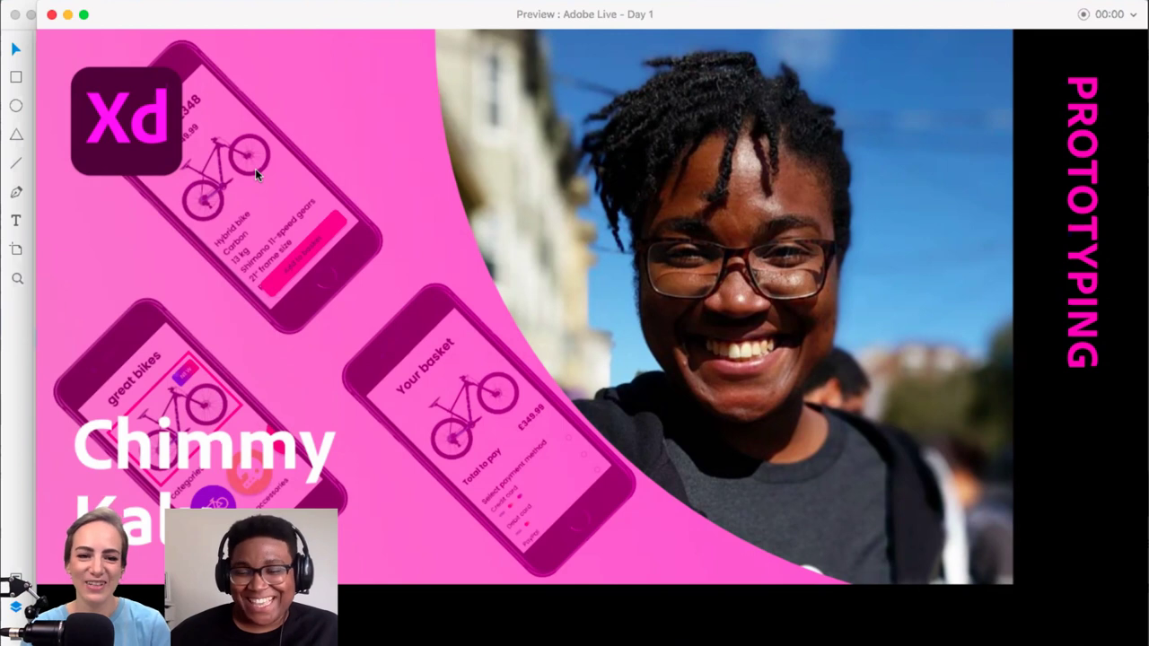
# Step: Advance the preview past the speaker introduction to the prototyping agenda slide, and close the preview
pyautogui.click(256, 174)
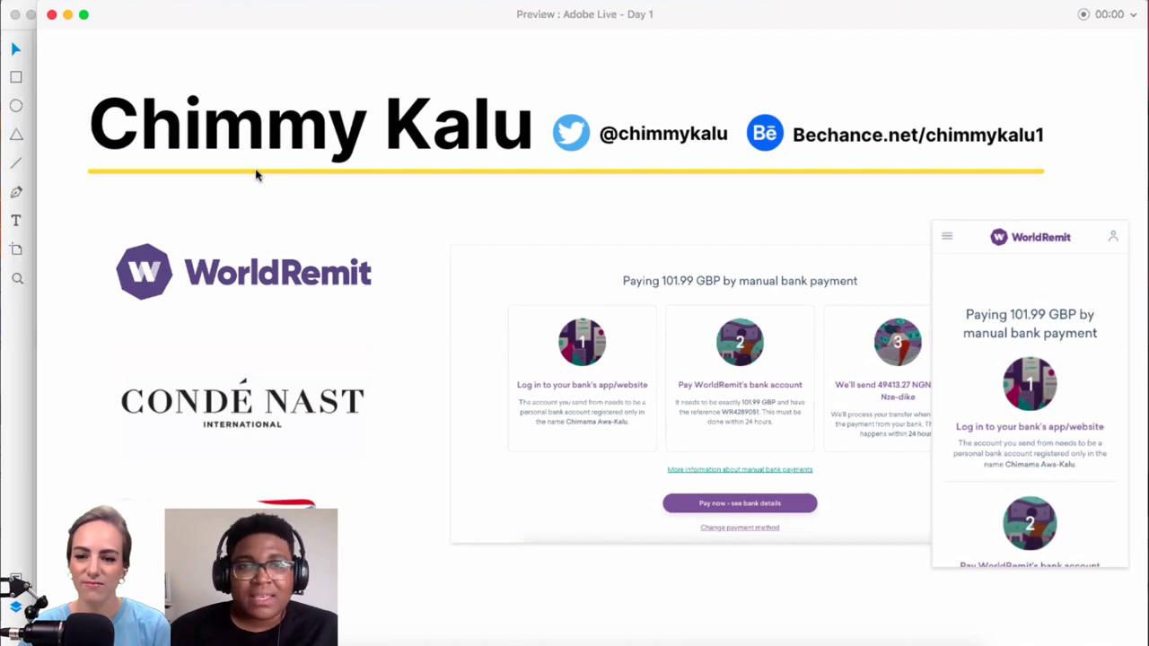
pyautogui.press('Right')
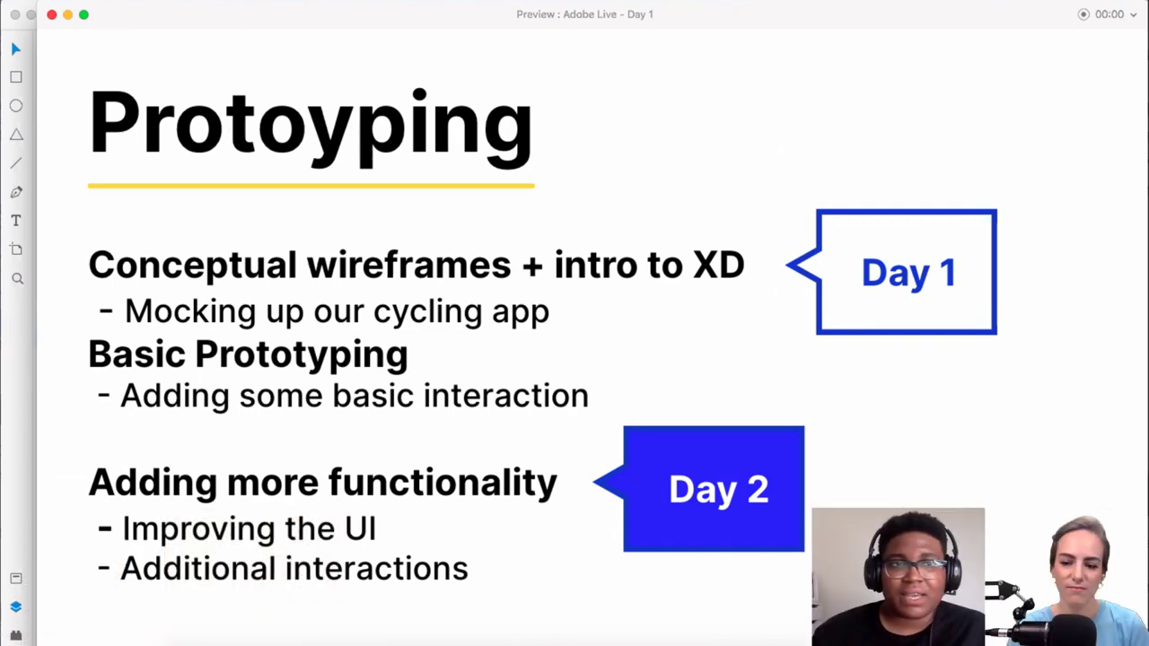
pyautogui.click(51, 16)
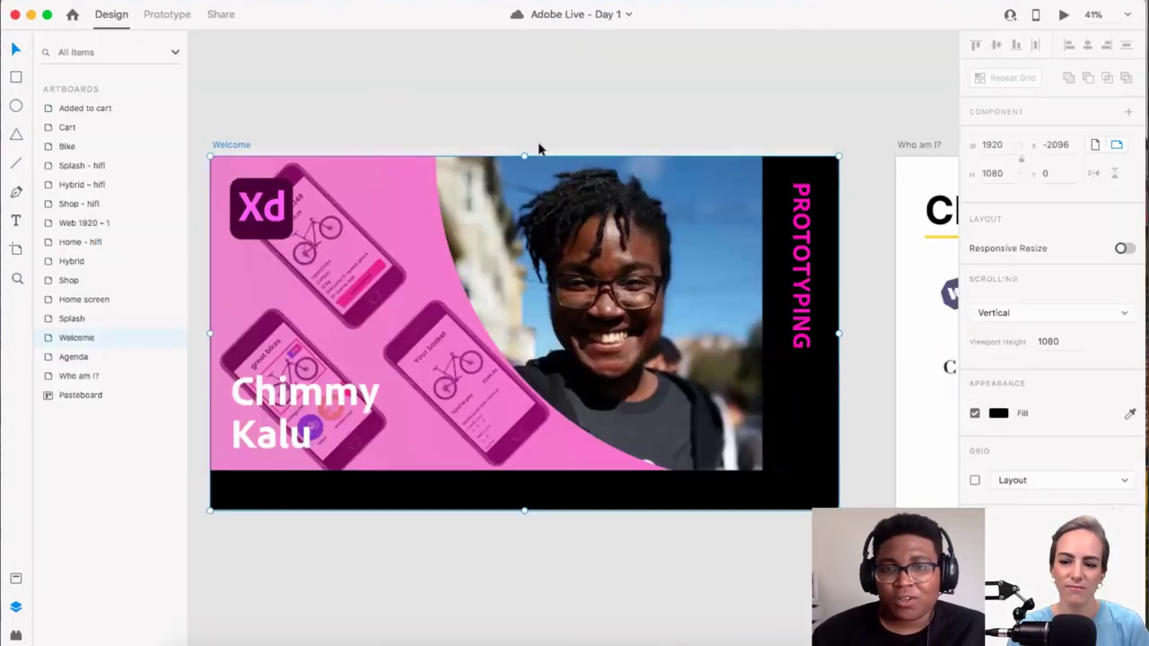
# Step: Examine the wireframe artboards of the cycling app: Splash, Home screen, Shop and Hybrid
pyautogui.scroll(-10, 538, 150)
pyautogui.scroll(-2, 538, 150)
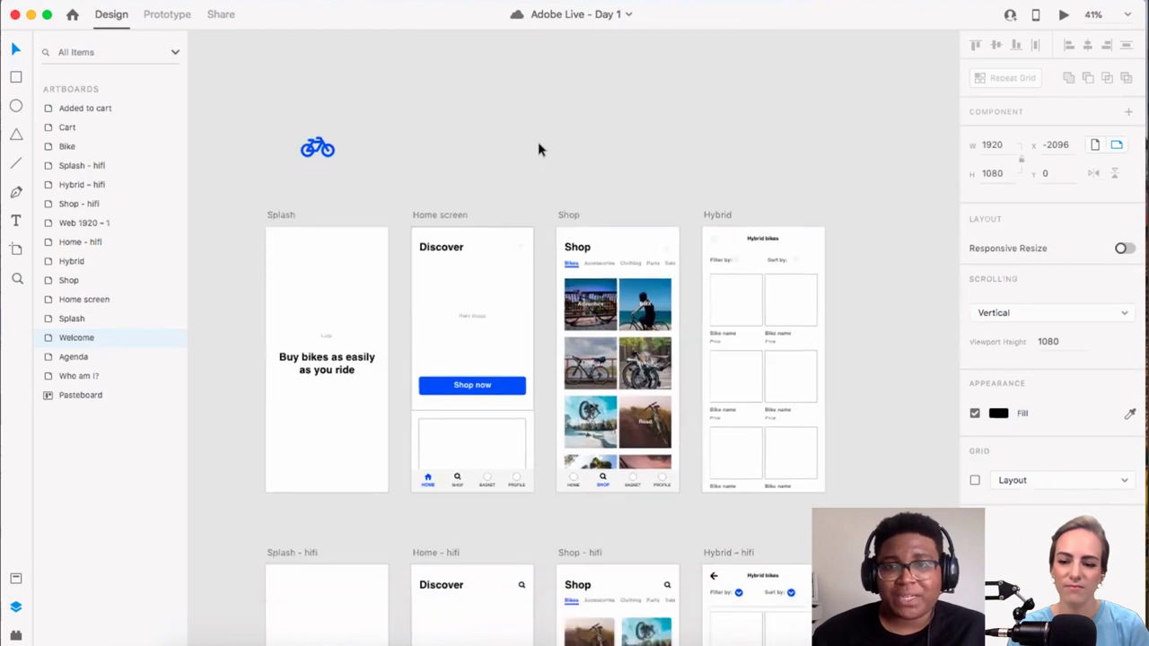
pyautogui.scroll(2, 539, 150)
pyautogui.scroll(-3, 539, 150)
pyautogui.hscroll(2, 539, 150)
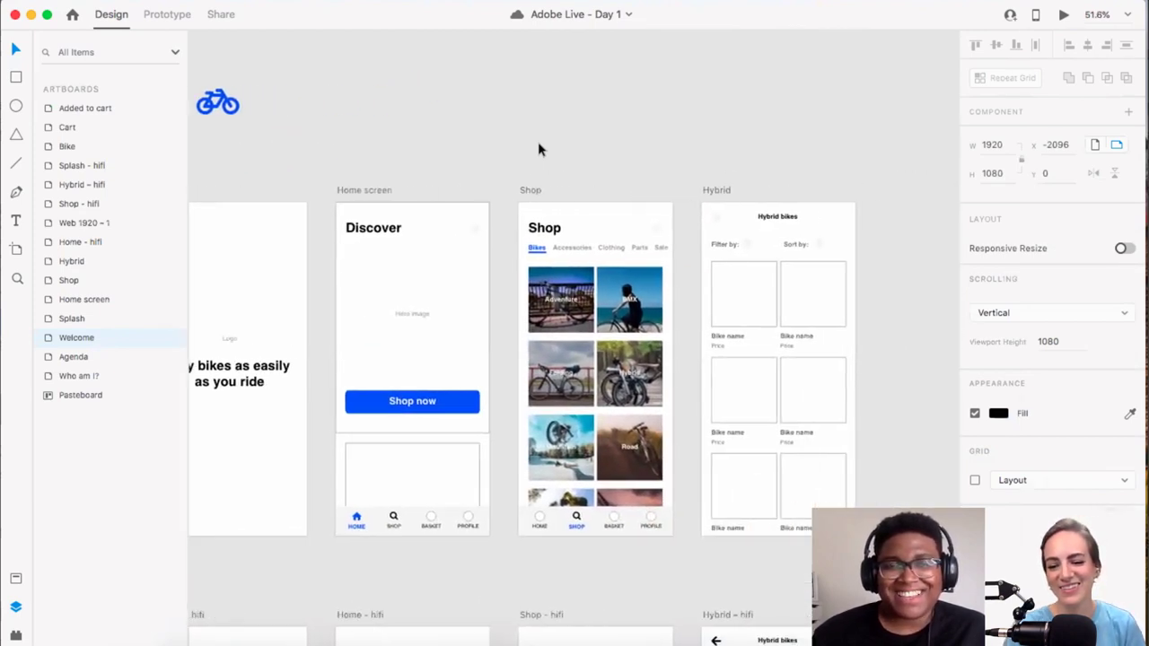
pyautogui.hscroll(-2, 539, 150)
pyautogui.hscroll(1, 539, 150)
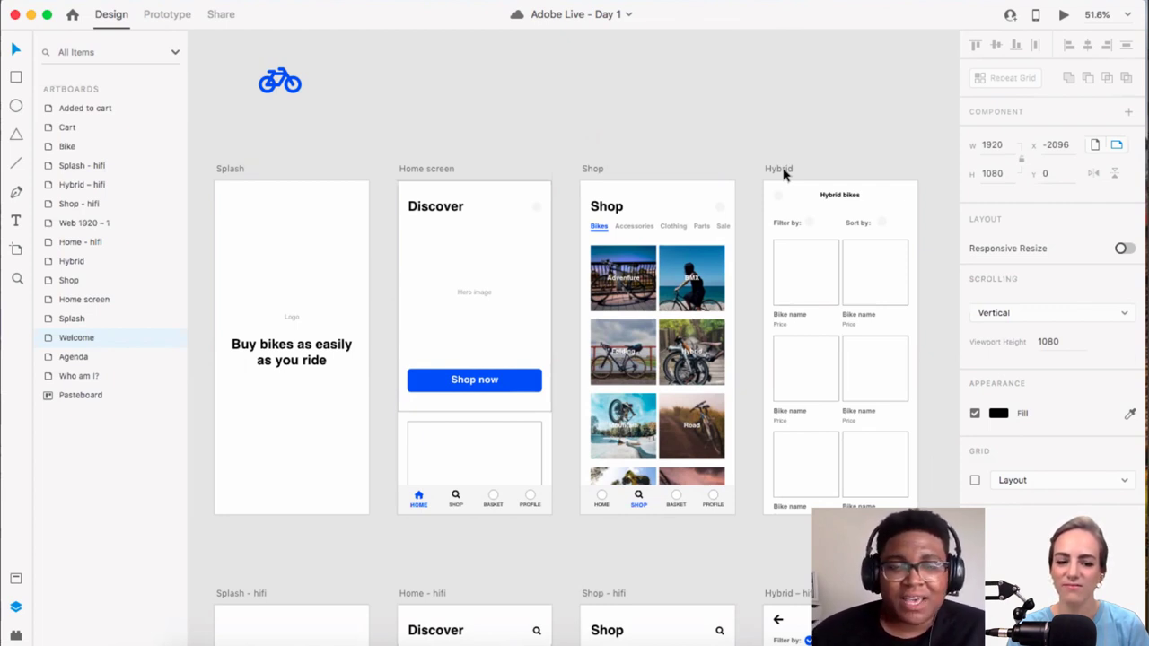
pyautogui.scroll(-6, 783, 175)
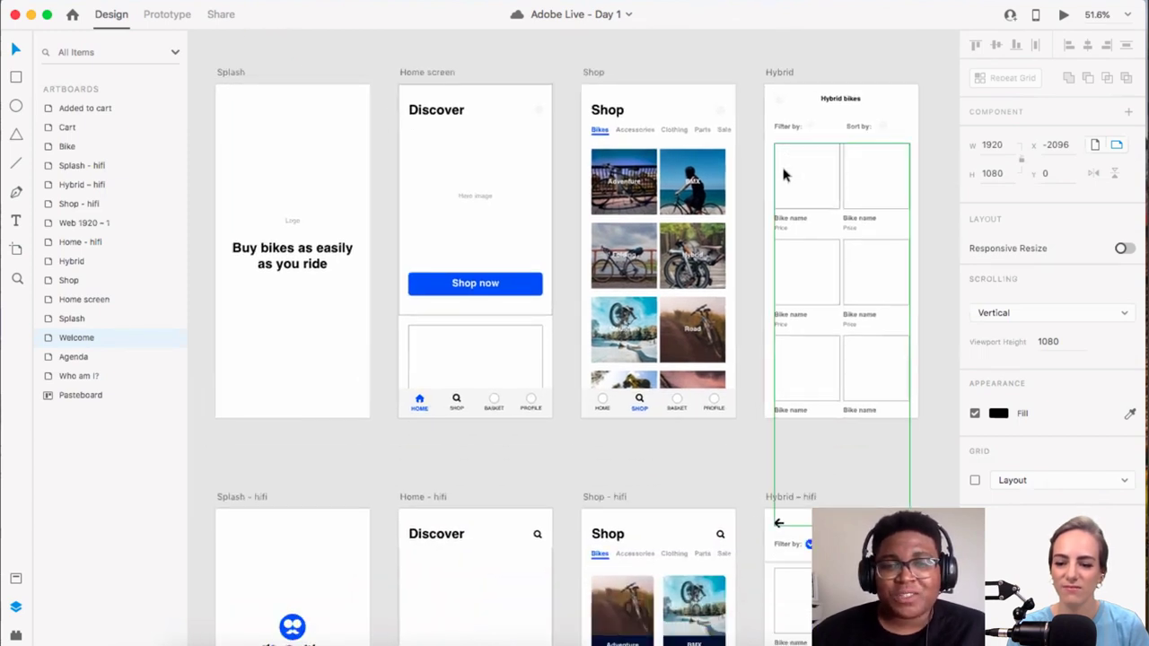
# Step: Examine the high-fidelity row of artboards: Splash - hifi, Home - hifi, Shop - hifi and Hybrid - hifi
pyautogui.scroll(-2, 747, 334)
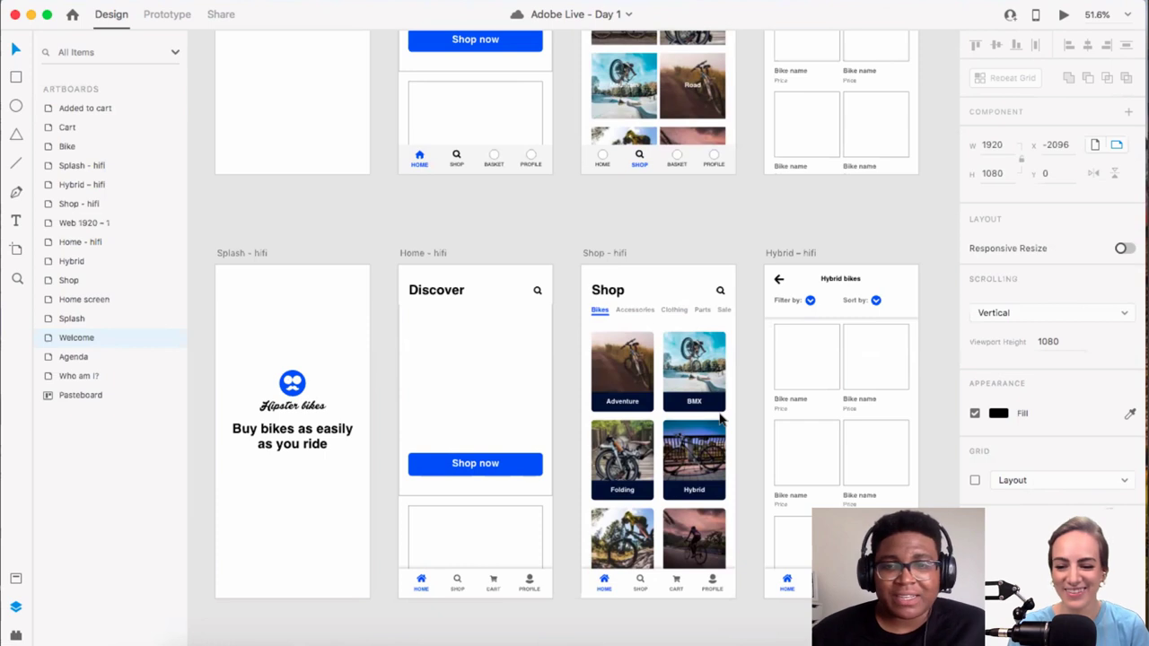
pyautogui.scroll(-1, 720, 419)
pyautogui.scroll(5, 720, 419)
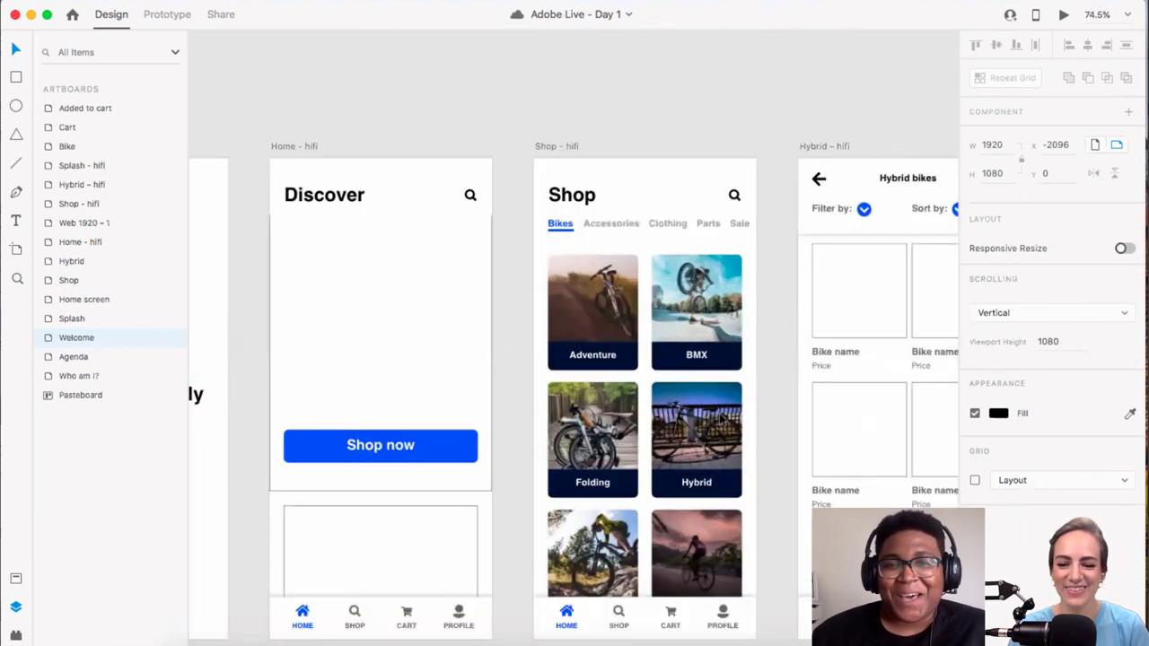
pyautogui.hscroll(-3, 720, 419)
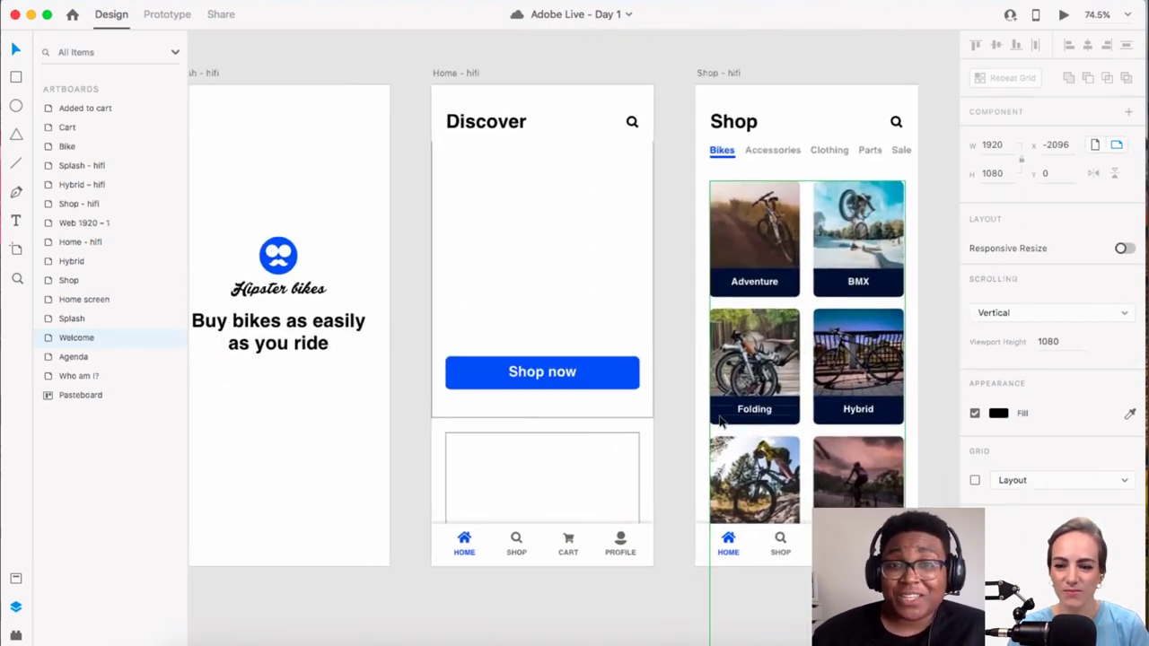
pyautogui.hscroll(-1, 738, 434)
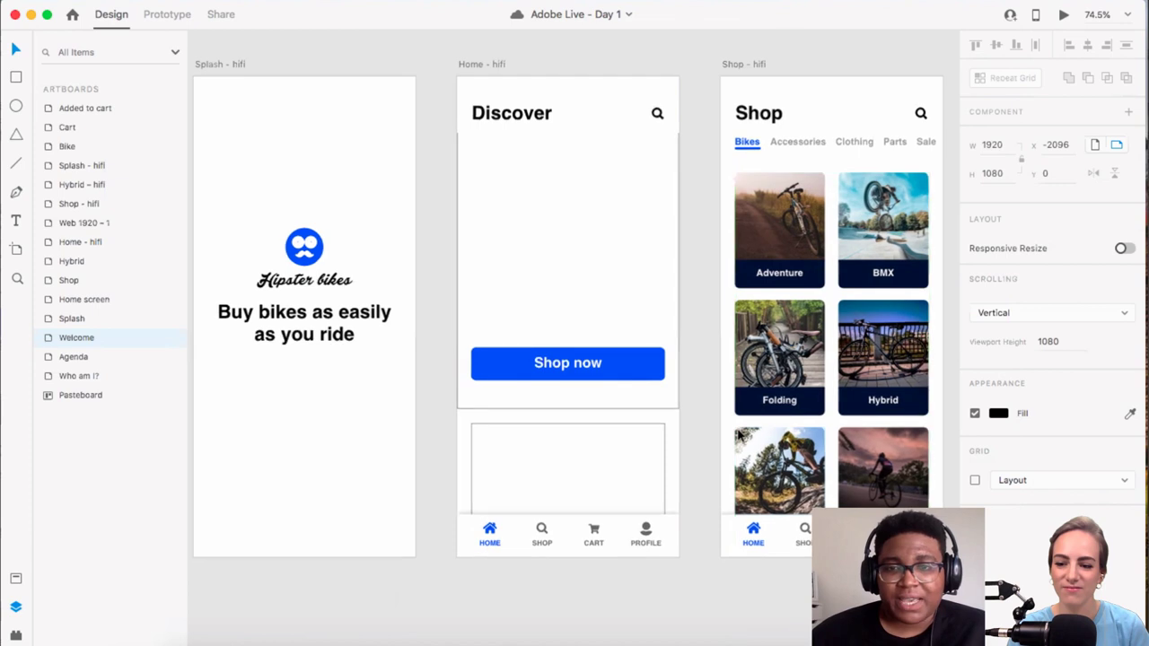
pyautogui.scroll(-5, 738, 434)
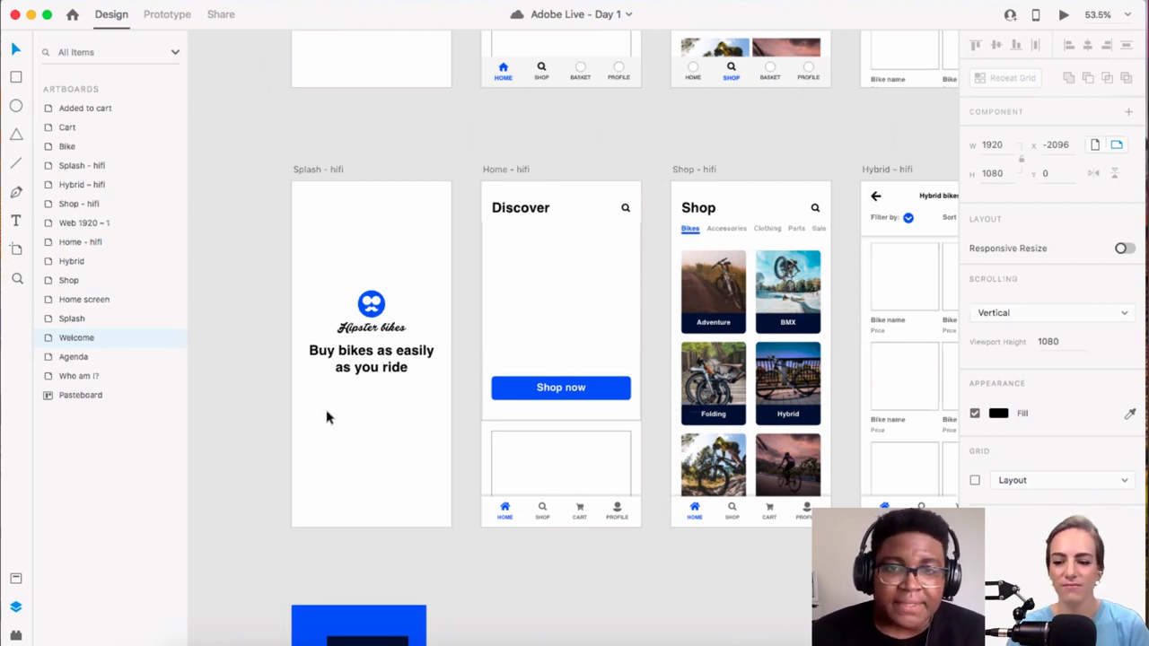
# Step: Inspect the Hipster bikes logo and tagline on the Splash - hifi artboard up close
pyautogui.scroll(5, 422, 330)
pyautogui.scroll(-3, 421, 330)
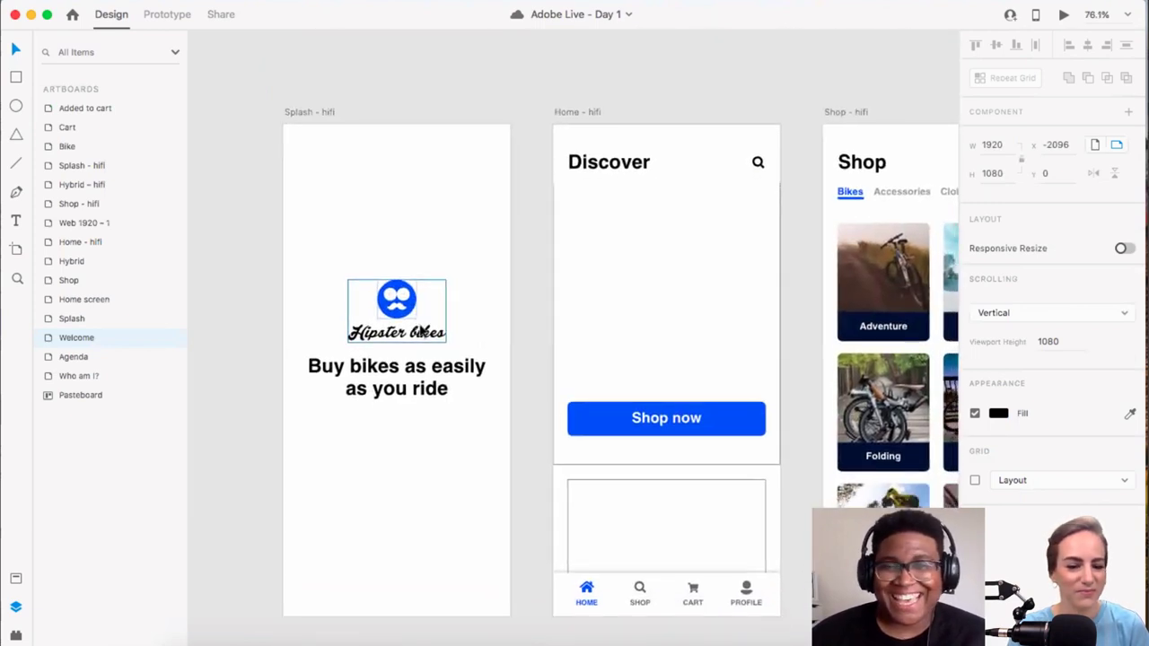
pyautogui.scroll(4, 400, 242)
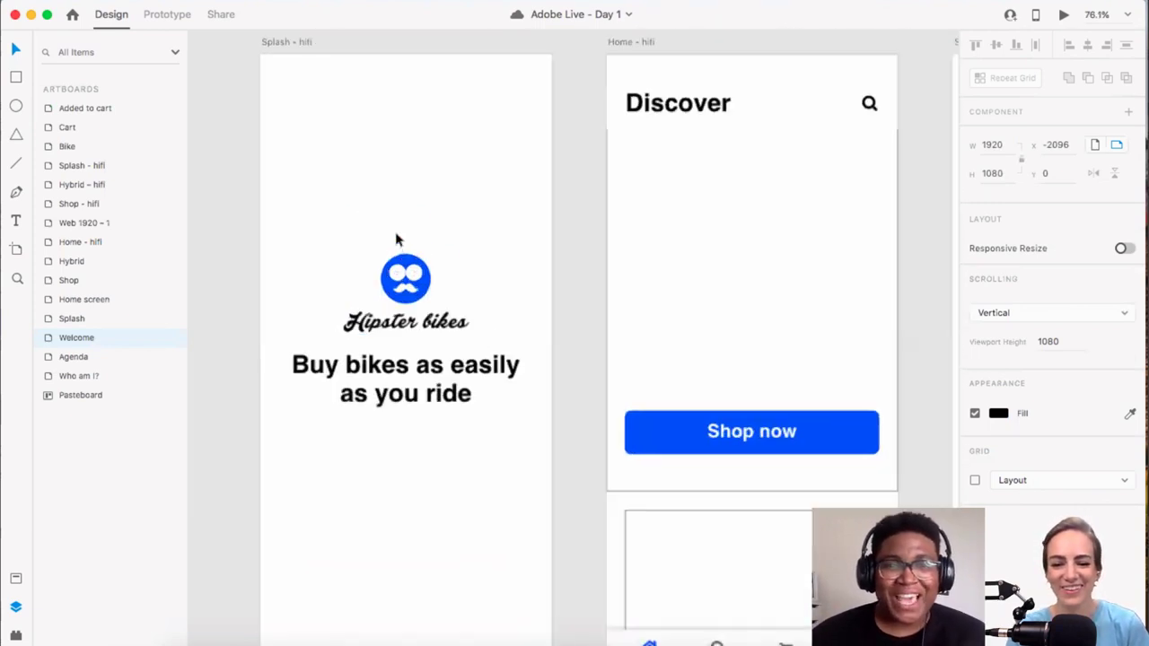
pyautogui.click(440, 281)
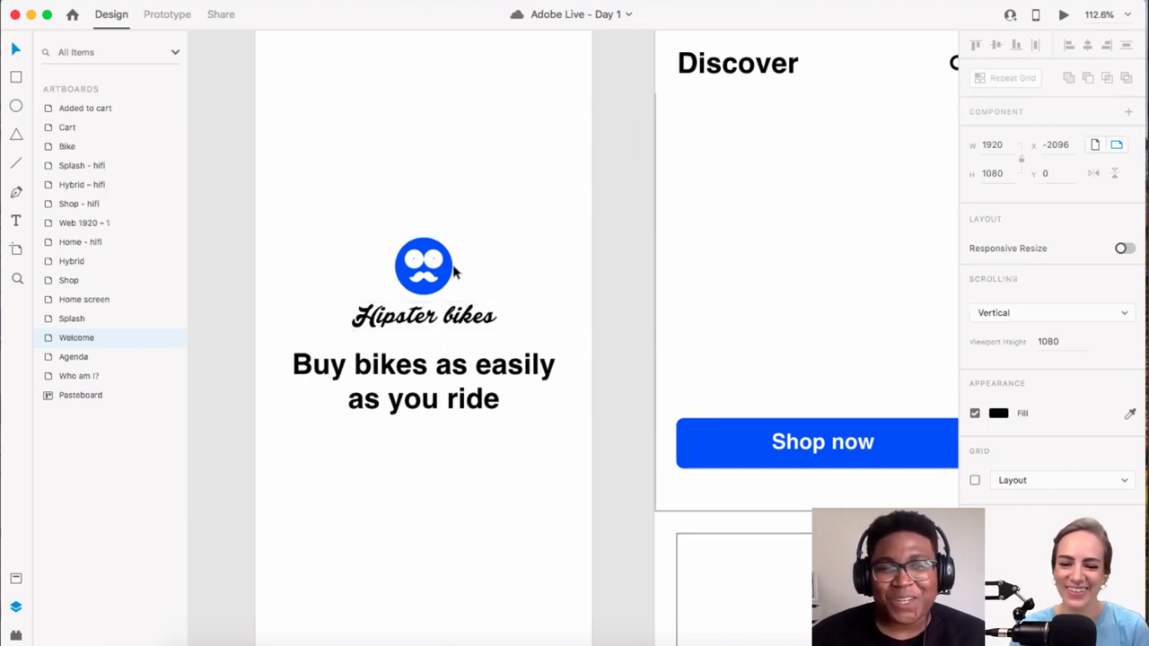
pyautogui.scroll(-2, 473, 256)
pyautogui.hscroll(-1, 473, 256)
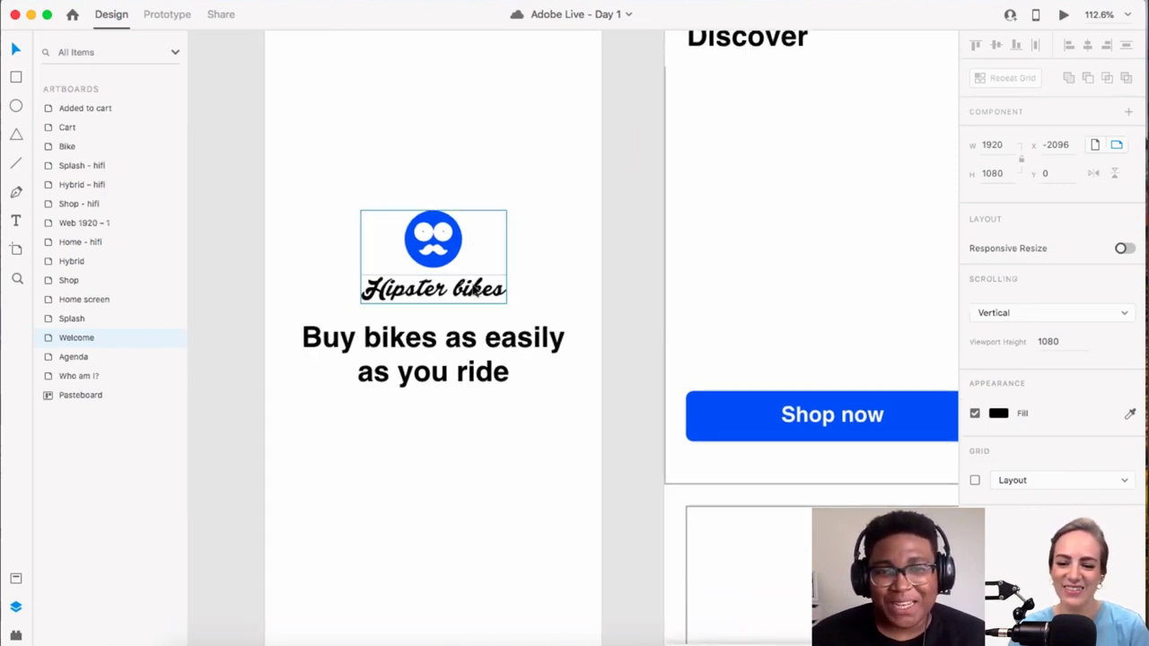
pyautogui.scroll(3, 475, 287)
pyautogui.scroll(2, 472, 287)
pyautogui.hscroll(-1, 473, 288)
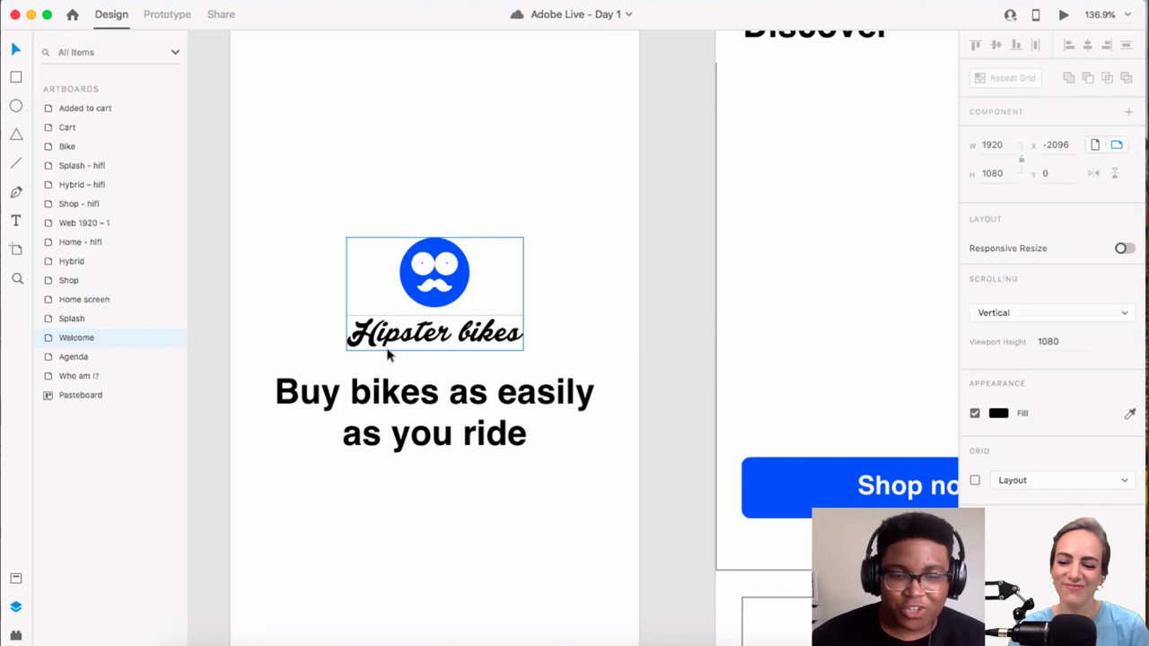
pyautogui.scroll(3, 460, 321)
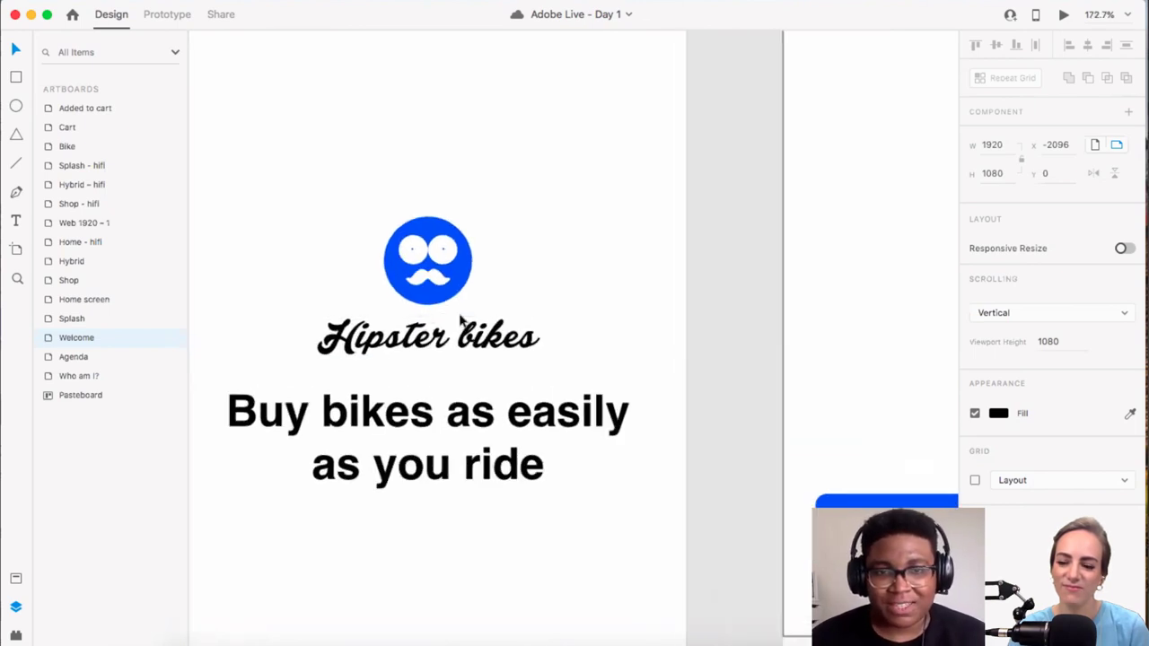
# Step: Open the fill colour of the Hipster bikes logo text and find the colour swatch rectangles beneath the Splash - hifi artboard
pyautogui.doubleClick(513, 330)
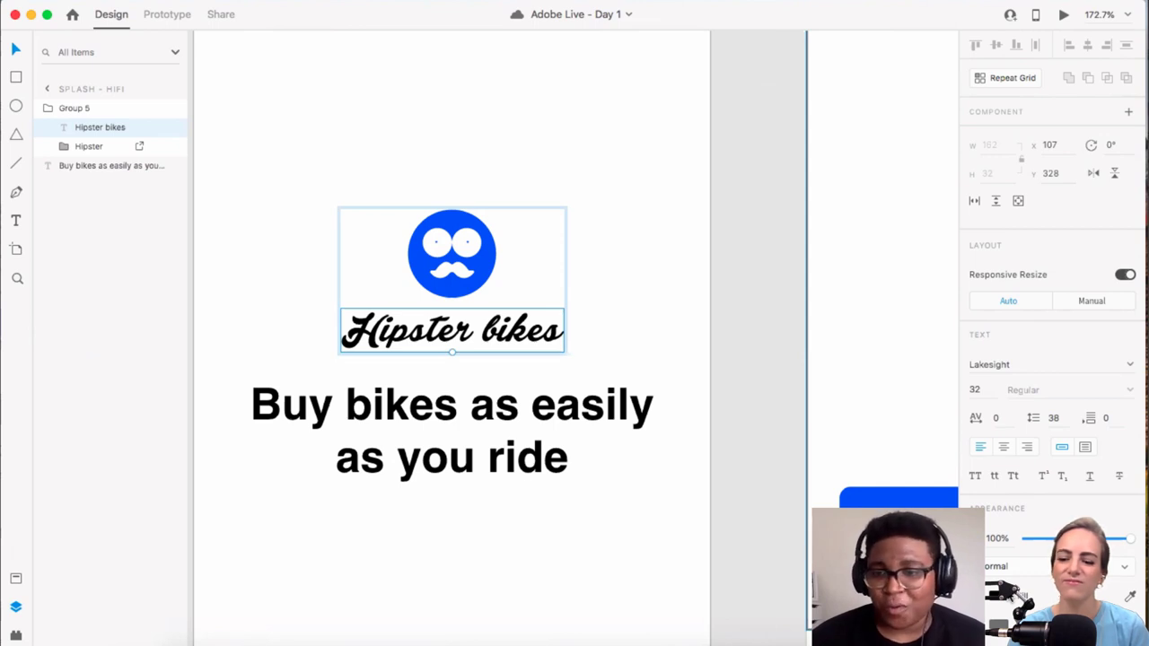
pyautogui.click(1006, 599)
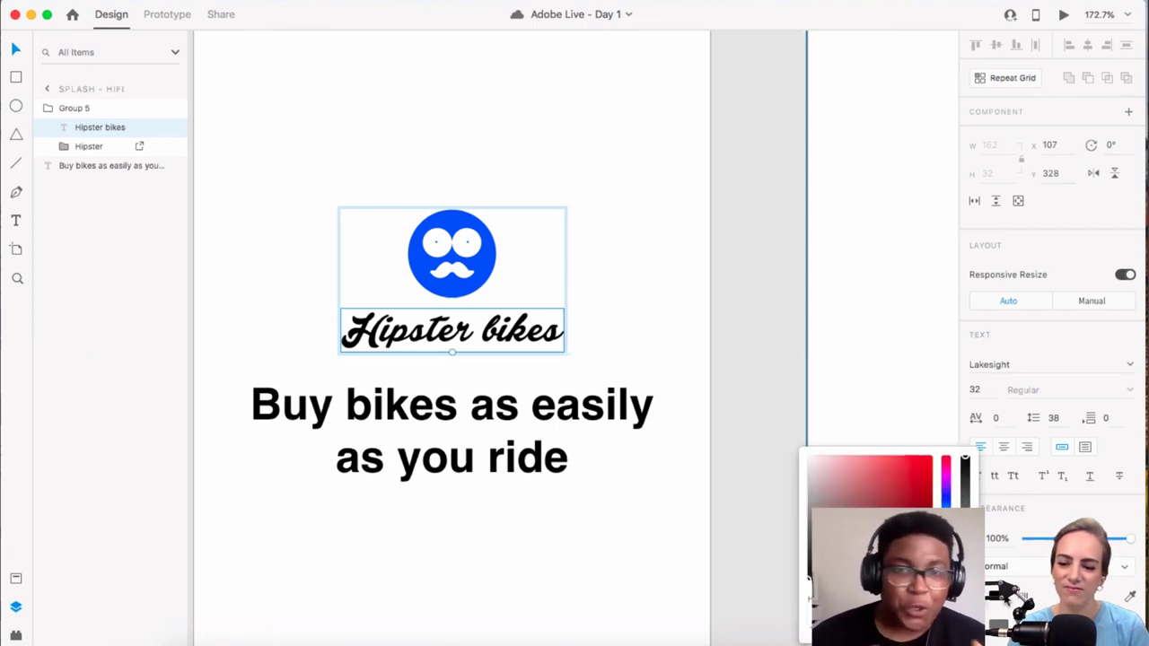
pyautogui.scroll(-5, 682, 403)
pyautogui.scroll(-3, 682, 403)
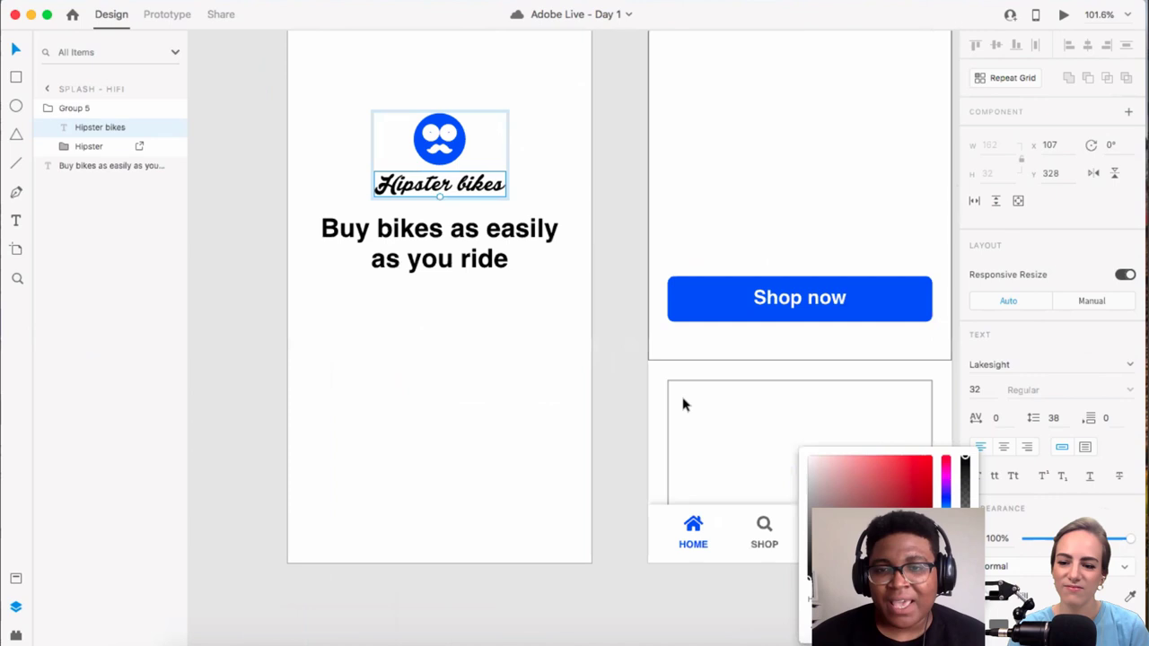
pyautogui.scroll(-3, 654, 422)
pyautogui.scroll(-4, 654, 422)
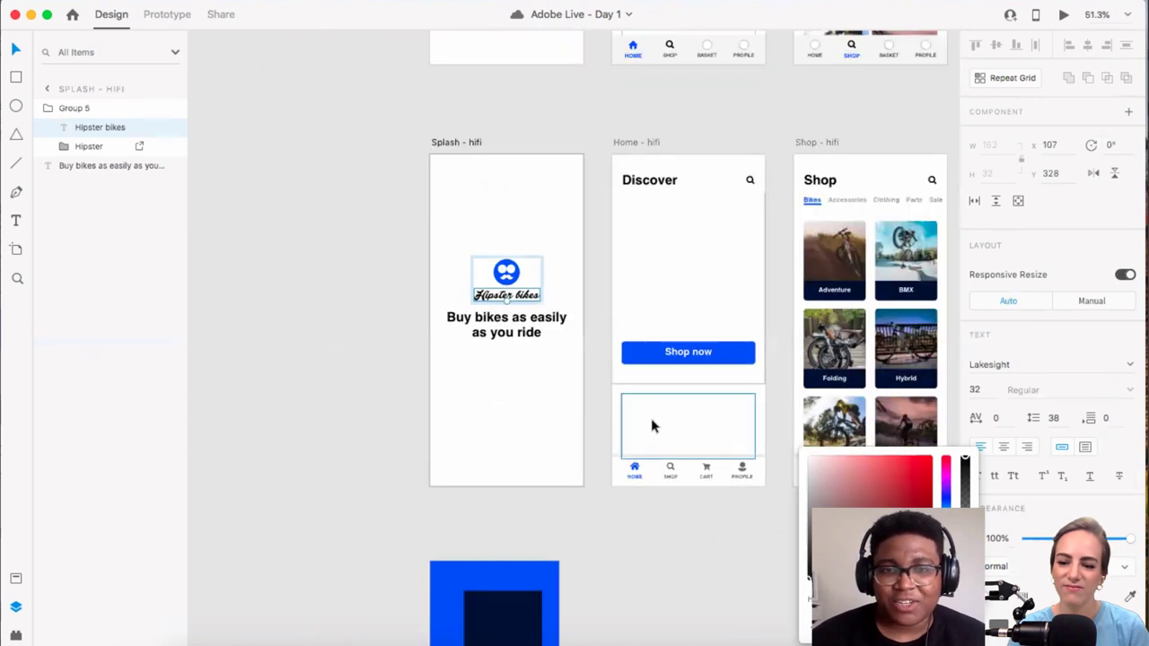
pyautogui.scroll(2, 561, 392)
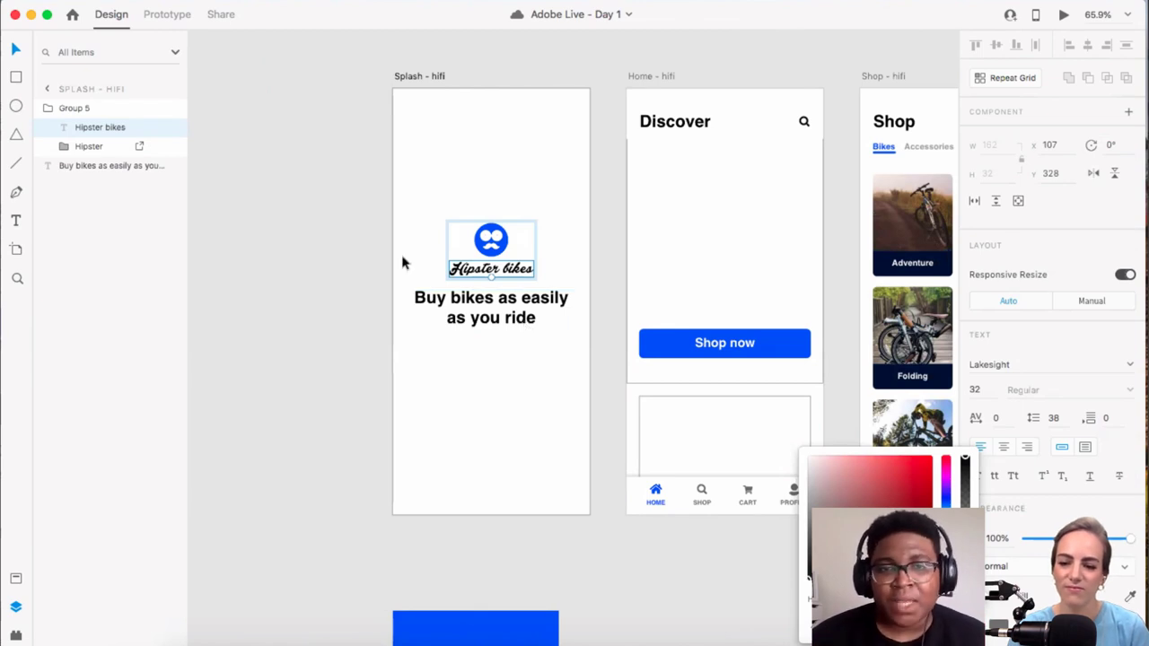
pyautogui.scroll(-2, 526, 297)
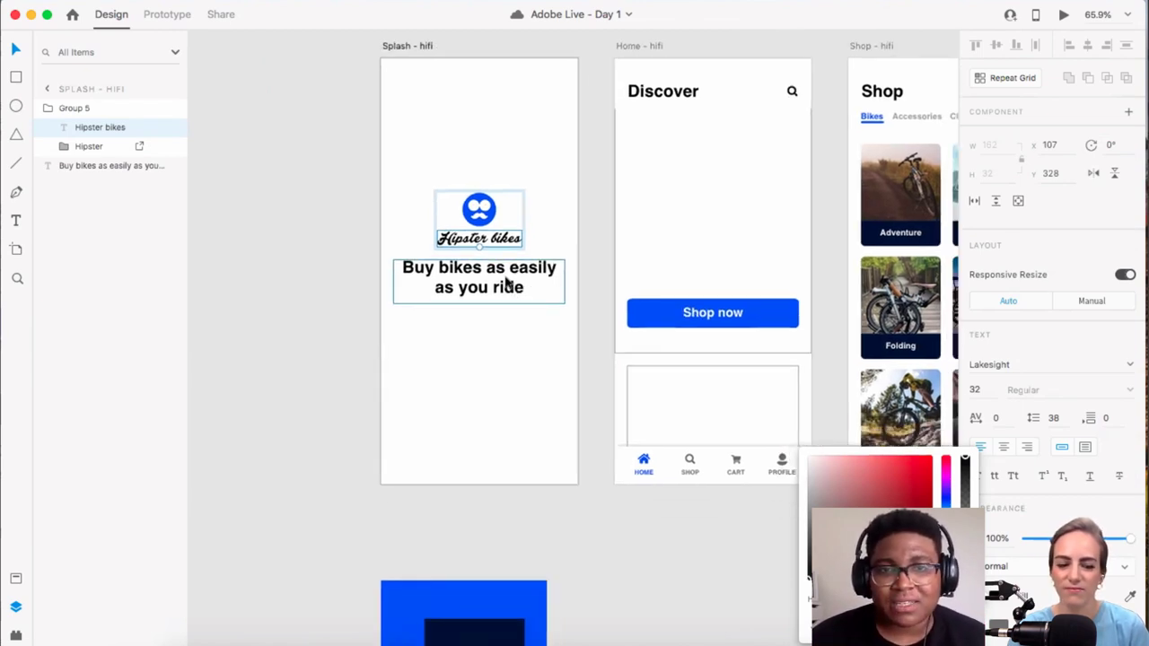
pyautogui.scroll(2, 503, 286)
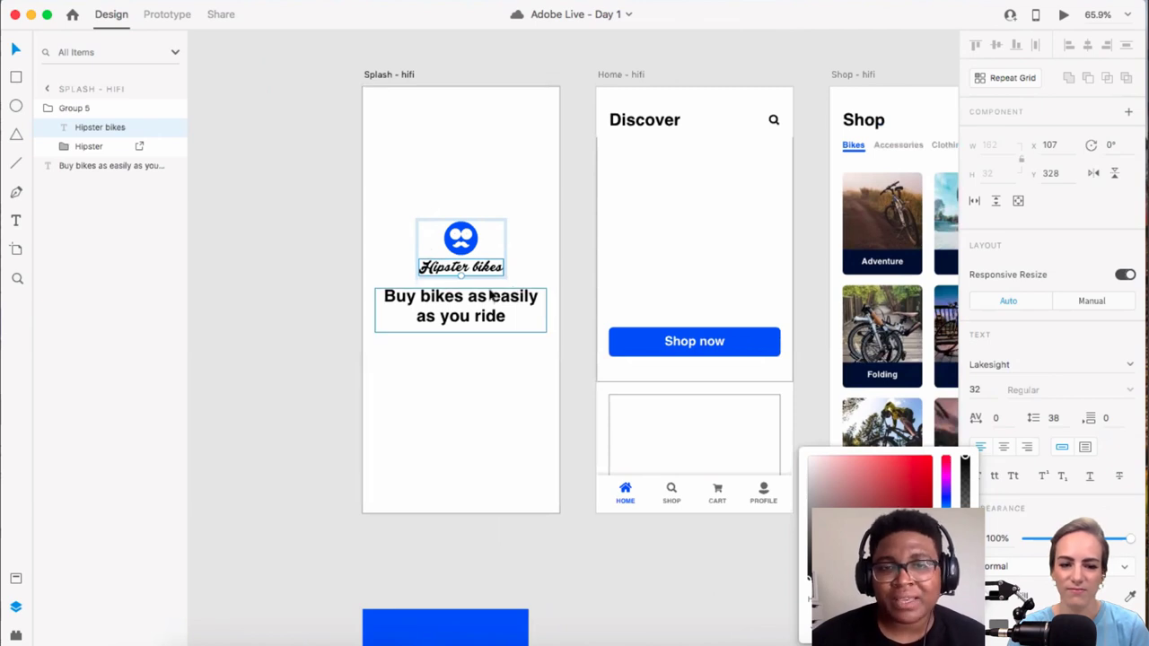
pyautogui.scroll(-4, 600, 319)
pyautogui.scroll(-1, 599, 319)
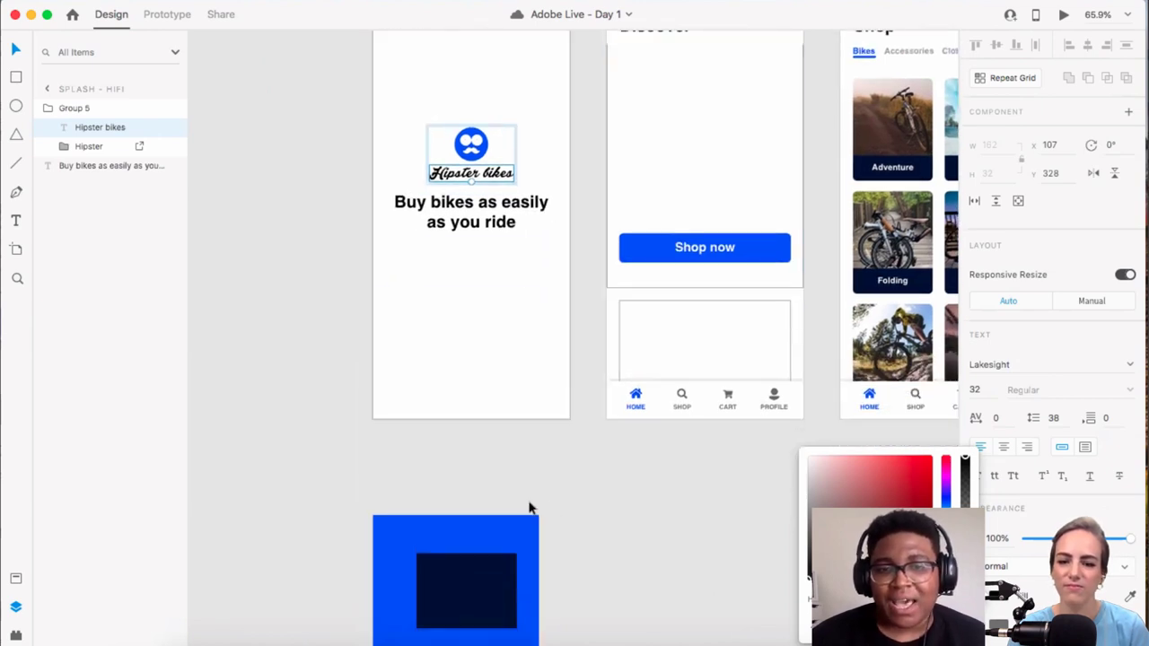
# Step: Check the fill colours of the blue swatch rectangle and the dark rectangle on top of it
pyautogui.click(508, 528)
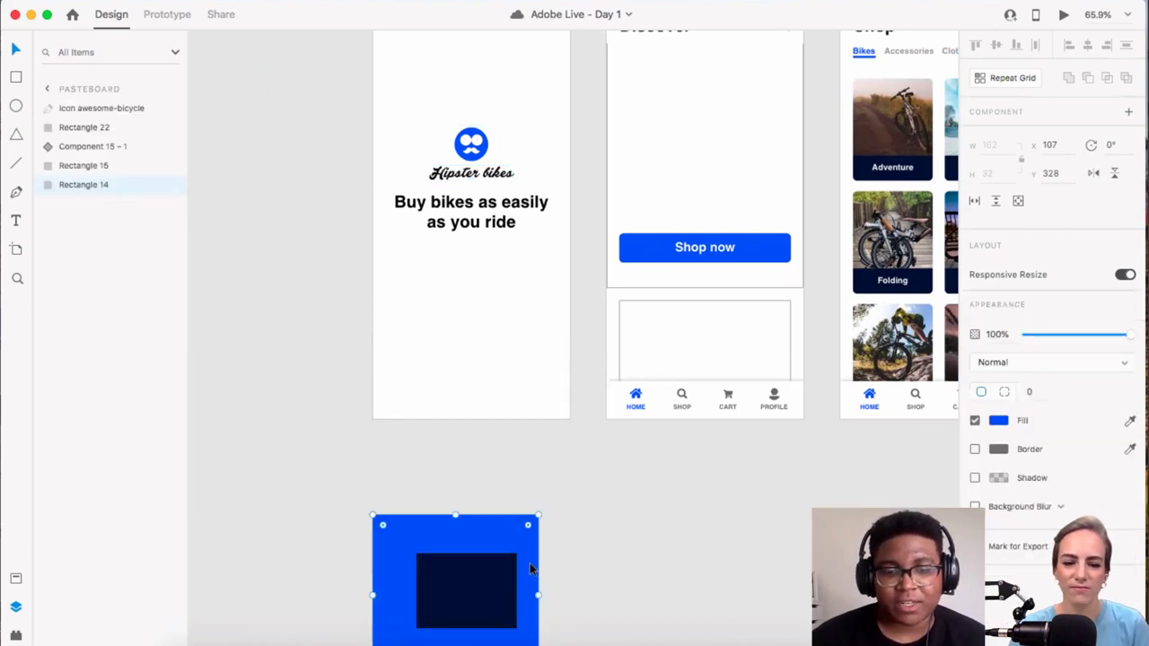
pyautogui.click(499, 578)
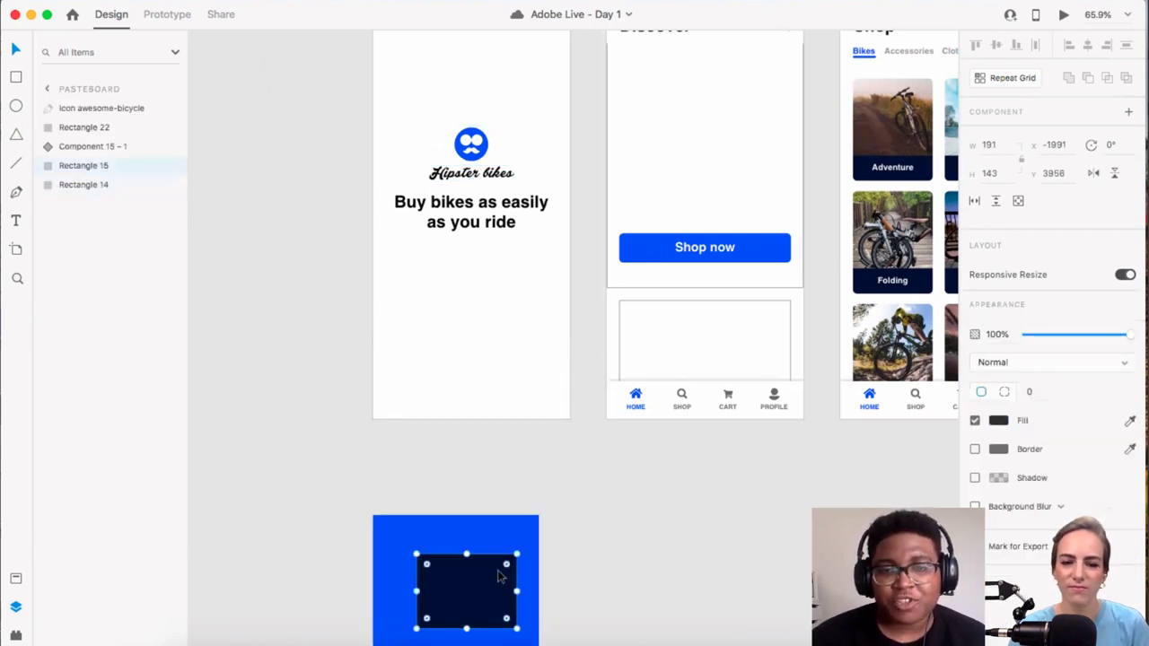
pyautogui.click(998, 421)
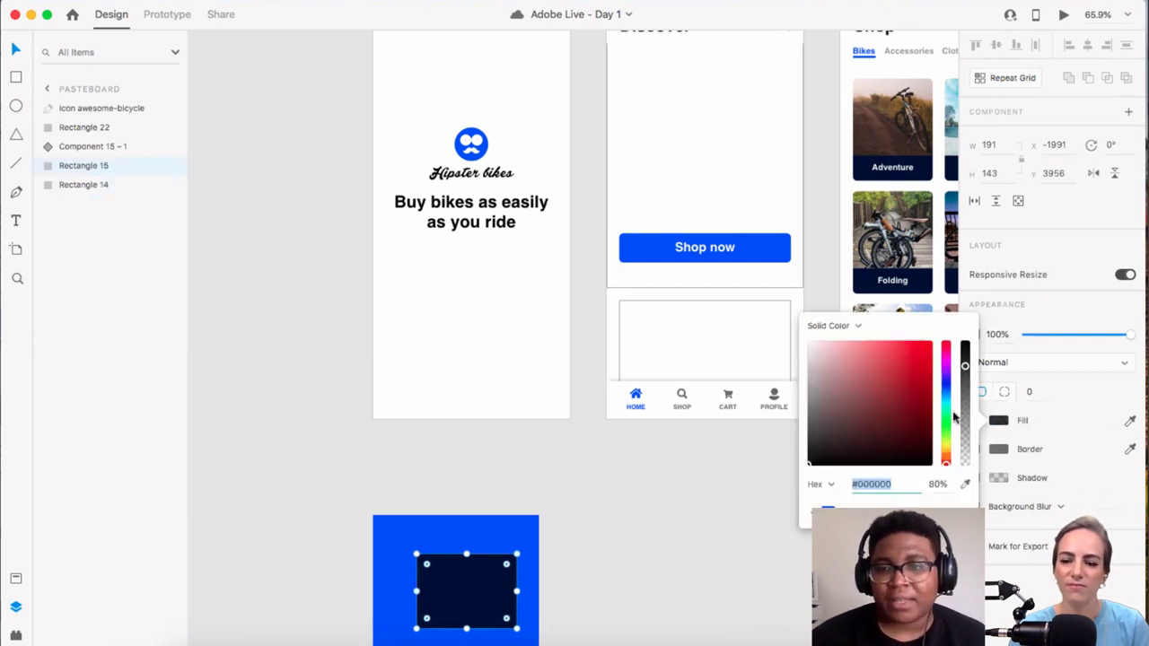
pyautogui.click(715, 556)
# Step: Recolour the "Buy bikes as easily as you ride" tagline on Splash - hifi with the dark navy sampled from the swatch rectangle
pyautogui.click(511, 218)
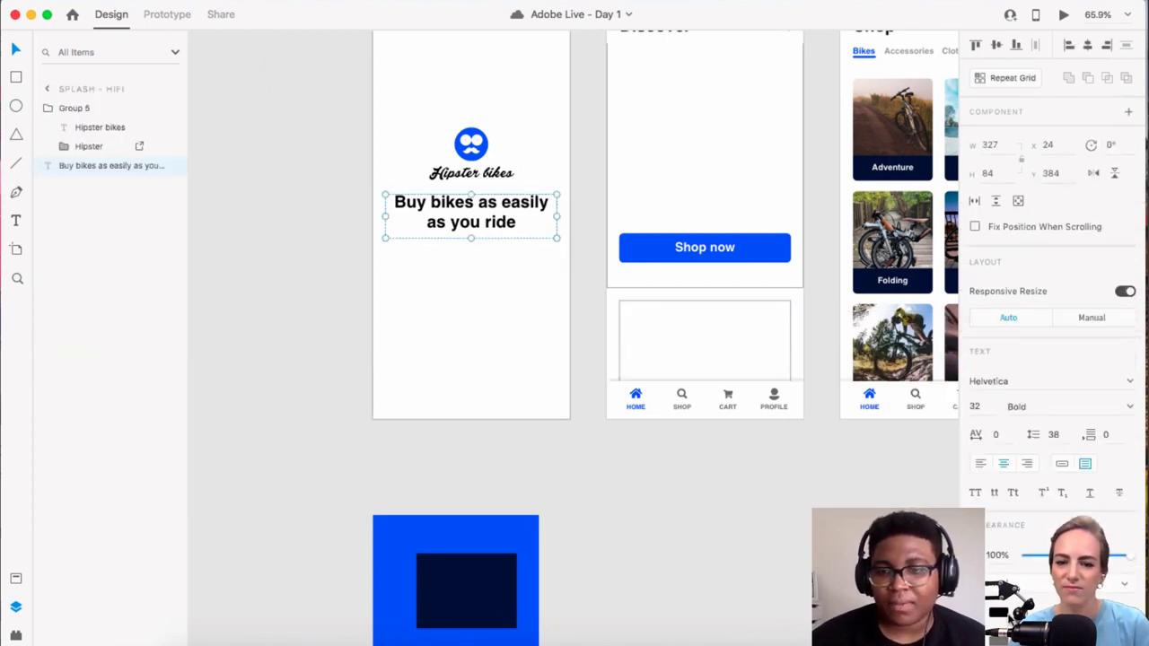
pyautogui.click(1001, 616)
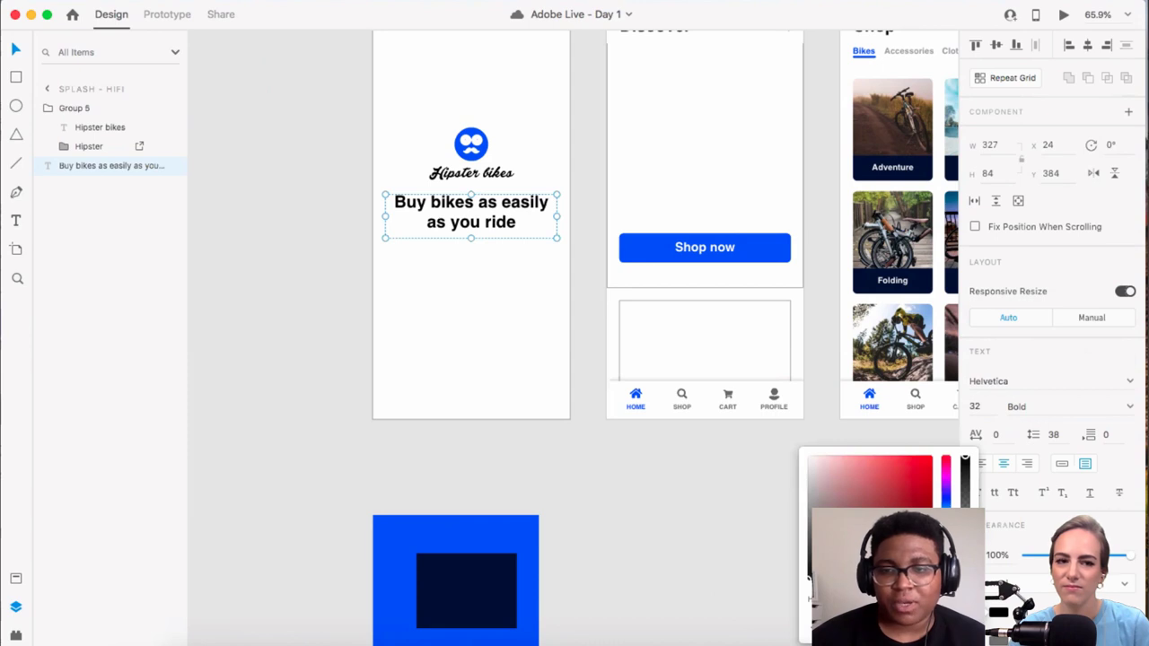
pyautogui.click(469, 580)
pyautogui.scroll(2, 521, 333)
pyautogui.scroll(5, 499, 299)
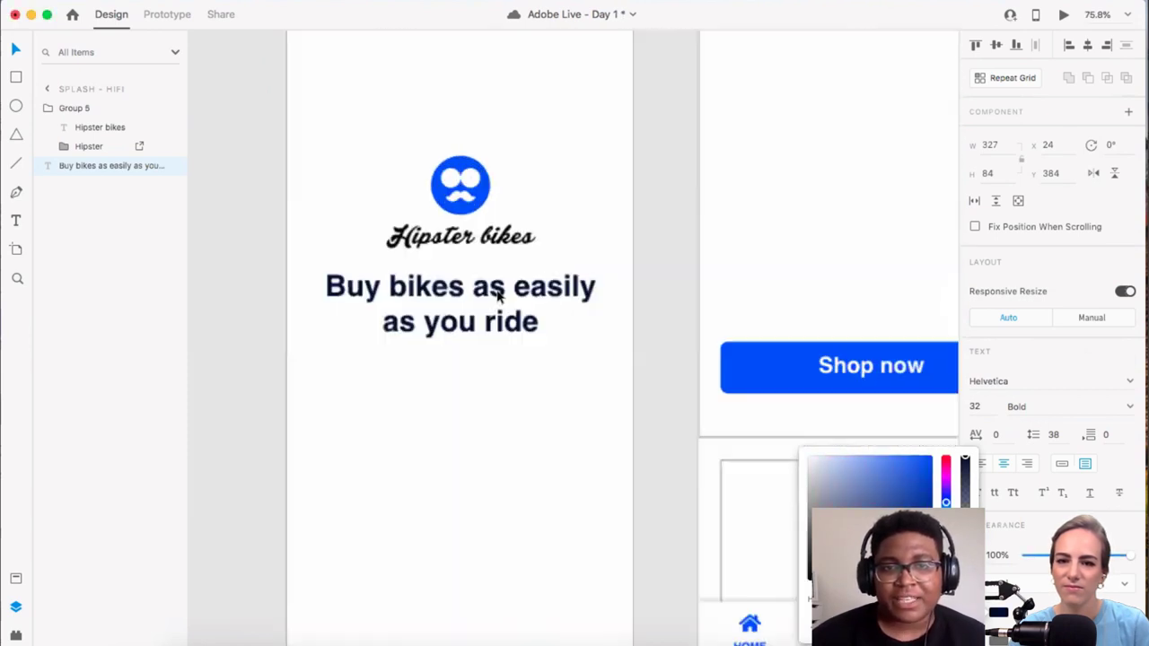
pyautogui.click(669, 342)
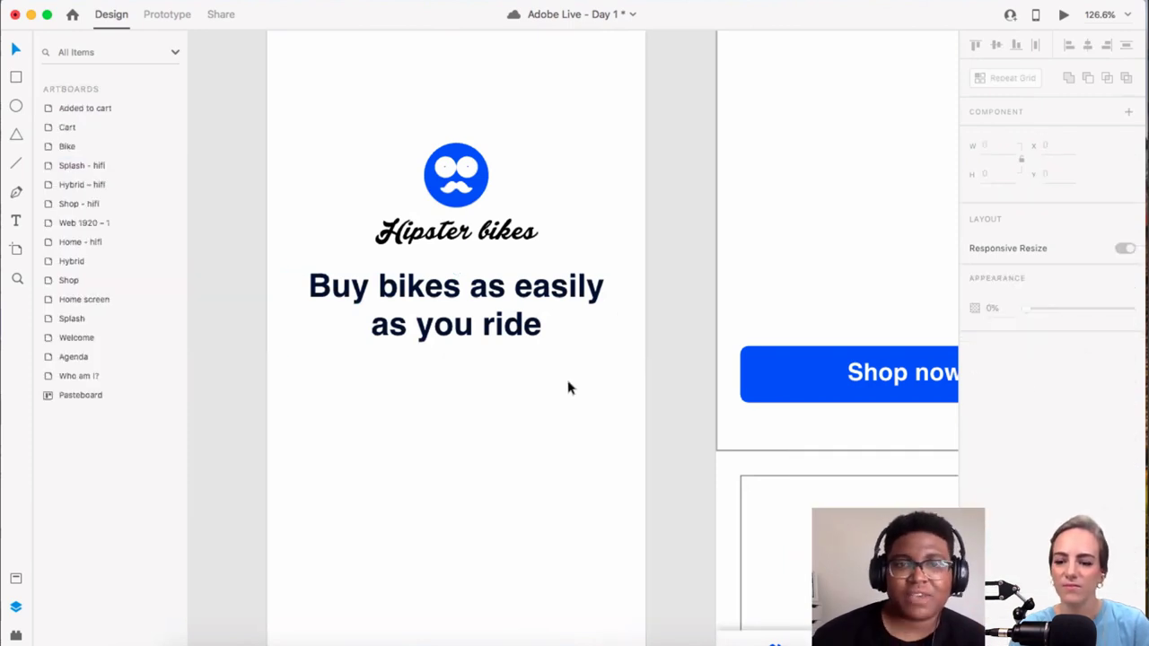
# Step: Recolour the Hipster bikes logo text on Splash - hifi with the dark navy sampled from the rectangle beneath the artboard
pyautogui.doubleClick(458, 231)
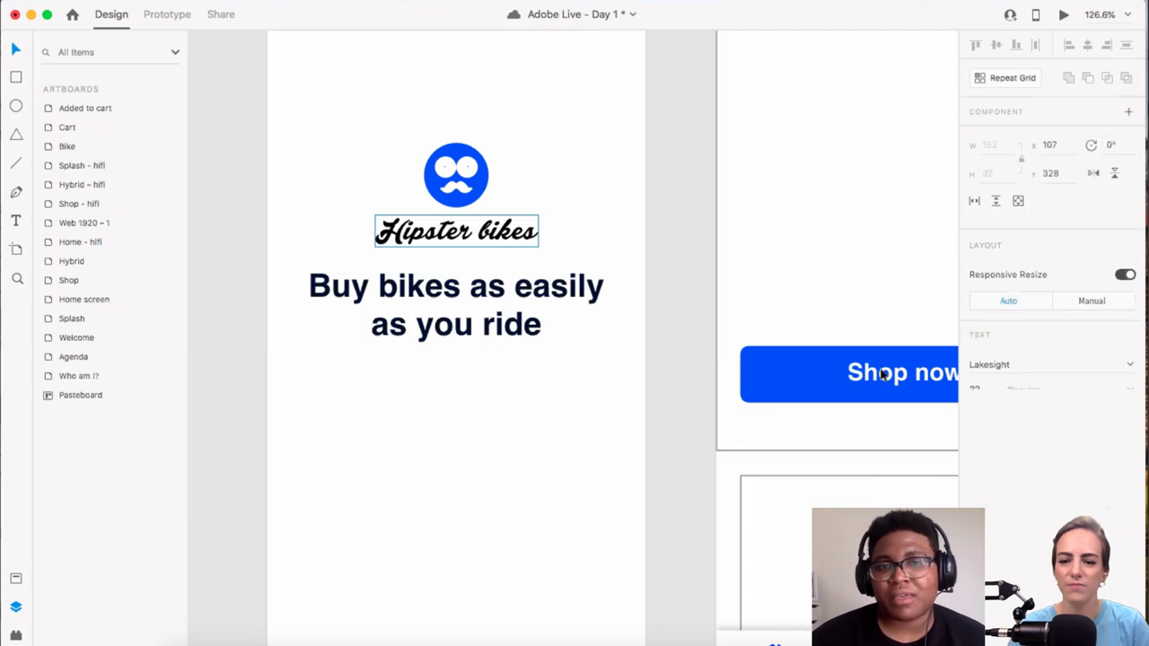
pyautogui.click(991, 596)
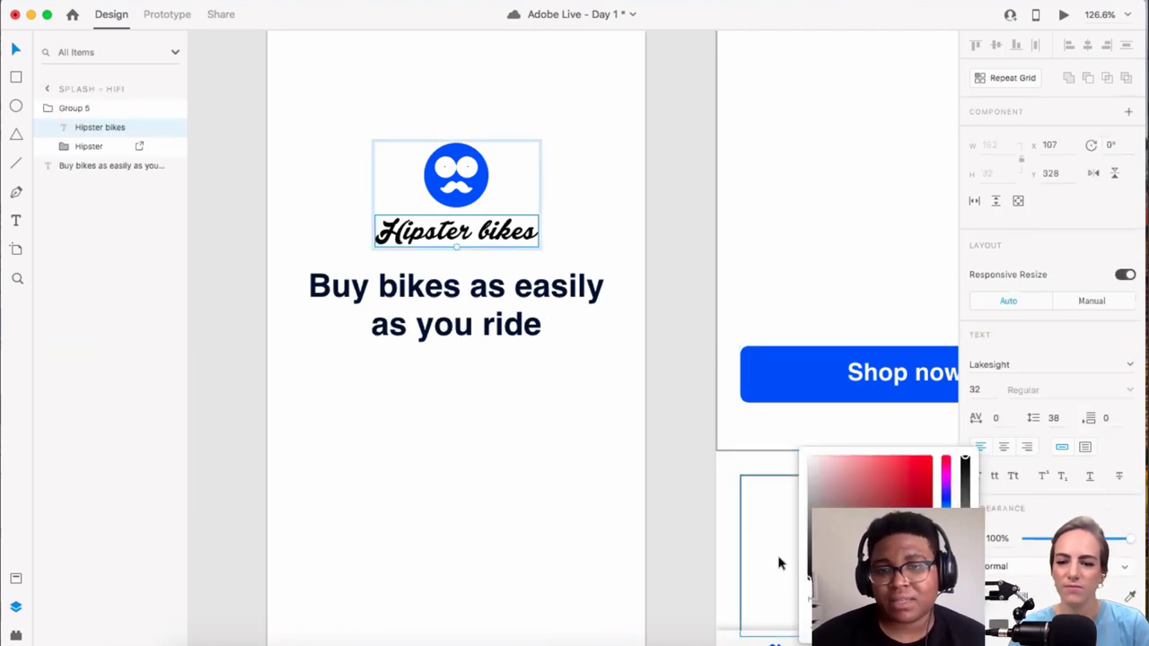
pyautogui.scroll(-5, 623, 518)
pyautogui.scroll(-3, 624, 518)
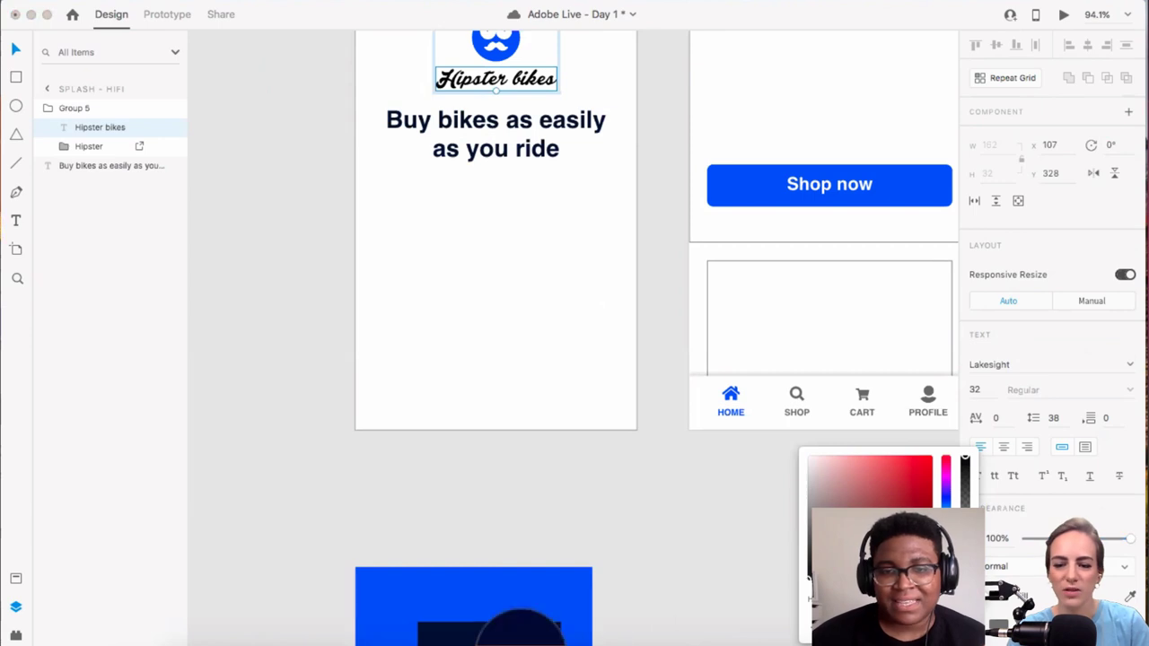
pyautogui.click(510, 636)
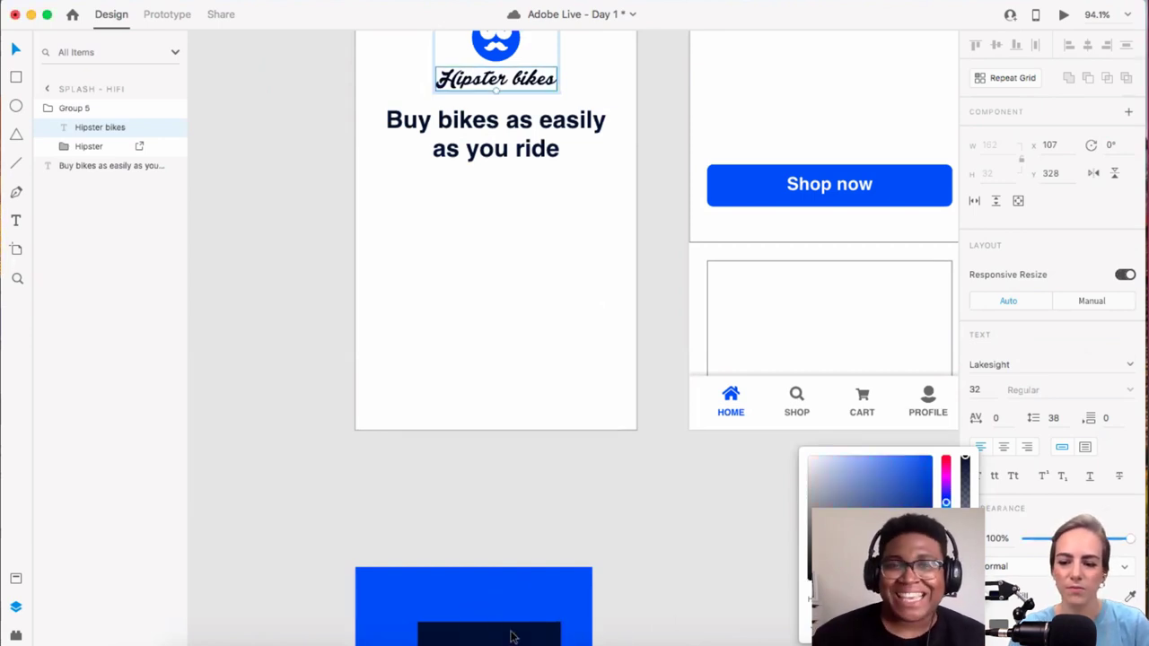
pyautogui.scroll(3, 564, 318)
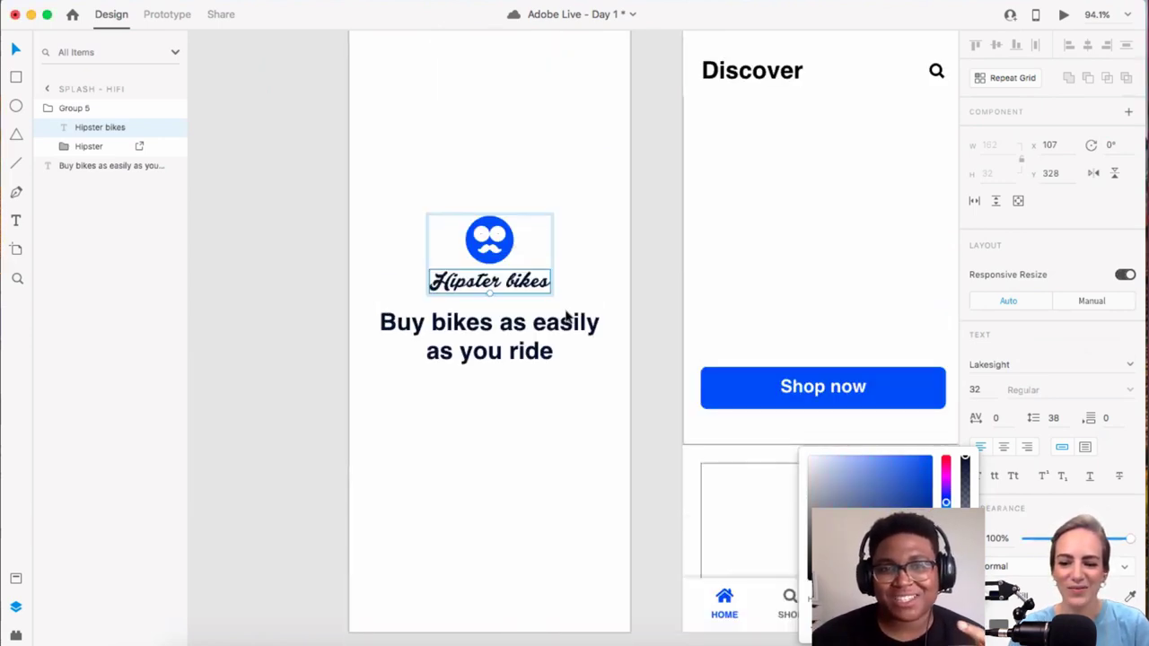
pyautogui.scroll(5, 566, 316)
pyautogui.scroll(-3, 566, 316)
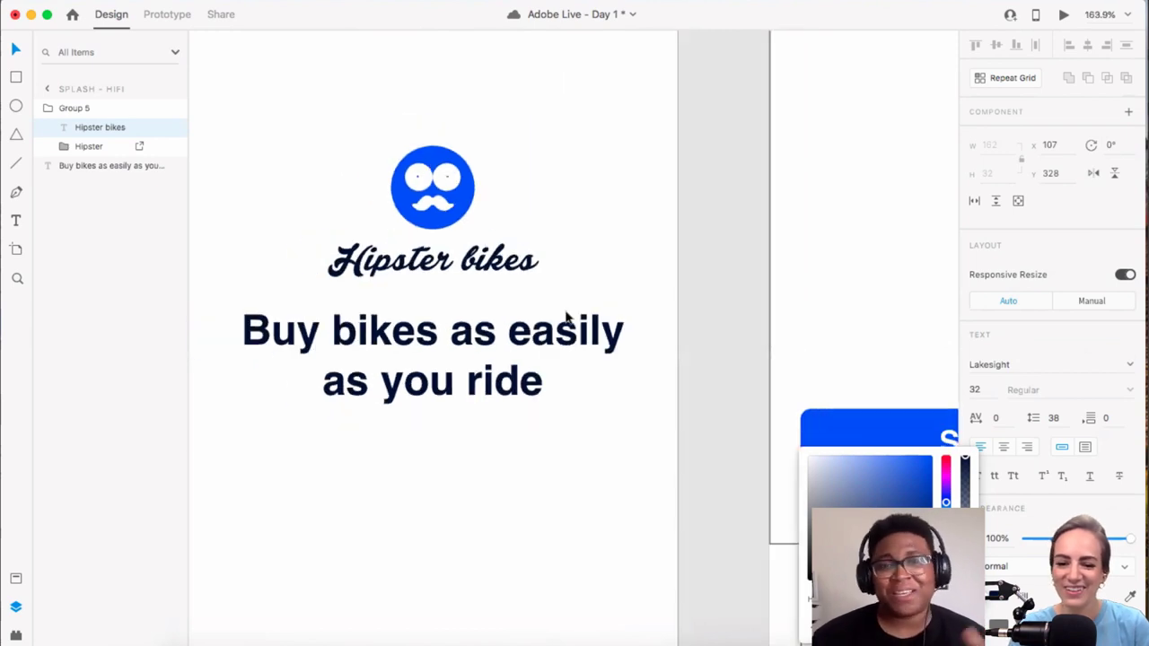
pyautogui.click(713, 323)
# Step: Save the tagline's dark navy as a document colour asset and rename it "80% black"
pyautogui.scroll(-2, 712, 324)
pyautogui.hscroll(3, 714, 325)
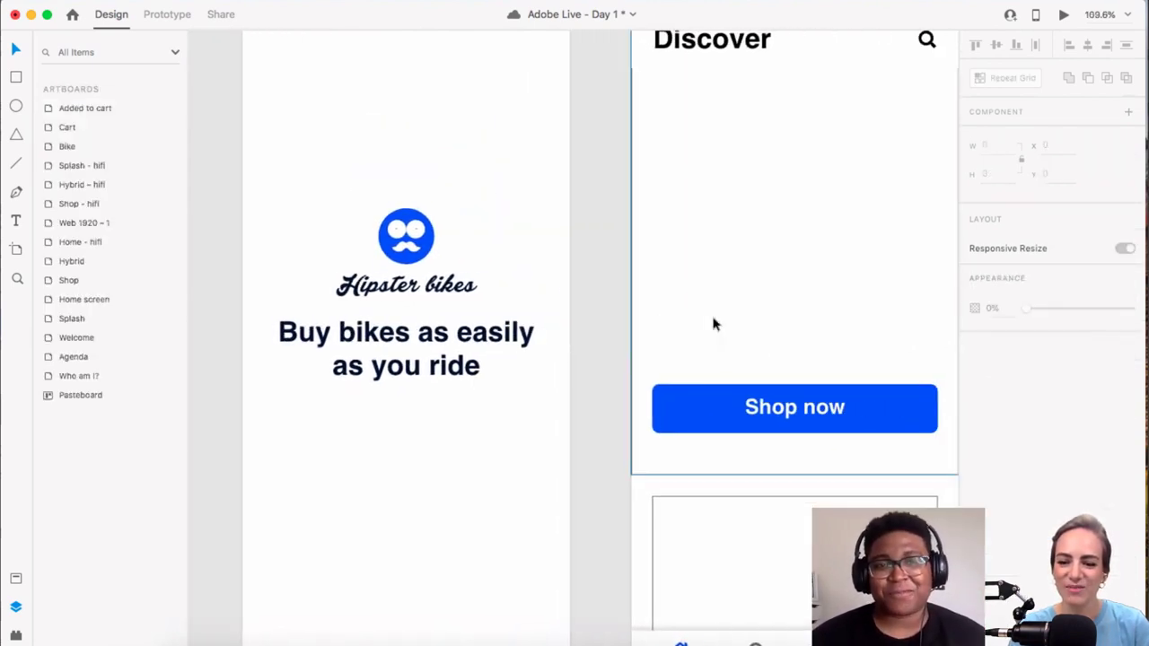
pyautogui.scroll(-5, 676, 303)
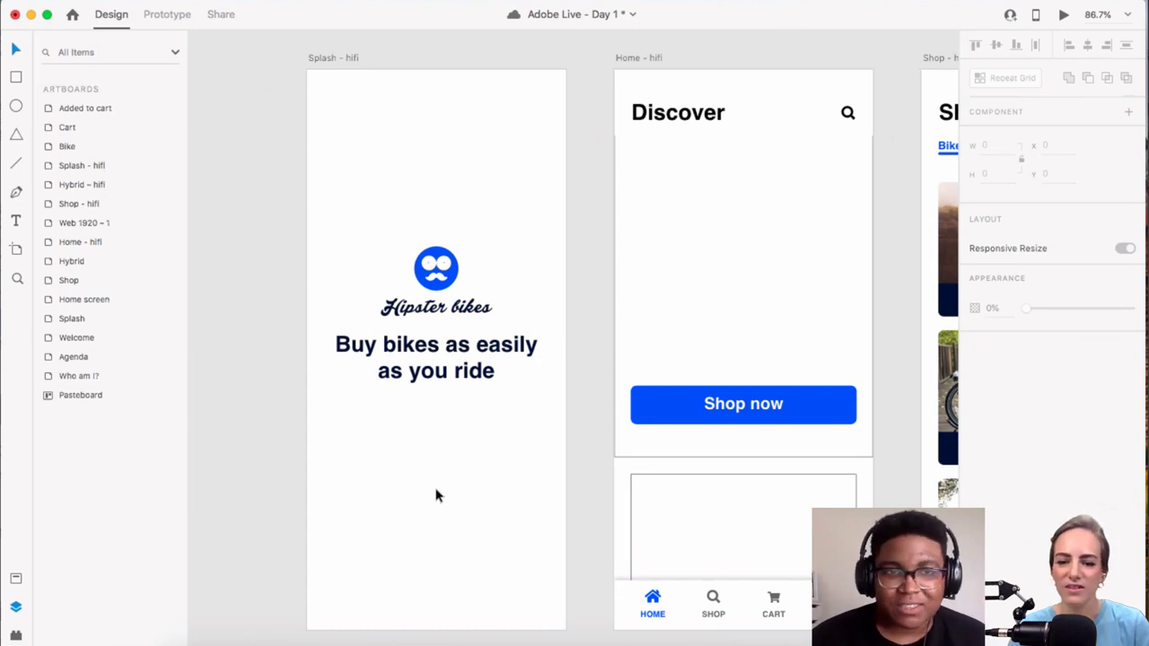
pyautogui.click(447, 371)
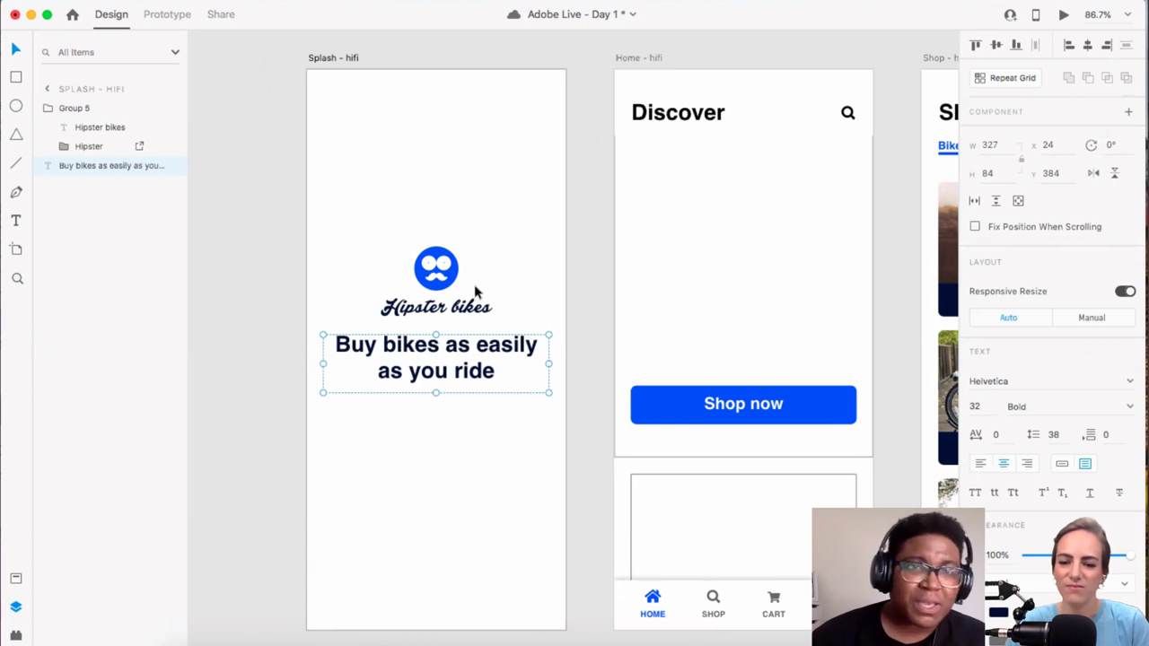
pyautogui.click(16, 582)
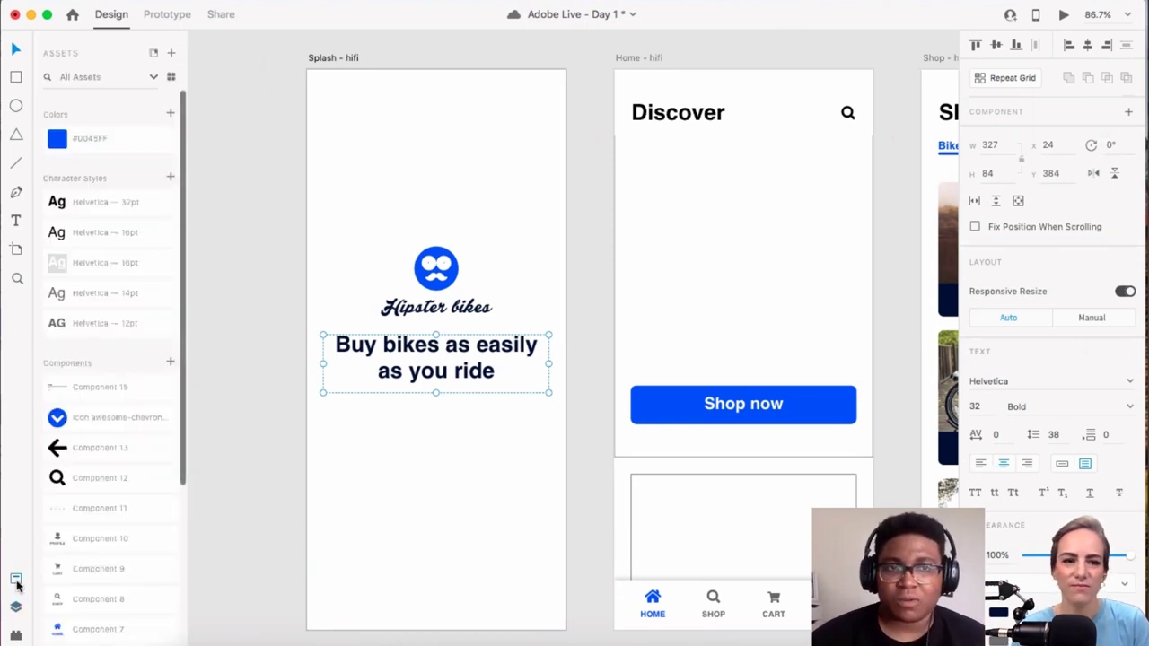
pyautogui.click(170, 114)
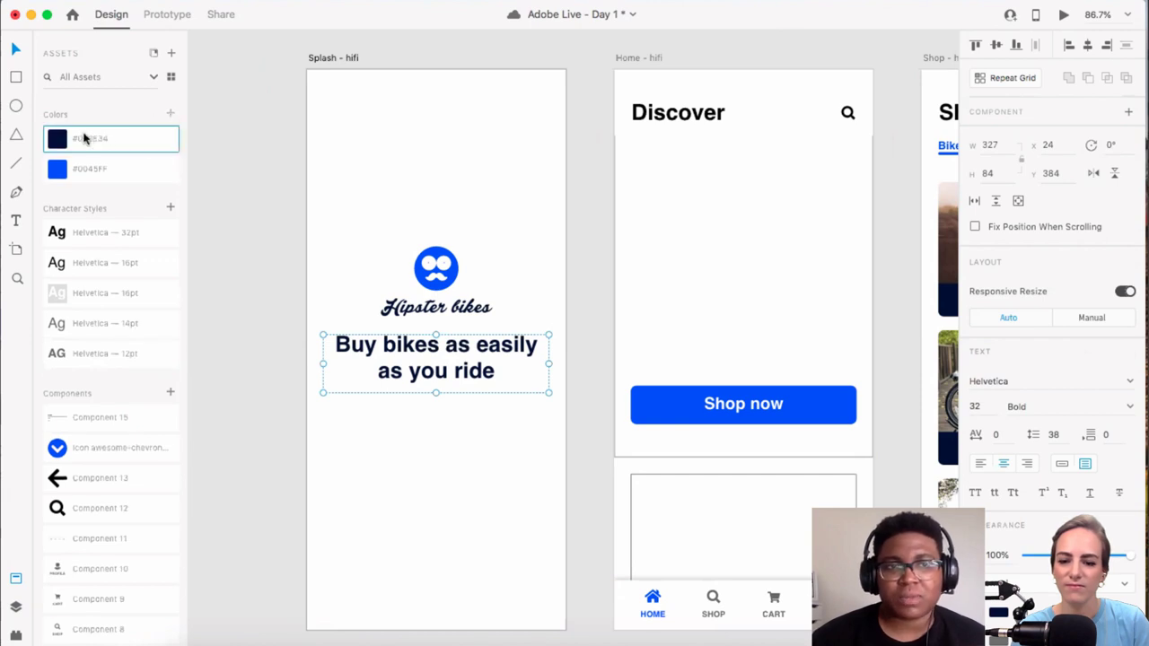
pyautogui.doubleClick(90, 141)
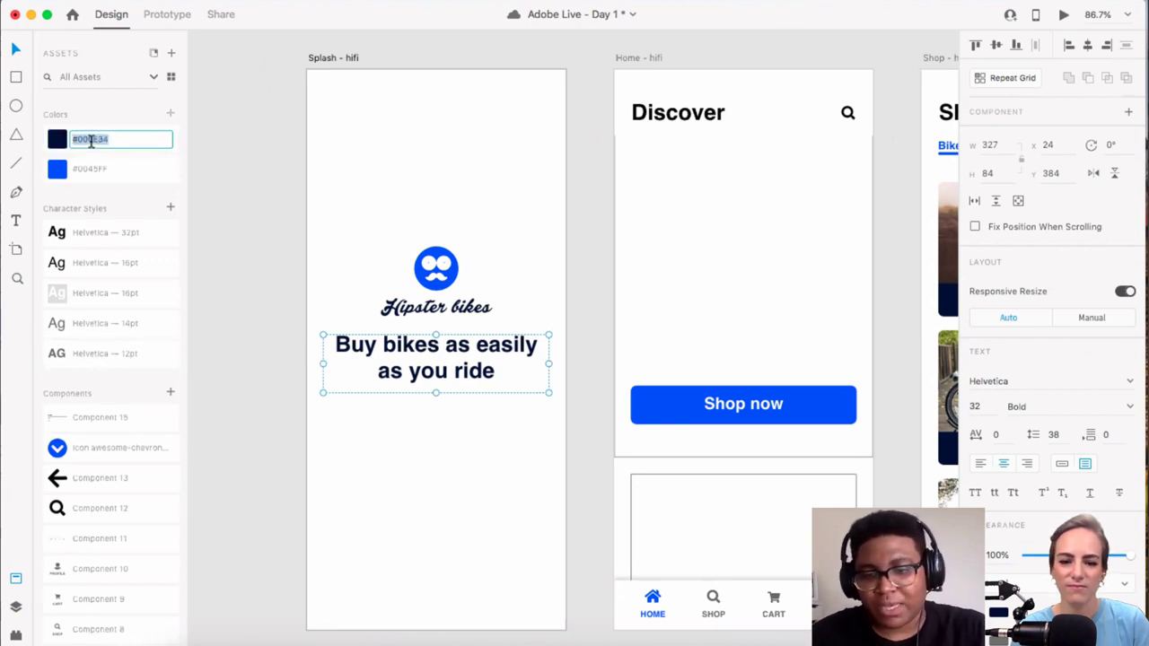
pyautogui.write('B')
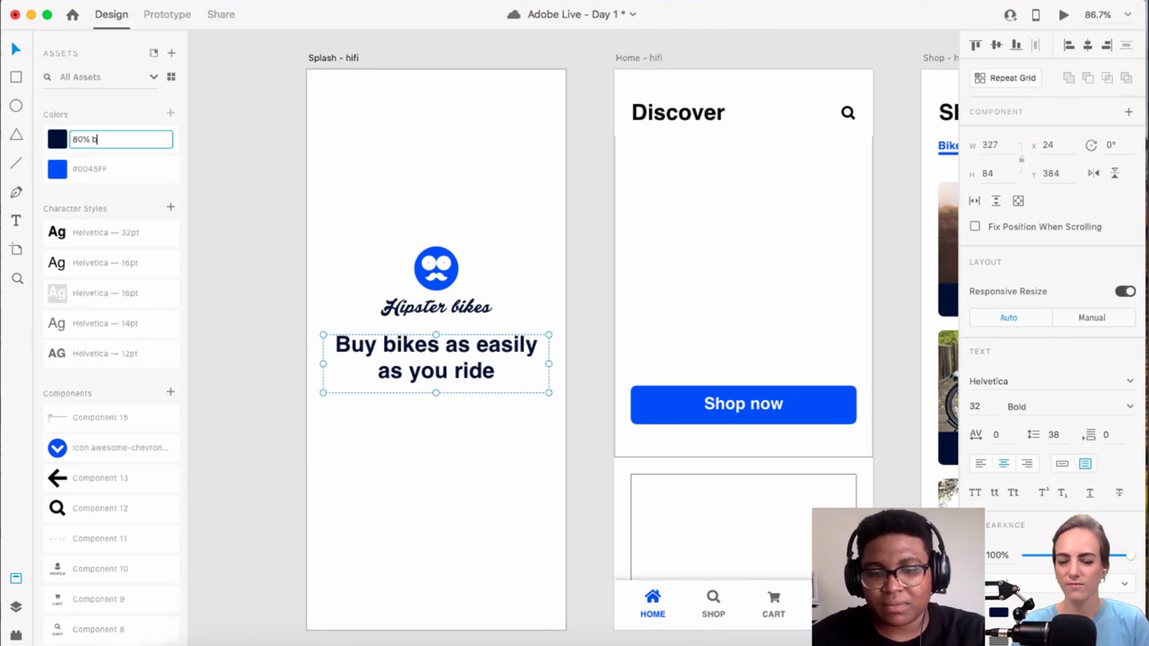
pyautogui.press('Return')
pyautogui.click(274, 132)
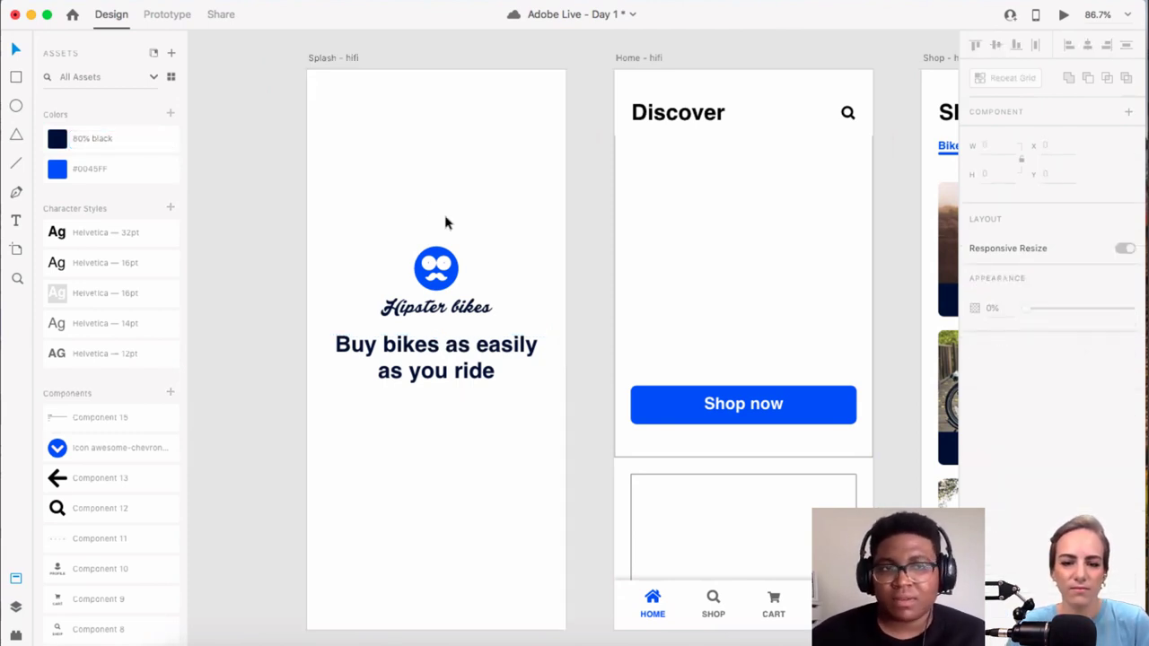
# Step: Look over the Home - hifi and Shop - hifi artboards beside the splash screen
pyautogui.hscroll(5, 498, 332)
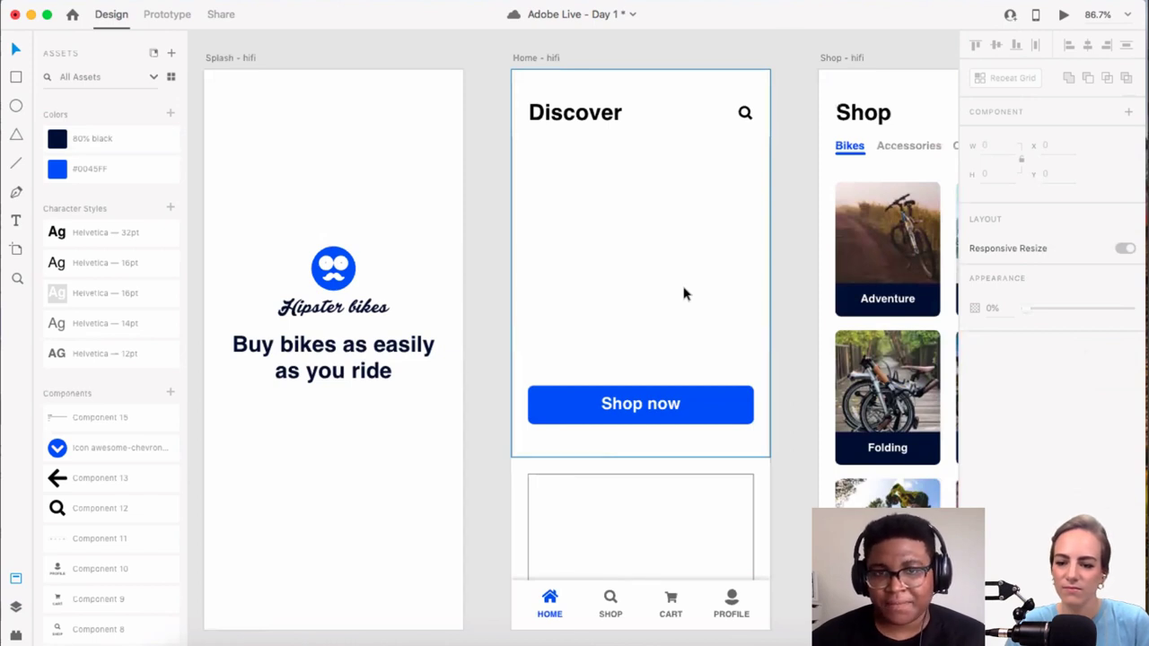
pyautogui.scroll(-1, 759, 272)
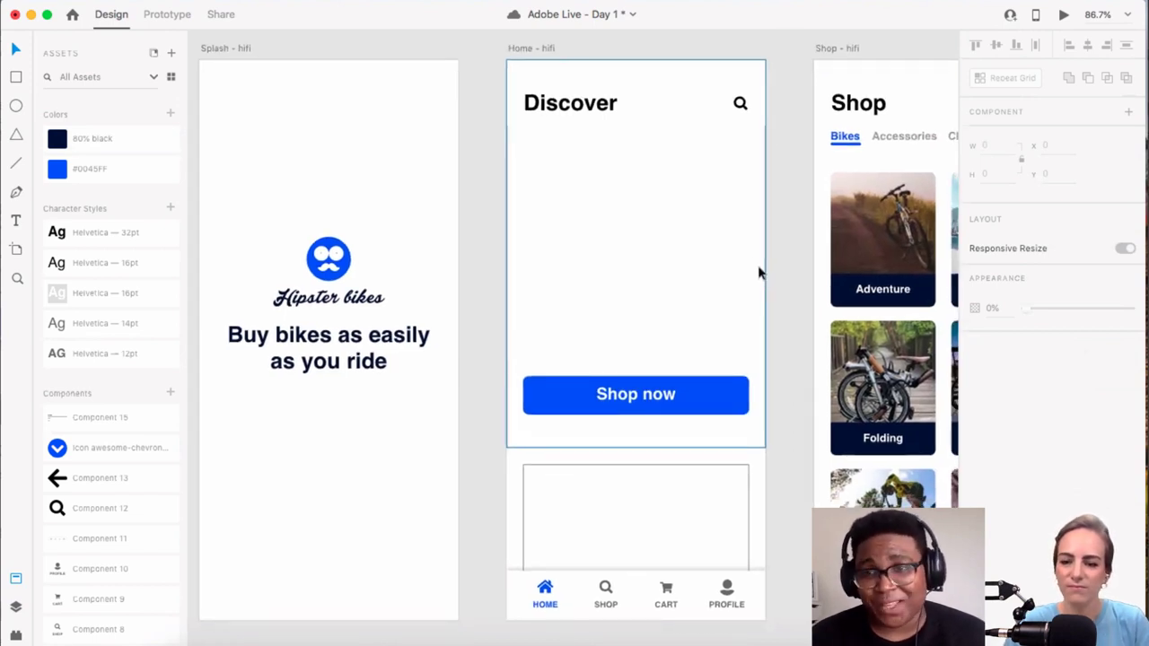
pyautogui.scroll(-3, 677, 295)
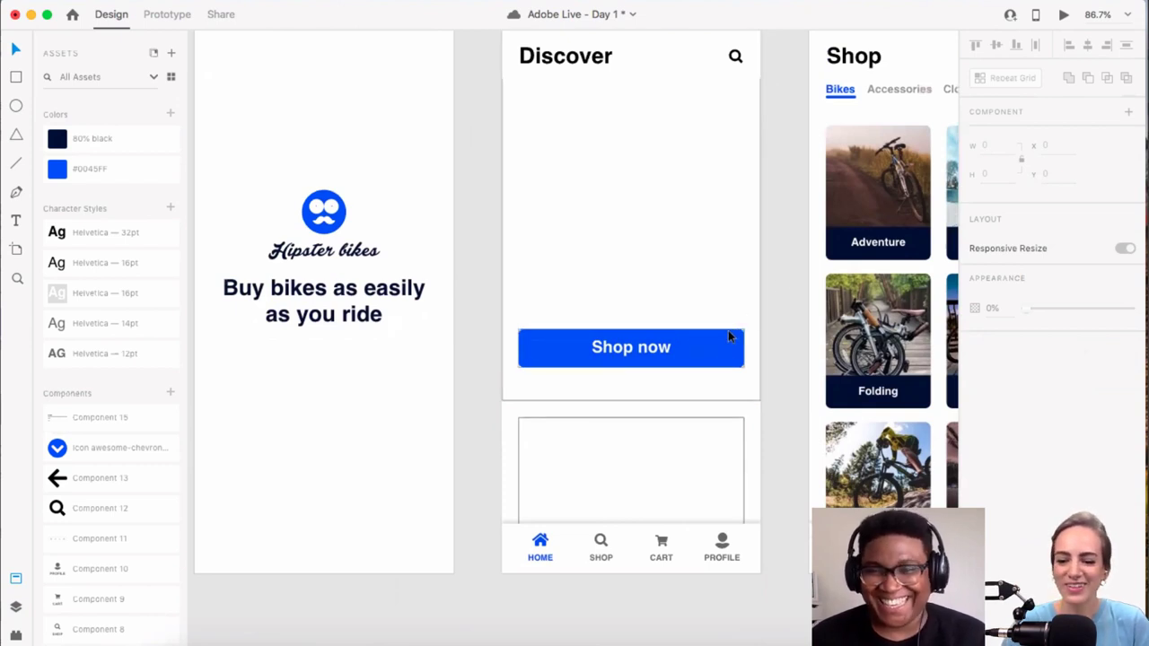
pyautogui.scroll(-1, 728, 335)
pyautogui.scroll(1, 727, 332)
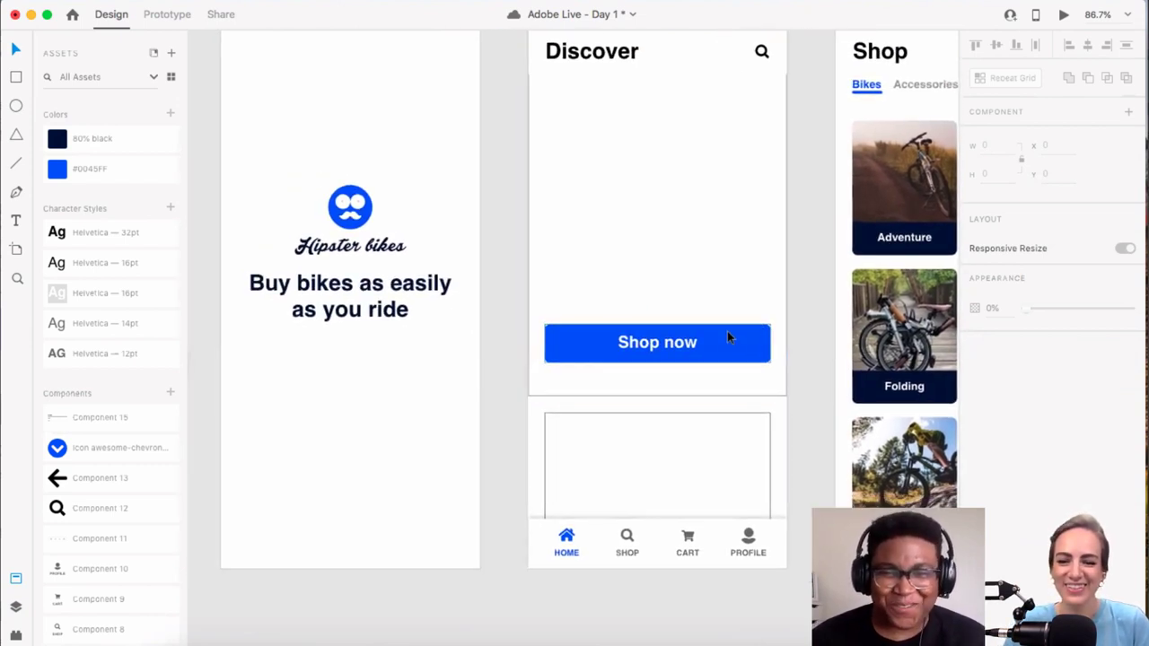
pyautogui.scroll(4, 717, 355)
pyautogui.hscroll(-3, 373, 229)
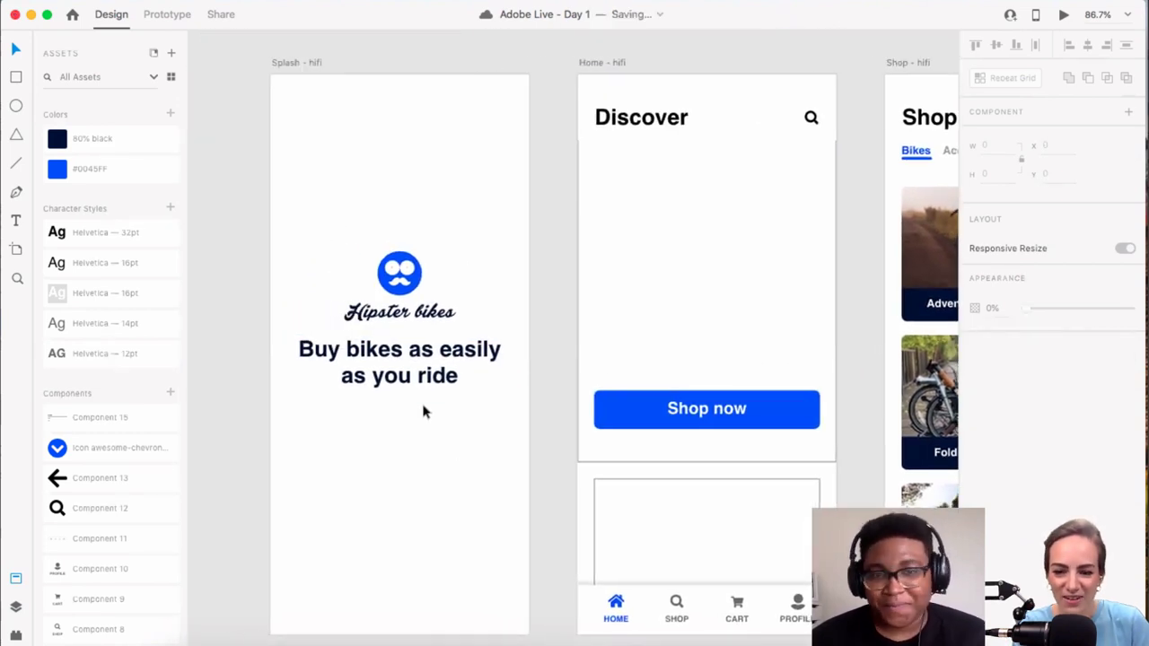
# Step: Check the font settings of the splash tagline and of the Hipster bikes logo text
pyautogui.click(429, 361)
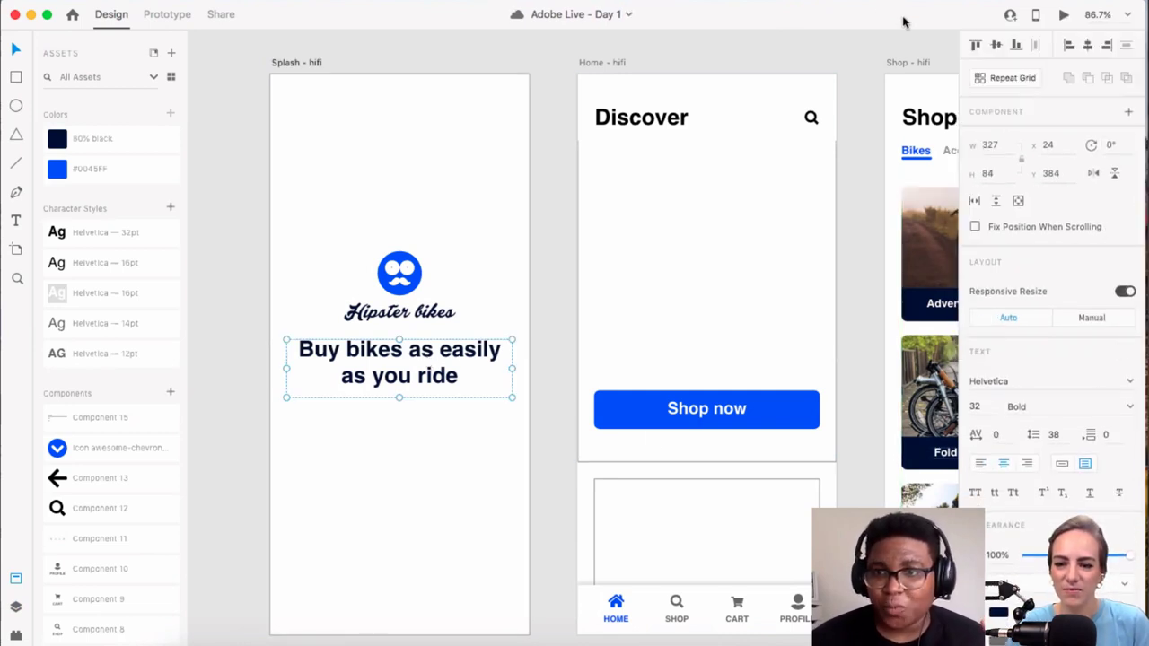
pyautogui.click(434, 316)
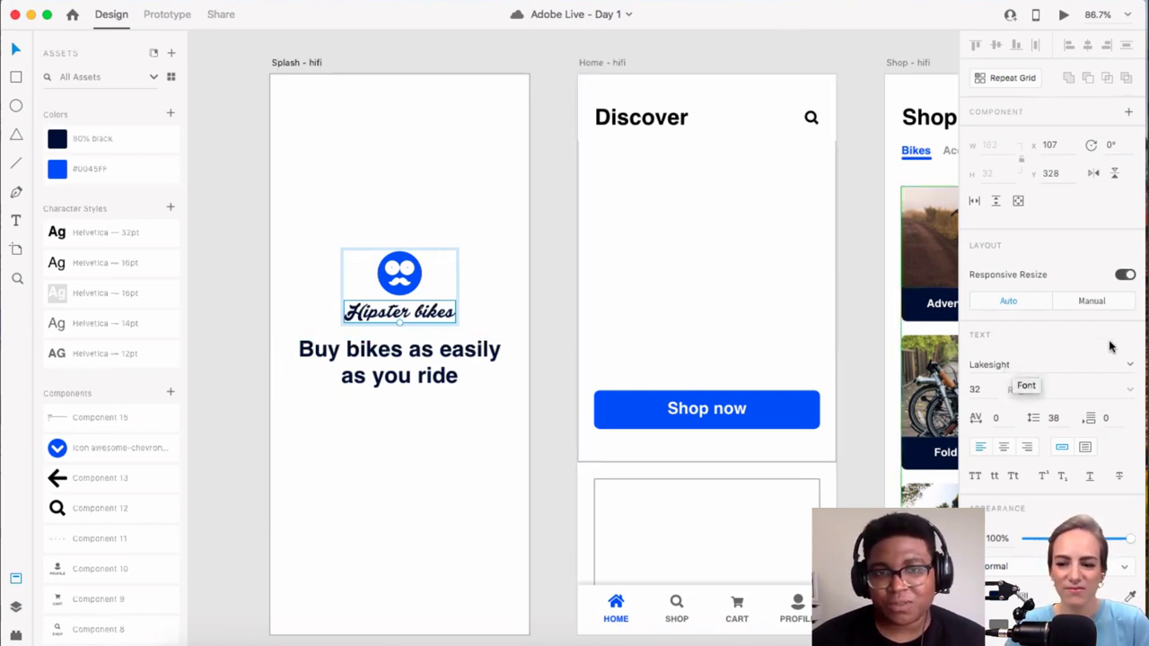
# Step: Try Libre Franklin as the font of the "Buy bikes as easily as you ride" tagline and restore Helvetica
pyautogui.click(425, 398)
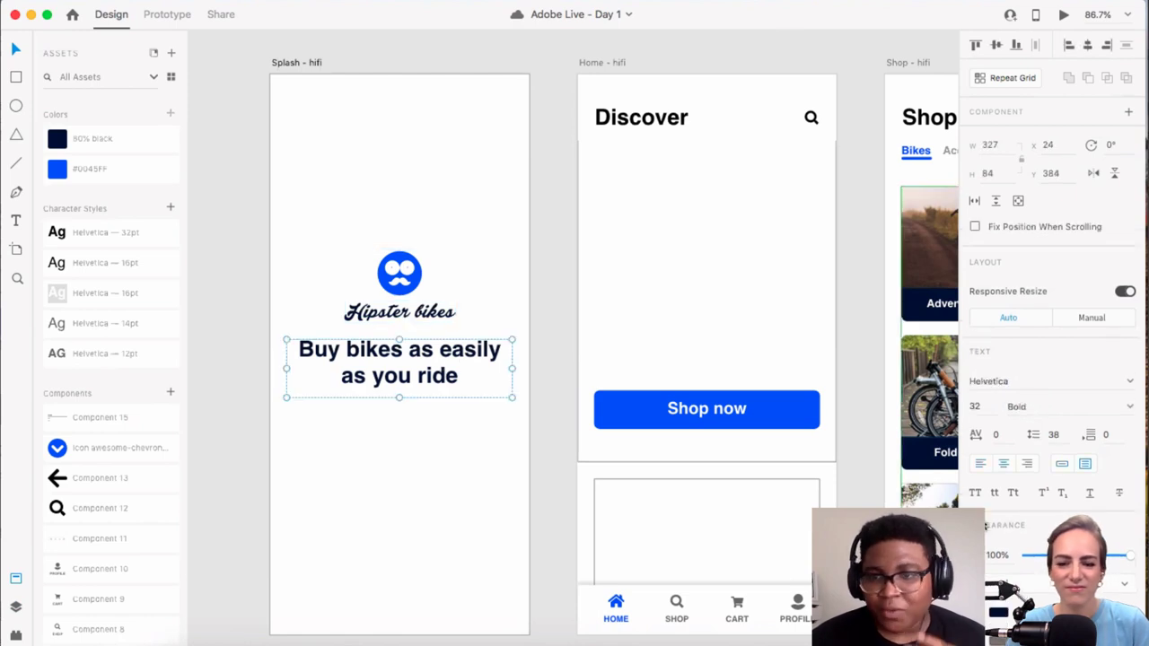
pyautogui.click(1130, 381)
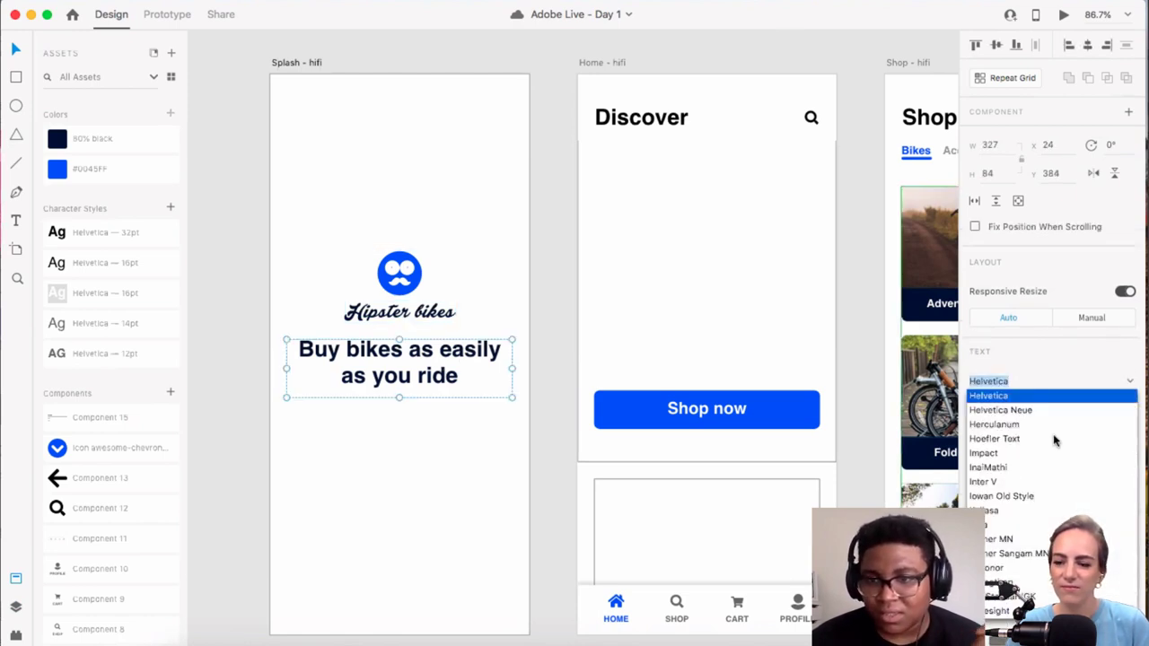
pyautogui.scroll(-3, 1039, 474)
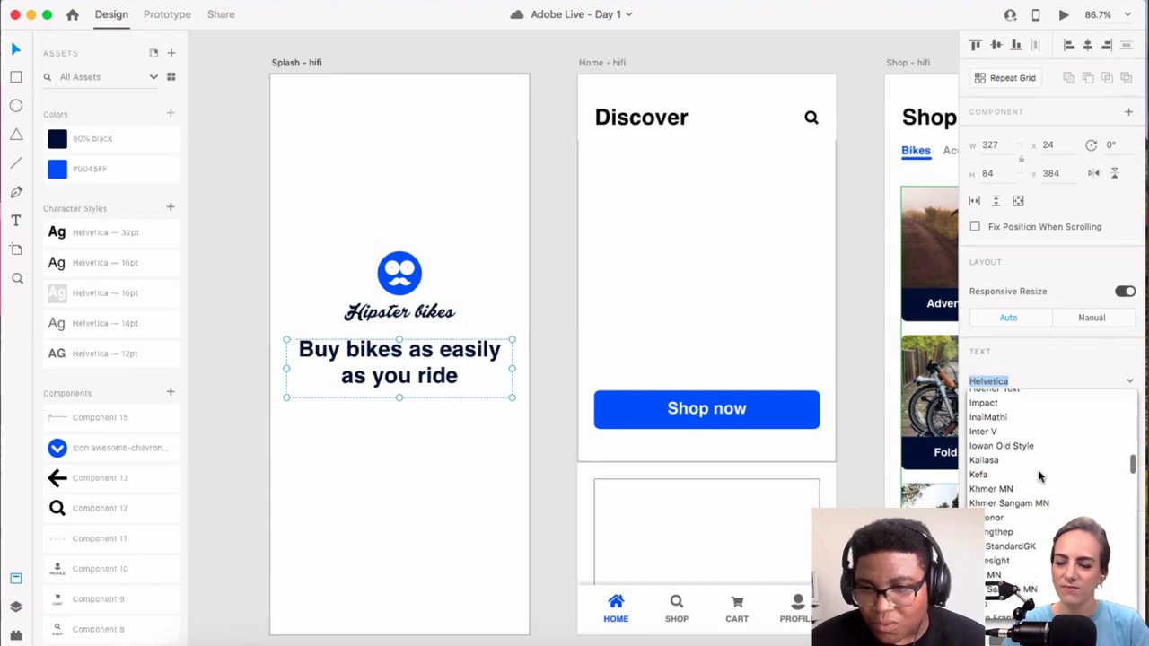
pyautogui.scroll(-1, 1039, 475)
pyautogui.scroll(-3, 1005, 586)
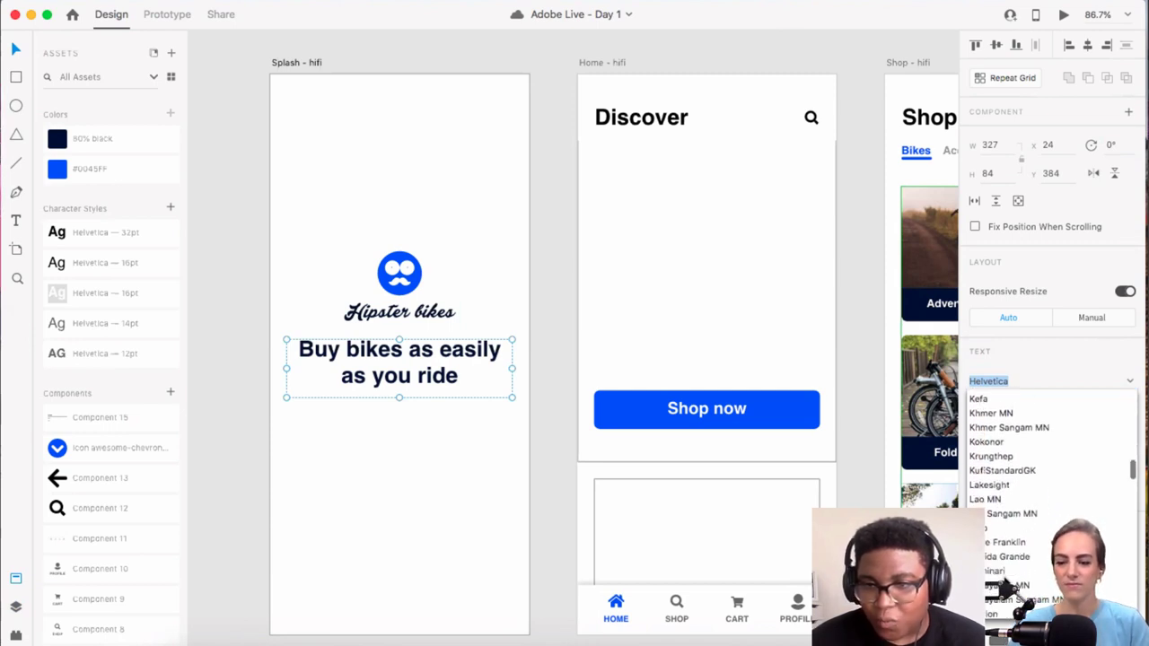
pyautogui.click(1005, 539)
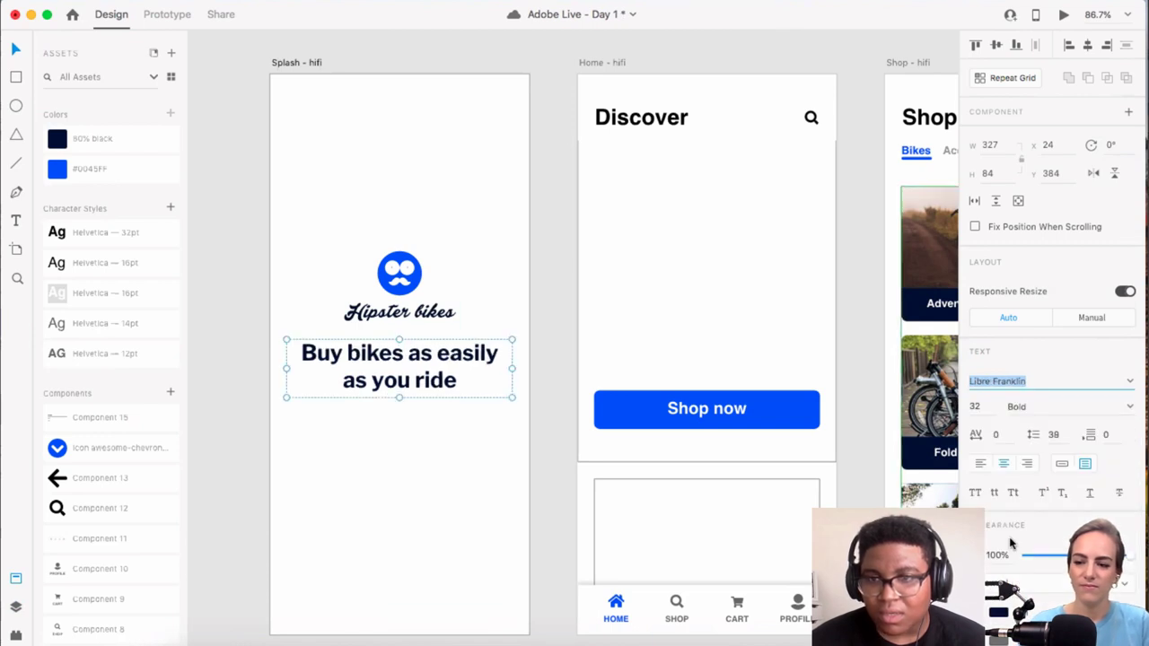
pyautogui.scroll(5, 472, 377)
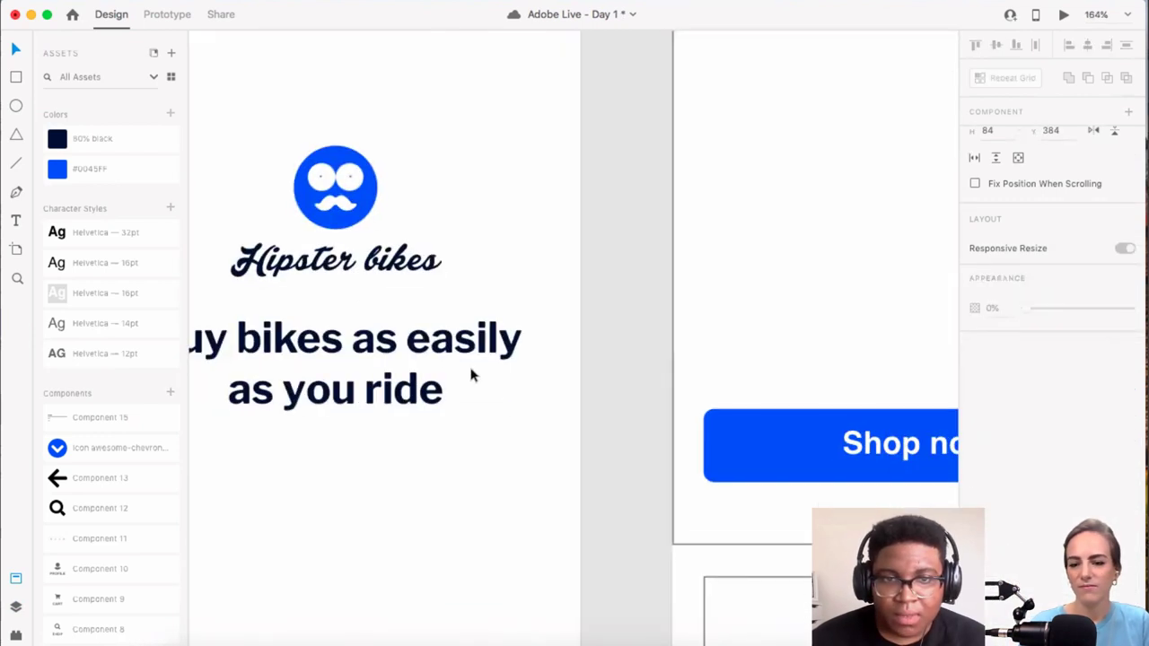
pyautogui.scroll(-4, 472, 377)
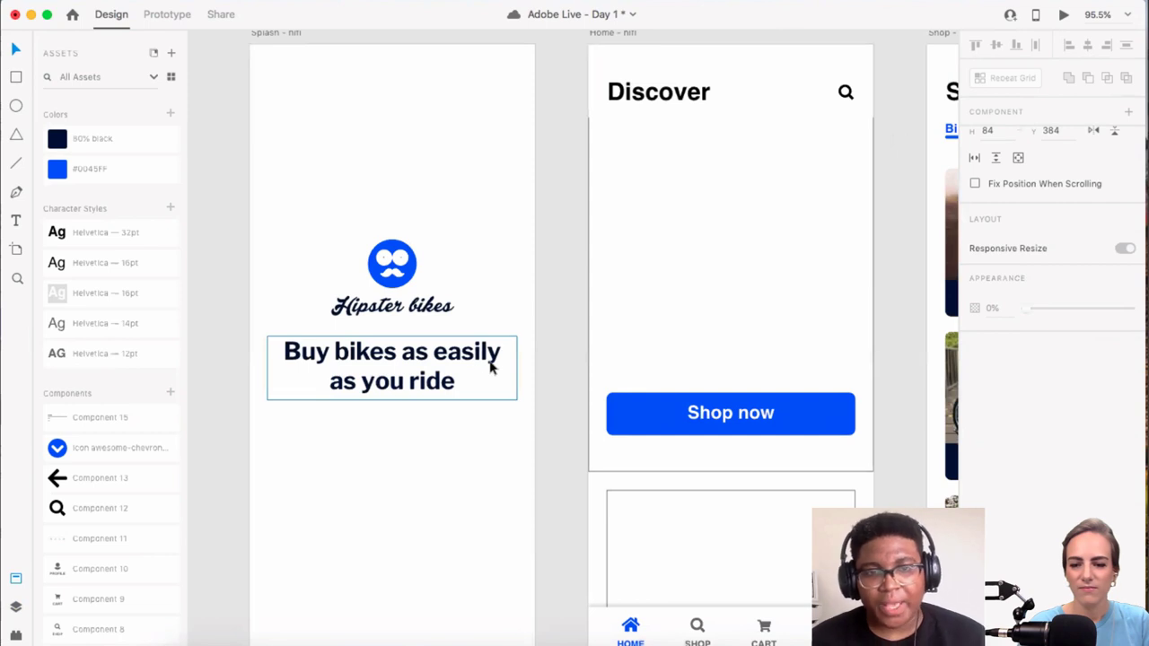
pyautogui.click(492, 367)
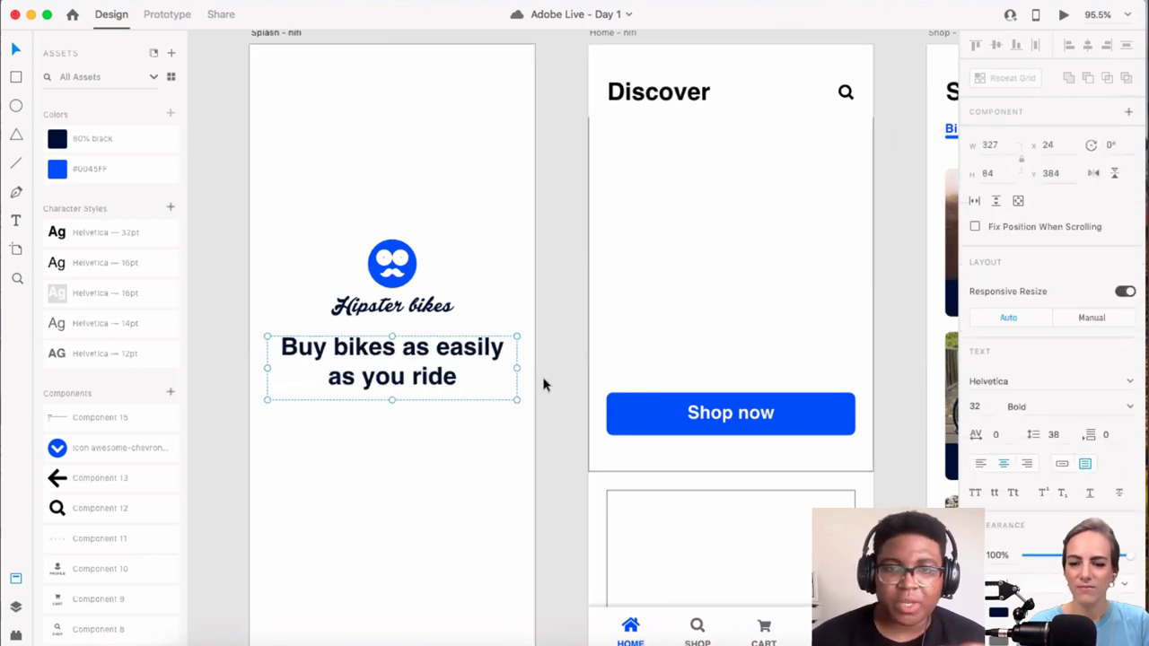
pyautogui.click(538, 351)
# Step: Compare the splash screen with the Home and Shop hi-fi artboards and examine the Hipster bikes logo up close
pyautogui.scroll(-2, 531, 355)
pyautogui.hscroll(3, 687, 330)
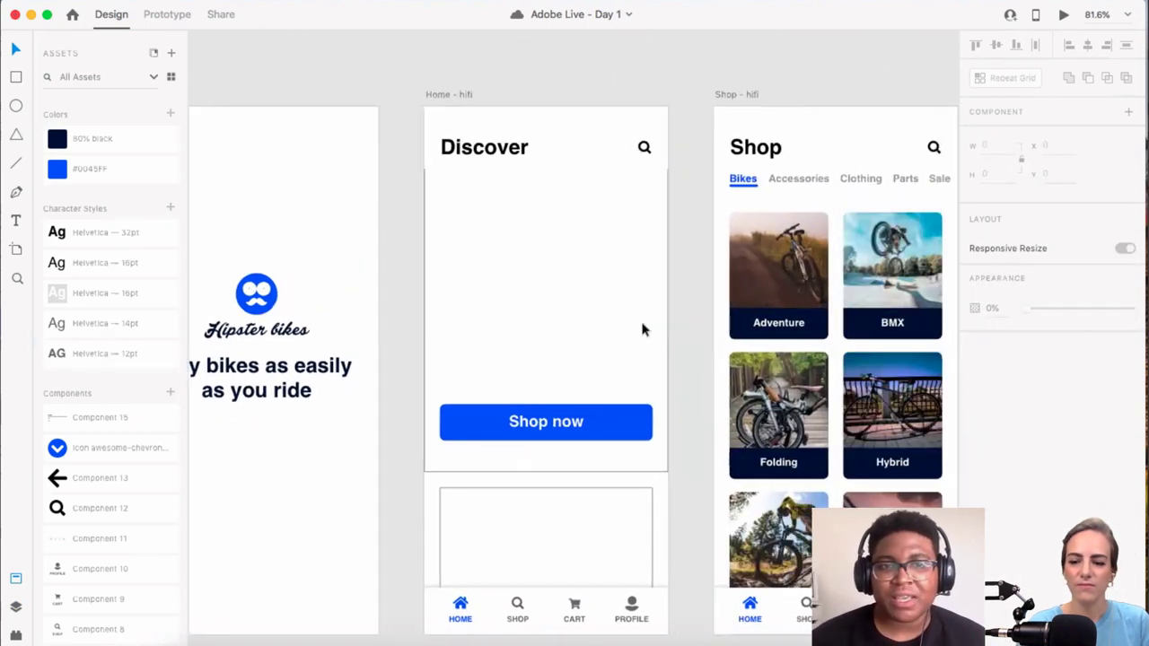
pyautogui.hscroll(-3, 641, 328)
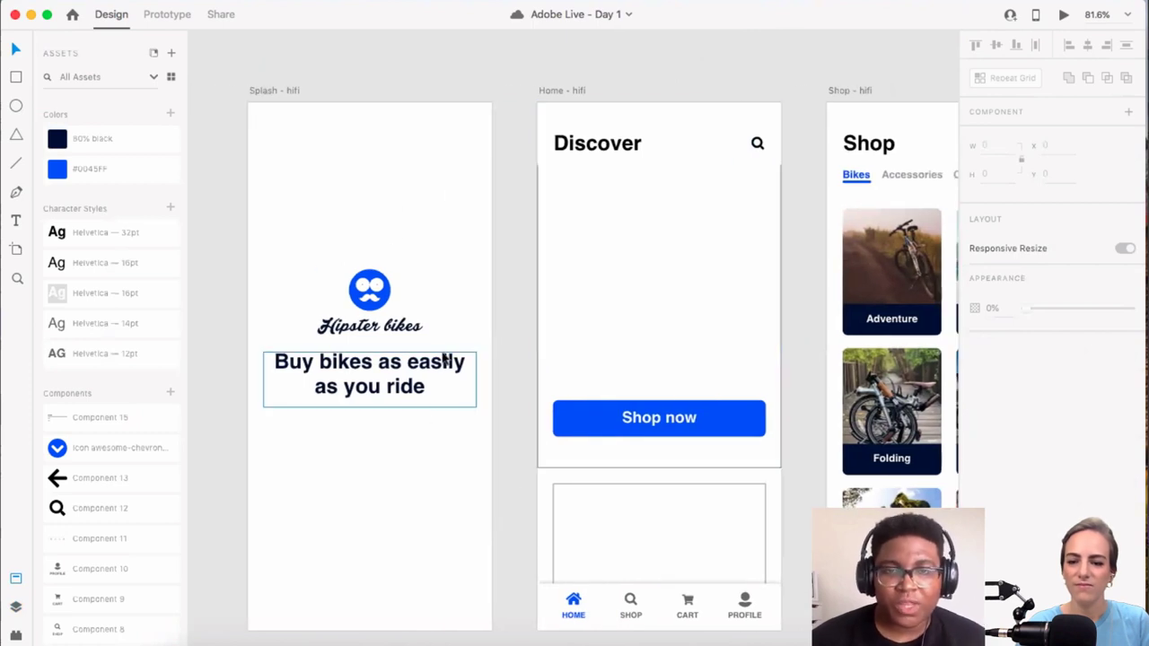
pyautogui.hscroll(3, 538, 269)
pyautogui.hscroll(-1, 574, 215)
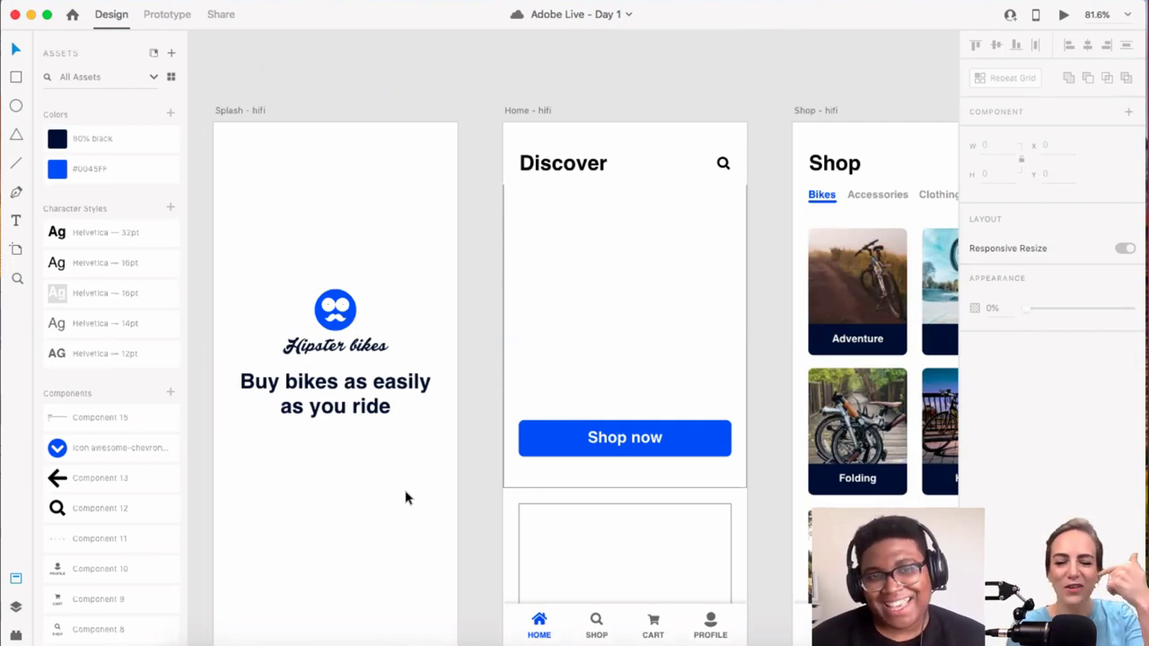
pyautogui.click(334, 310)
pyautogui.scroll(5, 335, 309)
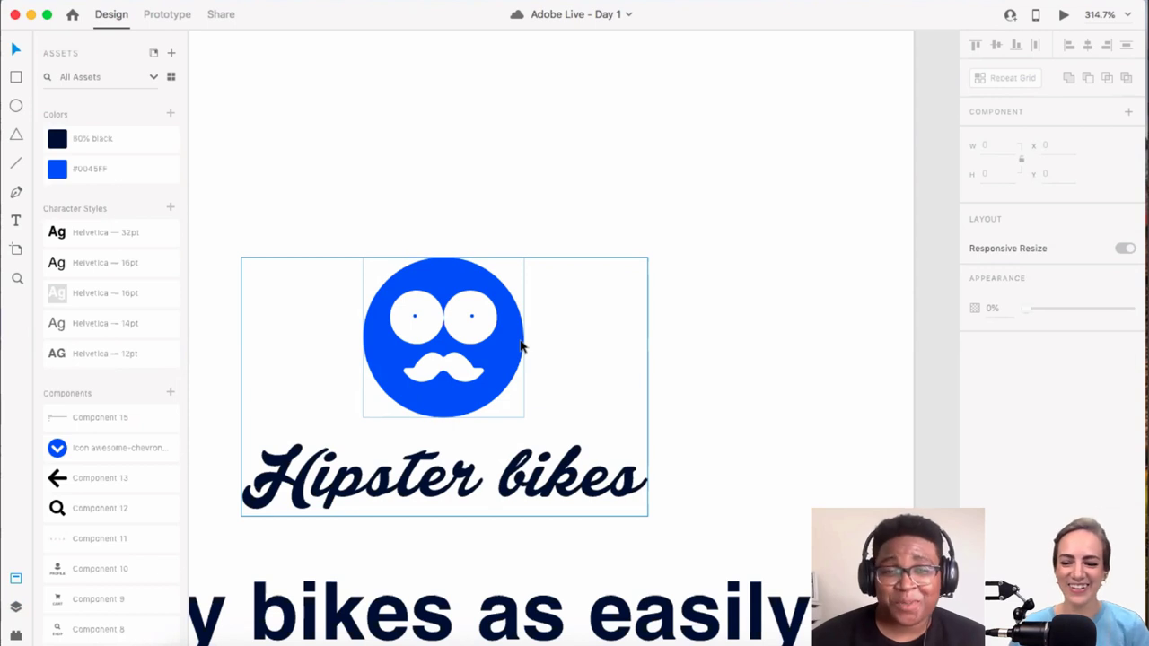
pyautogui.scroll(-4, 521, 345)
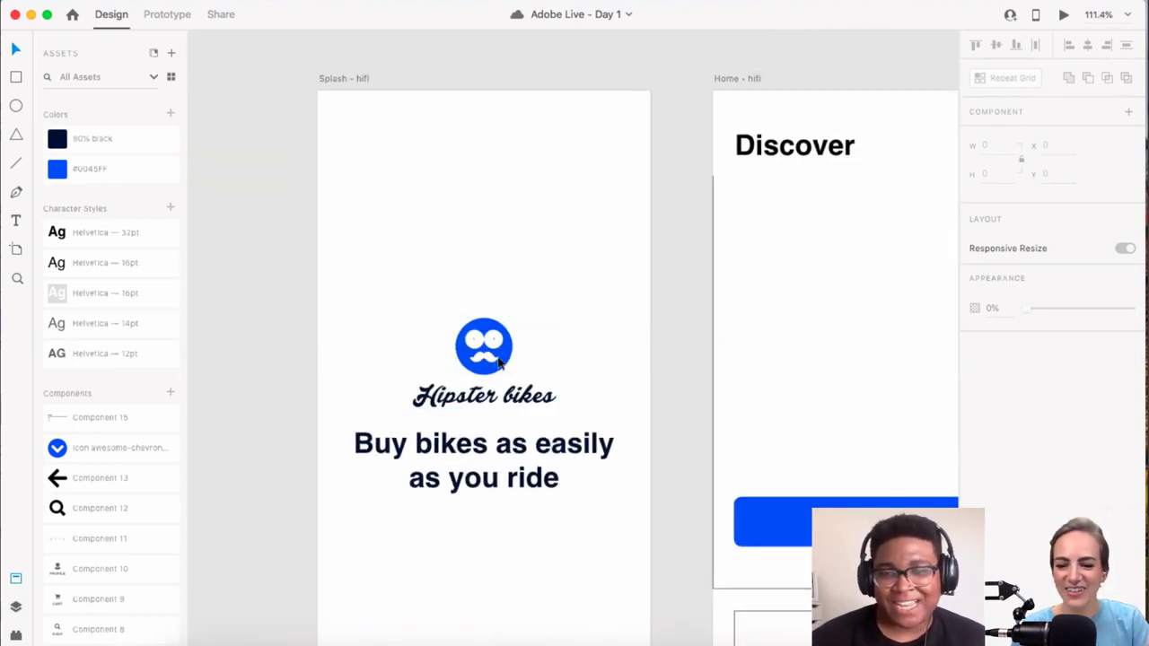
pyautogui.scroll(-3, 501, 361)
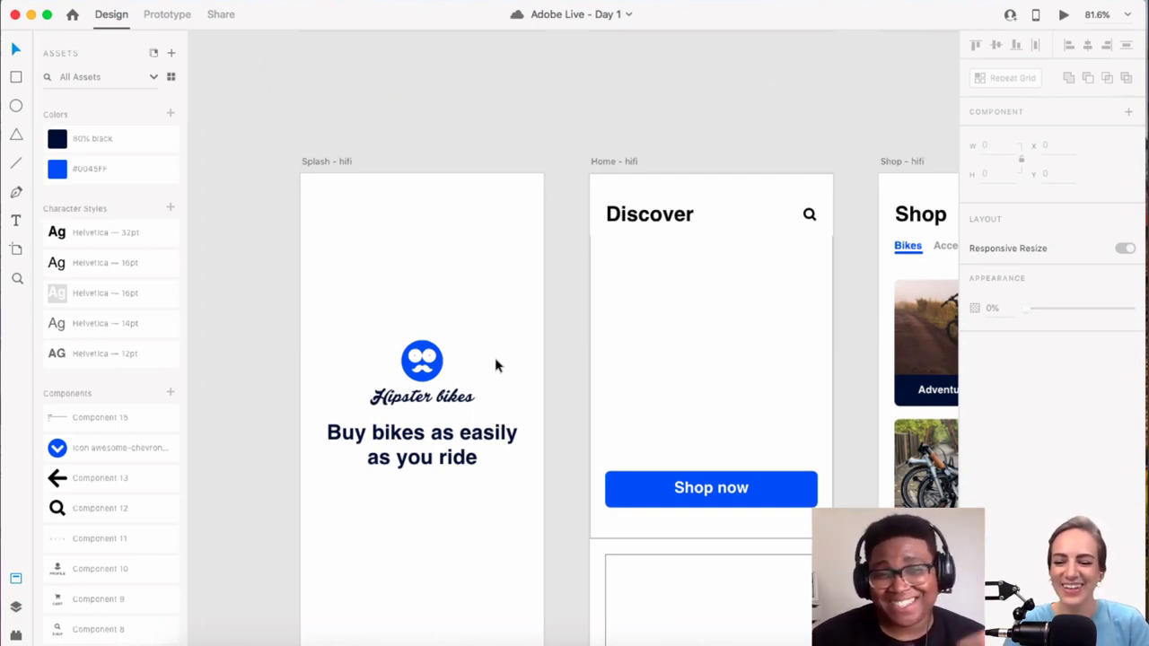
# Step: Recolour the Discover heading on the Home - hifi artboard with the dark navy of the 90% black colour asset
pyautogui.hscroll(4, 422, 363)
pyautogui.scroll(-3, 422, 363)
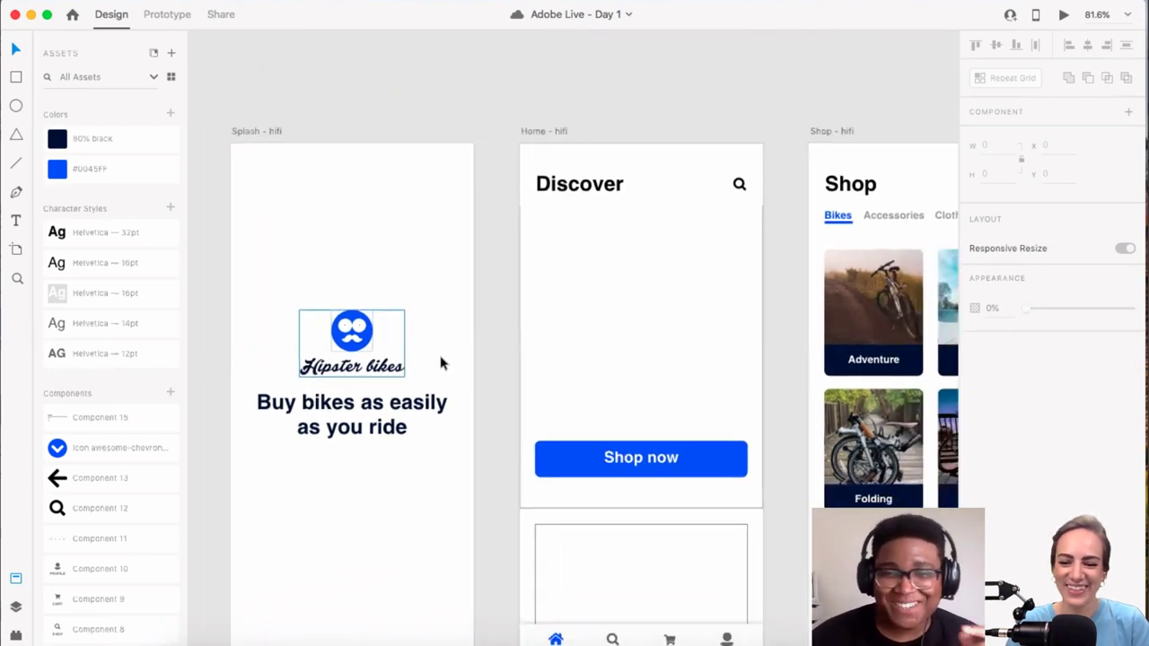
pyautogui.hscroll(1, 440, 359)
pyautogui.scroll(-1, 440, 359)
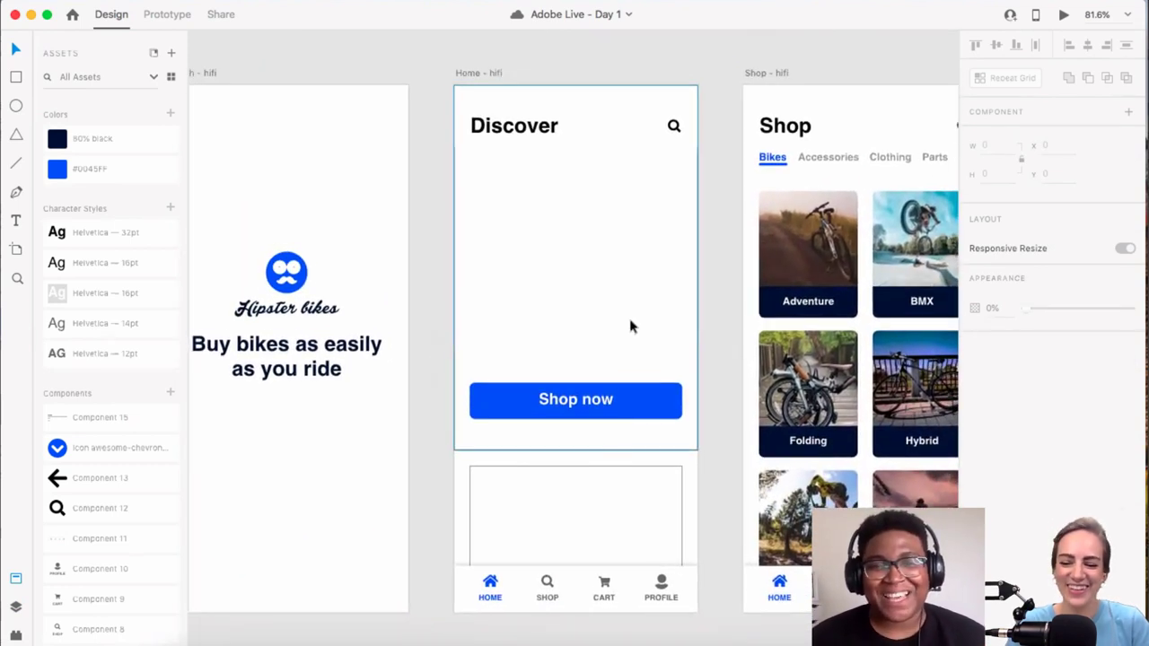
pyautogui.click(550, 133)
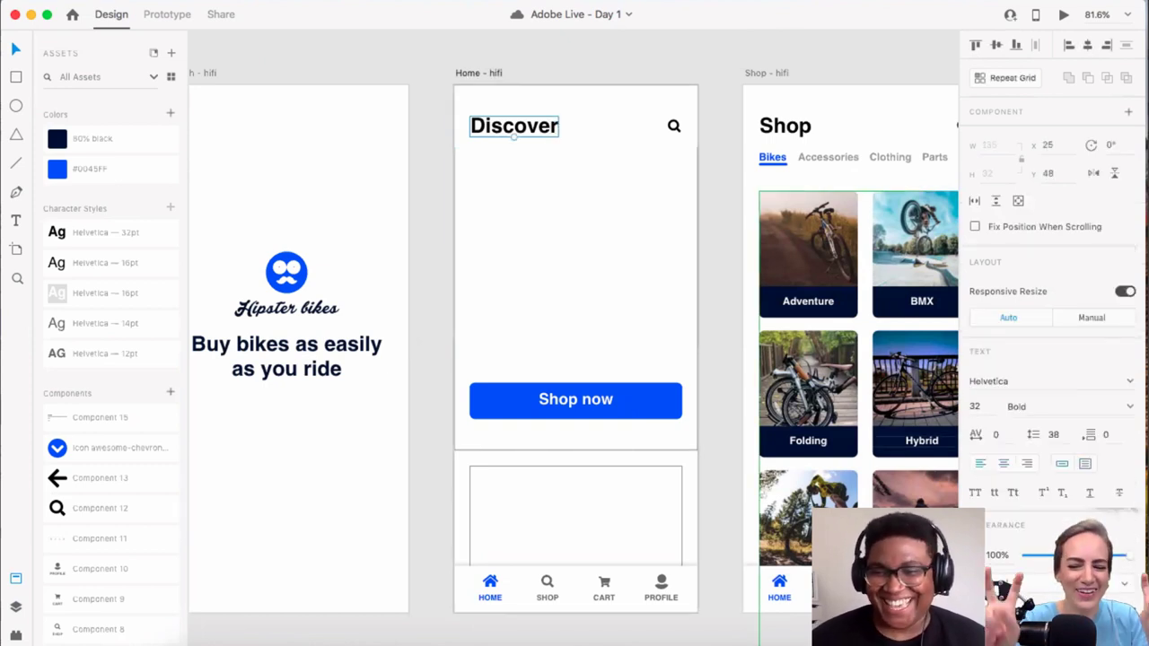
pyautogui.click(980, 594)
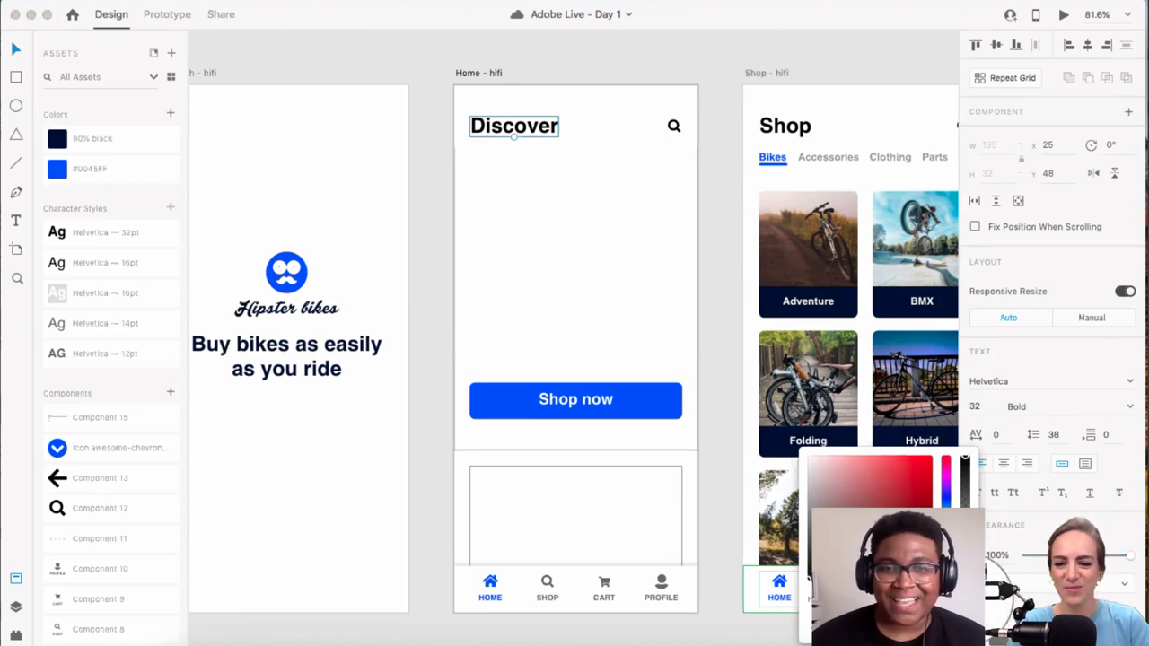
pyautogui.click(56, 146)
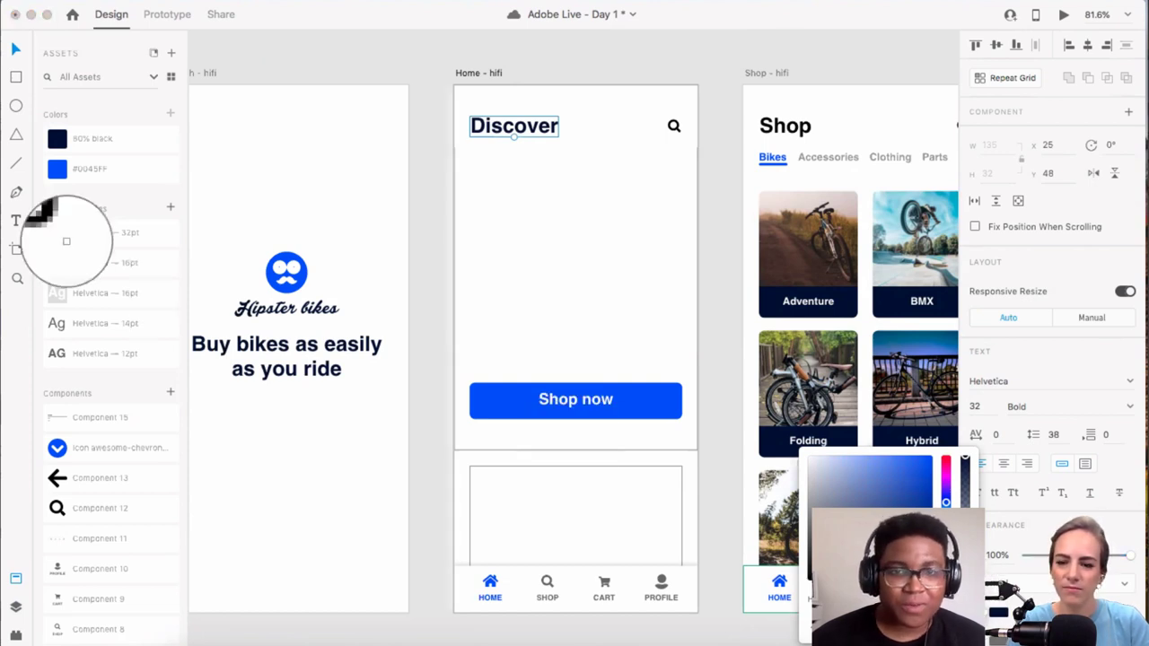
pyautogui.click(57, 138)
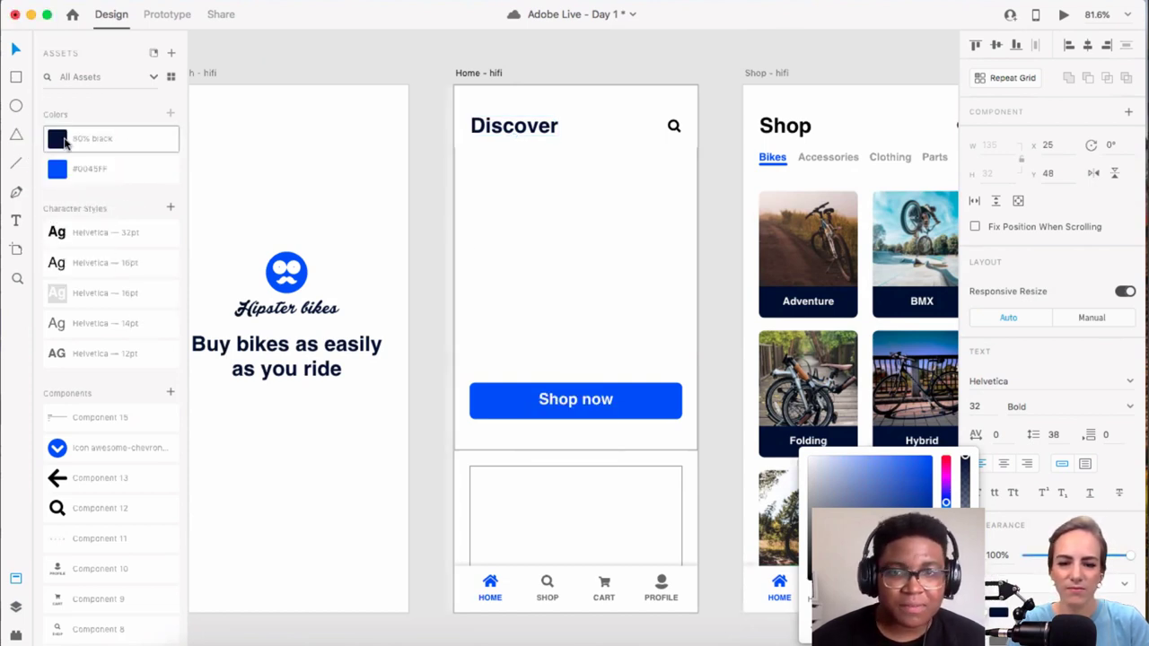
pyautogui.click(719, 277)
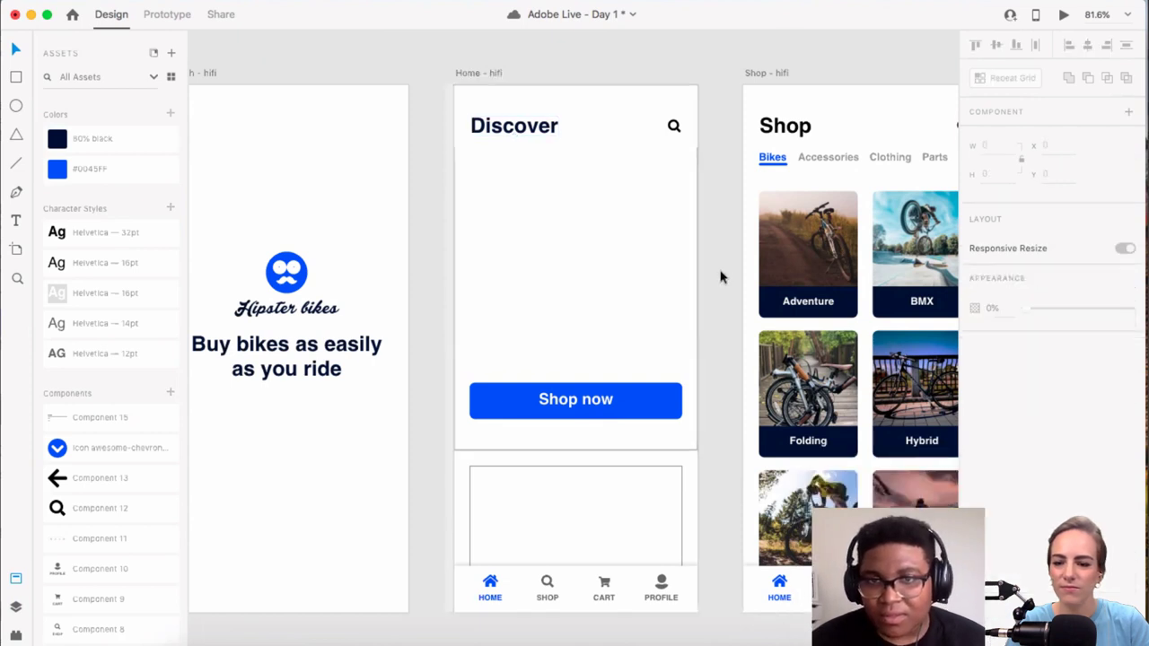
# Step: Open the main component of the Shop now button on the Home - hifi artboard for editing
pyautogui.click(672, 388)
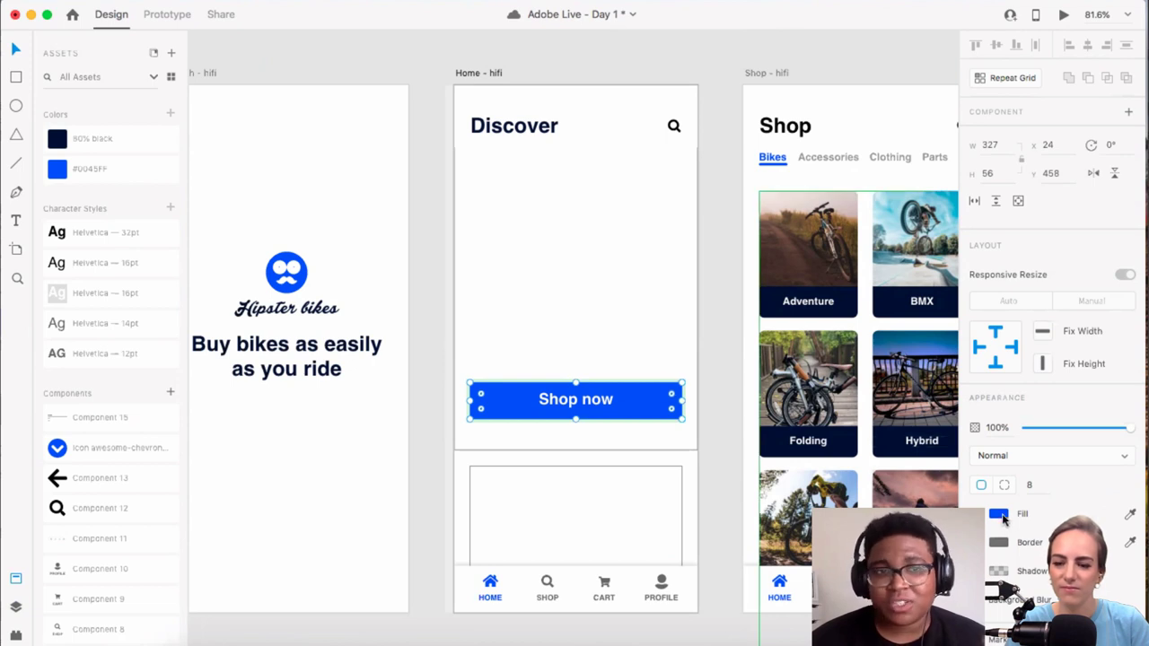
pyautogui.click(644, 401)
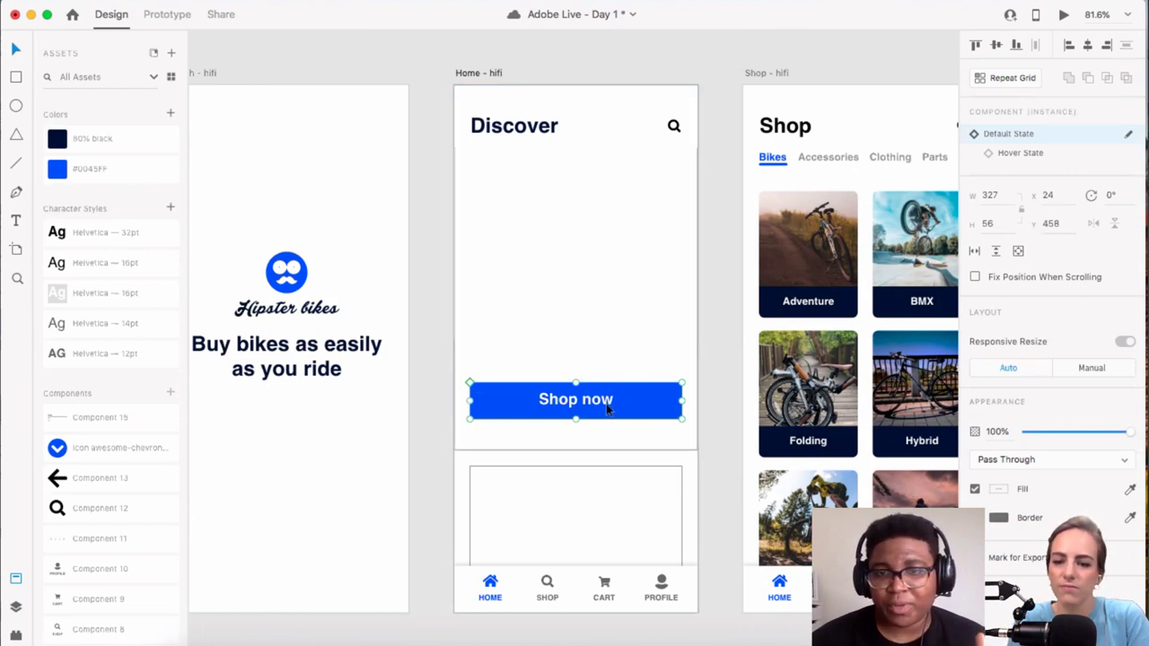
pyautogui.click(728, 405)
pyautogui.click(673, 399)
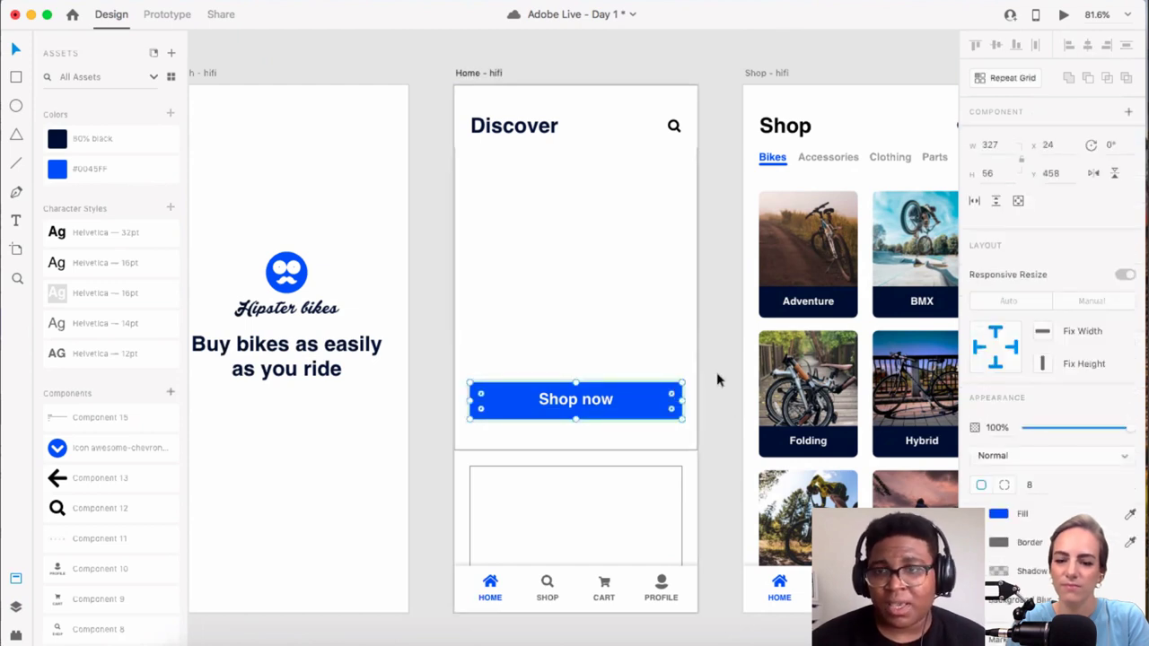
pyautogui.rightClick(634, 391)
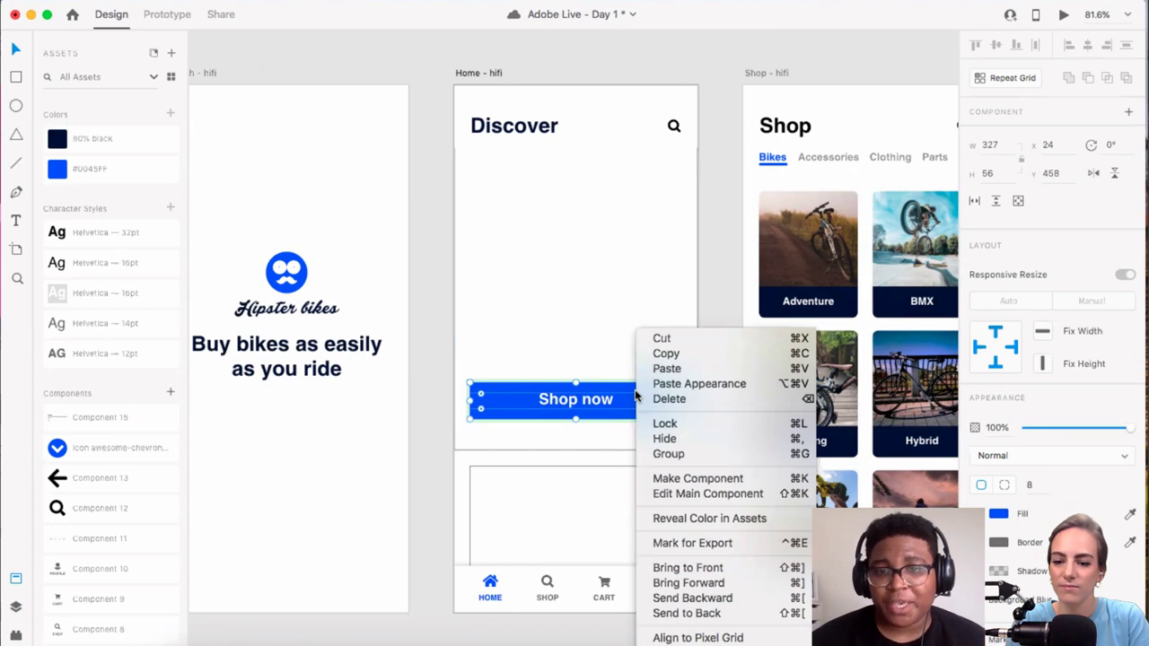
pyautogui.click(705, 495)
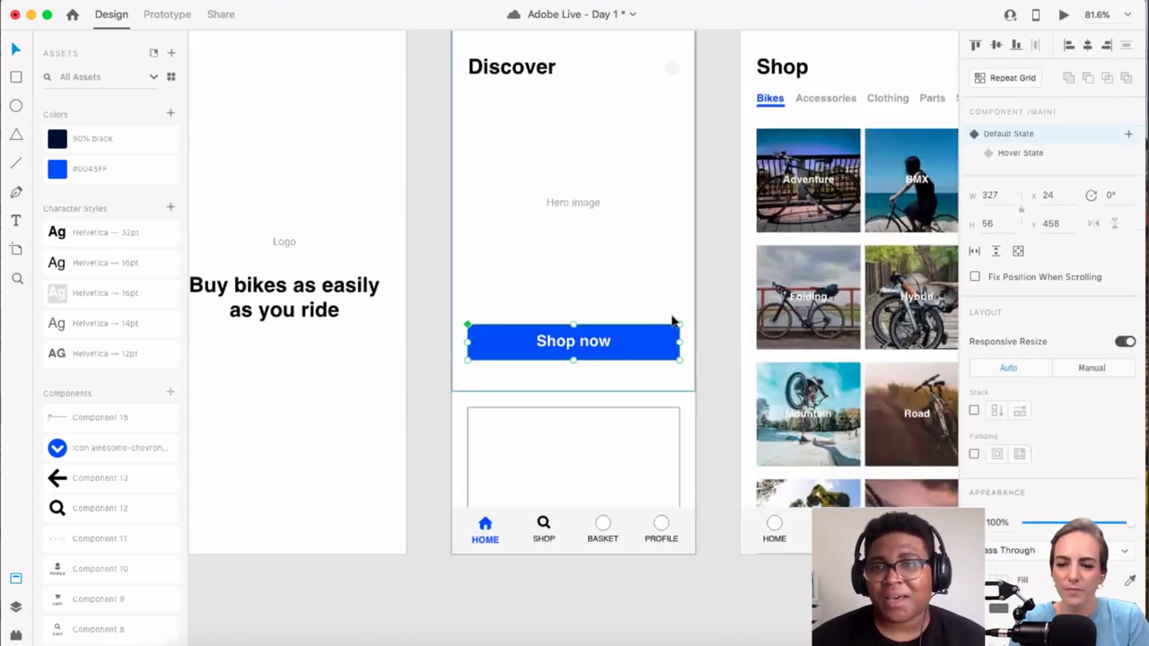
# Step: Change the fill of the background rectangle inside the main Shop now button to a linear gradient
pyautogui.scroll(-1, 1081, 499)
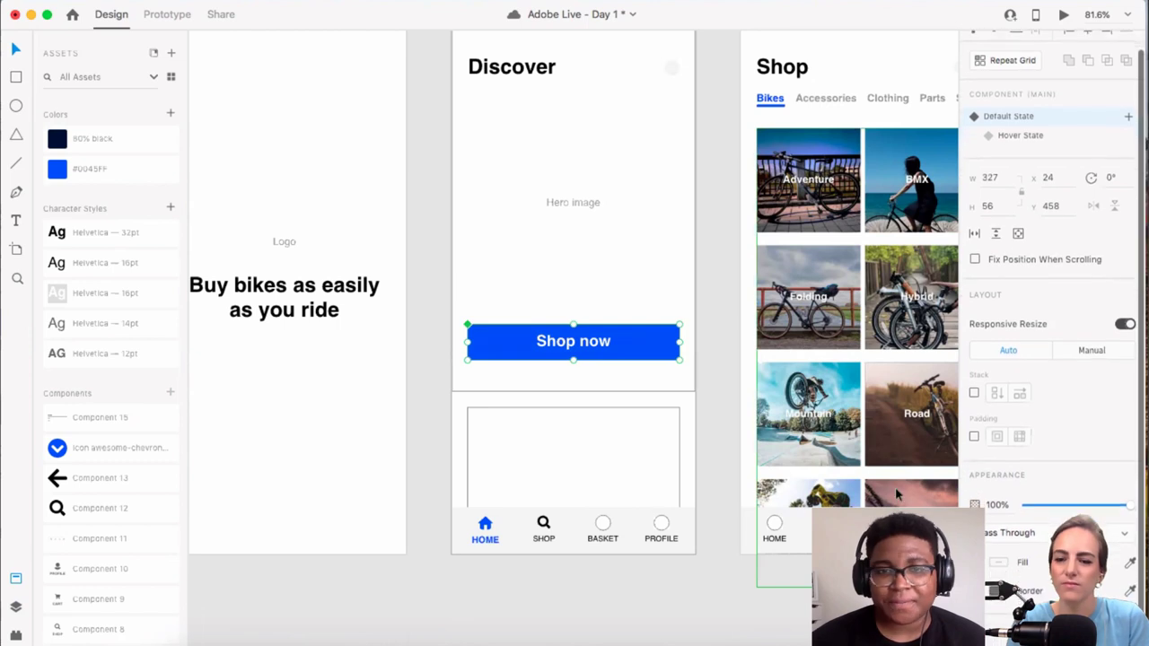
pyautogui.doubleClick(665, 332)
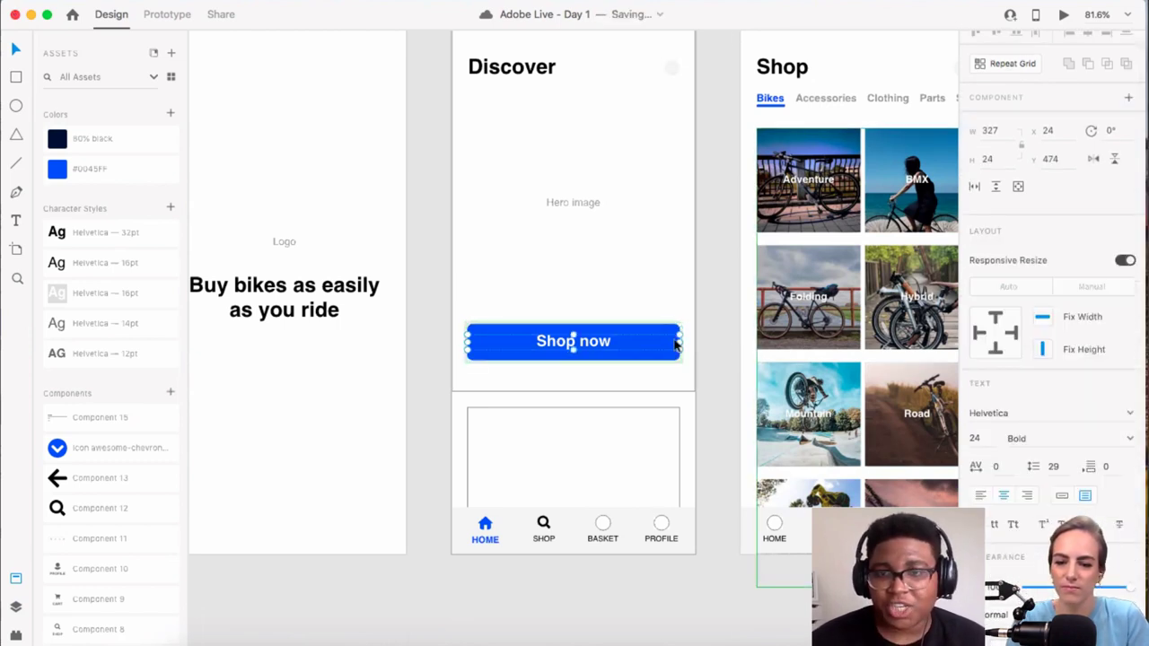
pyautogui.press('Escape')
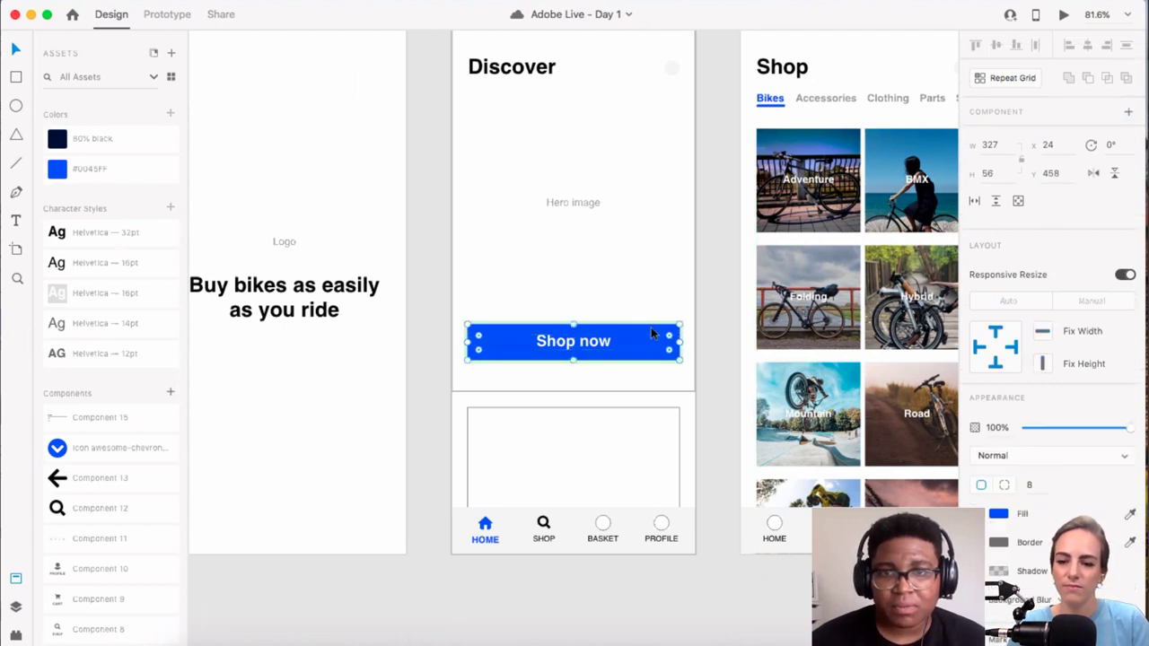
pyautogui.click(999, 515)
pyautogui.click(857, 419)
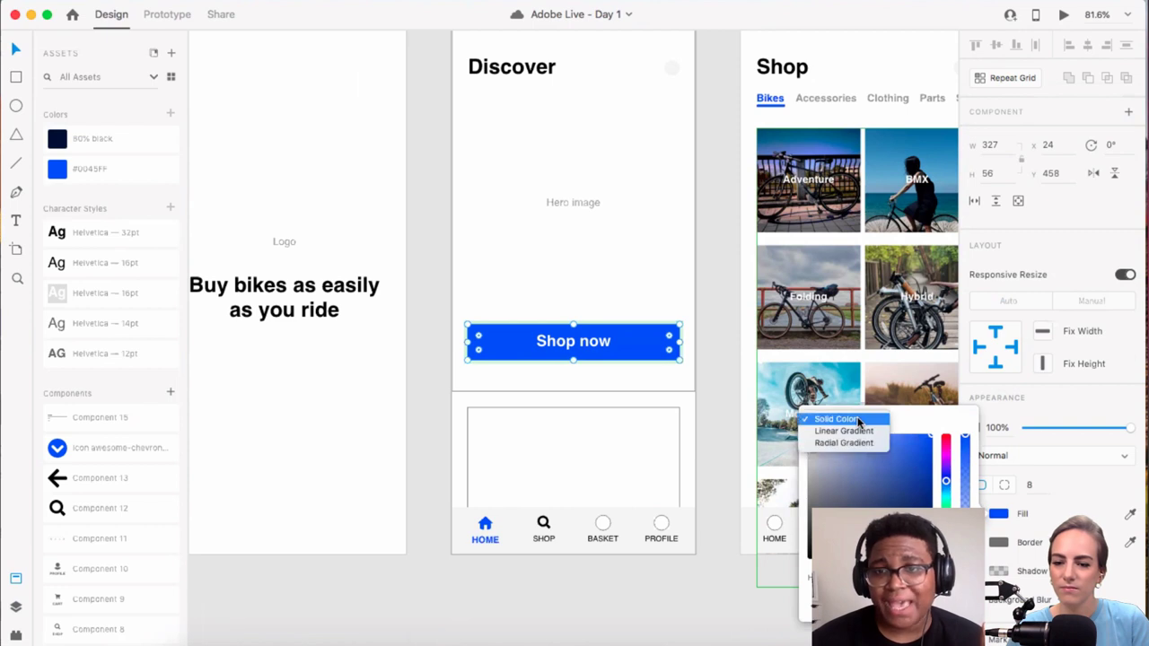
pyautogui.click(862, 431)
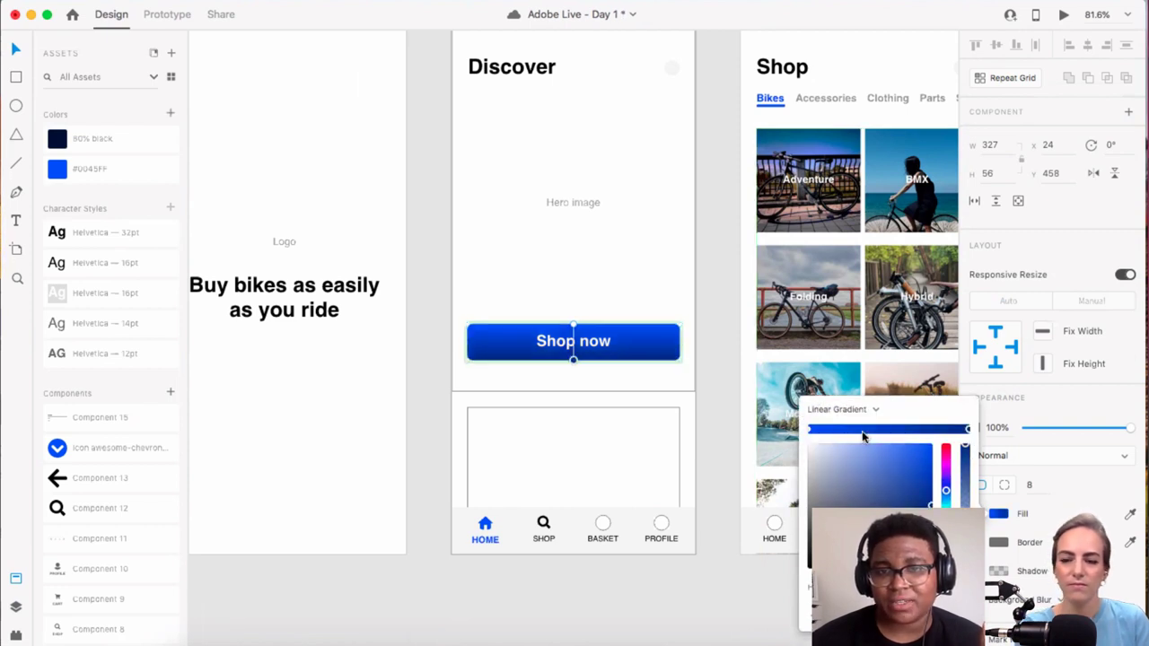
# Step: Reorient the Shop now button's gradient to run horizontally from bright blue at its left edge to dark blue at its right
pyautogui.moveTo(573, 325); pyautogui.dragTo(471, 343)
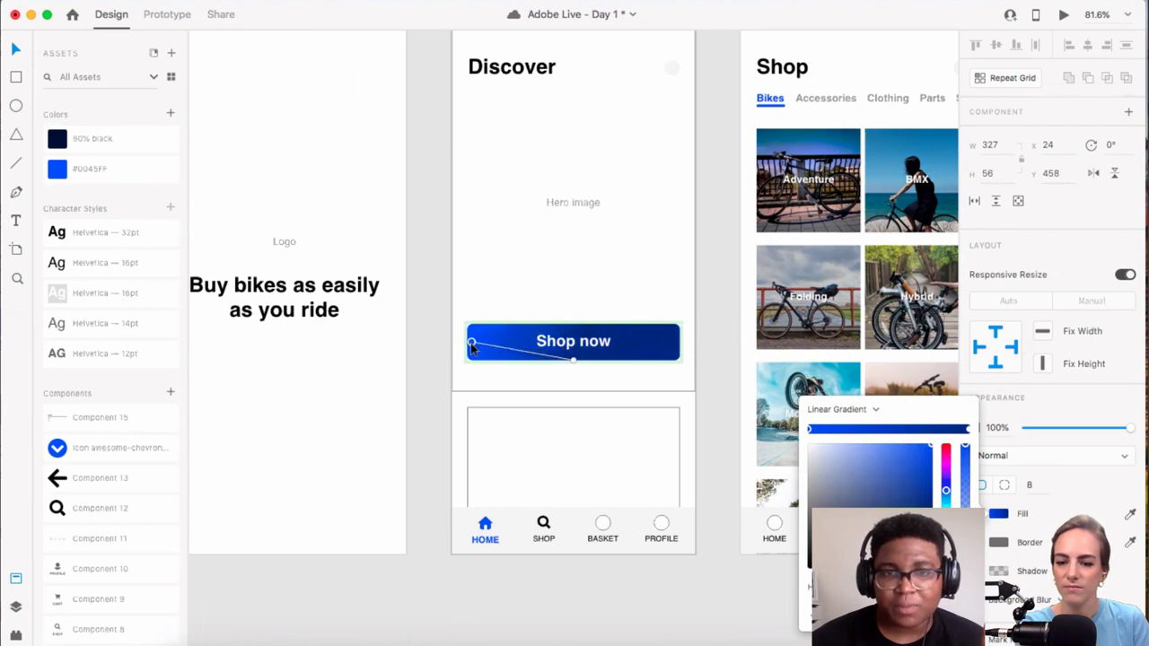
pyautogui.moveTo(573, 359); pyautogui.dragTo(679, 350)
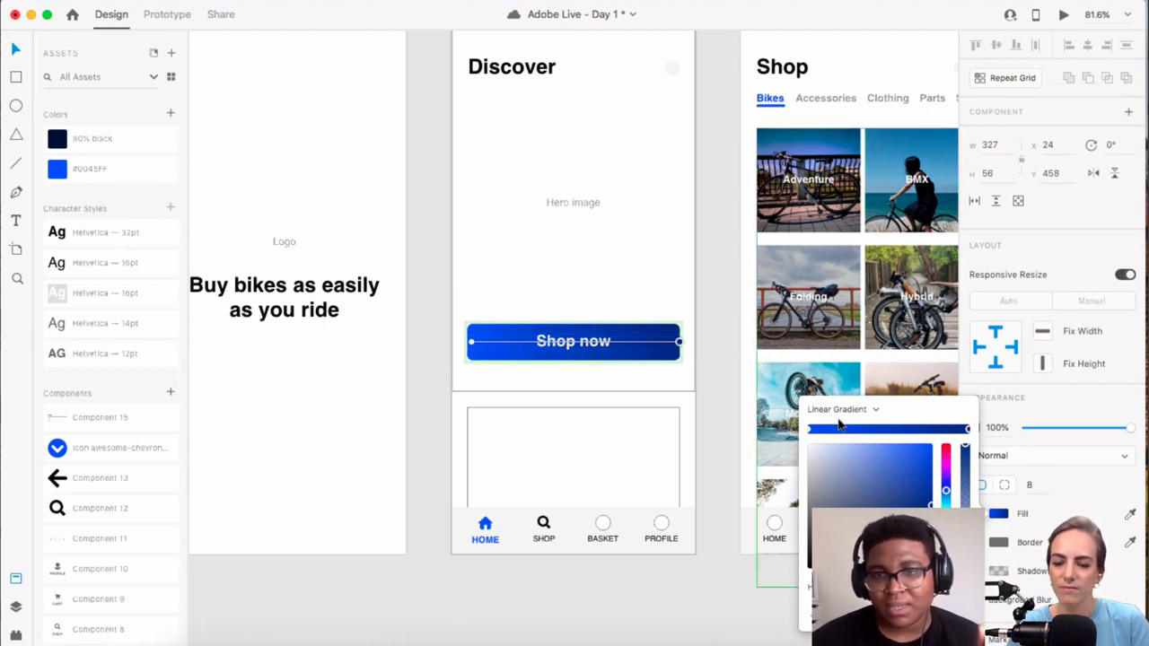
pyautogui.click(715, 366)
pyautogui.click(715, 366)
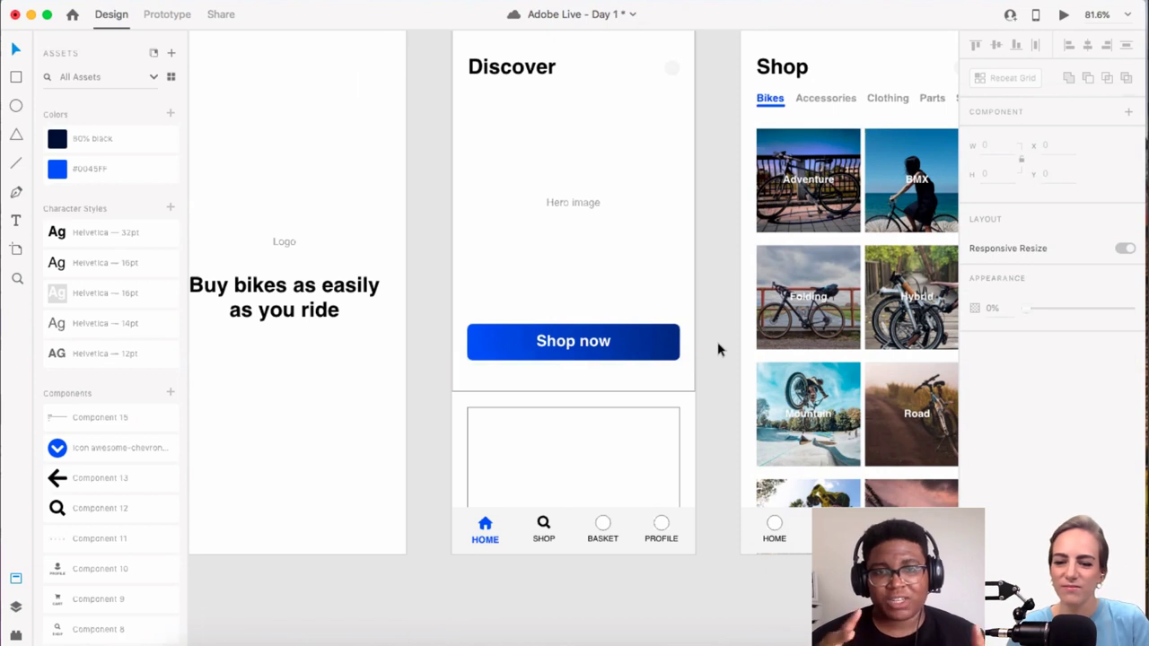
# Step: Delete the existing Hover State from the main Shop now button component on the Home screen artboard
pyautogui.scroll(2, 648, 334)
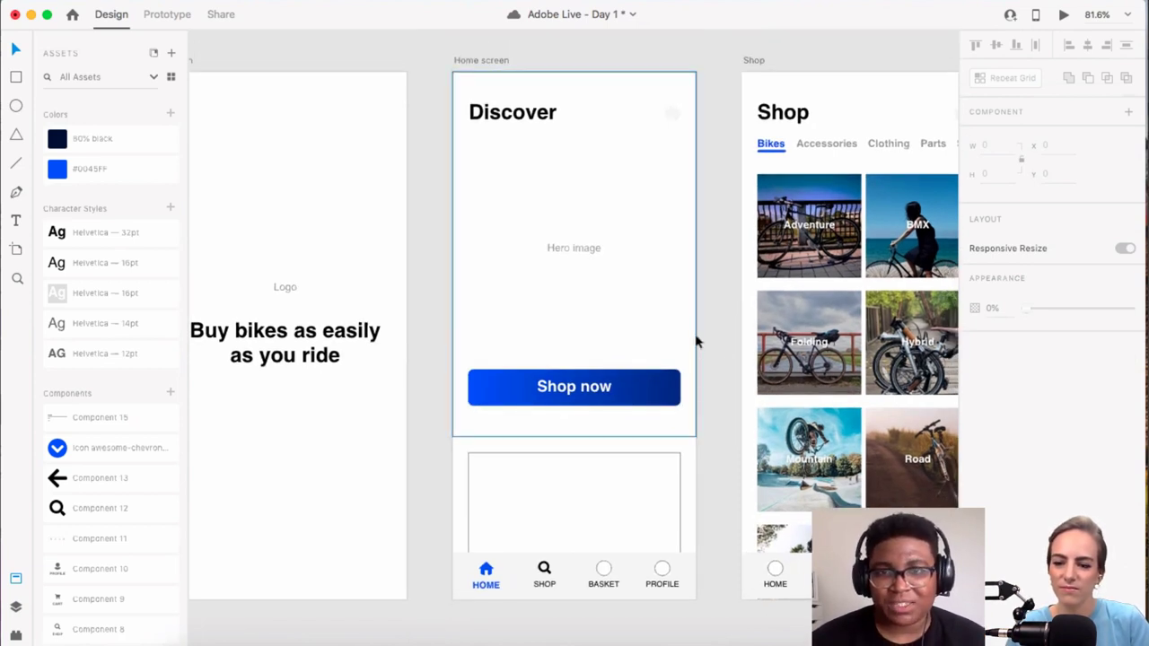
pyautogui.scroll(2, 698, 341)
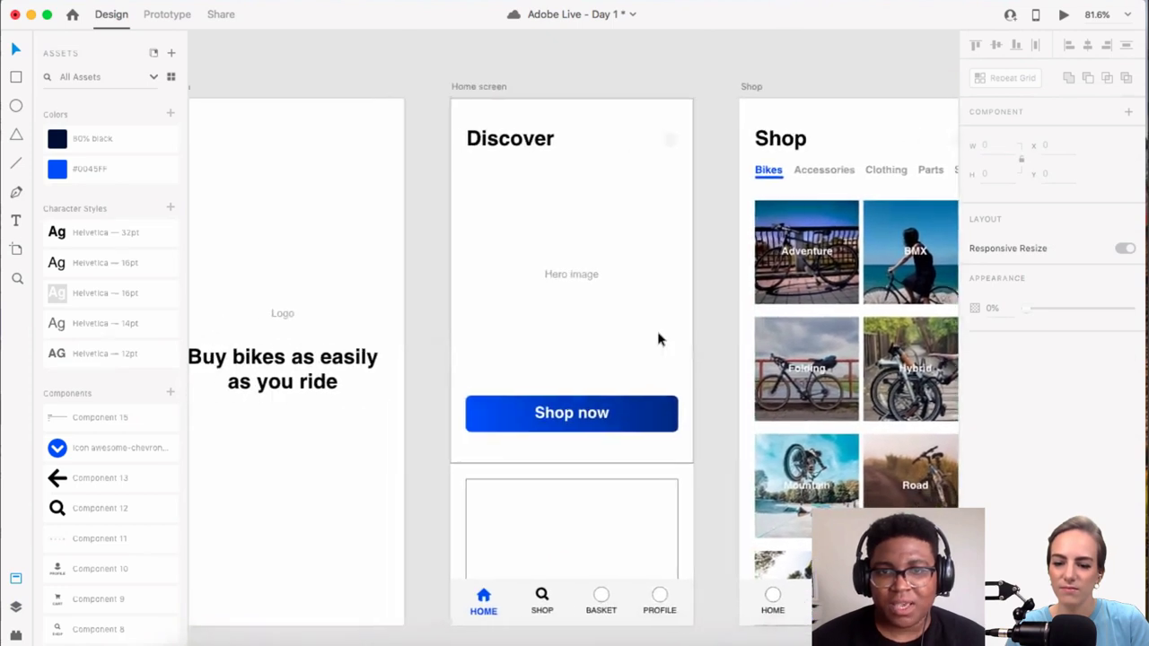
pyautogui.click(668, 403)
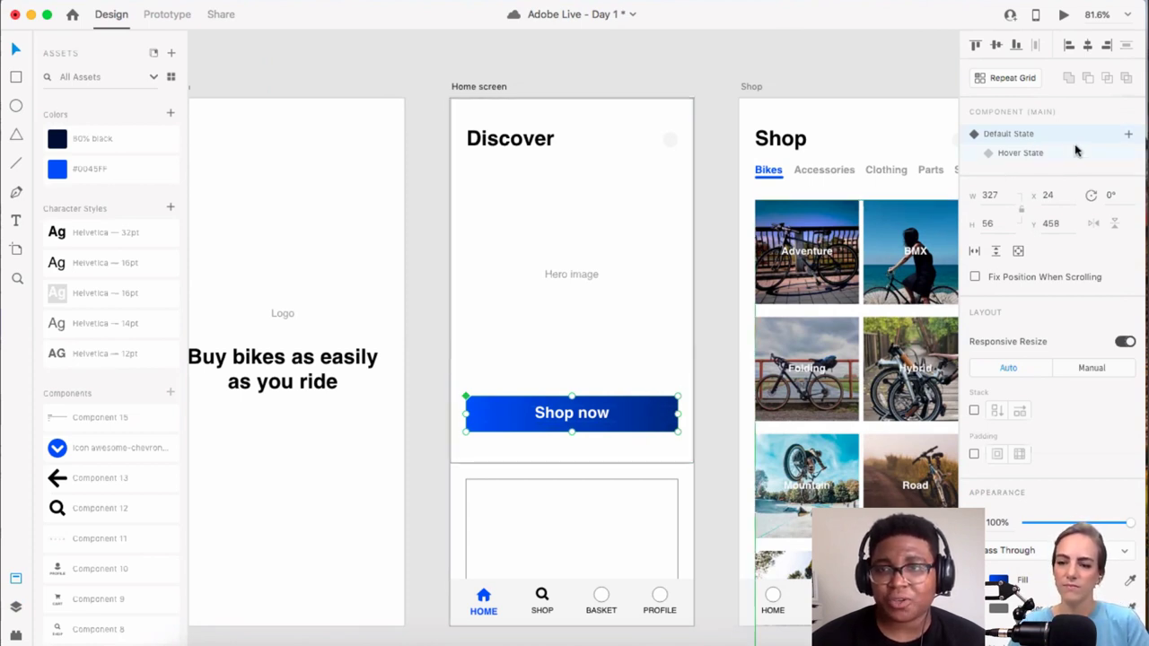
pyautogui.click(1029, 157)
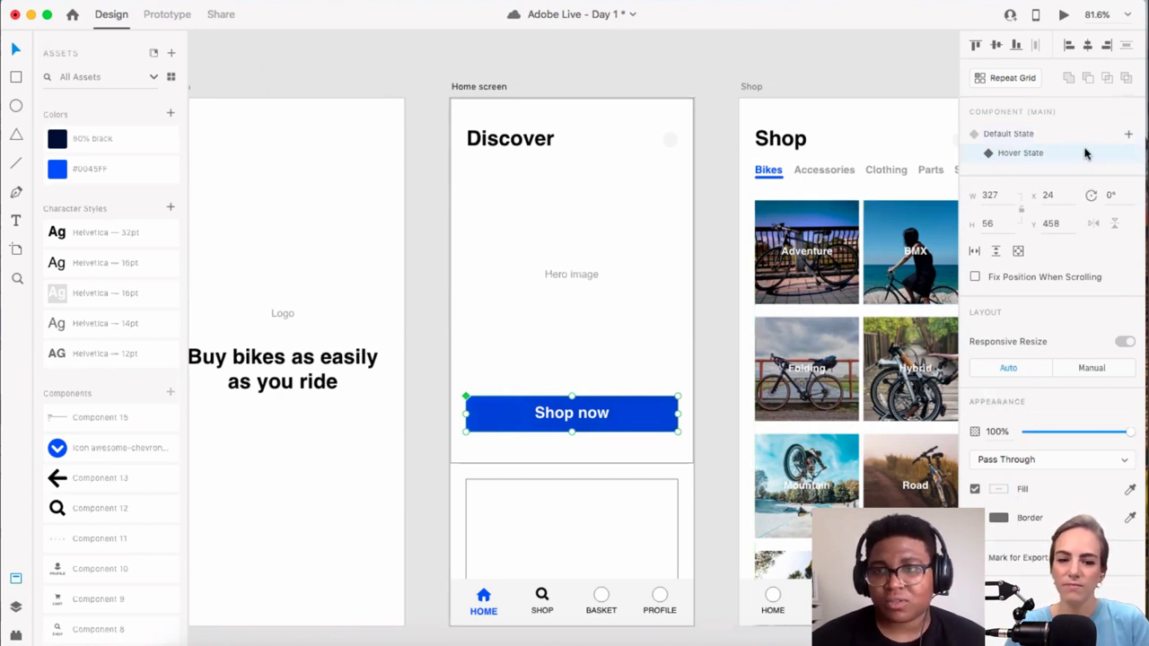
pyautogui.rightClick(1070, 156)
pyautogui.click(1108, 160)
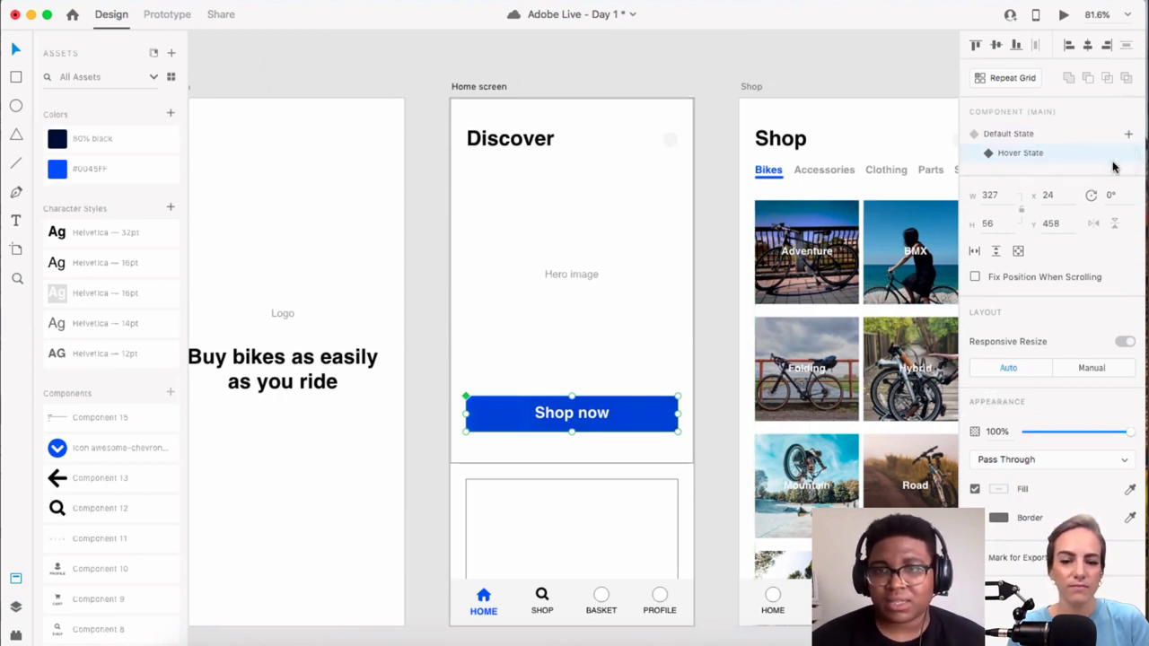
pyautogui.click(628, 380)
pyautogui.click(651, 402)
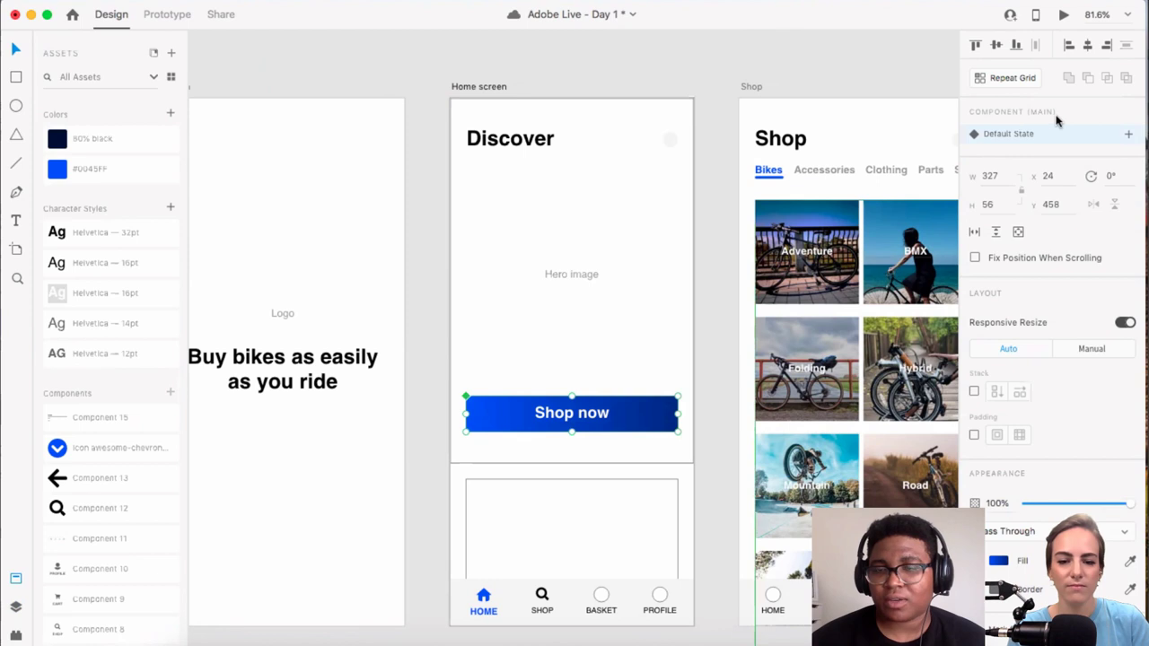
# Step: Add a new Hover State to the main Shop now button component, keeping its default name
pyautogui.click(1130, 135)
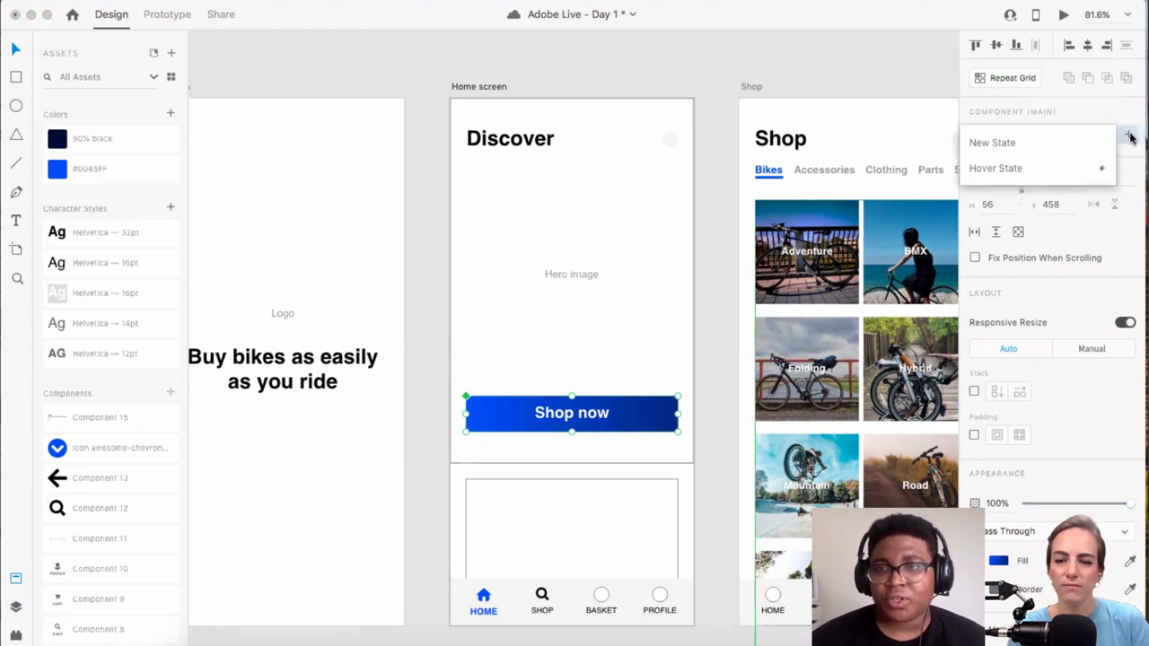
pyautogui.click(996, 169)
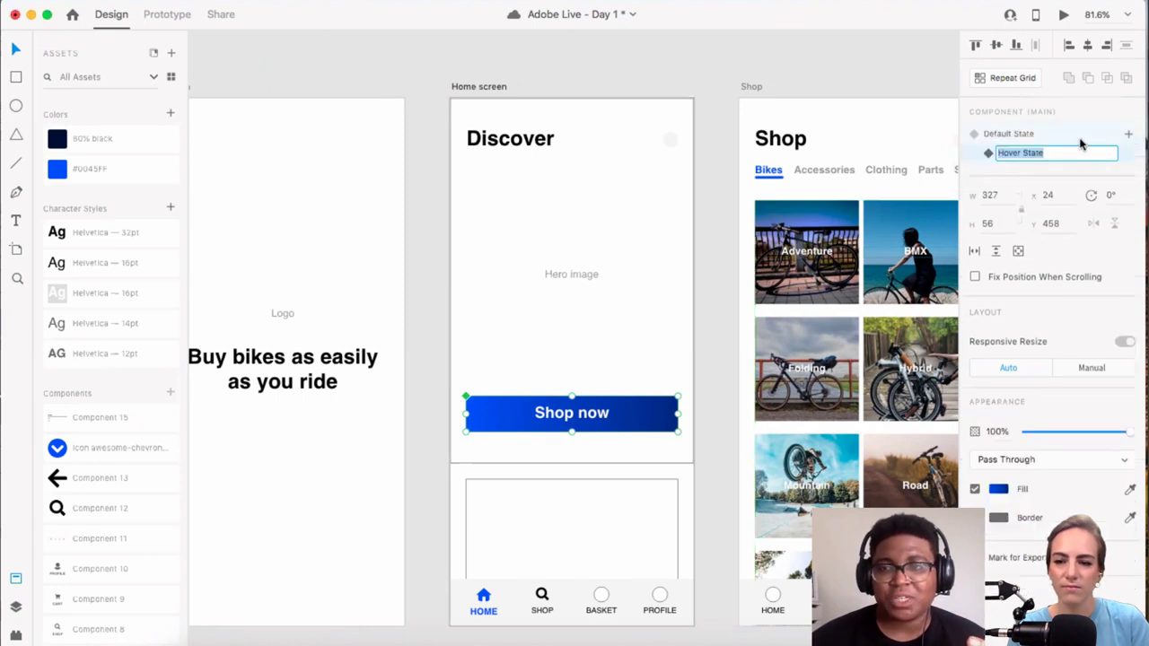
pyautogui.click(1079, 167)
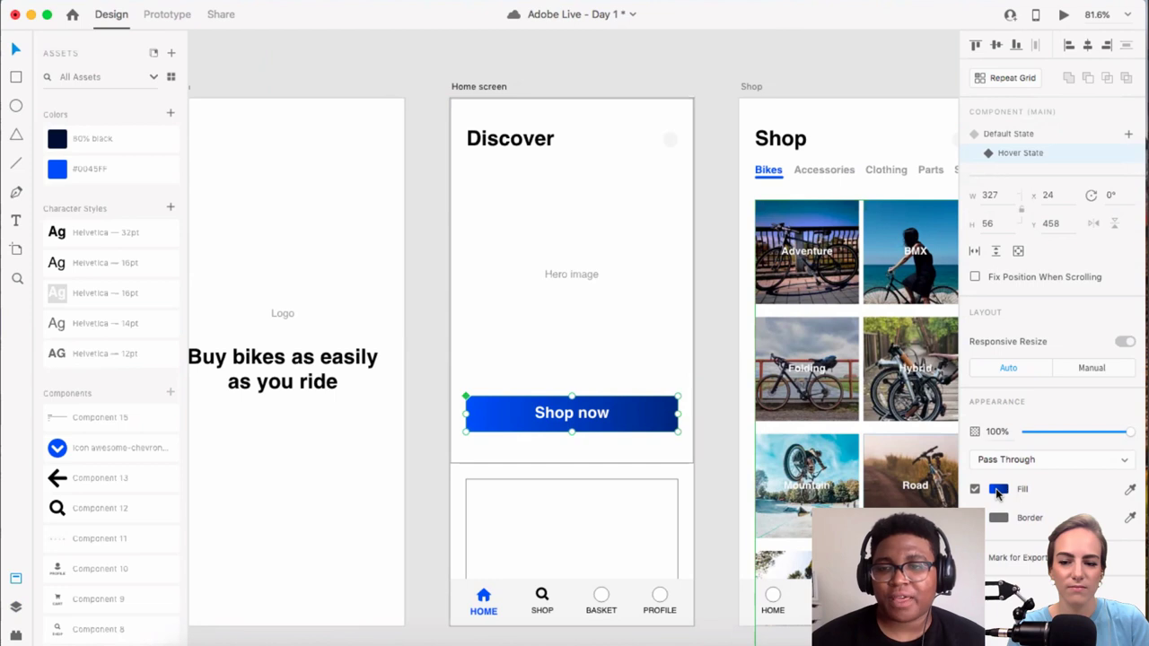
# Step: Try to change the overall component fill of the Shop now button's Hover State to a solid colour
pyautogui.click(997, 489)
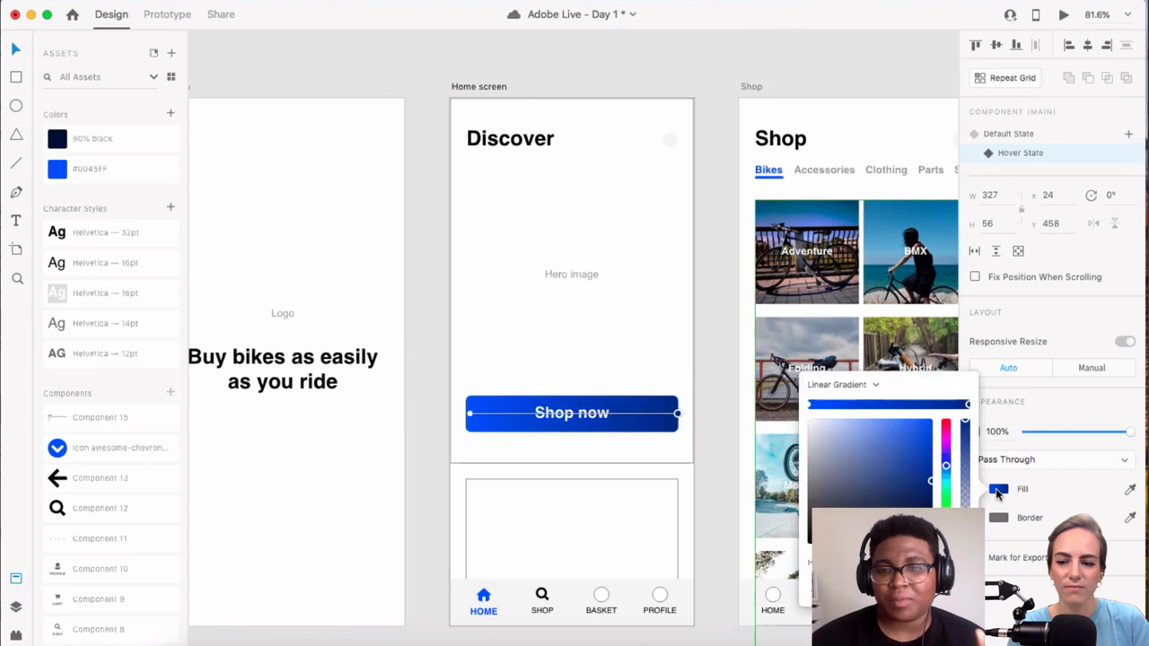
pyautogui.click(875, 385)
pyautogui.click(857, 376)
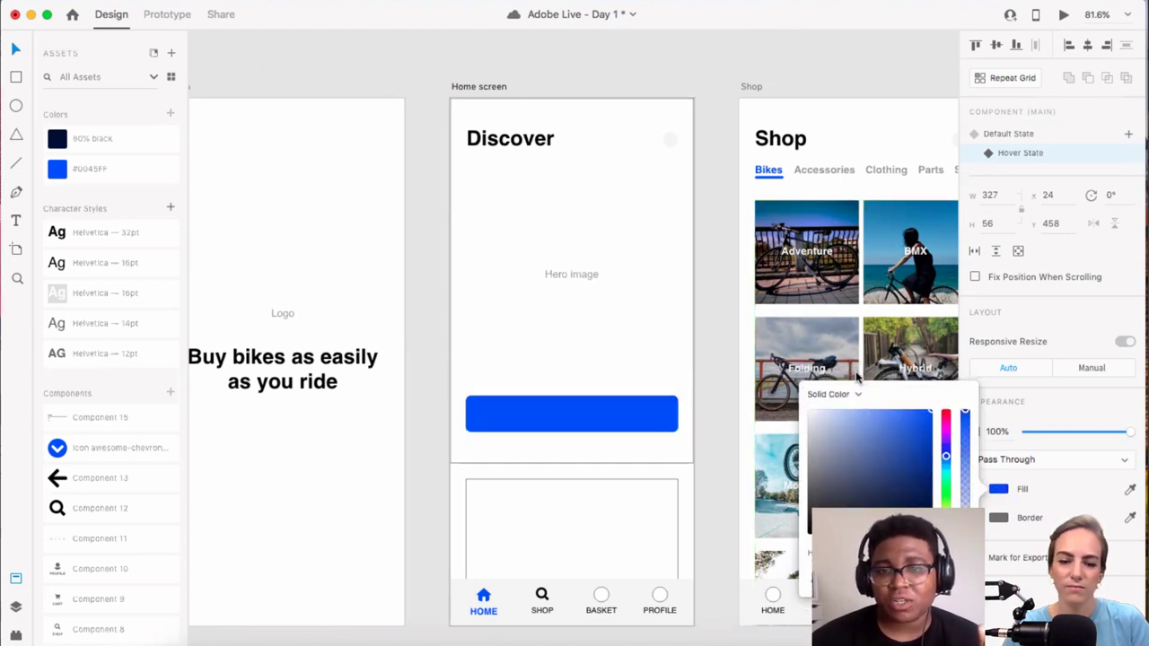
pyautogui.click(727, 368)
# Step: Change the fill of the background rectangle inside the Shop now button's Hover State to a solid blue
pyautogui.click(654, 408)
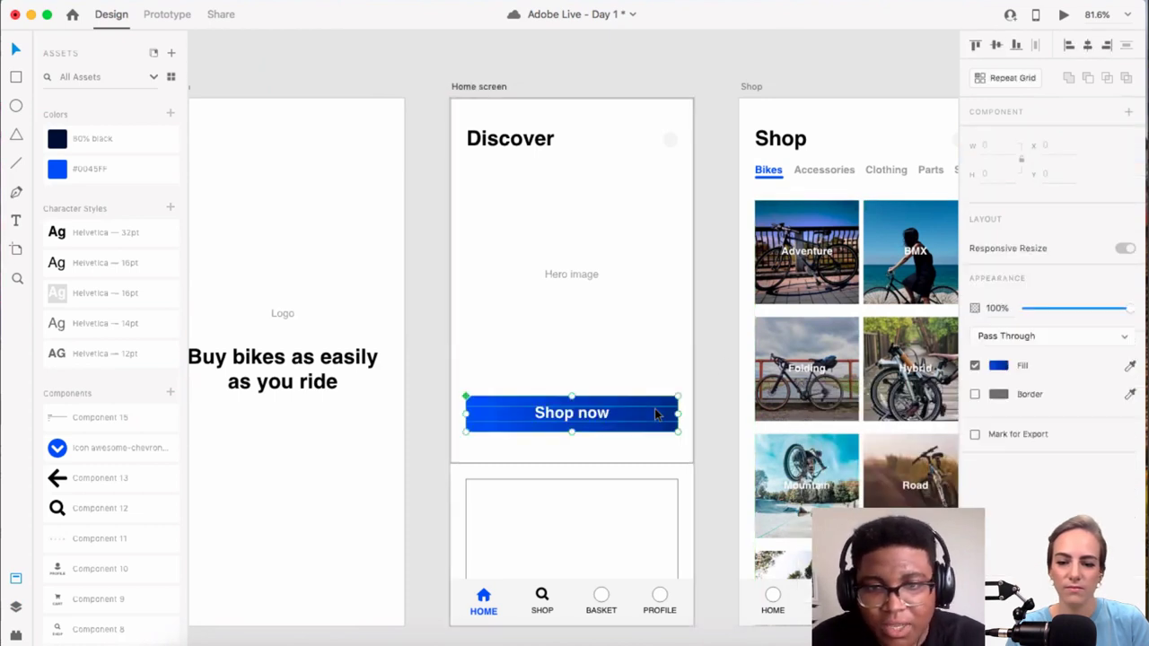
pyautogui.doubleClick(662, 406)
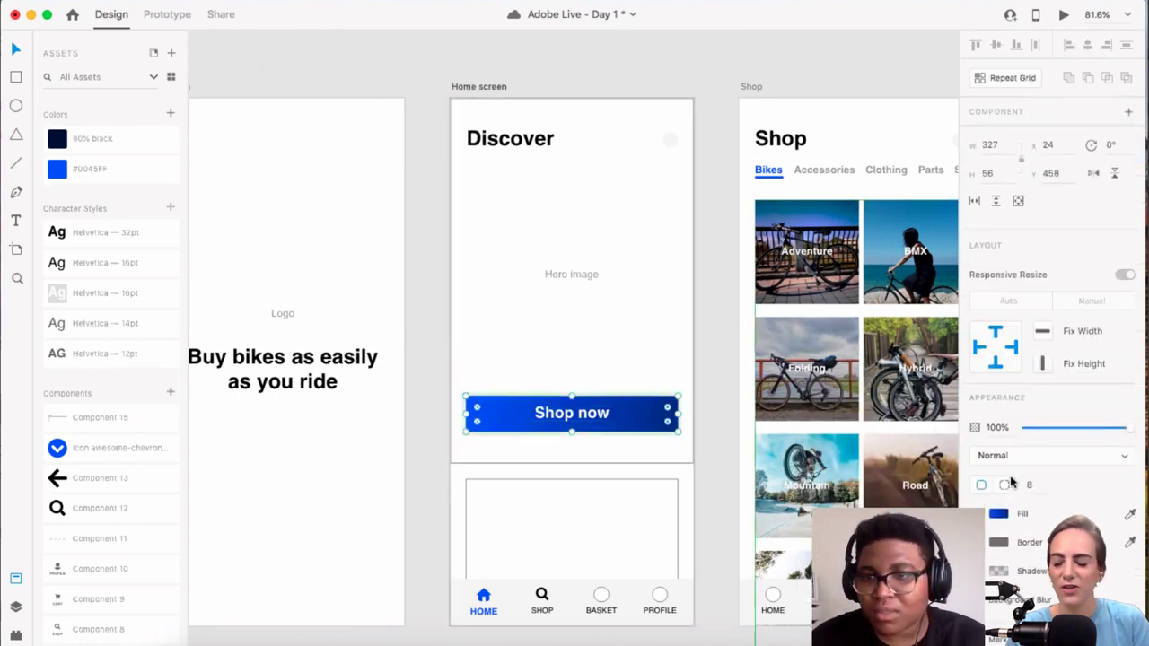
pyautogui.click(999, 515)
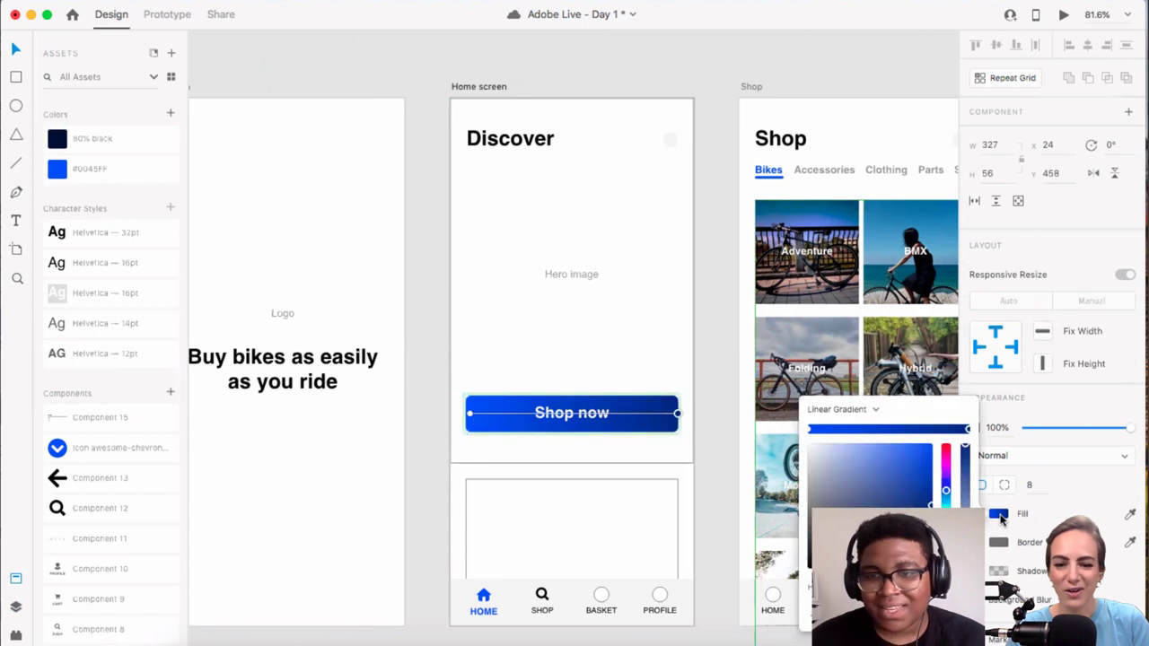
pyautogui.click(878, 412)
pyautogui.click(866, 400)
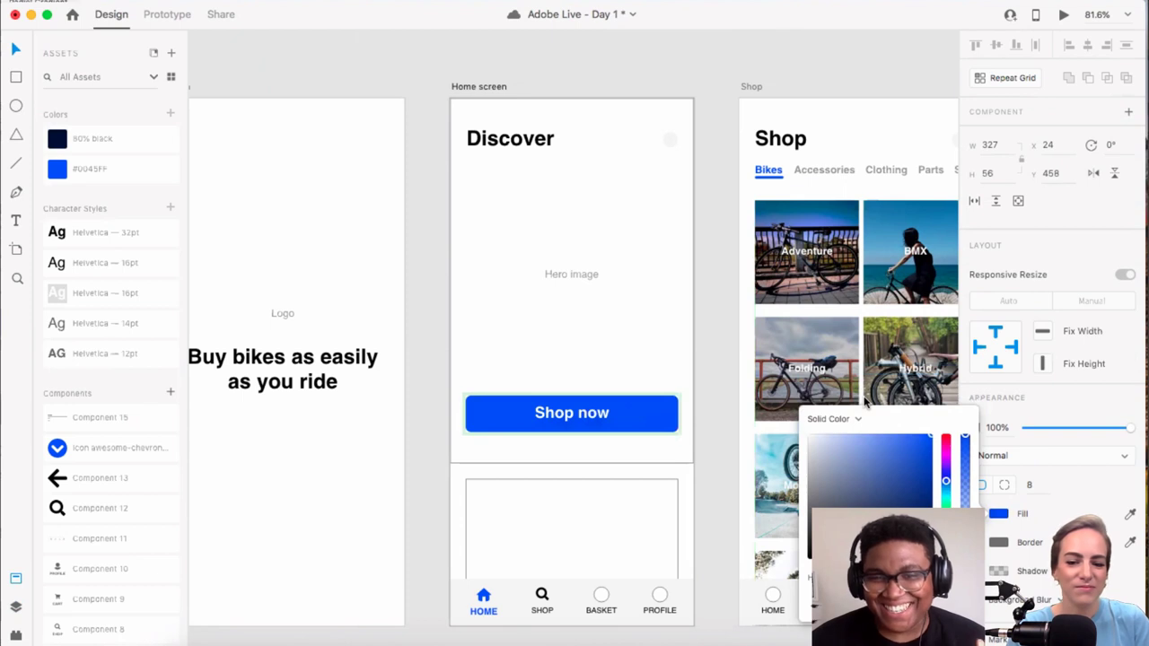
# Step: Switch the main Shop now button component on the Home screen artboard back to its Default State
pyautogui.click(716, 353)
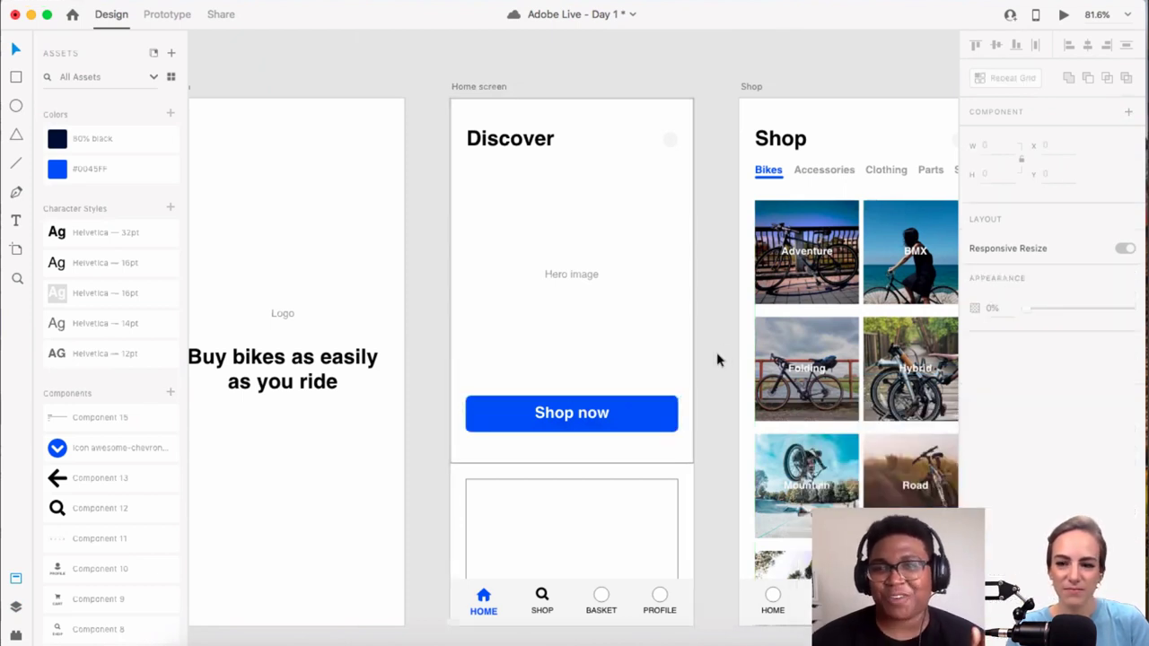
pyautogui.click(619, 413)
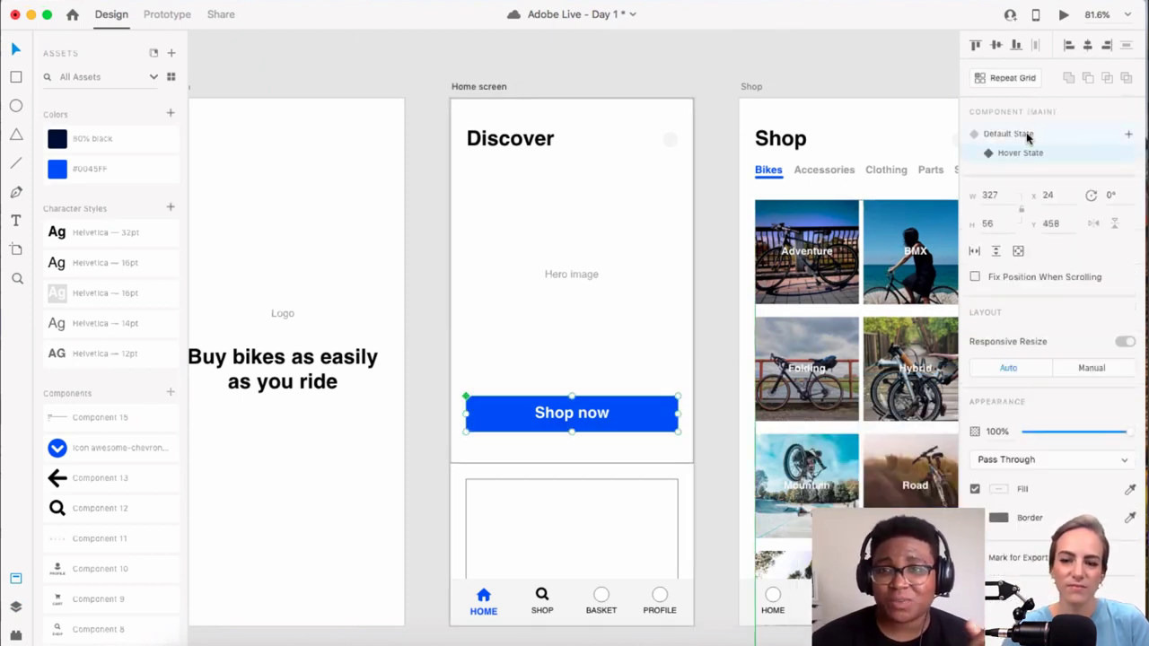
pyautogui.scroll(-5, 580, 515)
pyautogui.scroll(-2, 579, 515)
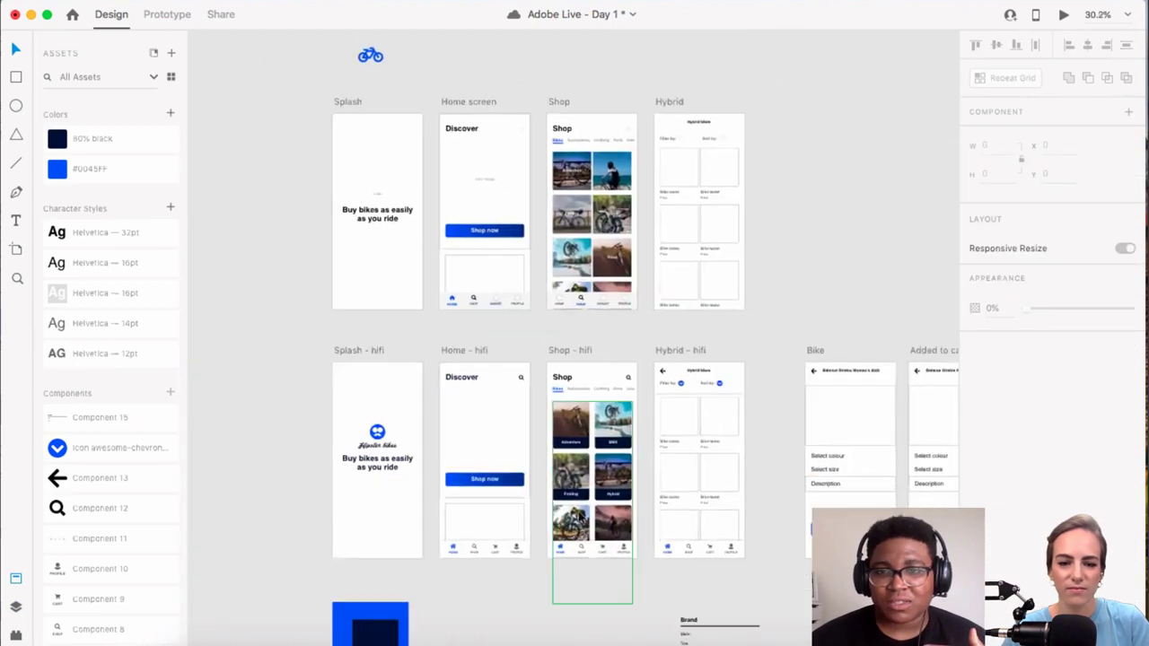
# Step: Select the hero rectangle on the Home - hifi artboard and bring the Finder window with the Prototyping assets over the canvas
pyautogui.scroll(-2, 580, 511)
pyautogui.hotkey('ctrl', 'Left')
pyautogui.hotkey('ctrl', 'Up')
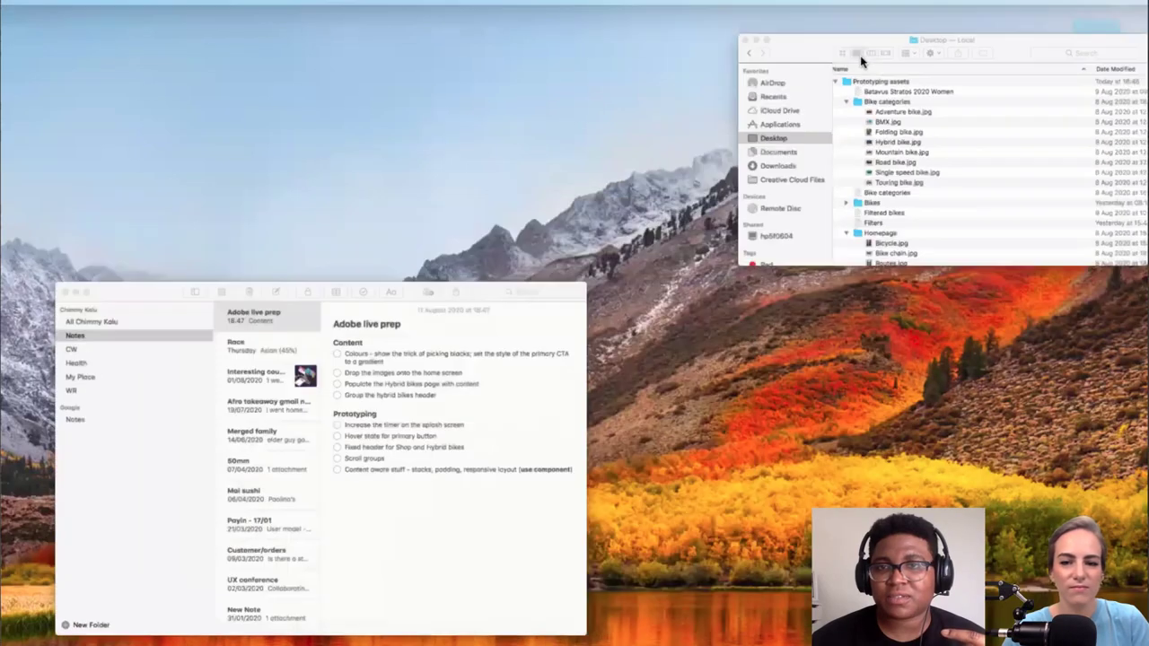
pyautogui.moveTo(962, 141); pyautogui.dragTo(612, 8)
pyautogui.click(612, 7)
# Step: Fill the hero rectangle on the Home - hifi artboard with Bicycle.jpg from the Homepage folder and save the document
pyautogui.scroll(-3, 838, 239)
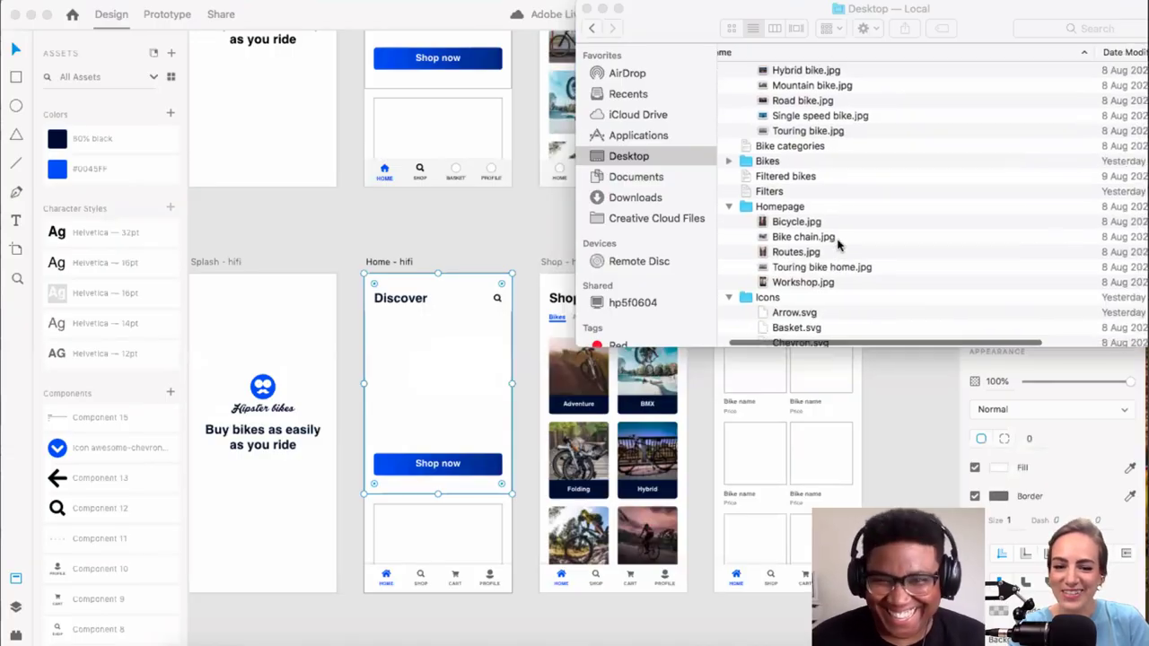
pyautogui.scroll(-3, 839, 240)
pyautogui.scroll(5, 838, 243)
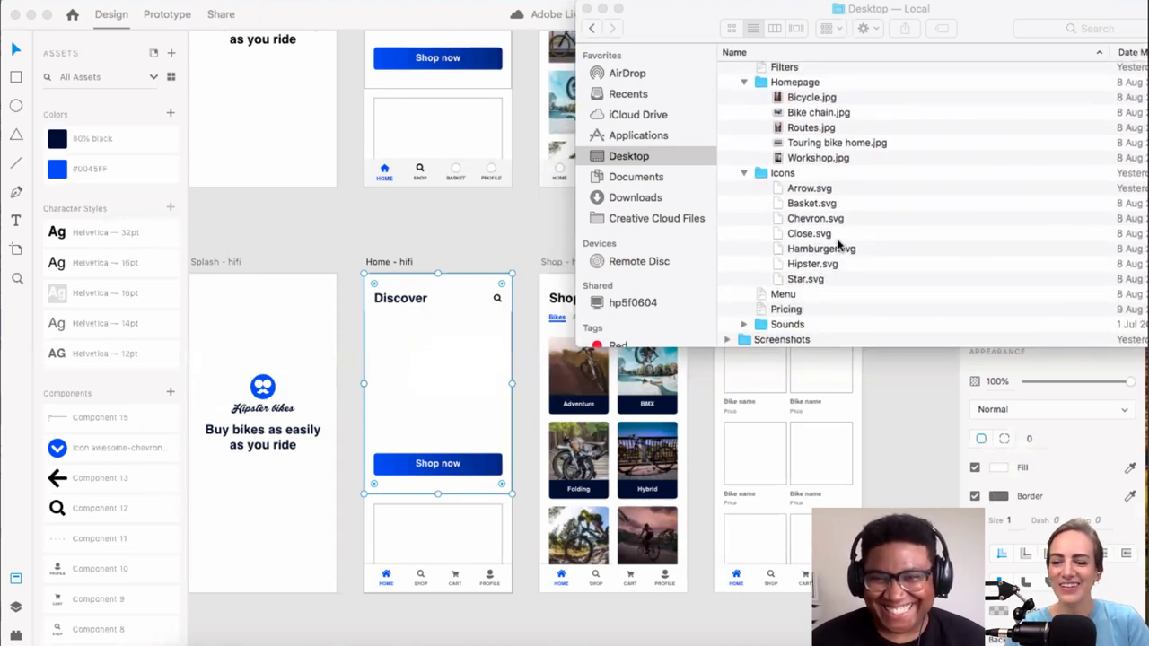
pyautogui.scroll(2, 837, 242)
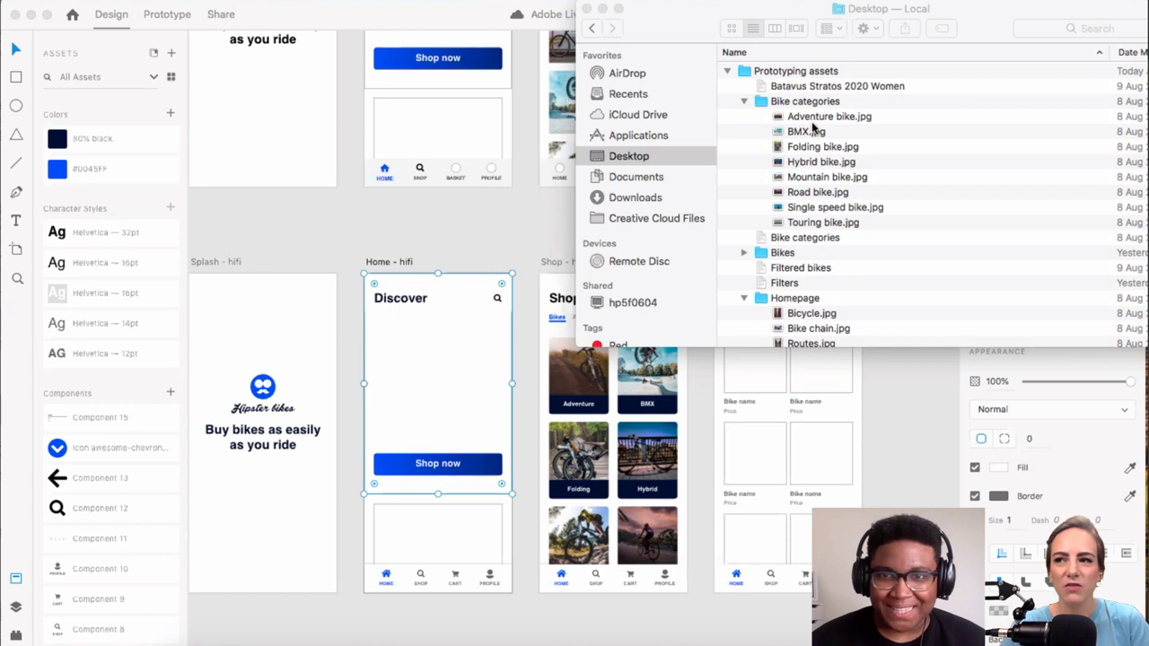
pyautogui.scroll(-5, 811, 223)
pyautogui.scroll(5, 812, 221)
pyautogui.scroll(-3, 812, 219)
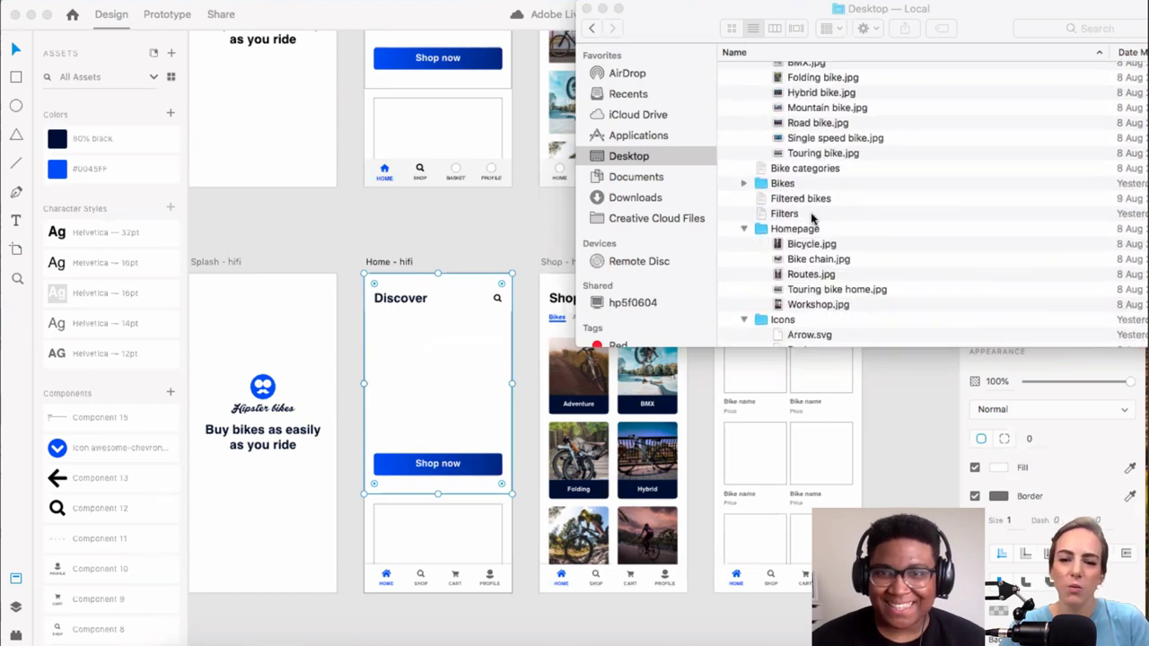
pyautogui.scroll(-4, 811, 220)
pyautogui.click(810, 149)
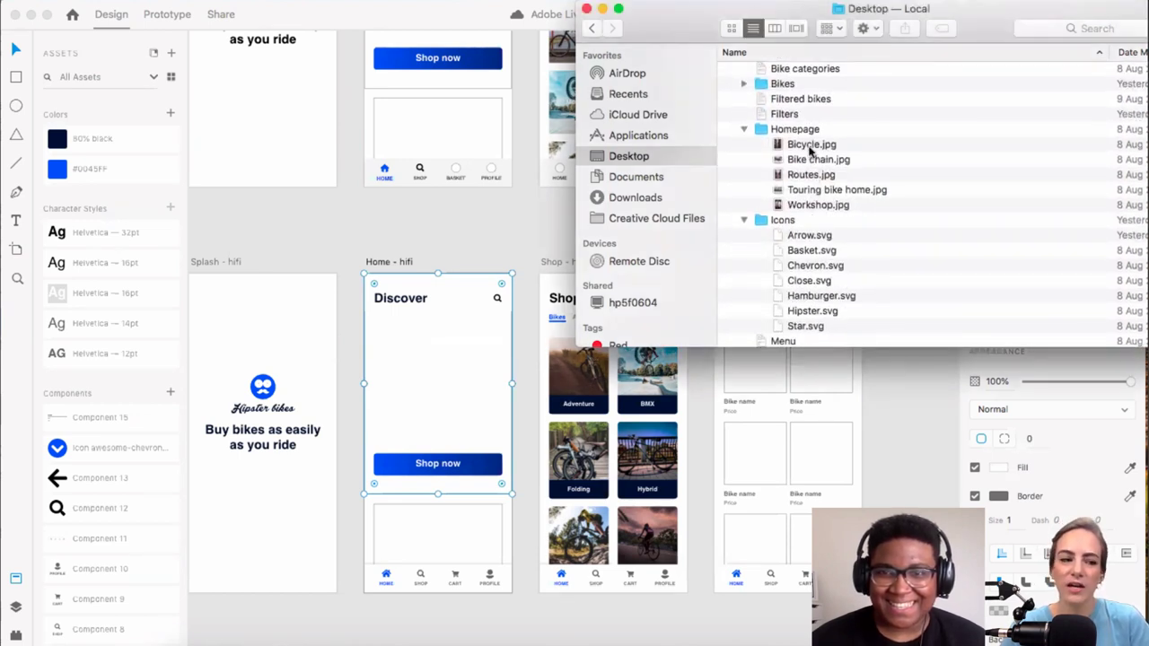
pyautogui.click(810, 151)
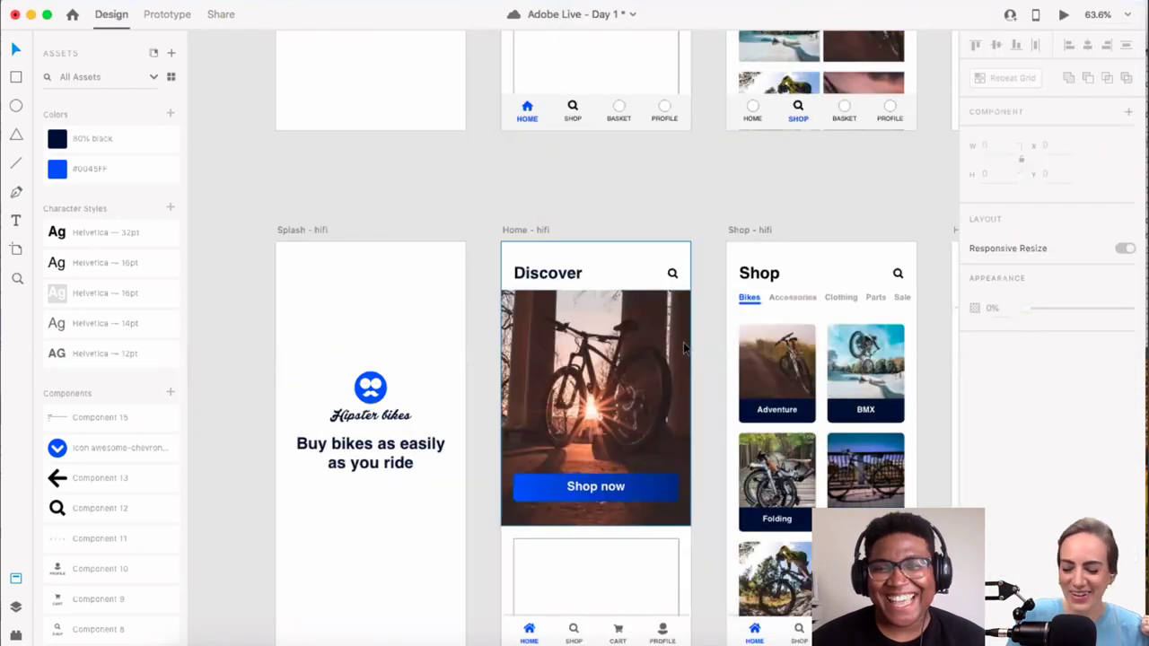
pyautogui.scroll(3, 683, 338)
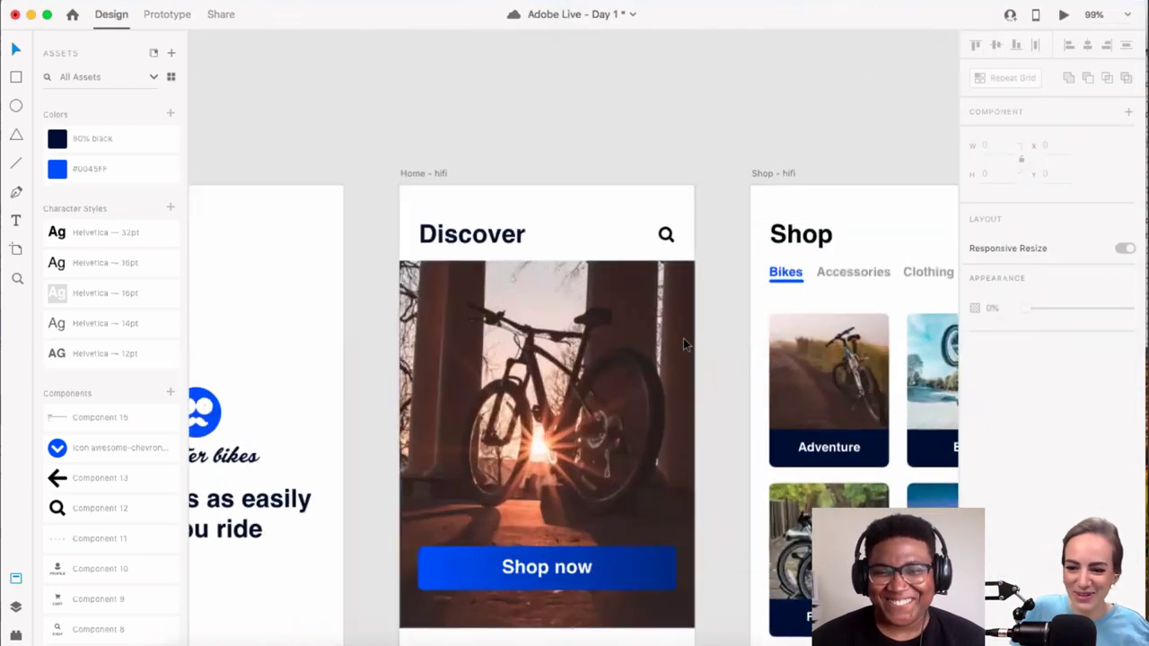
pyautogui.scroll(-4, 683, 337)
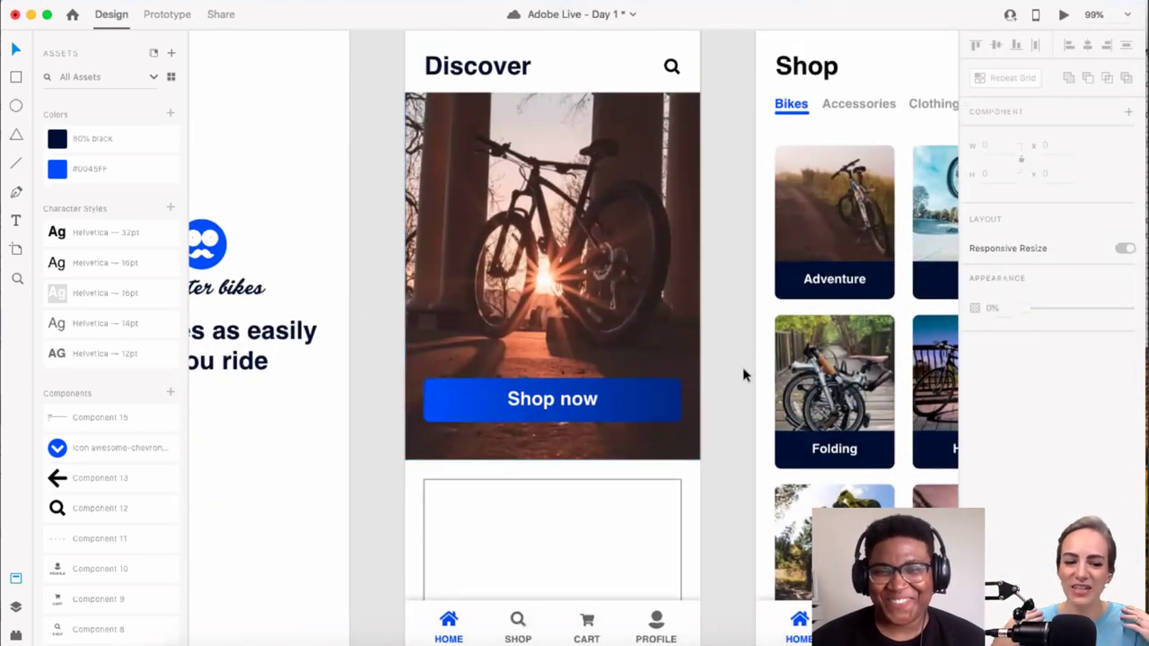
pyautogui.scroll(-2, 726, 392)
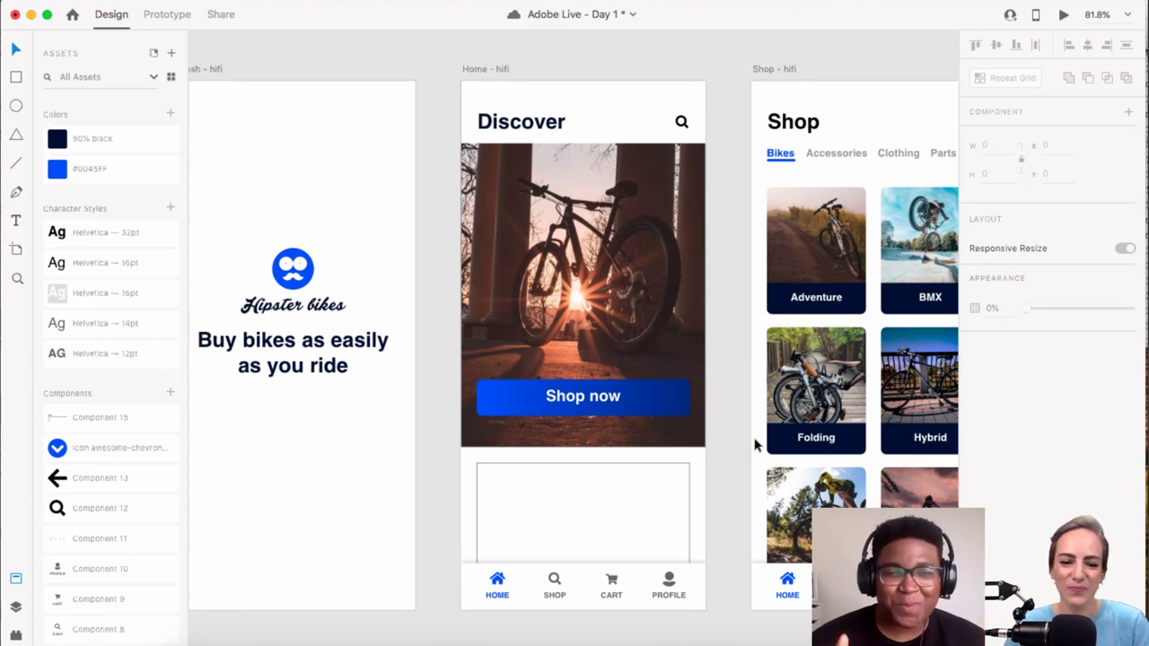
pyautogui.press('super+s')
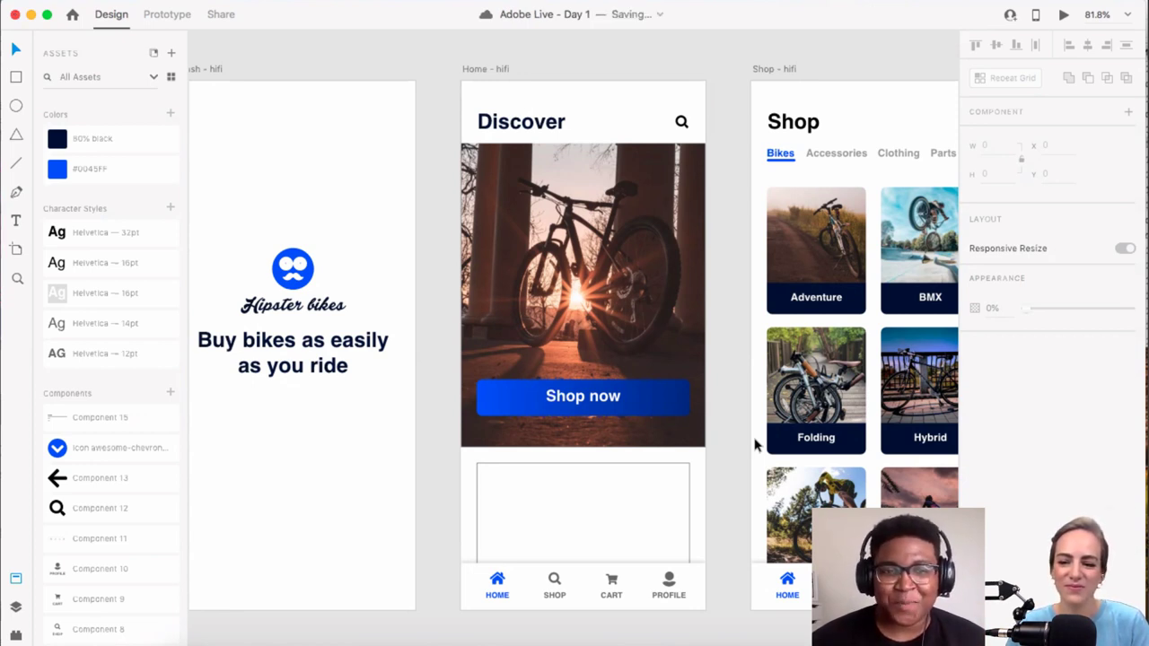
# Step: Fill the empty rectangle below the hero image on the Home - hifi artboard with Workshop.jpg from the Homepage folder
pyautogui.scroll(-3, 705, 401)
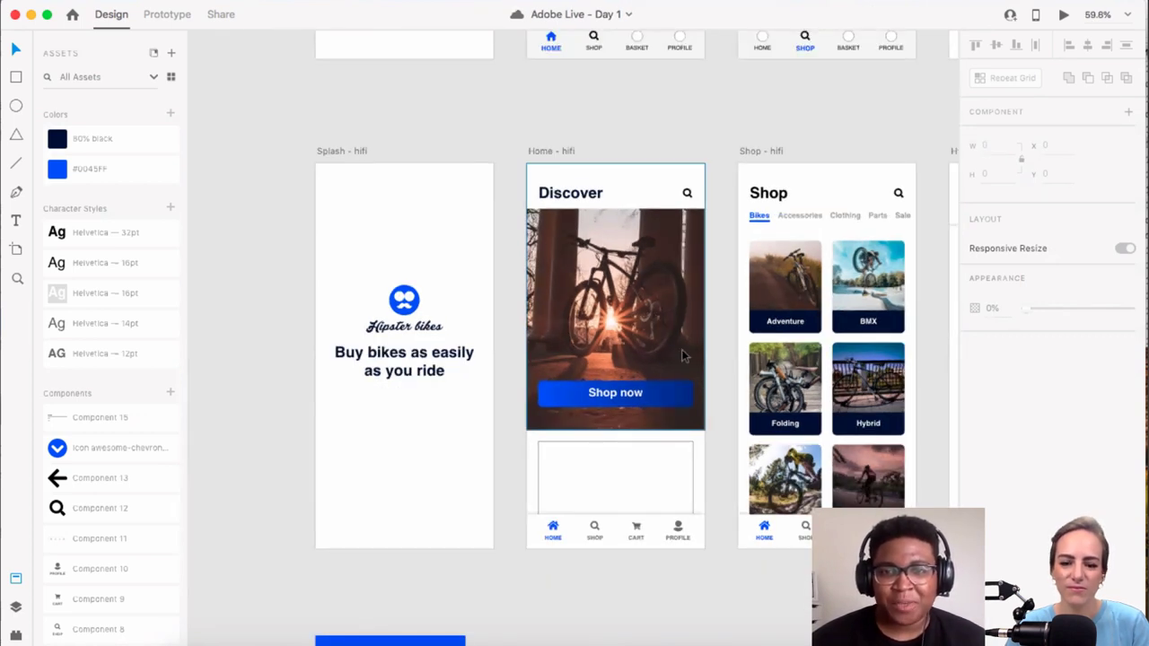
pyautogui.hscroll(3, 656, 367)
pyautogui.scroll(2, 656, 367)
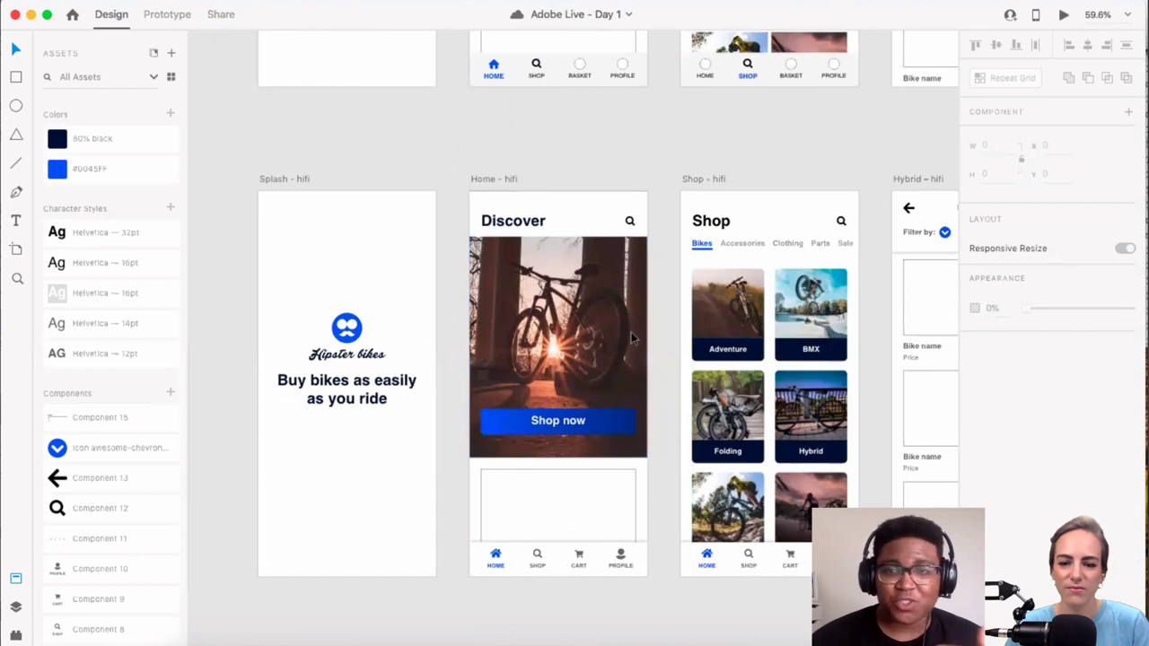
pyautogui.scroll(3, 628, 336)
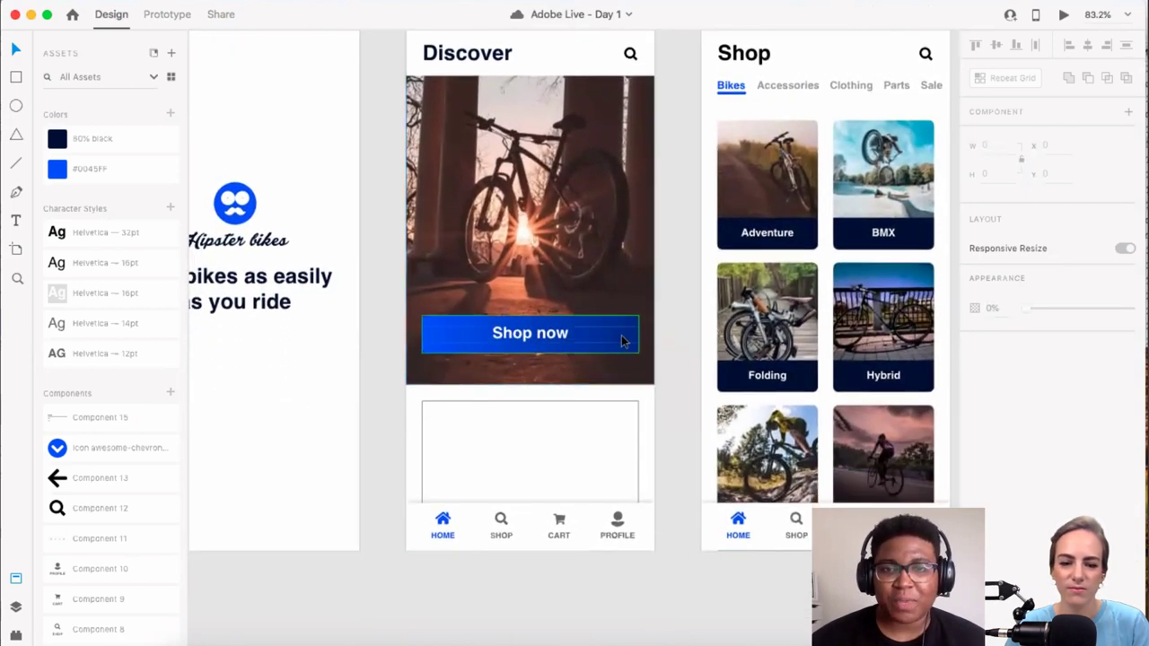
pyautogui.scroll(2, 621, 339)
pyautogui.click(642, 502)
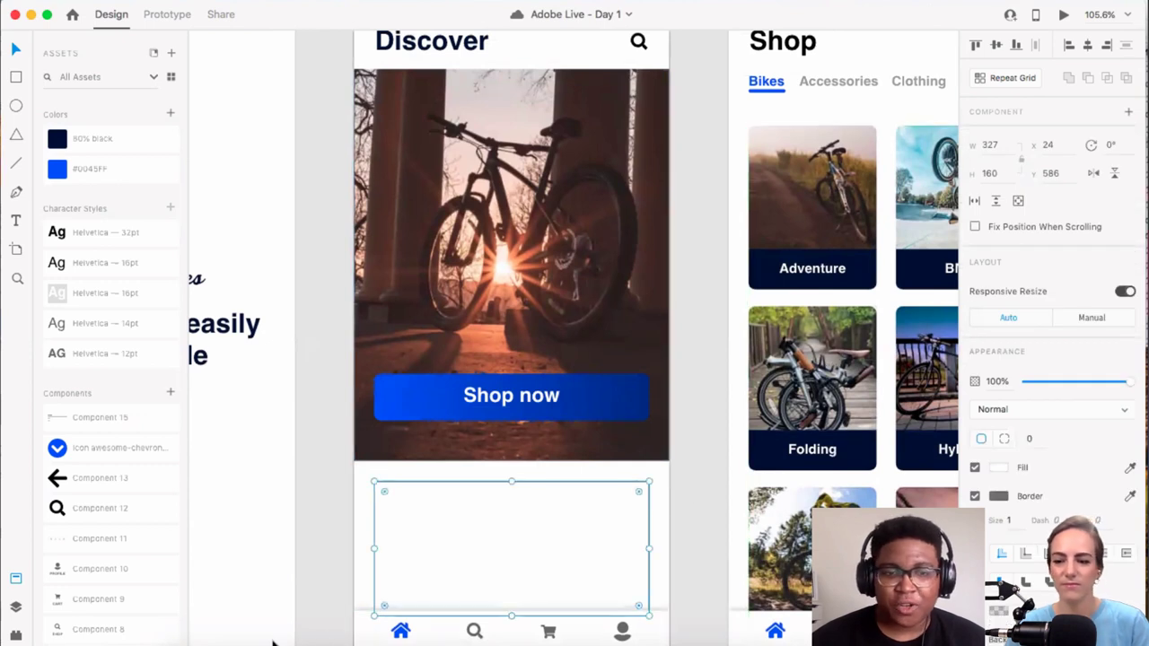
pyautogui.click(190, 642)
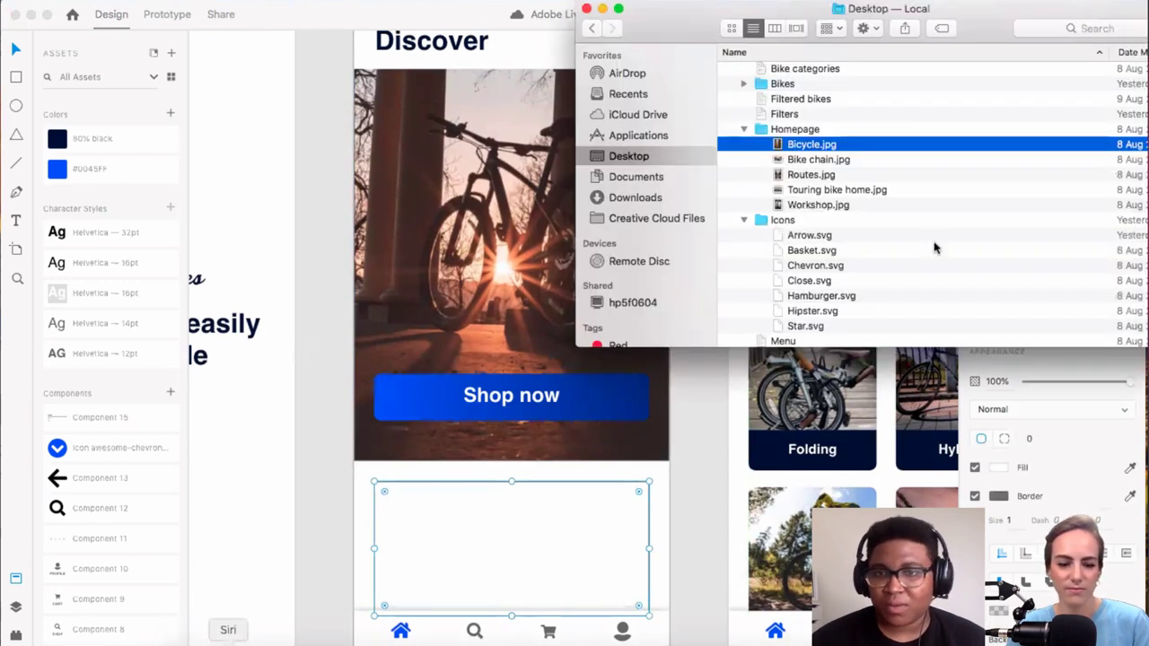
pyautogui.click(817, 205)
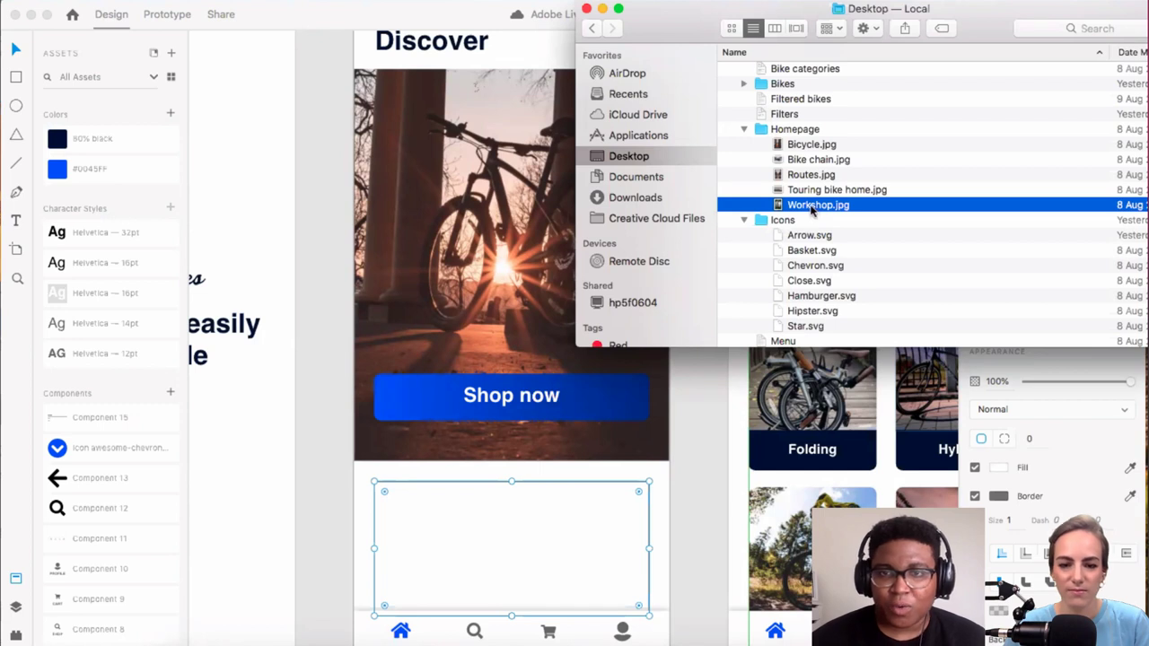
pyautogui.moveTo(813, 209); pyautogui.dragTo(673, 510)
pyautogui.click(675, 509)
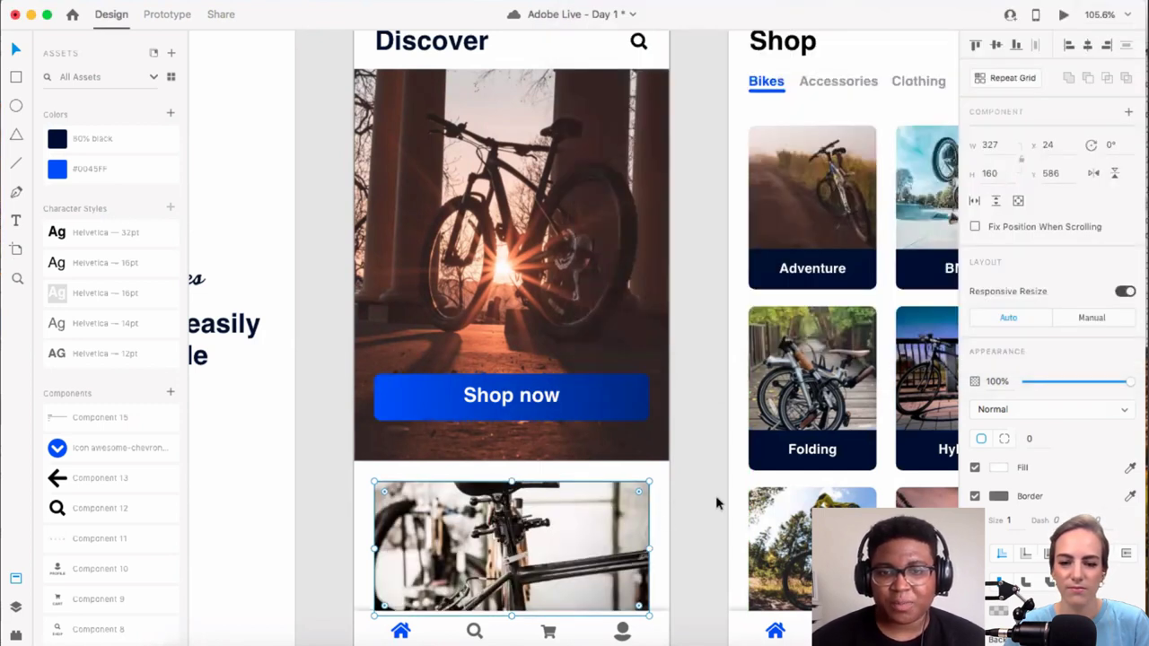
pyautogui.click(716, 495)
# Step: Remove the border from the workshop image rectangle on the Home - hifi artboard and save the document
pyautogui.scroll(-3, 715, 496)
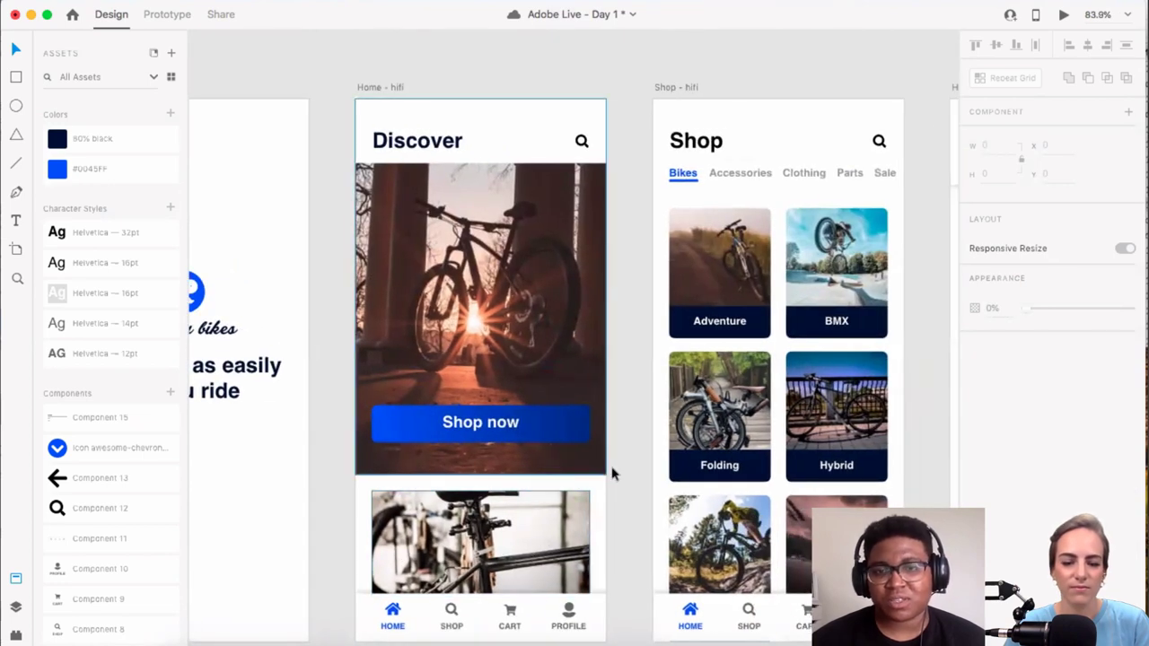
pyautogui.scroll(3, 628, 472)
pyautogui.click(563, 586)
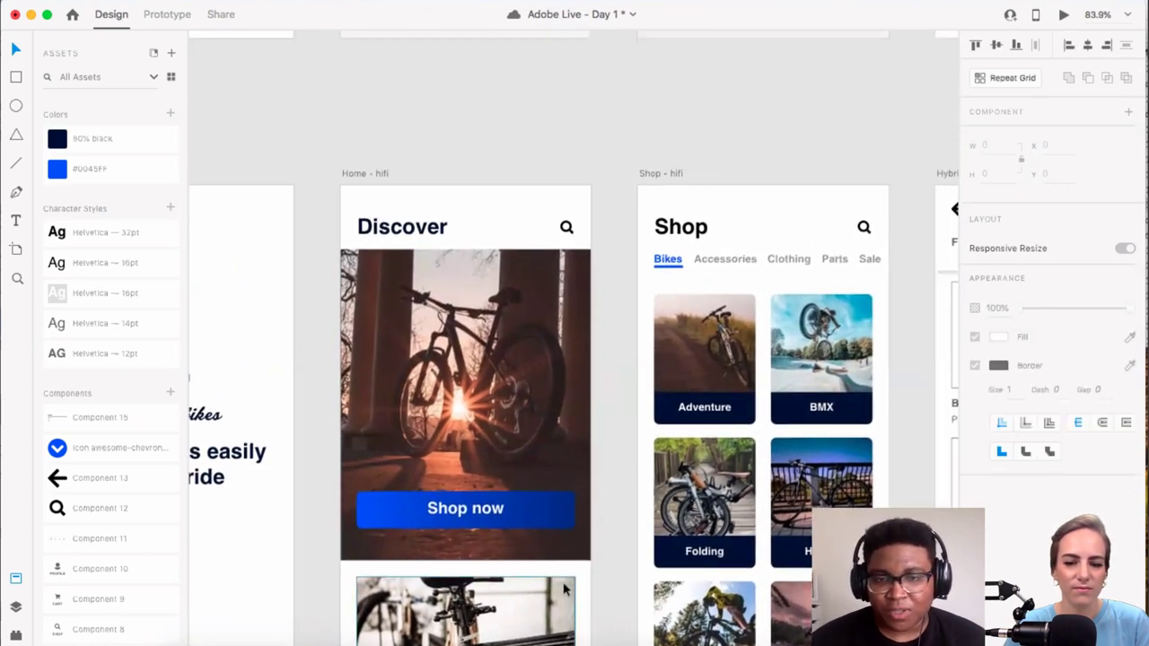
pyautogui.scroll(-1, 599, 489)
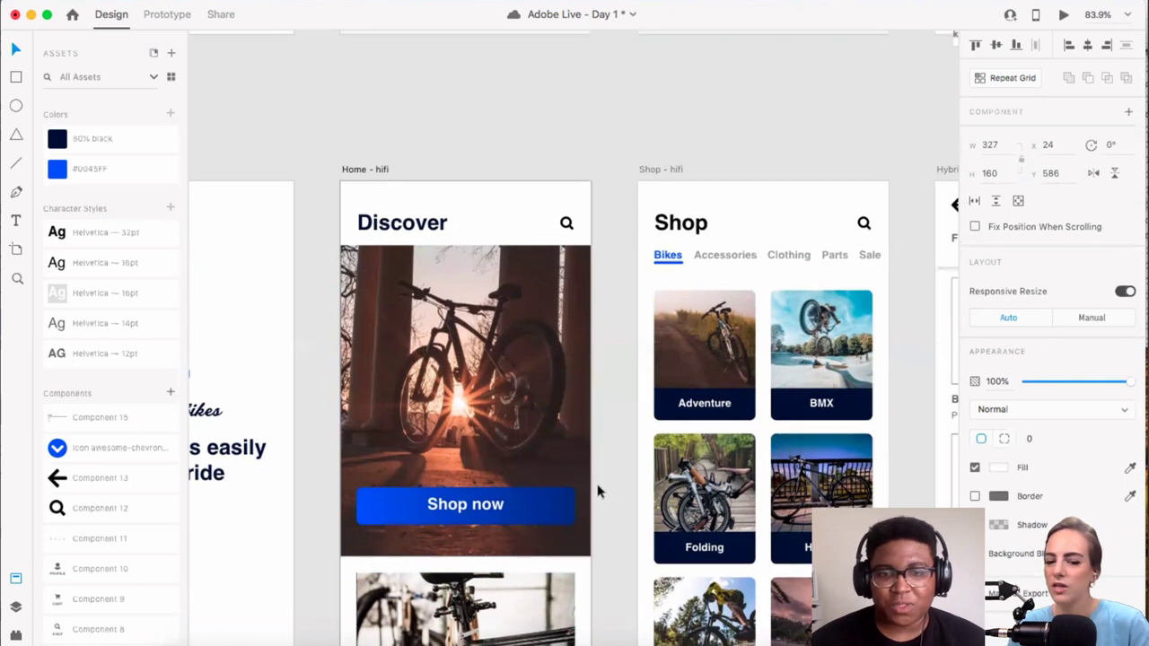
pyautogui.scroll(-2, 600, 492)
pyautogui.click(622, 515)
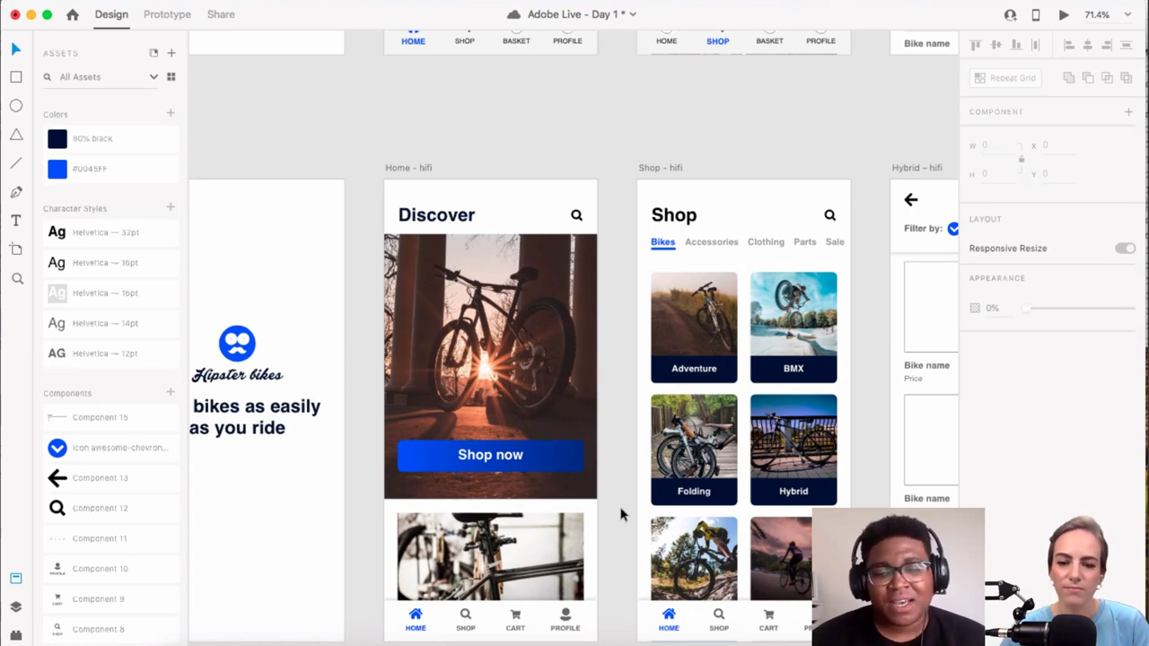
pyautogui.scroll(-3, 550, 388)
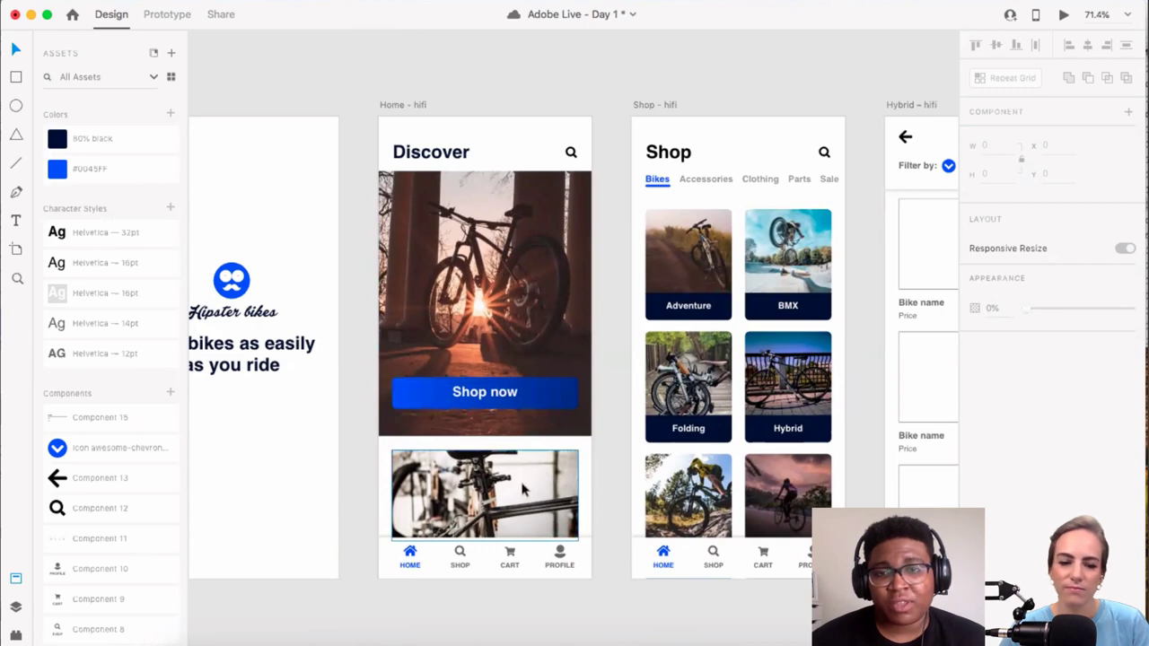
pyautogui.press('super+s')
# Step: Examine the Home - hifi artboard with its new images alongside the wireframes and the neighbouring Shop and Hybrid artboards
pyautogui.scroll(-3, 520, 489)
pyautogui.scroll(5, 521, 487)
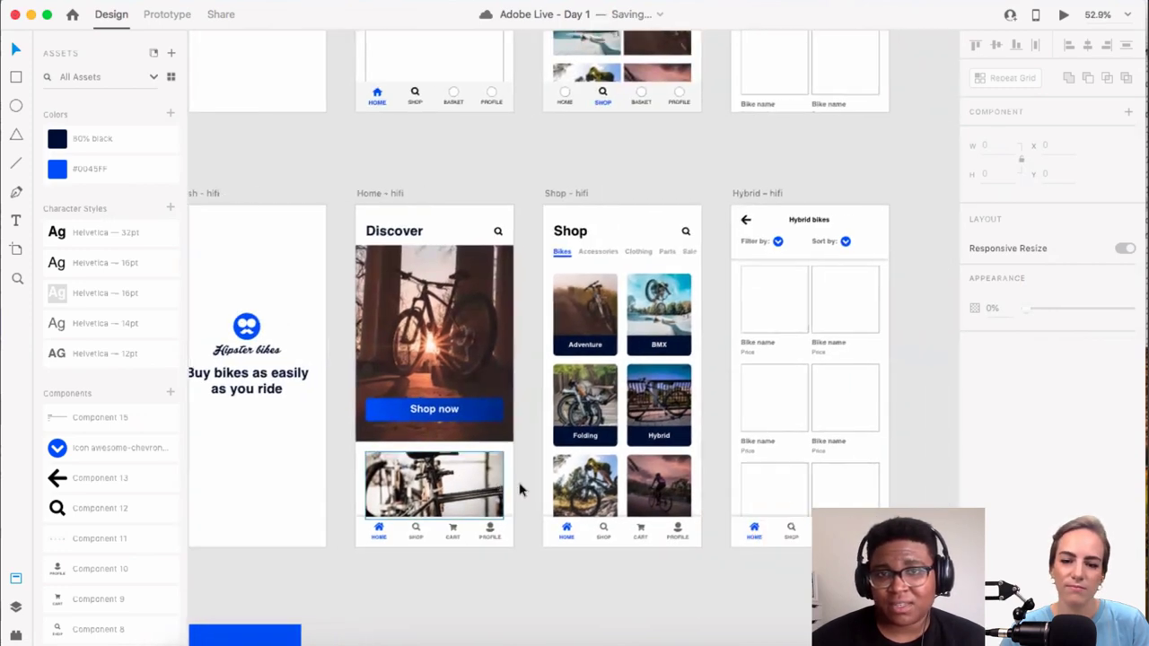
pyautogui.scroll(1, 433, 462)
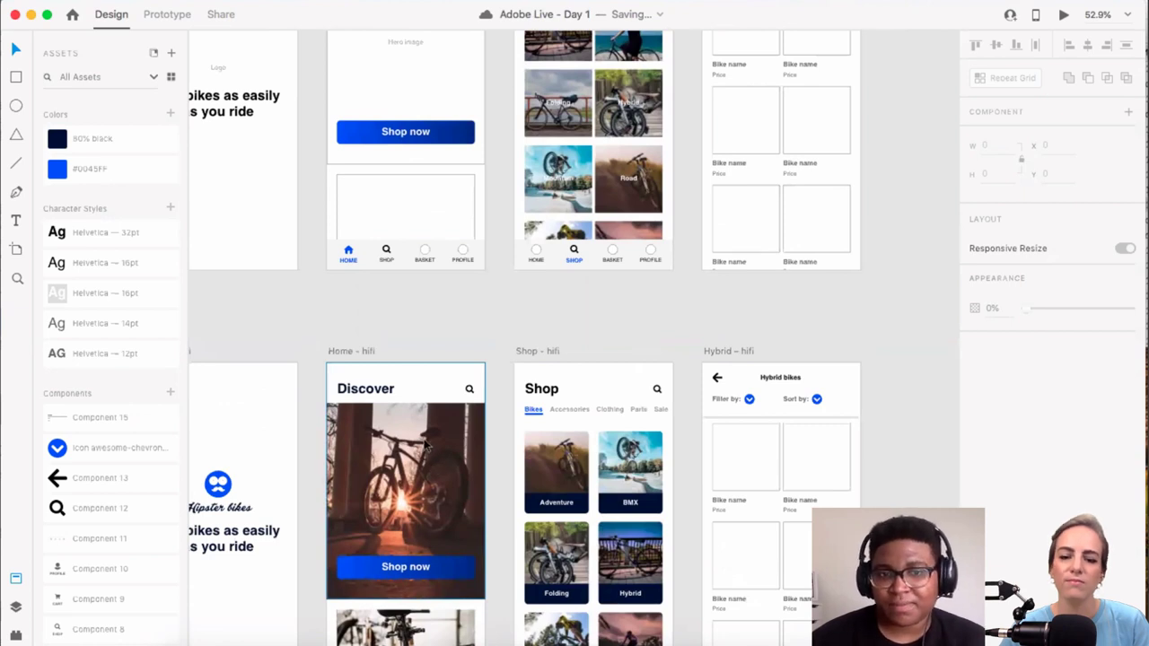
pyautogui.scroll(3, 428, 445)
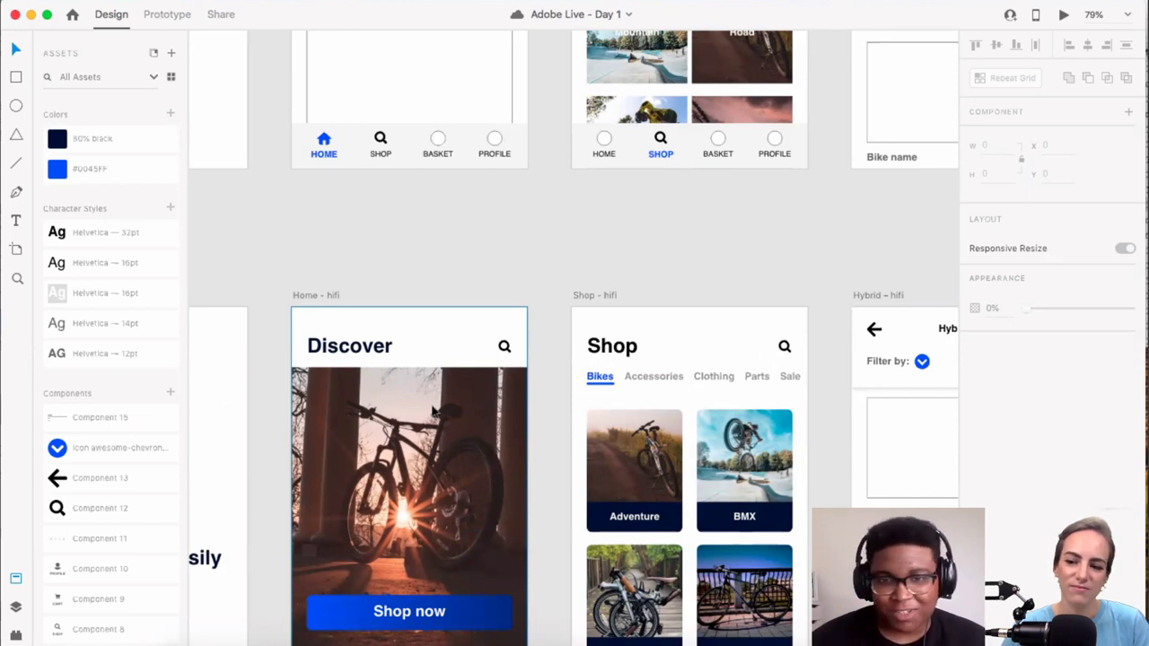
pyautogui.scroll(-5, 433, 410)
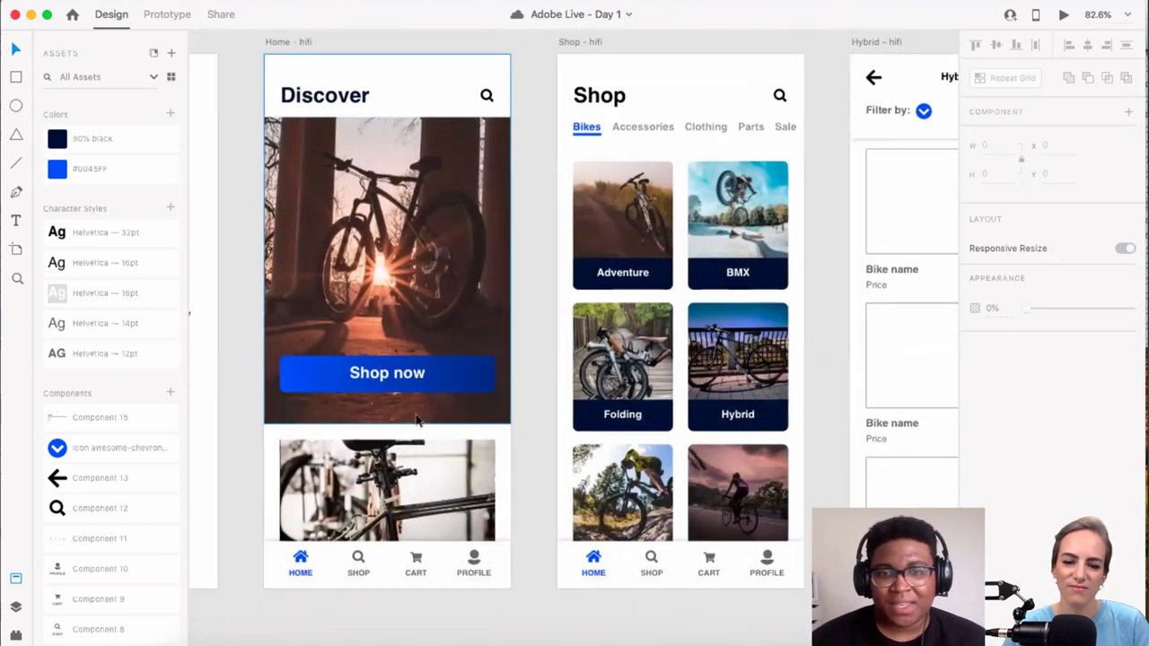
pyautogui.scroll(3, 453, 303)
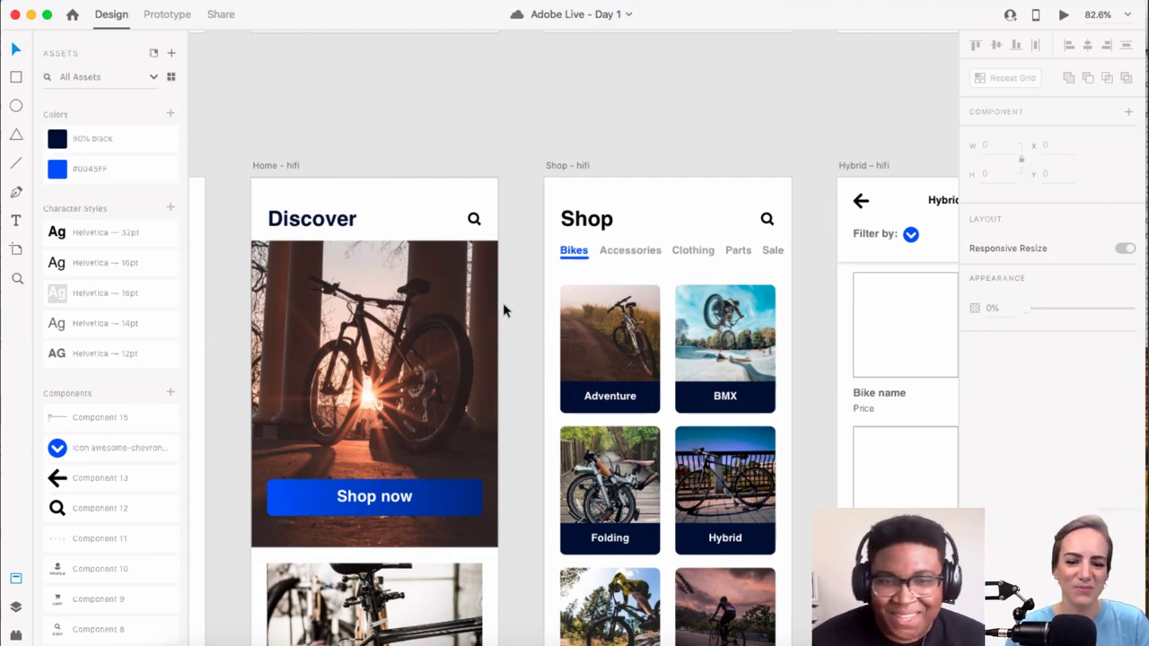
pyautogui.scroll(-3, 502, 302)
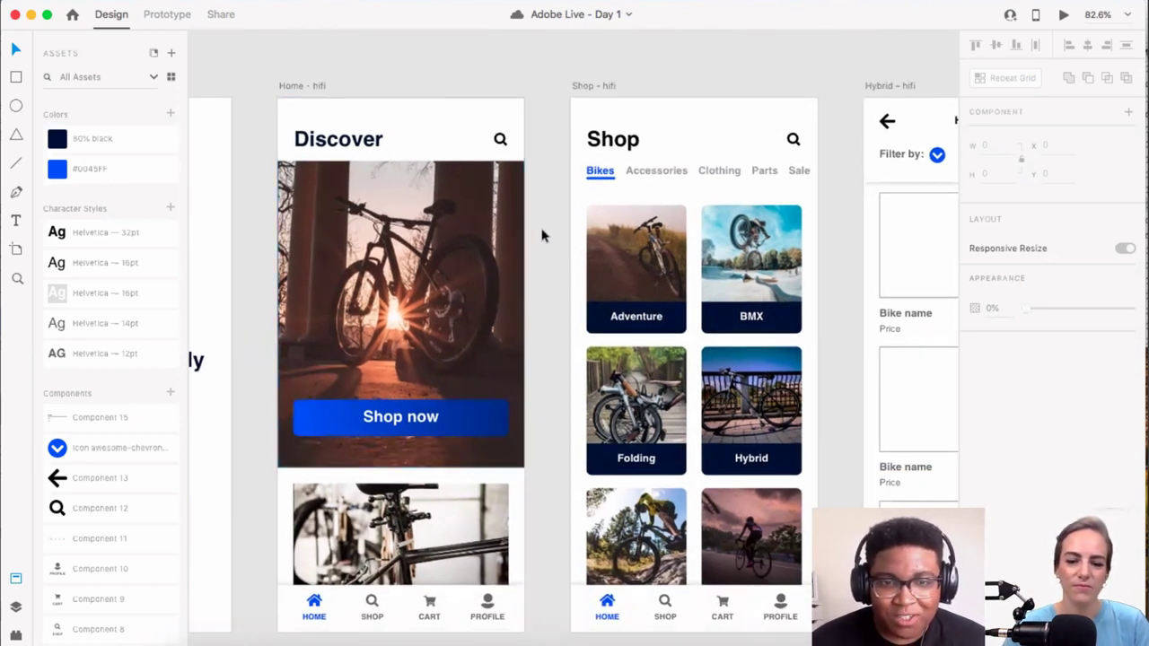
pyautogui.scroll(-3, 541, 235)
pyautogui.hscroll(-3, 541, 236)
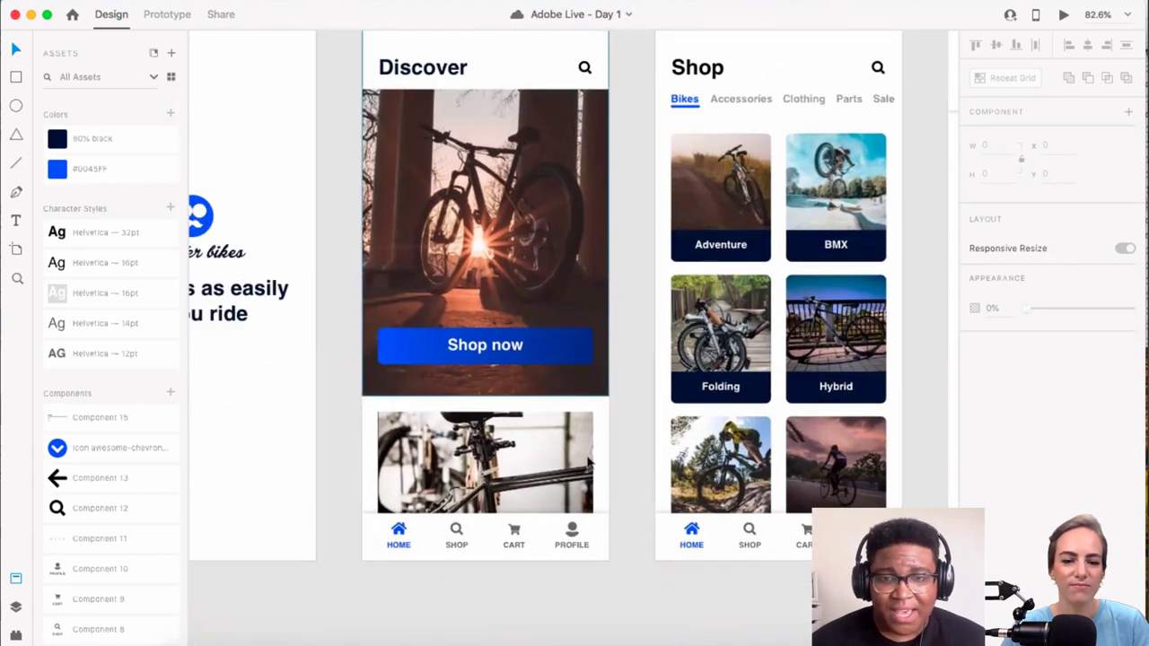
# Step: Examine the main nav bar component on the Home - hifi artboard, including its layer and its available states
pyautogui.click(604, 536)
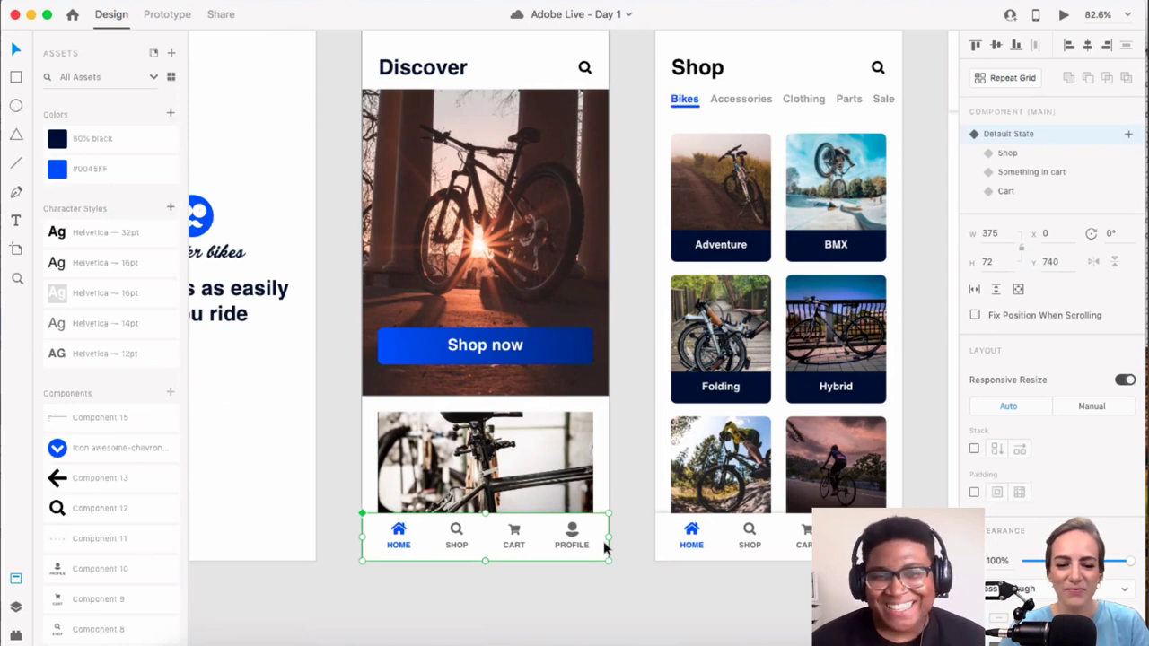
pyautogui.scroll(5, 457, 525)
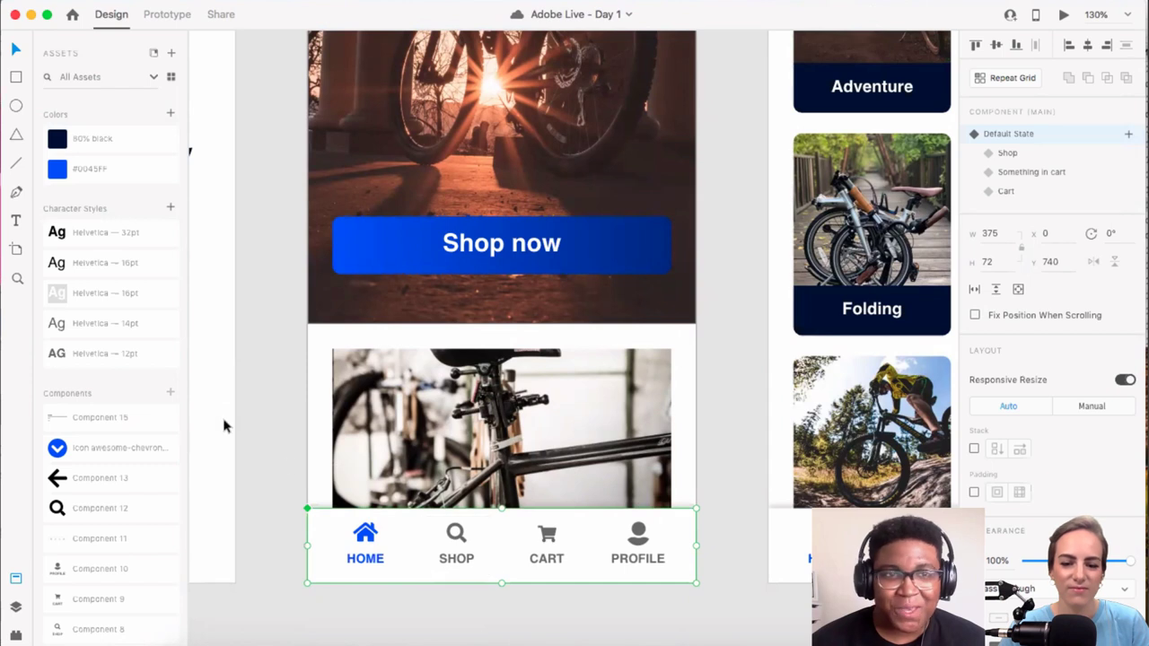
pyautogui.click(16, 607)
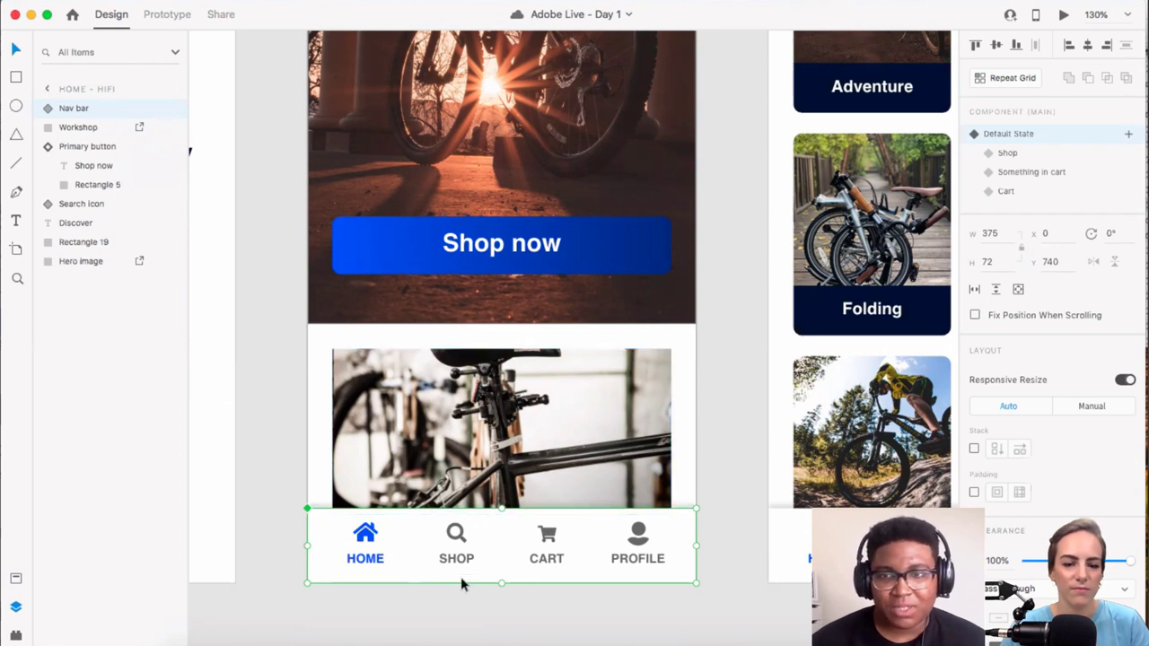
pyautogui.scroll(-1, 1015, 156)
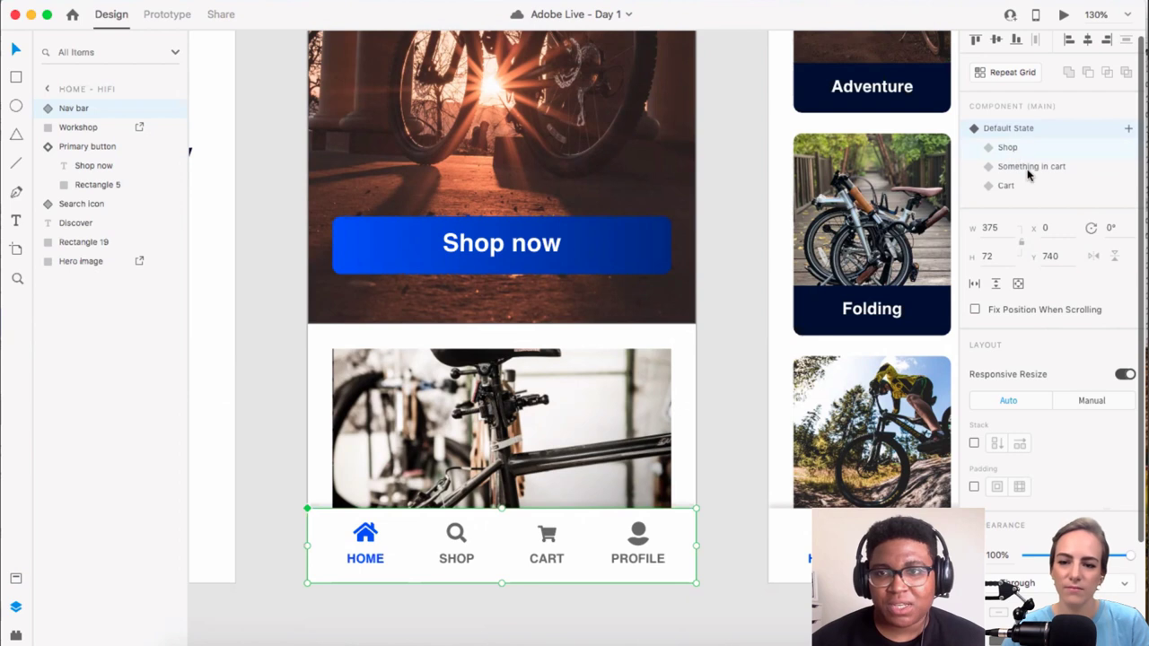
pyautogui.scroll(-3, 692, 403)
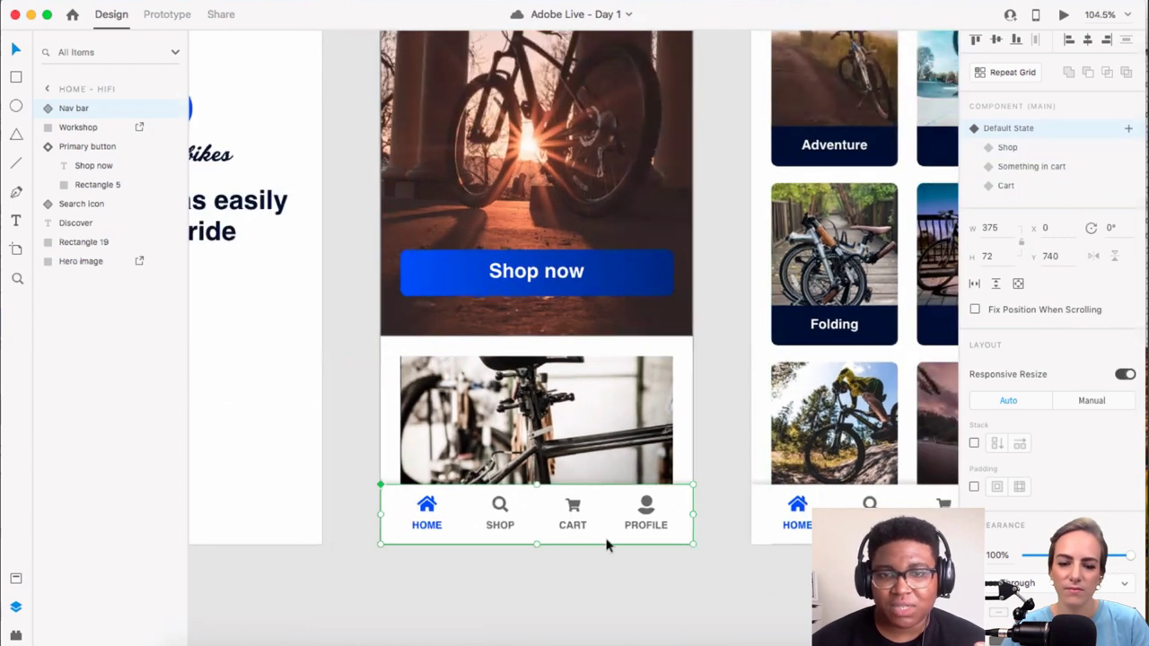
pyautogui.hscroll(5, 620, 524)
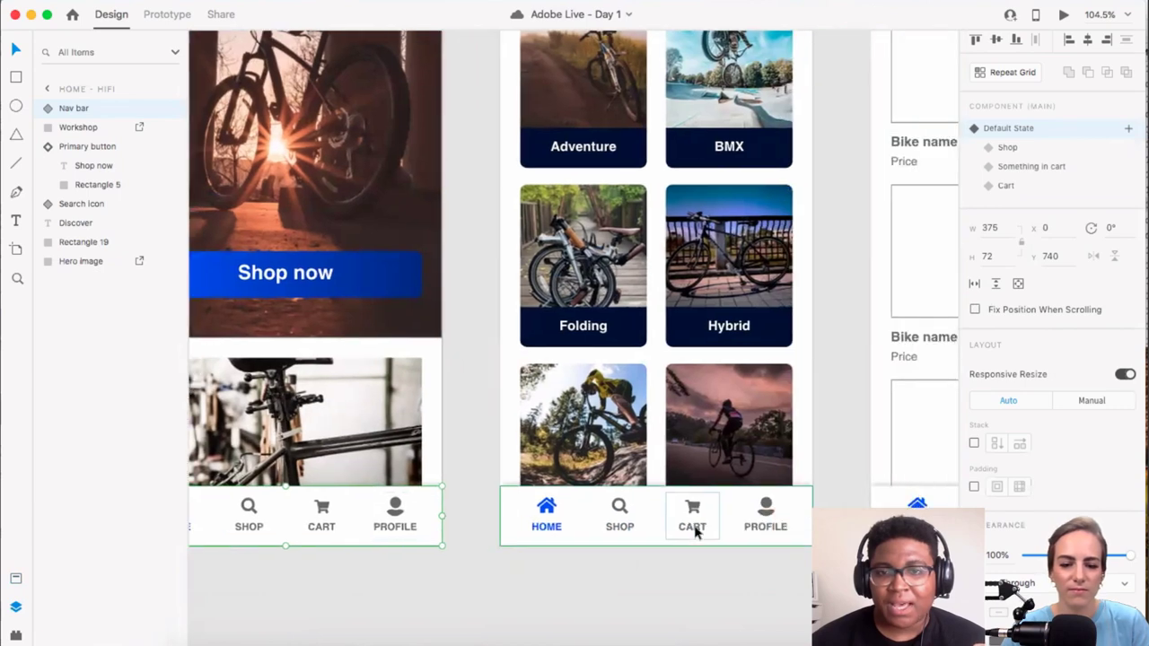
pyautogui.scroll(-3, 697, 531)
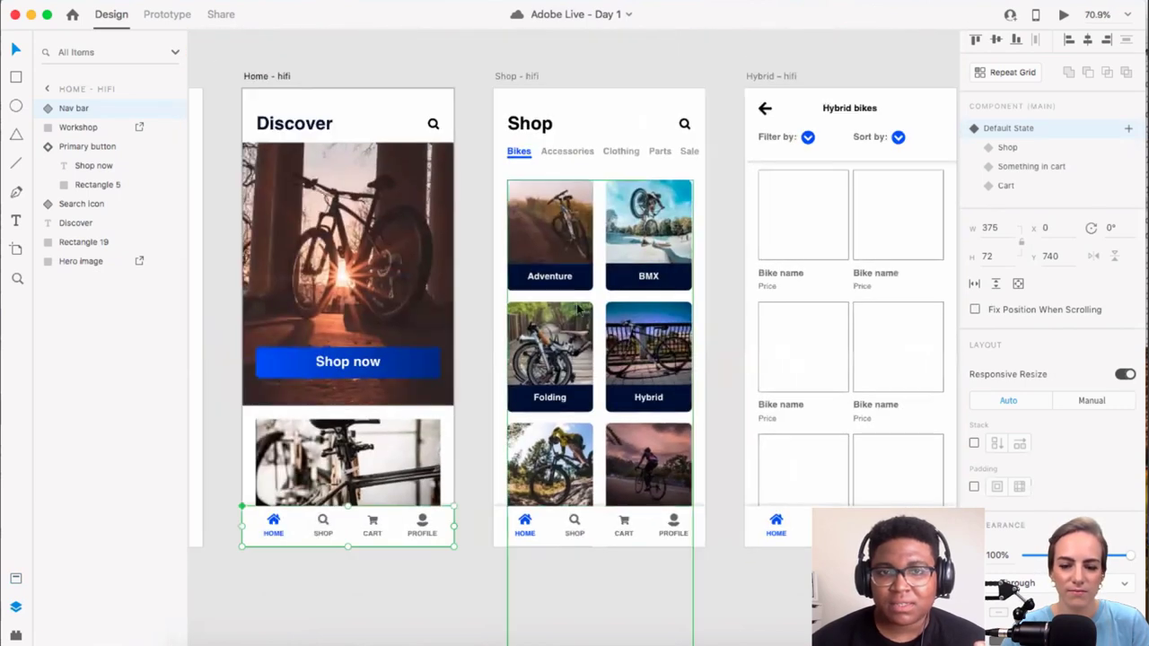
# Step: Switch the nav bar instance on the Shop - hifi artboard to its Shop state
pyautogui.click(695, 533)
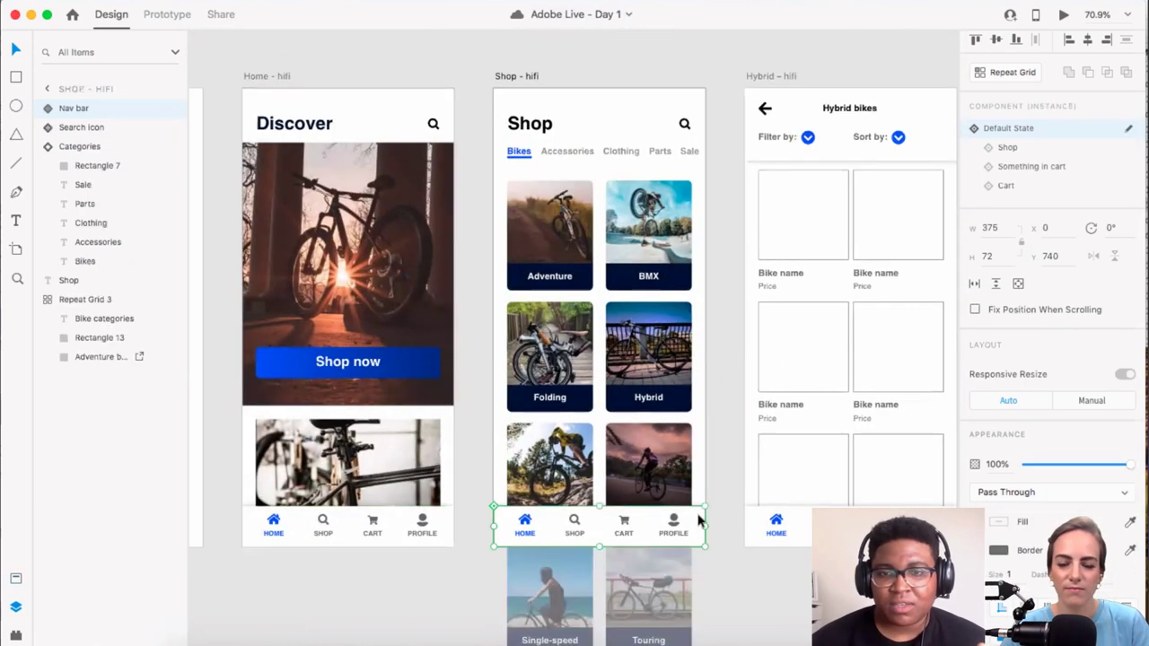
pyautogui.click(1007, 147)
pyautogui.click(628, 581)
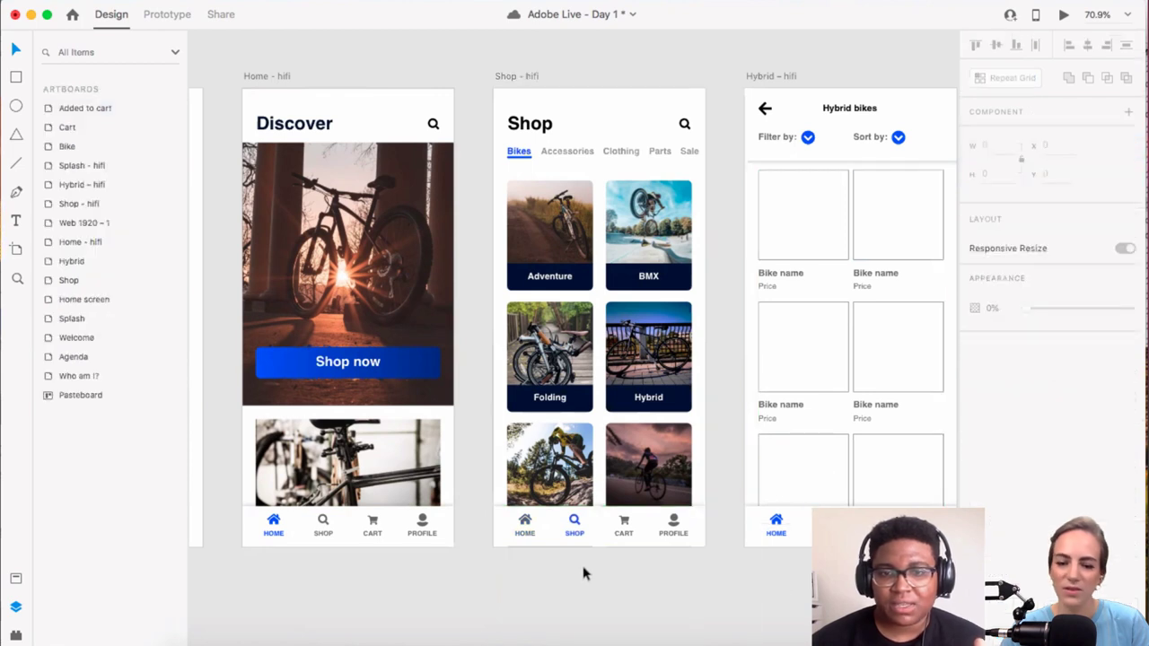
# Step: Switch the nav bar instance on the Hybrid – hifi artboard to its Shop state
pyautogui.hscroll(2, 580, 549)
pyautogui.scroll(1, 579, 550)
pyautogui.hscroll(1, 580, 553)
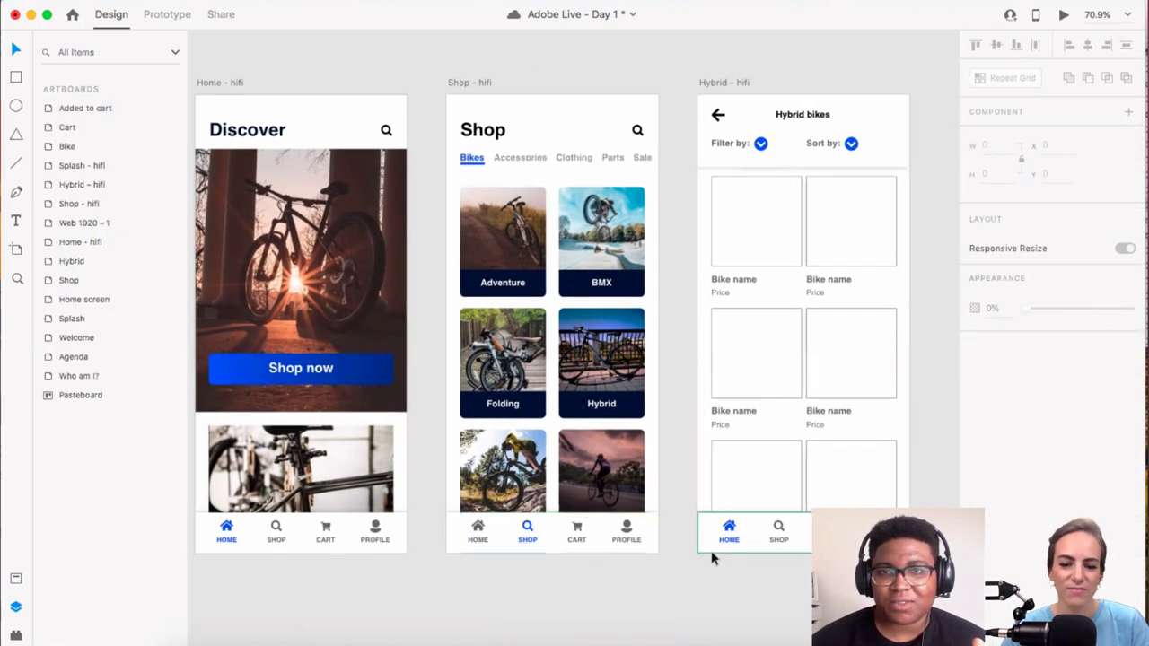
pyautogui.click(779, 542)
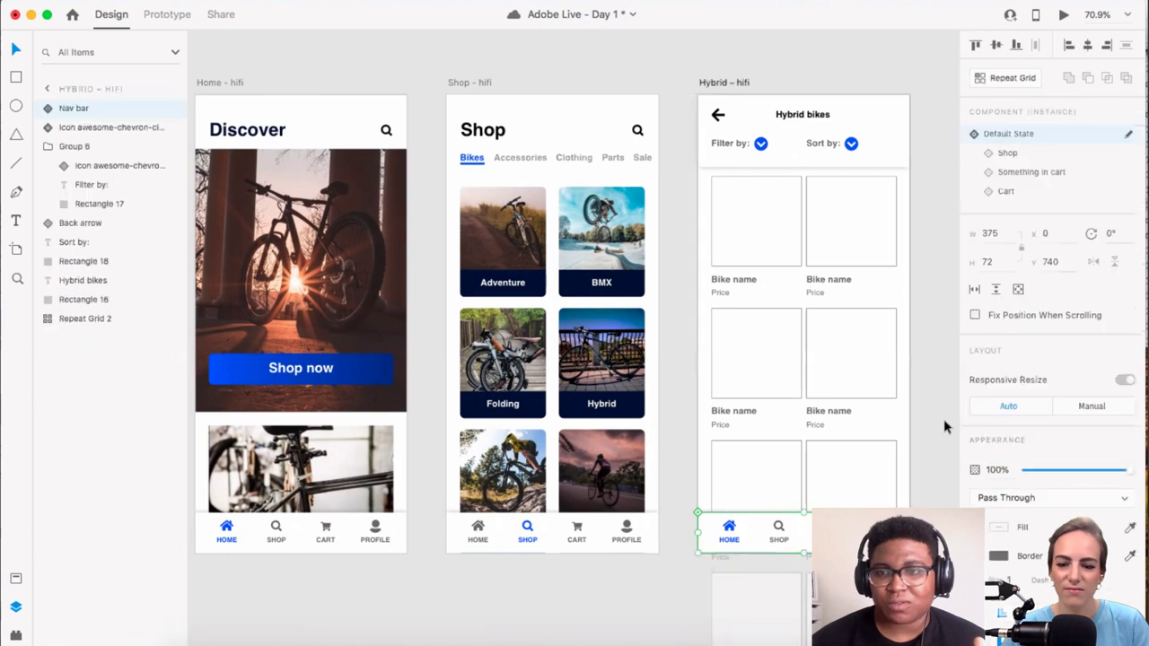
pyautogui.hscroll(-3, 846, 380)
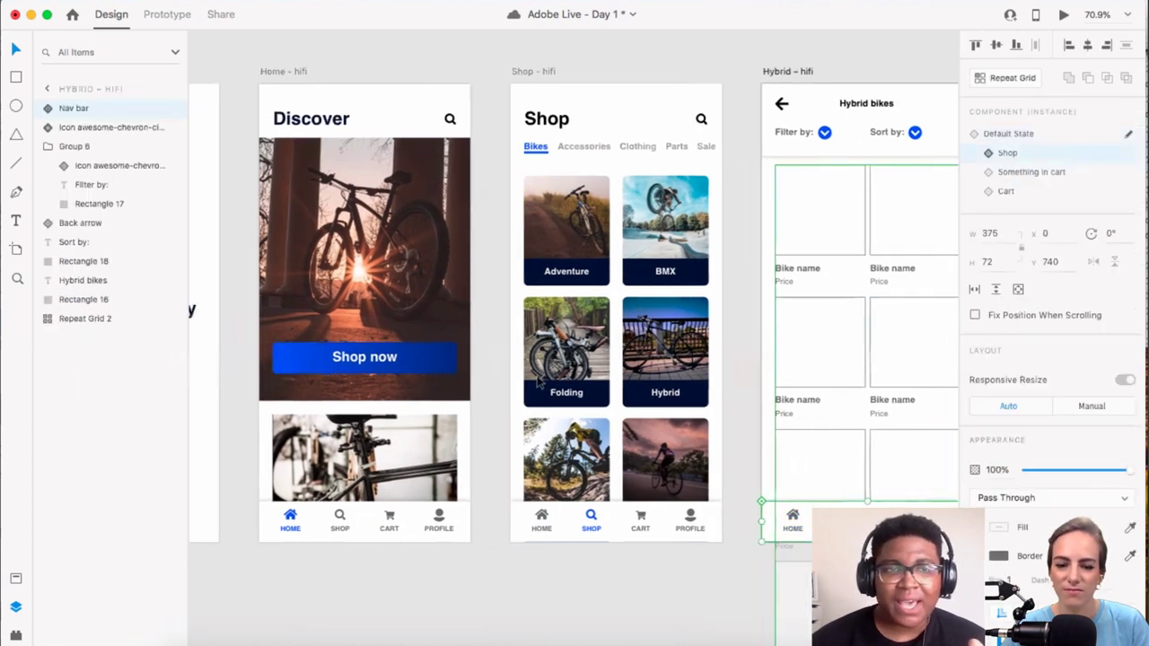
# Step: Try the selected state on the Profile item nested in the Hybrid – hifi nav bar, and return it to Default State
pyautogui.click(47, 110)
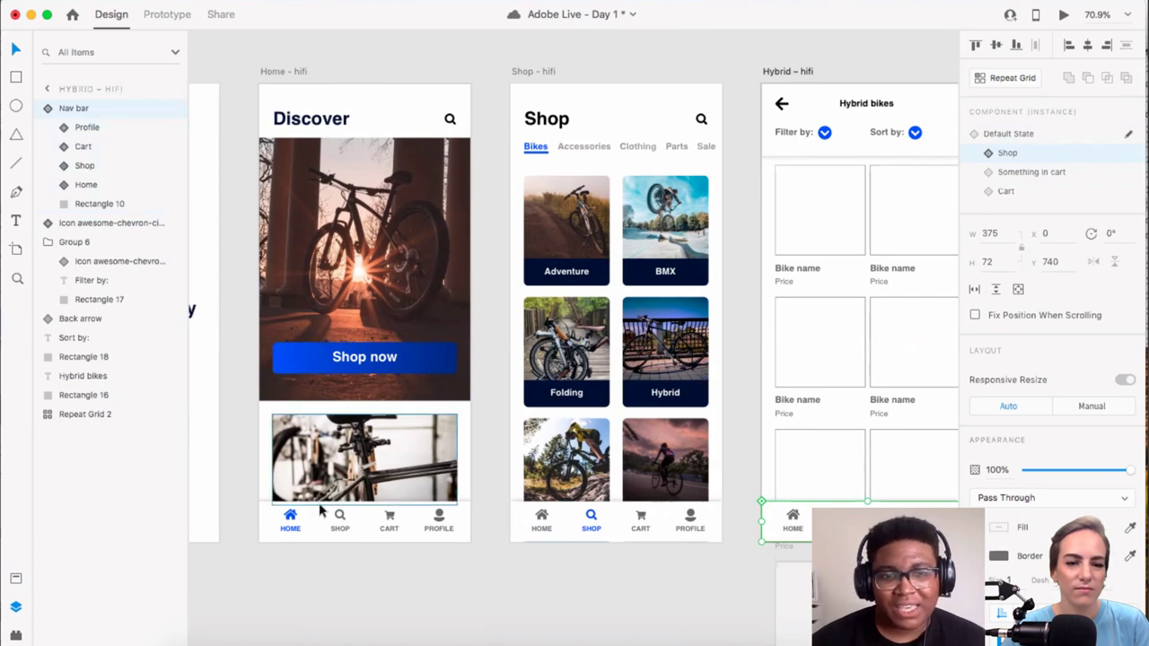
pyautogui.scroll(5, 321, 515)
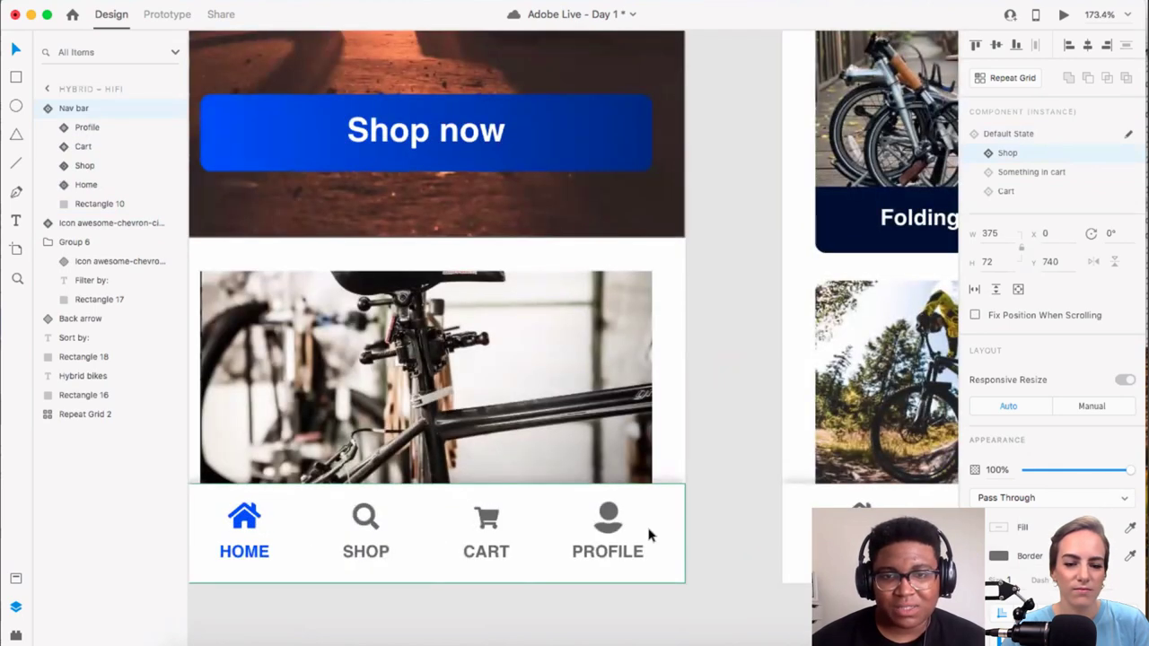
pyautogui.click(86, 131)
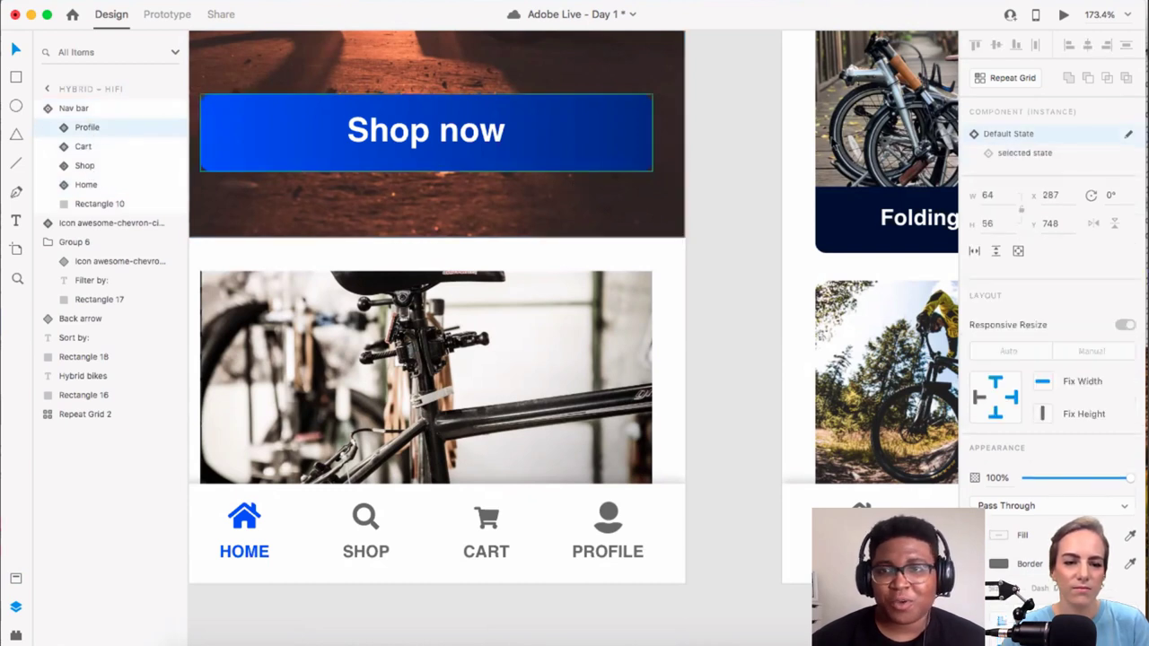
pyautogui.click(1028, 154)
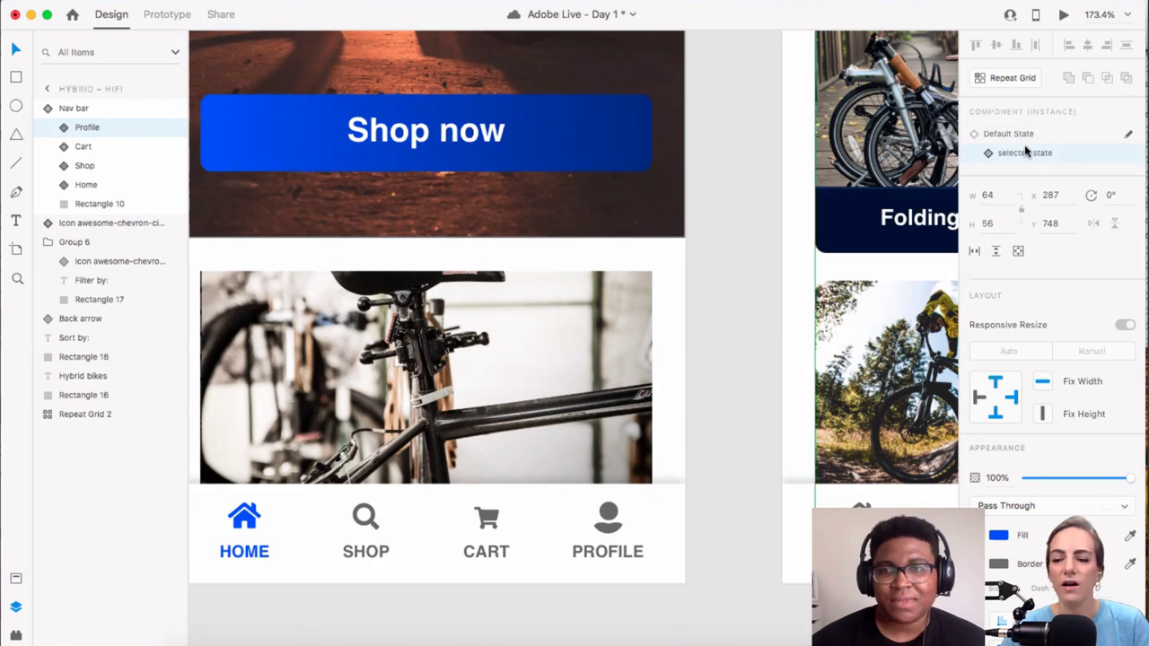
pyautogui.click(1024, 138)
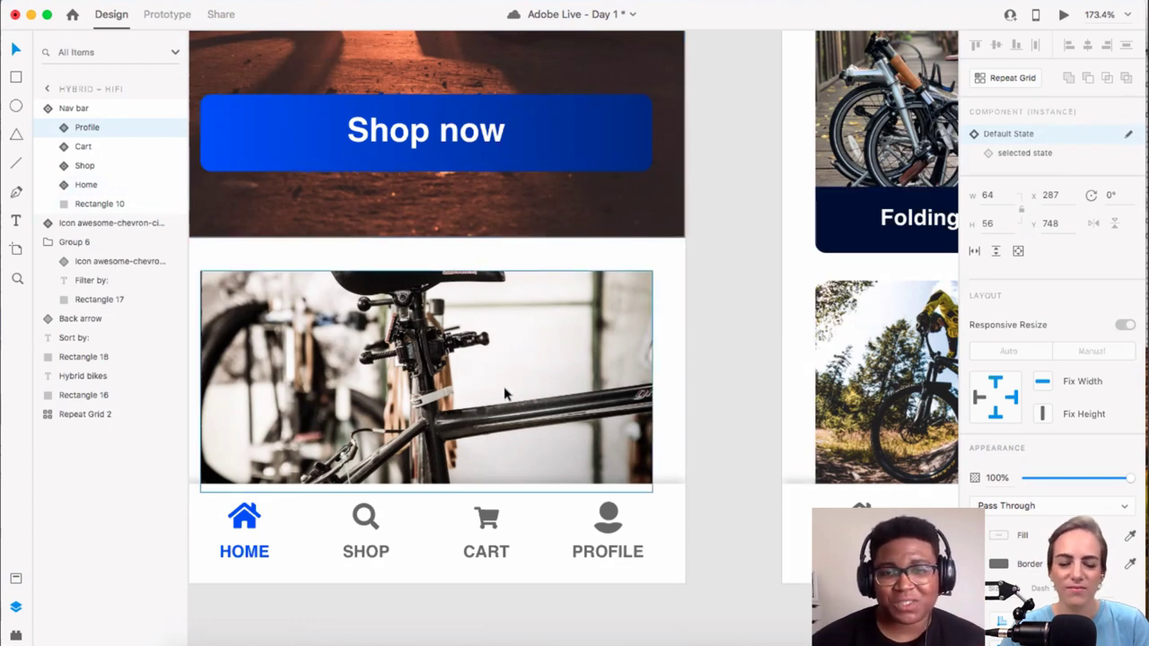
# Step: Compare the nav bars and content across the Home, Shop and Hybrid hifi artboards
pyautogui.scroll(-5, 476, 388)
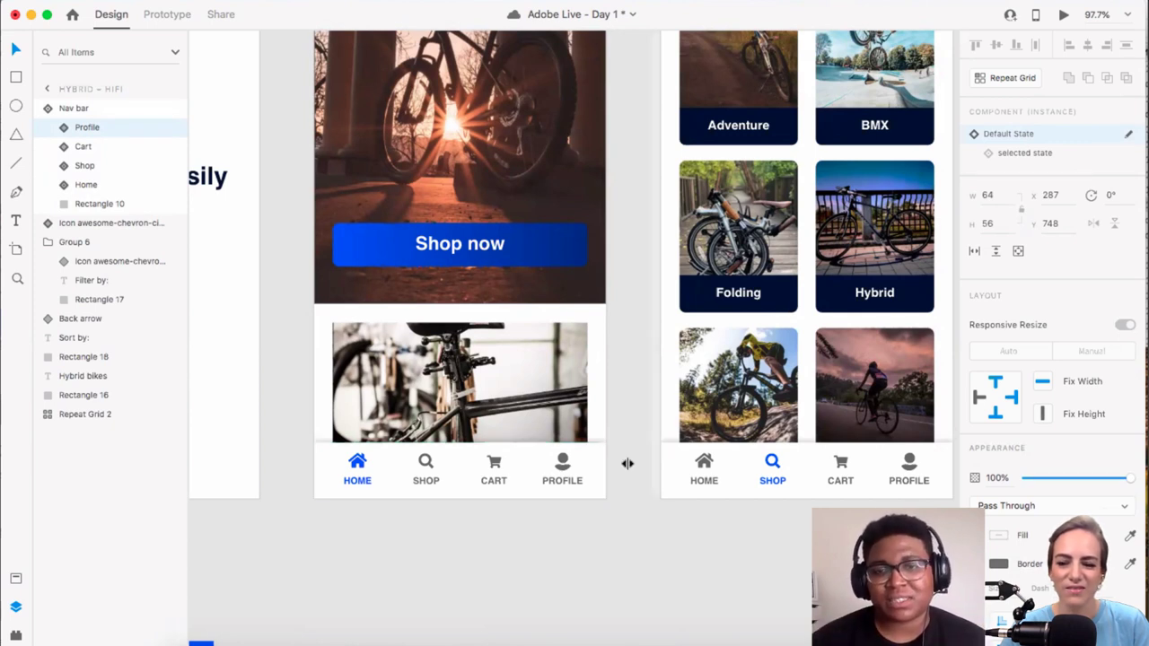
pyautogui.scroll(-3, 595, 502)
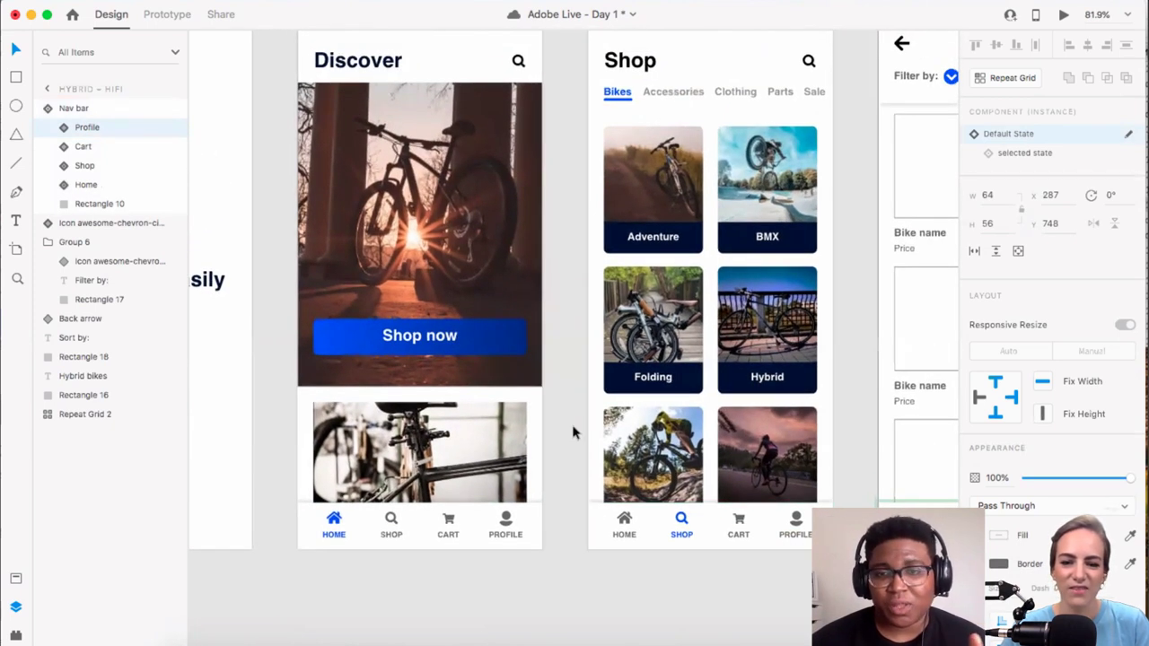
pyautogui.scroll(2, 574, 432)
pyautogui.scroll(2, 808, 350)
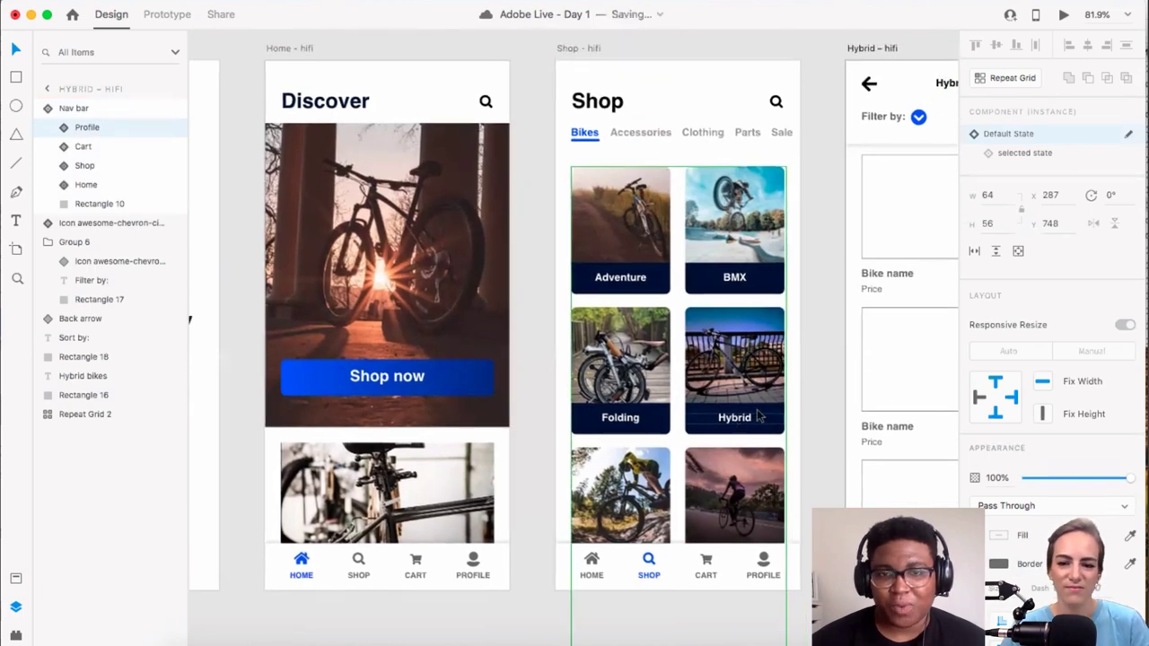
pyautogui.scroll(-3, 815, 346)
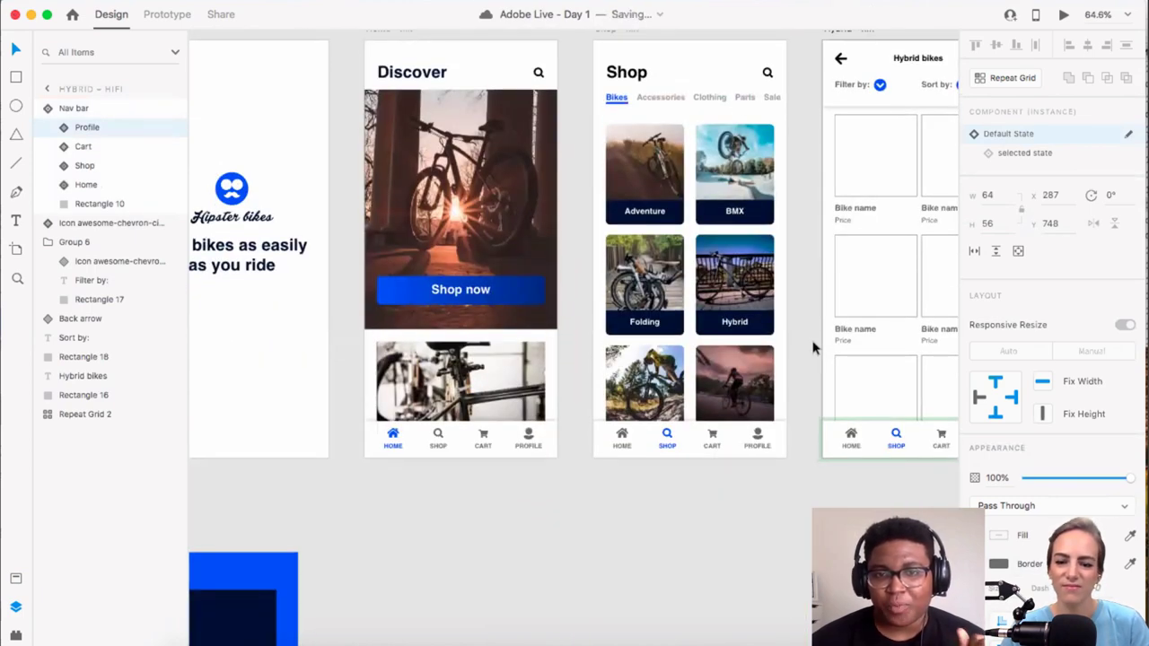
pyautogui.scroll(2, 809, 344)
pyautogui.click(725, 244)
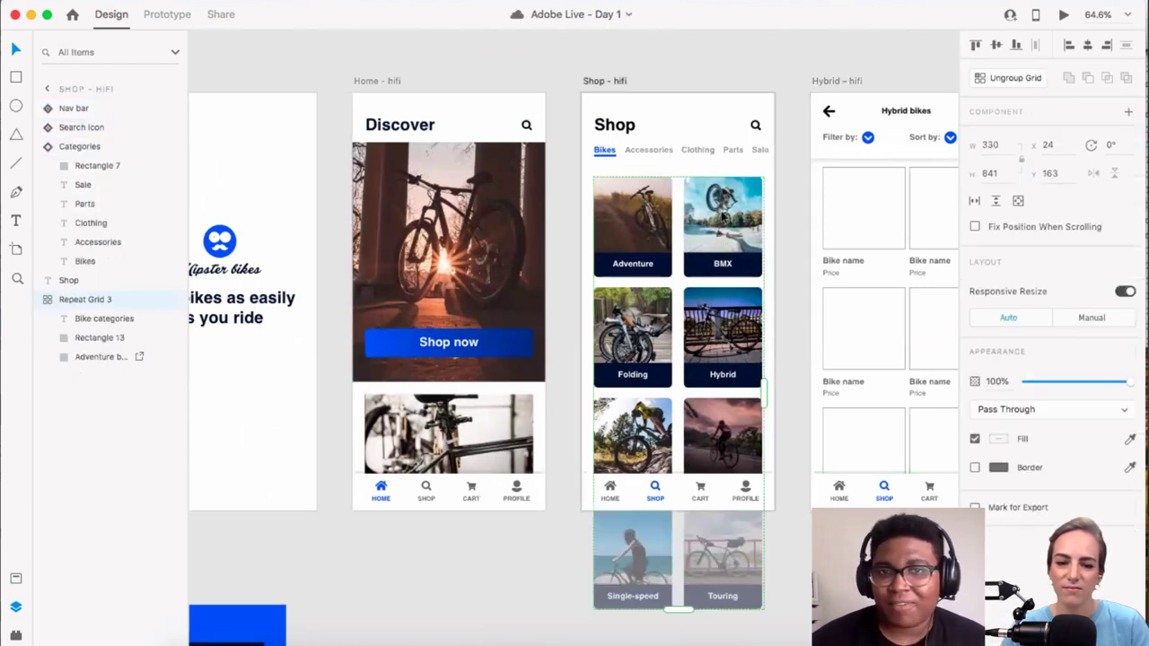
# Step: Preview the prototype starting from the Splash - hifi artboard, and close the preview
pyautogui.hscroll(-4, 716, 144)
pyautogui.click(244, 85)
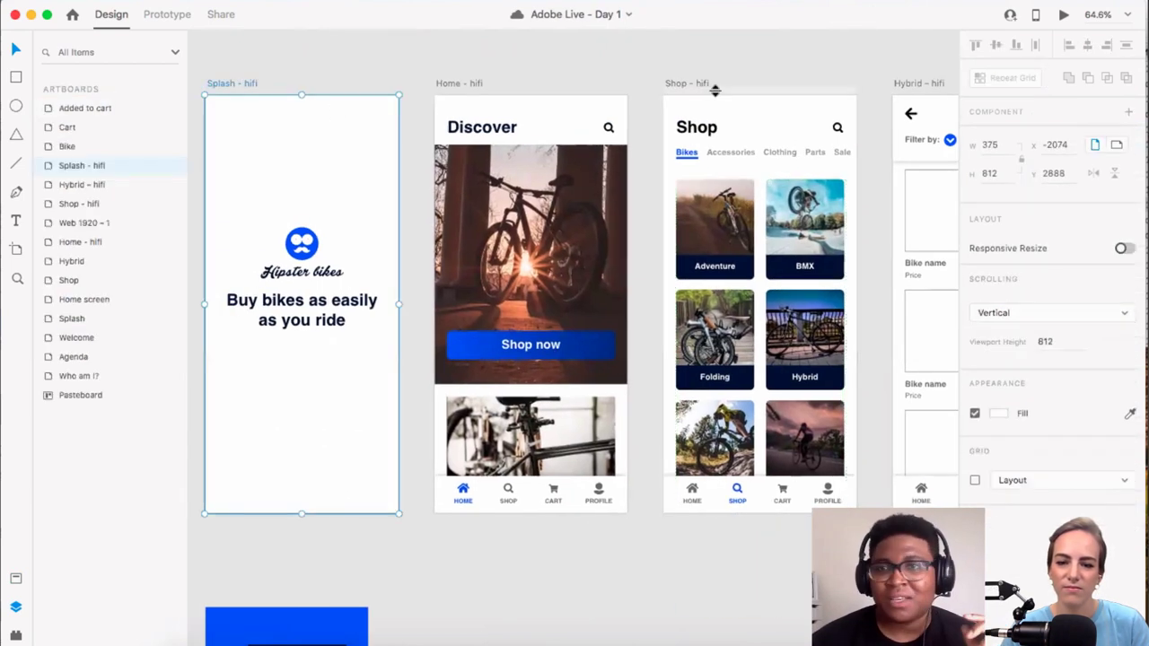
pyautogui.click(1065, 16)
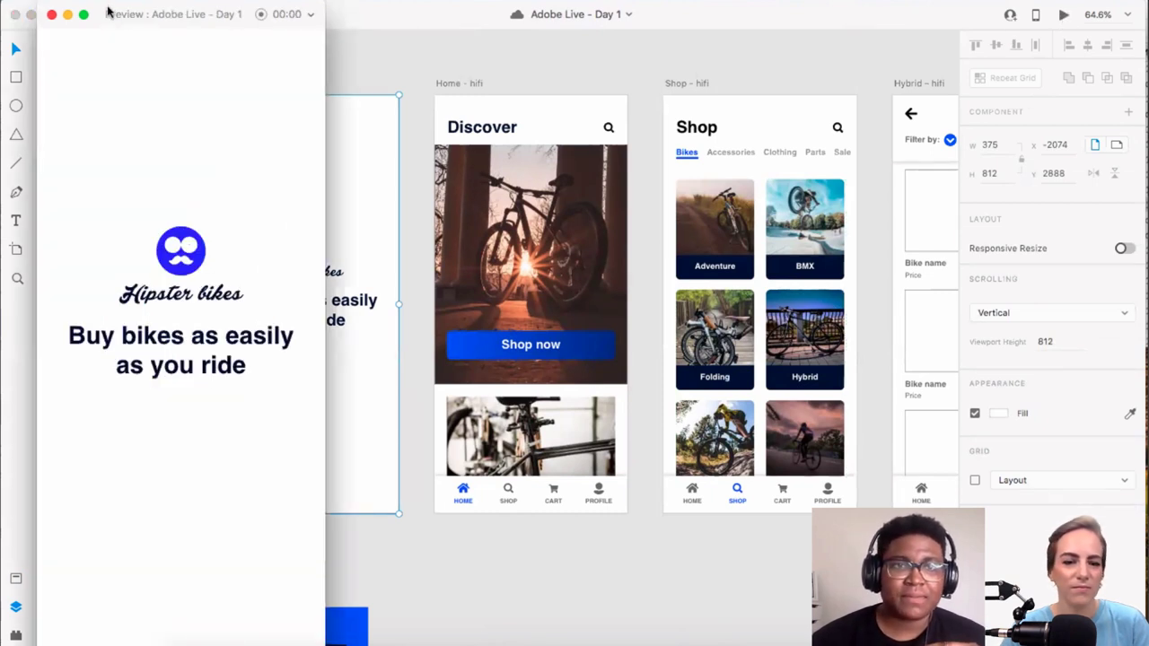
pyautogui.moveTo(106, 10); pyautogui.dragTo(477, 40)
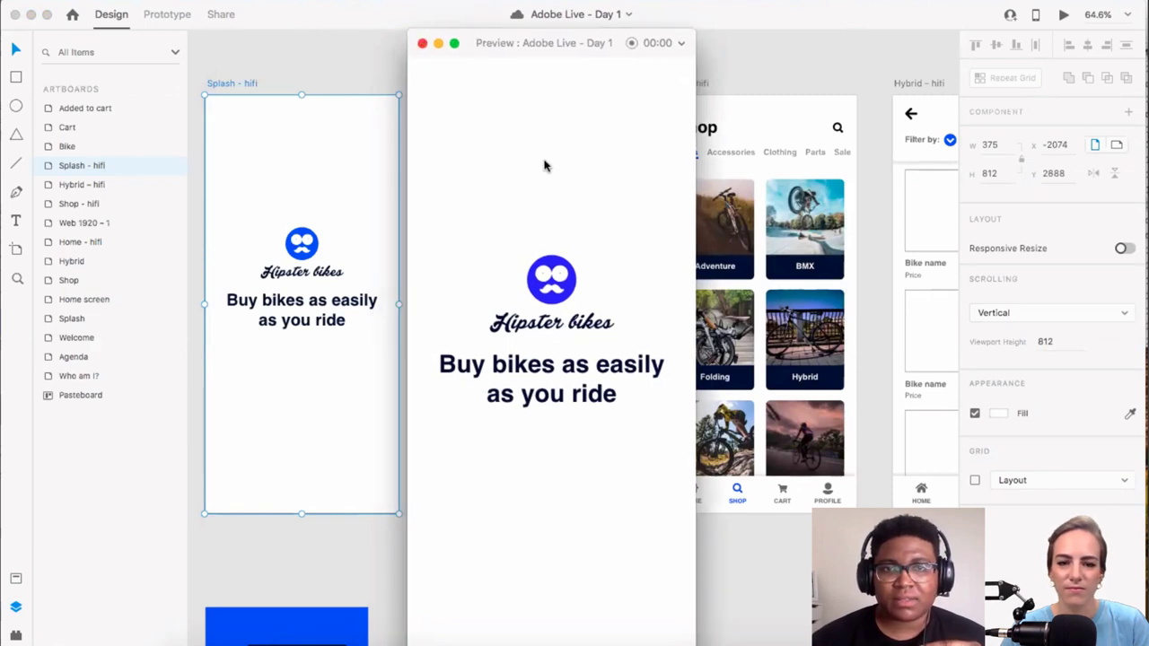
pyautogui.click(423, 43)
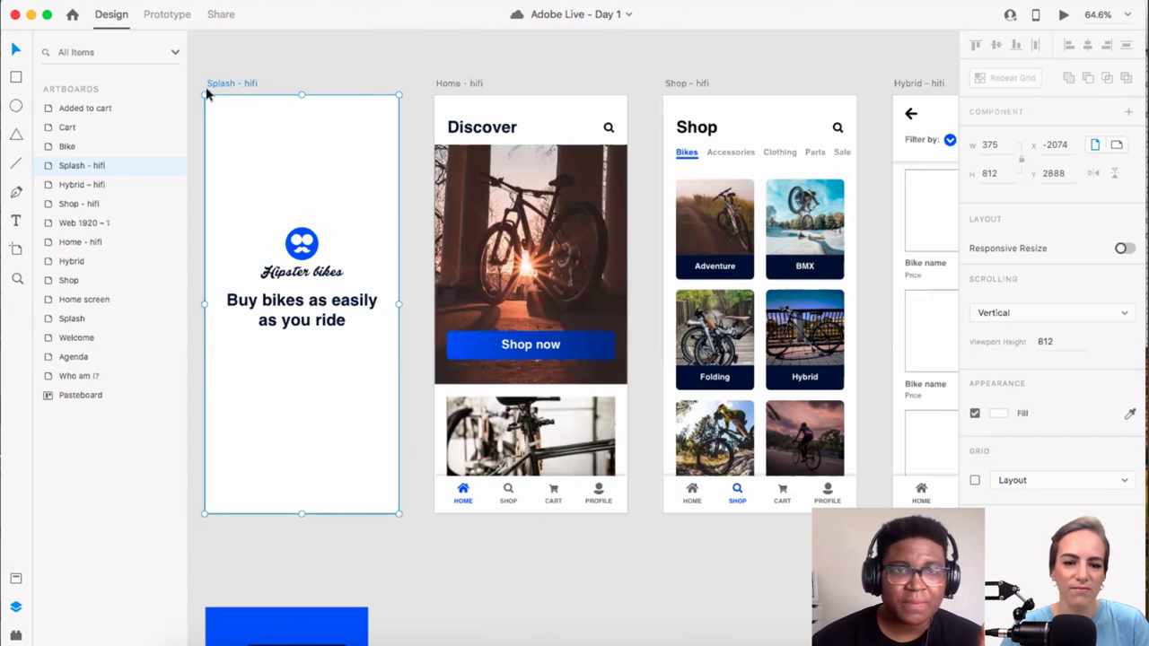
# Step: Add an Auto-Animate interaction to the Splash - hifi artboard with a Time trigger, 1 s delay and Home - hifi as destination
pyautogui.click(167, 14)
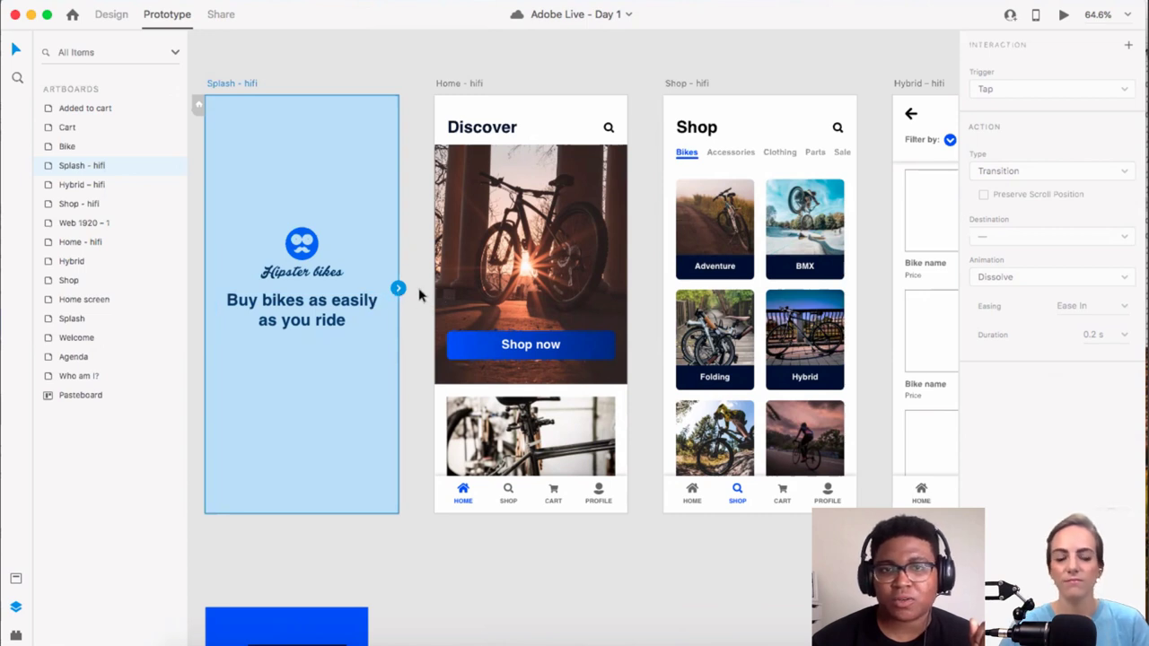
pyautogui.click(1130, 47)
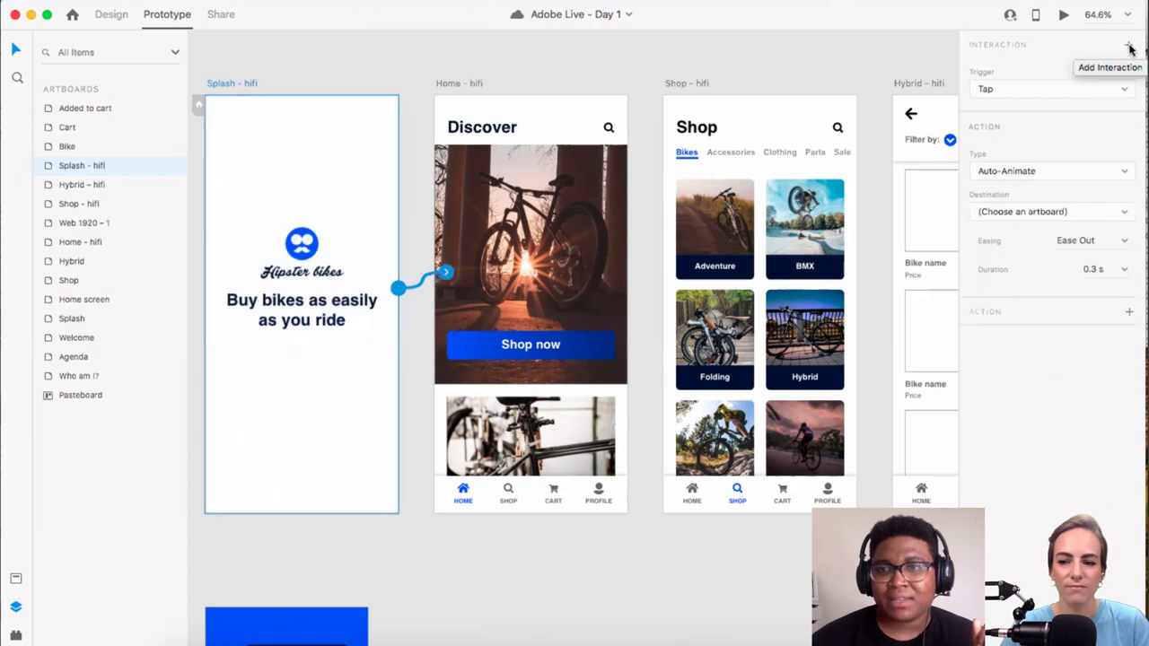
pyautogui.click(1123, 89)
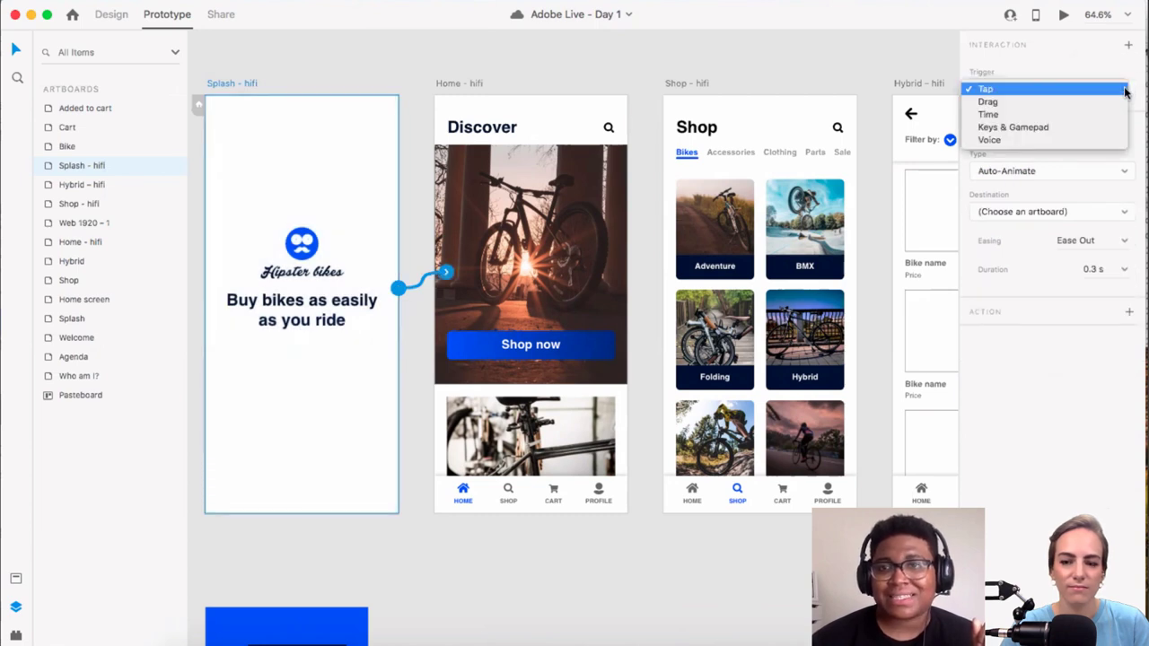
pyautogui.click(1046, 115)
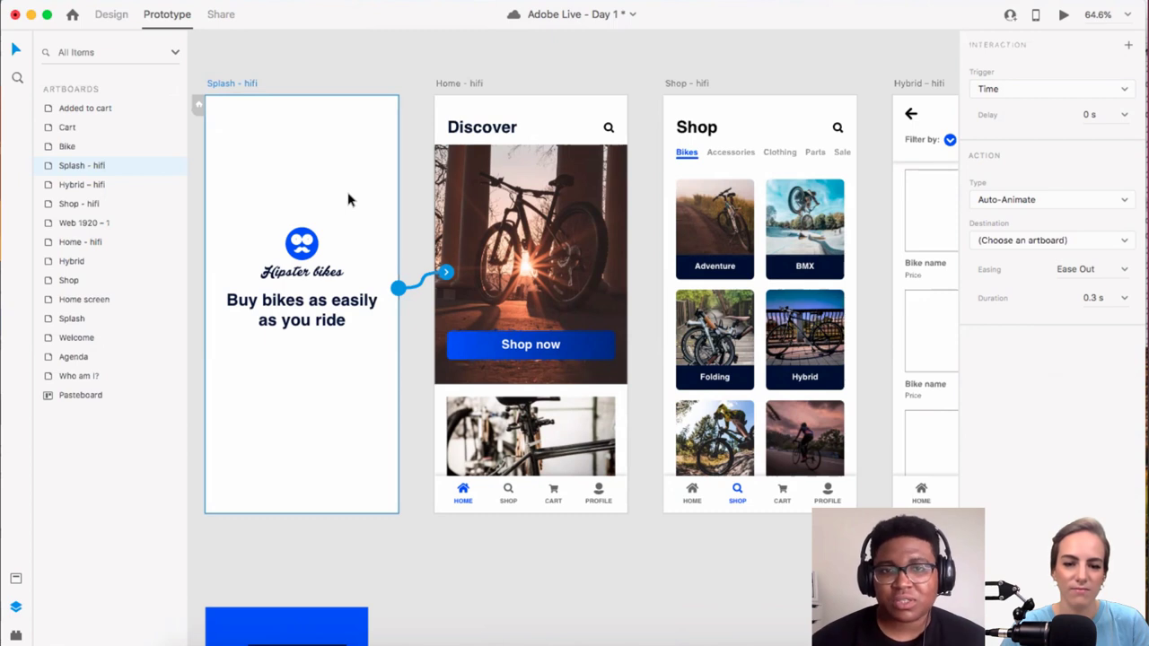
pyautogui.click(1124, 115)
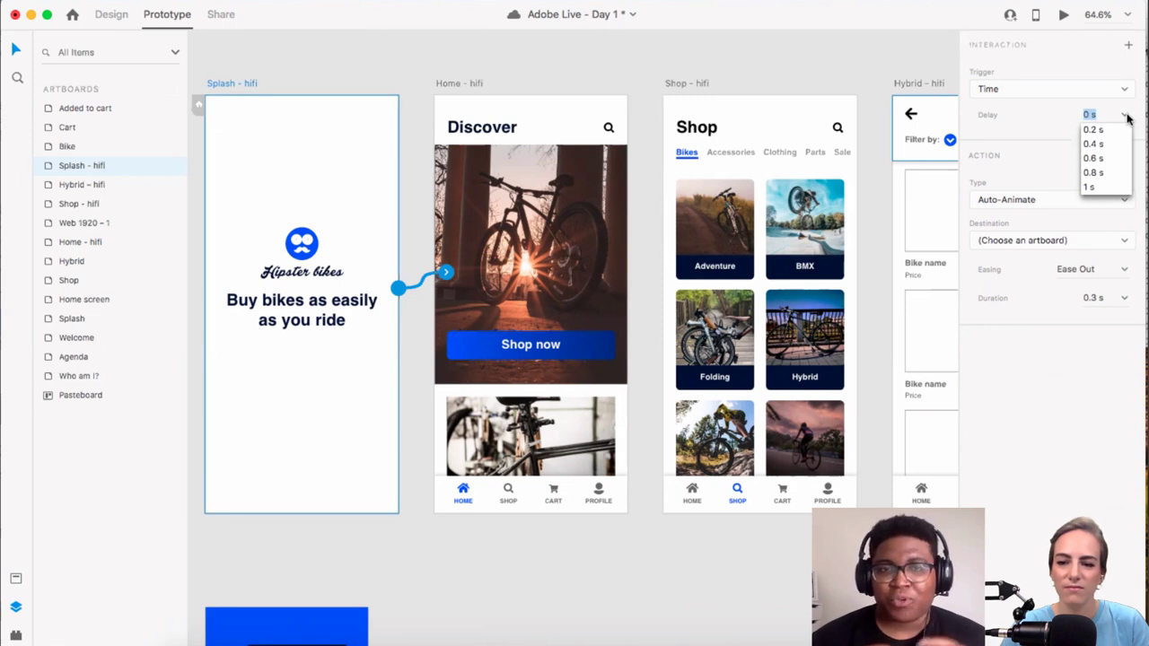
pyautogui.click(1092, 188)
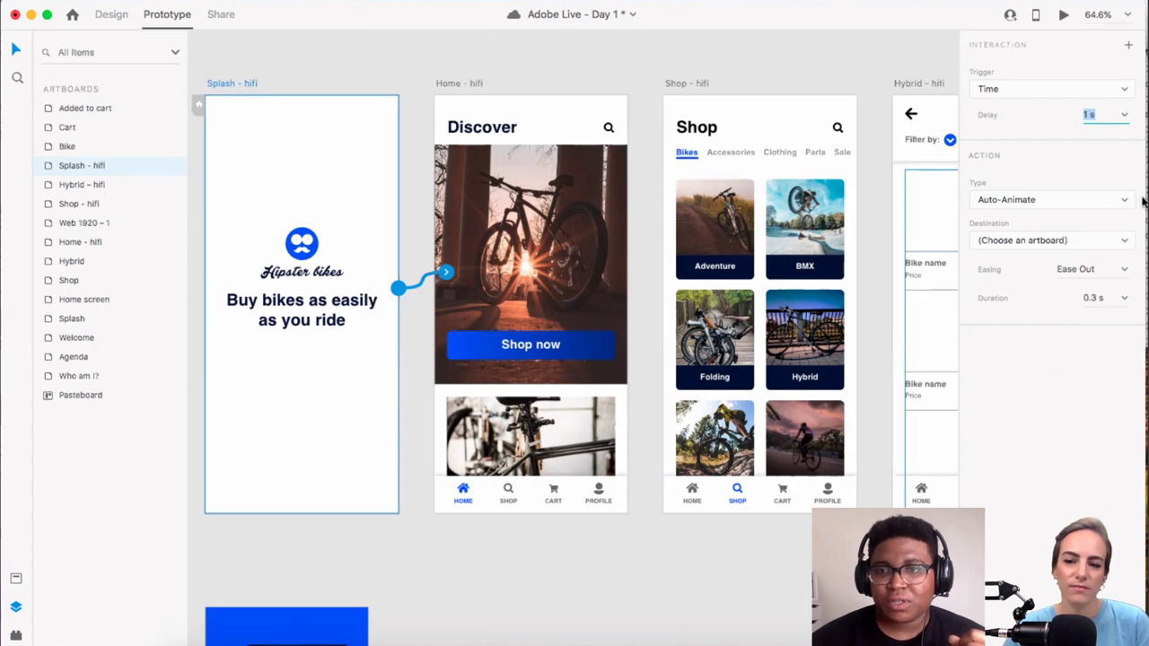
pyautogui.click(1126, 241)
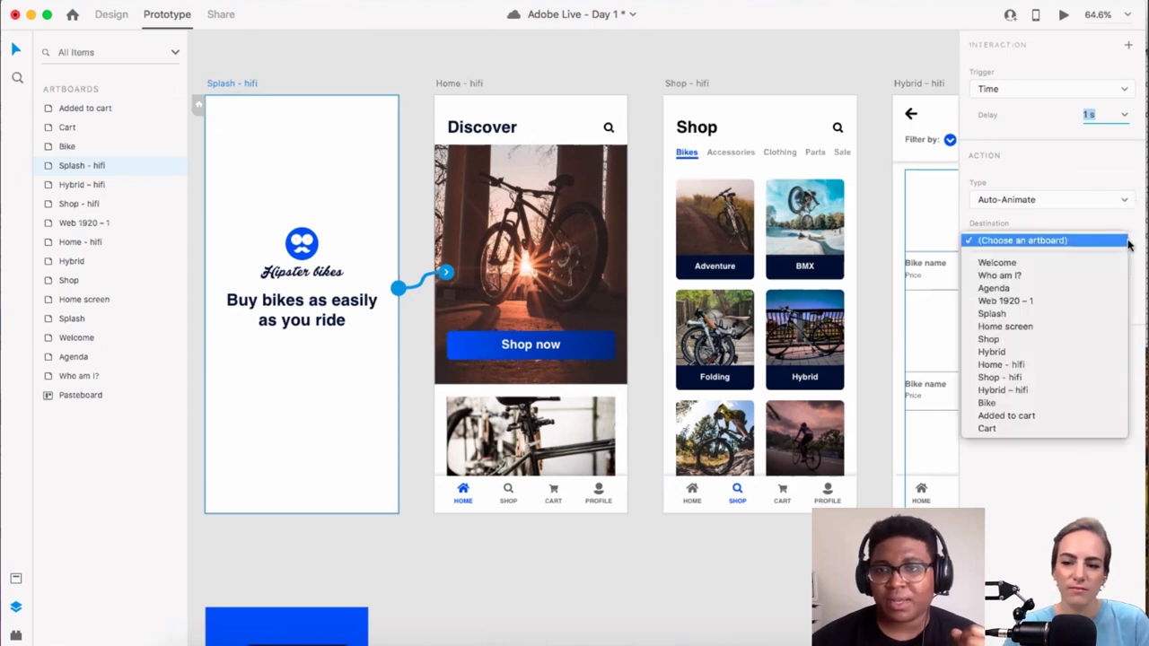
pyautogui.click(1014, 366)
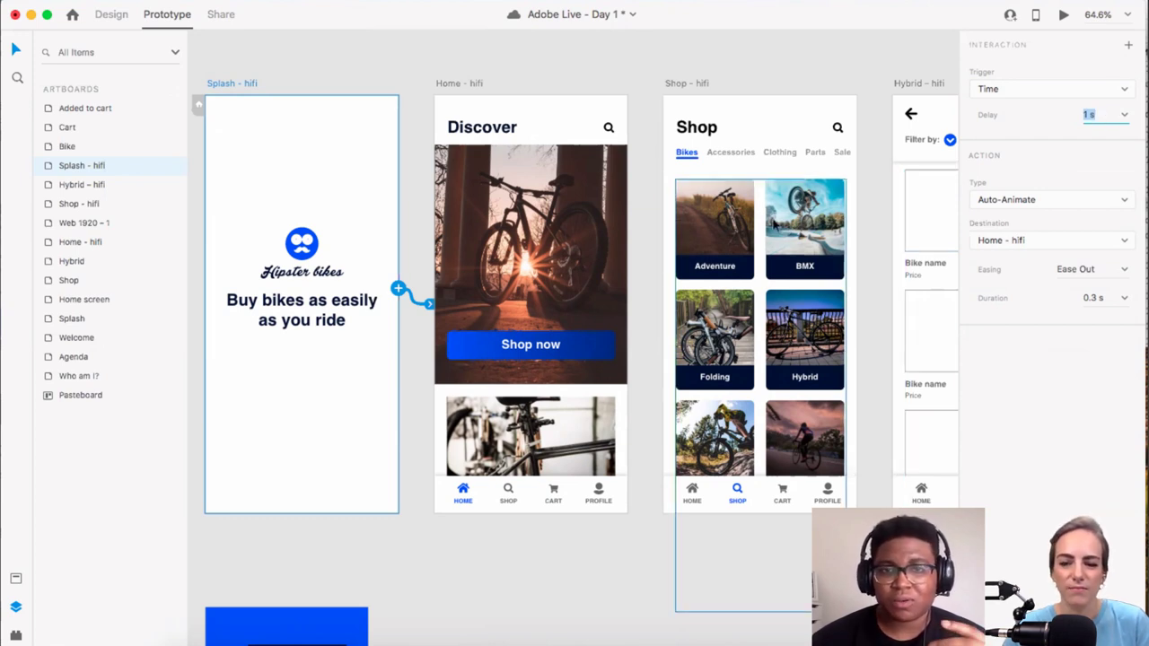
# Step: Add a Tap interaction of type Transition to the Shop now button on the Home - hifi artboard
pyautogui.click(611, 342)
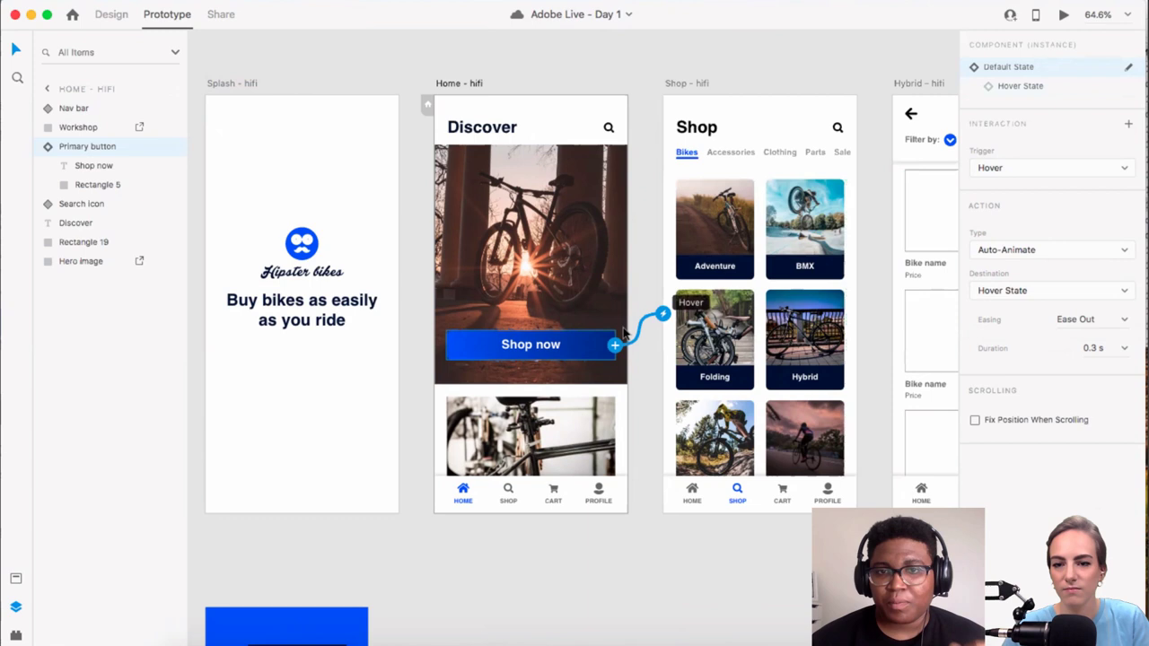
pyautogui.click(1129, 123)
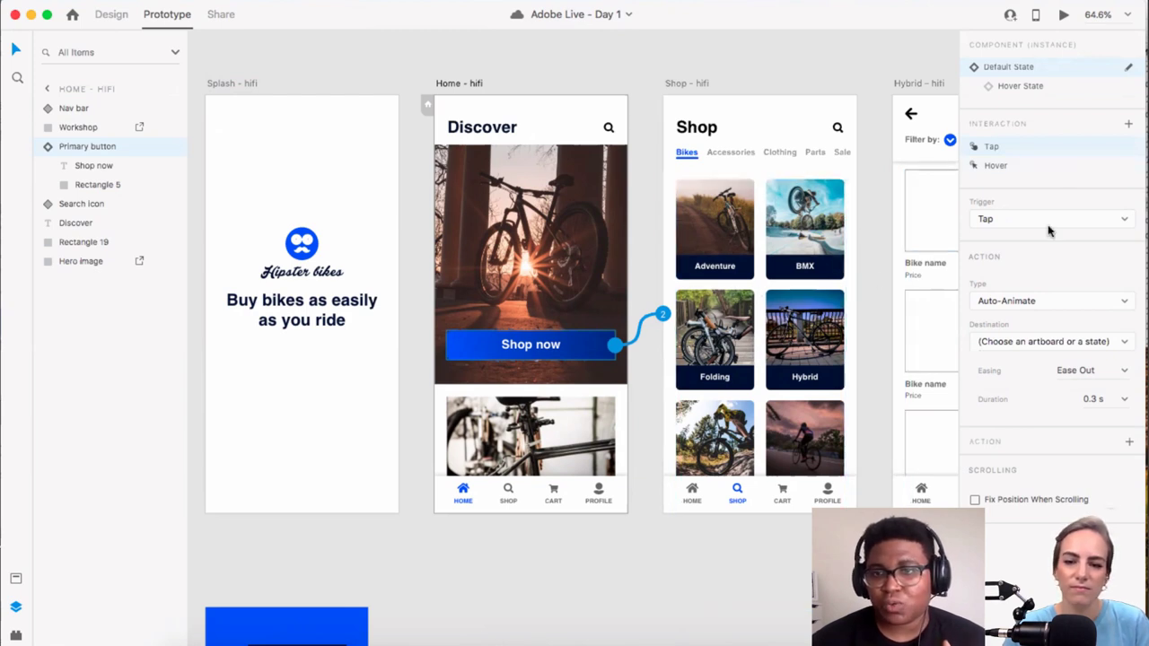
pyautogui.click(1124, 305)
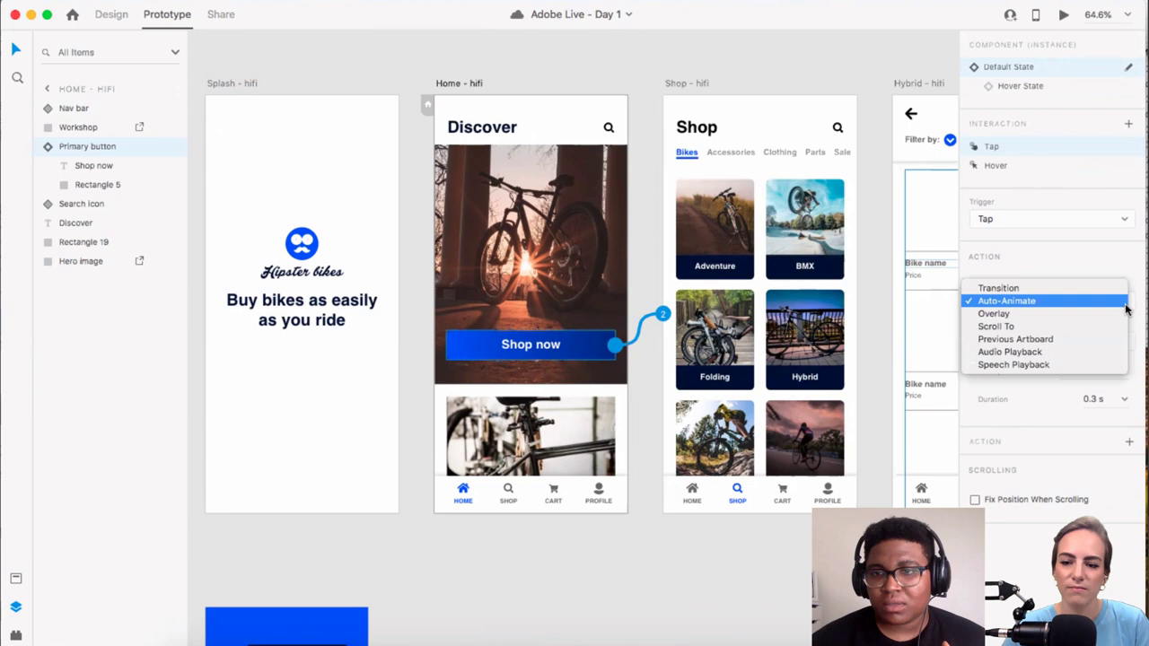
pyautogui.click(1043, 289)
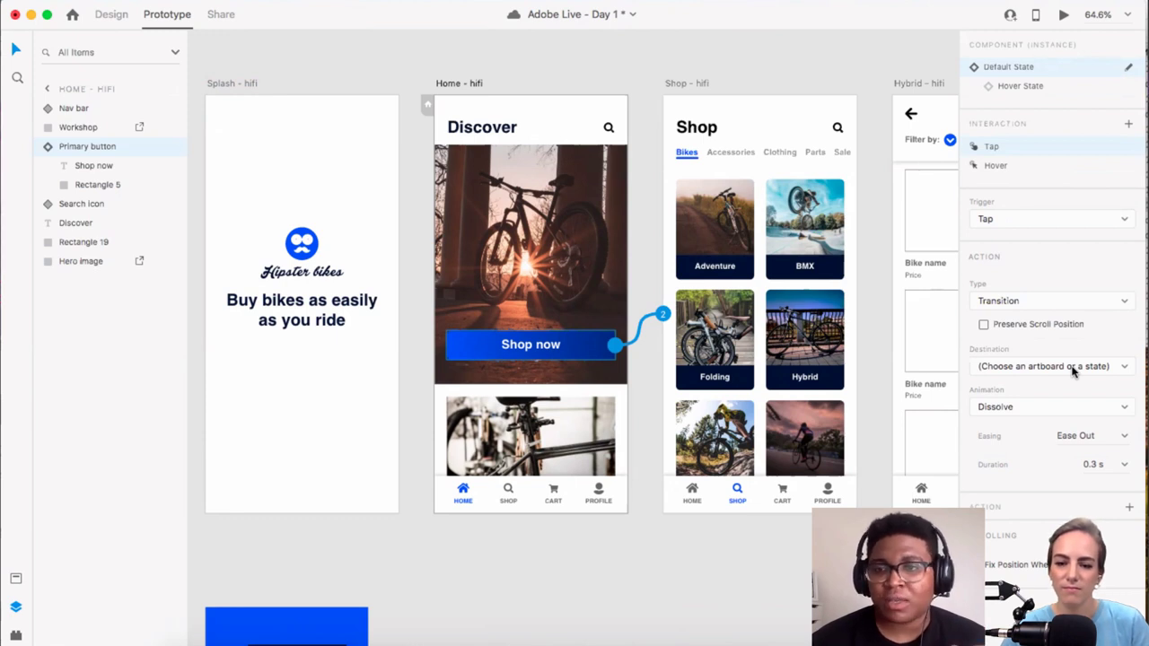
# Step: Set the Shop now button's transition to go to Shop - hifi with a Push Left animation
pyautogui.click(1123, 368)
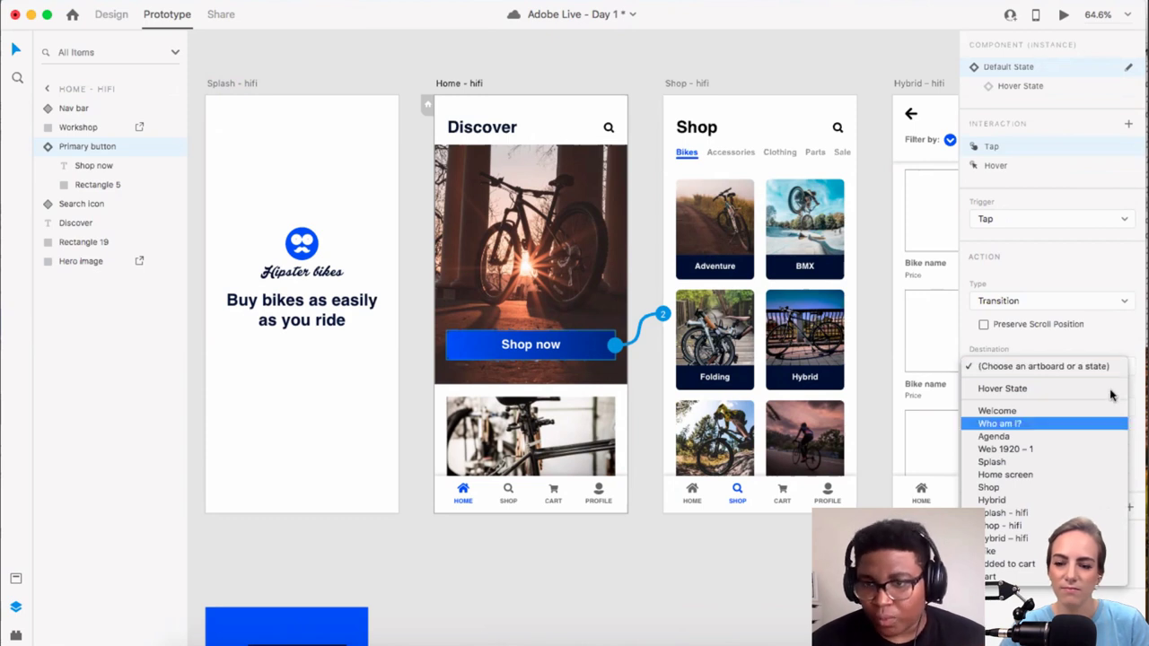
pyautogui.click(1034, 487)
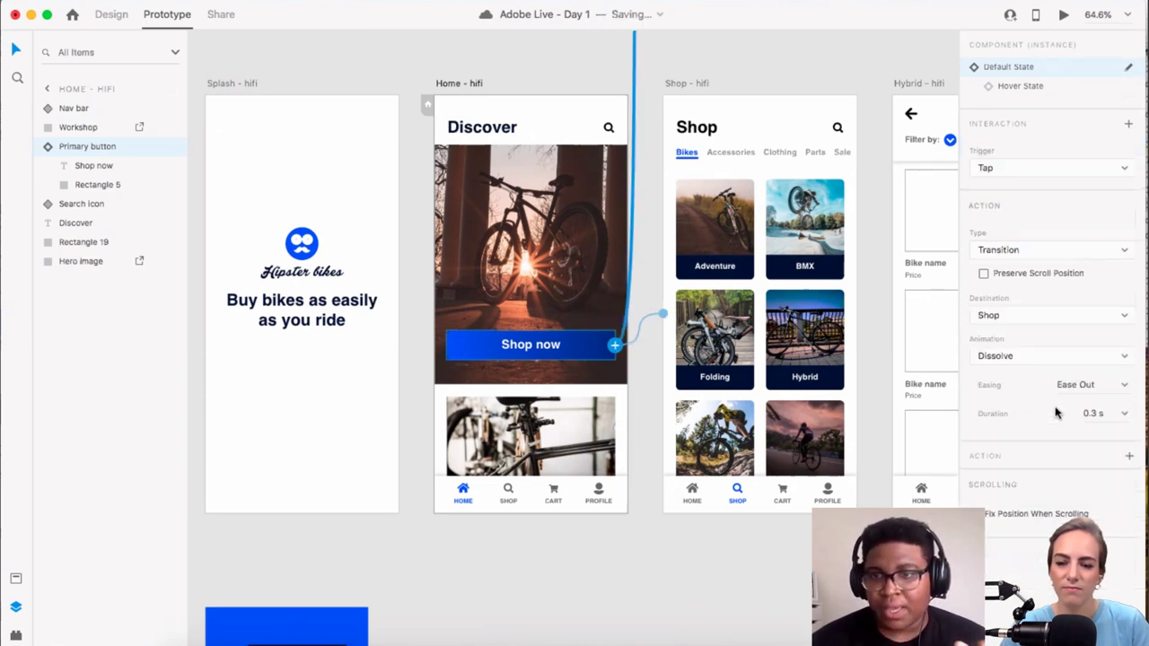
pyautogui.click(1061, 361)
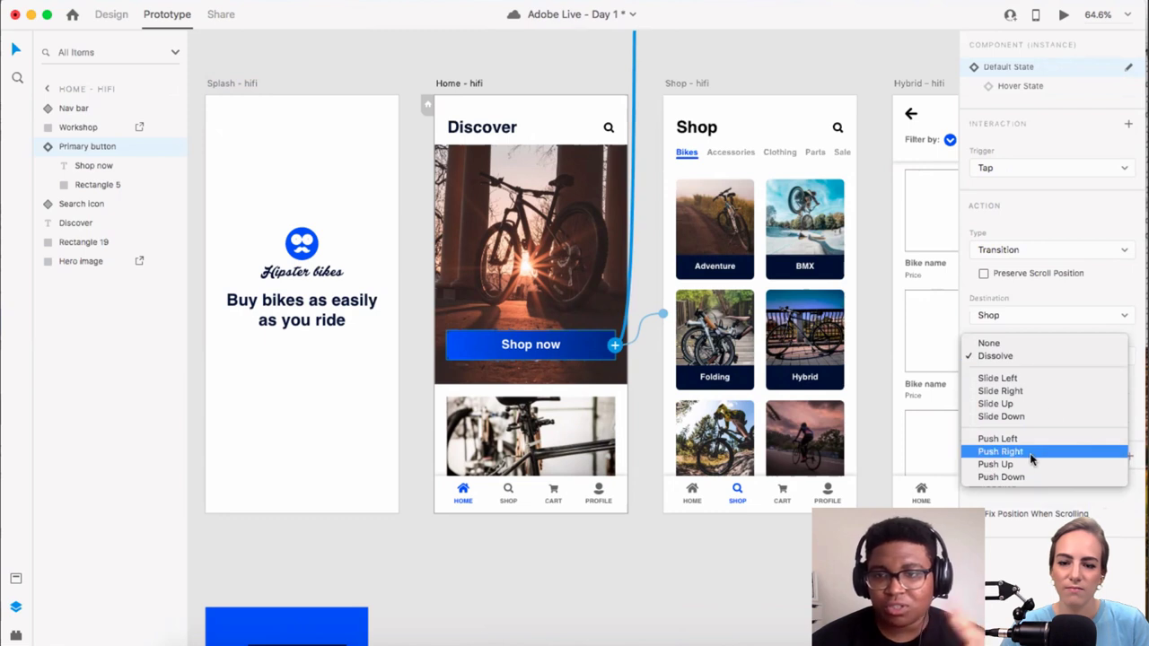
pyautogui.click(1033, 438)
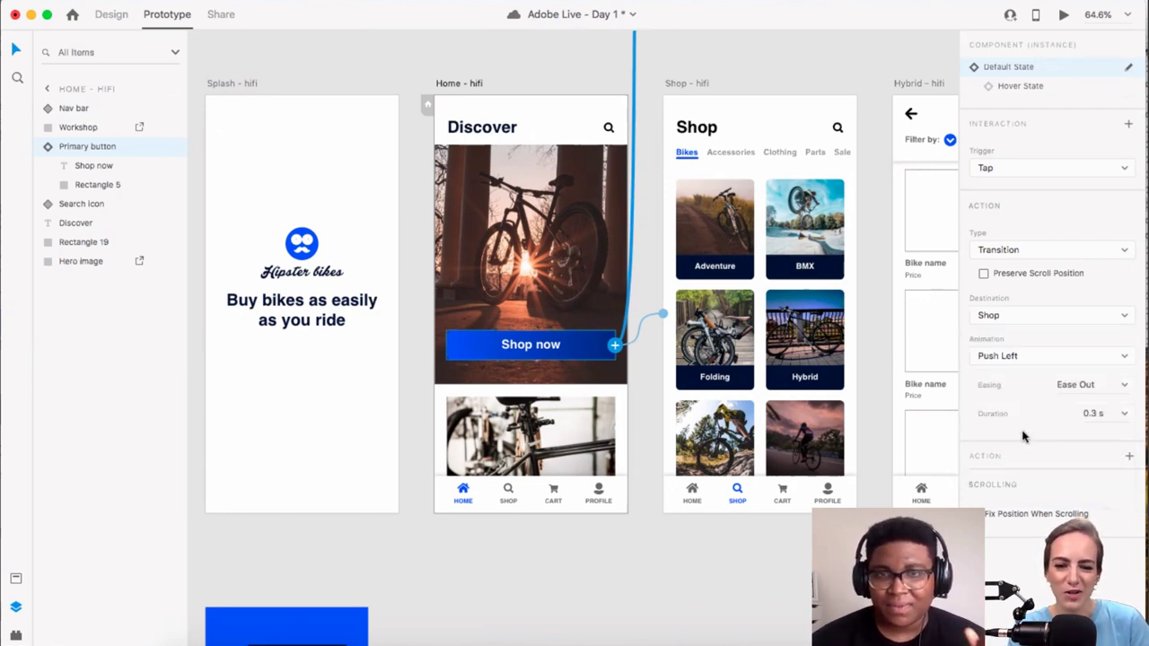
pyautogui.click(1063, 315)
pyautogui.click(1018, 354)
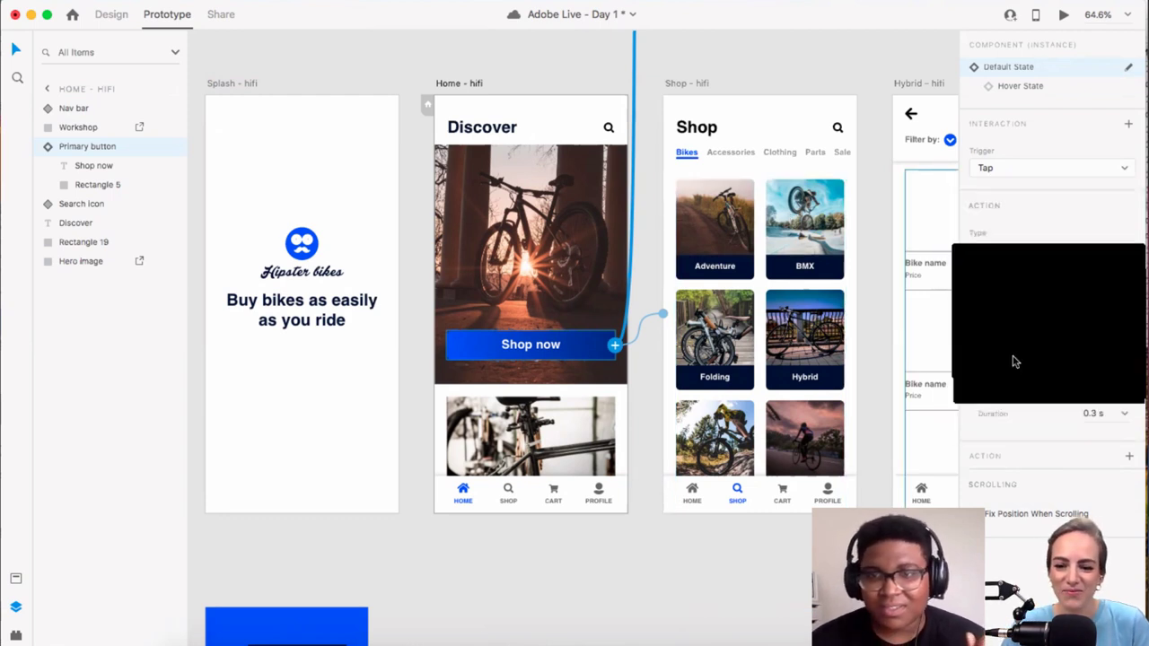
pyautogui.hscroll(3, 837, 285)
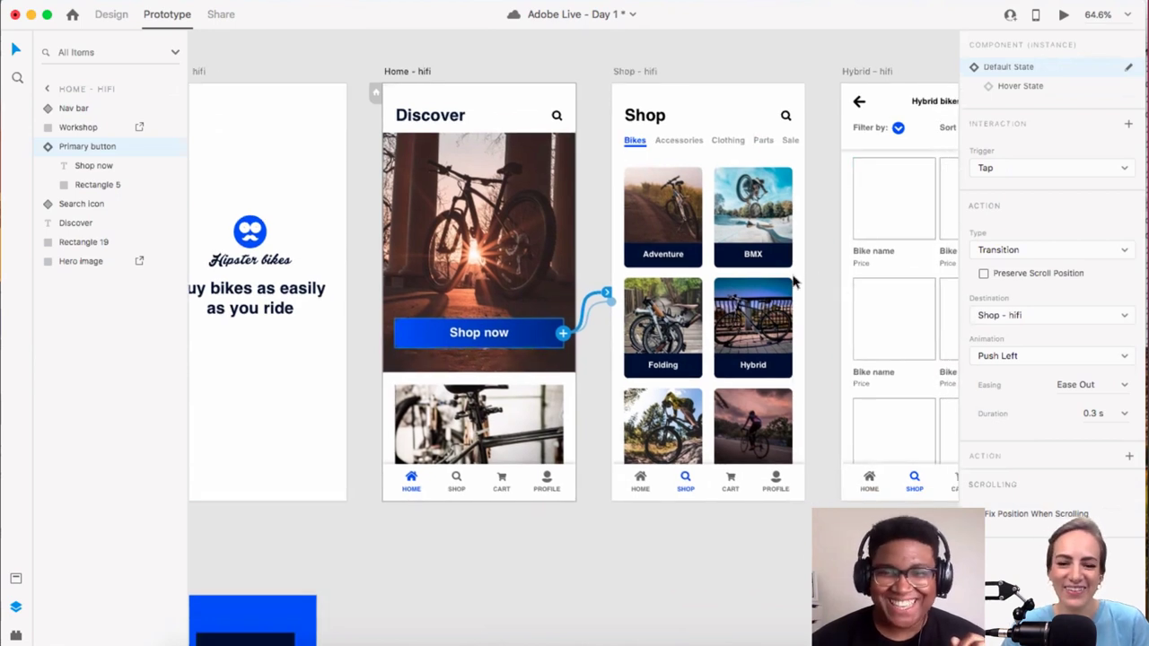
pyautogui.hscroll(1, 789, 241)
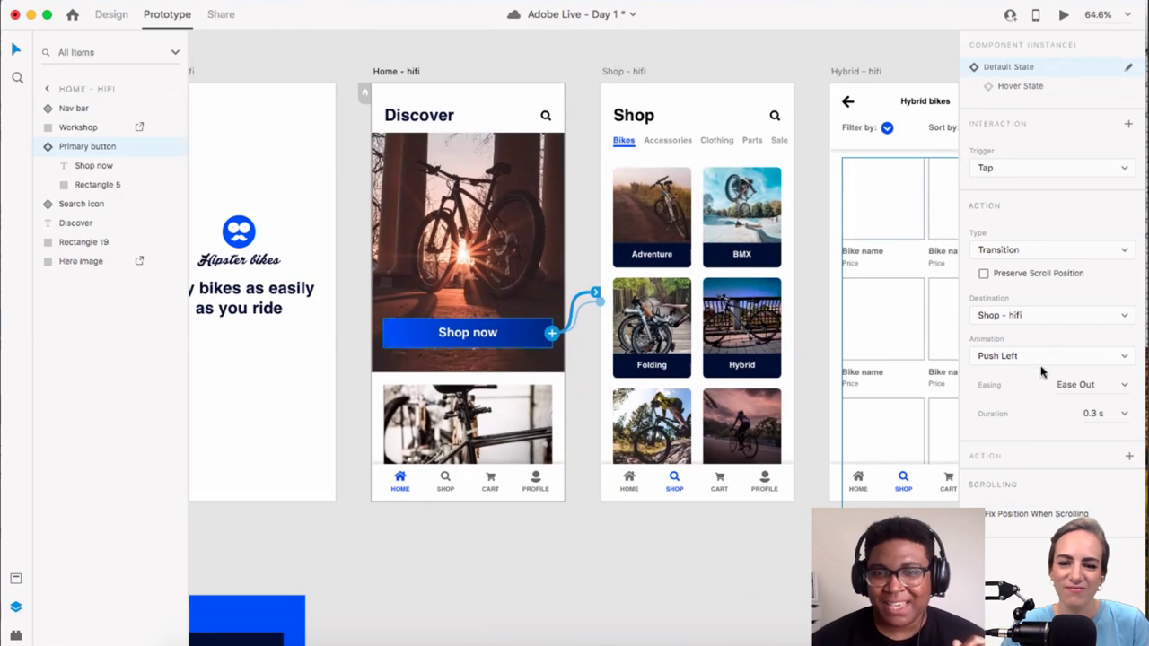
# Step: Make the Splash - hifi artboard the home screen where the prototype flow starts
pyautogui.scroll(-3, 806, 317)
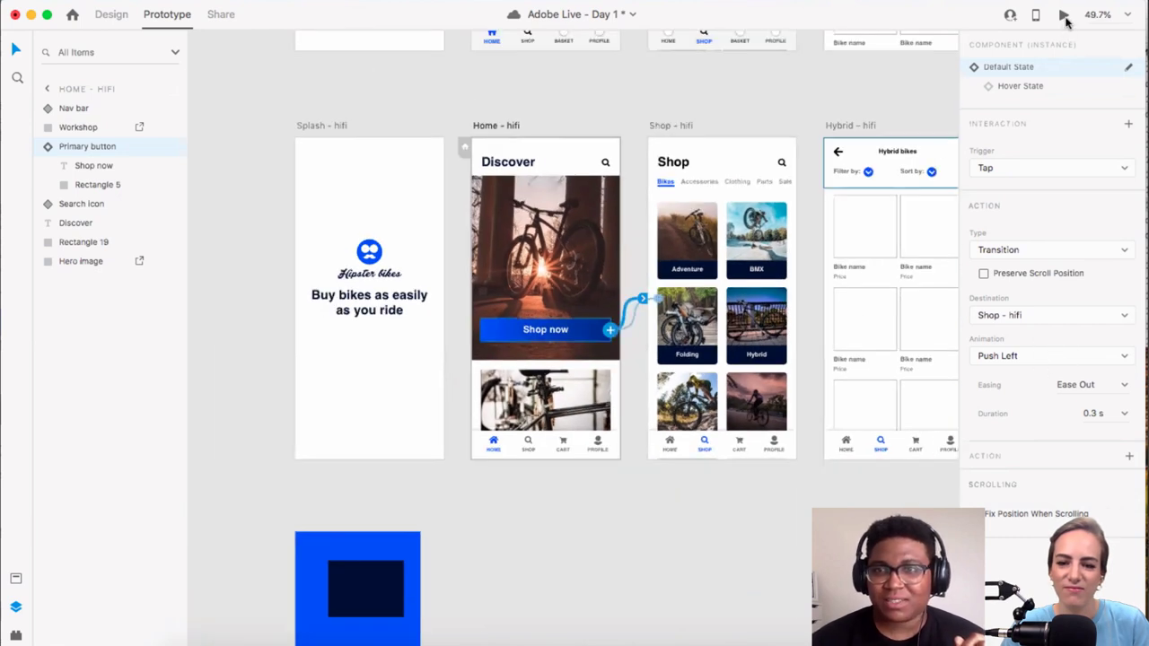
pyautogui.click(332, 129)
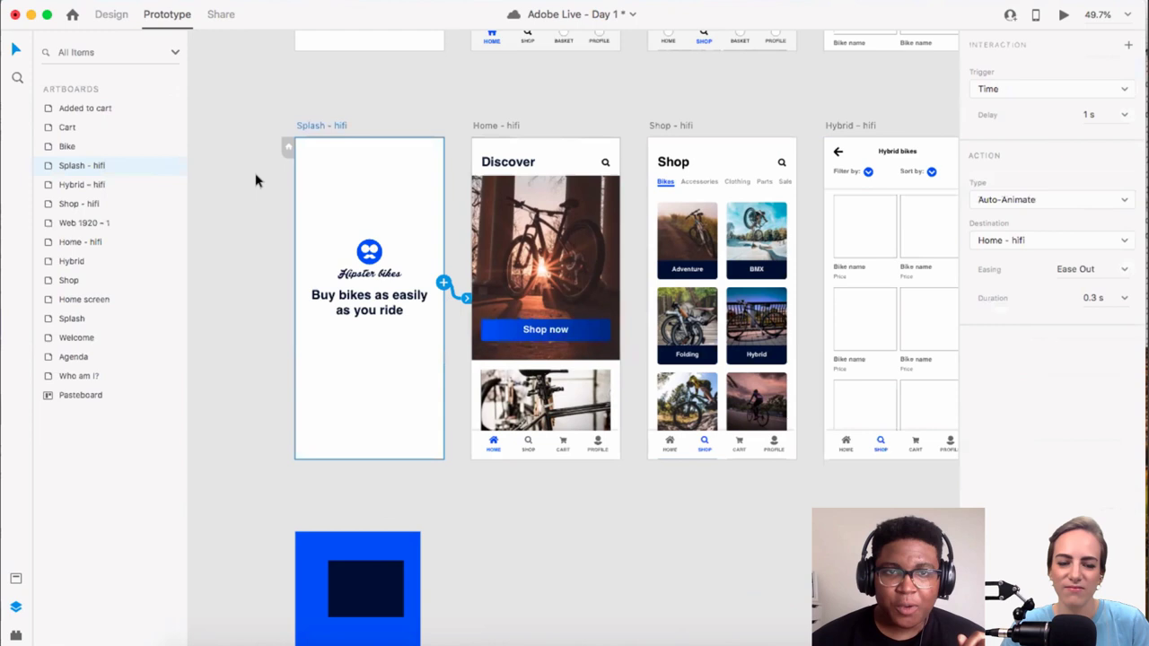
pyautogui.click(287, 146)
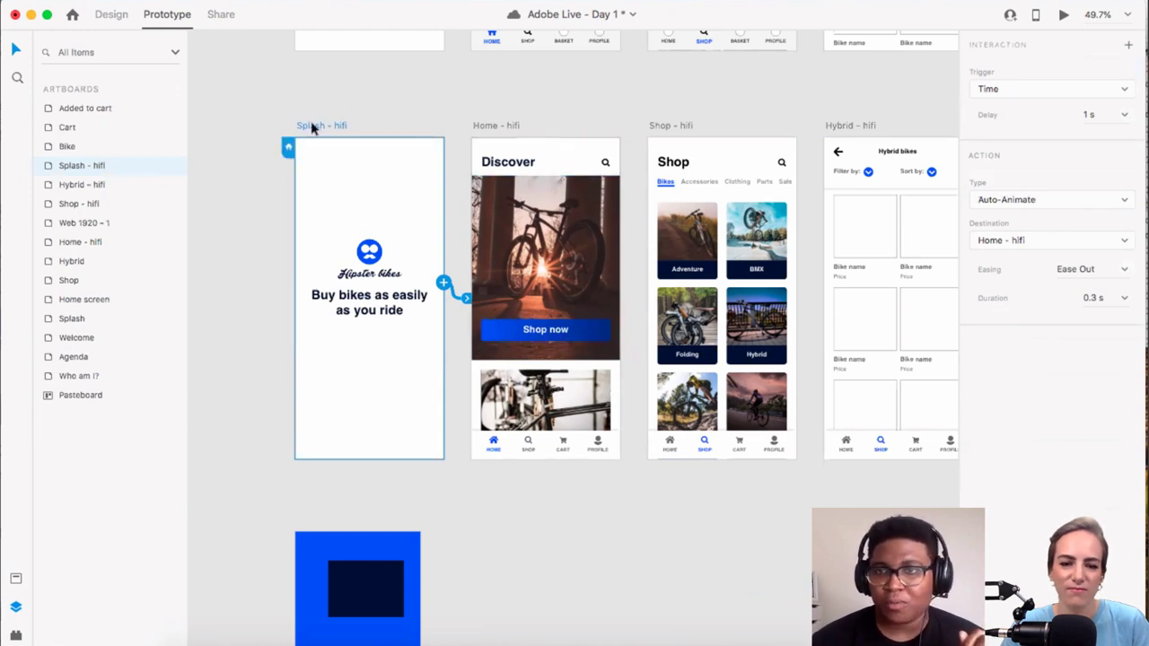
# Step: Preview the prototype from the splash screen, follow Shop now to the Shop screen, and close the preview
pyautogui.click(1063, 16)
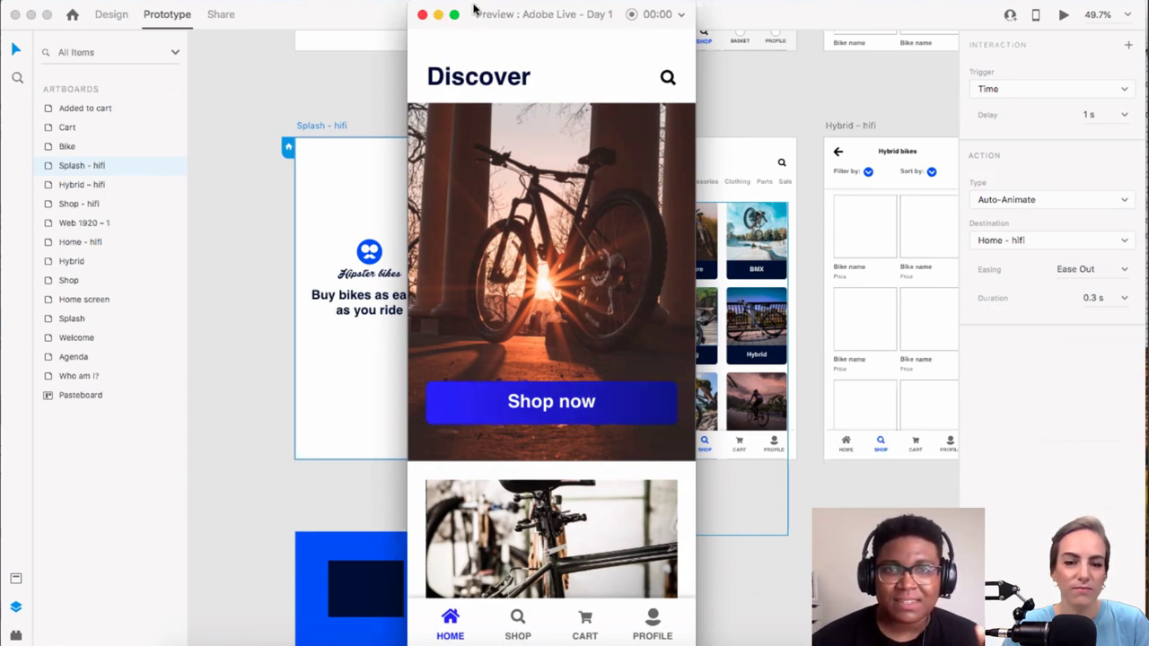
pyautogui.click(522, 402)
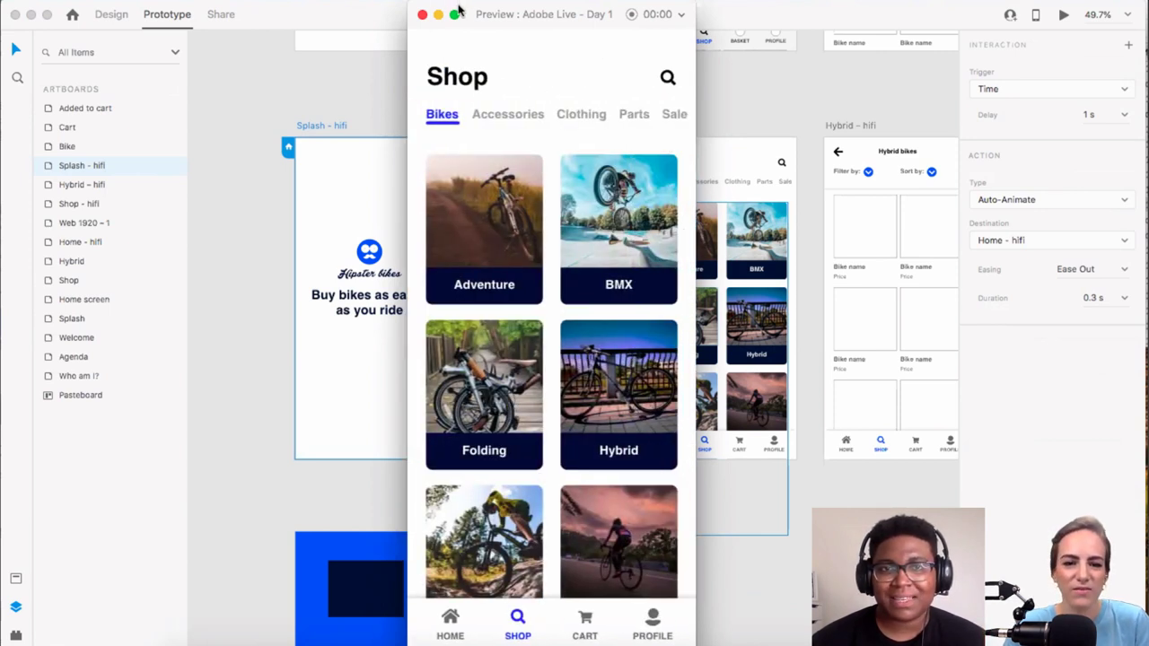
pyautogui.moveTo(458, 9); pyautogui.dragTo(499, 69)
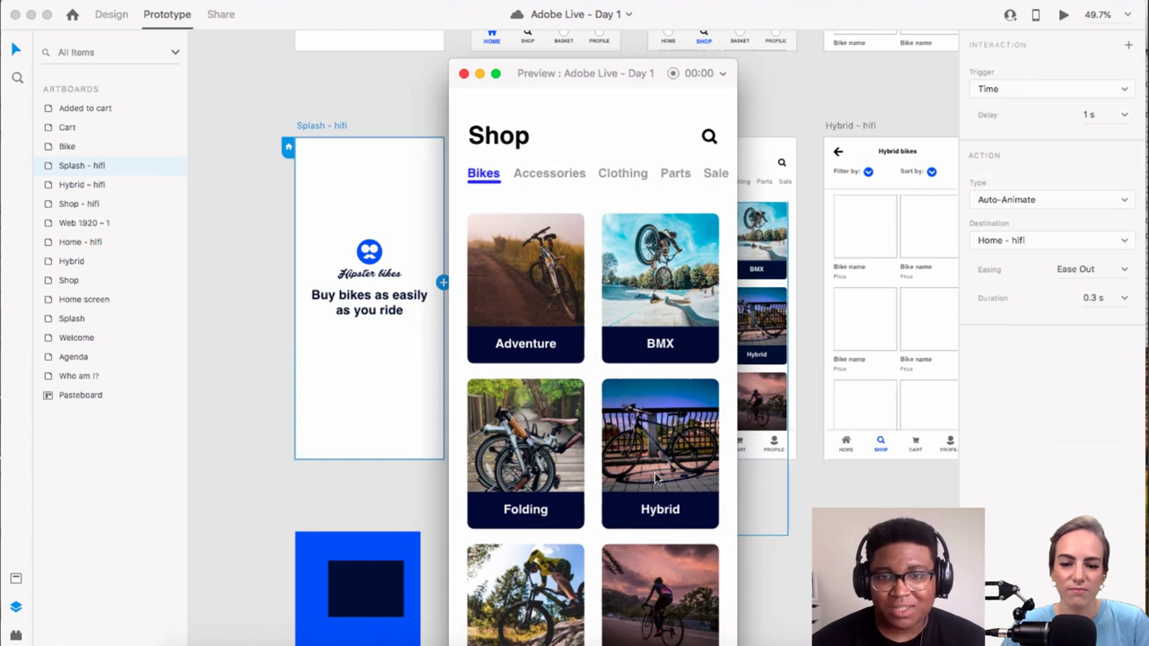
pyautogui.click(463, 73)
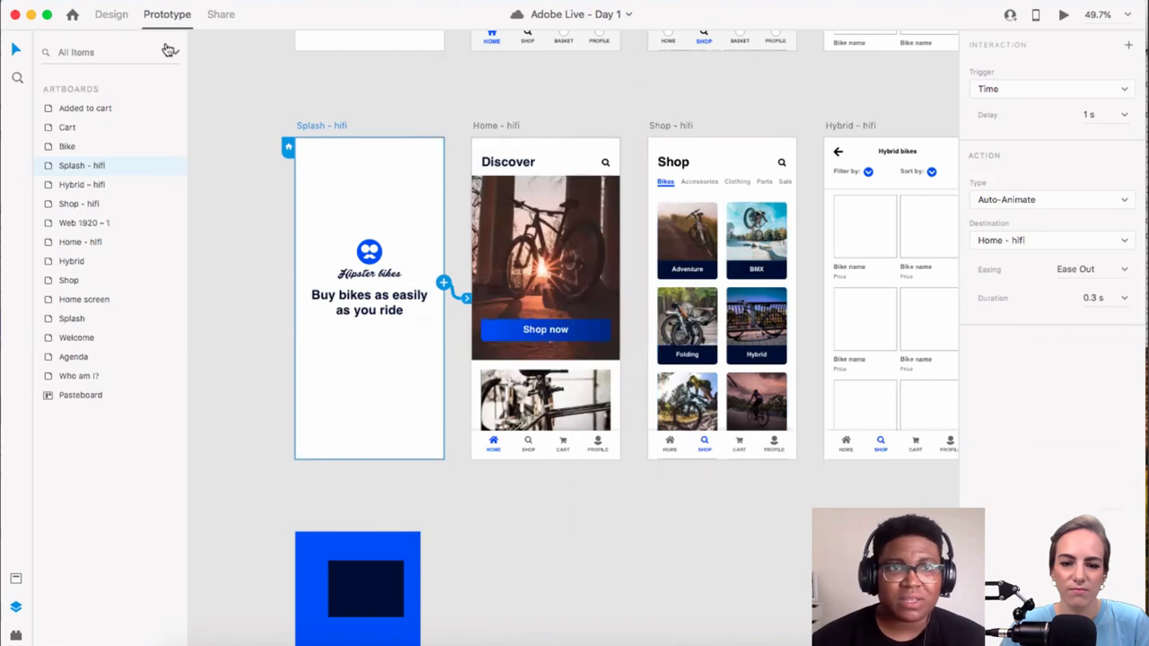
# Step: Turn the bike categories repeat grid on the Shop - hifi artboard into a vertical scroll group
pyautogui.click(118, 15)
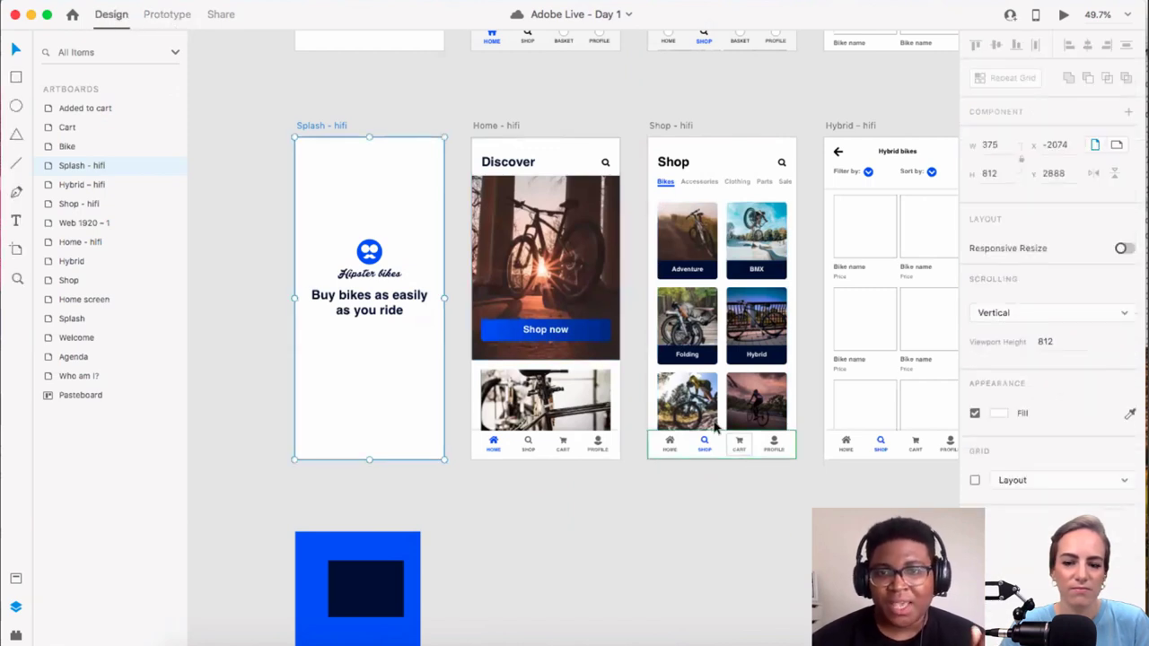
pyautogui.click(757, 280)
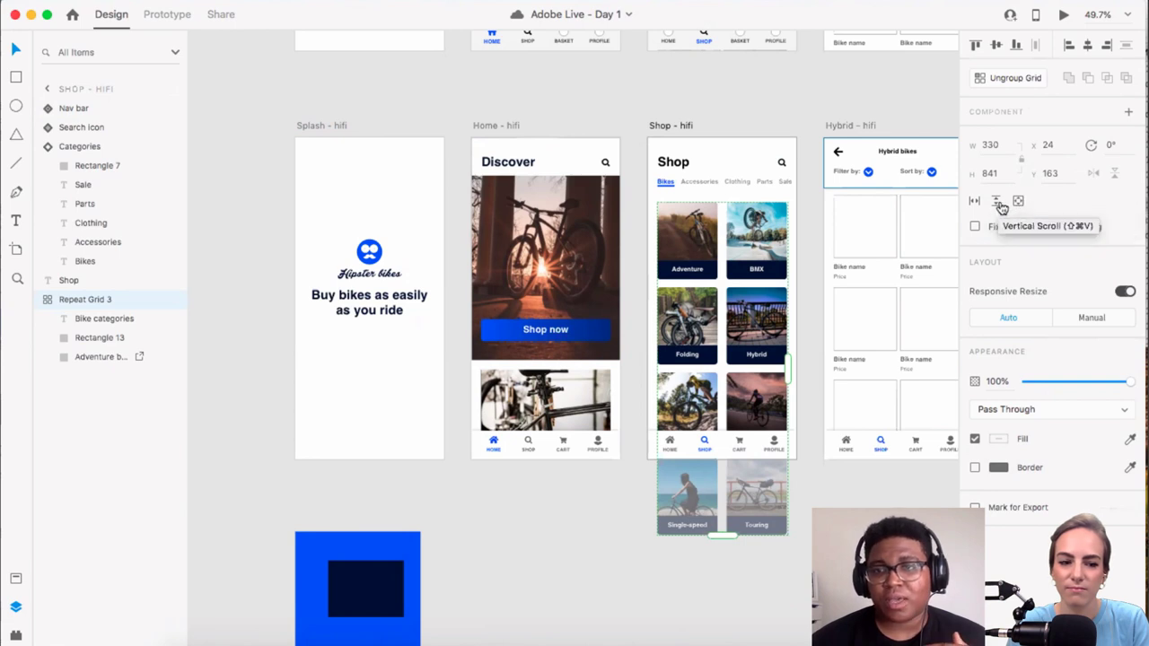
pyautogui.click(999, 203)
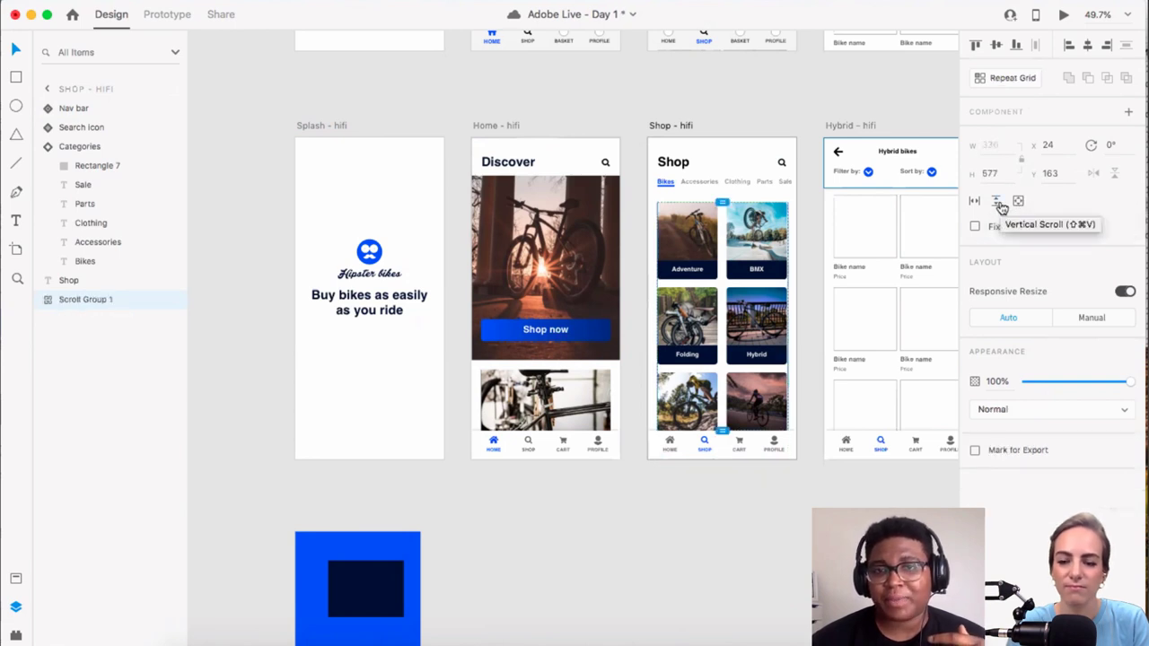
# Step: Shorten the bike categories scroll group to a height of 558 so it ends above the nav bar, and save the document
pyautogui.scroll(3, 700, 247)
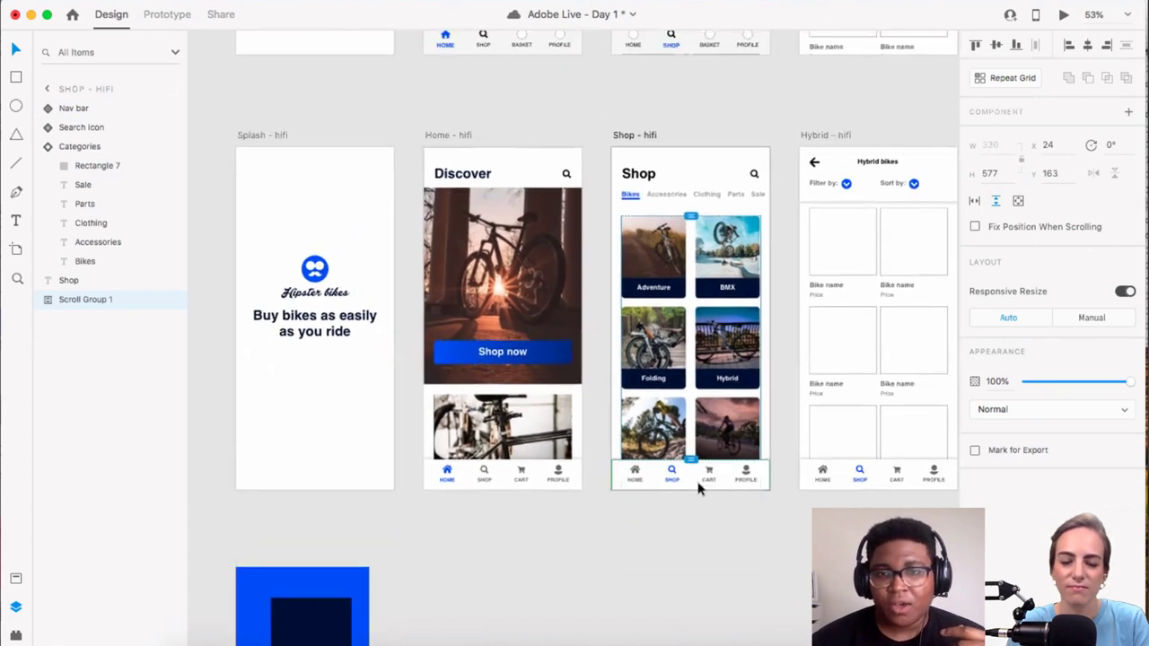
pyautogui.moveTo(691, 460); pyautogui.dragTo(692, 451)
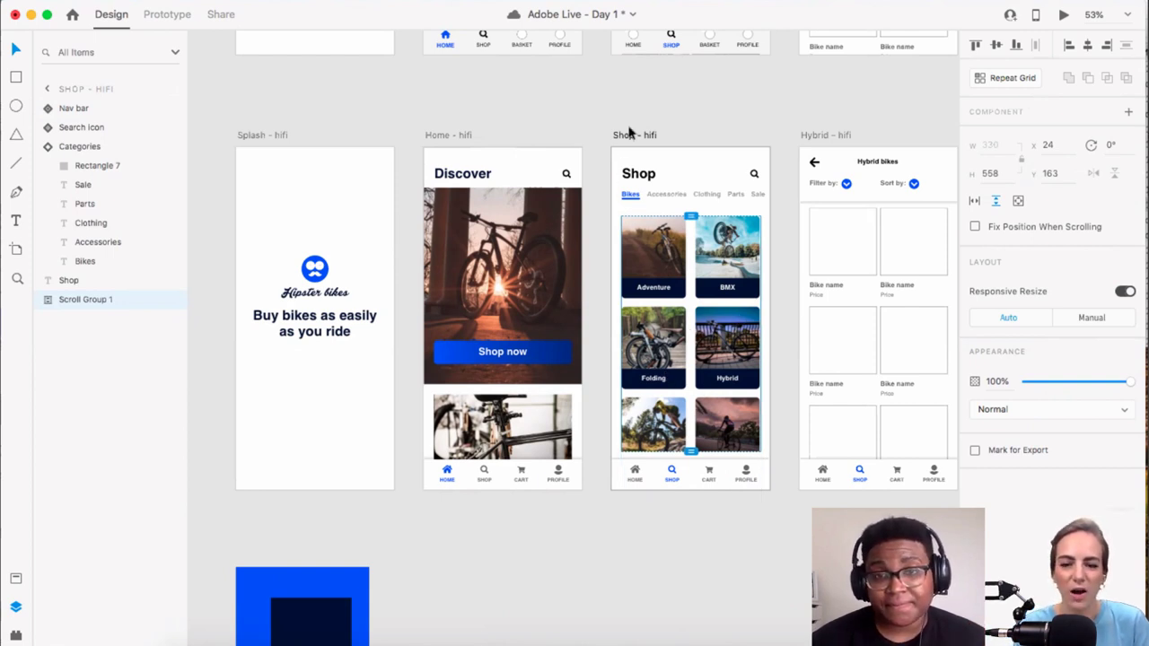
pyautogui.press('super+s')
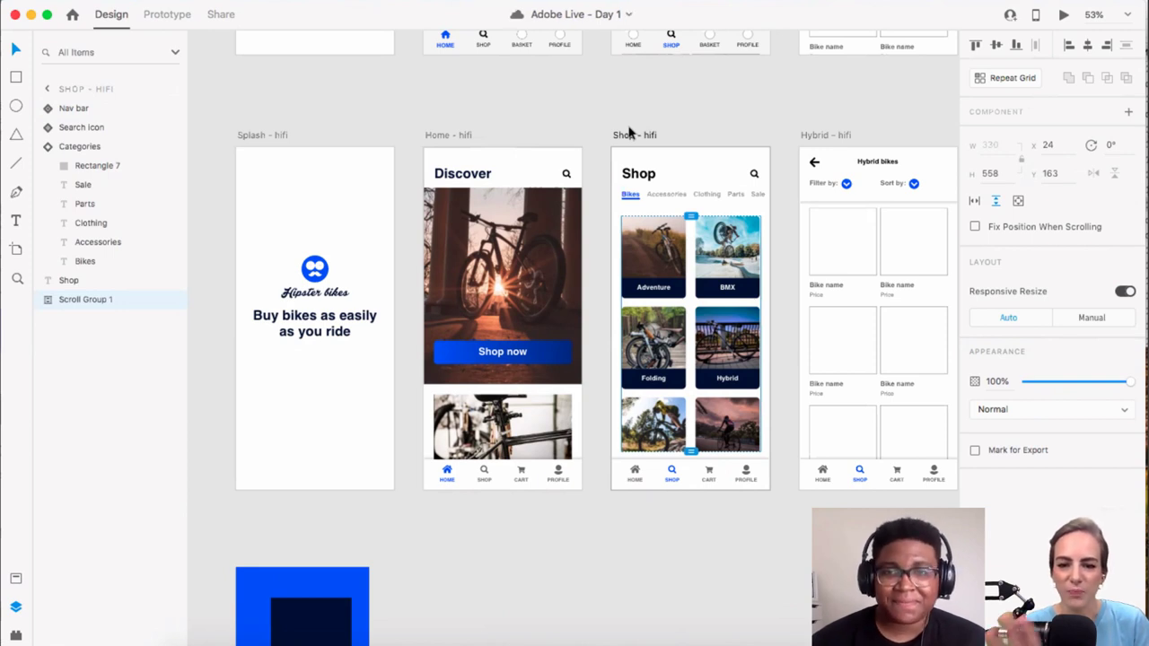
# Step: Compare the bike category tiles on the wireframe Shop artboard with those on the Shop - hifi artboard
pyautogui.scroll(5, 725, 283)
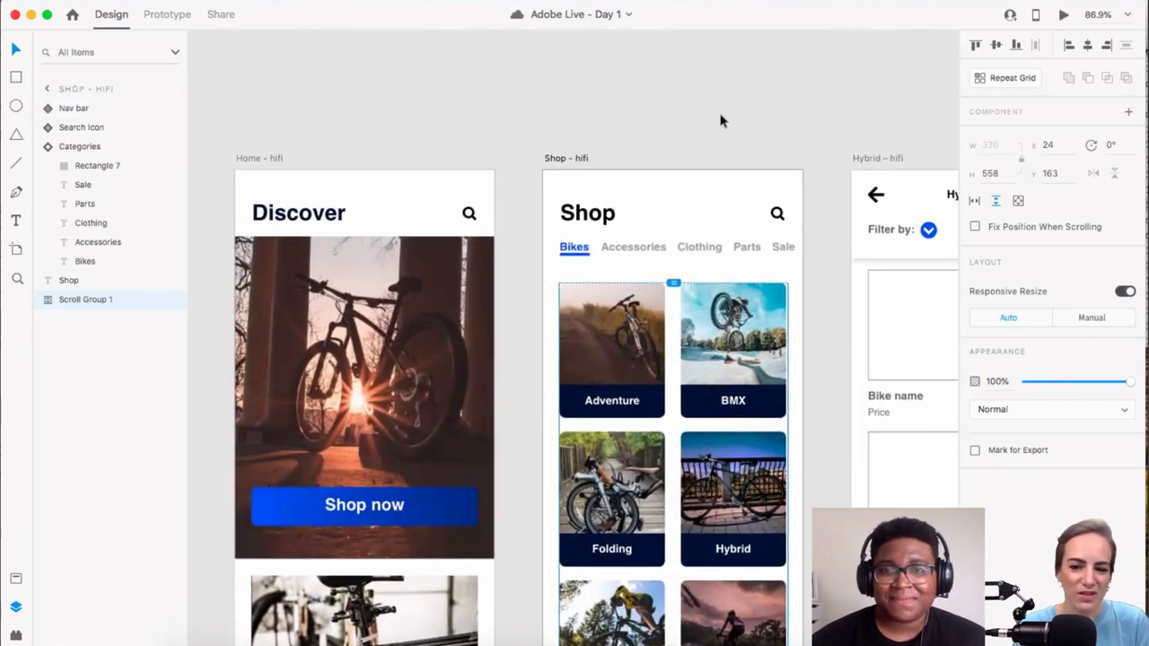
pyautogui.click(721, 120)
pyautogui.scroll(2, 718, 269)
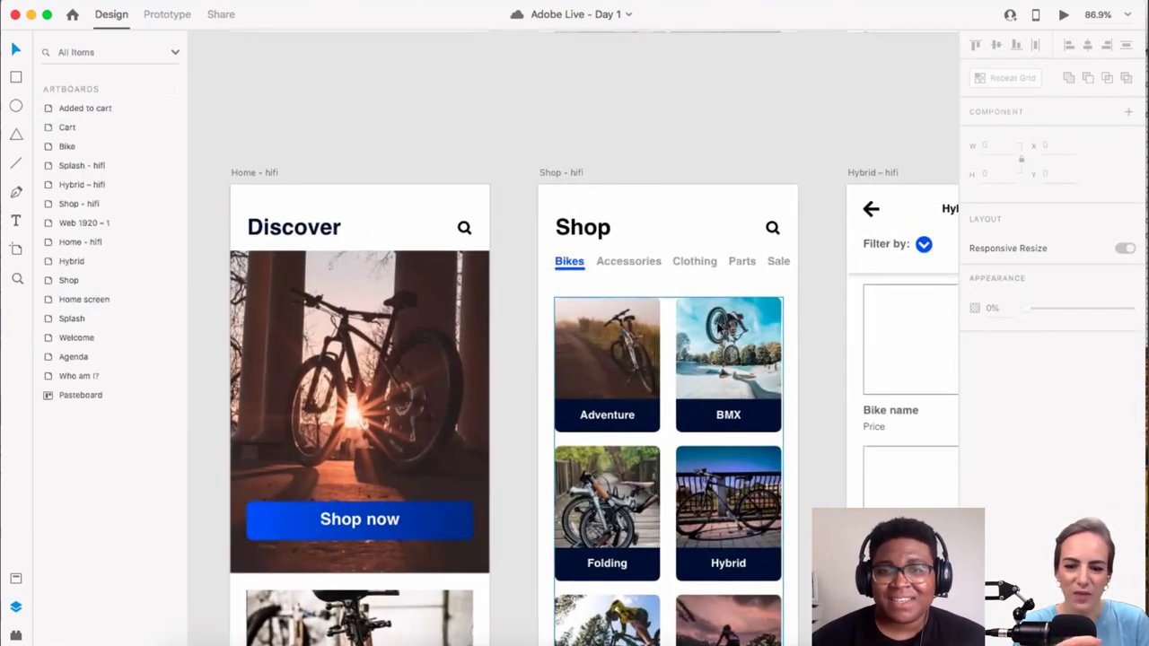
pyautogui.scroll(10, 718, 329)
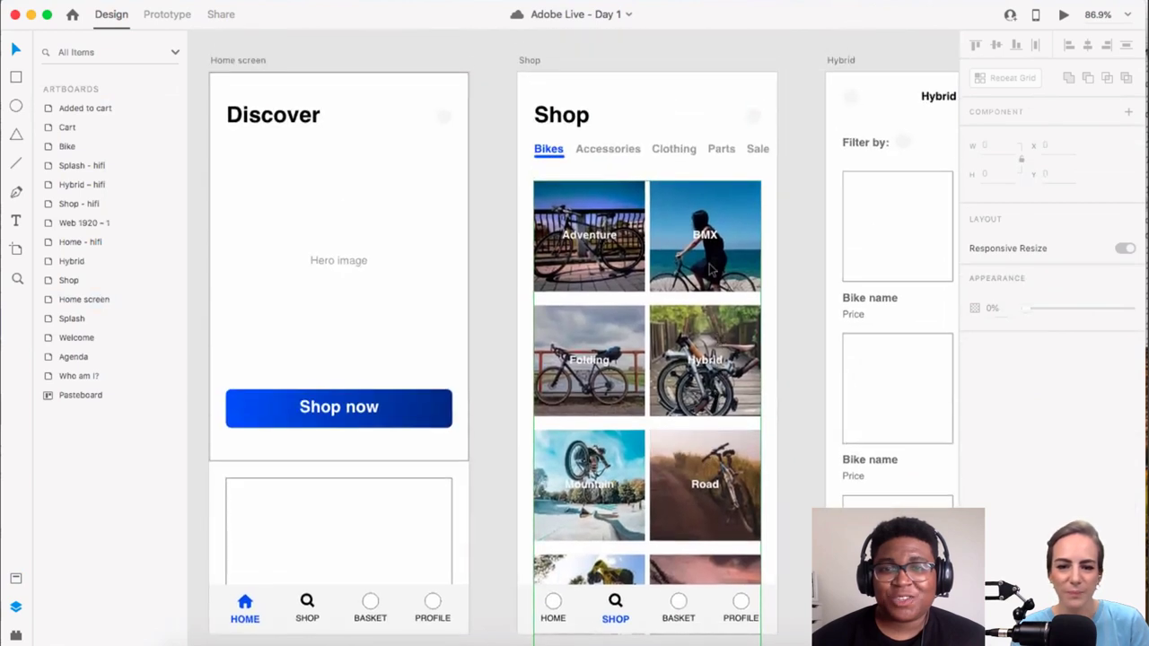
pyautogui.scroll(1, 710, 268)
pyautogui.scroll(3, 710, 268)
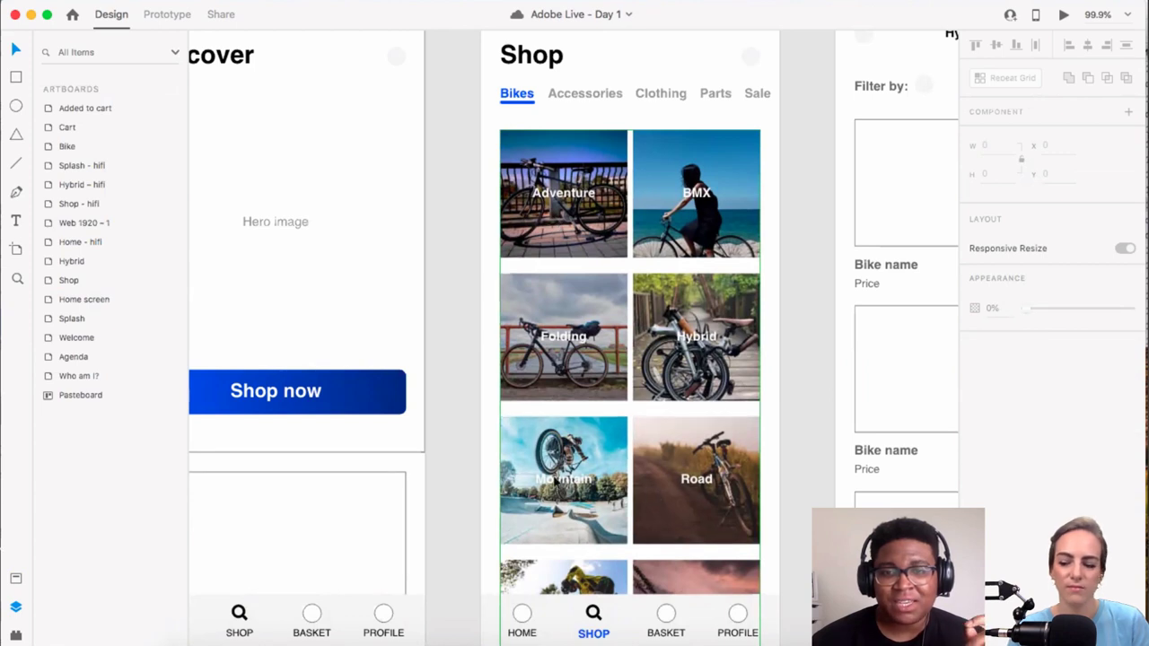
pyautogui.scroll(4, 558, 486)
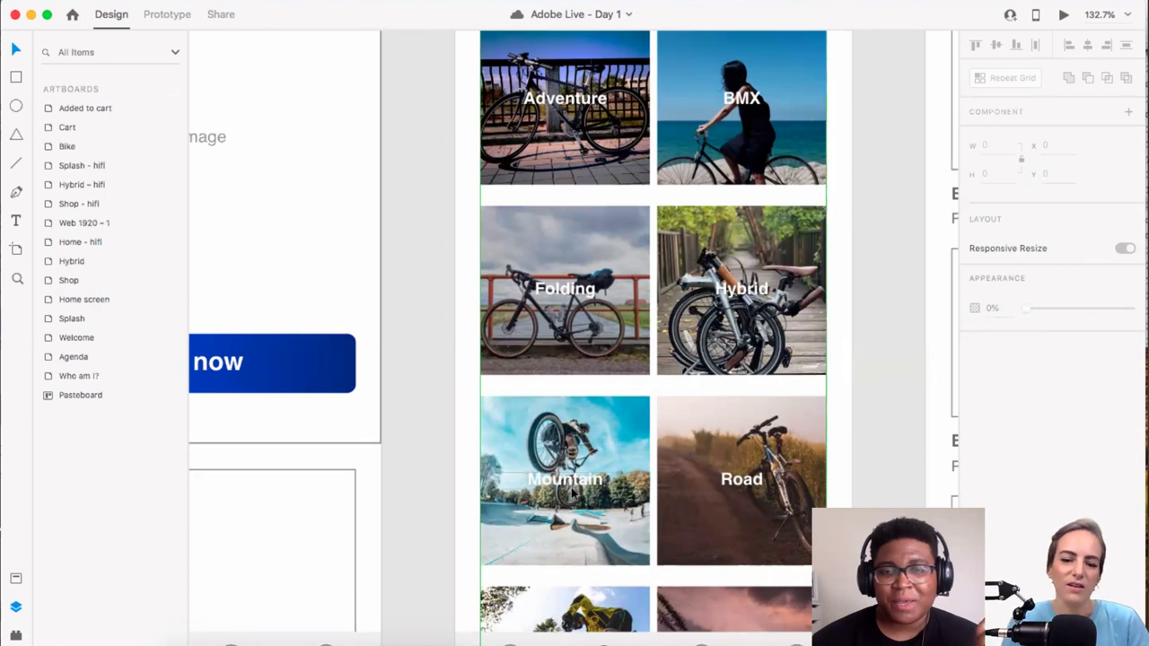
pyautogui.scroll(-5, 728, 461)
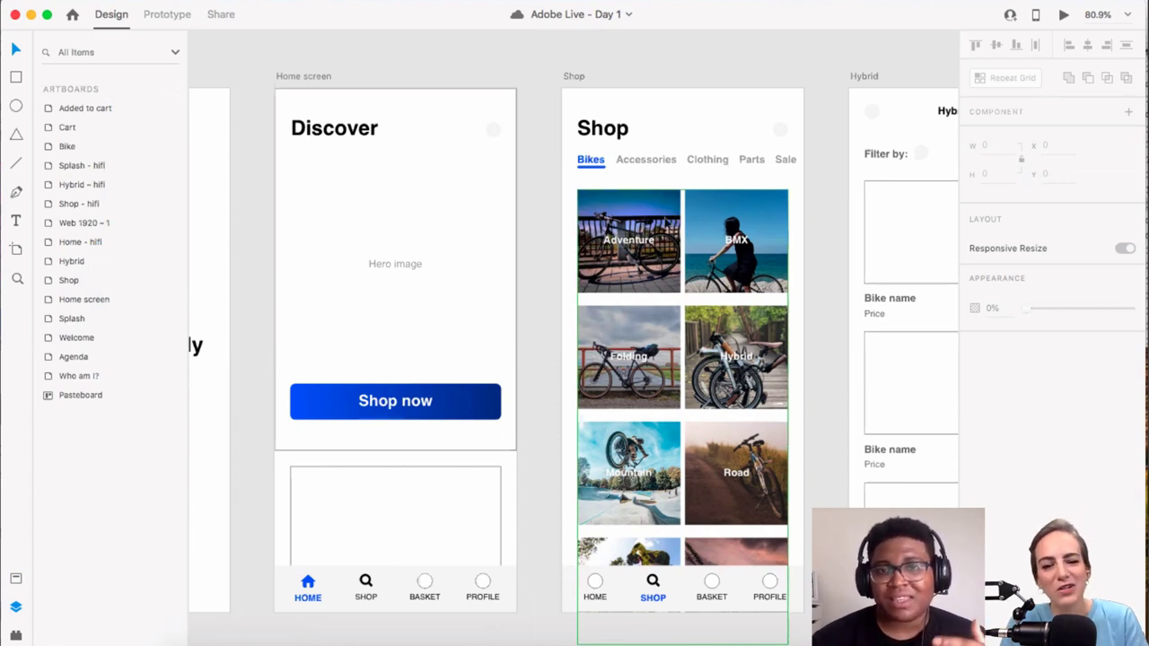
pyautogui.scroll(-2, 669, 230)
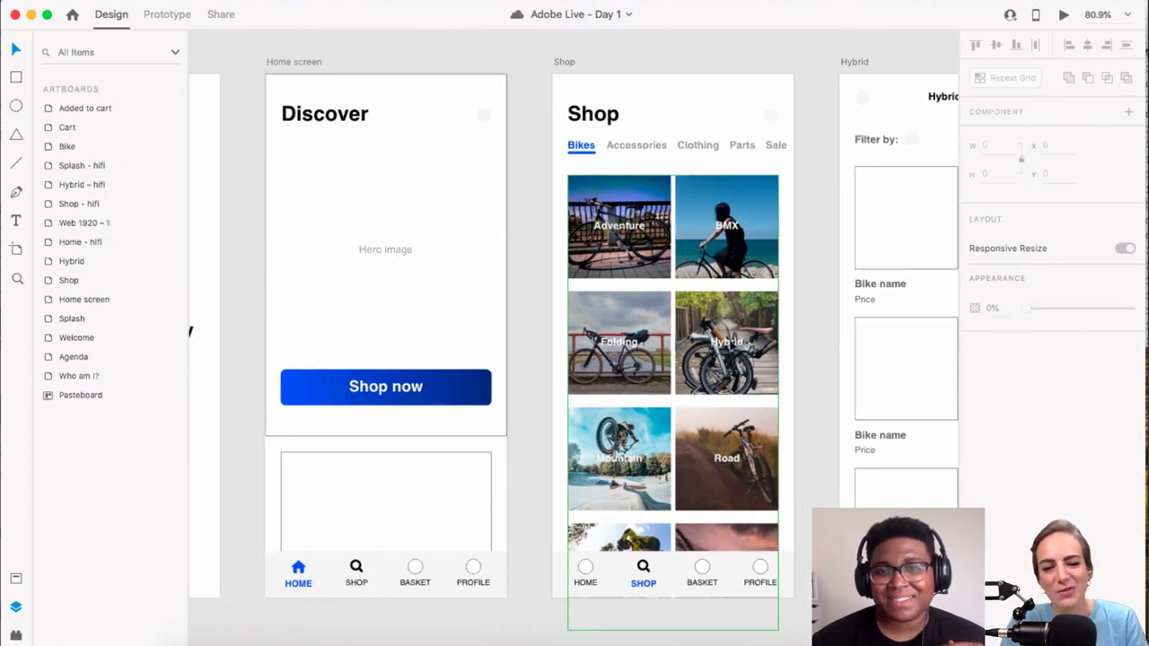
pyautogui.scroll(-2, 573, 334)
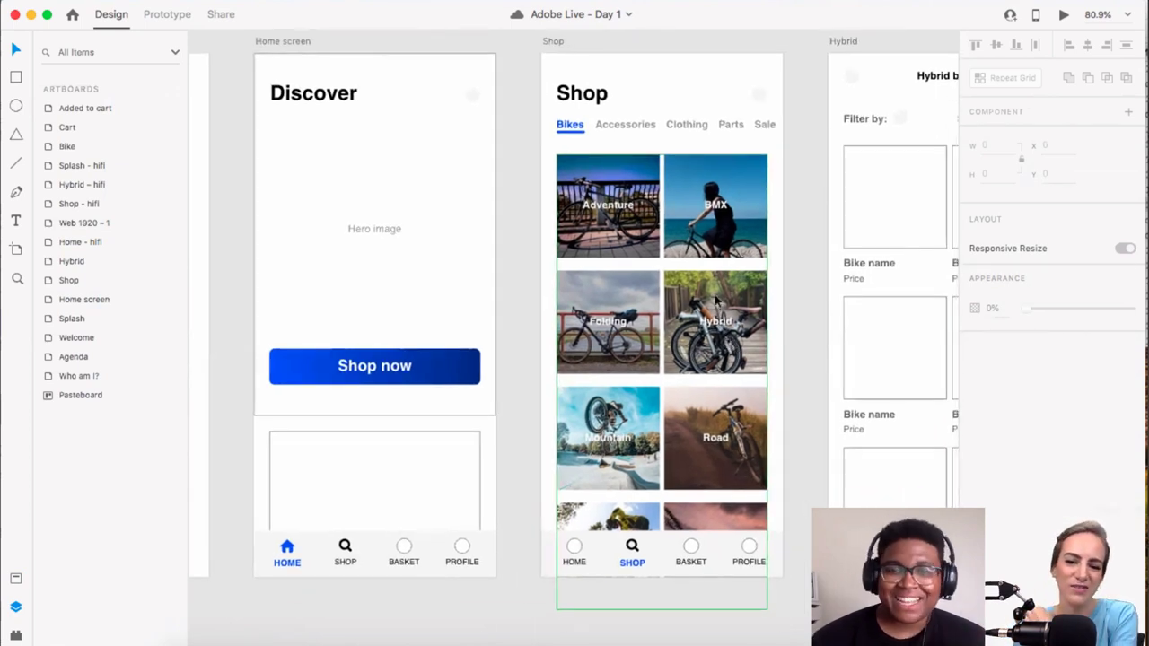
pyautogui.scroll(-10, 715, 301)
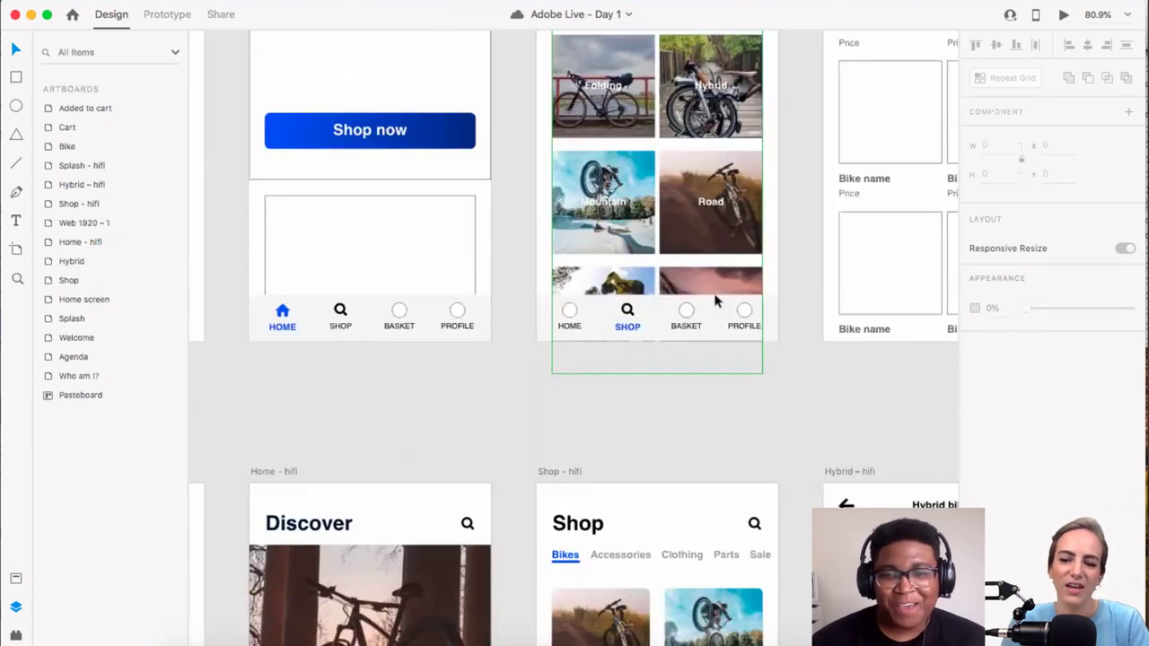
pyautogui.scroll(2, 658, 308)
pyautogui.scroll(-1, 614, 308)
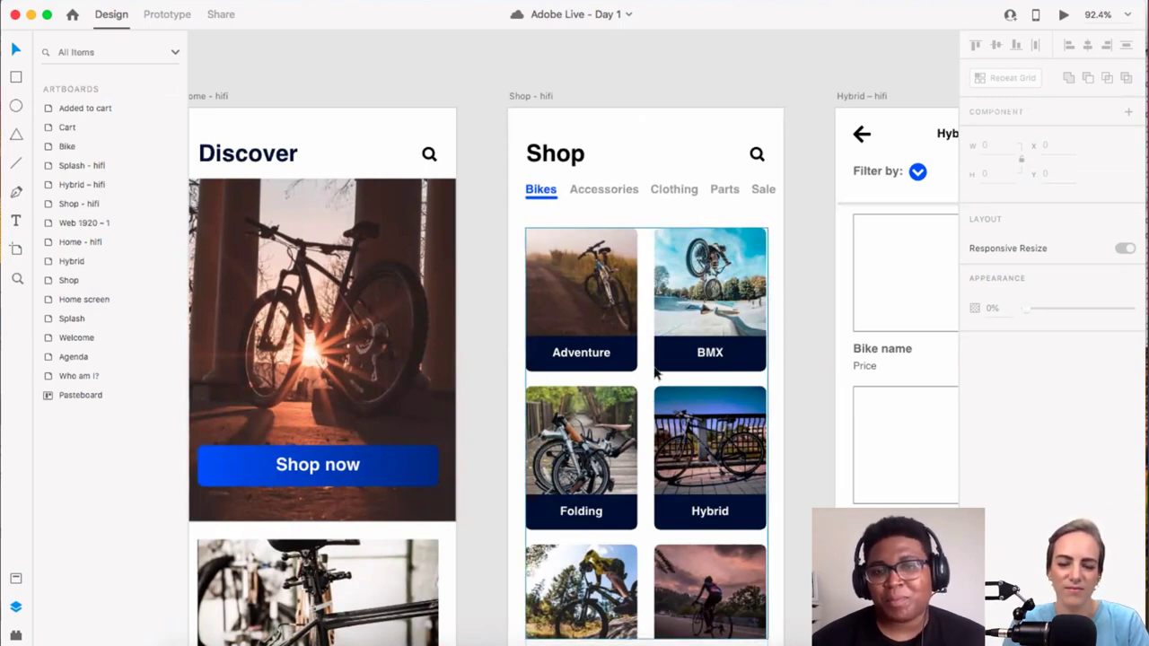
pyautogui.scroll(-5, 656, 375)
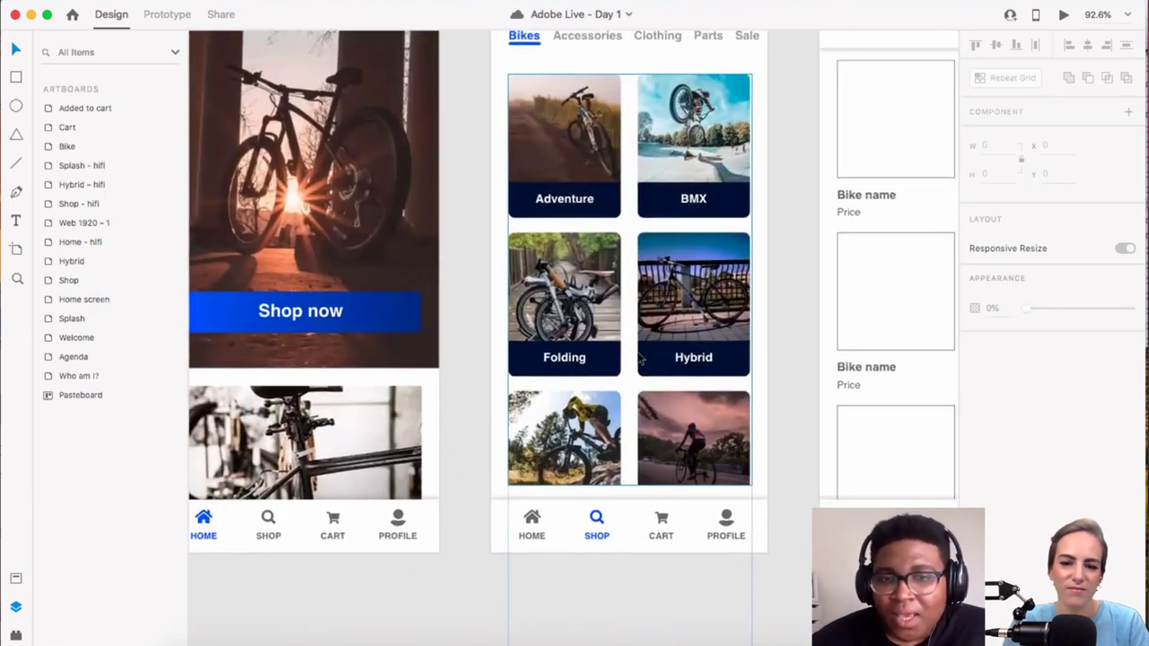
# Step: Preview the prototype, follow Shop now to the Shop screen, test the vertical scrolling of the bike category tiles, and close the preview
pyautogui.scroll(3, 648, 333)
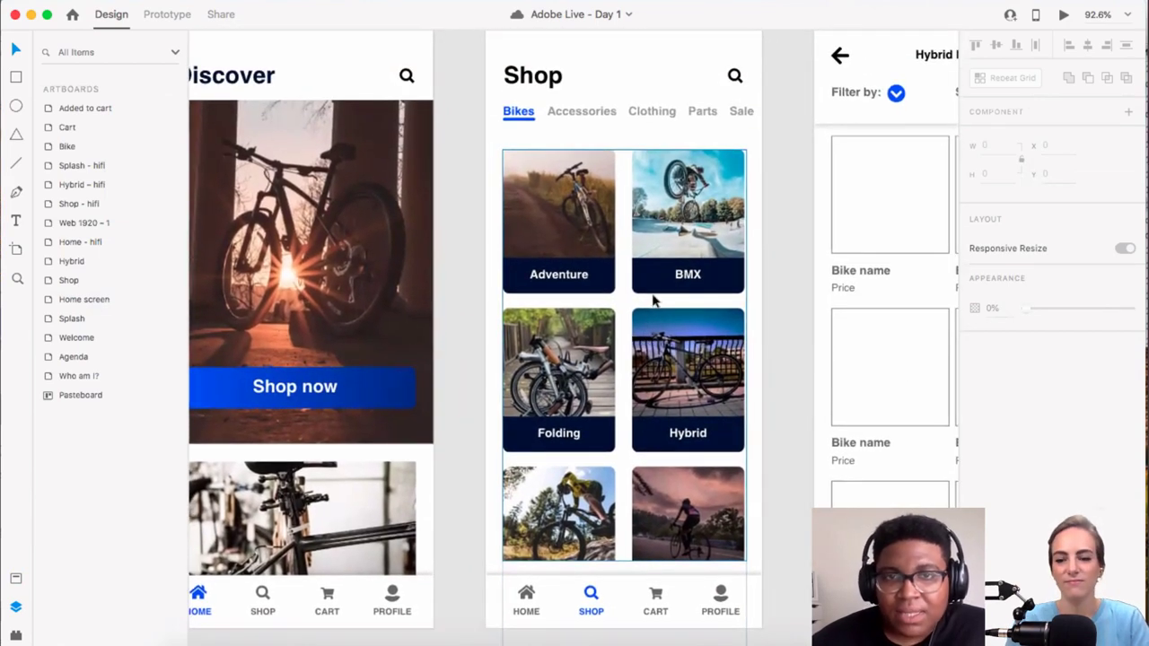
pyautogui.scroll(2, 593, 264)
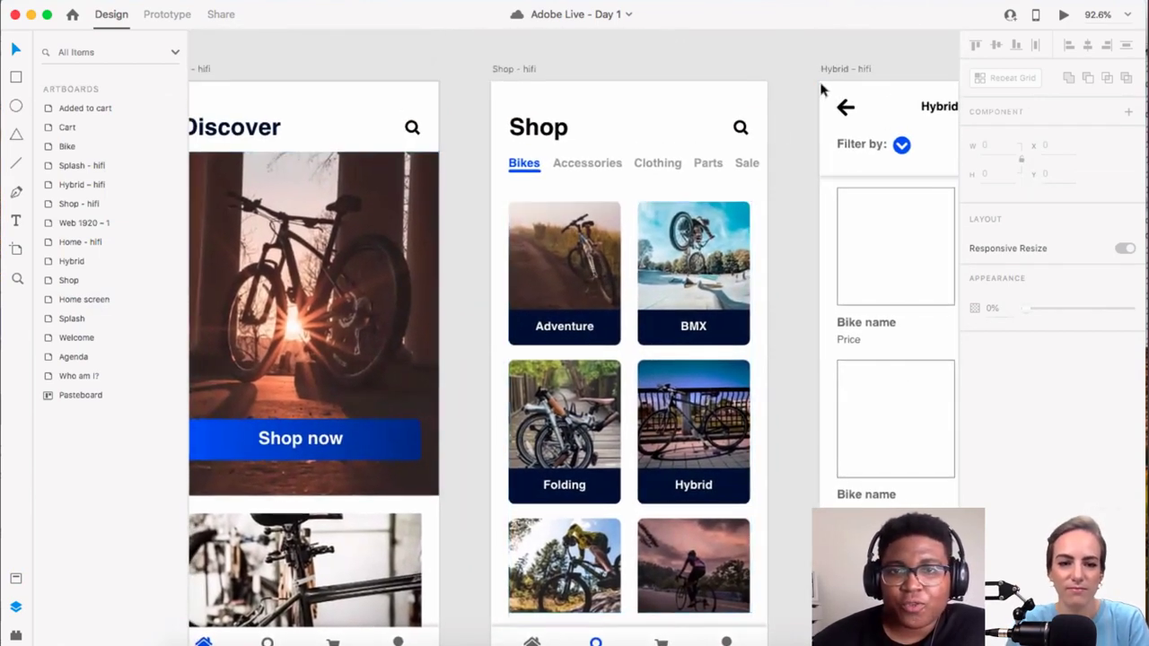
pyautogui.click(1065, 16)
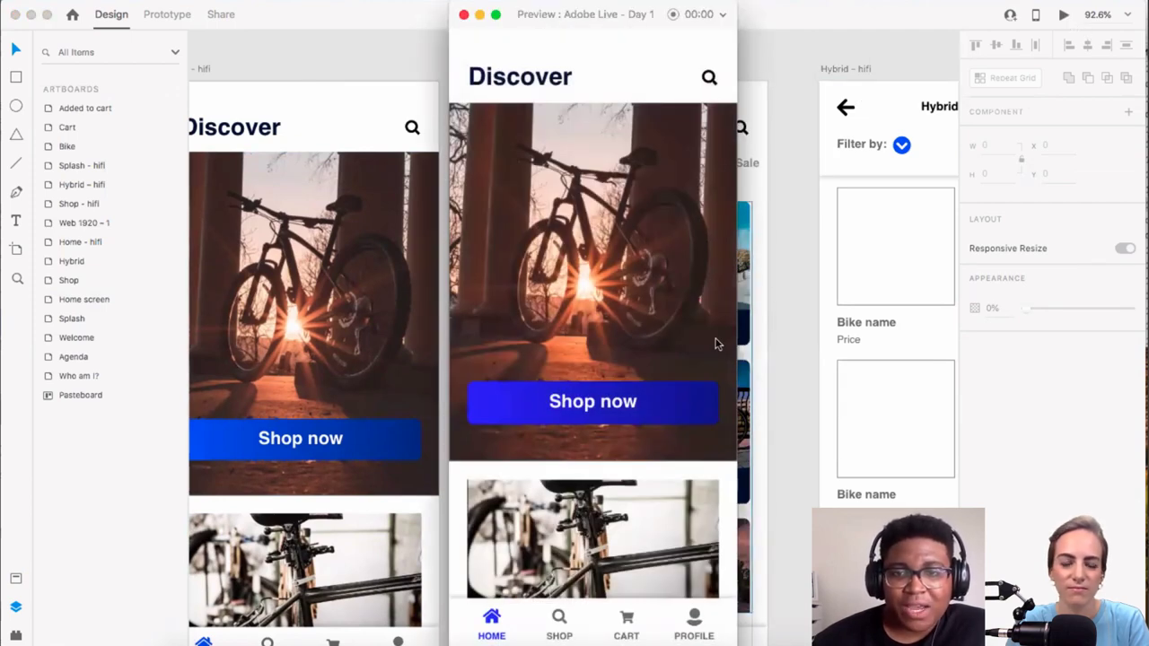
pyautogui.click(648, 412)
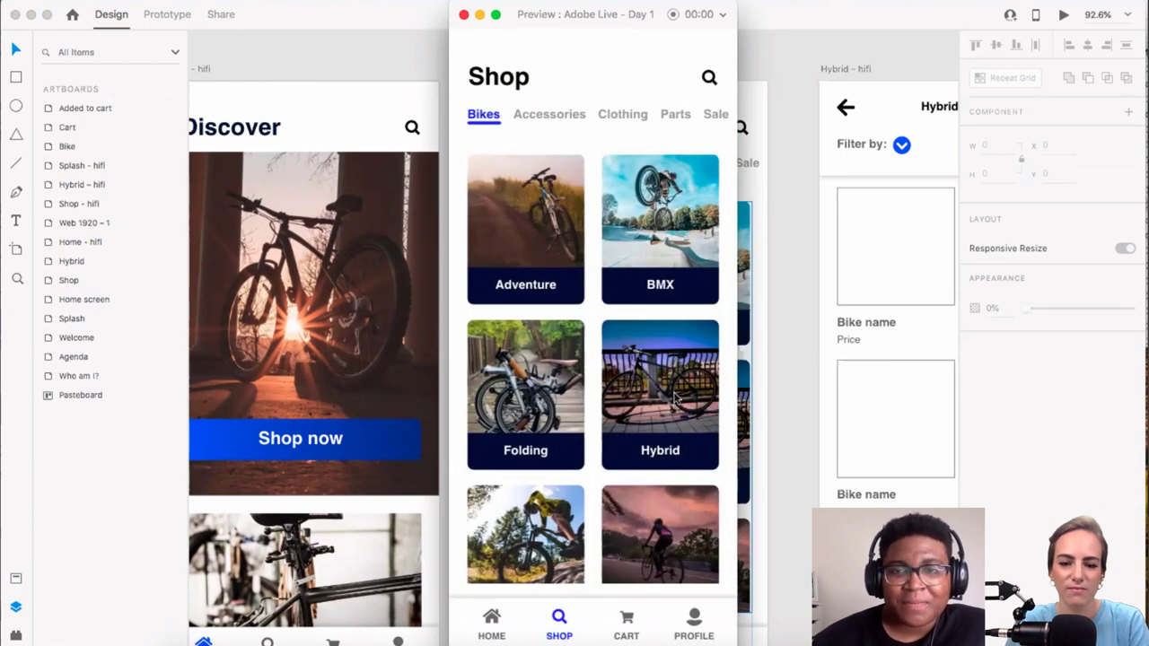
pyautogui.scroll(-5, 673, 388)
pyautogui.scroll(5, 674, 388)
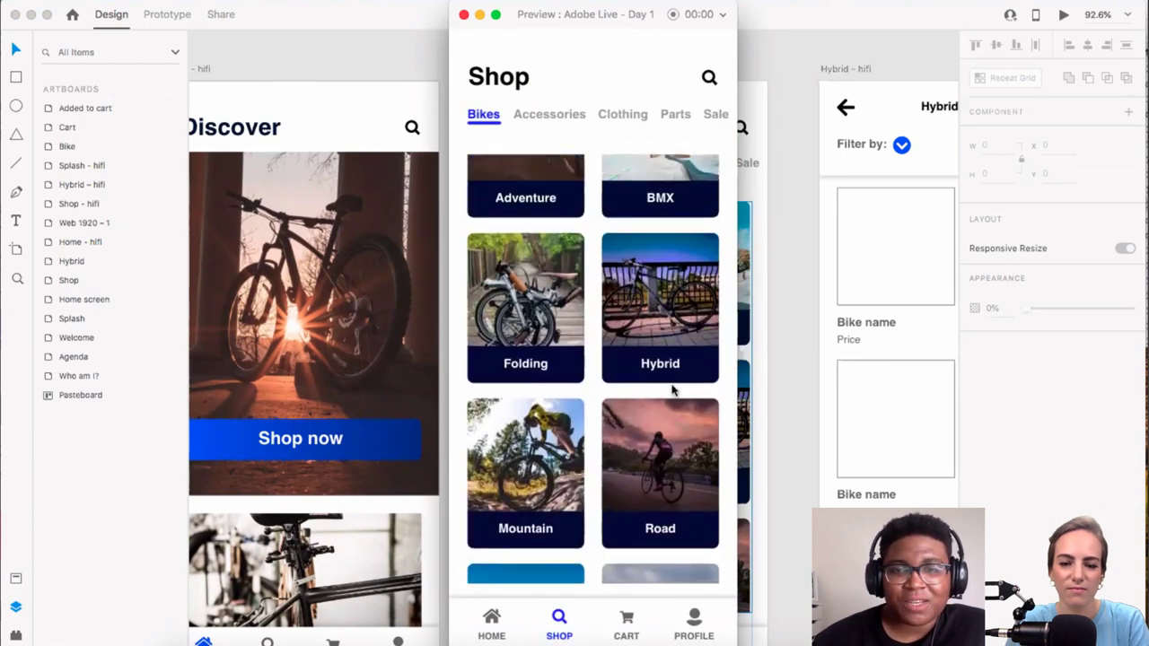
pyautogui.scroll(-5, 673, 388)
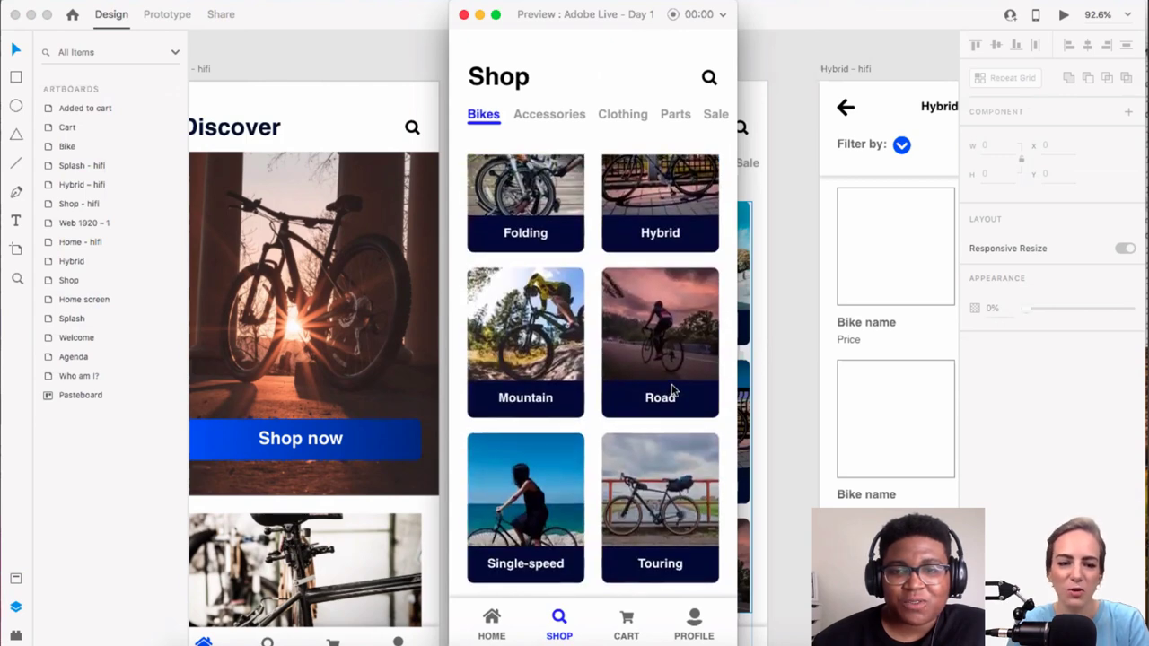
pyautogui.scroll(3, 673, 390)
pyautogui.scroll(2, 674, 390)
pyautogui.scroll(-4, 673, 390)
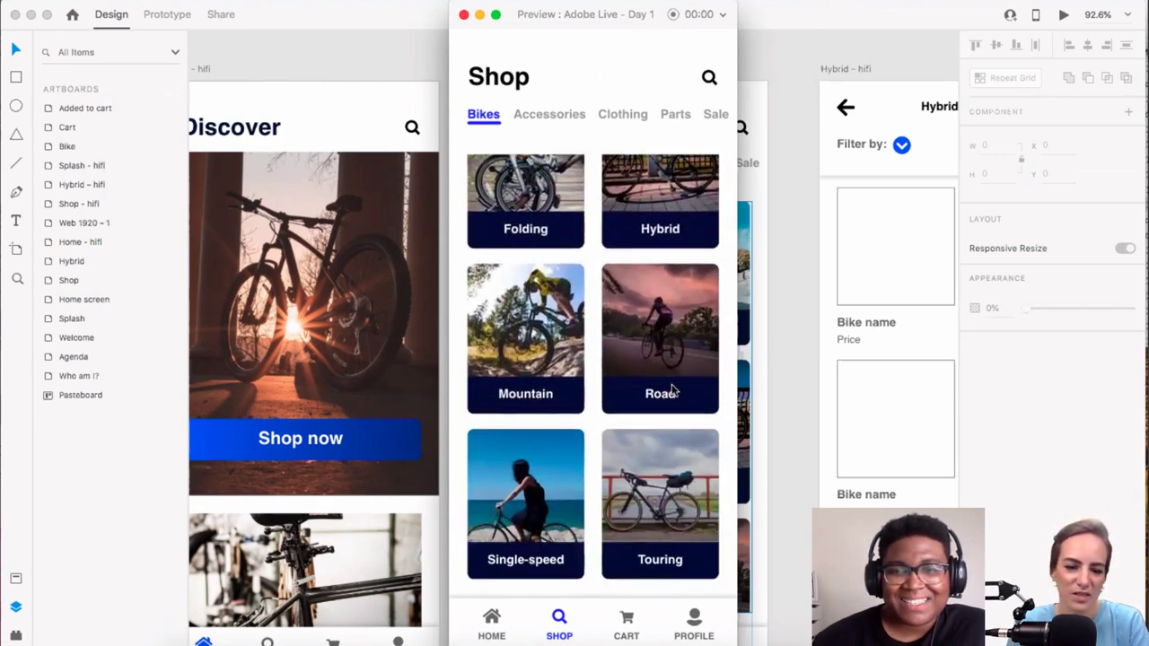
pyautogui.scroll(3, 673, 391)
pyautogui.scroll(2, 673, 391)
pyautogui.scroll(-4, 673, 390)
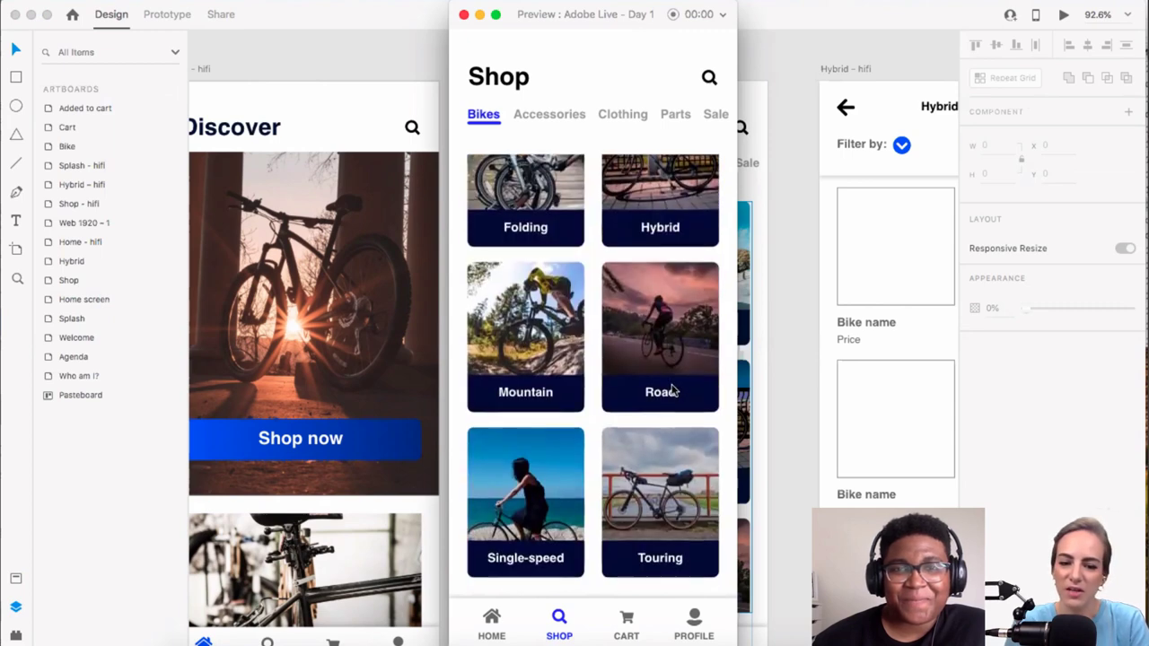
pyautogui.click(464, 16)
# Step: Turn the Workshop image on the Home - hifi artboard into a repeat grid
pyautogui.scroll(-3, 374, 422)
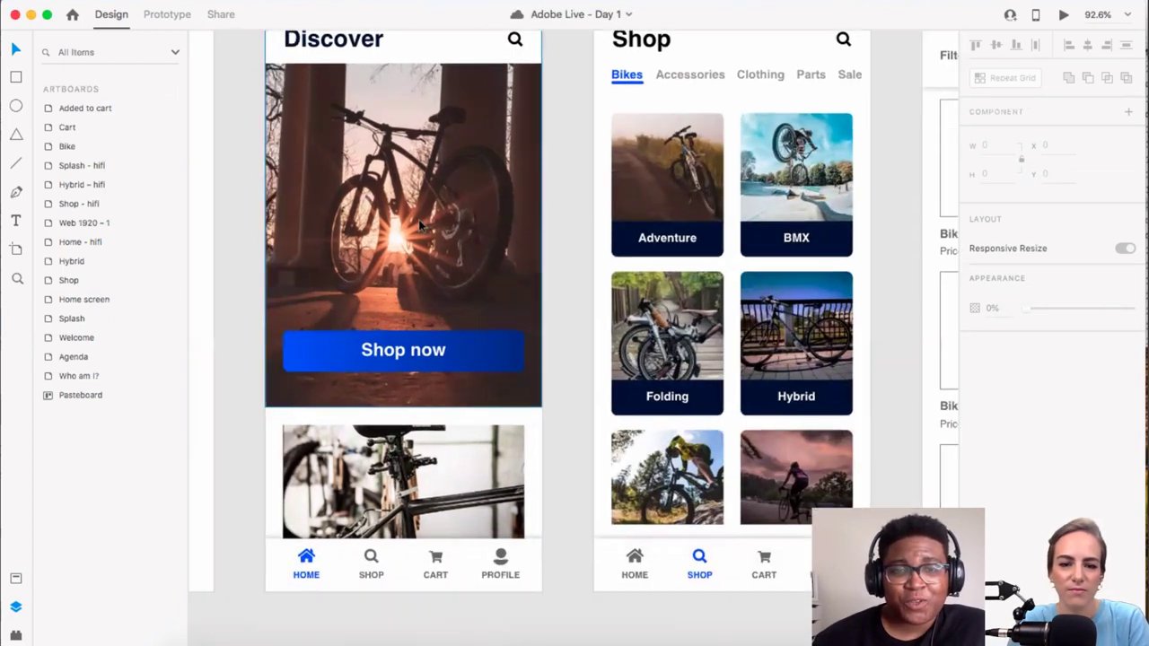
pyautogui.click(388, 418)
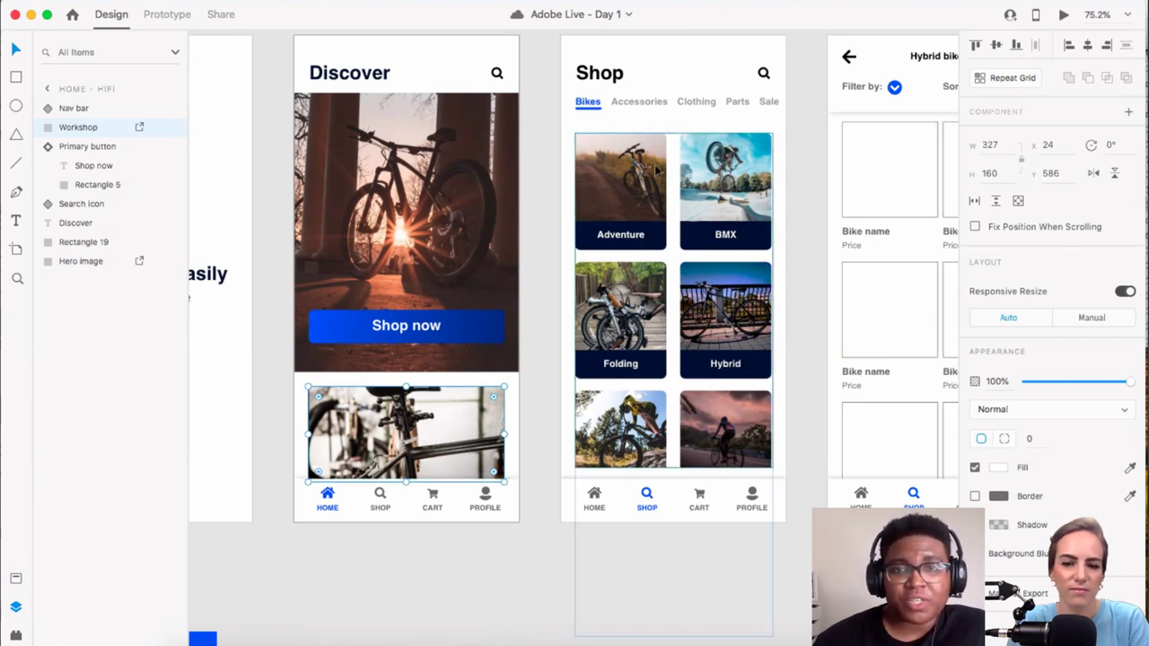
pyautogui.click(640, 191)
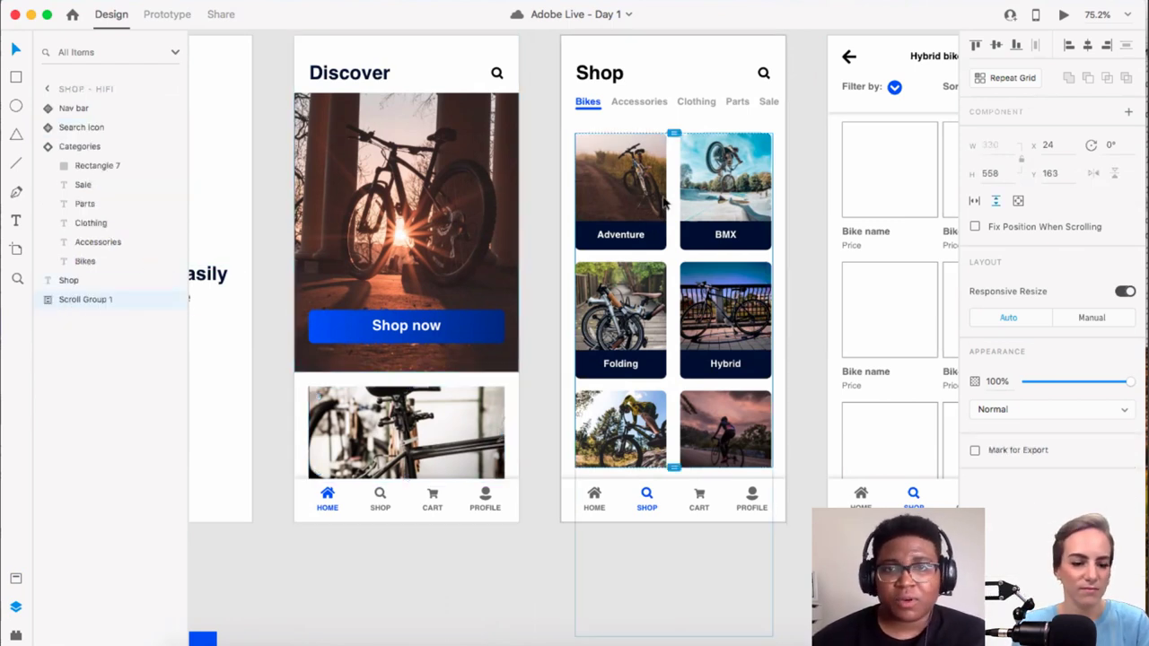
pyautogui.click(904, 158)
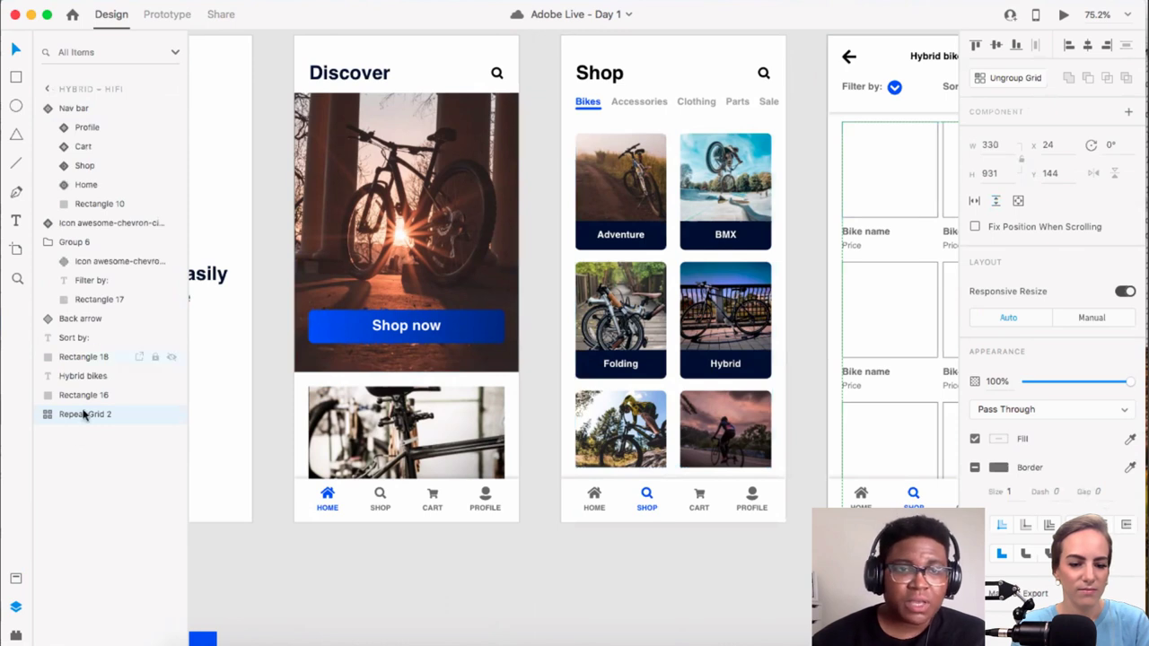
pyautogui.click(55, 415)
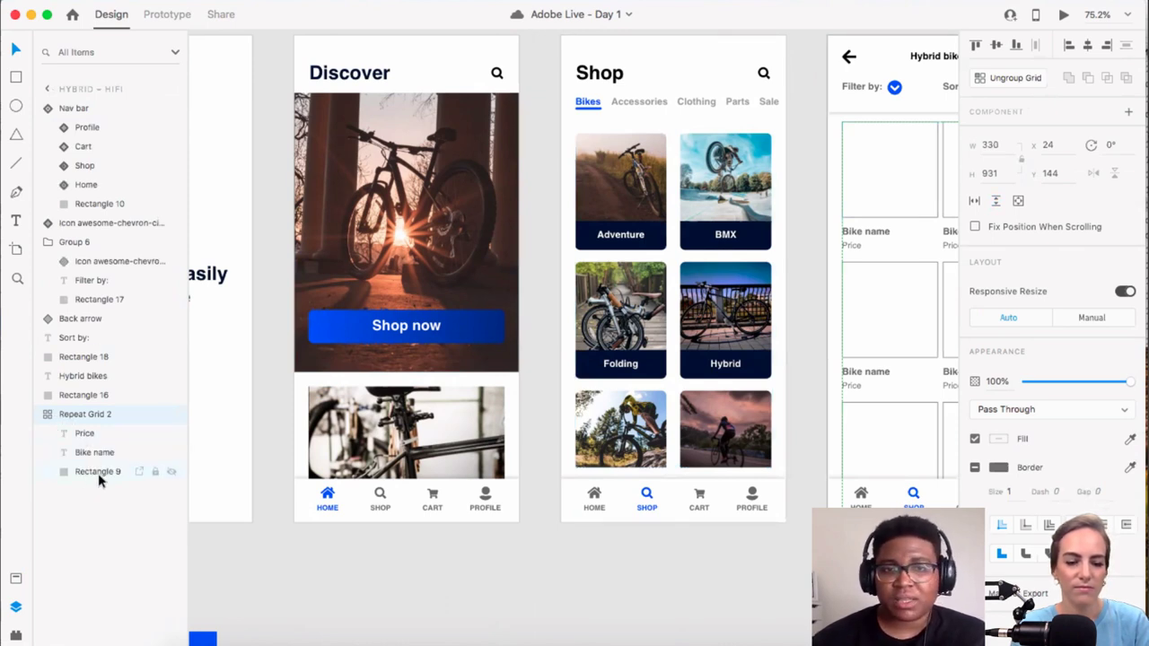
pyautogui.click(411, 432)
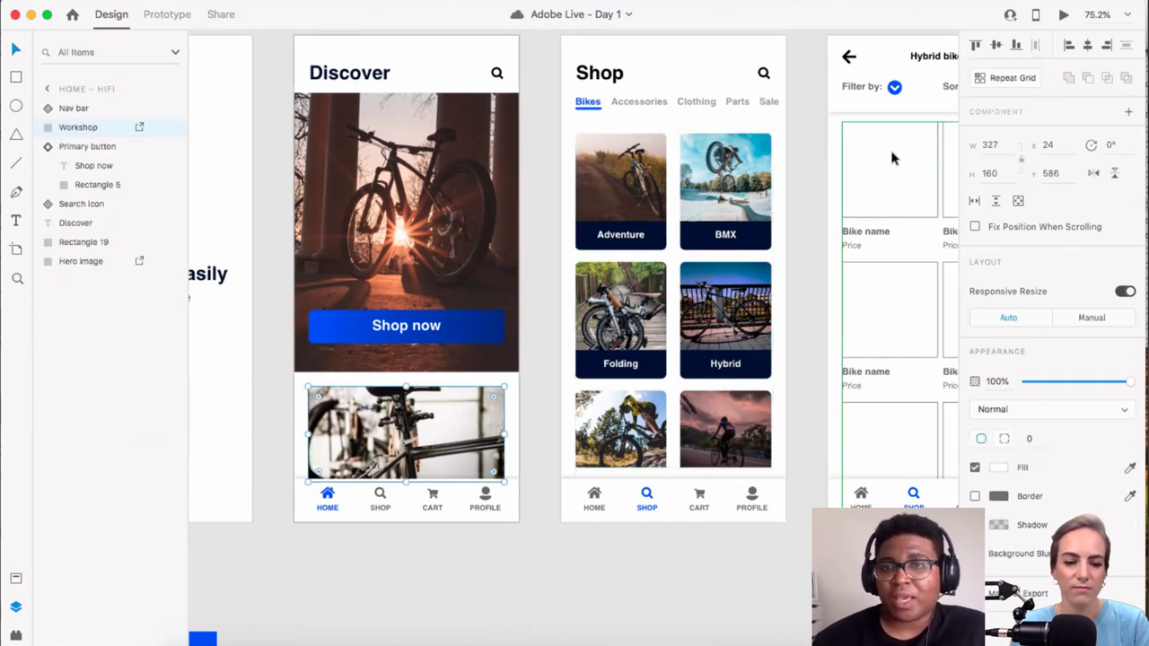
pyautogui.click(980, 78)
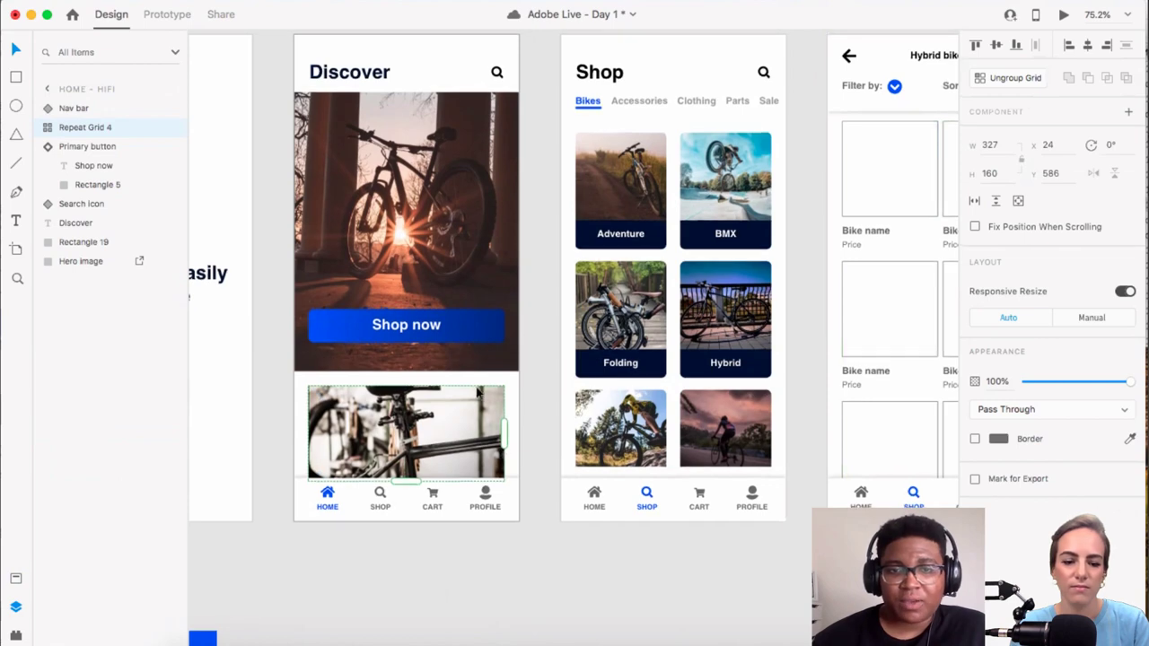
# Step: Try extending the Workshop image's repeat grid vertically to a height of 1022, and undo the extension
pyautogui.scroll(-5, 472, 390)
pyautogui.moveTo(444, 266); pyautogui.dragTo(476, 592)
pyautogui.scroll(-5, 477, 591)
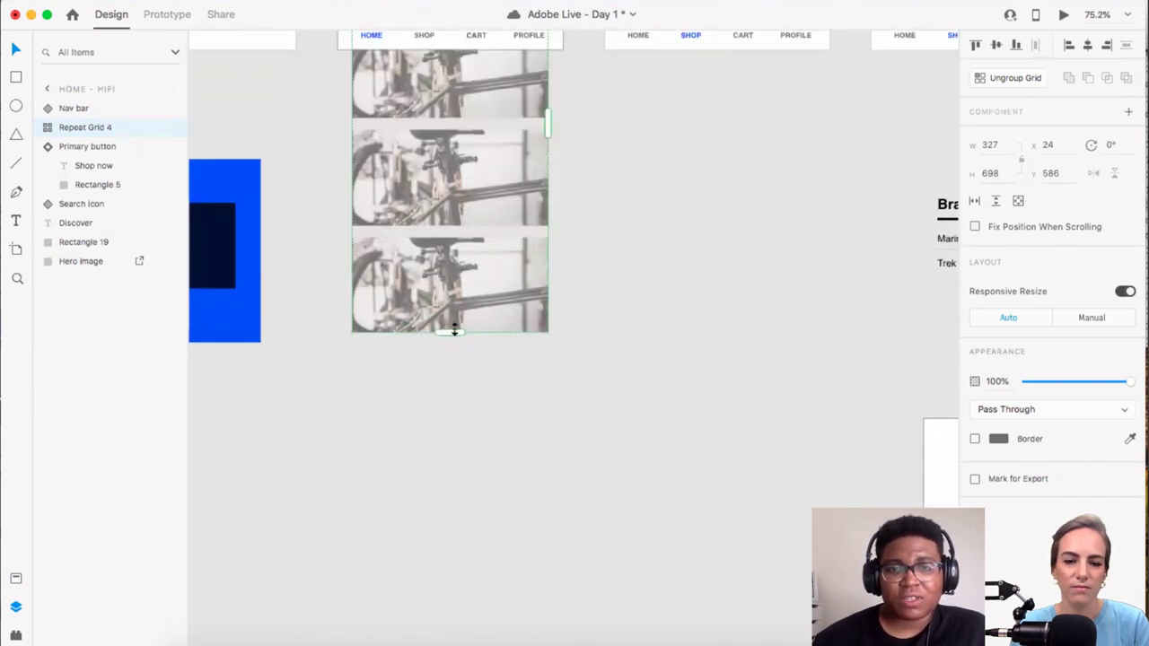
pyautogui.moveTo(452, 330); pyautogui.dragTo(452, 526)
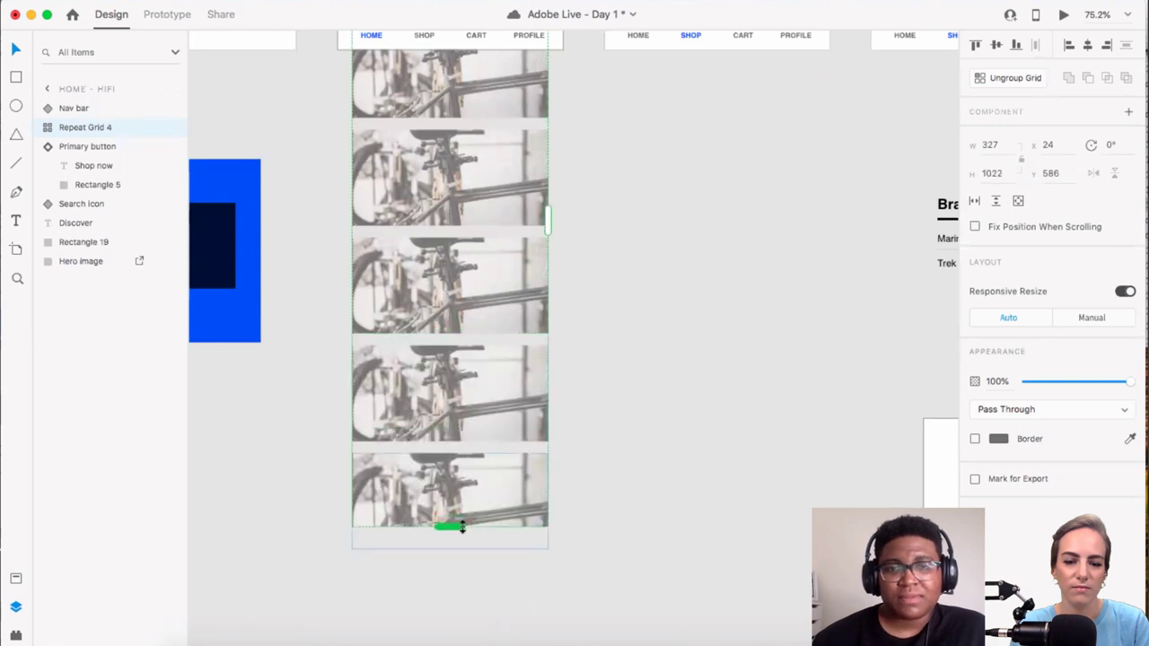
pyautogui.scroll(10, 487, 364)
pyautogui.scroll(3, 488, 401)
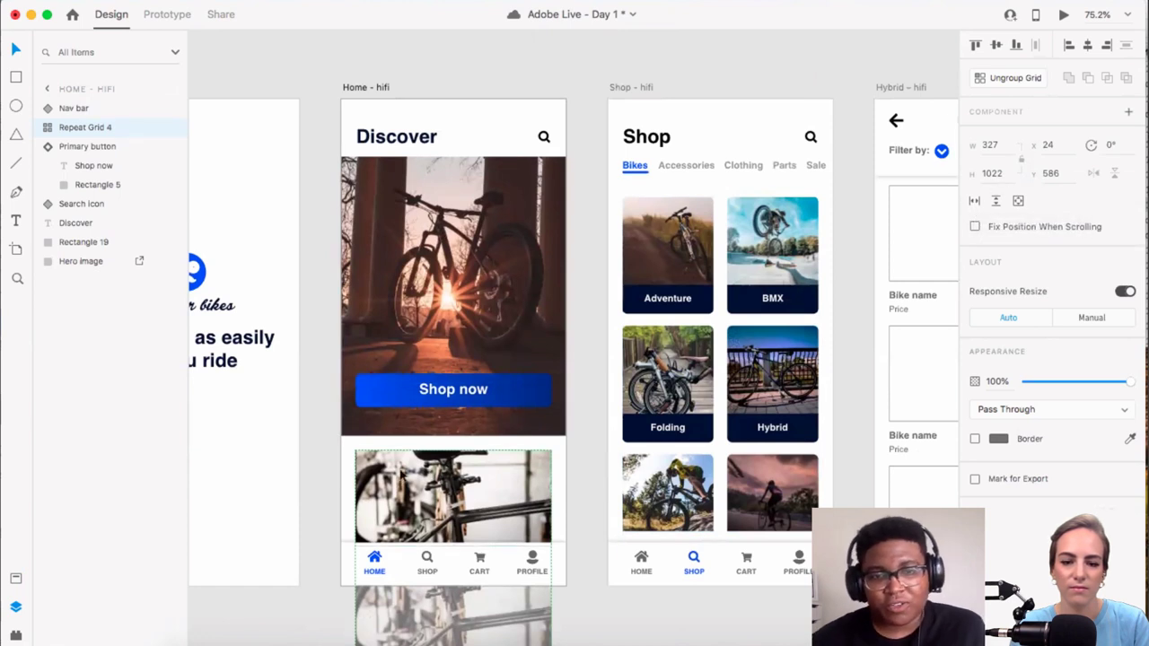
pyautogui.scroll(-5, 436, 460)
pyautogui.press('super+z')
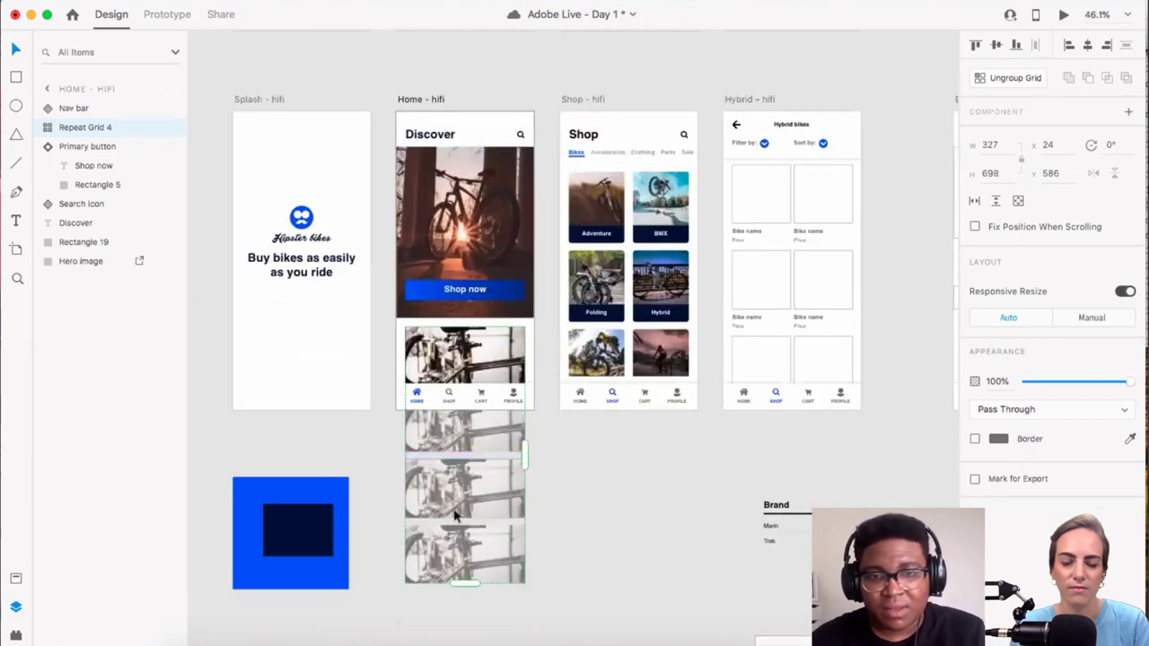
pyautogui.press('super+z')
# Step: Extend the Workshop image's repeat grid horizontally beyond the Home - hifi artboard to a width of about 1557
pyautogui.scroll(4, 475, 464)
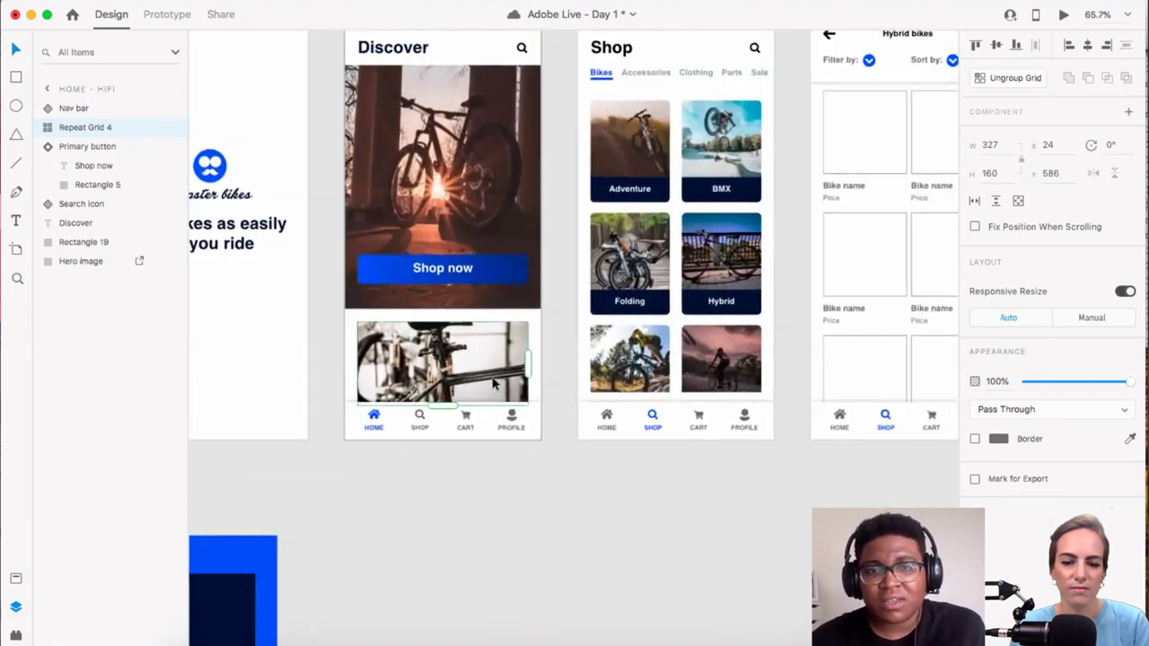
pyautogui.scroll(2, 493, 384)
pyautogui.hscroll(2, 492, 384)
pyautogui.moveTo(467, 404); pyautogui.dragTo(945, 393)
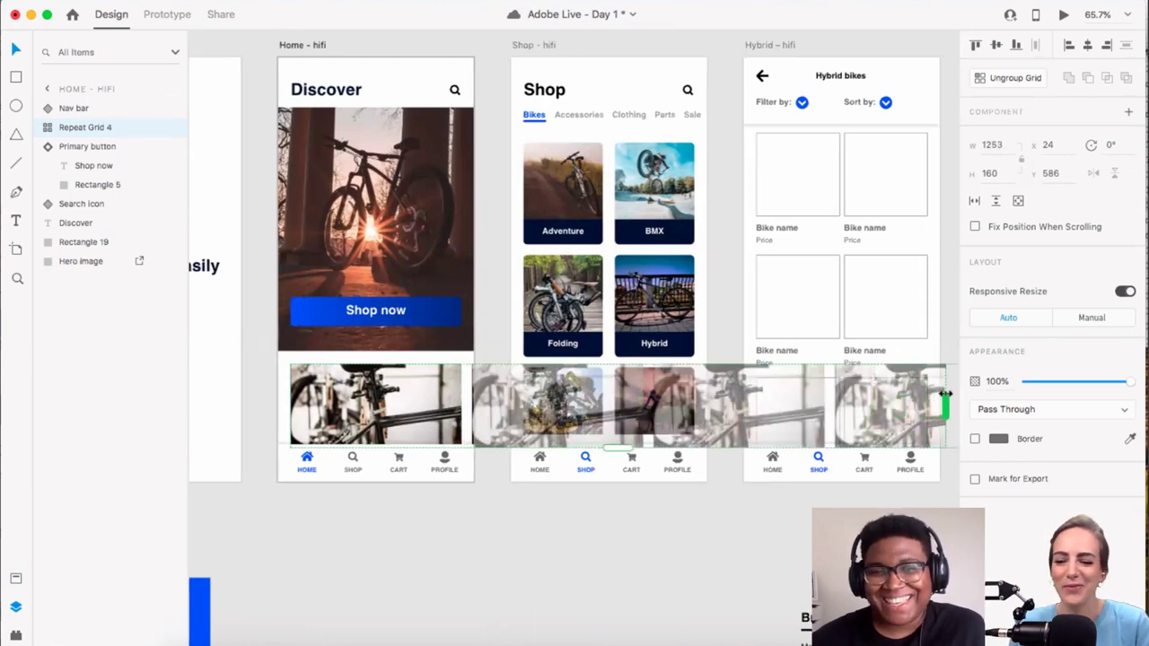
pyautogui.hscroll(5, 945, 393)
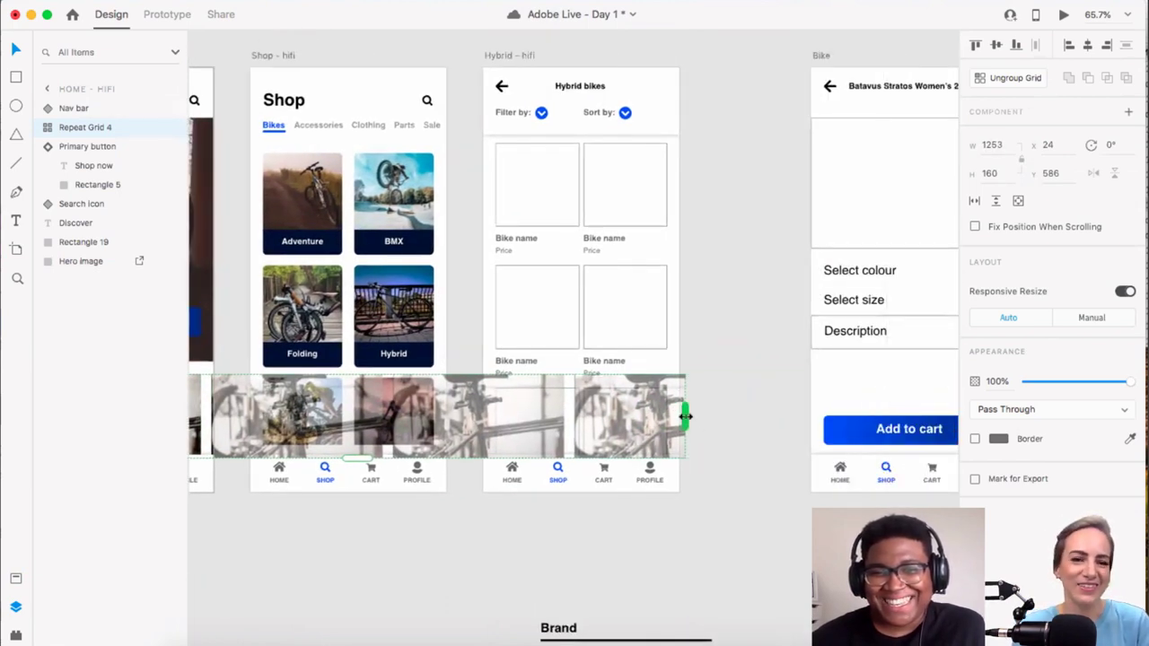
pyautogui.moveTo(685, 416); pyautogui.dragTo(837, 404)
# Step: Turn the Workshop image grid into a horizontal scroll group and narrow its visible width to 327
pyautogui.hscroll(-8, 682, 408)
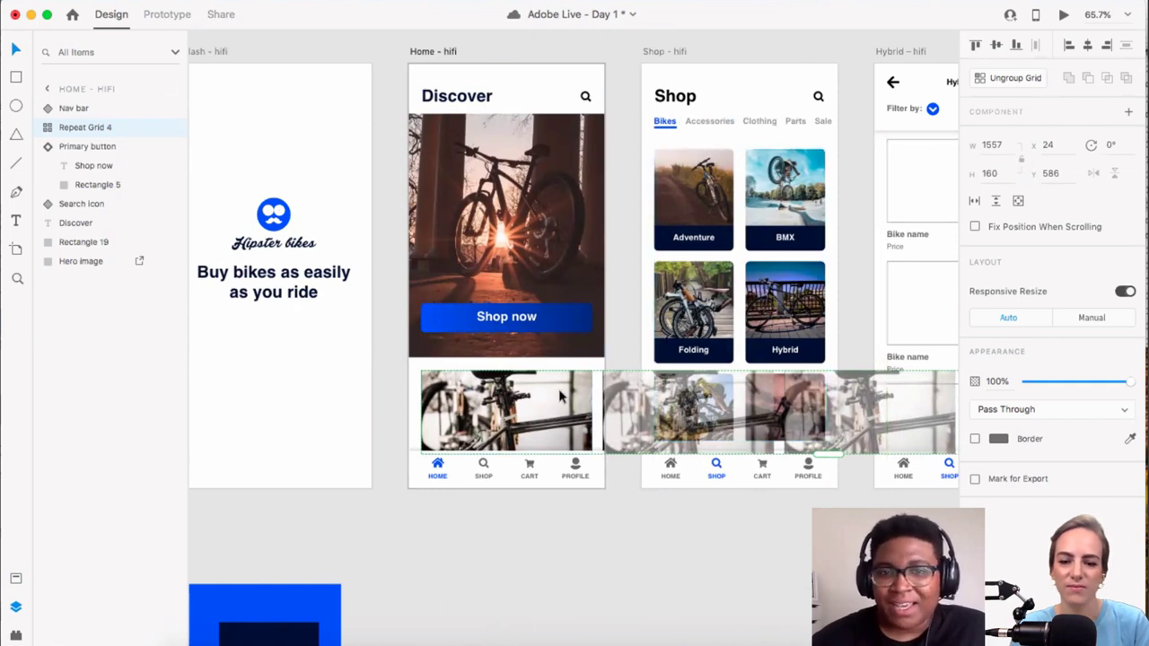
pyautogui.click(975, 205)
pyautogui.scroll(3, 646, 417)
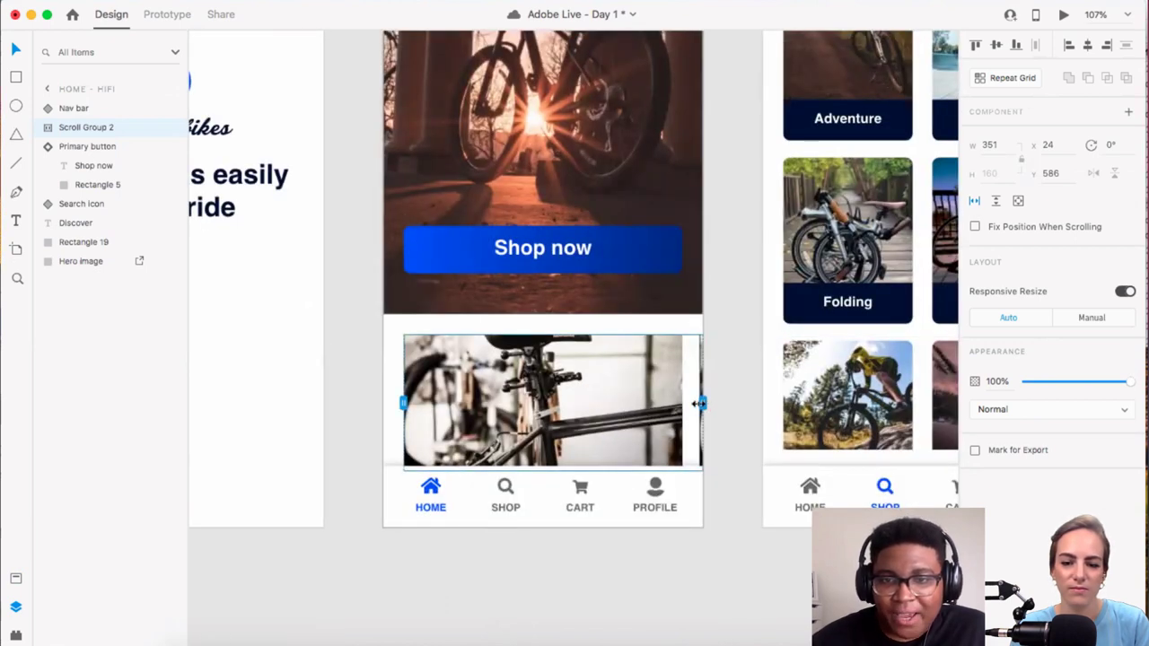
pyautogui.moveTo(699, 404); pyautogui.dragTo(684, 404)
# Step: Preview the Home screen, test the horizontal scrolling of the Workshop image row back and forth, and close the preview
pyautogui.scroll(-3, 643, 434)
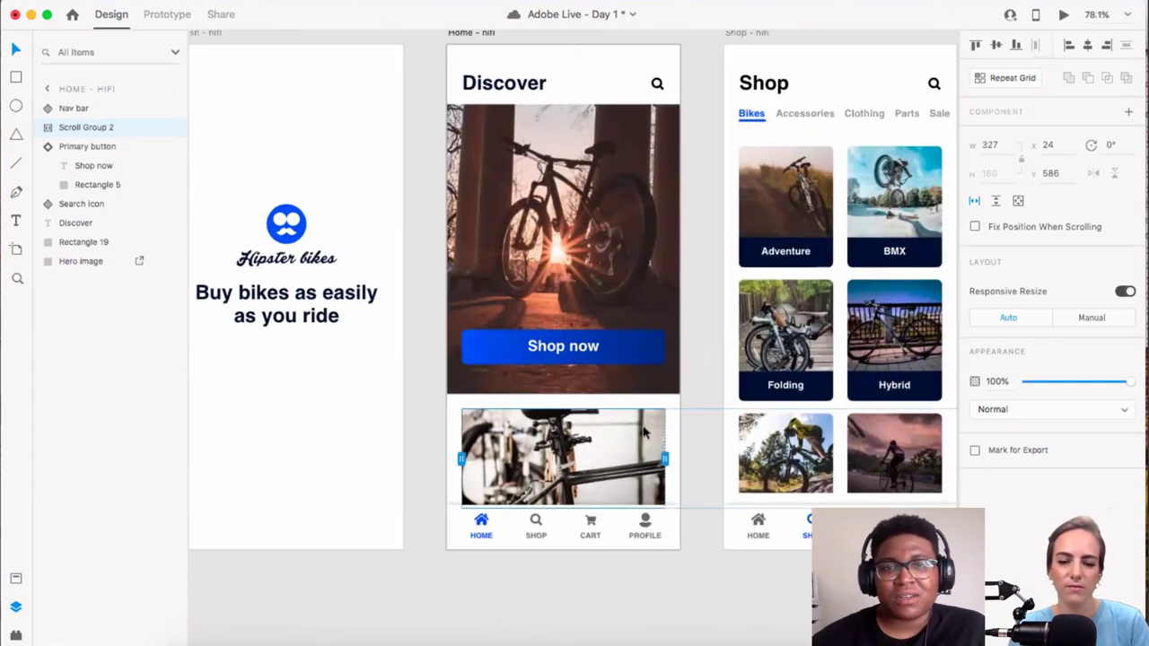
pyautogui.scroll(-2, 644, 433)
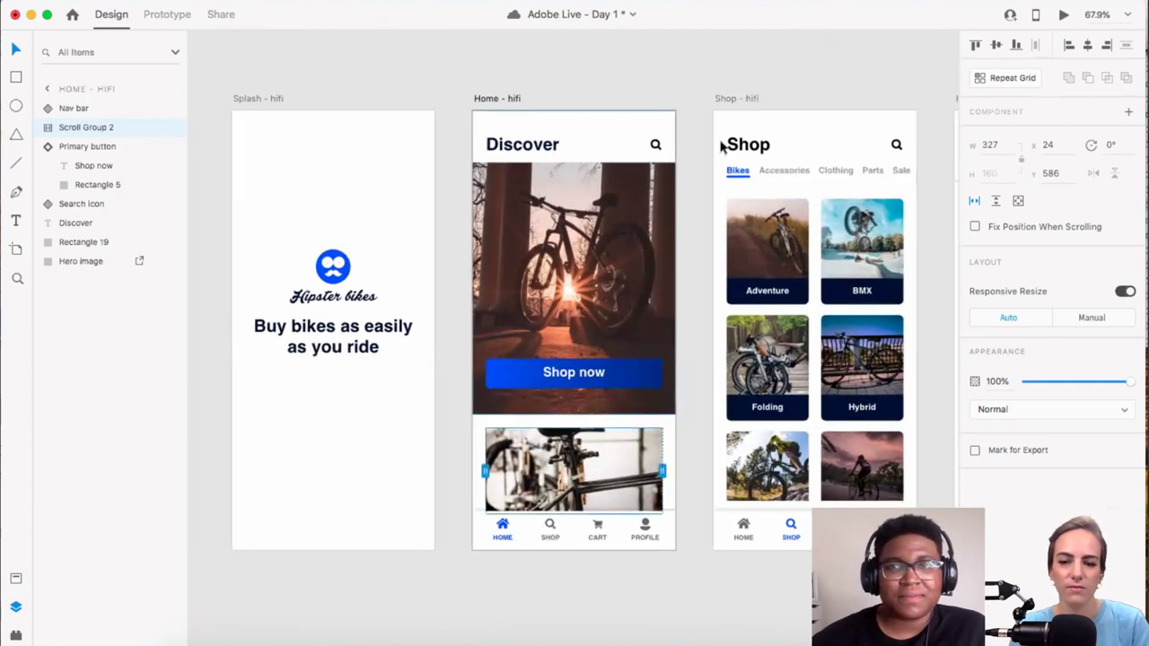
pyautogui.click(1063, 15)
pyautogui.hscroll(5, 612, 526)
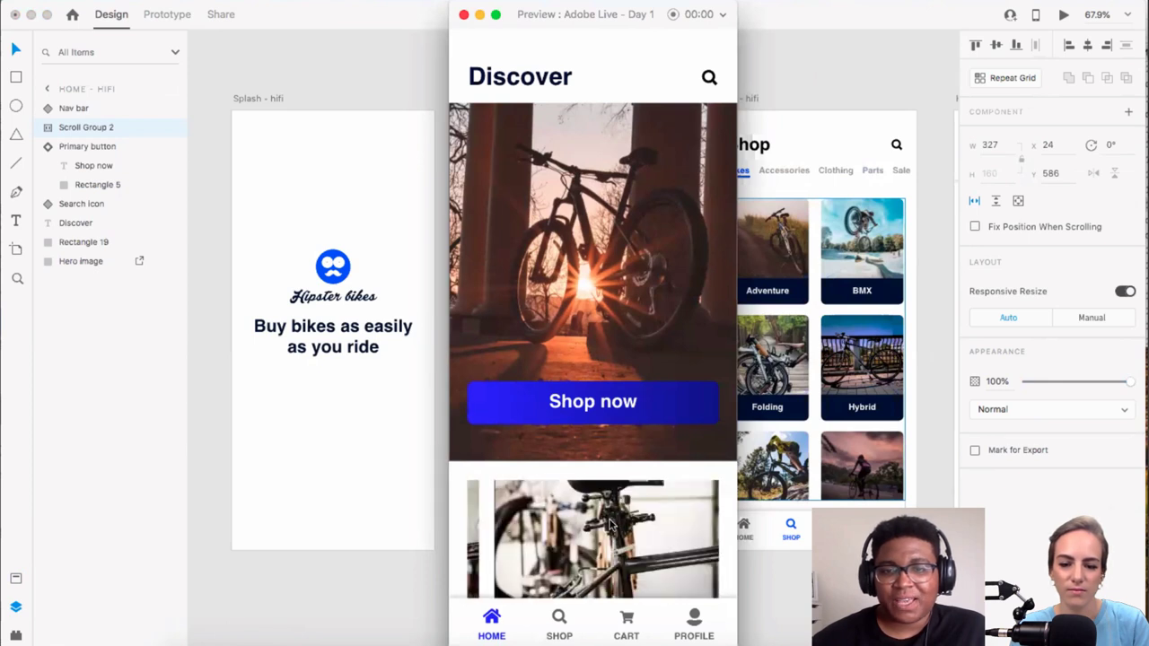
pyautogui.hscroll(3, 609, 525)
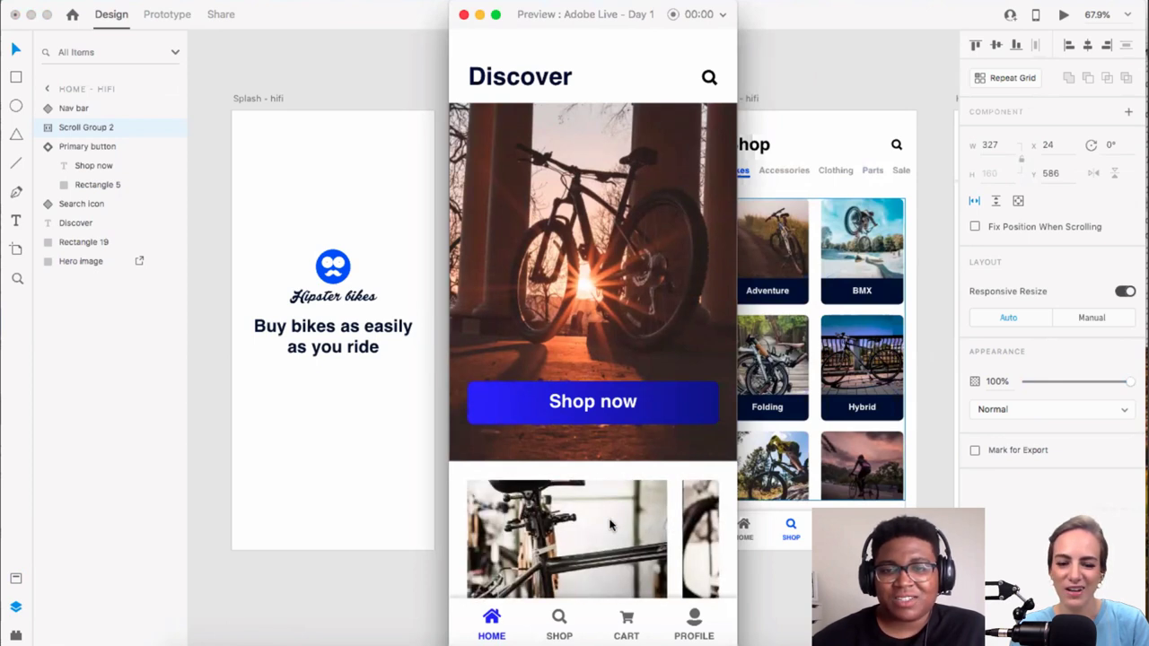
pyautogui.hscroll(-2, 609, 525)
pyautogui.hscroll(3, 620, 523)
pyautogui.hscroll(-3, 628, 520)
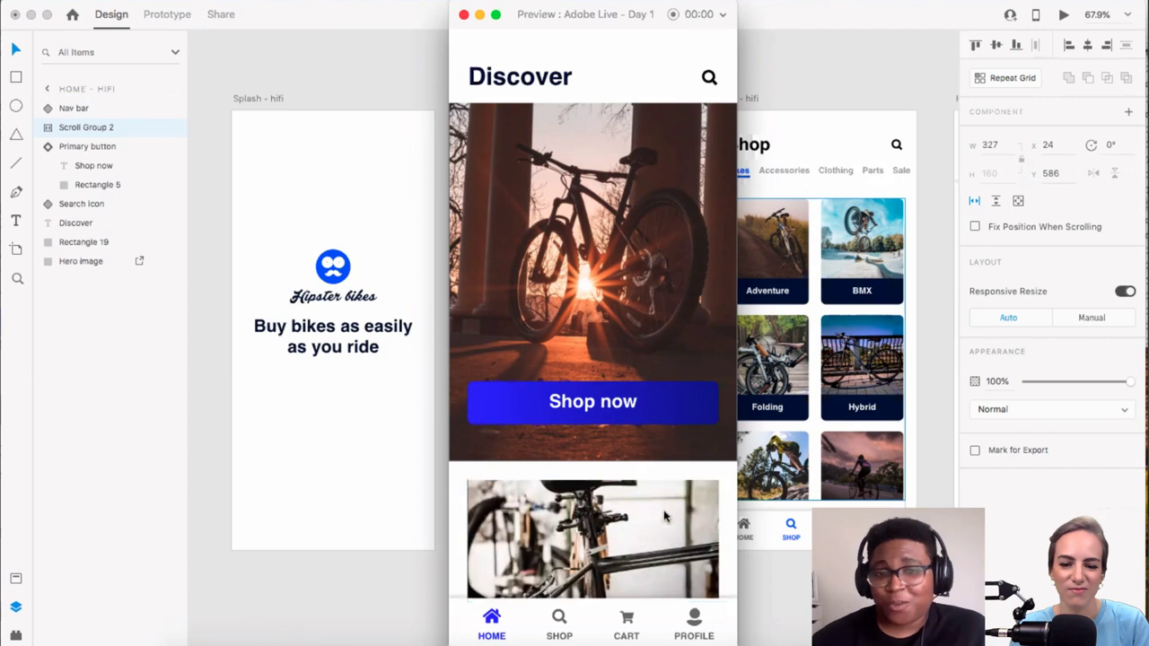
pyautogui.click(463, 14)
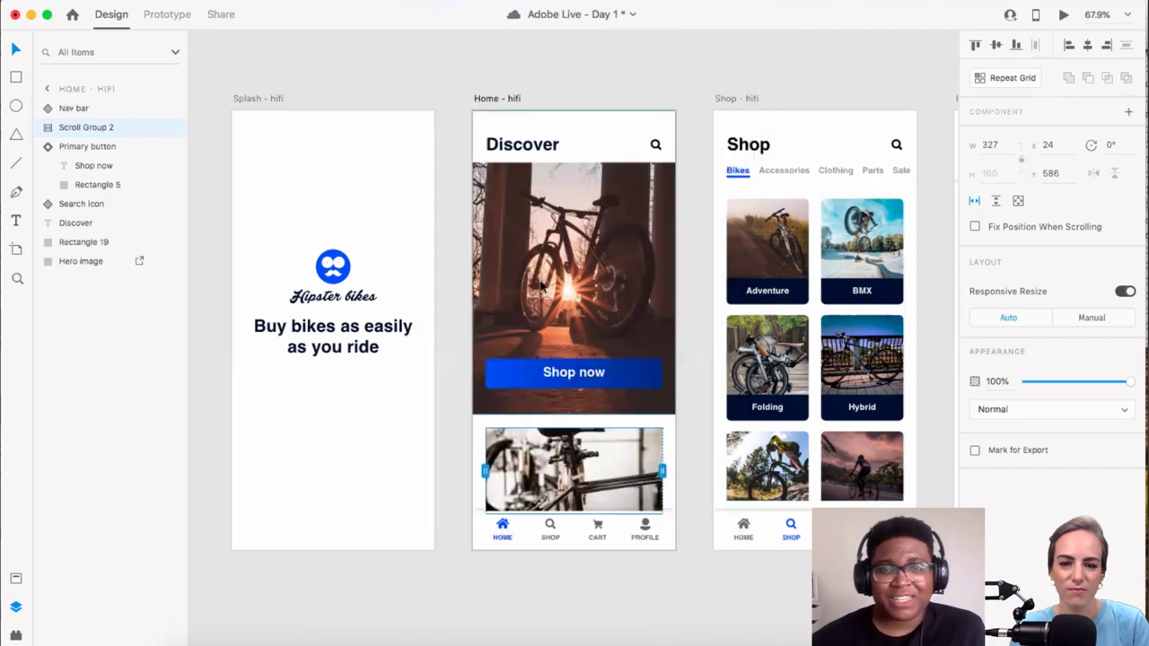
# Step: Fill the Home - hifi image row's repeat grid with Bike chain.jpg, Routes.jpg, Touring bike home.jpg and Workshop.jpg from the Homepage folder
pyautogui.scroll(-2, 540, 286)
pyautogui.hscroll(3, 541, 287)
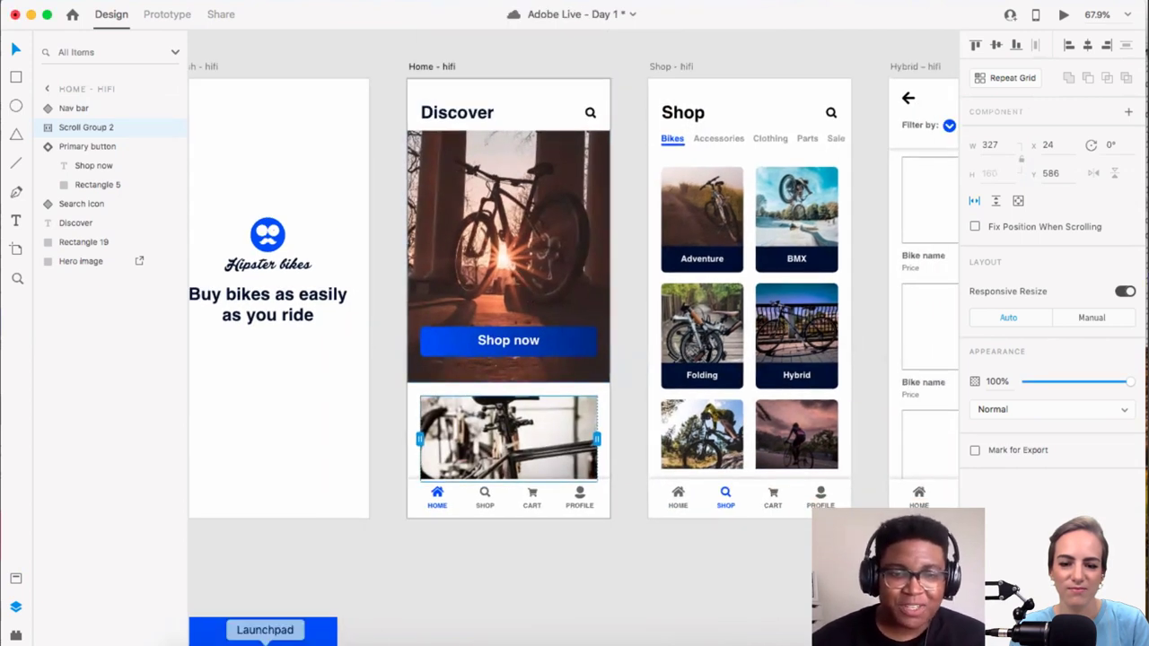
pyautogui.click(192, 637)
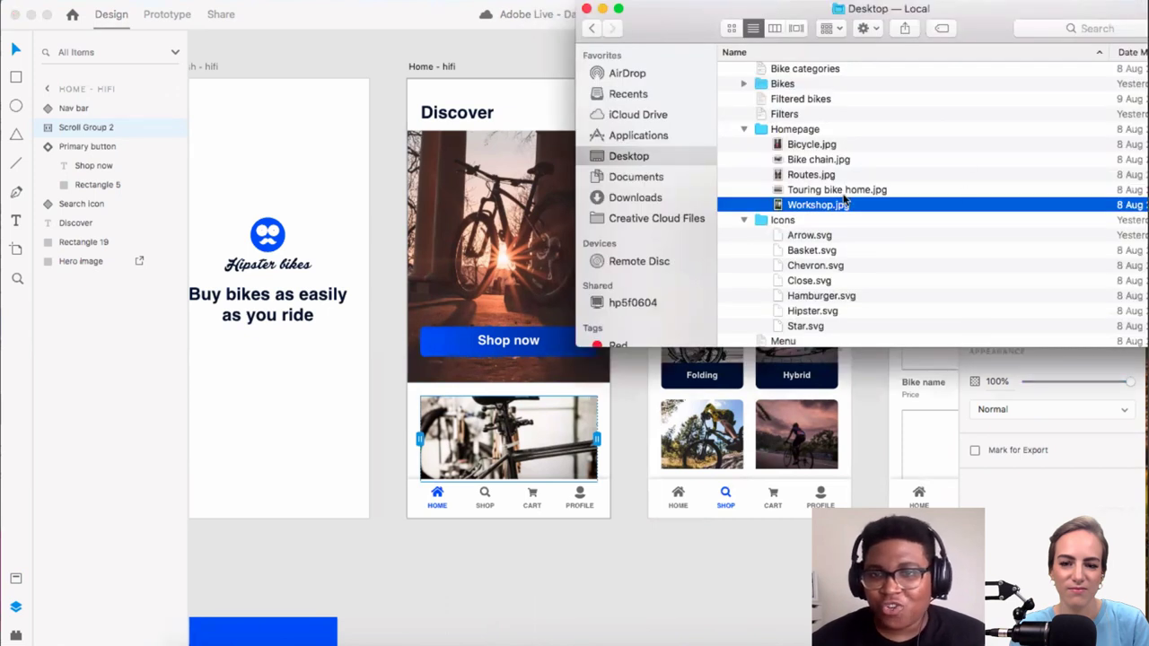
pyautogui.scroll(-3, 843, 199)
pyautogui.scroll(5, 844, 199)
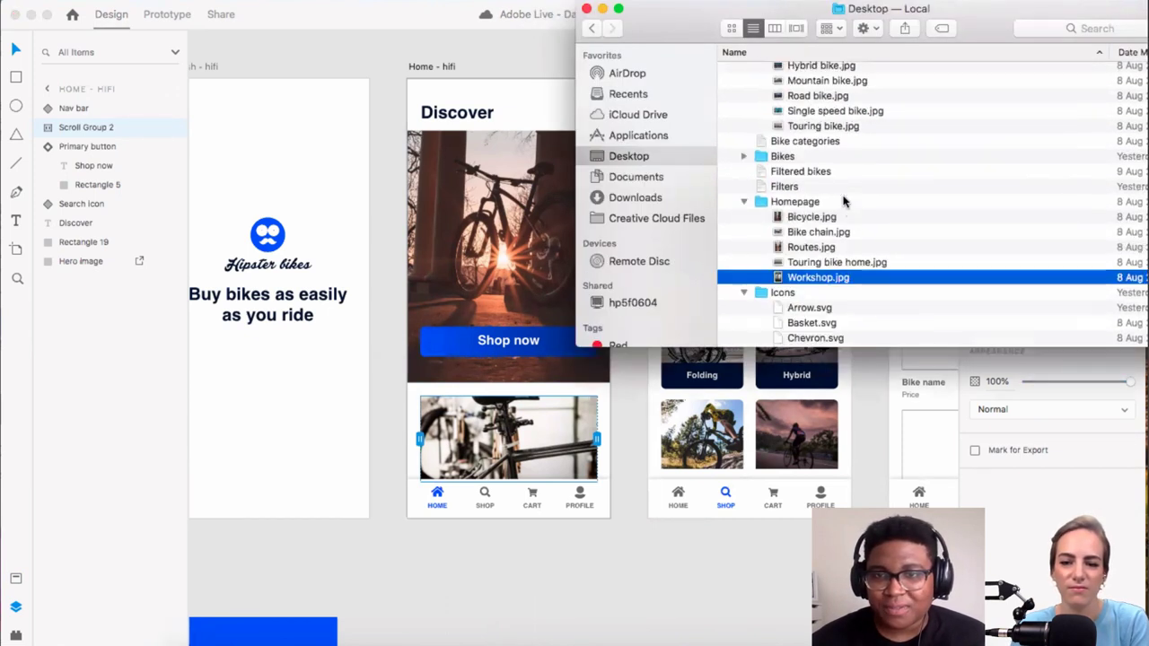
pyautogui.scroll(-1, 843, 201)
pyautogui.click(814, 208)
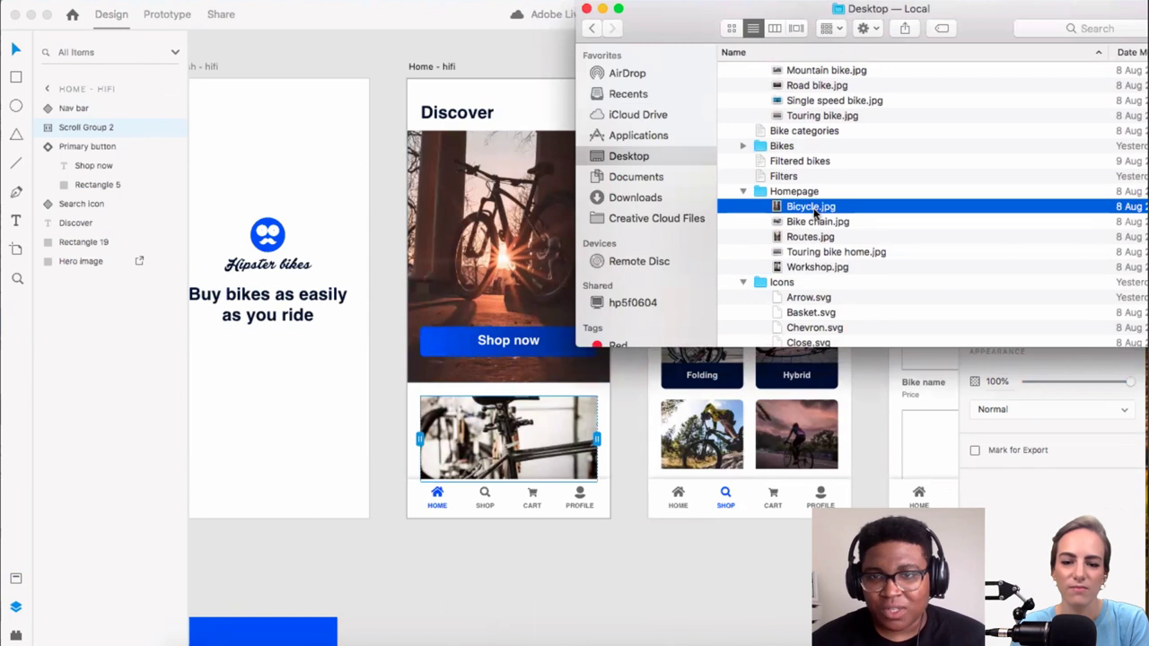
pyautogui.click(813, 225)
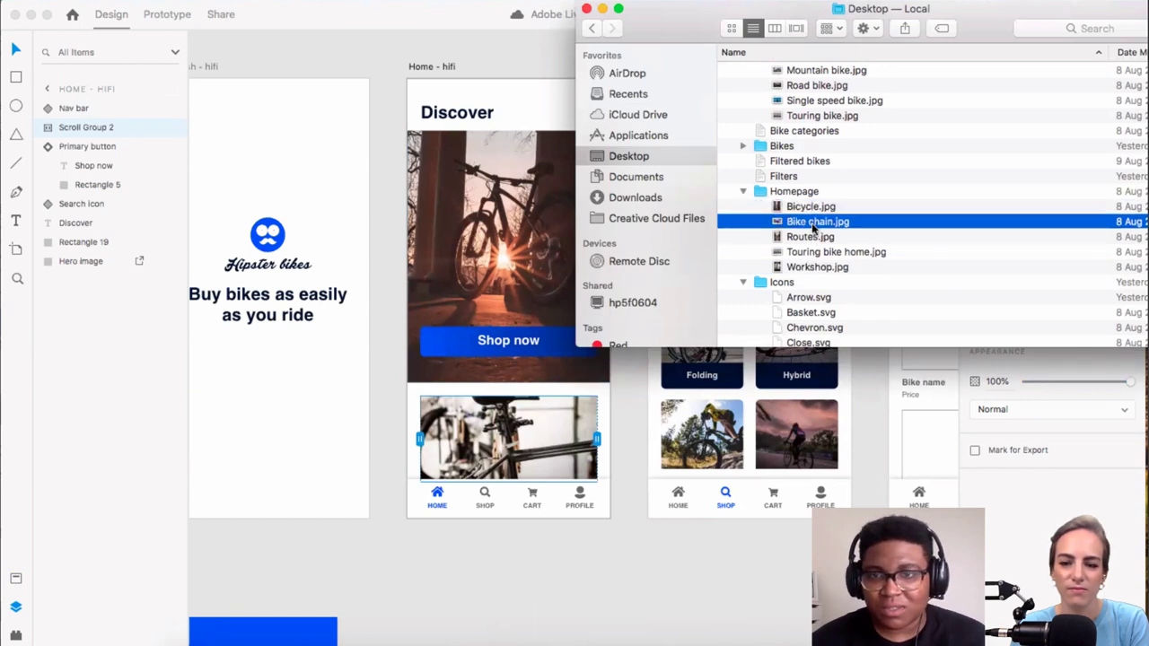
pyautogui.keyDown('shift'); pyautogui.click(806, 269); pyautogui.keyUp('shift')
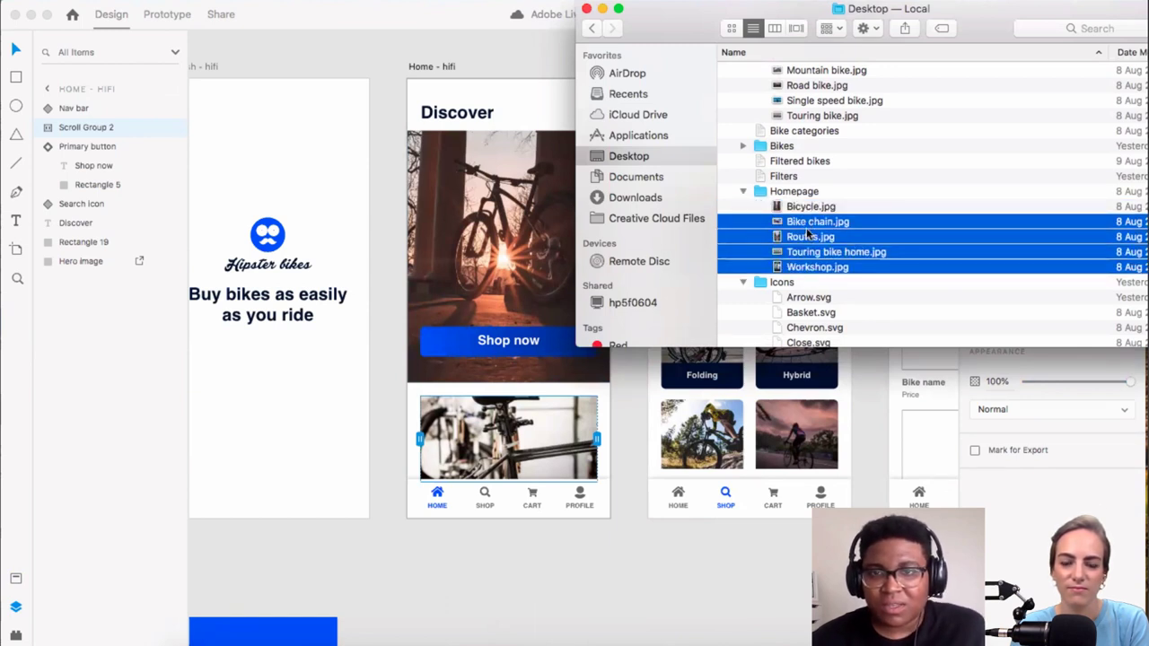
pyautogui.moveTo(803, 231); pyautogui.dragTo(554, 412)
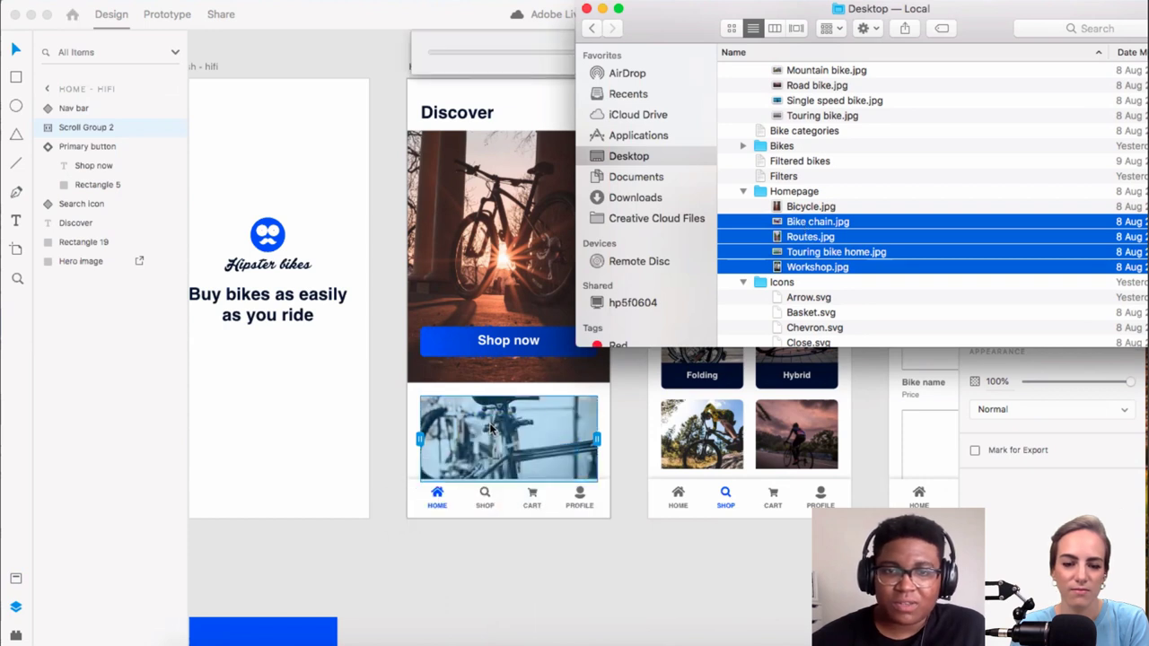
pyautogui.click(560, 546)
pyautogui.hscroll(3, 554, 333)
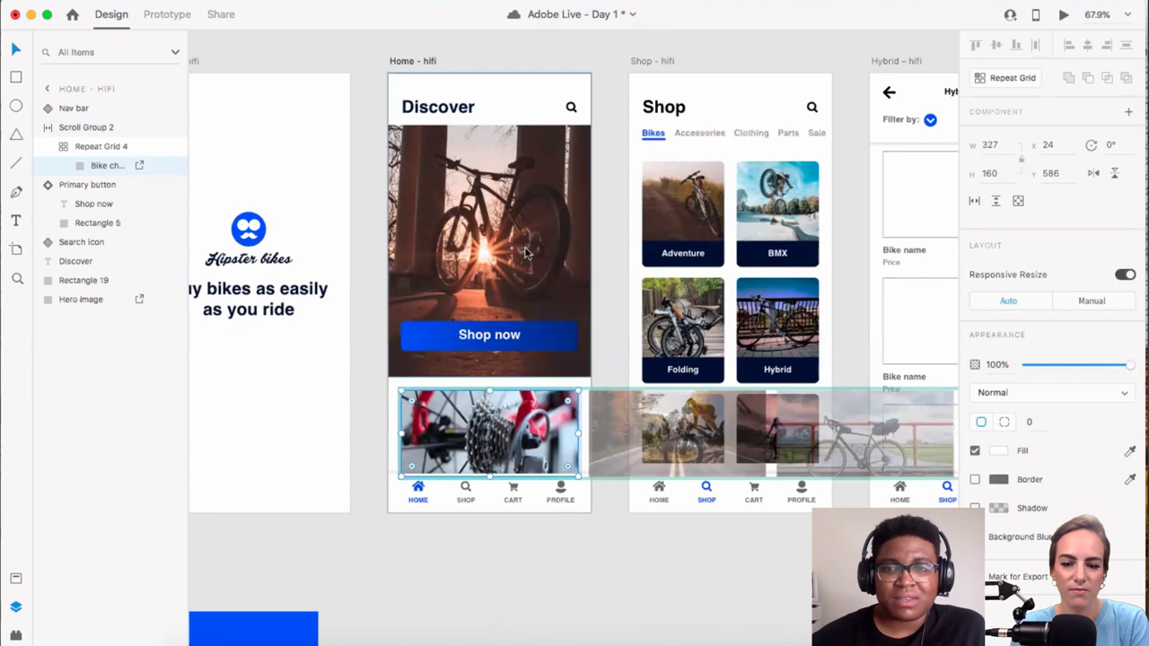
# Step: Preview the Home - hifi artboard, scroll its image row horizontally back and forth through the different photos, and close the preview
pyautogui.click(408, 84)
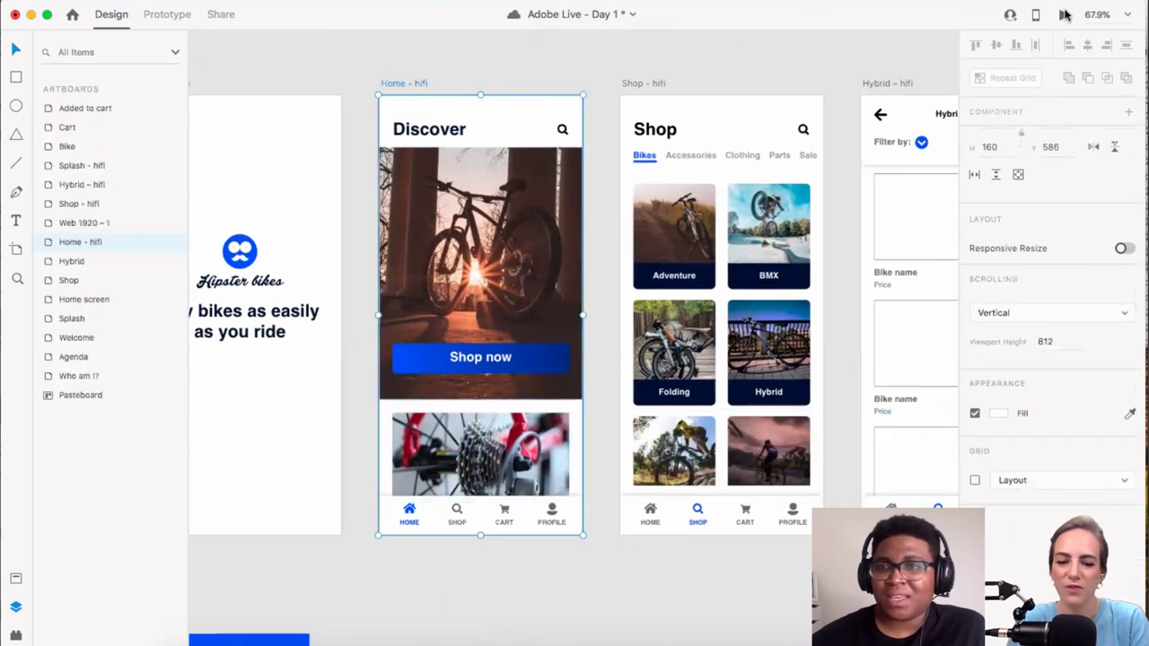
pyautogui.click(1064, 18)
pyautogui.hscroll(5, 649, 550)
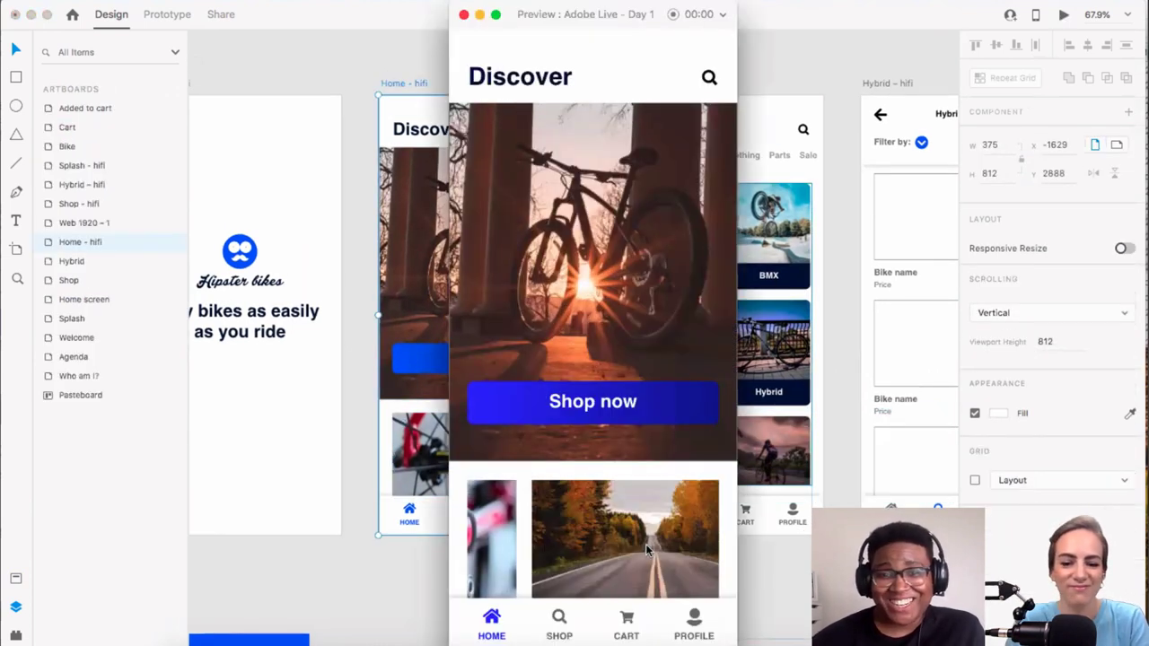
pyautogui.hscroll(10, 647, 550)
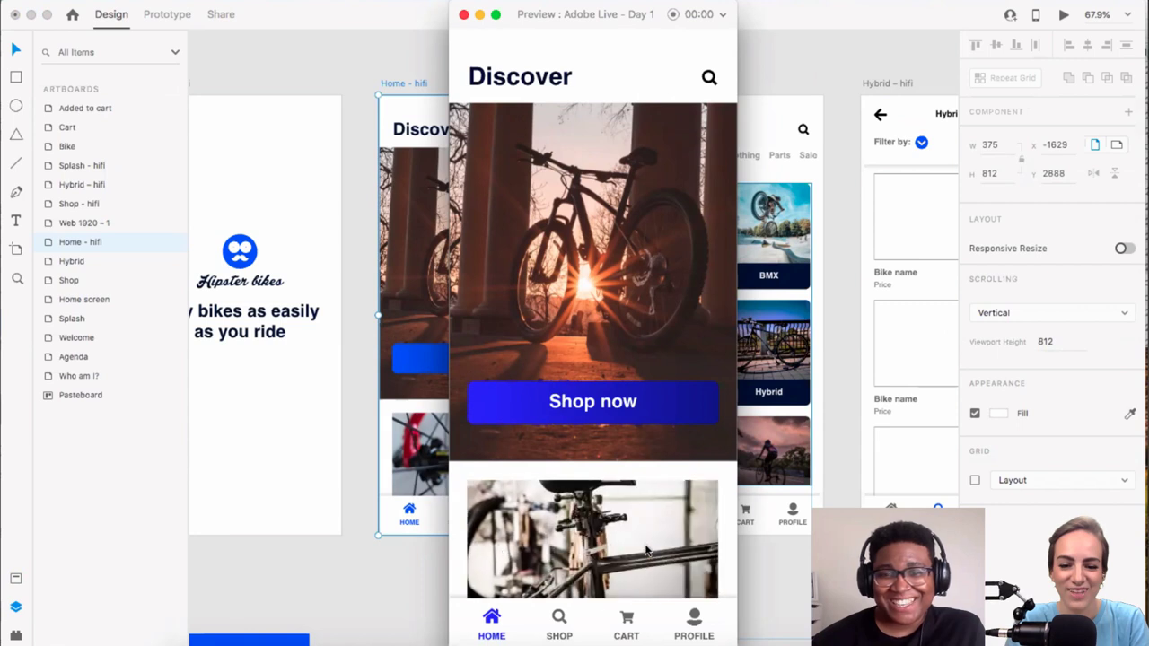
pyautogui.hscroll(-5, 645, 550)
pyautogui.hscroll(6, 646, 550)
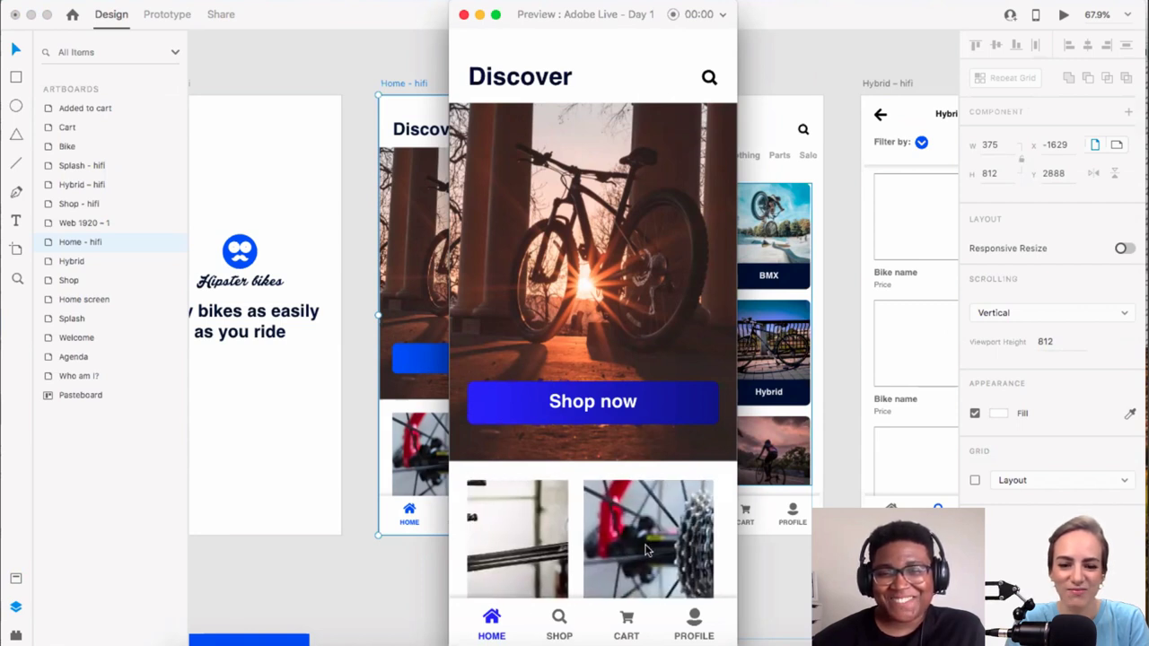
pyautogui.hscroll(-5, 645, 550)
pyautogui.hscroll(6, 645, 550)
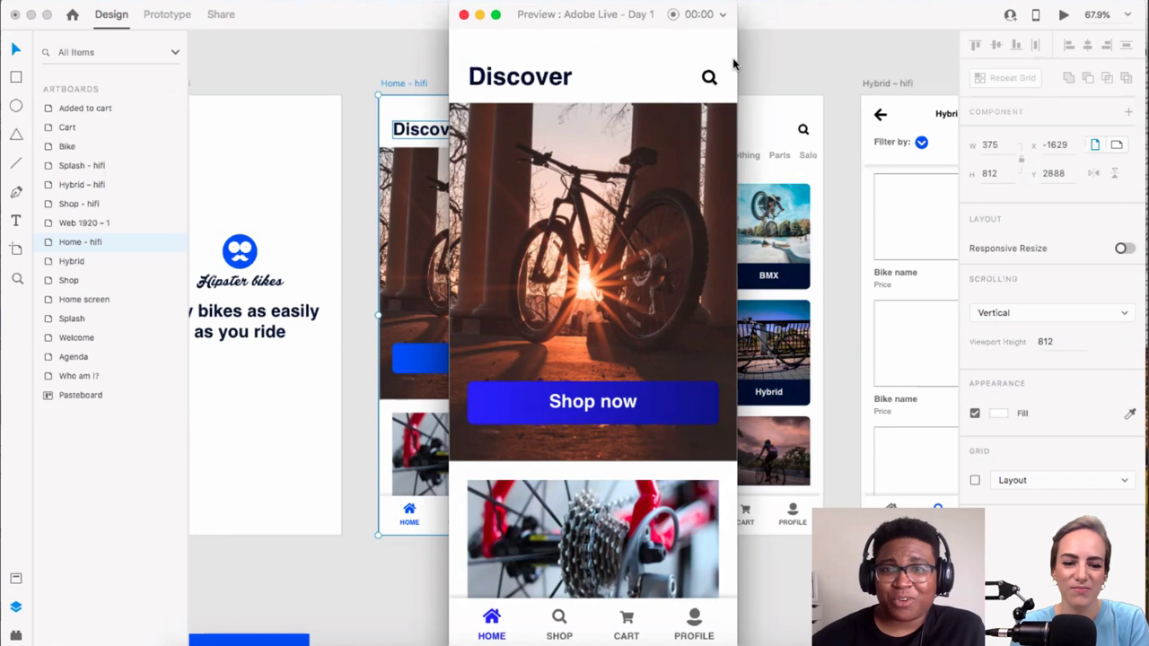
pyautogui.click(815, 74)
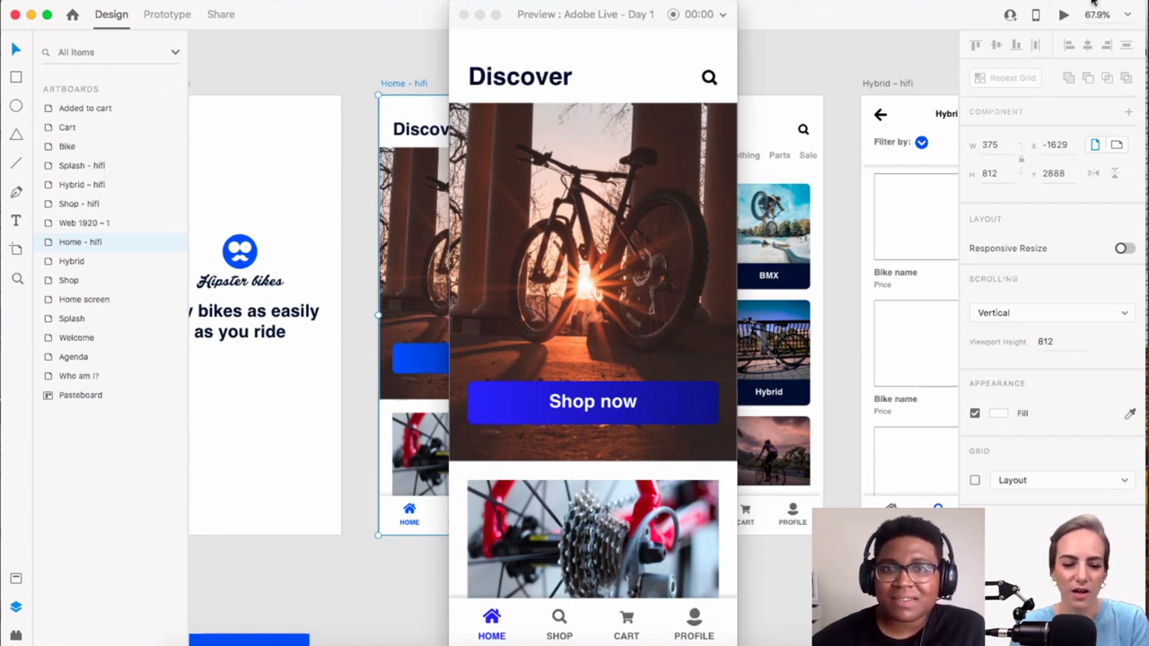
pyautogui.click(463, 16)
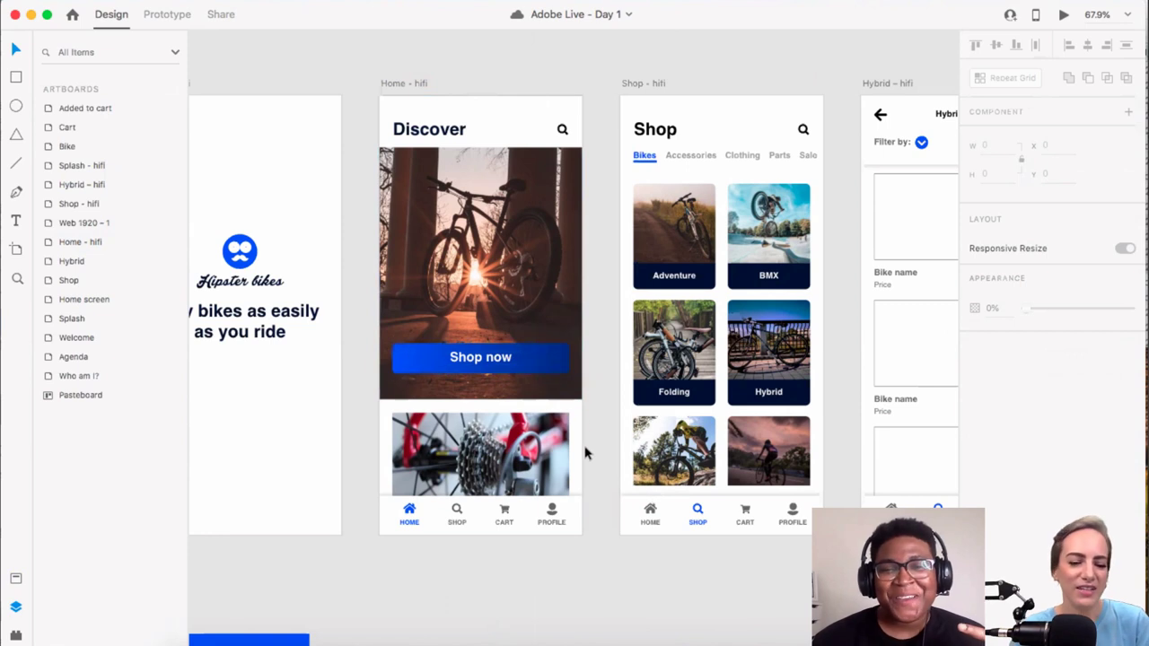
# Step: Review the Splash, Home, Shop and Hybrid hifi artboards side by side, including the splash logo and tagline
pyautogui.hscroll(-3, 584, 451)
pyautogui.scroll(-1, 585, 452)
pyautogui.hscroll(1, 585, 453)
pyautogui.scroll(1, 585, 453)
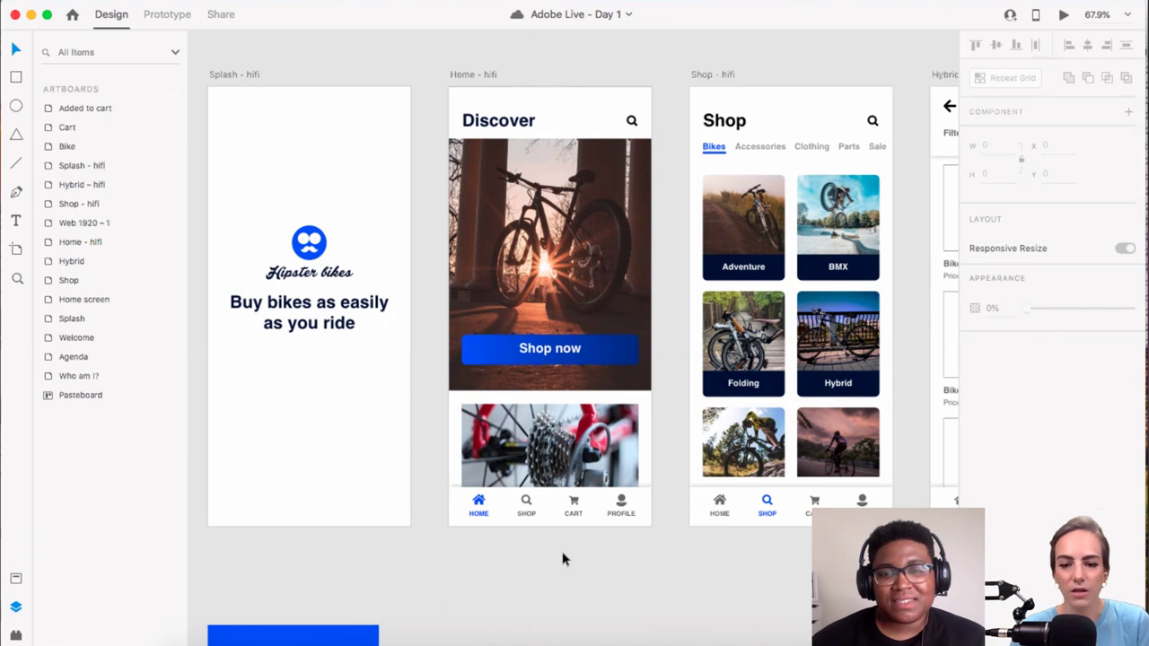
pyautogui.hscroll(3, 544, 568)
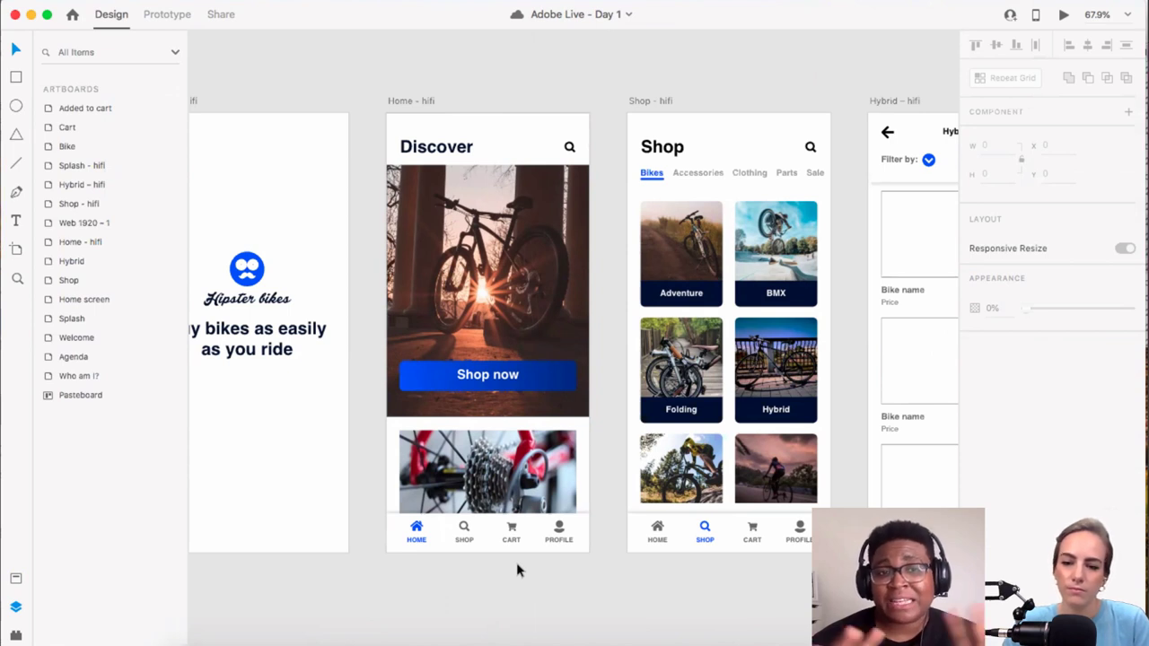
pyautogui.hscroll(-5, 517, 569)
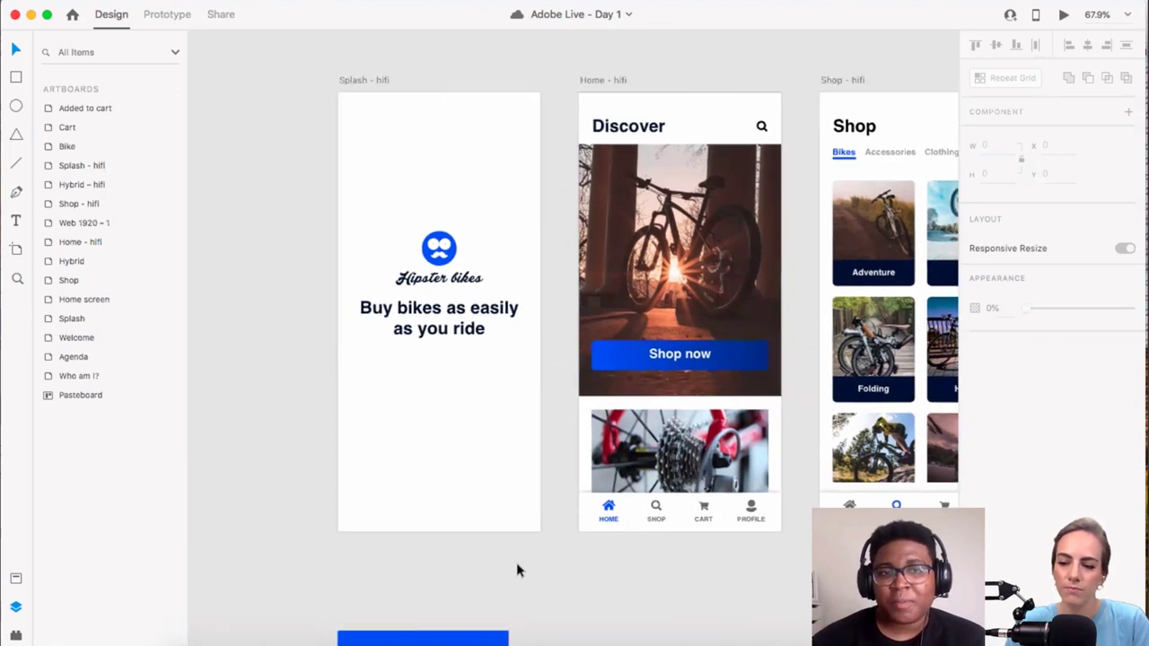
pyautogui.click(430, 295)
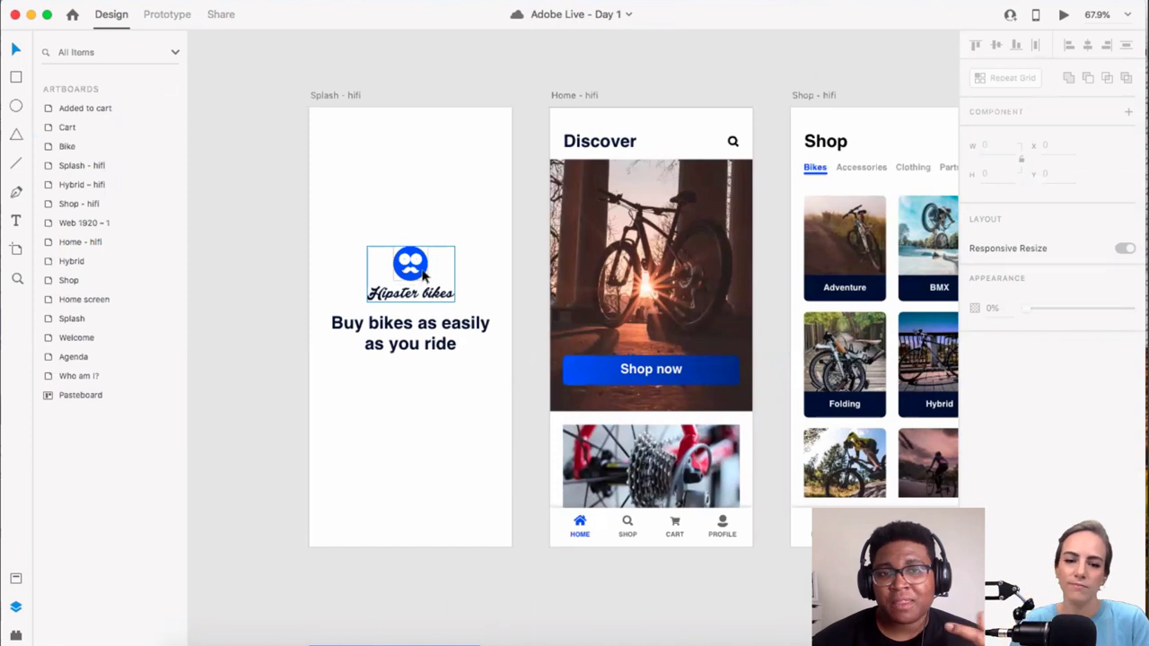
pyautogui.click(418, 341)
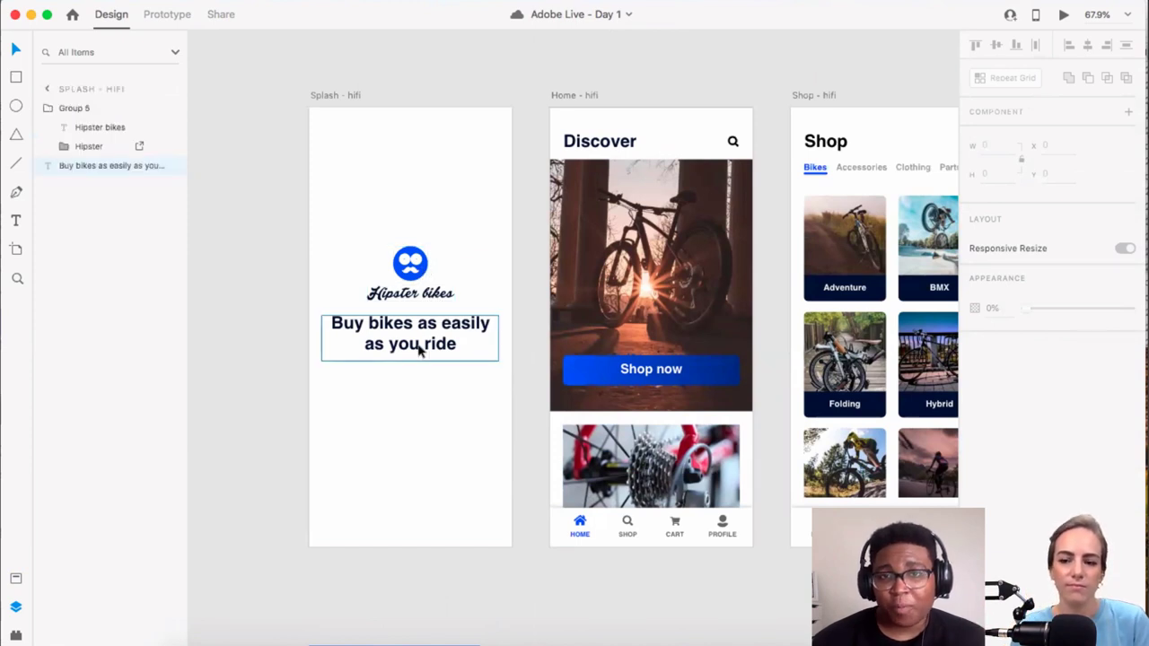
pyautogui.hscroll(4, 710, 384)
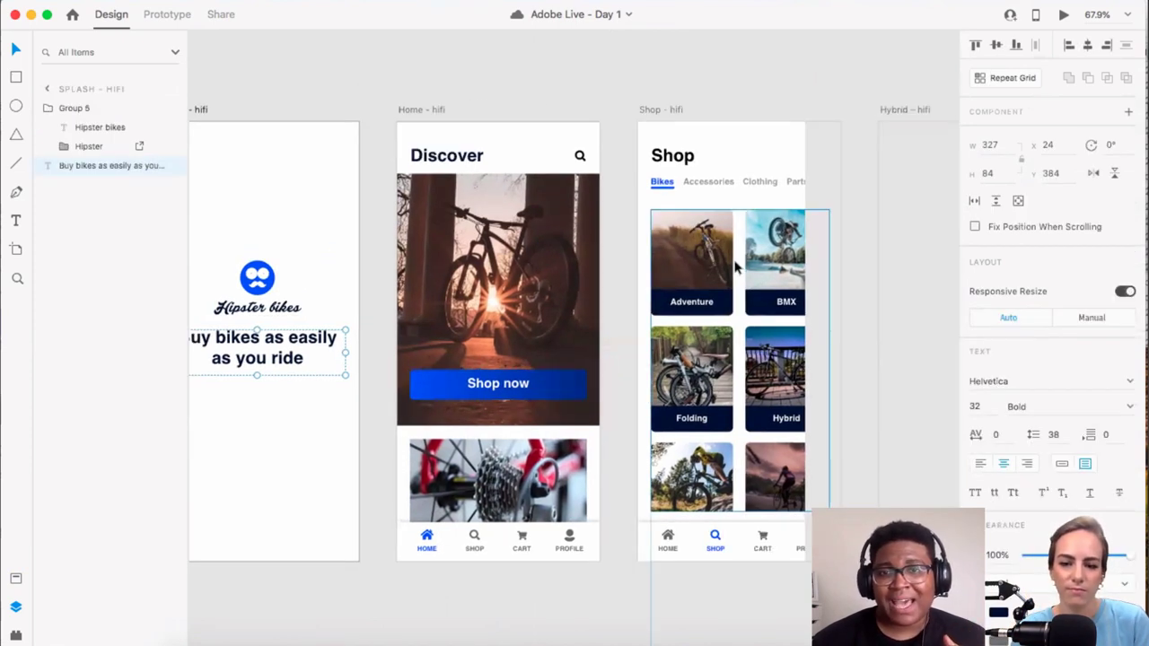
pyautogui.click(817, 84)
pyautogui.scroll(-2, 801, 94)
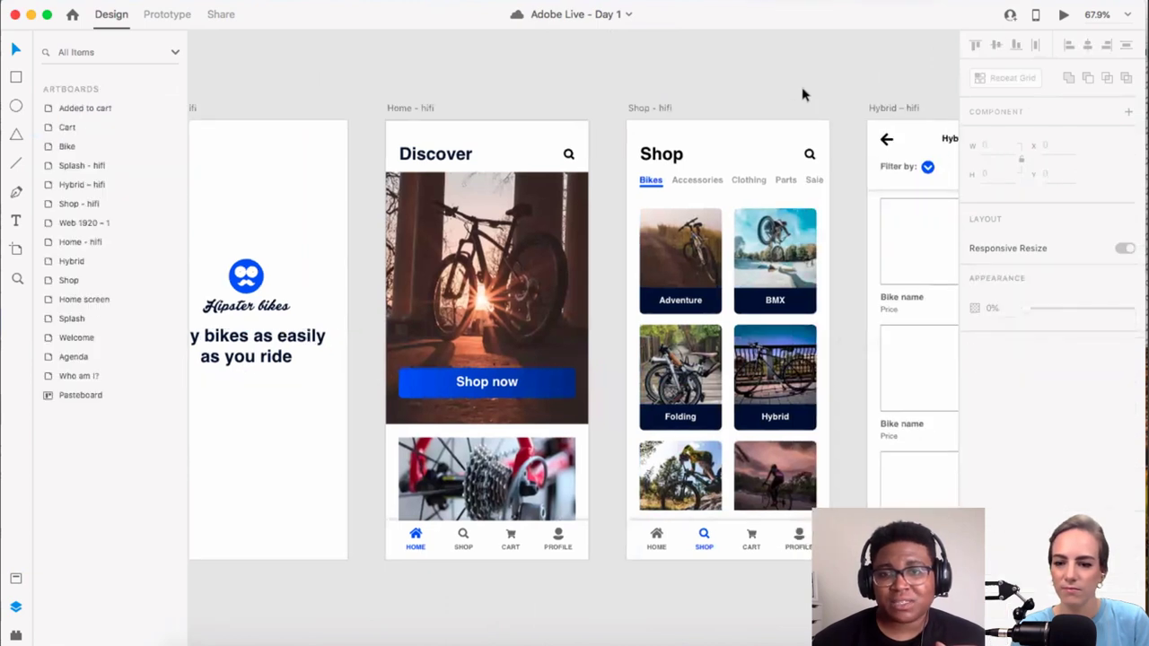
pyautogui.hscroll(3, 801, 94)
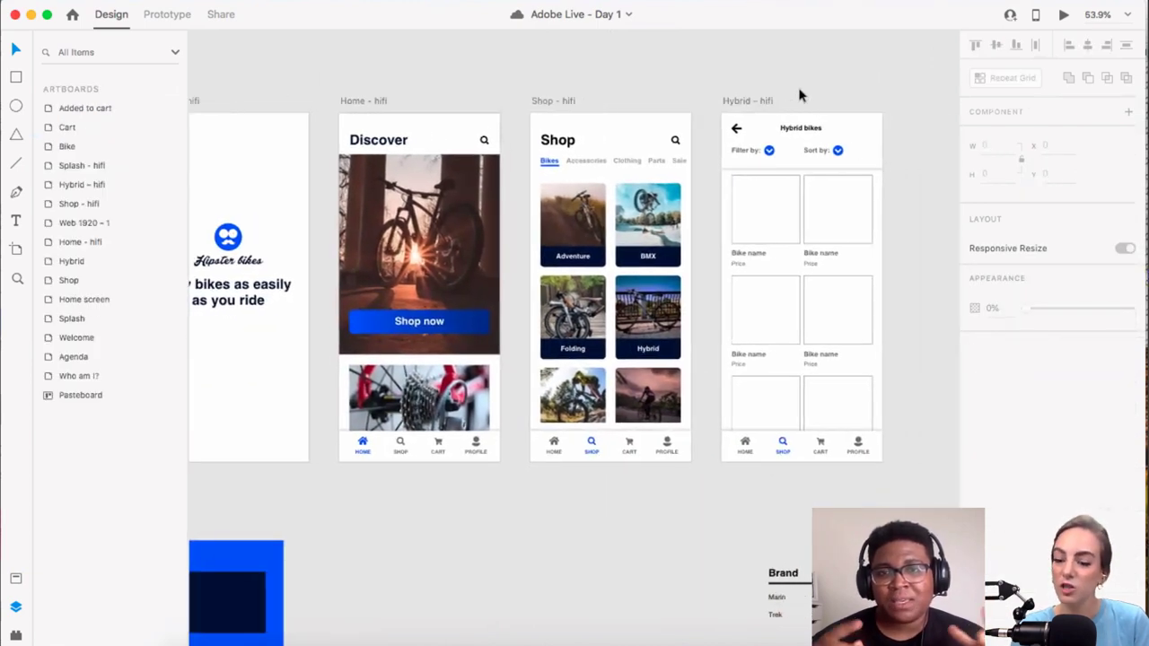
pyautogui.hscroll(-3, 801, 95)
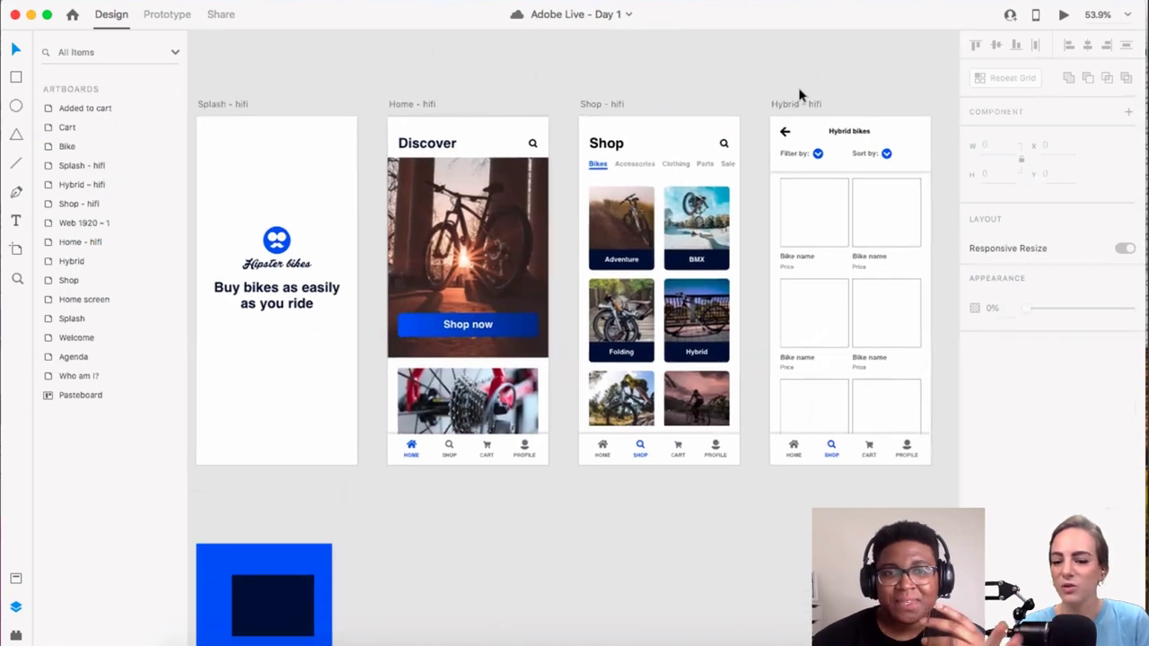
pyautogui.hscroll(-1, 423, 290)
pyautogui.scroll(5, 422, 290)
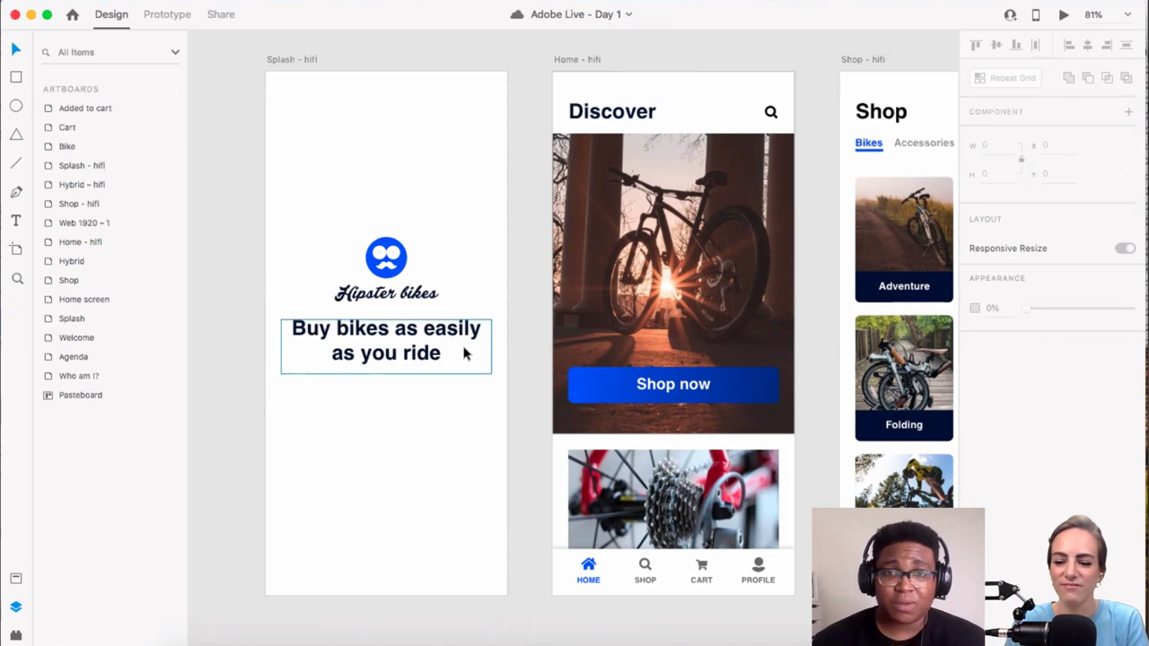
pyautogui.hscroll(5, 464, 352)
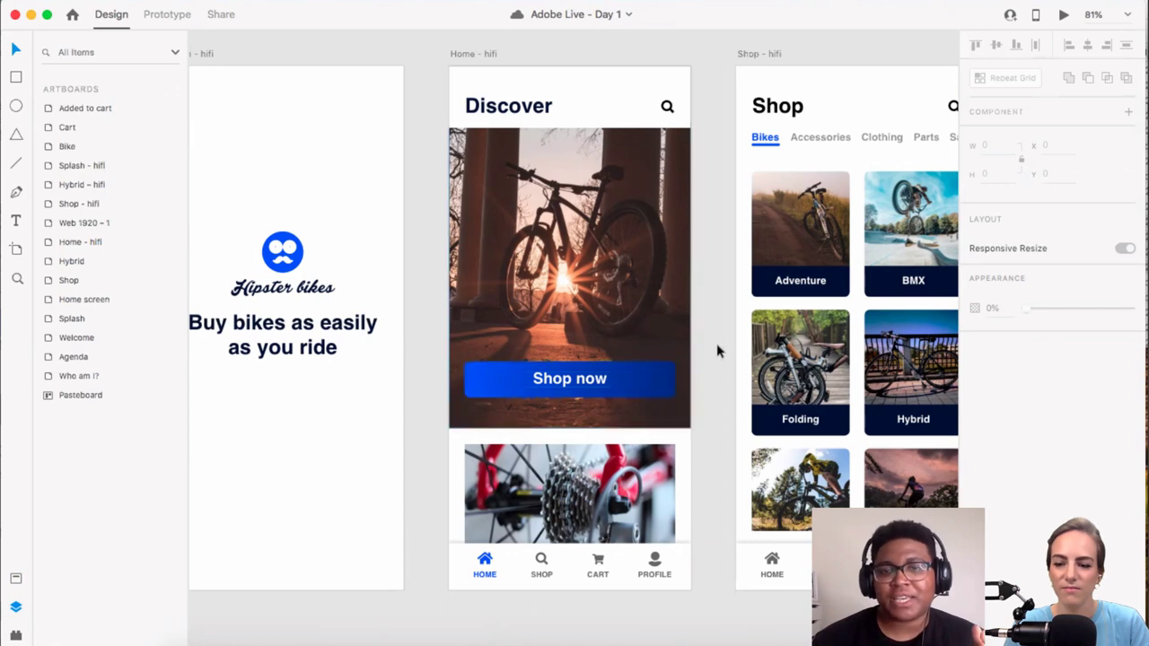
pyautogui.scroll(3, 579, 387)
pyautogui.scroll(4, 579, 387)
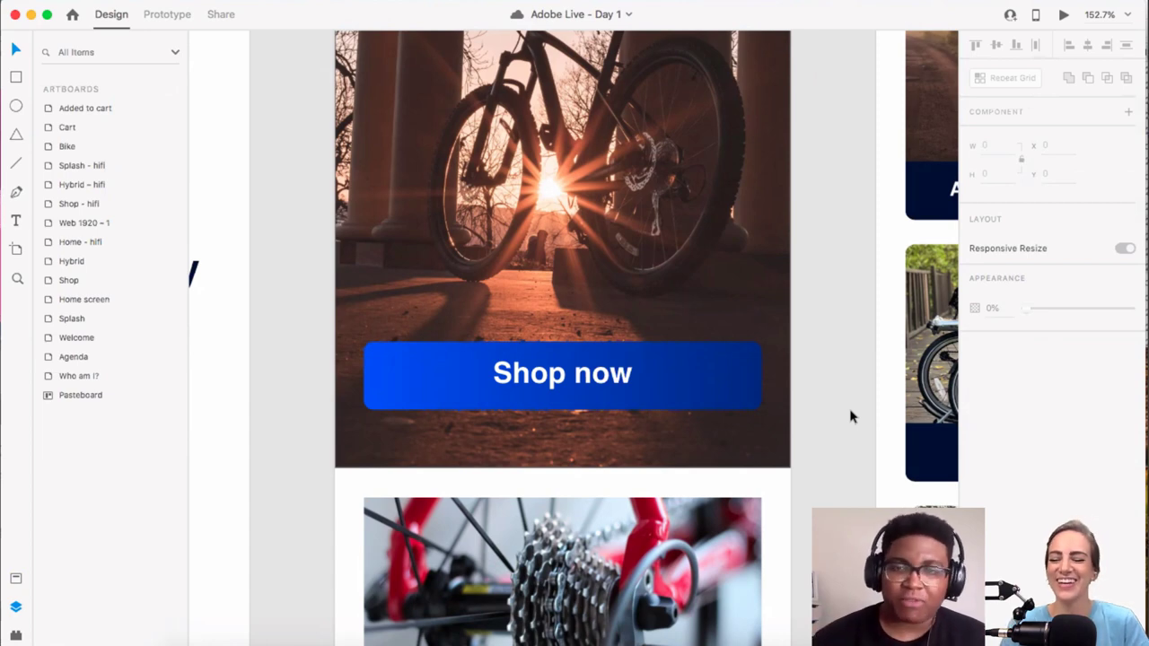
pyautogui.scroll(-5, 842, 411)
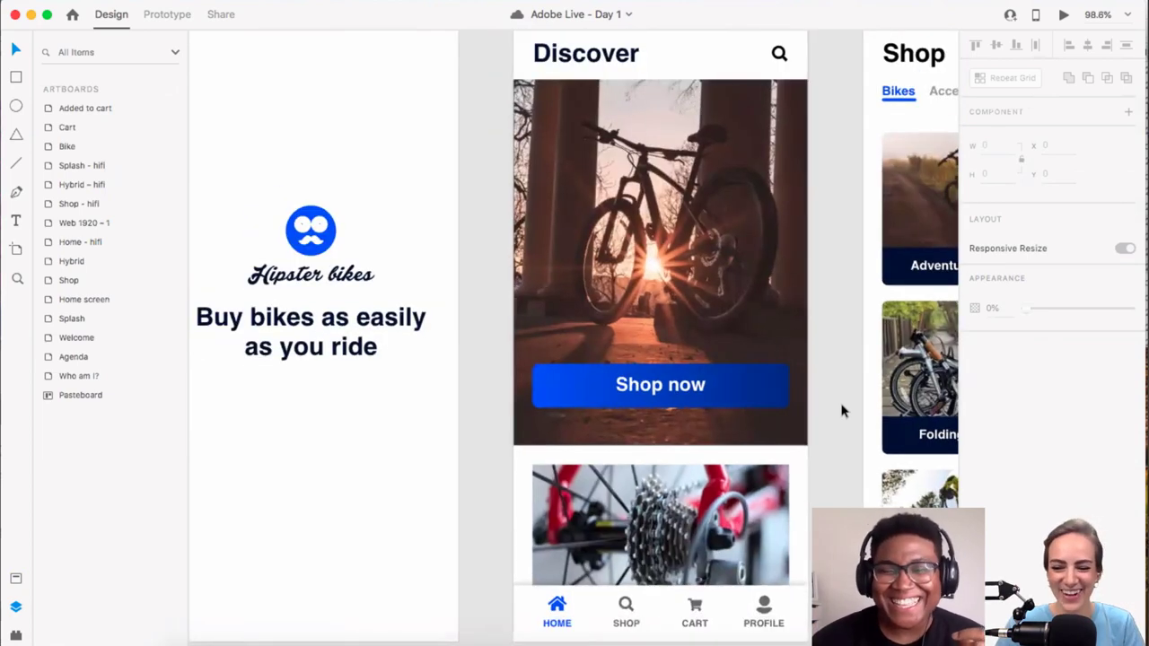
pyautogui.hscroll(2, 807, 408)
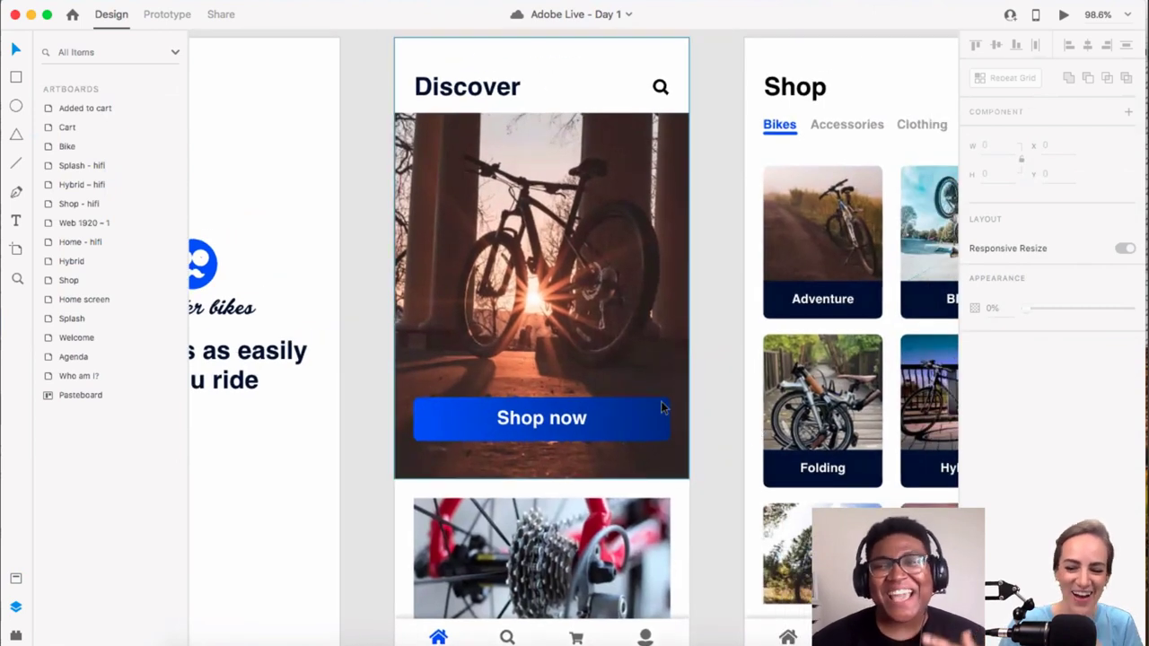
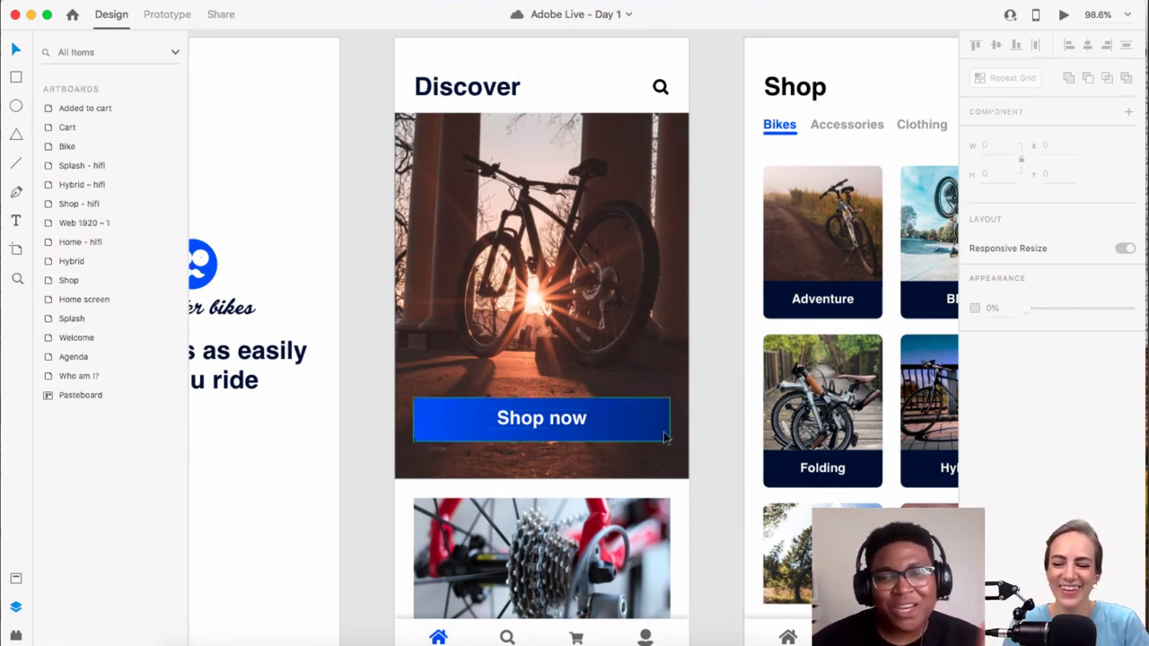
pyautogui.scroll(3, 665, 422)
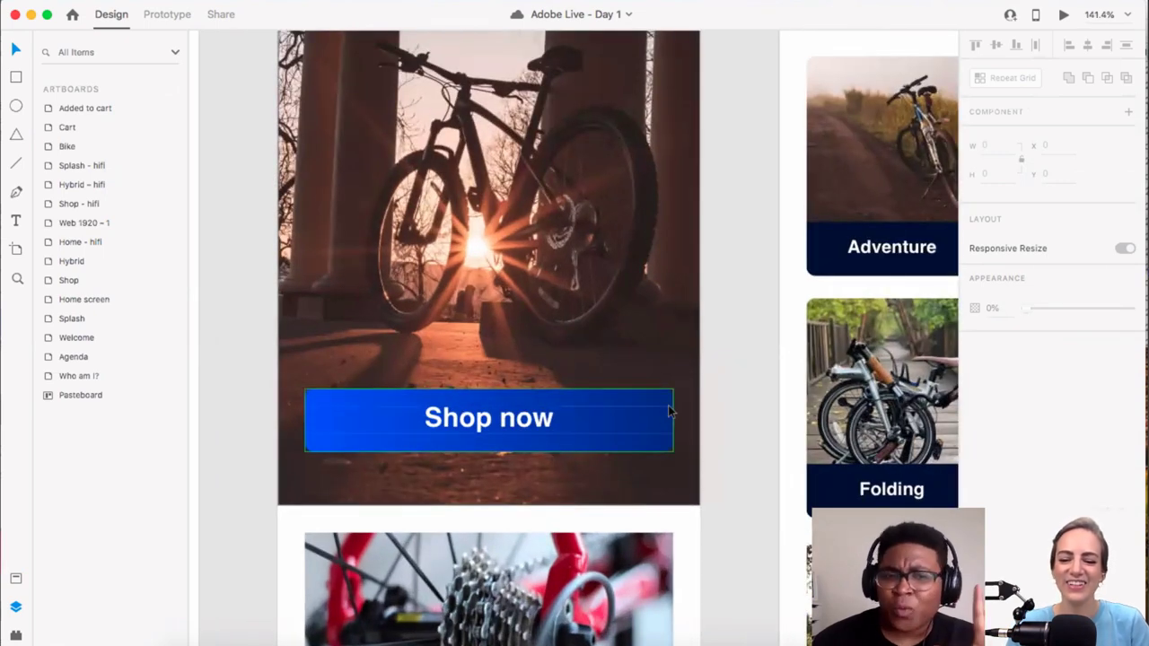
pyautogui.scroll(-2, 652, 427)
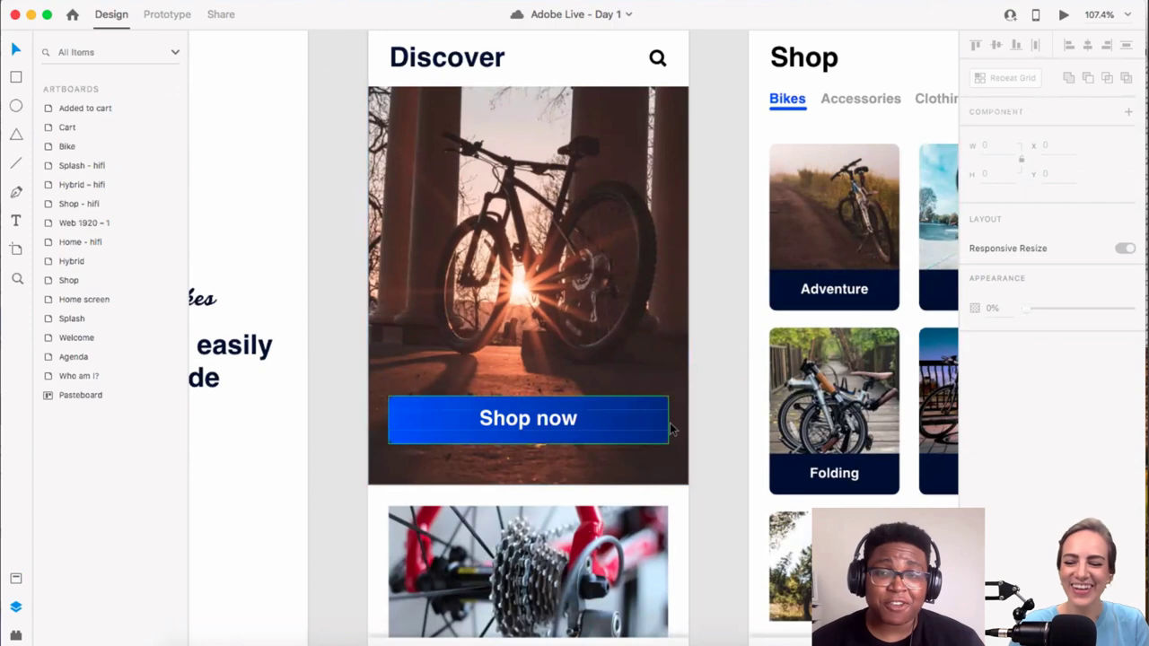
pyautogui.scroll(-3, 672, 408)
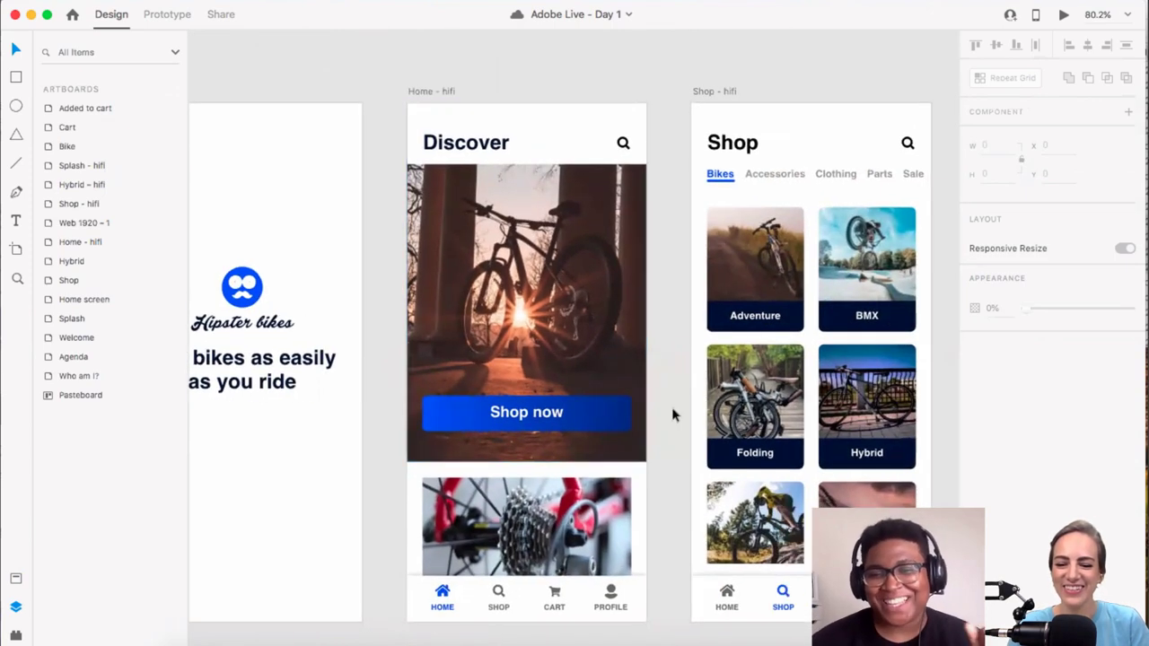
pyautogui.hscroll(8, 646, 359)
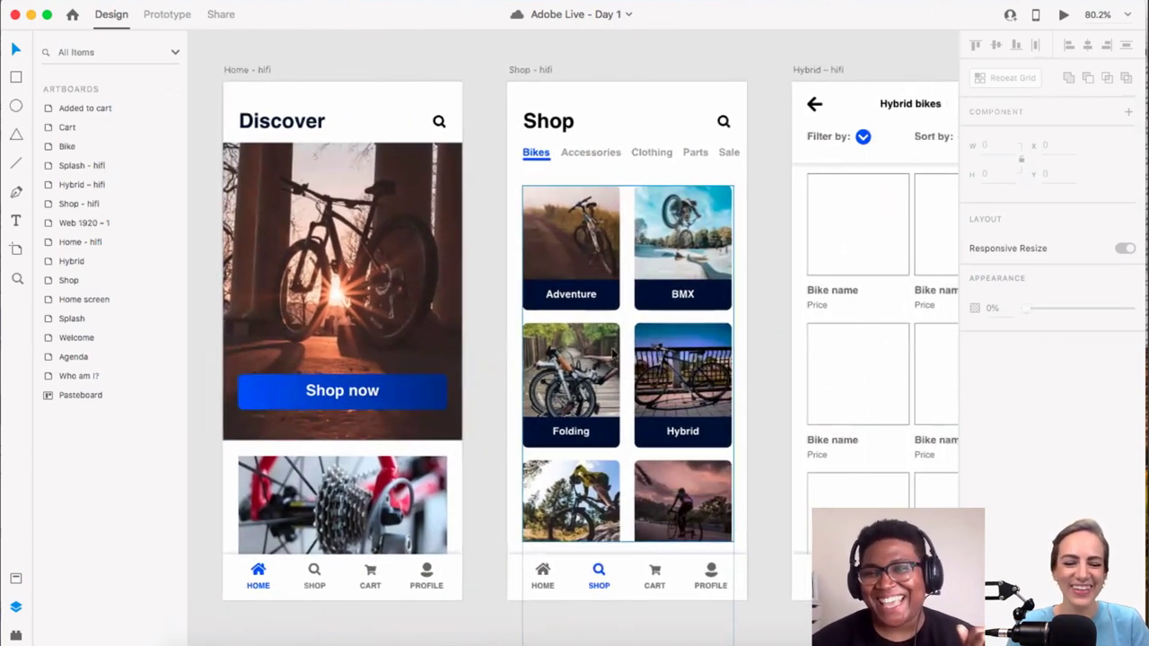
pyautogui.hscroll(-8, 612, 354)
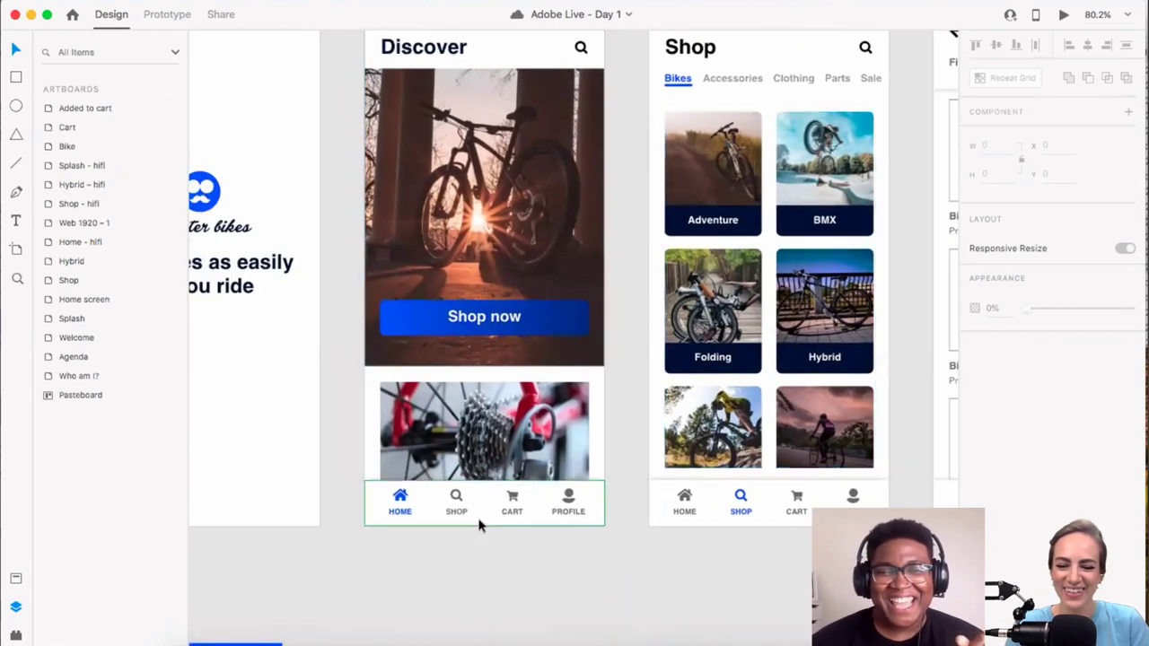
# Step: Select the nav bar component on the Home - hifi artboard and examine it alongside the Shop - hifi nav bar
pyautogui.scroll(3, 480, 525)
pyautogui.hscroll(-3, 480, 525)
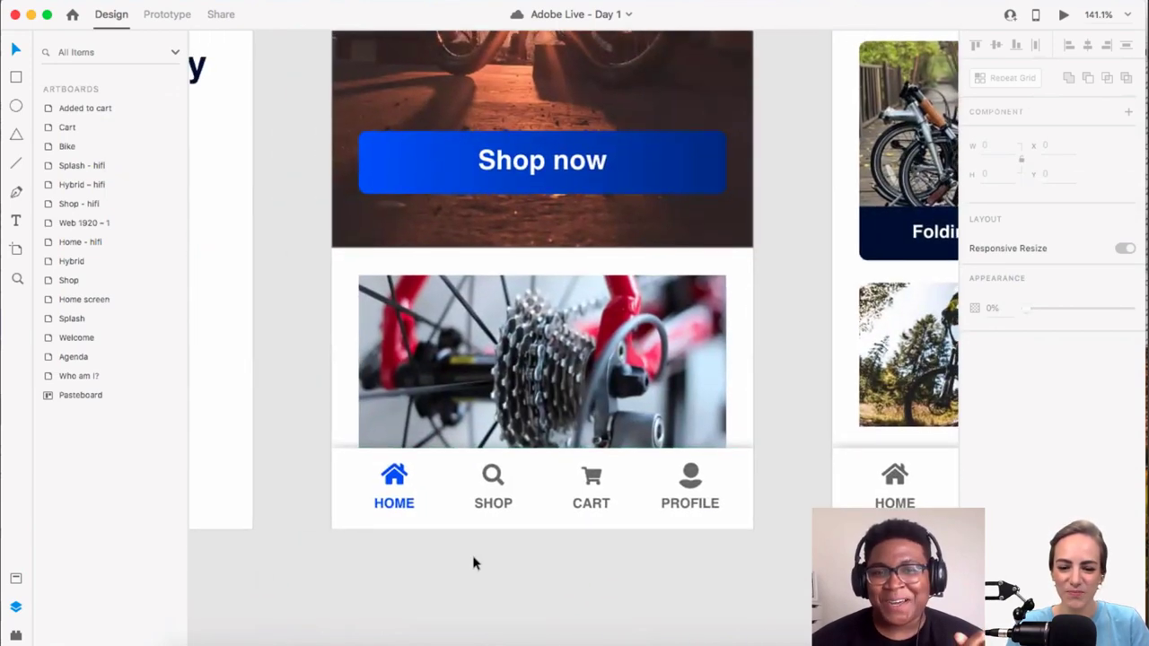
pyautogui.click(754, 503)
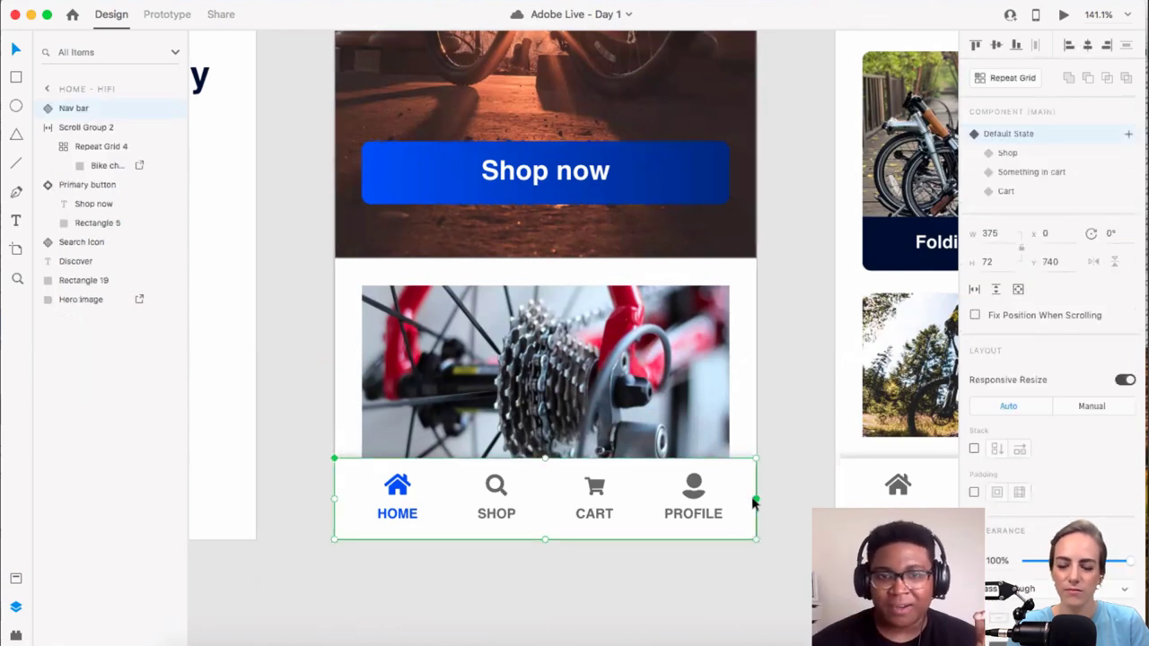
pyautogui.scroll(-5, 752, 498)
pyautogui.scroll(-2, 750, 506)
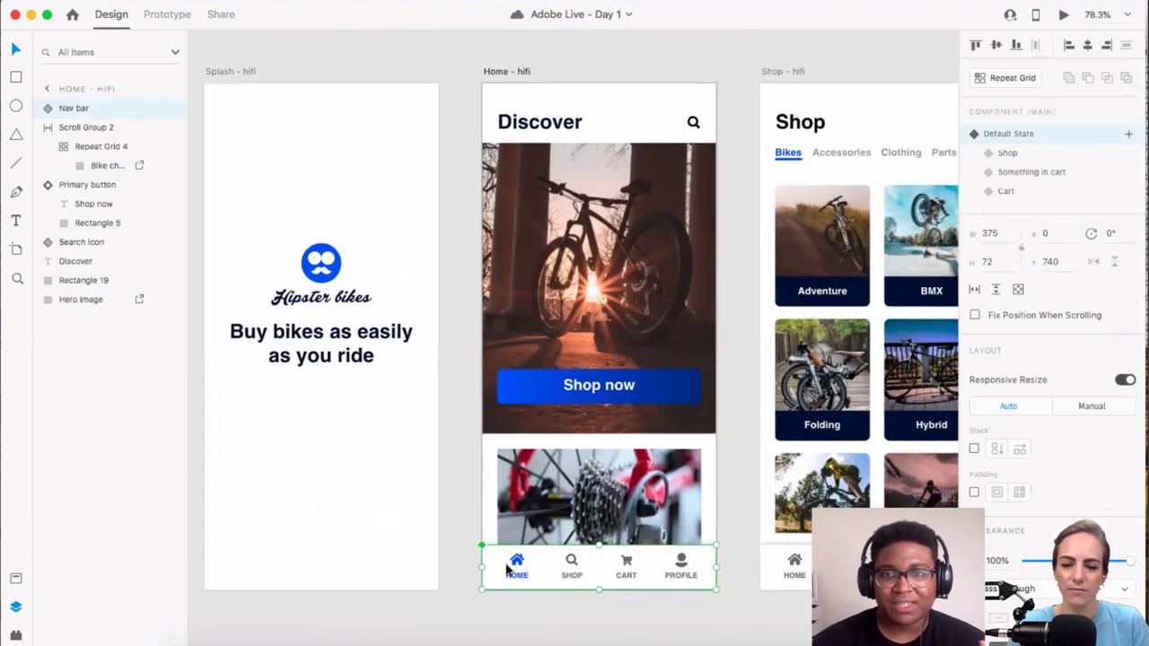
pyautogui.hscroll(3, 507, 567)
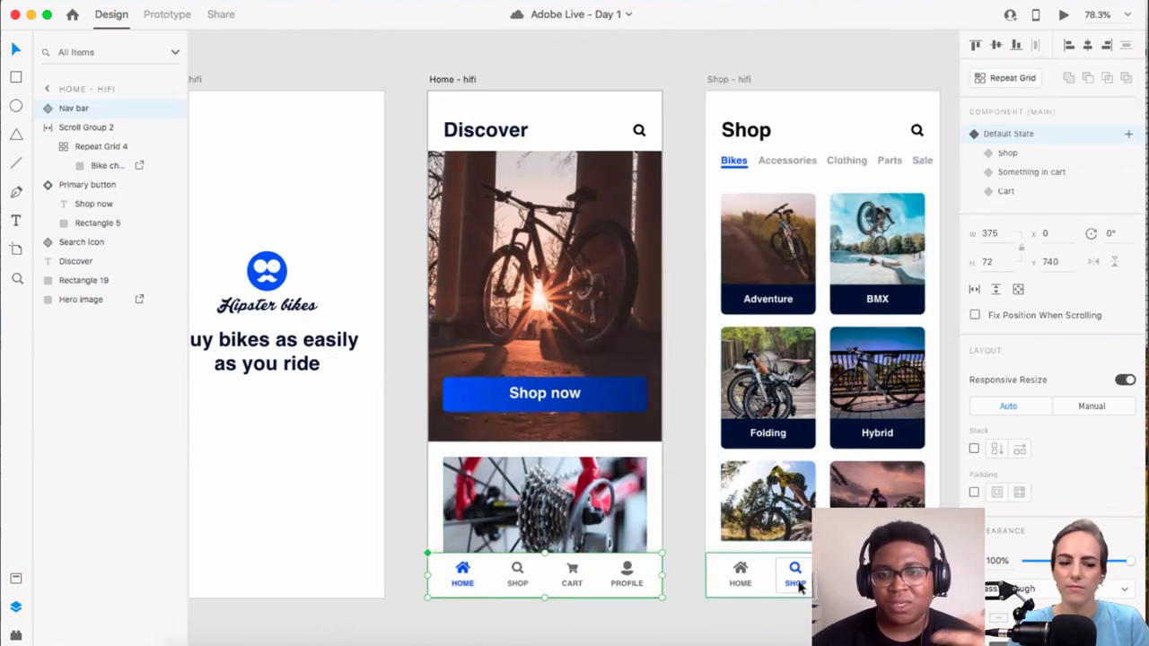
pyautogui.hscroll(1, 717, 574)
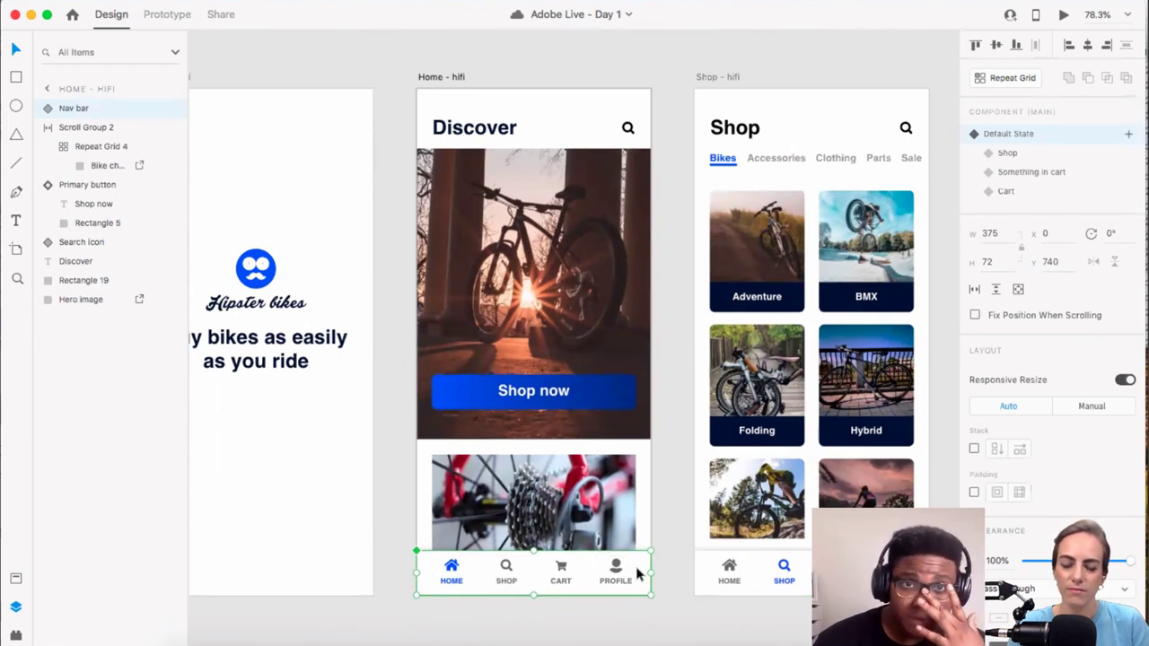
# Step: Wire the Shop item in the Home - hifi nav bar to the Shop - hifi artboard, with a Tap trigger, Transition and Push Left
pyautogui.click(168, 16)
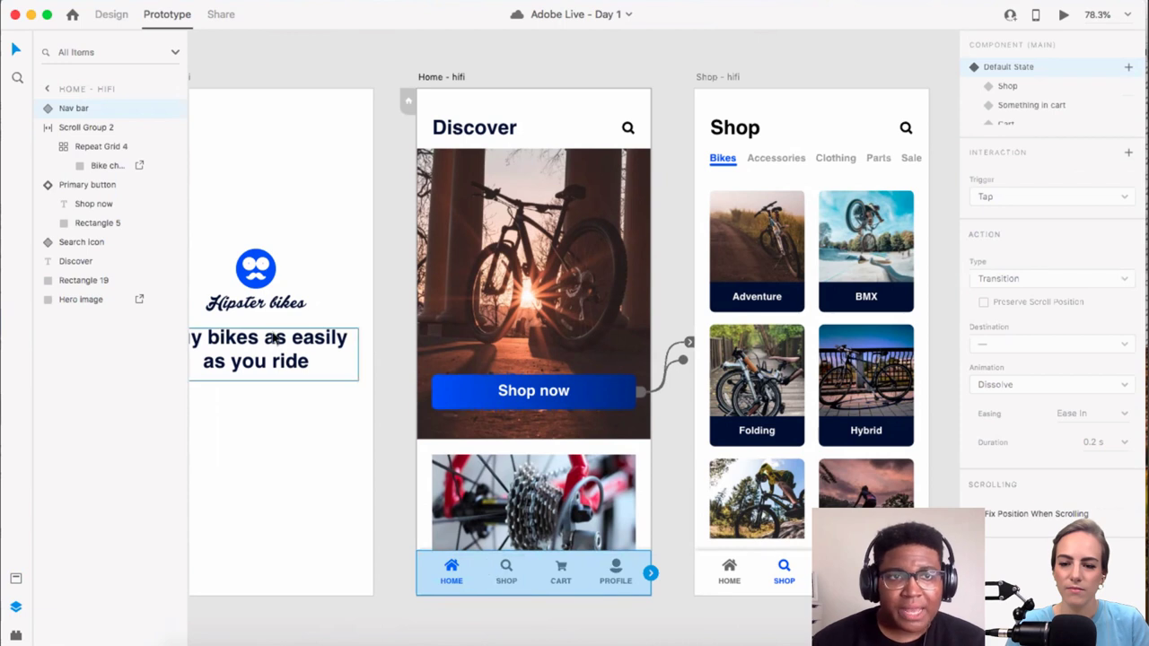
pyautogui.click(49, 110)
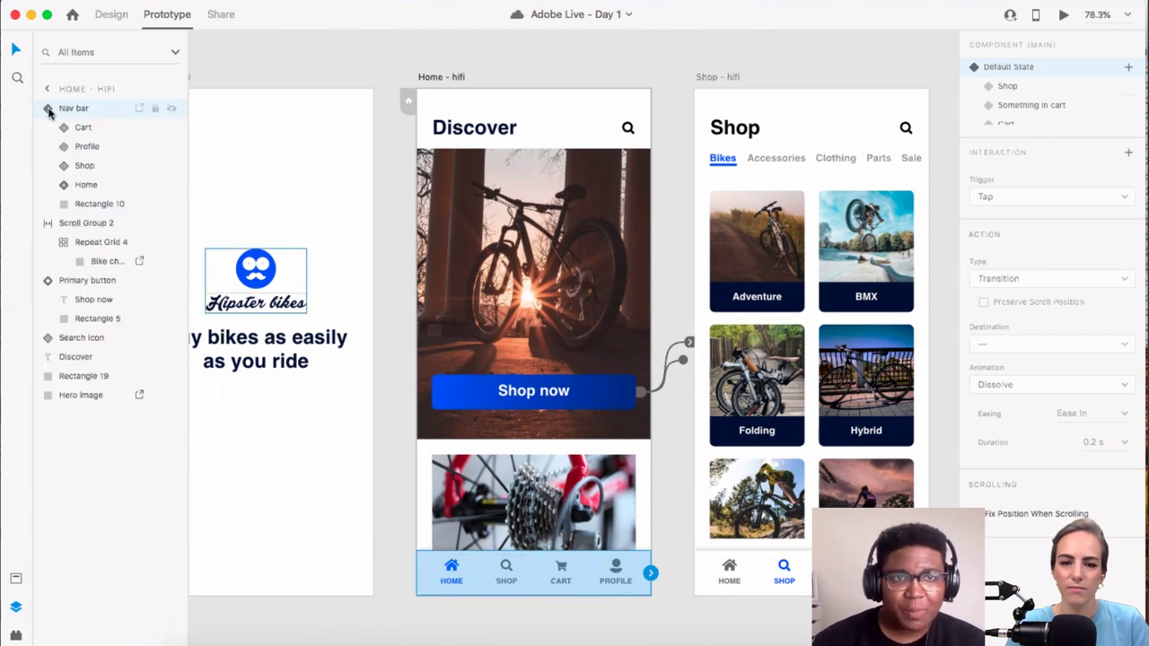
pyautogui.click(86, 172)
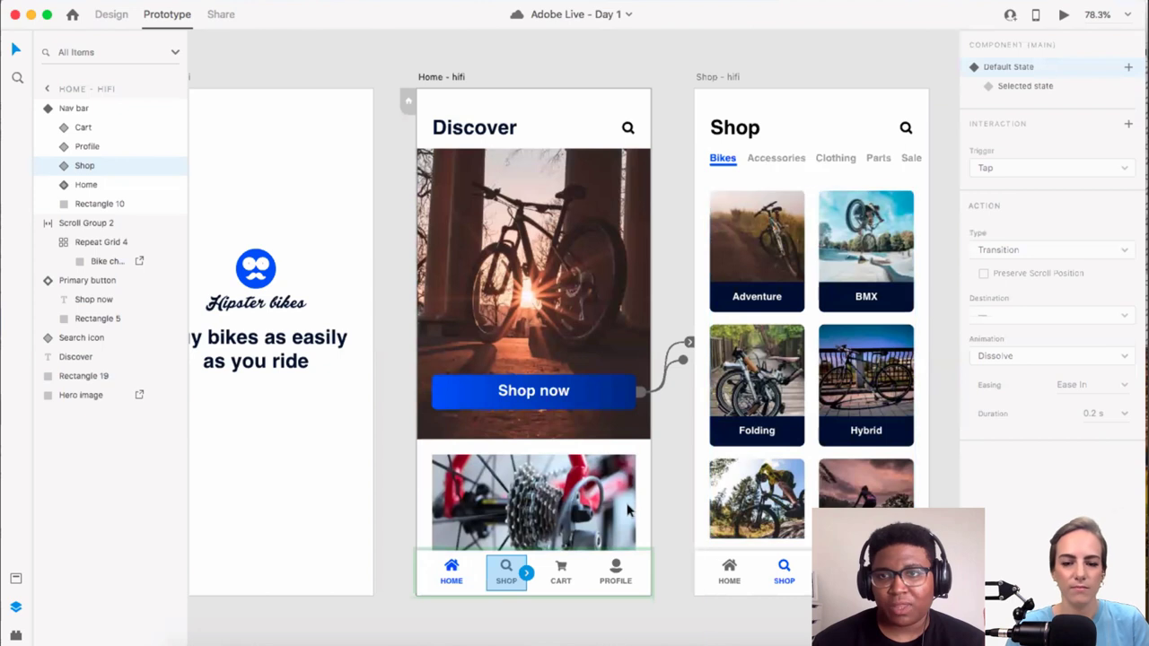
pyautogui.moveTo(526, 573); pyautogui.dragTo(744, 489)
pyautogui.hscroll(2, 574, 359)
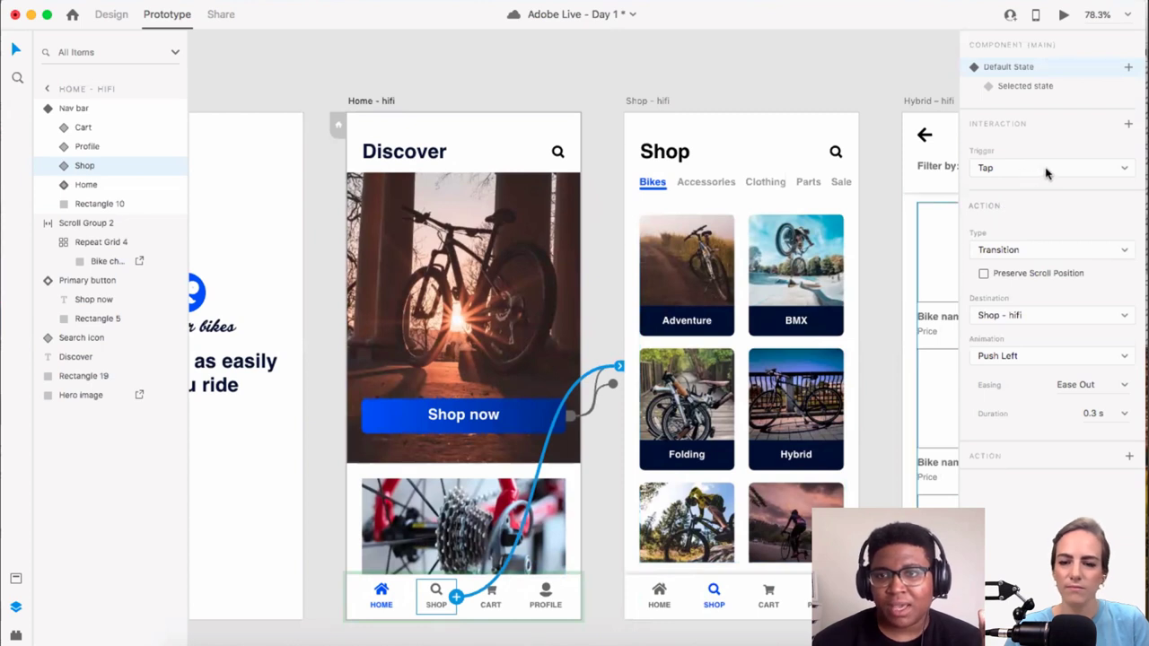
pyautogui.click(1054, 251)
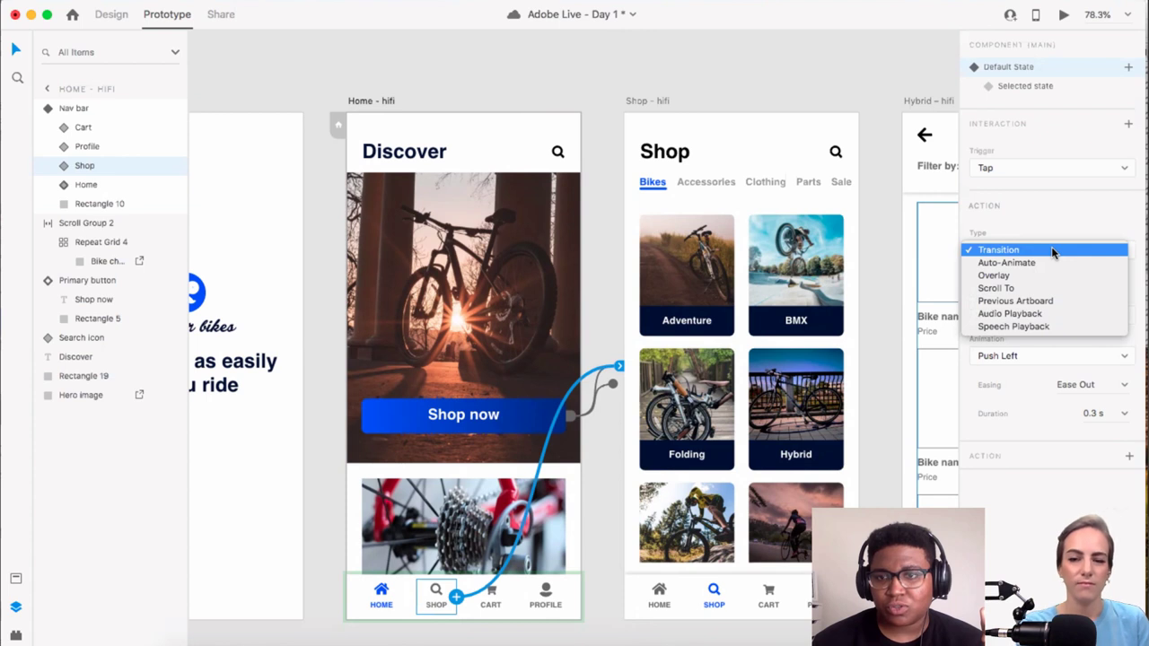
pyautogui.click(1053, 251)
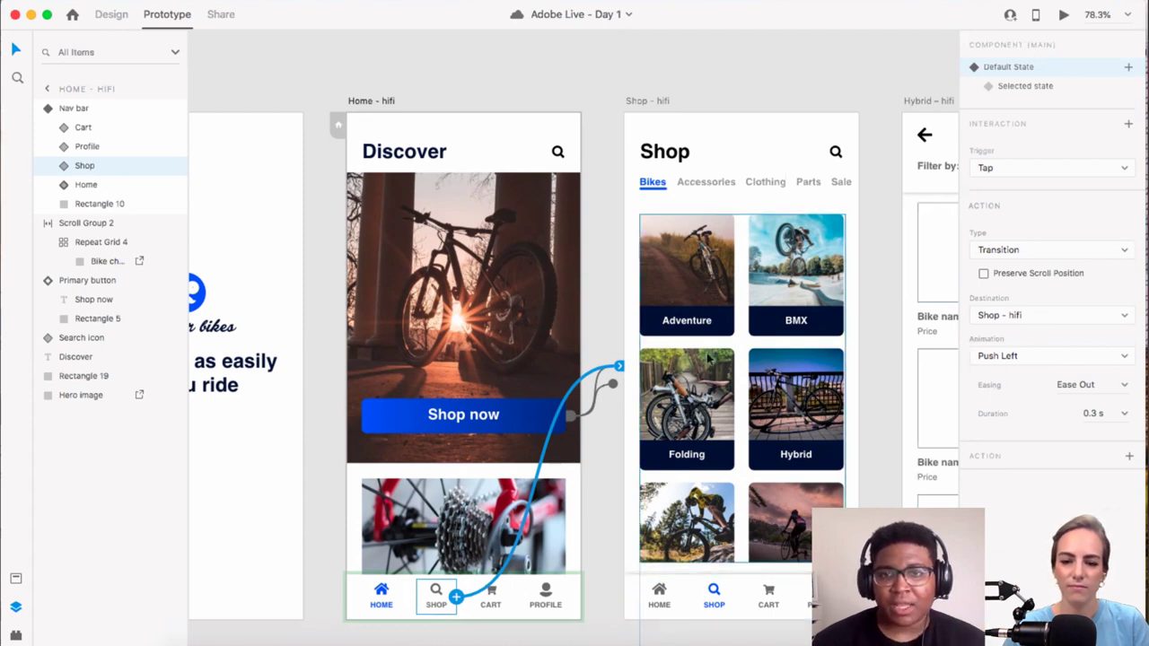
# Step: Link the Home item in the Shop - hifi nav bar to Home - hifi with a Push Right animation, and save the document
pyautogui.click(637, 588)
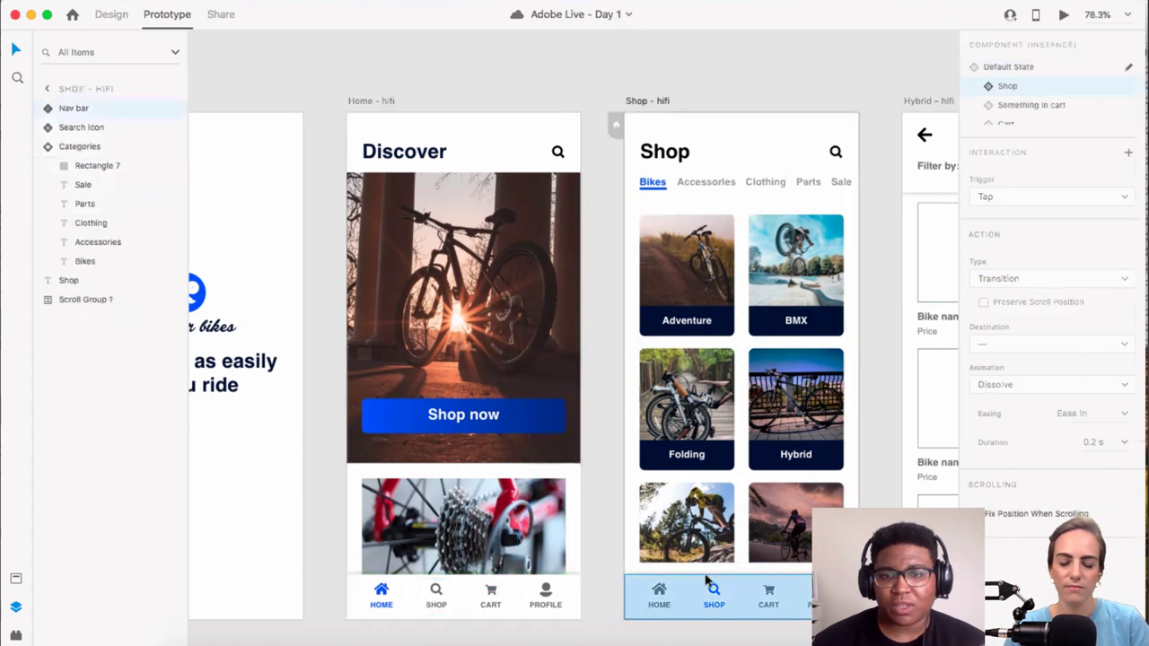
pyautogui.hscroll(2, 739, 587)
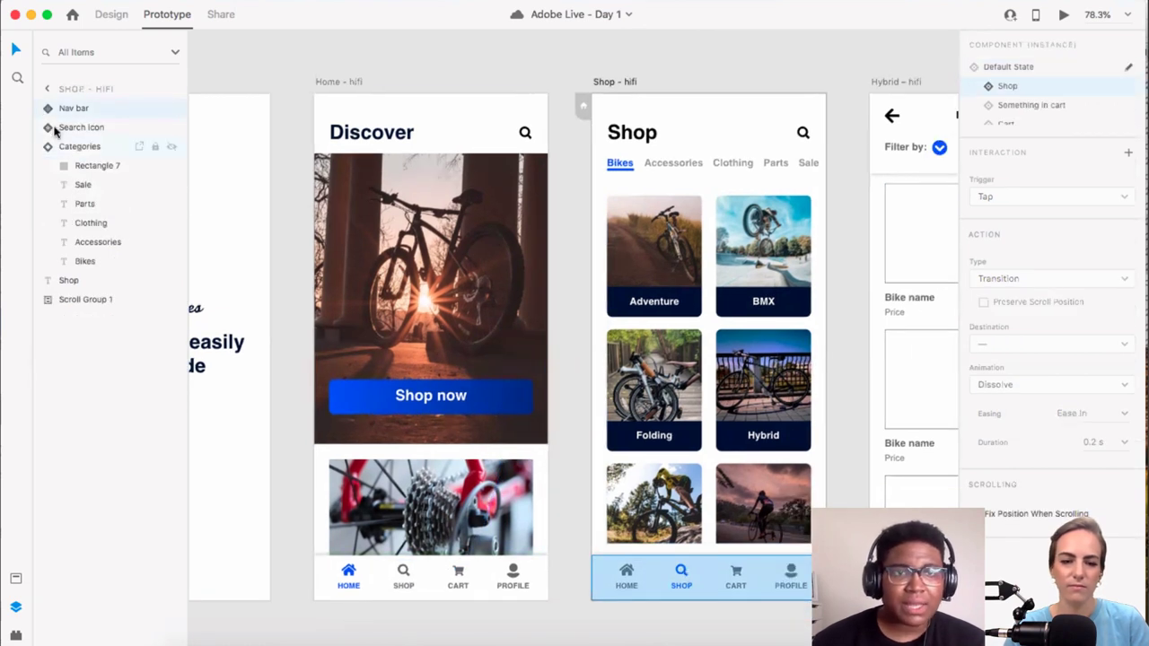
pyautogui.click(42, 108)
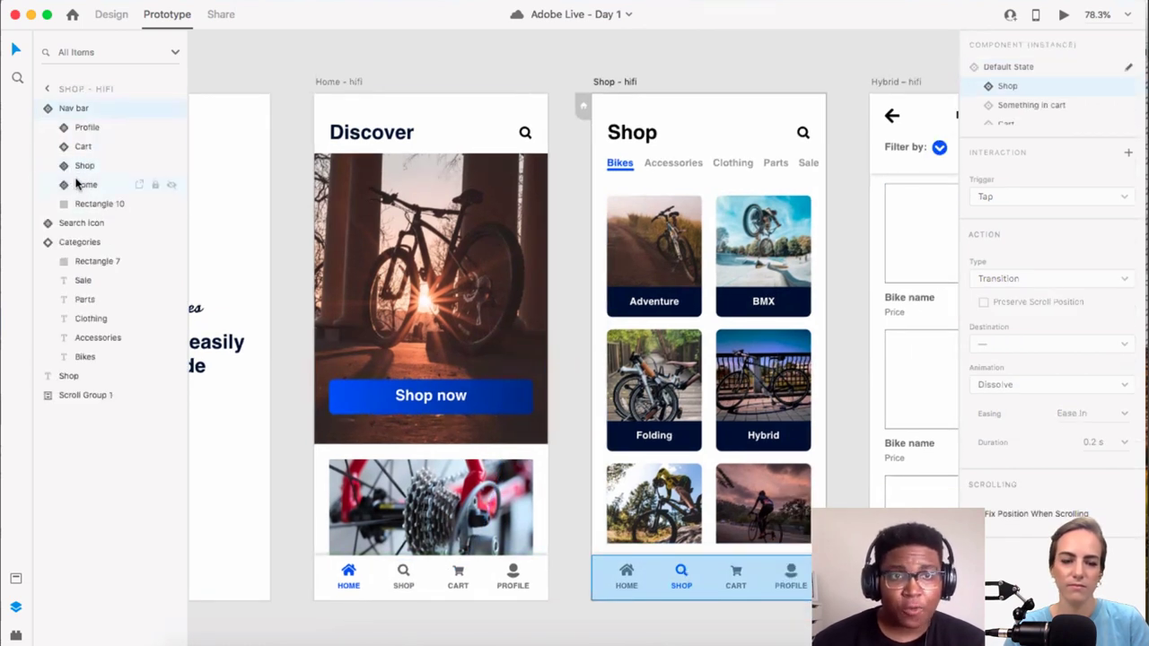
pyautogui.click(77, 185)
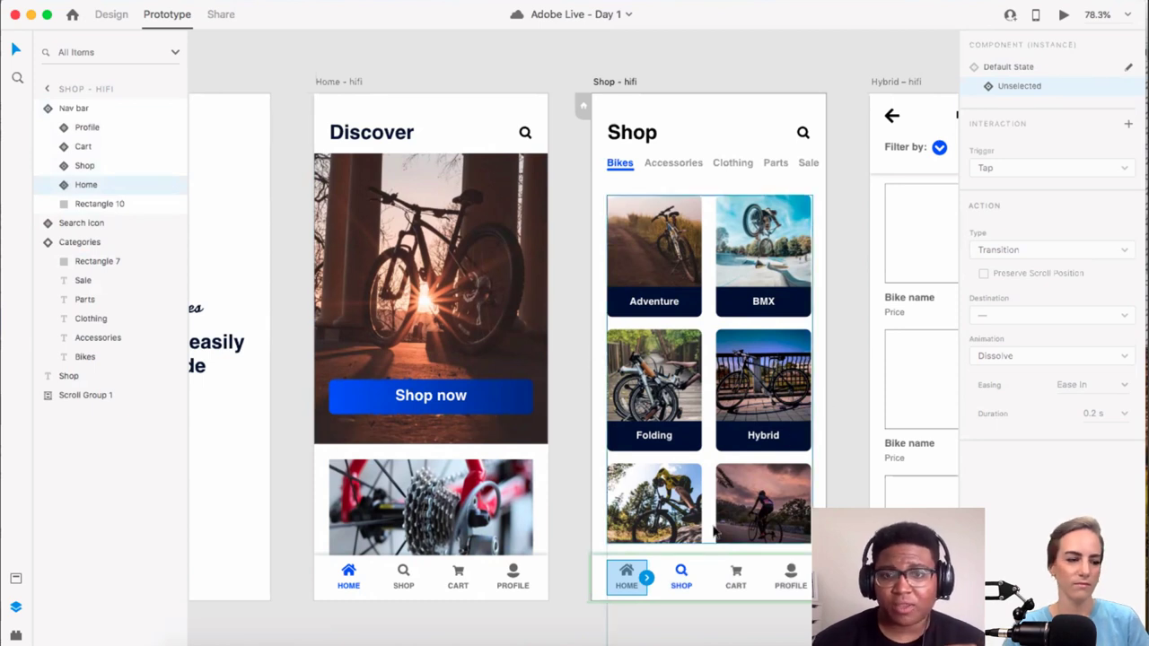
pyautogui.moveTo(646, 580); pyautogui.dragTo(535, 579)
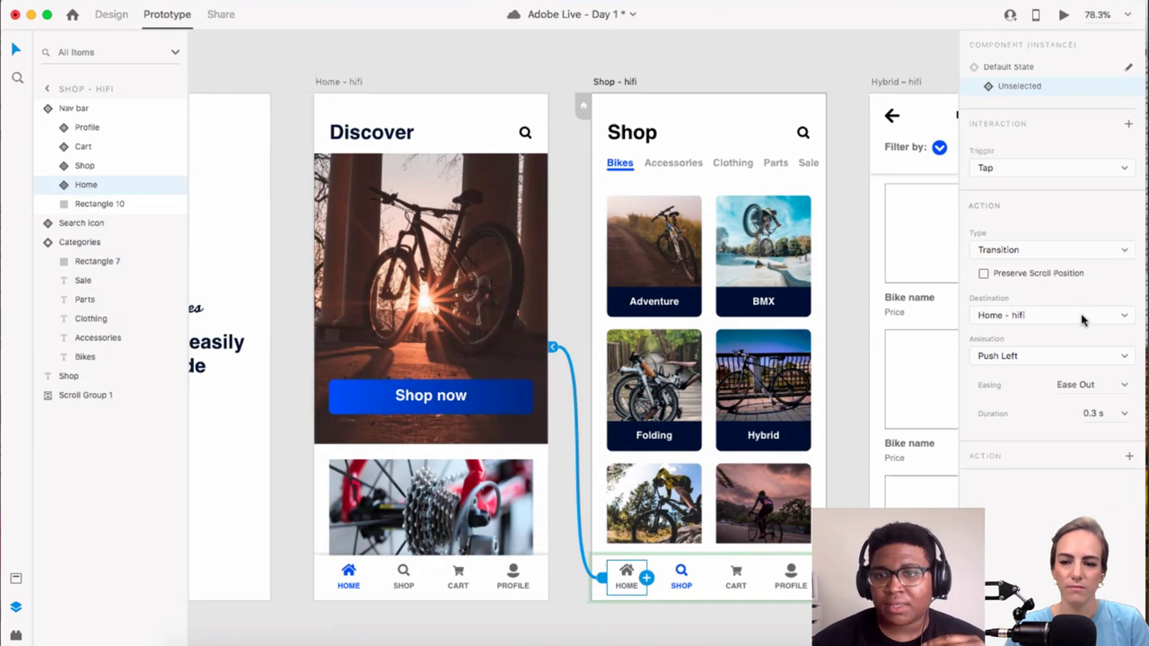
pyautogui.click(1053, 358)
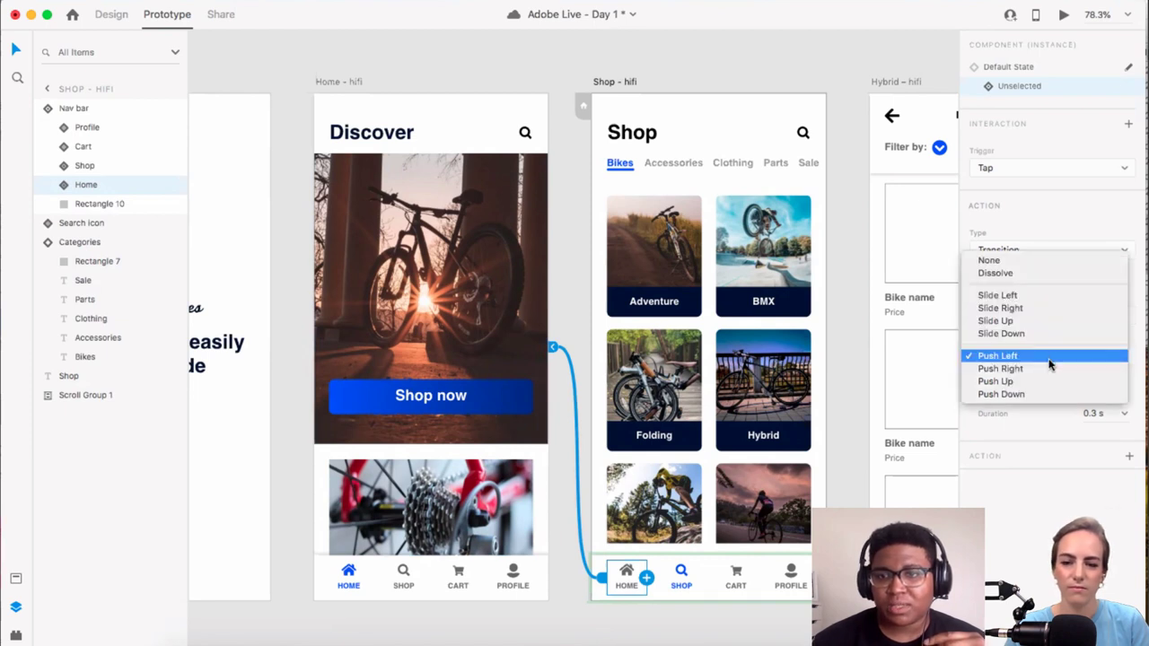
pyautogui.click(1000, 369)
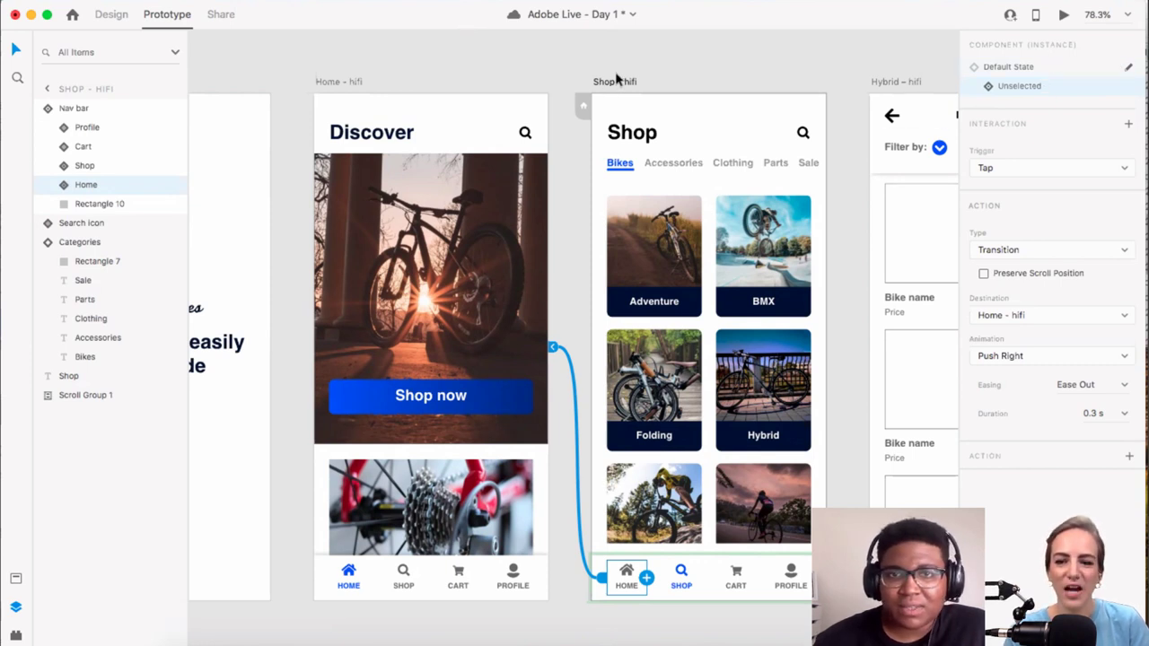
pyautogui.hotkey('ctrl', 's')
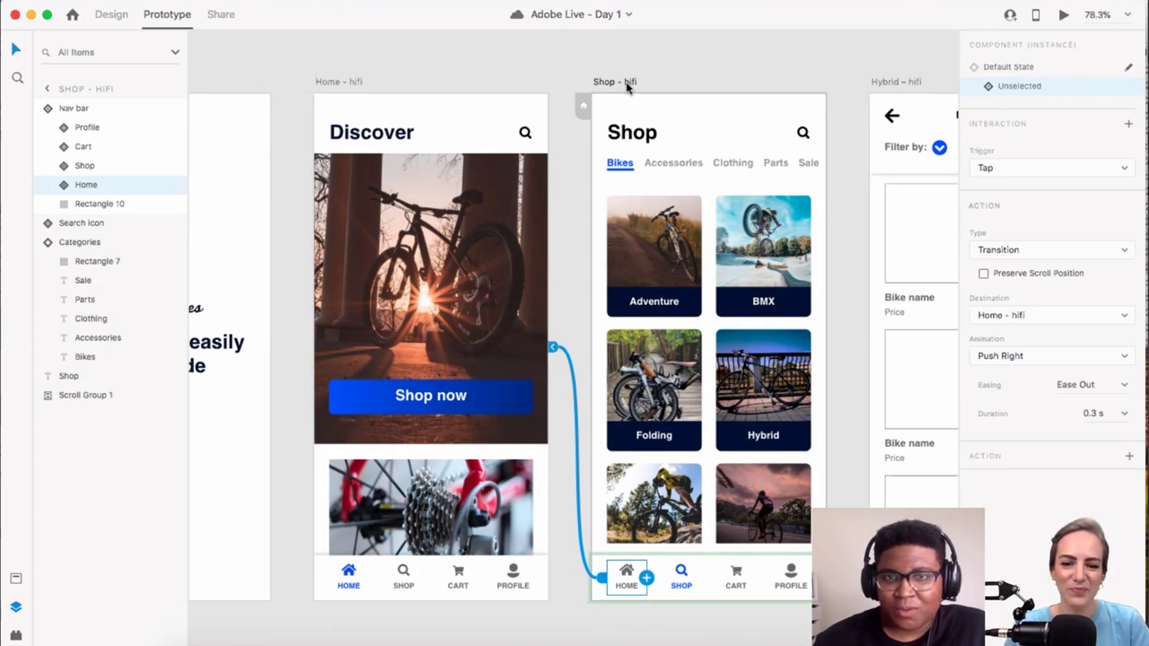
# Step: Preview the Shop screen, test switching back and forth between Home and Shop through the nav bar, and close the preview
pyautogui.click(1063, 15)
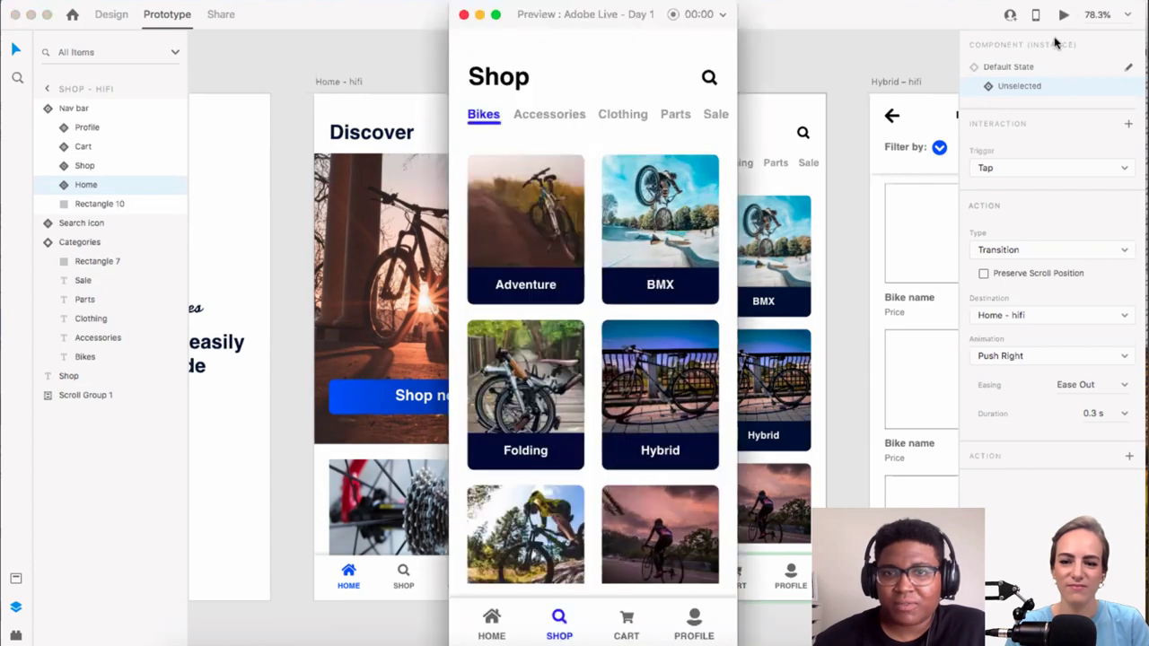
pyautogui.click(491, 626)
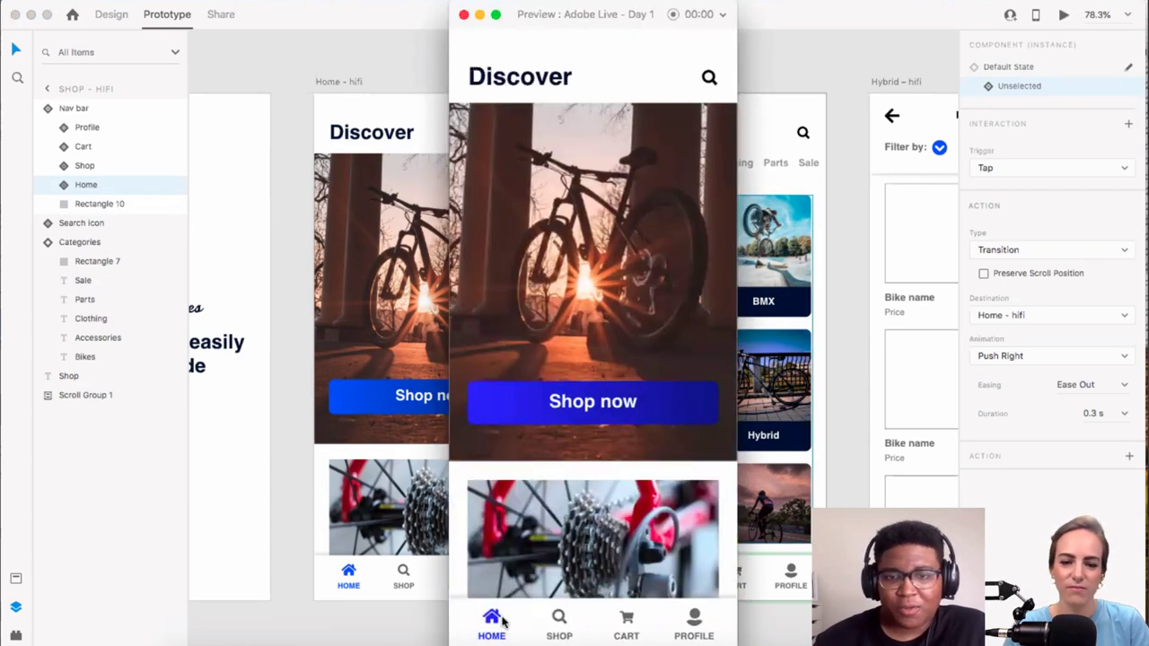
pyautogui.click(561, 626)
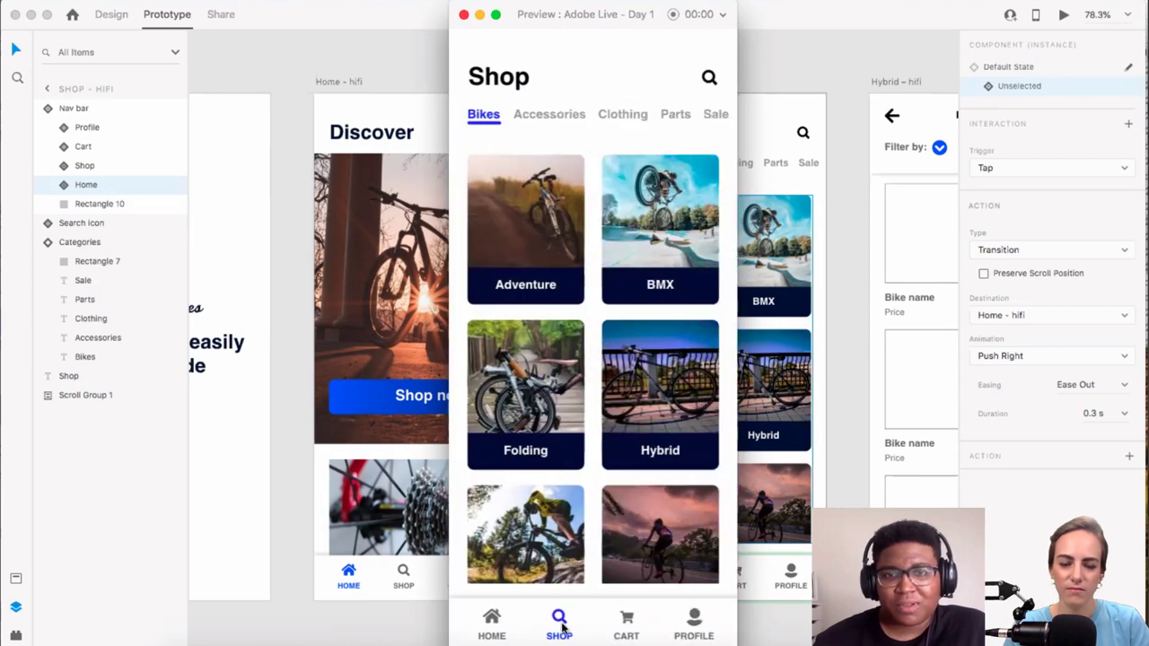
pyautogui.click(508, 636)
pyautogui.click(508, 632)
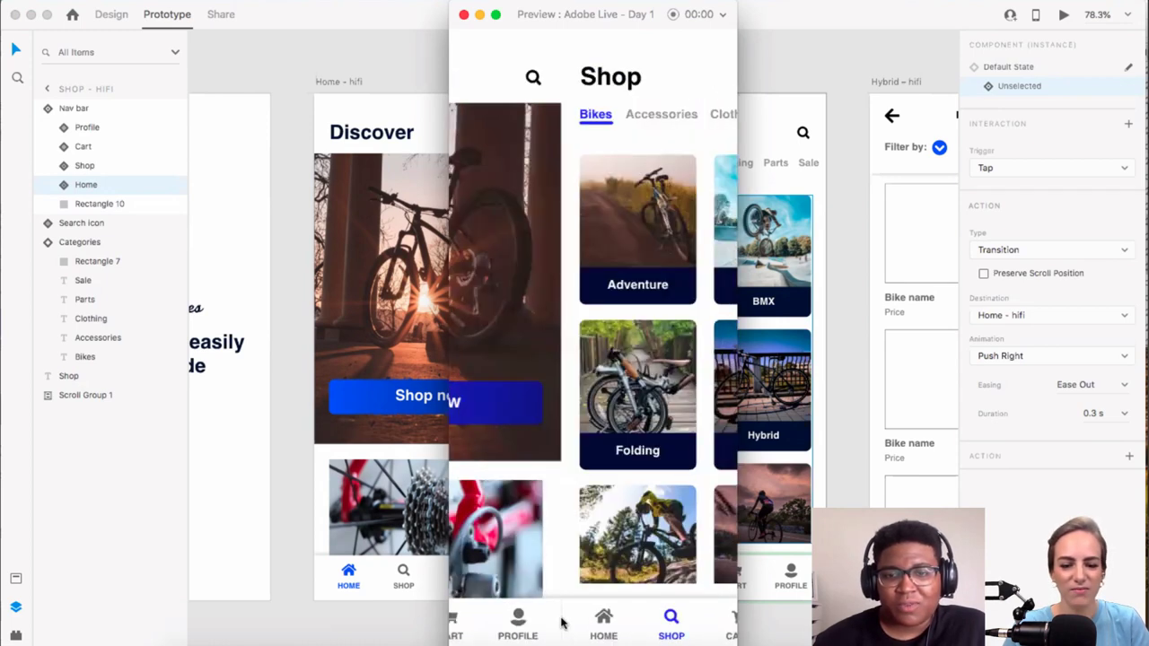
pyautogui.click(506, 624)
pyautogui.click(571, 624)
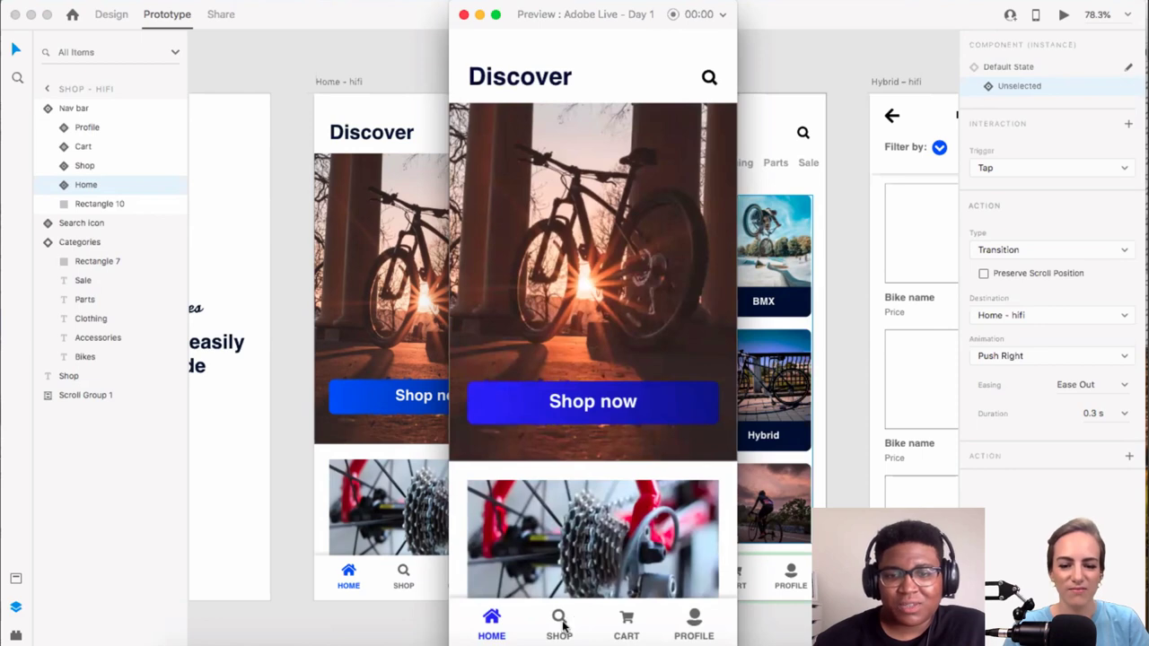
pyautogui.click(500, 629)
pyautogui.click(557, 626)
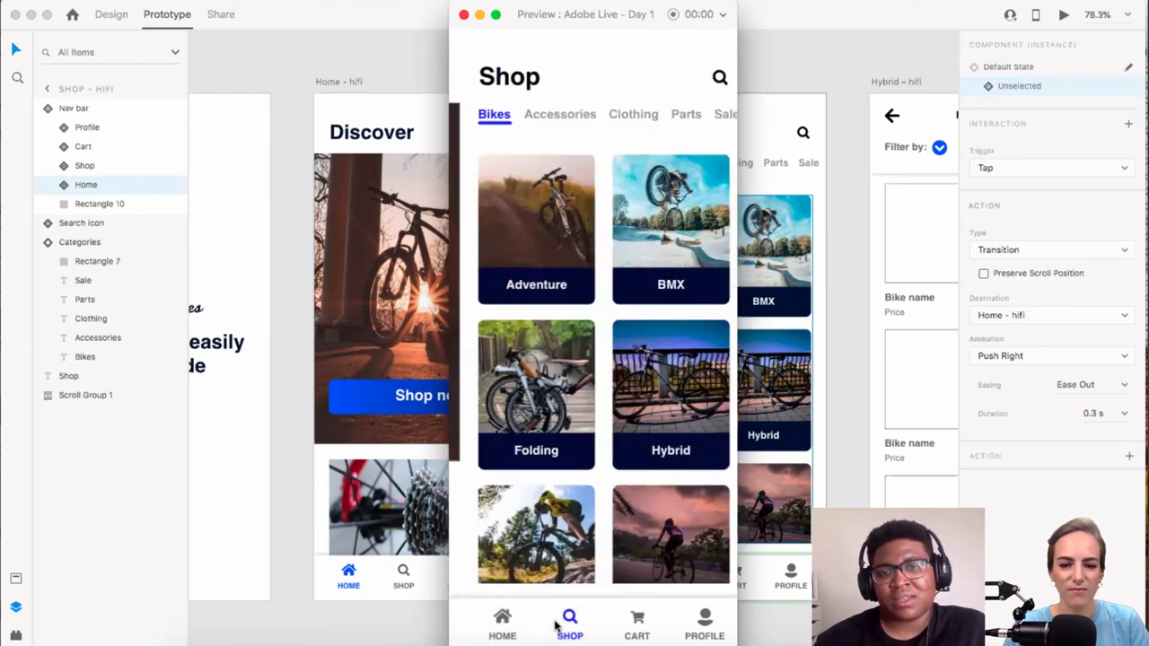
pyautogui.click(463, 15)
# Step: Select the repeat grid of bike placeholders on the Hybrid – hifi artboard and examine that screen beside its neighbouring artboards
pyautogui.scroll(-2, 651, 192)
pyautogui.hscroll(2, 652, 192)
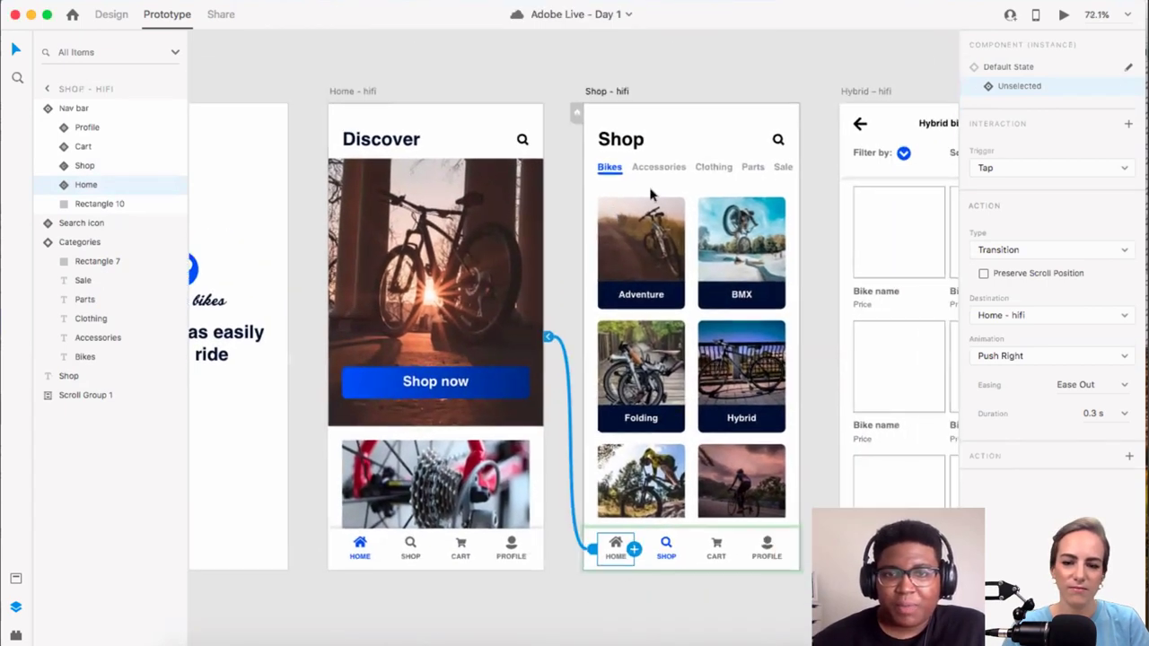
pyautogui.hscroll(-2, 649, 188)
pyautogui.hscroll(2, 650, 189)
pyautogui.scroll(-1, 650, 189)
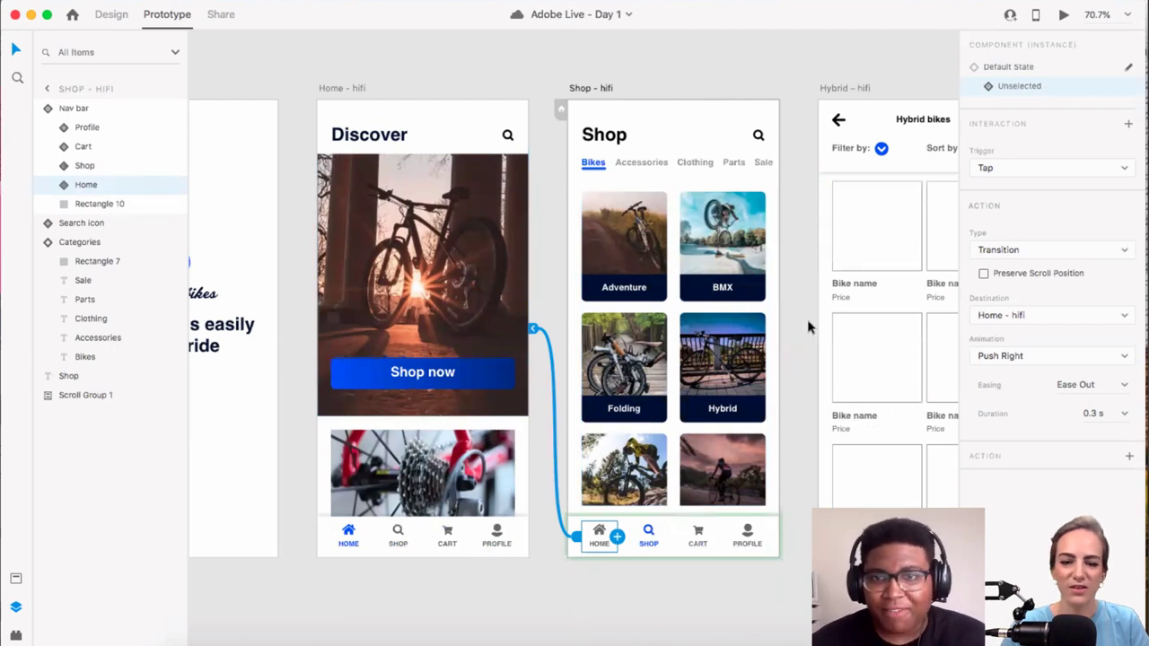
pyautogui.scroll(-1, 808, 328)
pyautogui.hscroll(4, 808, 327)
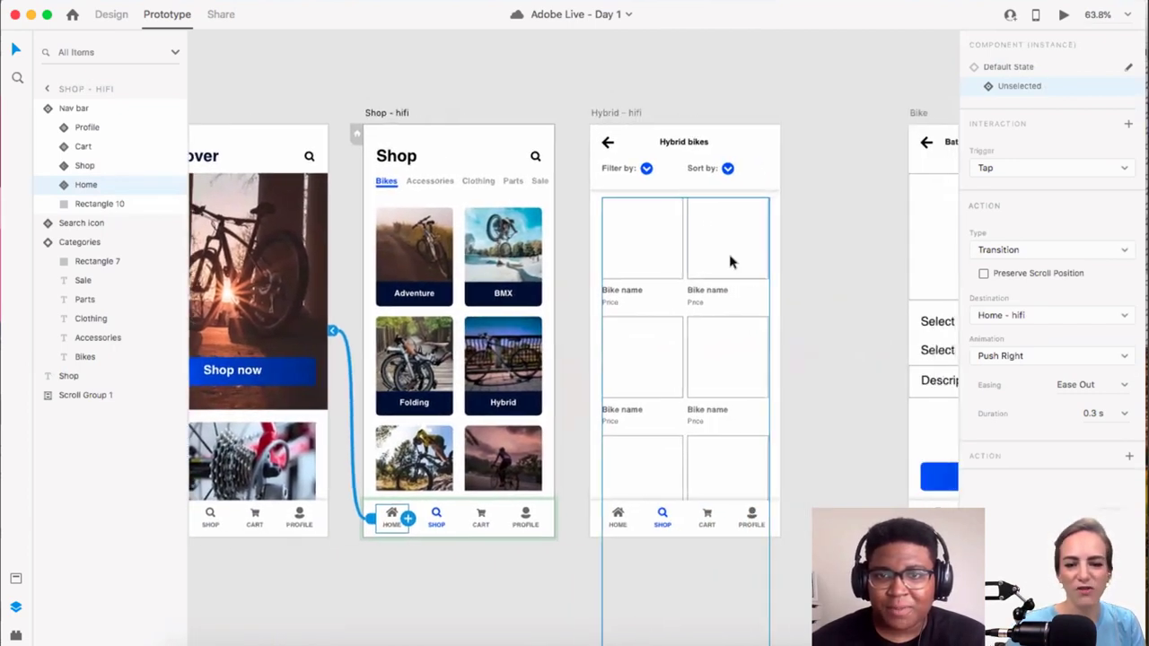
pyautogui.click(733, 251)
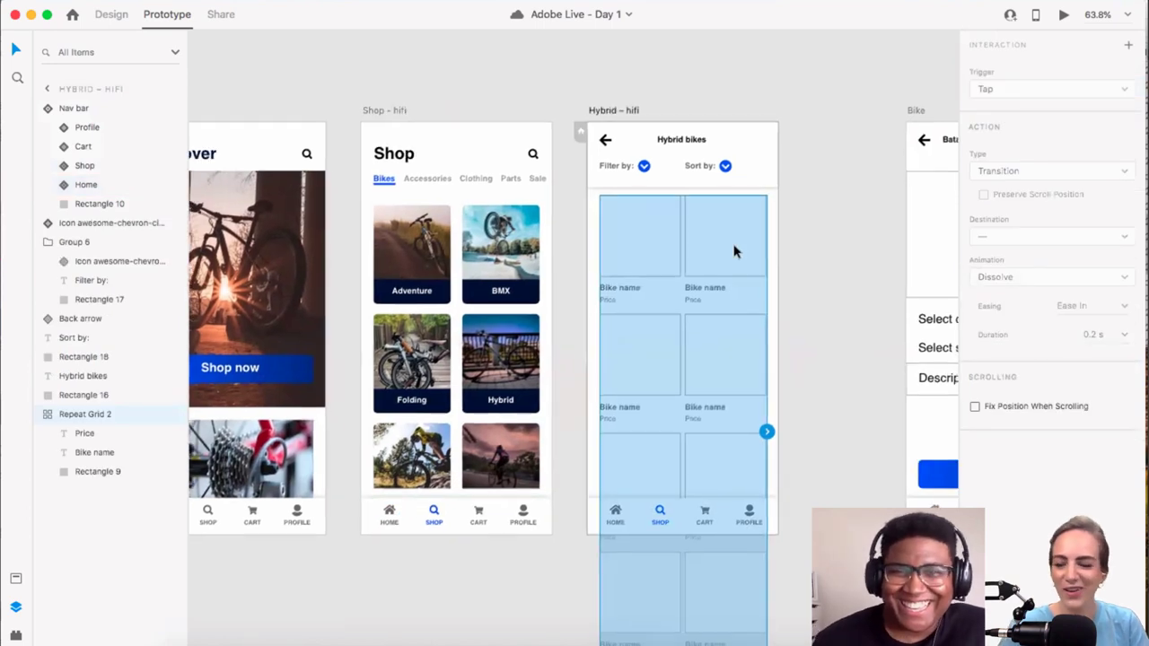
pyautogui.hscroll(4, 734, 250)
pyautogui.scroll(-1, 734, 250)
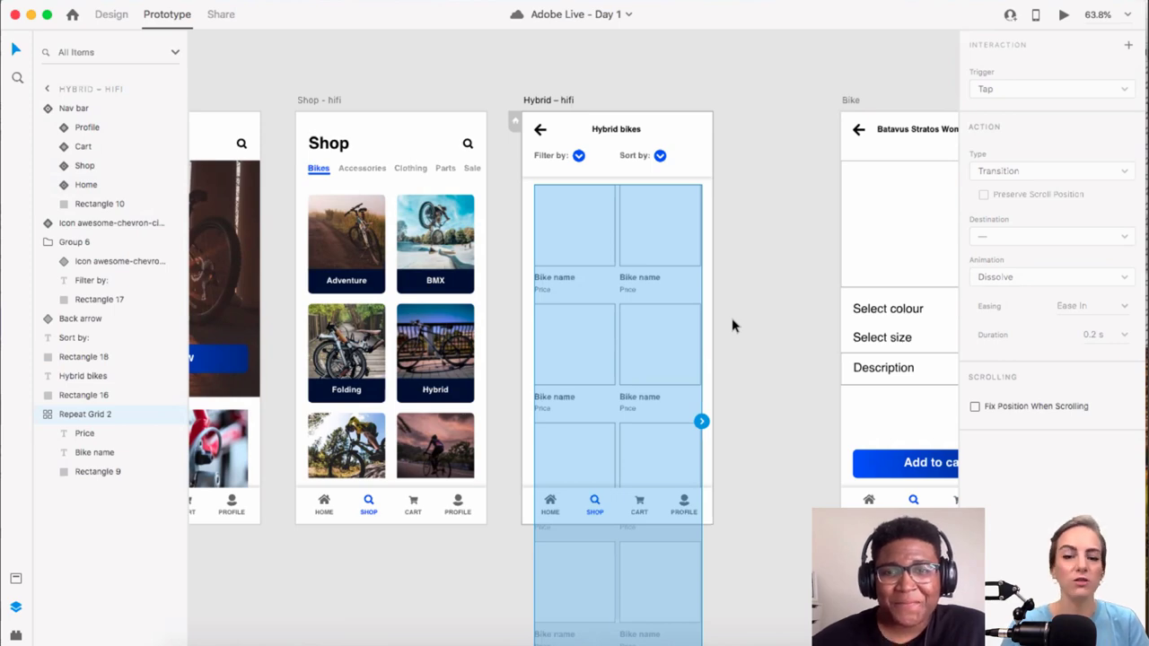
# Step: Look over the hifi artboards again from Splash through Home and Shop to Hybrid
pyautogui.hscroll(-15, 731, 318)
pyautogui.scroll(-1, 731, 318)
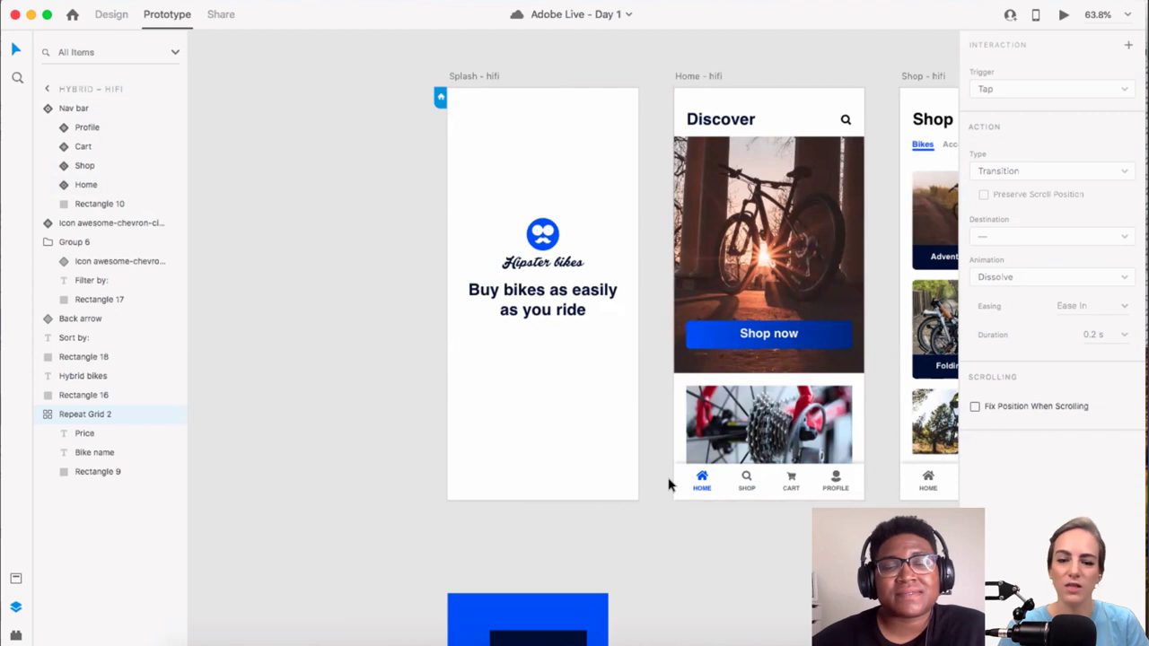
pyautogui.hscroll(5, 669, 484)
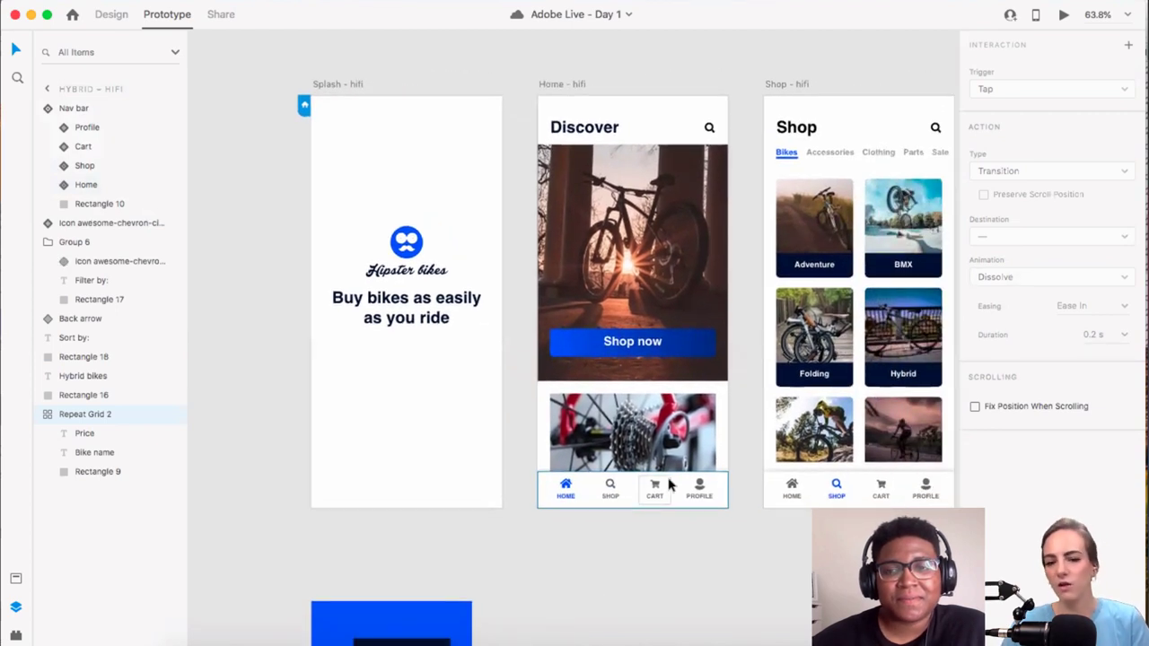
pyautogui.hscroll(3, 787, 487)
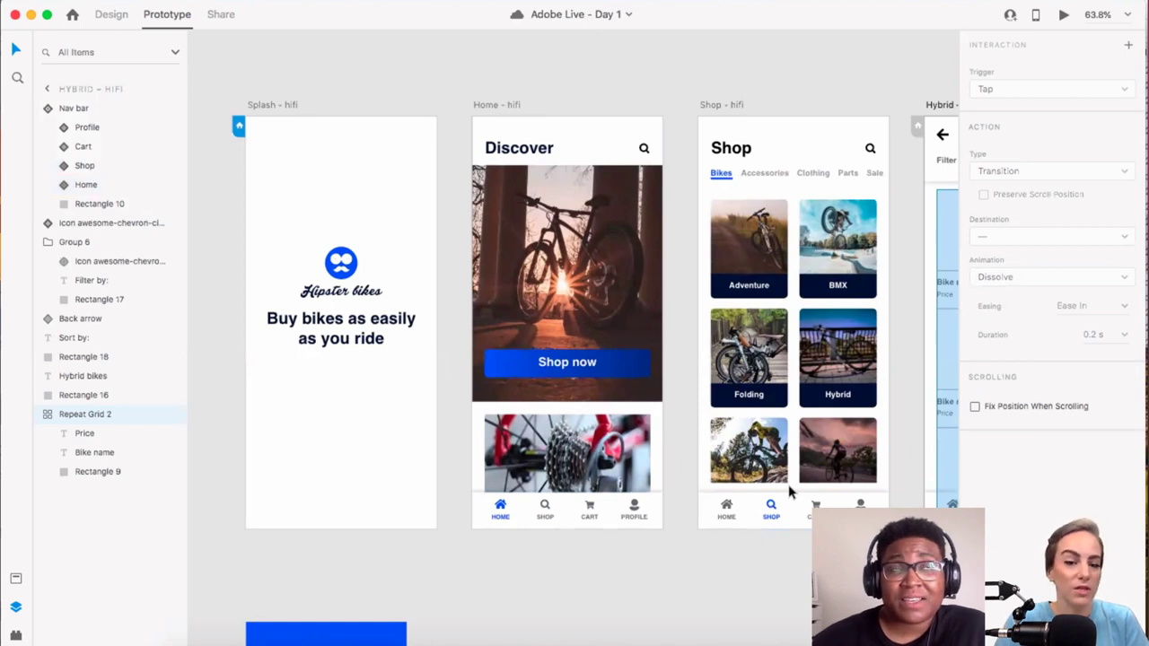
pyautogui.hscroll(2, 790, 490)
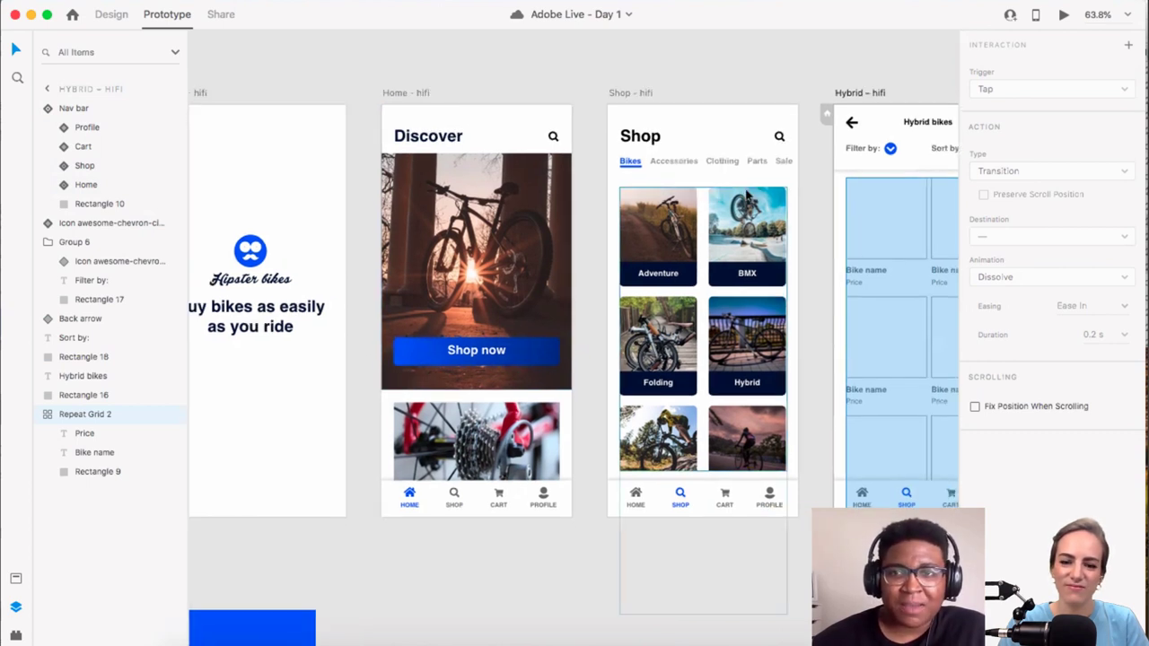
pyautogui.hscroll(2, 754, 180)
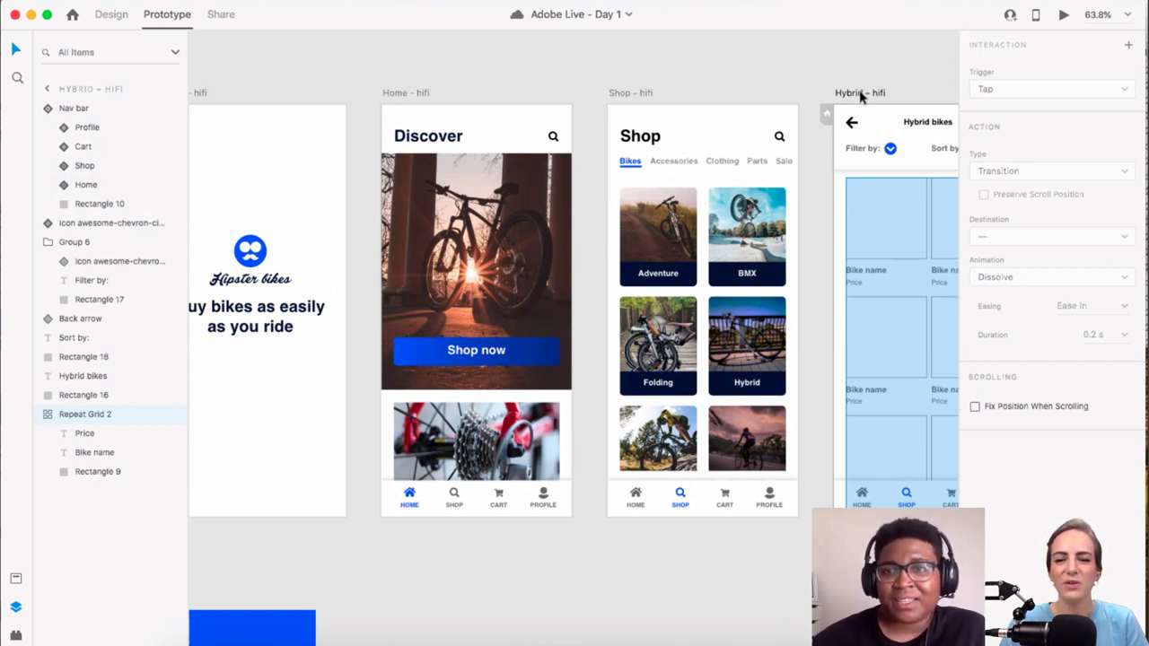
# Step: Reselect the repeat grid of bike placeholders on Hybrid – hifi and compare that screen with the Splash, Home and Shop hifi artboards
pyautogui.hscroll(5, 834, 98)
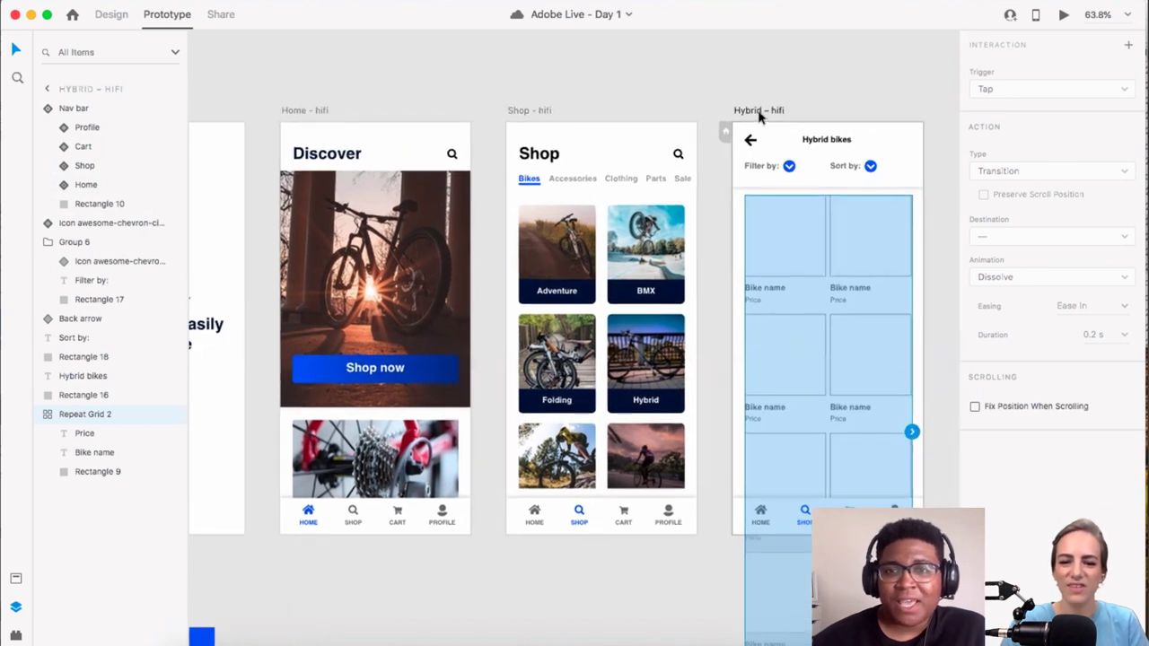
pyautogui.click(758, 111)
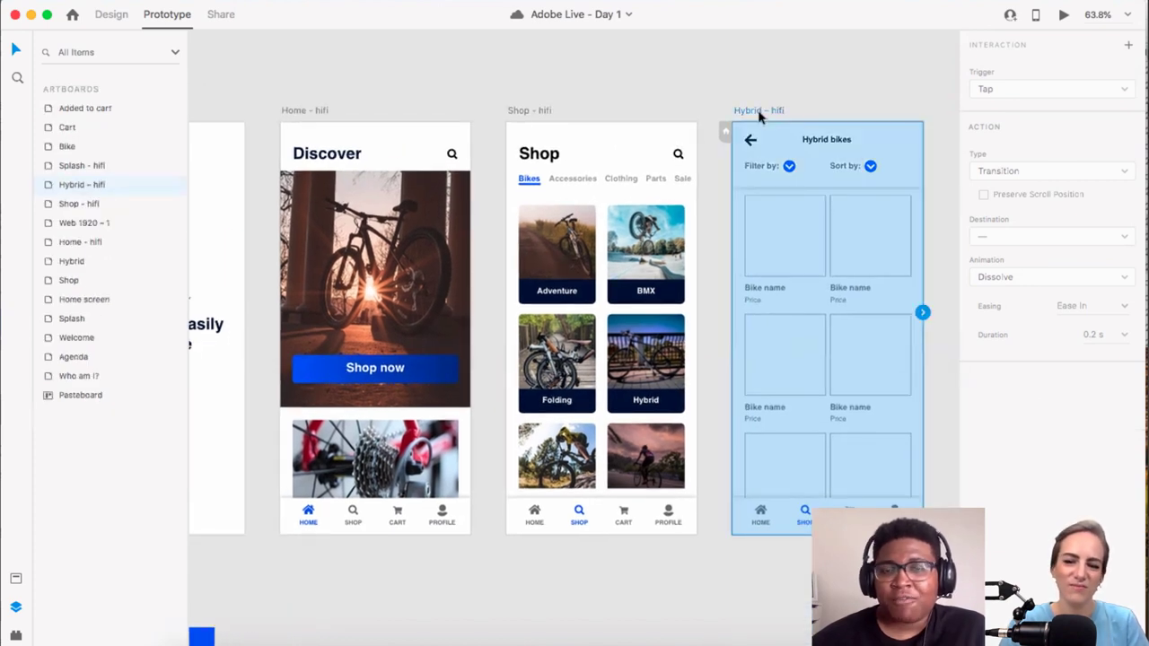
pyautogui.click(873, 75)
pyautogui.click(844, 258)
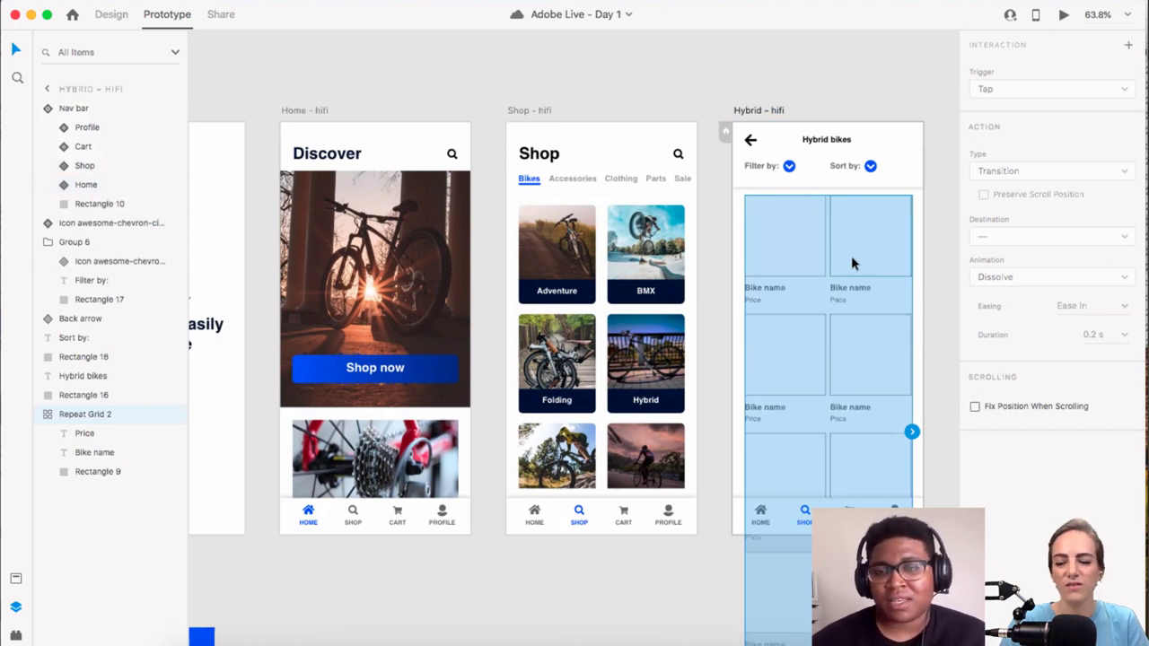
pyautogui.hscroll(3, 848, 258)
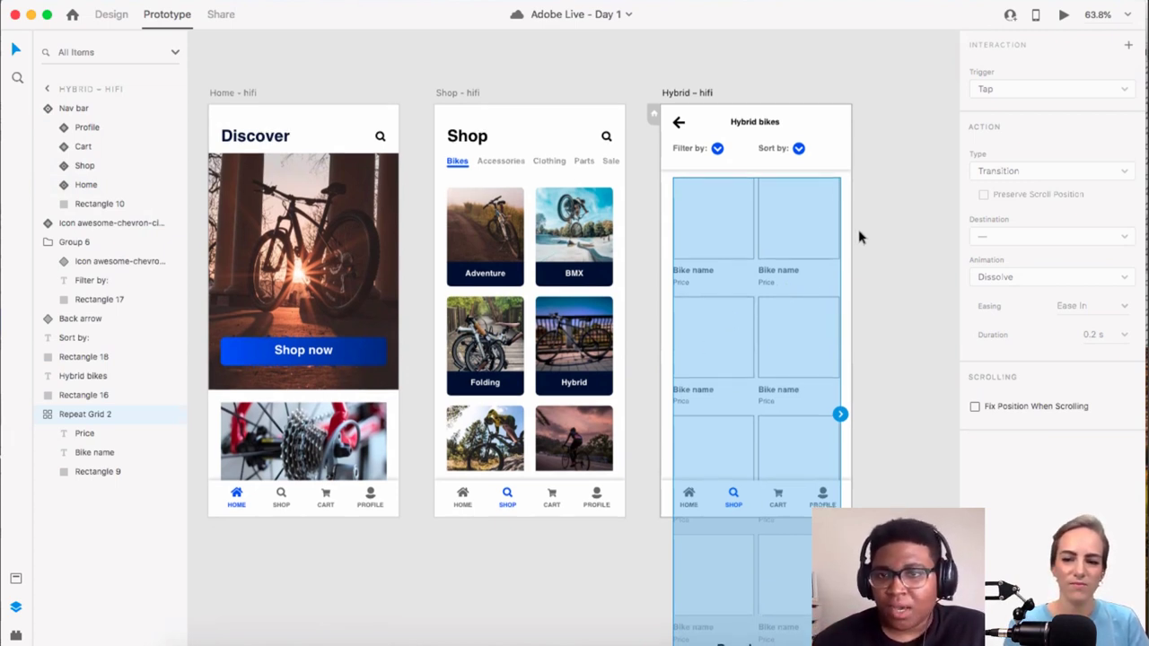
pyautogui.hscroll(2, 859, 237)
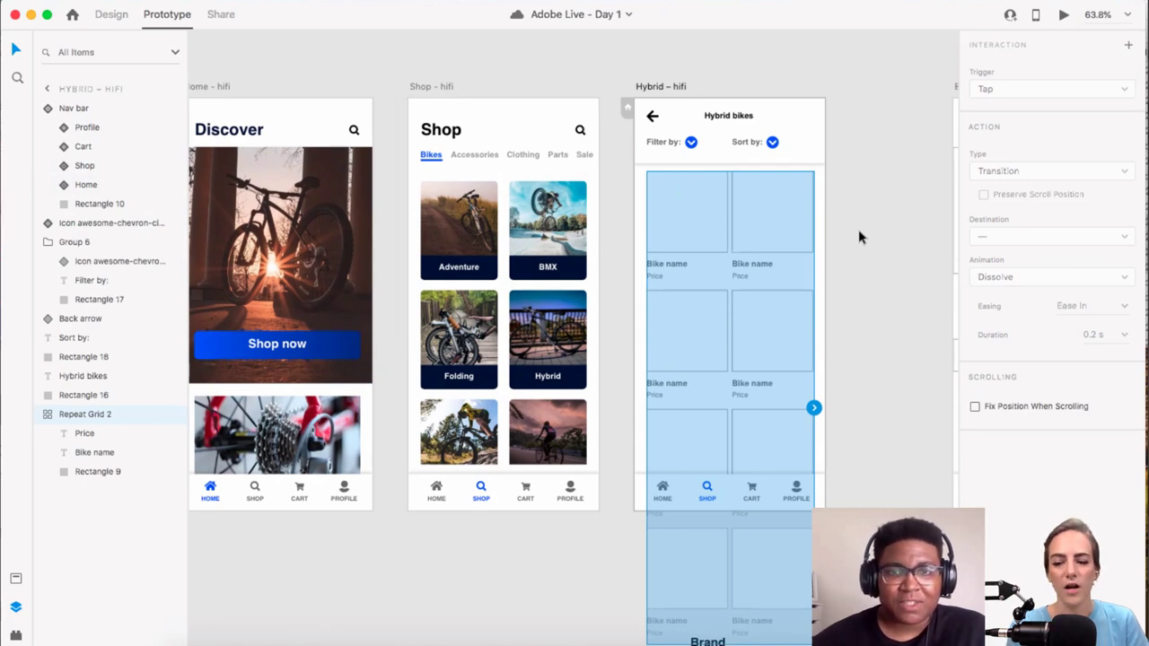
pyautogui.hscroll(-15, 858, 228)
pyautogui.hscroll(6, 858, 229)
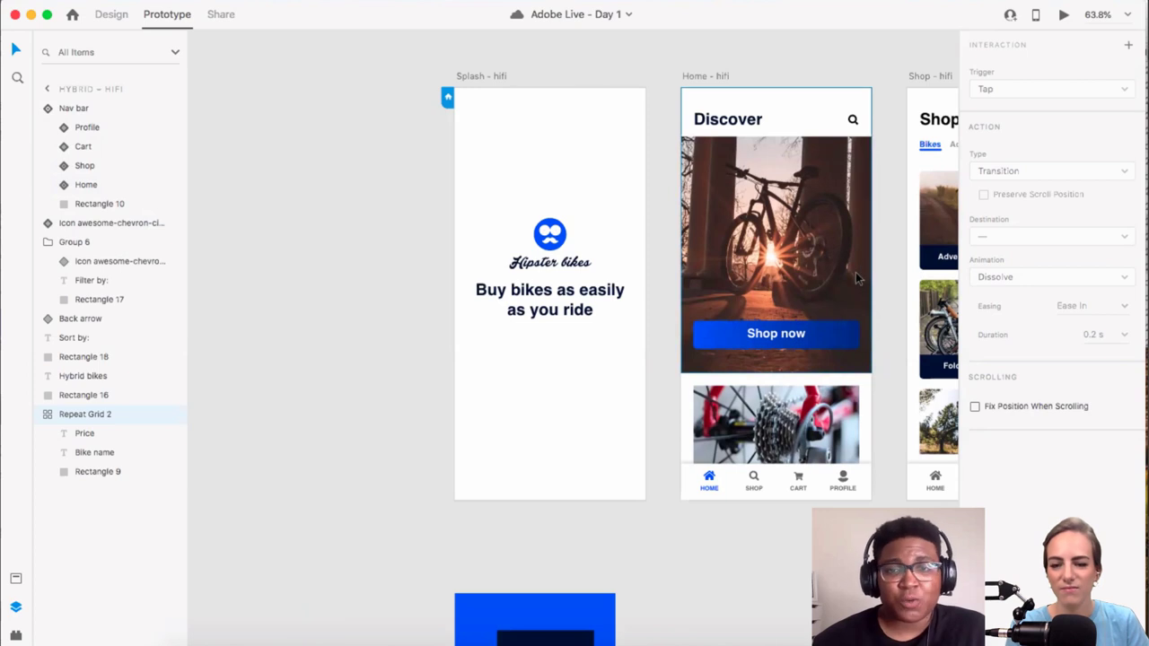
pyautogui.hscroll(10, 856, 272)
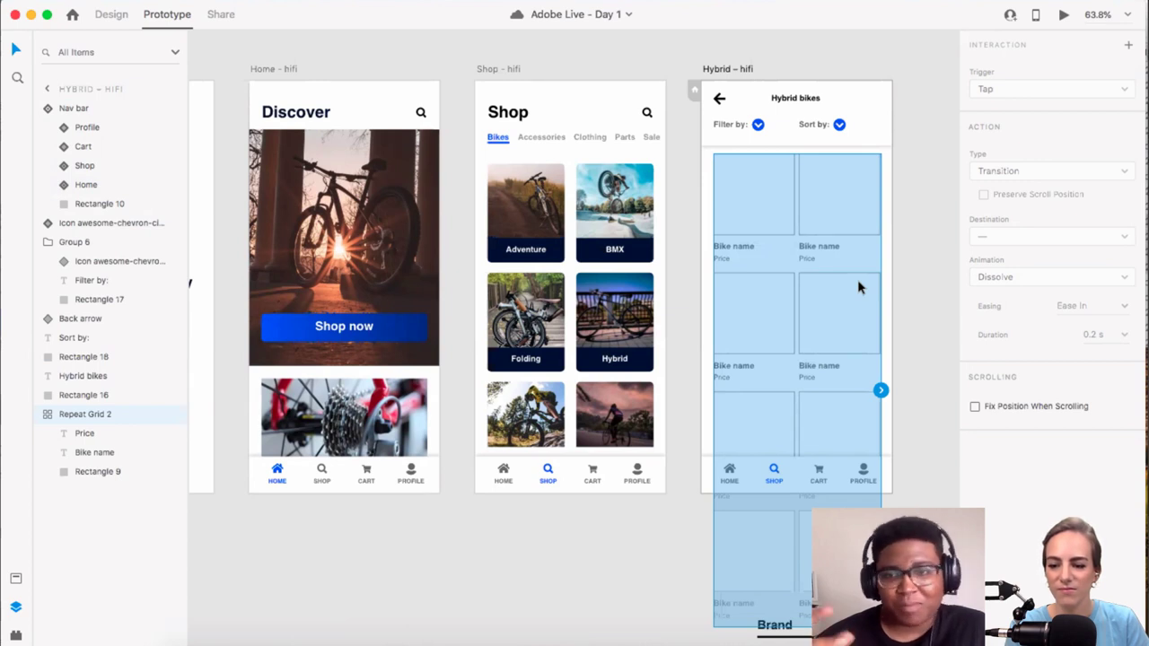
pyautogui.hscroll(5, 857, 286)
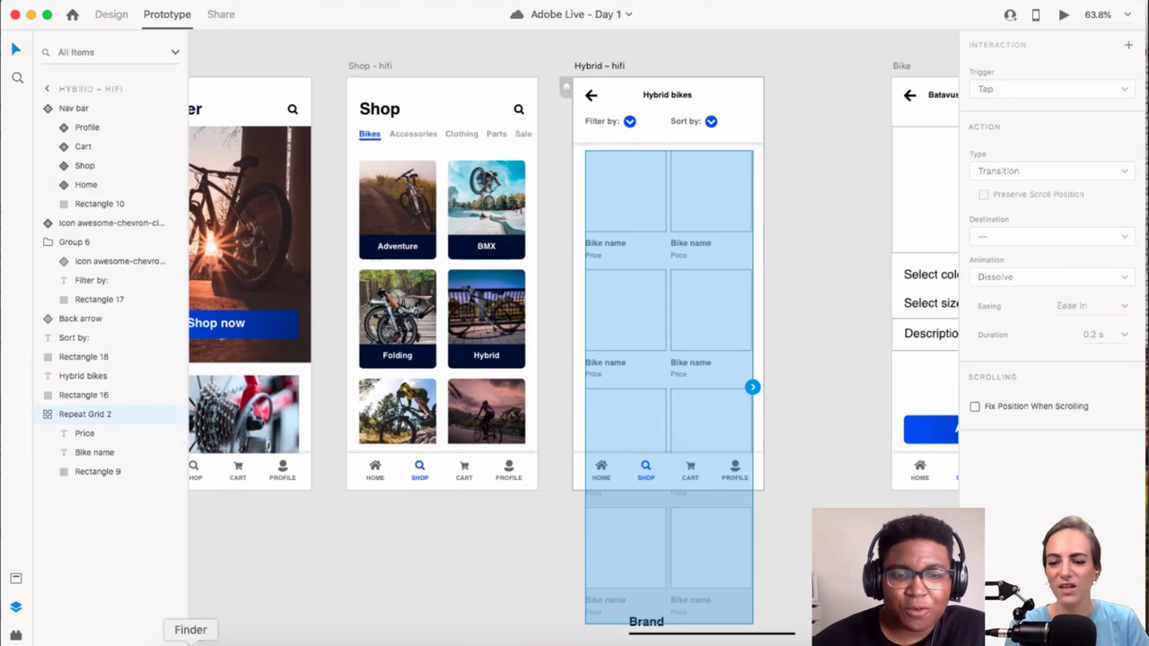
# Step: Switch to the Finder window of the Desktop and expand the Bikes folder to reach its bike images
pyautogui.click(821, 75)
pyautogui.scroll(4, 895, 114)
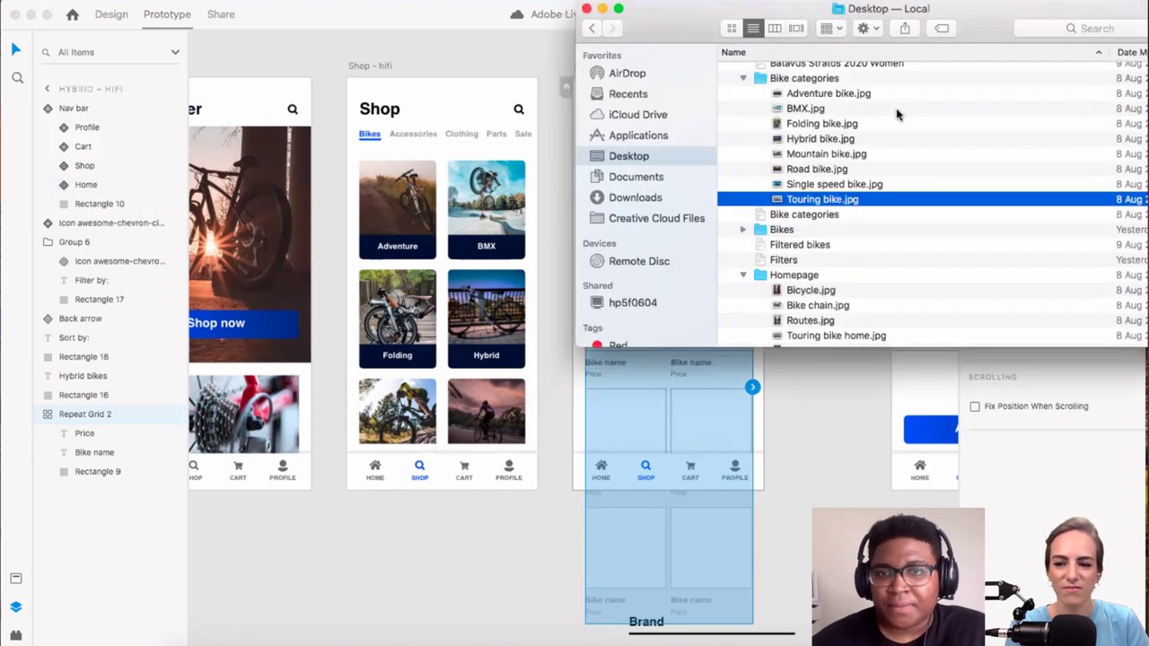
pyautogui.scroll(-5, 896, 114)
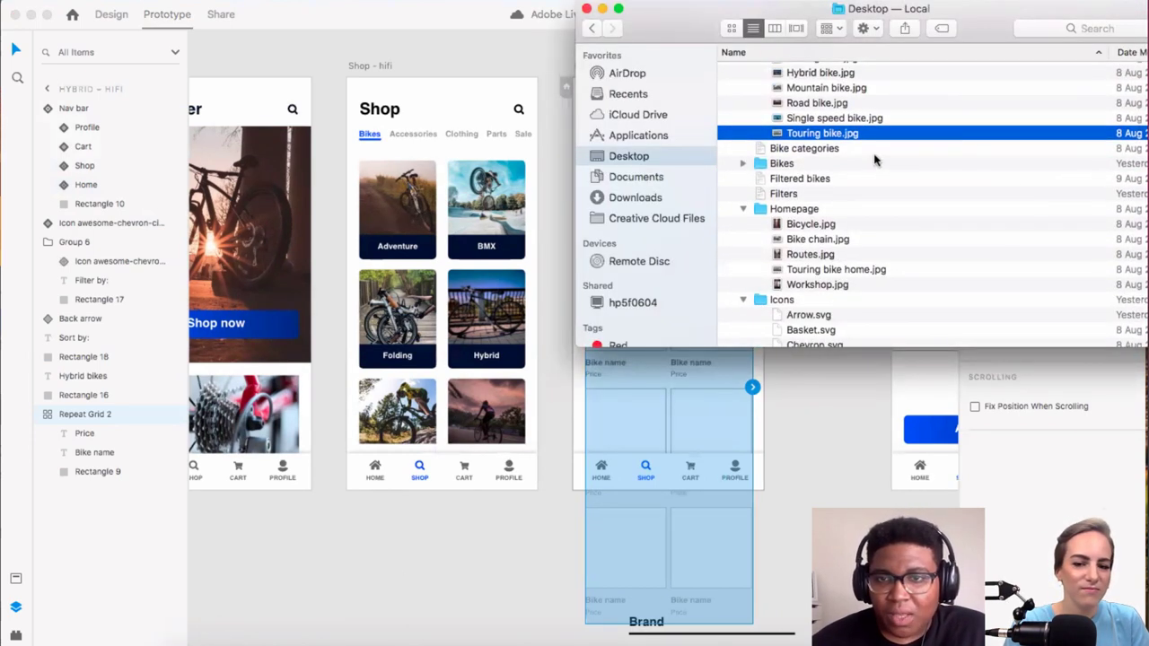
pyautogui.click(743, 131)
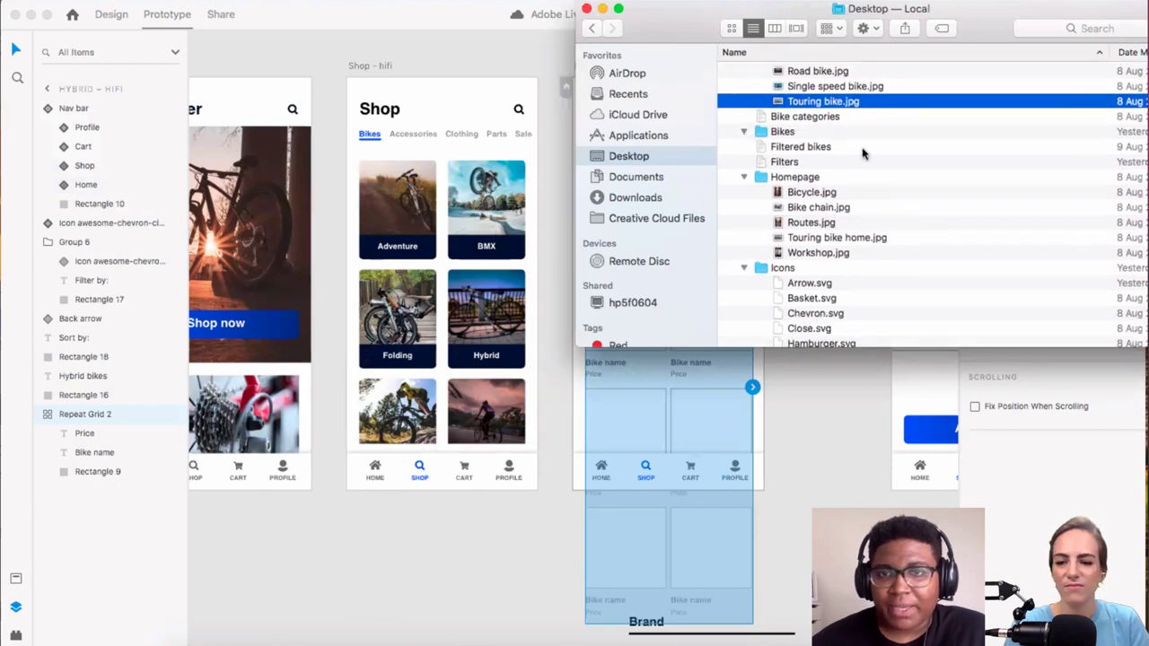
pyautogui.hscroll(1, 884, 164)
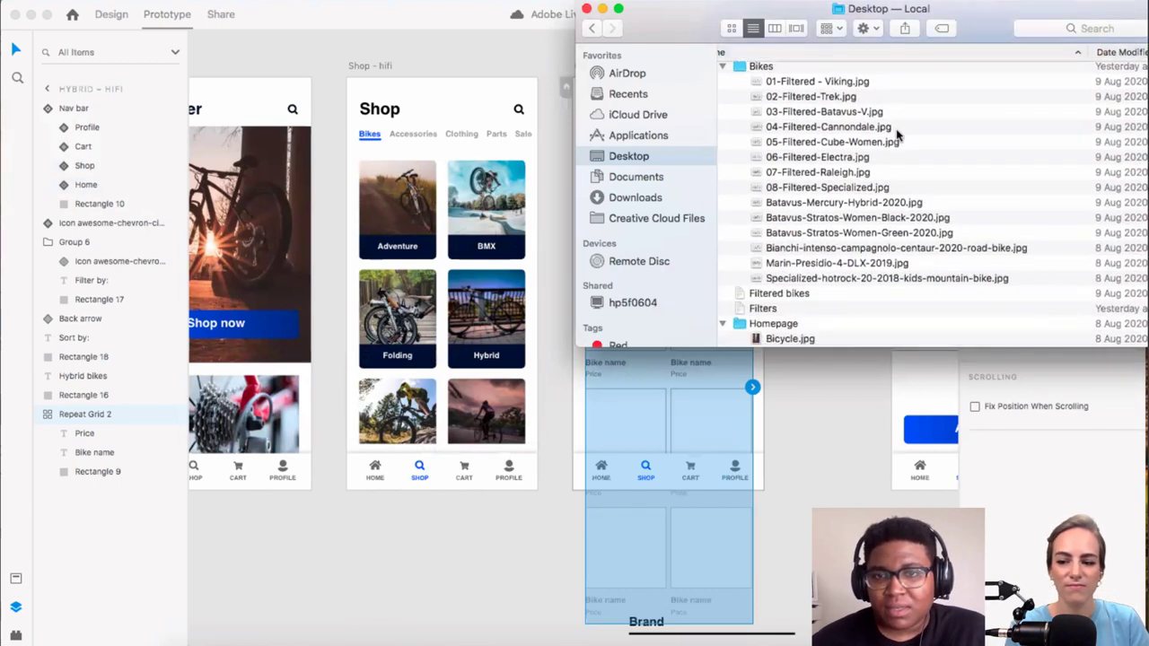
pyautogui.scroll(-3, 898, 126)
pyautogui.scroll(-1, 904, 120)
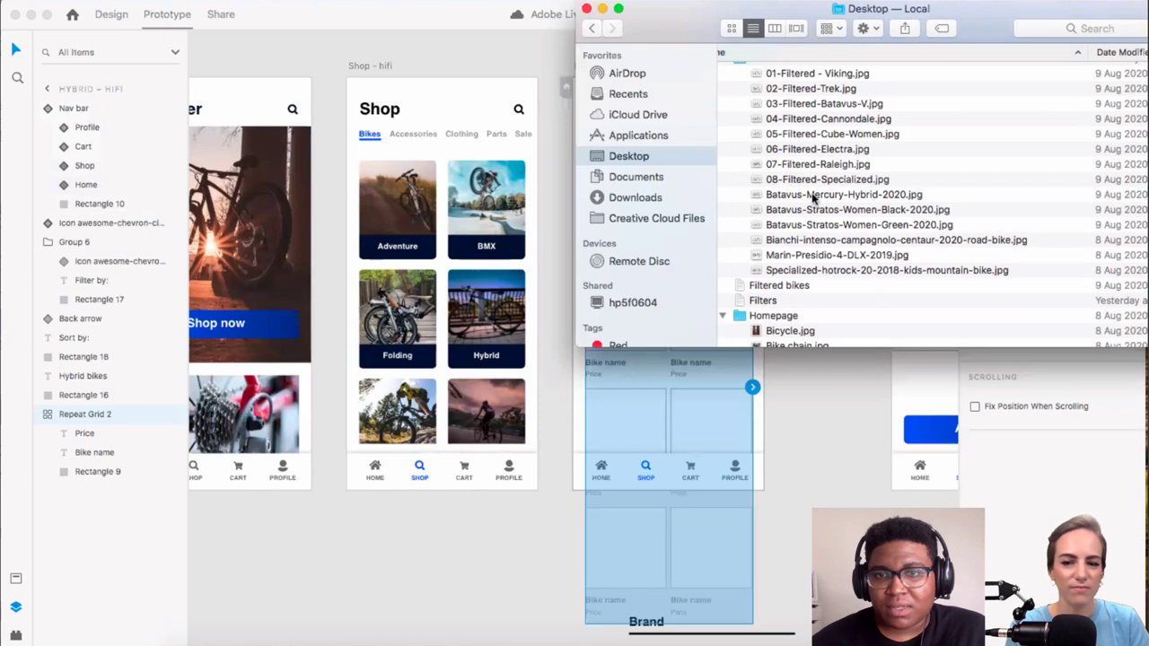
pyautogui.click(814, 196)
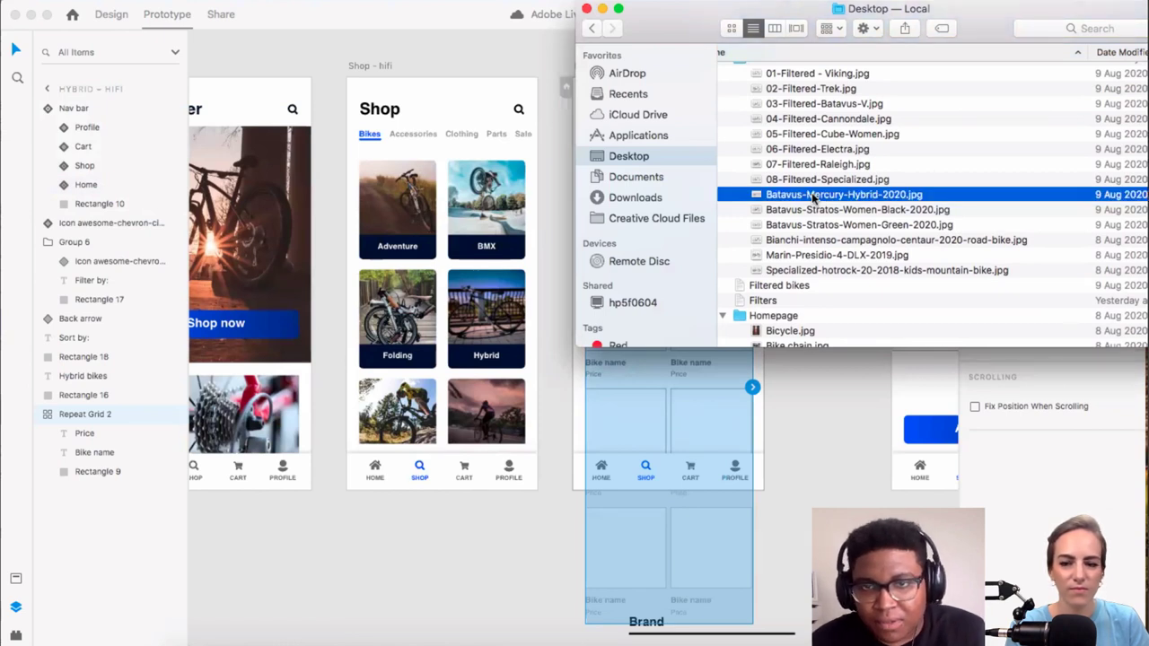
pyautogui.keyDown('shift'); pyautogui.click(812, 271); pyautogui.keyUp('shift')
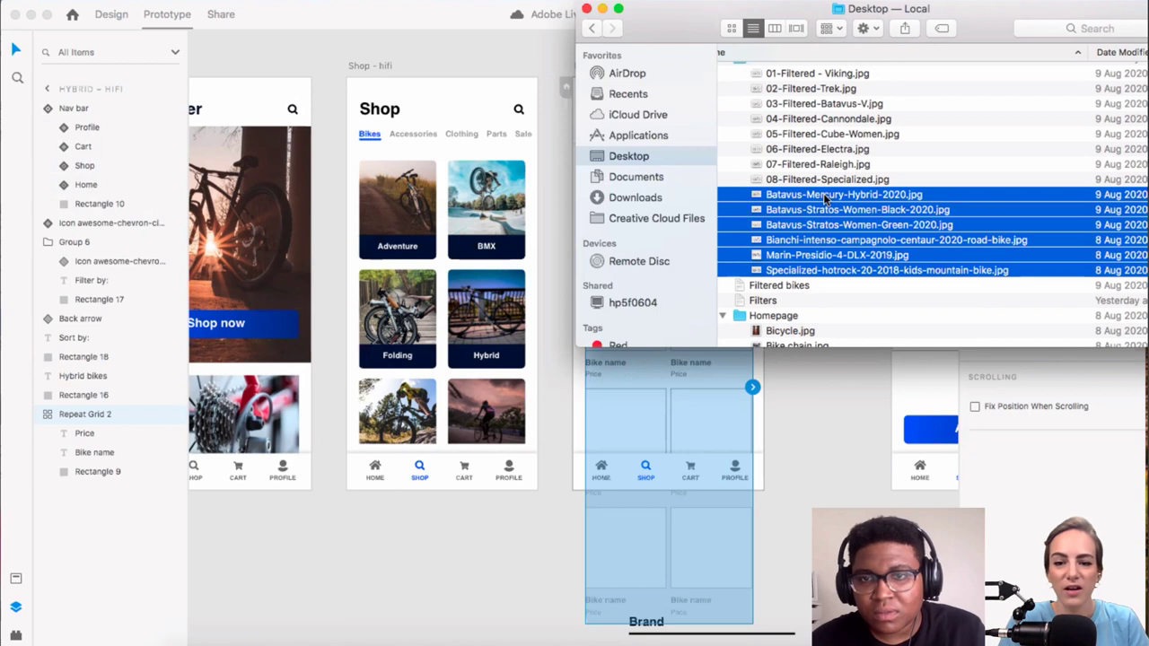
pyautogui.click(839, 134)
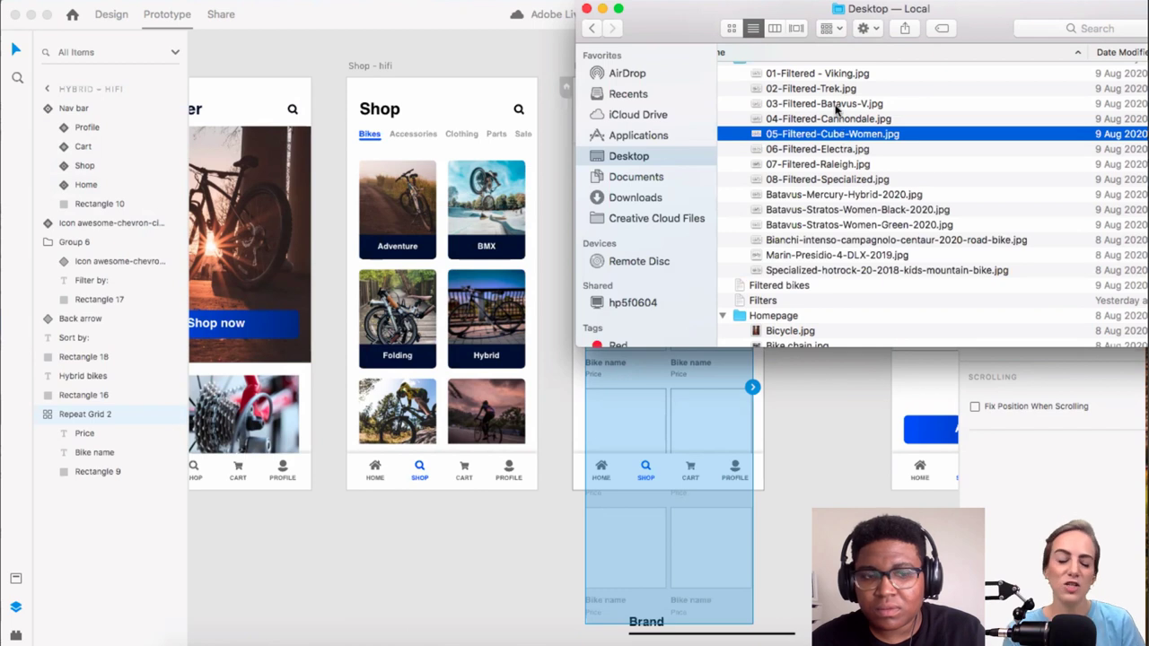
pyautogui.keyDown('shift'); pyautogui.click(839, 74); pyautogui.keyUp('shift')
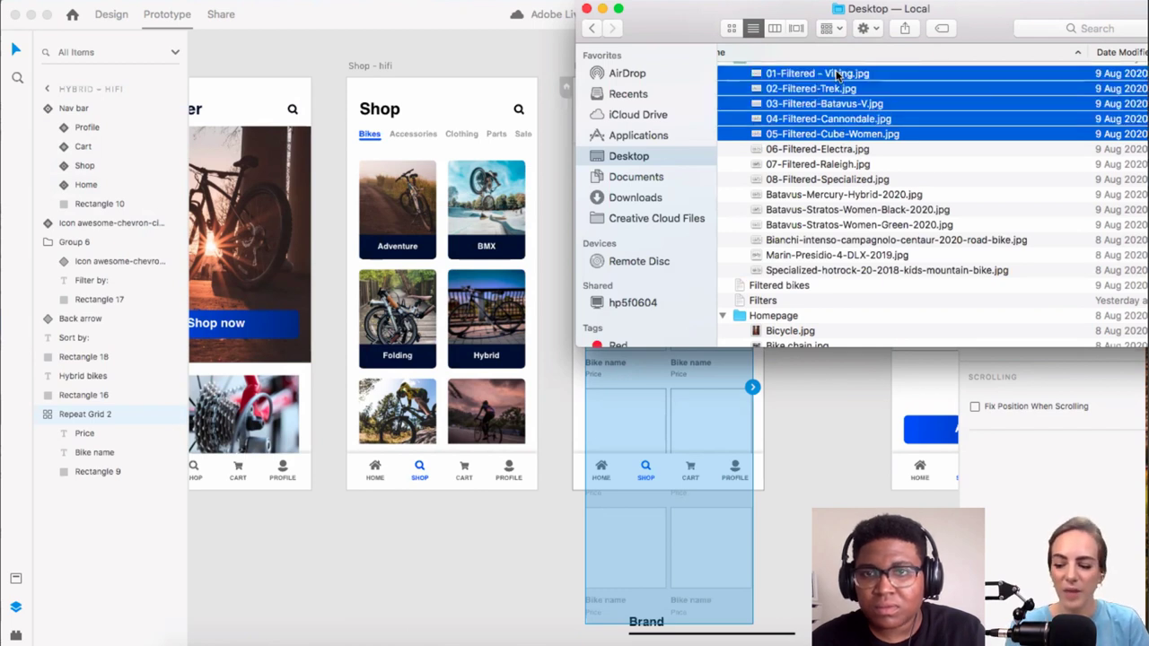
pyautogui.click(868, 164)
# Step: Fill the Hybrid – hifi repeat grid with the 01-Filtered - Viking, 08-Filtered-Specialized, three Batavus 2020, Bianchi, Marin and Specialized-hotrock images from the Bikes folder
pyautogui.click(849, 76)
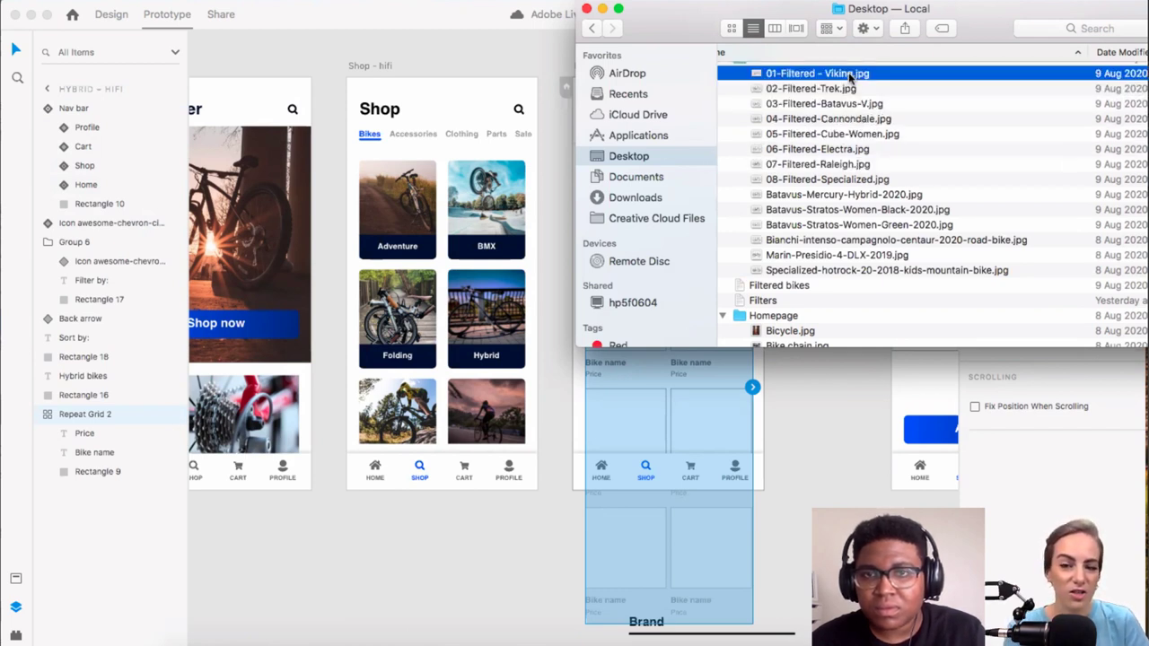
pyautogui.keyDown('super'); pyautogui.click(855, 135); pyautogui.keyUp('super')
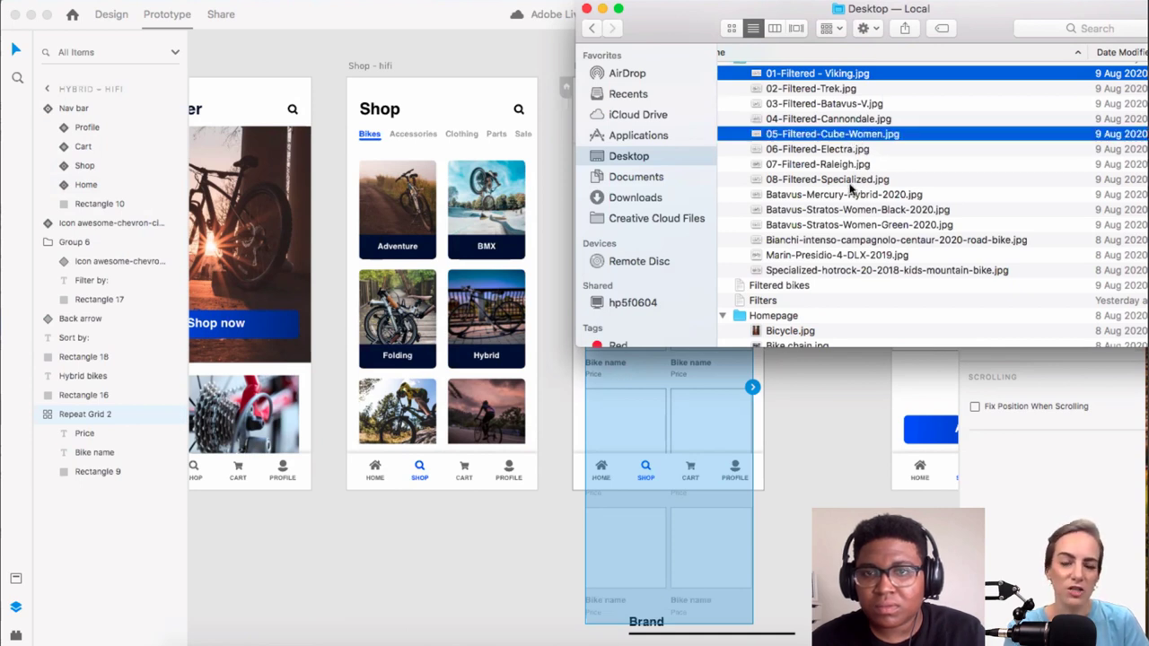
pyautogui.keyDown('super'); pyautogui.click(850, 180); pyautogui.keyUp('super')
pyautogui.keyDown('super'); pyautogui.click(848, 195); pyautogui.keyUp('super')
pyautogui.keyDown('super'); pyautogui.click(846, 210); pyautogui.keyUp('super')
pyautogui.keyDown('super'); pyautogui.click(839, 225); pyautogui.keyUp('super')
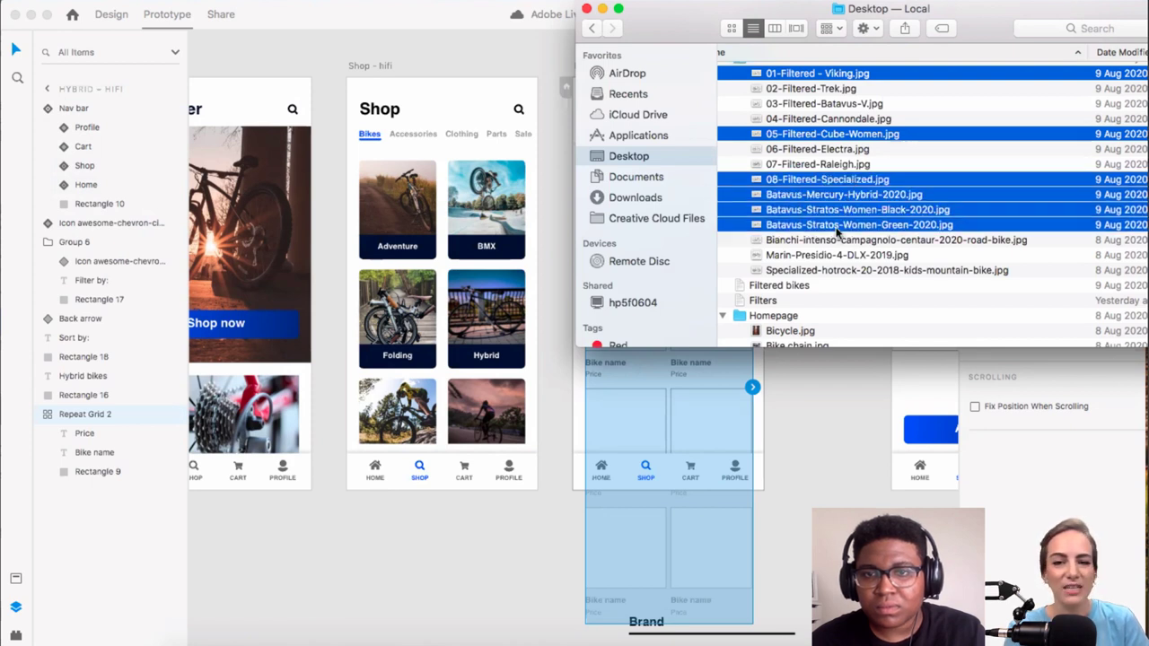
pyautogui.keyDown('super'); pyautogui.click(838, 241); pyautogui.keyUp('super')
pyautogui.keyDown('super'); pyautogui.click(835, 256); pyautogui.keyUp('super')
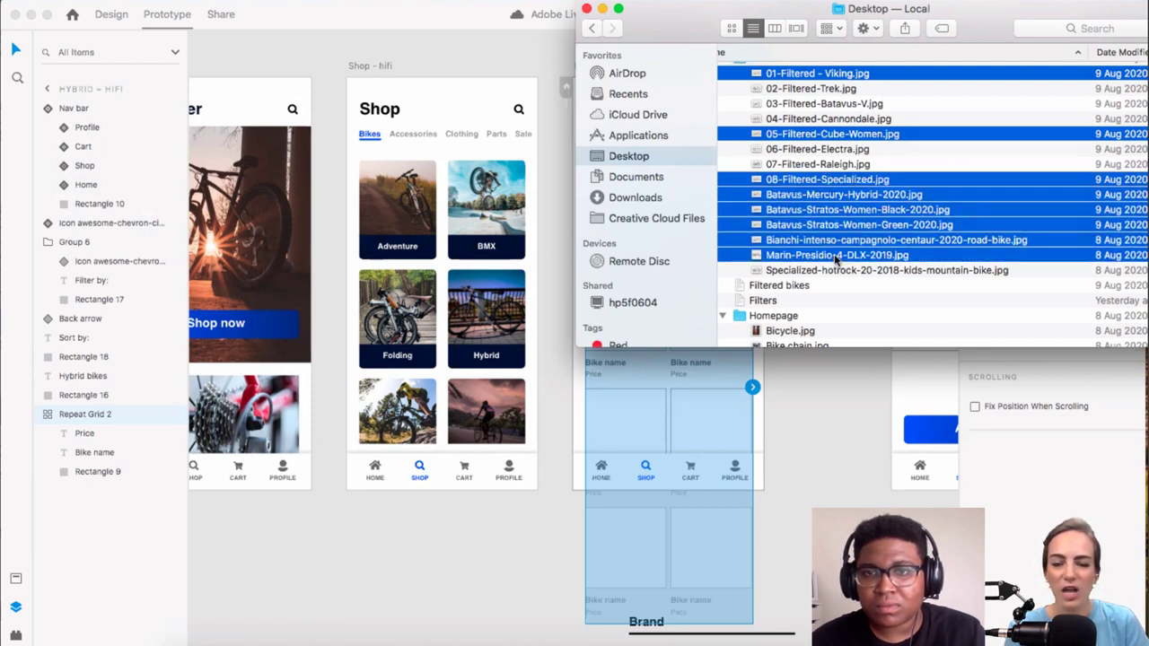
pyautogui.keyDown('super'); pyautogui.click(853, 136); pyautogui.keyUp('super')
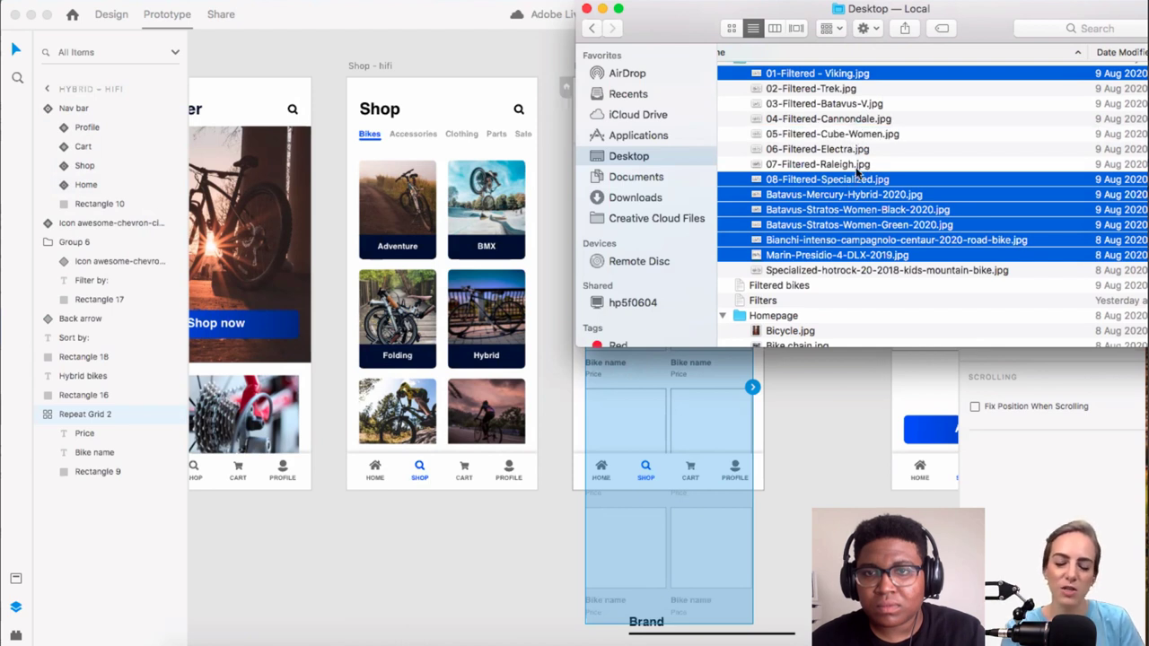
pyautogui.keyDown('super'); pyautogui.click(864, 271); pyautogui.keyUp('super')
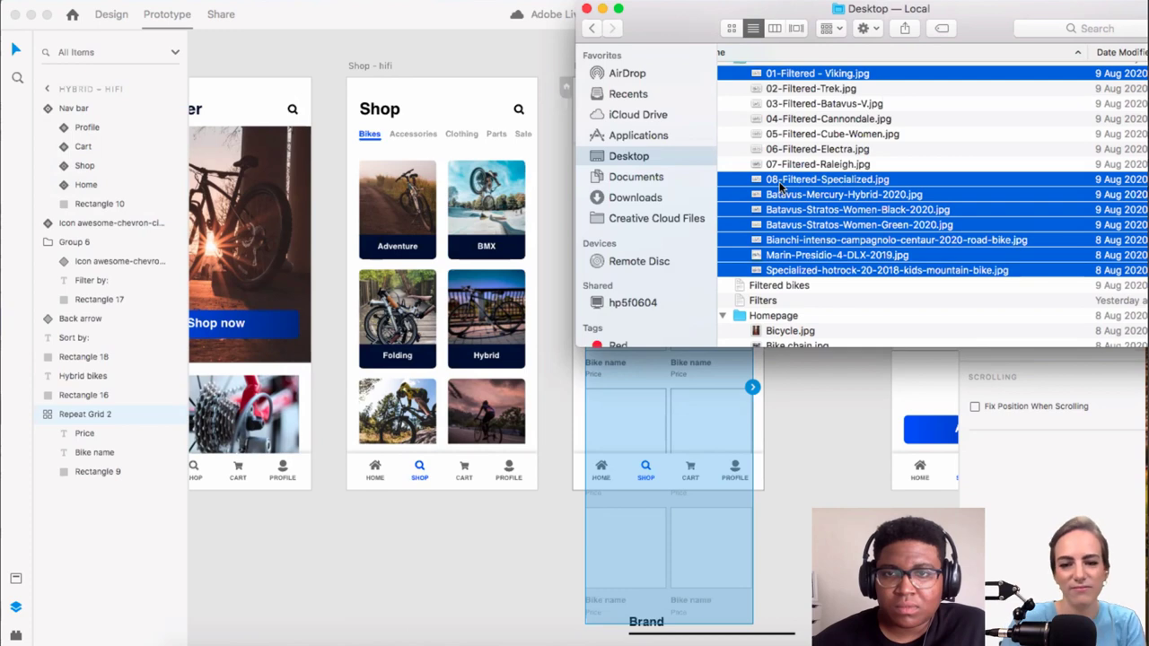
pyautogui.moveTo(779, 185); pyautogui.dragTo(684, 413)
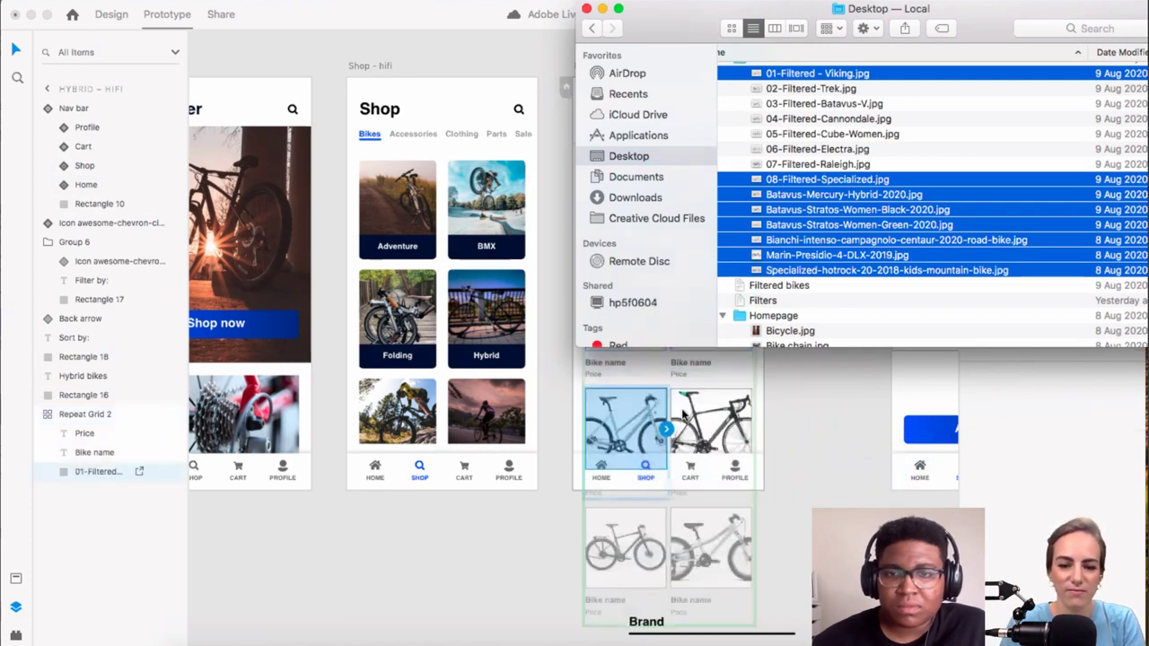
pyautogui.click(788, 433)
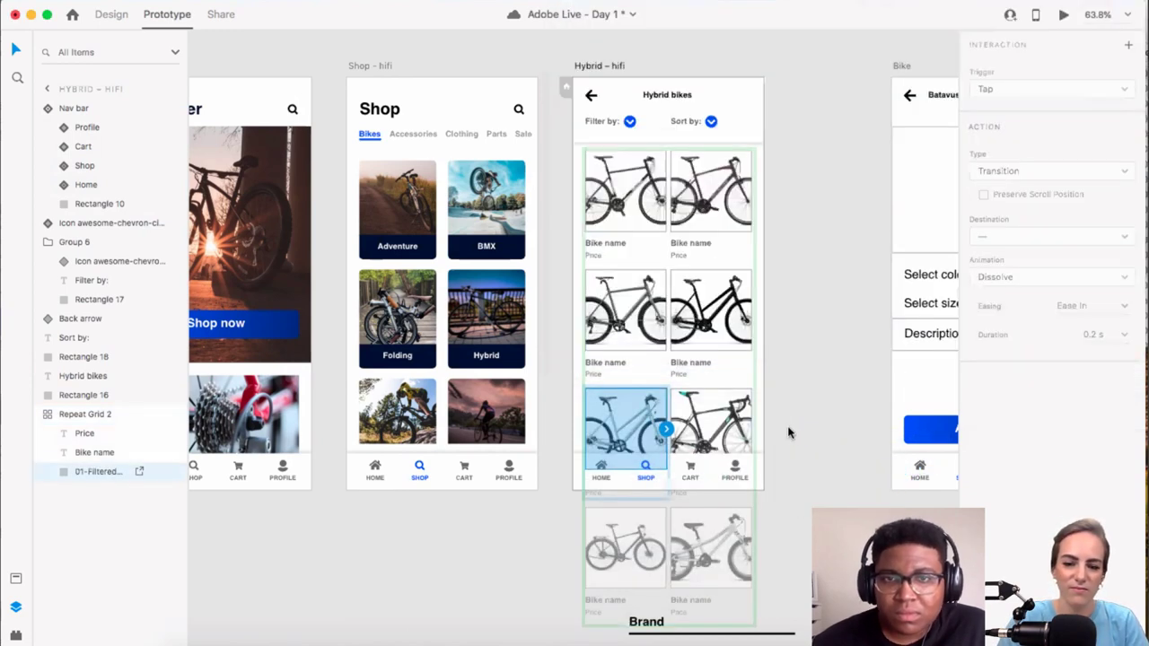
# Step: In Design mode, scale down the first bike image inside its grid frame to the frame's width so the whole bike fits
pyautogui.click(640, 182)
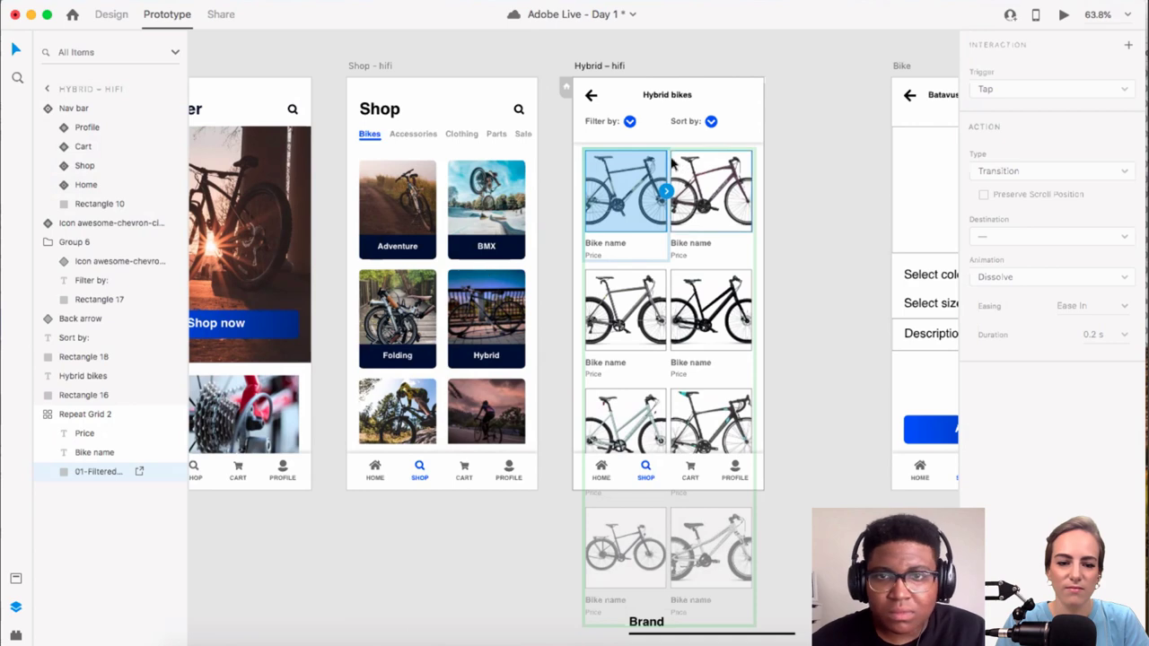
pyautogui.scroll(5, 662, 159)
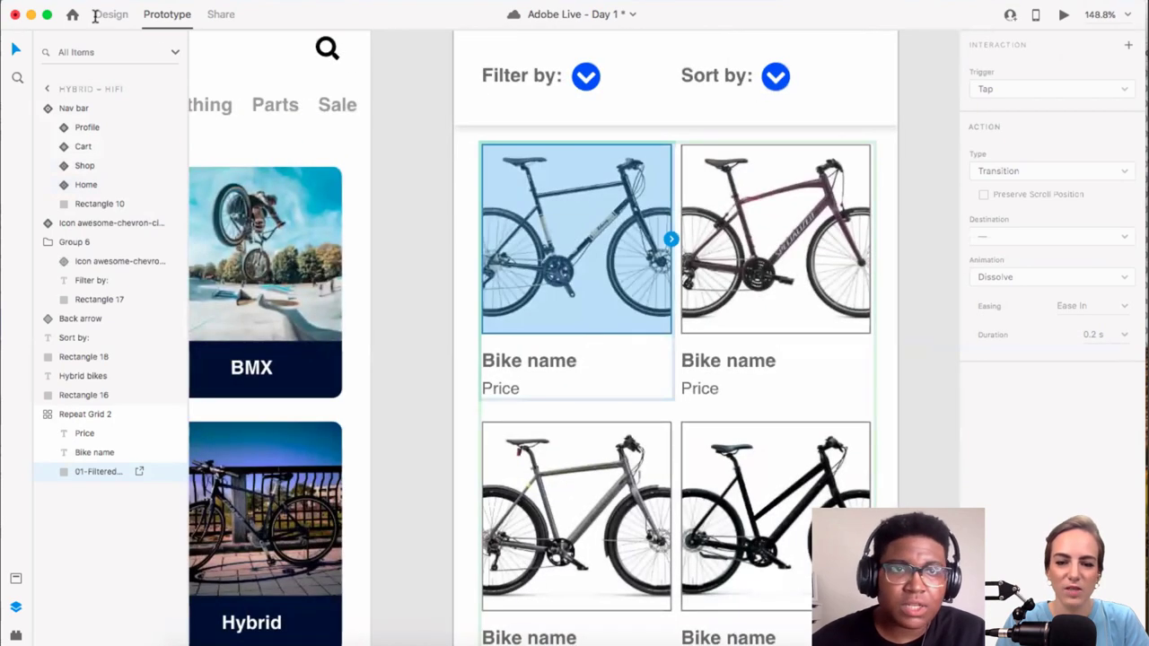
pyautogui.click(110, 15)
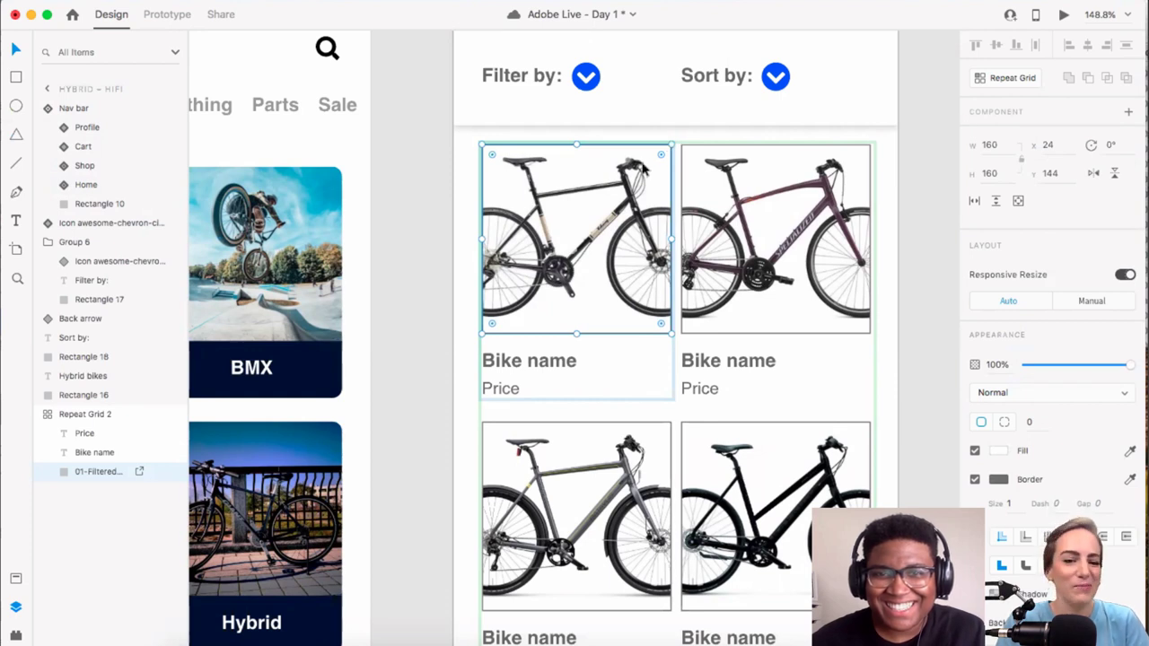
pyautogui.doubleClick(648, 169)
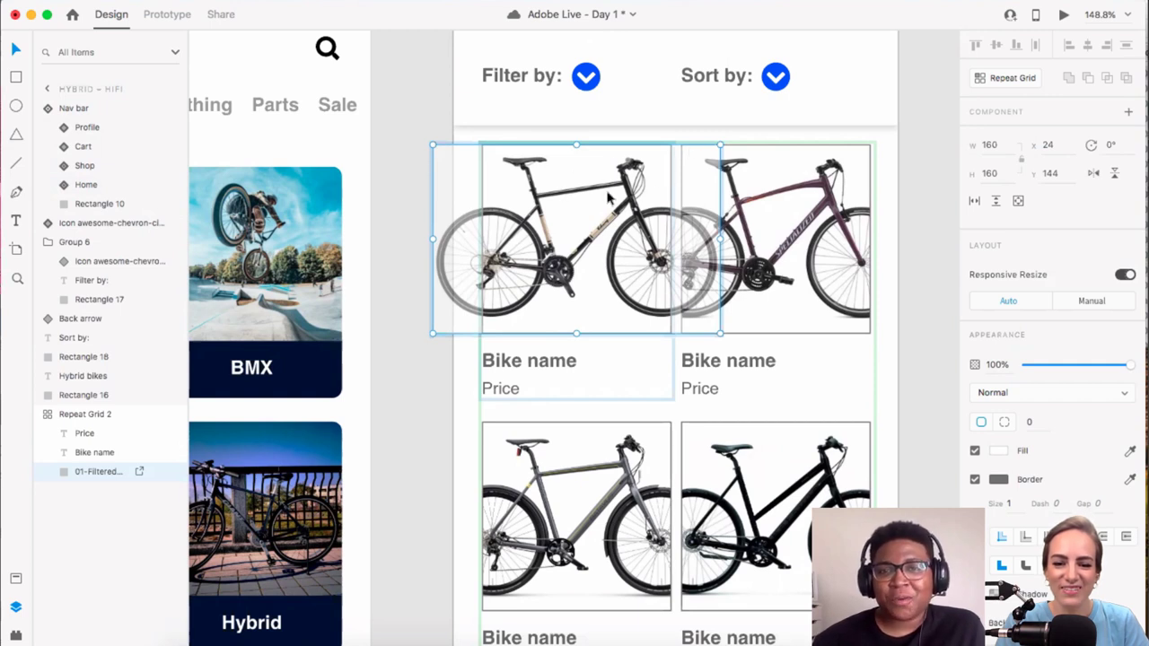
pyautogui.click(409, 154)
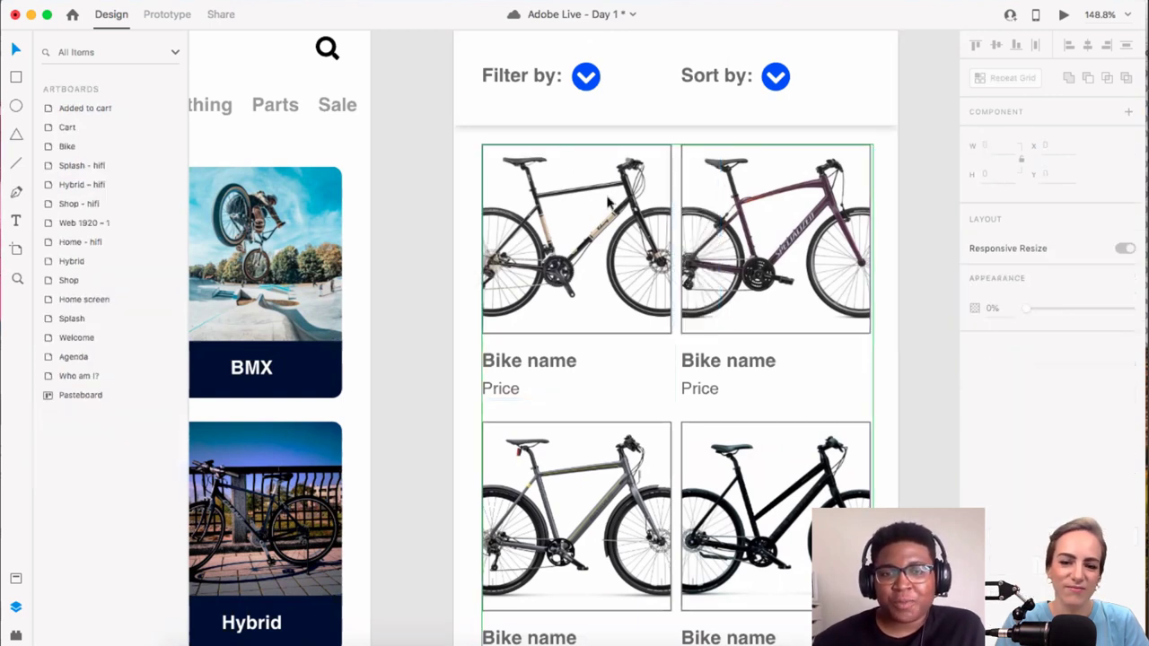
pyautogui.doubleClick(608, 202)
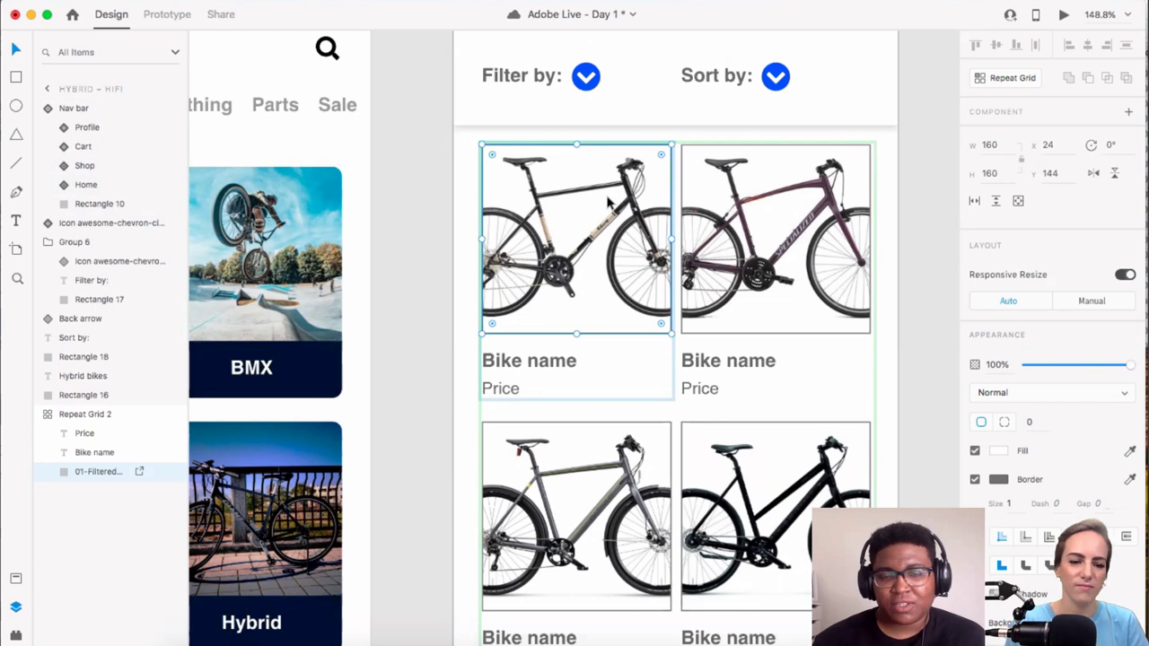
pyautogui.moveTo(661, 155); pyautogui.dragTo(611, 230)
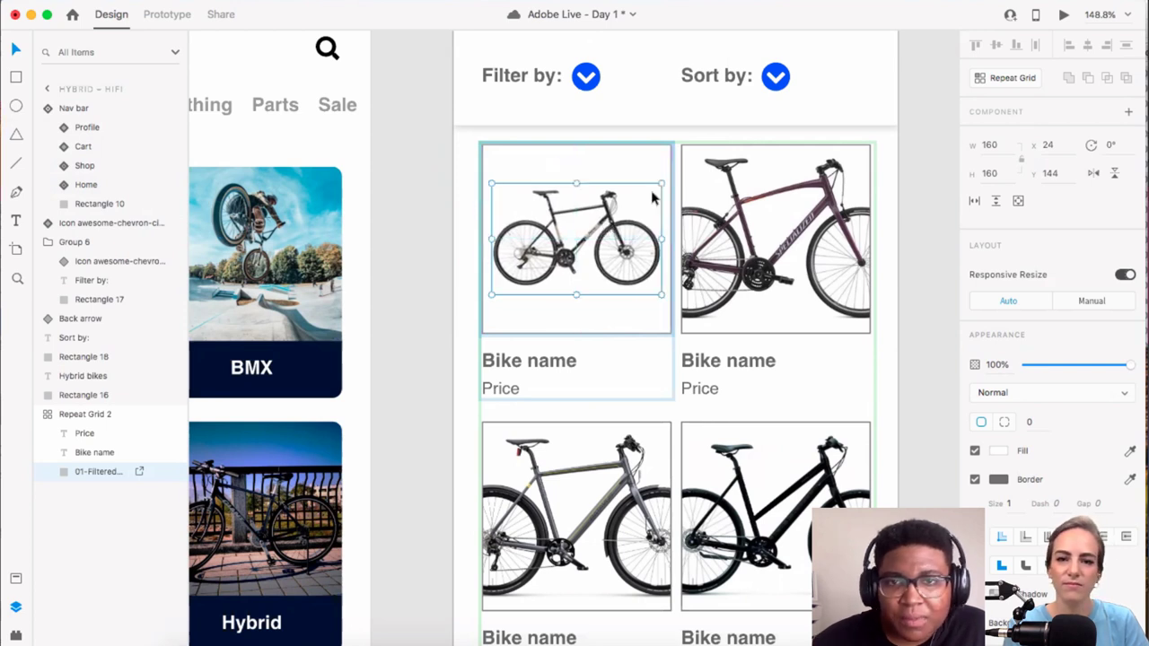
pyautogui.moveTo(663, 183); pyautogui.dragTo(666, 180)
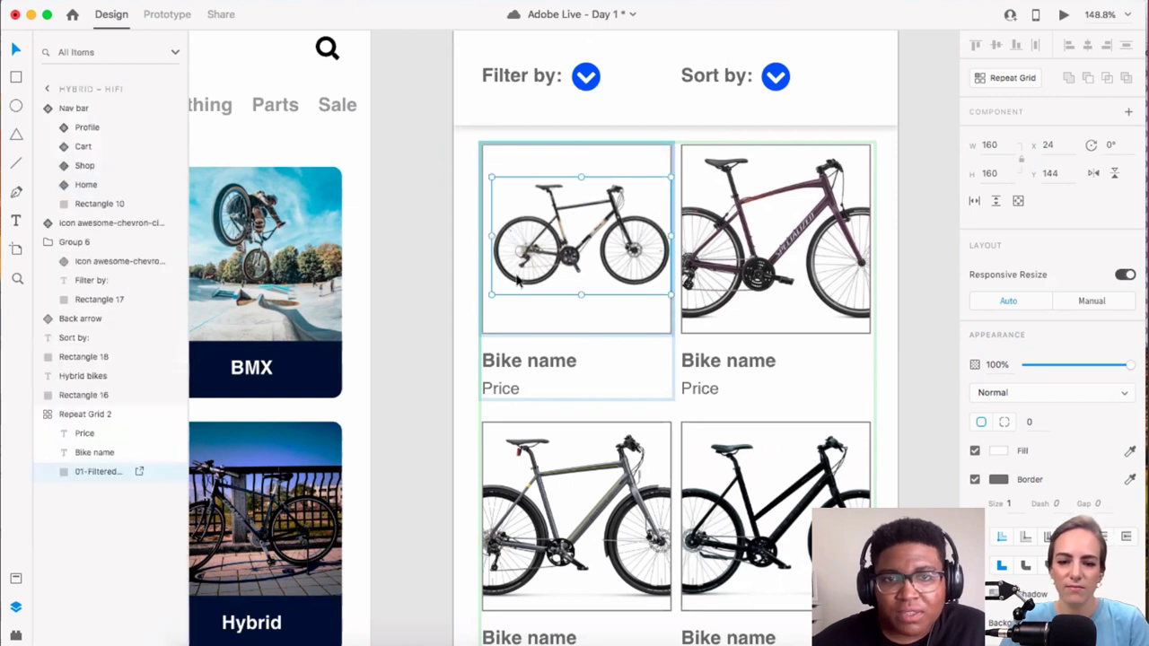
pyautogui.moveTo(490, 296); pyautogui.dragTo(482, 303)
pyautogui.click(413, 322)
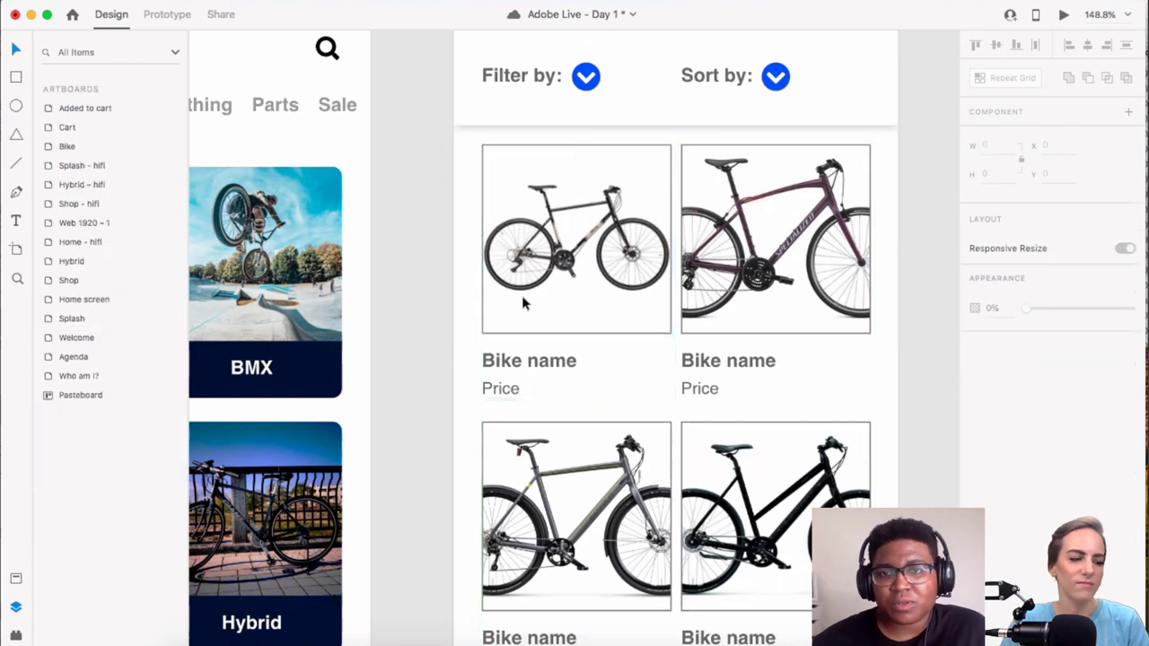
pyautogui.scroll(-2, 575, 310)
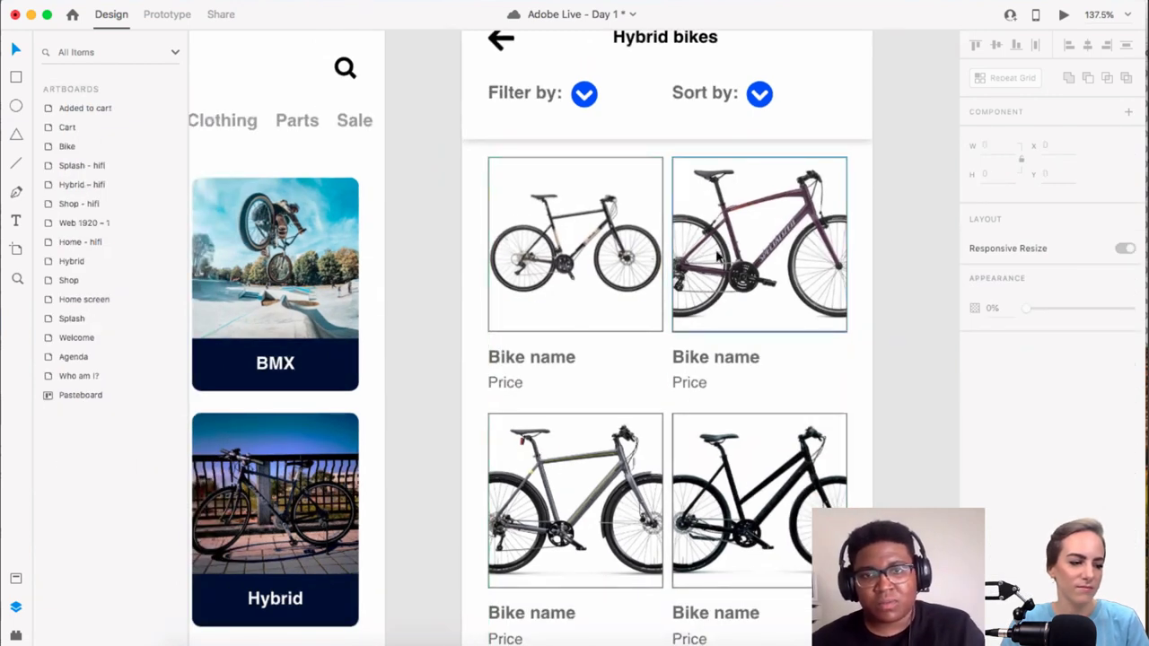
# Step: Try to shrink the first bike image's frame in the Hybrid – hifi repeat grid to about 117 by 112 and reposition it in its cell
pyautogui.doubleClick(717, 257)
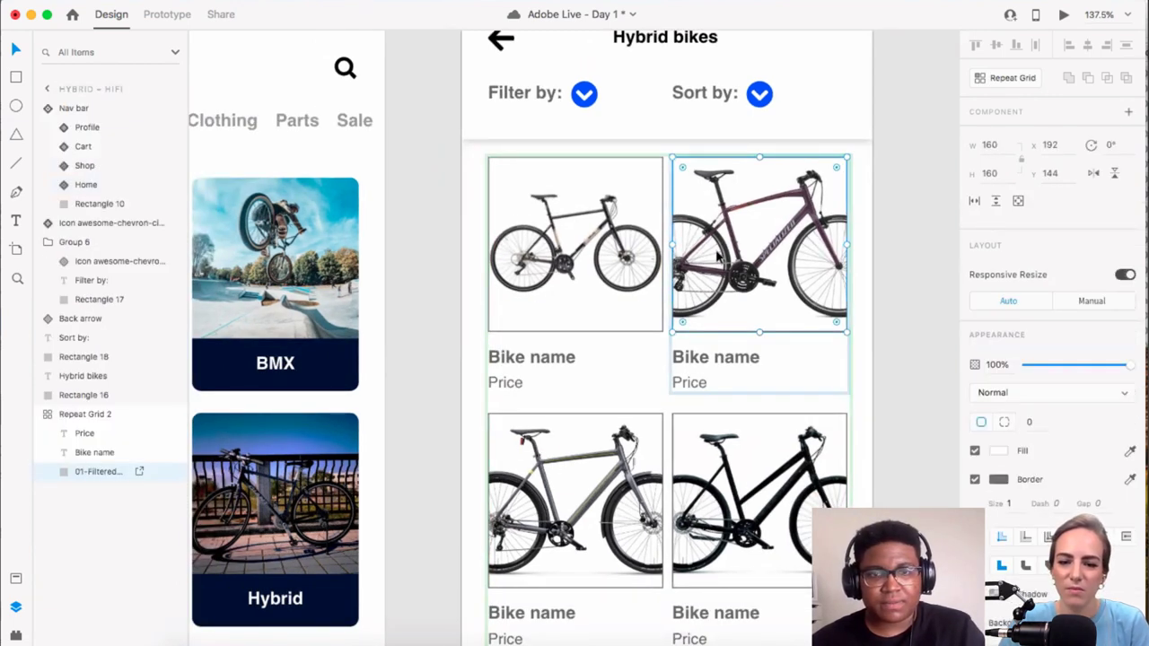
pyautogui.scroll(-4, 718, 257)
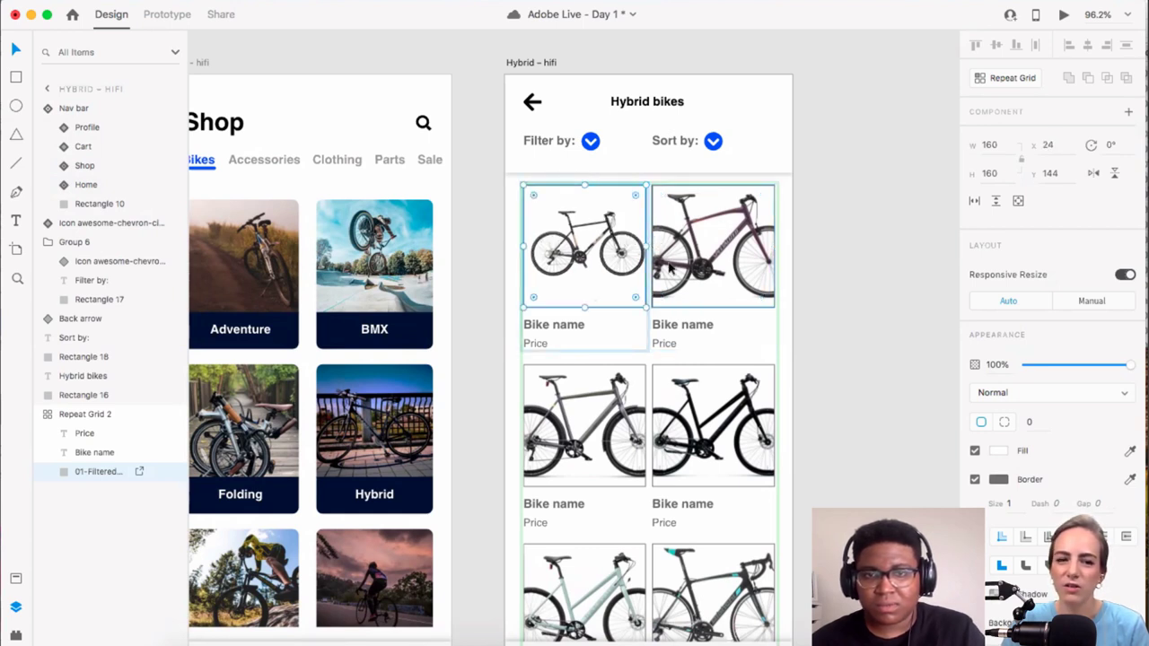
pyautogui.click(642, 211)
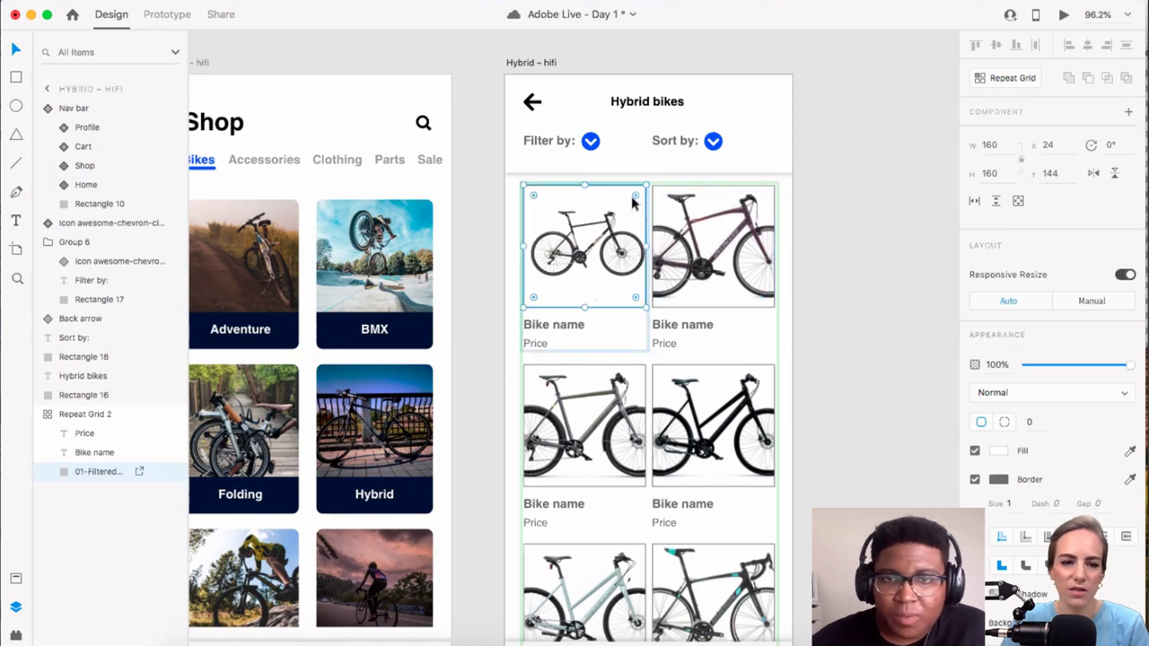
pyautogui.moveTo(646, 183); pyautogui.dragTo(613, 227)
pyautogui.moveTo(580, 273); pyautogui.dragTo(590, 280)
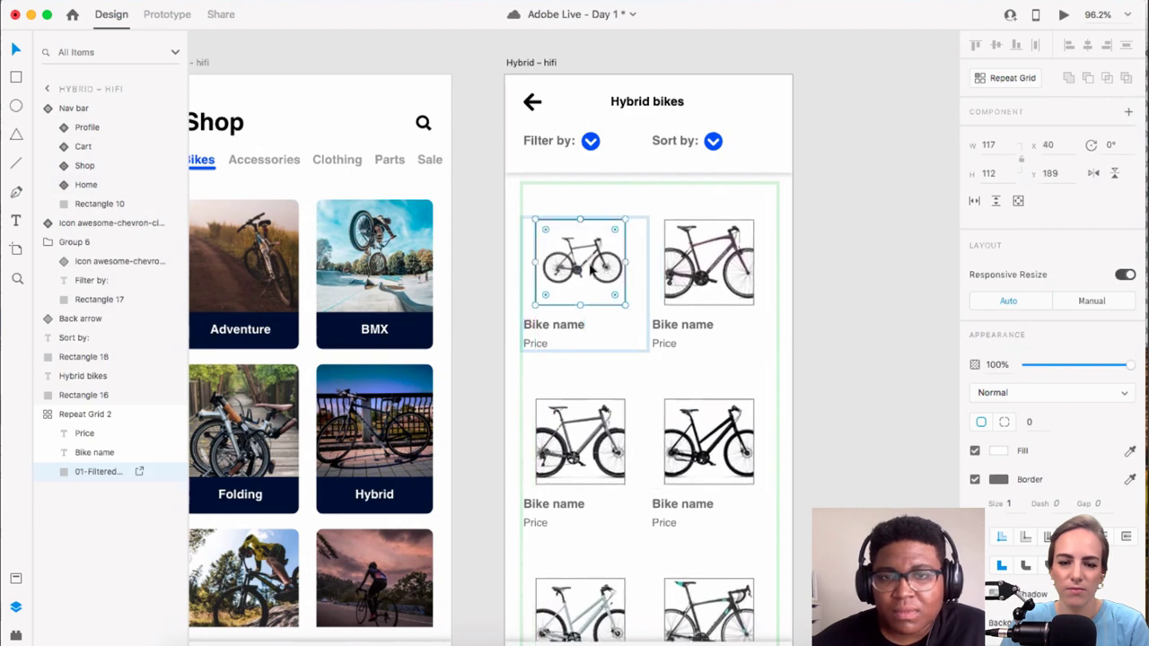
pyautogui.click(721, 266)
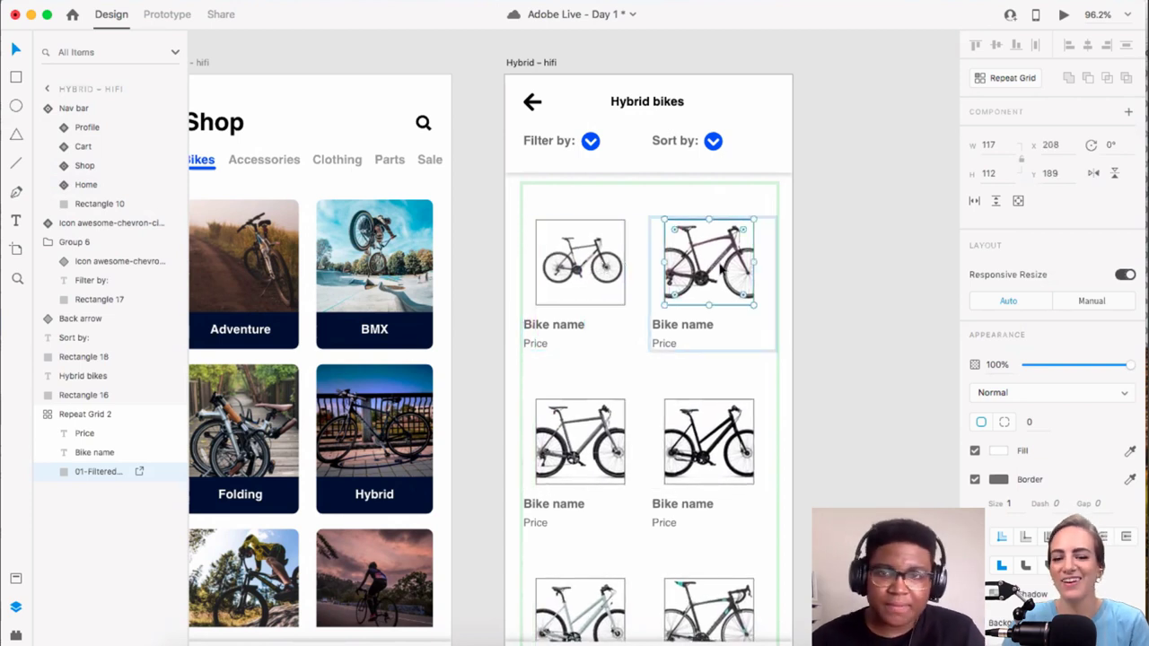
# Step: Undo the resizing and repositioning of the bike image frames in the repeat grid
pyautogui.press('super+z')
pyautogui.press('super+z')
pyautogui.press('super+z')
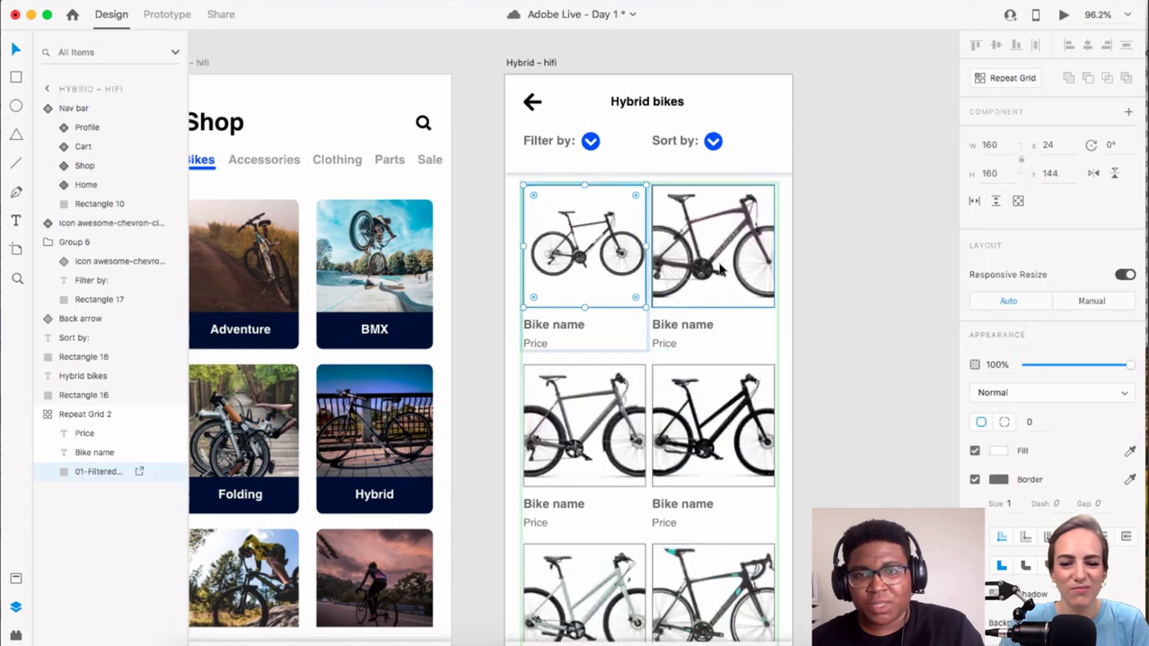
# Step: Make the Hybrid – hifi repeat grid a vertical scroll group and shorten its viewport to a height of 575, ending just above the nav bar
pyautogui.click(849, 236)
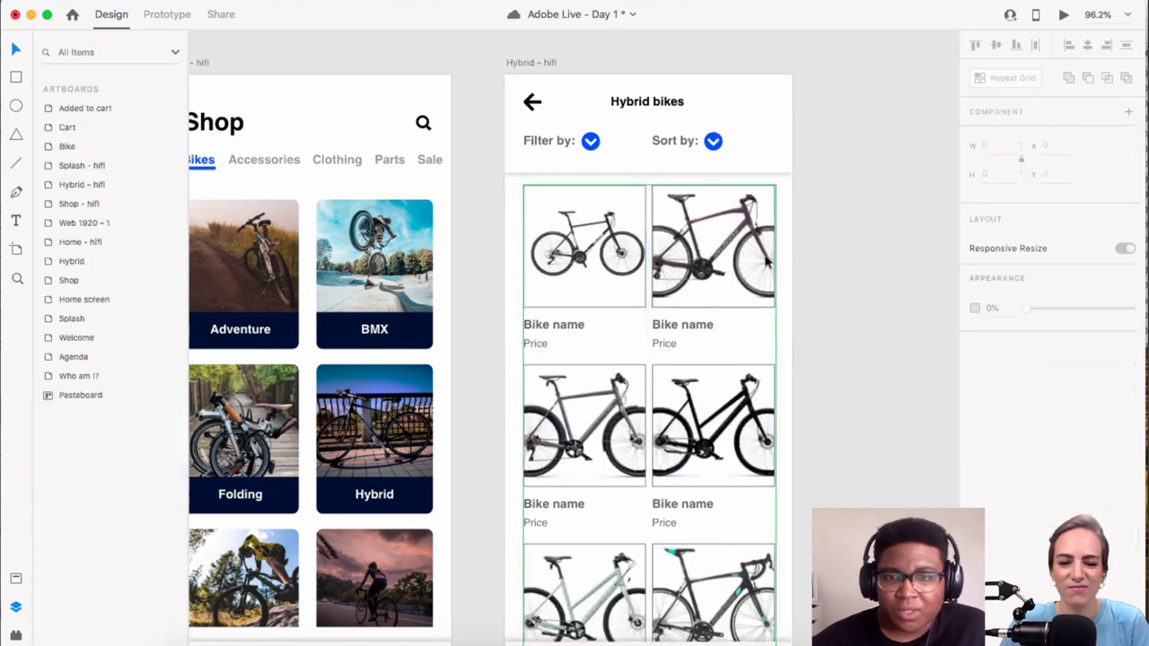
pyautogui.scroll(-3, 764, 258)
pyautogui.scroll(-3, 736, 260)
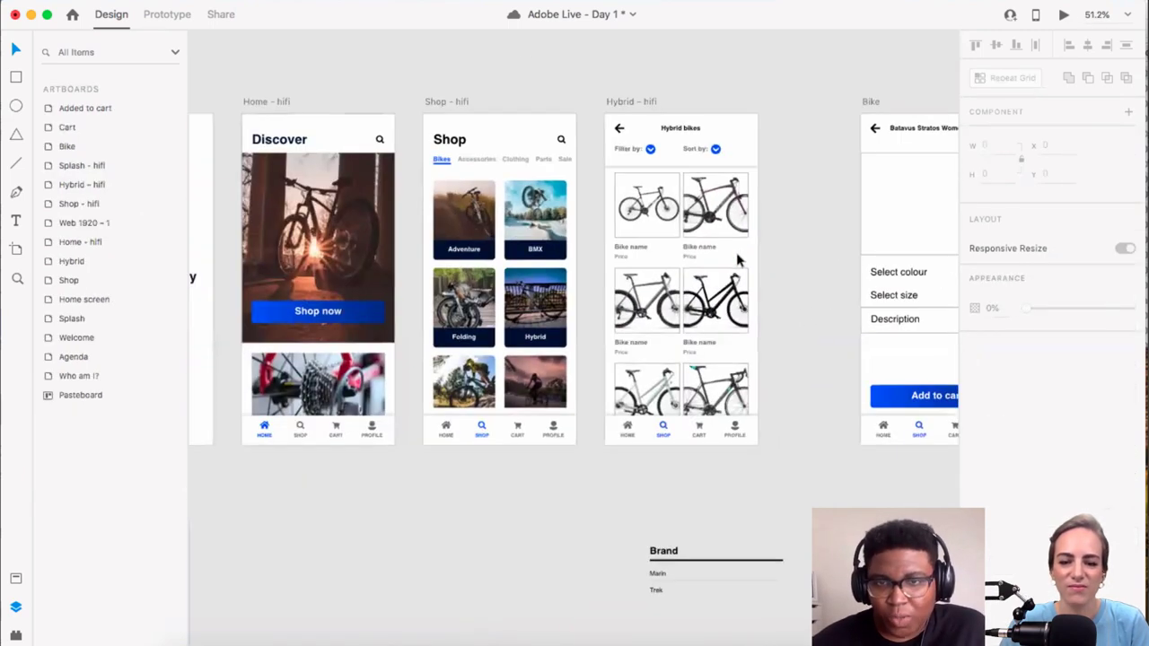
pyautogui.scroll(3, 721, 261)
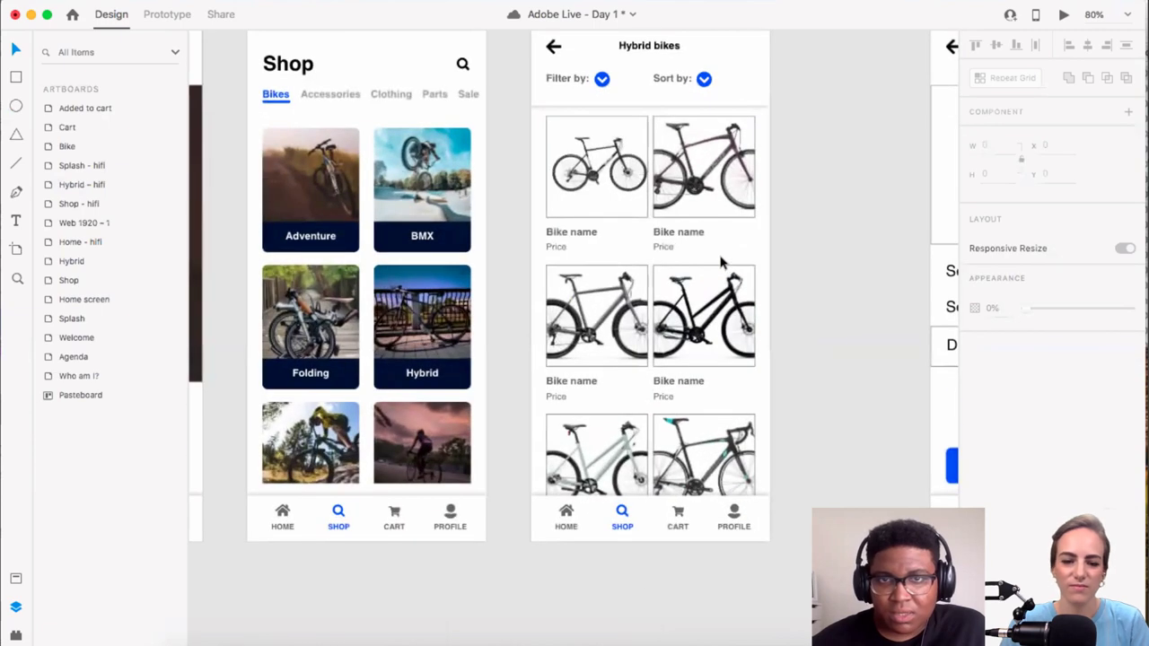
pyautogui.click(715, 239)
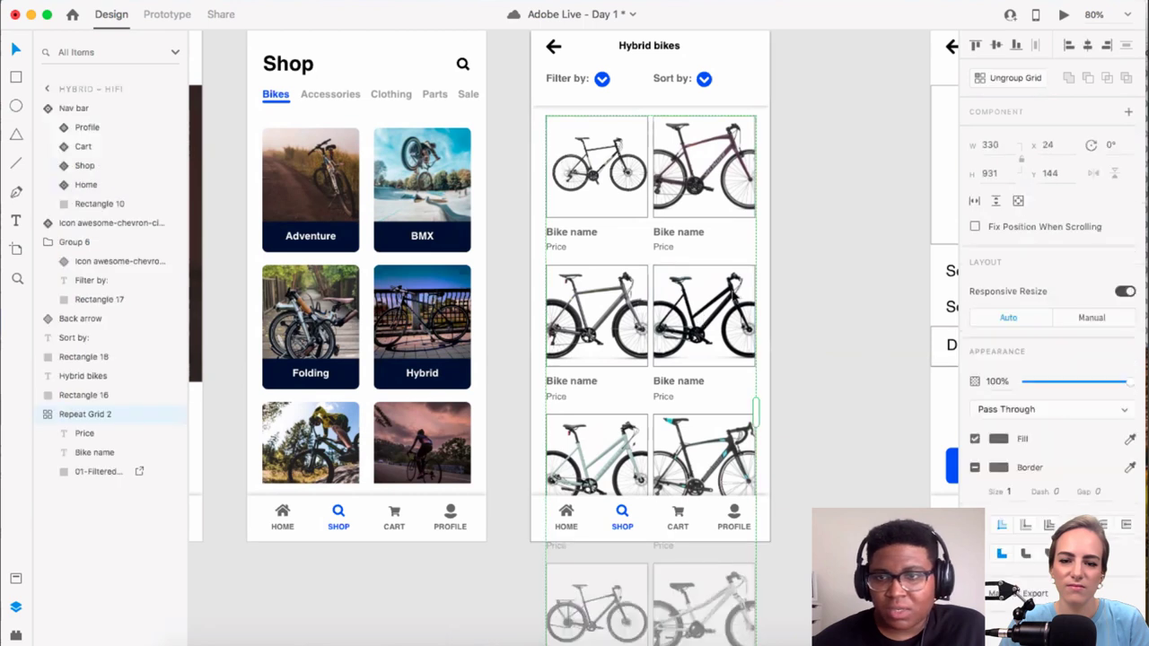
pyautogui.click(997, 203)
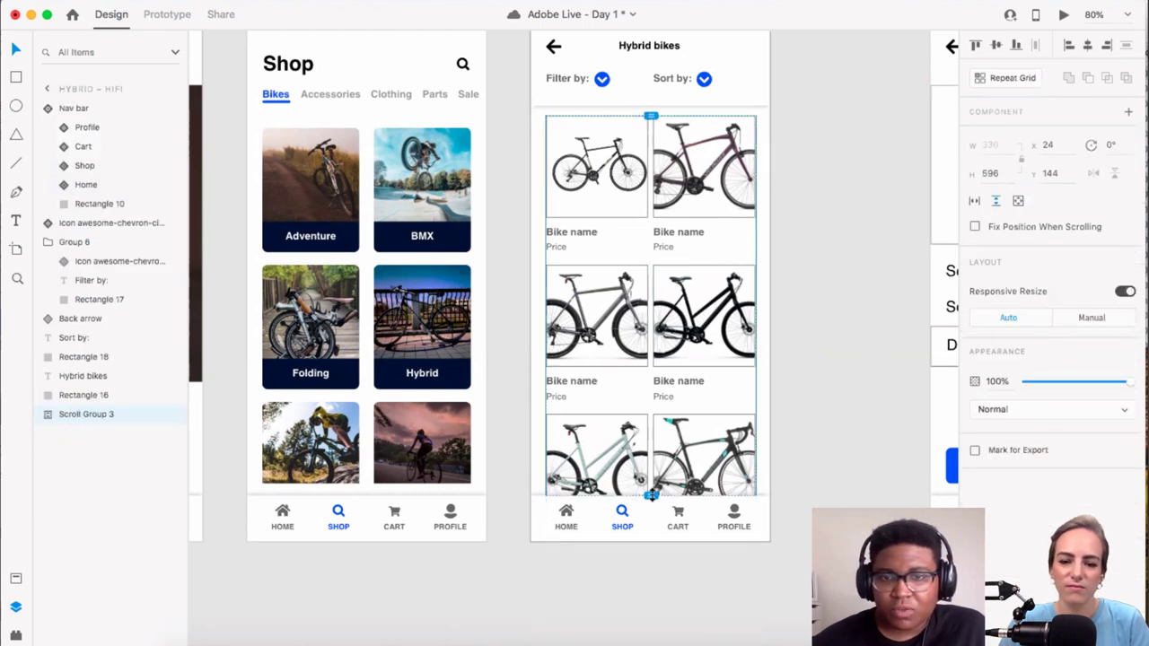
pyautogui.moveTo(651, 493); pyautogui.dragTo(652, 483)
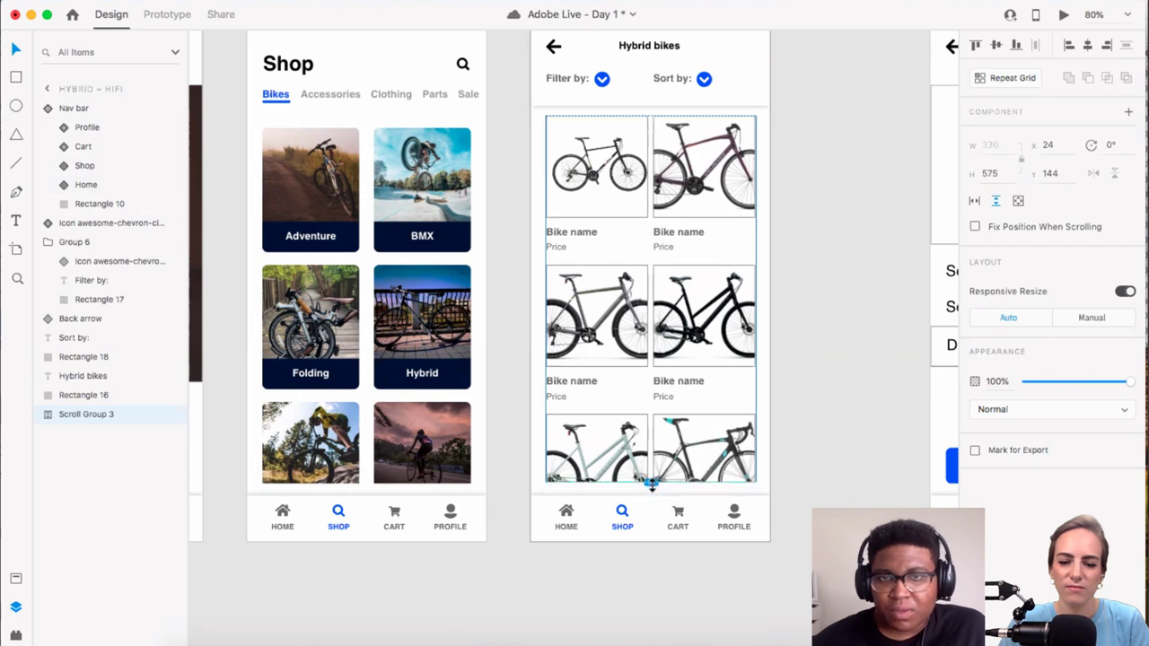
pyautogui.click(798, 187)
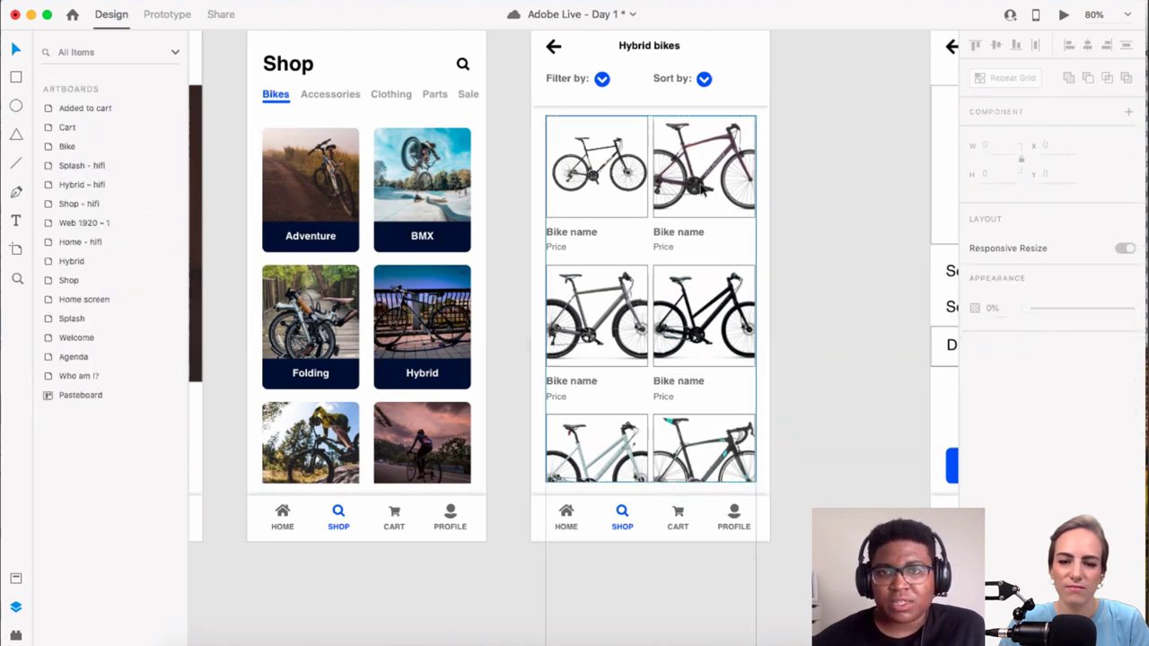
# Step: Undo the last changes to the bike grid on the Hybrid bikes artboard back to a plain repeat grid, and reselect it
pyautogui.press('super+z')
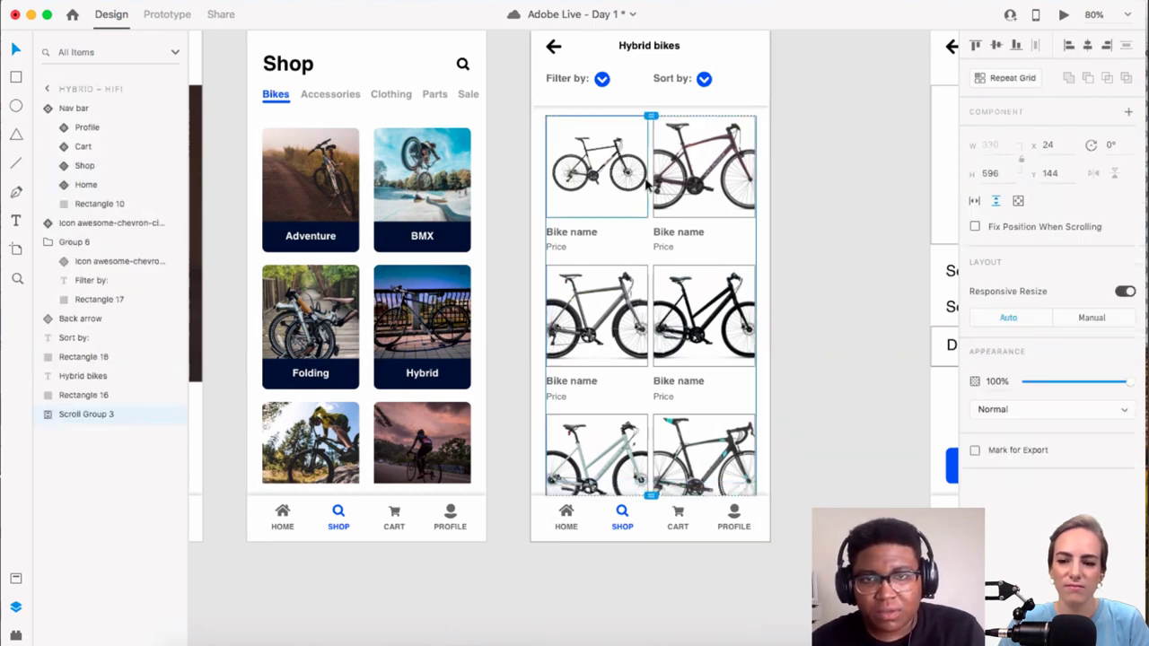
pyautogui.press('super+z')
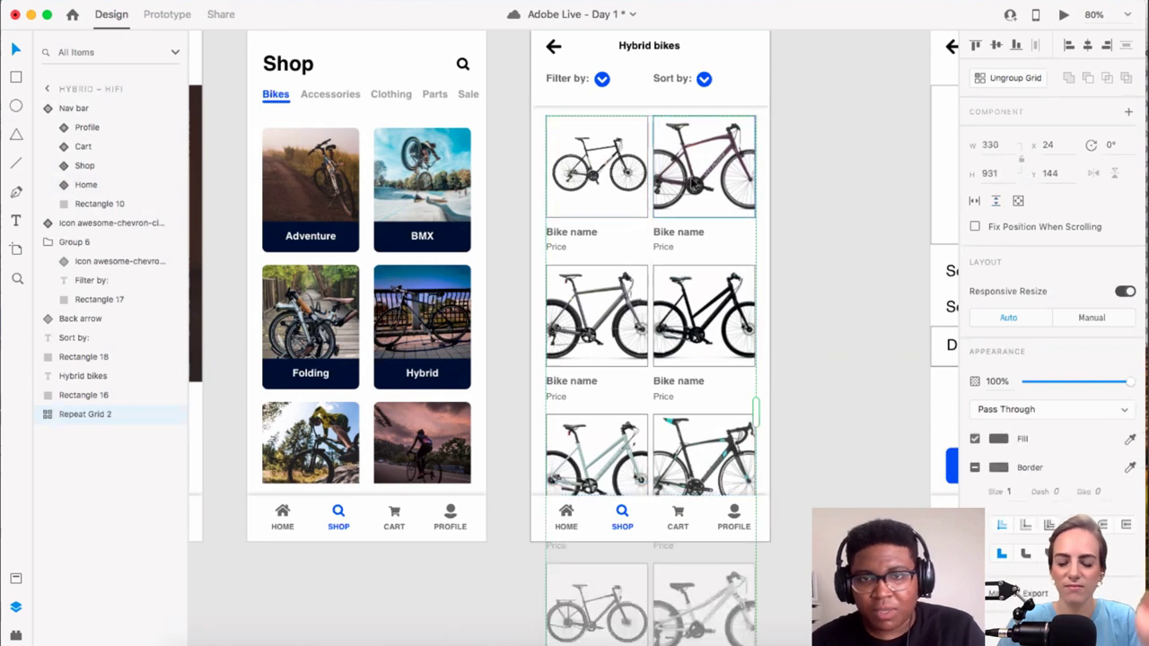
pyautogui.click(802, 174)
pyautogui.click(632, 175)
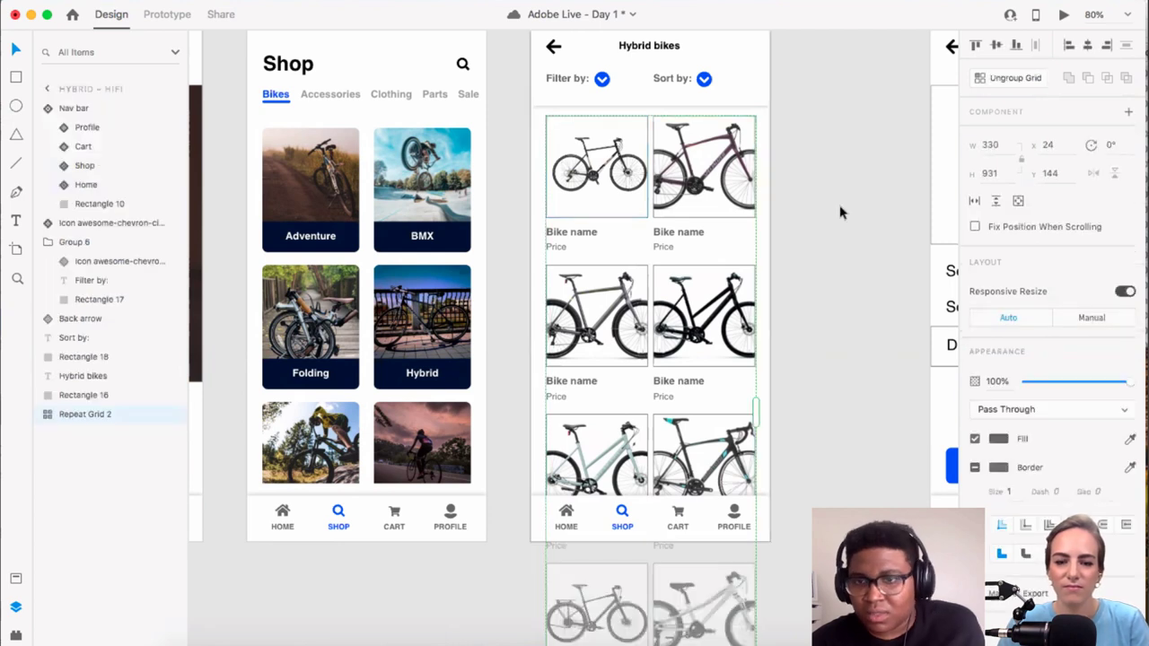
# Step: Try to turn off Responsive Resize for the bike grid and reposition a bike image inside its frame
pyautogui.click(1126, 294)
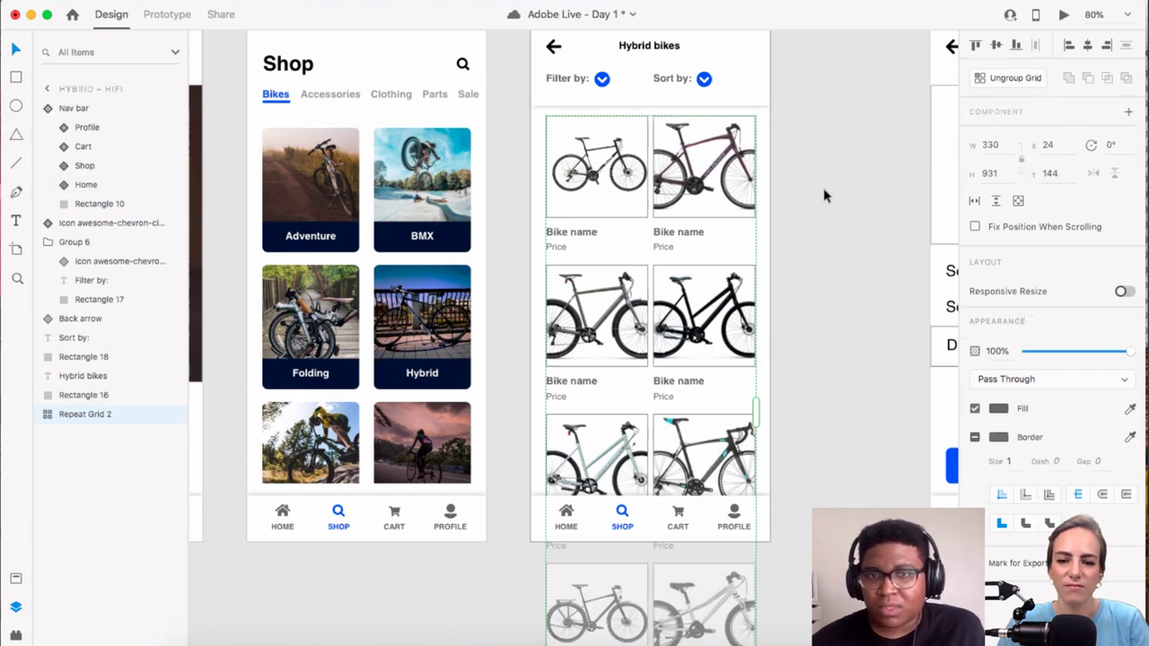
pyautogui.click(881, 226)
pyautogui.doubleClick(615, 183)
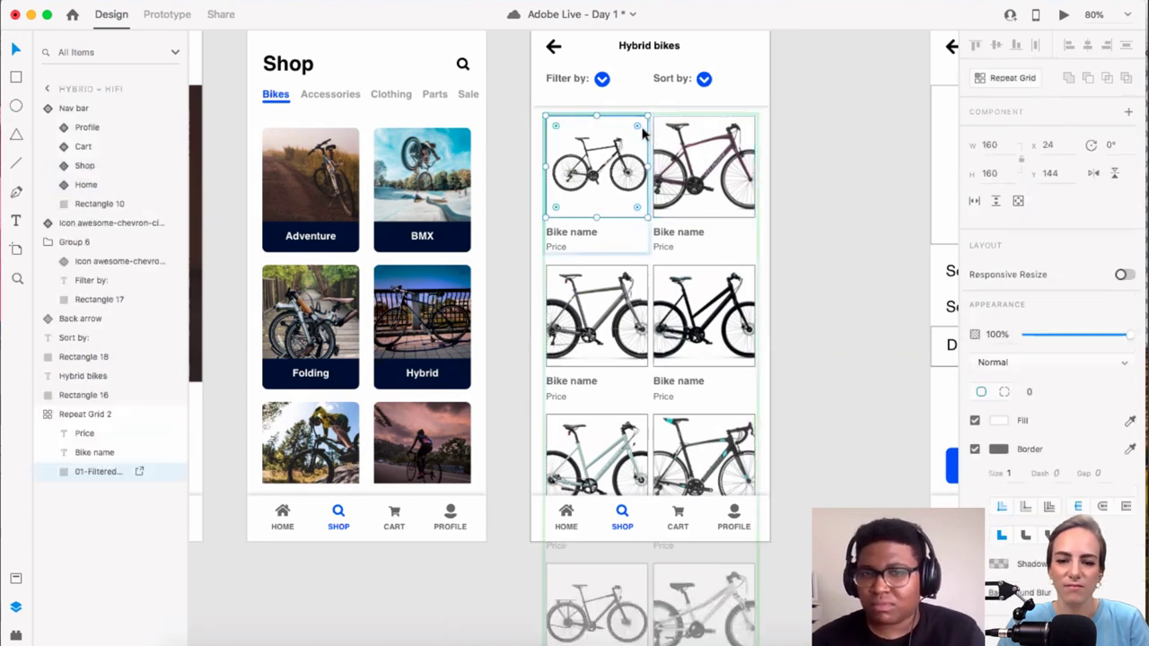
pyautogui.moveTo(633, 131); pyautogui.dragTo(680, 153)
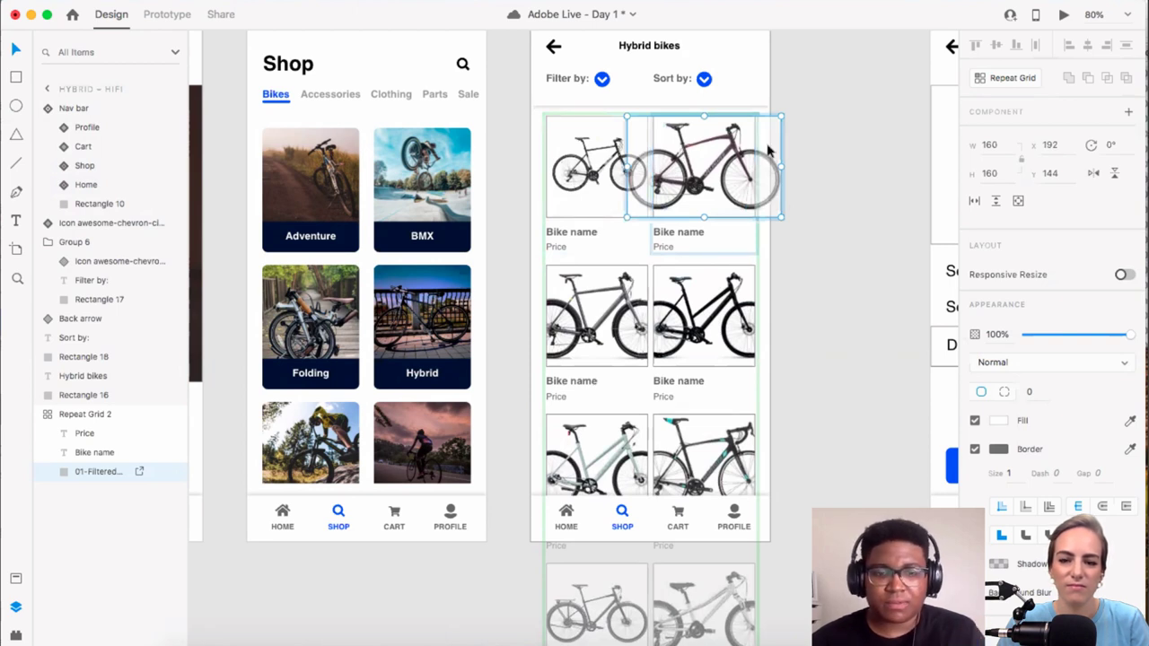
pyautogui.press('Escape')
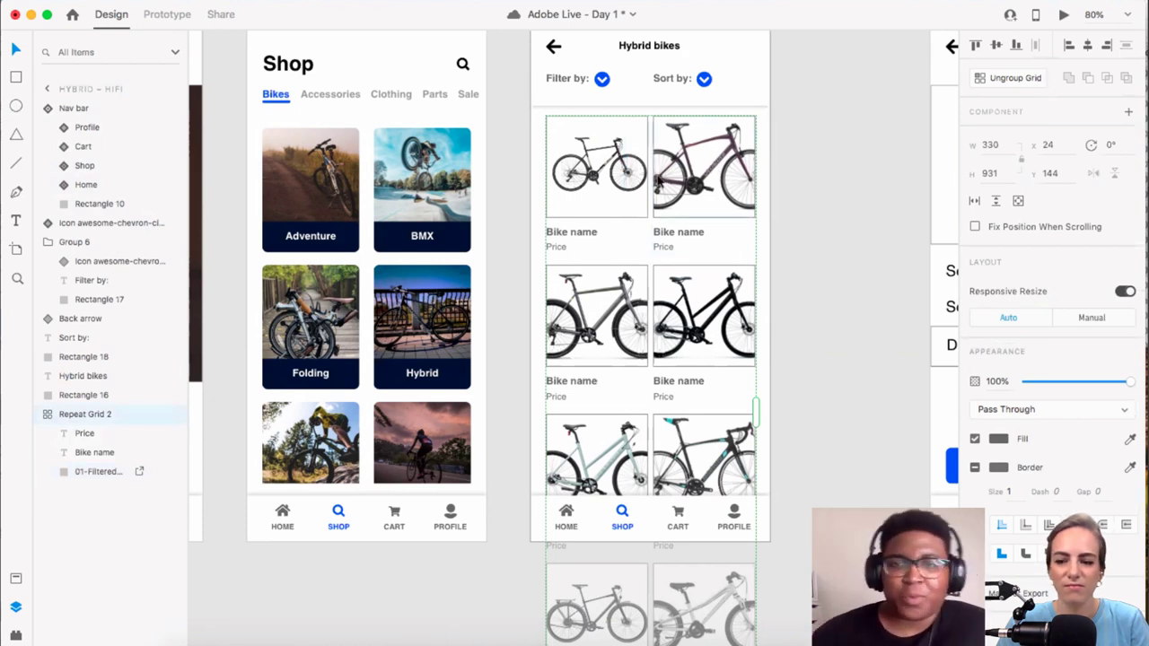
# Step: Make the bike repeat grid a vertical scroll group and shorten its scroll area to a height of 575
pyautogui.click(808, 258)
pyautogui.scroll(-3, 688, 223)
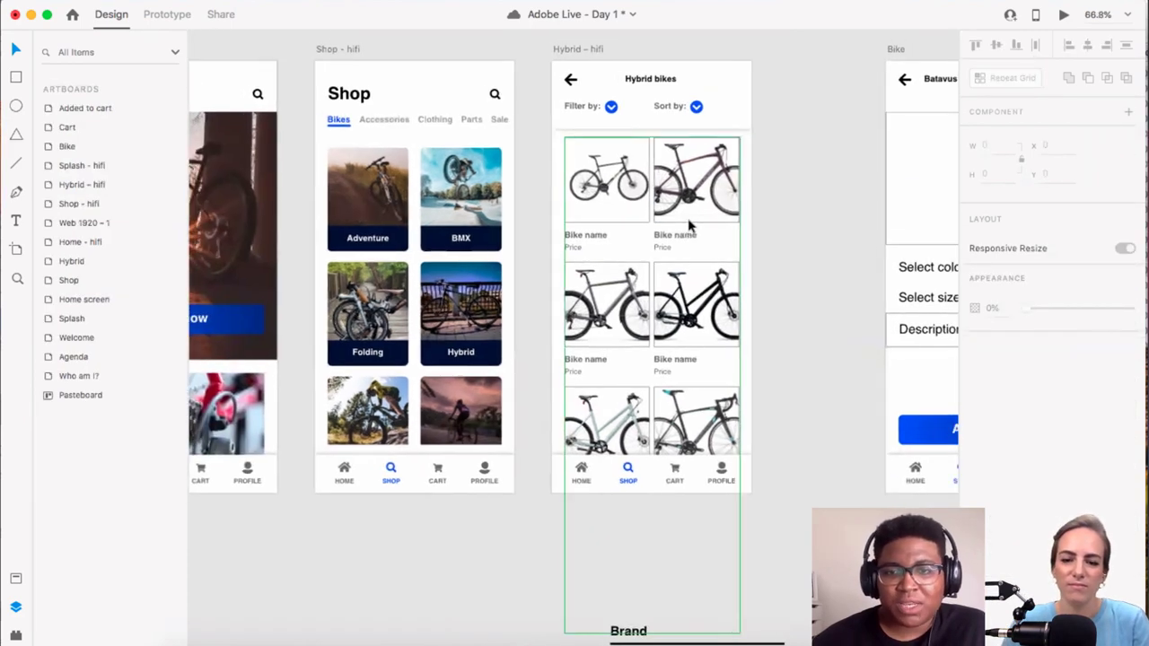
pyautogui.click(732, 205)
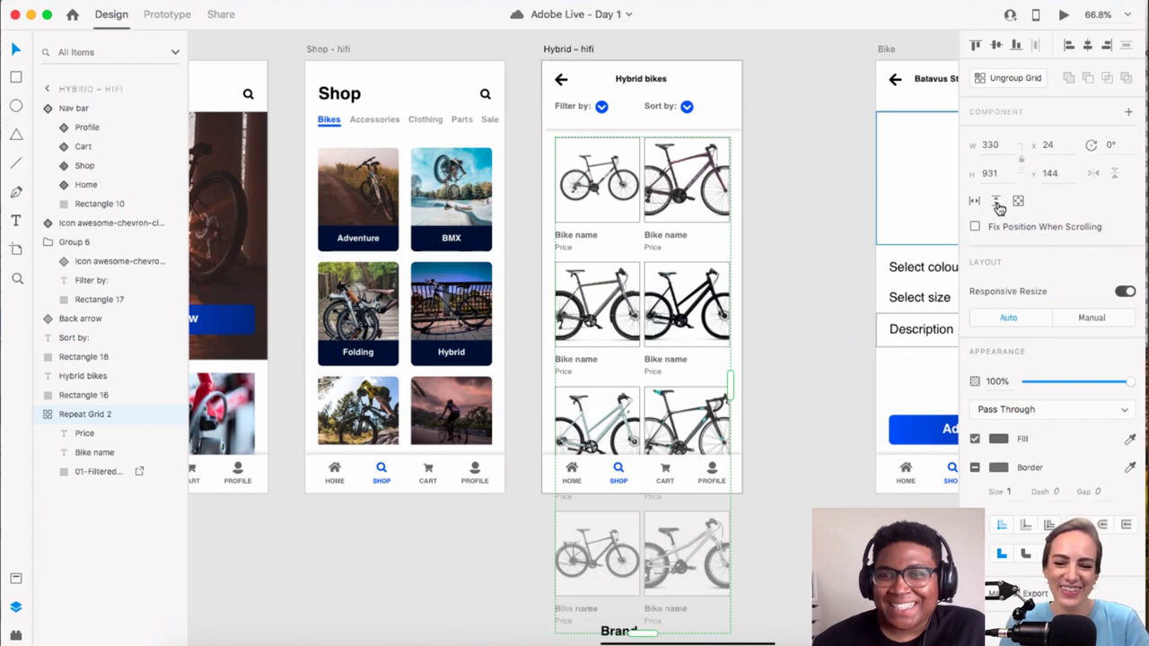
pyautogui.click(998, 204)
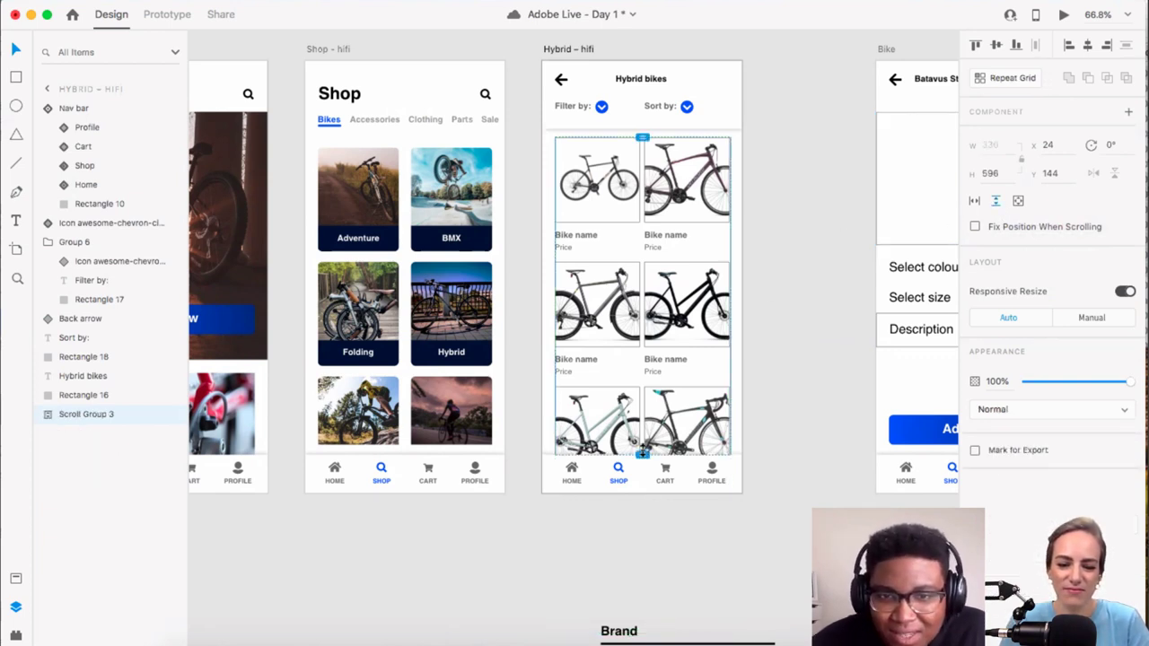
pyautogui.moveTo(642, 454); pyautogui.dragTo(643, 442)
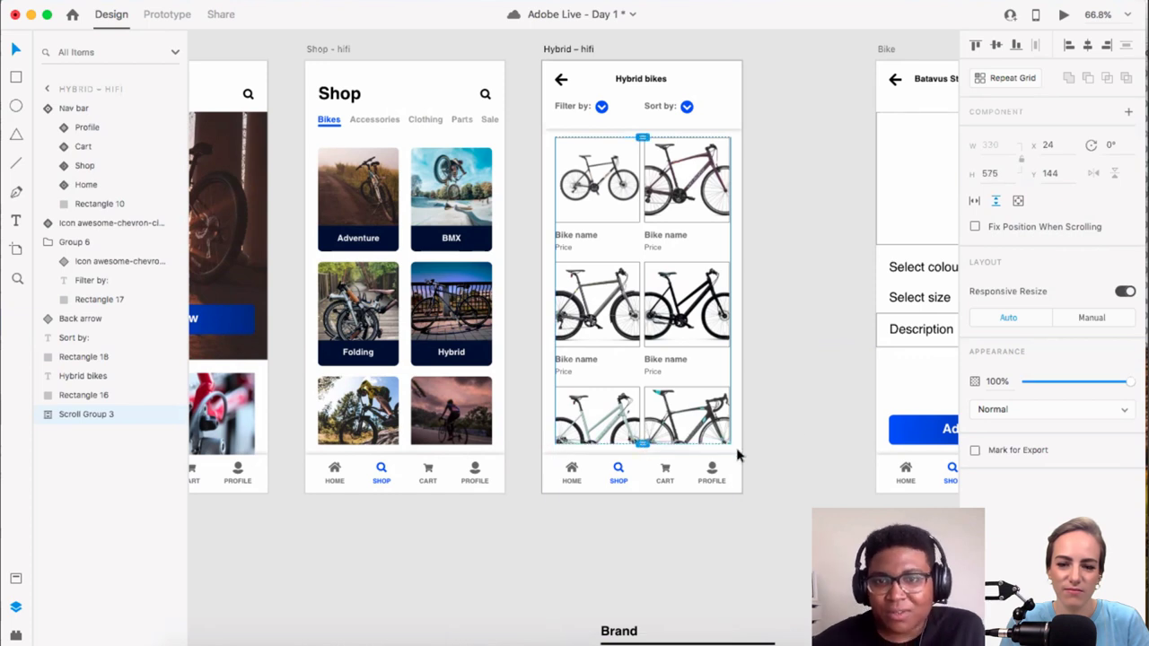
pyautogui.click(790, 446)
# Step: Examine the Brand filter component below the Hybrid artboard, including its layers and the Brand heading's text settings
pyautogui.scroll(5, 790, 446)
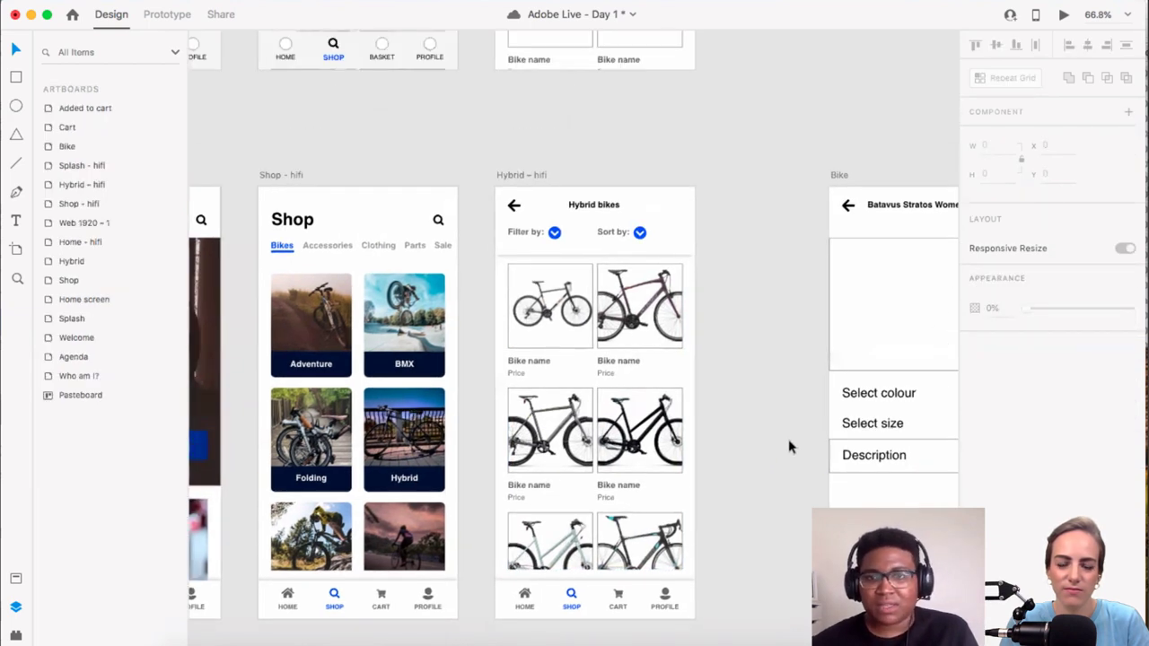
pyautogui.scroll(3, 787, 446)
pyautogui.scroll(-3, 651, 408)
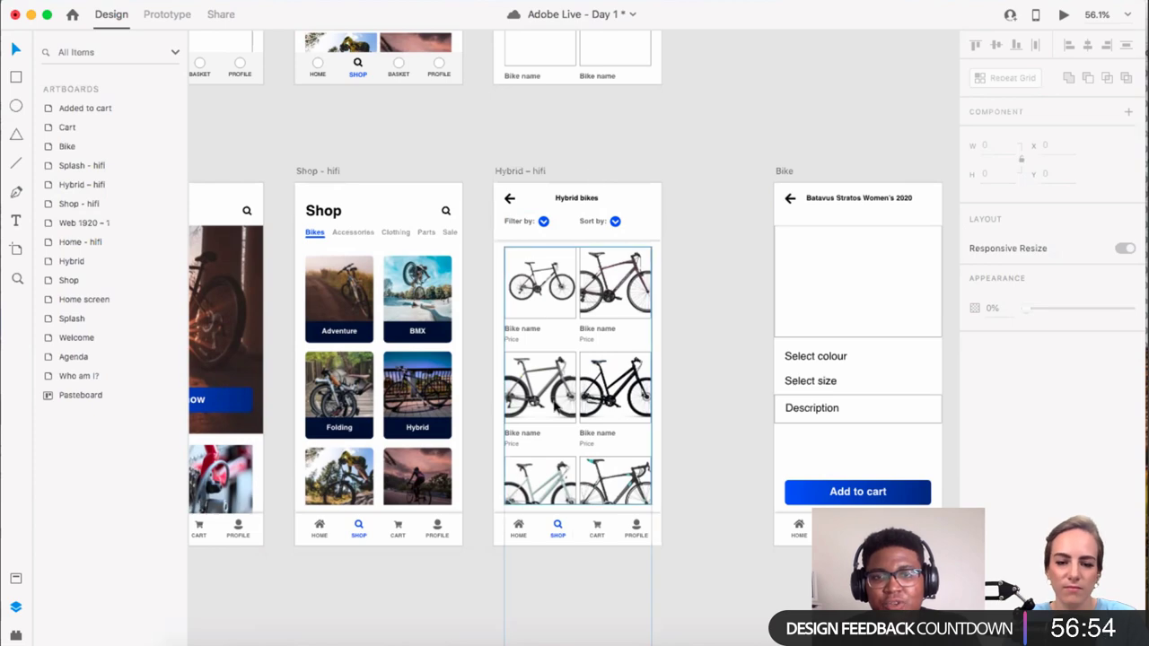
pyautogui.scroll(-5, 548, 373)
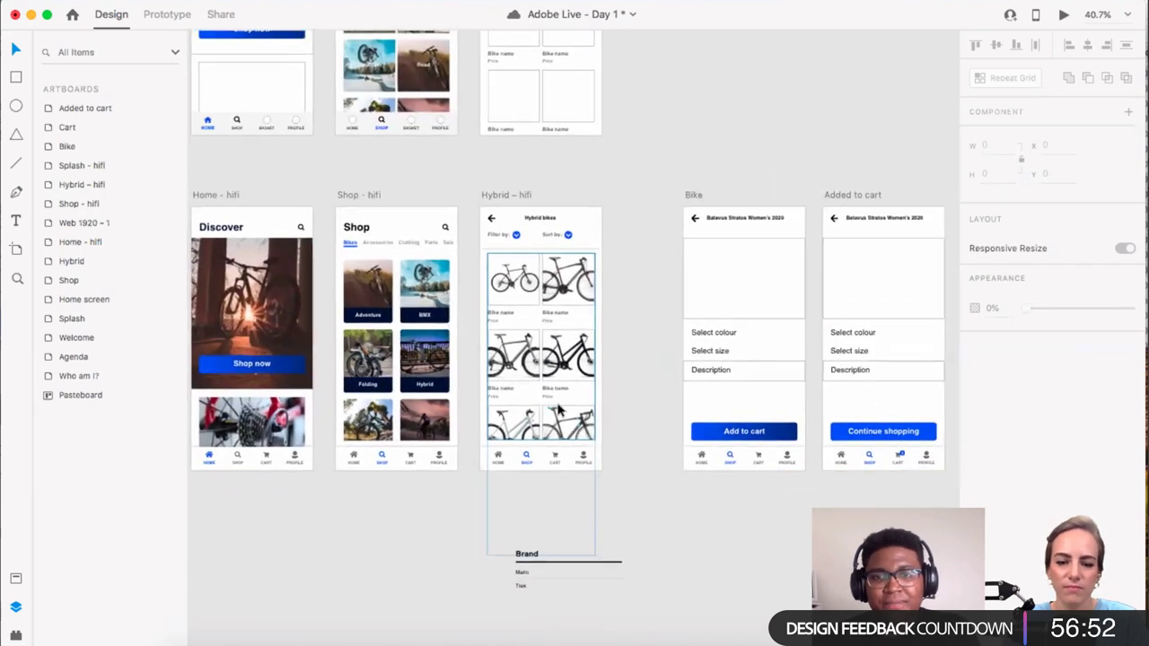
pyautogui.scroll(-5, 539, 393)
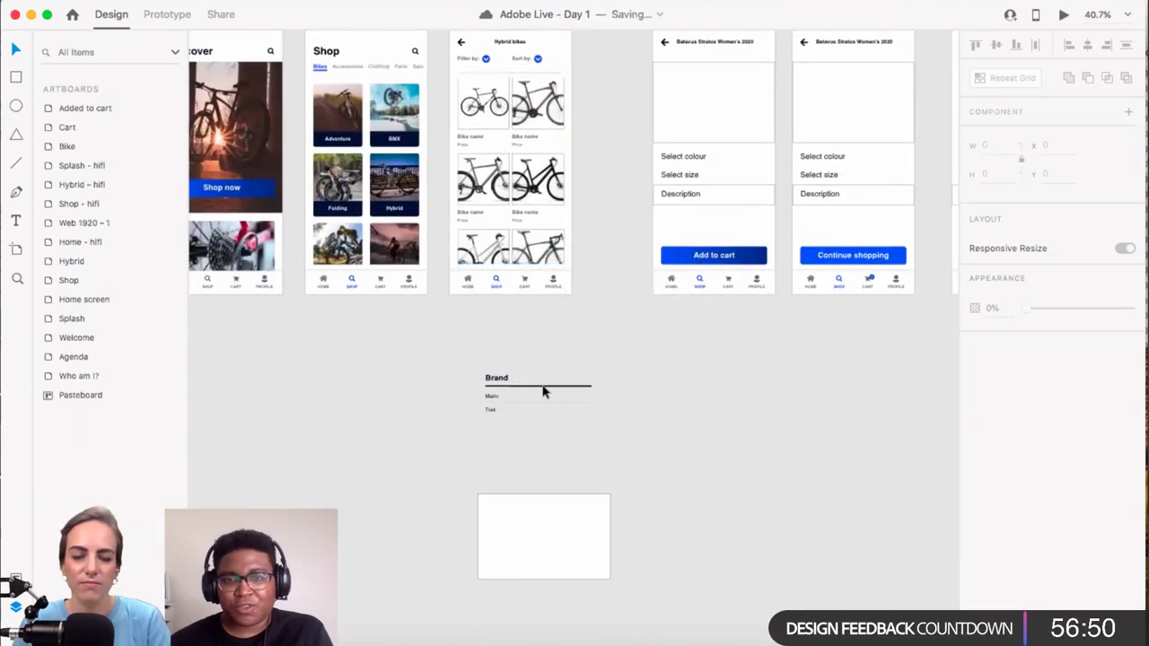
pyautogui.click(505, 386)
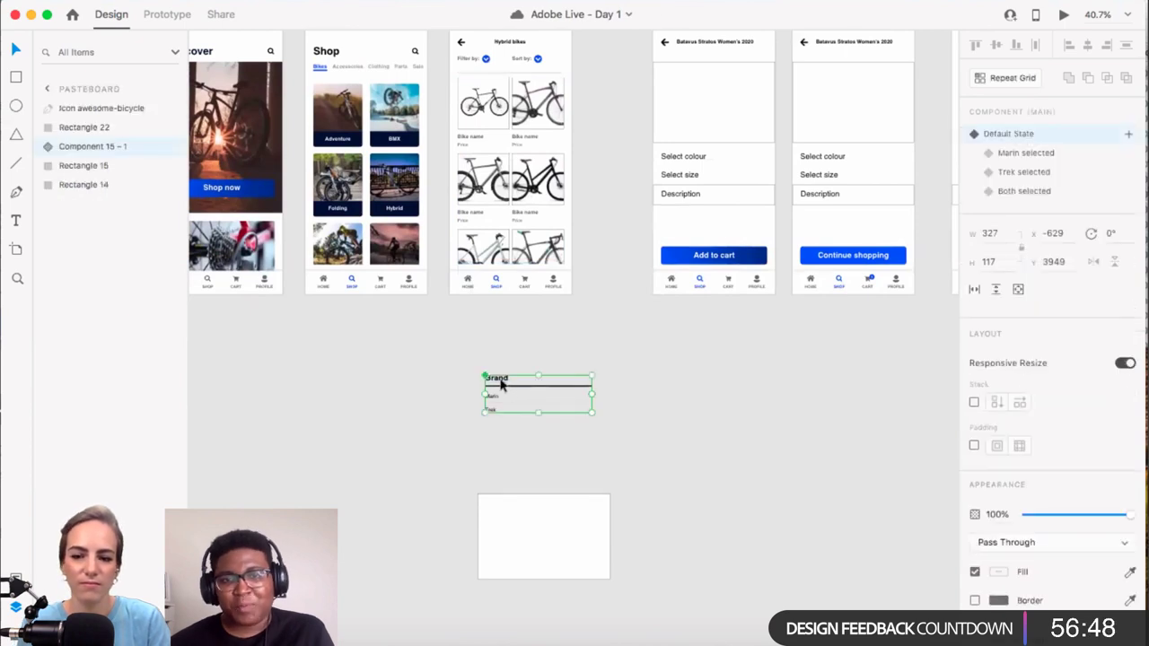
pyautogui.scroll(10, 529, 395)
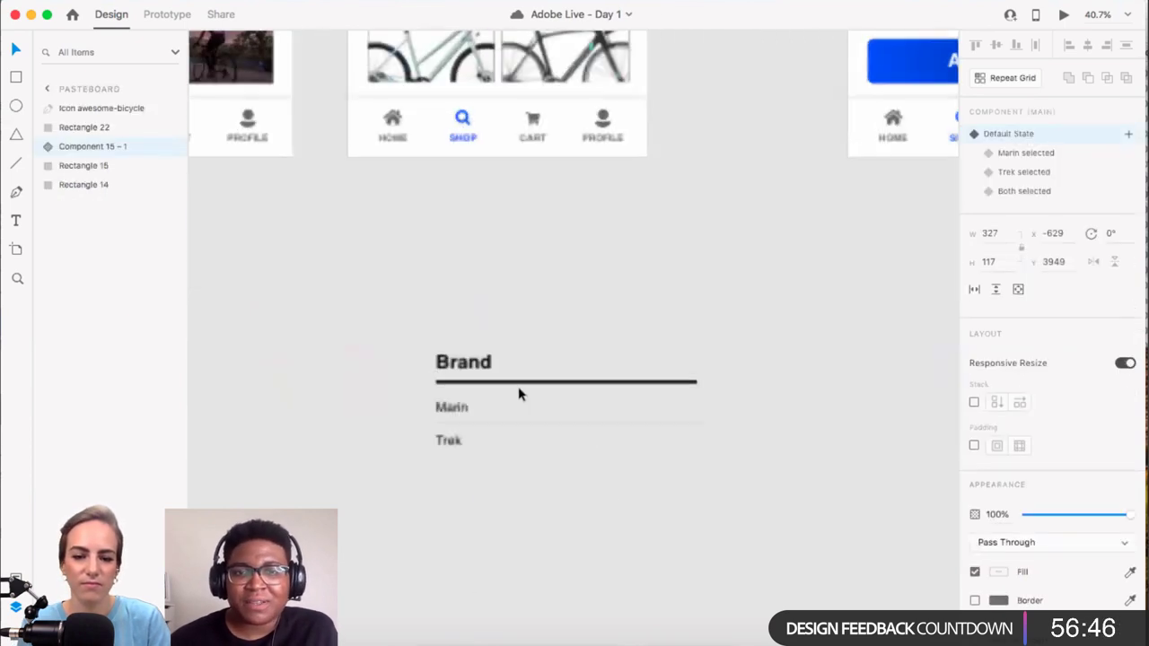
pyautogui.doubleClick(474, 355)
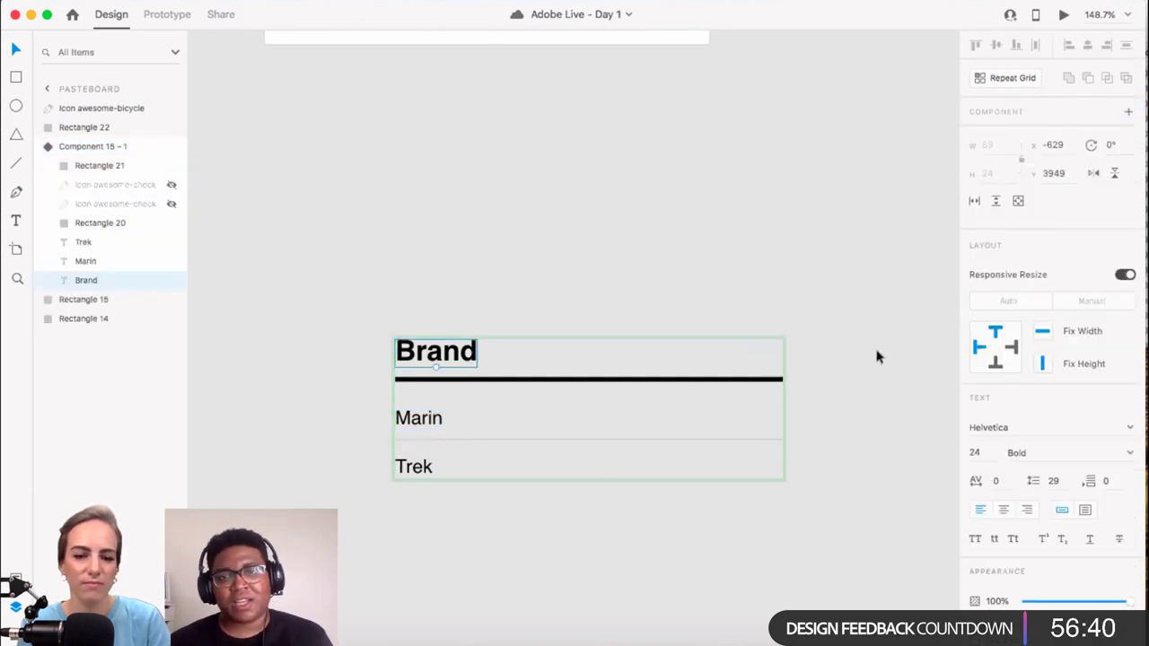
pyautogui.scroll(-6, 877, 357)
pyautogui.click(849, 364)
pyautogui.hscroll(5, 844, 366)
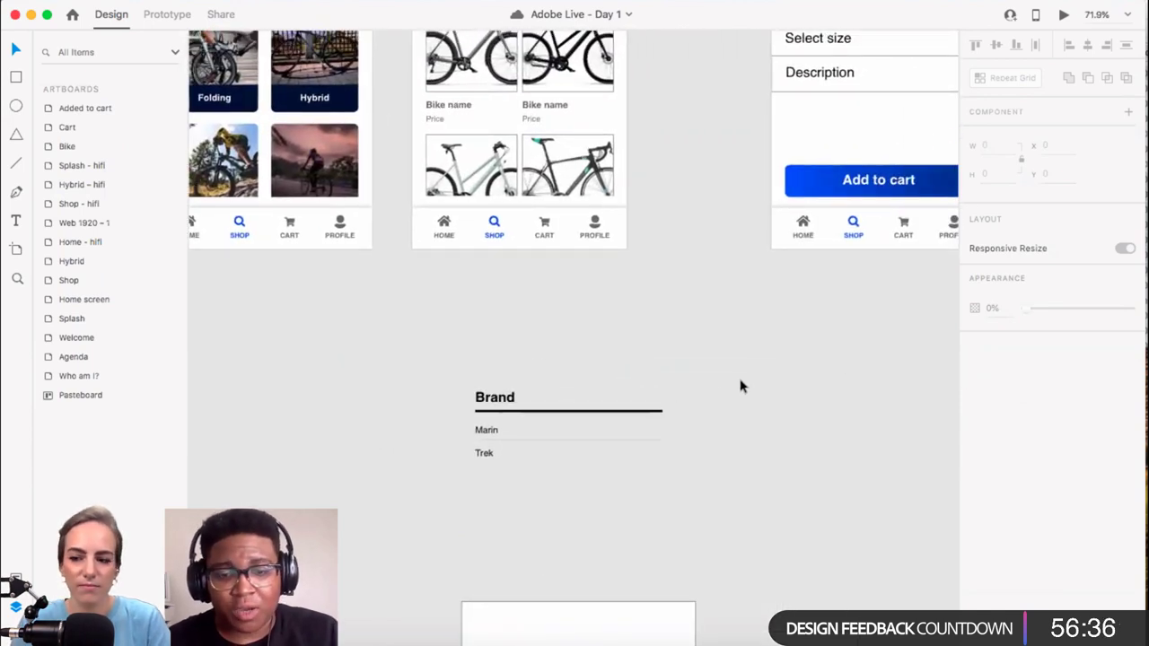
# Step: Add an iPhone X, XS, 11 Pro artboard and place it below the Bike artboard, level with the Brand component
pyautogui.scroll(-6, 721, 395)
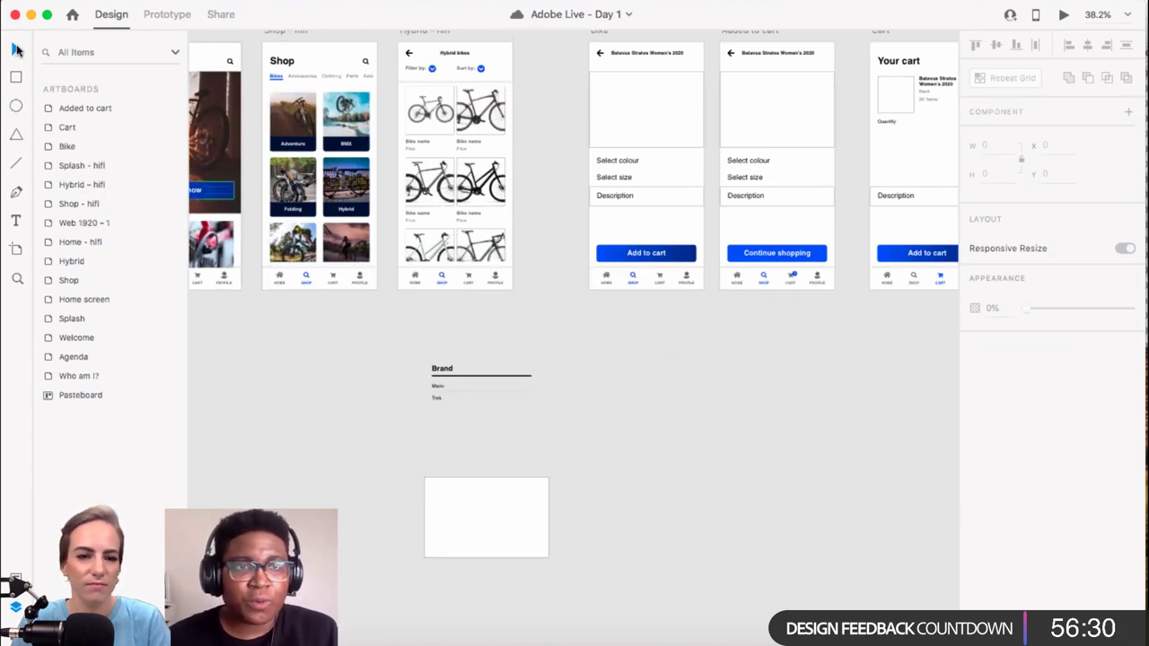
pyautogui.click(17, 255)
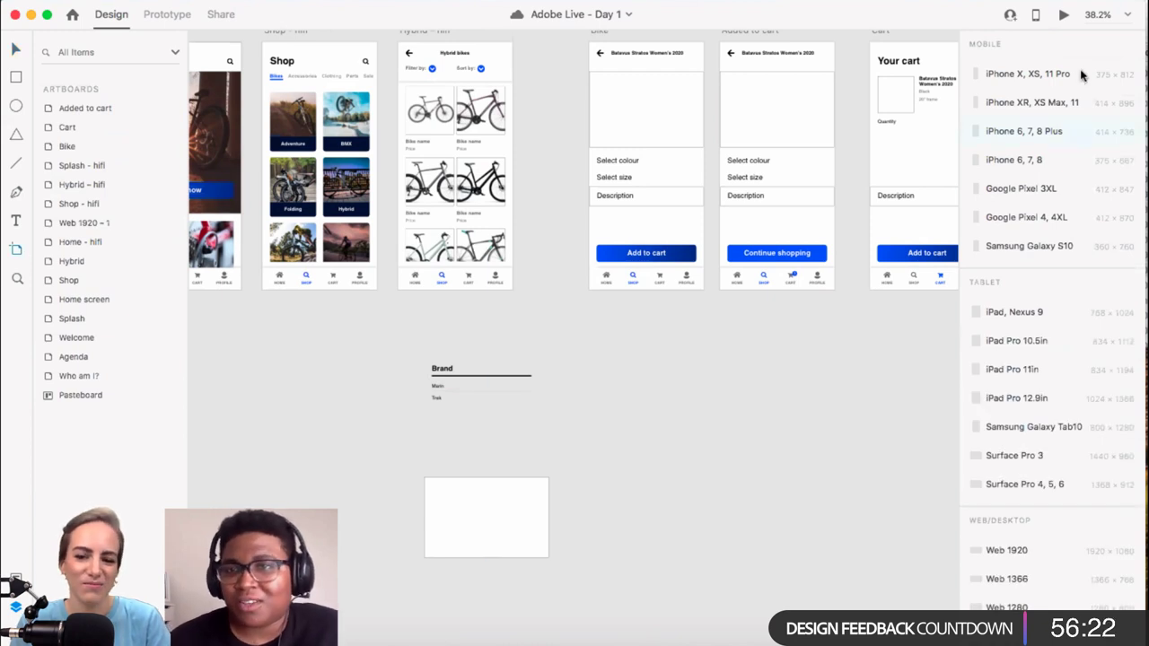
pyautogui.click(1032, 74)
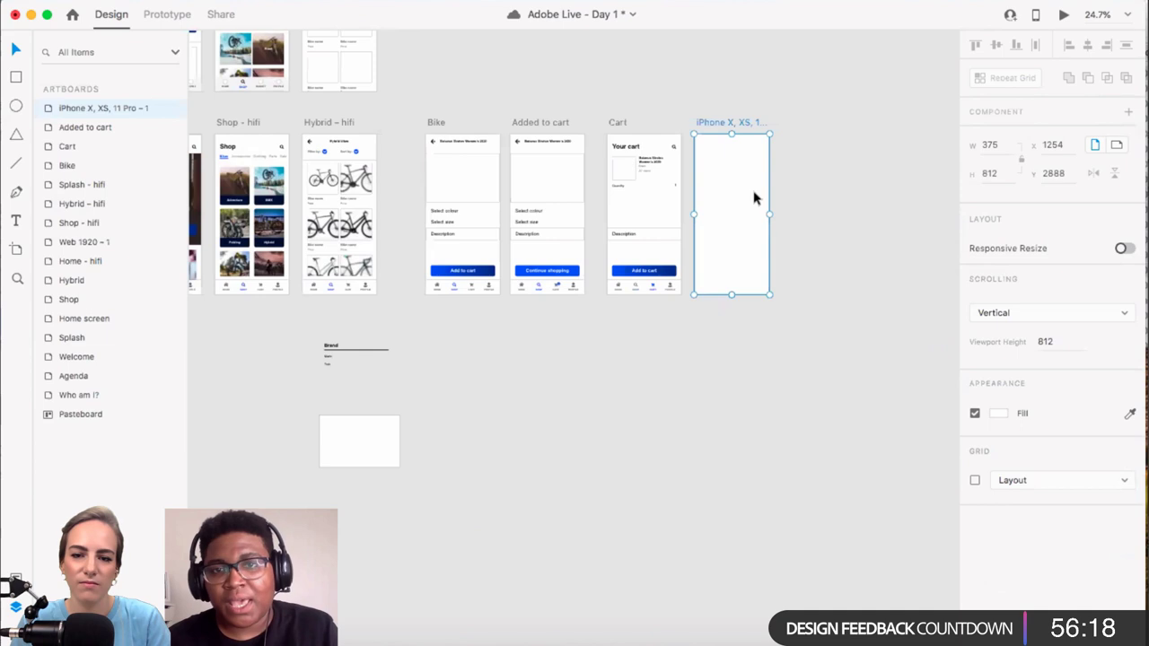
pyautogui.moveTo(725, 123); pyautogui.dragTo(456, 333)
pyautogui.scroll(6, 456, 333)
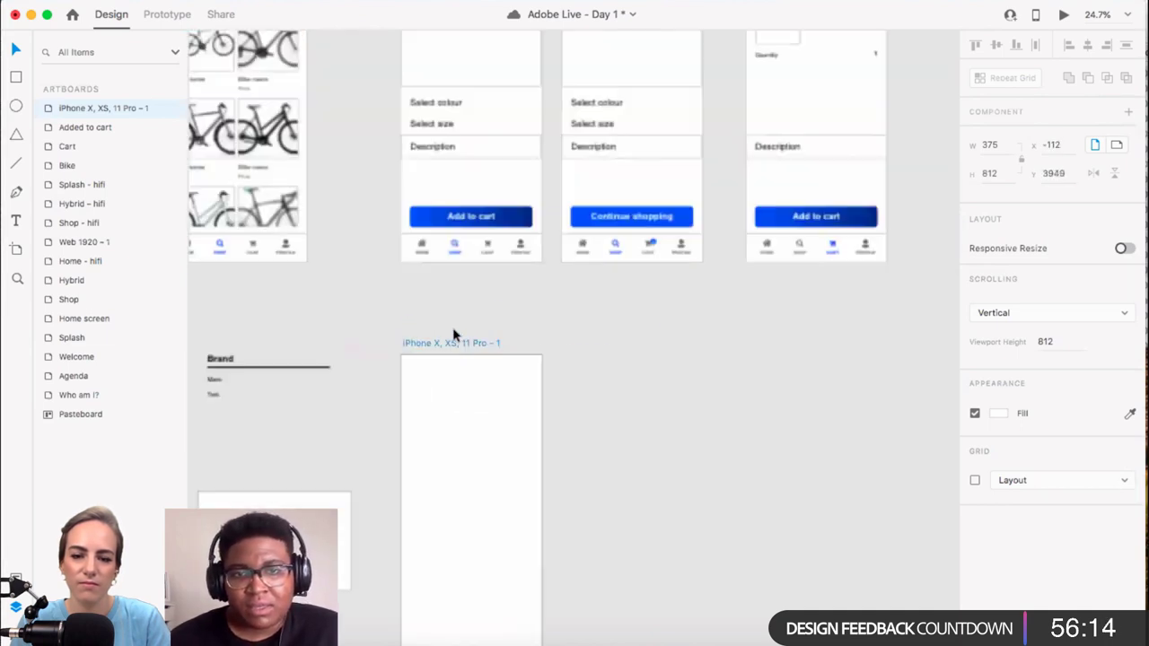
pyautogui.scroll(-2, 453, 327)
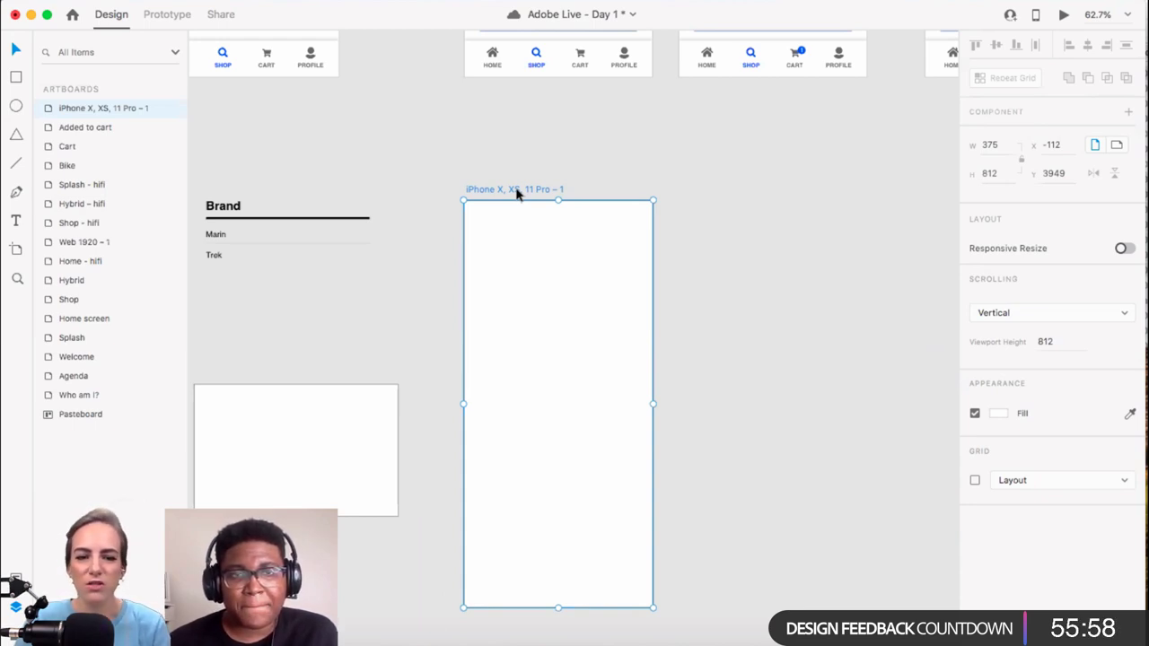
pyautogui.scroll(-1, 517, 193)
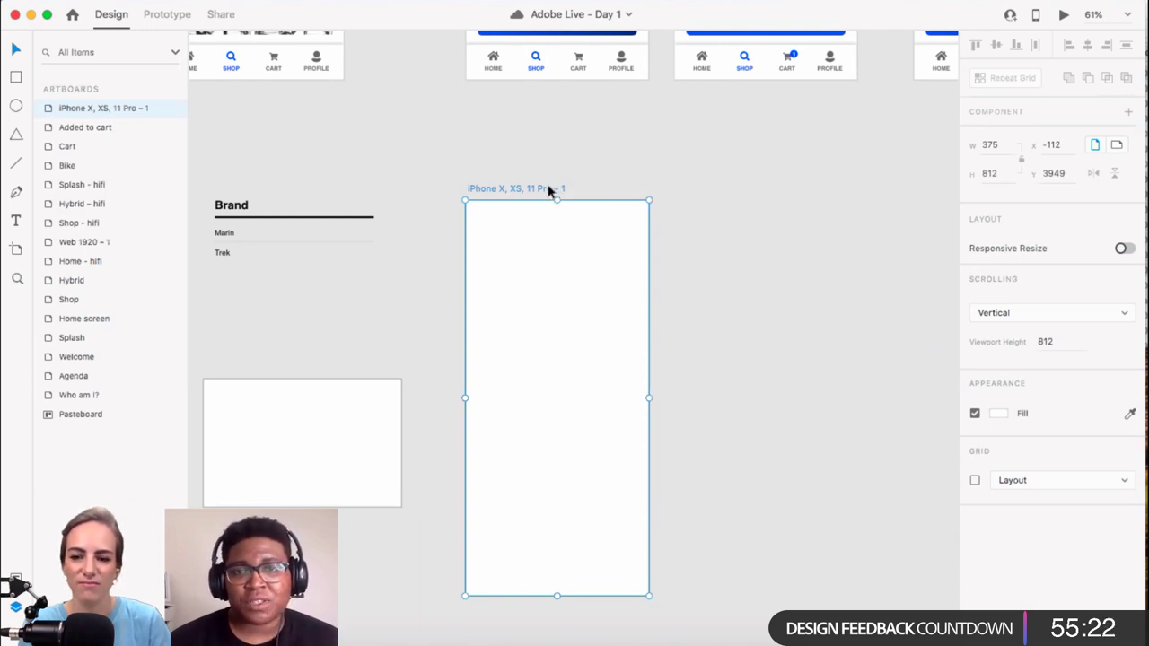
pyautogui.scroll(3, 556, 197)
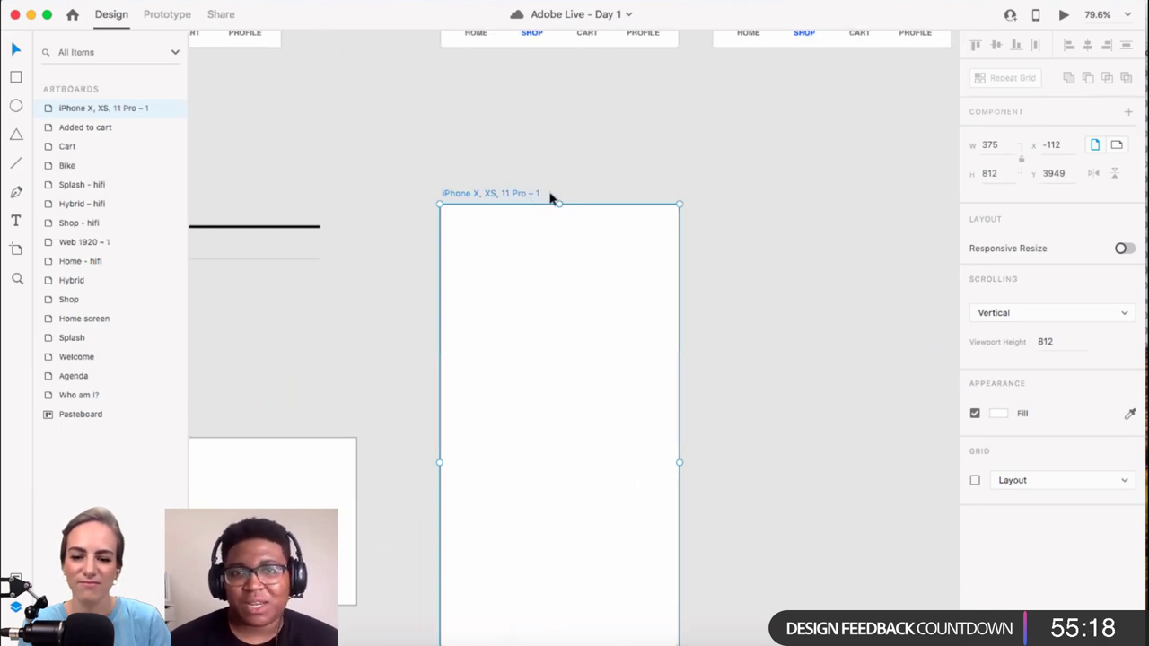
pyautogui.click(594, 159)
pyautogui.scroll(-3, 594, 158)
pyautogui.scroll(1, 418, 221)
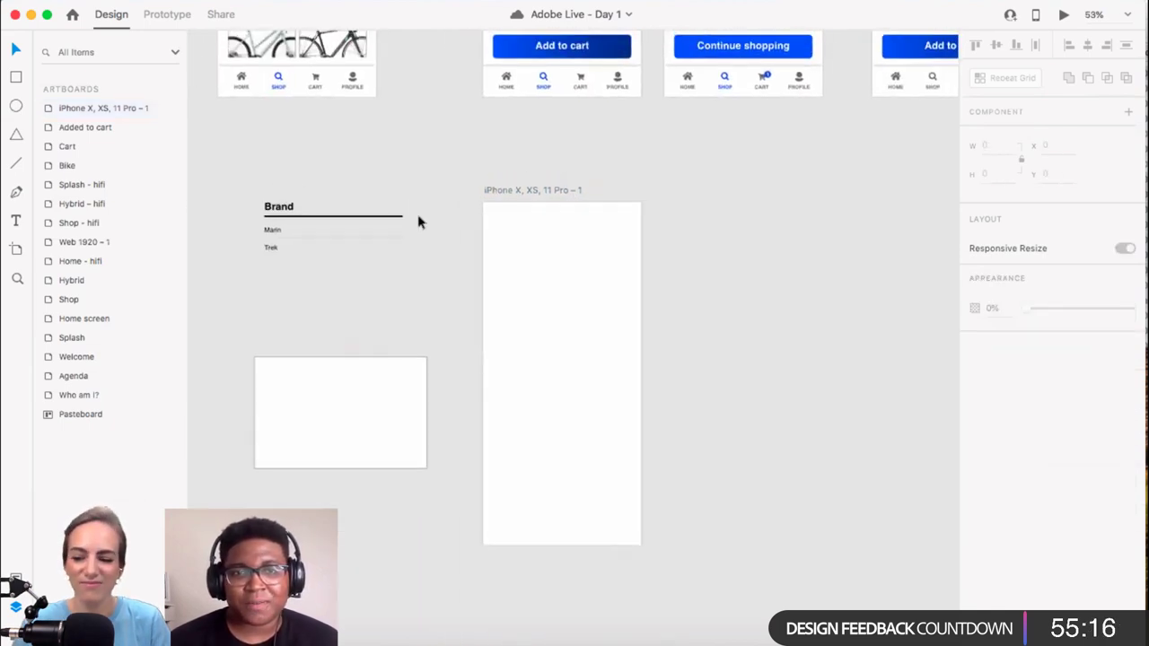
pyautogui.scroll(3, 547, 193)
pyautogui.scroll(-2, 547, 193)
pyautogui.scroll(1, 547, 190)
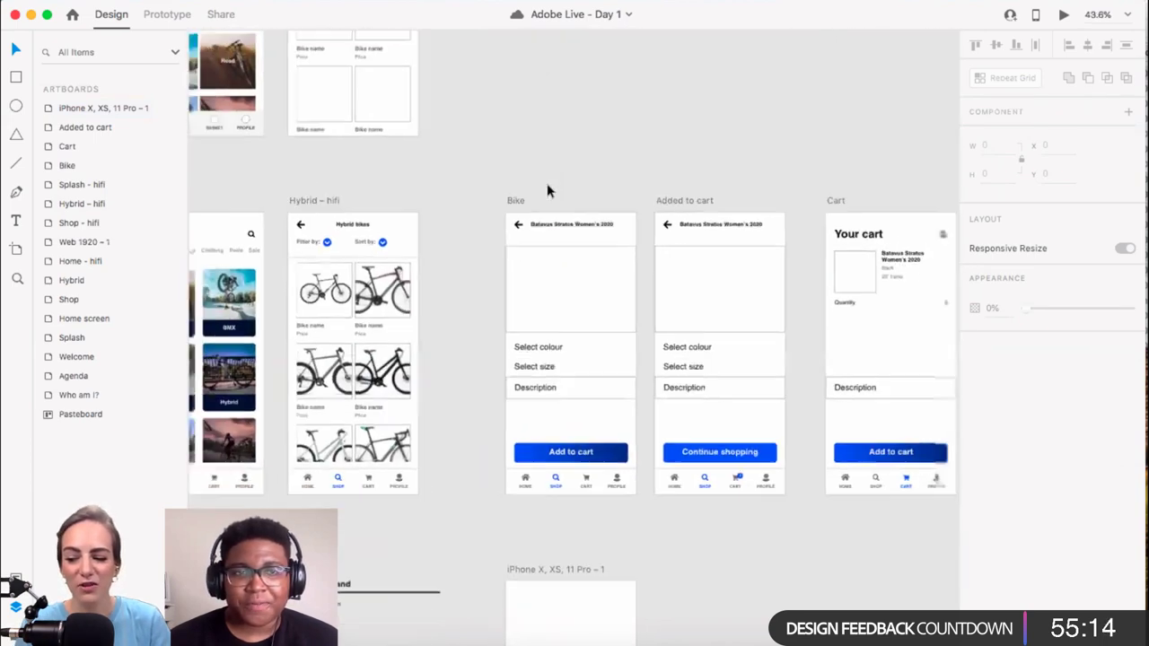
pyautogui.scroll(-4, 547, 189)
pyautogui.scroll(1, 547, 189)
pyautogui.scroll(-5, 549, 225)
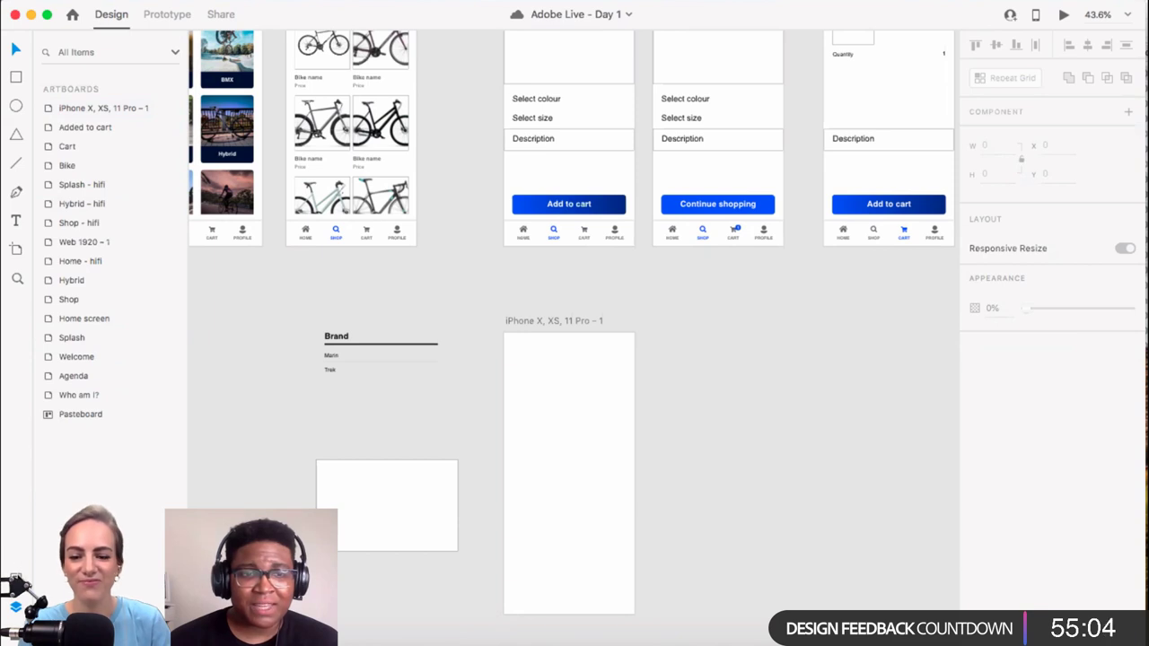
# Step: Open the document assets and look through the components while the new iPhone artboard is selected
pyautogui.click(15, 579)
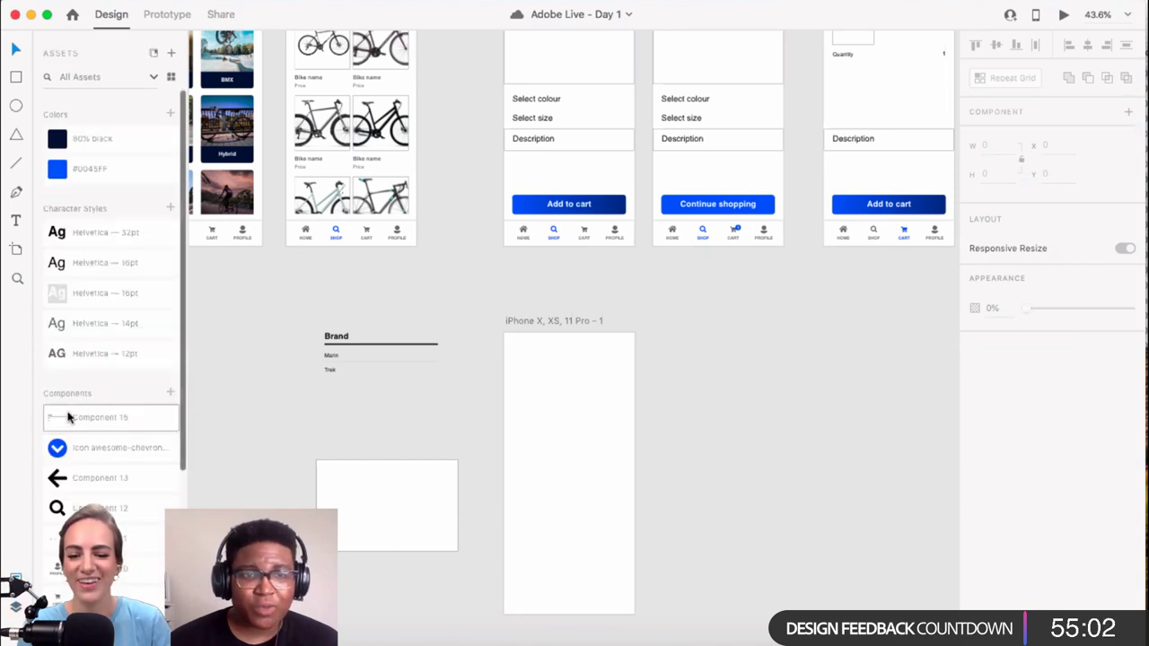
pyautogui.scroll(-3, 114, 437)
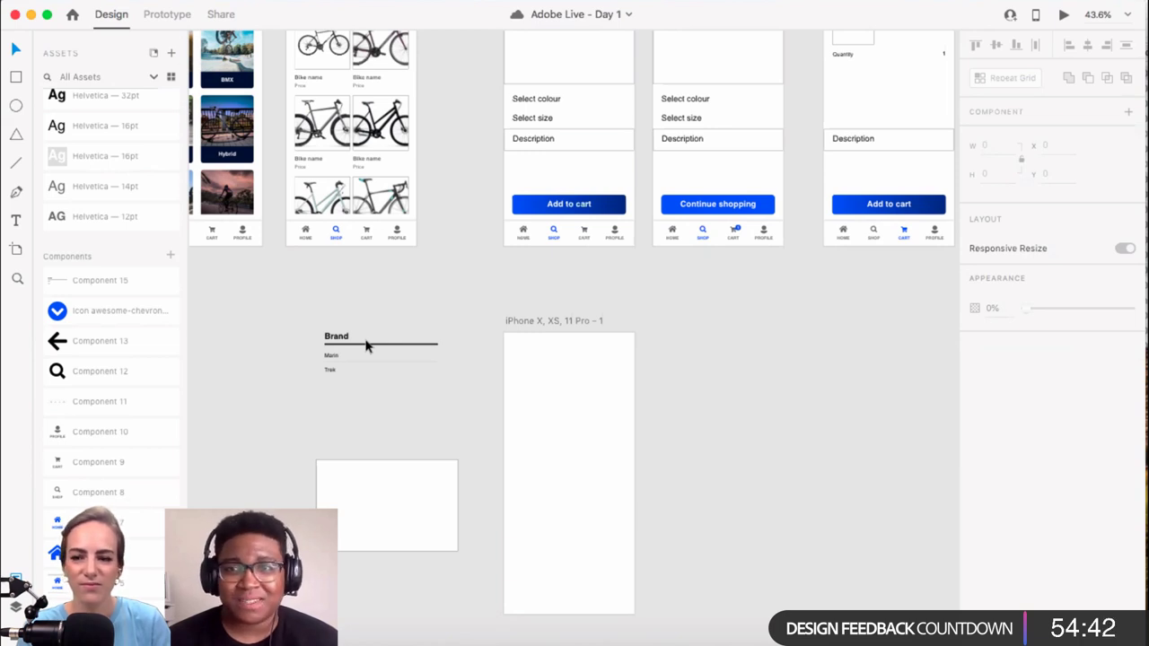
pyautogui.click(546, 324)
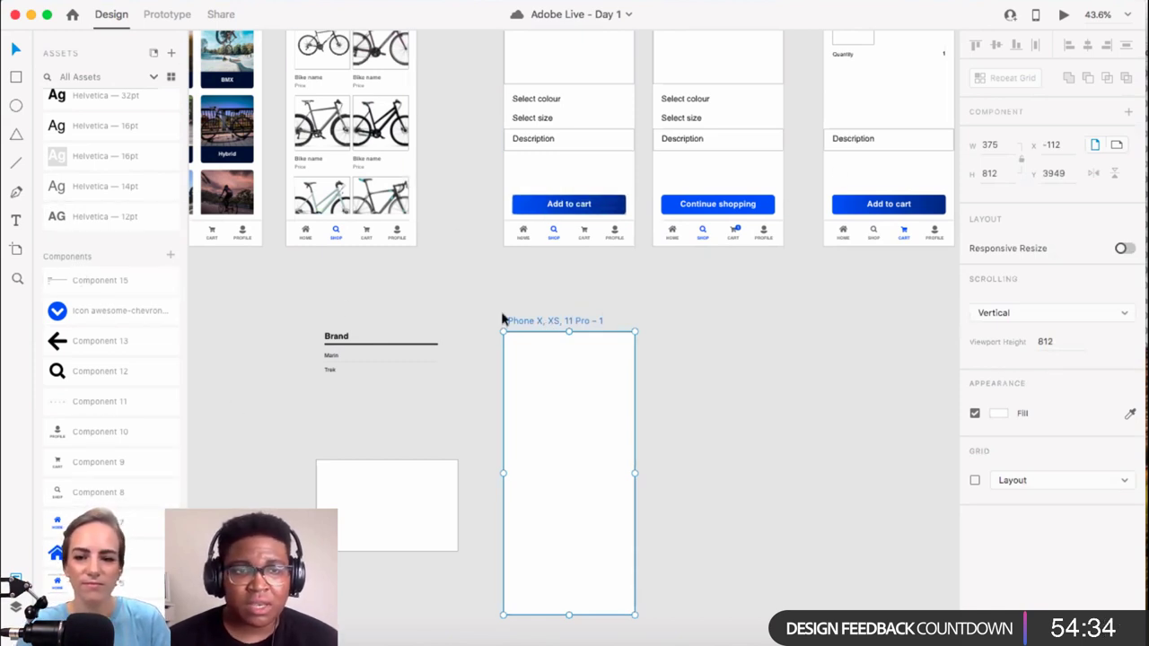
pyautogui.scroll(-3, 106, 309)
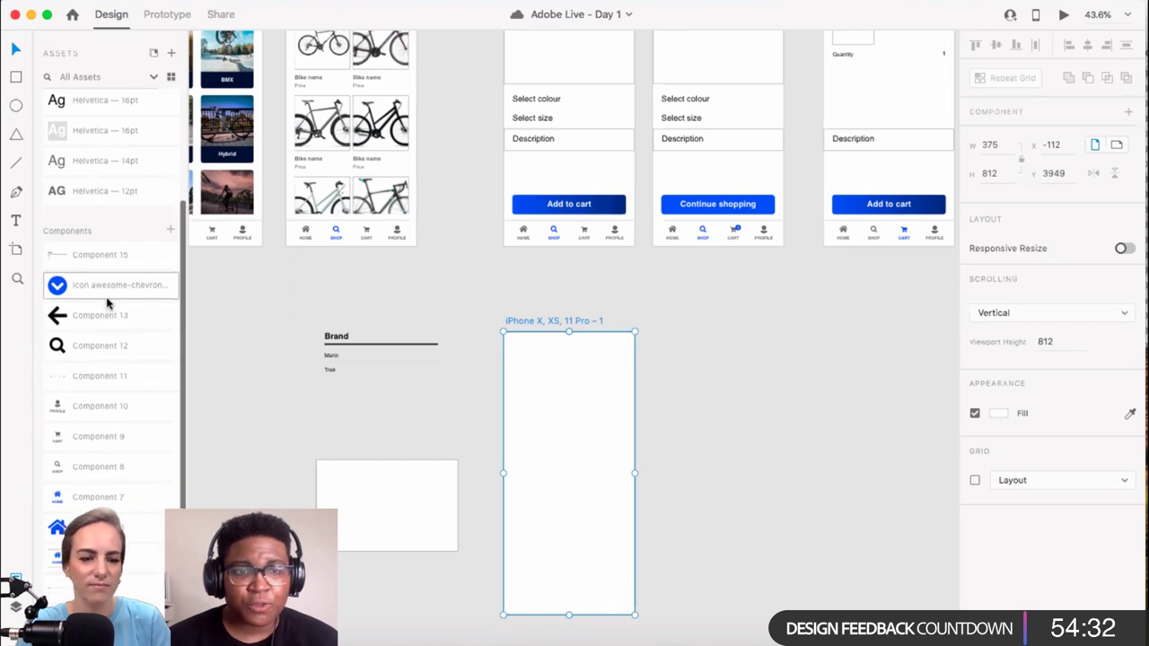
pyautogui.scroll(-1, 104, 254)
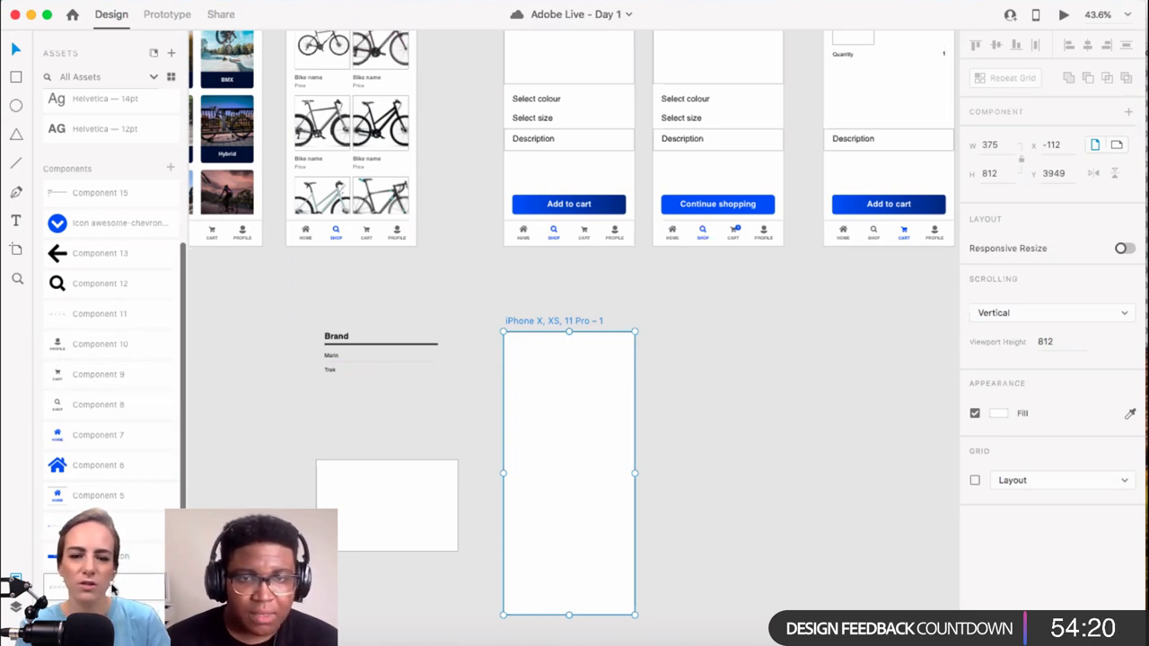
pyautogui.scroll(-5, 576, 425)
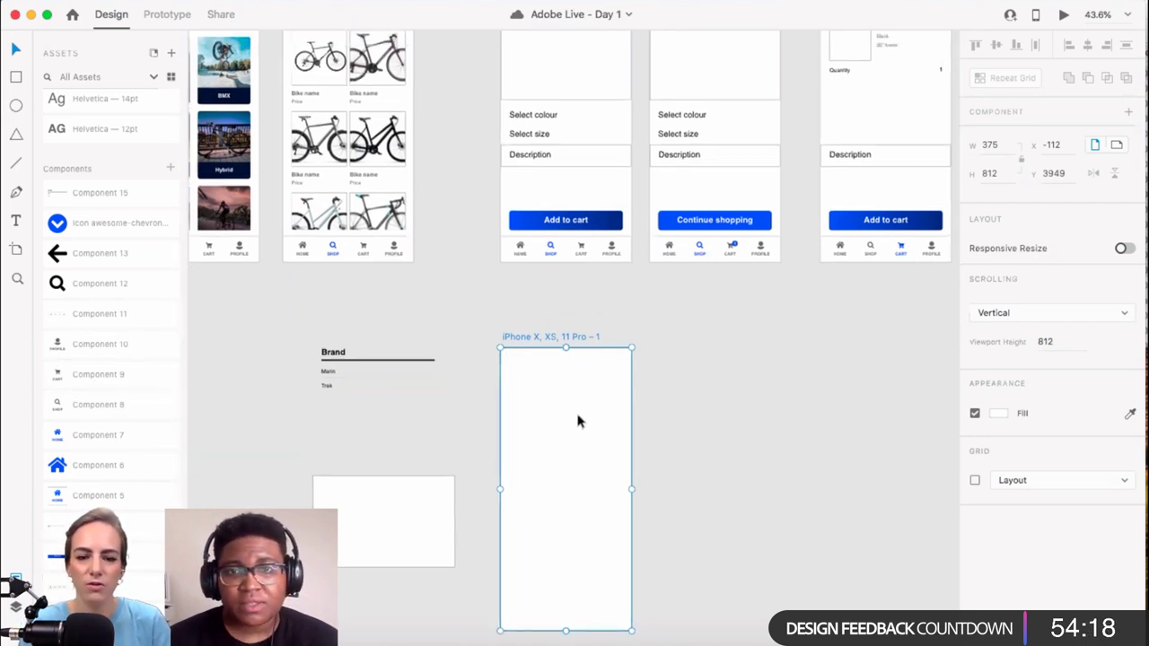
# Step: Draw a borderless white rectangle 375 wide and 607 high at Y 205, filling the lower part of the new iPhone artboard
pyautogui.scroll(4, 577, 420)
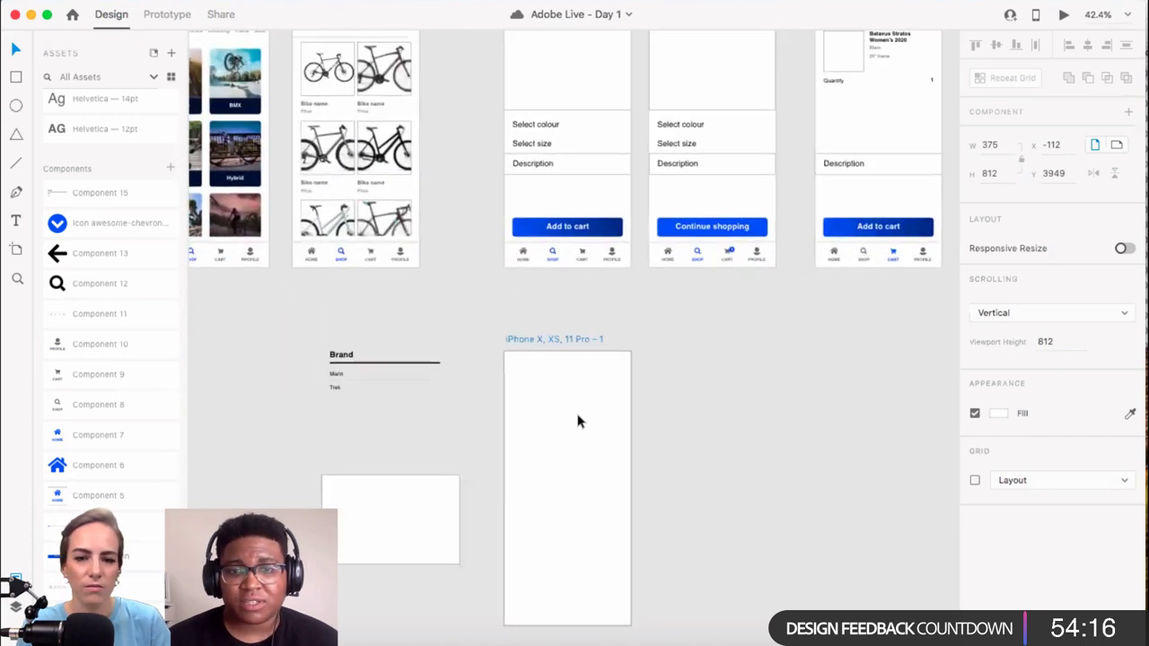
pyautogui.press('r')
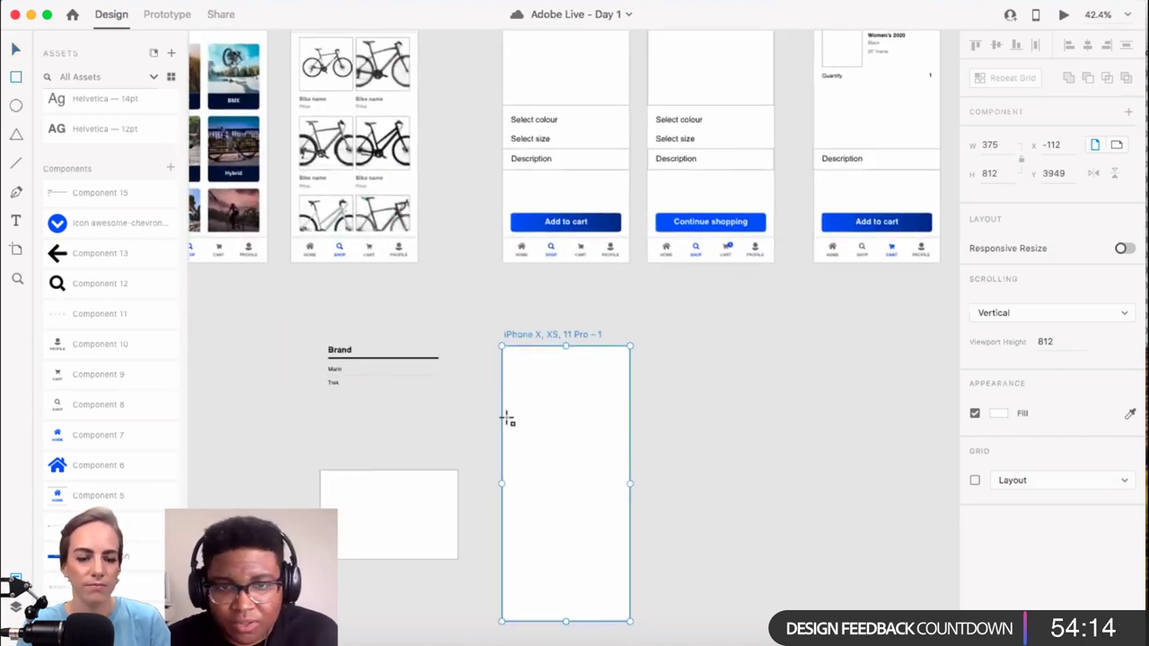
pyautogui.moveTo(503, 418); pyautogui.dragTo(629, 619)
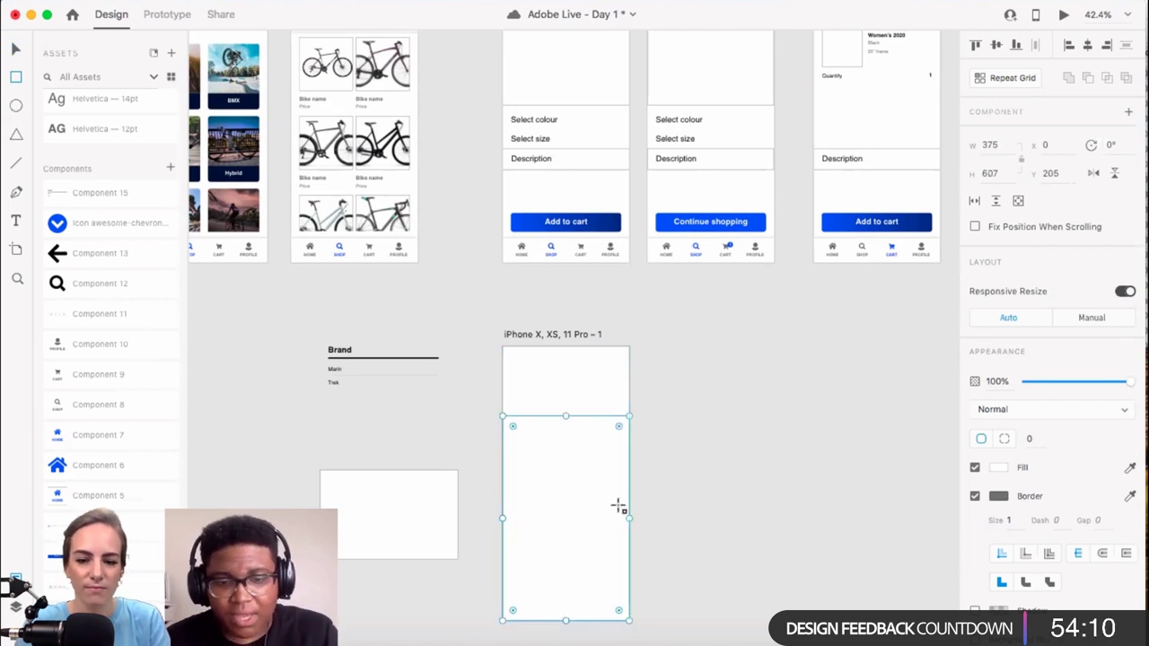
pyautogui.scroll(-3, 599, 462)
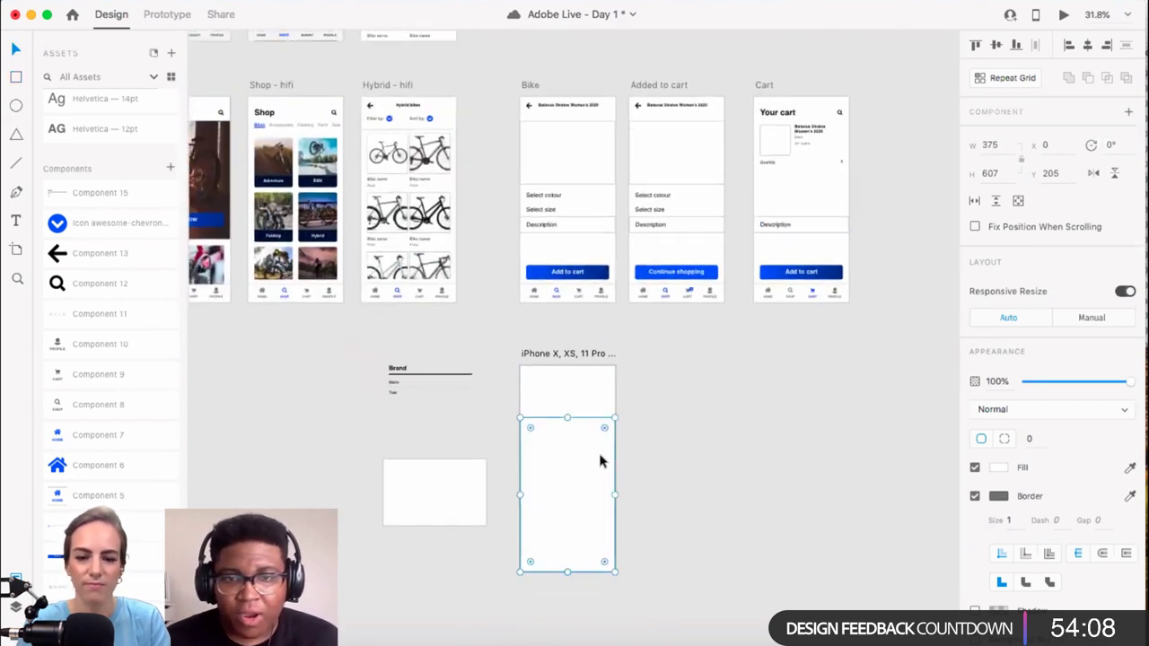
pyautogui.scroll(4, 600, 458)
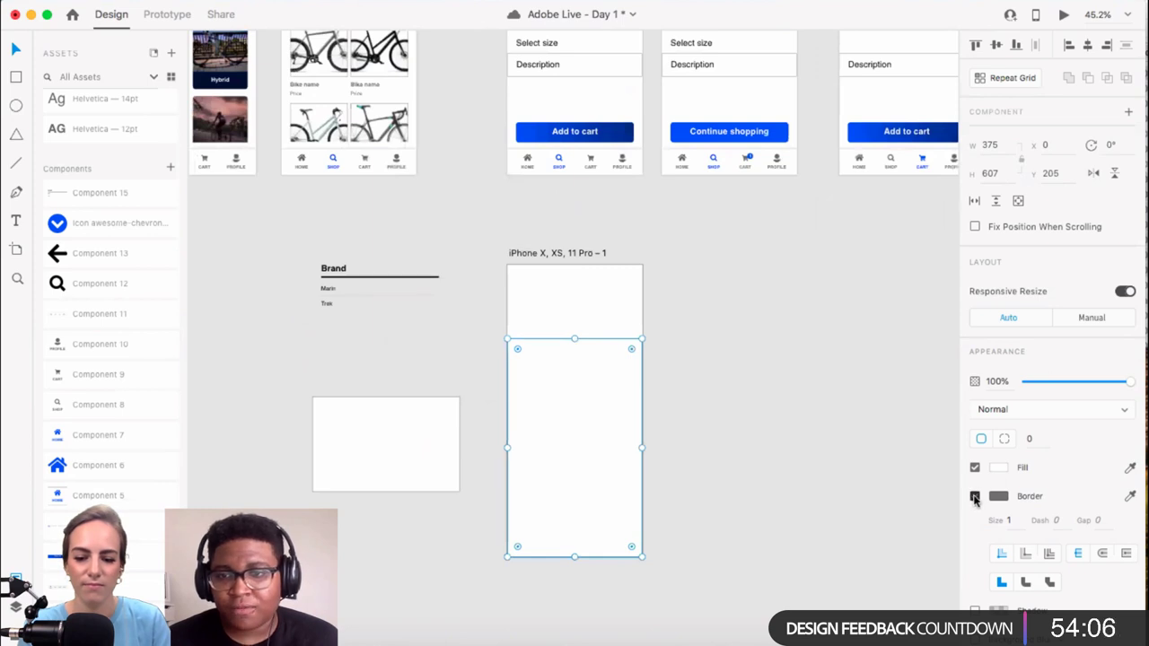
pyautogui.click(975, 495)
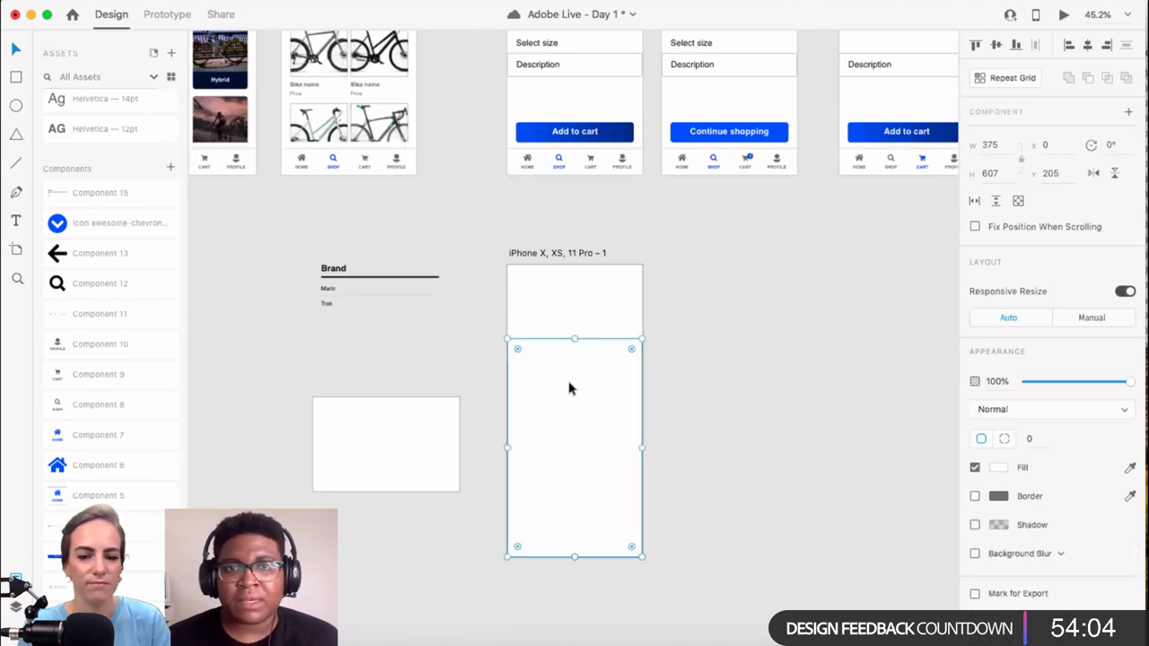
pyautogui.scroll(5, 569, 388)
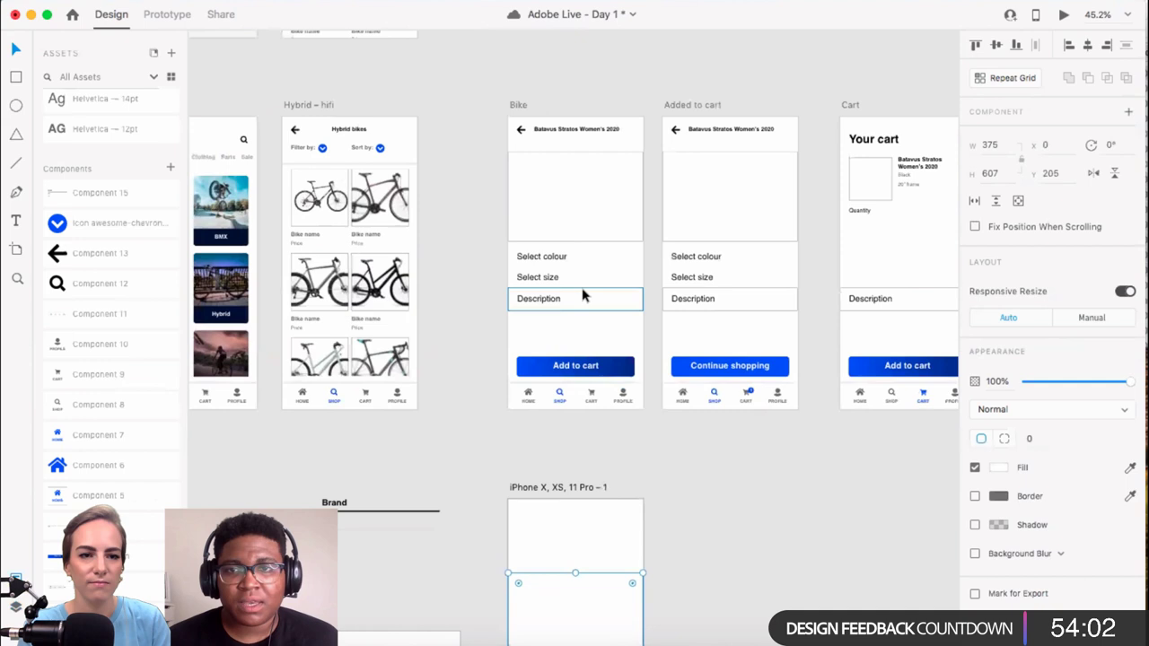
pyautogui.scroll(-4, 578, 291)
pyautogui.moveTo(567, 501)
pyautogui.mouseDown()
pyautogui.moveTo(567, 456)
pyautogui.moveTo(565, 498)
pyautogui.mouseUp()
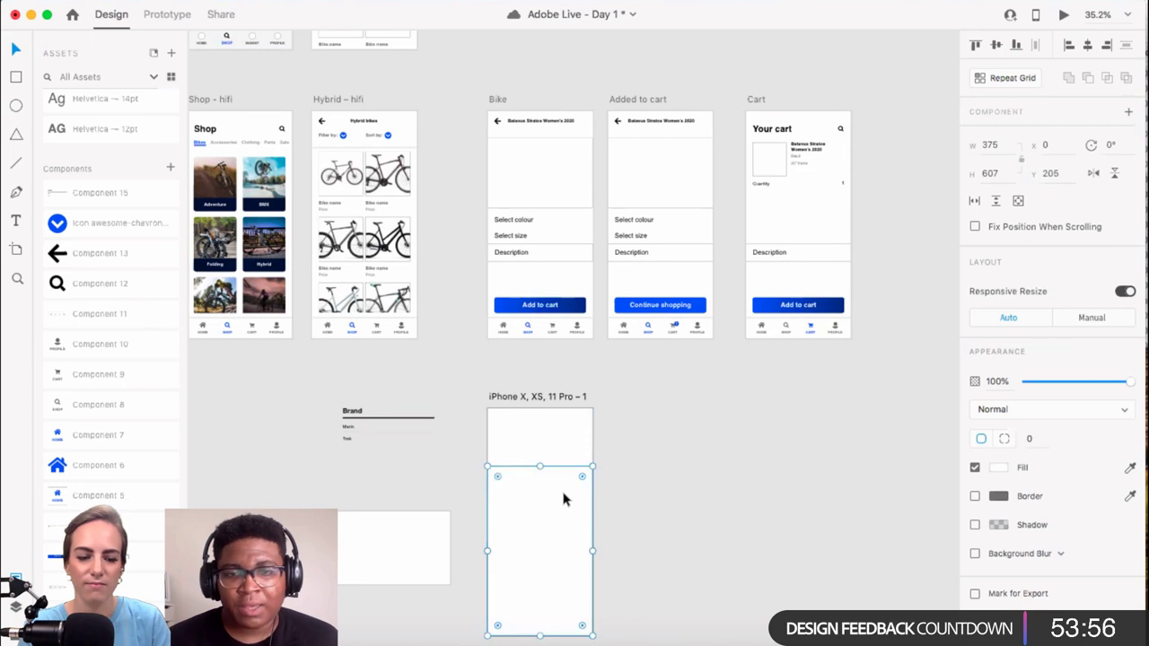
pyautogui.scroll(3, 565, 498)
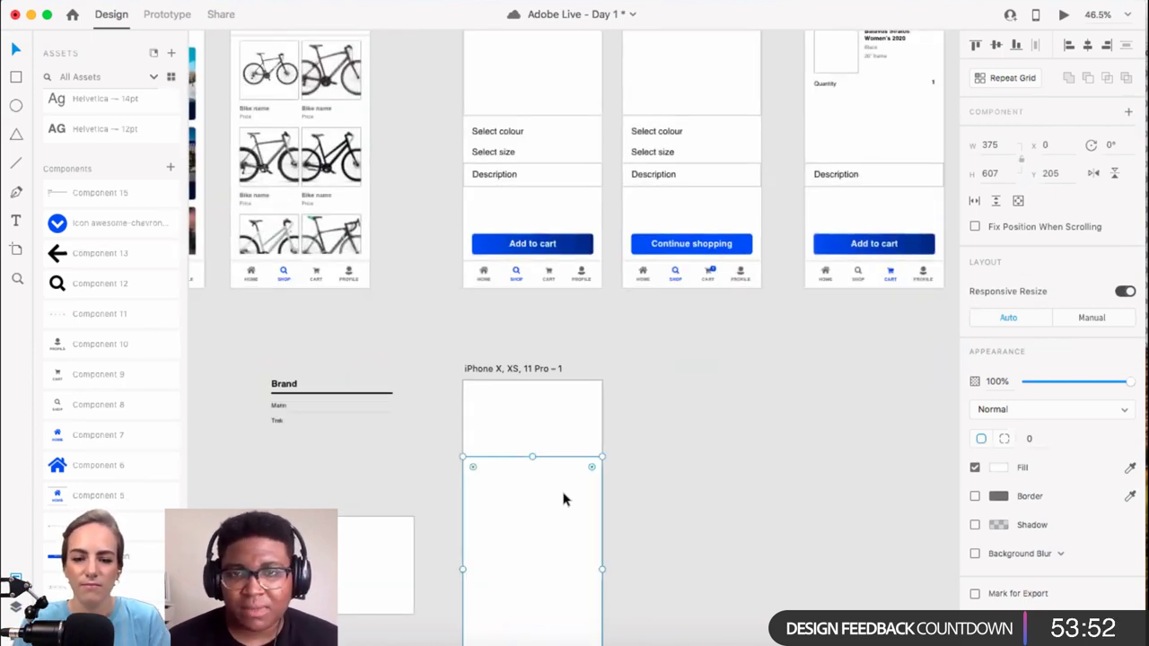
pyautogui.scroll(-2, 564, 499)
pyautogui.scroll(3, 568, 475)
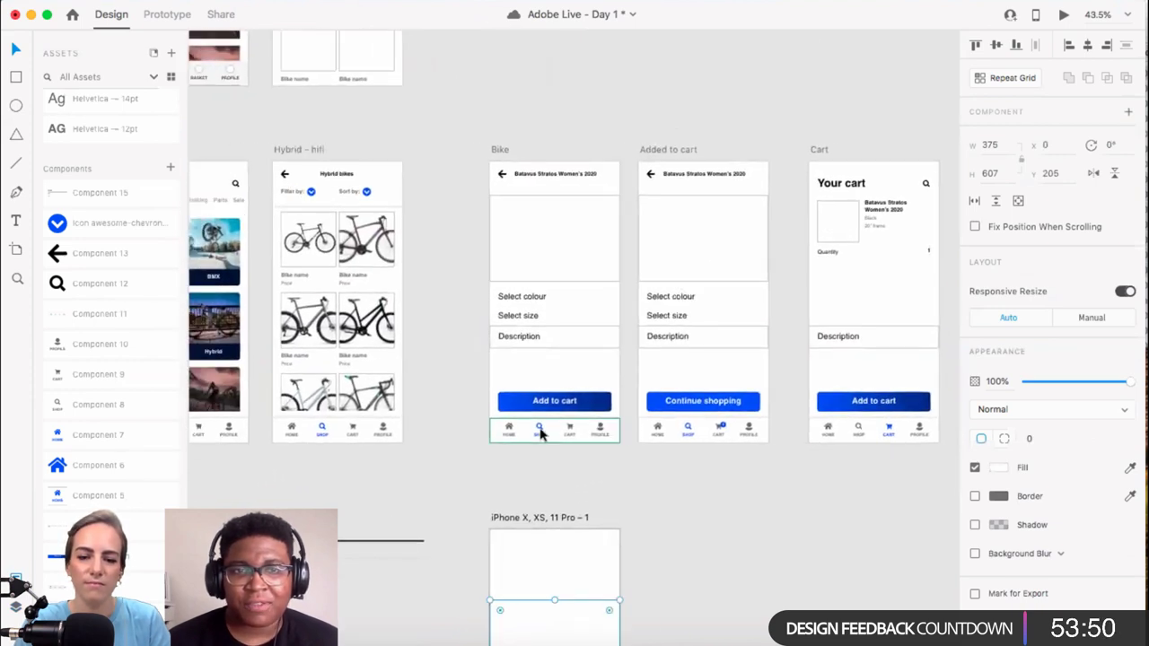
pyautogui.hscroll(-1, 542, 434)
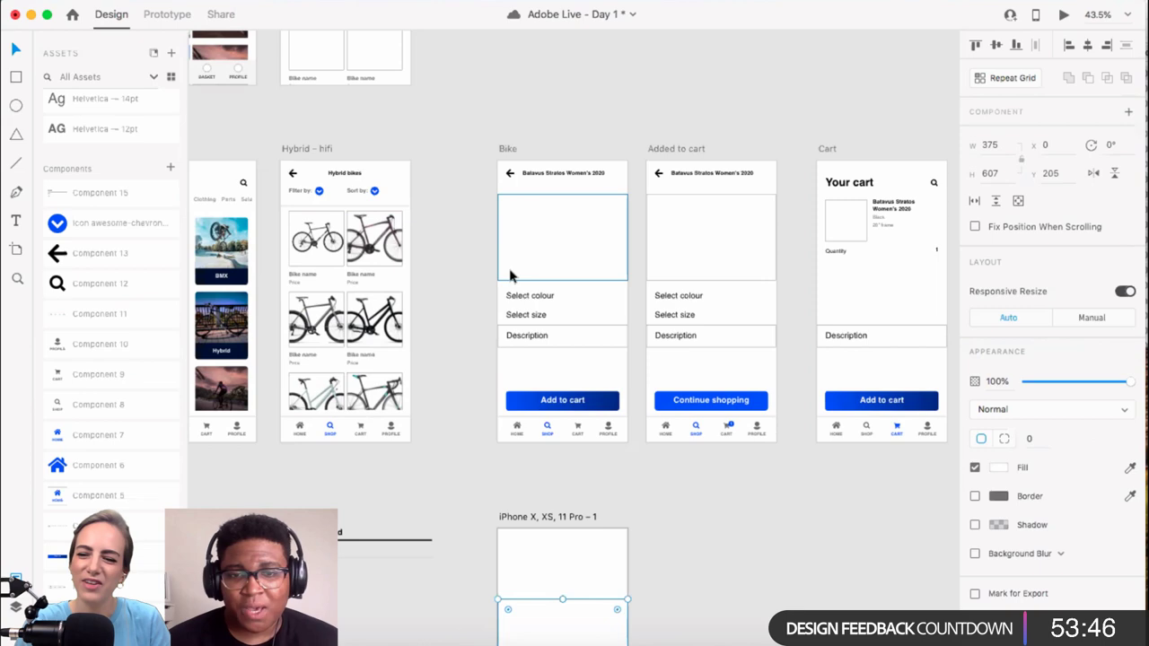
pyautogui.scroll(-5, 511, 275)
pyautogui.scroll(-2, 510, 276)
pyautogui.scroll(2, 511, 276)
pyautogui.hscroll(-1, 512, 277)
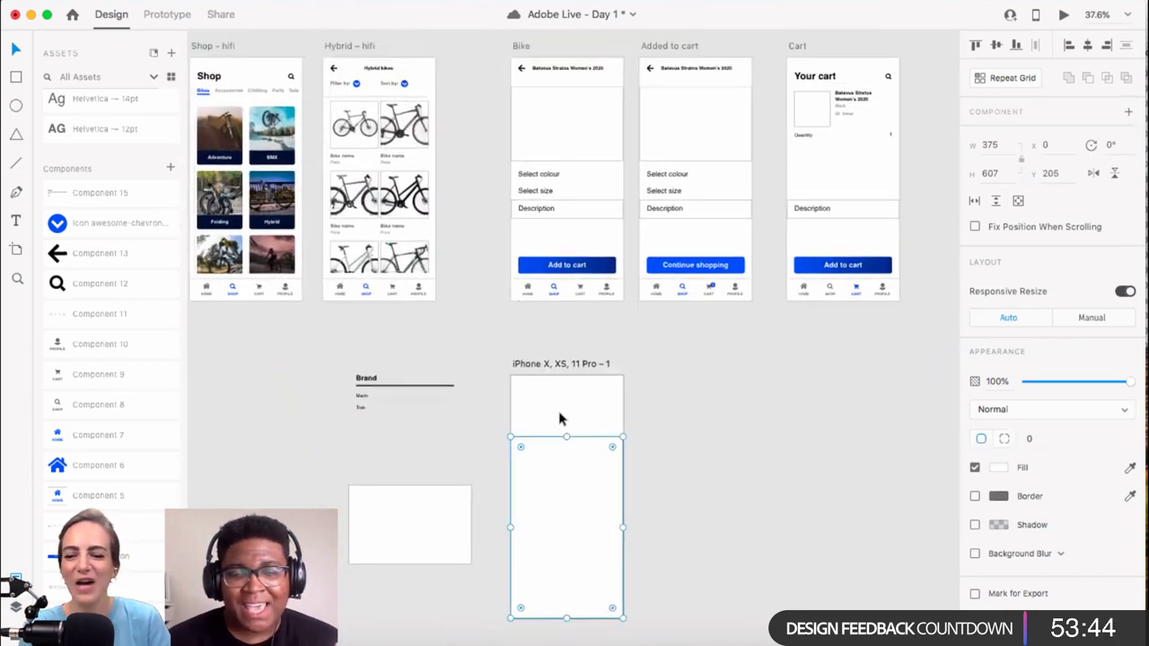
pyautogui.scroll(3, 575, 475)
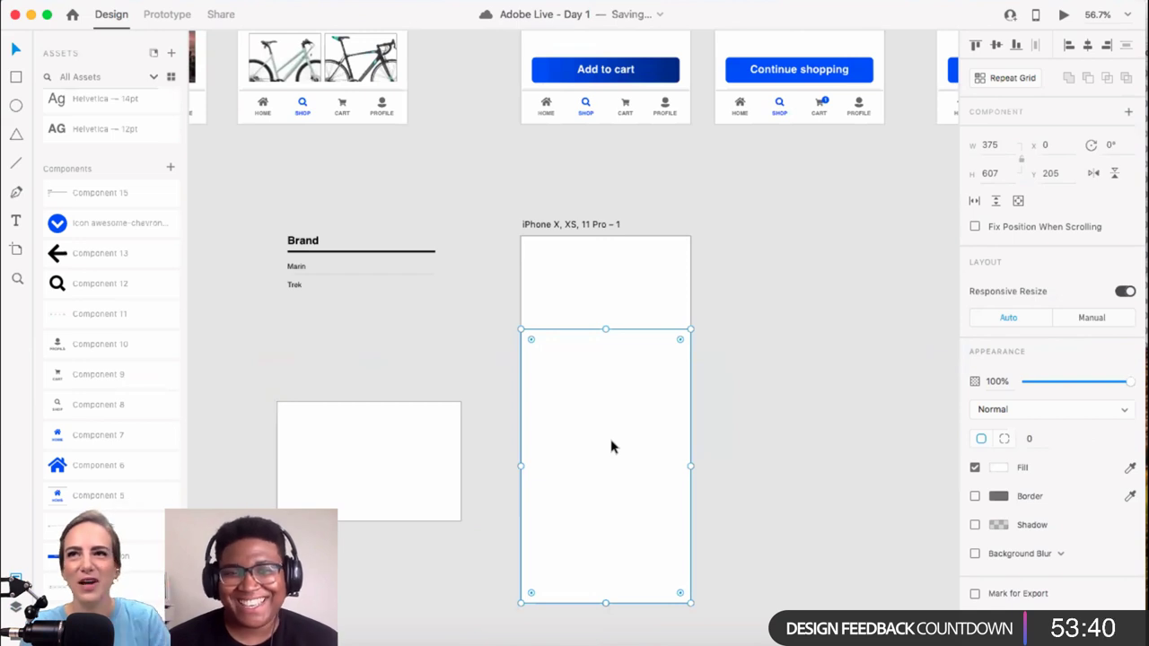
pyautogui.scroll(6, 636, 402)
pyautogui.hscroll(-1, 636, 403)
pyautogui.scroll(-3, 636, 403)
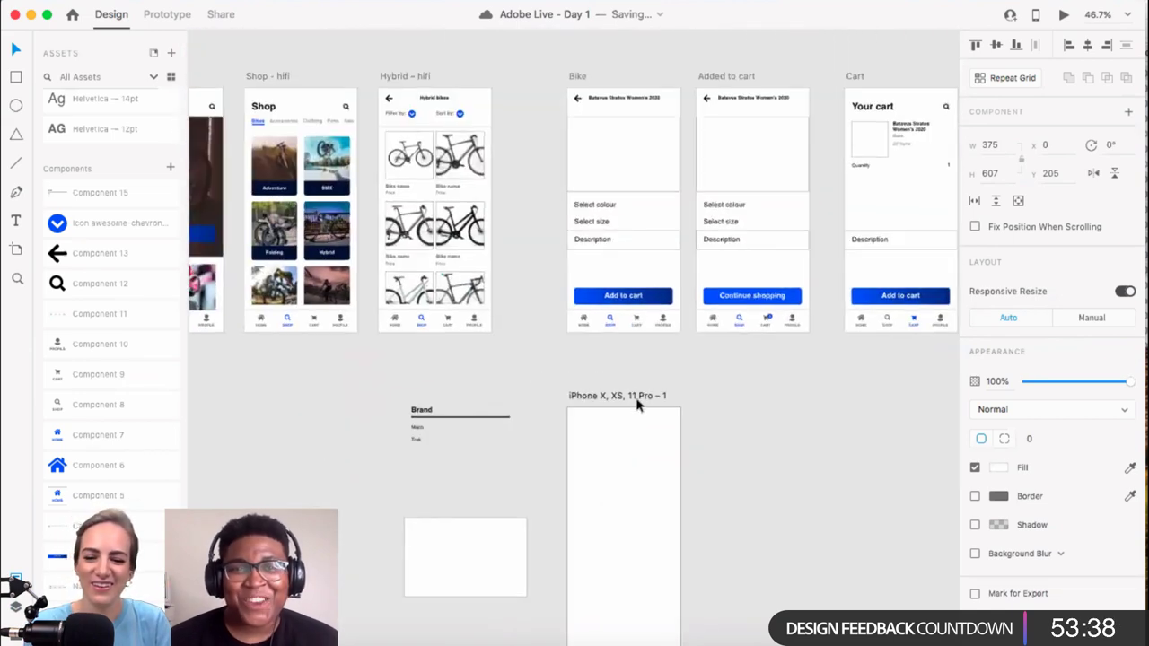
pyautogui.scroll(-2, 610, 403)
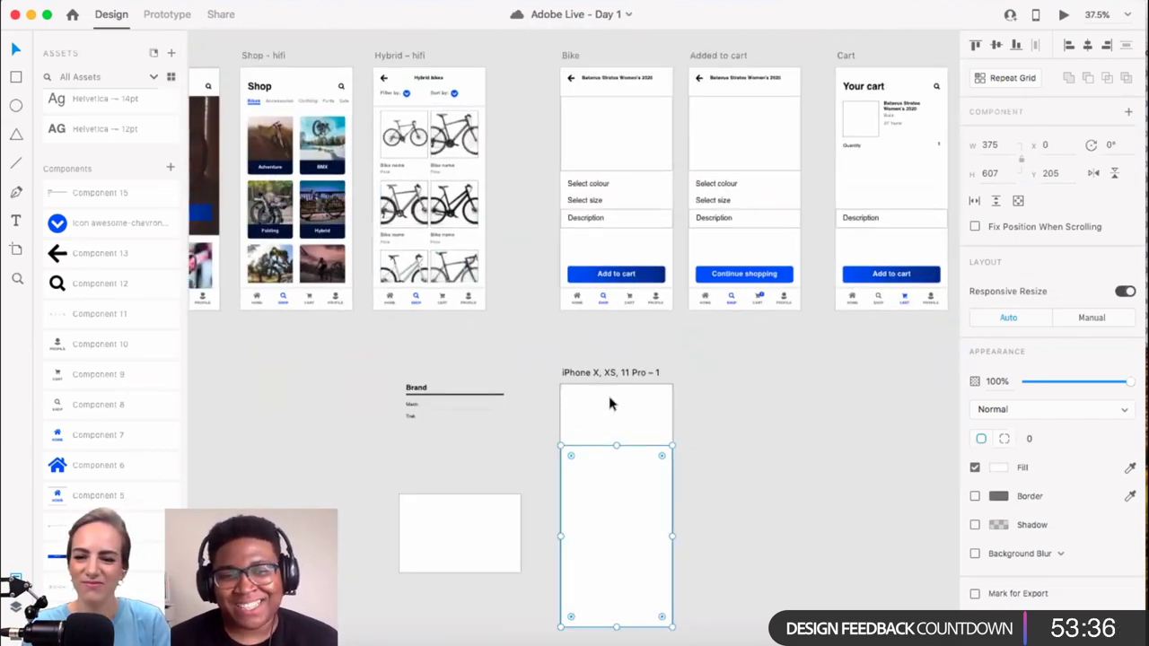
# Step: Move the Brand filter component onto the rectangle in the new iPhone artboard, at X 24
pyautogui.scroll(1, 531, 335)
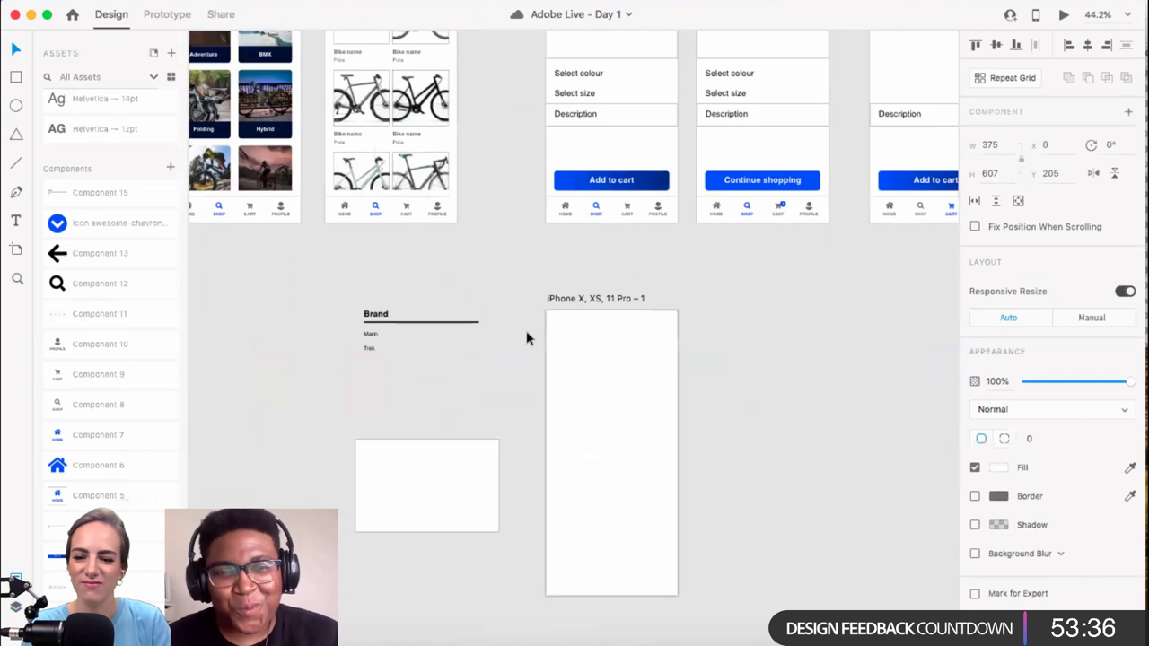
pyautogui.click(399, 329)
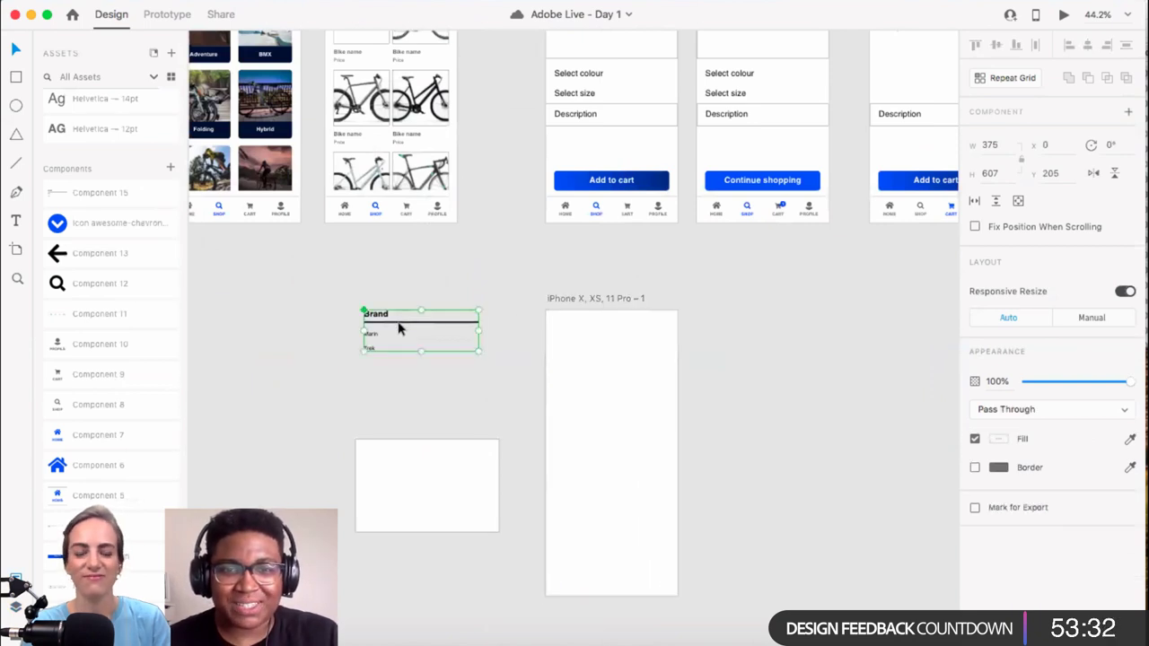
pyautogui.moveTo(399, 328); pyautogui.dragTo(587, 410)
pyautogui.scroll(3, 611, 421)
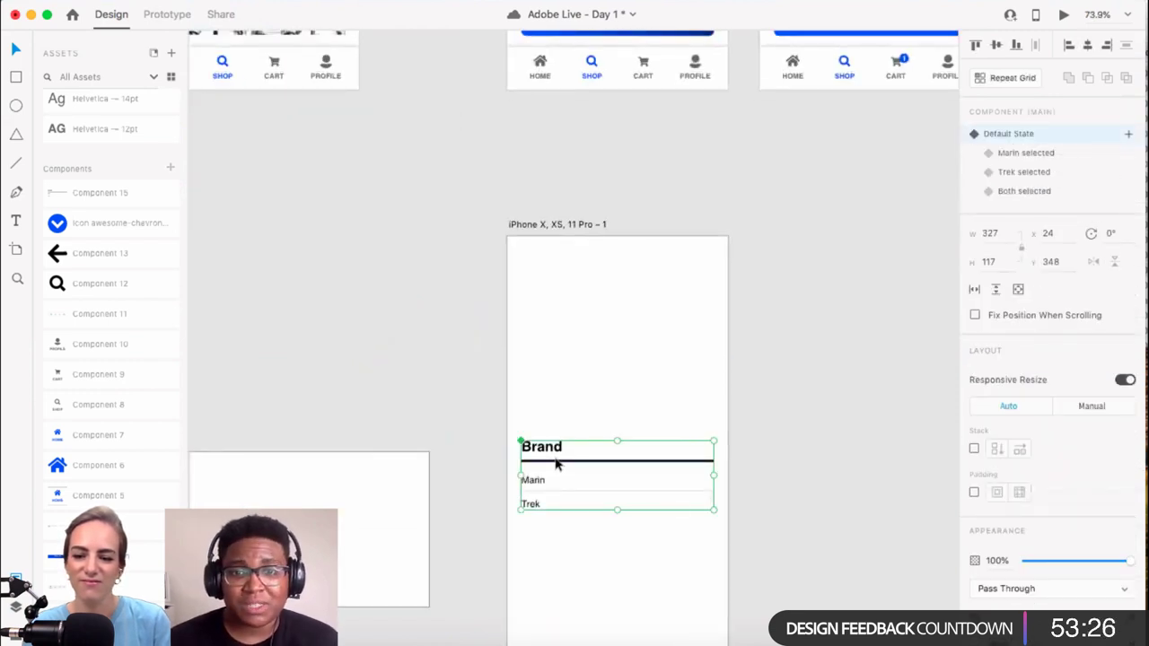
# Step: Nudge the Brand component up to Y 245, near the rectangle's upper edge
pyautogui.hotkey('shift', 'Up')
pyautogui.hotkey('shift', 'Up')
pyautogui.hotkey('shift', 'Up')
pyautogui.hotkey('shift', 'Up')
pyautogui.hotkey('shift', 'Up')
pyautogui.hotkey('shift', 'Up')
pyautogui.hotkey('shift', 'Up')
pyautogui.hotkey('shift', 'Up')
pyautogui.hotkey('shift', 'Up')
pyautogui.hotkey('shift', 'Up')
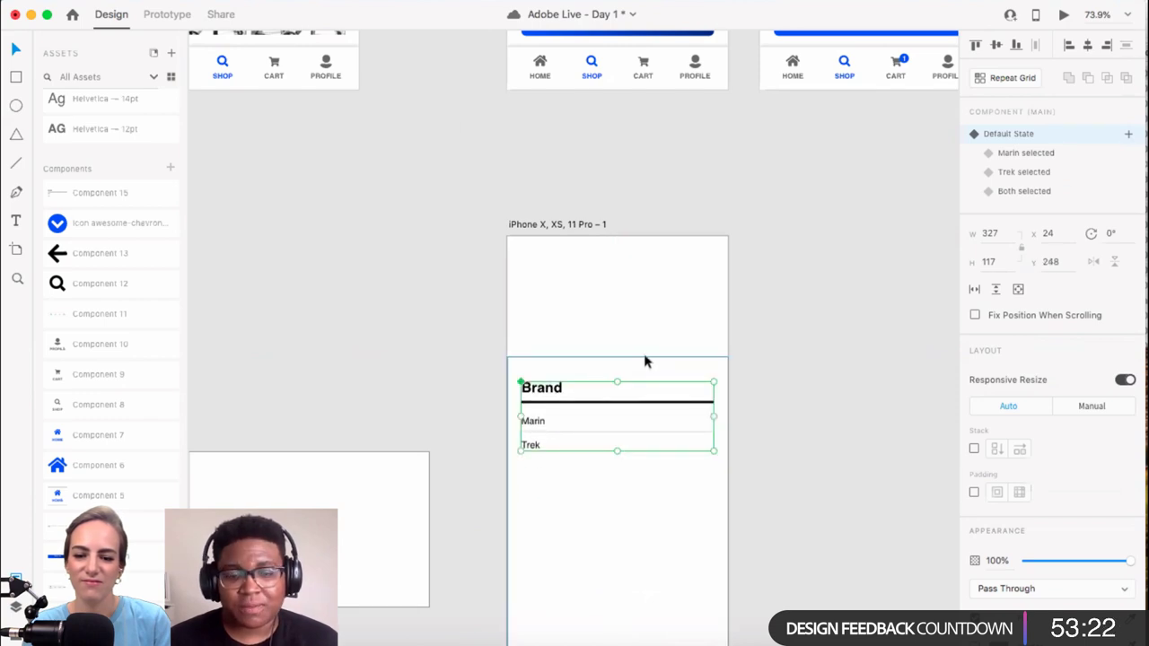
pyautogui.press('Up')
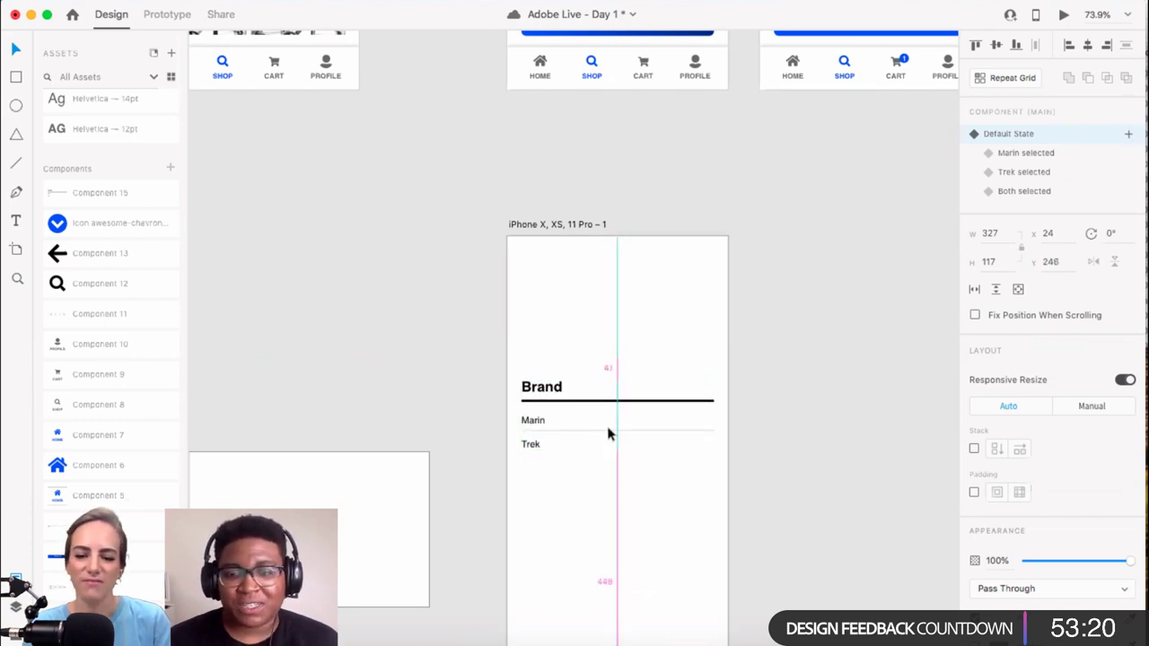
pyautogui.press('Up')
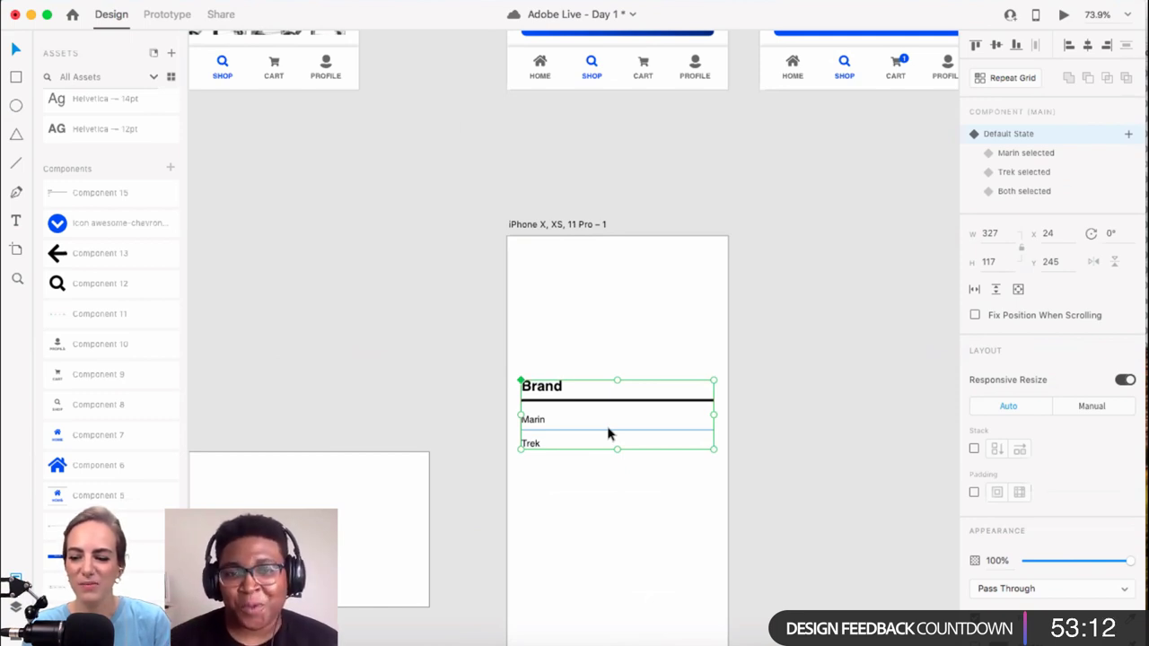
# Step: Turn the Brand component into a repeat grid and extend it downward to a height of about 727
pyautogui.scroll(-1, 607, 435)
pyautogui.scroll(5, 608, 434)
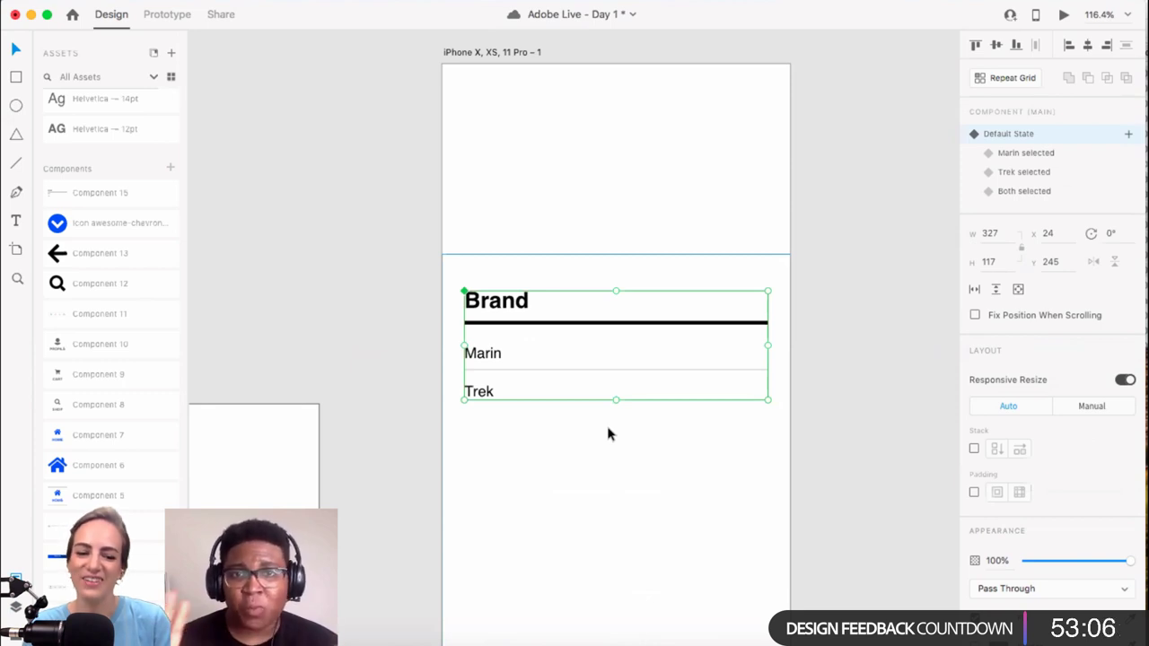
pyautogui.scroll(1, 445, 121)
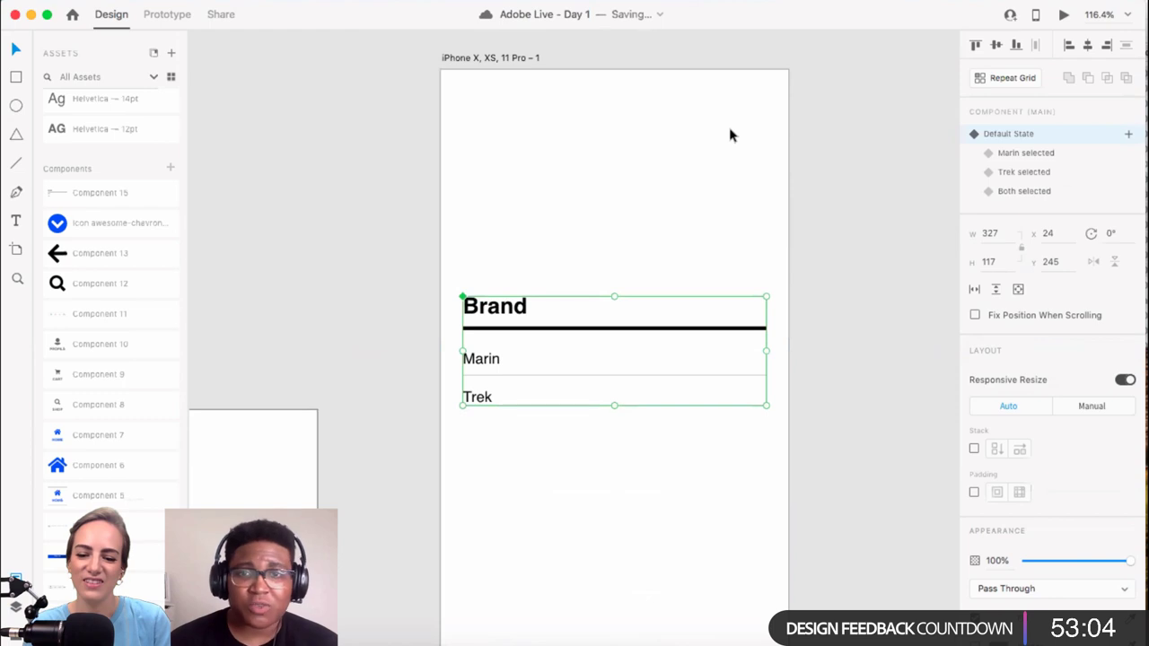
pyautogui.press('Escape')
pyautogui.scroll(-3, 627, 363)
pyautogui.scroll(-2, 626, 362)
pyautogui.click(656, 337)
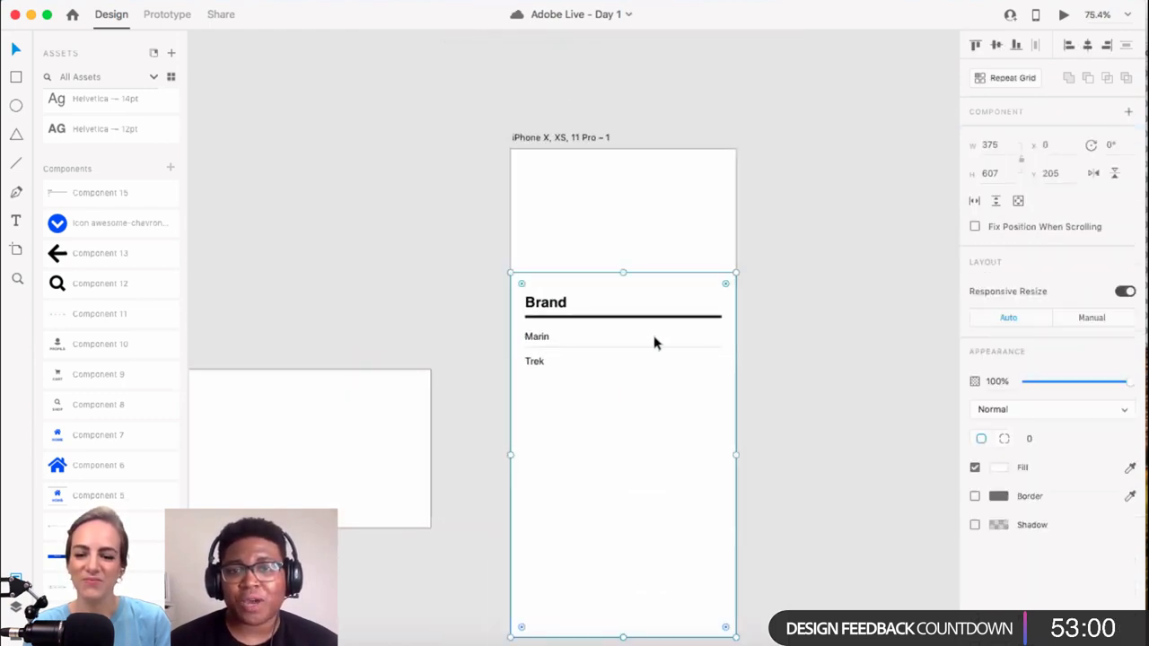
pyautogui.doubleClick(557, 319)
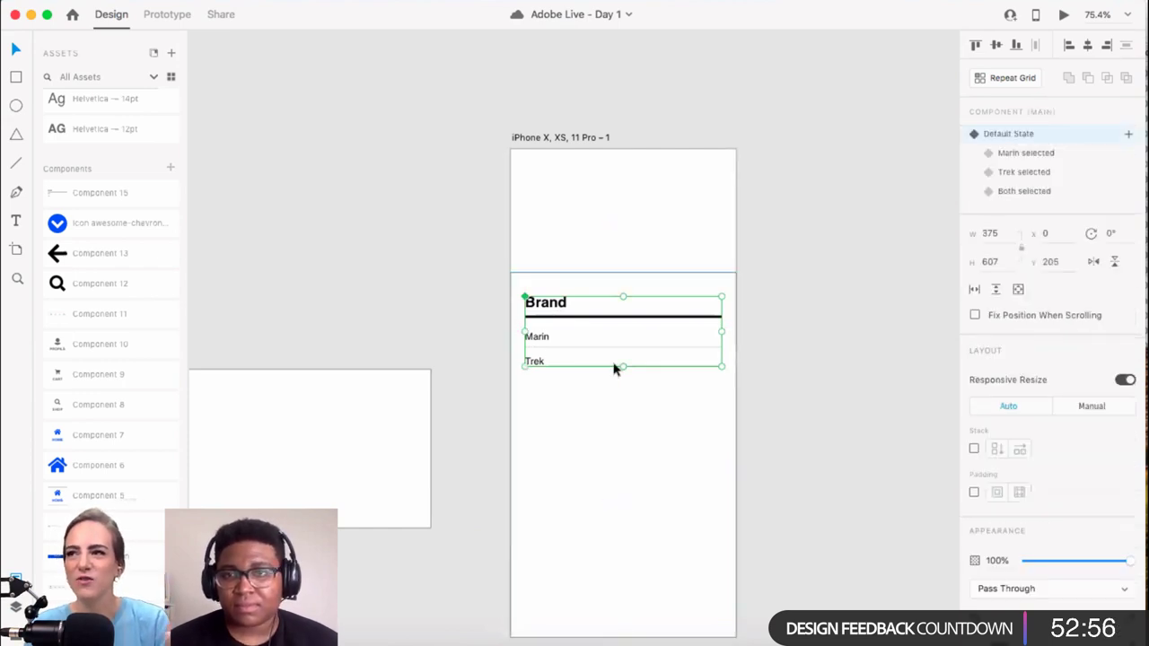
pyautogui.scroll(-3, 616, 367)
pyautogui.click(987, 79)
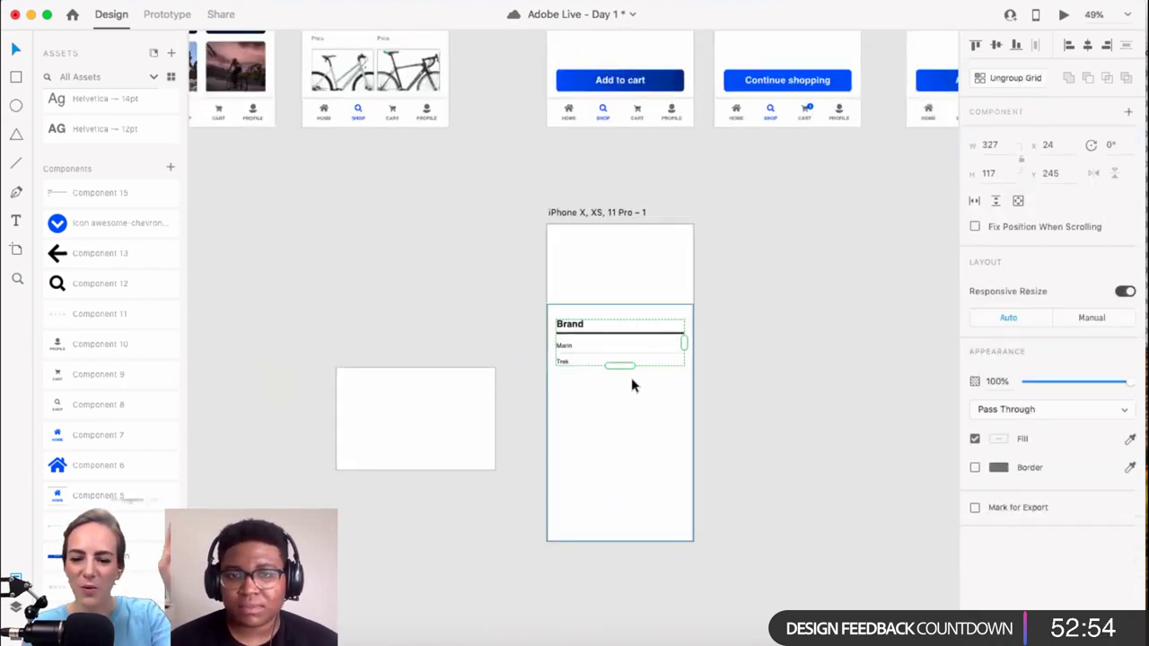
pyautogui.moveTo(619, 366); pyautogui.dragTo(623, 602)
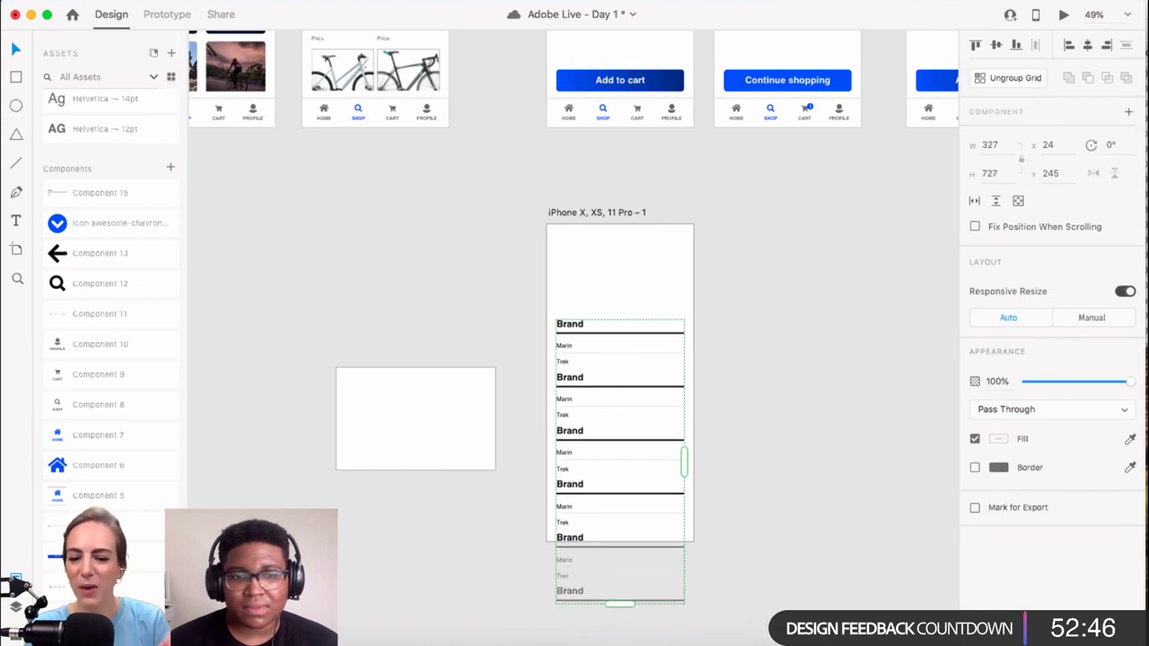
# Step: Switch to Finder and open the Filters text file on the Desktop to read the list of filter categories
pyautogui.press('super+Tab')
pyautogui.click(859, 299)
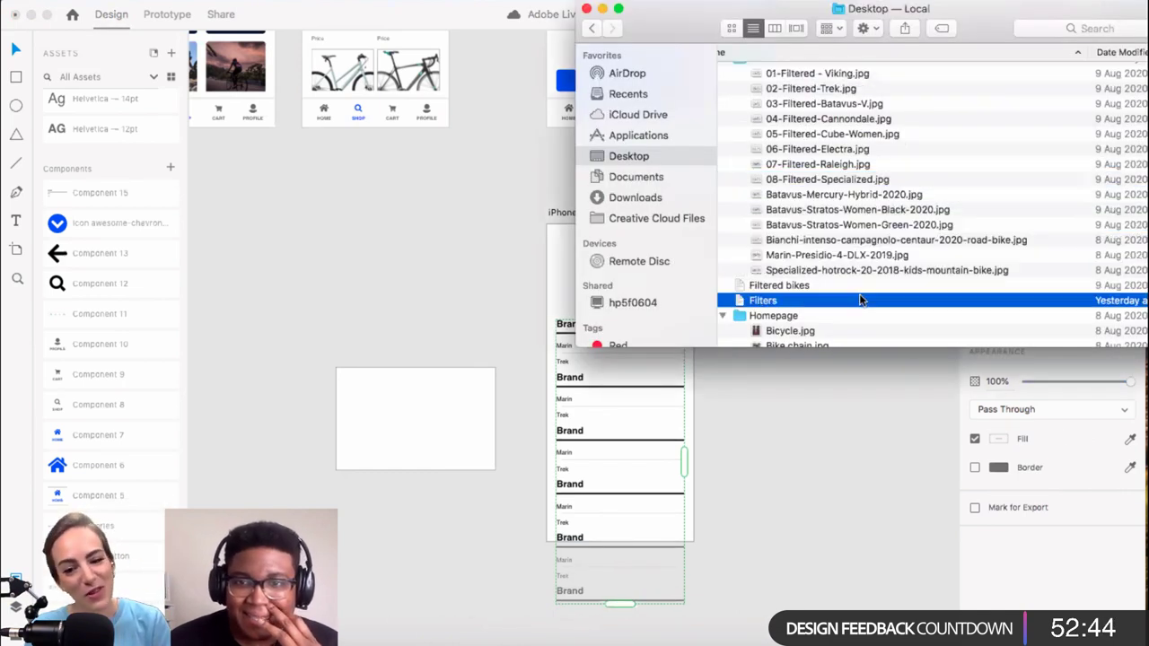
pyautogui.doubleClick(811, 299)
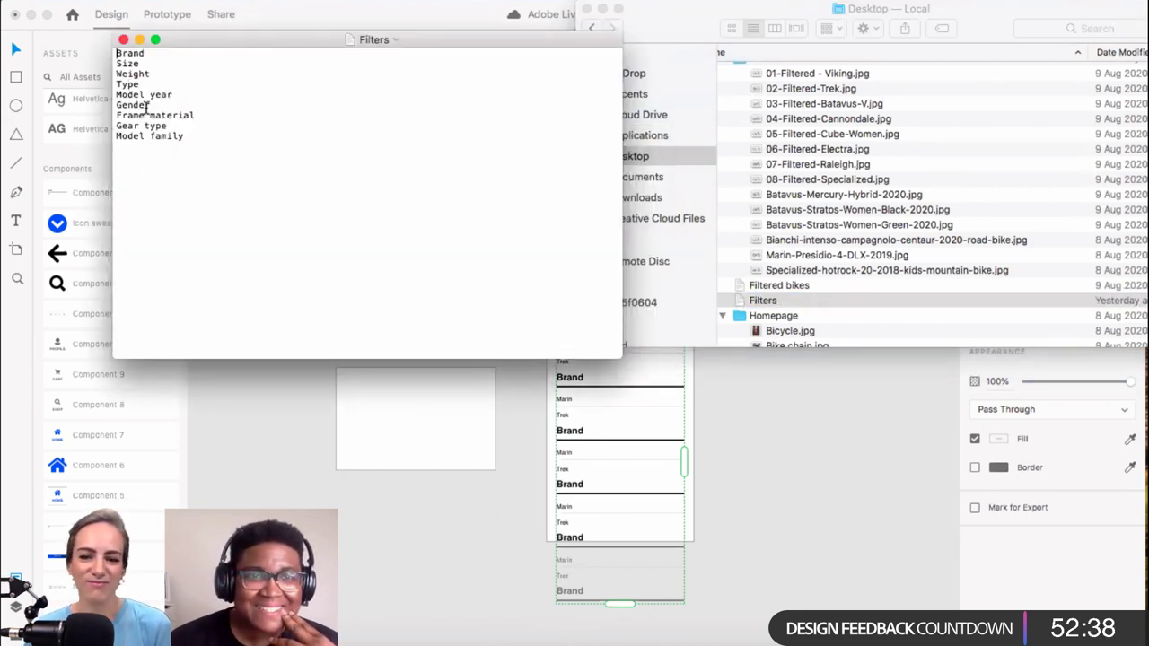
pyautogui.press('super+h')
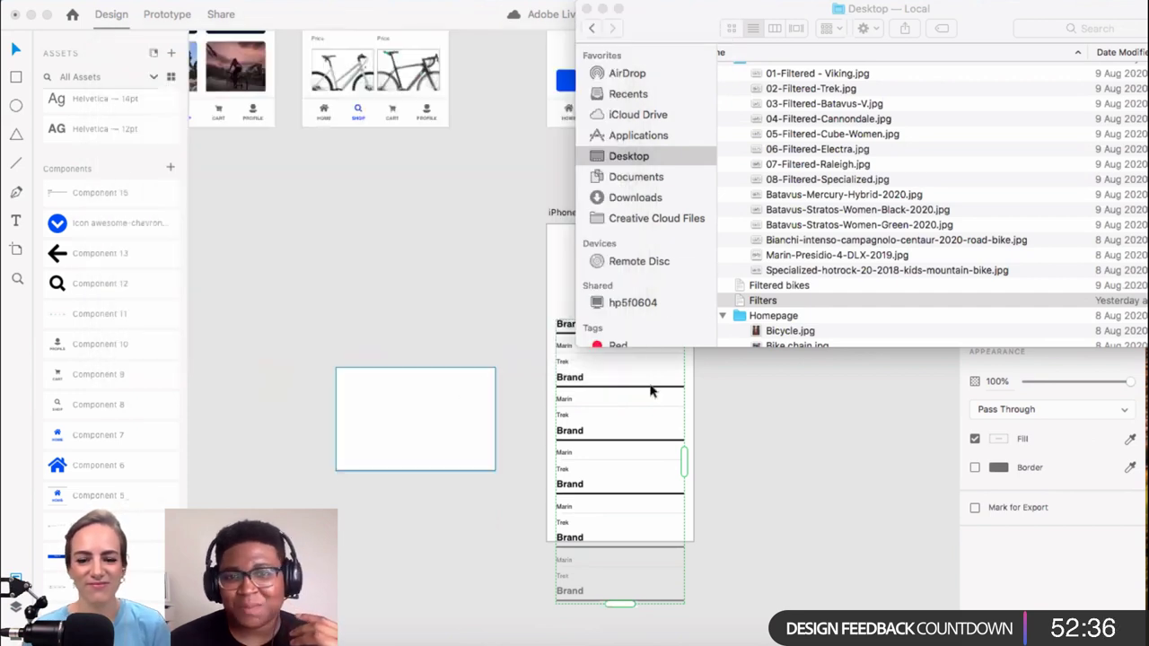
# Step: Extend the Brand repeat grid below the iPhone artboard to a height of about 966
pyautogui.hscroll(1, 578, 371)
pyautogui.hscroll(3, 553, 331)
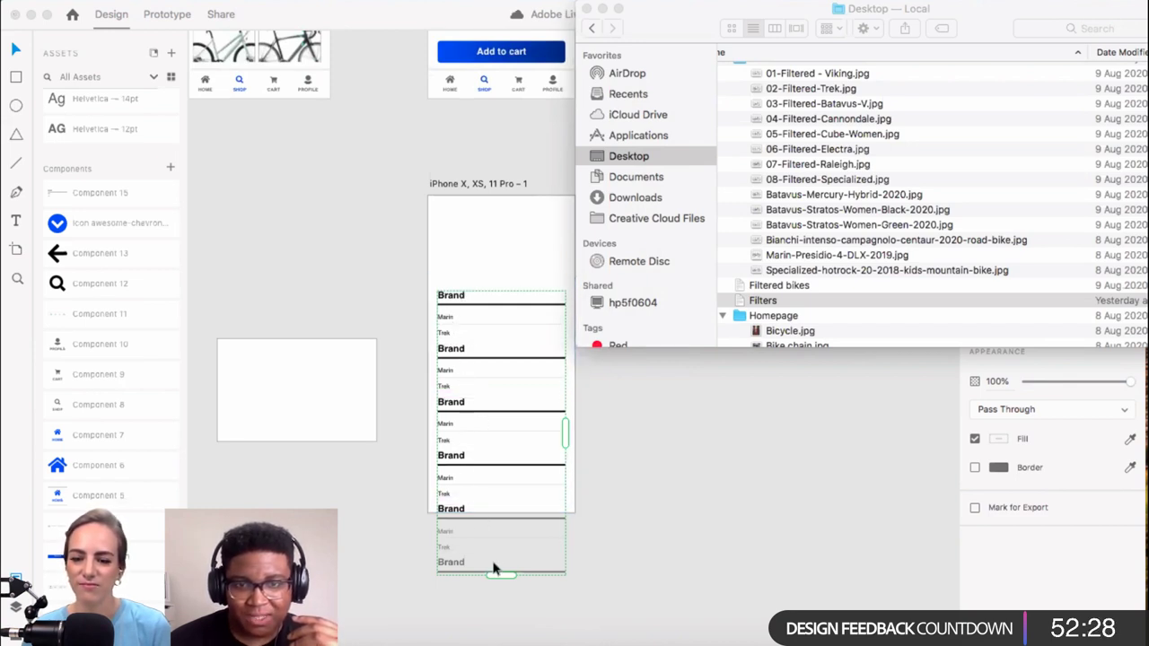
pyautogui.scroll(-3, 494, 534)
pyautogui.click(513, 544)
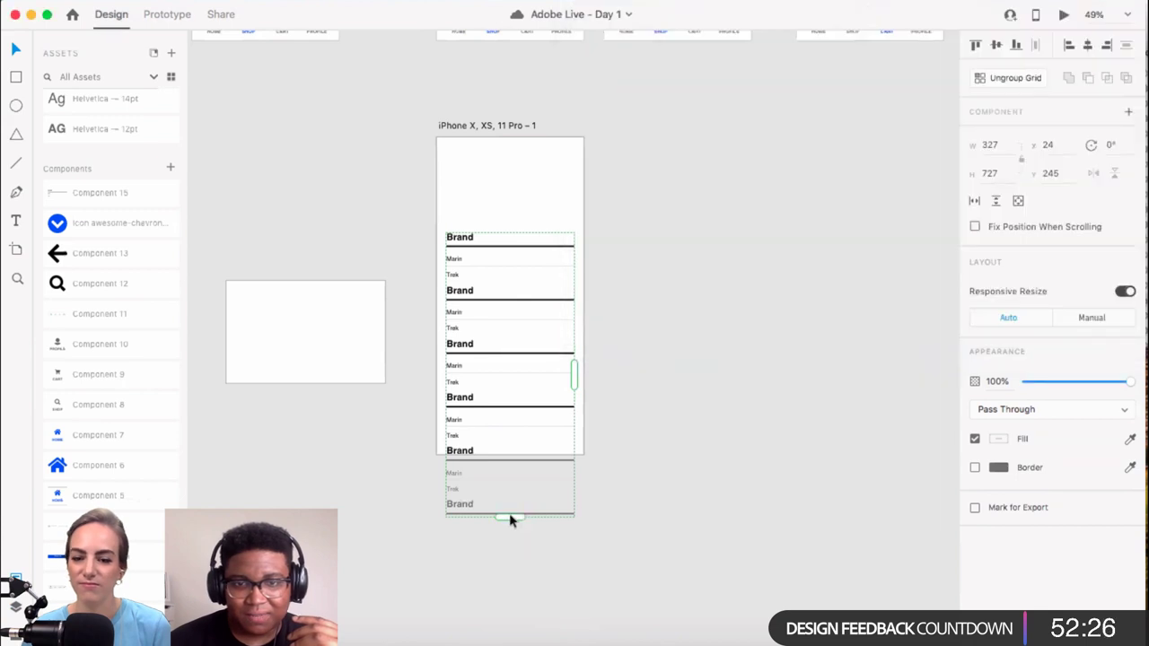
pyautogui.moveTo(510, 518); pyautogui.dragTo(504, 621)
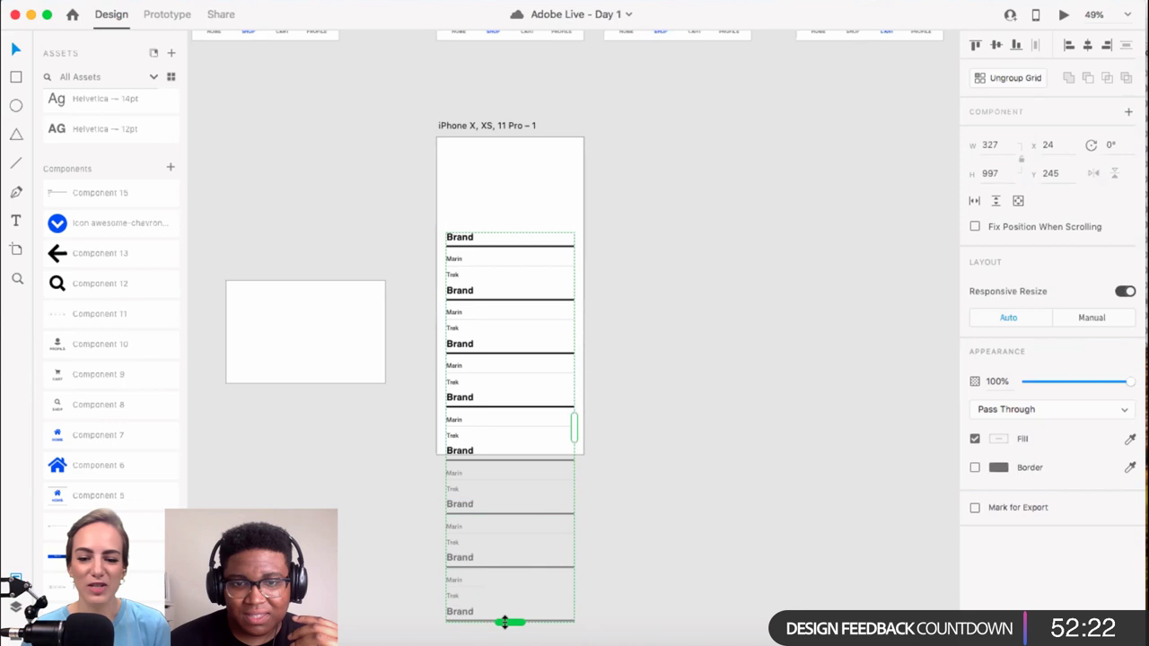
pyautogui.moveTo(504, 621); pyautogui.dragTo(504, 608)
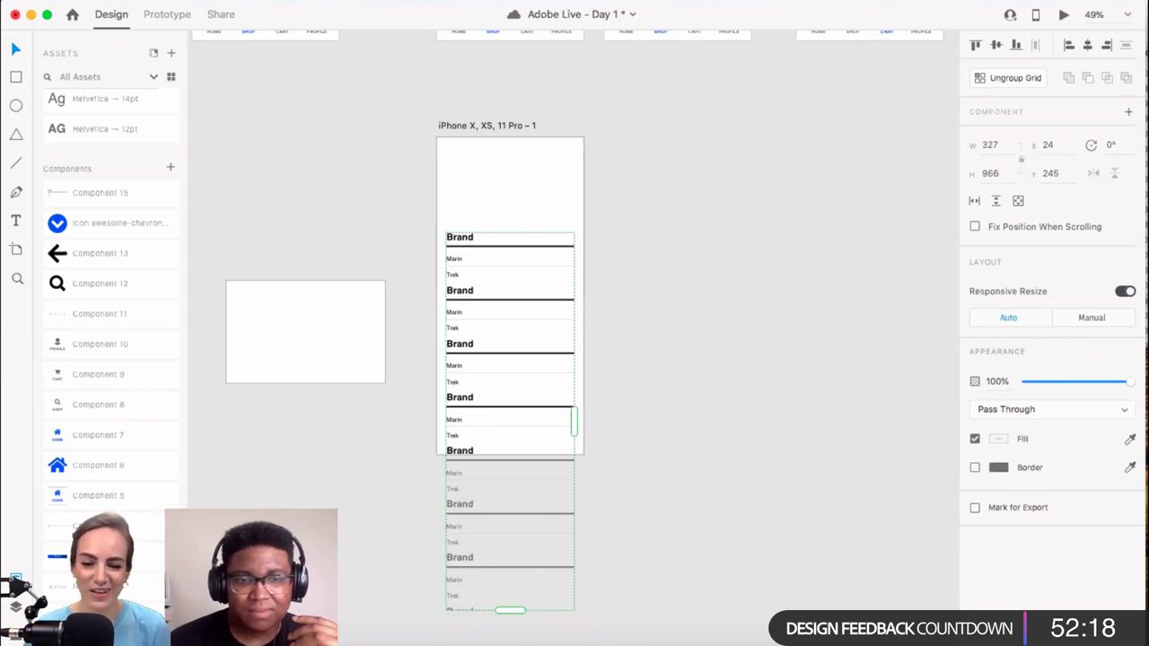
# Step: Switch to Finder and look through the Desktop prototyping assets to locate the Filters text file
pyautogui.press('super+Tab')
pyautogui.scroll(-1, 828, 279)
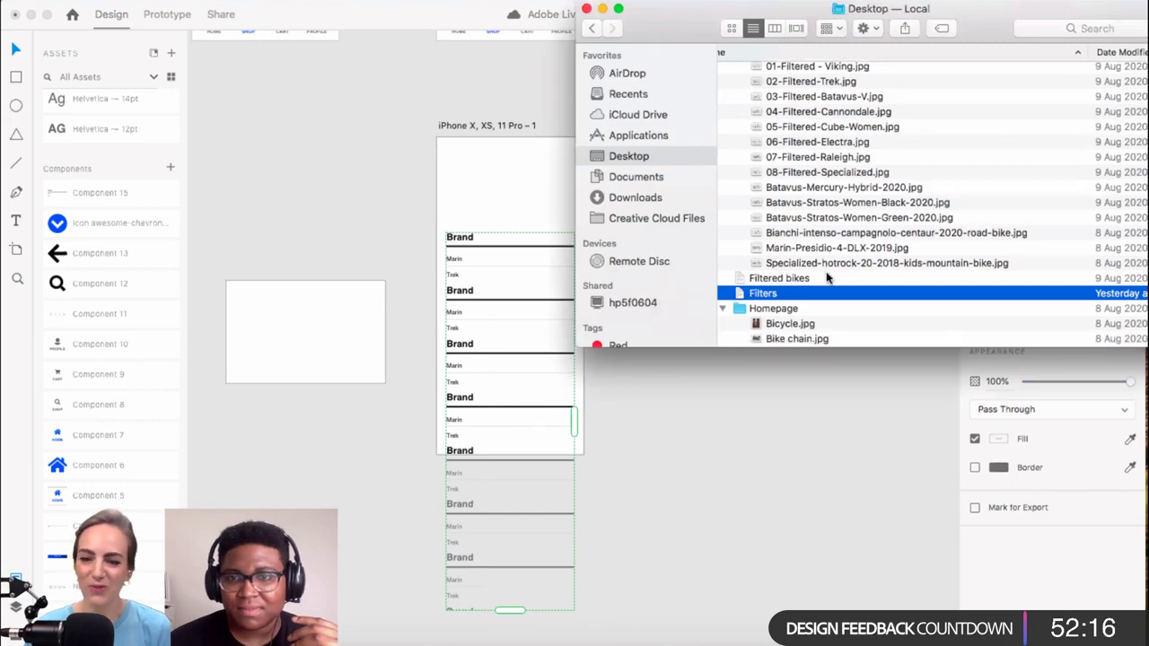
pyautogui.scroll(-3, 827, 270)
pyautogui.scroll(3, 790, 155)
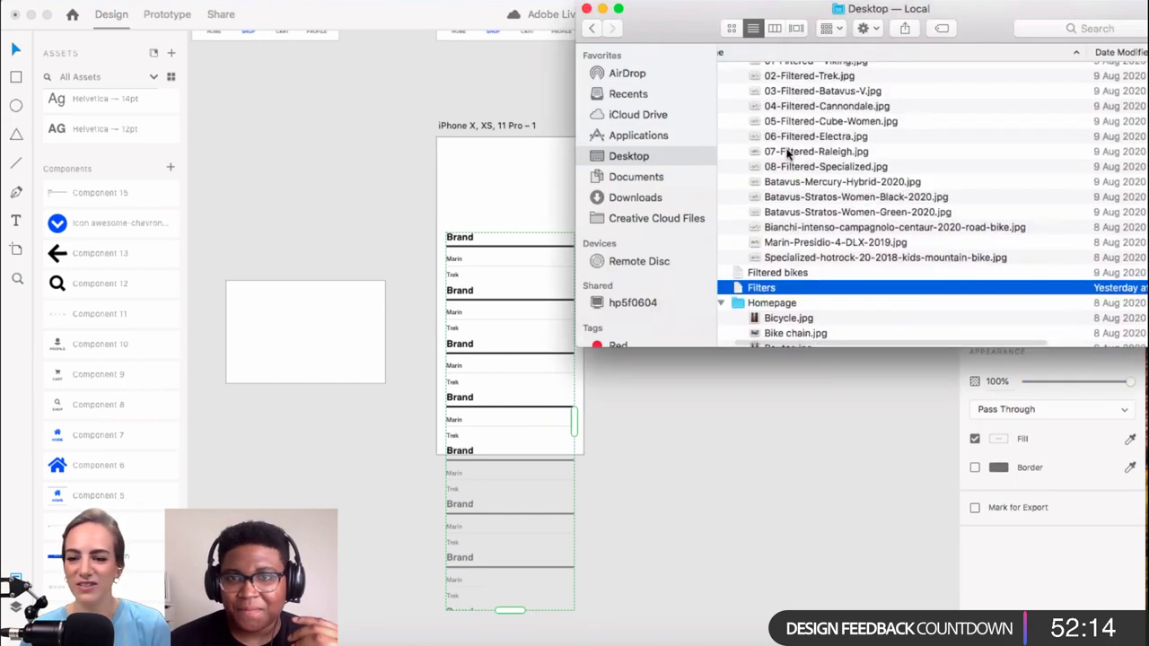
pyautogui.scroll(1, 787, 155)
pyautogui.scroll(-4, 770, 292)
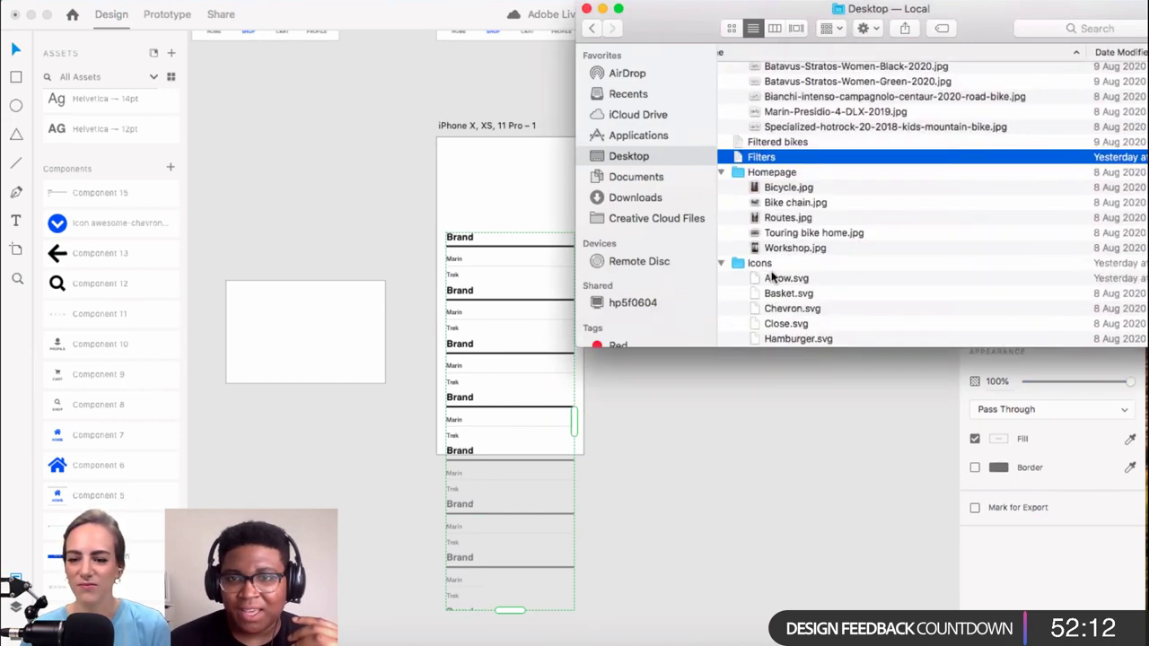
pyautogui.scroll(-3, 772, 279)
pyautogui.scroll(5, 772, 278)
pyautogui.scroll(-6, 772, 277)
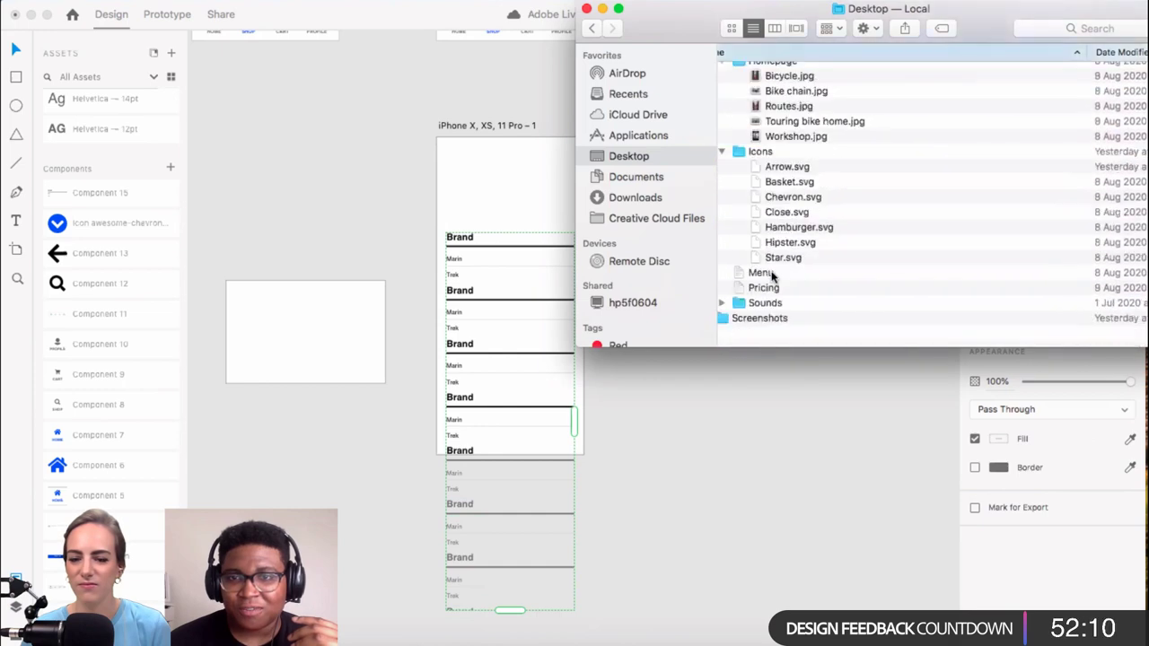
pyautogui.scroll(1, 771, 277)
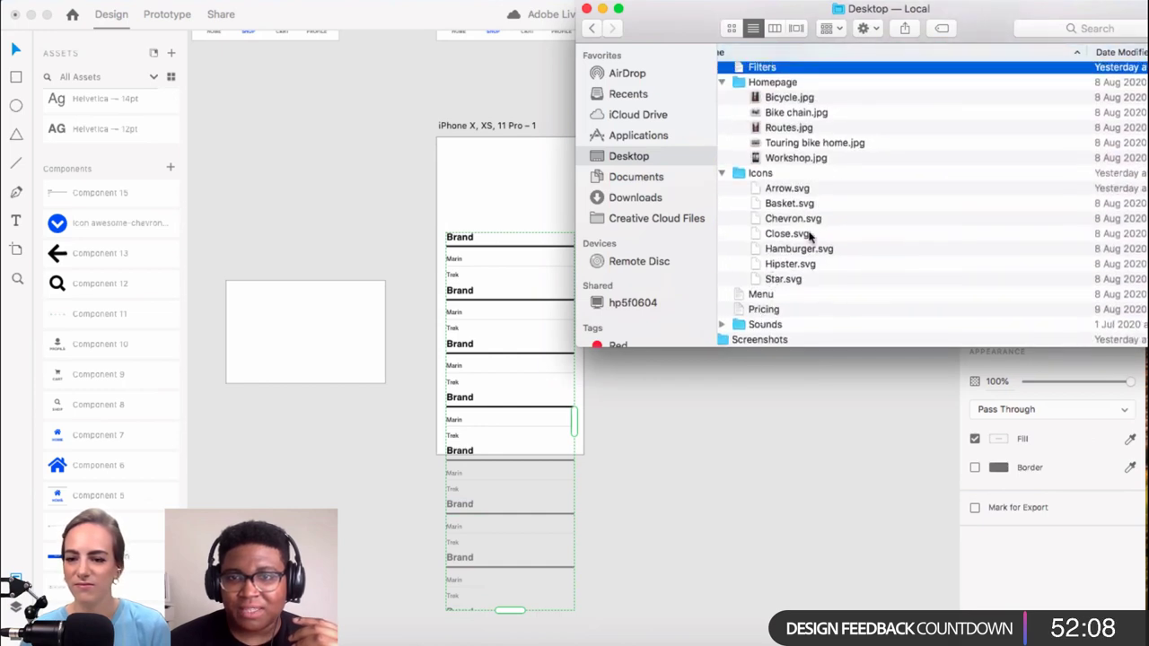
pyautogui.scroll(8, 837, 276)
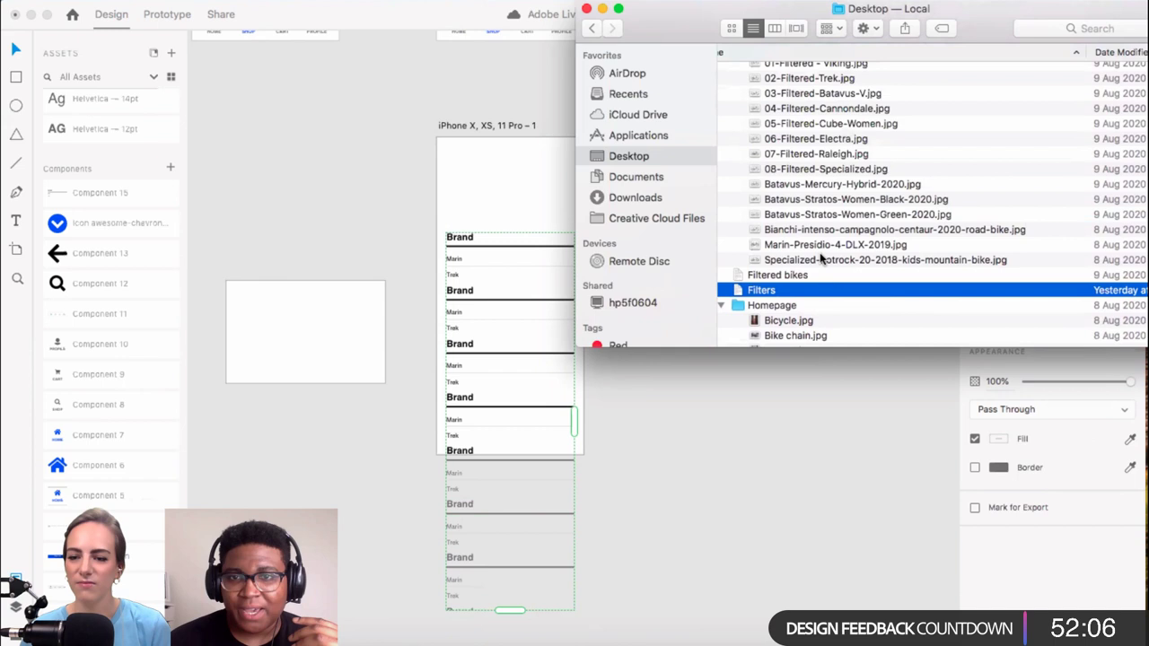
pyautogui.scroll(7, 820, 258)
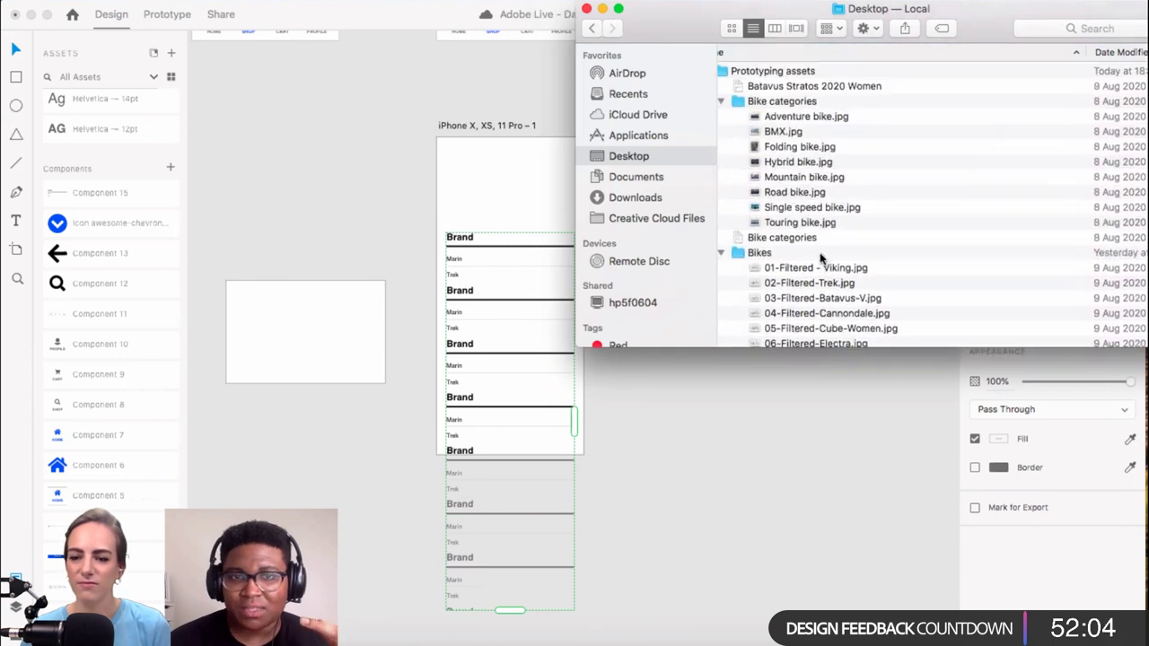
pyautogui.scroll(-6, 819, 255)
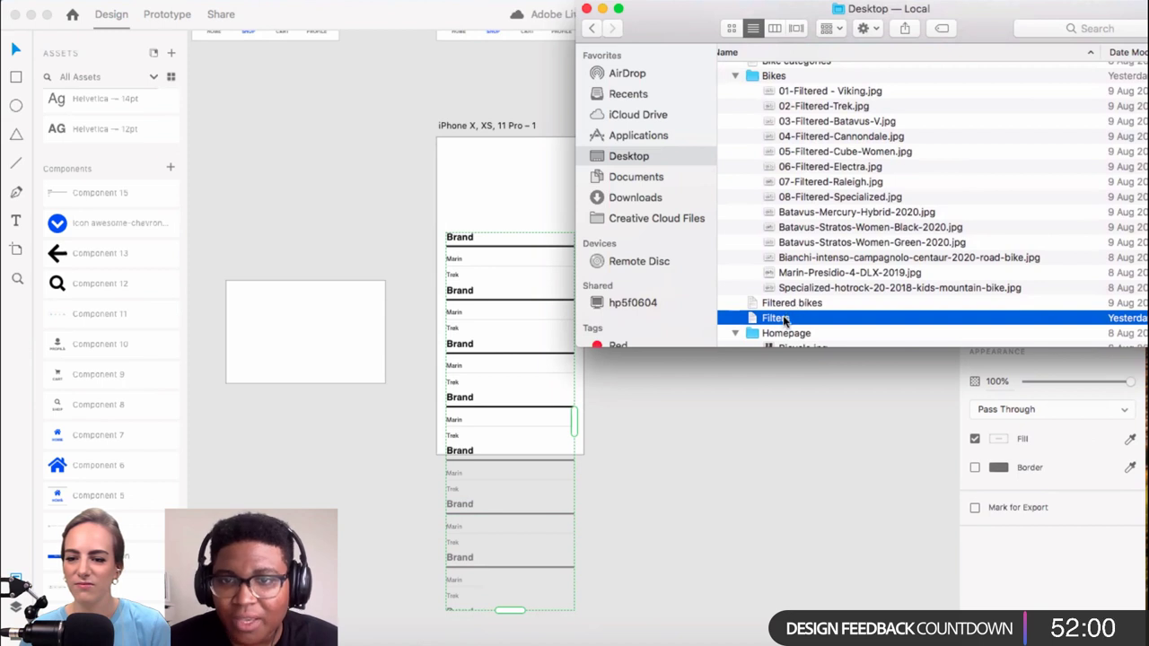
pyautogui.hscroll(-1, 783, 320)
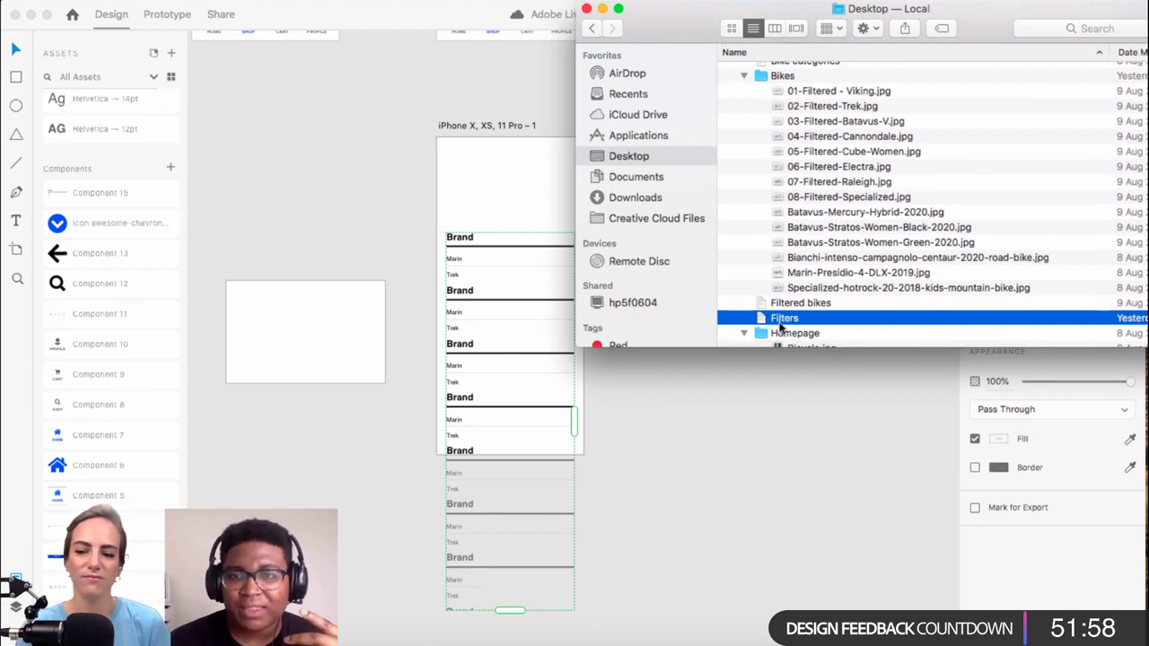
pyautogui.scroll(1, 787, 325)
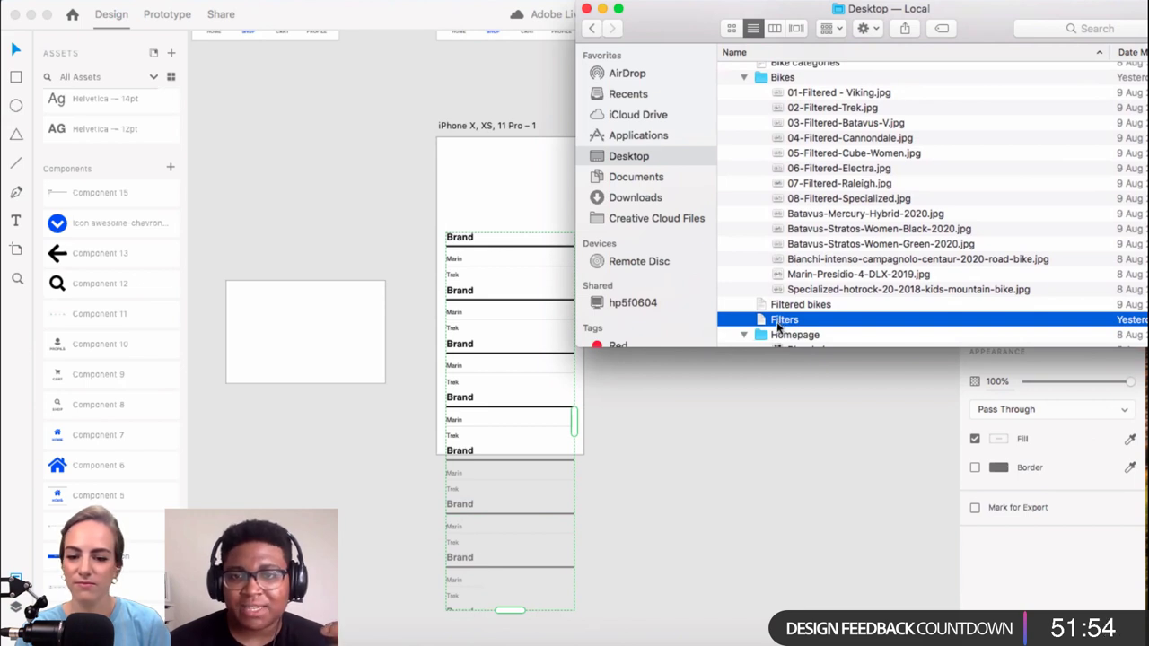
# Step: Try to fill the repeat grid's headings by dropping the Filters text file onto the first Brand heading
pyautogui.click(777, 325)
pyautogui.click(765, 324)
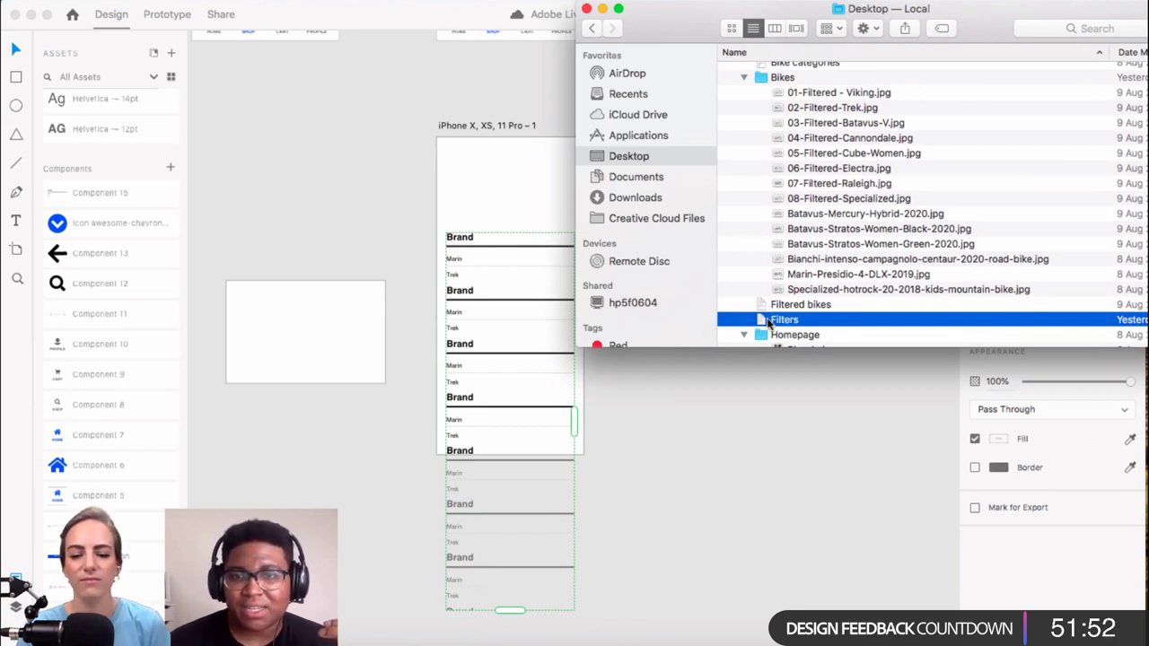
pyautogui.moveTo(725, 322); pyautogui.dragTo(468, 240)
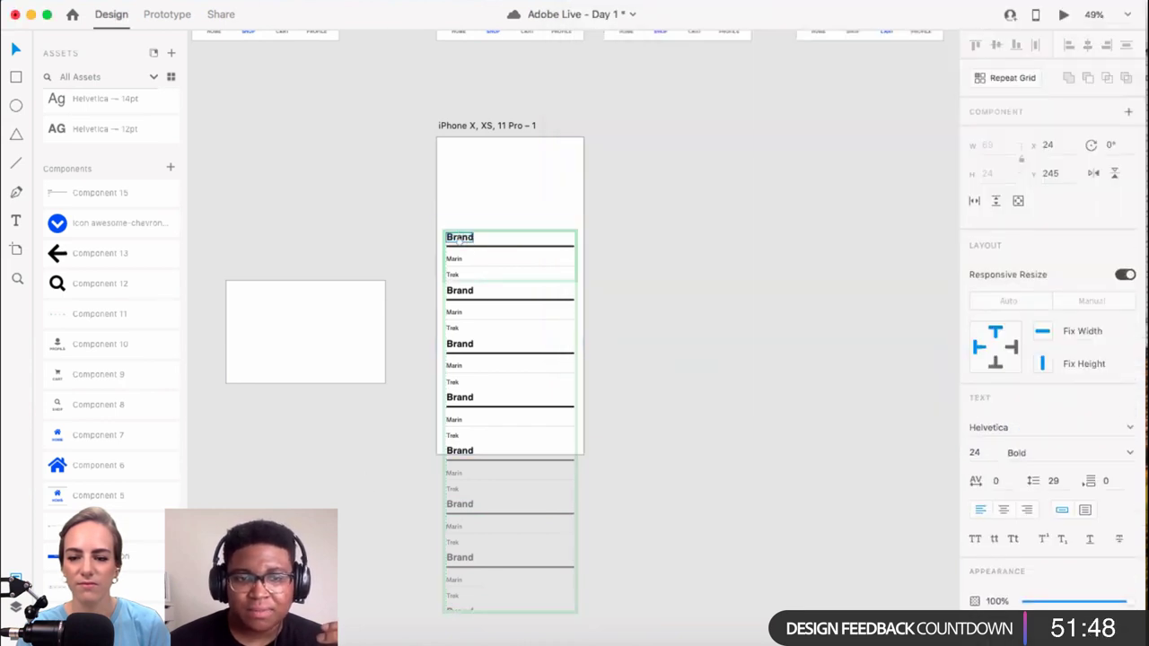
pyautogui.press('super+Tab')
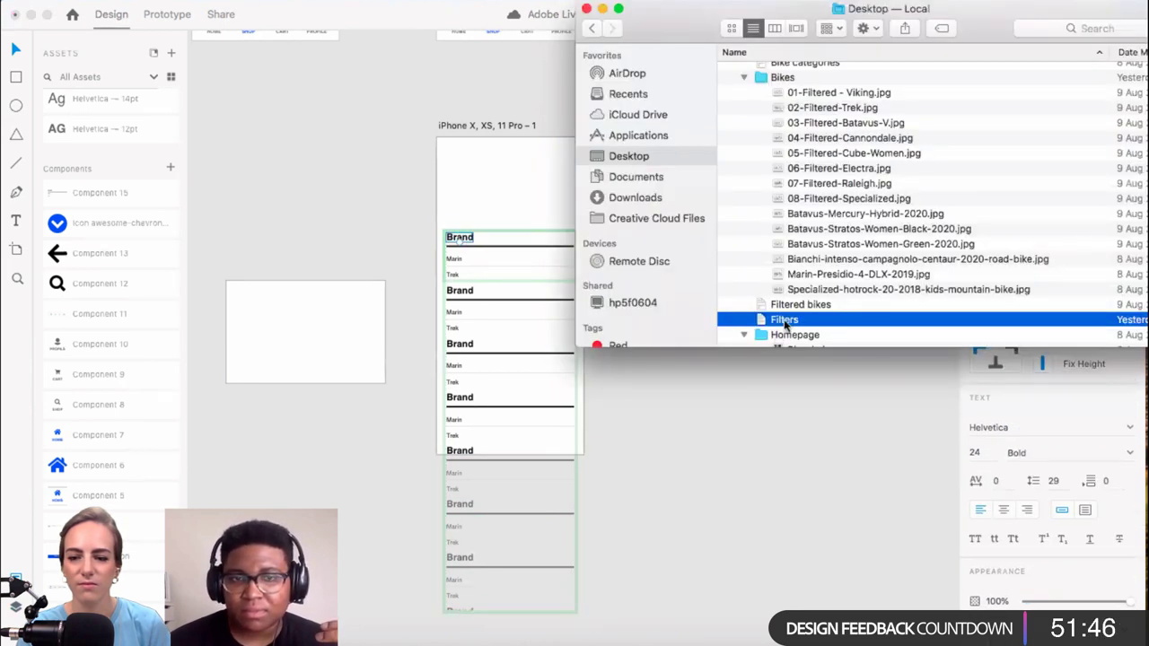
pyautogui.moveTo(759, 321); pyautogui.dragTo(466, 242)
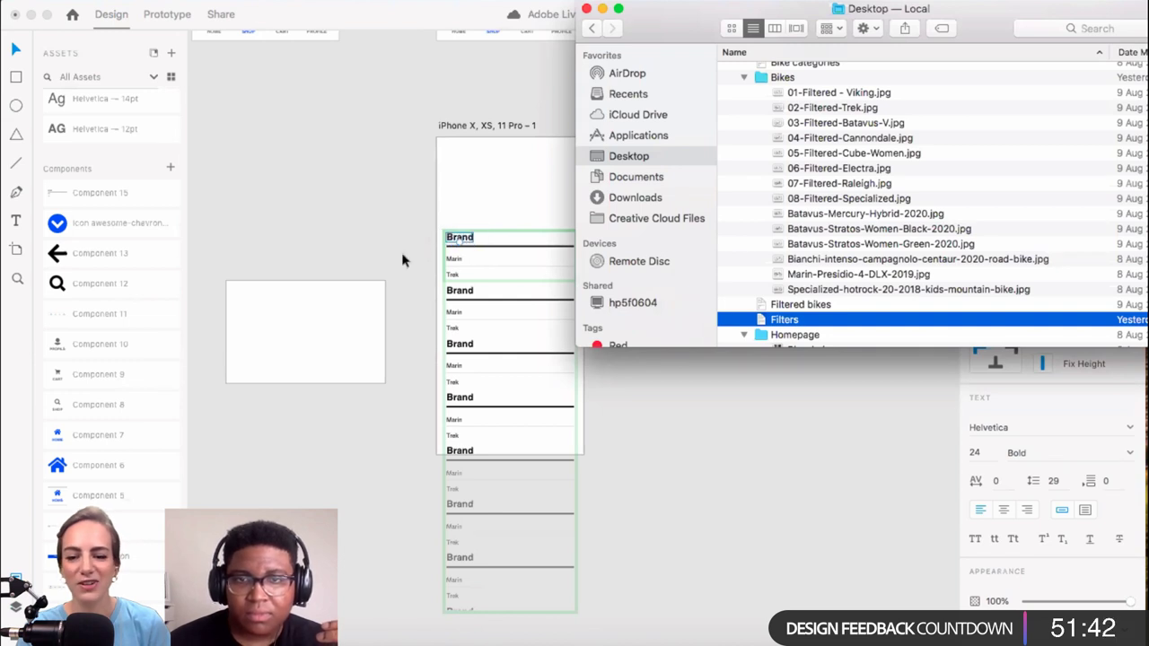
pyautogui.click(479, 248)
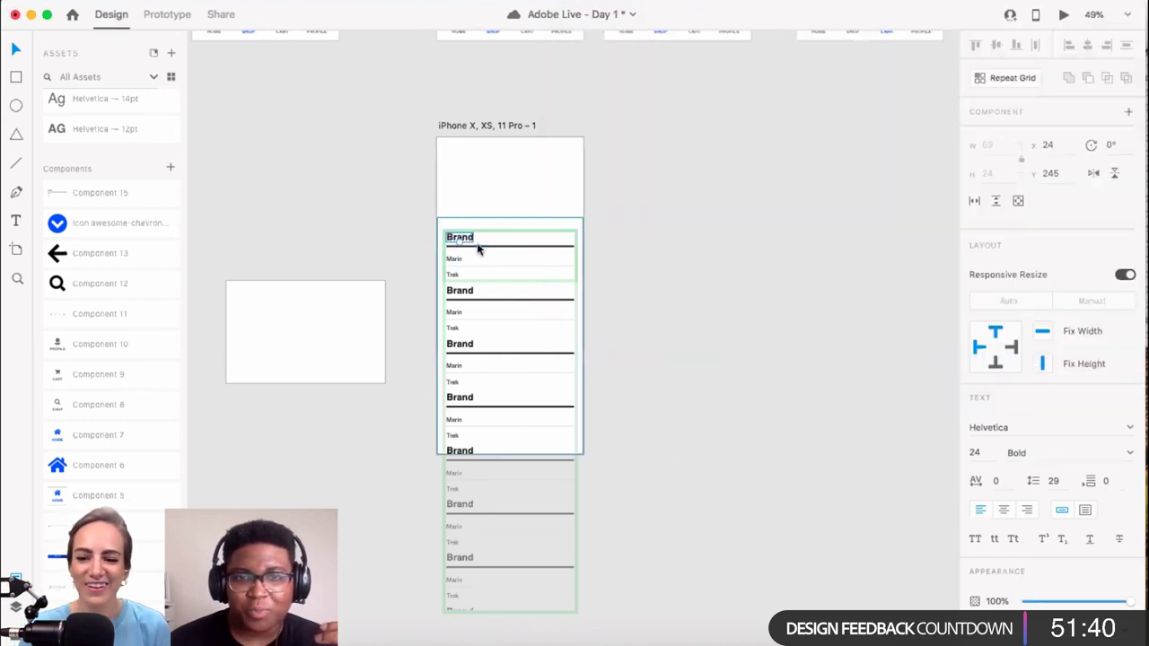
# Step: Inspect the first Brand heading inside the repeated component, checking its text layer in the layer list and its available commands
pyautogui.scroll(5, 479, 249)
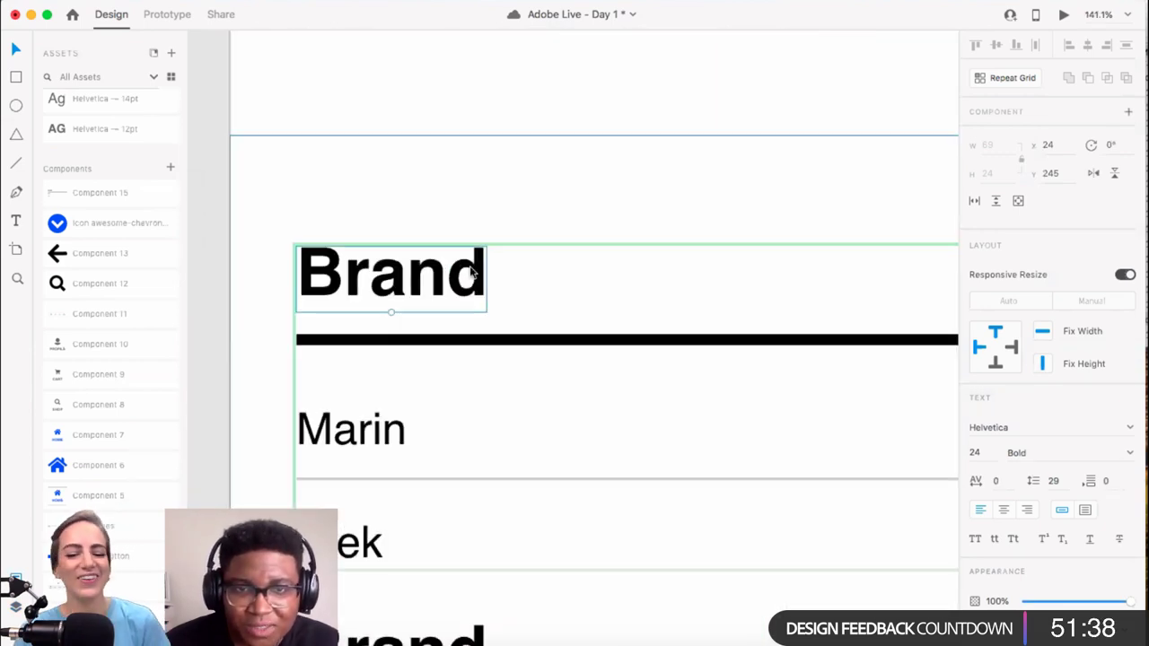
pyautogui.click(458, 269)
pyautogui.doubleClick(463, 280)
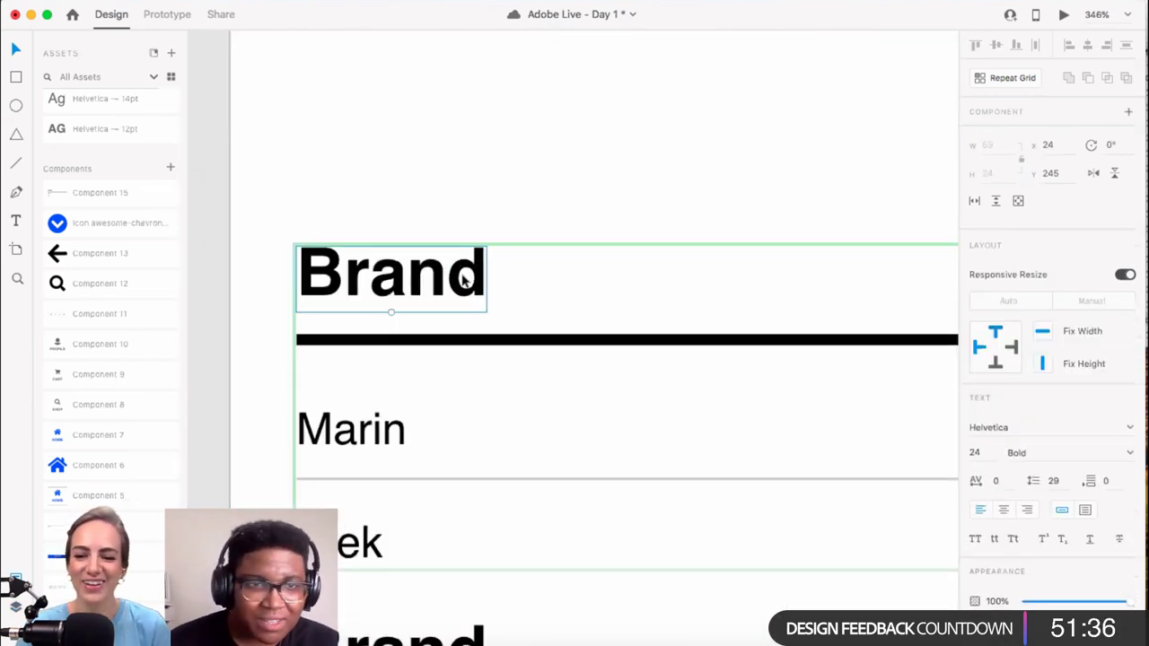
pyautogui.click(16, 607)
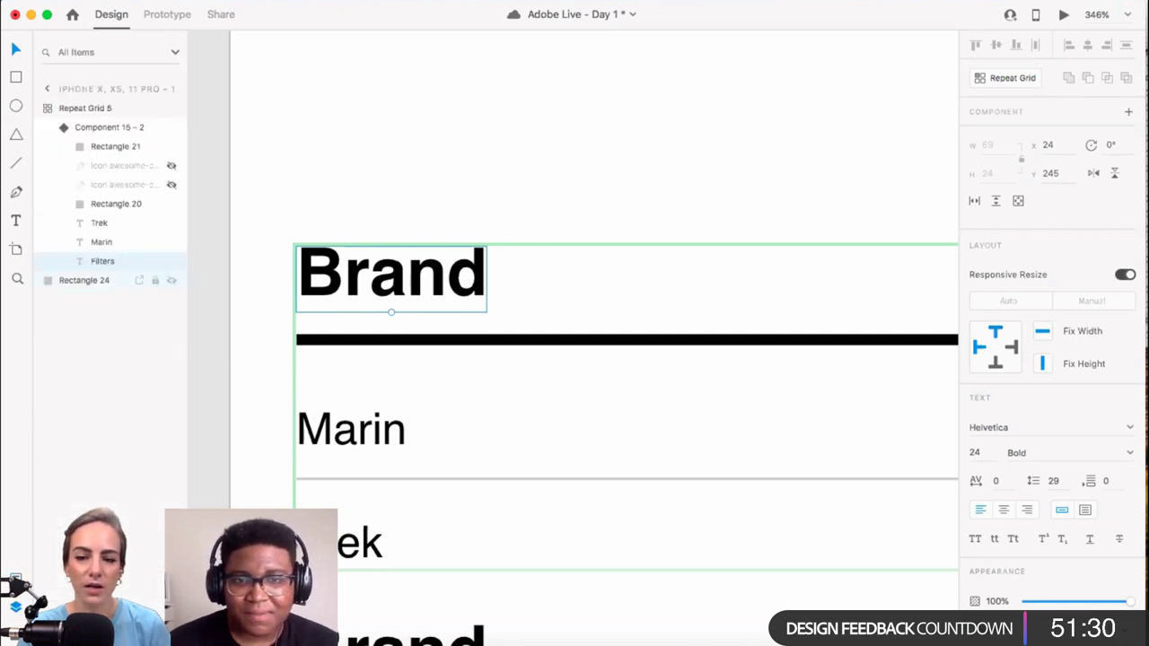
pyautogui.scroll(-3, 389, 530)
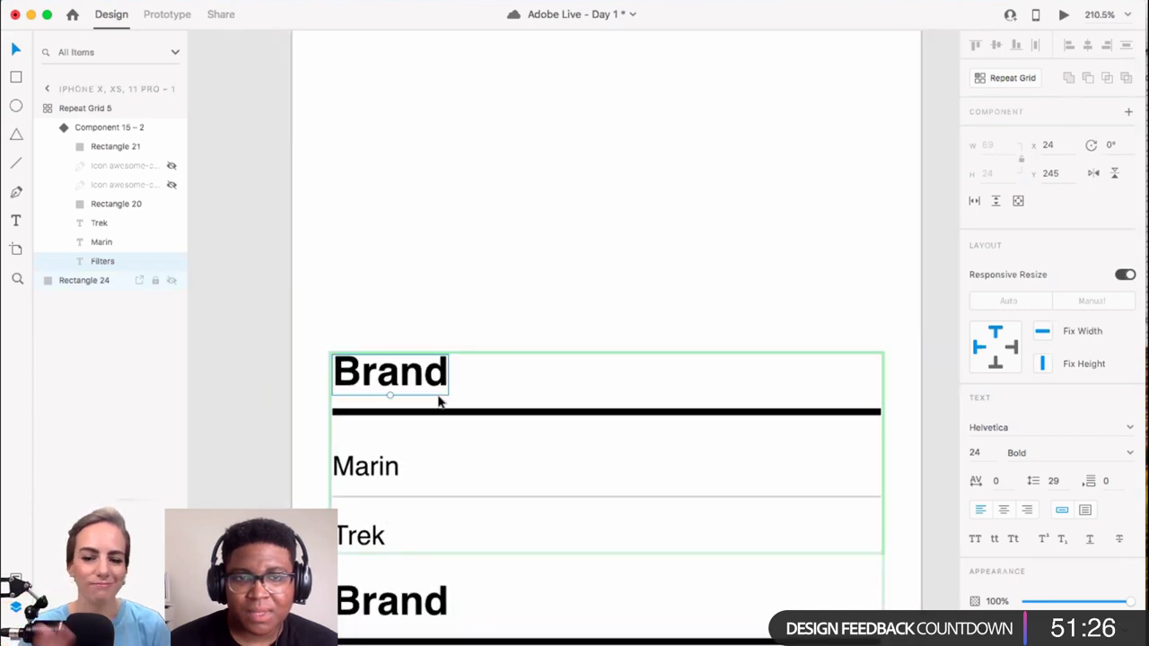
pyautogui.scroll(-3, 440, 400)
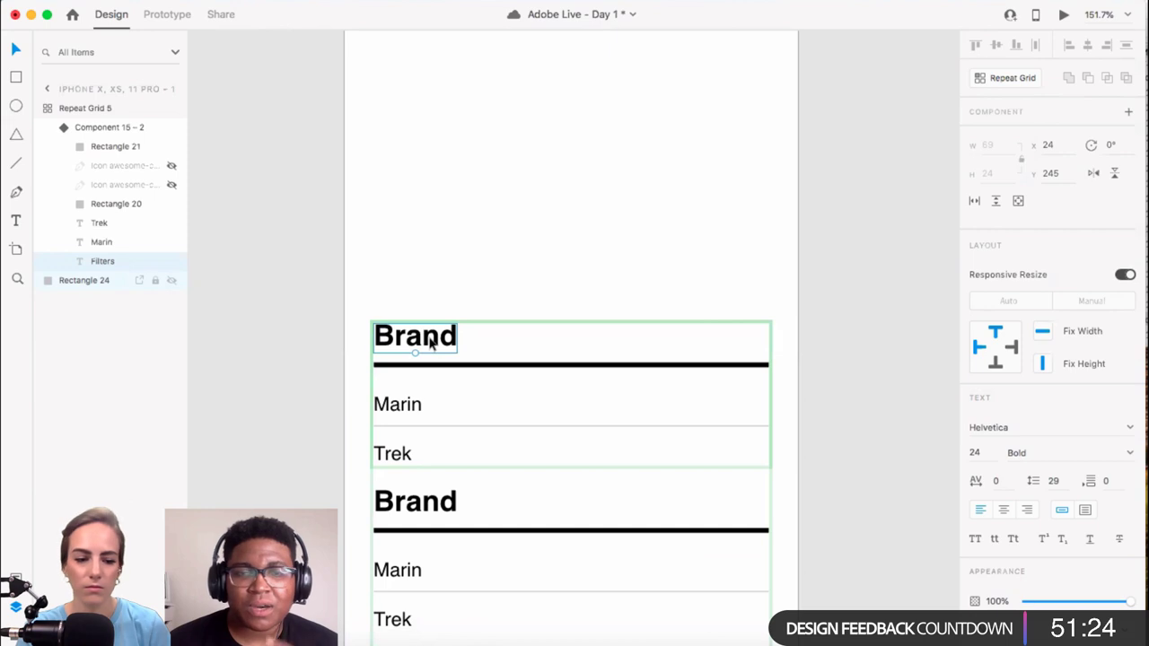
pyautogui.rightClick(431, 342)
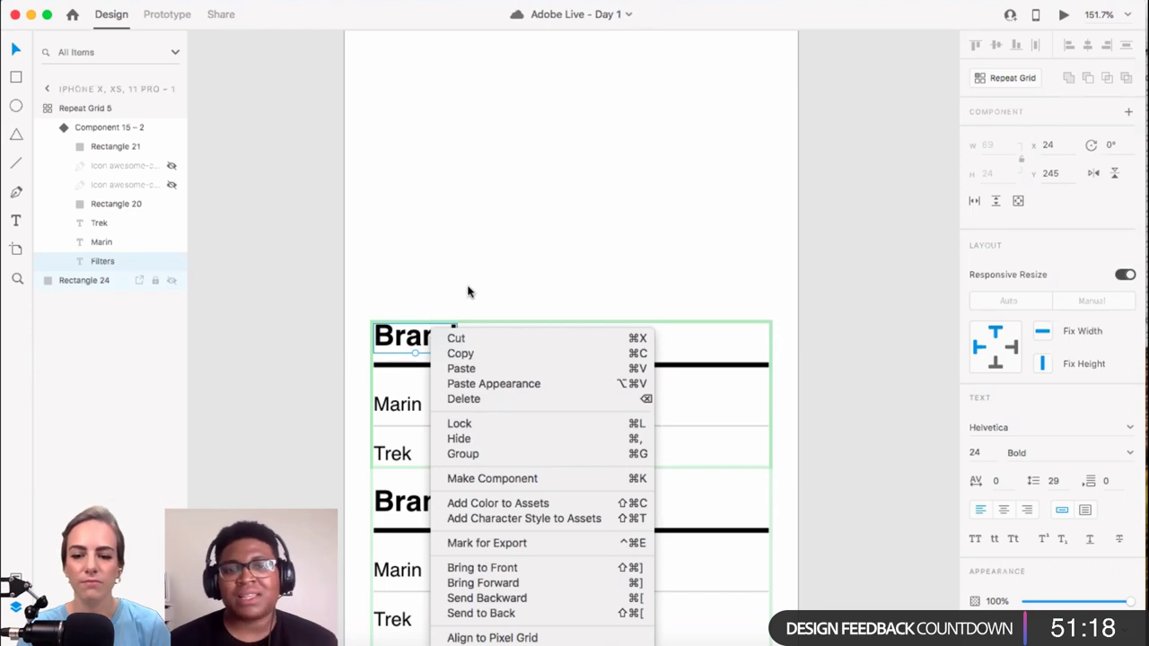
pyautogui.press('Escape')
# Step: Change the second Brand heading in the repeat grid to "Weight"
pyautogui.scroll(-5, 828, 297)
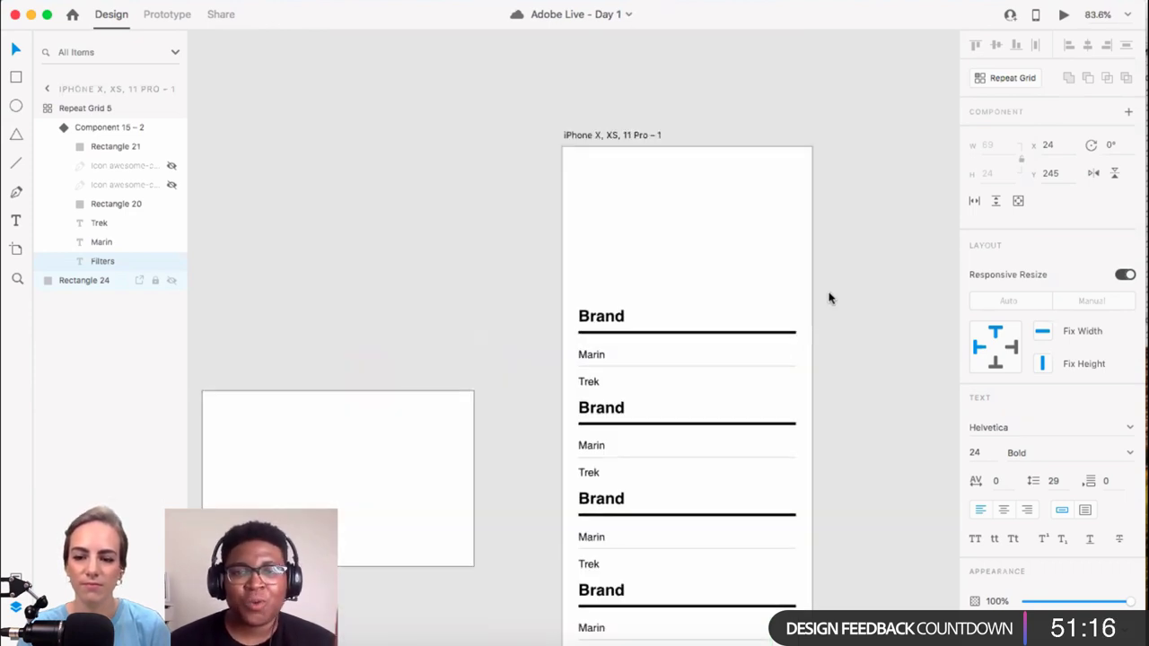
pyautogui.scroll(2, 631, 323)
pyautogui.scroll(-2, 631, 323)
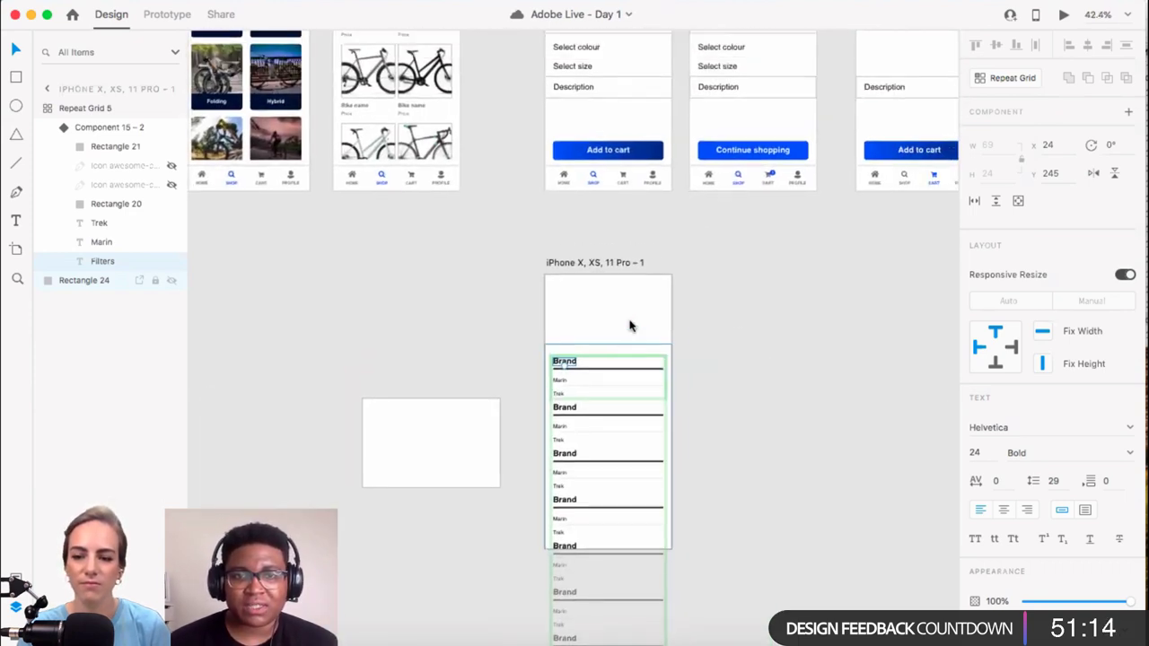
pyautogui.scroll(3, 630, 326)
pyautogui.scroll(-1, 584, 386)
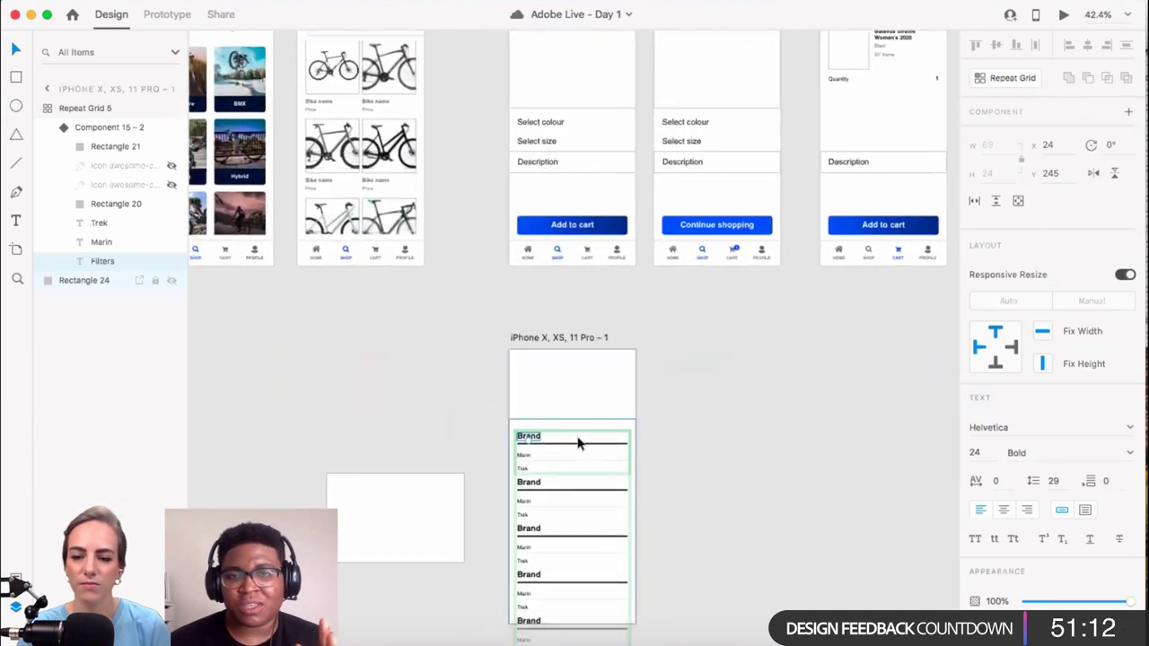
pyautogui.scroll(3, 567, 429)
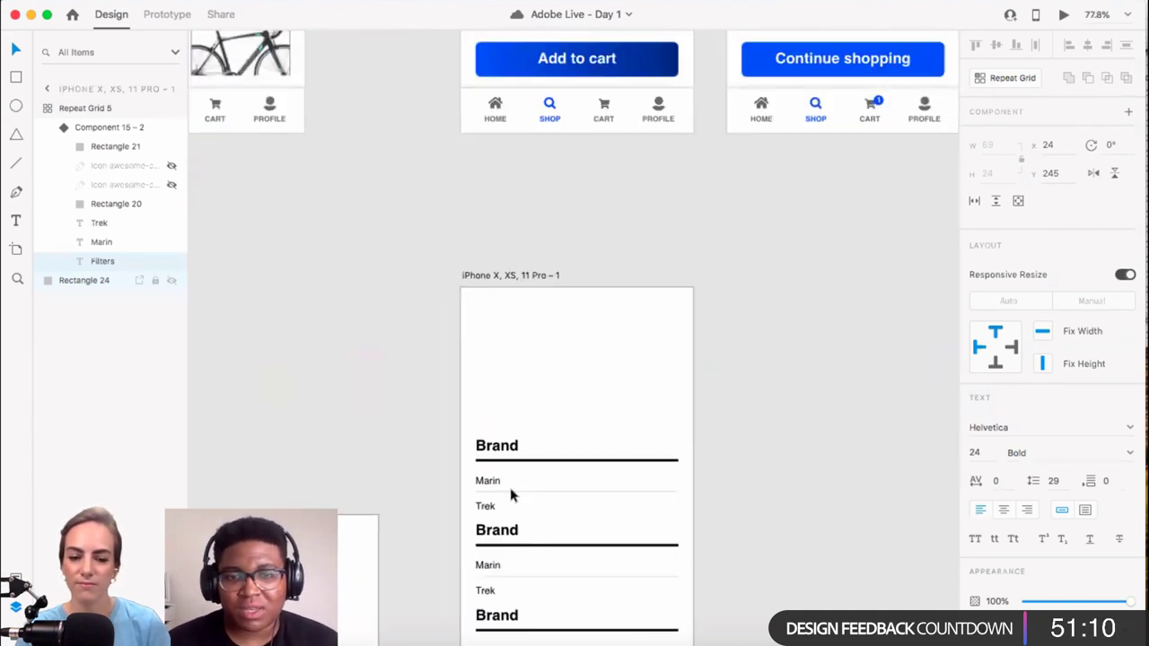
pyautogui.scroll(3, 515, 530)
pyautogui.click(492, 537)
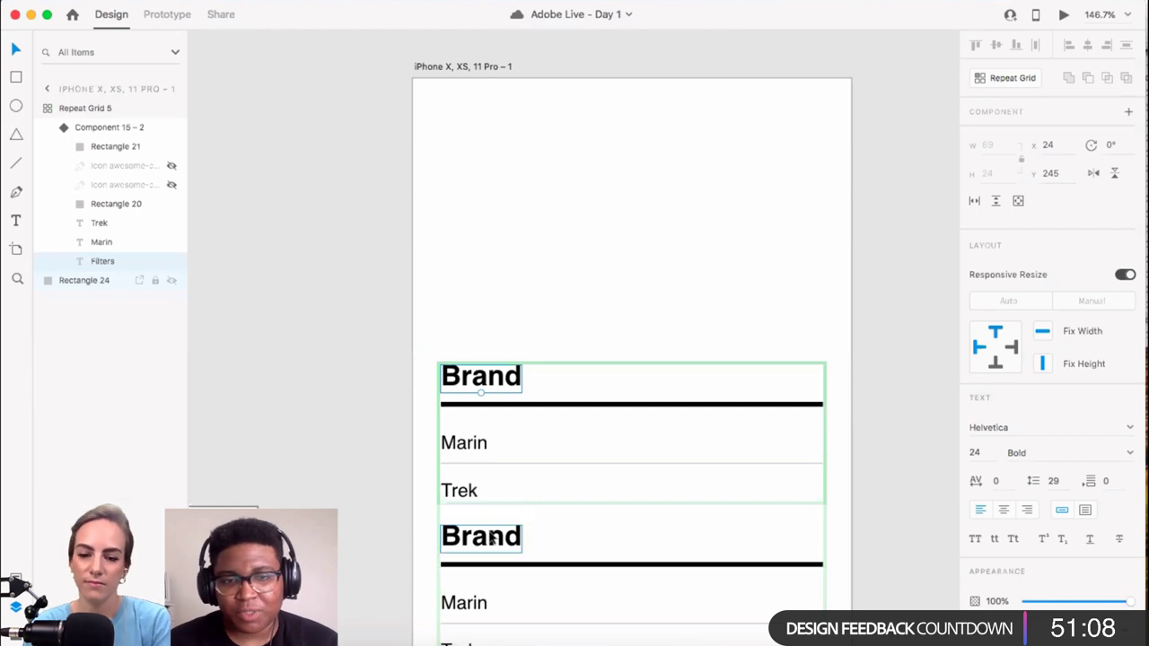
pyautogui.doubleClick(491, 536)
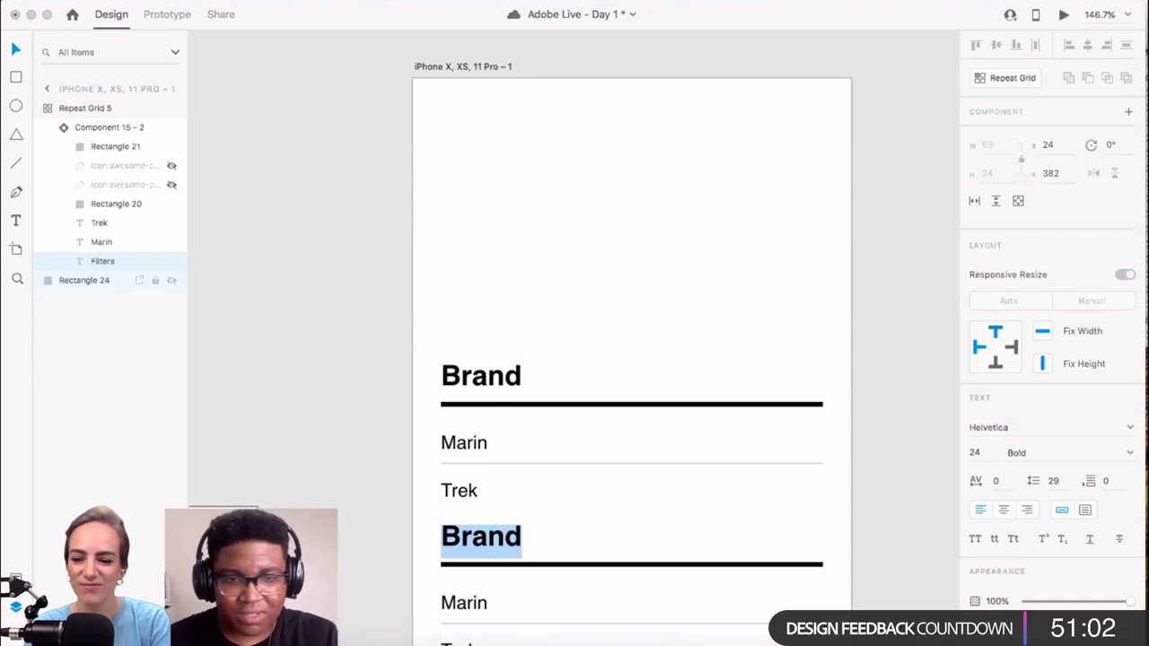
pyautogui.write('We')
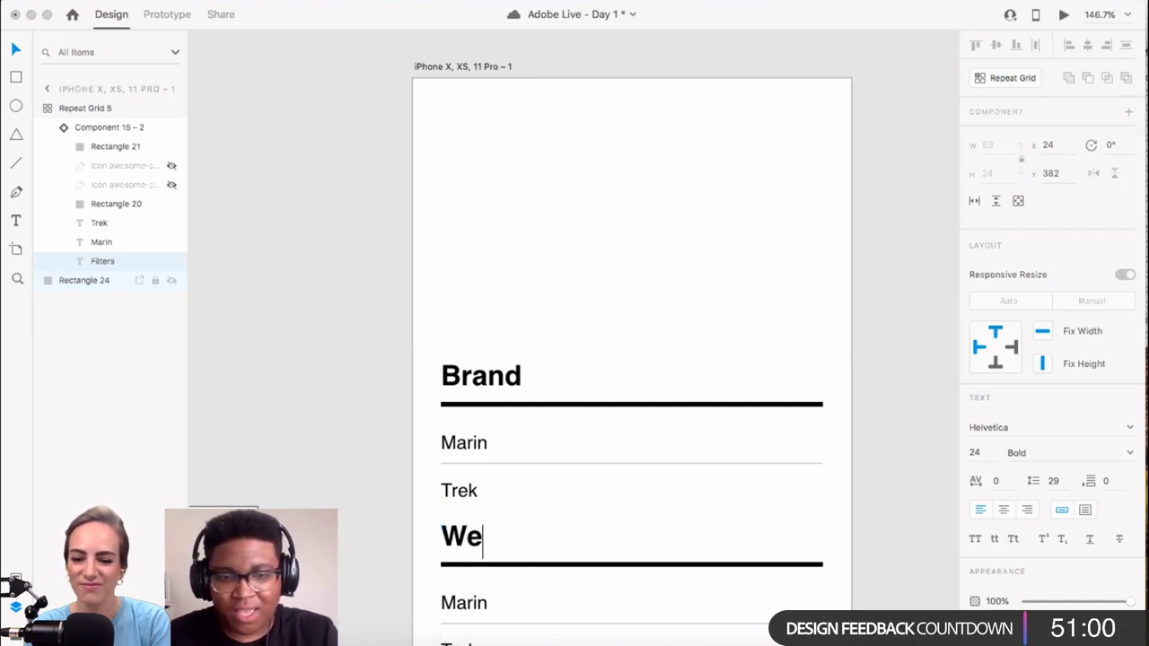
pyautogui.write('ight')
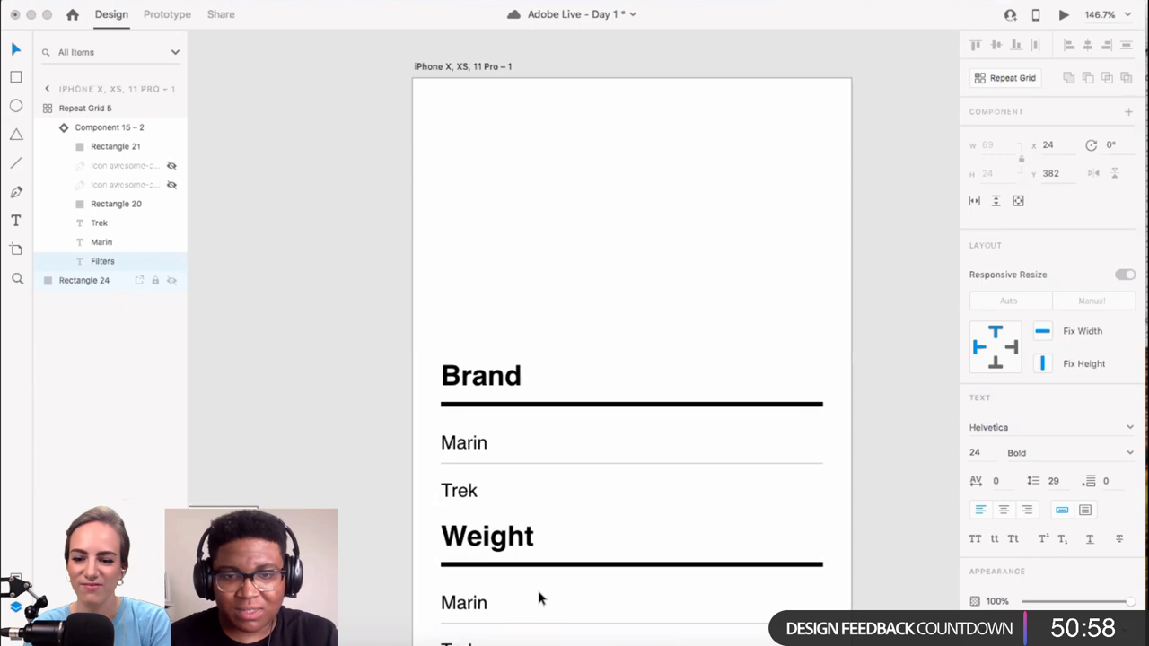
# Step: Replace the first option under the Weight heading with "> 10kg"
pyautogui.doubleClick(469, 603)
pyautogui.write('20')
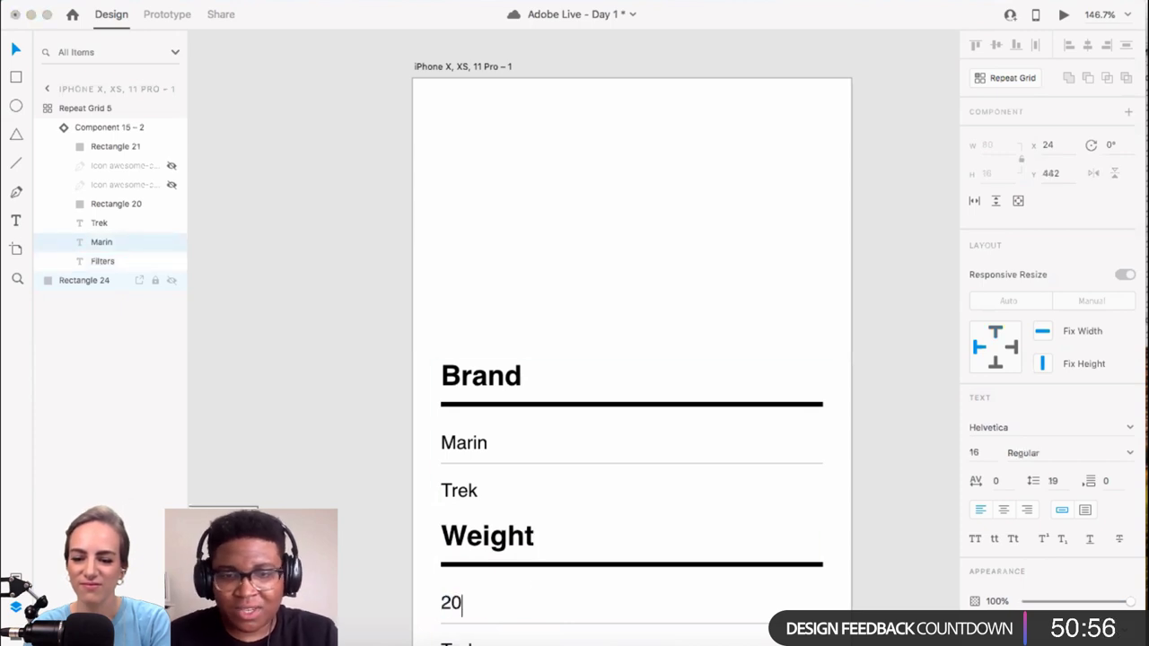
pyautogui.press('BackSpace')
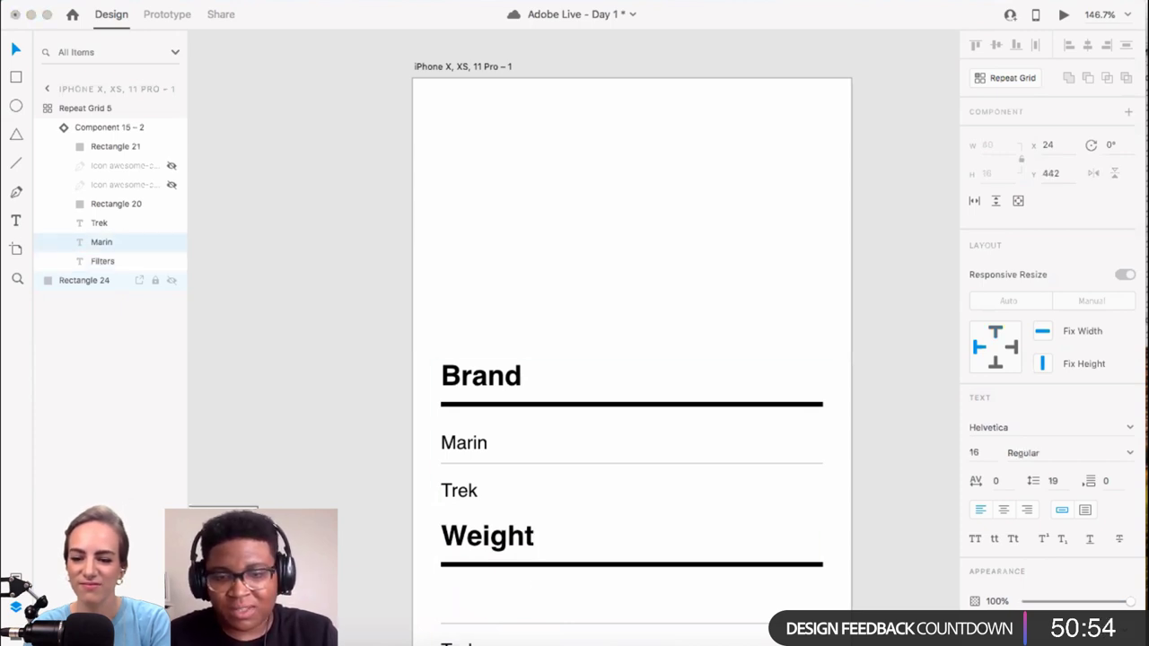
pyautogui.write('10k')
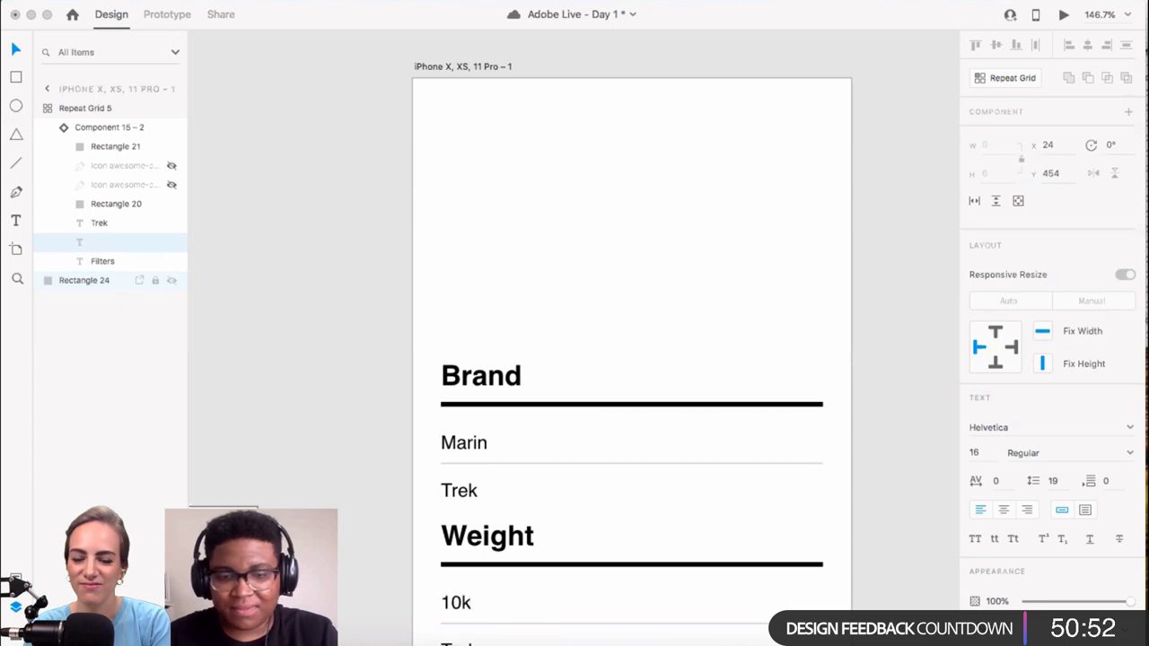
pyautogui.write('g')
pyautogui.click(441, 603)
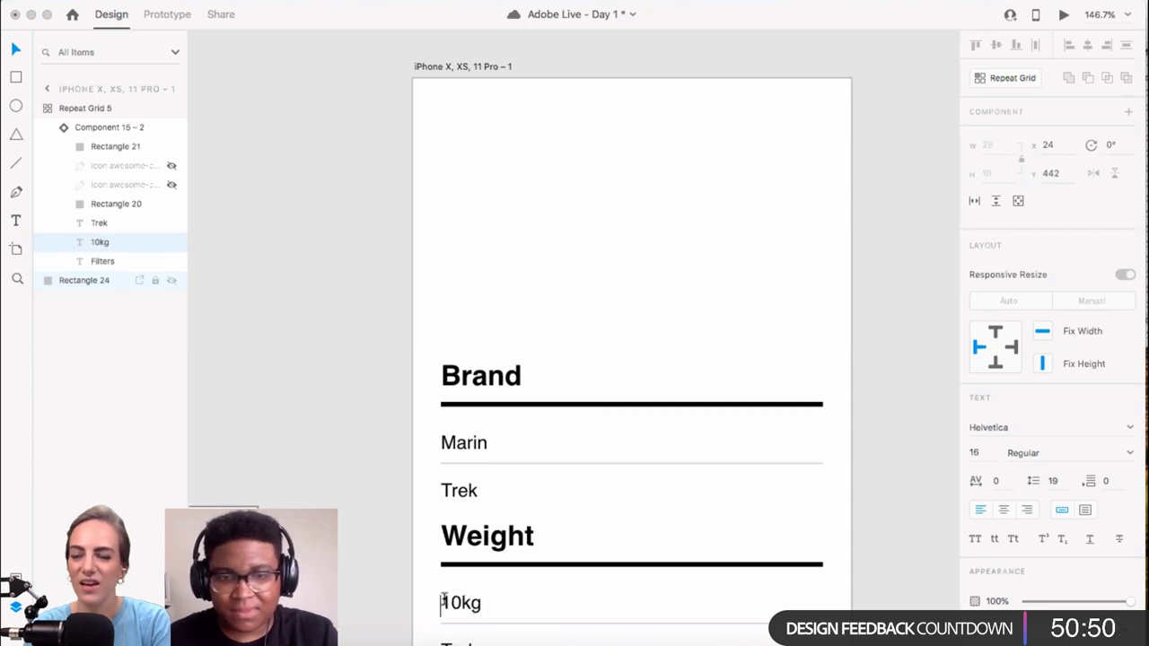
pyautogui.write('>')
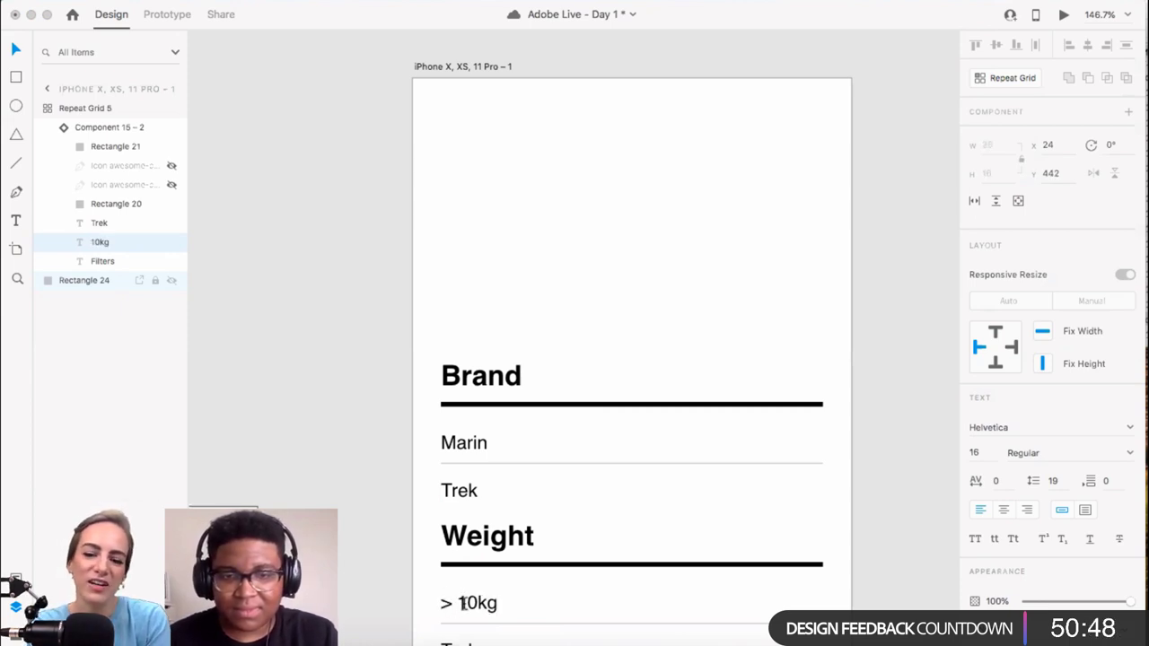
pyautogui.press('Escape')
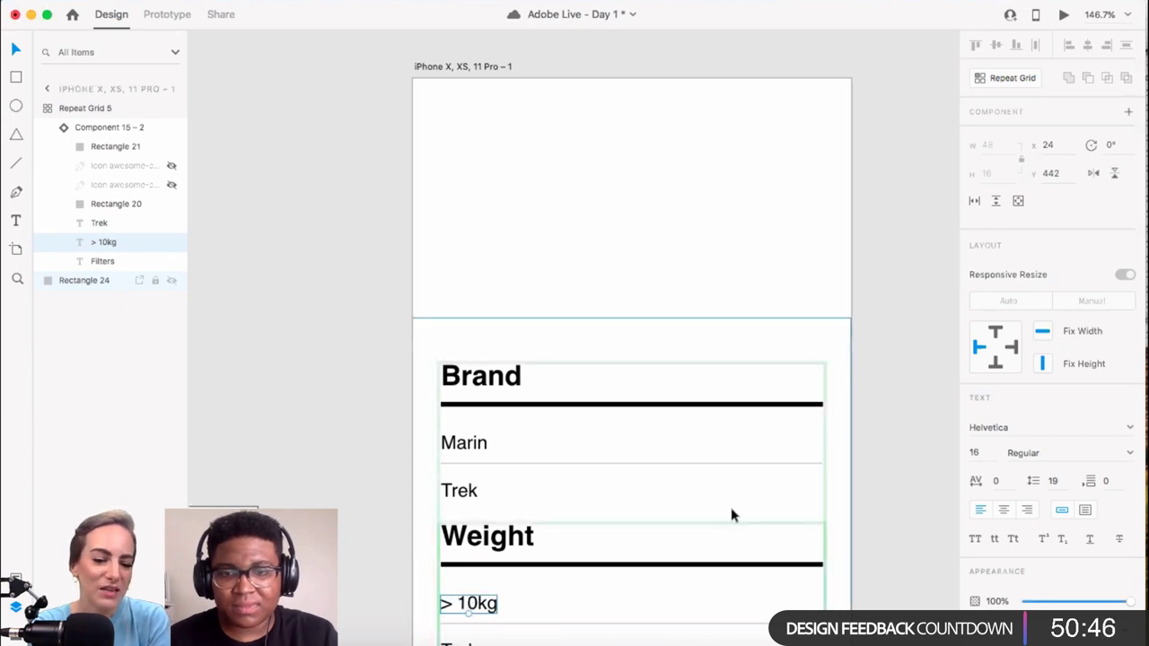
# Step: Replace the second option under the Weight heading with "< 10kg"
pyautogui.scroll(-5, 730, 512)
pyautogui.click(460, 430)
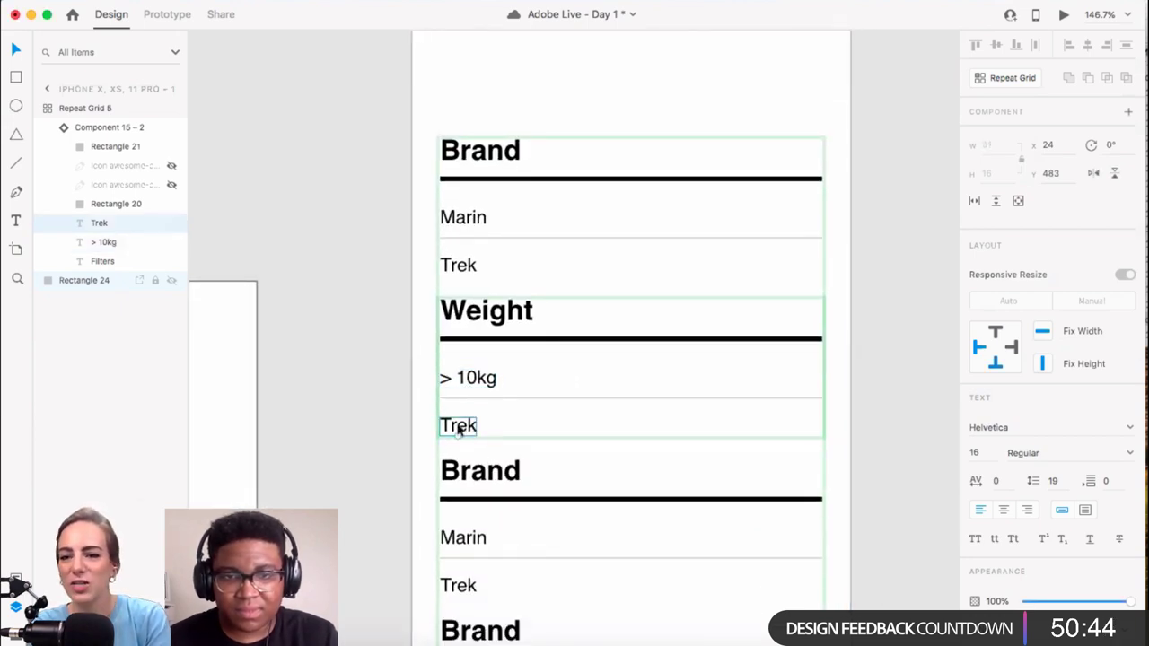
pyautogui.doubleClick(458, 425)
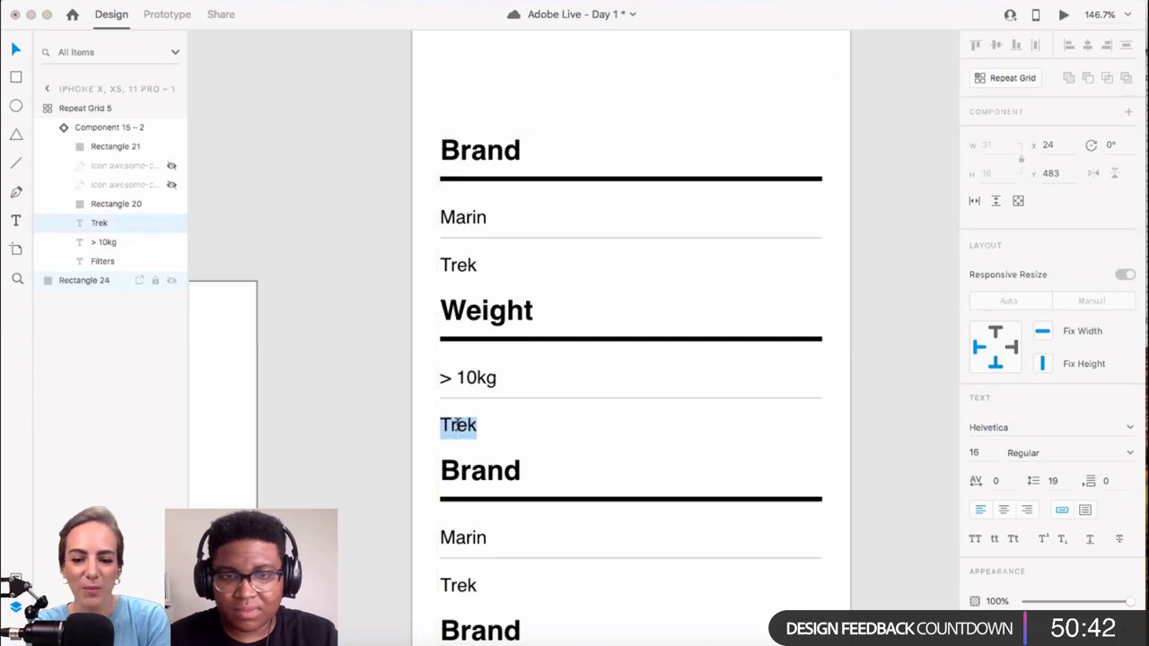
pyautogui.write('<')
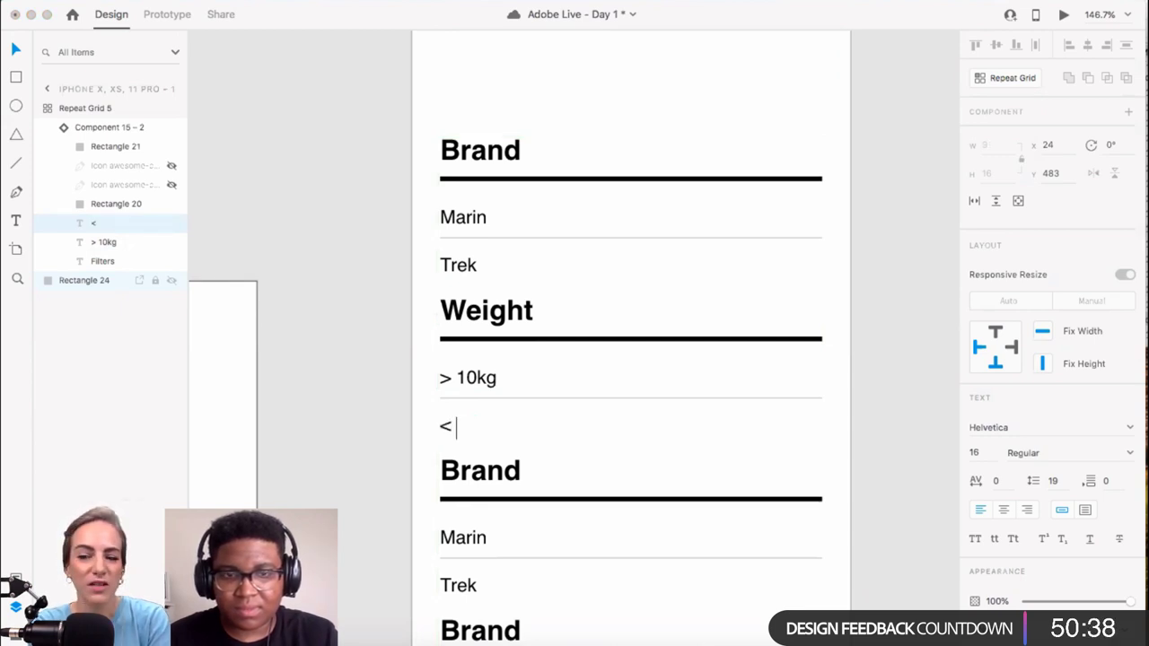
pyautogui.write(' 10')
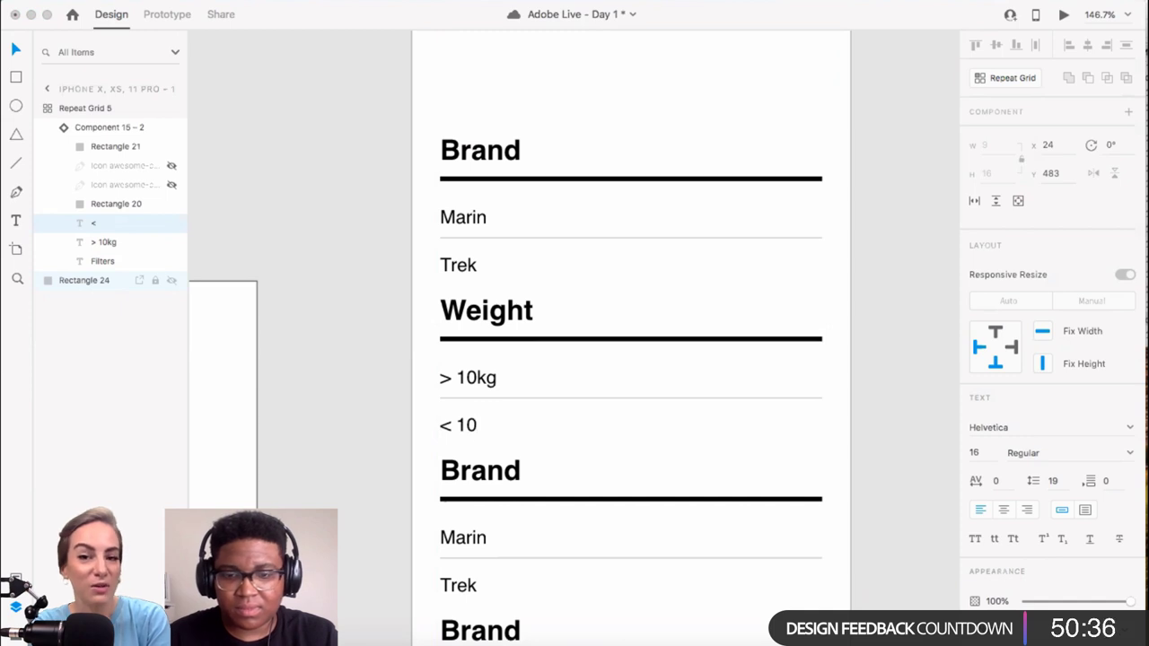
pyautogui.write('kg')
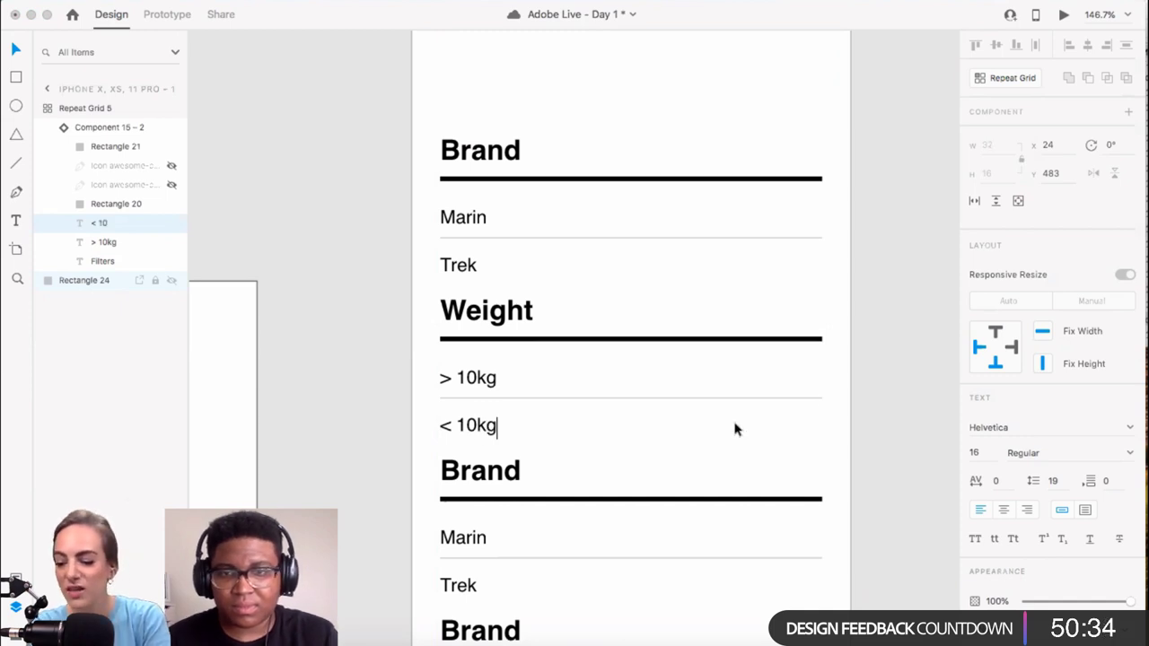
pyautogui.press('Escape')
pyautogui.hscroll(-3, 910, 388)
pyautogui.scroll(-5, 911, 388)
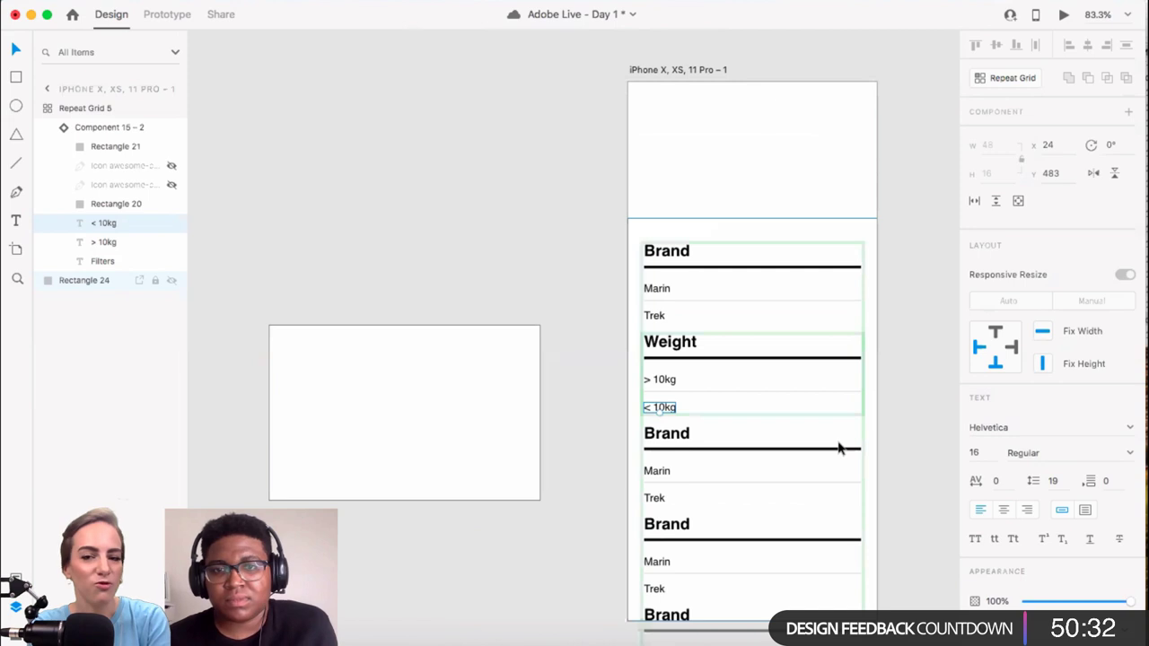
# Step: Move the filter repeat grid together with its white background rectangle up the artboard to Y 96
pyautogui.hscroll(3, 846, 448)
pyautogui.click(569, 329)
pyautogui.scroll(-3, 650, 338)
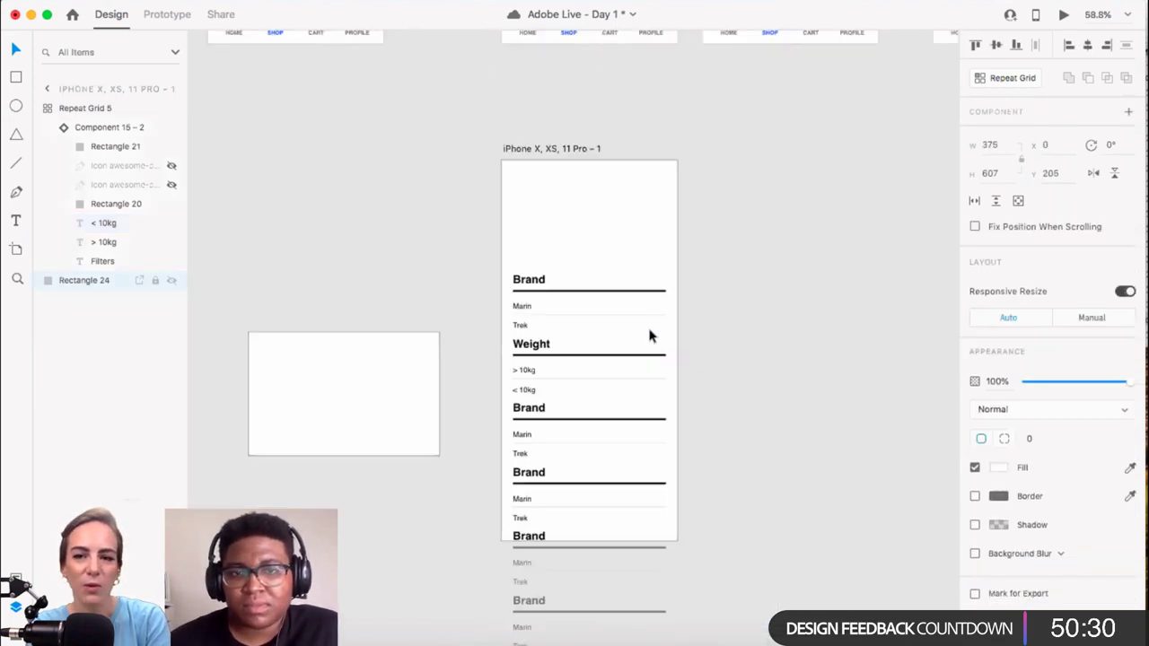
pyautogui.scroll(5, 605, 277)
pyautogui.scroll(5, 607, 258)
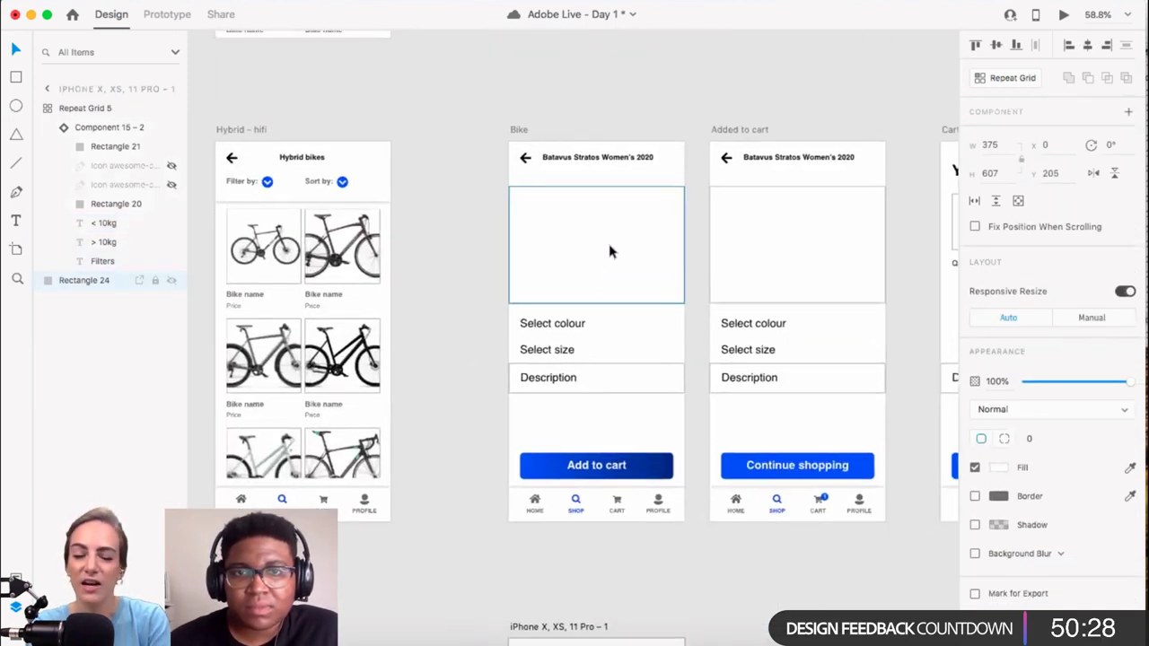
pyautogui.hscroll(-2, 503, 200)
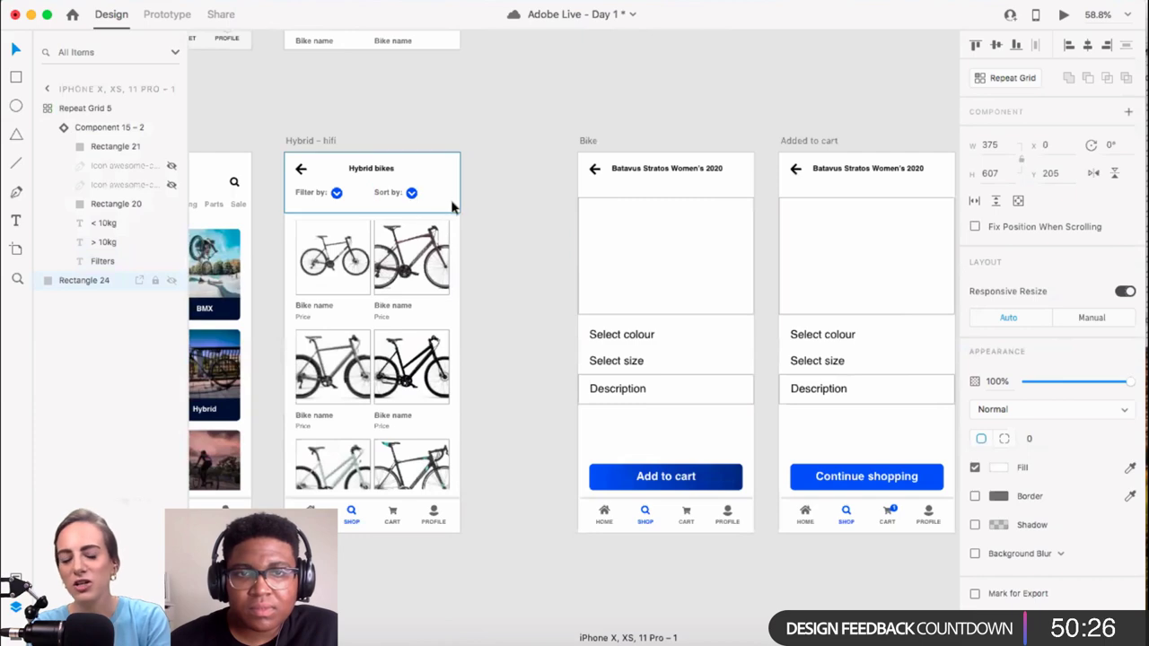
pyautogui.scroll(-6, 629, 404)
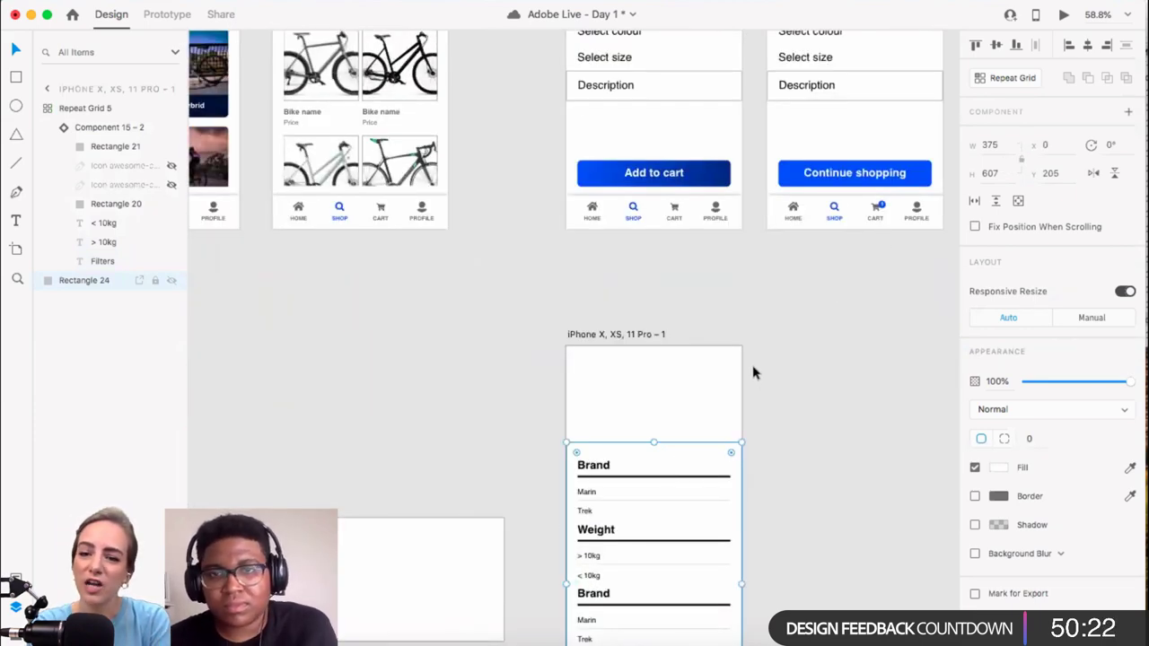
pyautogui.scroll(-2, 754, 375)
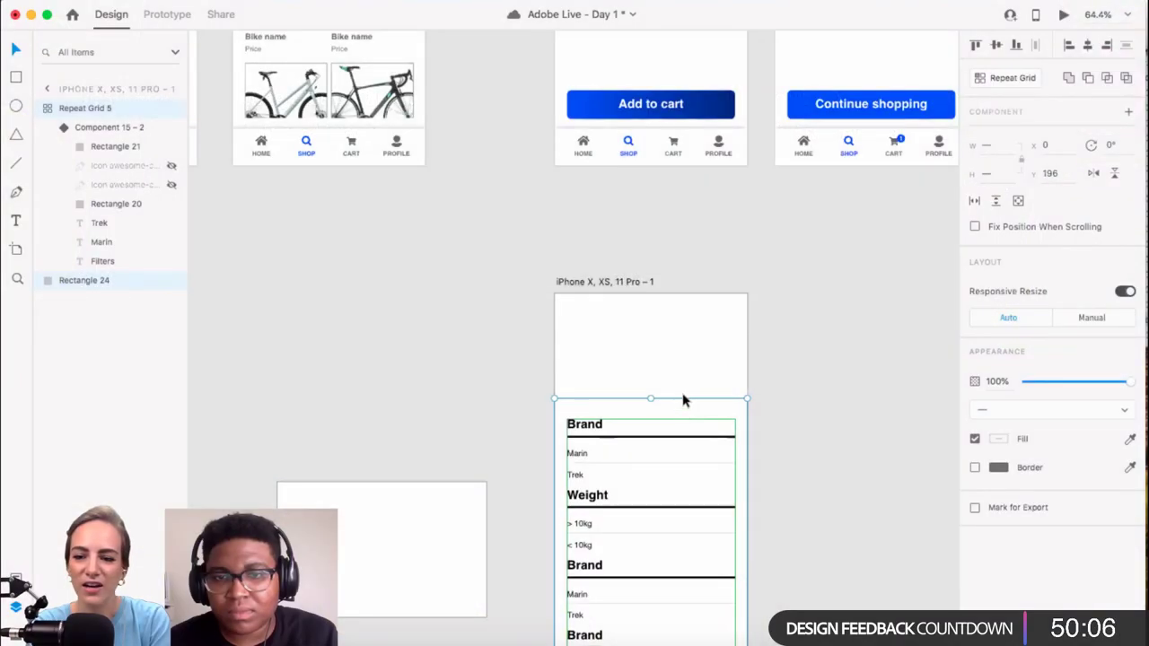
pyautogui.moveTo(682, 401); pyautogui.dragTo(679, 357)
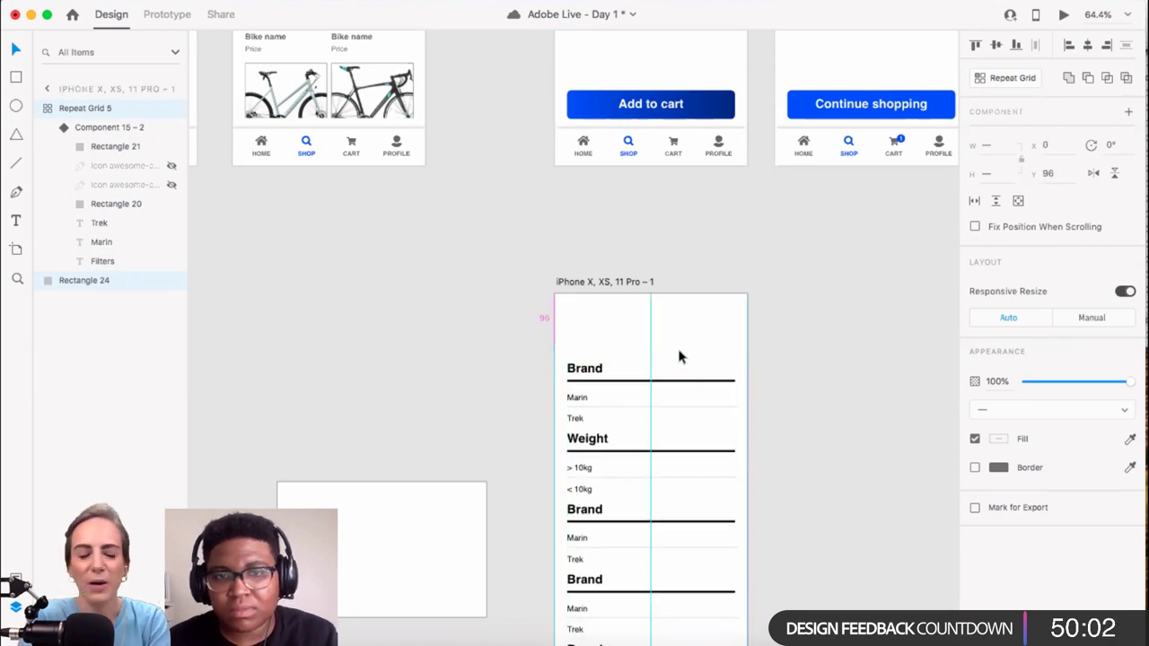
pyautogui.scroll(-2, 696, 379)
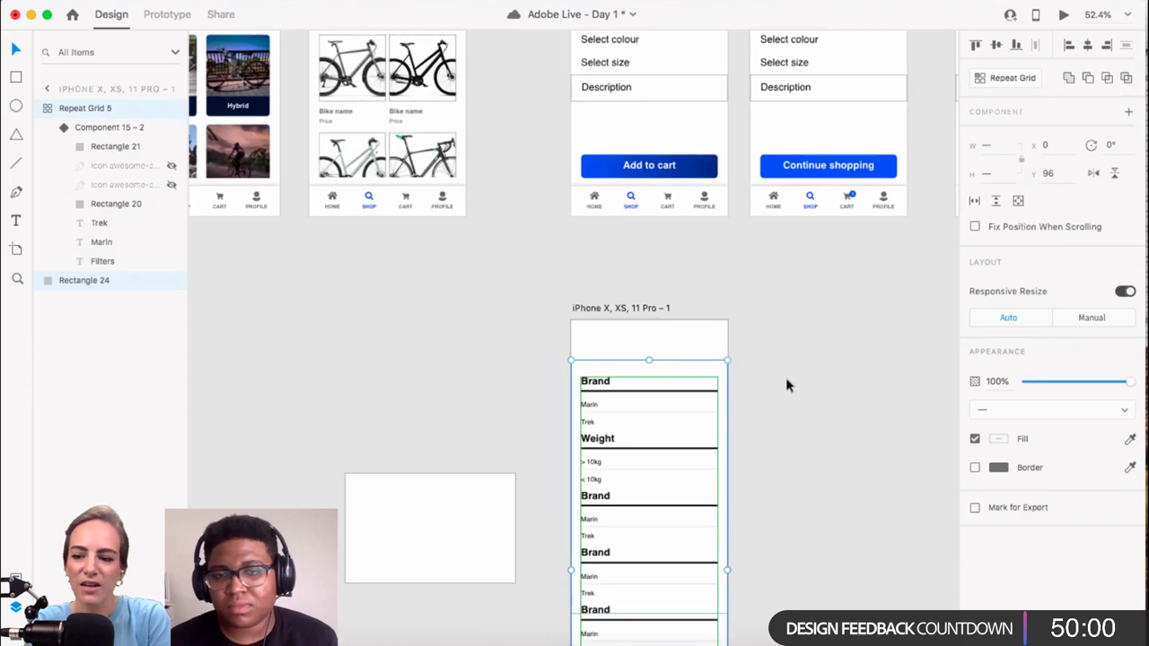
pyautogui.click(757, 405)
# Step: Rename the iPhone X, XS, 11 Pro – 1 artboard to "Filters"
pyautogui.scroll(-1, 744, 401)
pyautogui.hscroll(2, 744, 401)
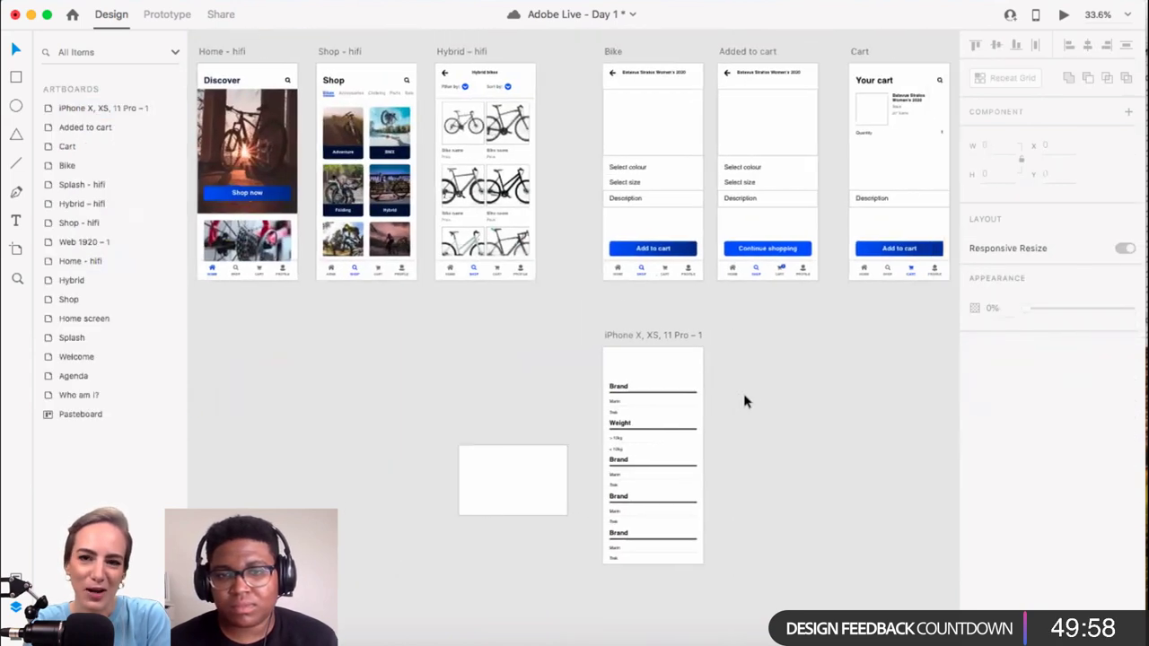
pyautogui.click(633, 335)
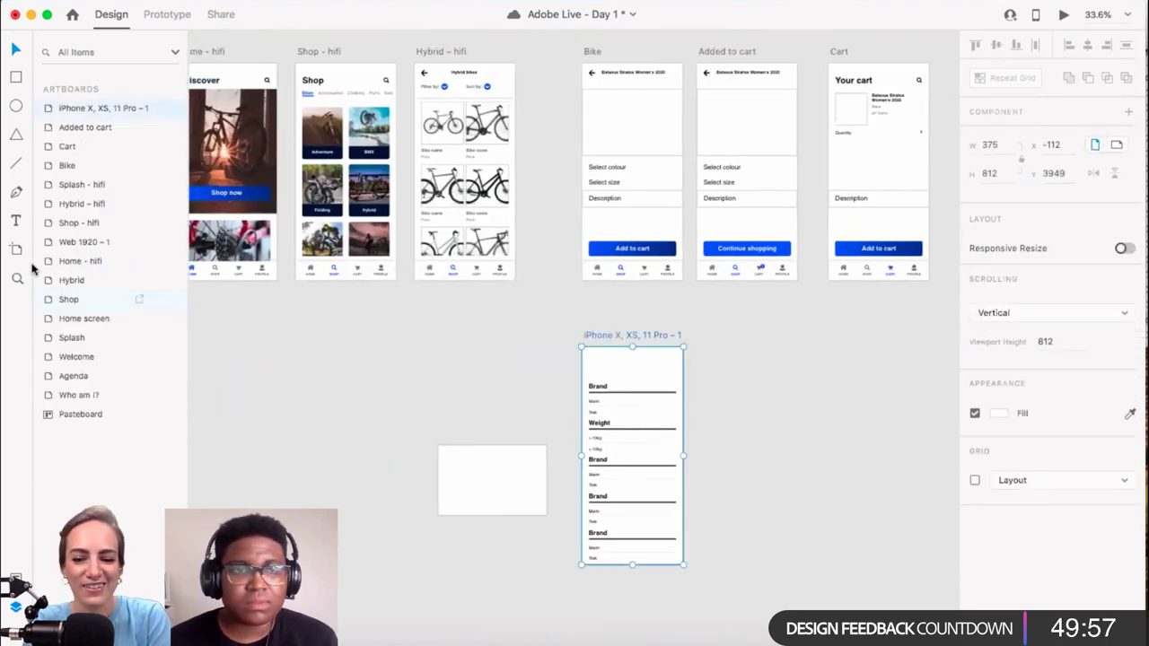
pyautogui.doubleClick(78, 111)
pyautogui.write('Fil')
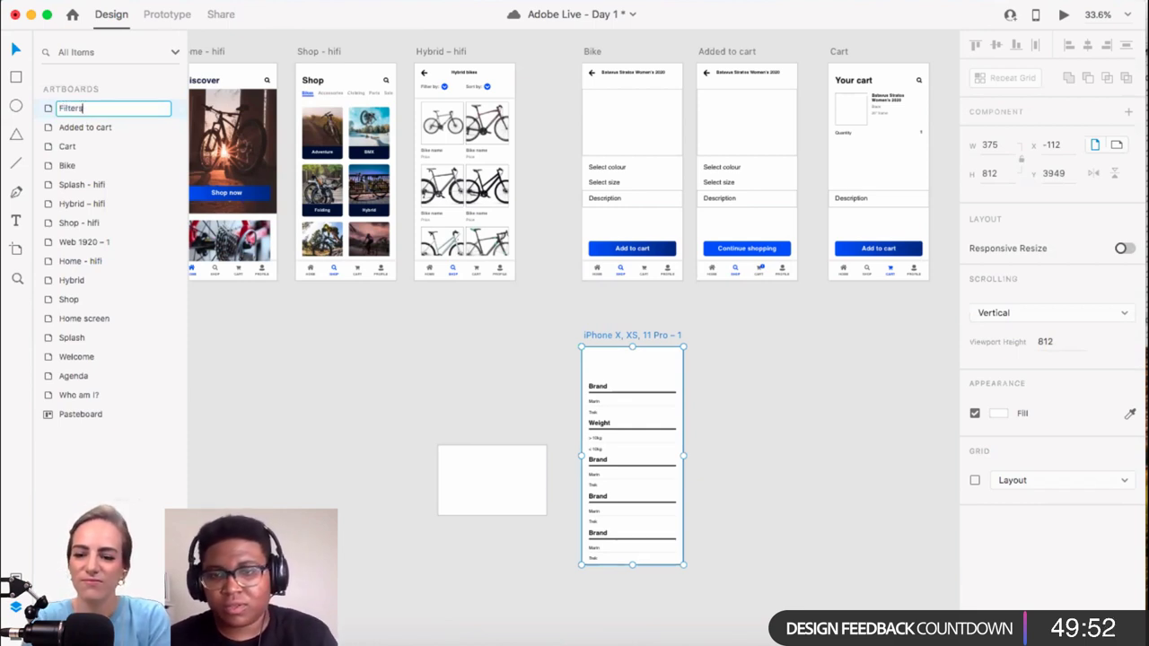
pyautogui.write('ters')
pyautogui.press('Return')
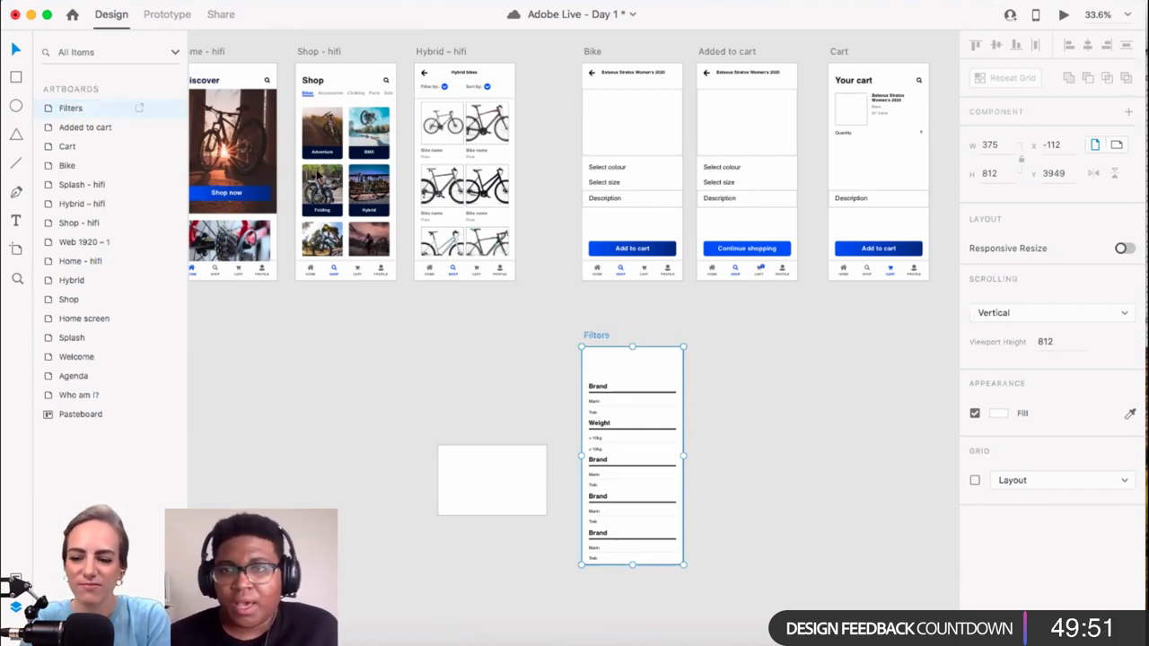
pyautogui.click(620, 410)
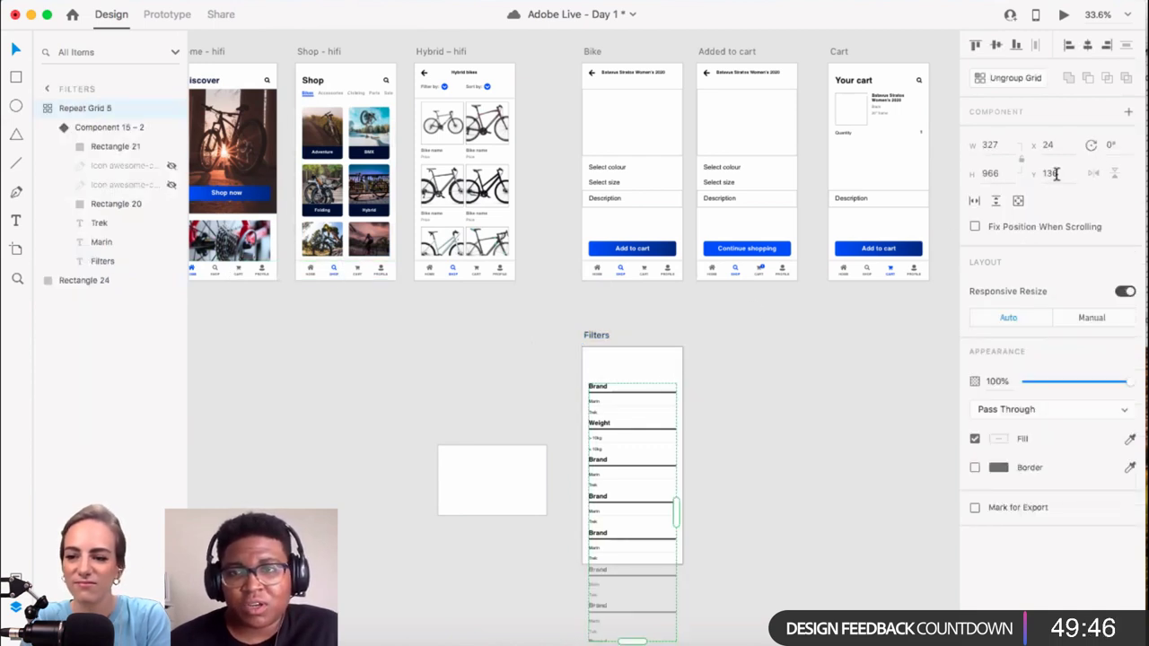
pyautogui.click(667, 375)
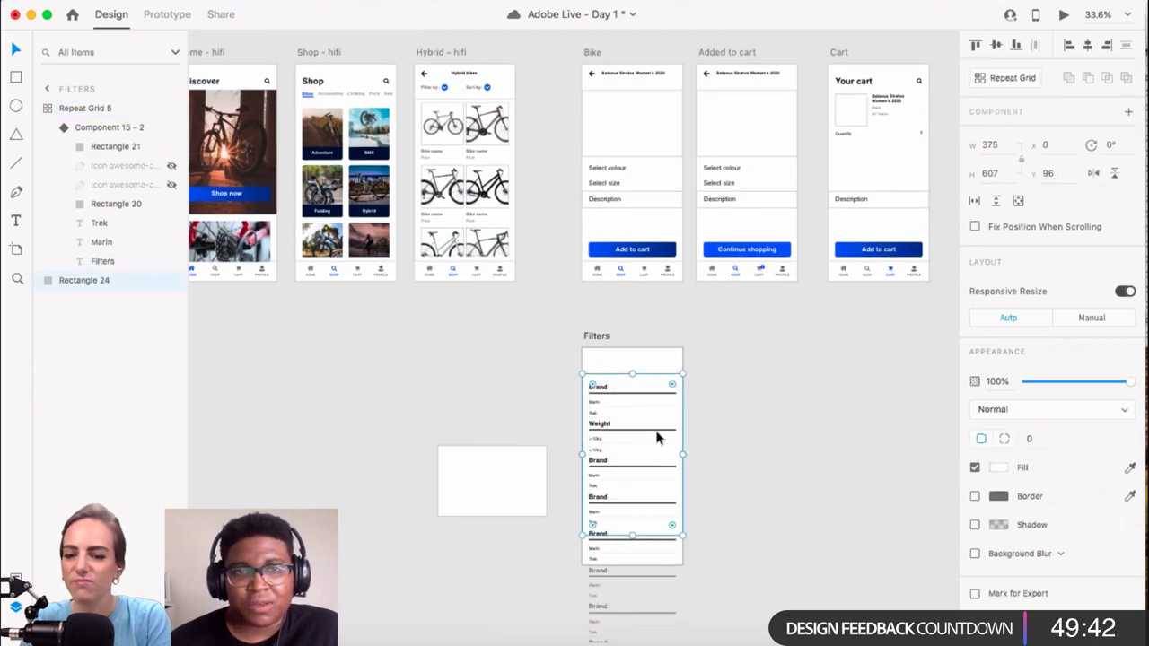
# Step: Make one component from the Hybrid – hifi header's background, back arrow, Hybrid bikes title, and Filter by and Sort by controls with their chevrons
pyautogui.scroll(5, 660, 437)
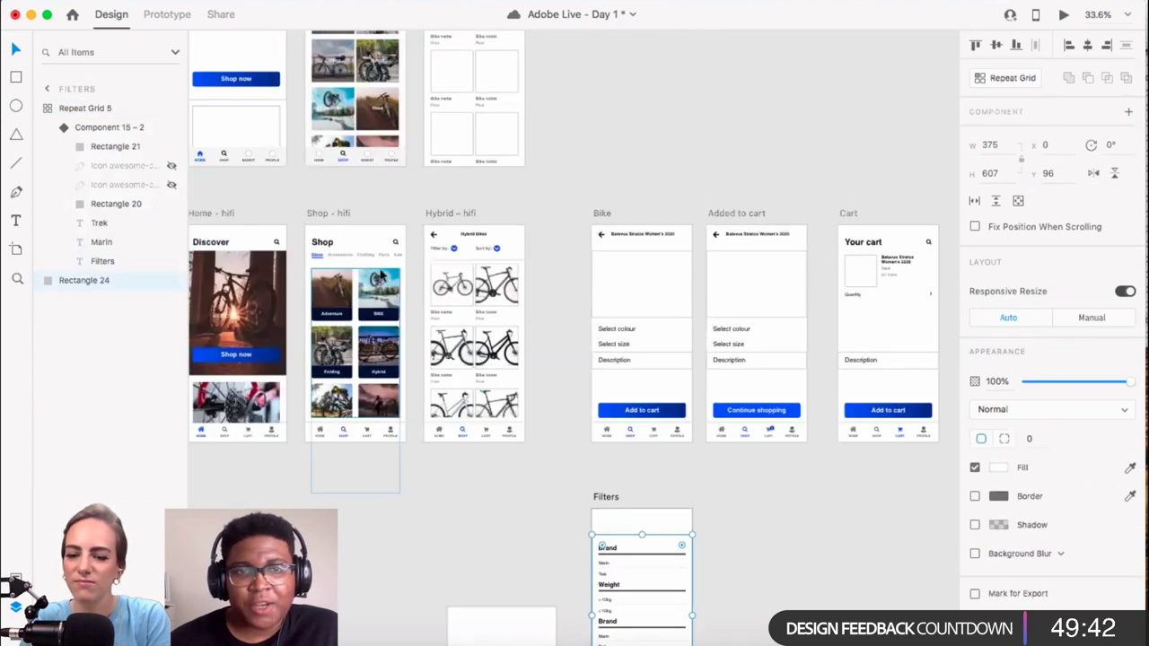
pyautogui.click(518, 258)
pyautogui.scroll(3, 521, 262)
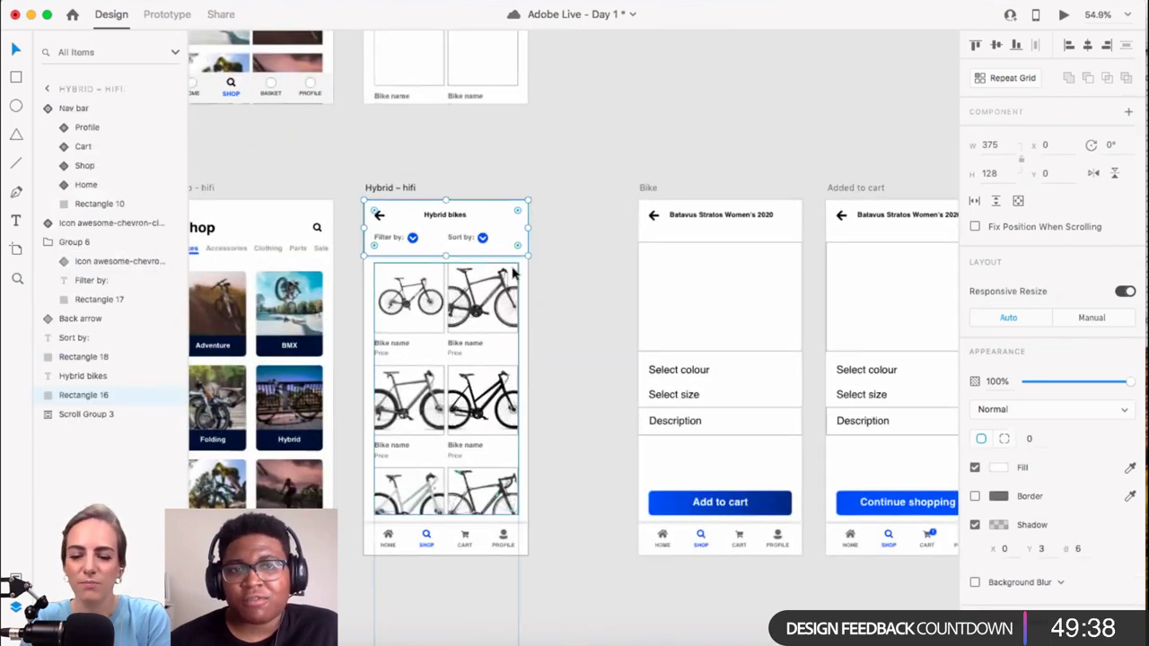
pyautogui.scroll(4, 531, 255)
pyautogui.hscroll(-3, 500, 274)
pyautogui.scroll(1, 501, 273)
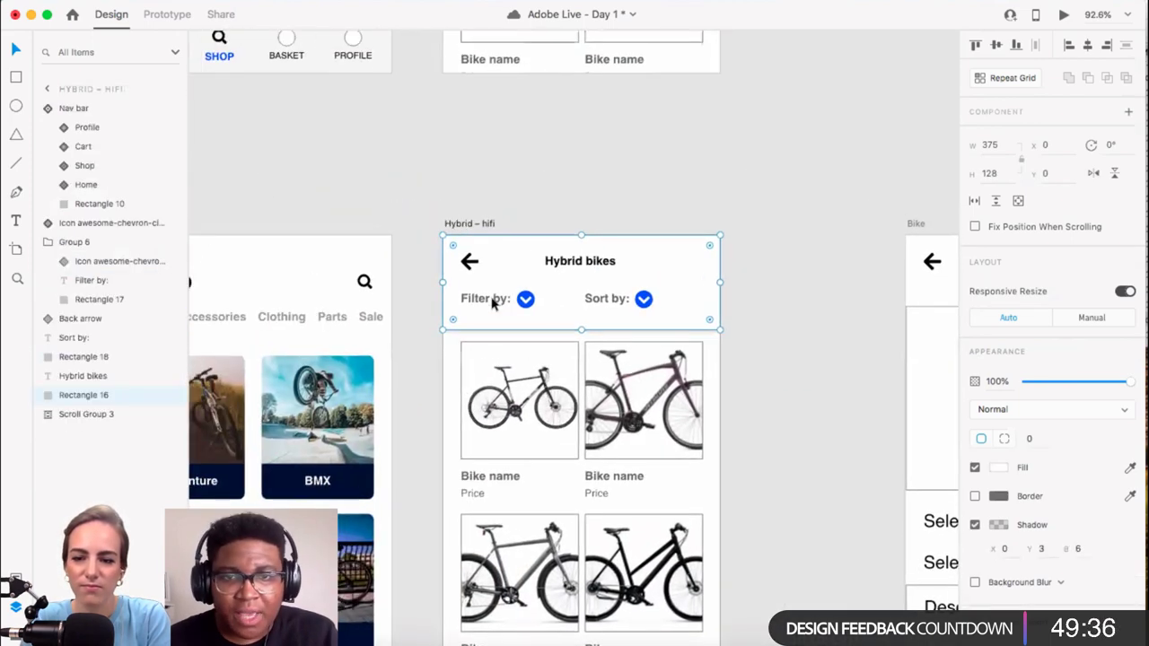
pyautogui.click(495, 300)
pyautogui.scroll(3, 607, 289)
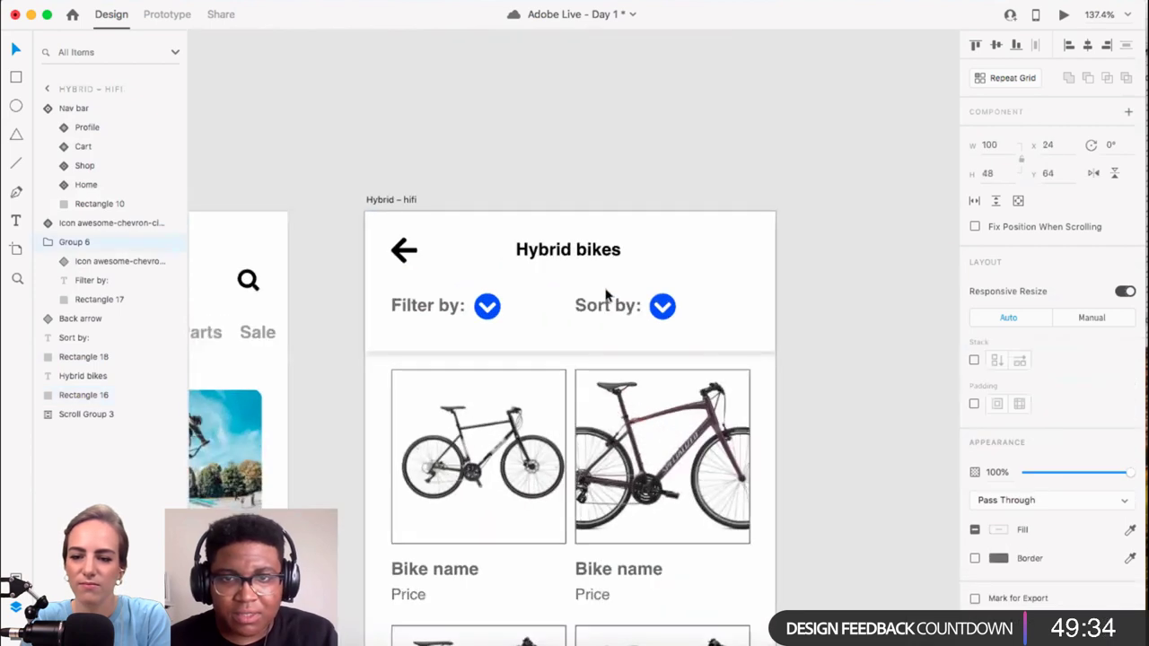
pyautogui.keyDown('shift'); pyautogui.click(607, 298); pyautogui.keyUp('shift')
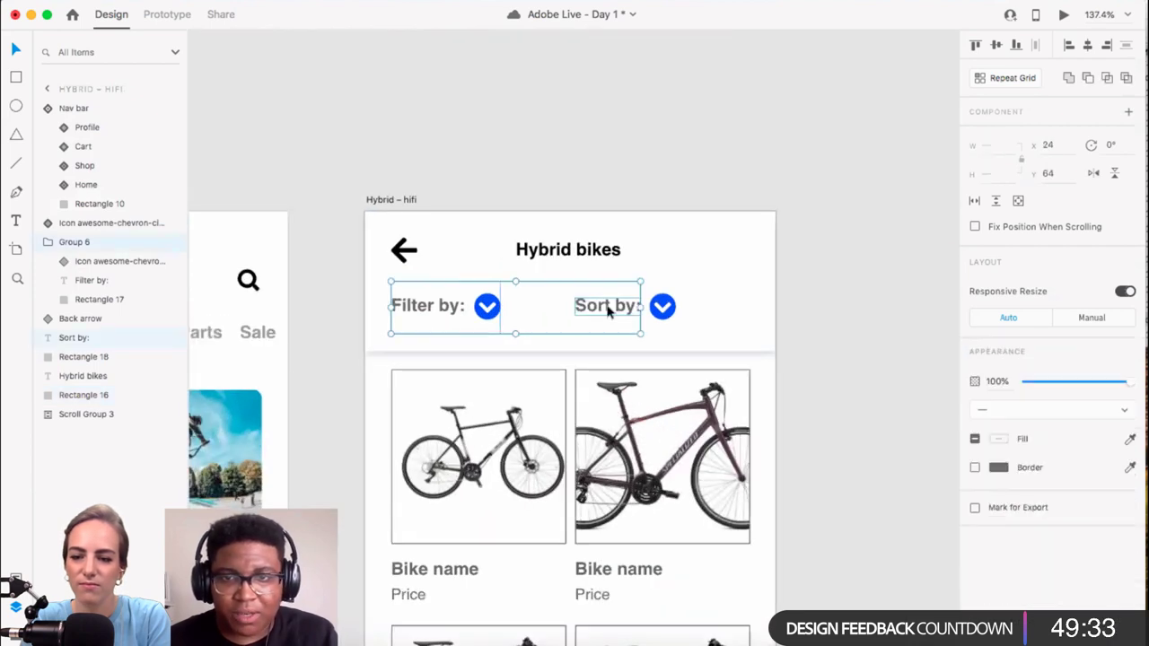
pyautogui.keyDown('shift'); pyautogui.click(664, 307); pyautogui.keyUp('shift')
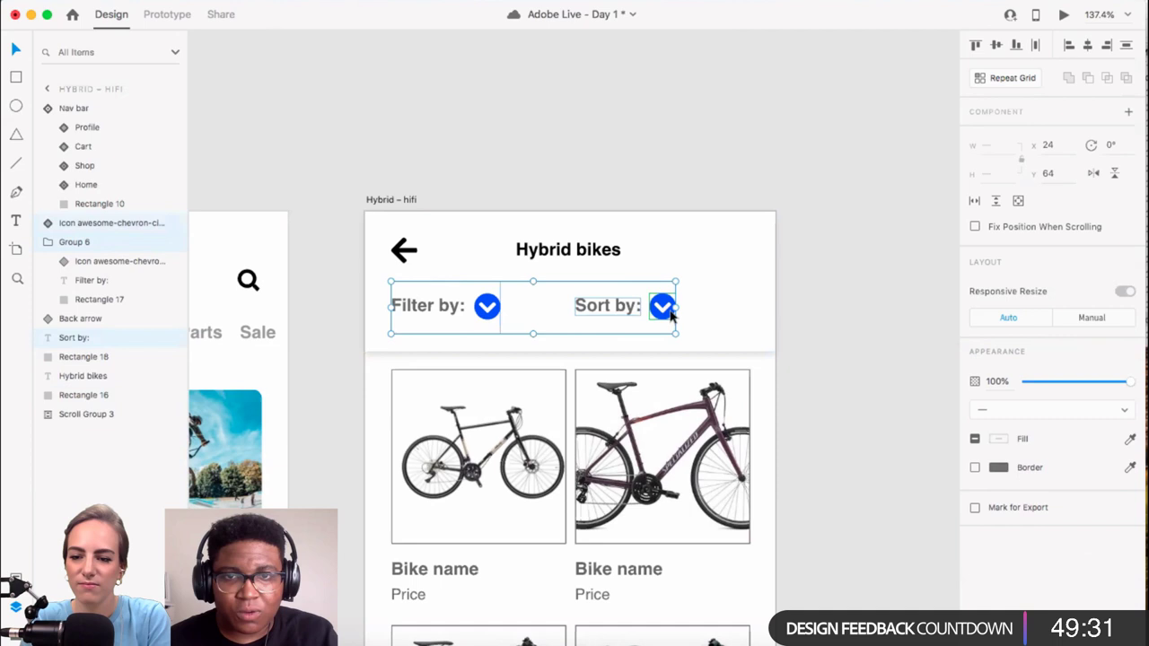
pyautogui.keyDown('shift'); pyautogui.click(403, 257); pyautogui.keyUp('shift')
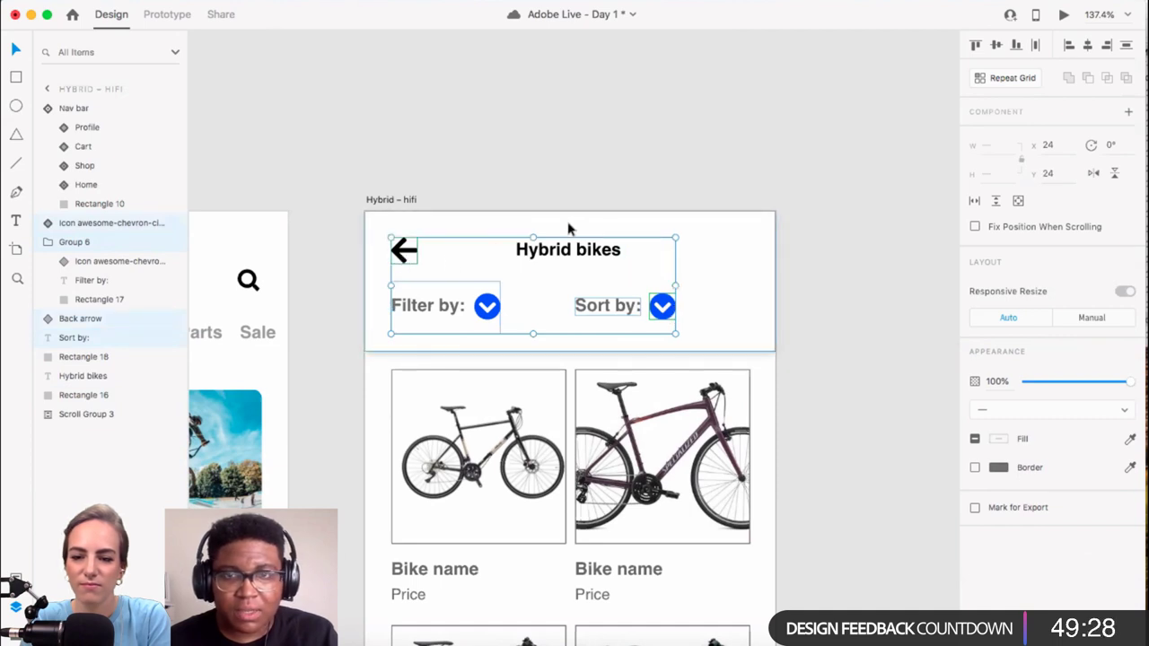
pyautogui.keyDown('shift'); pyautogui.click(553, 254); pyautogui.keyUp('shift')
pyautogui.keyDown('shift'); pyautogui.click(750, 306); pyautogui.keyUp('shift')
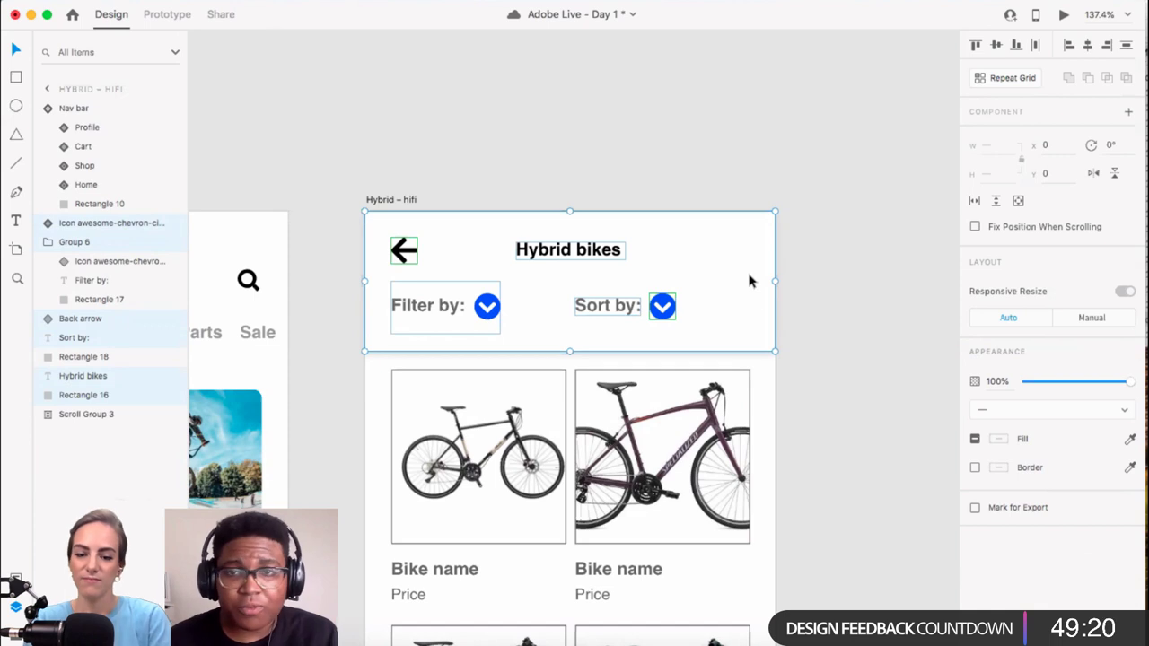
pyautogui.rightClick(751, 268)
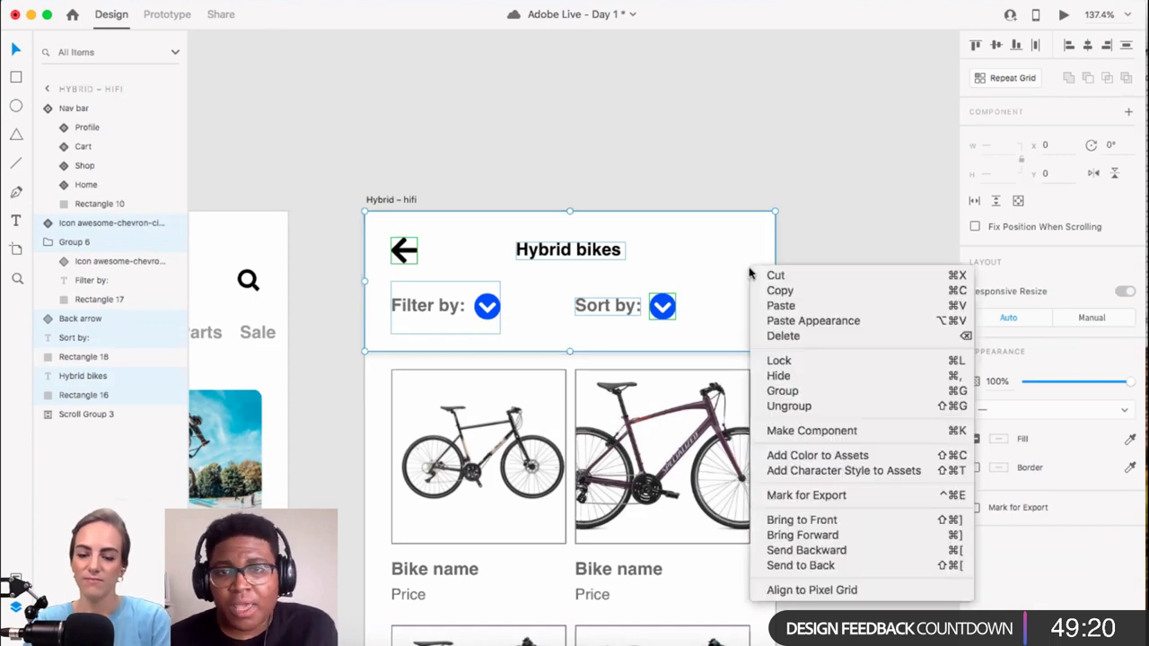
pyautogui.click(817, 433)
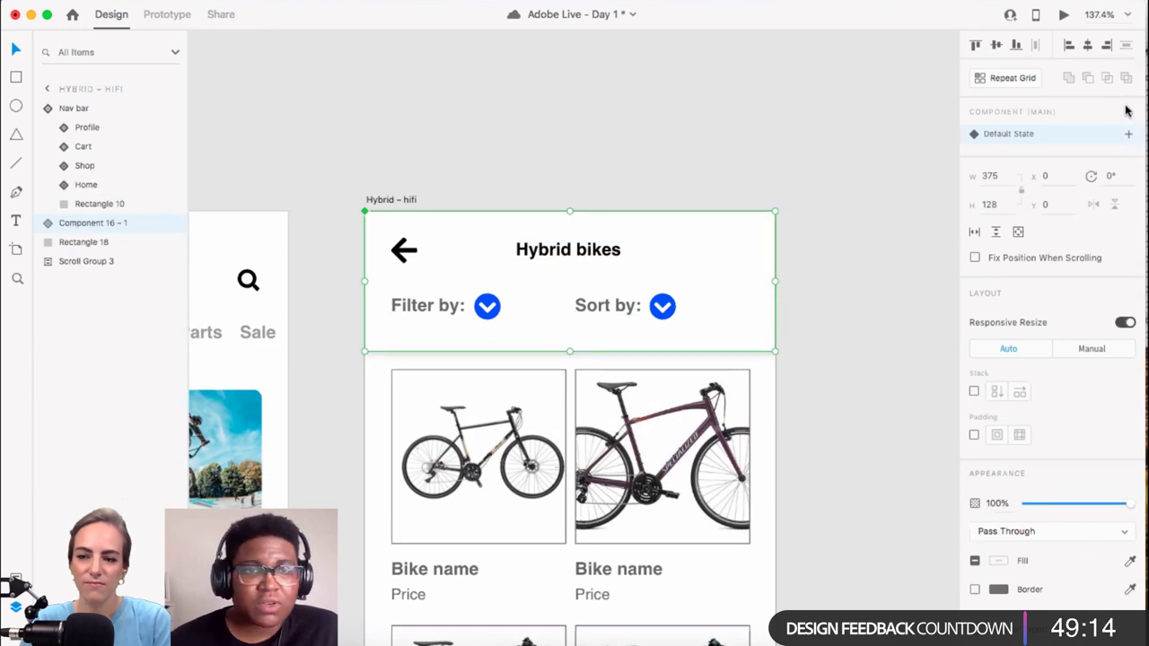
# Step: Fix the position of the Hybrid bikes header component when scrolling
pyautogui.click(868, 250)
pyautogui.scroll(-2, 701, 281)
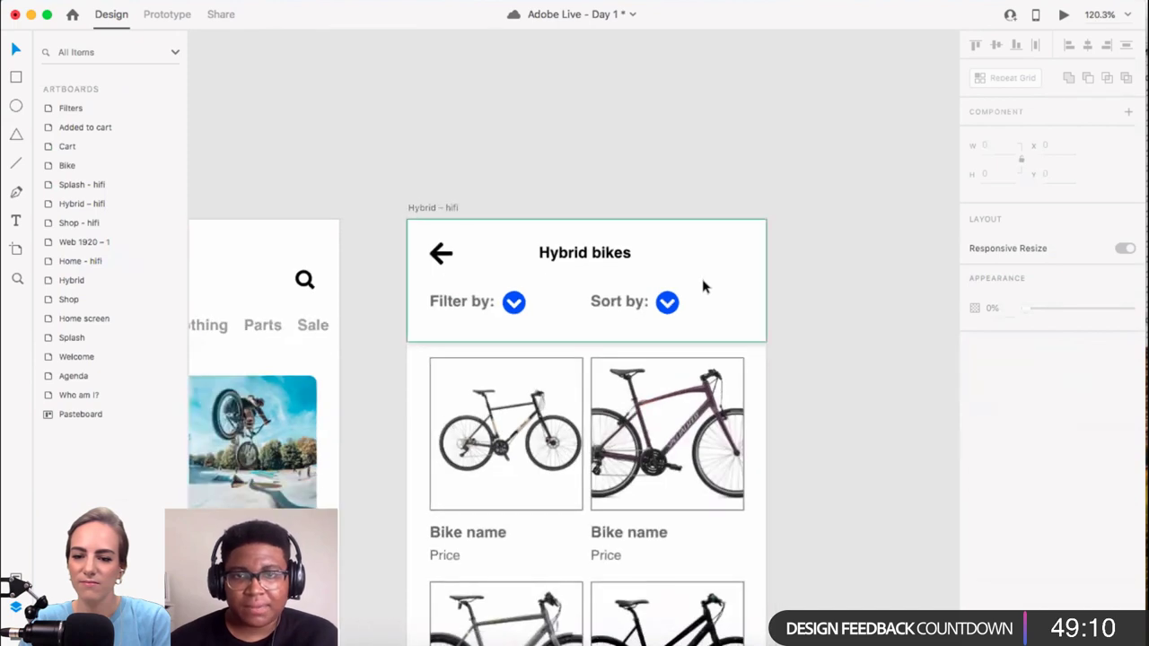
pyautogui.click(704, 283)
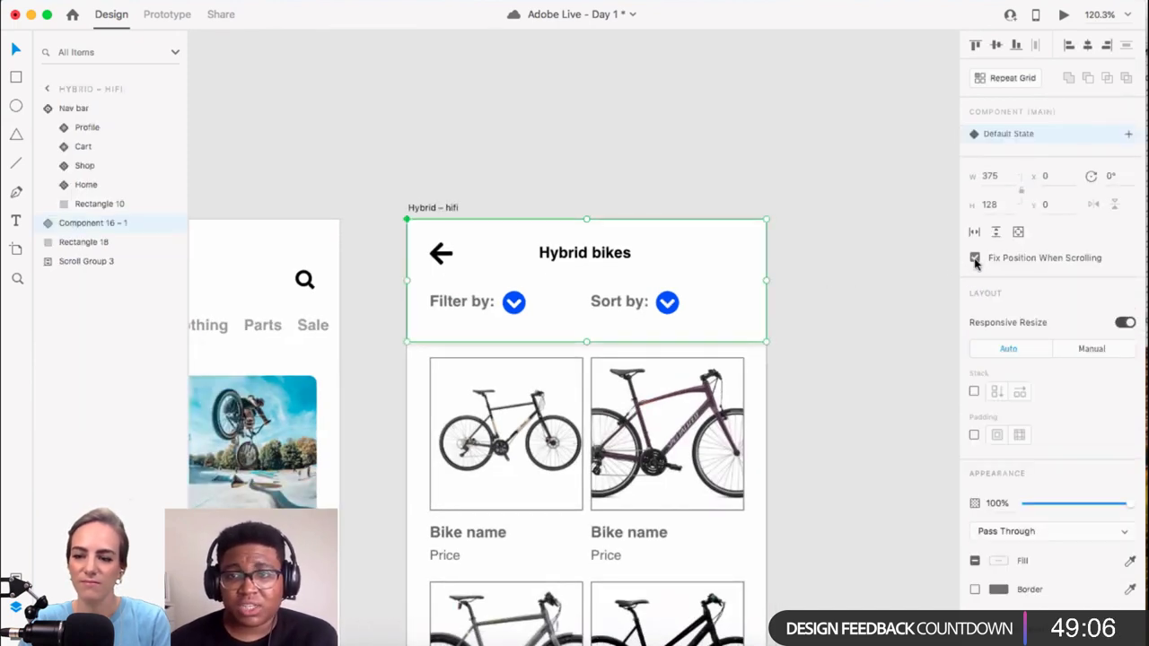
pyautogui.scroll(-3, 790, 340)
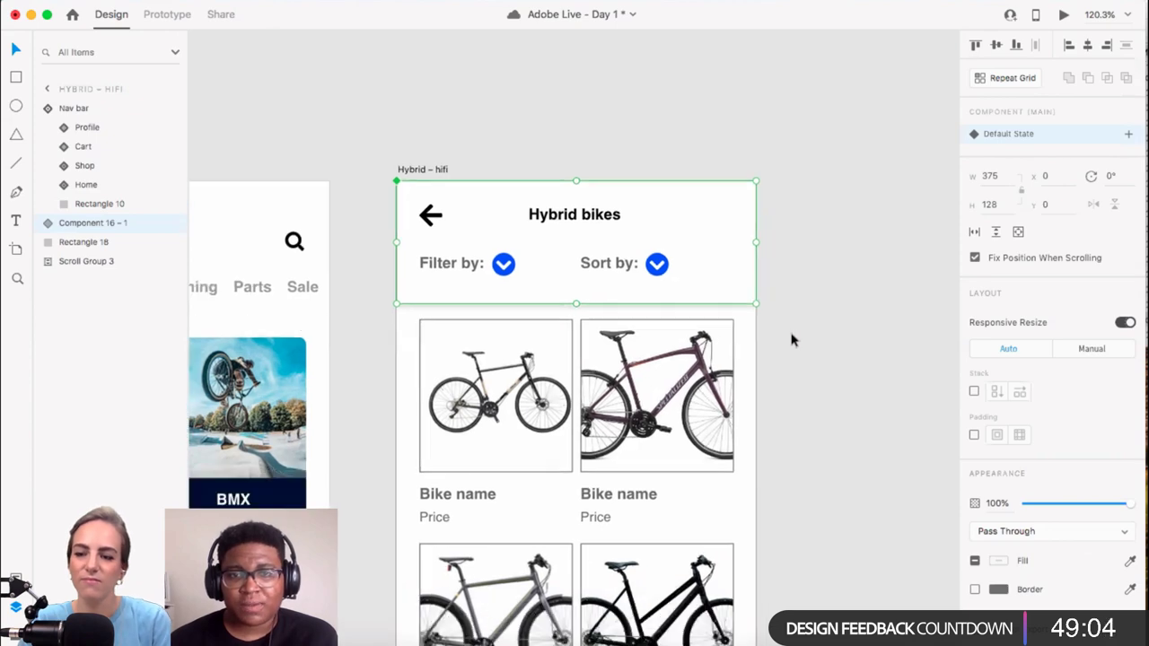
pyautogui.scroll(-3, 790, 339)
pyautogui.scroll(-1, 793, 337)
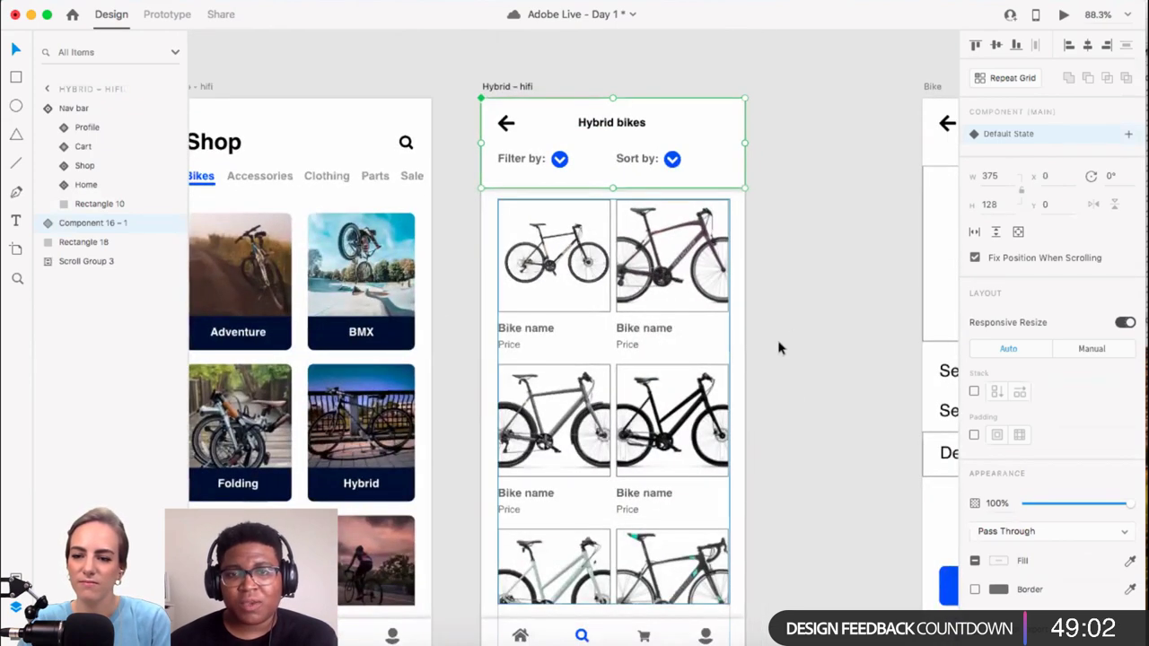
pyautogui.scroll(-4, 782, 368)
pyautogui.scroll(-5, 766, 357)
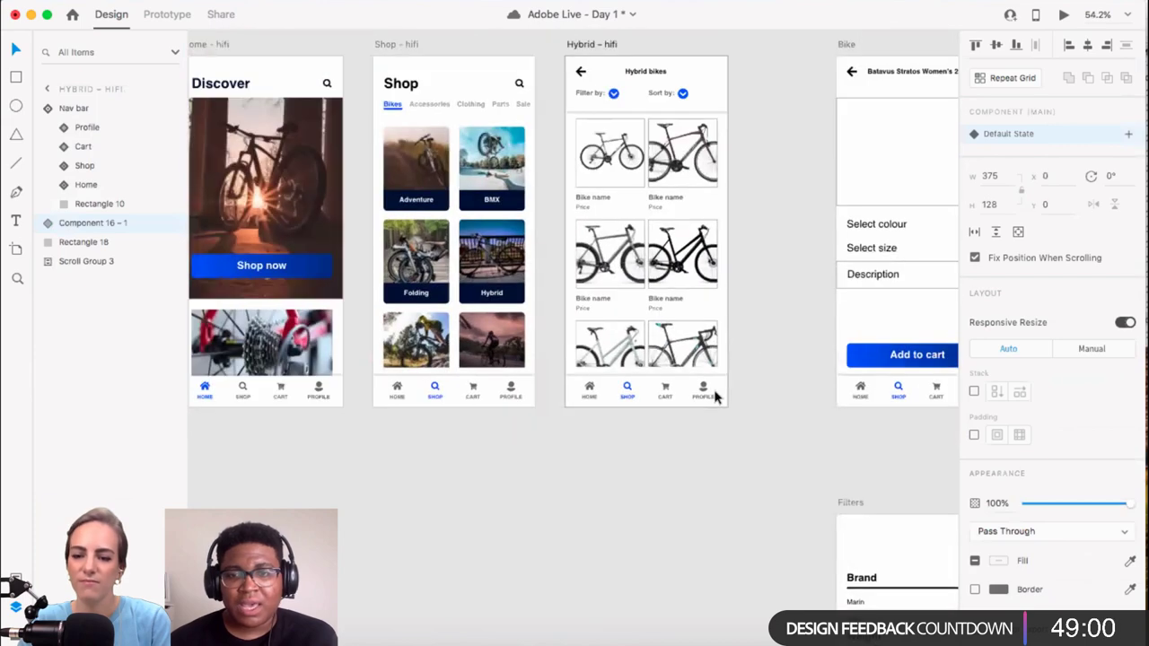
pyautogui.hscroll(3, 716, 398)
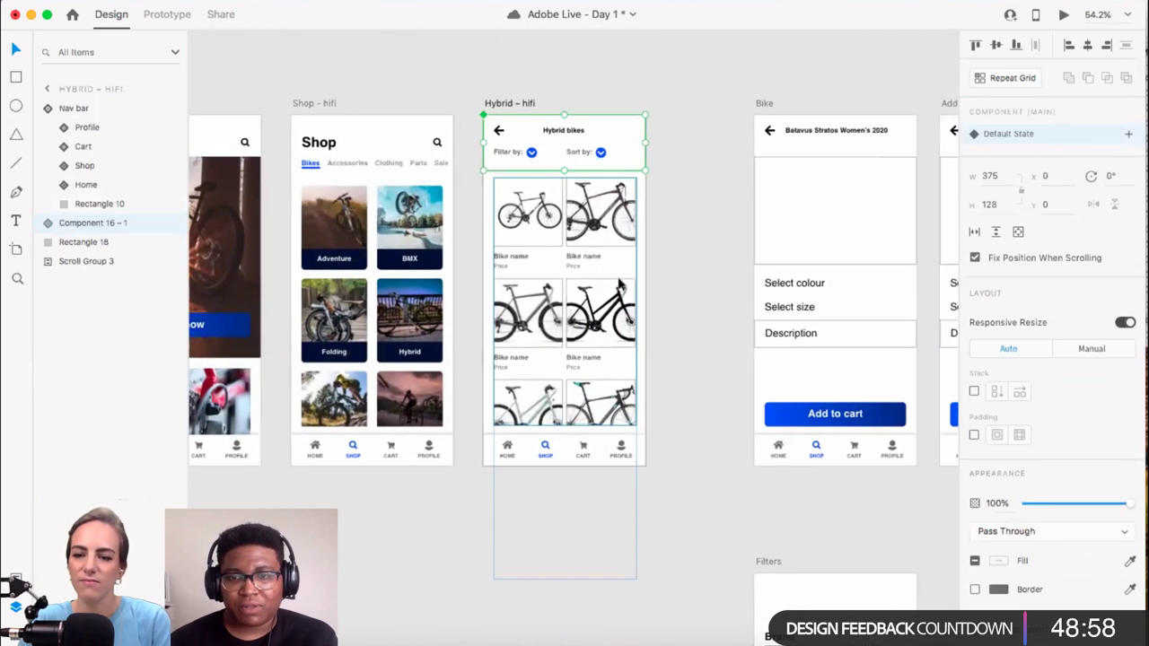
# Step: Preview the Hybrid – hifi artboard to check the fixed Hybrid bikes header
pyautogui.scroll(-5, 641, 367)
pyautogui.hscroll(1, 641, 367)
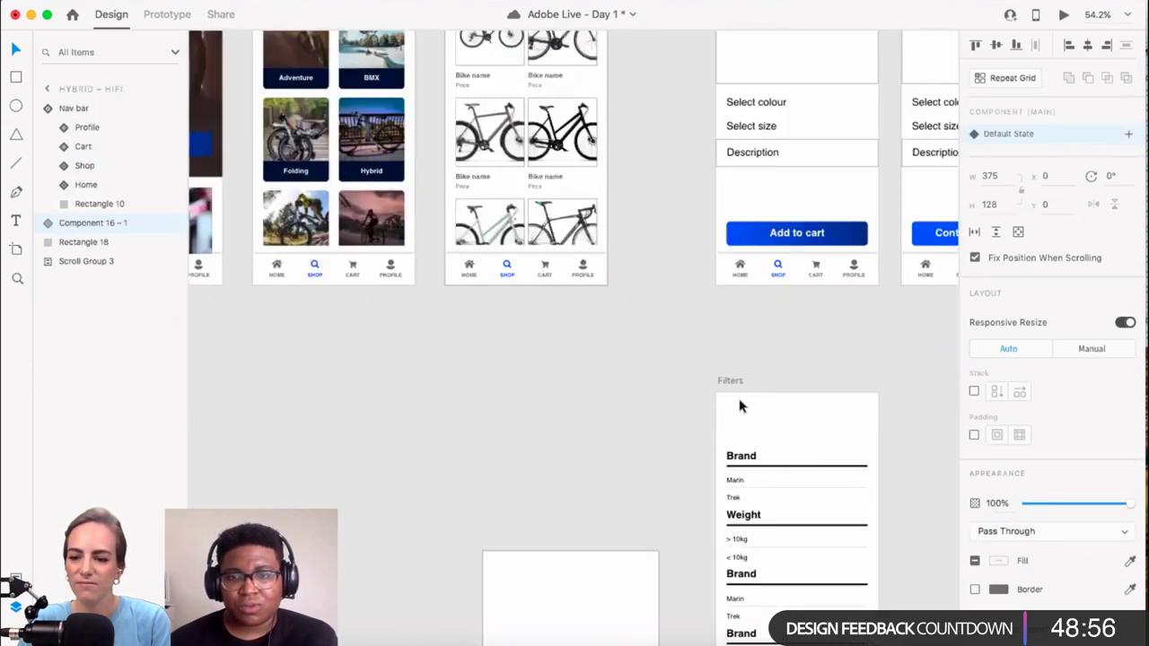
pyautogui.scroll(2, 777, 441)
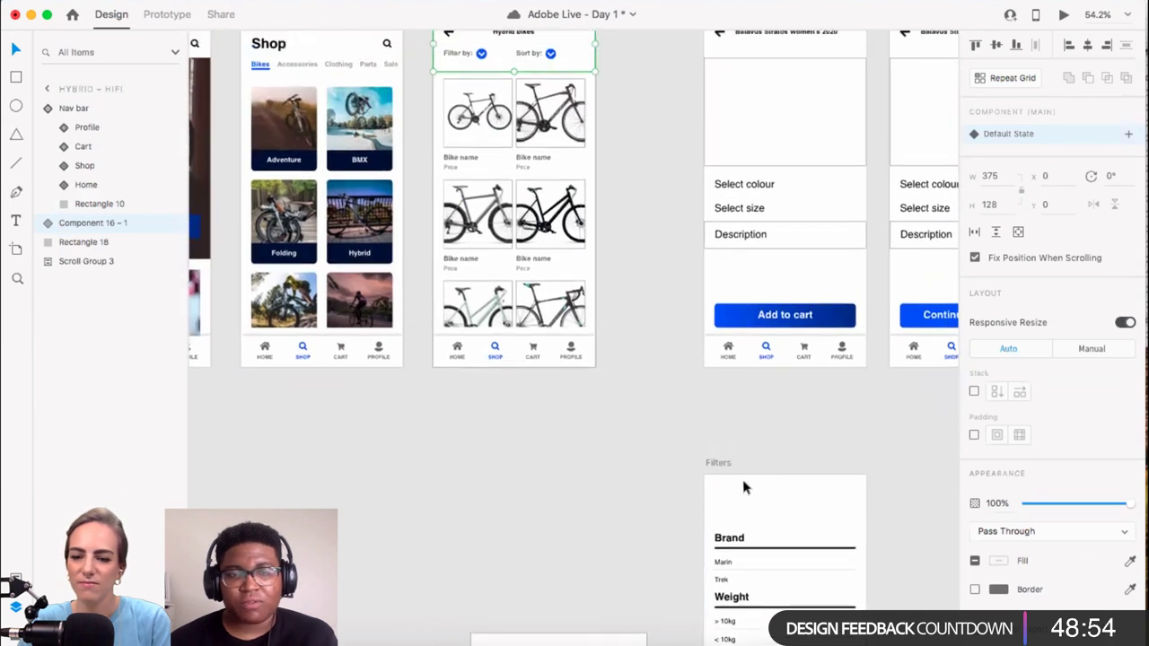
pyautogui.scroll(-3, 744, 485)
pyautogui.scroll(2, 462, 159)
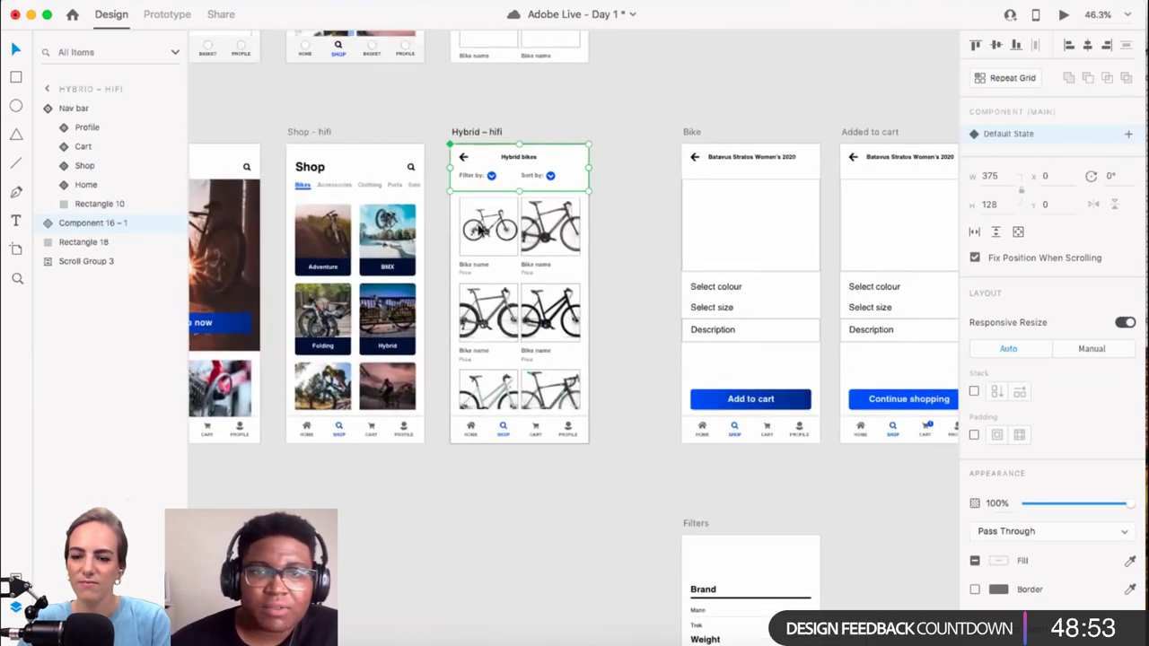
pyautogui.click(471, 133)
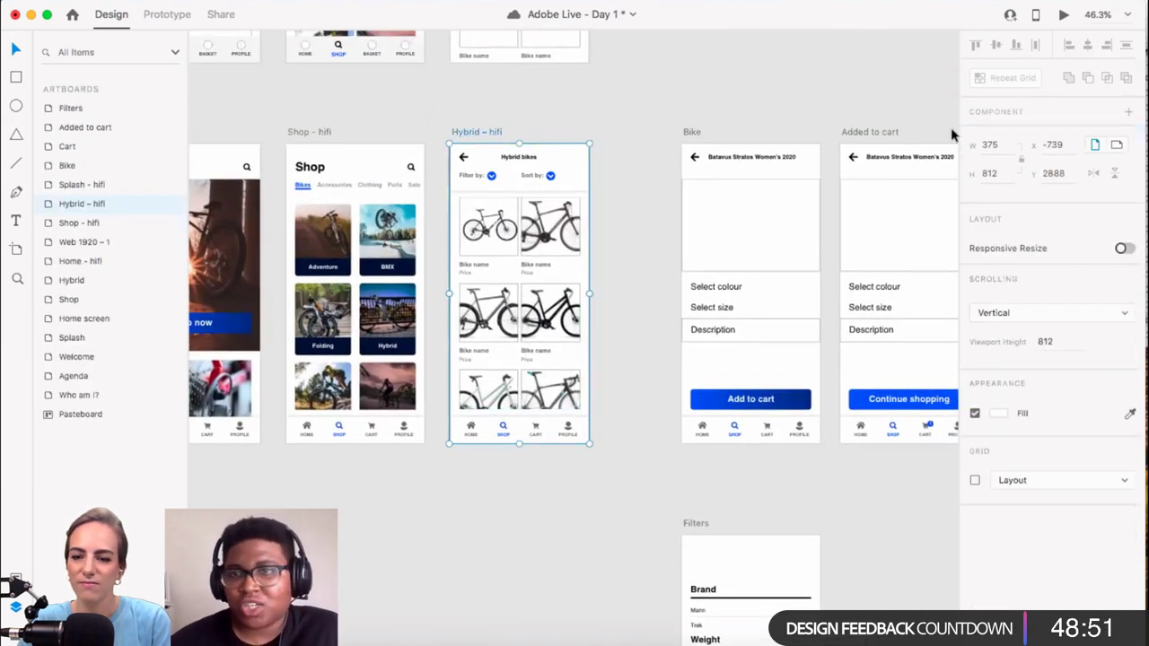
pyautogui.click(1061, 17)
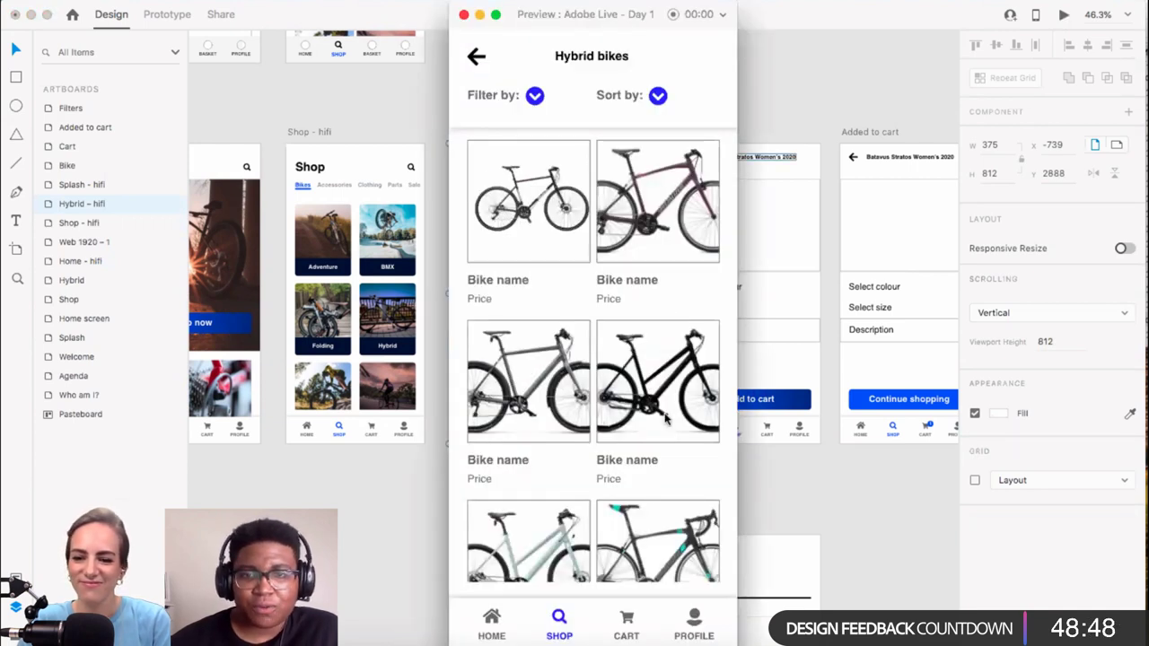
pyautogui.click(464, 15)
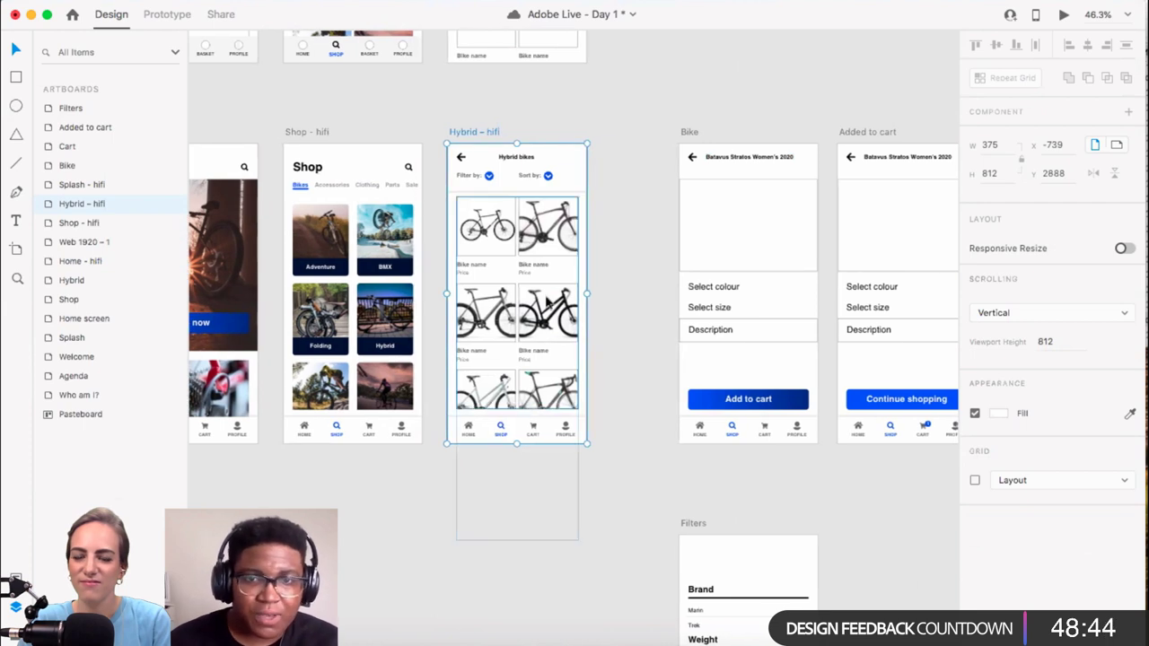
# Step: Add a Tap transition interaction to the invisible rectangle around the Filter by control in the Hybrid bikes header
pyautogui.scroll(-3, 532, 317)
pyautogui.hscroll(-2, 531, 318)
pyautogui.scroll(2, 532, 318)
pyautogui.hscroll(2, 531, 318)
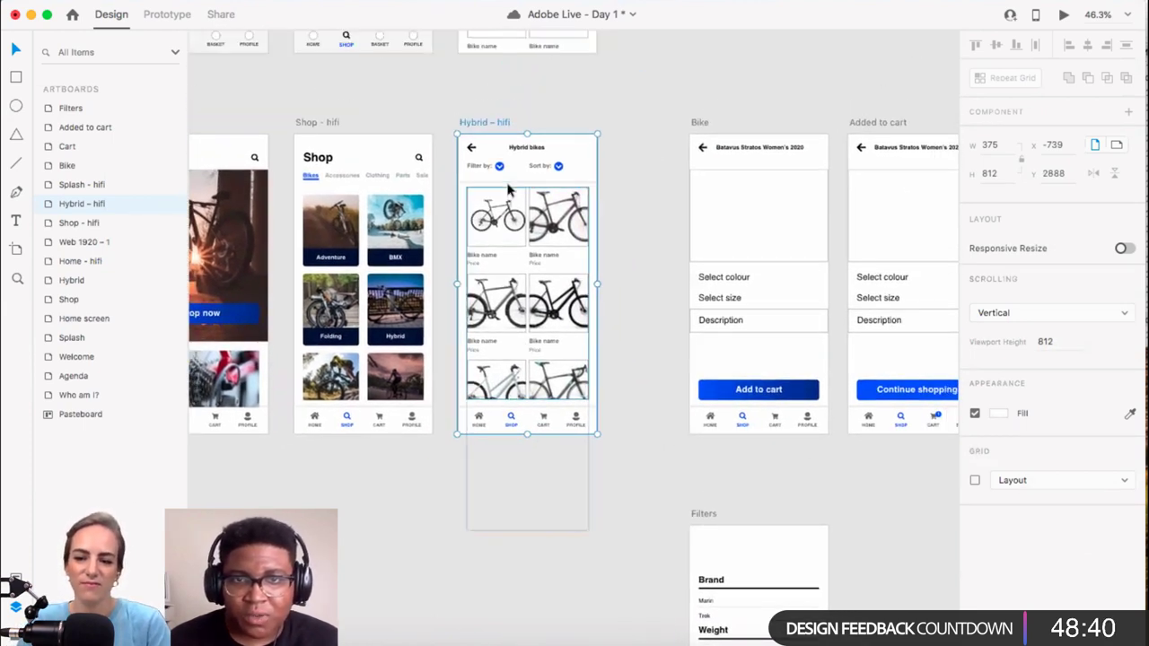
pyautogui.scroll(5, 508, 190)
pyautogui.scroll(5, 508, 188)
pyautogui.scroll(5, 498, 296)
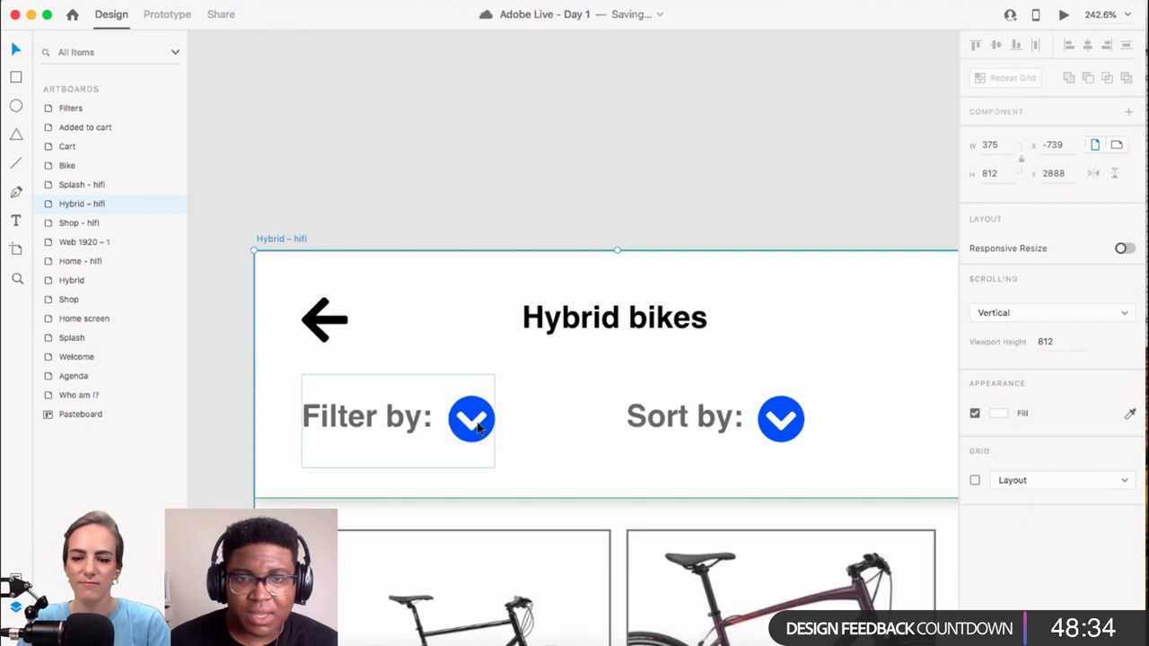
pyautogui.doubleClick(363, 420)
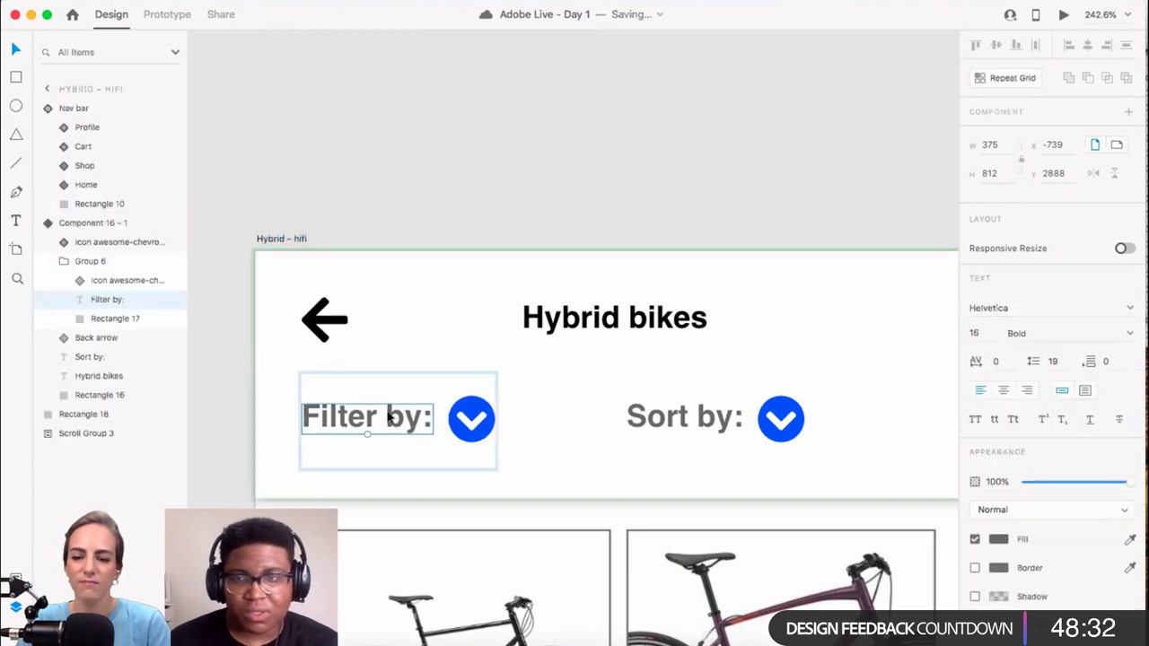
pyautogui.click(476, 410)
pyautogui.click(494, 383)
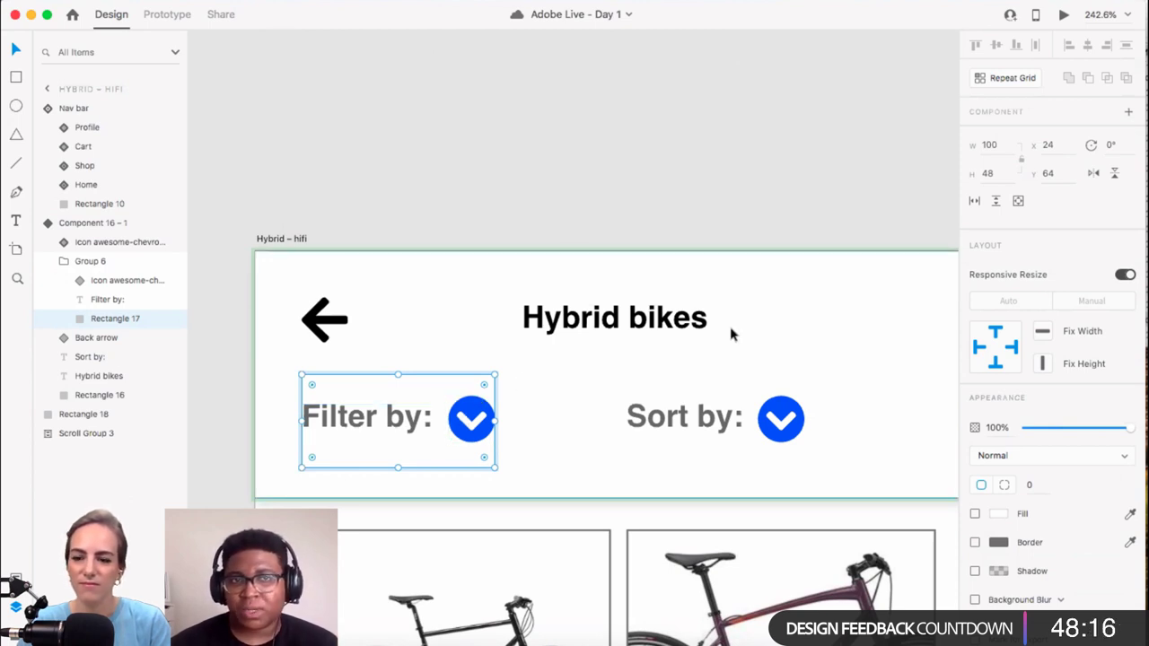
pyautogui.click(166, 15)
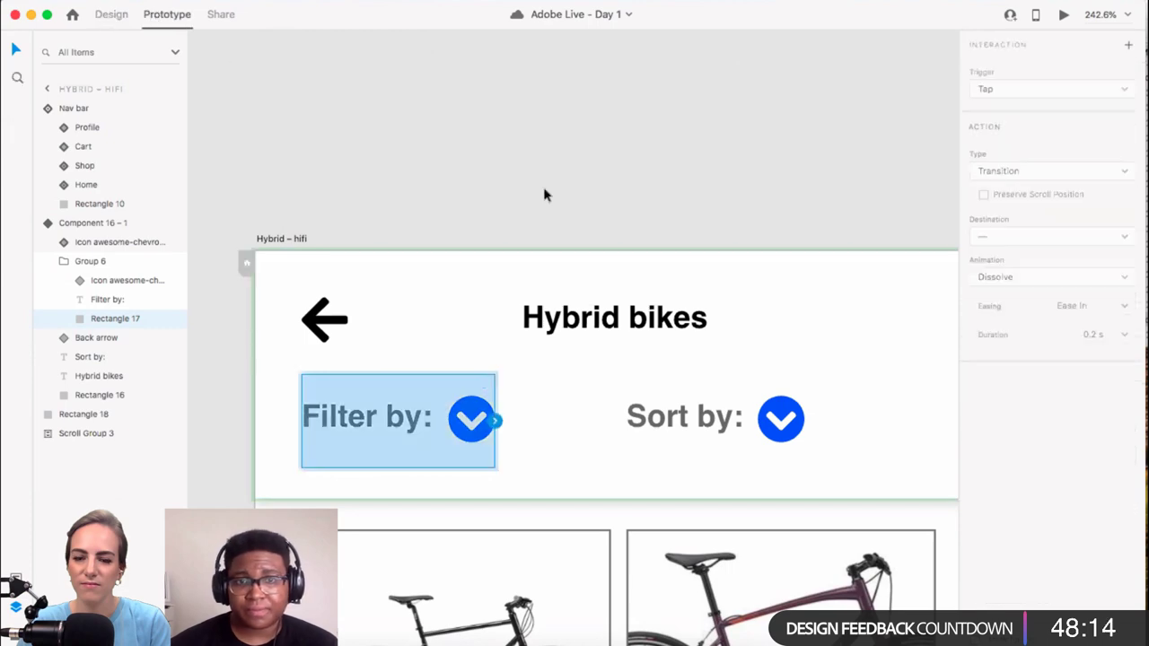
pyautogui.scroll(-5, 544, 194)
pyautogui.scroll(-2, 544, 194)
pyautogui.scroll(-5, 536, 195)
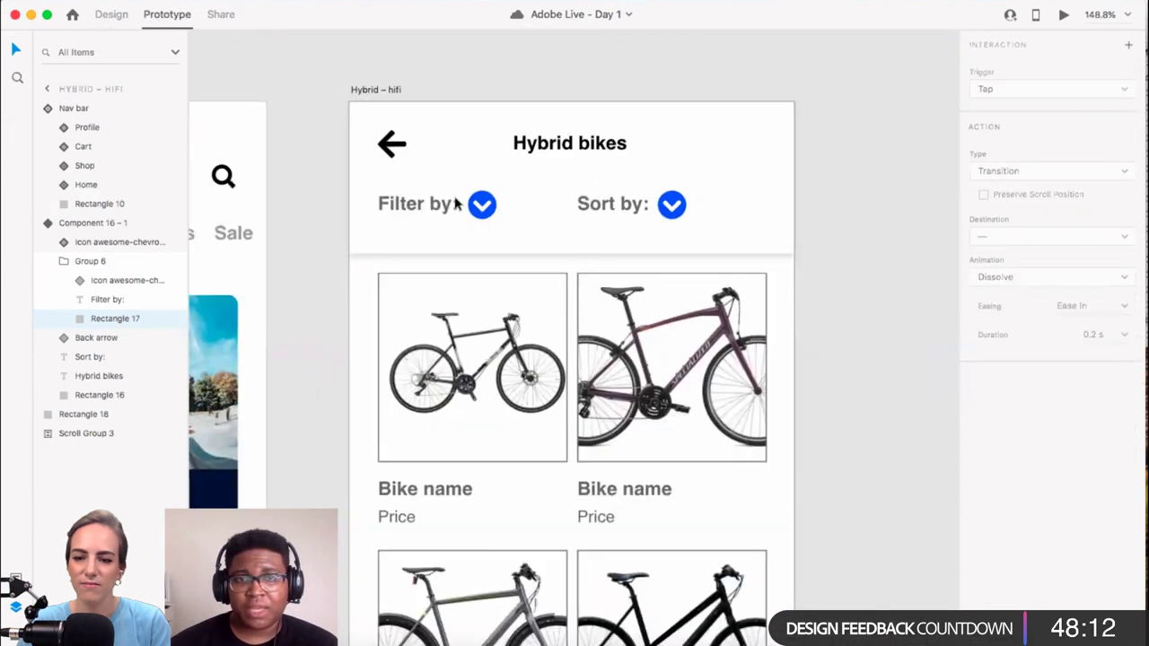
pyautogui.scroll(-3, 484, 220)
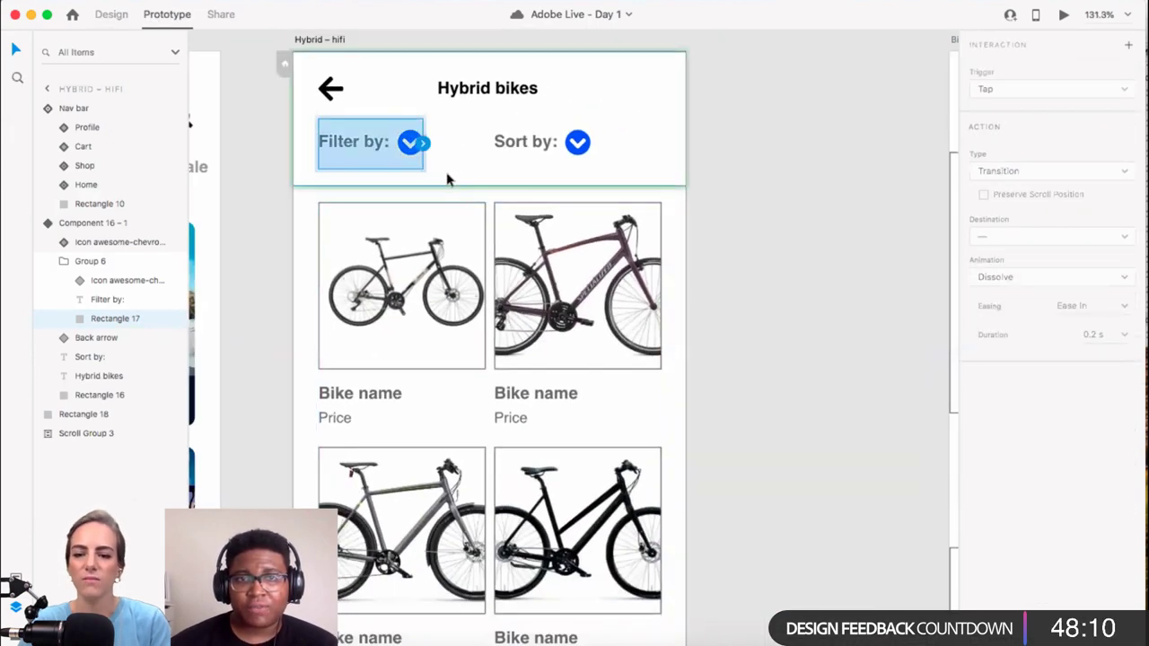
pyautogui.scroll(-2, 446, 176)
pyautogui.scroll(-2, 447, 179)
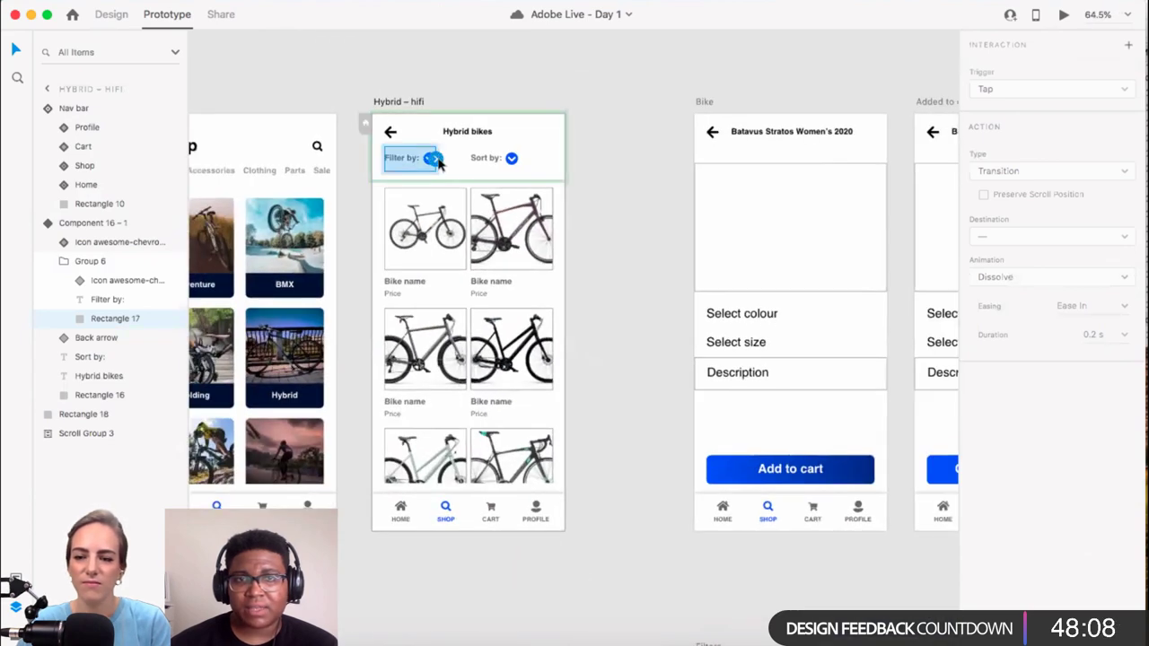
pyautogui.click(438, 159)
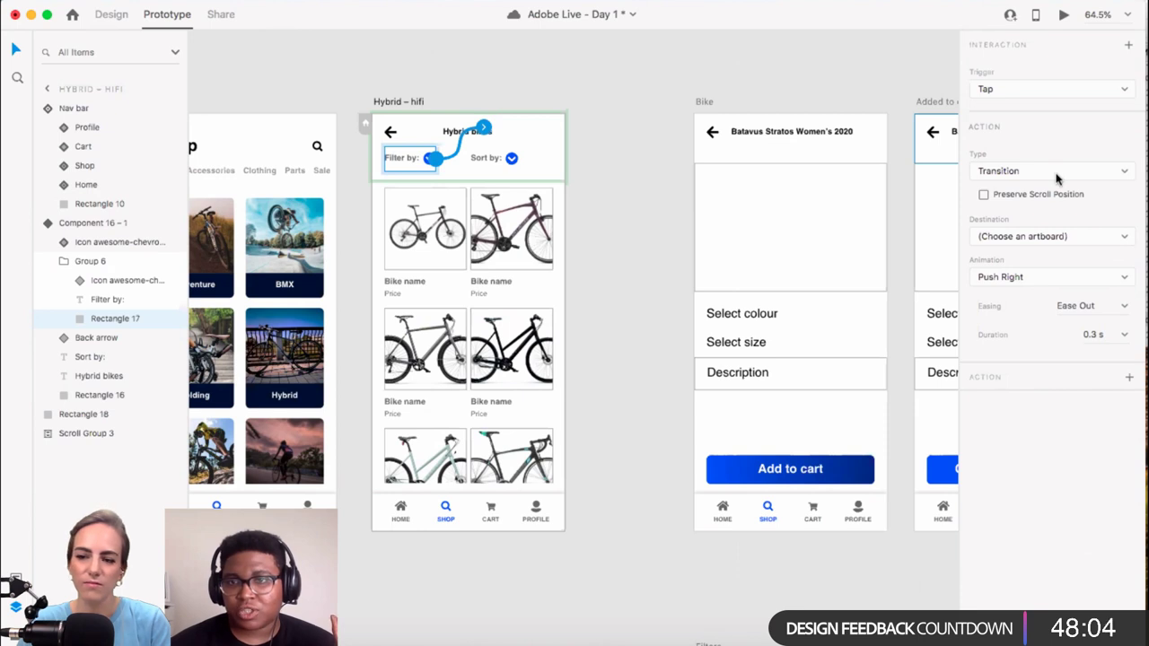
# Step: Set the Filter by interaction's destination to the Filters artboard and its animation to Slide Up
pyautogui.click(1039, 237)
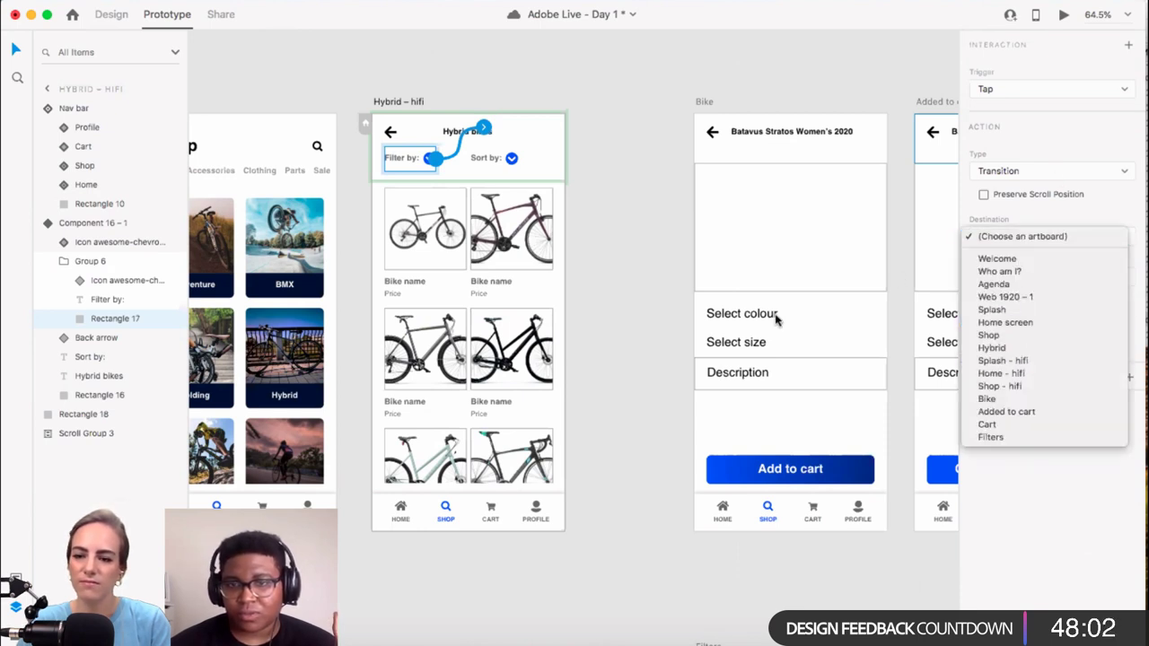
pyautogui.click(614, 461)
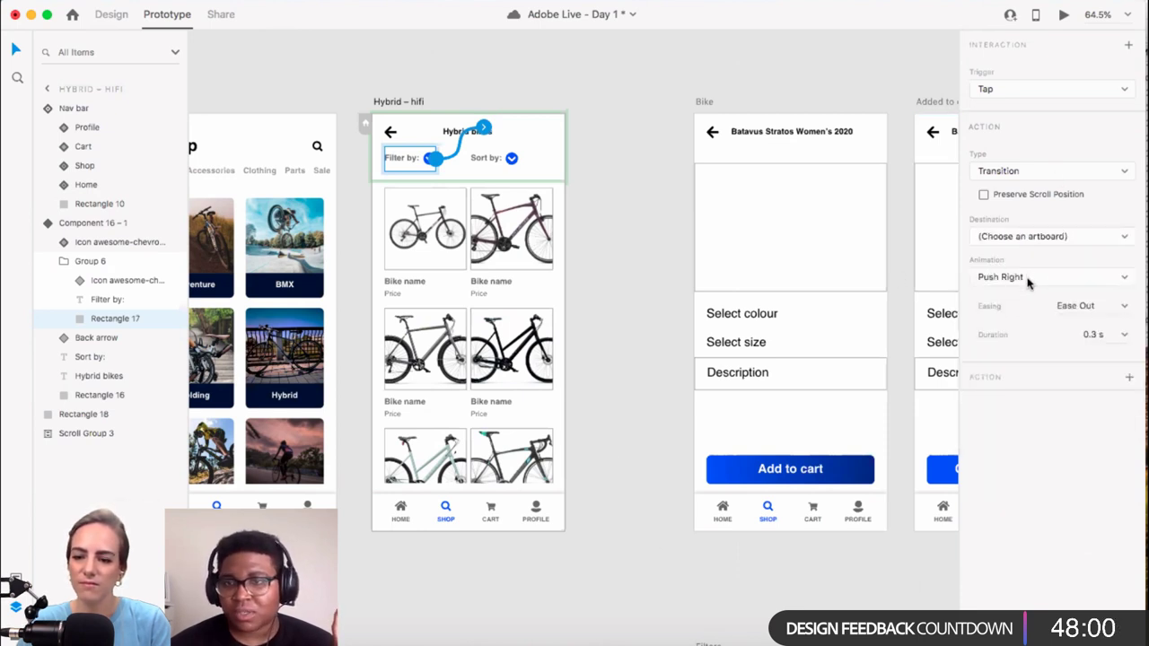
pyautogui.click(1052, 235)
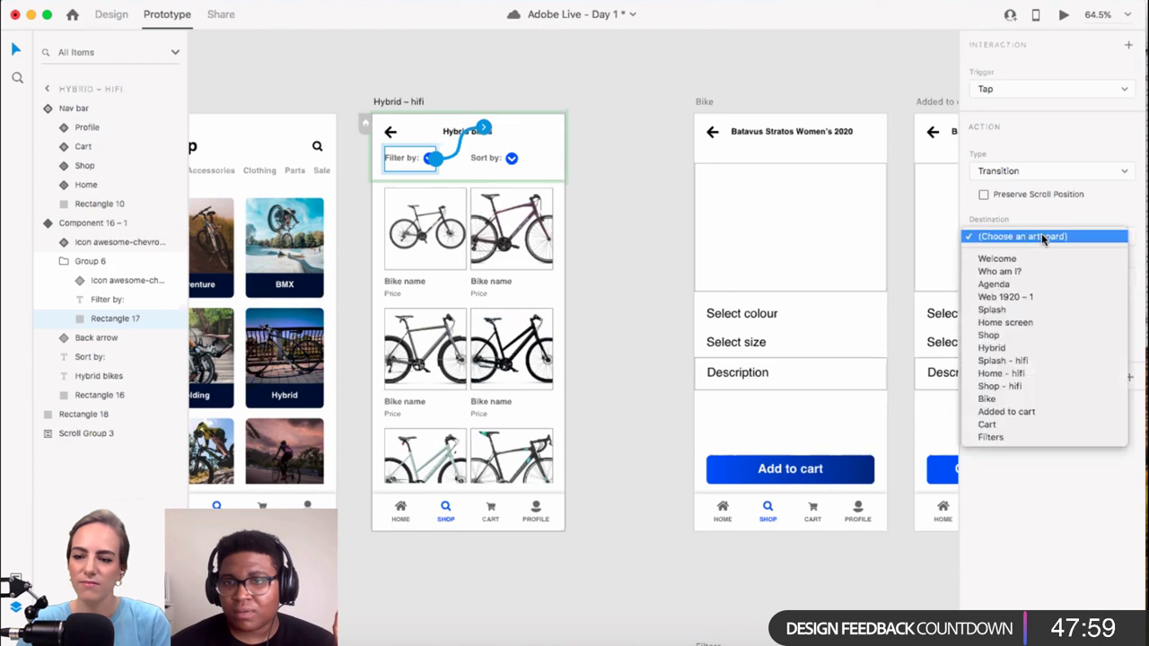
pyautogui.click(994, 438)
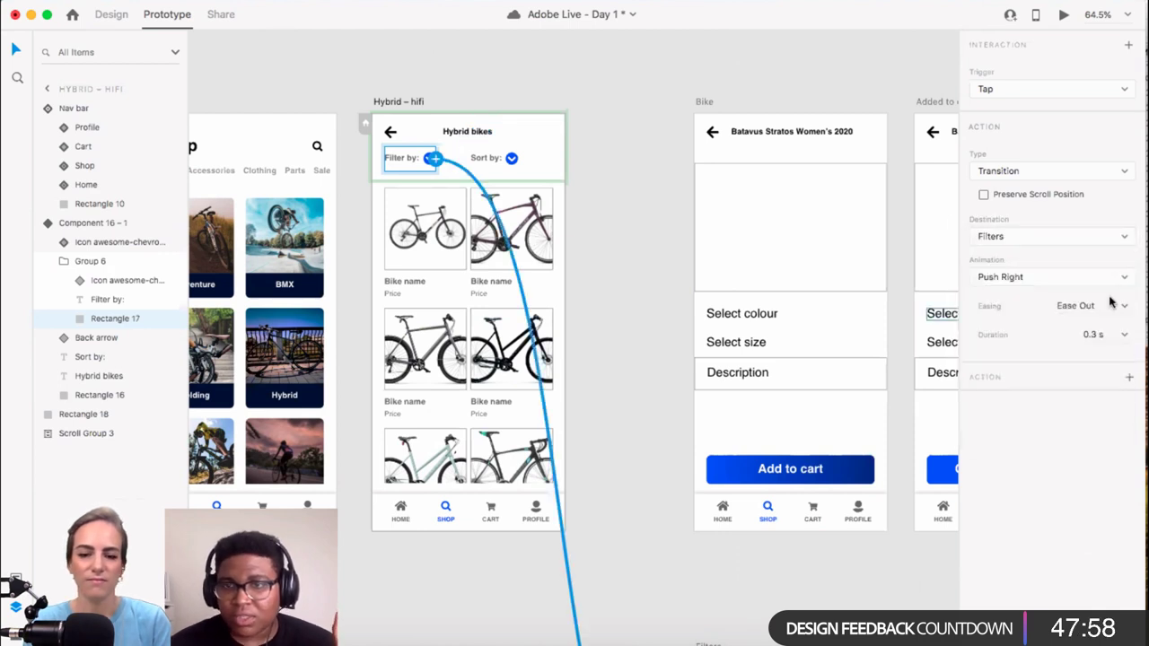
pyautogui.click(1054, 280)
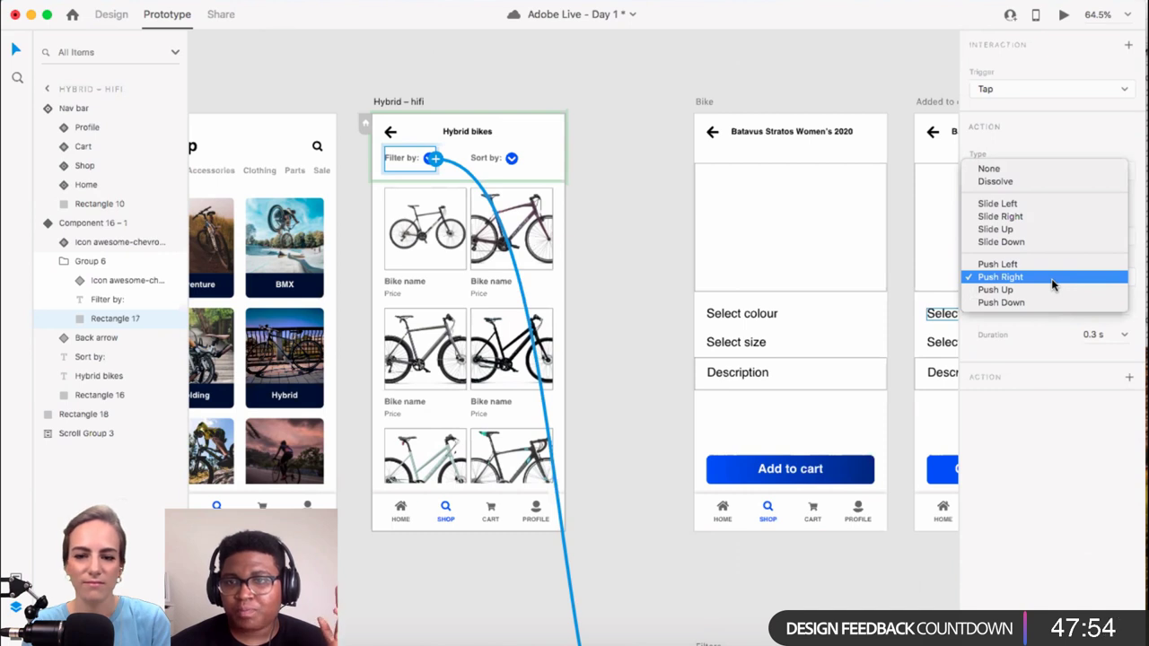
pyautogui.click(1011, 235)
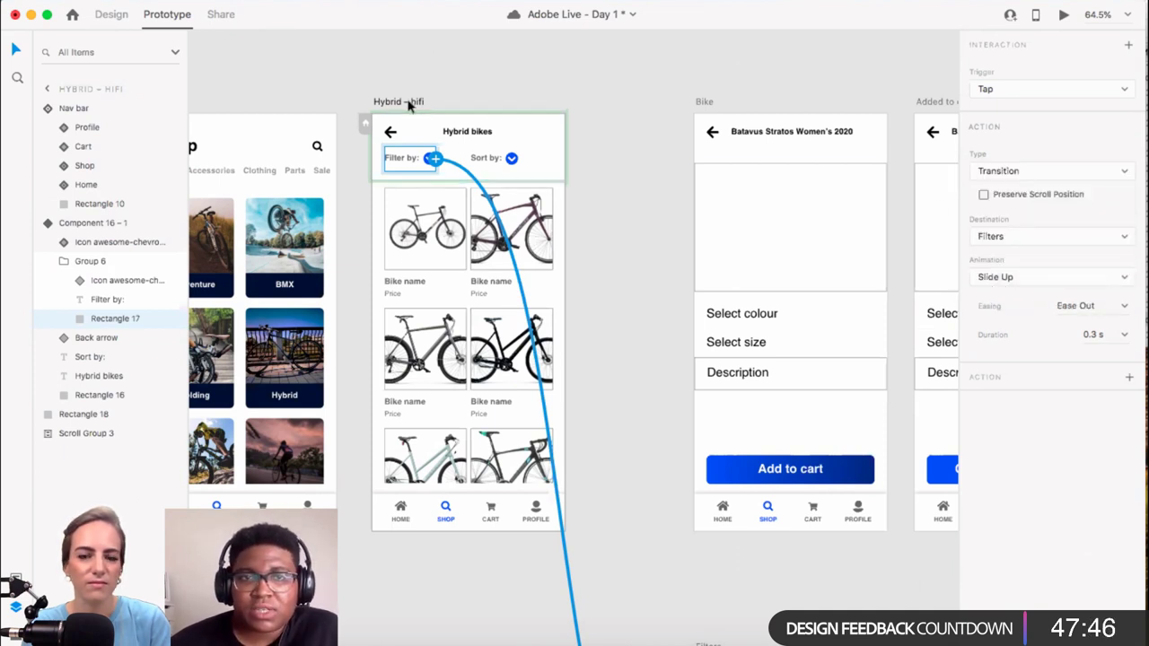
# Step: Preview the Hybrid – hifi artboard and test the Filter by link to the Filters screen
pyautogui.click(413, 102)
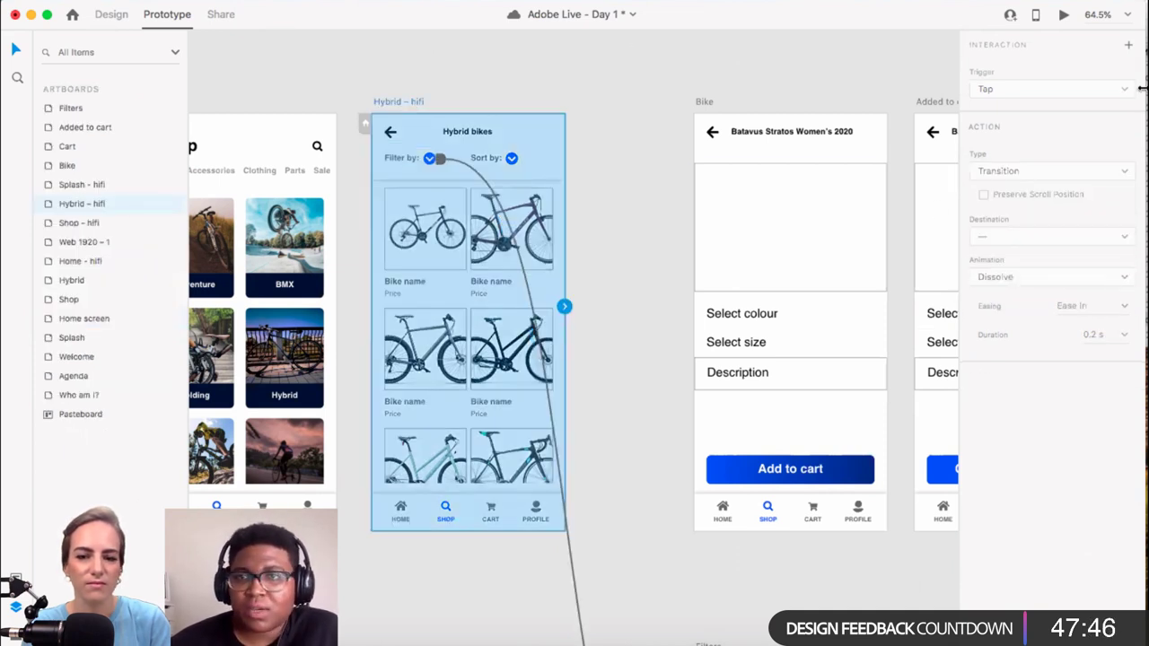
pyautogui.click(1063, 16)
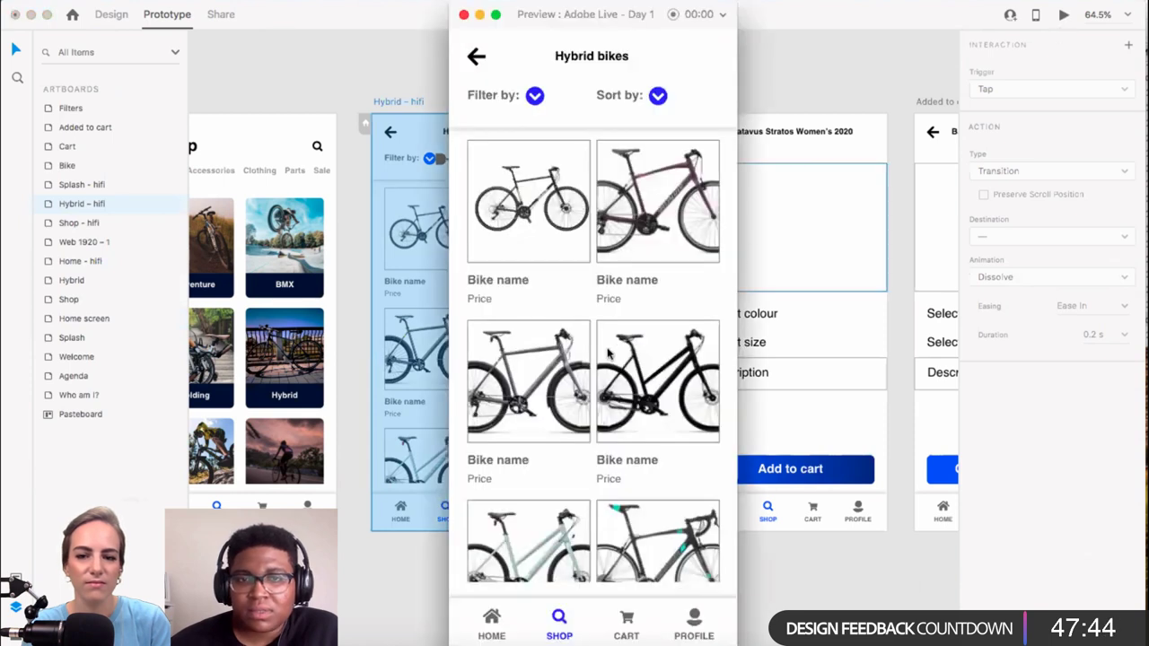
pyautogui.click(534, 97)
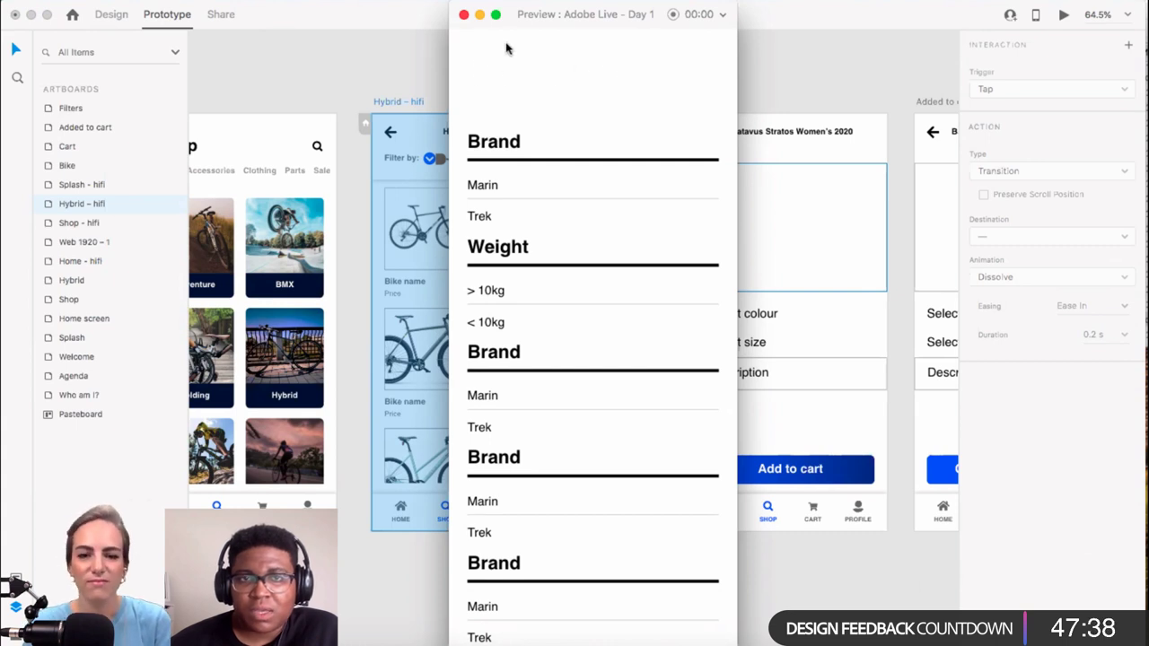
pyautogui.click(463, 14)
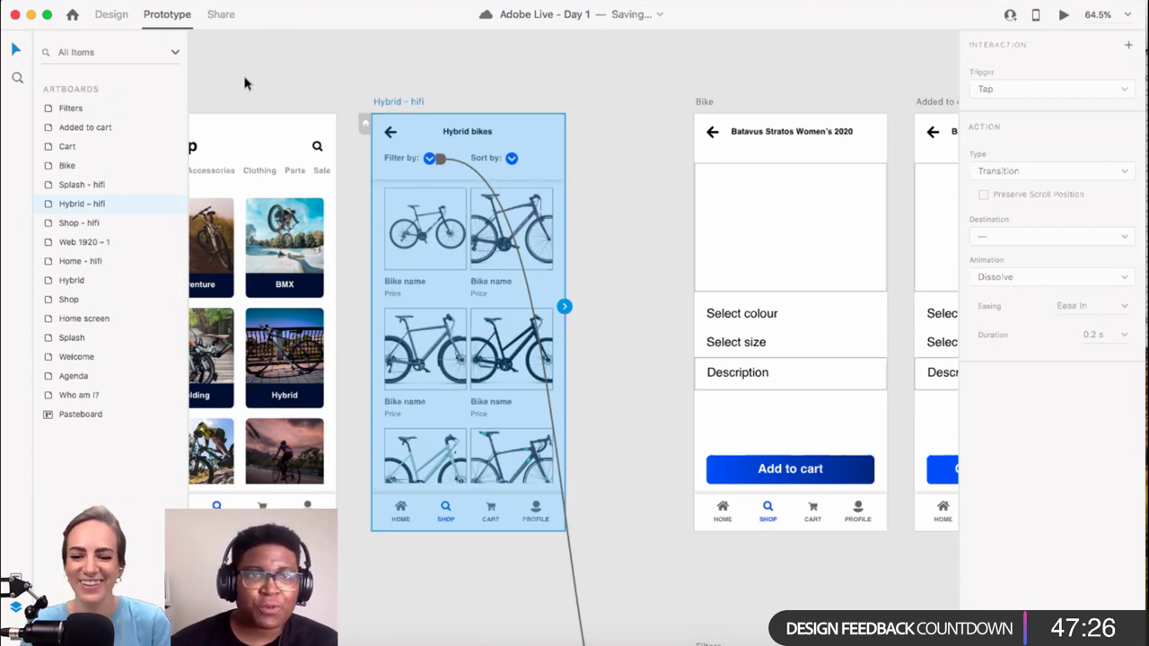
# Step: Copy the Hybrid bikes header component from Hybrid – hifi into the Filters artboard
pyautogui.click(118, 21)
pyautogui.click(569, 160)
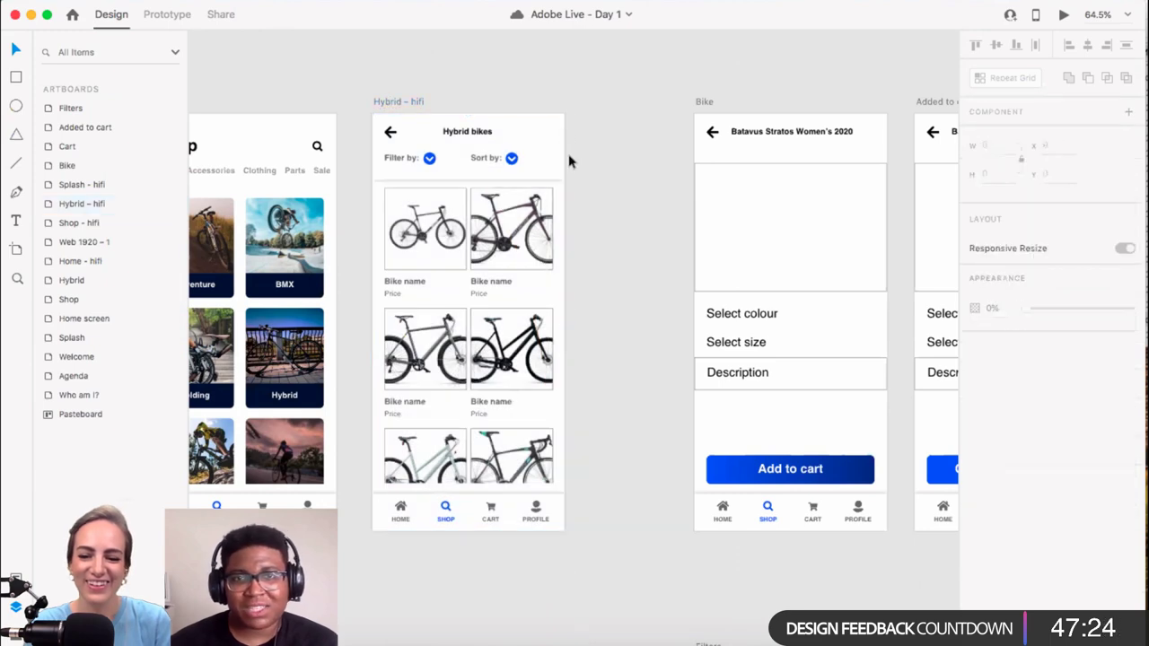
pyautogui.click(565, 169)
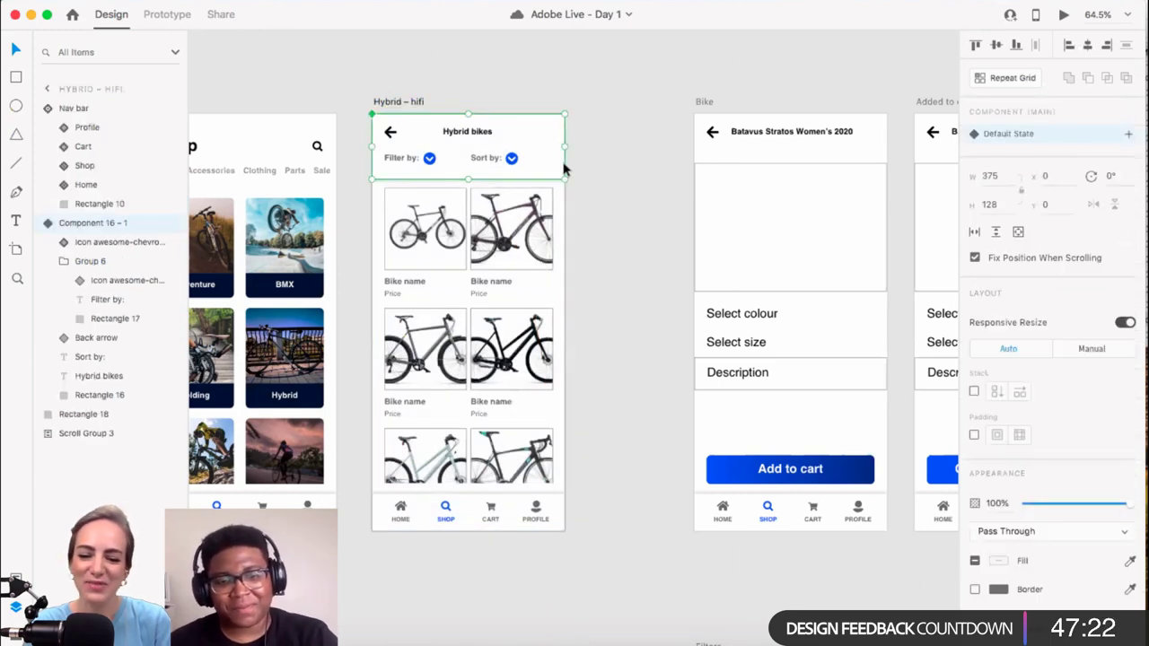
pyautogui.scroll(-3, 602, 259)
pyautogui.scroll(-5, 629, 332)
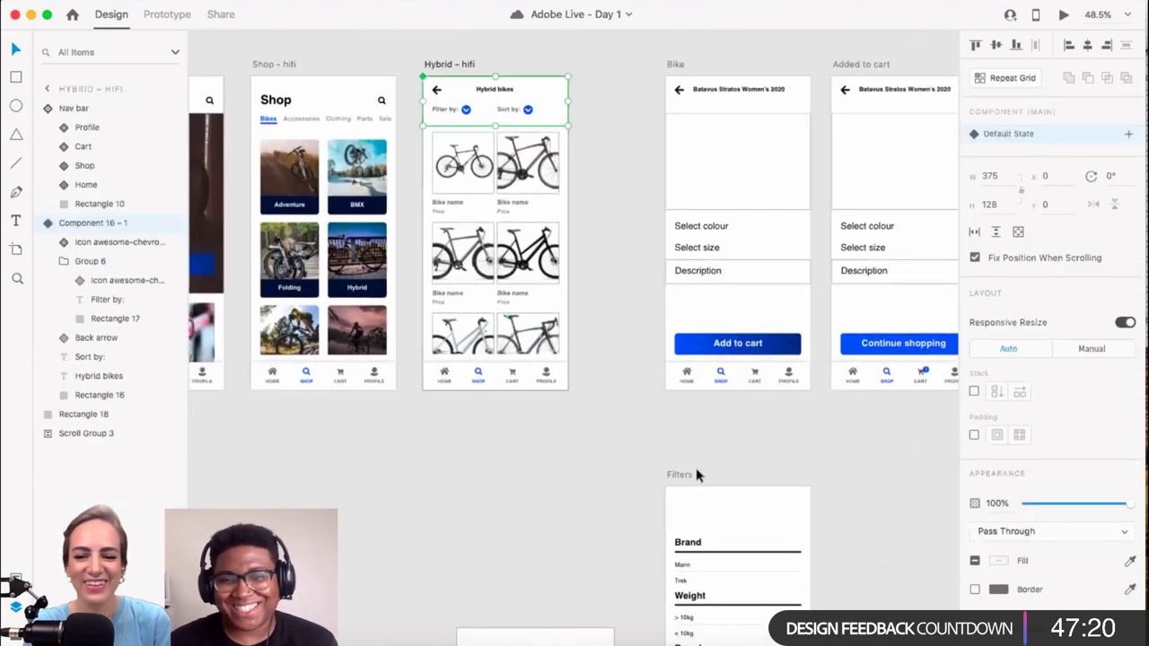
pyautogui.click(650, 456)
pyautogui.hotkey('ctrl', 'v')
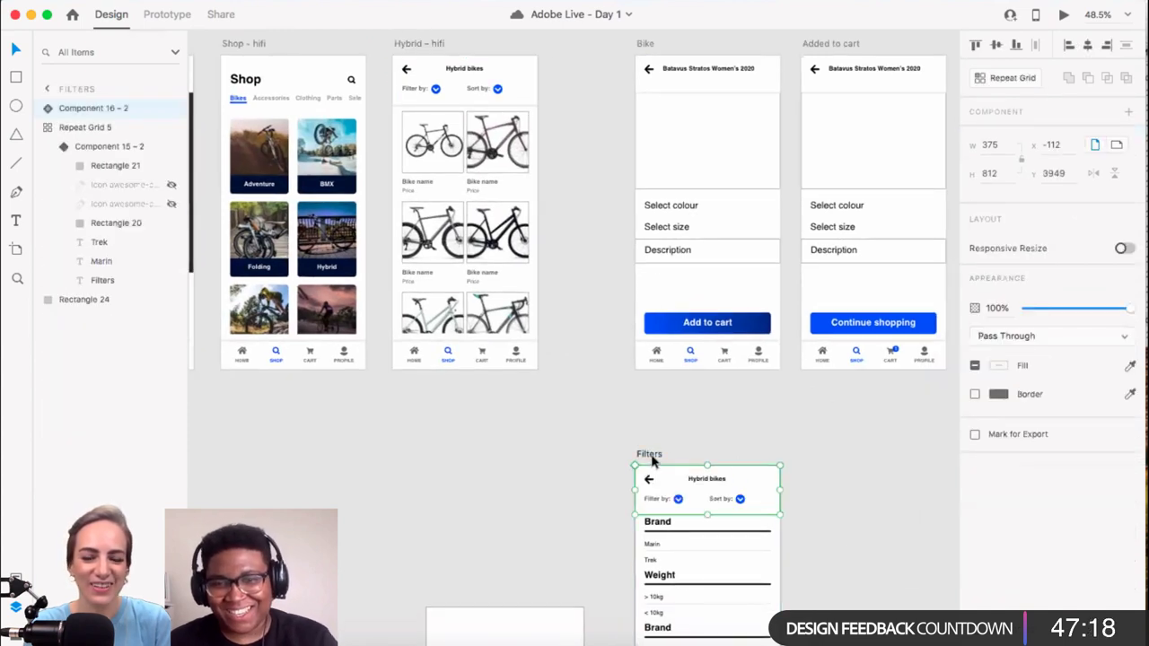
# Step: Turn off the shadow on the background rectangle of the header instance in the Filters artboard
pyautogui.scroll(5, 772, 485)
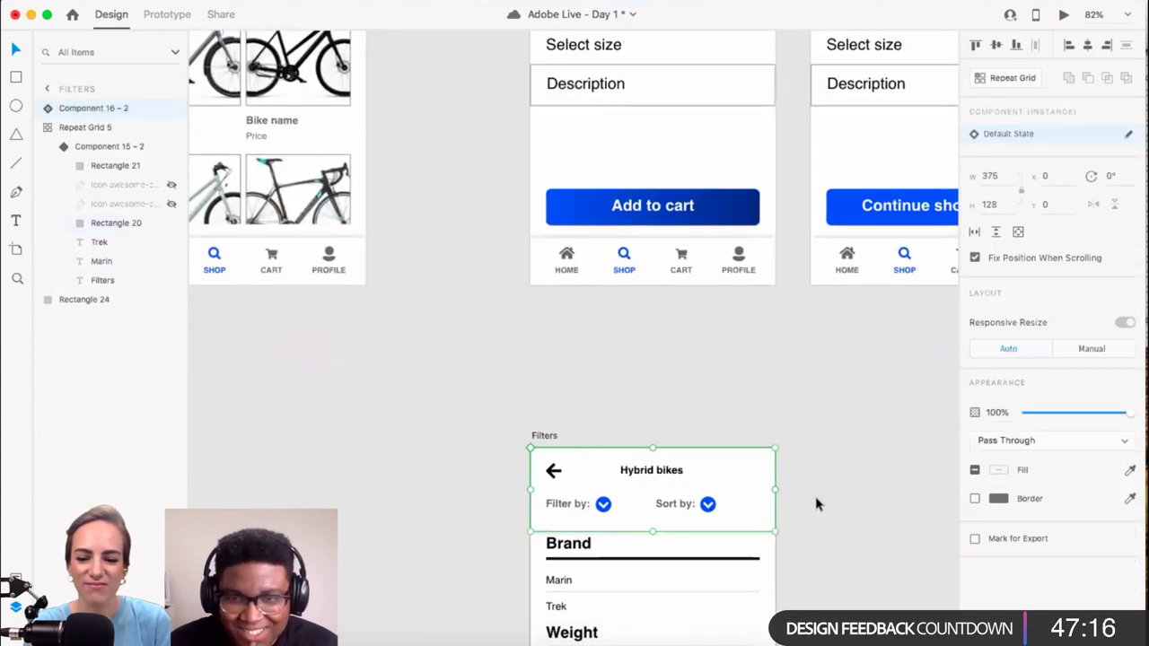
pyautogui.click(780, 515)
pyautogui.click(765, 526)
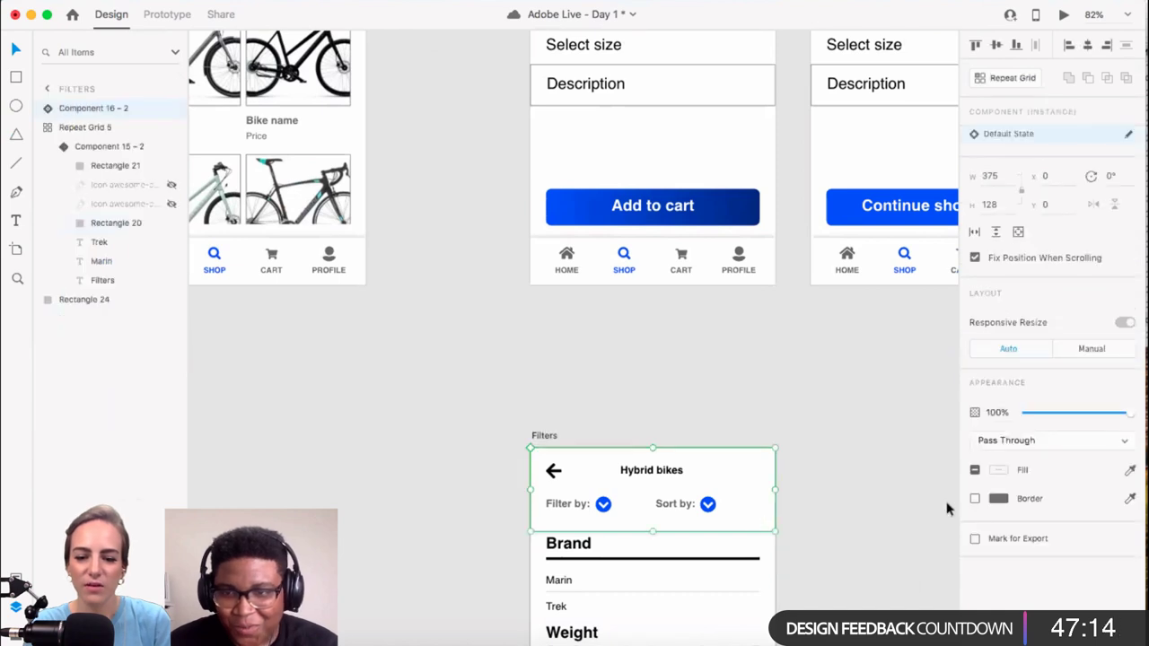
pyautogui.doubleClick(773, 520)
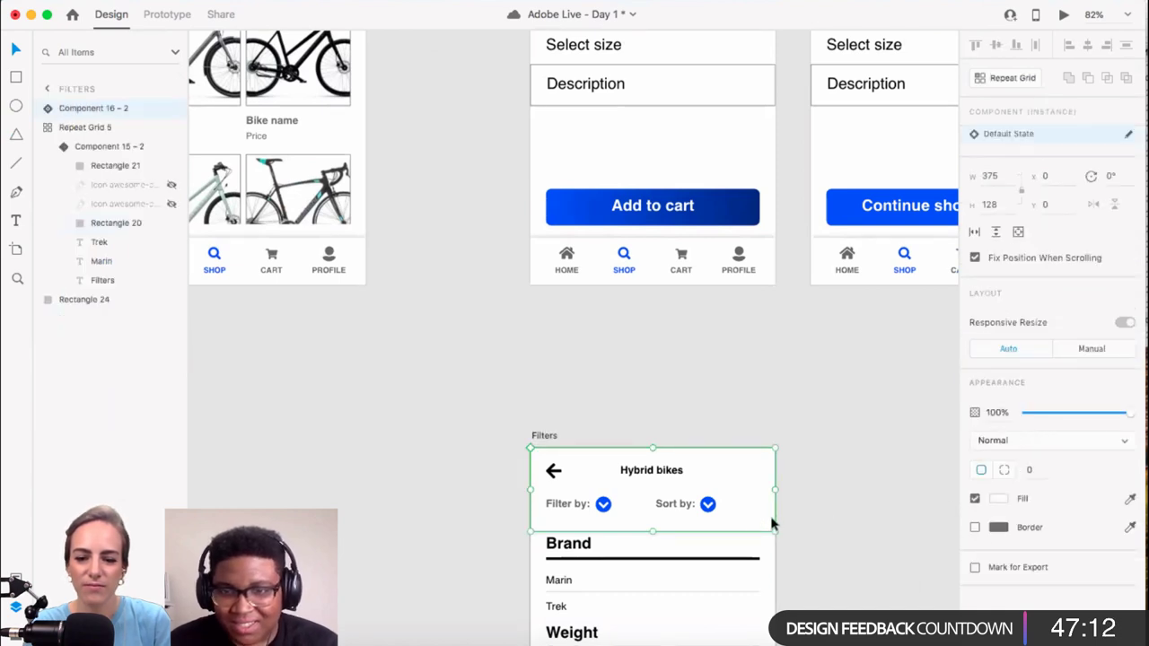
pyautogui.click(975, 571)
pyautogui.click(975, 572)
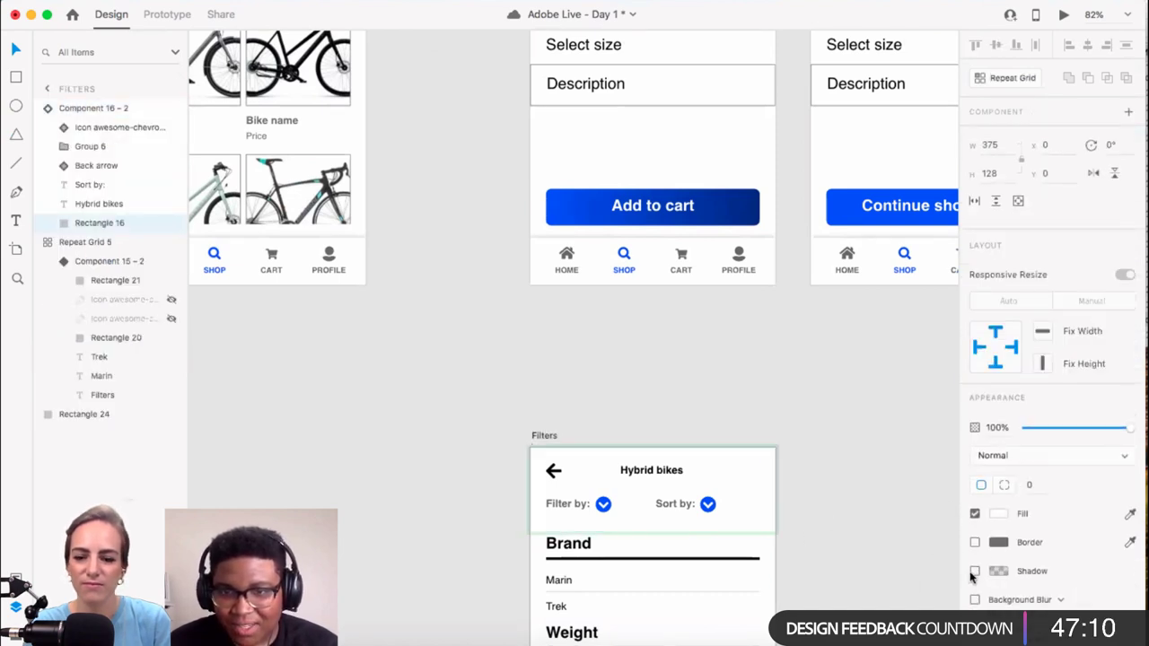
pyautogui.scroll(-3, 879, 515)
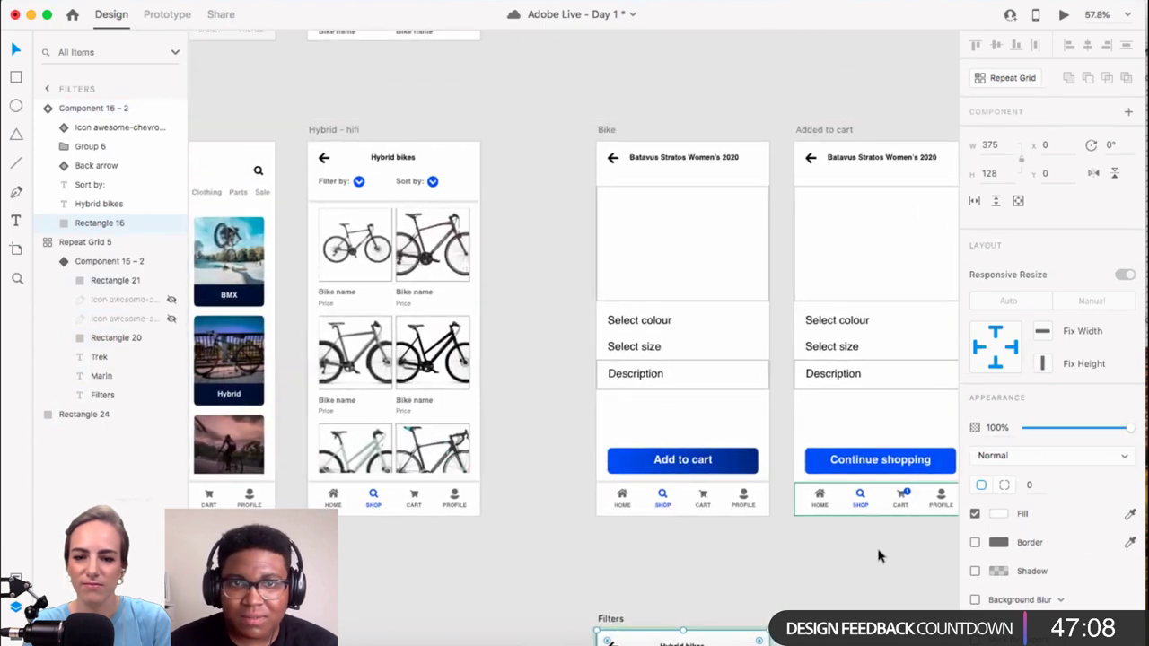
pyautogui.click(876, 552)
pyautogui.scroll(-3, 876, 553)
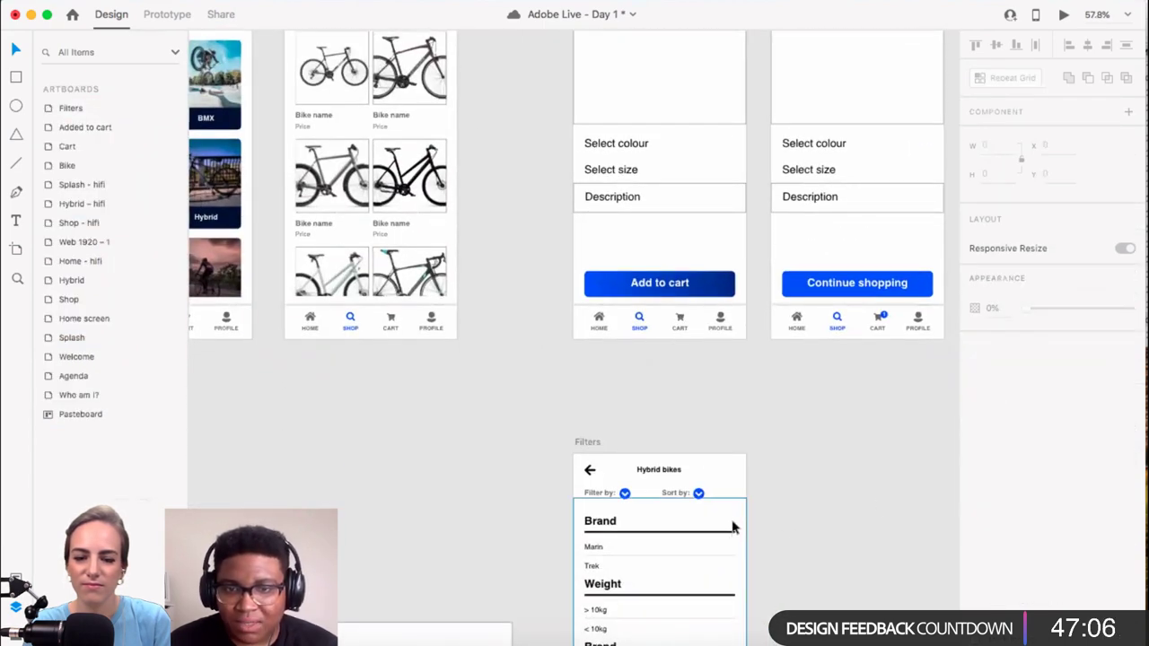
# Step: Set the fill of the Sort by chevron icon in the Filters artboard's header to #666666
pyautogui.scroll(3, 703, 499)
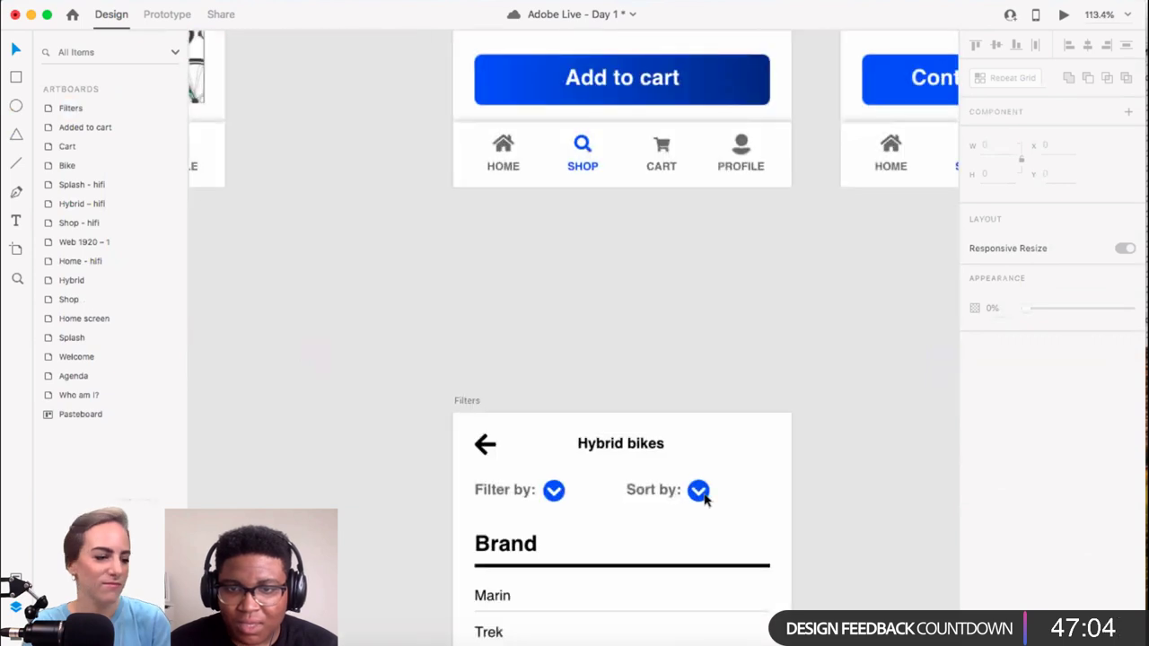
pyautogui.doubleClick(703, 492)
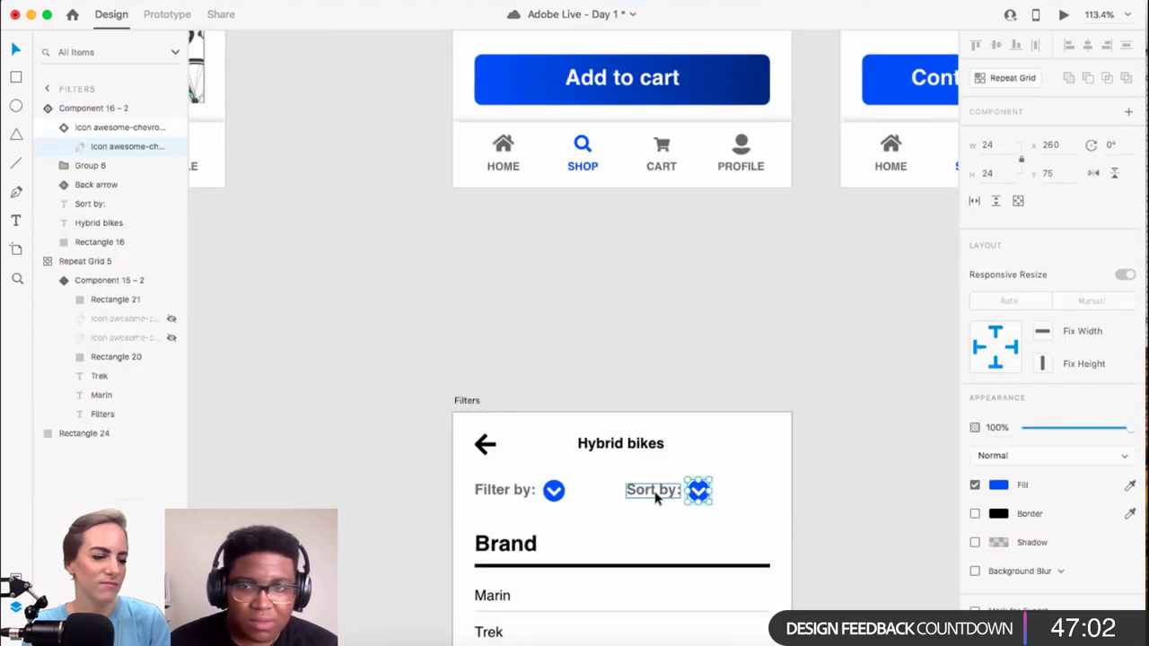
pyautogui.click(999, 486)
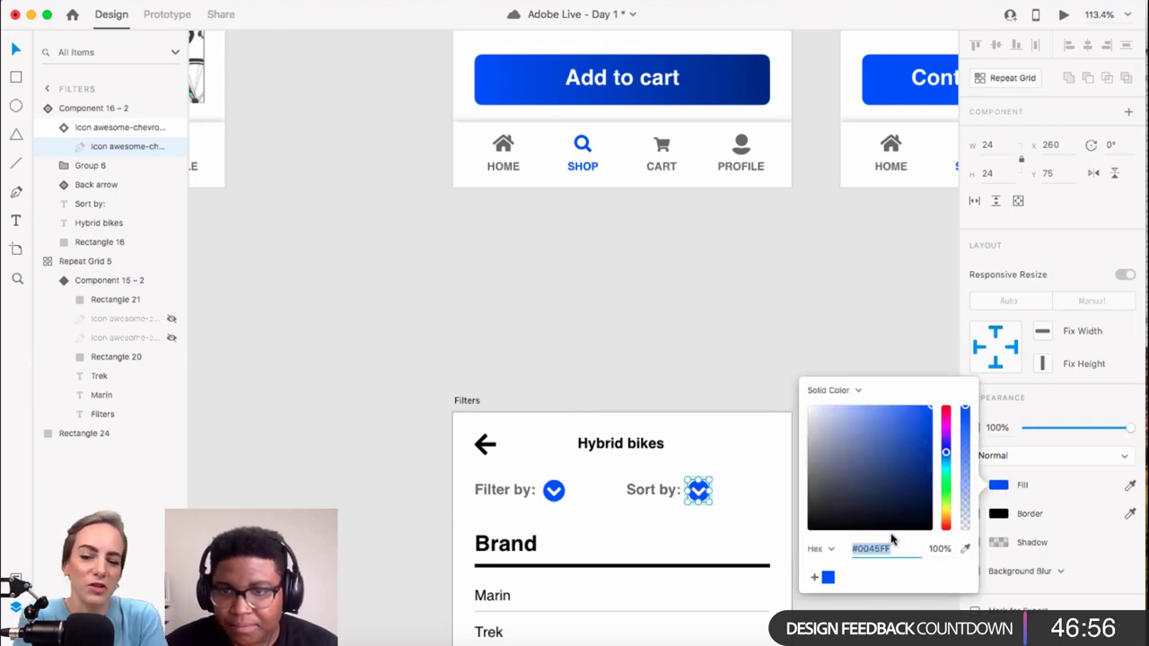
pyautogui.write('6')
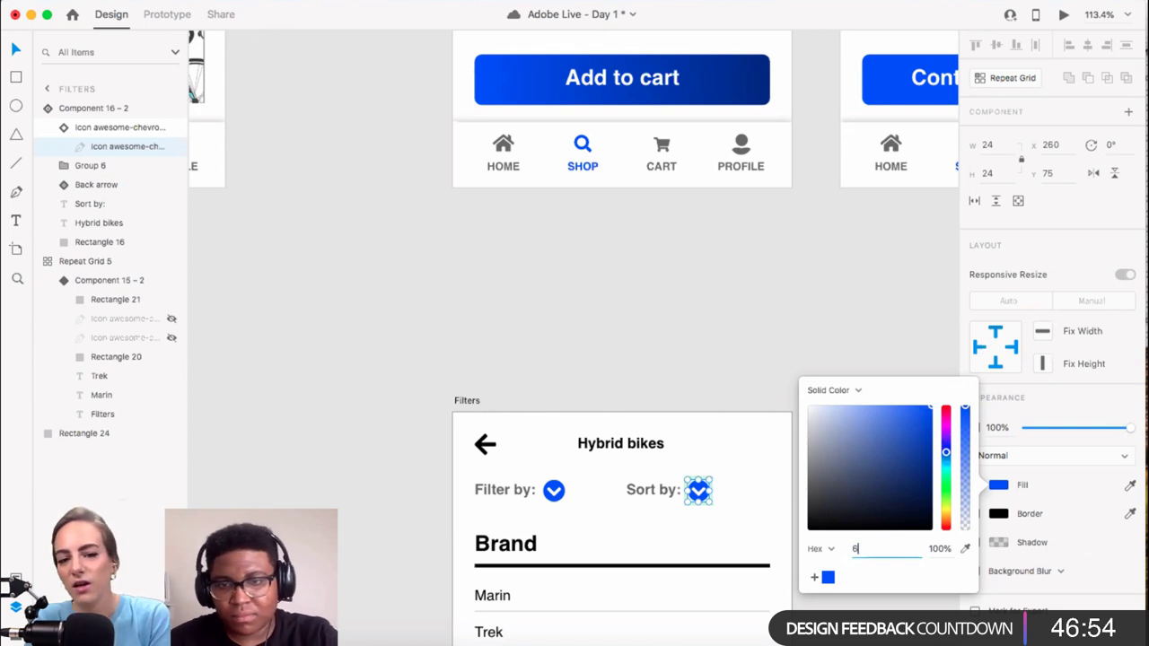
pyautogui.write('66666')
pyautogui.press('Return')
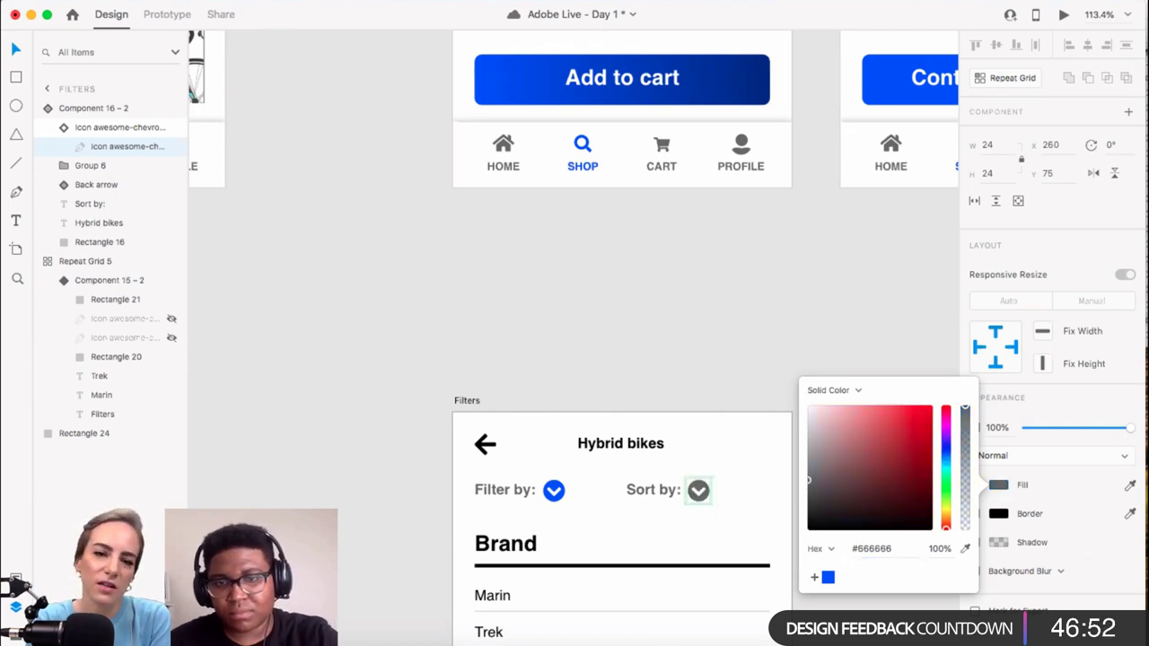
pyautogui.click(813, 388)
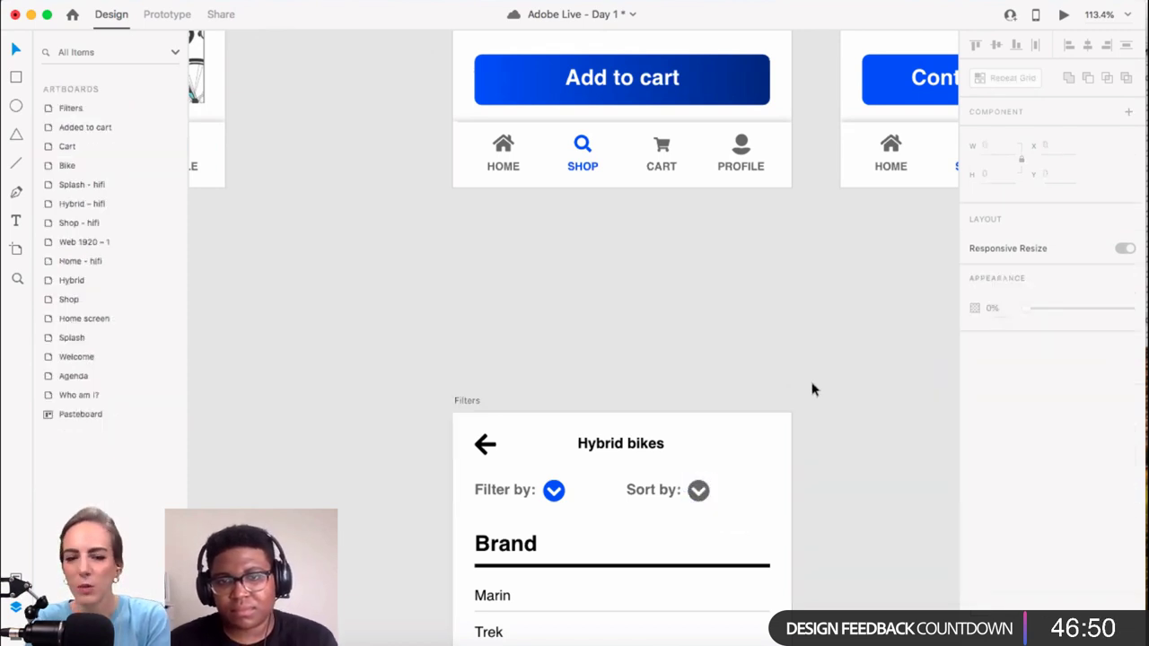
# Step: Inspect the back arrow icon in the Filters artboard's header and save the document
pyautogui.scroll(-10, 812, 389)
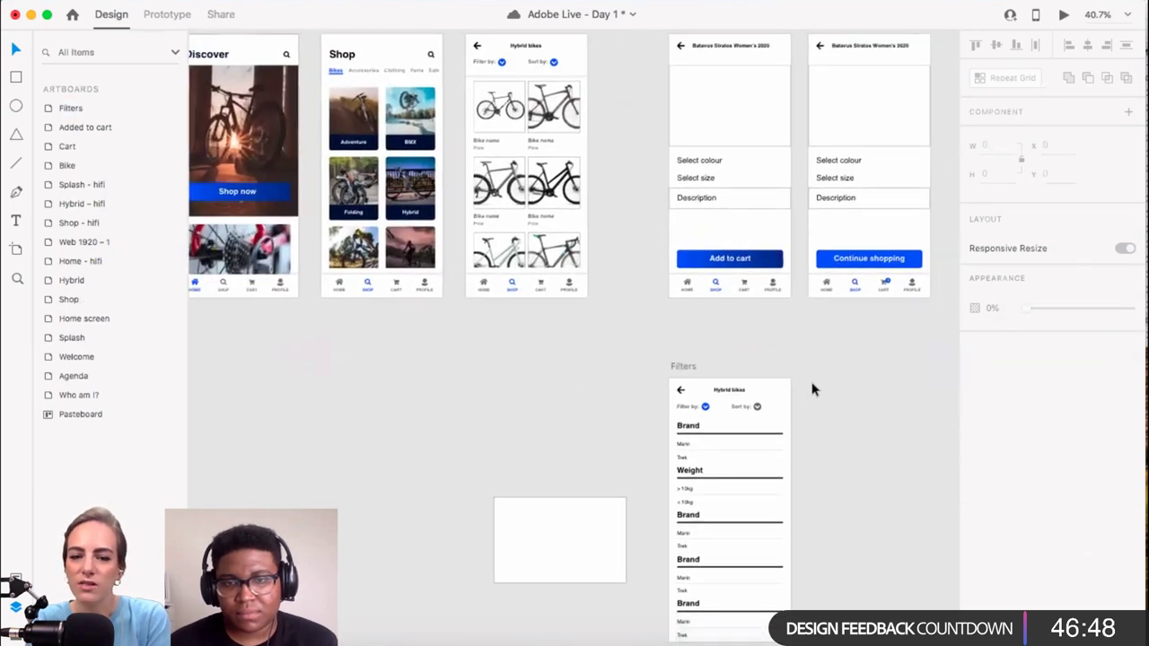
pyautogui.scroll(-2, 813, 389)
pyautogui.hscroll(2, 812, 389)
pyautogui.scroll(1, 793, 364)
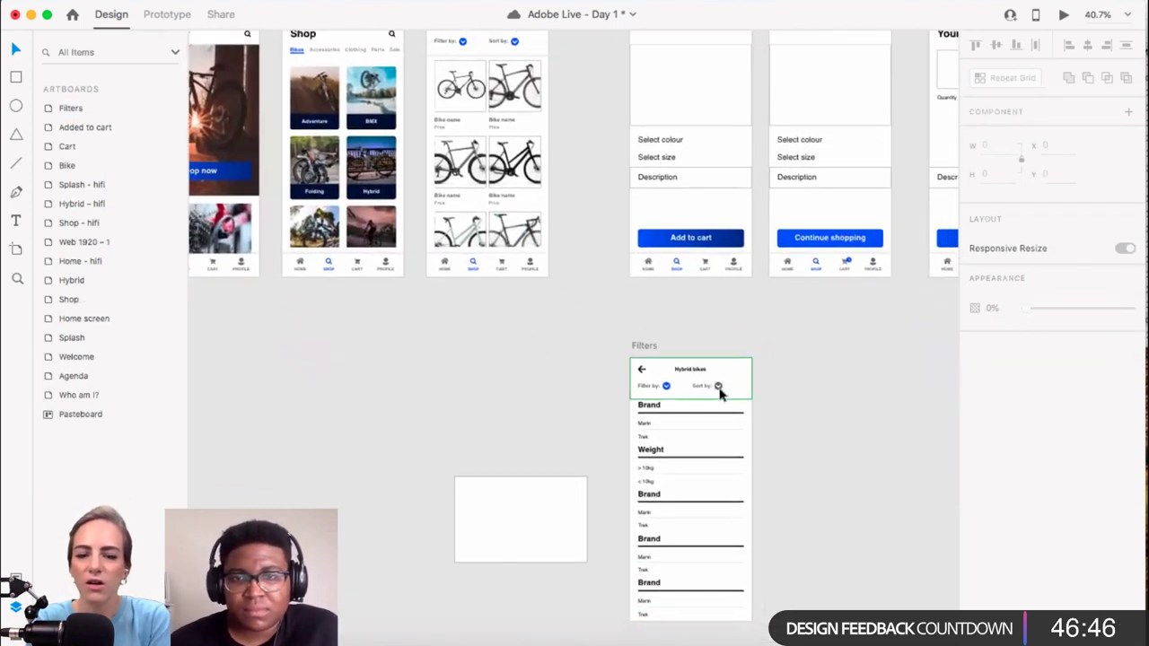
pyautogui.scroll(2, 687, 367)
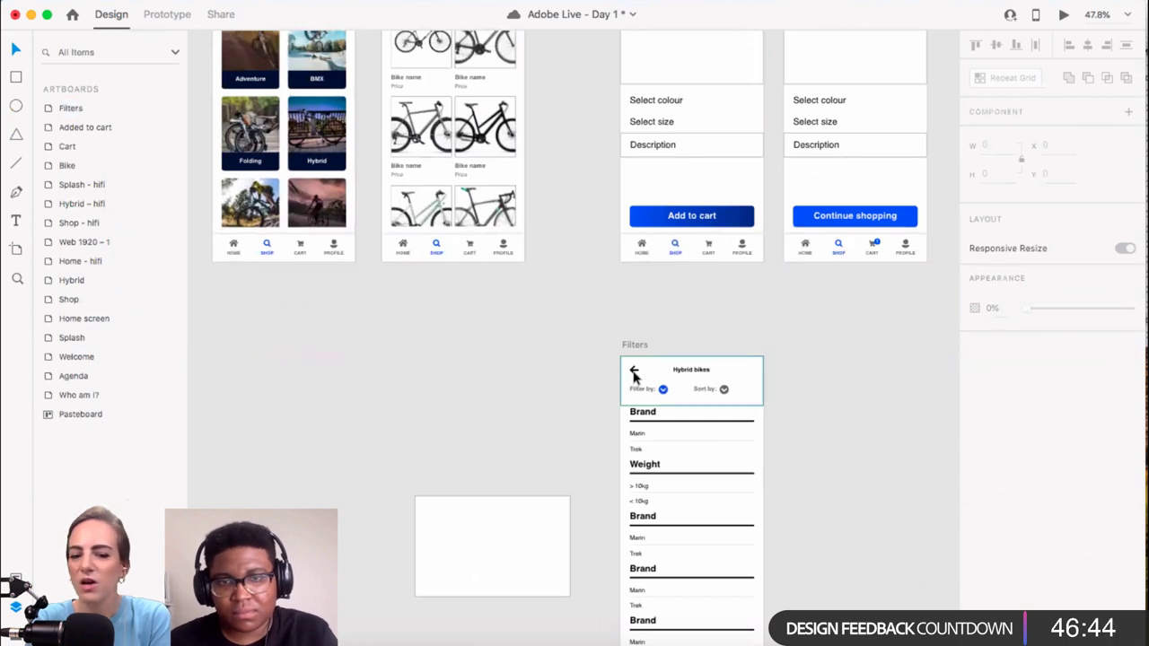
pyautogui.click(634, 373)
pyautogui.scroll(5, 634, 372)
pyautogui.keyDown('super'); pyautogui.click(635, 370); pyautogui.keyUp('super')
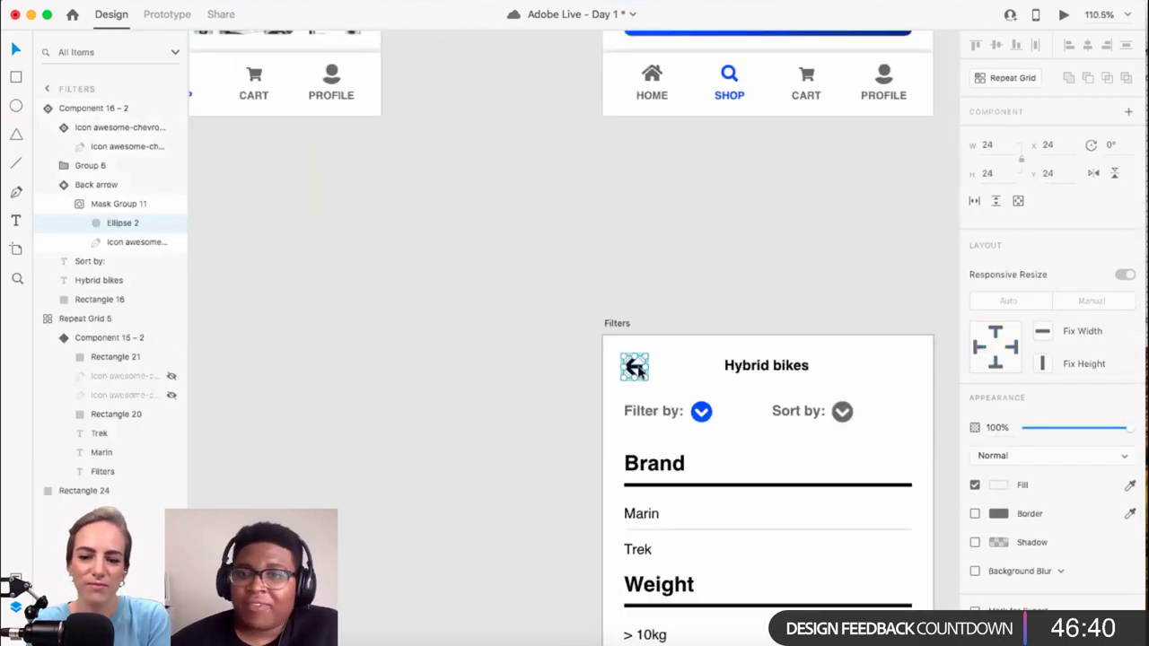
pyautogui.scroll(-2, 405, 319)
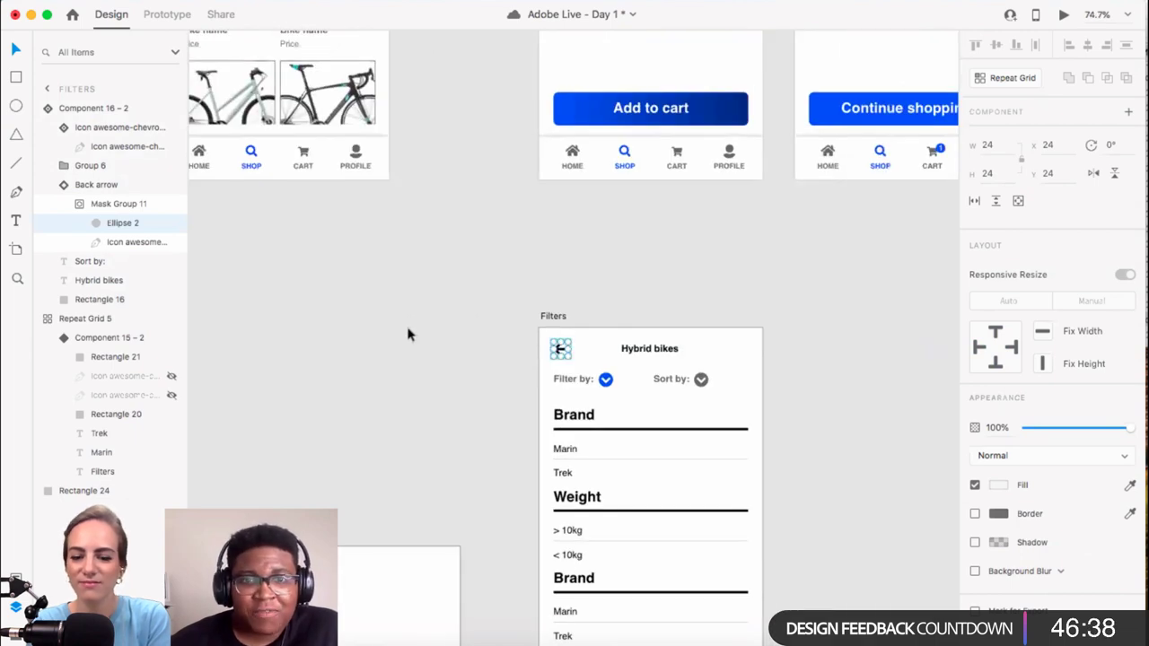
pyautogui.scroll(1, 341, 323)
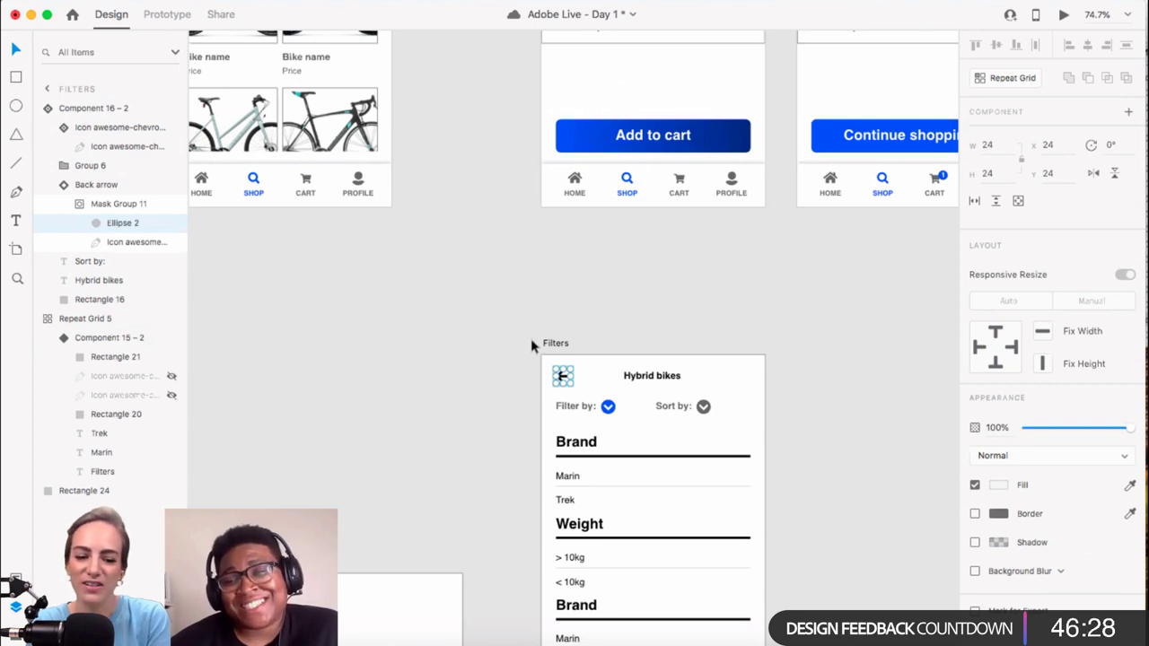
pyautogui.press('super+s')
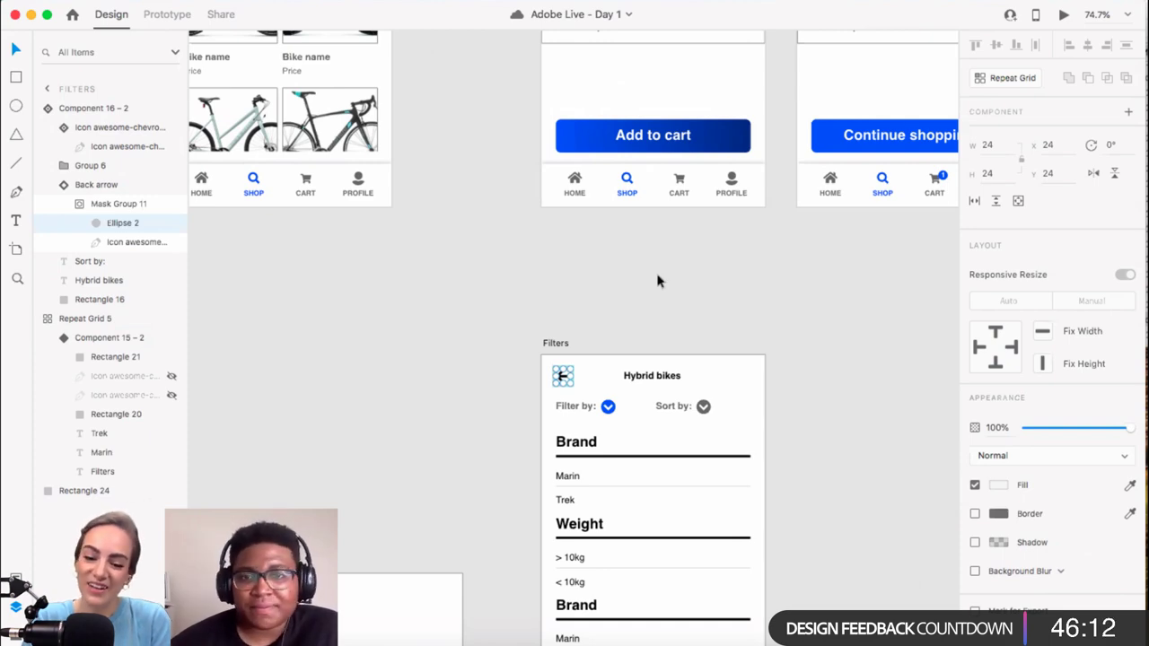
# Step: Move the blank pasteboard rectangle away from the space beneath the Hybrid – hifi artboard to below Shop - hifi
pyautogui.click(687, 275)
pyautogui.scroll(-5, 687, 276)
pyautogui.scroll(-2, 688, 280)
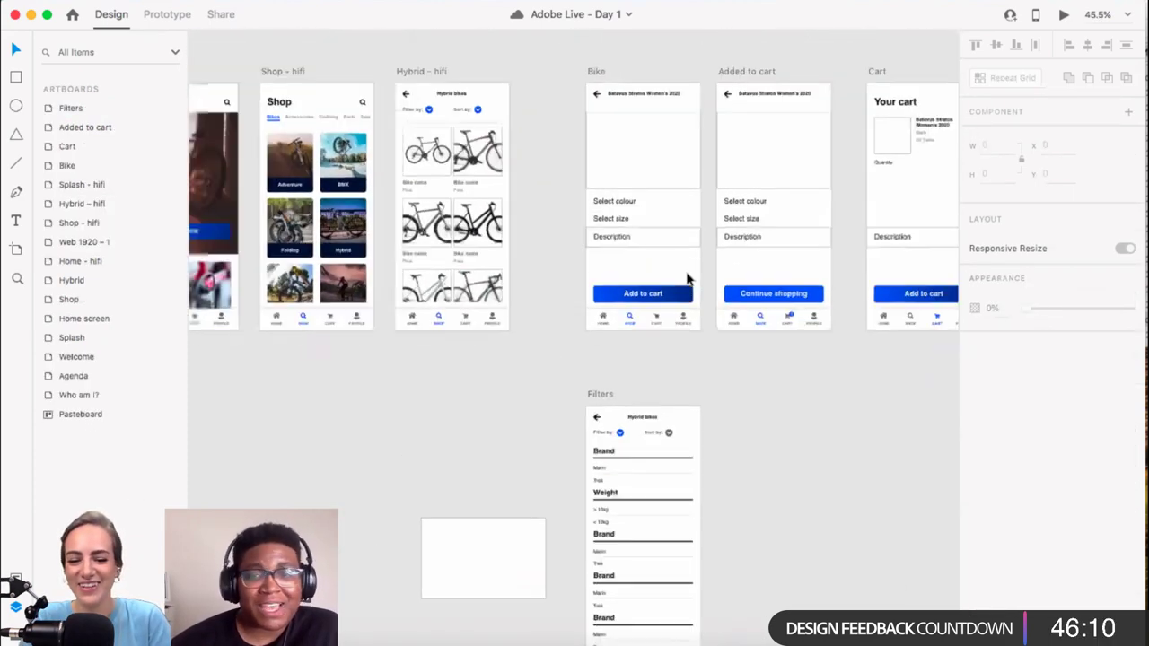
pyautogui.hscroll(3, 688, 279)
pyautogui.scroll(1, 687, 279)
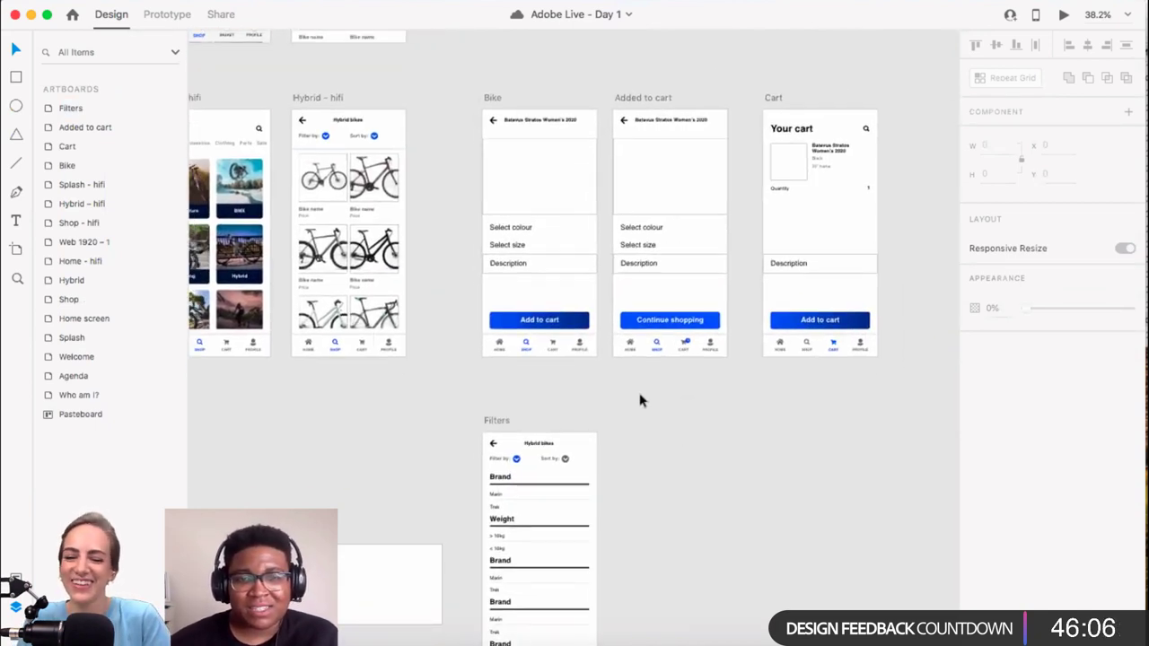
pyautogui.scroll(1, 641, 398)
pyautogui.hscroll(1, 641, 398)
pyautogui.hscroll(-5, 641, 398)
pyautogui.scroll(-2, 641, 398)
pyautogui.moveTo(501, 542); pyautogui.dragTo(344, 444)
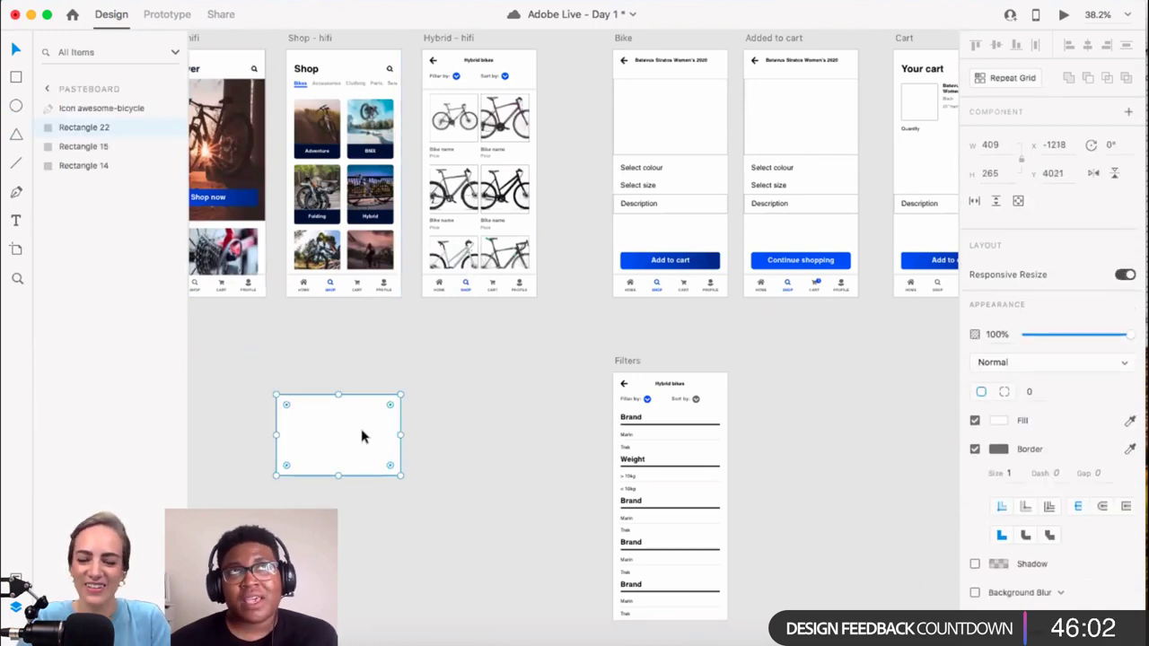
# Step: Place the Filters artboard directly below the Hybrid – hifi artboard at X -739, Y 3848, and save the document
pyautogui.moveTo(628, 362); pyautogui.dragTo(440, 334)
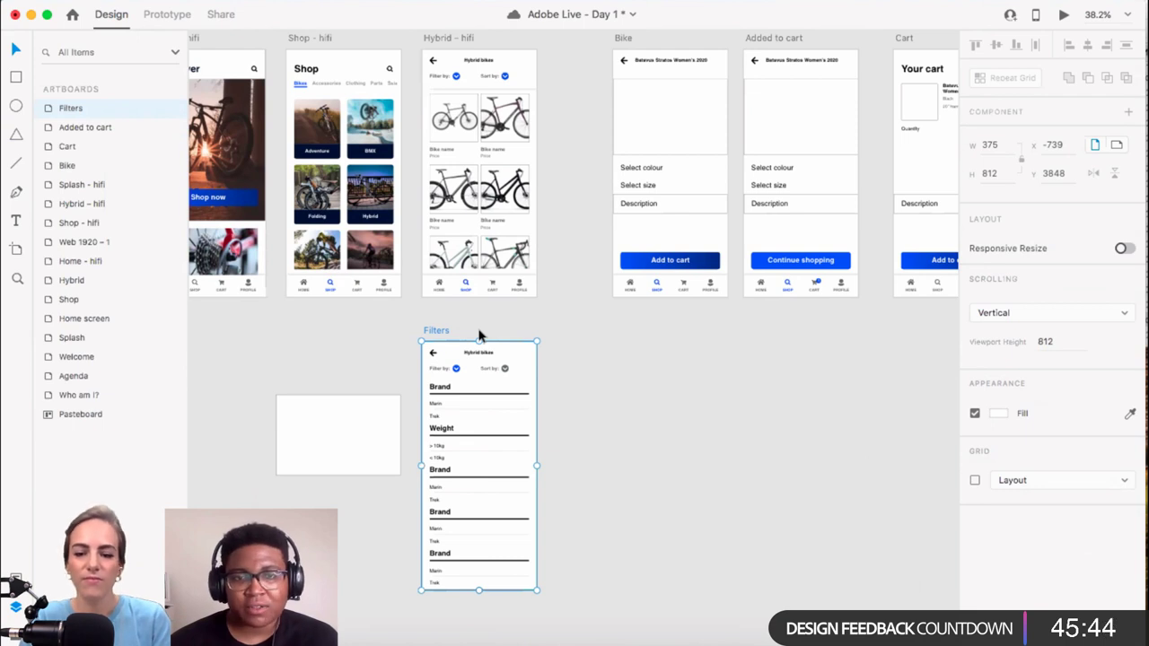
pyautogui.press('super+s')
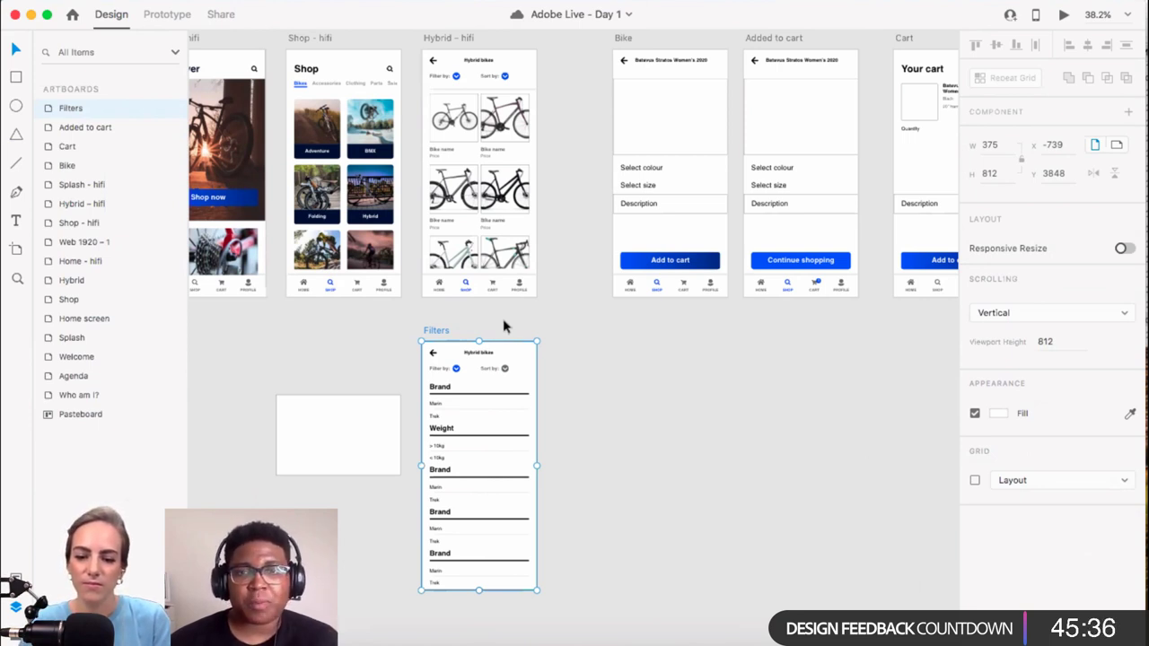
pyautogui.click(602, 346)
# Step: Preview the Hybrid – hifi artboard, test the Filter by link to the updated Filters screen, and close the preview
pyautogui.scroll(5, 569, 346)
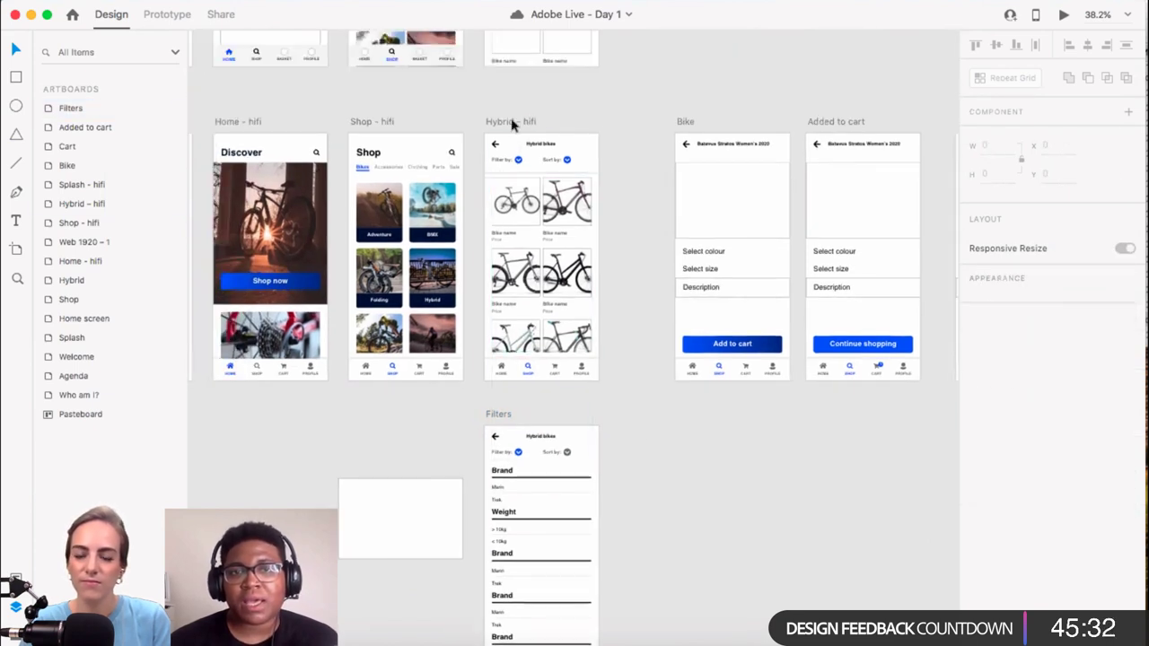
pyautogui.click(511, 121)
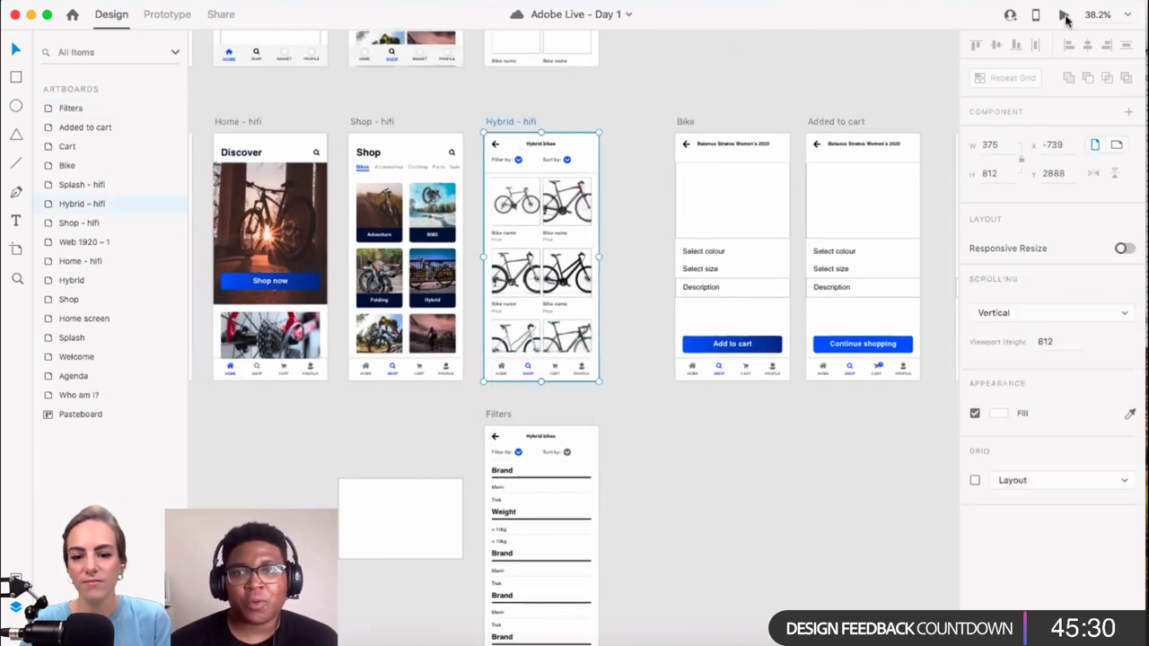
pyautogui.click(1065, 17)
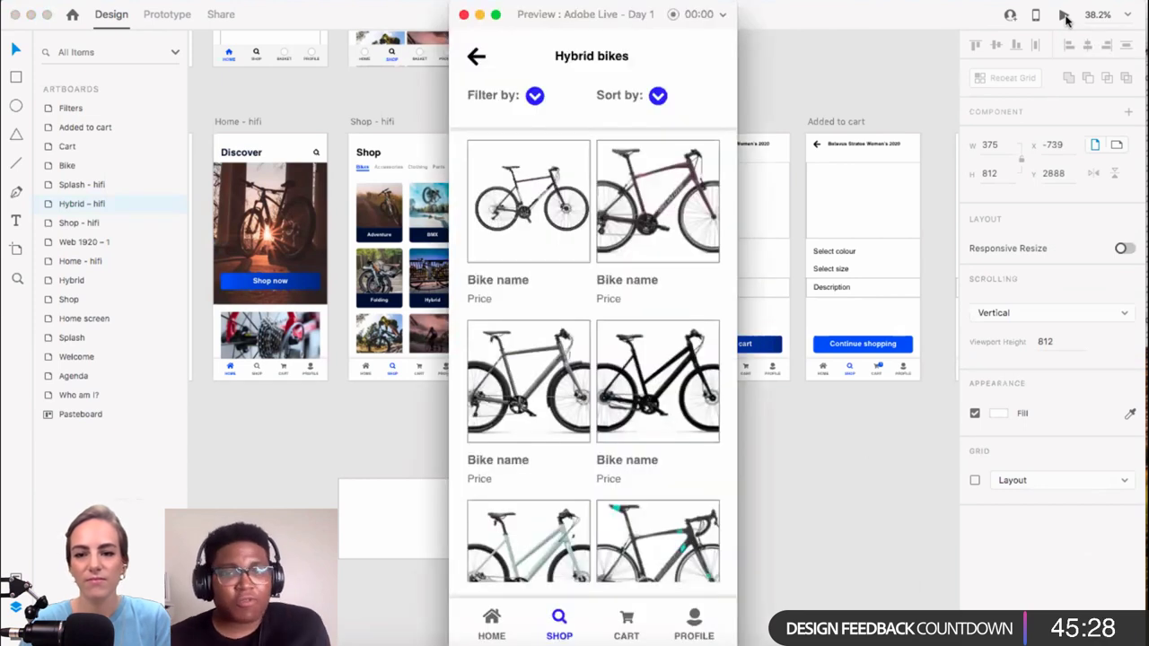
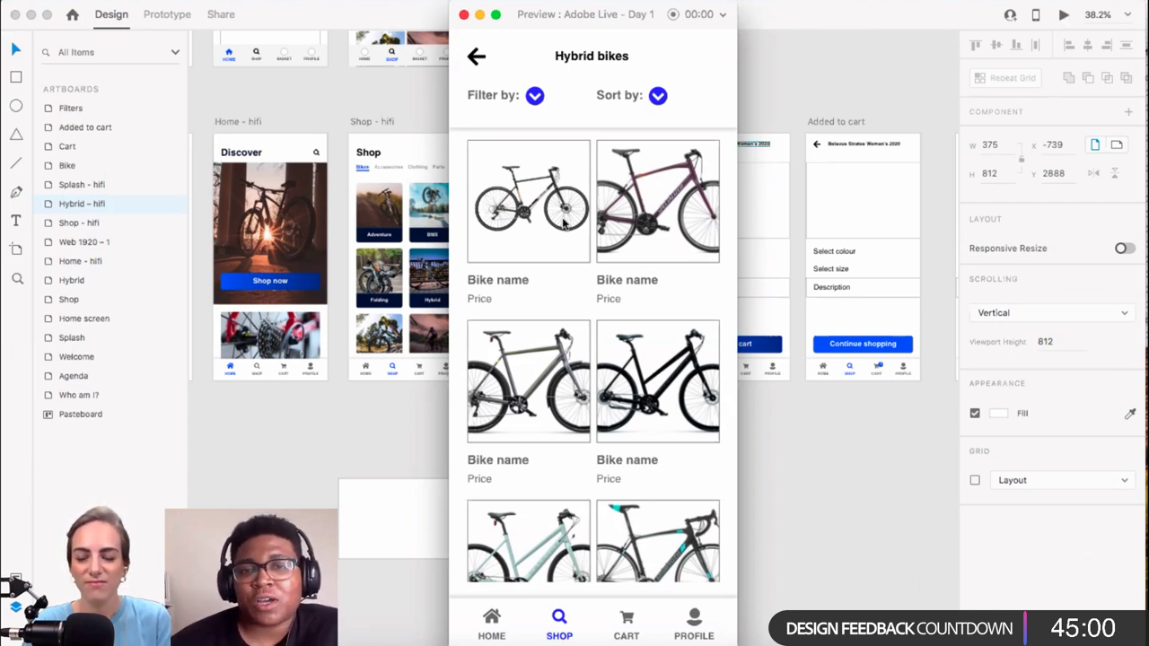
pyautogui.click(534, 96)
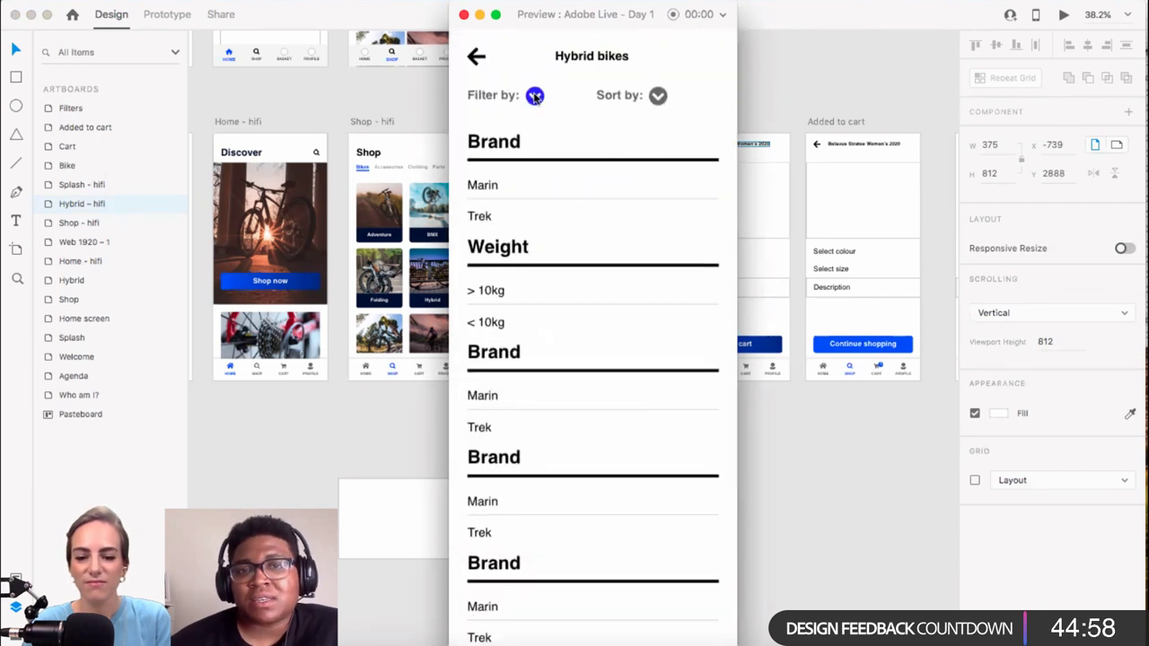
pyautogui.click(463, 14)
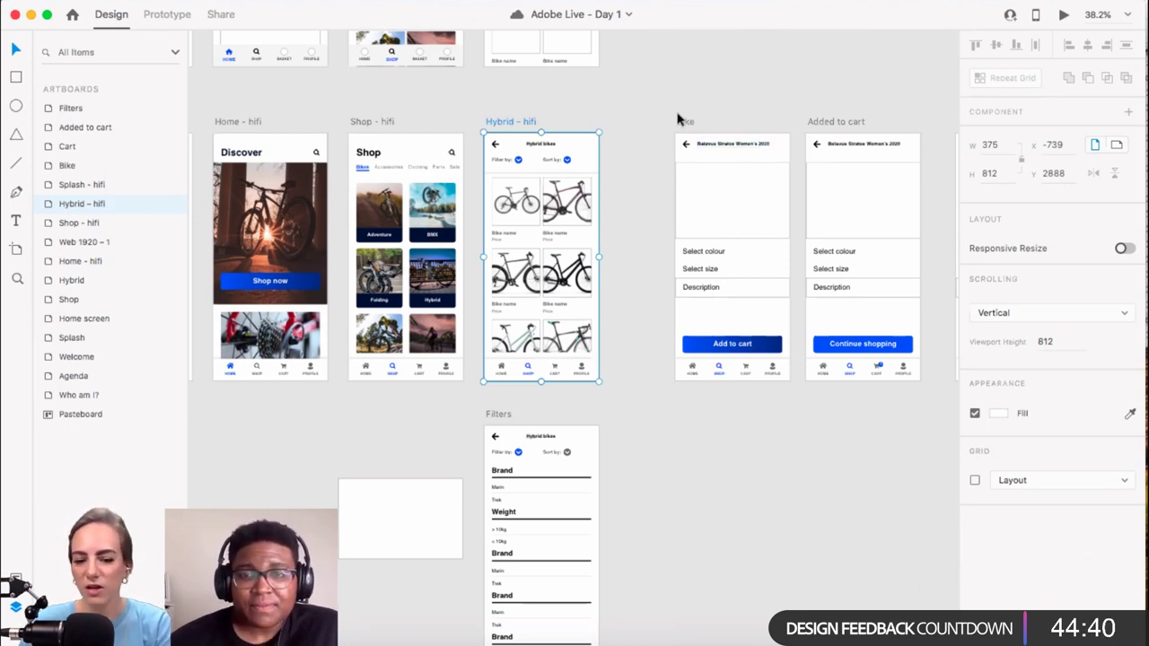
pyautogui.click(713, 112)
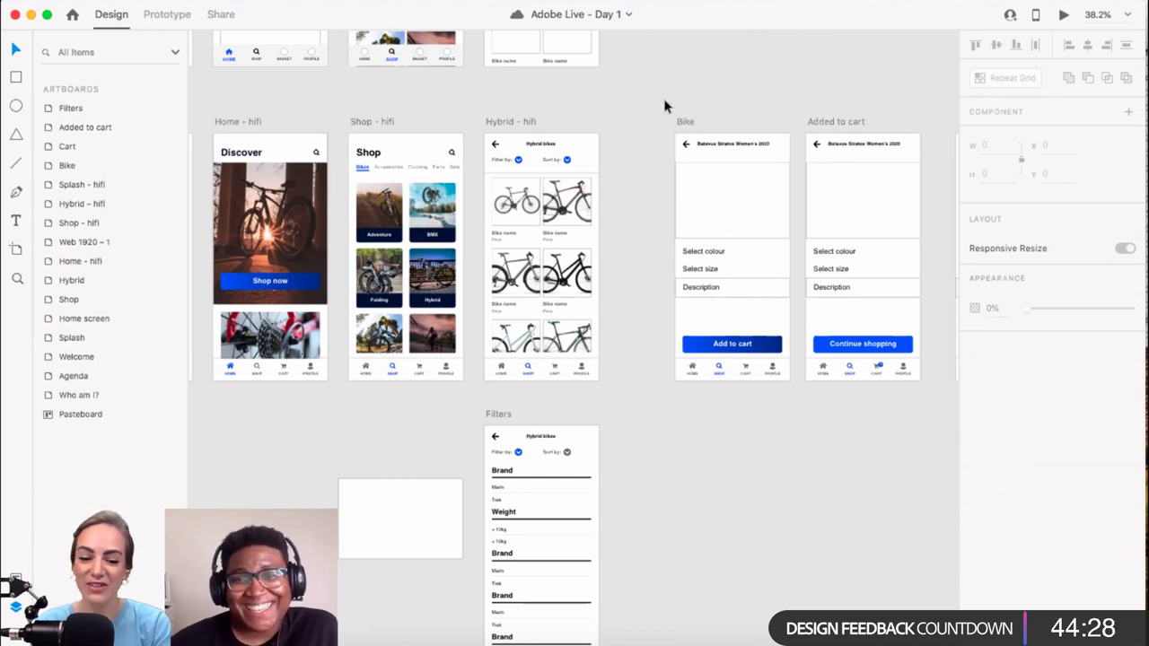
pyautogui.scroll(-3, 618, 248)
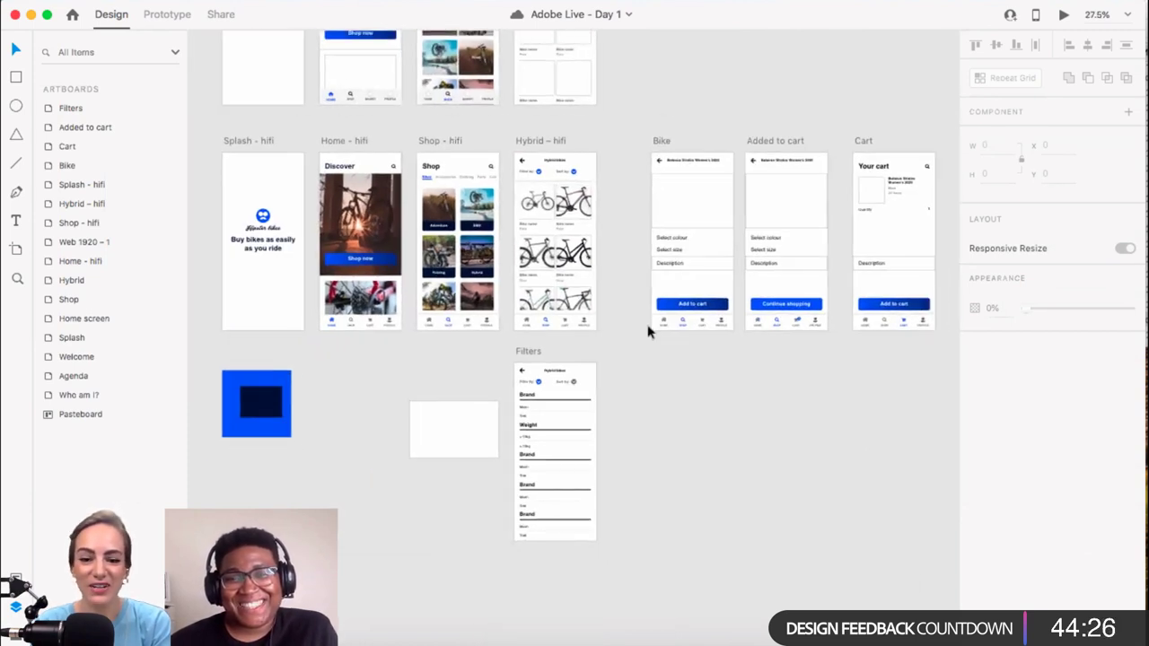
pyautogui.scroll(3, 592, 418)
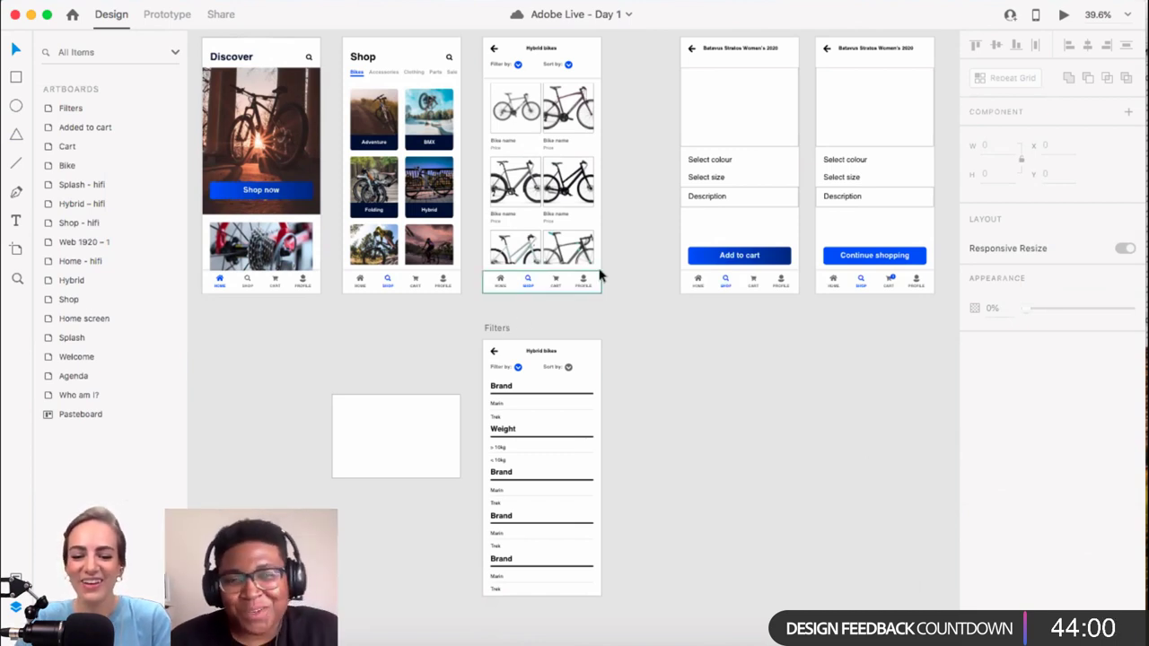
pyautogui.scroll(2, 599, 275)
pyautogui.hscroll(2, 599, 275)
pyautogui.scroll(2, 599, 275)
pyautogui.hscroll(1, 600, 276)
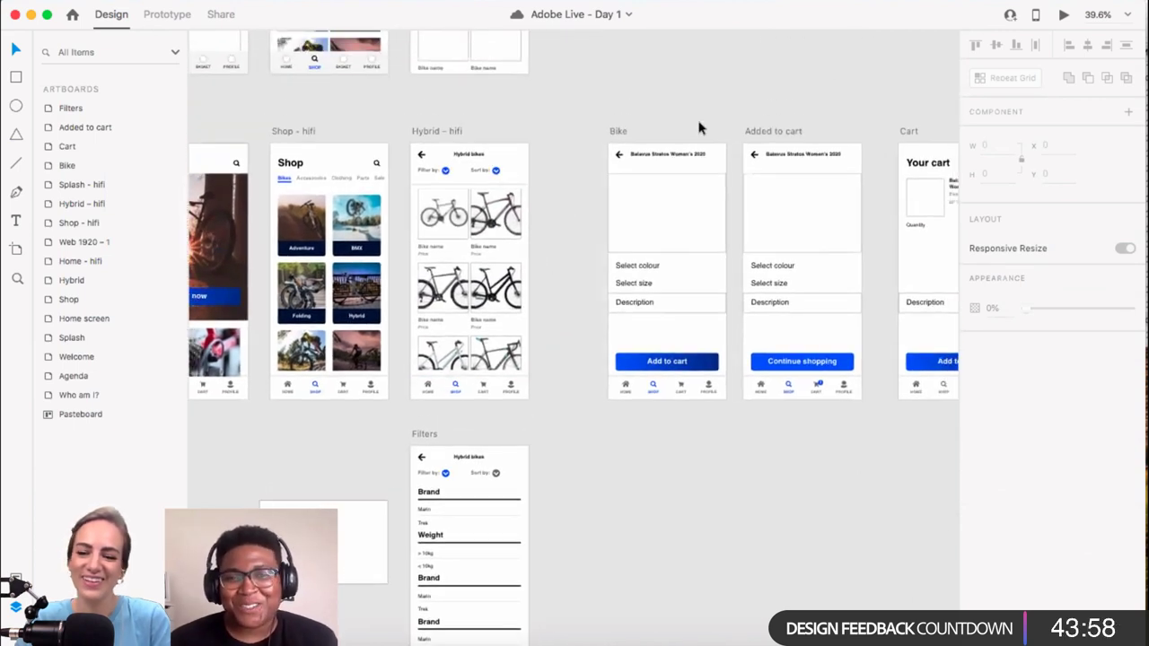
pyautogui.scroll(-3, 700, 127)
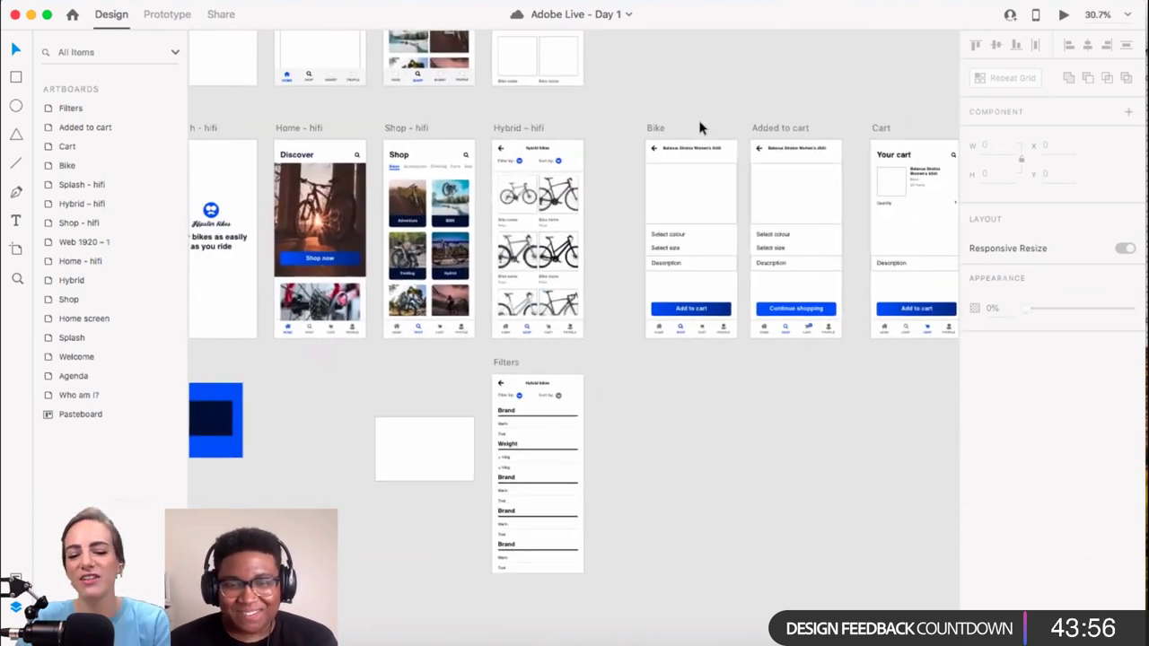
pyautogui.scroll(1, 723, 128)
pyautogui.hscroll(2, 722, 128)
pyautogui.click(609, 161)
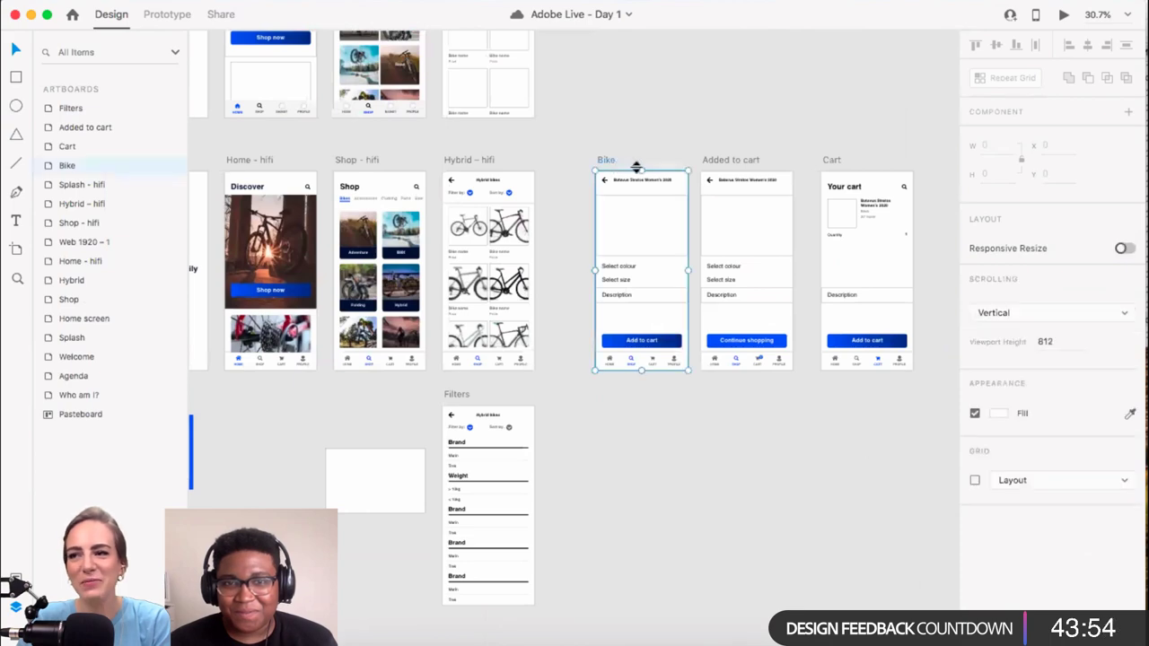
# Step: Inspect the first and second bike images in the repeat grid on the Hybrid – hifi artboard
pyautogui.scroll(5, 496, 240)
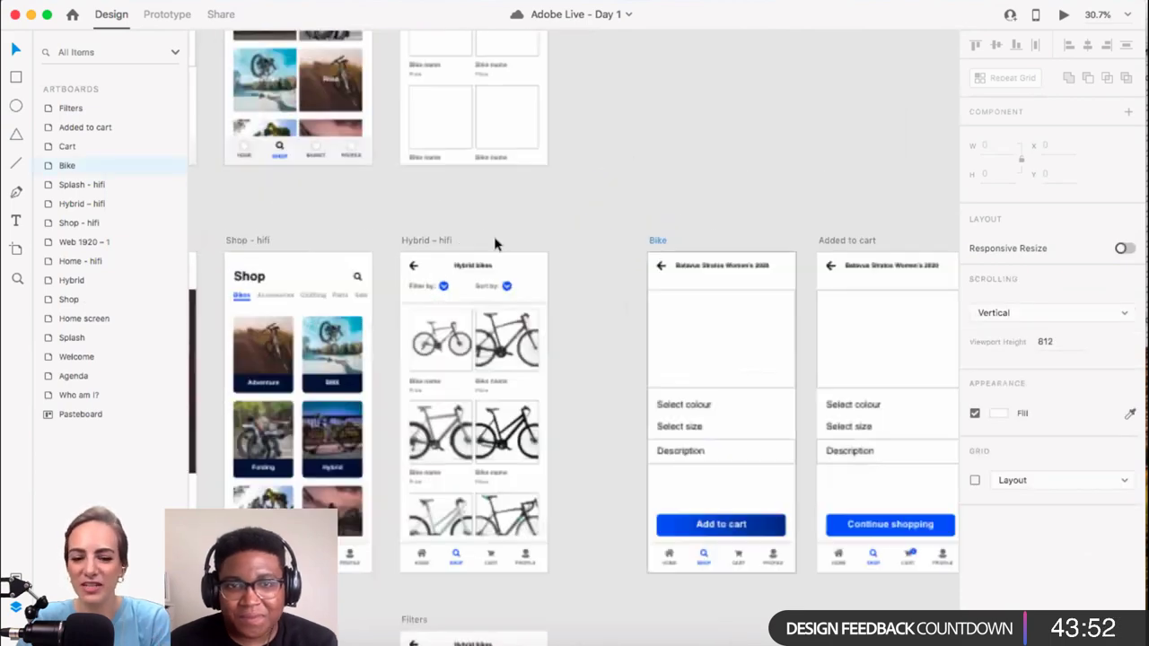
pyautogui.scroll(2, 520, 341)
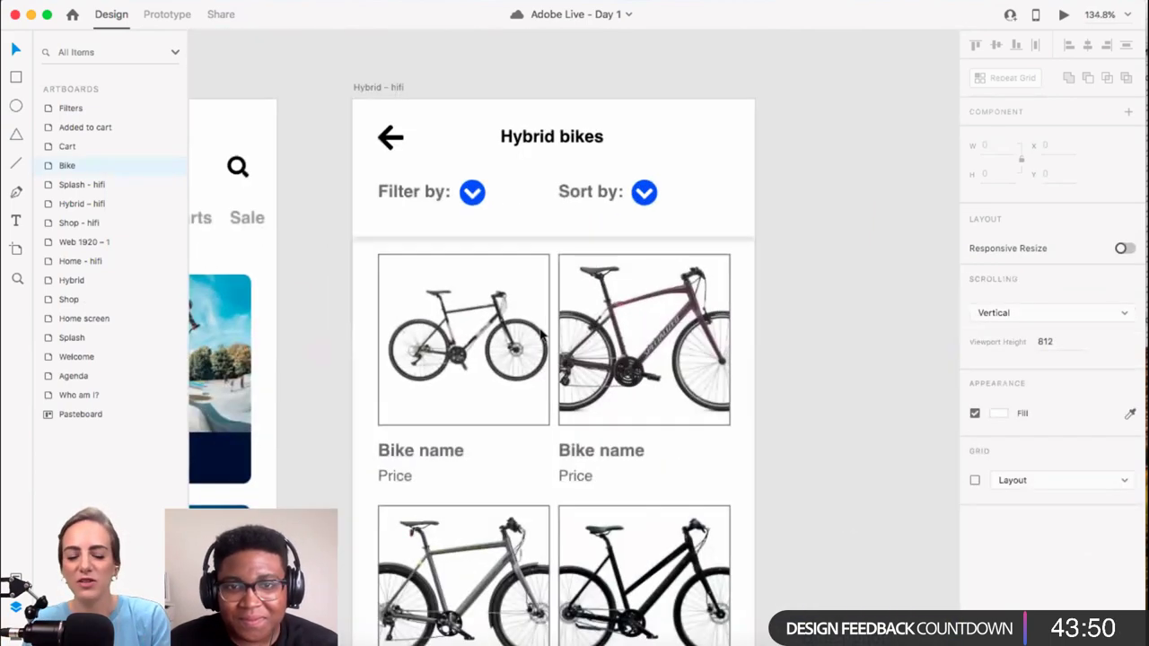
pyautogui.doubleClick(521, 341)
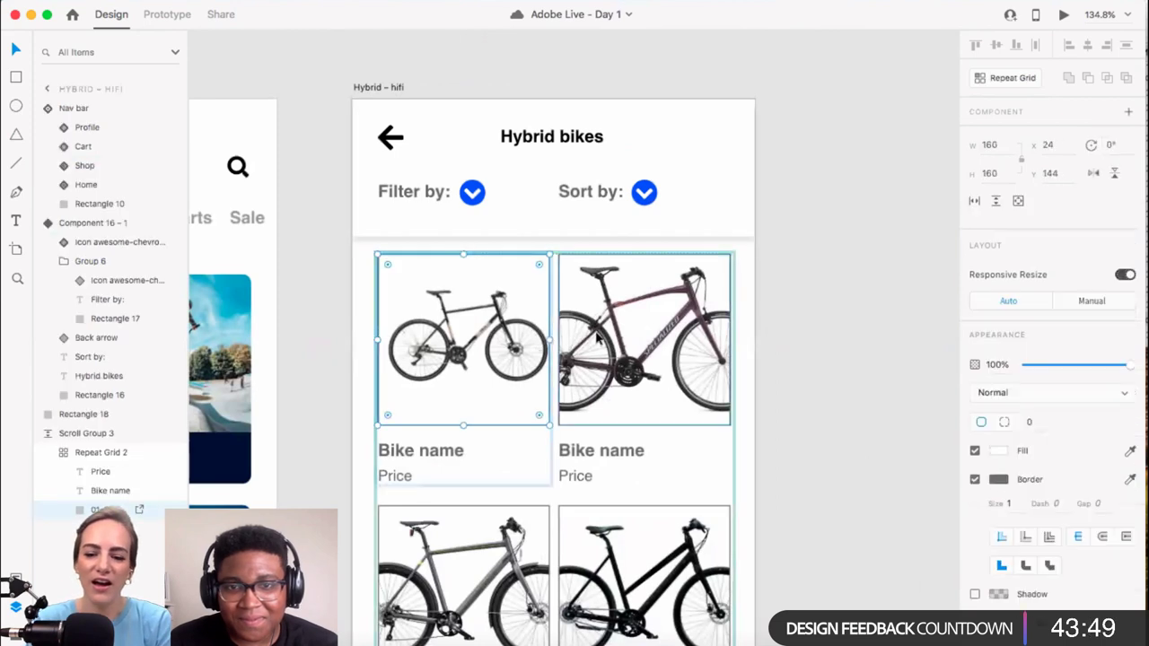
pyautogui.click(660, 345)
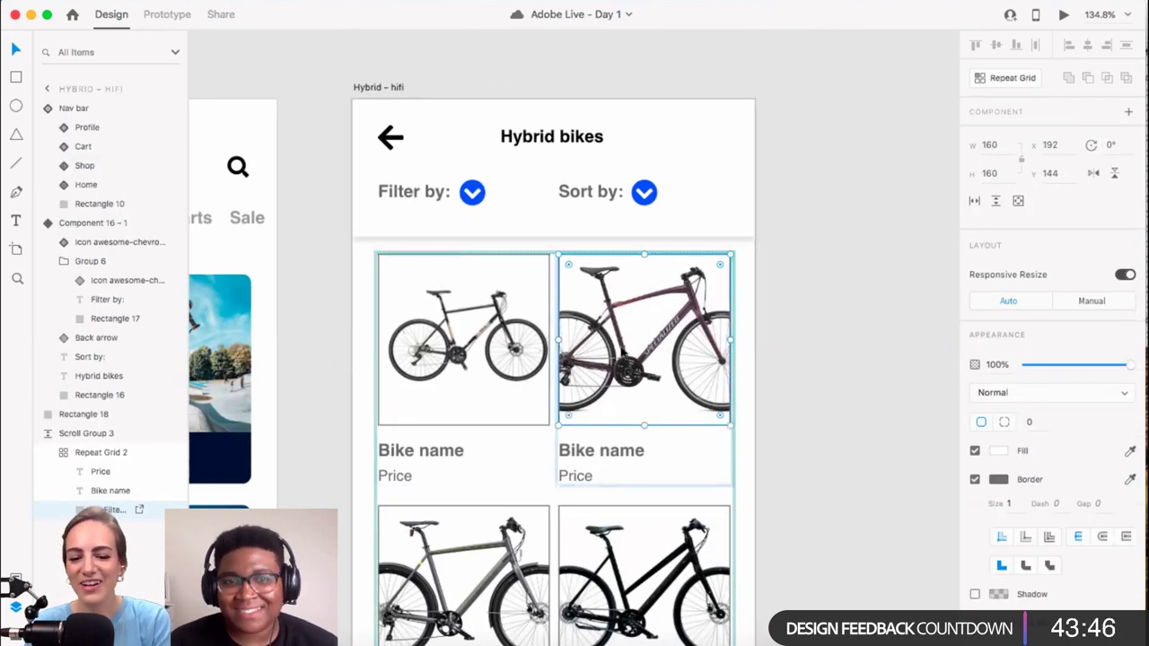
pyautogui.scroll(-4, 624, 350)
pyautogui.scroll(-2, 634, 531)
pyautogui.hscroll(-2, 634, 532)
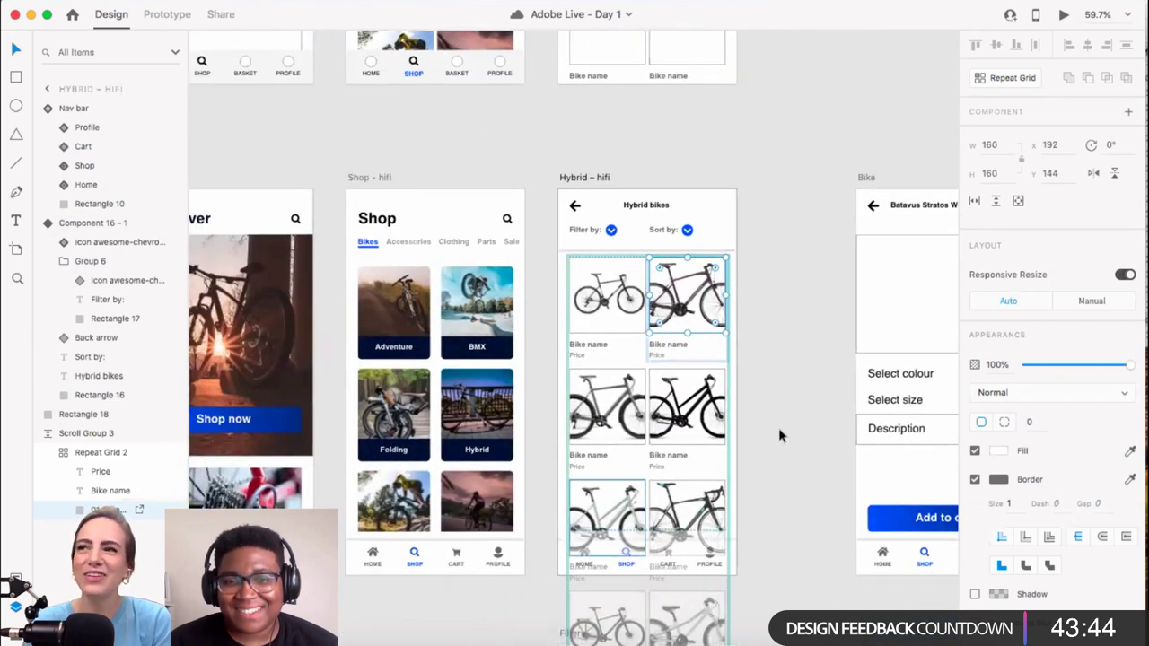
# Step: Turn off vertical scrolling for the bike repeat grid on the Hybrid – hifi artboard
pyautogui.press('Escape')
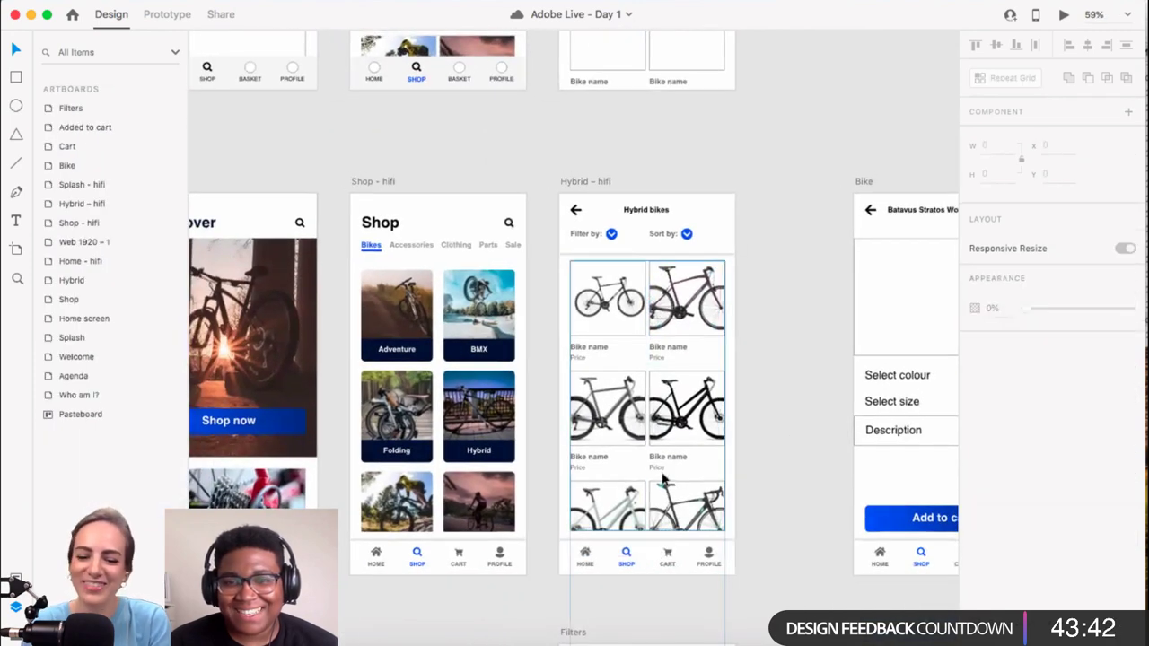
pyautogui.click(667, 473)
pyautogui.scroll(-3, 666, 474)
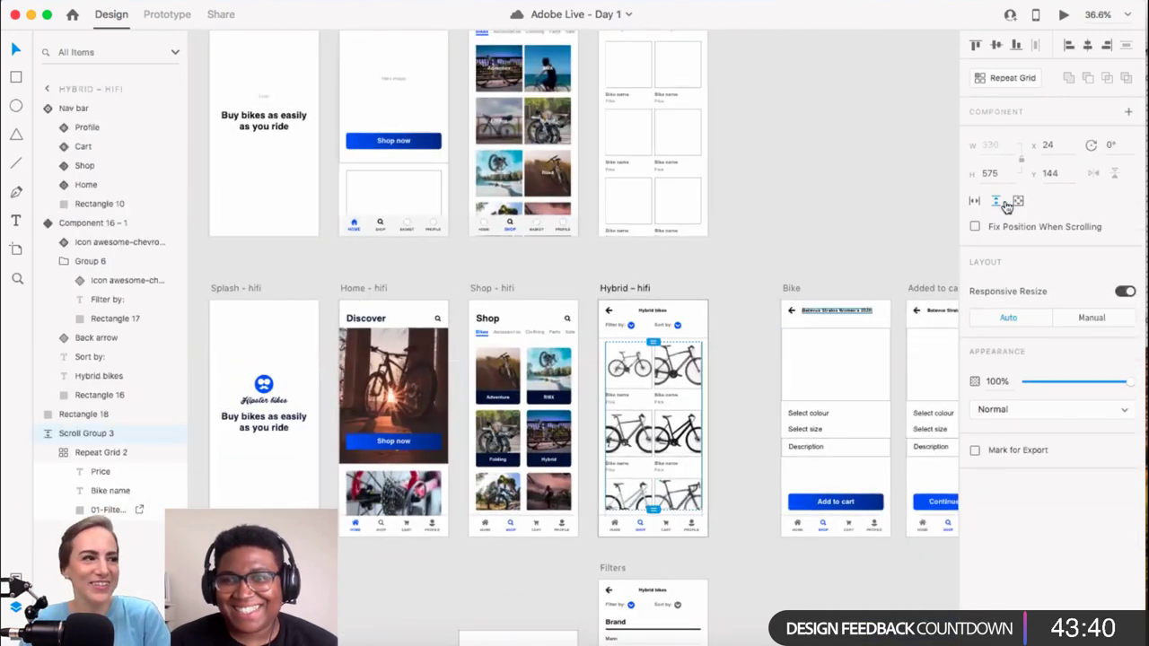
pyautogui.press('Return')
pyautogui.scroll(-1, 663, 455)
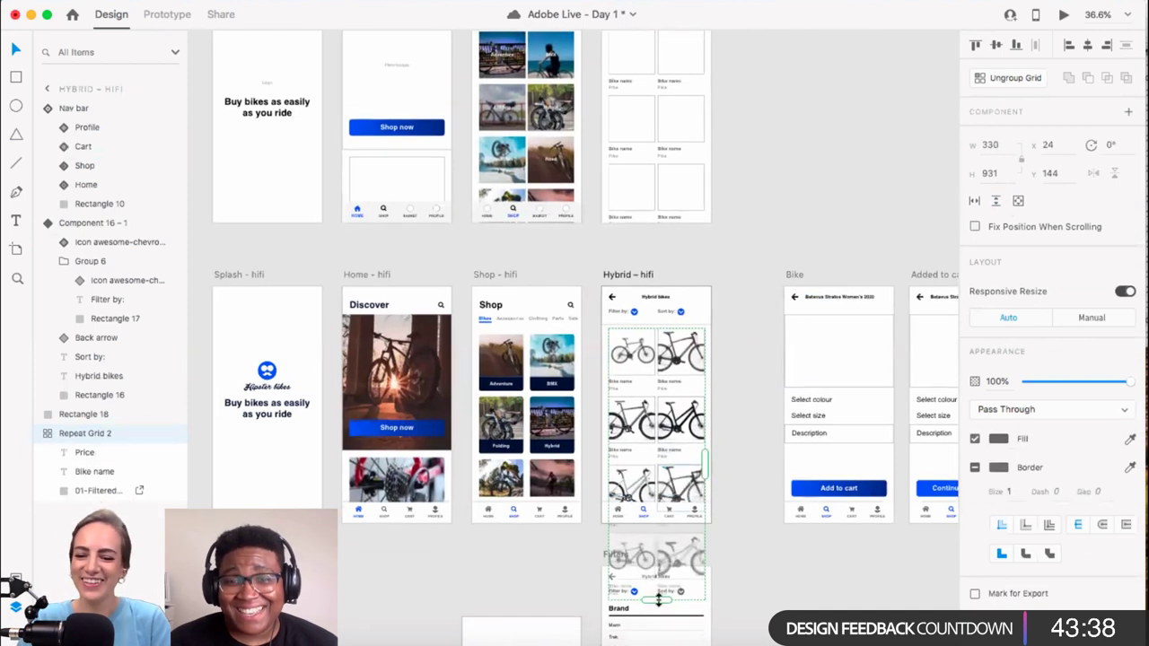
# Step: Shrink the Hybrid – hifi repeat grid to a single bike cell, 164 wide and 224 high
pyautogui.moveTo(668, 508); pyautogui.dragTo(647, 394)
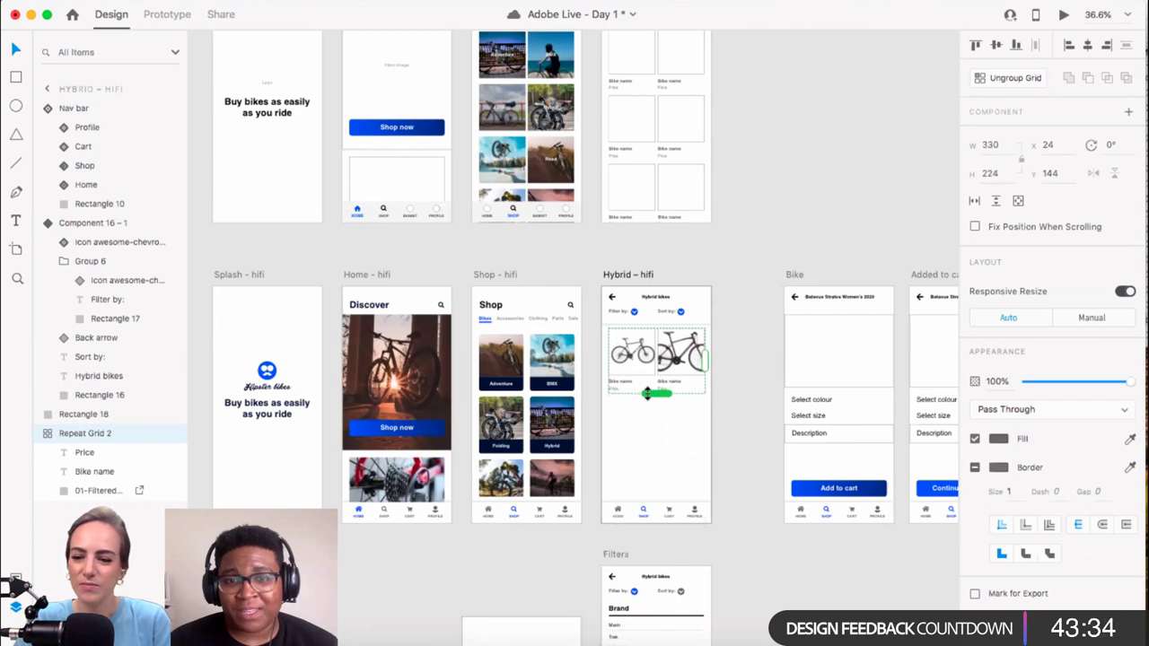
pyautogui.scroll(10, 647, 398)
pyautogui.scroll(3, 646, 398)
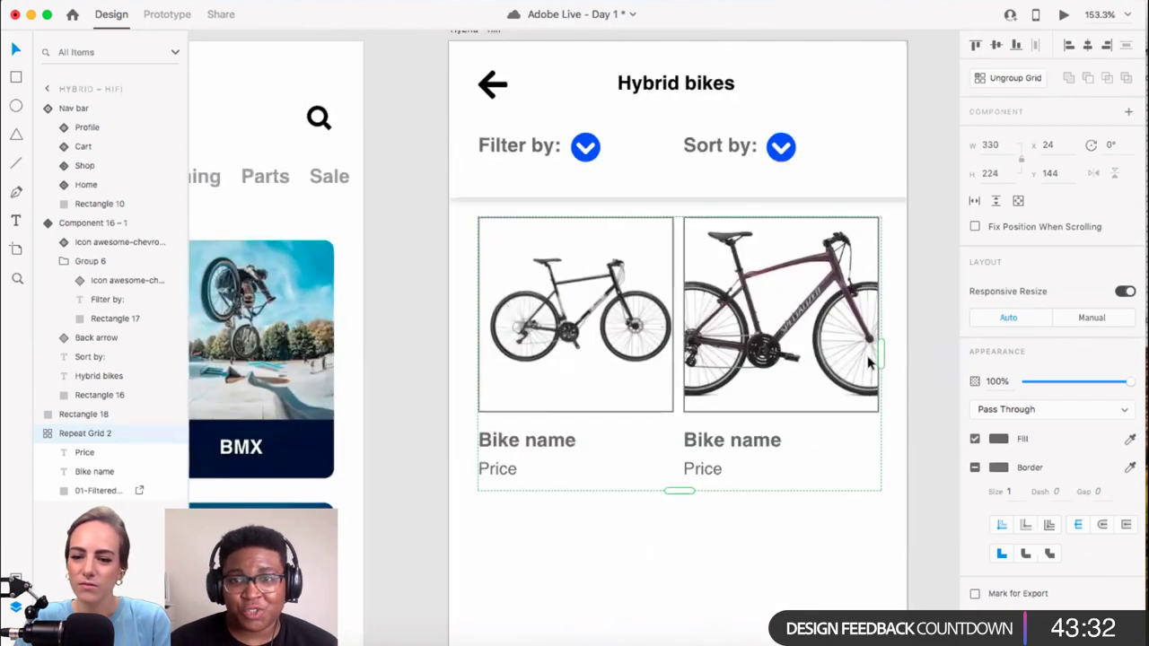
pyautogui.moveTo(882, 352); pyautogui.dragTo(677, 352)
pyautogui.scroll(3, 666, 403)
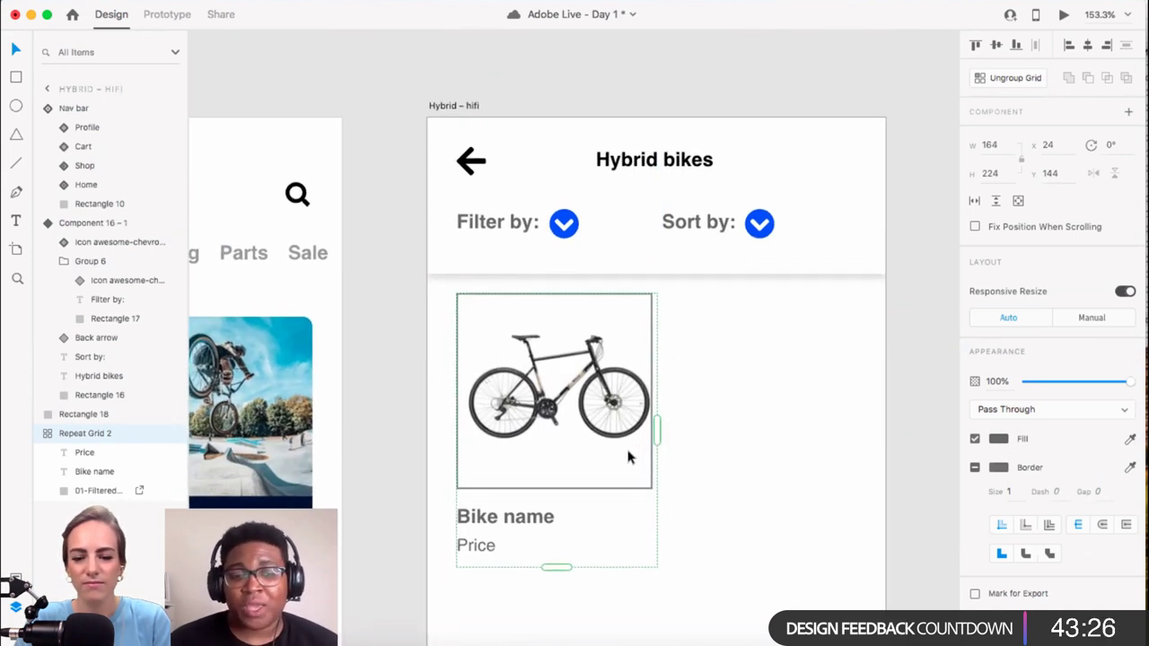
pyautogui.scroll(1, 627, 458)
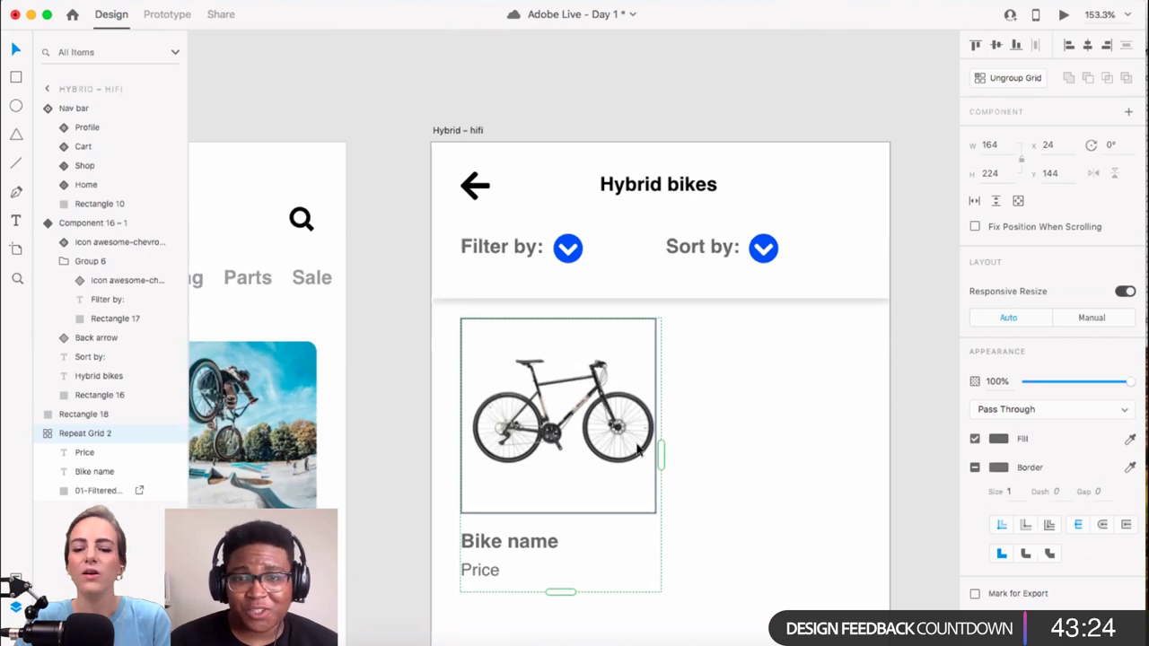
pyautogui.click(916, 401)
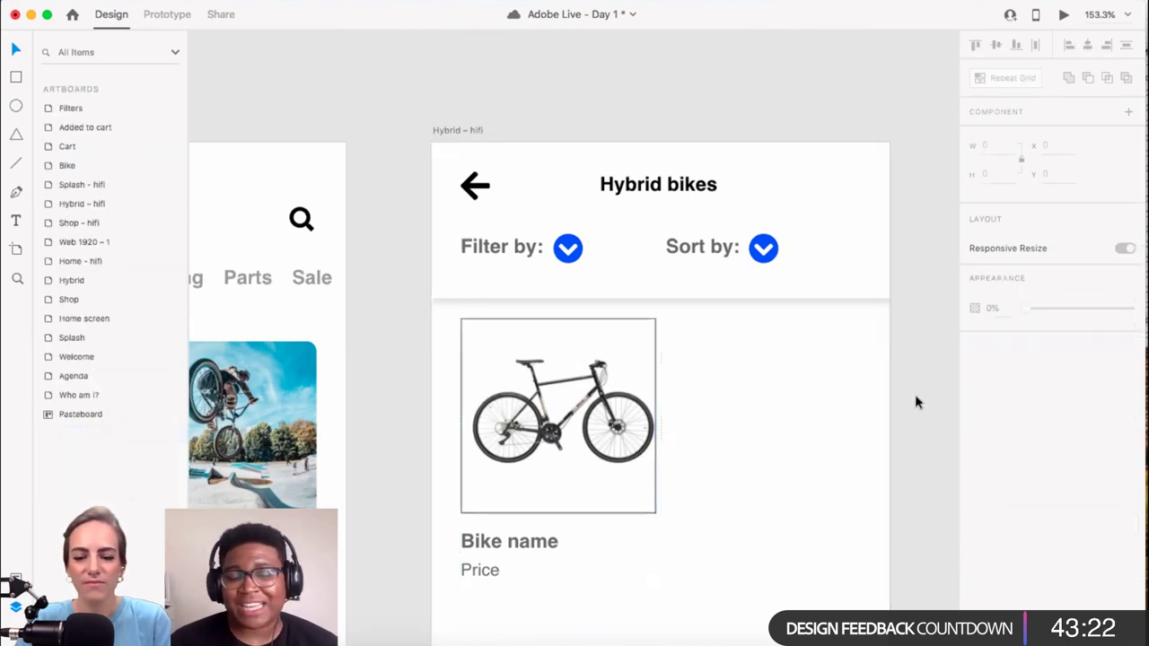
pyautogui.scroll(2, 634, 452)
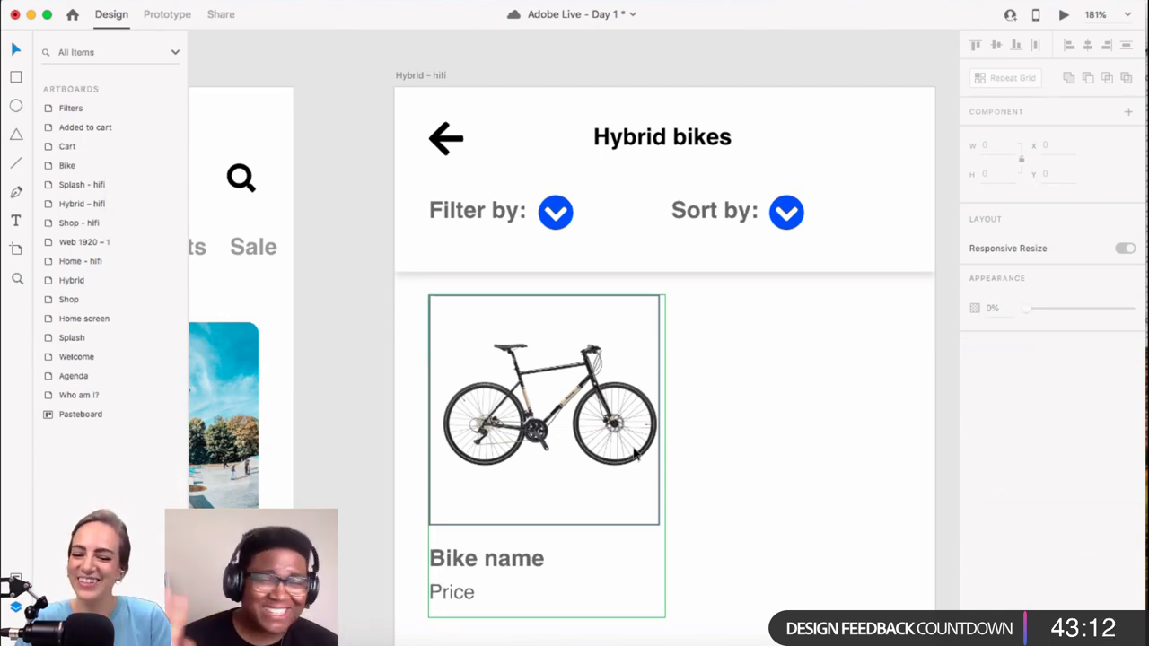
# Step: Turn the bike image inside the remaining cell into its own nested repeat grid, keeping it one image wide
pyautogui.click(634, 453)
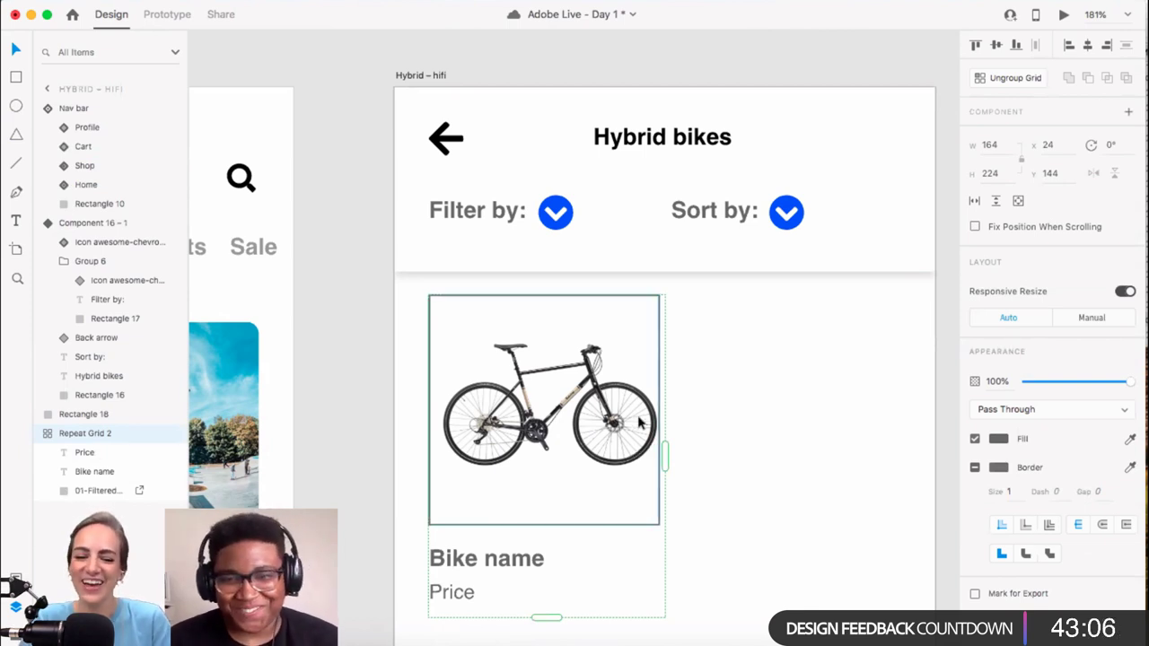
pyautogui.doubleClick(648, 440)
pyautogui.click(702, 390)
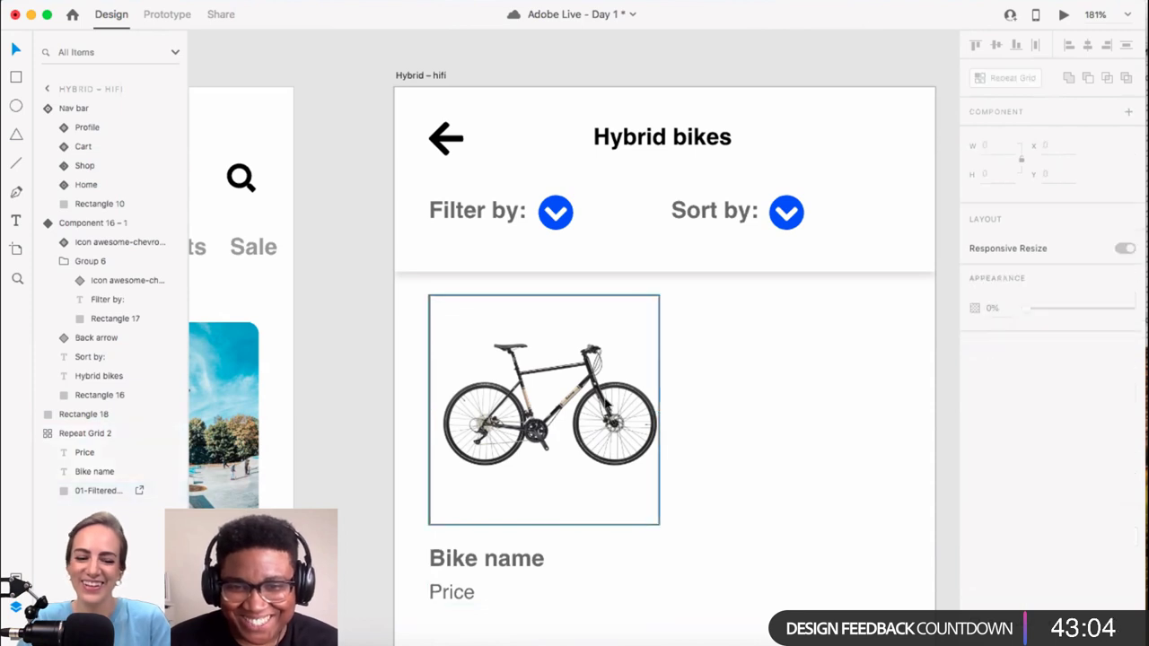
pyautogui.doubleClick(648, 396)
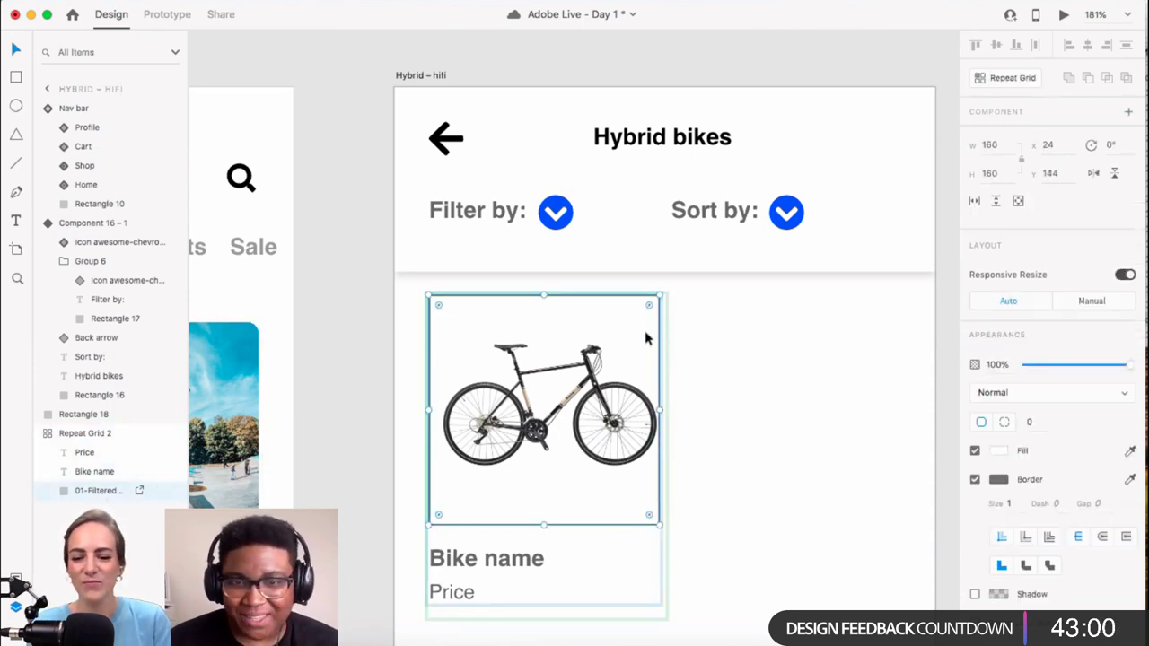
pyautogui.scroll(-3, 692, 377)
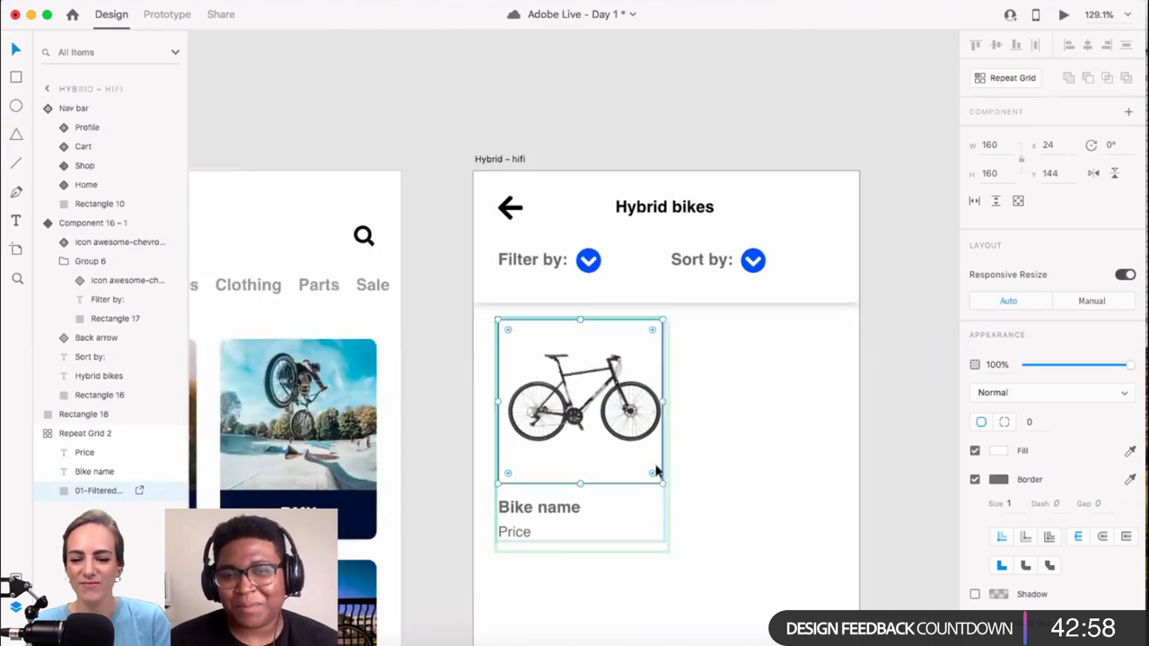
pyautogui.scroll(-2, 655, 468)
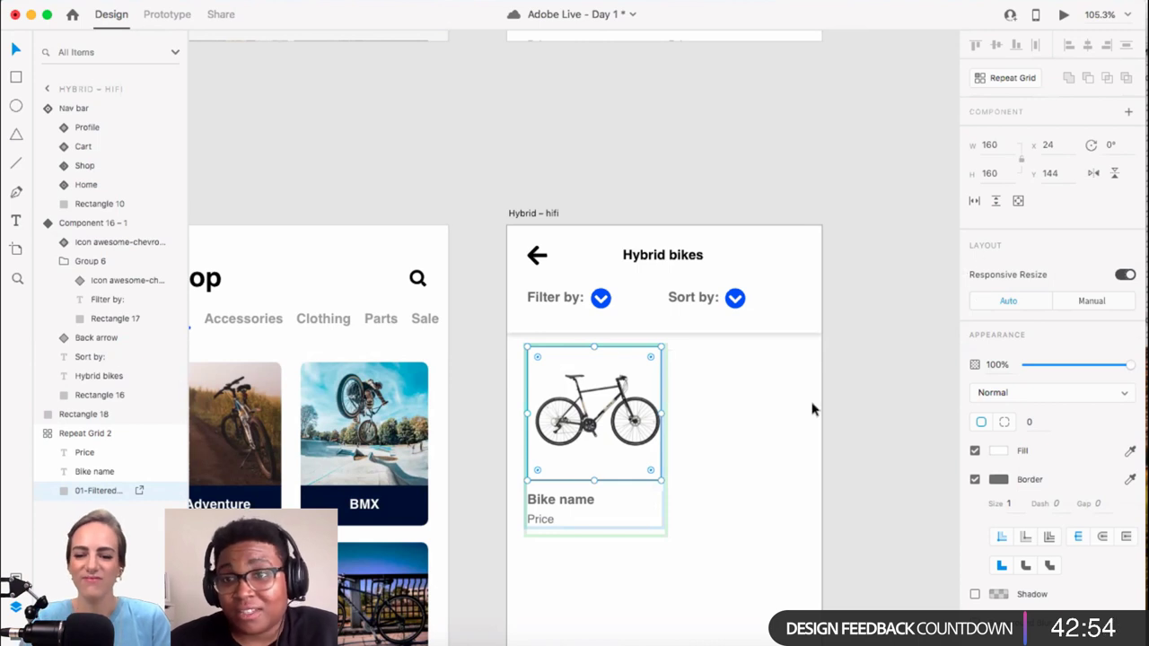
pyautogui.click(993, 80)
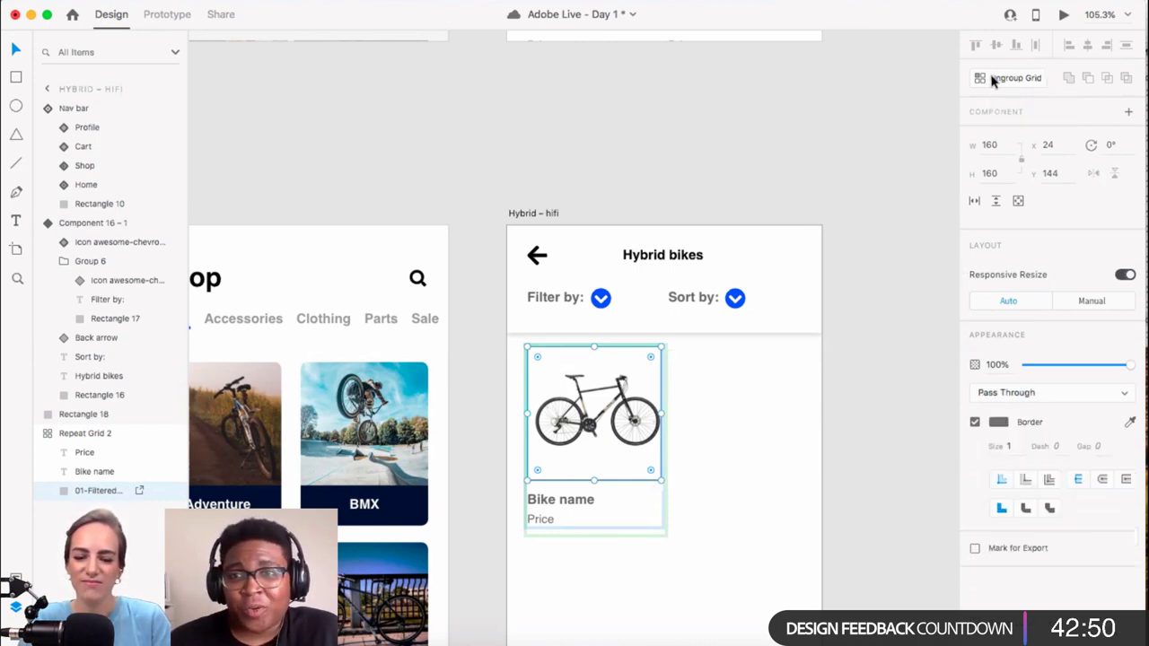
pyautogui.press('super+minus')
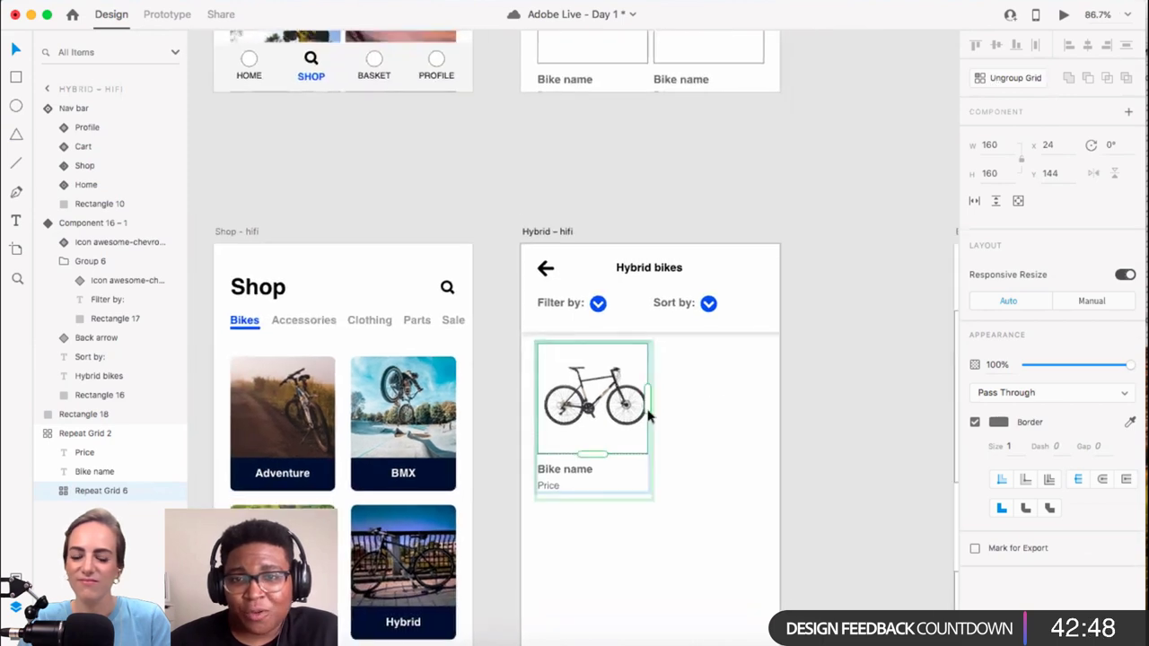
pyautogui.moveTo(647, 406); pyautogui.dragTo(765, 398)
pyautogui.press('super+z')
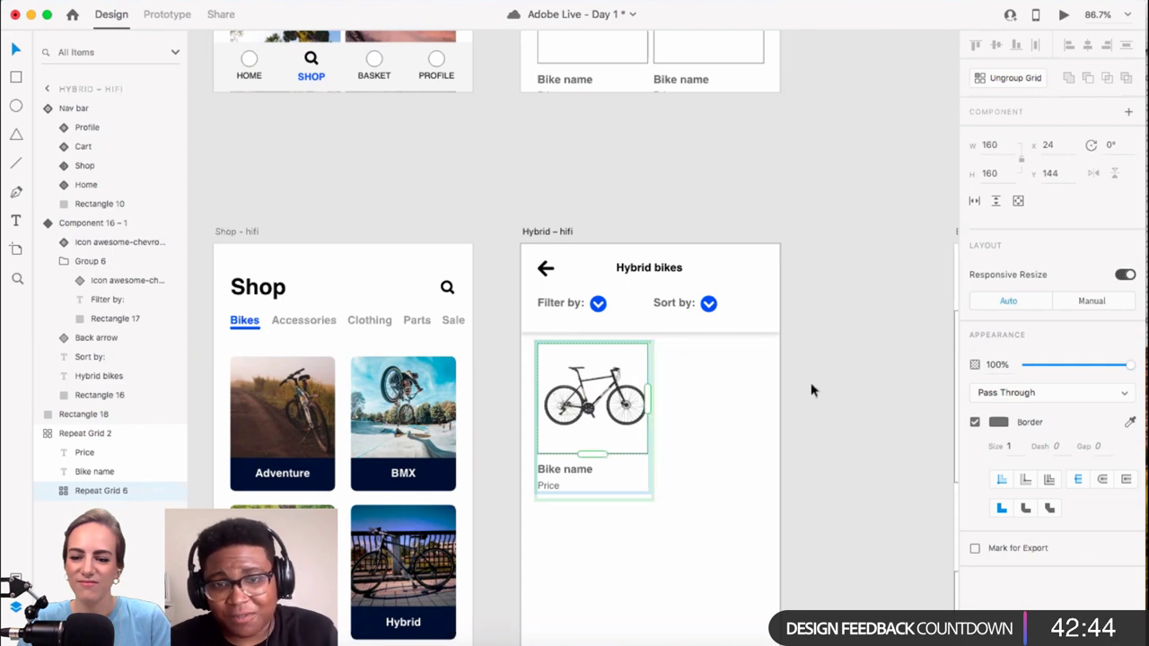
# Step: Extend the outer repeat grid to two columns, 333 wide, and repeat the rows down past the artboard's nav bar
pyautogui.click(706, 436)
pyautogui.click(644, 465)
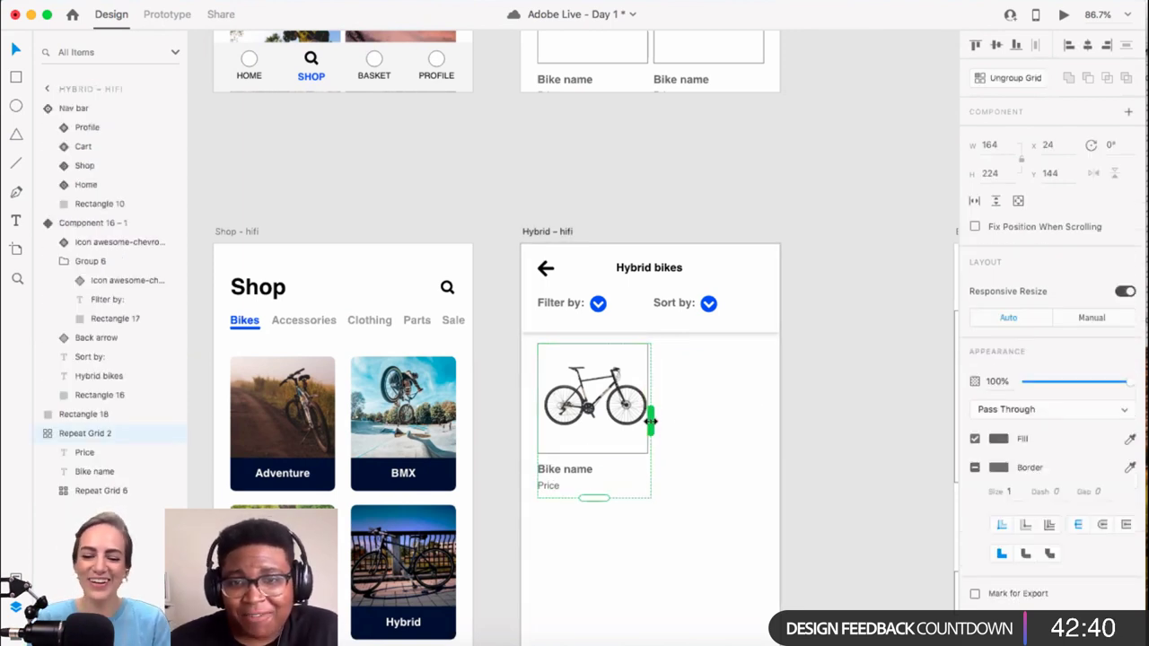
pyautogui.moveTo(649, 421); pyautogui.dragTo(767, 419)
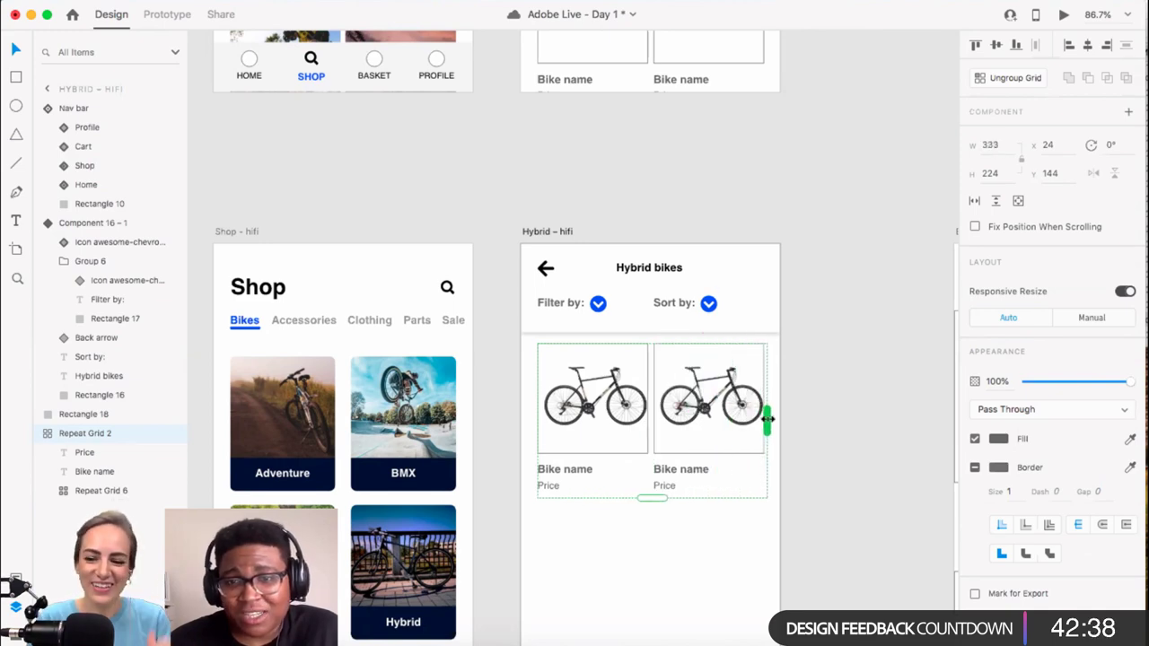
pyautogui.scroll(-3, 703, 457)
pyautogui.scroll(-3, 702, 456)
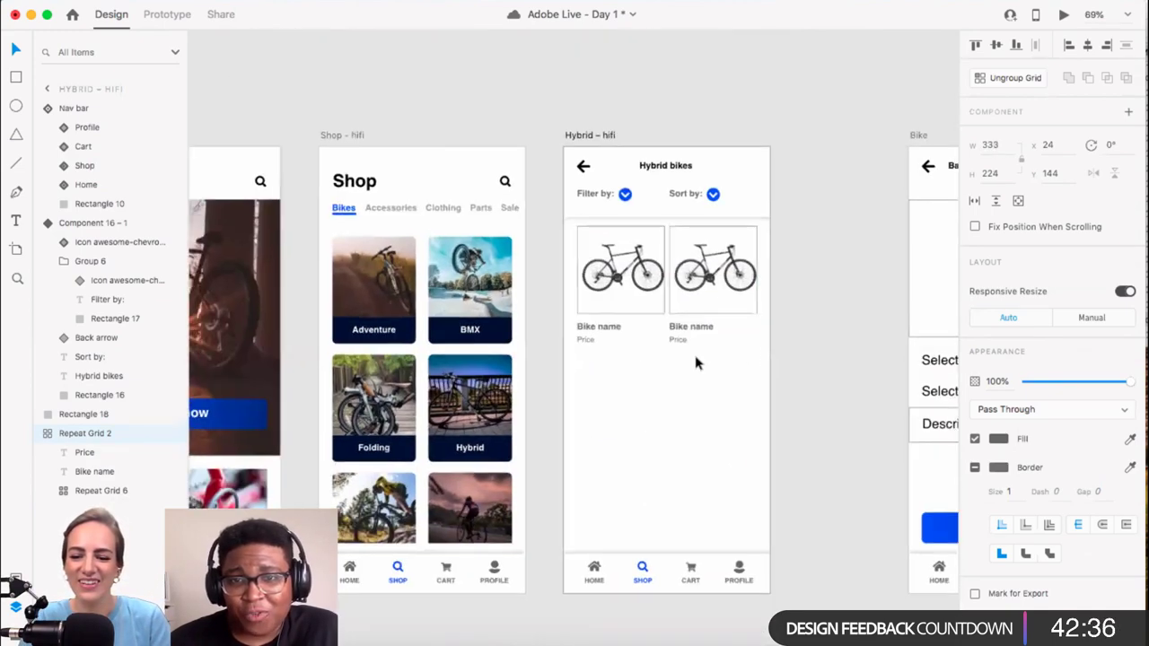
pyautogui.moveTo(671, 348); pyautogui.dragTo(671, 541)
pyautogui.click(810, 377)
pyautogui.scroll(6, 810, 367)
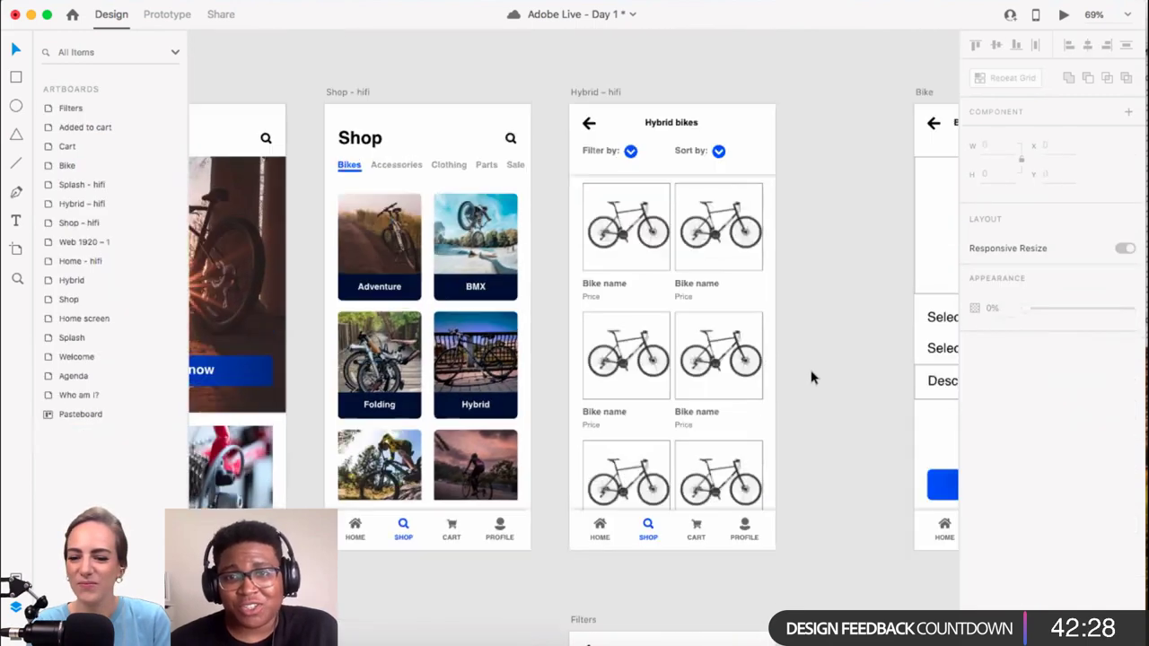
pyautogui.scroll(-4, 810, 359)
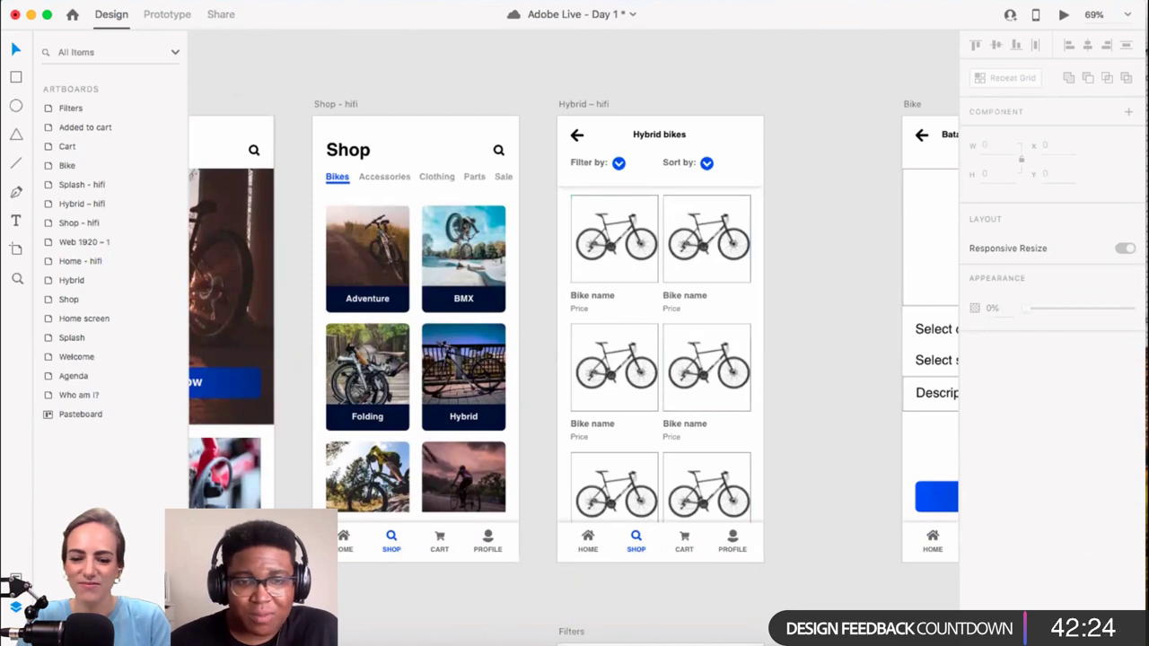
# Step: Switch to Finder and try to fill the bike grid with 01-Filtered - Viking.jpg, 05-Filtered-Cube-Women.jpg and the six bike images without the Filtered prefix
pyautogui.press('super+Tab')
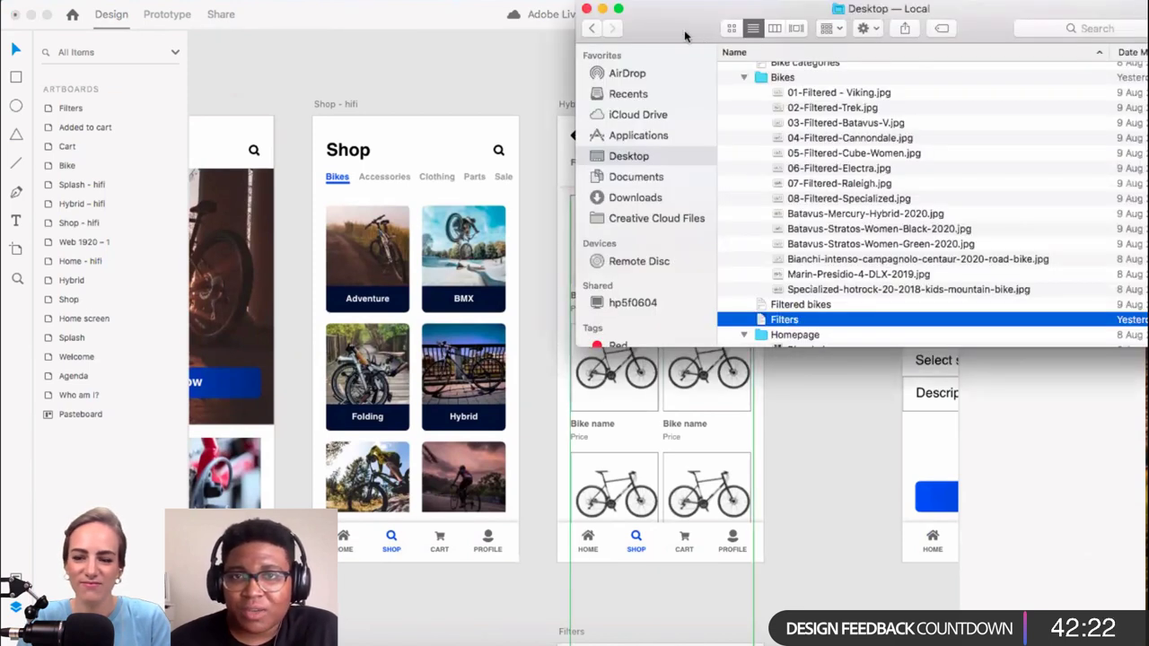
pyautogui.moveTo(805, 34); pyautogui.dragTo(841, 36)
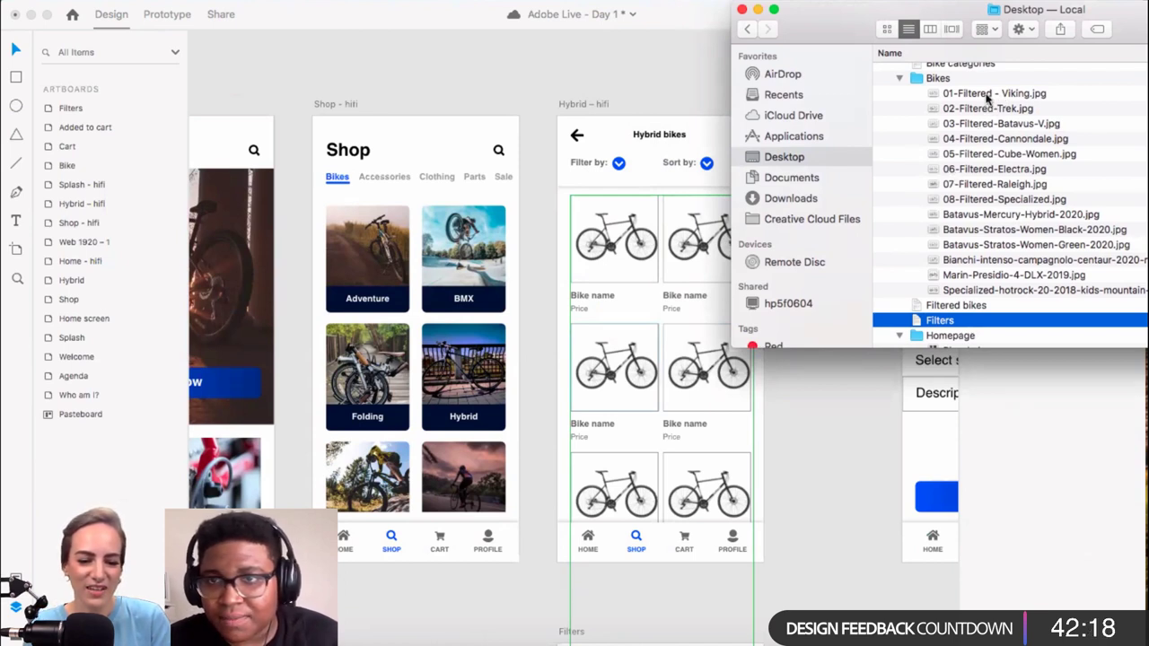
pyautogui.click(989, 94)
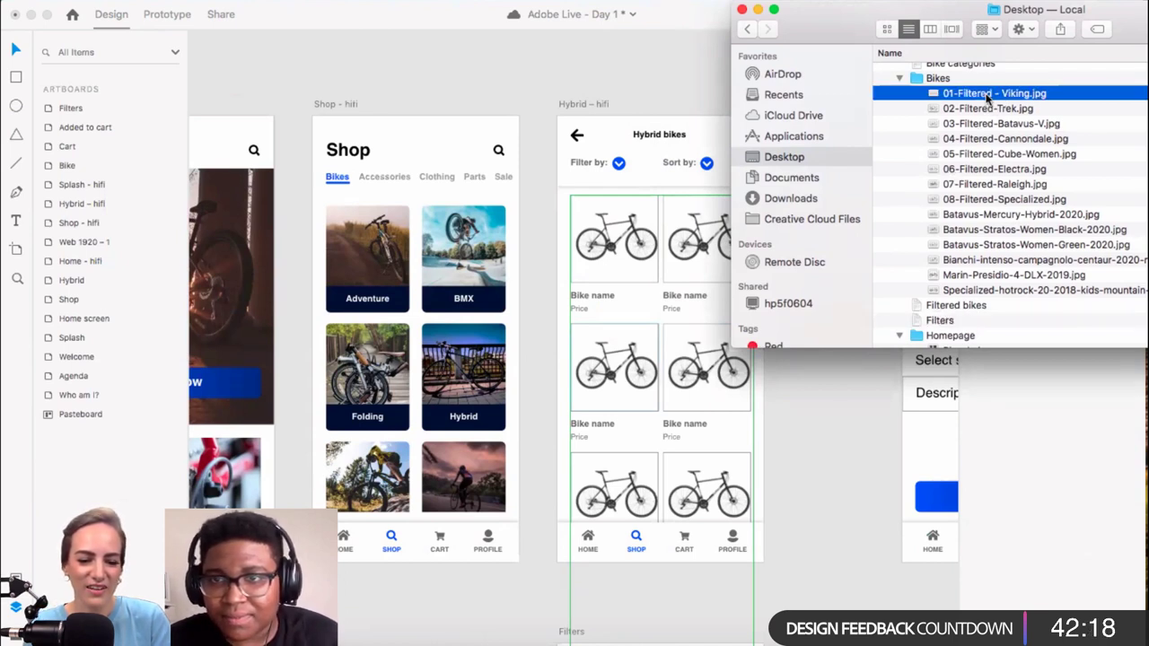
pyautogui.keyDown('super'); pyautogui.click(1005, 154); pyautogui.keyUp('super')
pyautogui.keyDown('super'); pyautogui.click(994, 214); pyautogui.keyUp('super')
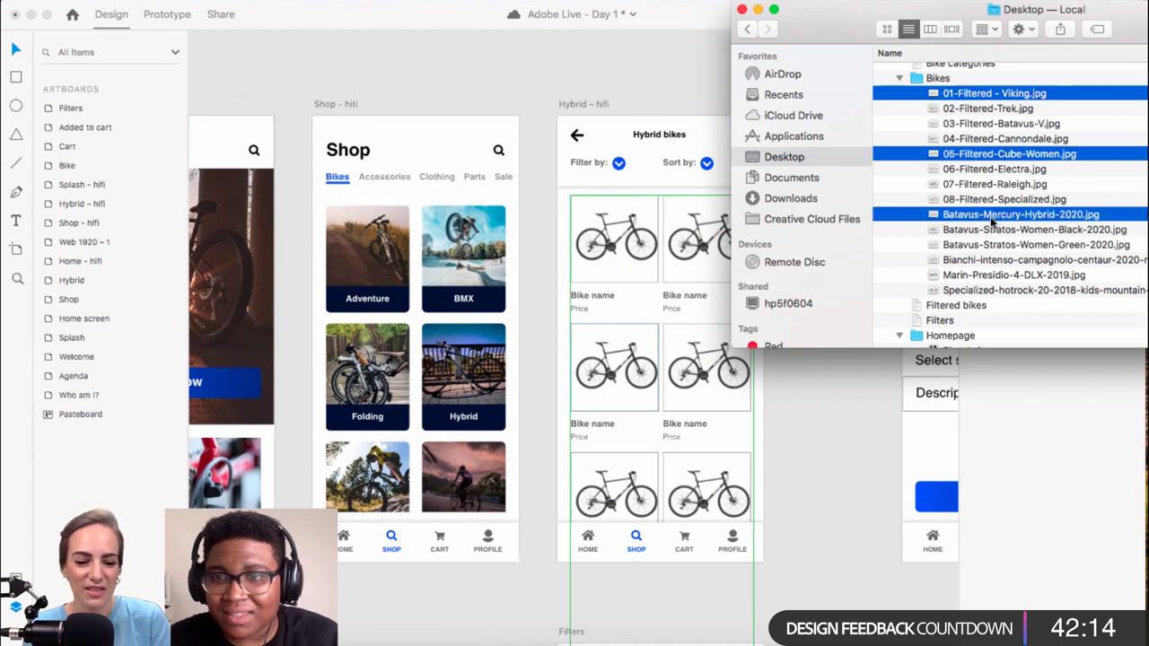
pyautogui.keyDown('super'); pyautogui.click(993, 229); pyautogui.keyUp('super')
pyautogui.keyDown('super'); pyautogui.click(991, 244); pyautogui.keyUp('super')
pyautogui.keyDown('super'); pyautogui.click(989, 259); pyautogui.keyUp('super')
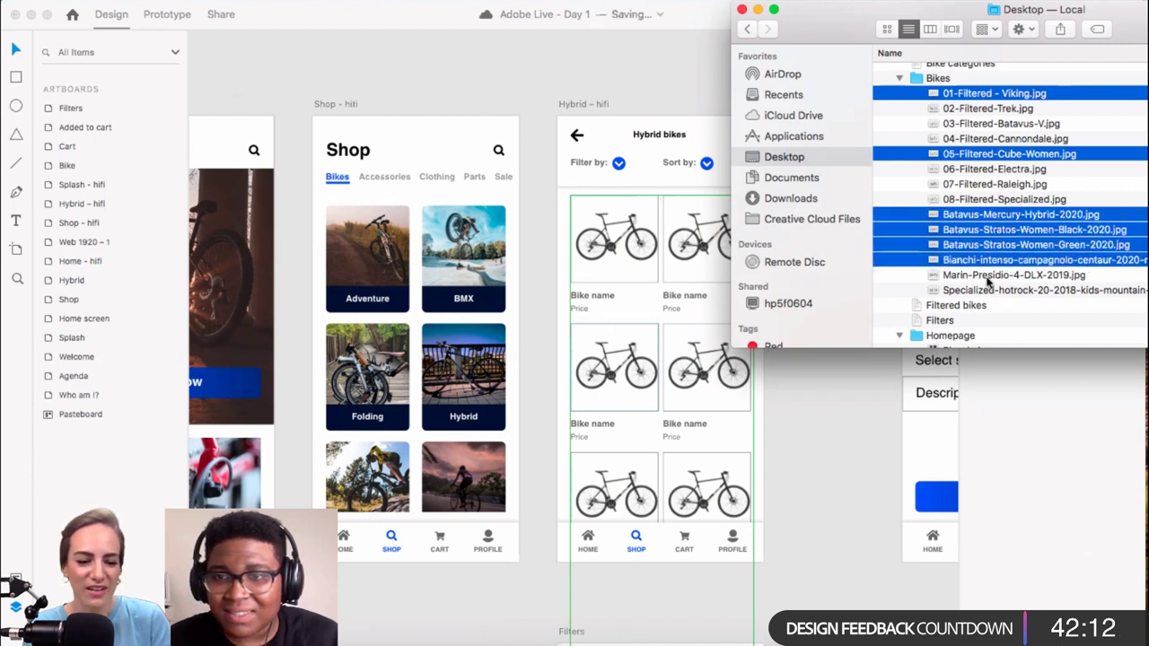
pyautogui.keyDown('super'); pyautogui.click(987, 275); pyautogui.keyUp('super')
pyautogui.keyDown('super'); pyautogui.click(982, 289); pyautogui.keyUp('super')
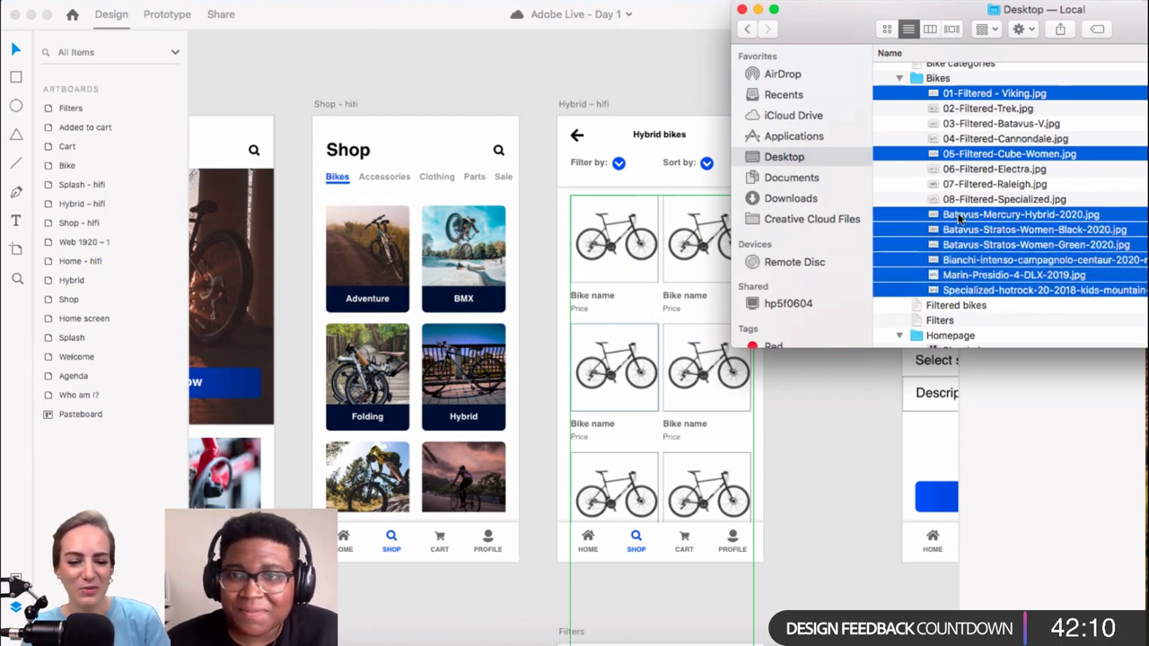
pyautogui.moveTo(959, 218); pyautogui.dragTo(631, 248)
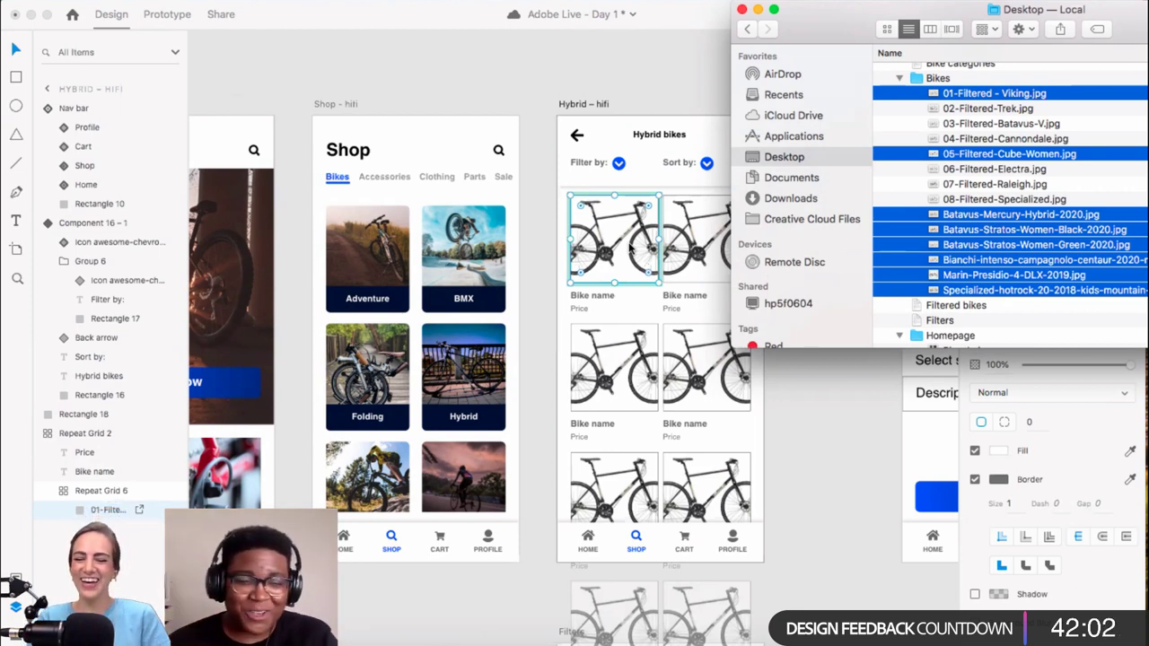
pyautogui.click(774, 415)
pyautogui.click(801, 411)
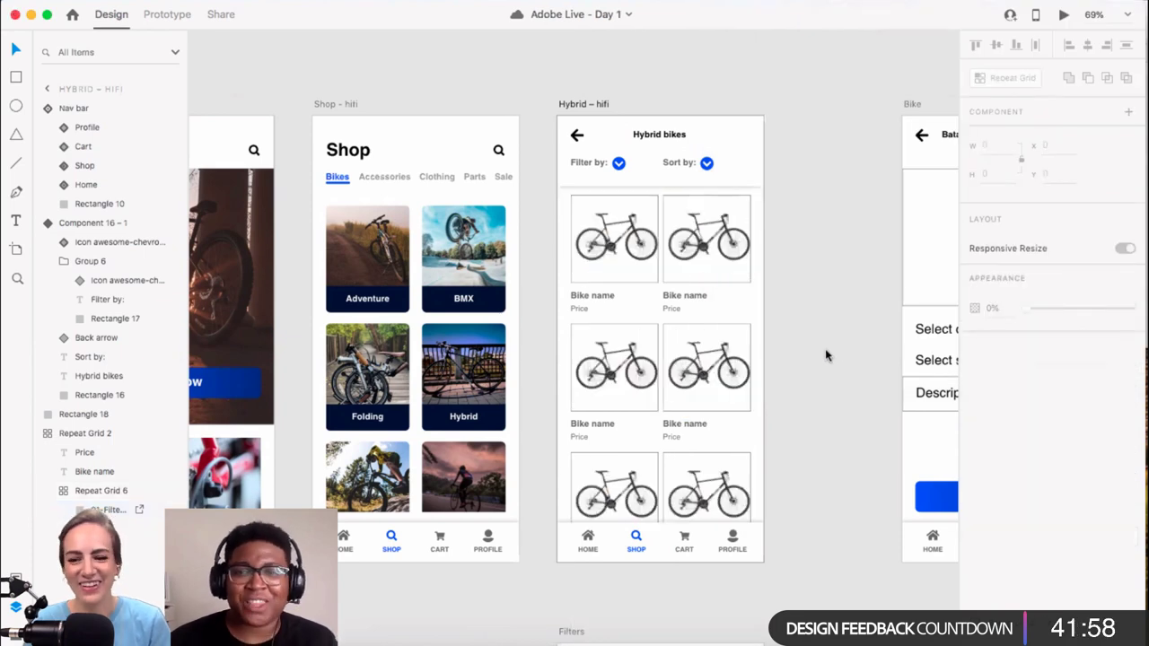
# Step: Review the layouts of the Bike, Added to cart and Cart artboards beside Hybrid – hifi
pyautogui.hscroll(5, 825, 351)
pyautogui.scroll(2, 683, 386)
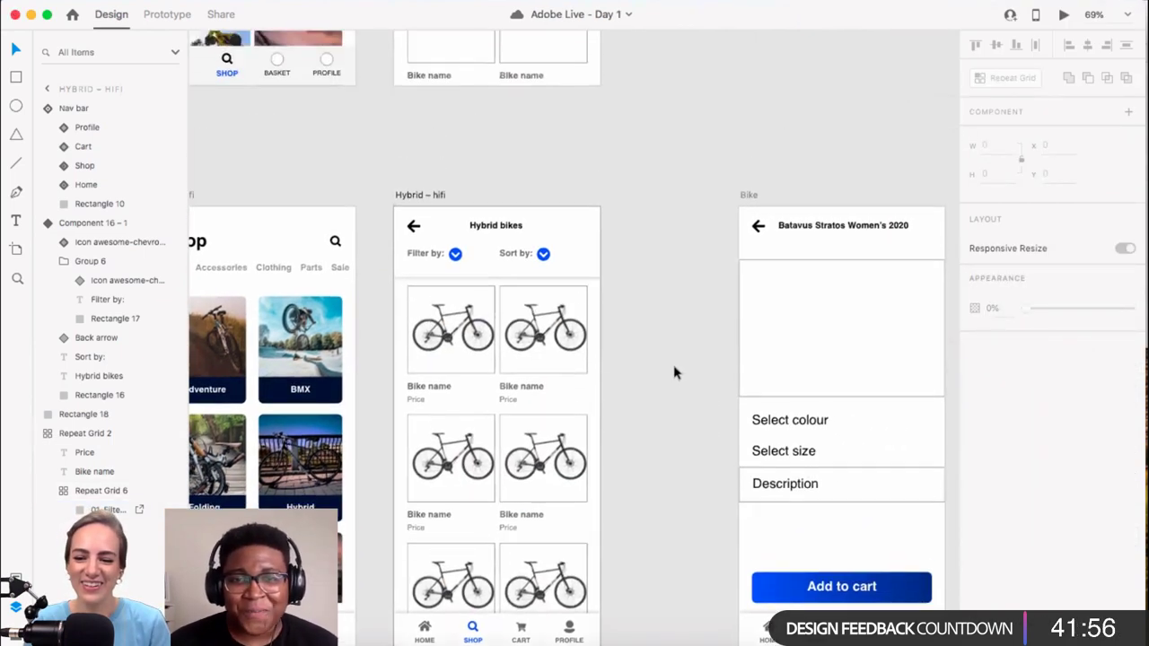
pyautogui.click(672, 374)
pyautogui.scroll(-3, 670, 375)
pyautogui.hscroll(5, 669, 375)
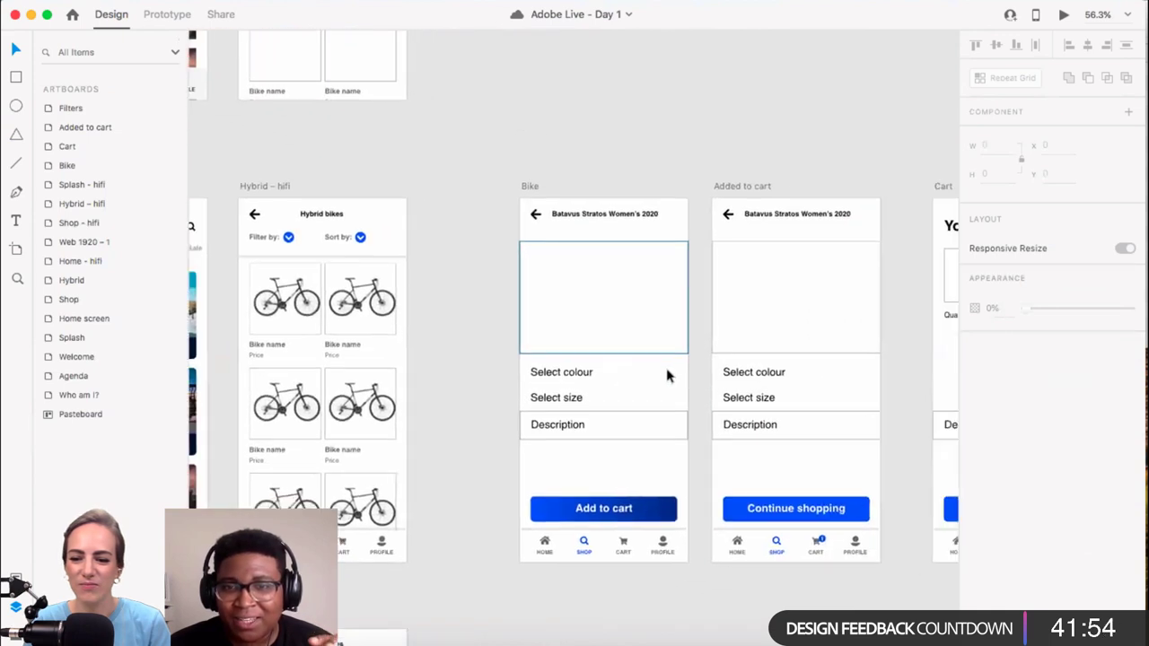
pyautogui.scroll(-4, 608, 336)
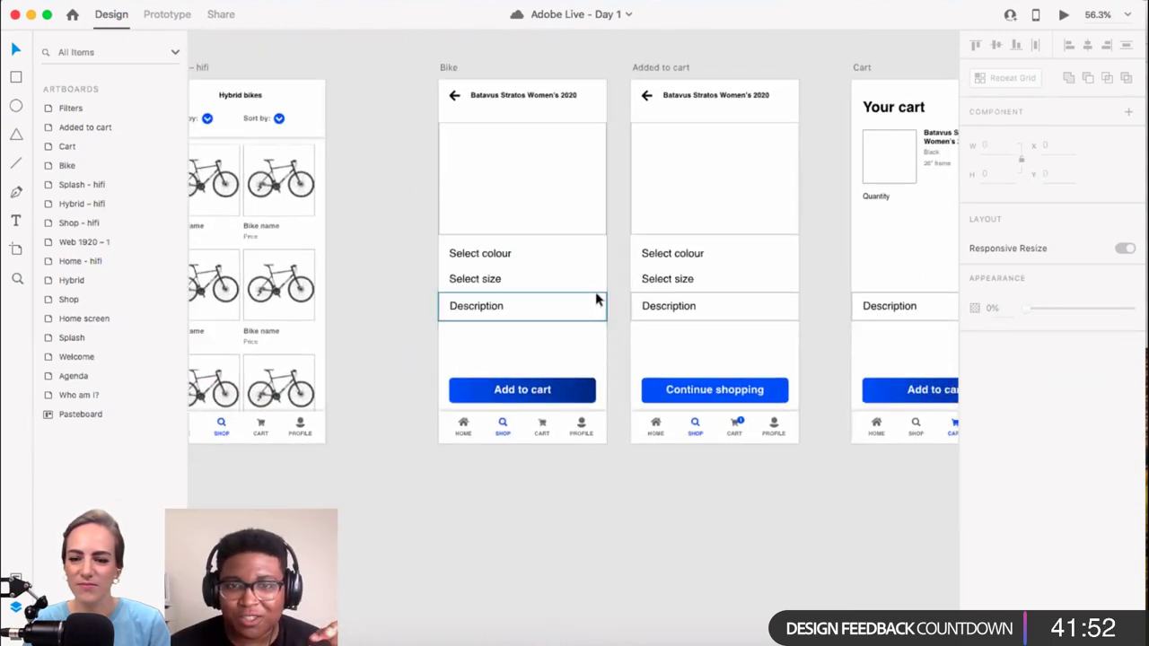
pyautogui.scroll(-3, 595, 298)
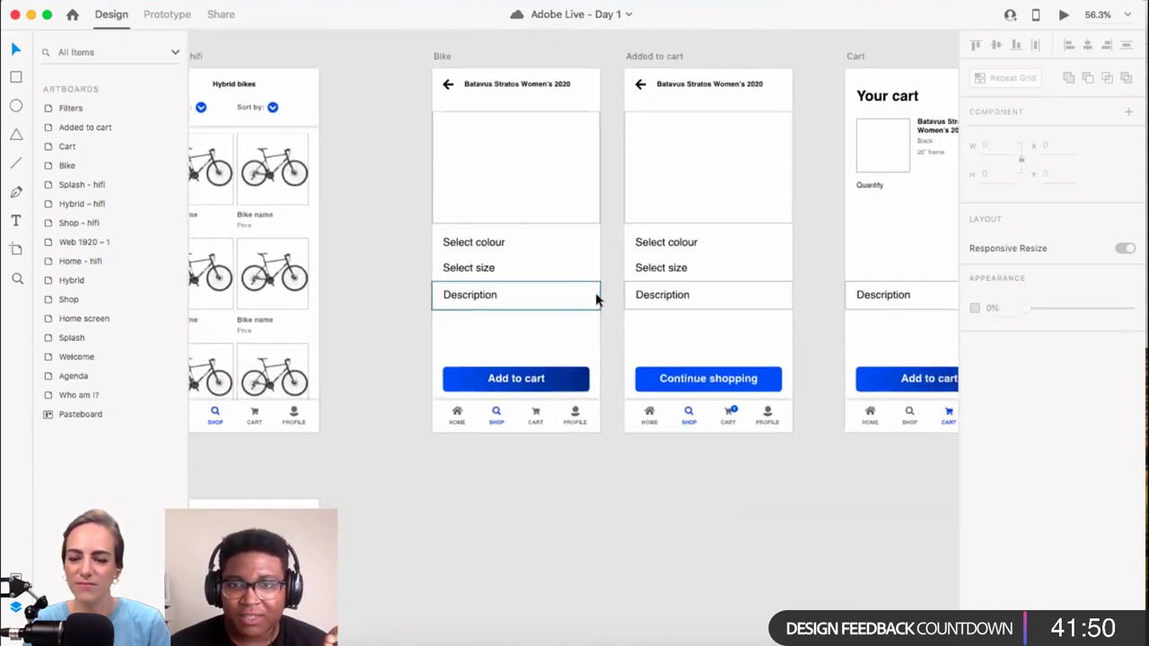
pyautogui.scroll(6, 595, 298)
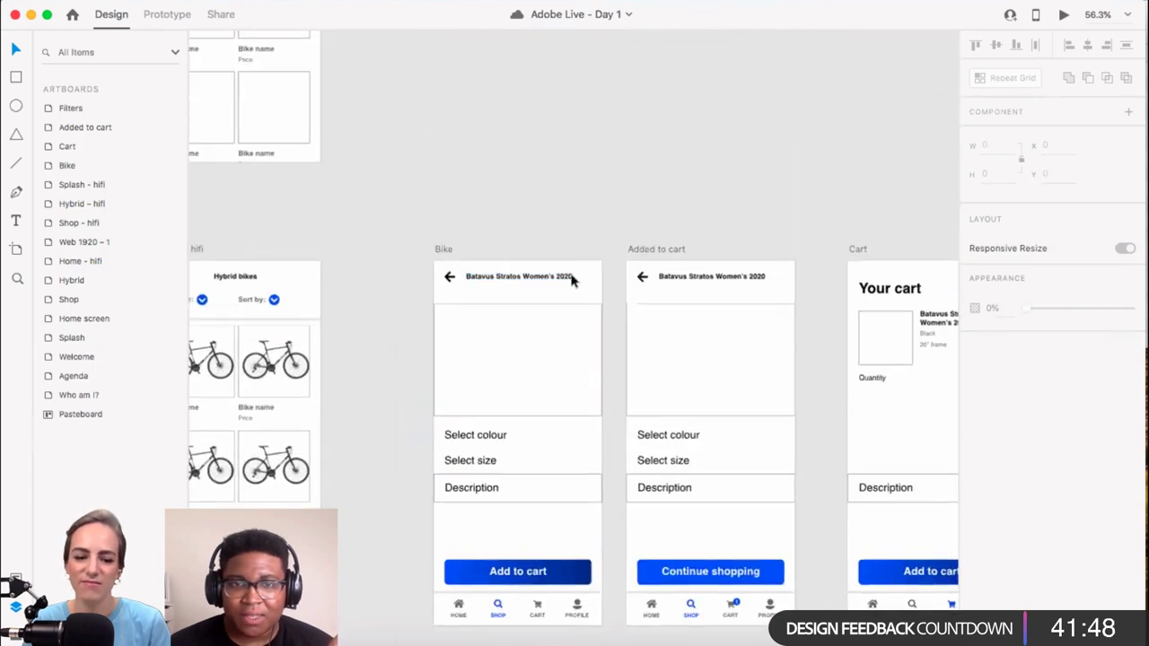
# Step: Switch to Finder, browse the project's asset files and read the Bike categories text file
pyautogui.scroll(2, 572, 277)
pyautogui.hscroll(-5, 562, 282)
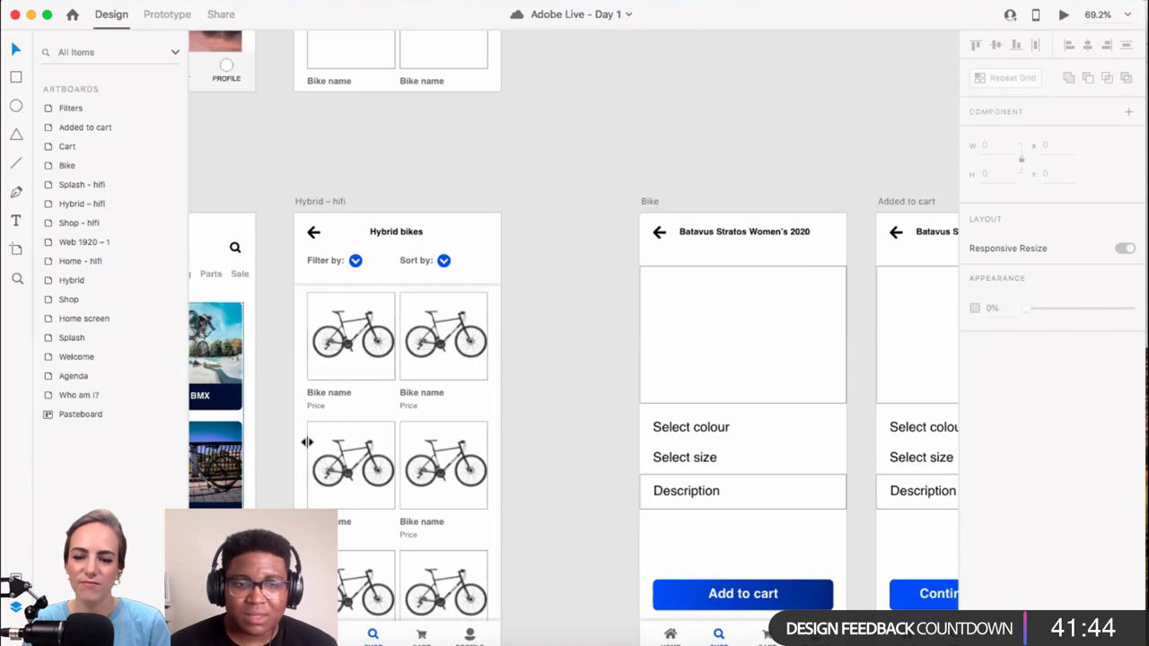
pyautogui.press('super+Tab')
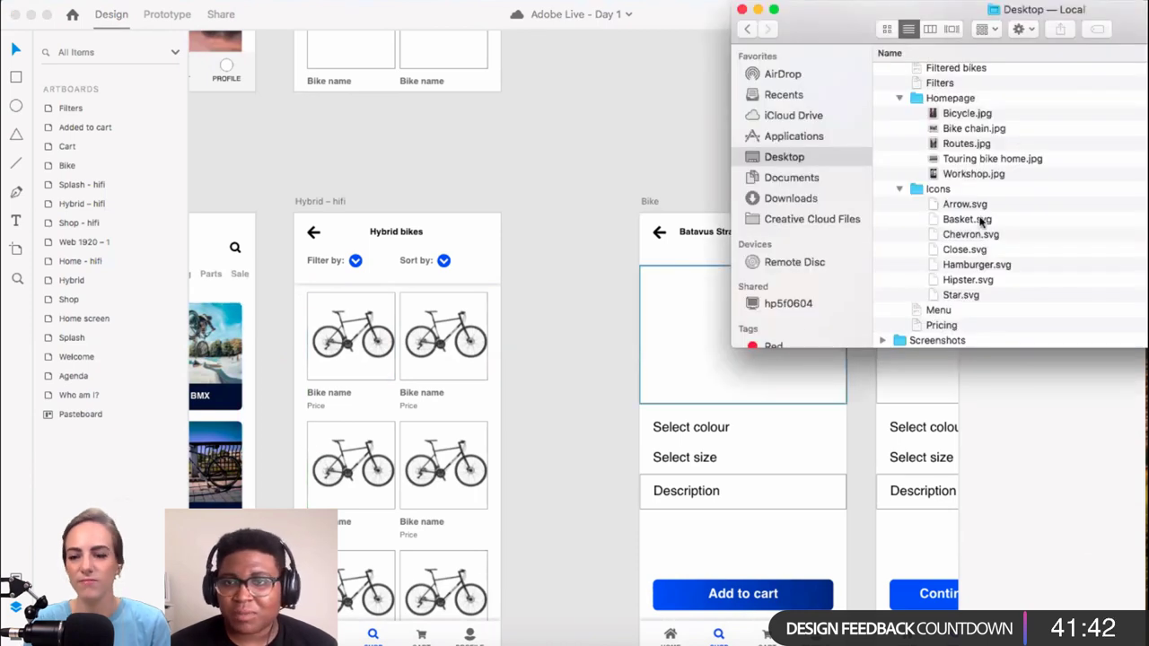
pyautogui.scroll(-1, 915, 215)
pyautogui.scroll(3, 984, 213)
pyautogui.scroll(5, 984, 212)
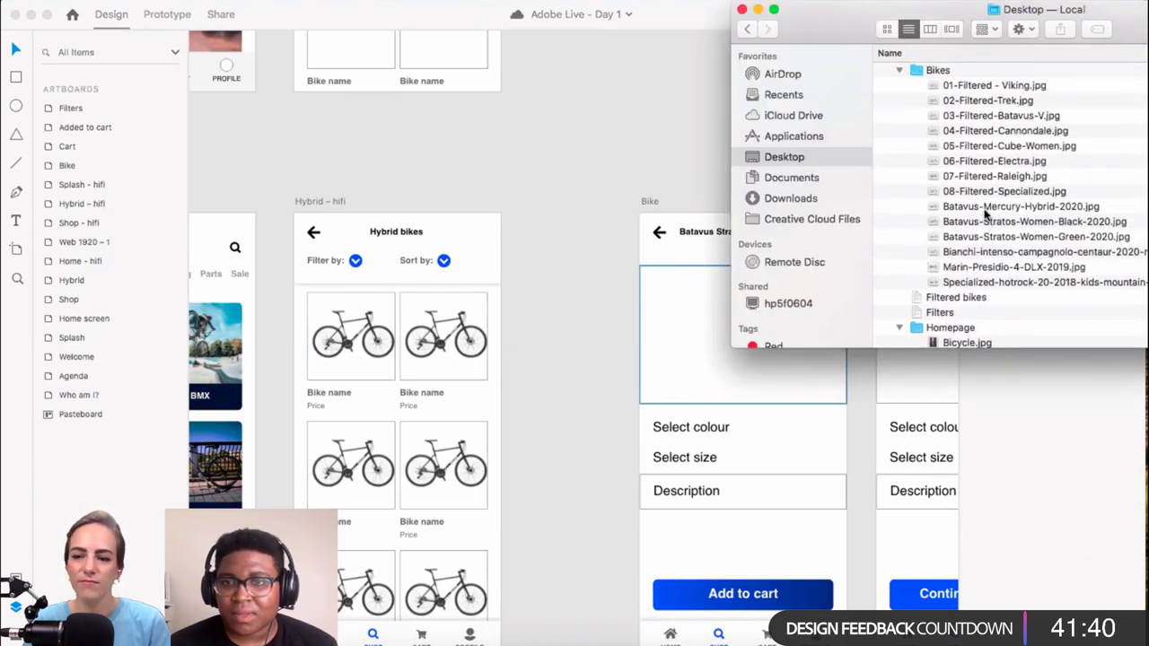
pyautogui.scroll(-2, 984, 213)
pyautogui.scroll(-5, 985, 213)
pyautogui.scroll(4, 974, 202)
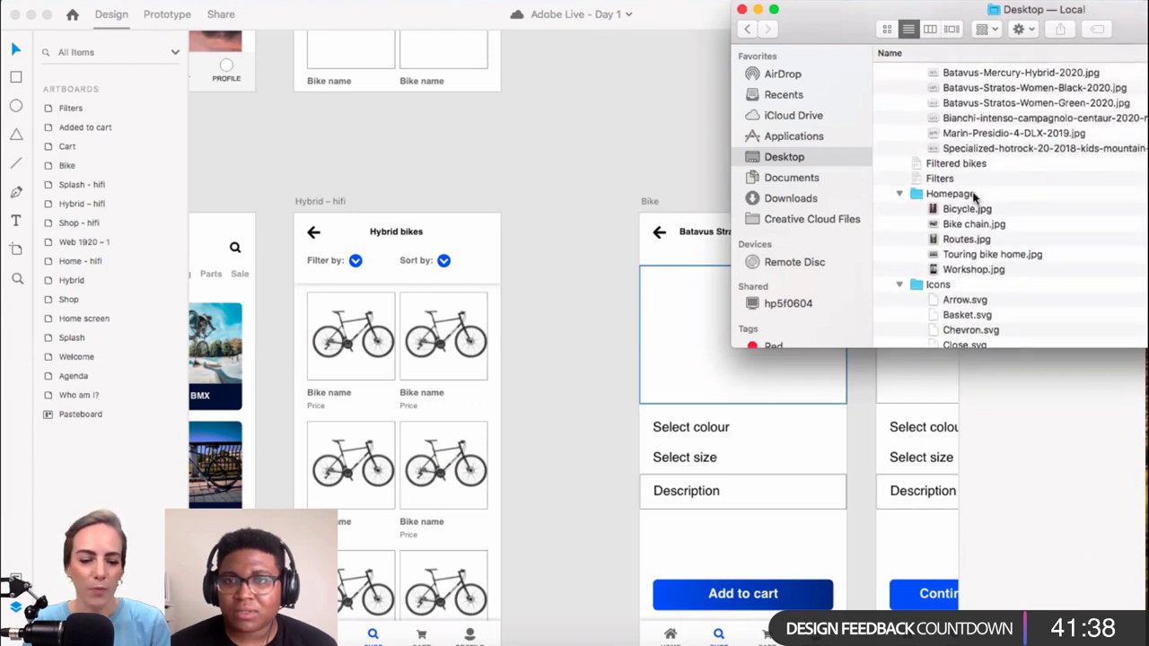
pyautogui.scroll(2, 951, 191)
pyautogui.scroll(10, 947, 207)
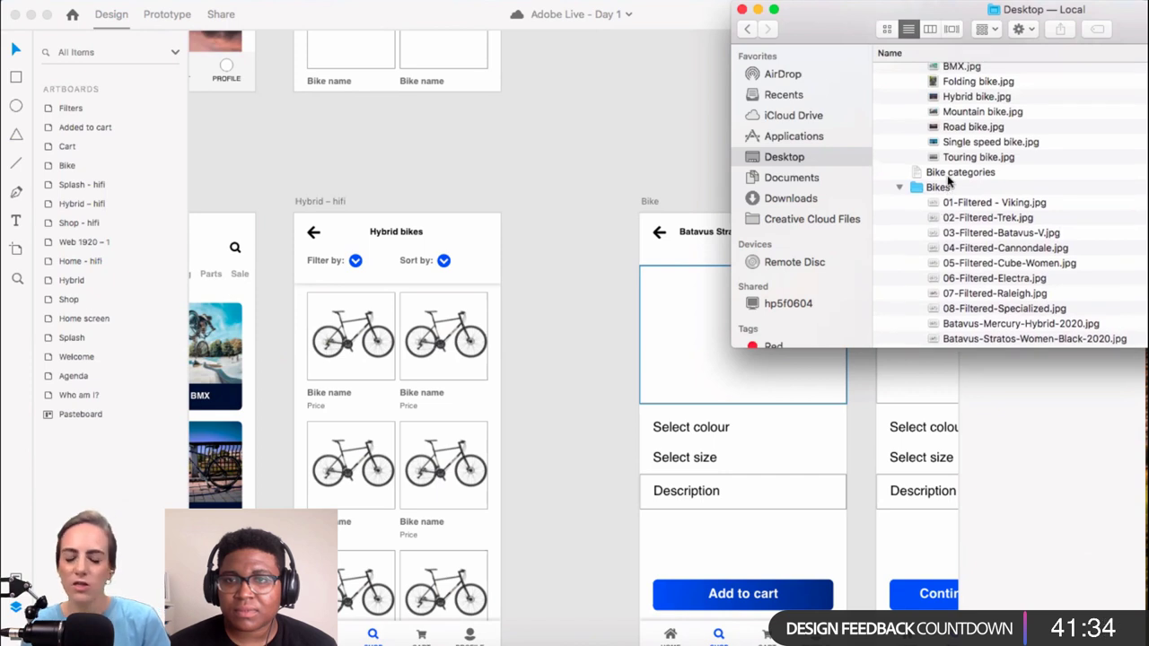
pyautogui.click(947, 175)
pyautogui.doubleClick(947, 175)
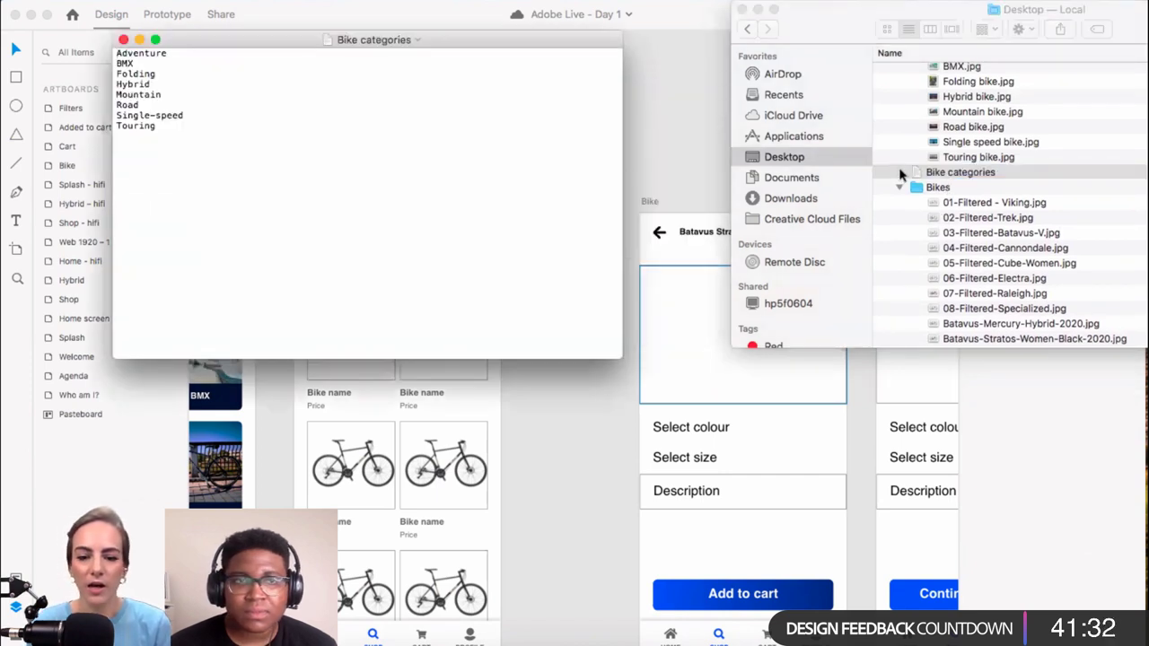
pyautogui.click(123, 41)
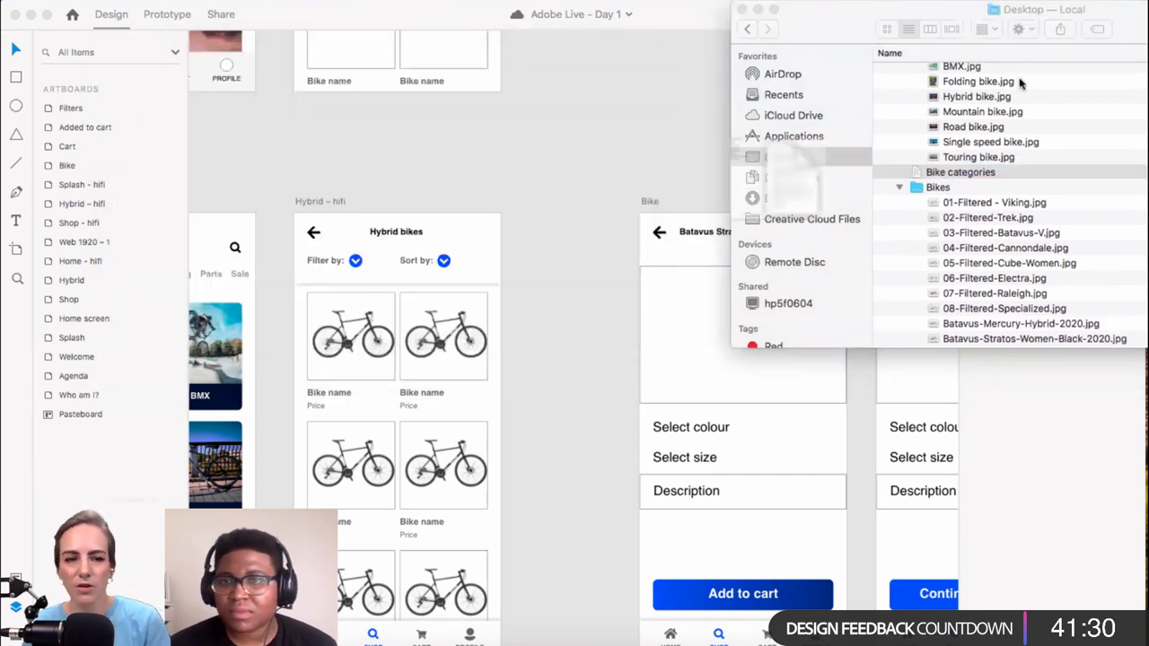
# Step: Fill the bike name labels in the Hybrid – hifi repeat grid with the Filtered bikes text file
pyautogui.scroll(5, 1017, 79)
pyautogui.scroll(-10, 1027, 76)
pyautogui.scroll(-5, 1027, 77)
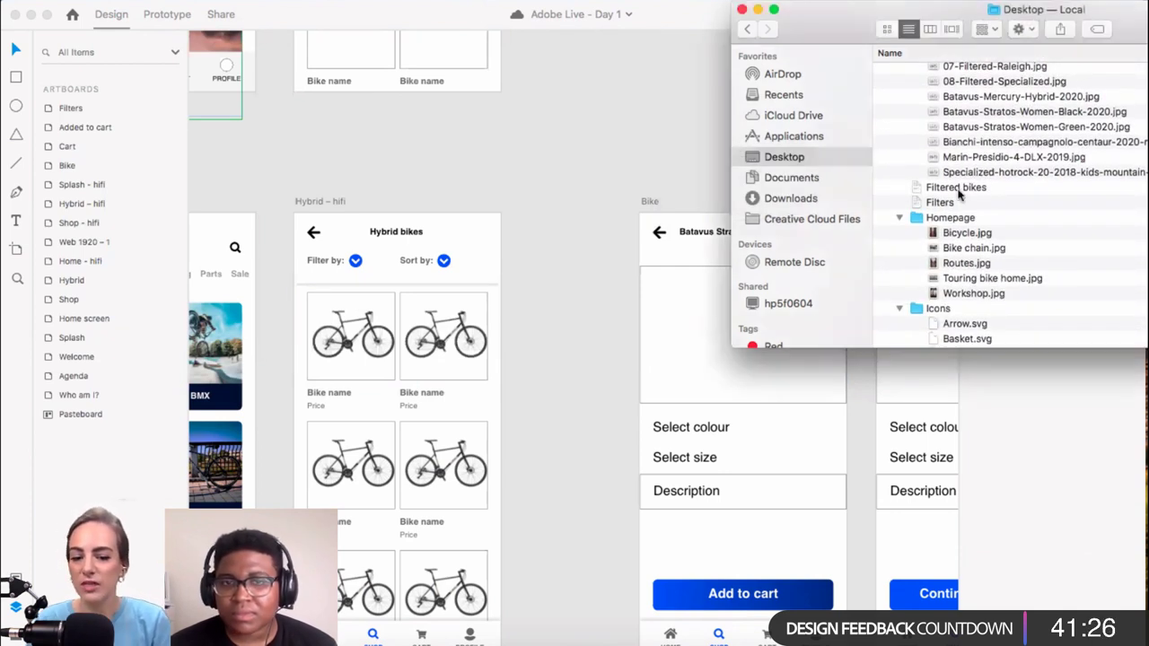
pyautogui.click(949, 190)
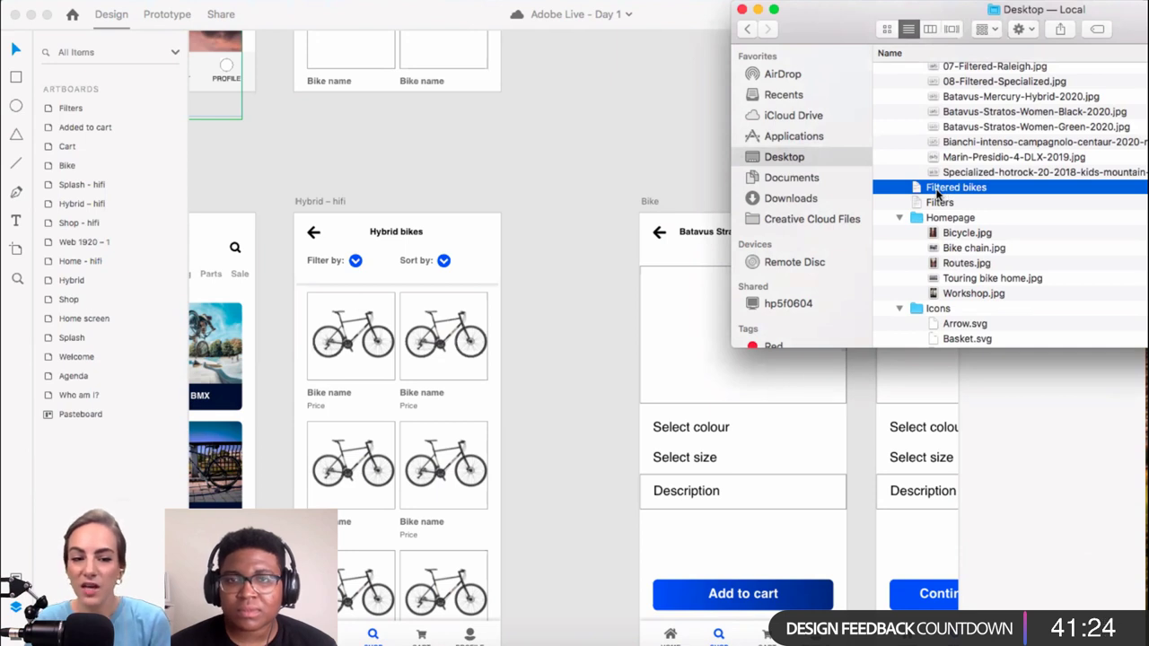
pyautogui.moveTo(937, 192); pyautogui.dragTo(336, 398)
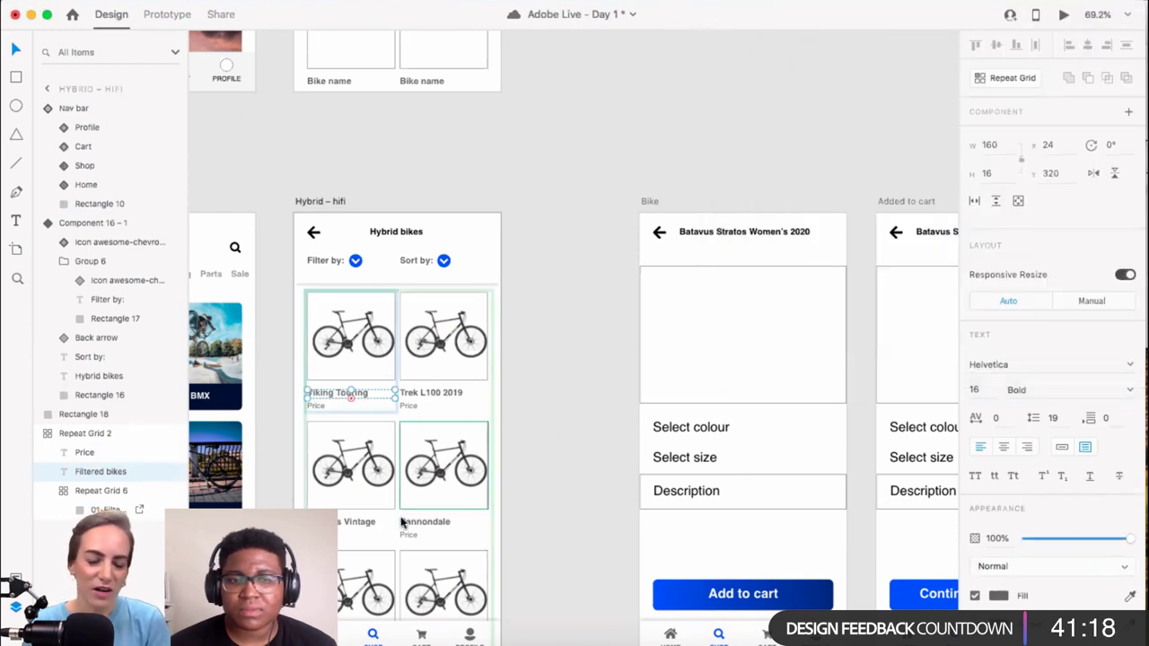
# Step: Fill the price labels in the Hybrid – hifi repeat grid with the Pricing text file from Finder
pyautogui.press('super+Tab')
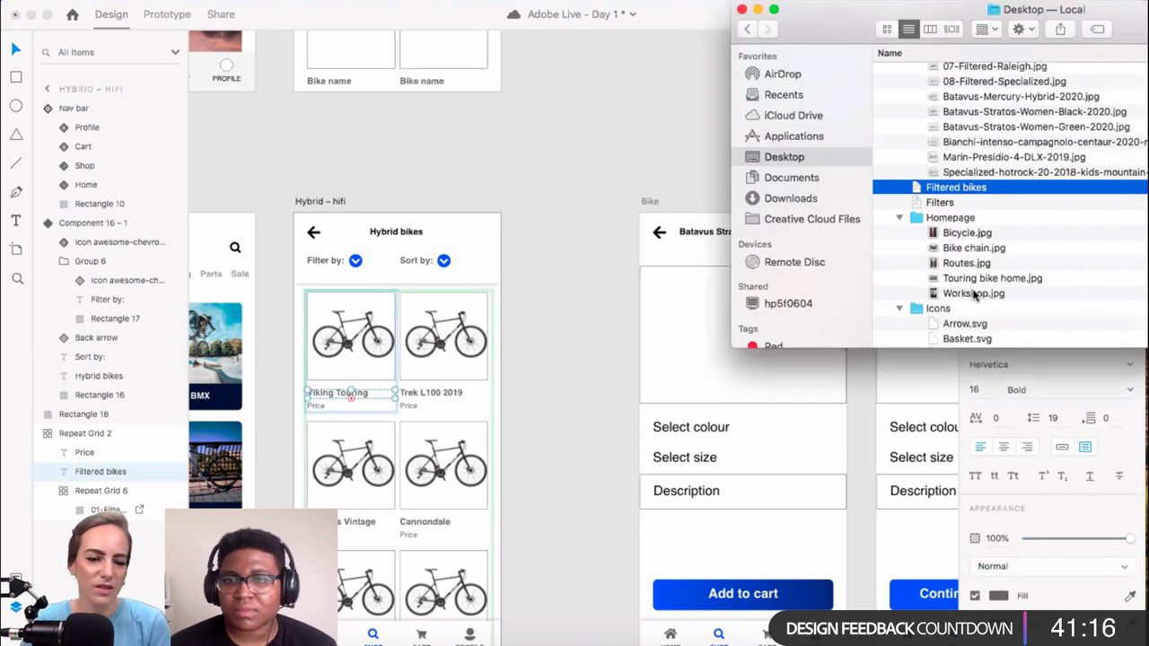
pyautogui.scroll(-5, 977, 297)
pyautogui.click(941, 324)
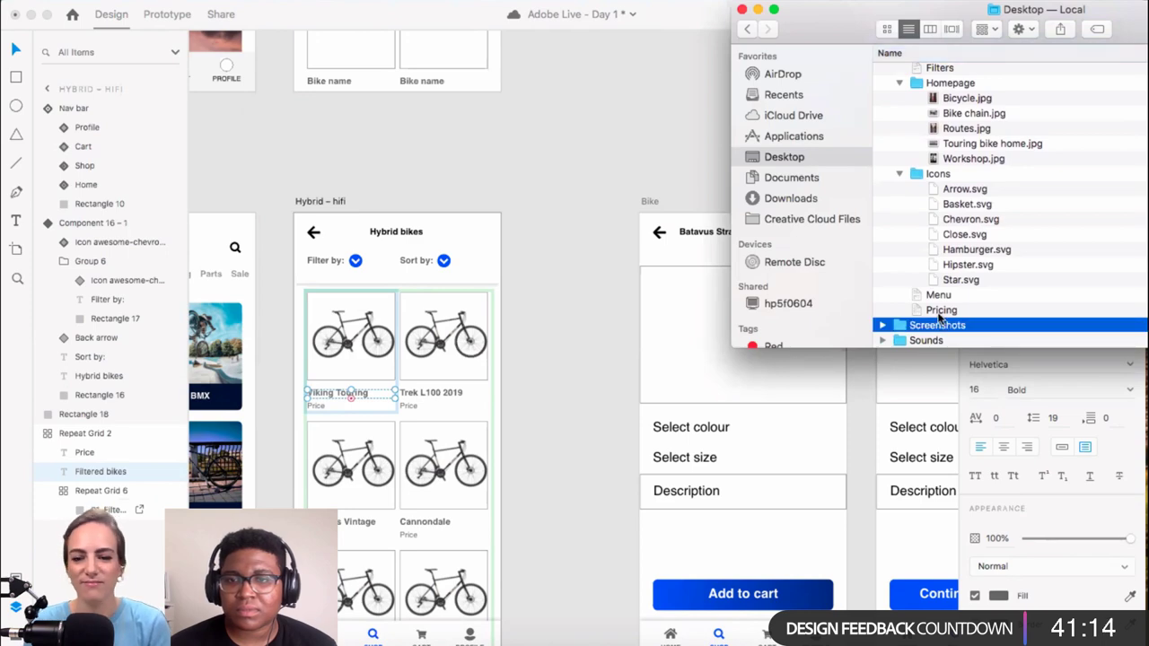
pyautogui.click(939, 312)
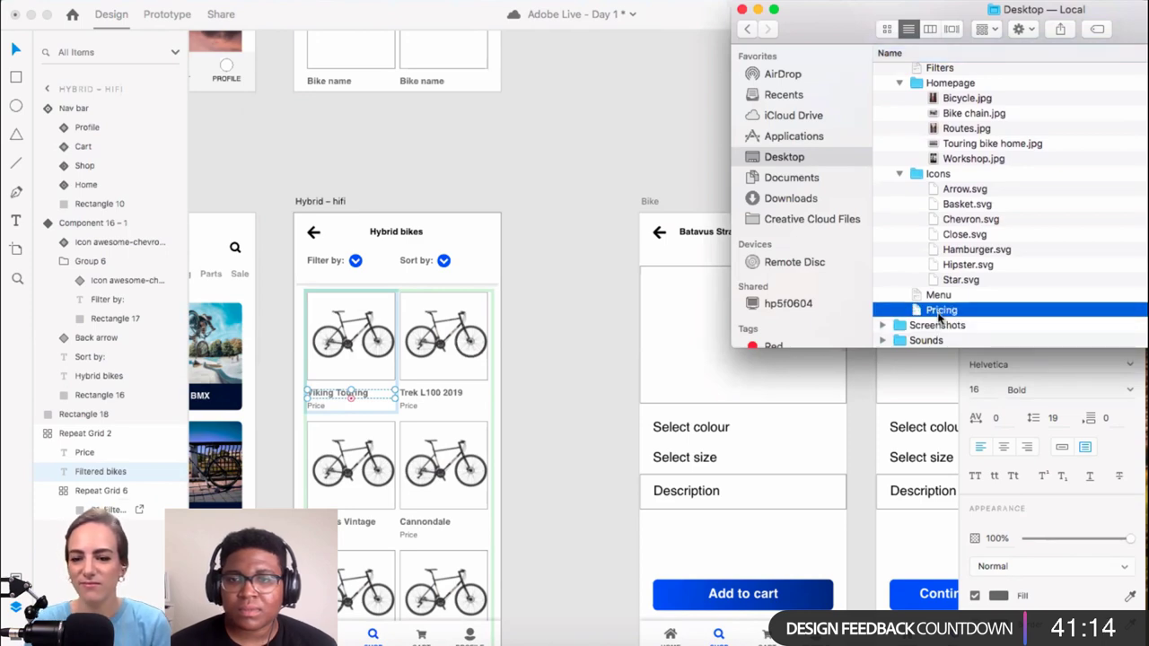
pyautogui.click(521, 382)
pyautogui.scroll(5, 446, 367)
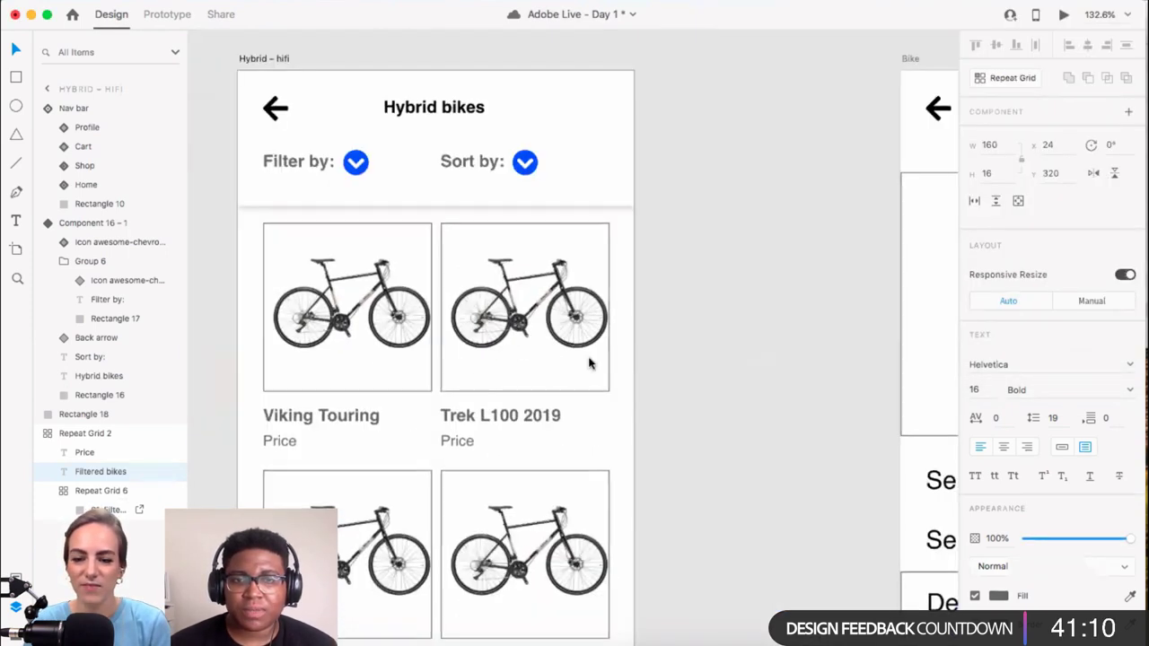
pyautogui.click(661, 359)
pyautogui.press('super+Tab')
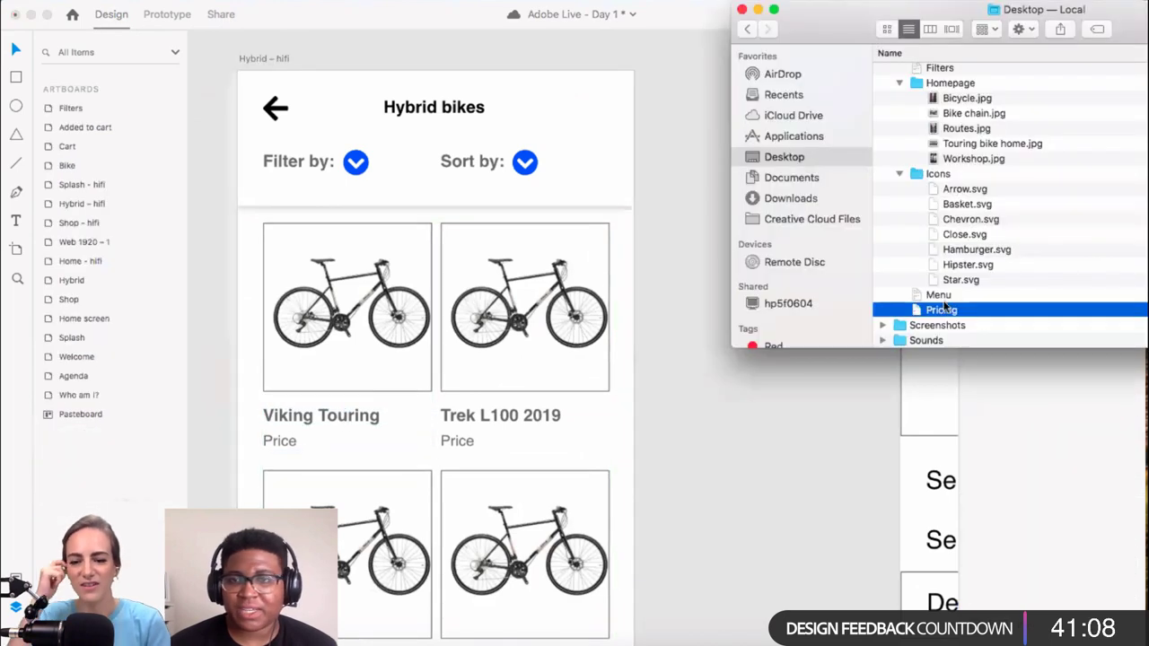
pyautogui.moveTo(575, 424); pyautogui.dragTo(280, 441)
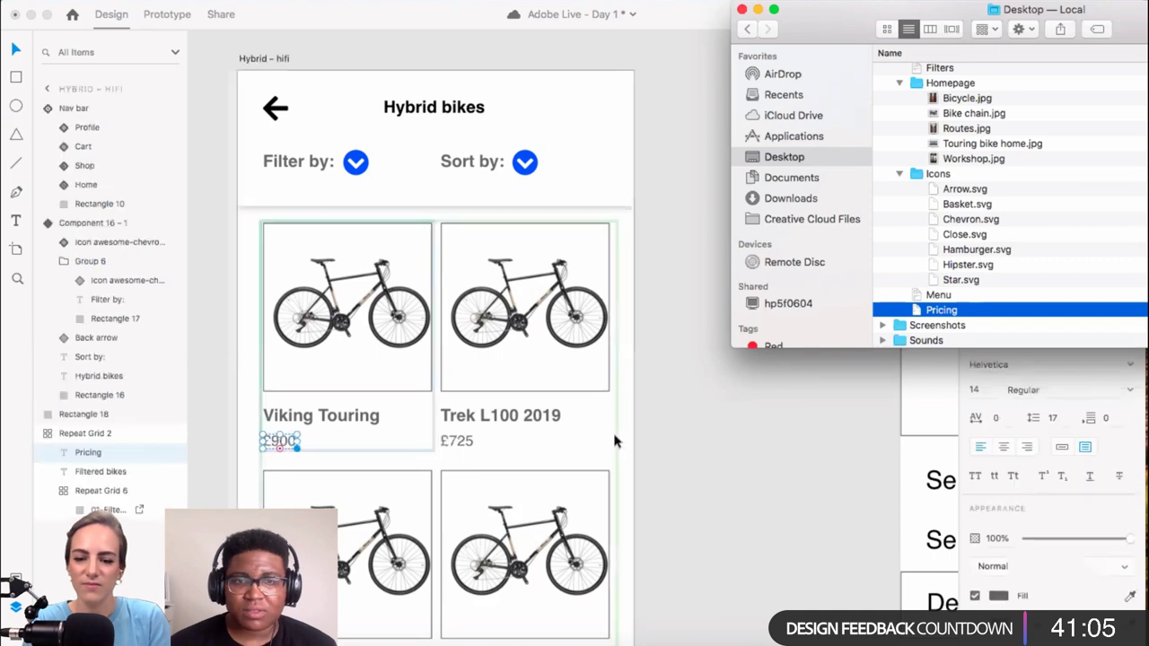
pyautogui.click(759, 443)
pyautogui.click(763, 450)
# Step: Set the fill colour of the bike names in the Hybrid – hifi grid to #0045FF
pyautogui.scroll(-2, 752, 384)
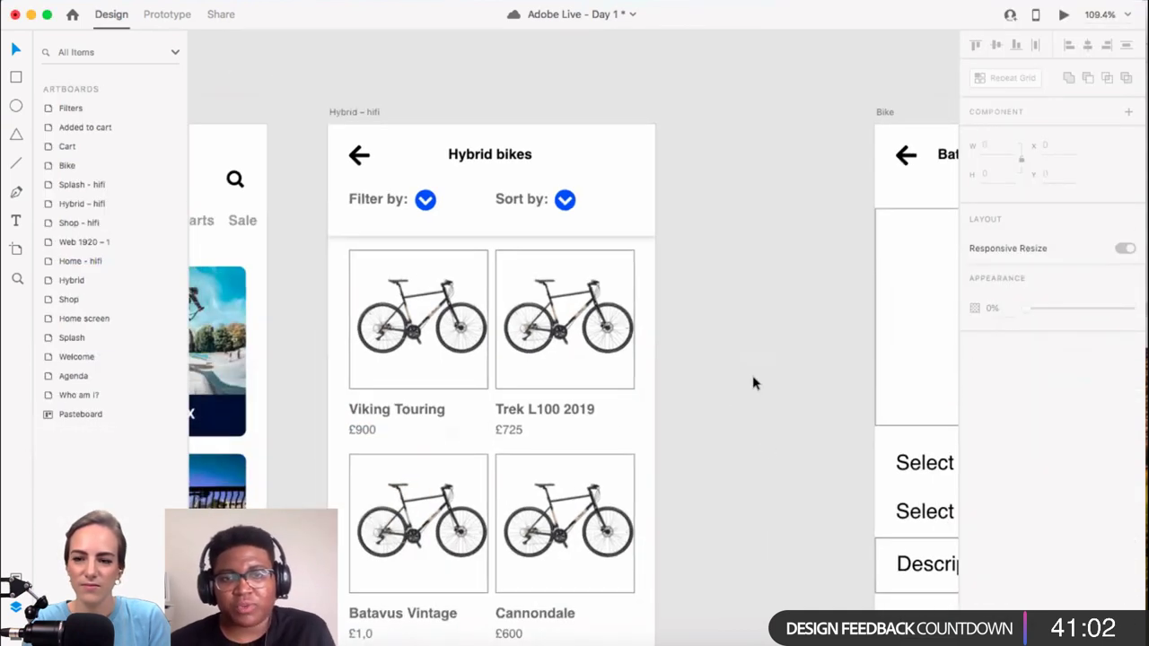
pyautogui.doubleClick(430, 413)
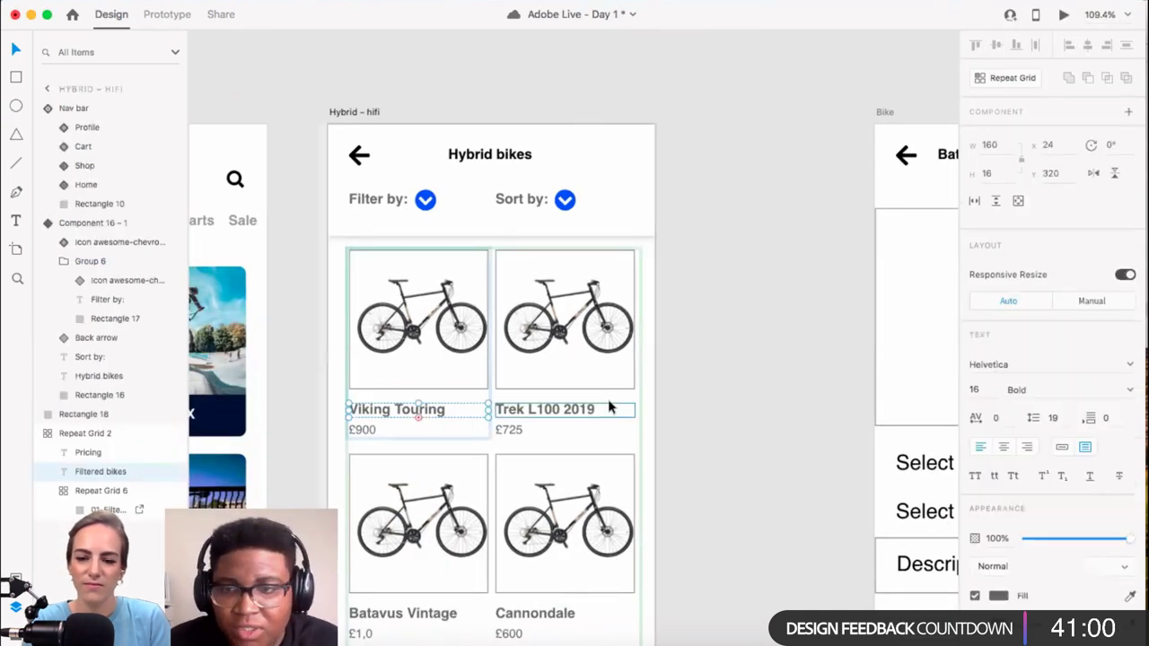
pyautogui.click(998, 596)
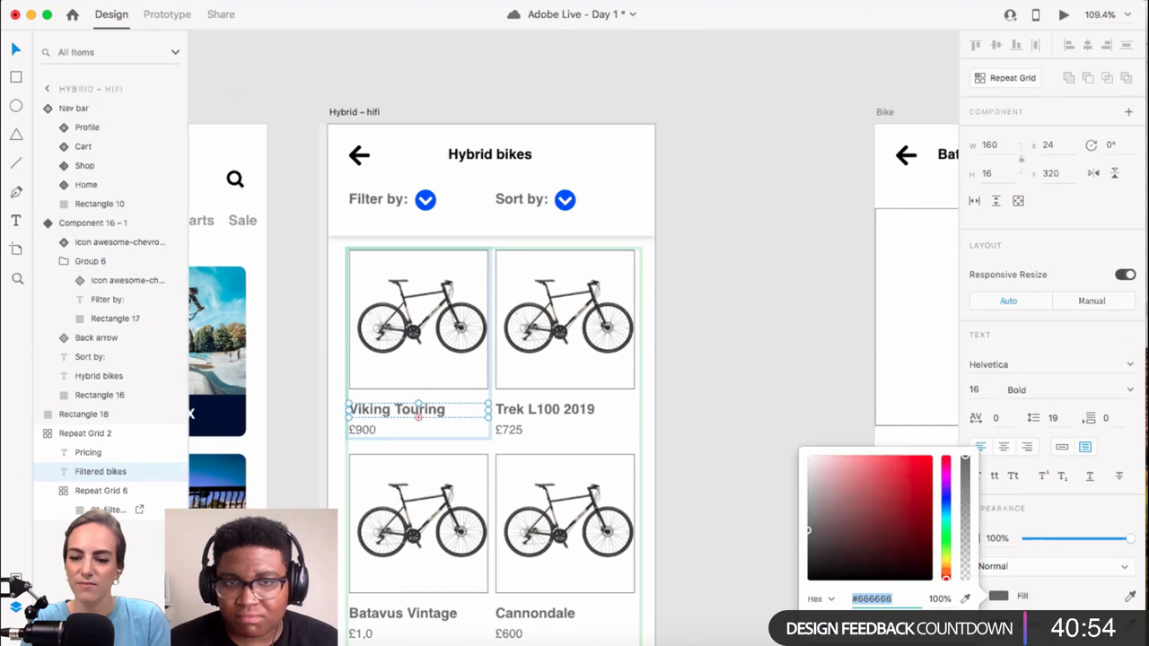
pyautogui.press('super+v')
pyautogui.press('Return')
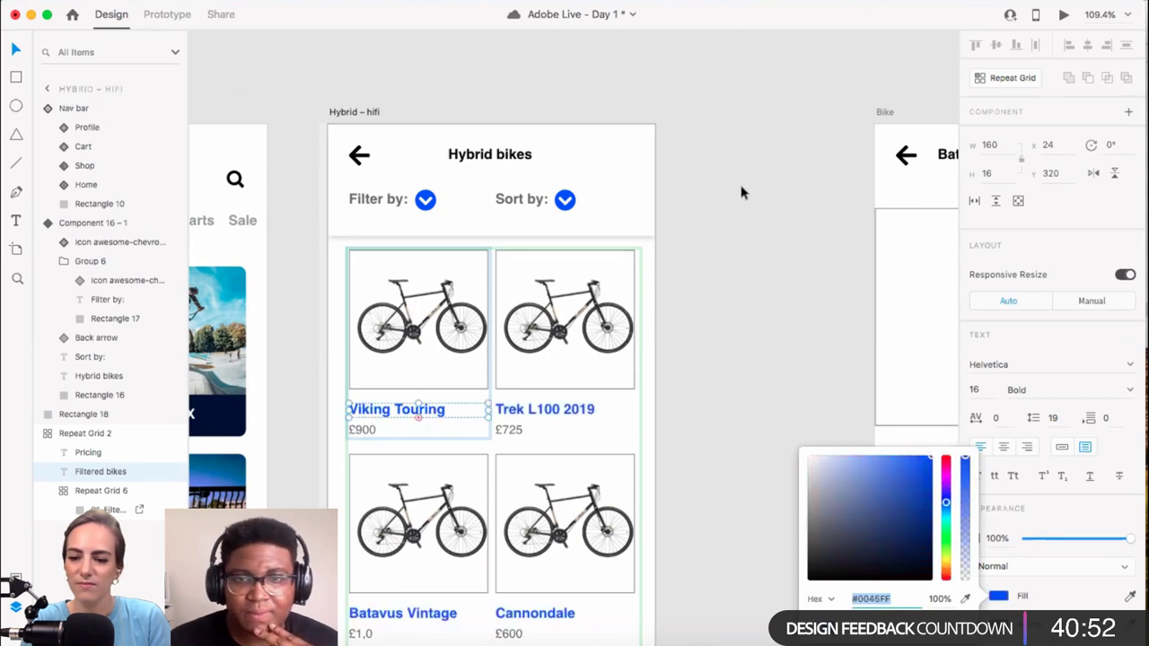
pyautogui.click(744, 192)
# Step: Apply the saved 90% black colour asset to the price labels in the Hybrid – hifi grid
pyautogui.scroll(-5, 741, 192)
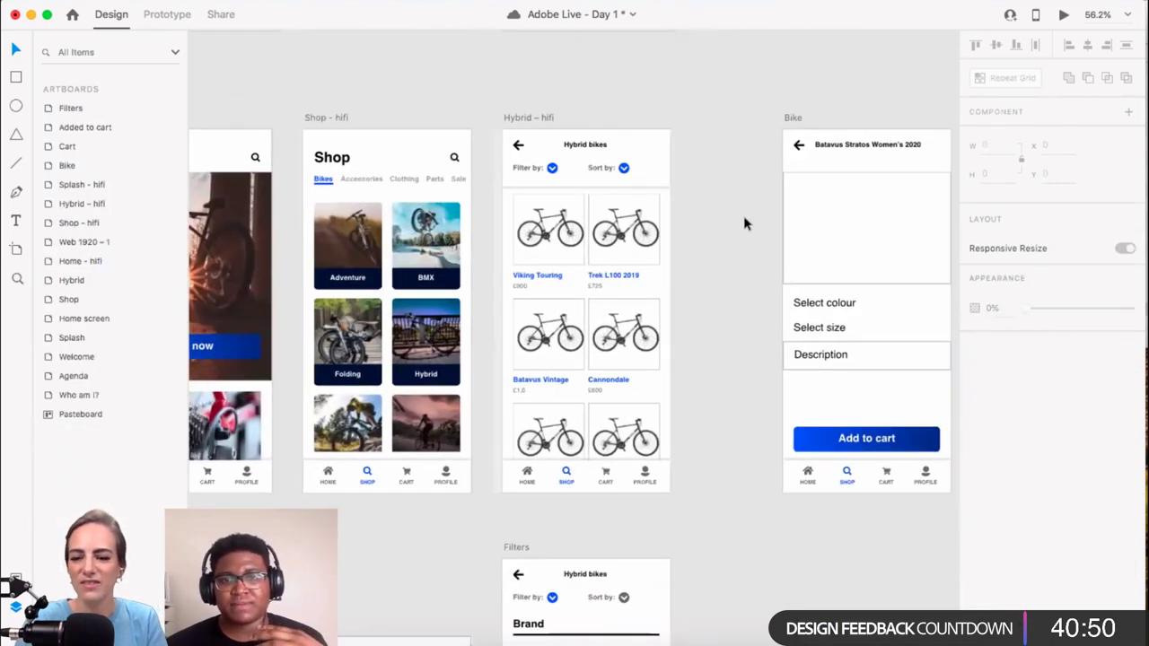
pyautogui.scroll(5, 743, 216)
pyautogui.hscroll(-2, 473, 336)
pyautogui.hscroll(-2, 473, 336)
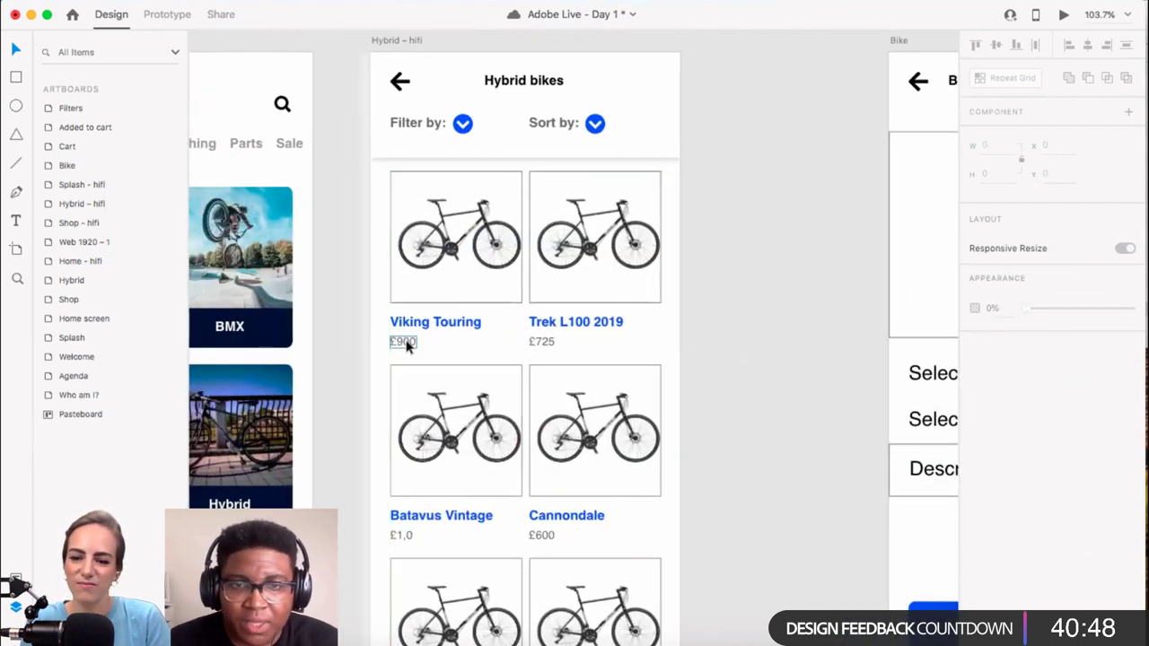
pyautogui.doubleClick(403, 341)
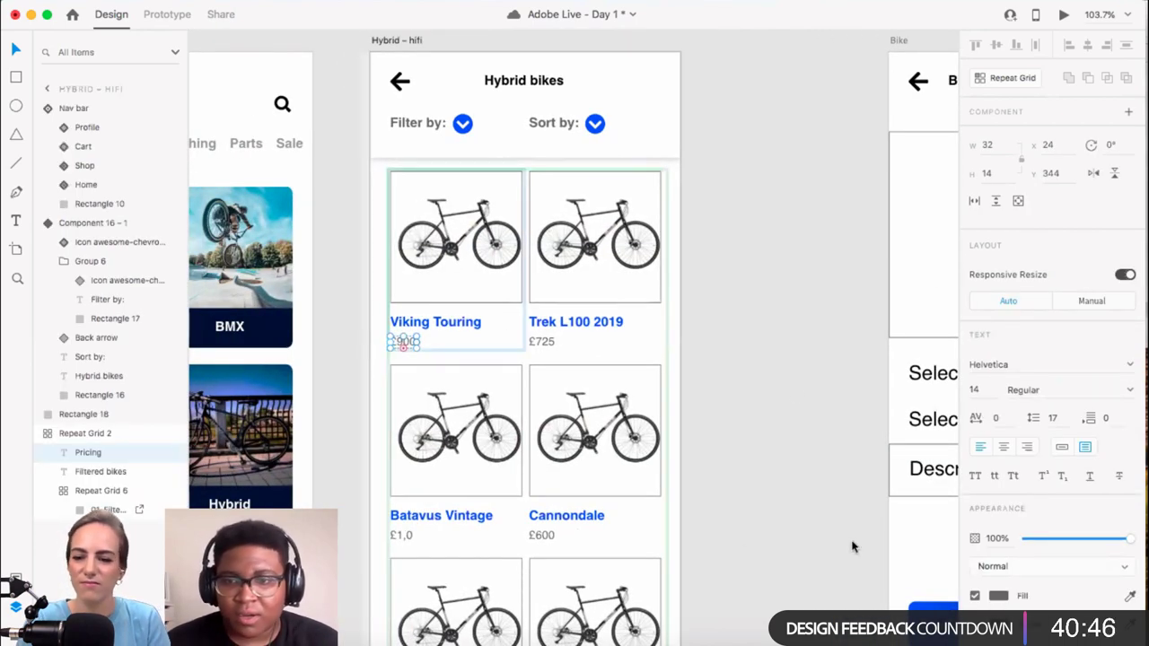
pyautogui.click(999, 596)
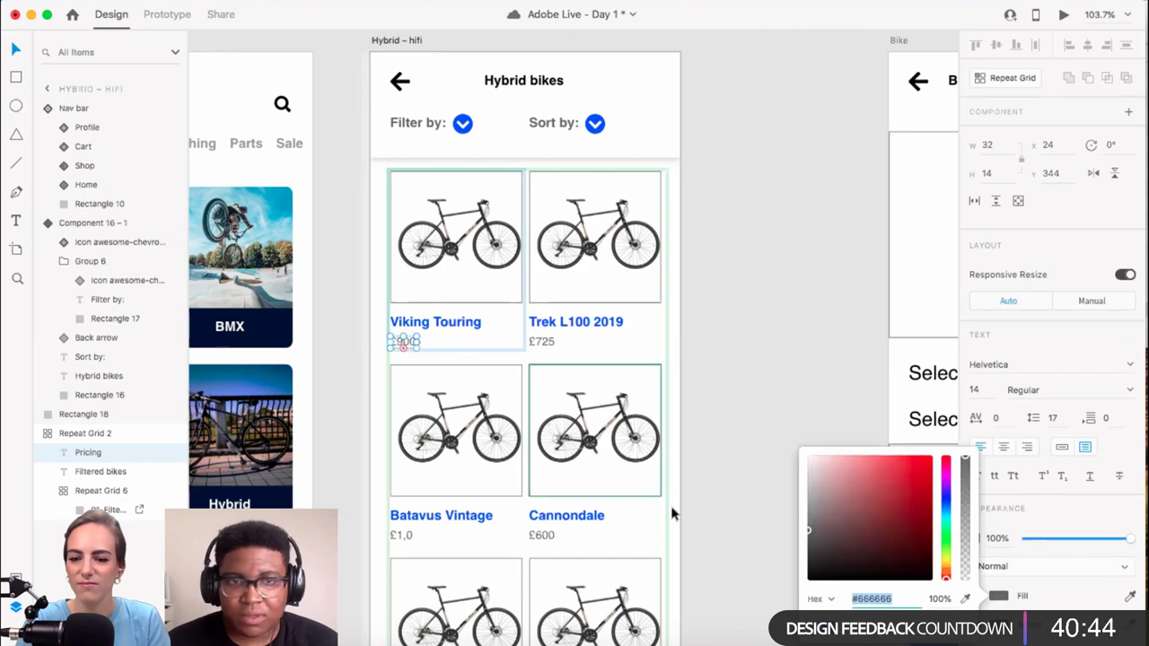
pyautogui.scroll(-3, 658, 435)
pyautogui.scroll(-3, 658, 434)
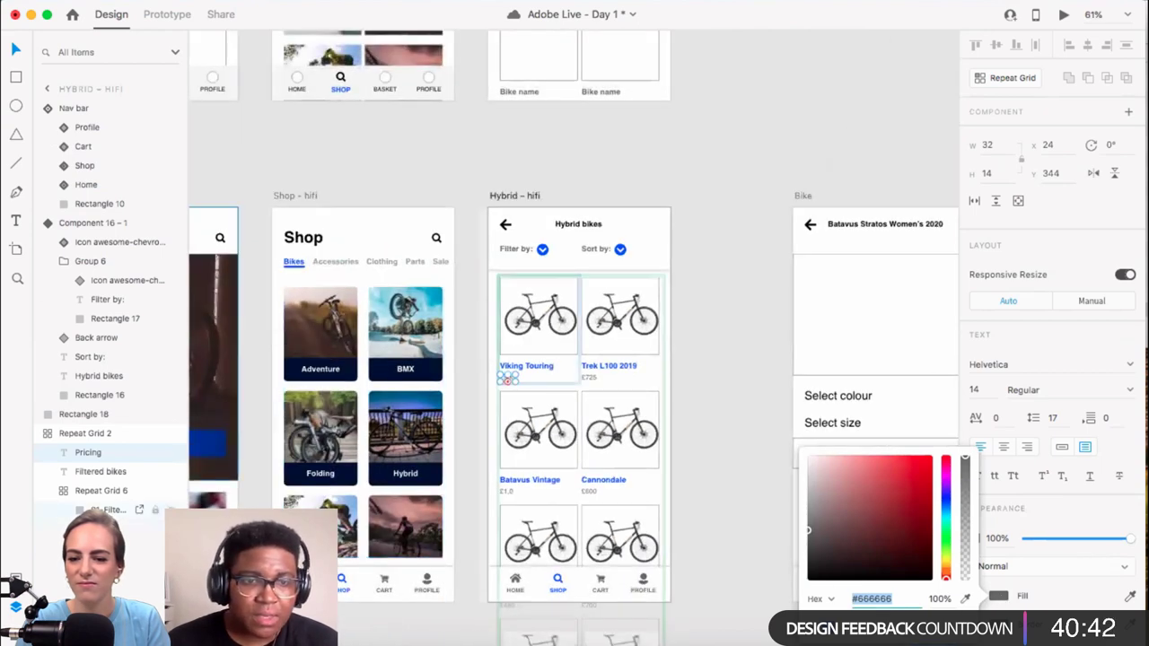
pyautogui.click(16, 579)
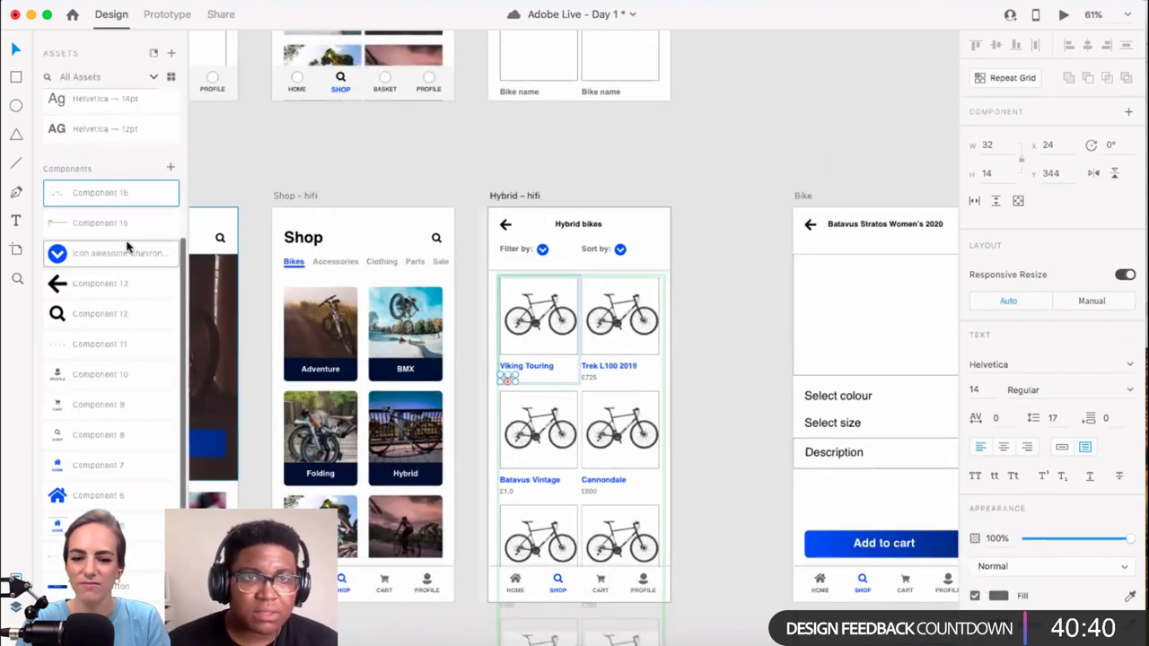
pyautogui.scroll(5, 126, 246)
pyautogui.click(62, 142)
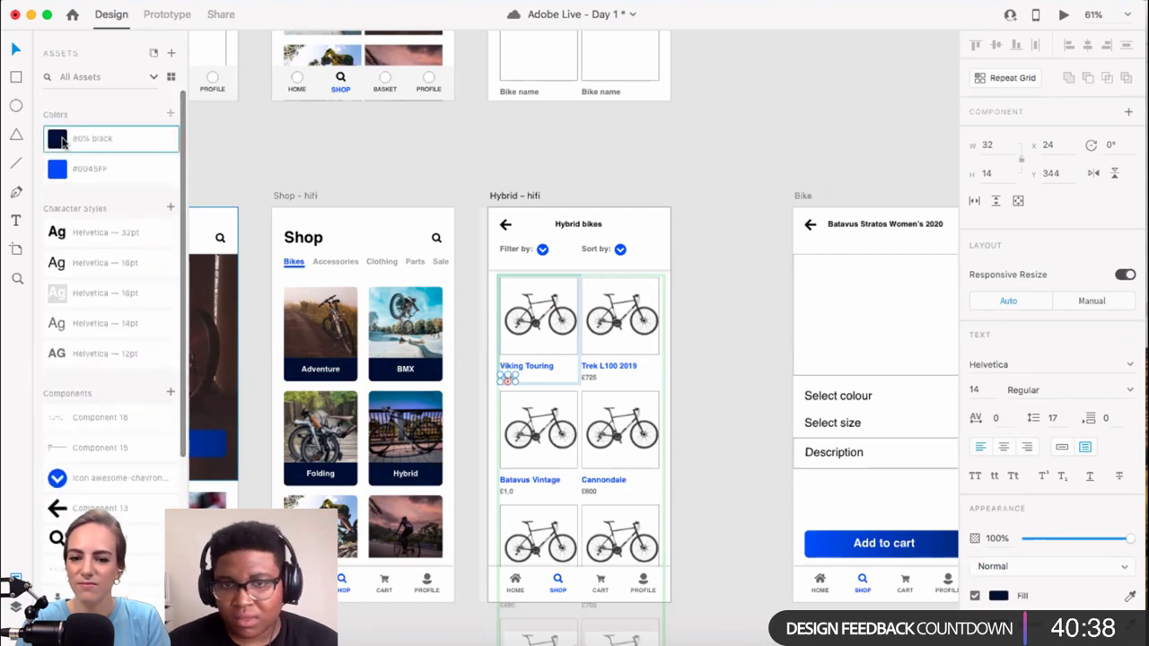
pyautogui.click(710, 279)
# Step: Review the recoloured names and prices on Hybrid – hifi alongside the Home, Shop and Bike artboards
pyautogui.scroll(2, 710, 282)
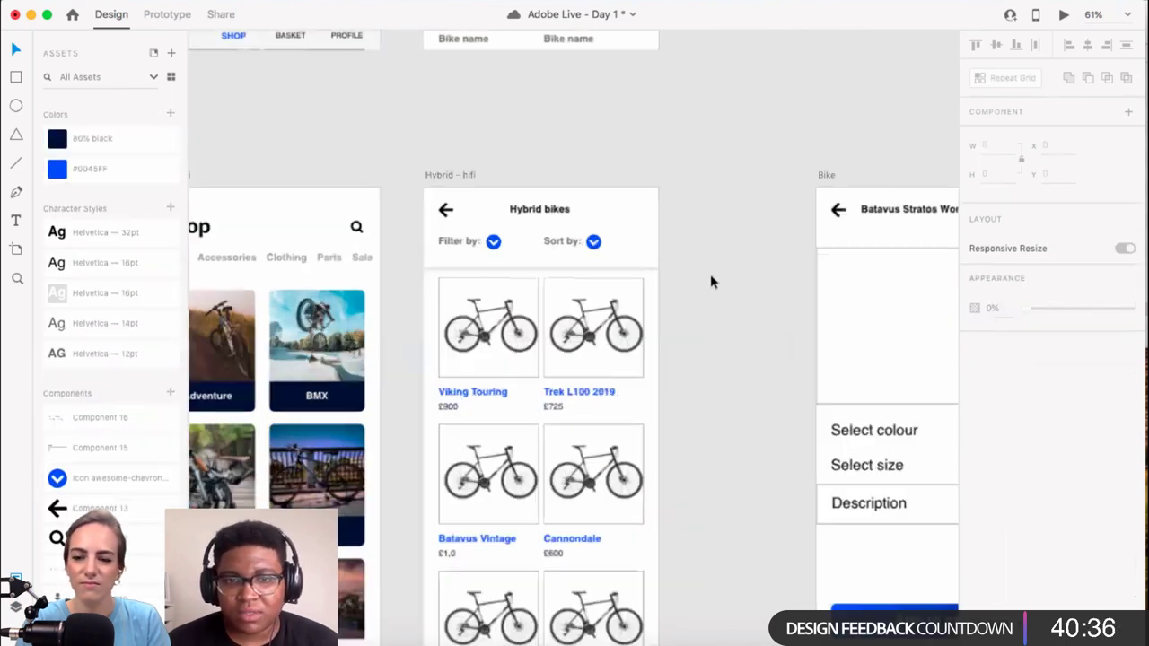
pyautogui.scroll(5, 710, 278)
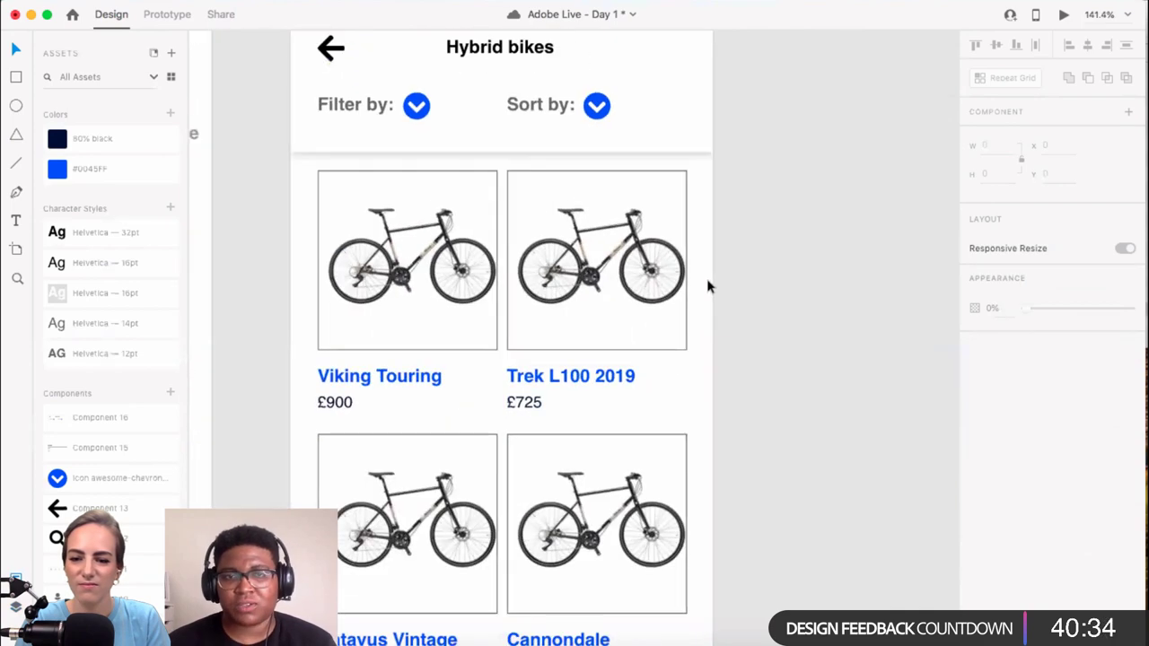
pyautogui.scroll(-5, 707, 286)
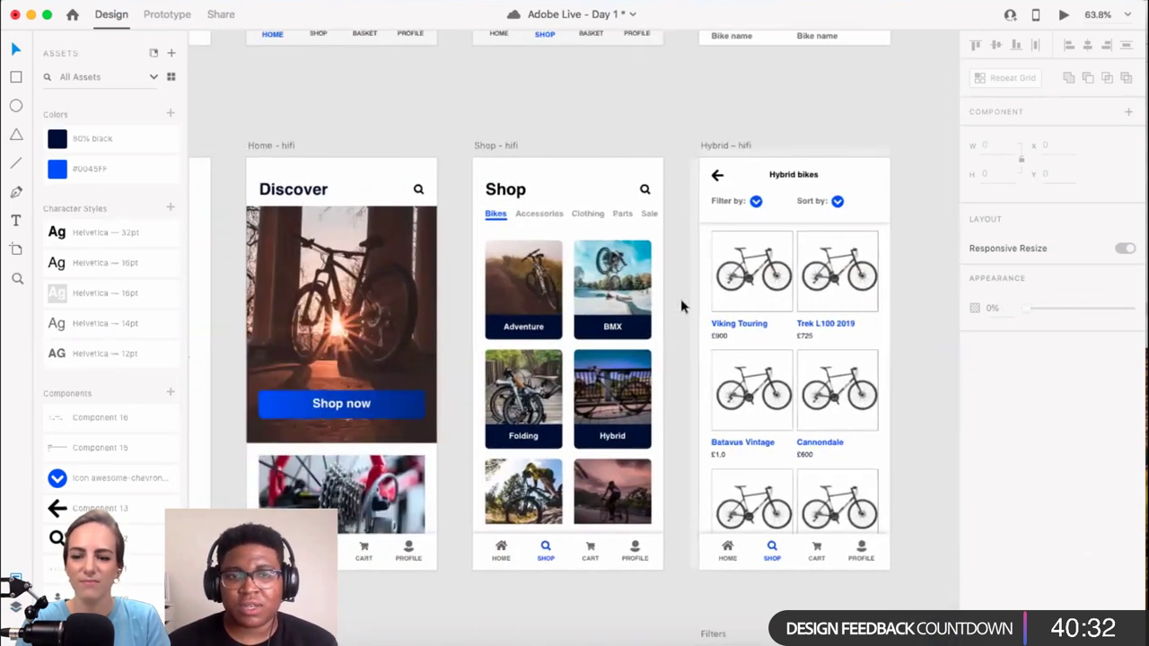
pyautogui.scroll(-2, 684, 301)
pyautogui.hscroll(5, 709, 269)
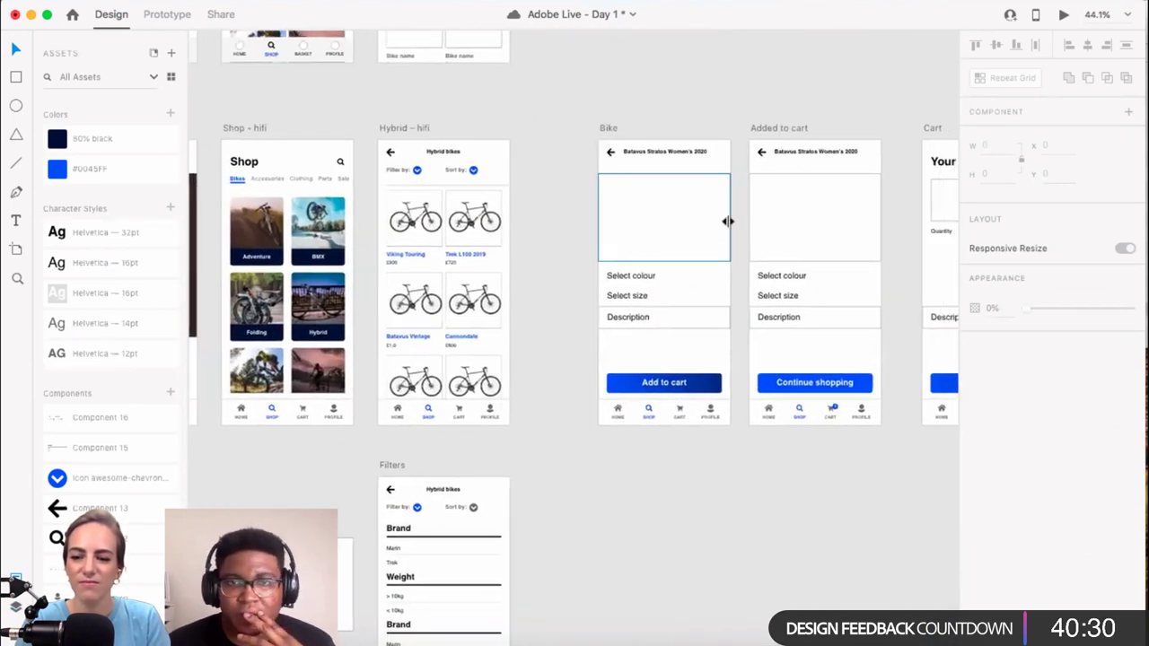
pyautogui.hscroll(1, 727, 222)
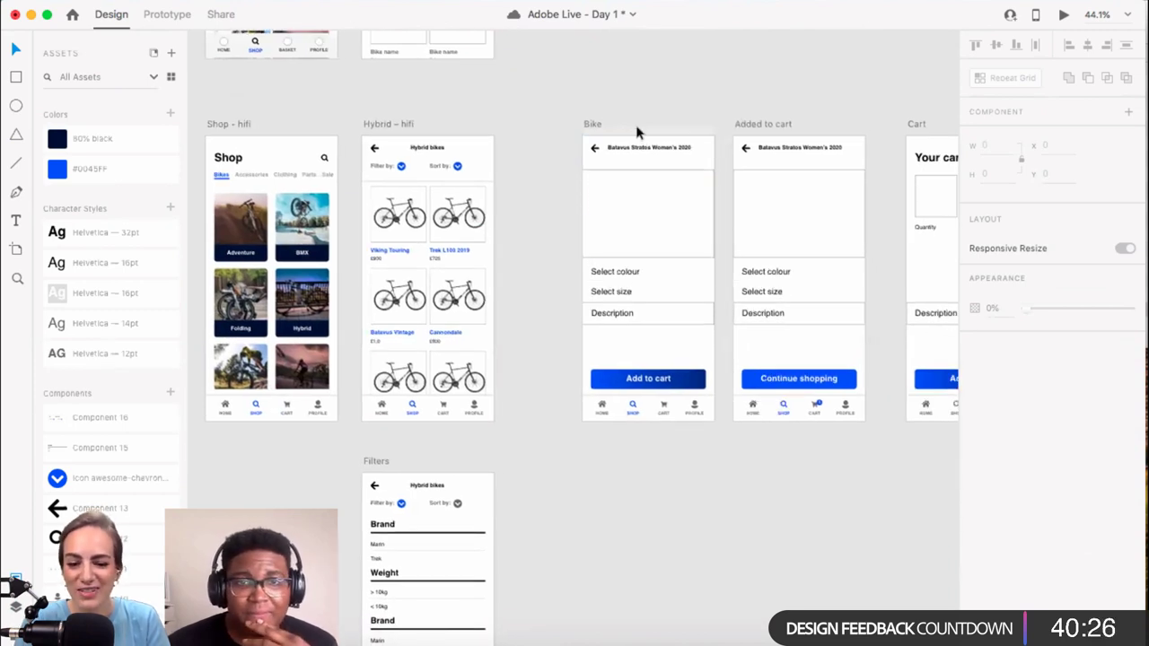
# Step: Widen the price text boxes in the Hybrid – hifi grid to 61 so the full prices fit
pyautogui.scroll(8, 460, 247)
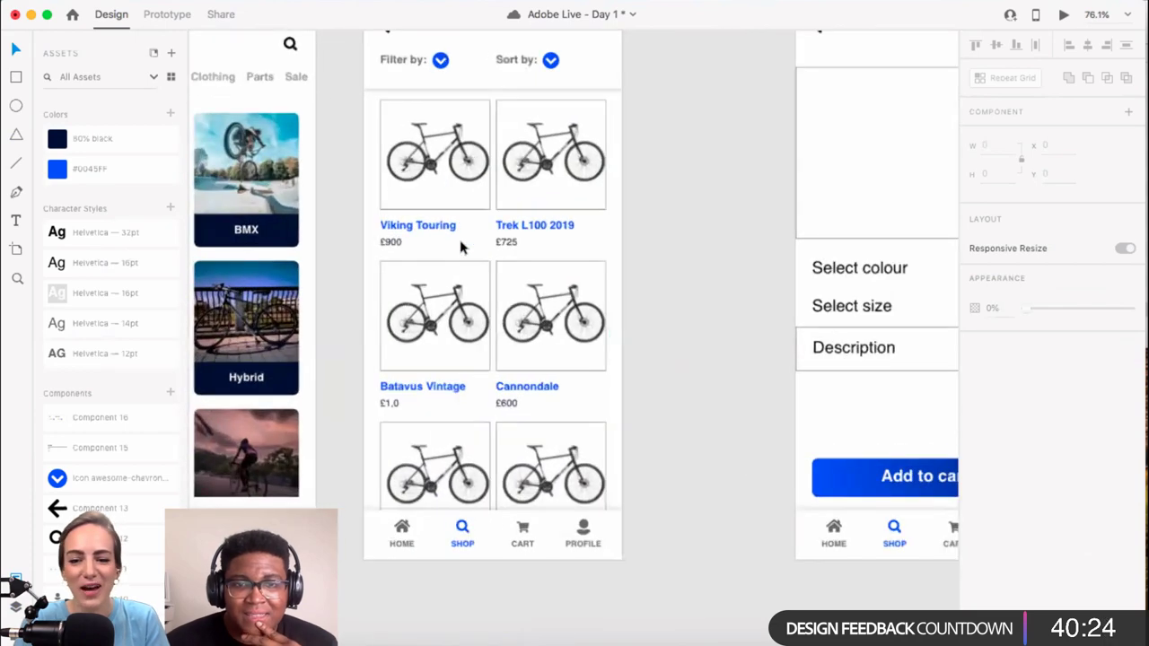
pyautogui.scroll(-3, 453, 242)
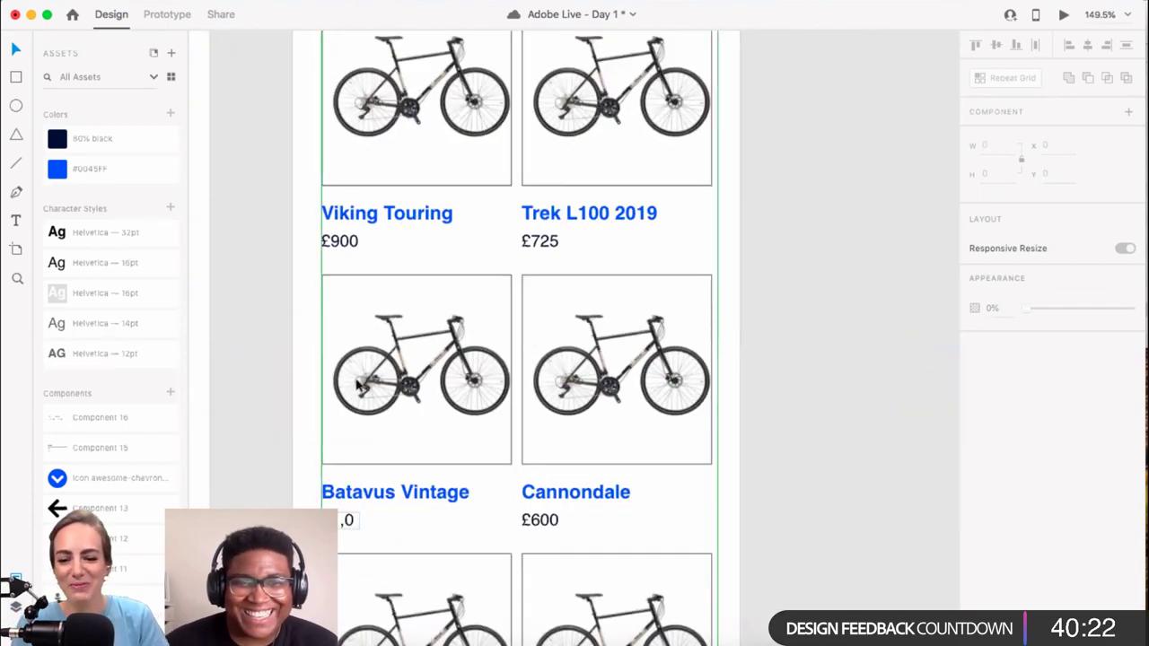
pyautogui.scroll(3, 339, 366)
pyautogui.doubleClick(341, 379)
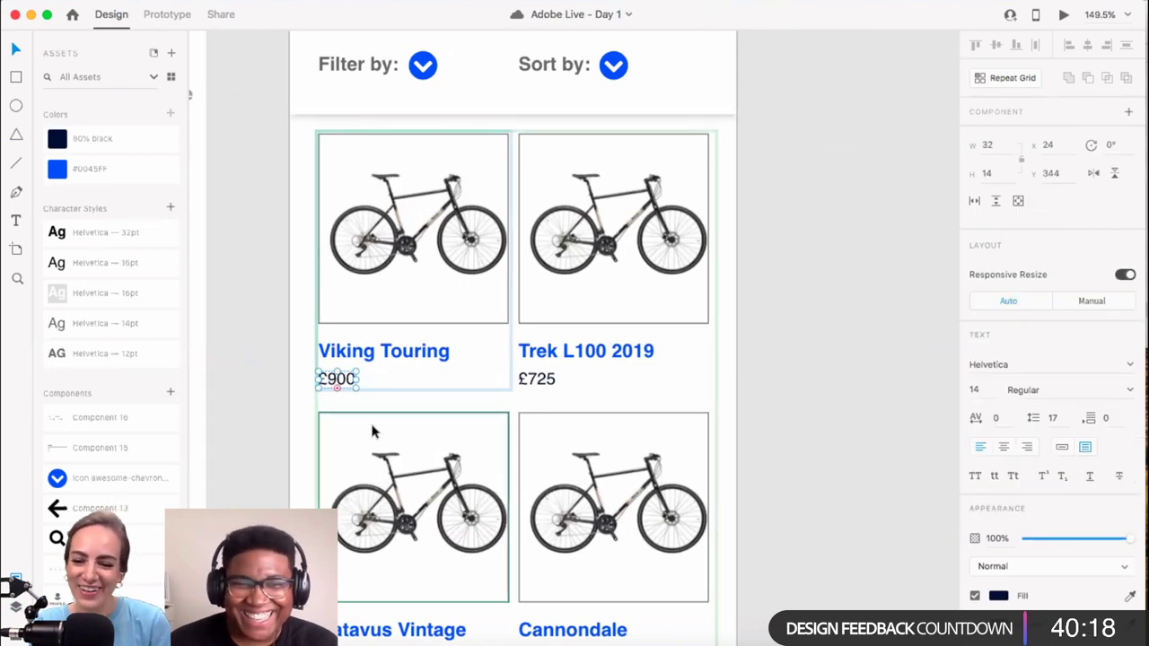
pyautogui.moveTo(359, 380); pyautogui.dragTo(391, 380)
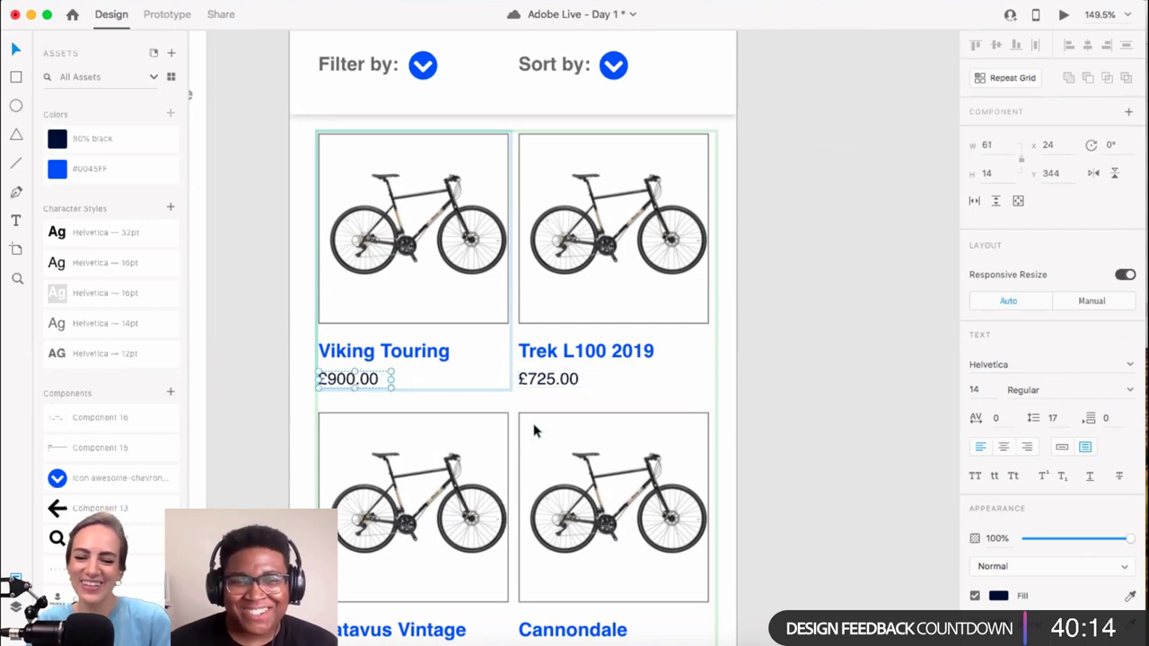
# Step: Check the widened prices down the Hybrid – hifi grid and save the document
pyautogui.scroll(-2, 533, 431)
pyautogui.scroll(-5, 529, 435)
pyautogui.scroll(-2, 592, 440)
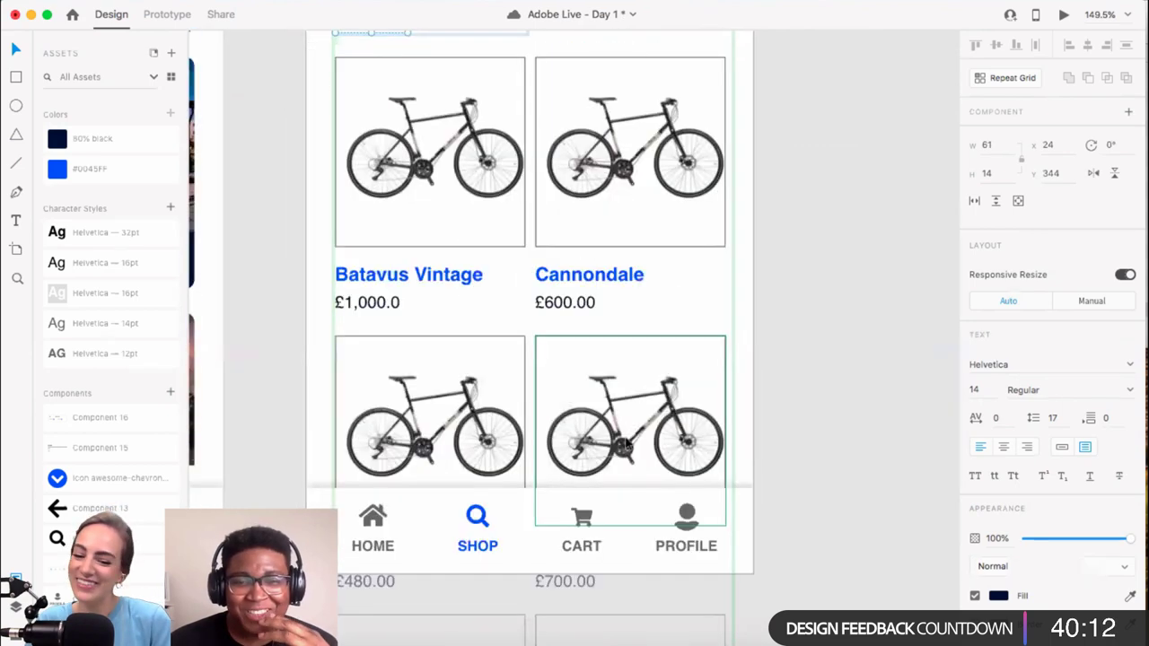
pyautogui.scroll(-5, 733, 470)
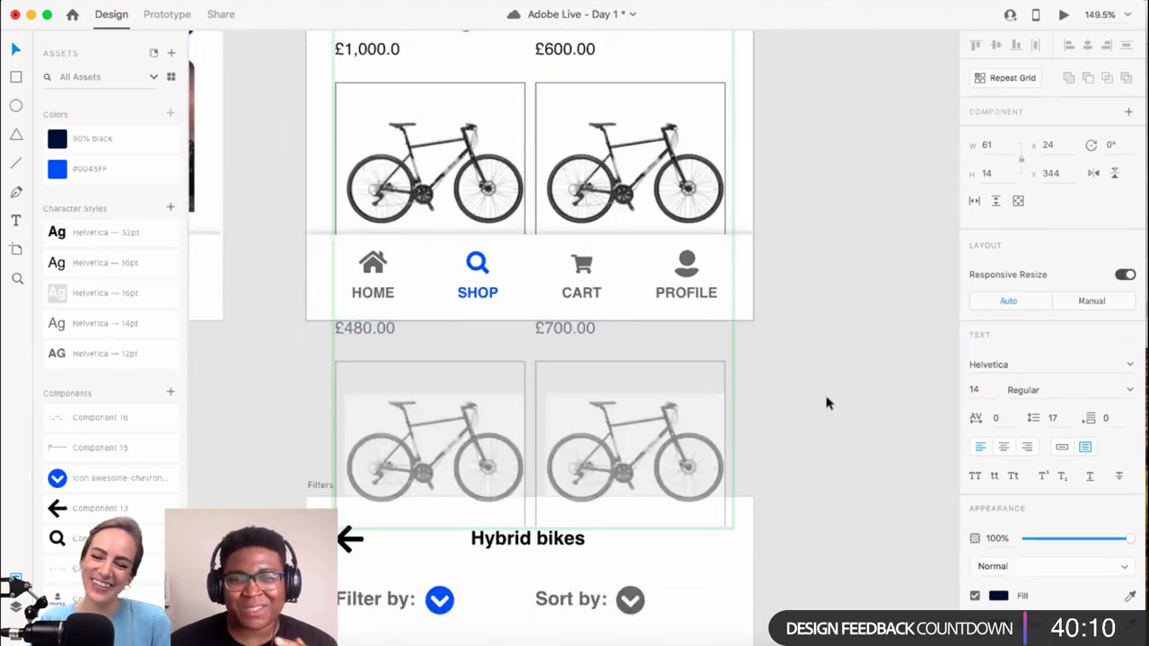
pyautogui.click(597, 505)
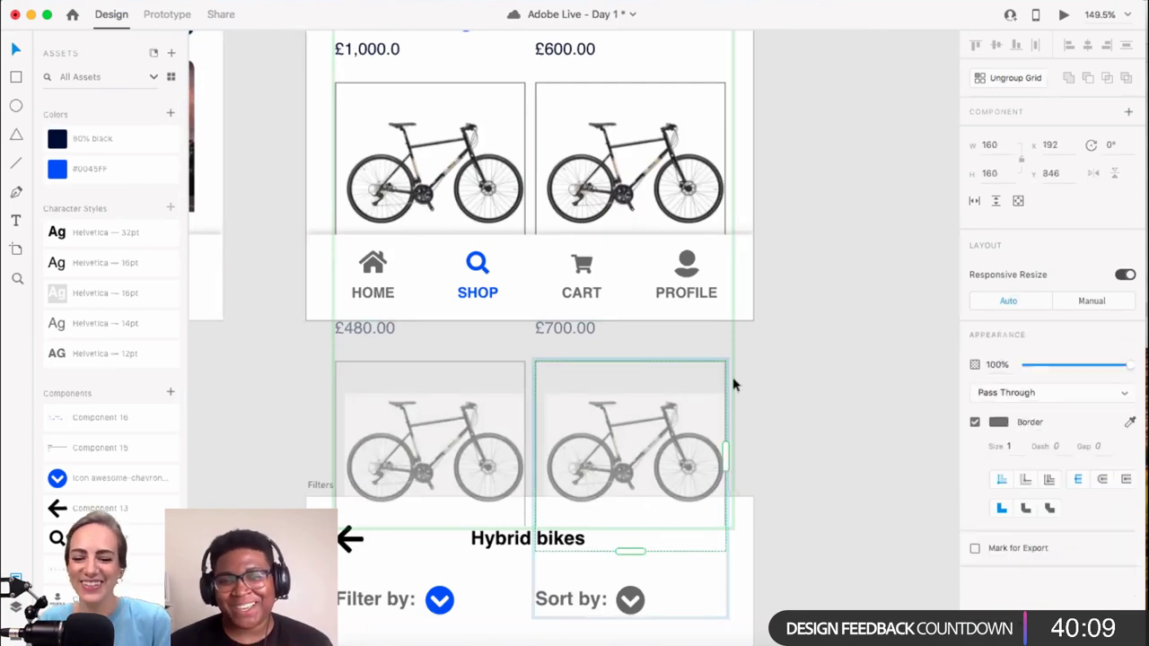
pyautogui.click(797, 371)
pyautogui.scroll(6, 796, 375)
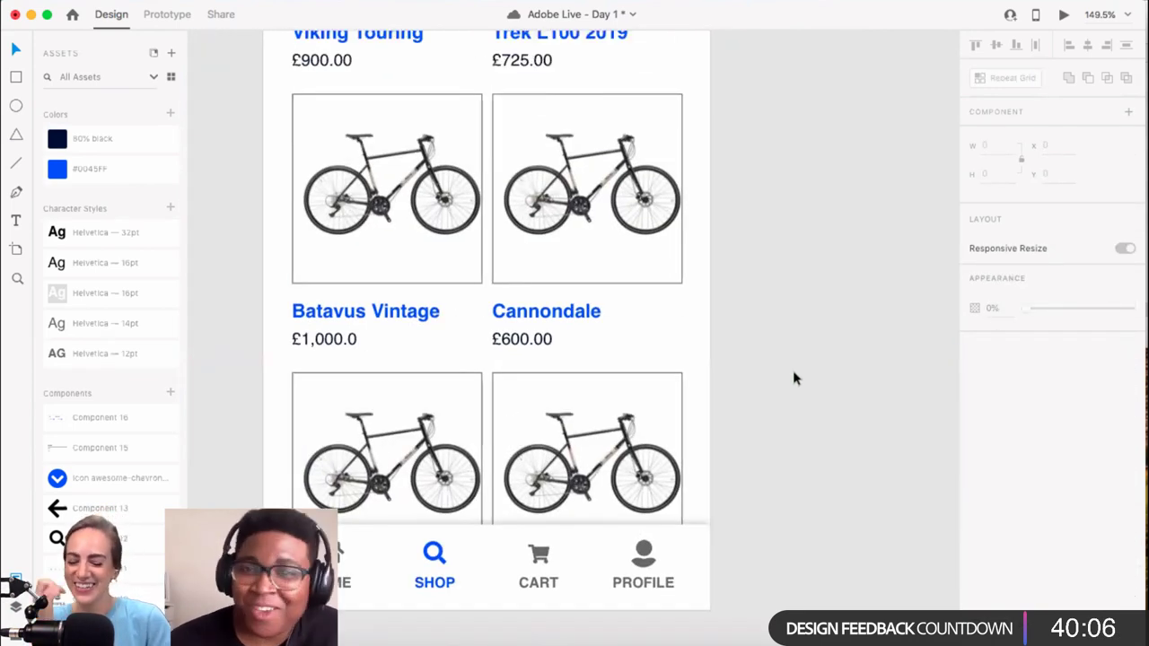
pyautogui.scroll(8, 794, 379)
pyautogui.scroll(-3, 793, 378)
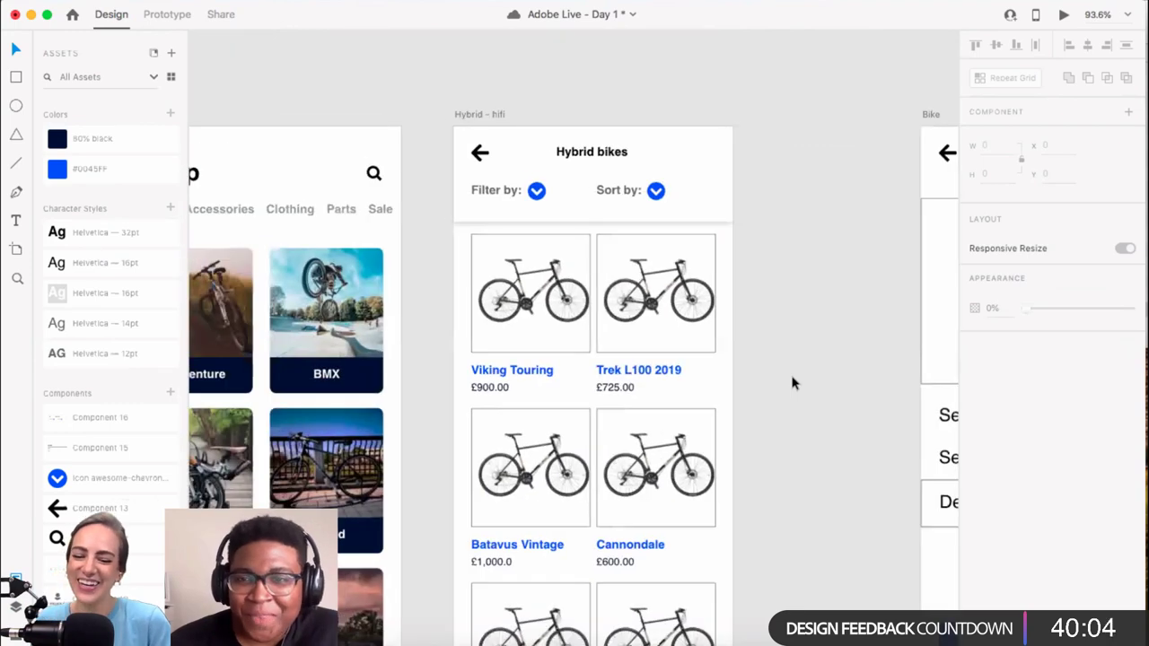
pyautogui.scroll(-3, 793, 380)
pyautogui.hscroll(3, 718, 341)
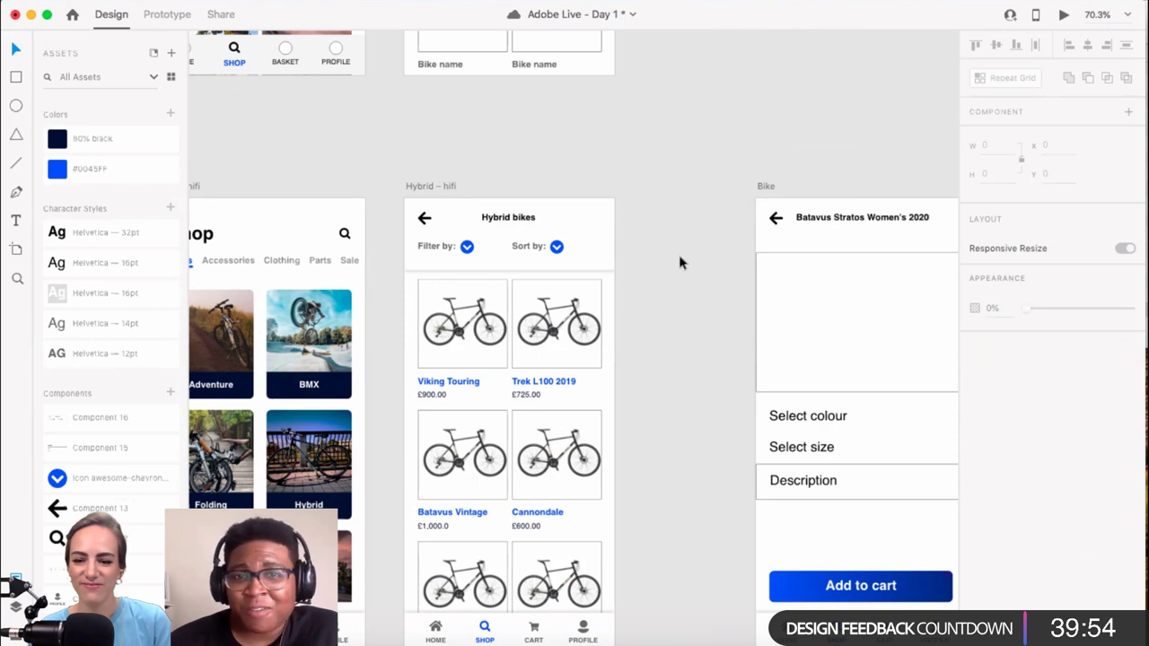
pyautogui.press('super+s')
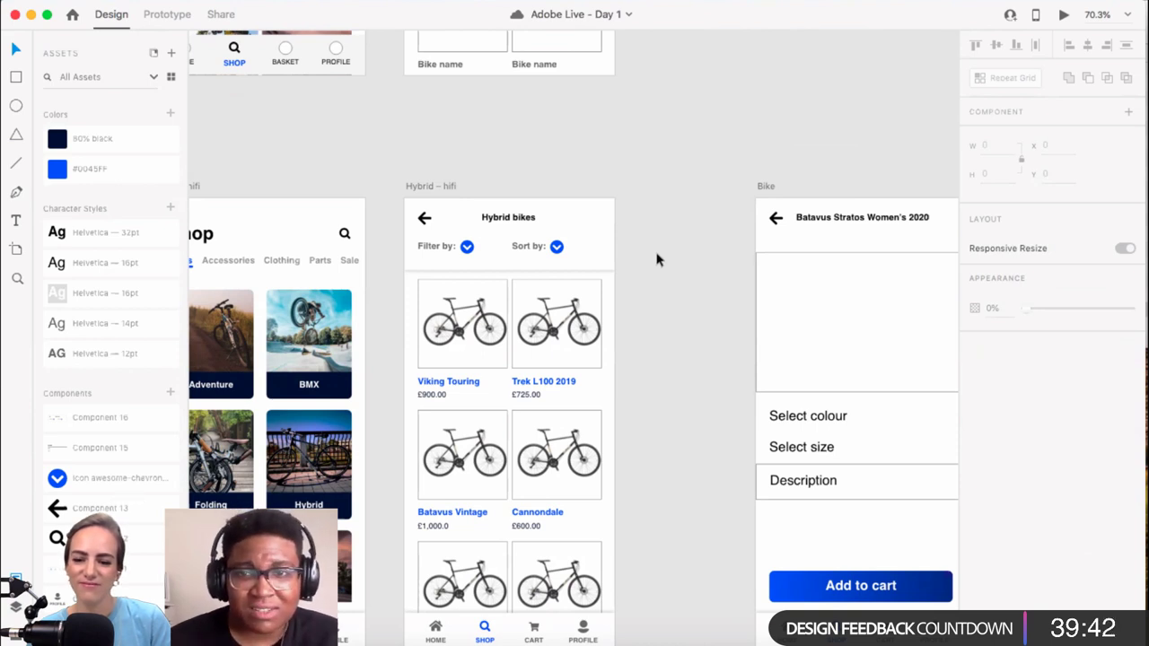
# Step: Examine the Bike, Added to cart and Cart artboards alongside the Hybrid – hifi screen
pyautogui.hscroll(3, 656, 259)
pyautogui.scroll(1, 656, 259)
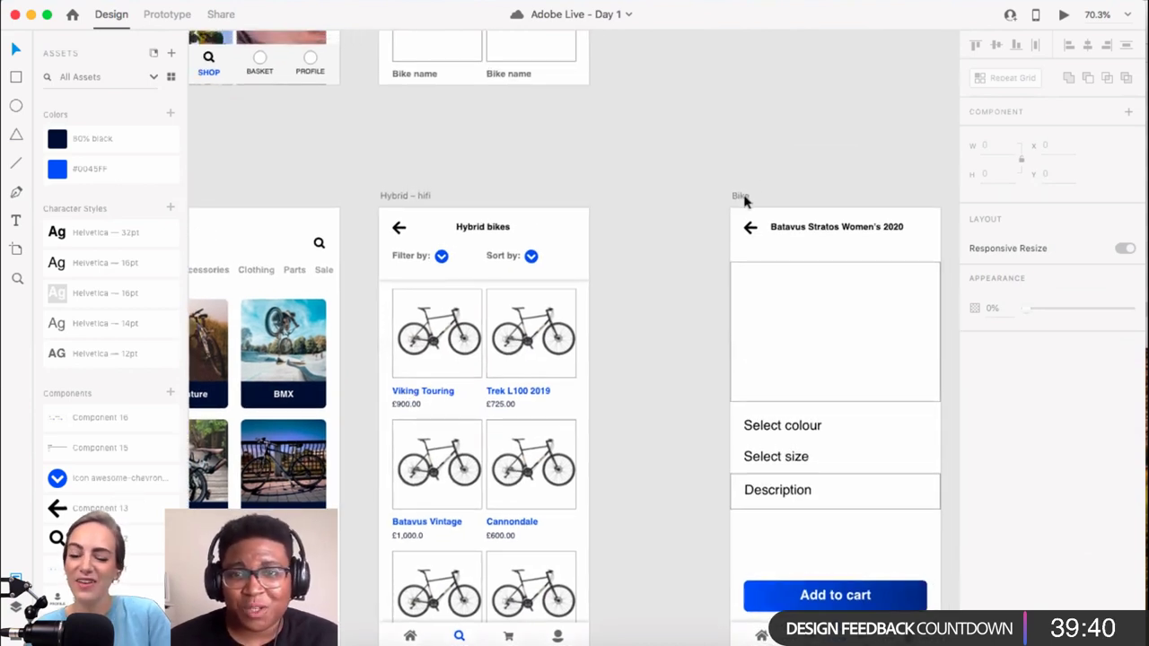
pyautogui.scroll(-3, 685, 187)
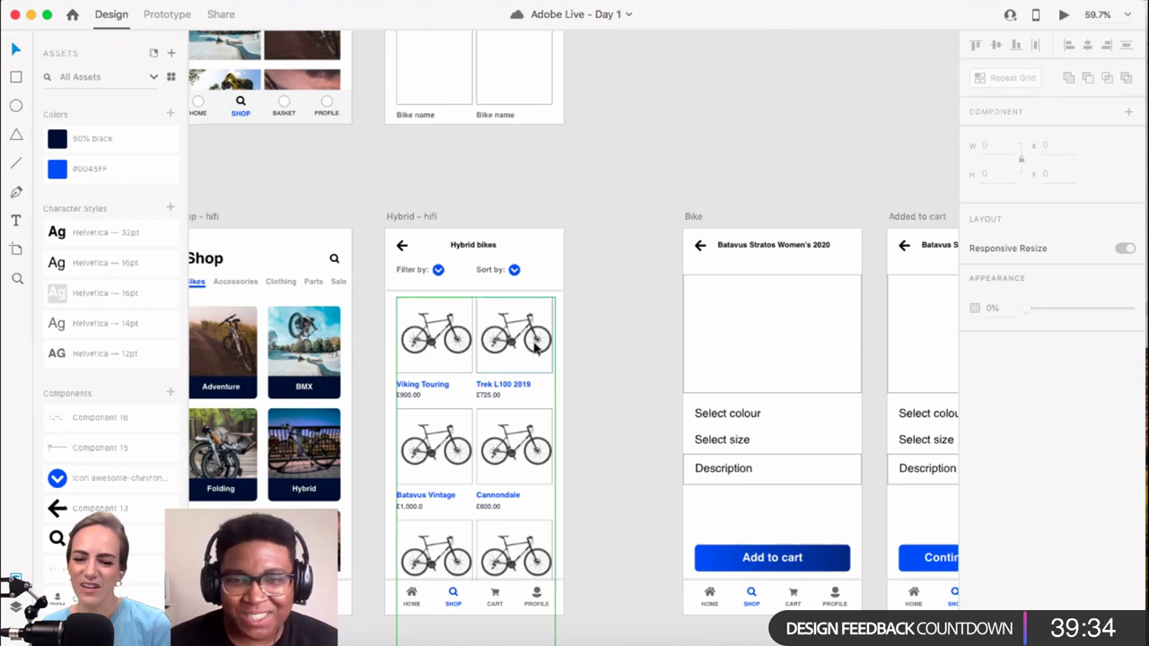
pyautogui.scroll(-2, 580, 271)
pyautogui.scroll(-1, 594, 260)
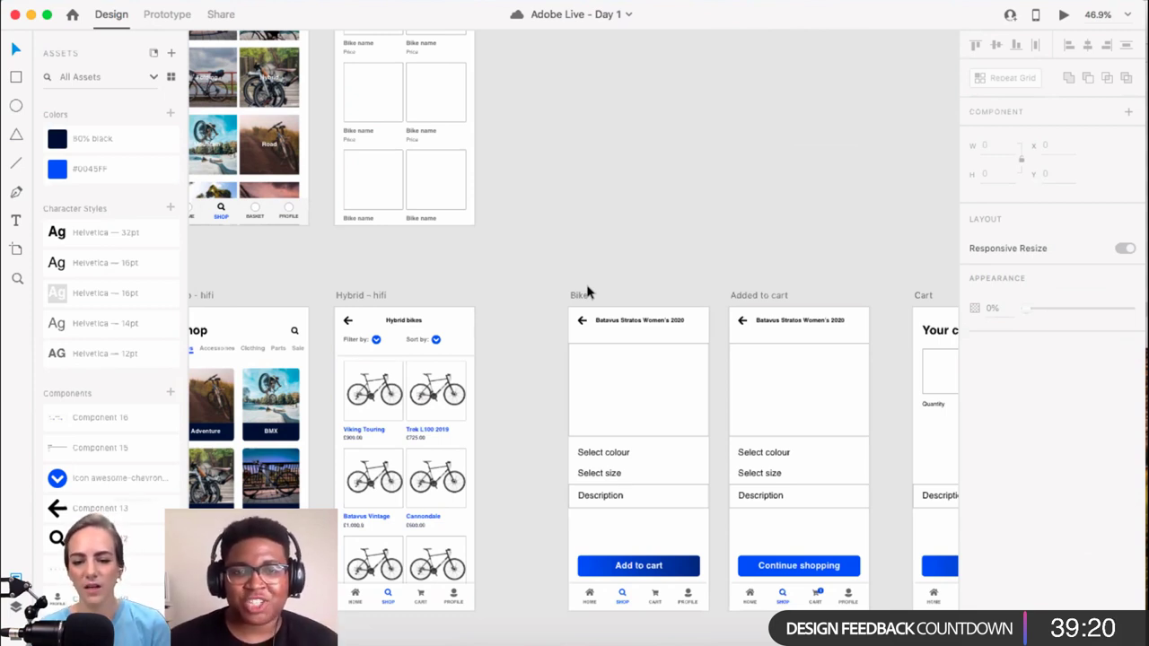
pyautogui.scroll(5, 586, 287)
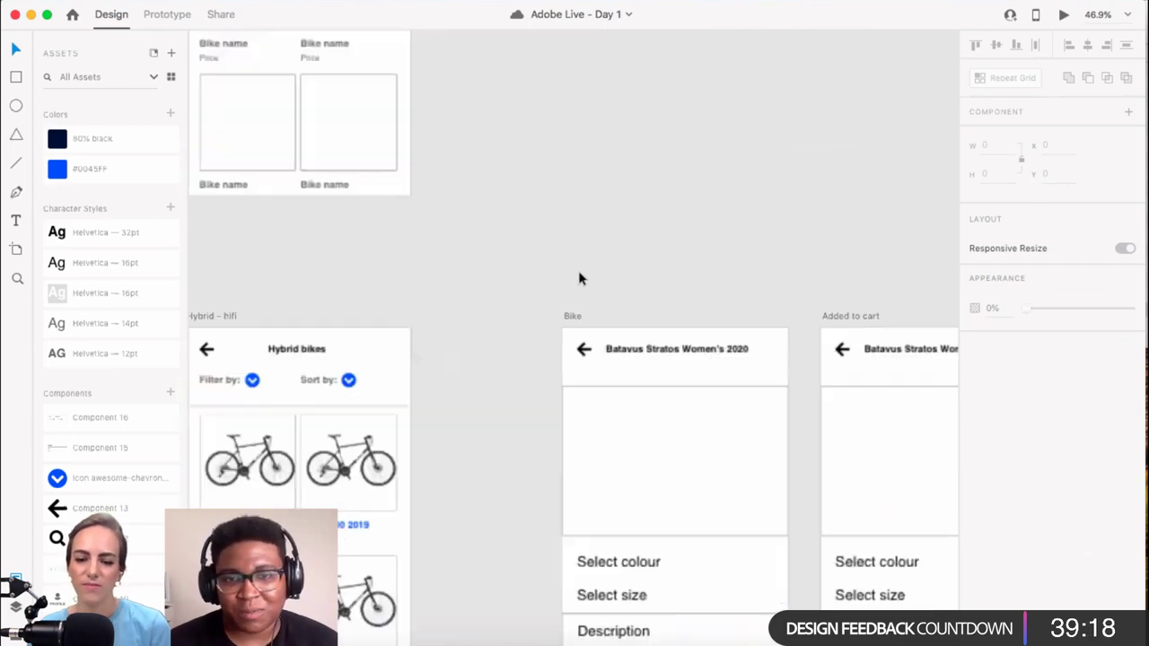
pyautogui.scroll(-3, 605, 253)
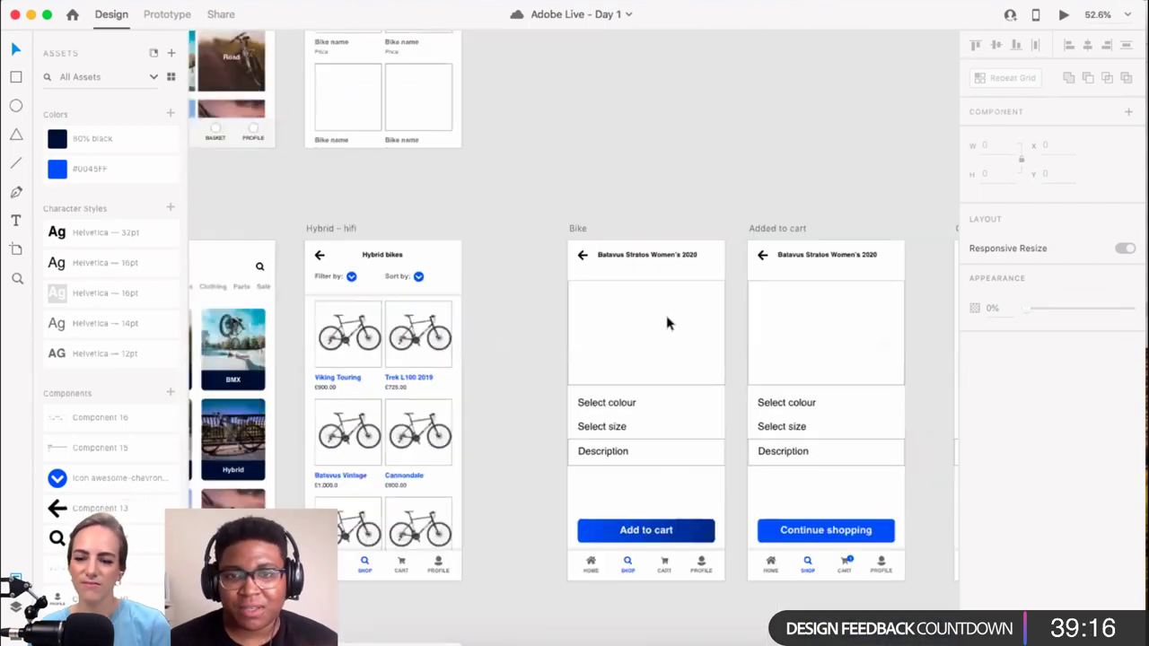
pyautogui.click(667, 320)
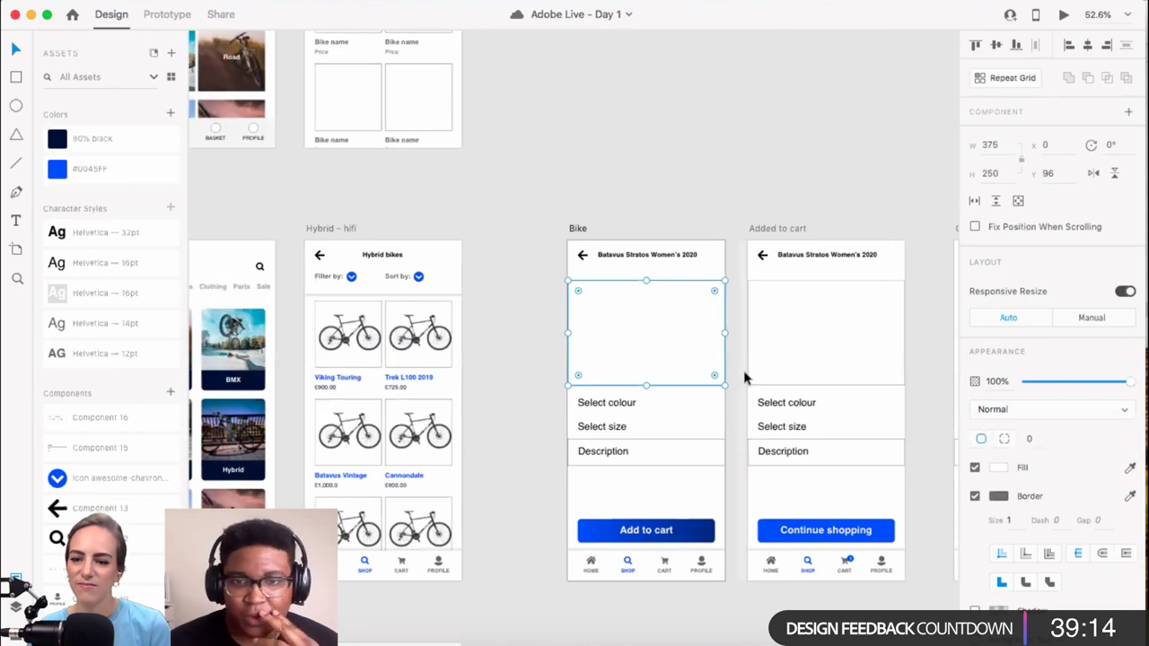
pyautogui.scroll(-3, 682, 350)
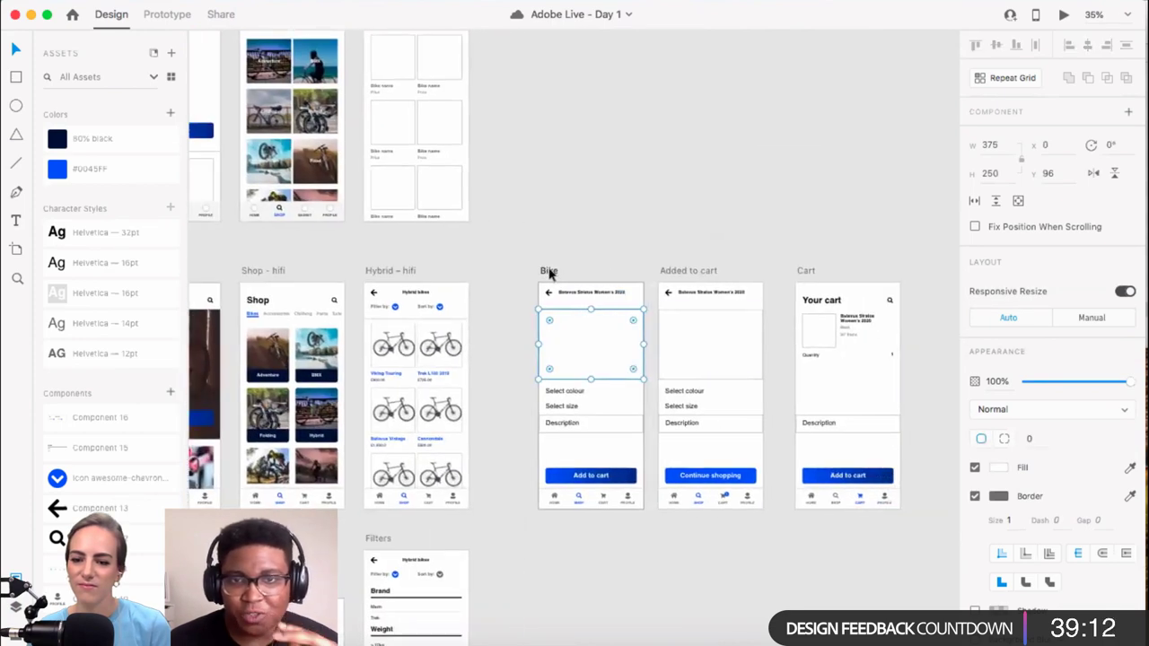
pyautogui.click(548, 271)
pyautogui.scroll(4, 549, 274)
pyautogui.scroll(-3, 549, 274)
pyautogui.hscroll(2, 550, 274)
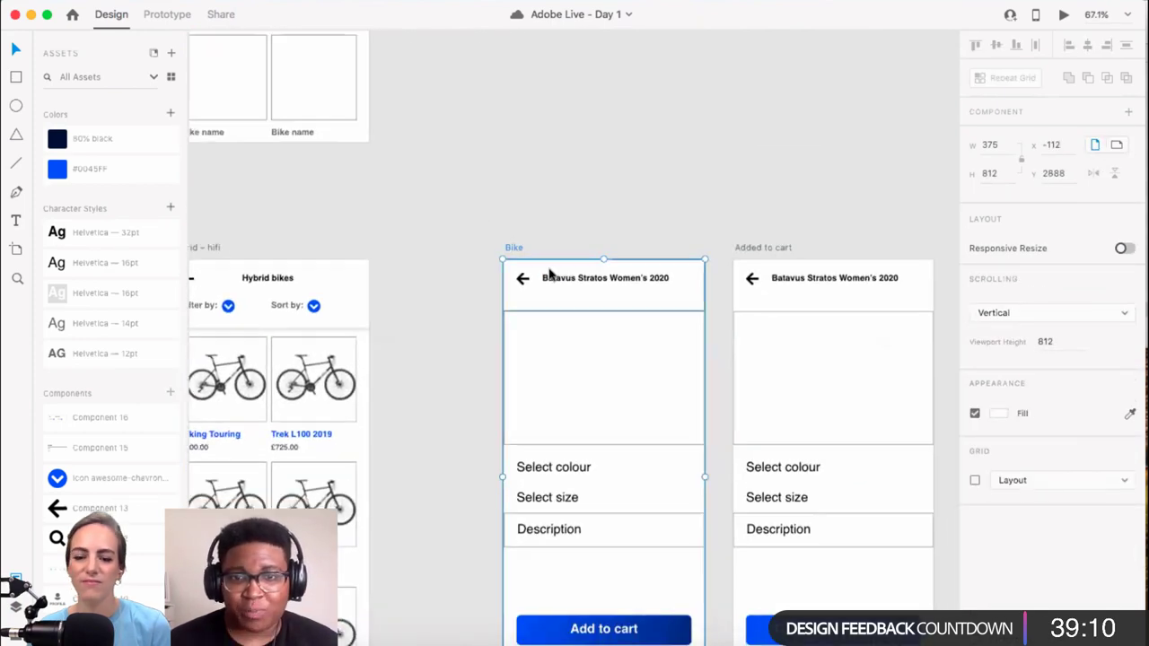
# Step: Fill the image placeholder on the Bike artboard with Batavus-Stratos-Women-Black-2020.jpg from the Bikes folder in Finder
pyautogui.click(601, 310)
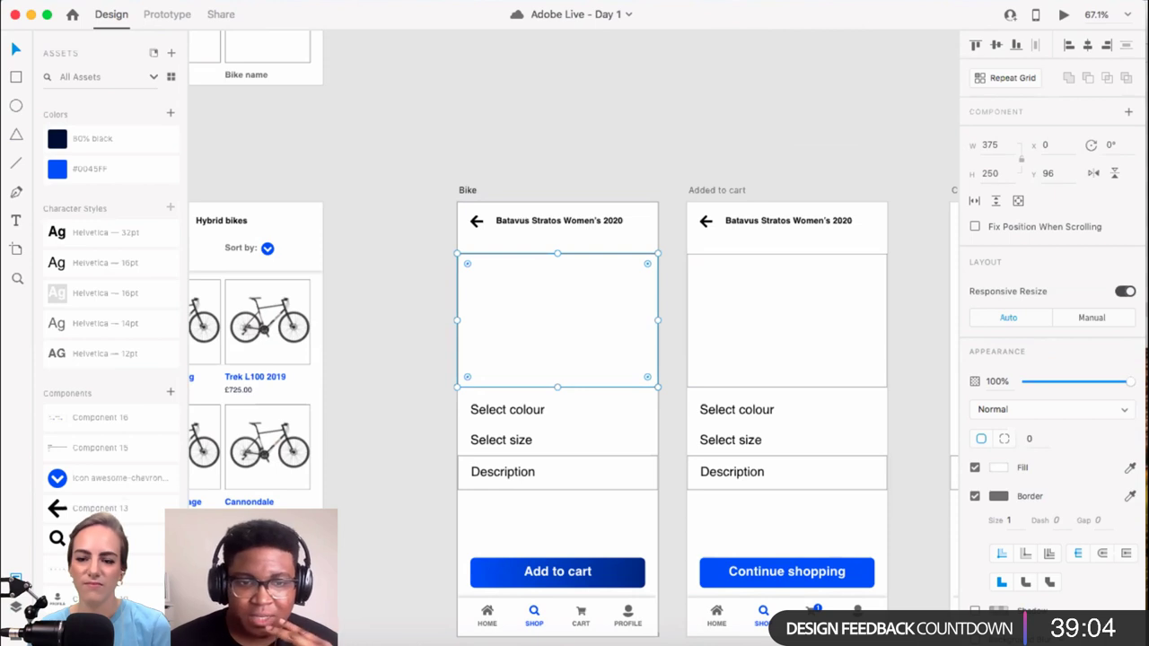
pyautogui.press('Escape')
pyautogui.press('super+Tab')
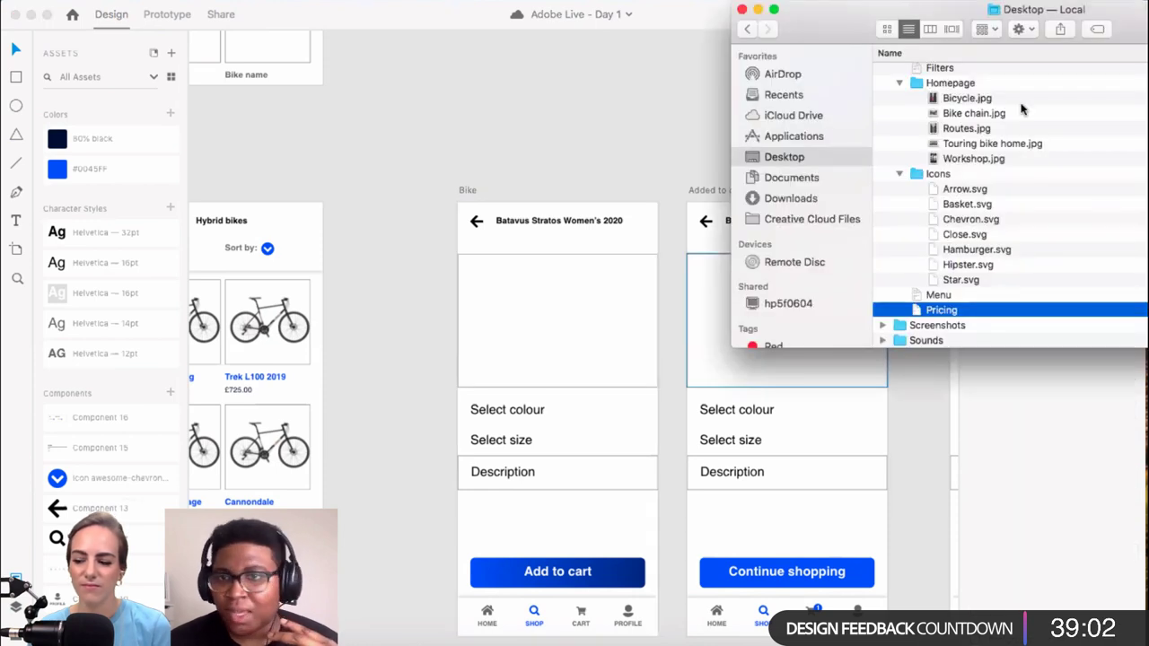
pyautogui.scroll(3, 969, 159)
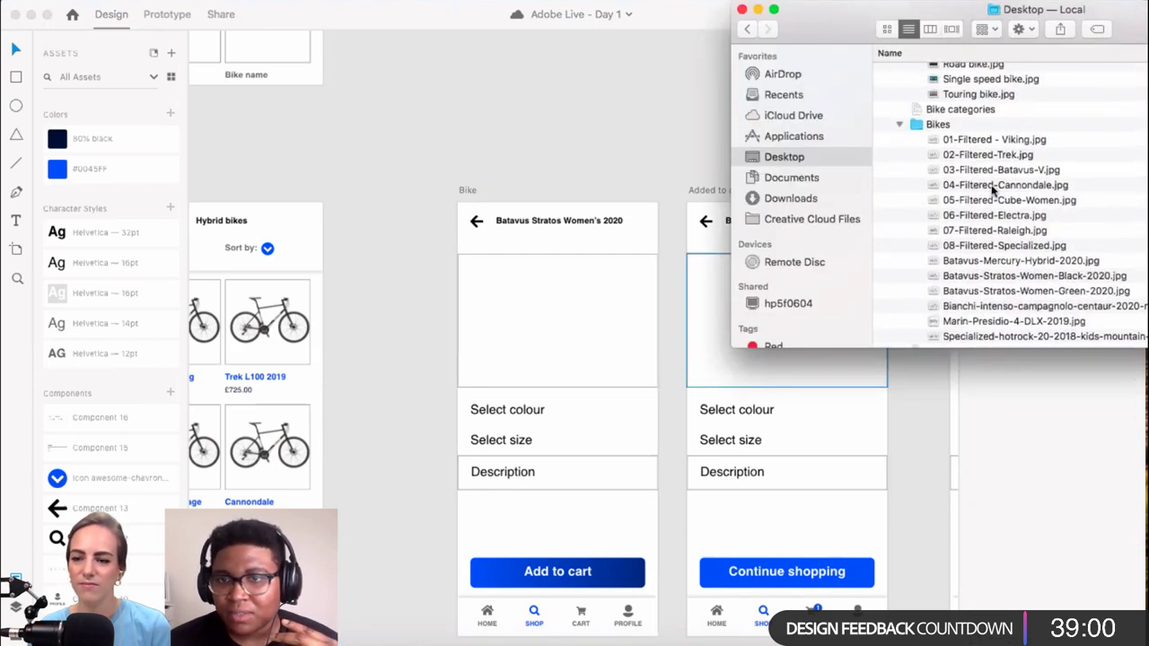
pyautogui.scroll(-3, 996, 197)
pyautogui.click(988, 221)
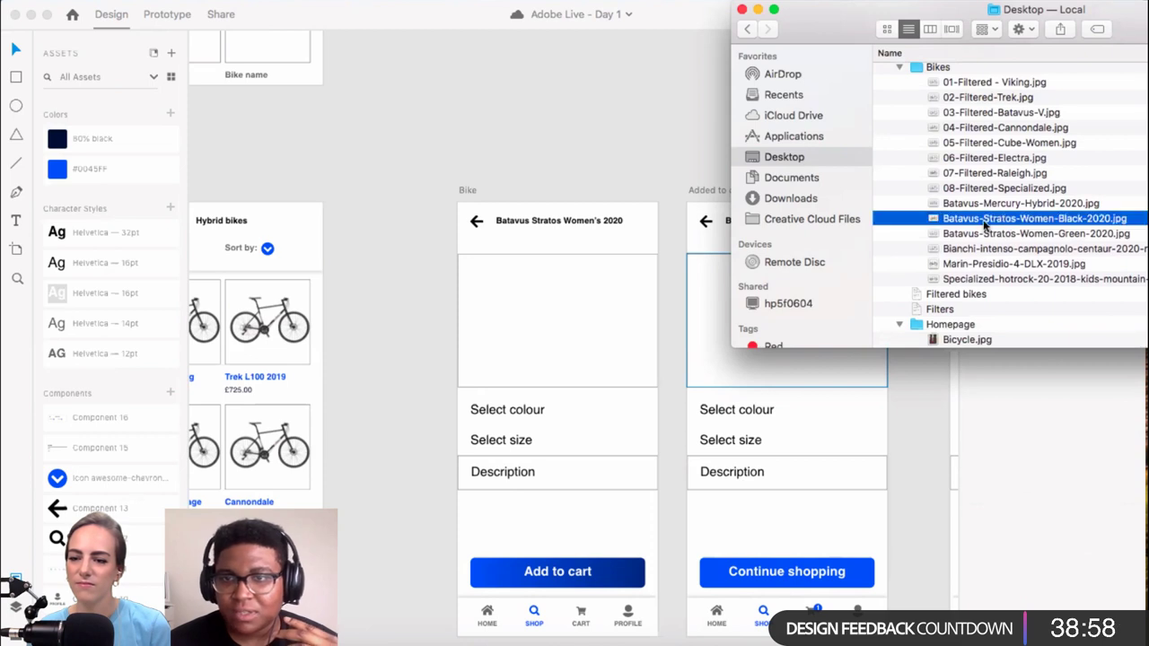
pyautogui.moveTo(637, 352); pyautogui.dragTo(628, 351)
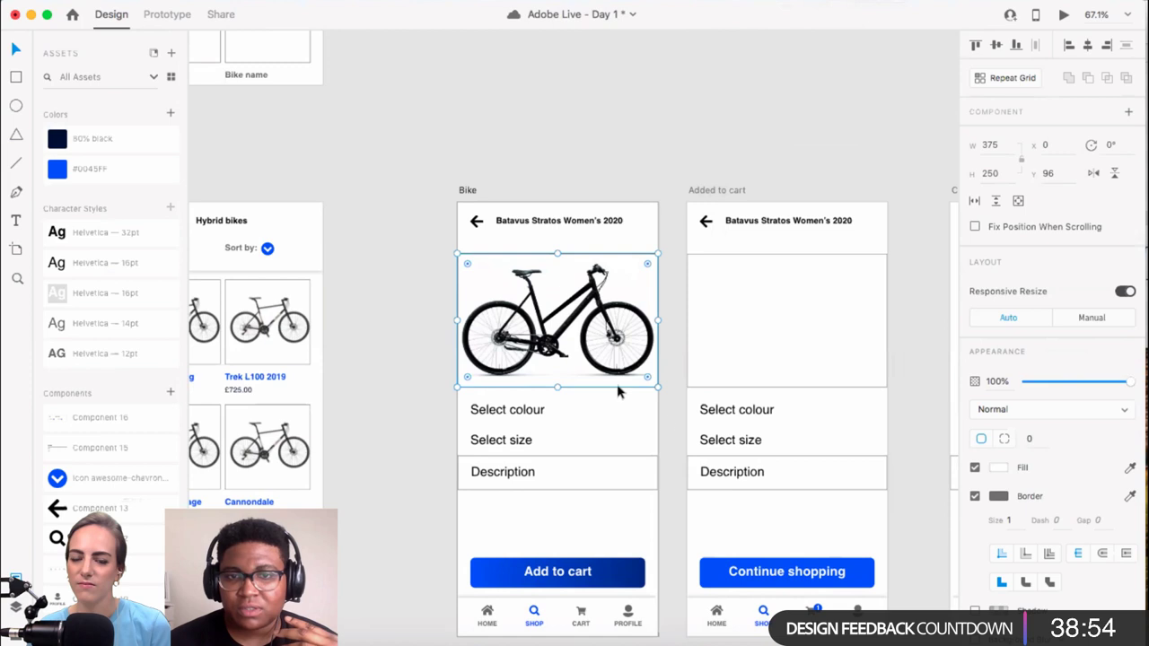
pyautogui.click(664, 424)
# Step: Turn the bike image on the Bike artboard into a repeat grid and extend it sideways to two images, about 764 wide
pyautogui.scroll(-3, 644, 412)
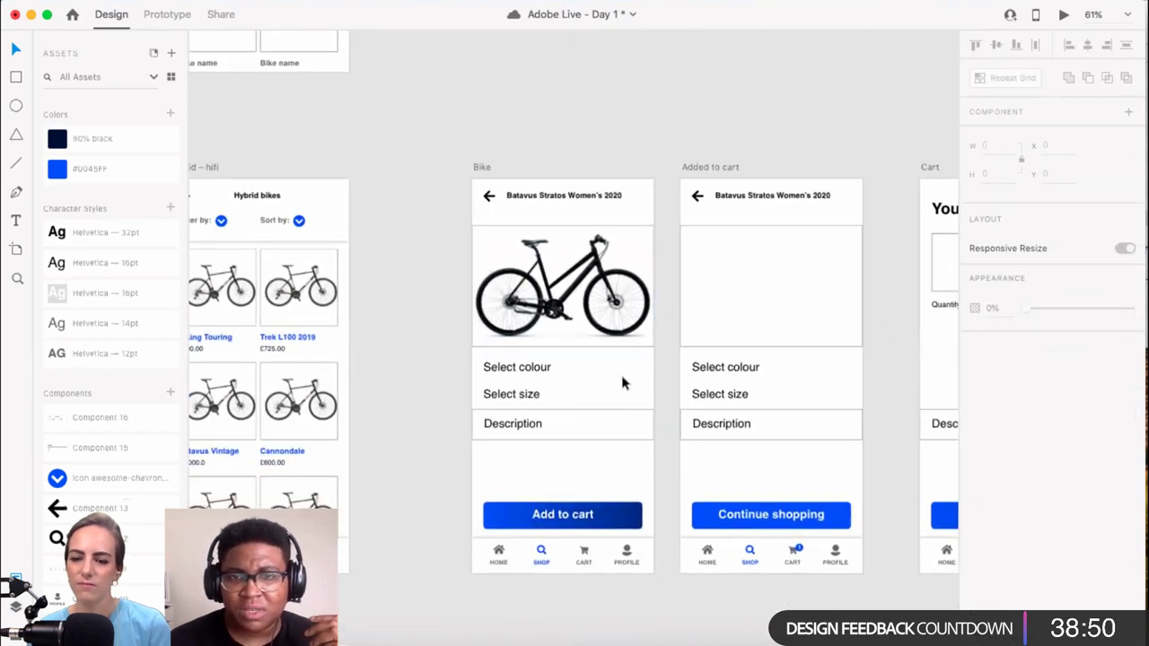
pyautogui.hscroll(2, 622, 382)
pyautogui.scroll(3, 569, 380)
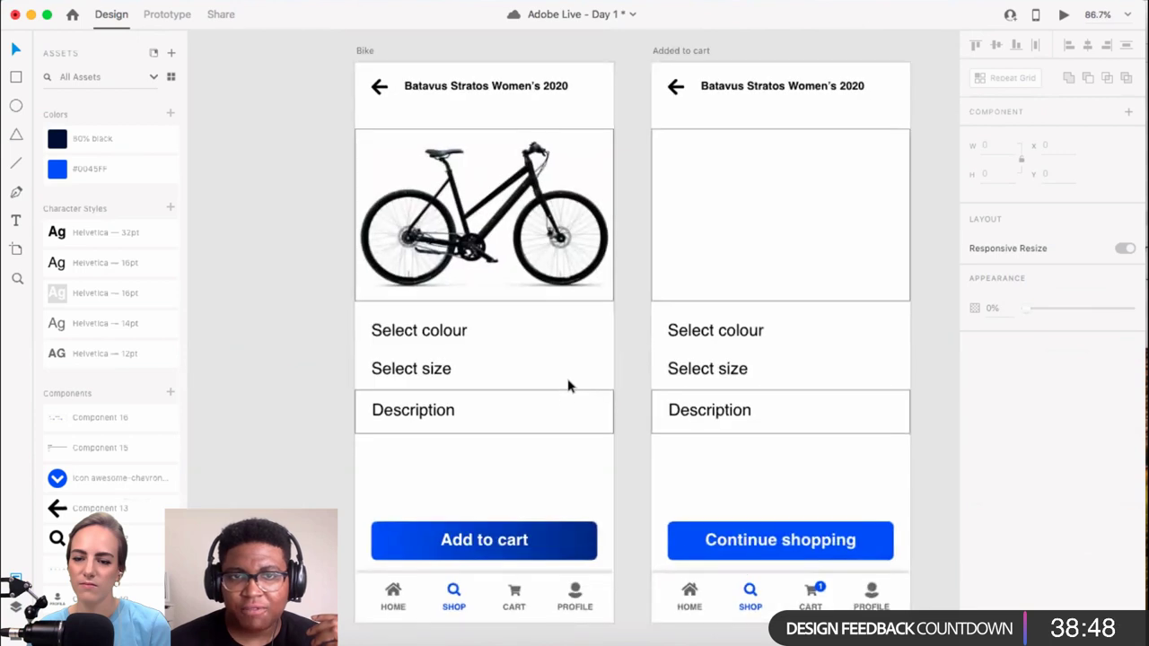
pyautogui.scroll(-2, 564, 394)
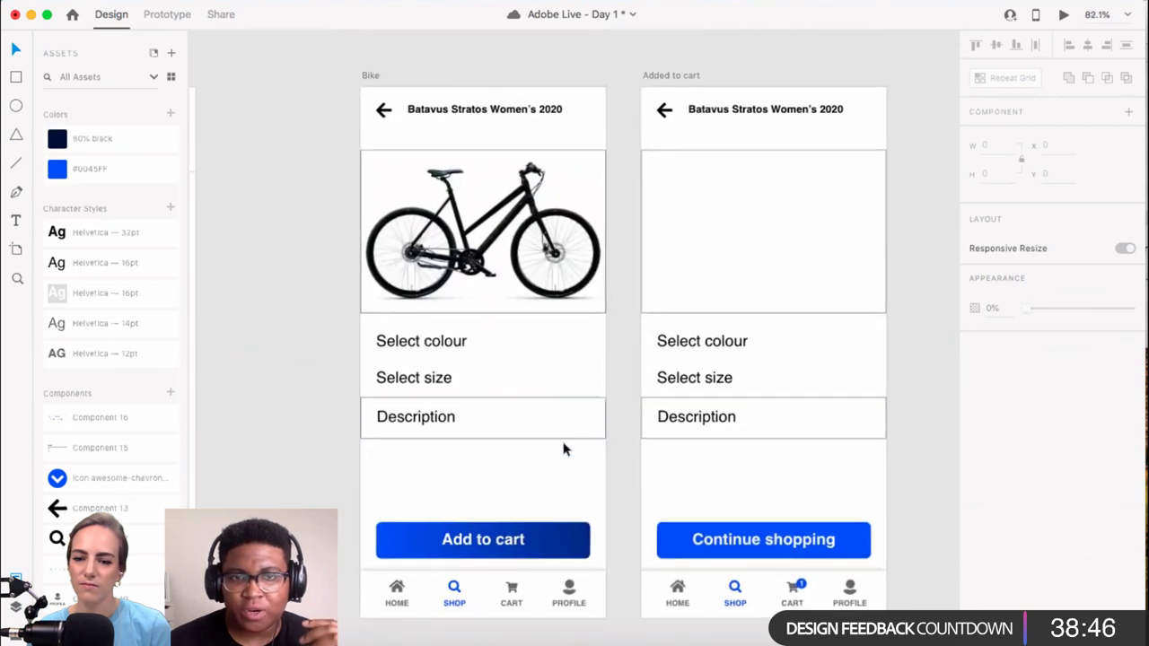
pyautogui.click(552, 289)
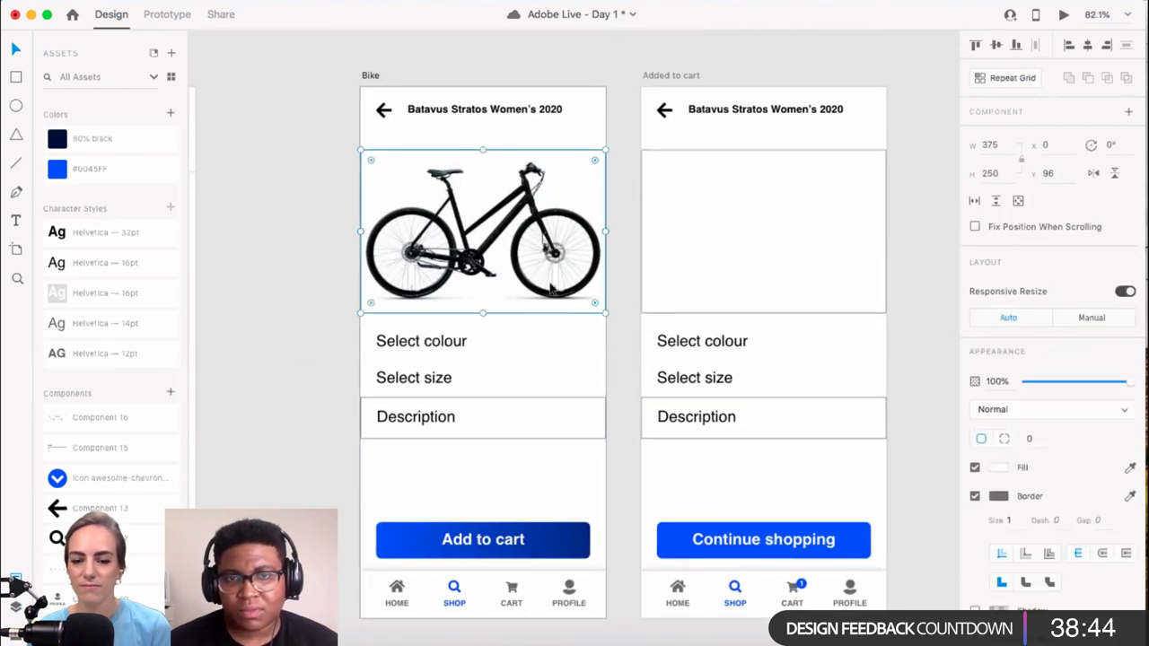
pyautogui.click(1003, 78)
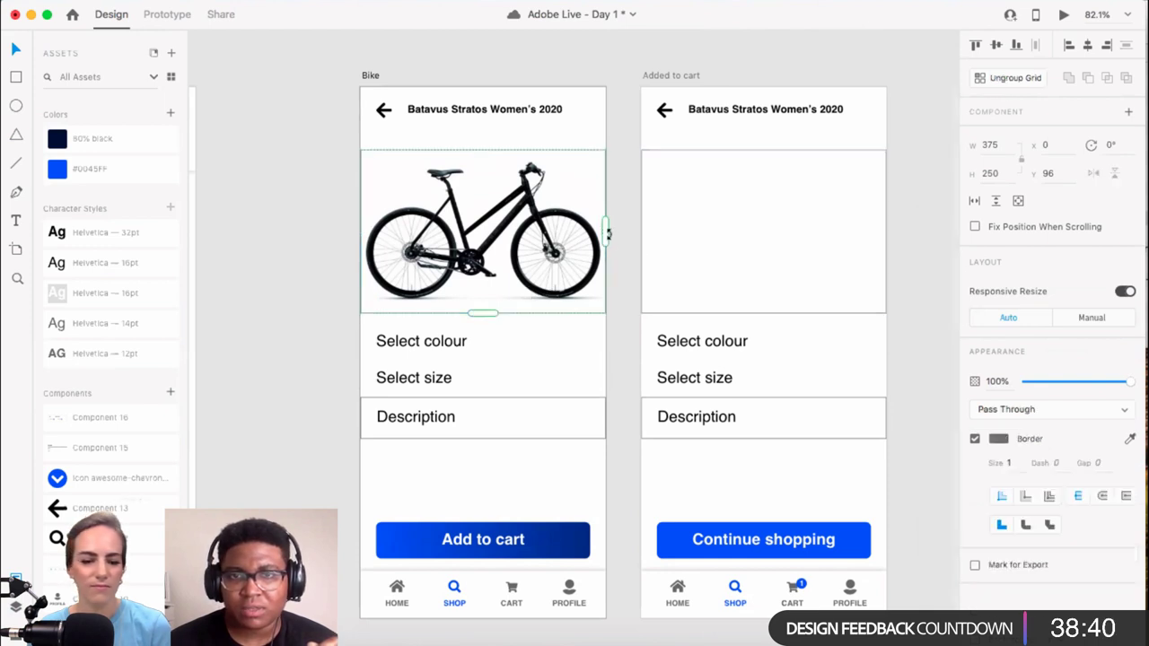
pyautogui.moveTo(605, 235); pyautogui.dragTo(863, 217)
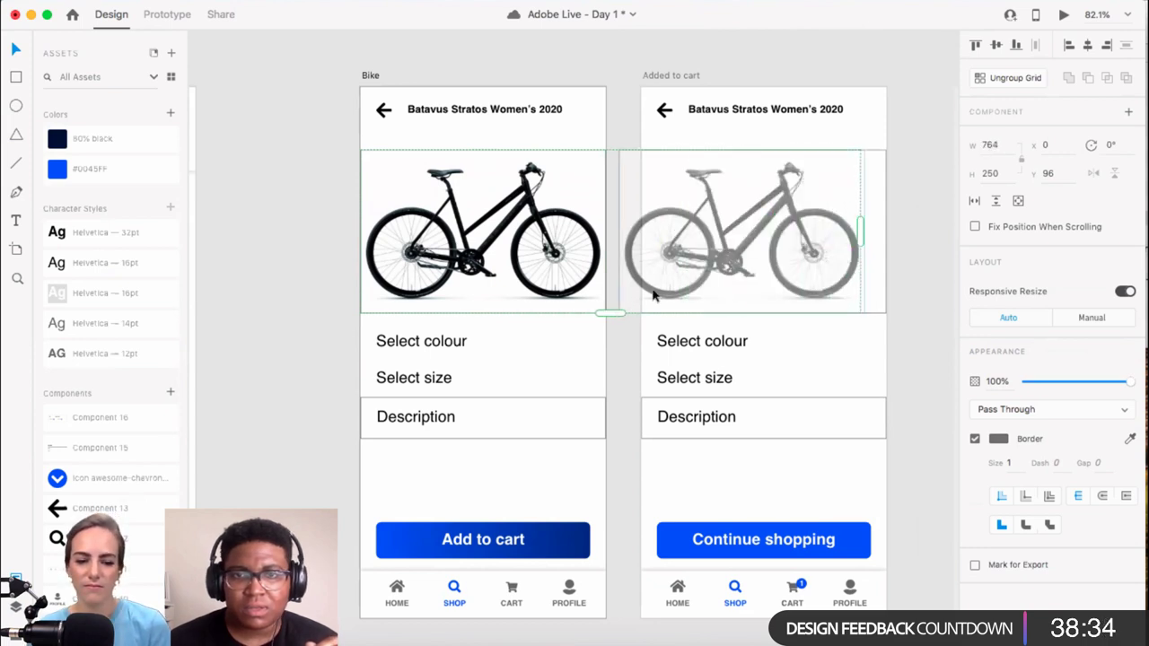
# Step: Fill the Bike artboard's repeat grid with the Batavus-Stratos-Women Black-2020 and Green-2020 images from Finder
pyautogui.press('super+Tab')
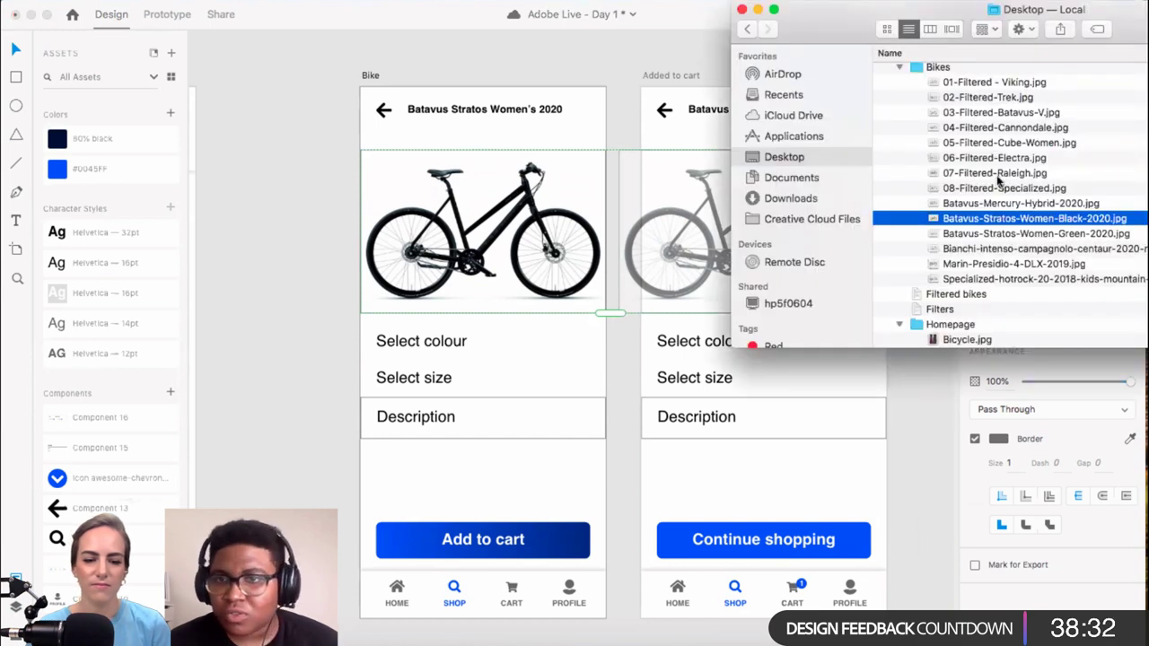
pyautogui.click(999, 235)
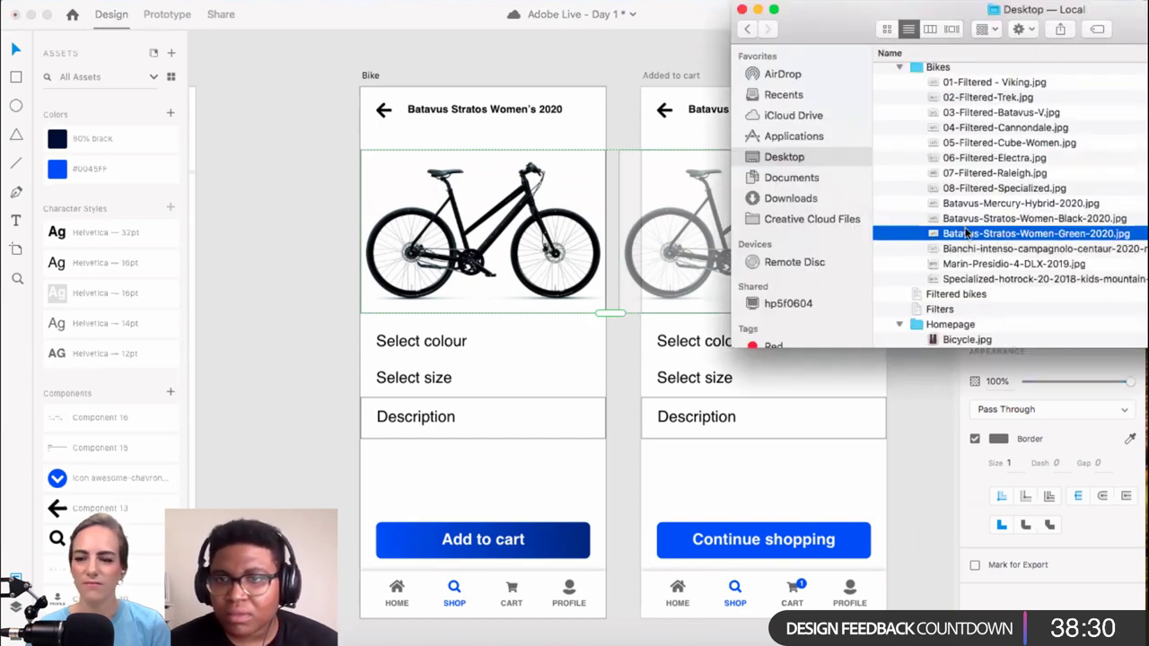
pyautogui.keyDown('shift'); pyautogui.click(962, 219); pyautogui.keyUp('shift')
pyautogui.moveTo(962, 224); pyautogui.dragTo(463, 267)
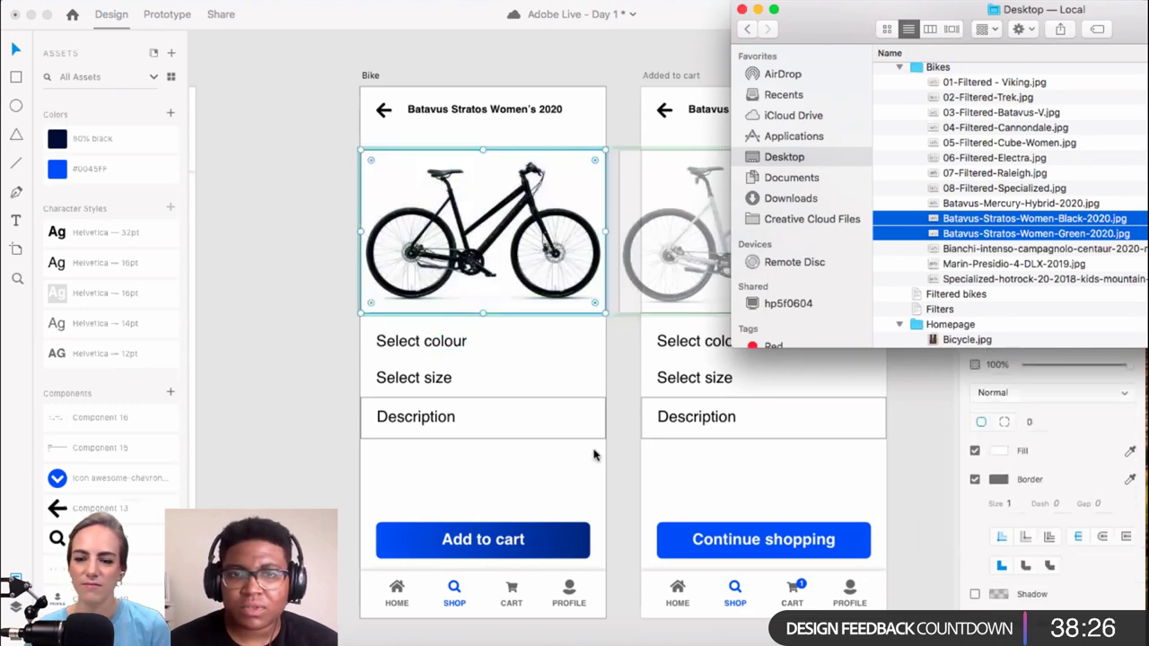
# Step: Apply horizontal scrolling to the selected bike image inside the Bike artboard's repeat grid
pyautogui.click(619, 418)
pyautogui.scroll(3, 619, 419)
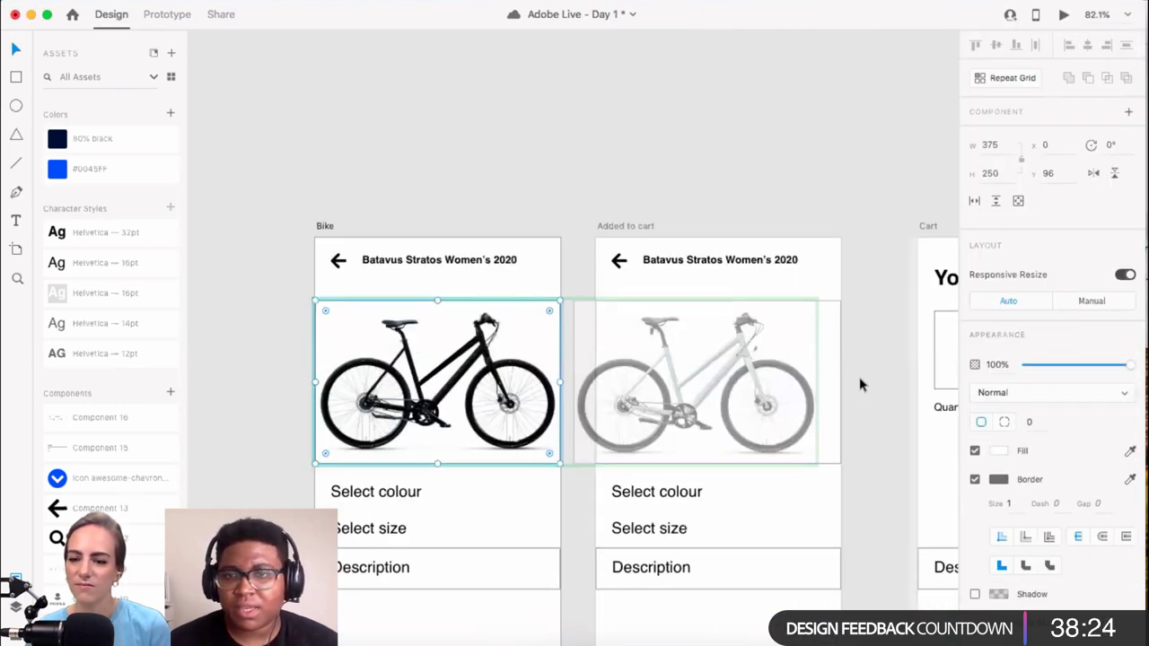
pyautogui.click(976, 203)
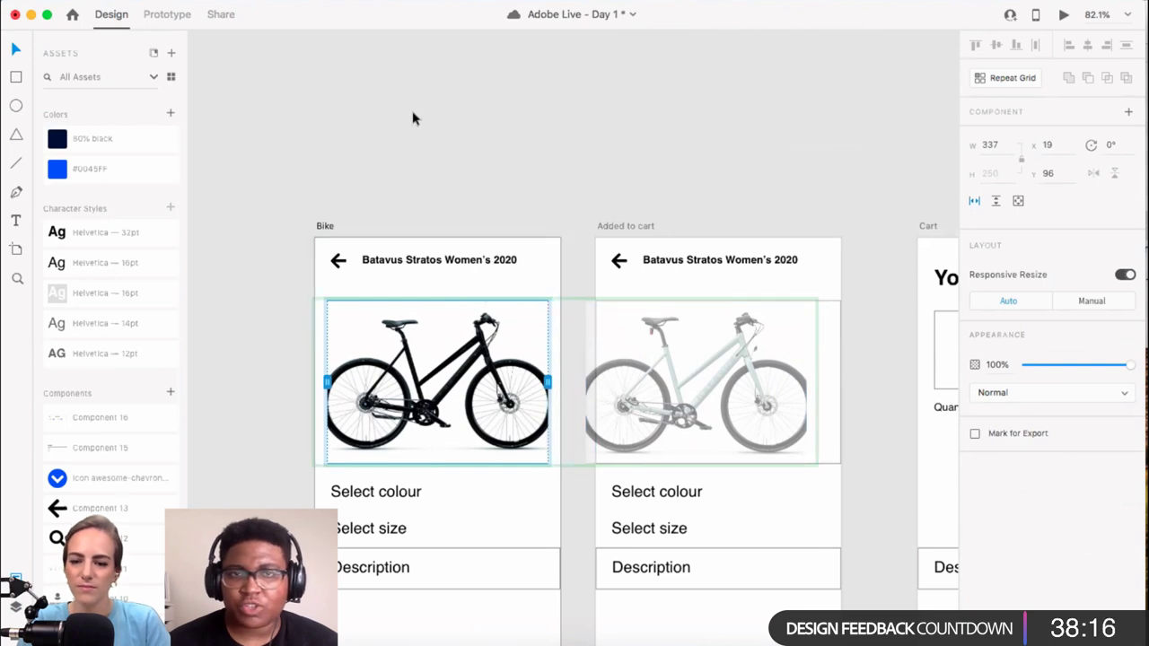
# Step: Preview the Bike screen to check the image's horizontal scrolling, and close the preview
pyautogui.click(1064, 14)
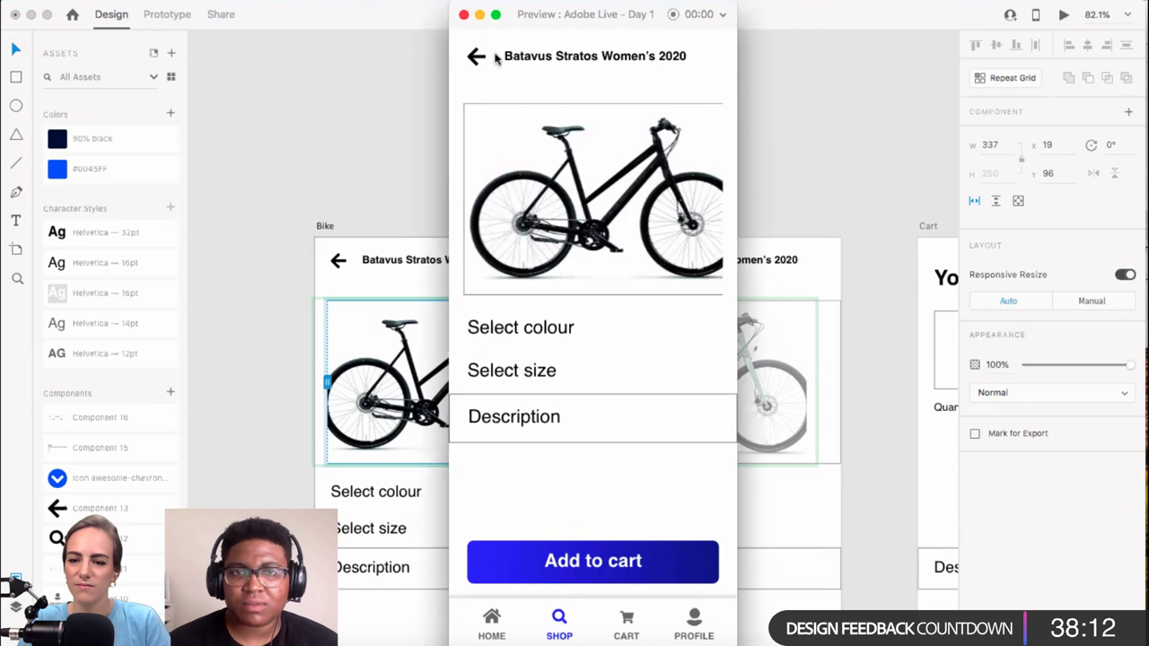
pyautogui.click(462, 15)
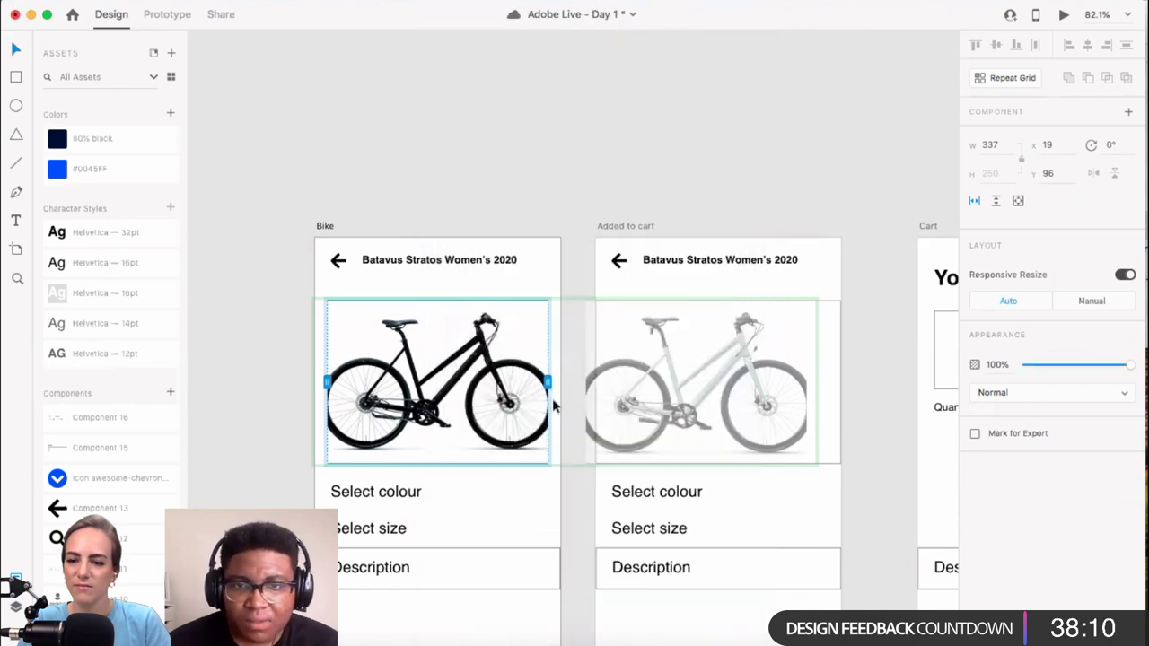
# Step: Make the Bike artboard's whole two-image repeat grid scroll horizontally within a 375-wide viewport, replacing the scrolling on the single image
pyautogui.click(591, 380)
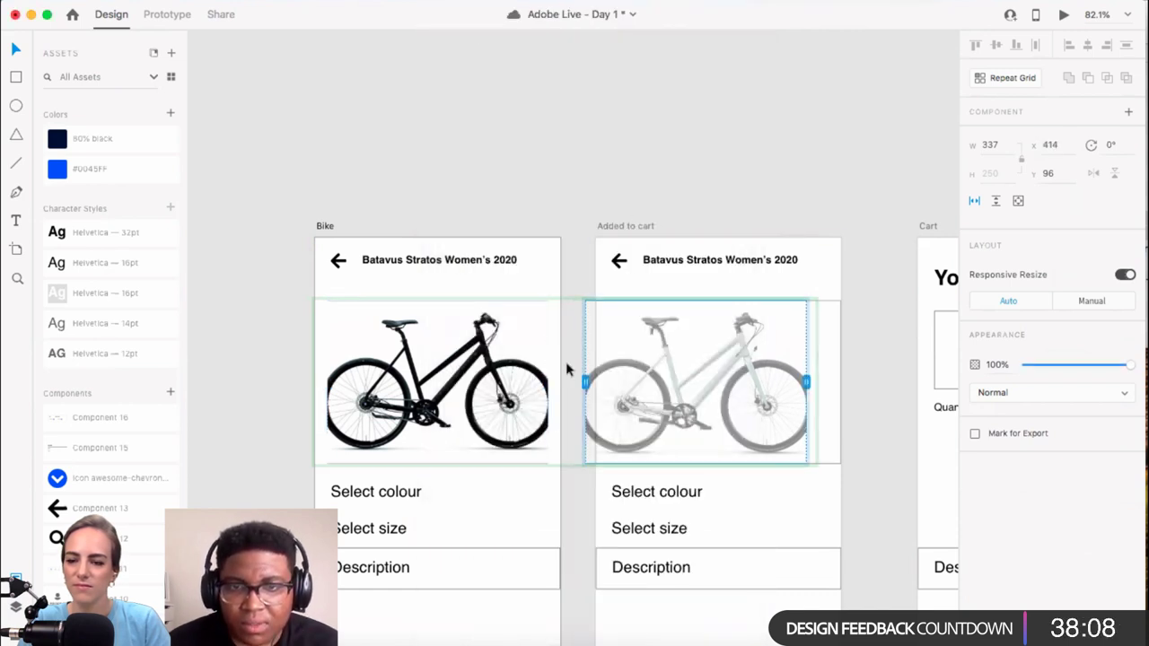
pyautogui.click(539, 377)
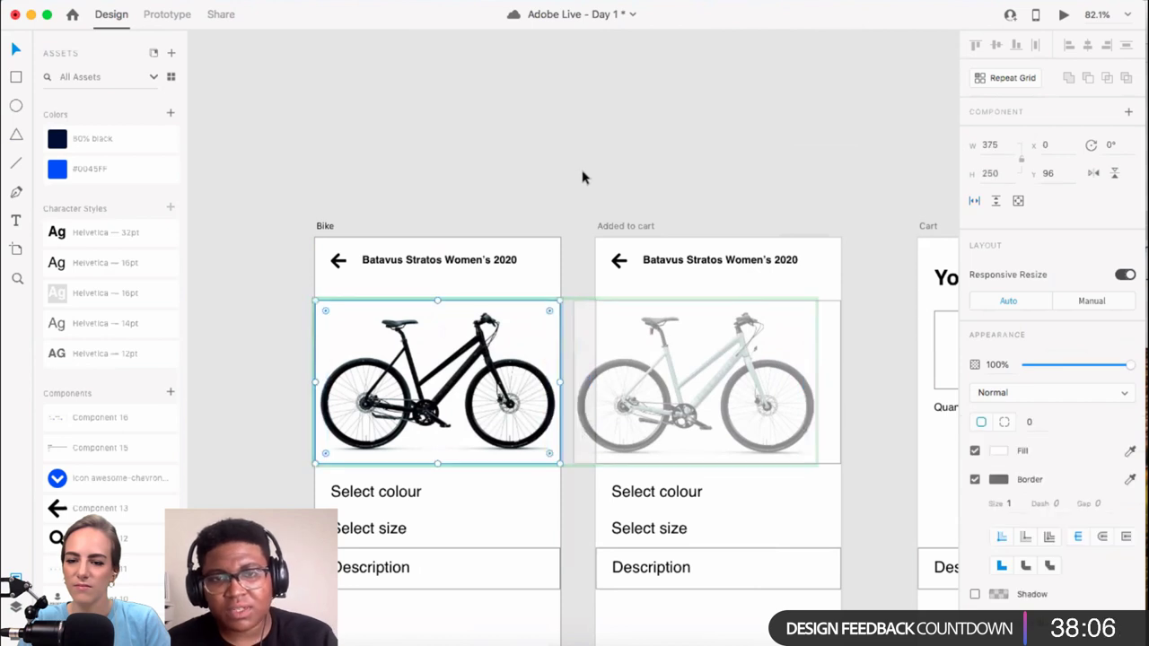
pyautogui.click(590, 169)
pyautogui.click(542, 330)
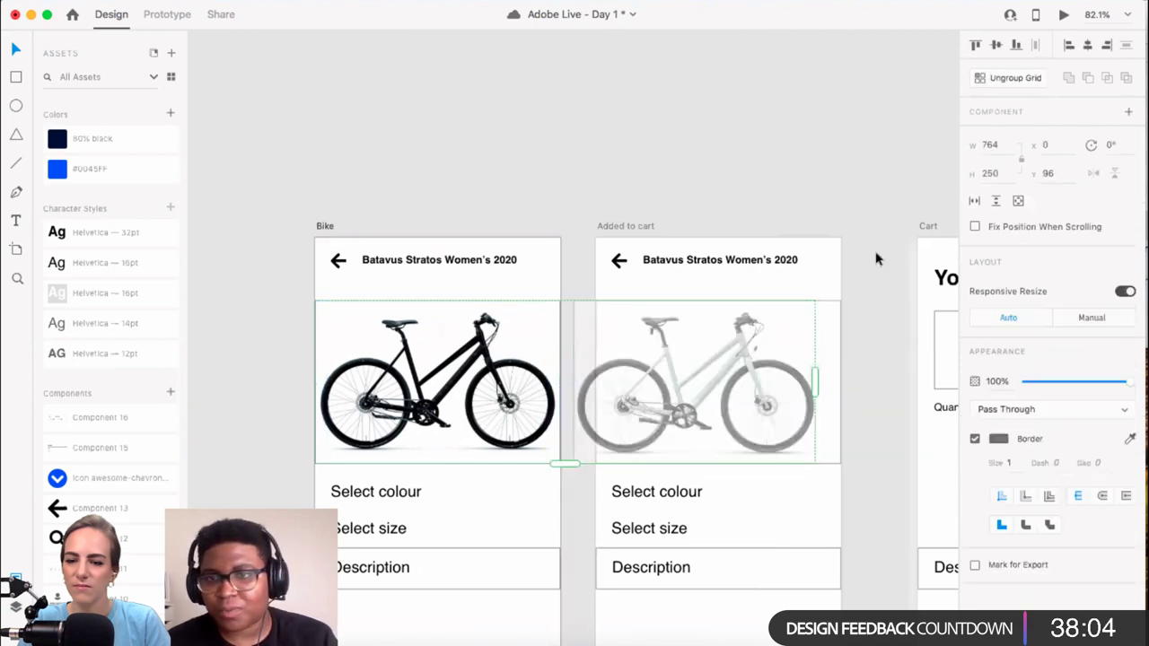
pyautogui.click(781, 328)
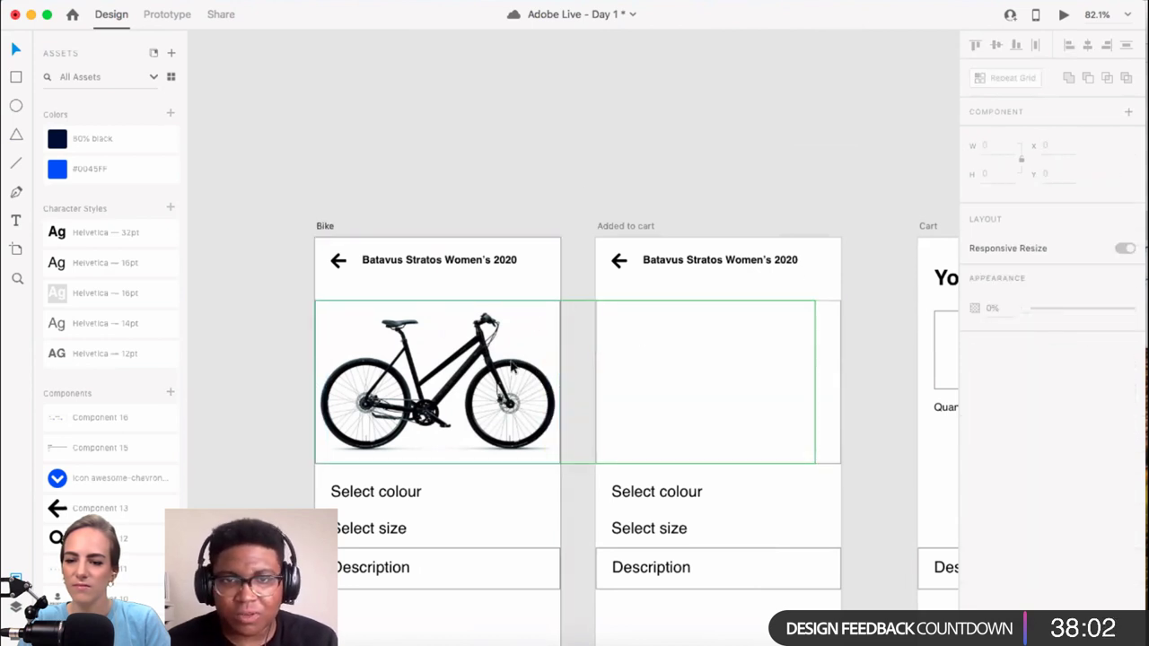
pyautogui.click(544, 337)
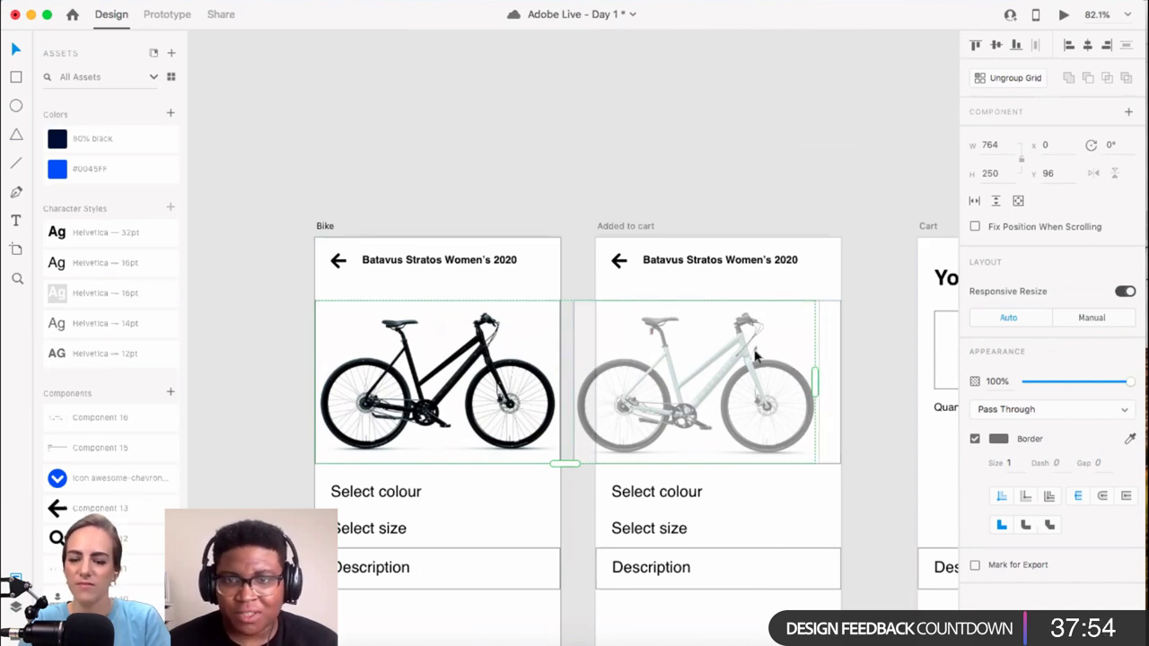
pyautogui.hotkey('ctrl', 'z')
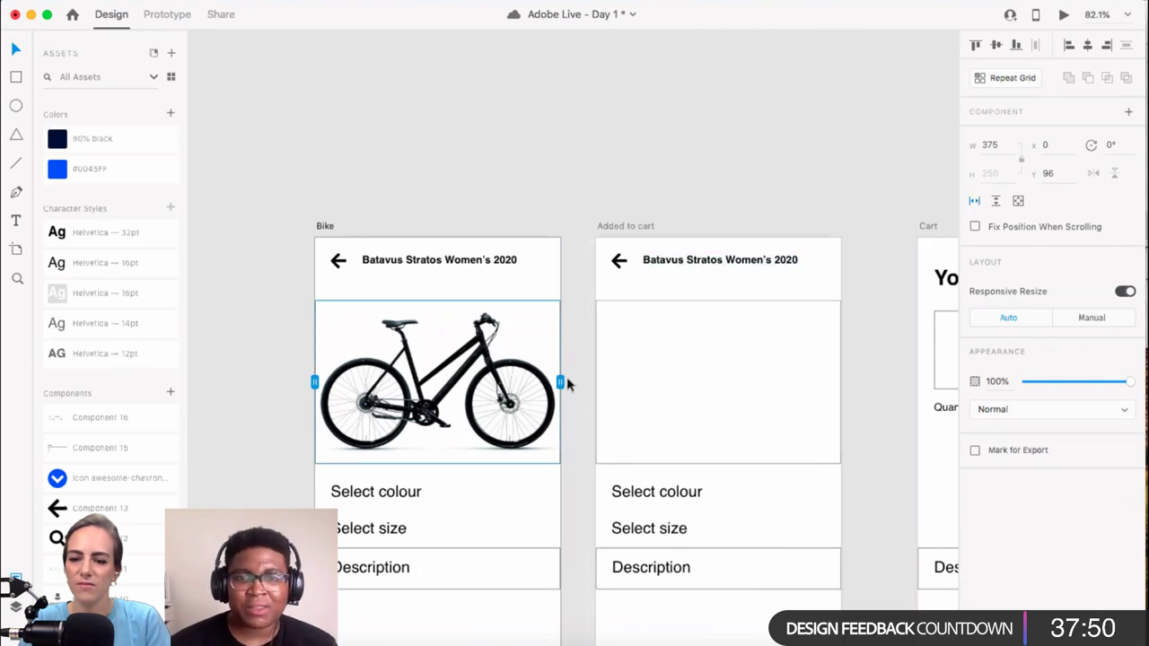
# Step: Preview the Bike screen, swipe sideways through the black and green bike images, and close the preview
pyautogui.click(1062, 16)
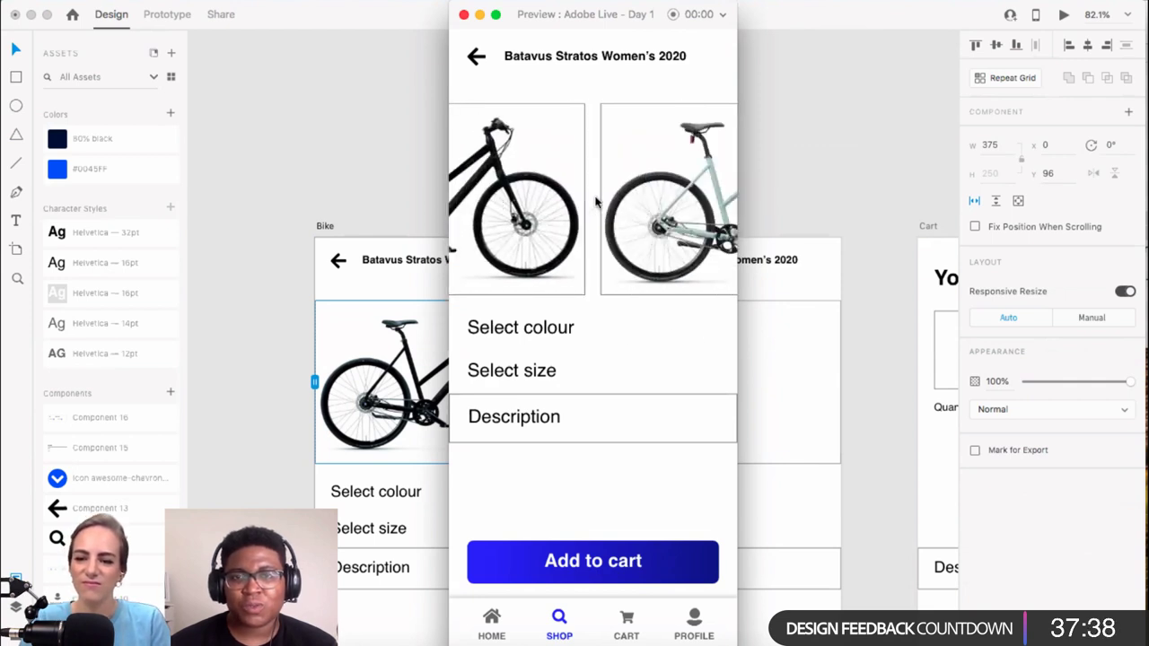
pyautogui.hscroll(10, 377, 286)
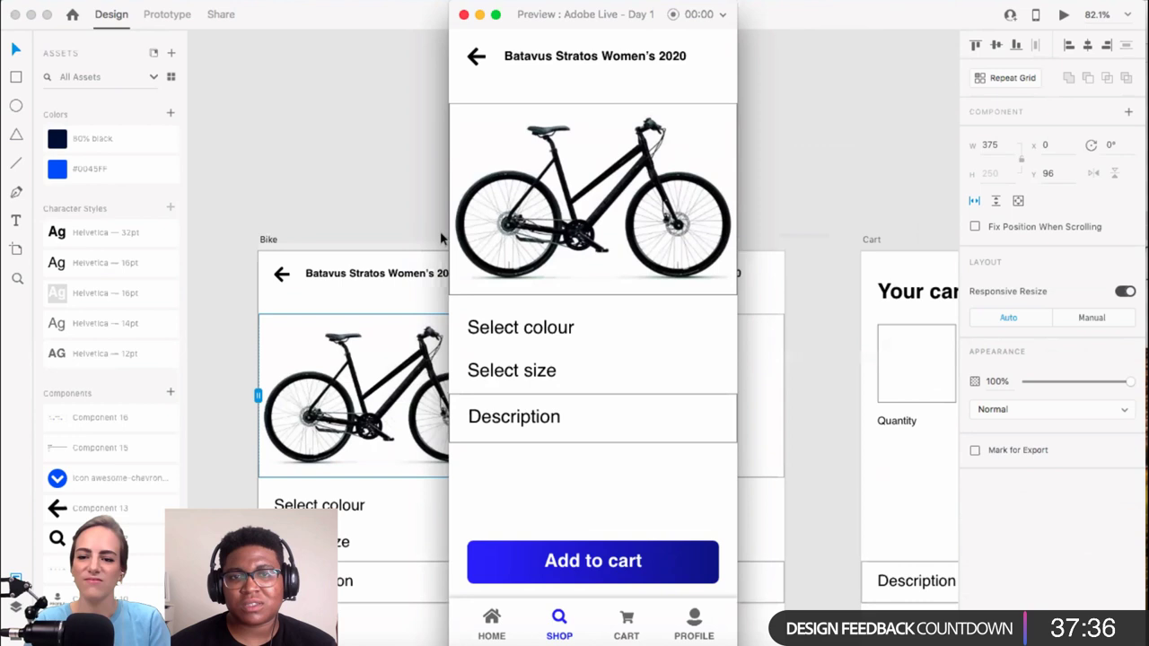
pyautogui.hscroll(-10, 377, 286)
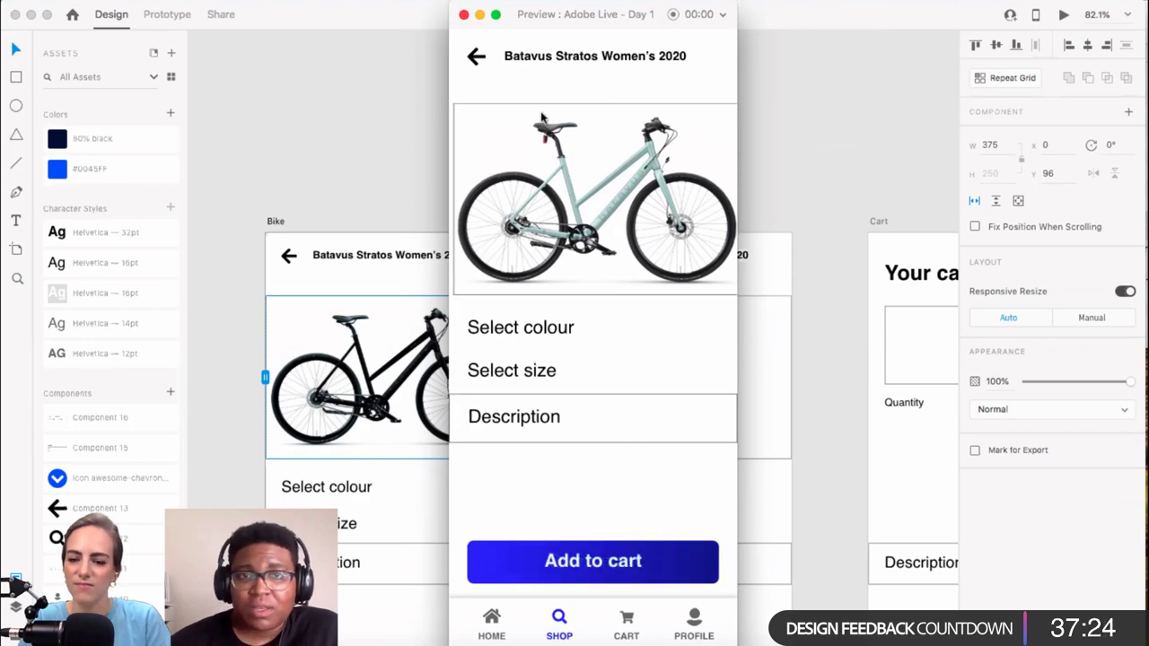
pyautogui.click(465, 15)
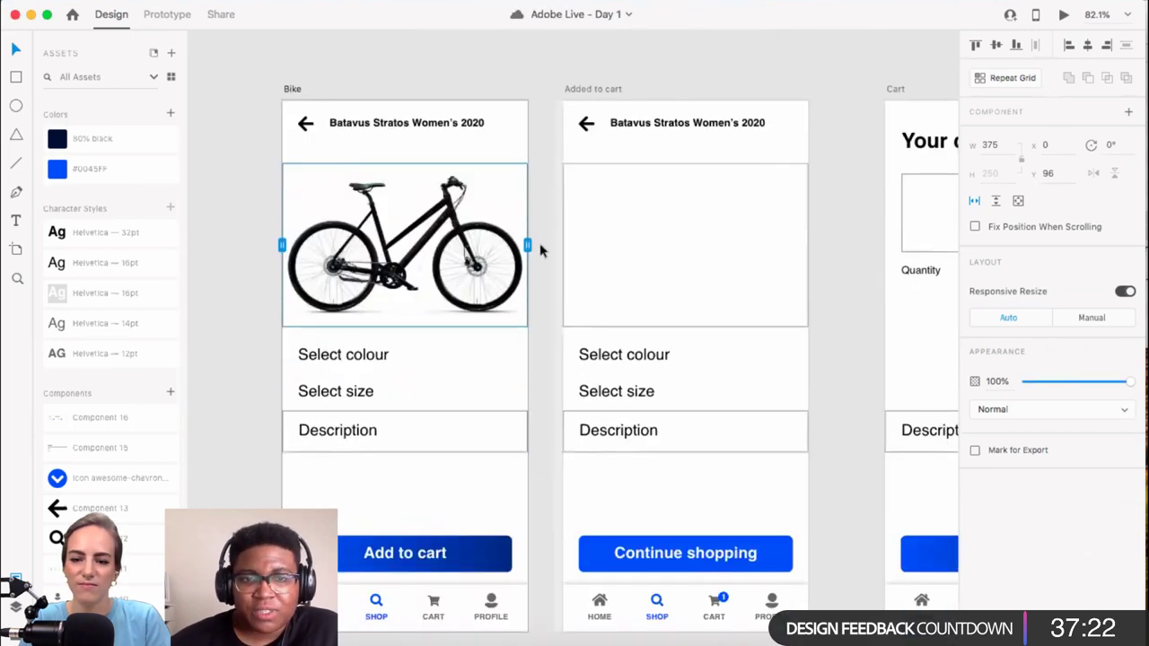
# Step: Select the Bike artboard's Add to cart button and switch to Prototype mode to see its interactions
pyautogui.scroll(-2, 540, 252)
pyautogui.scroll(2, 520, 359)
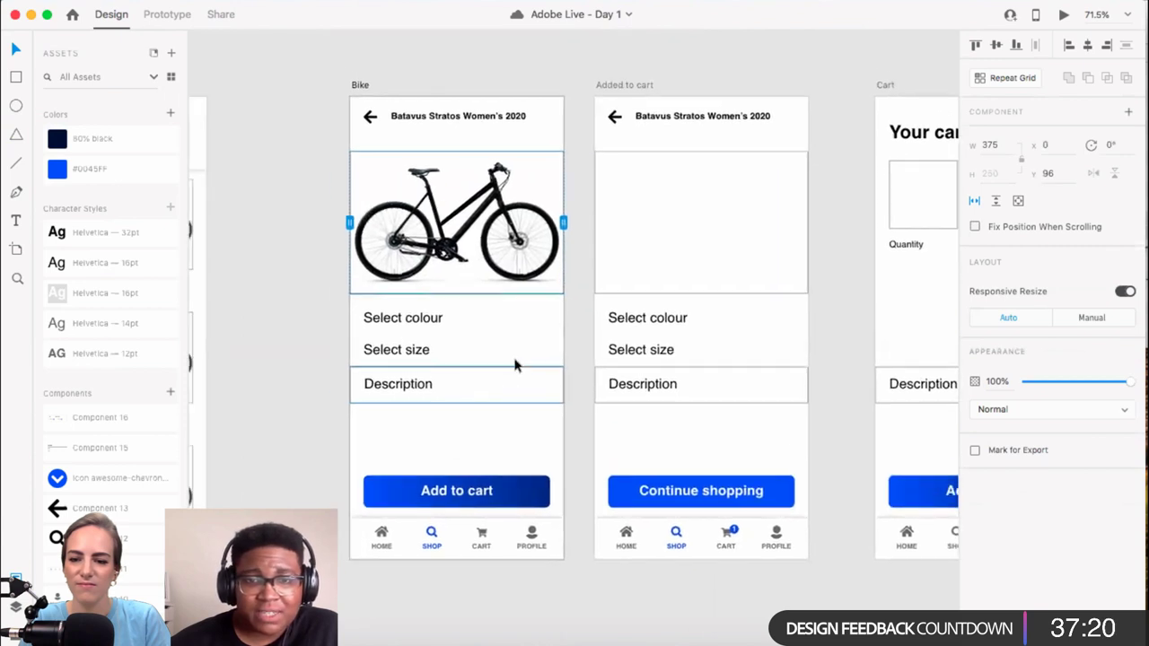
pyautogui.click(549, 496)
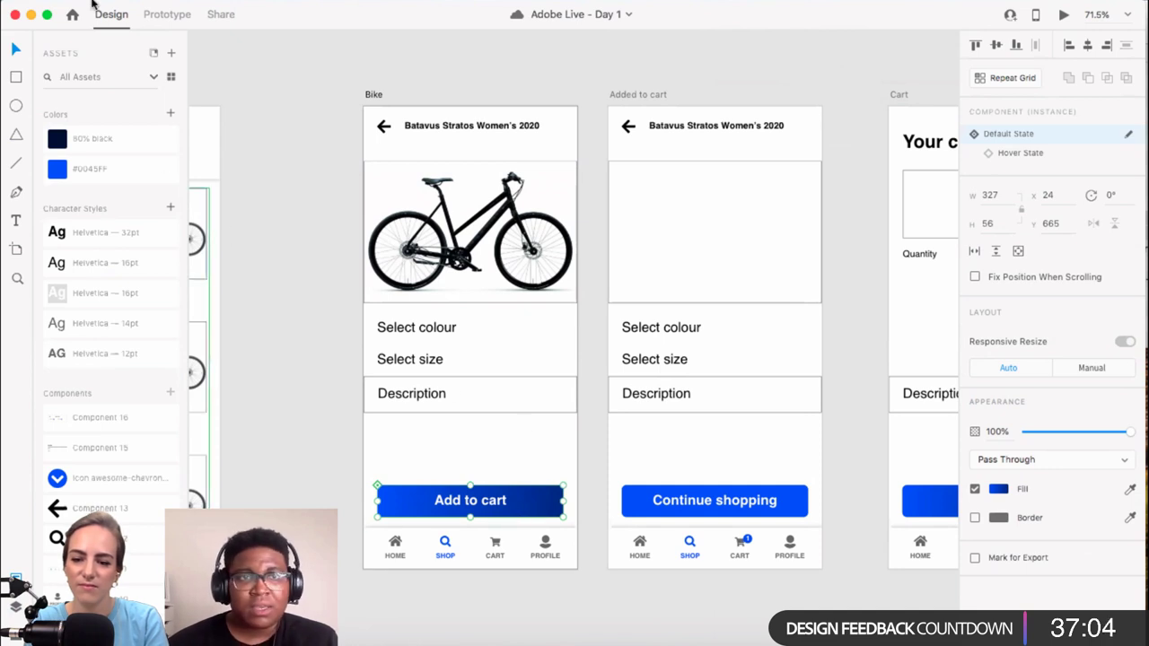
pyautogui.click(145, 16)
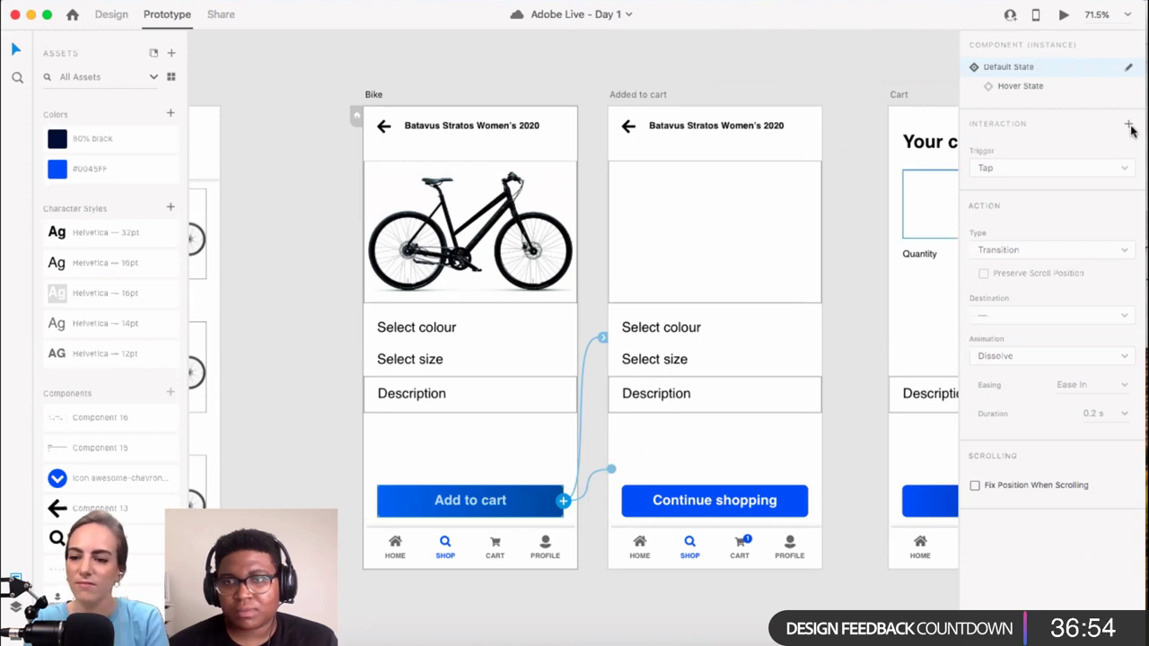
# Step: Try adding a Keys & Gamepad interaction to the Bike artboard's Add to cart button
pyautogui.scroll(5, 579, 449)
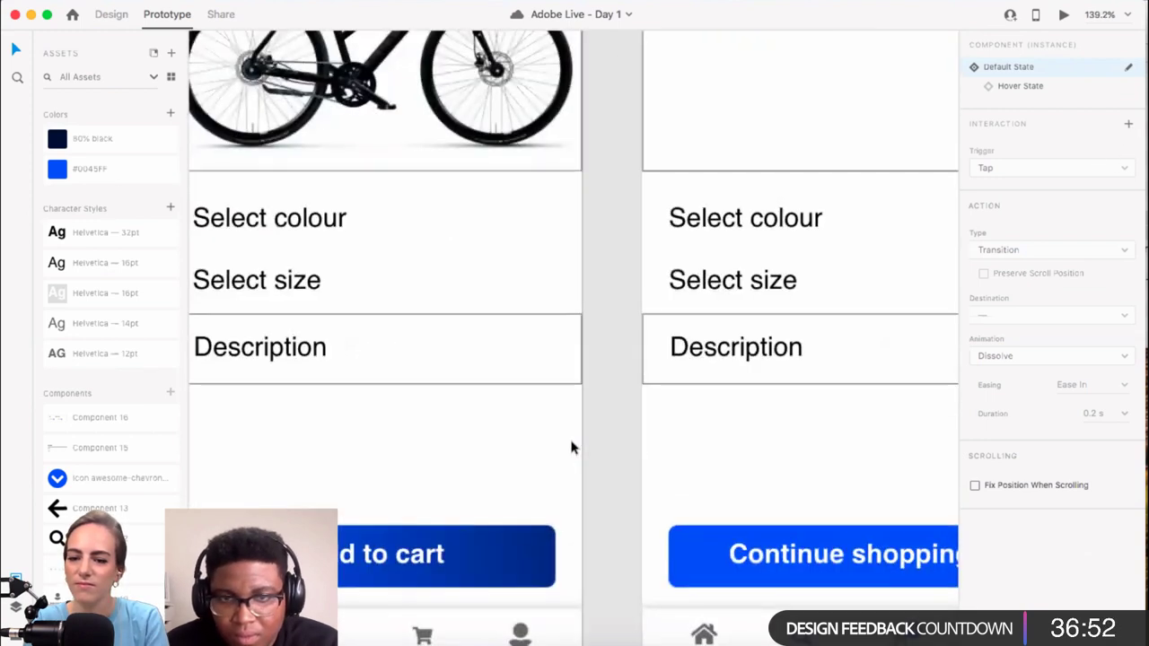
pyautogui.click(1128, 126)
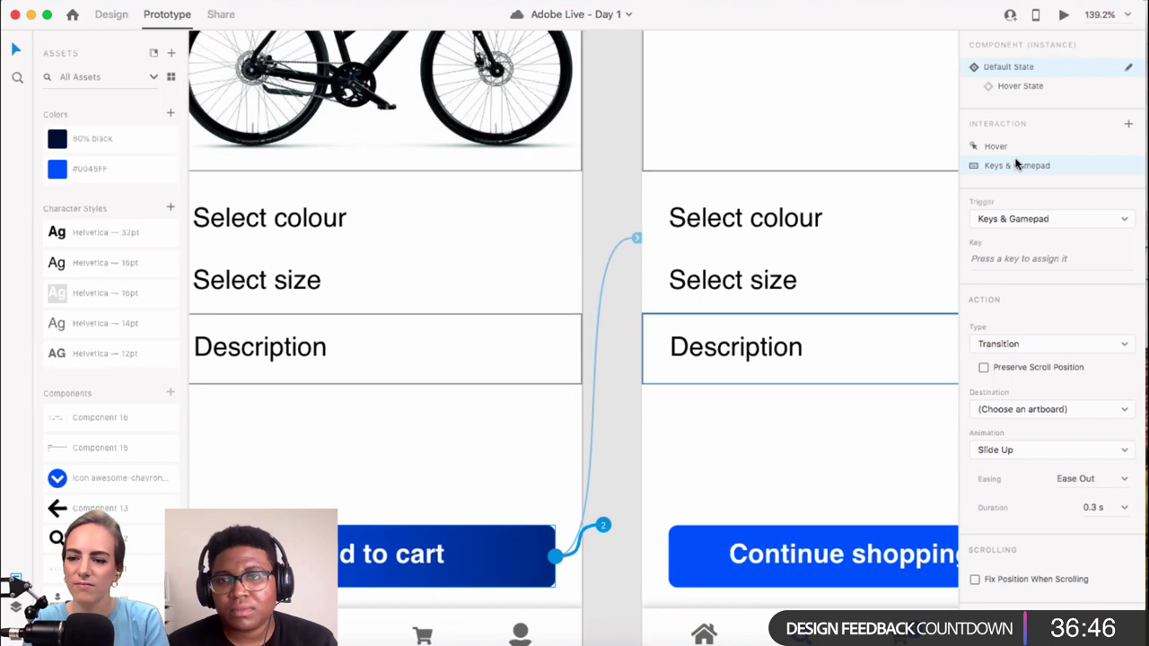
pyautogui.moveTo(603, 524); pyautogui.dragTo(605, 530)
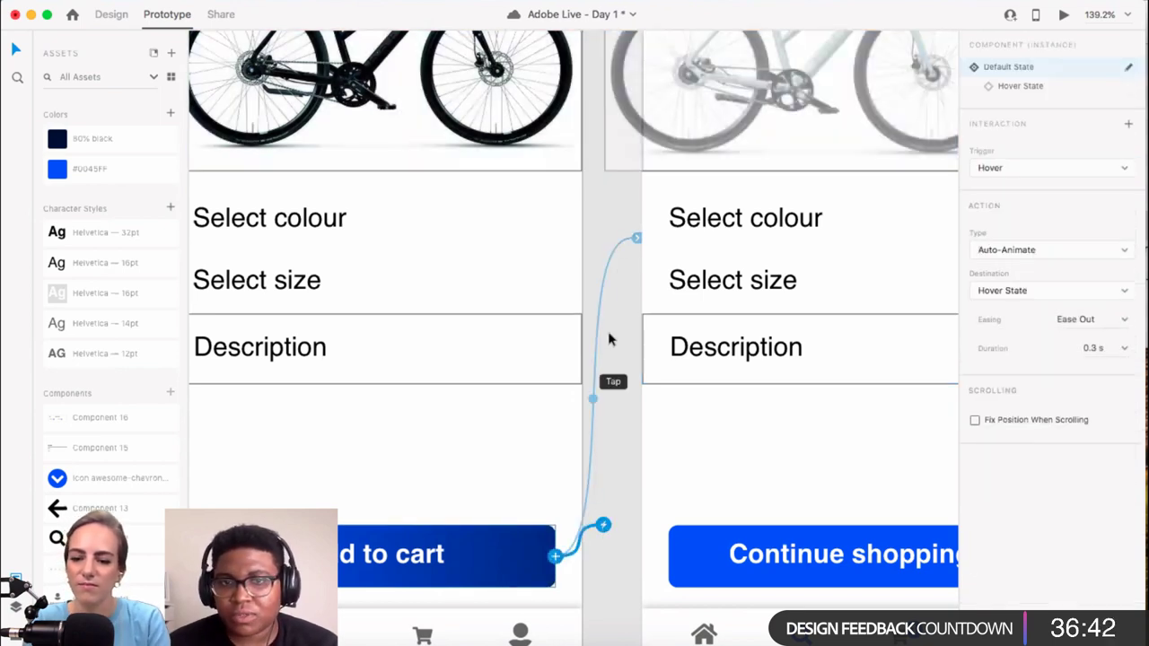
# Step: Remove the Audio Playback action from the Add to cart button's Tap interaction that leads to the Added to cart artboard
pyautogui.click(639, 239)
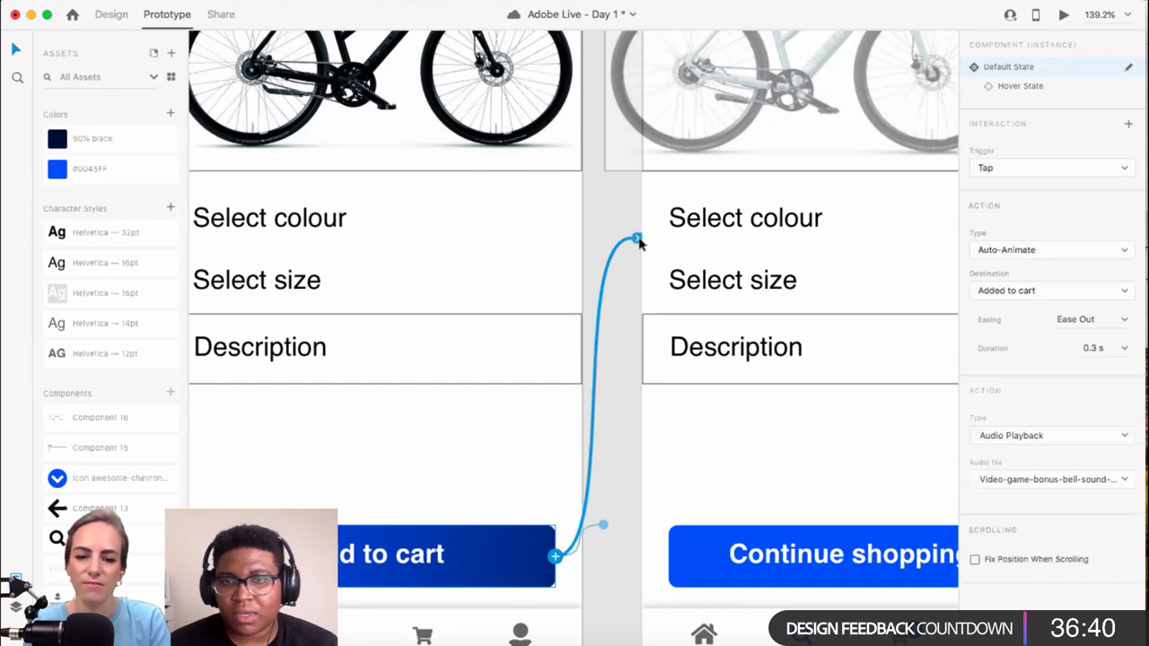
pyautogui.scroll(-5, 638, 239)
pyautogui.scroll(-1, 633, 269)
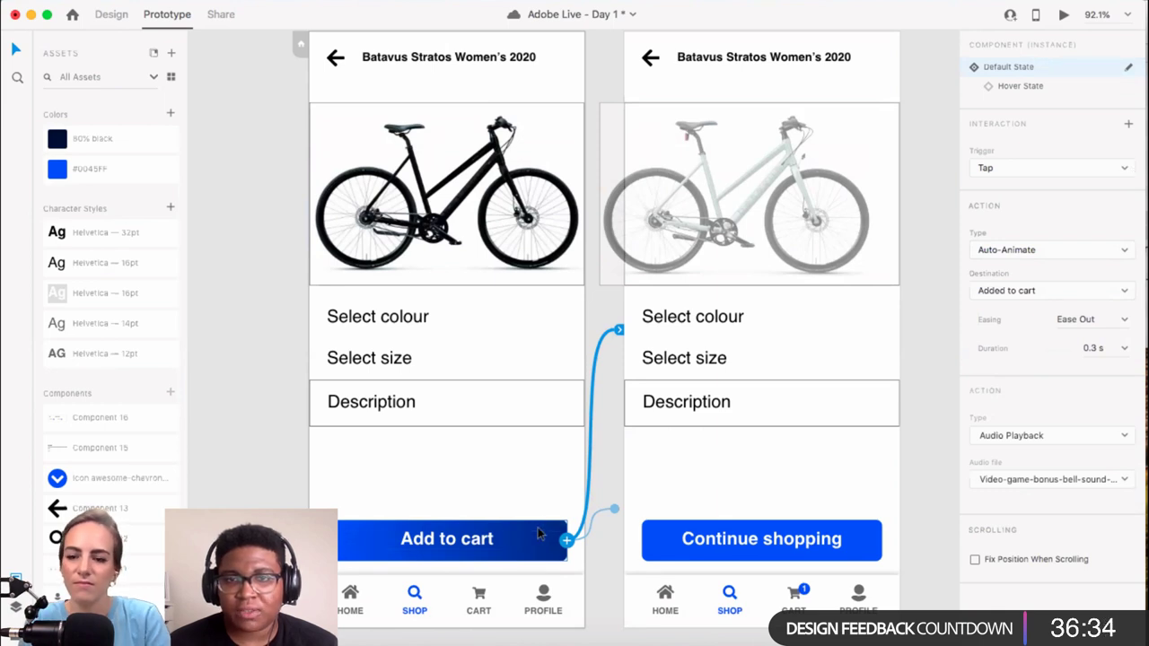
pyautogui.scroll(-3, 616, 449)
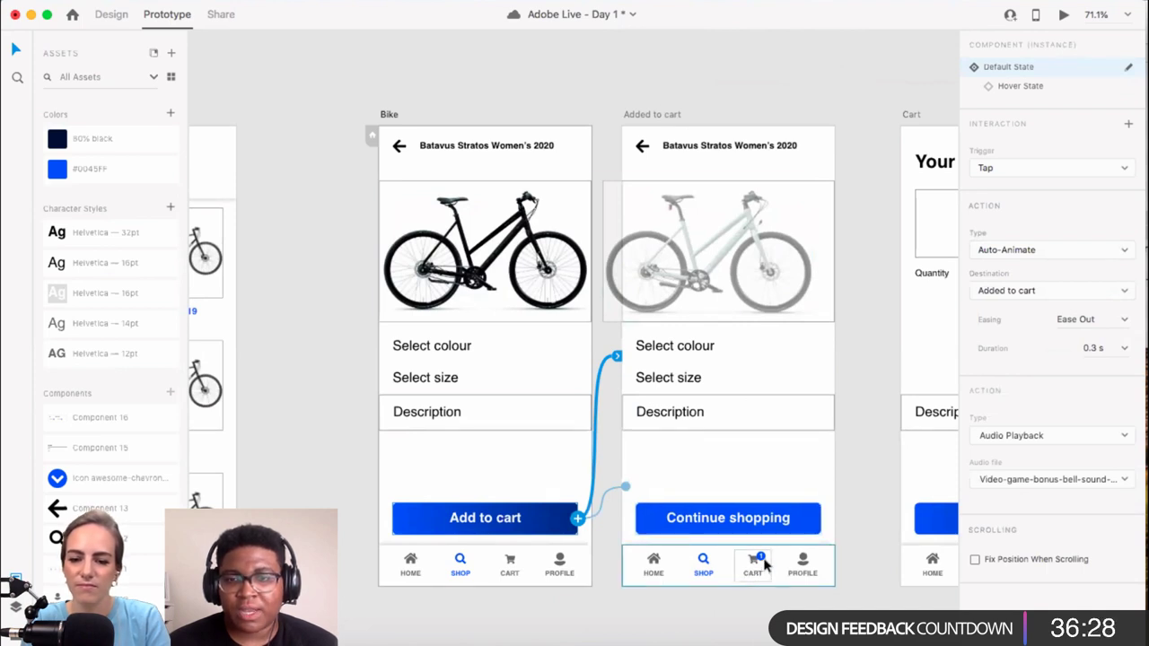
pyautogui.scroll(5, 764, 562)
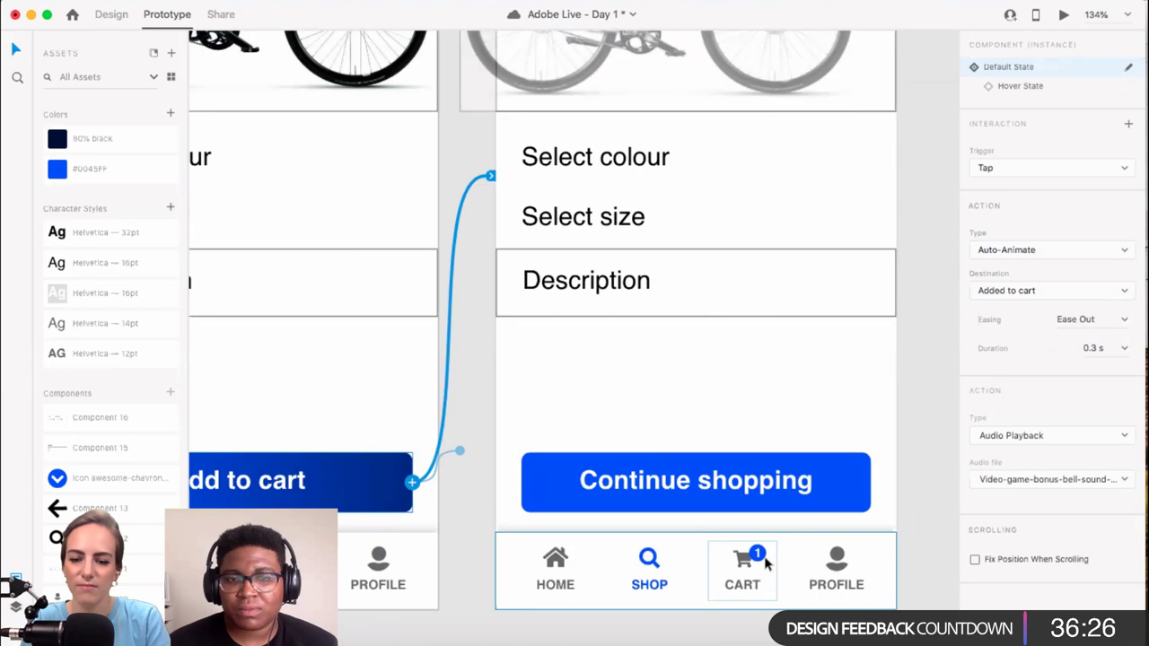
pyautogui.scroll(-5, 763, 563)
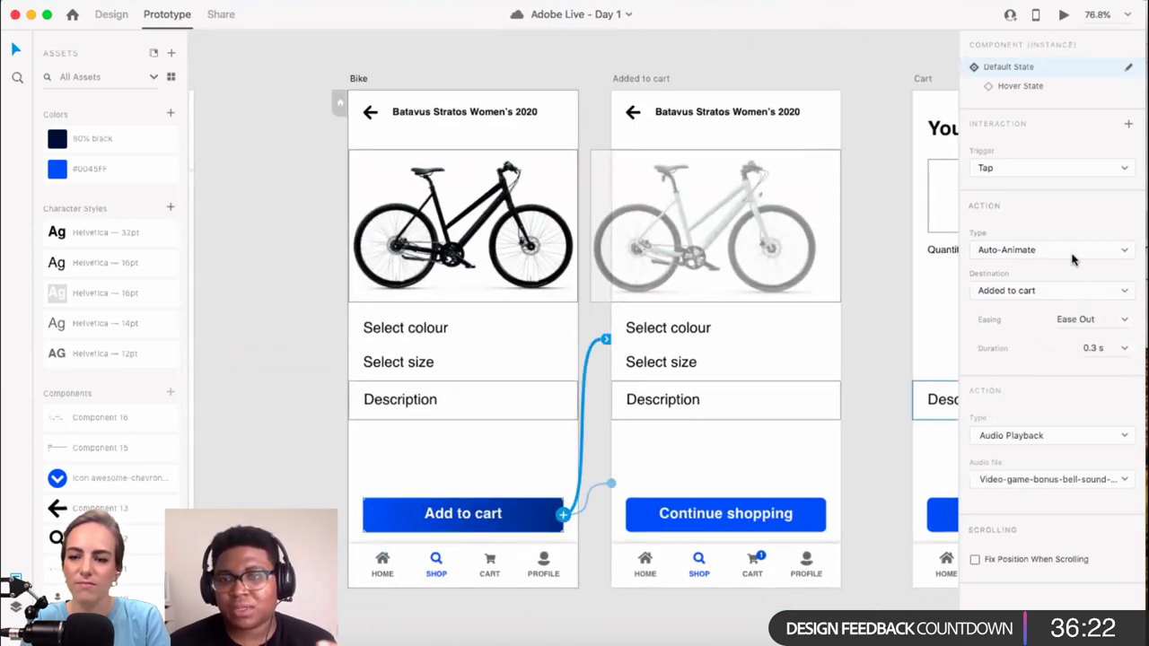
pyautogui.click(1046, 439)
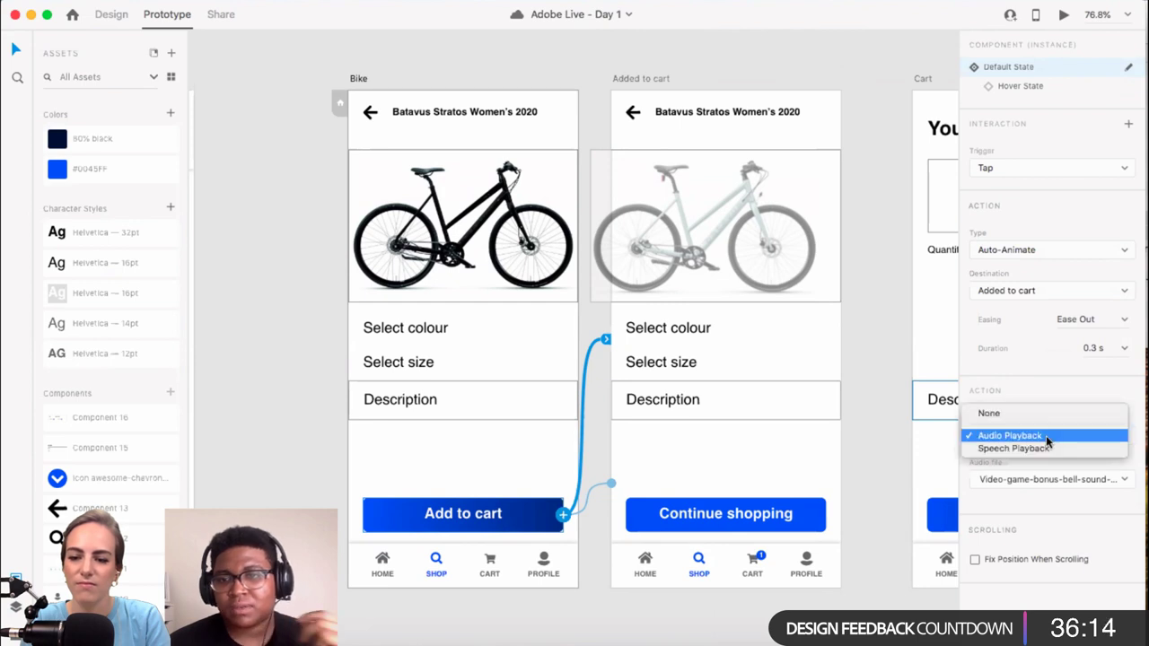
pyautogui.click(1036, 421)
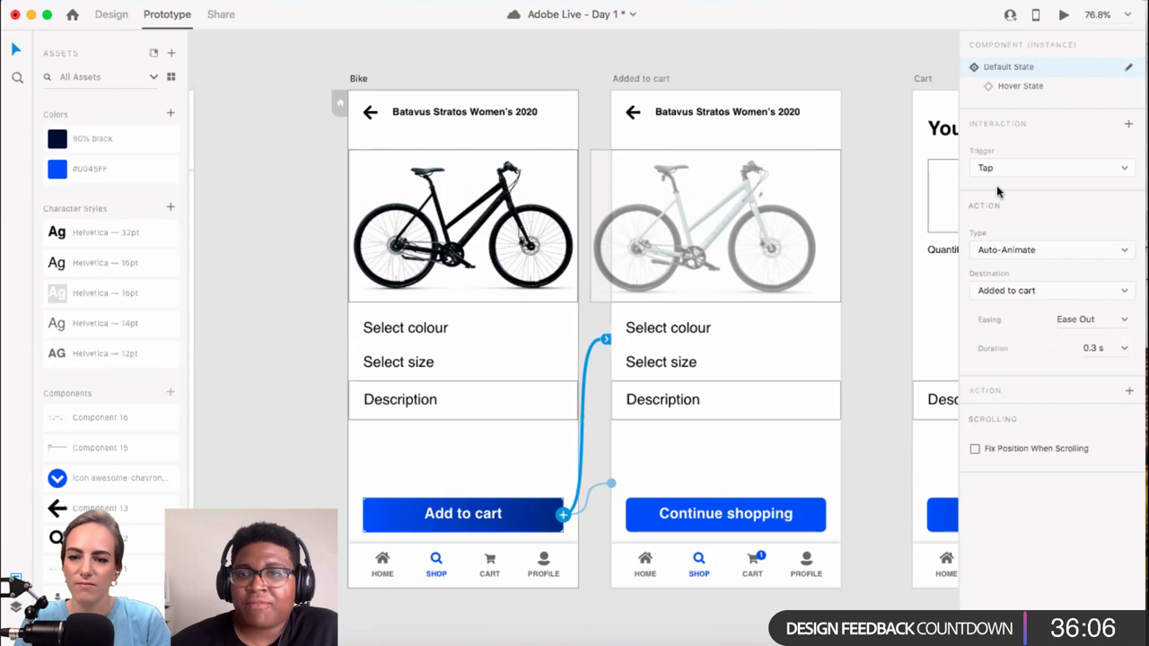
# Step: Add a Speech Playback action with the Amy voice to the Add to cart button's Tap interaction
pyautogui.click(1129, 392)
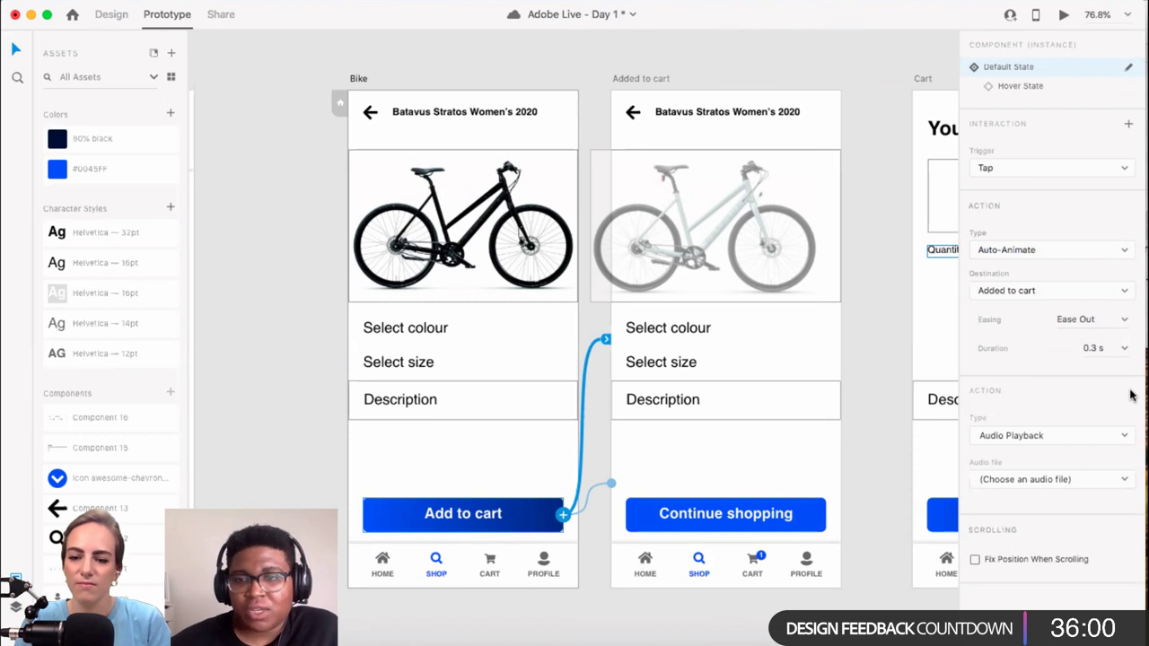
pyautogui.click(1057, 440)
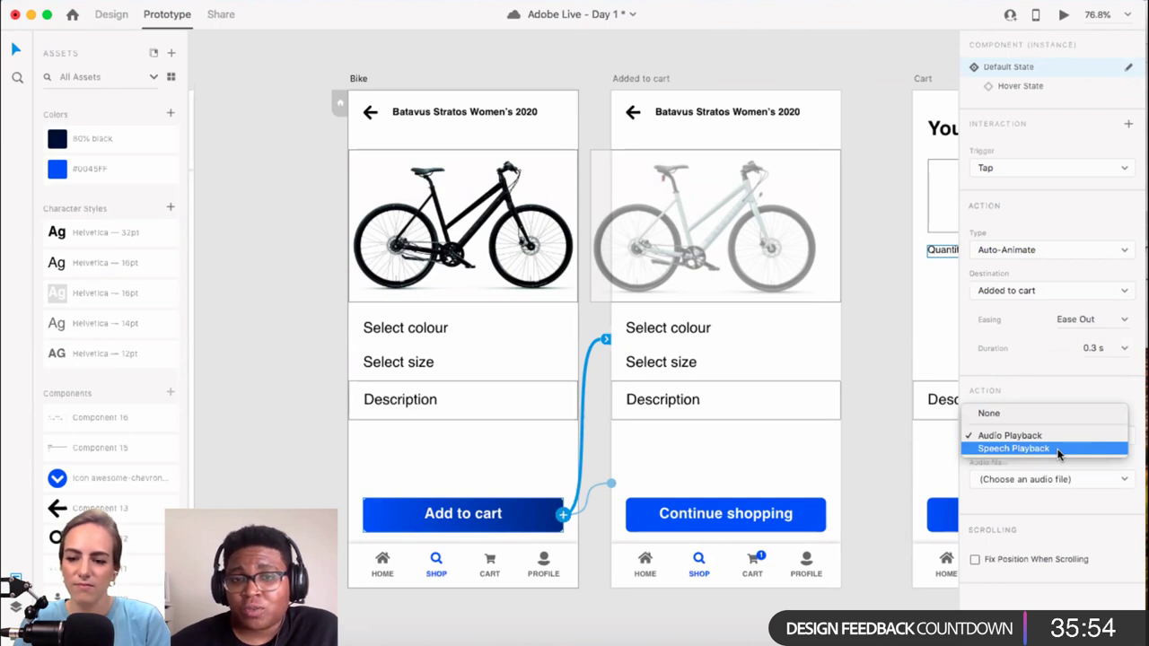
pyautogui.click(1057, 451)
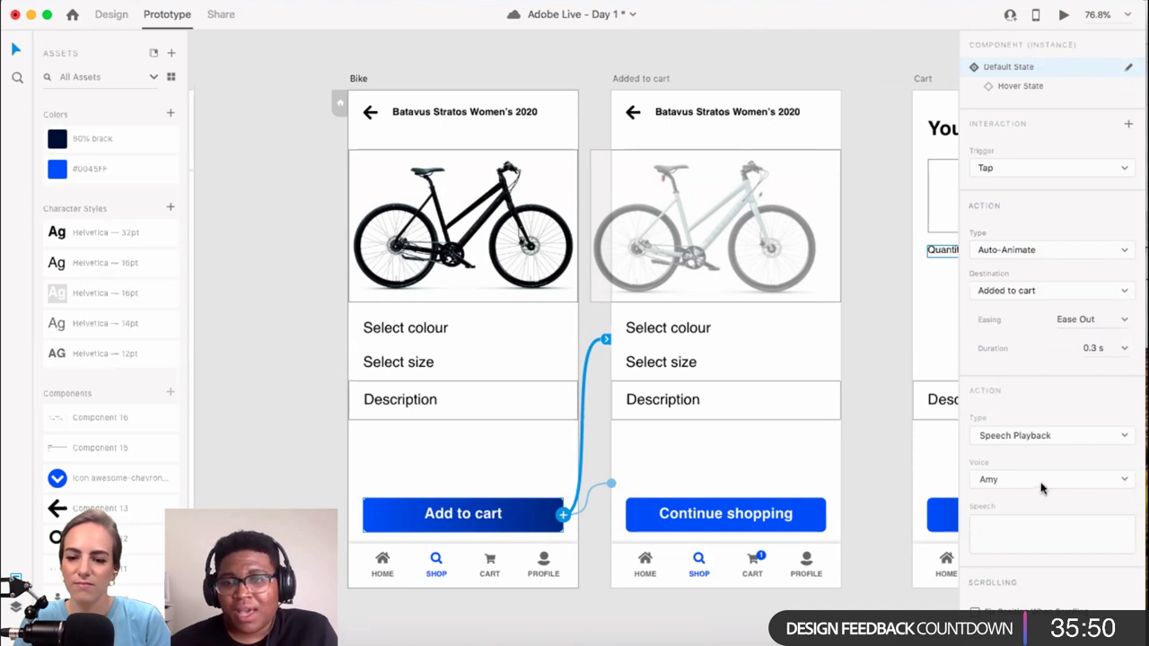
pyautogui.click(1043, 485)
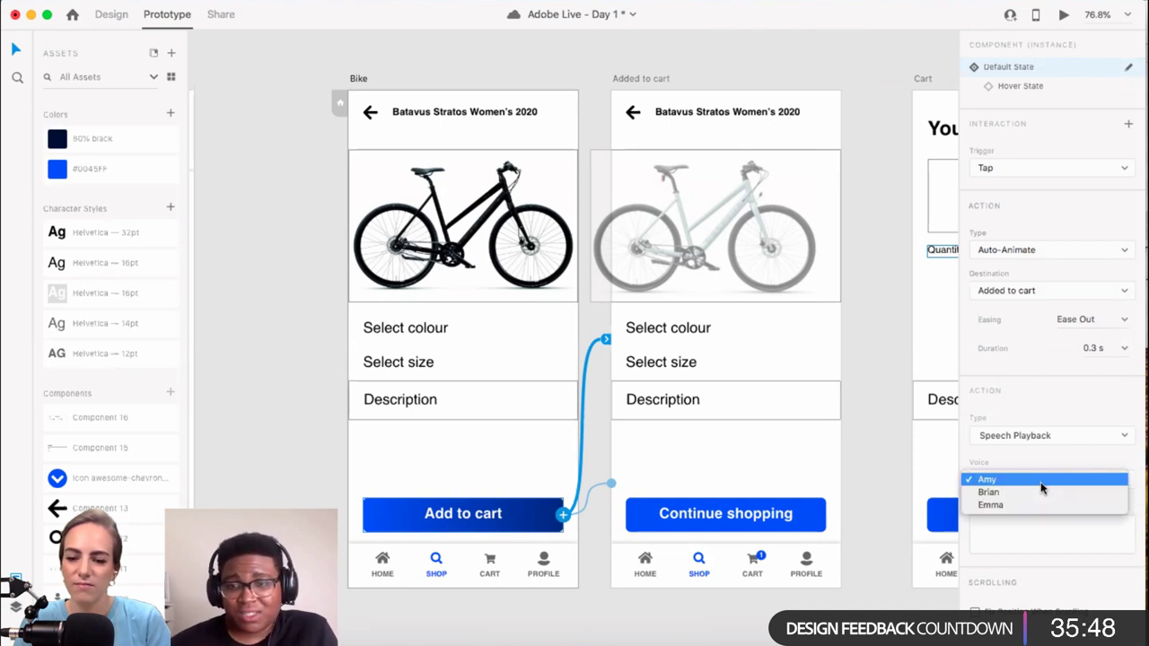
pyautogui.click(1038, 483)
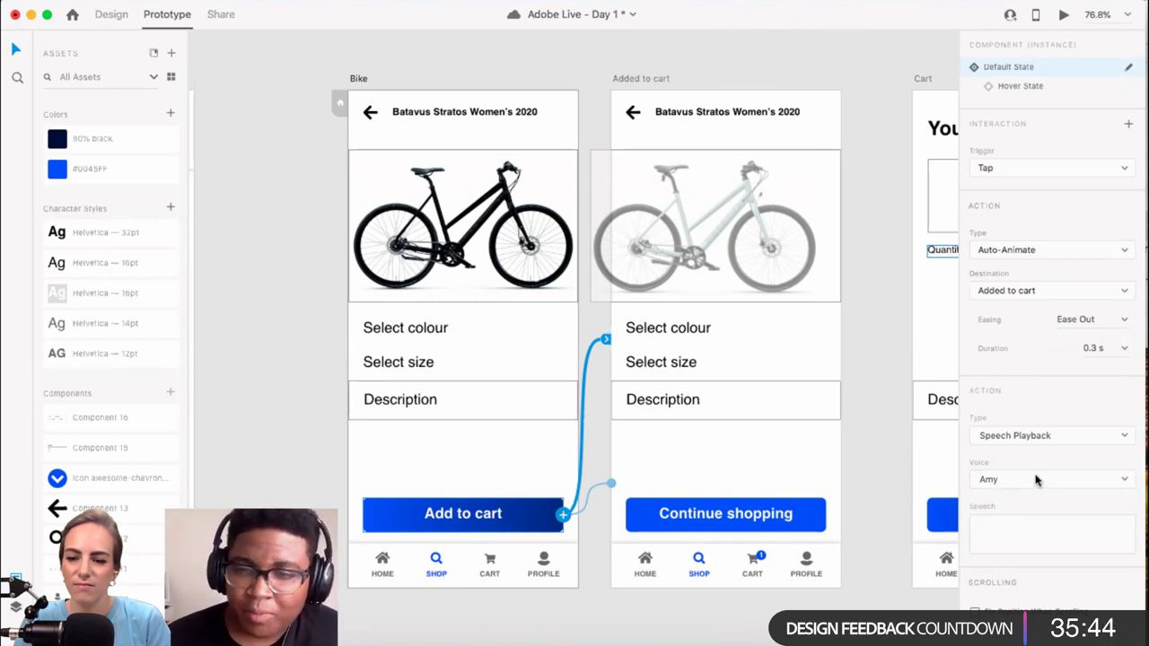
# Step: Enter "Added to cart!" as the spoken text of the Speech Playback action
pyautogui.click(988, 528)
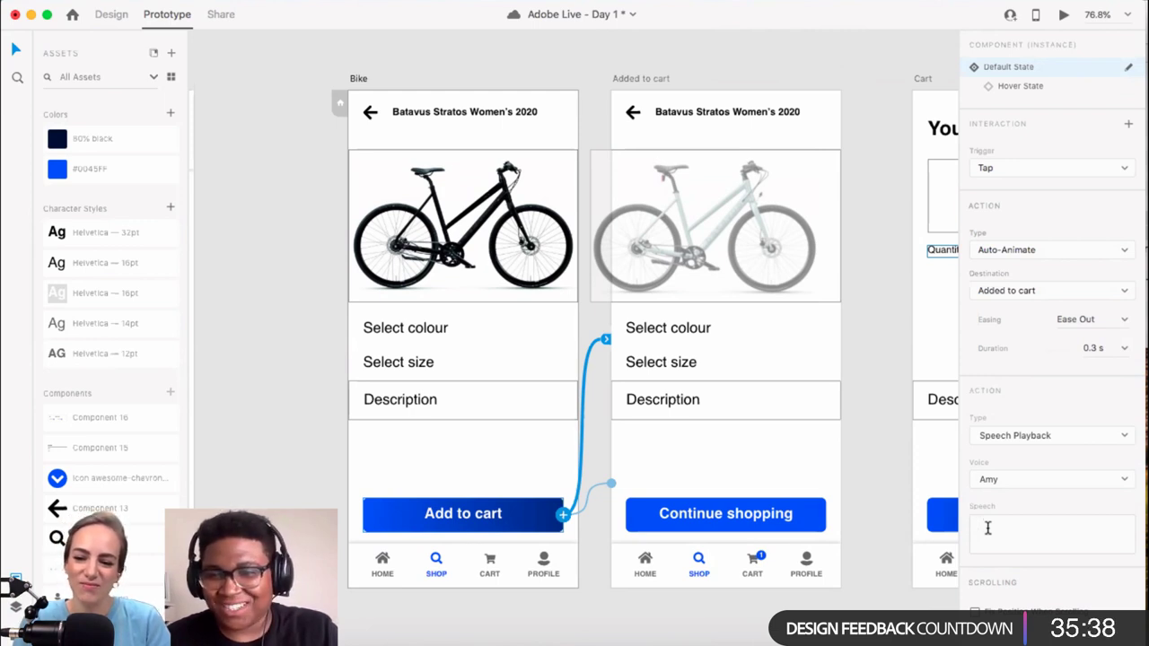
pyautogui.write('Ad')
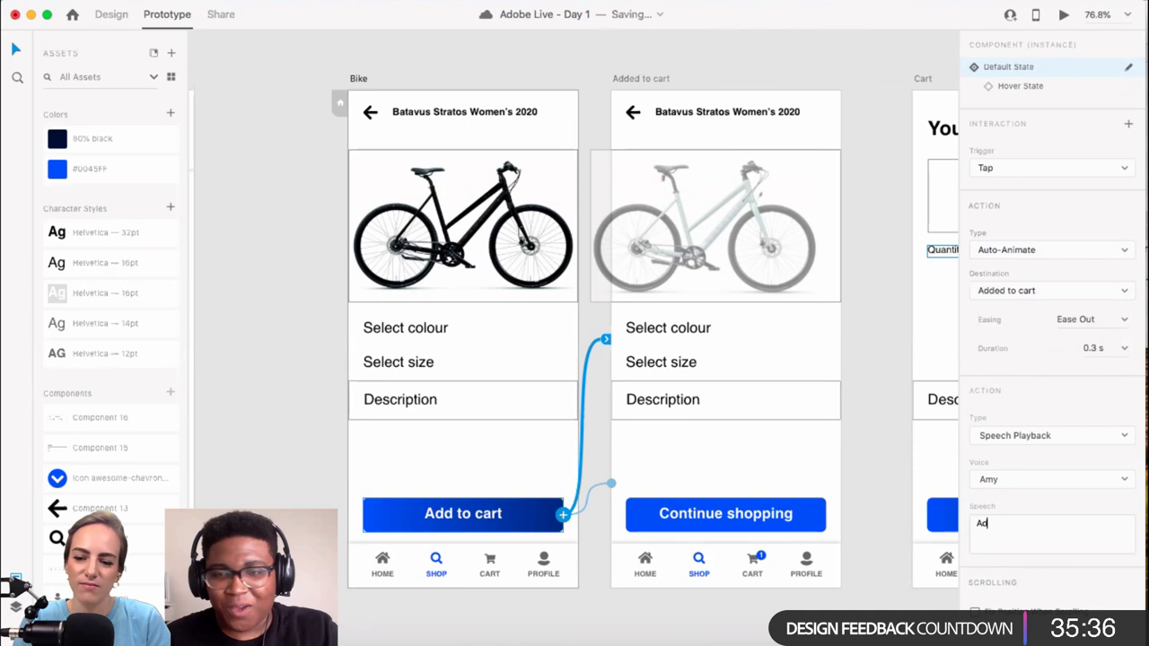
pyautogui.write('ded ')
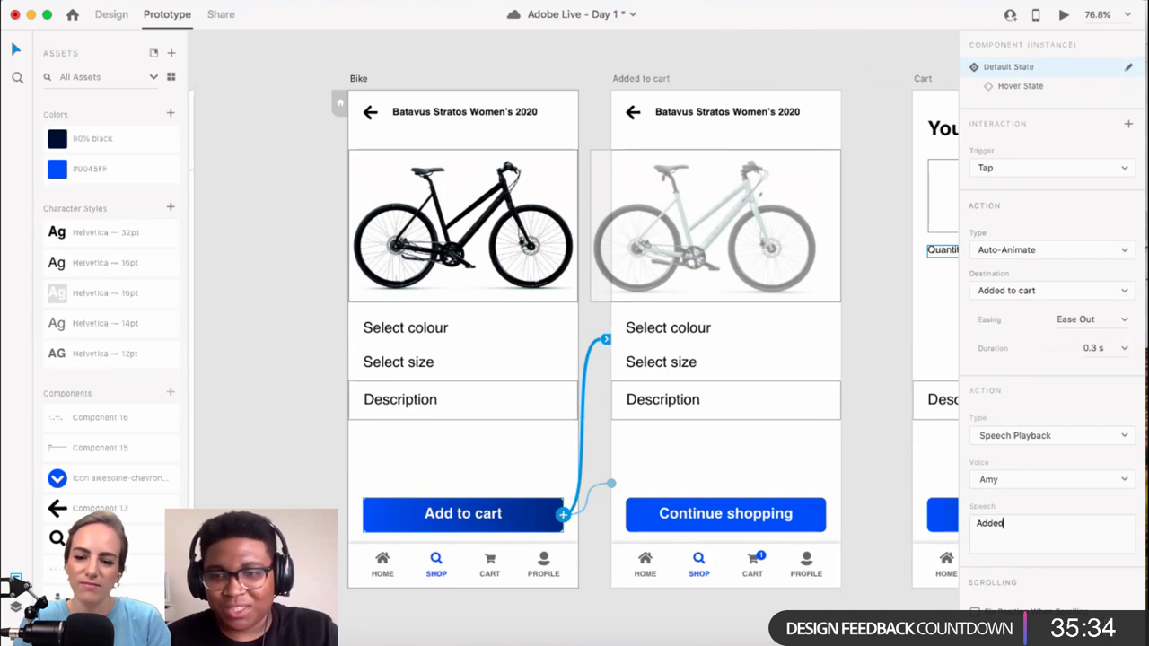
pyautogui.write('to cart')
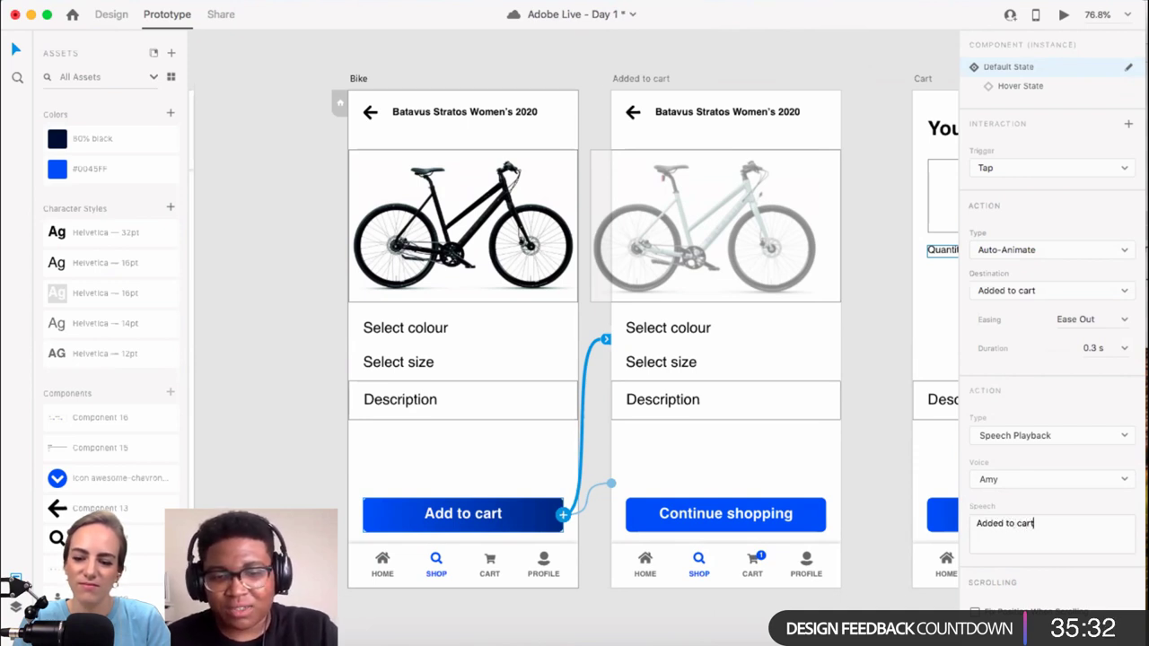
pyautogui.write('!')
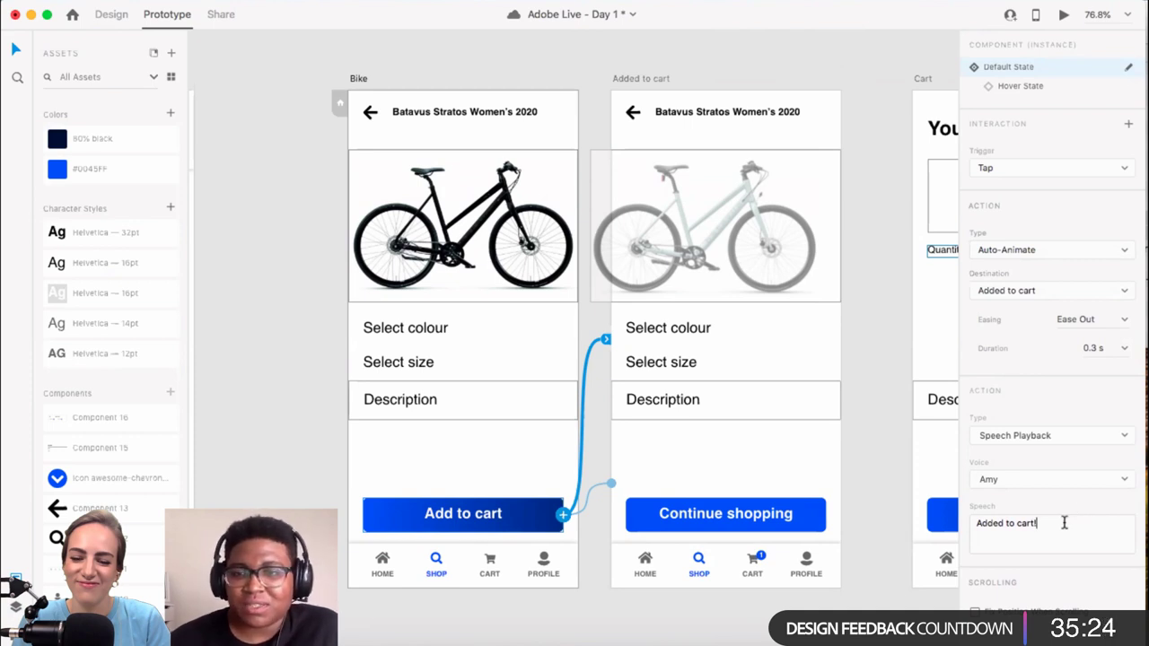
# Step: Preview the prototype from the Discover screen, follow Shop now to the Shop screen, and close the preview
pyautogui.press('Return')
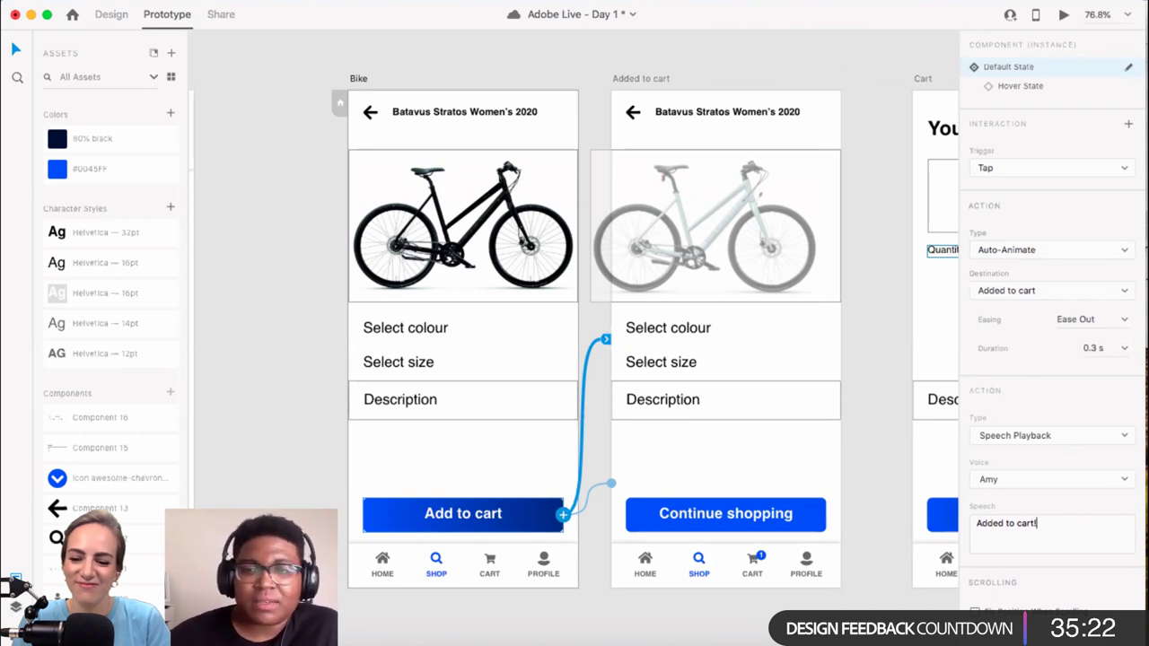
pyautogui.click(498, 121)
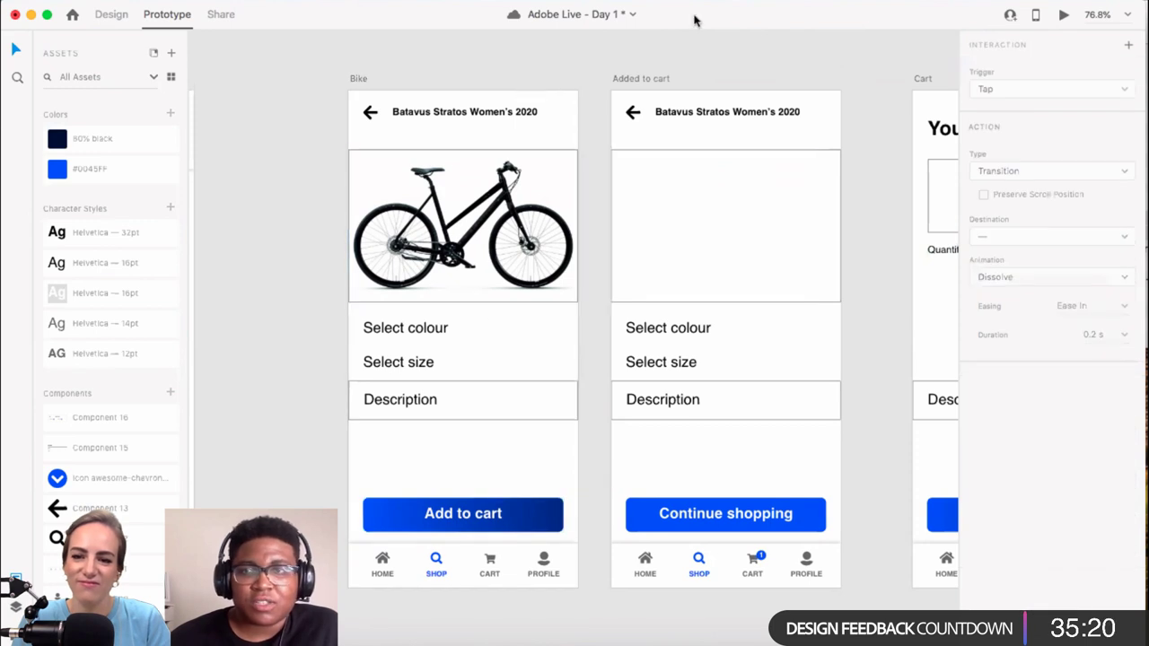
pyautogui.click(1063, 16)
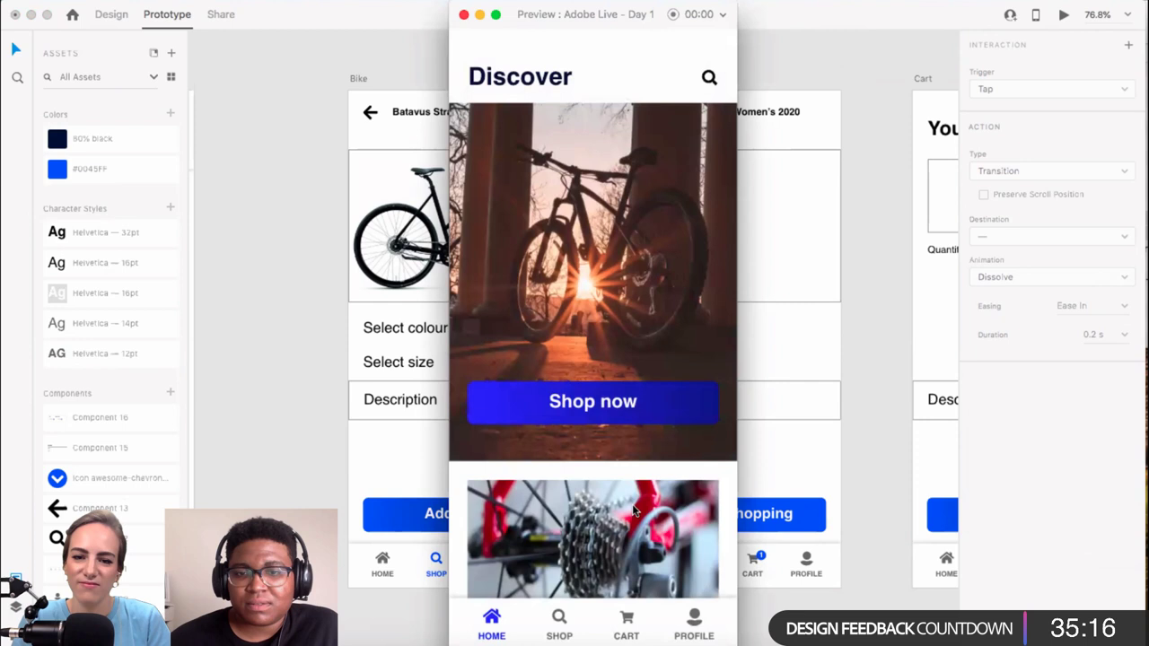
pyautogui.click(610, 420)
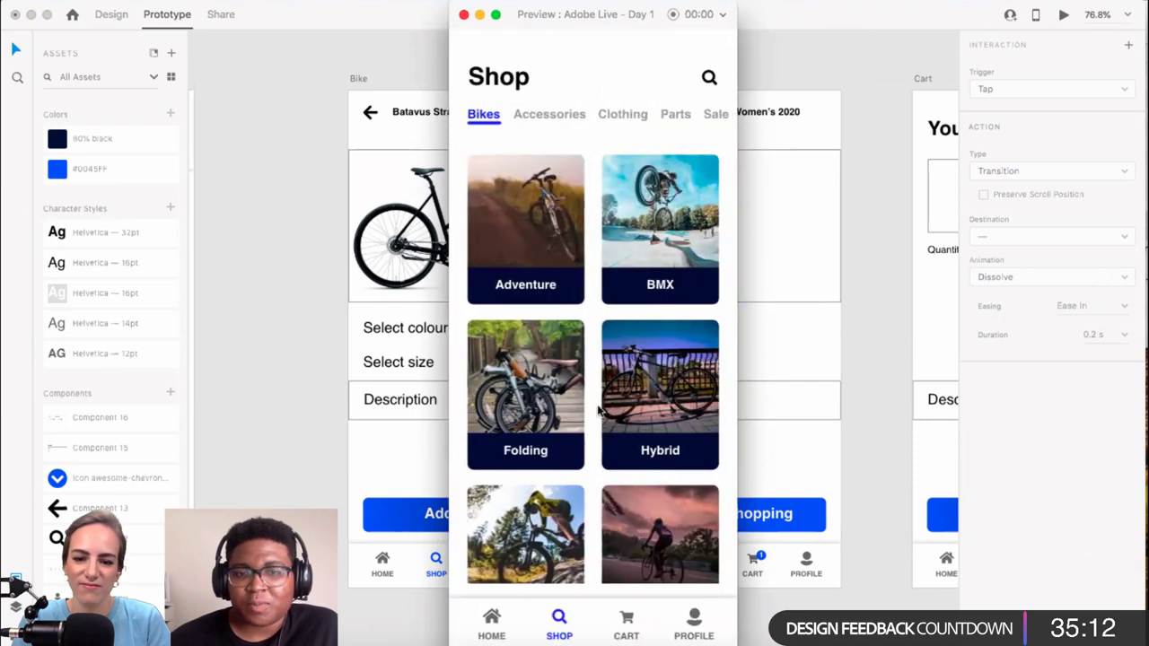
pyautogui.click(463, 15)
# Step: Examine the bike listings on the Hybrid – hifi artboard alongside the neighbouring Bike artboard
pyautogui.scroll(-3, 595, 229)
pyautogui.hscroll(-2, 595, 229)
pyautogui.scroll(1, 595, 229)
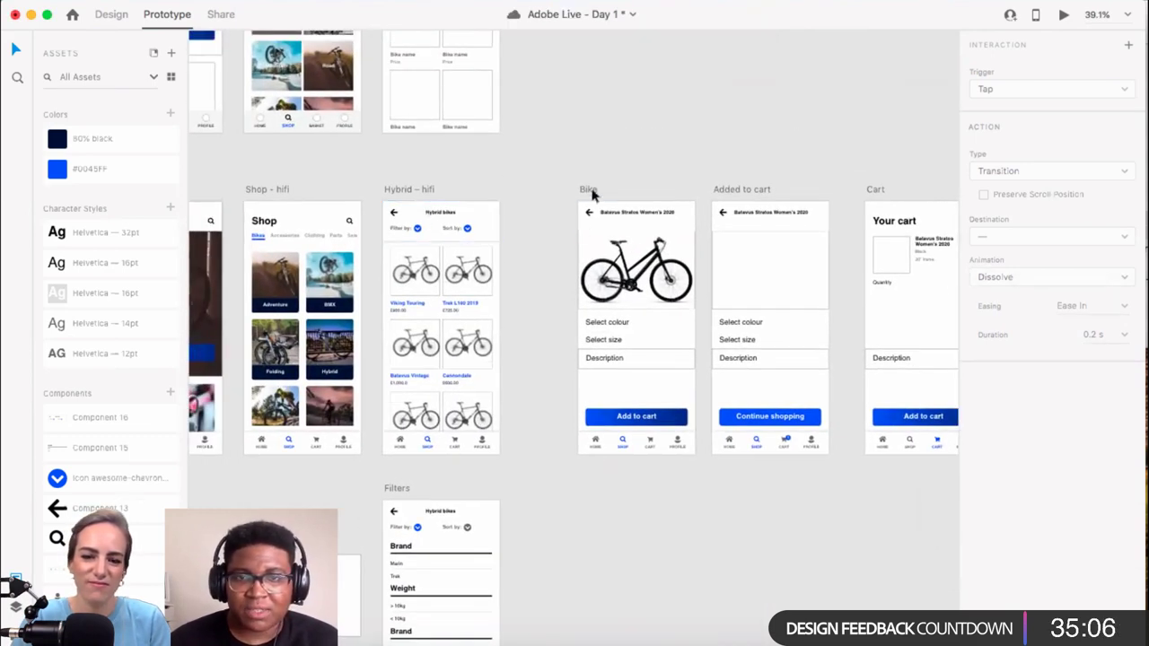
pyautogui.scroll(5, 456, 247)
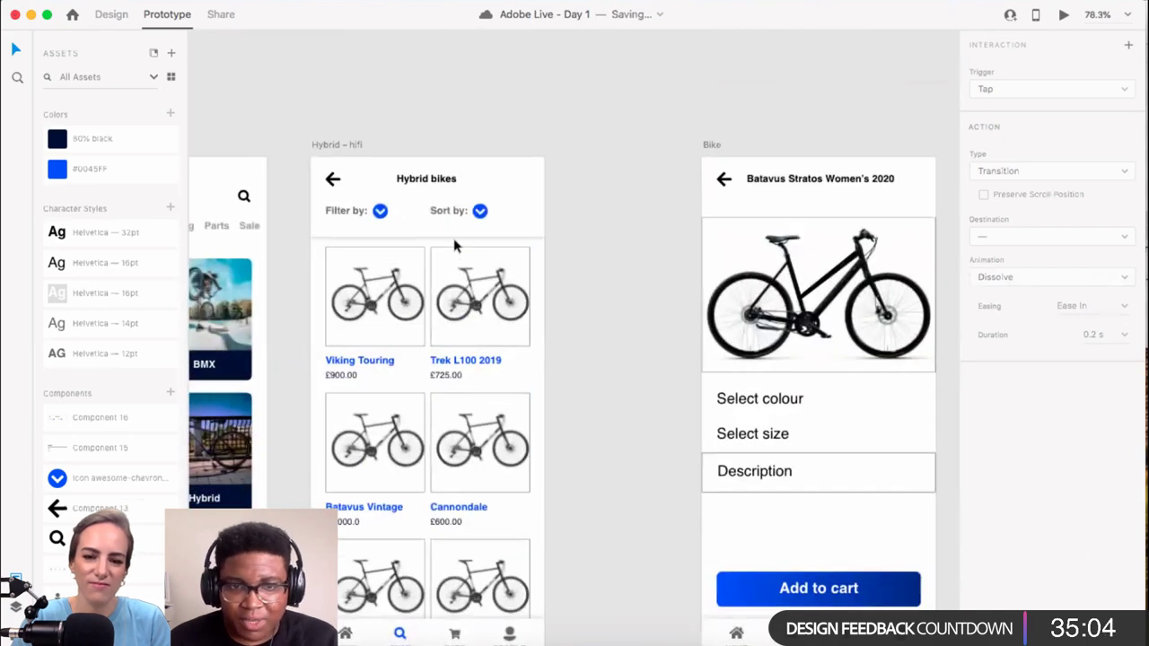
pyautogui.scroll(-3, 455, 247)
pyautogui.hscroll(-1, 455, 246)
pyautogui.scroll(-1, 455, 277)
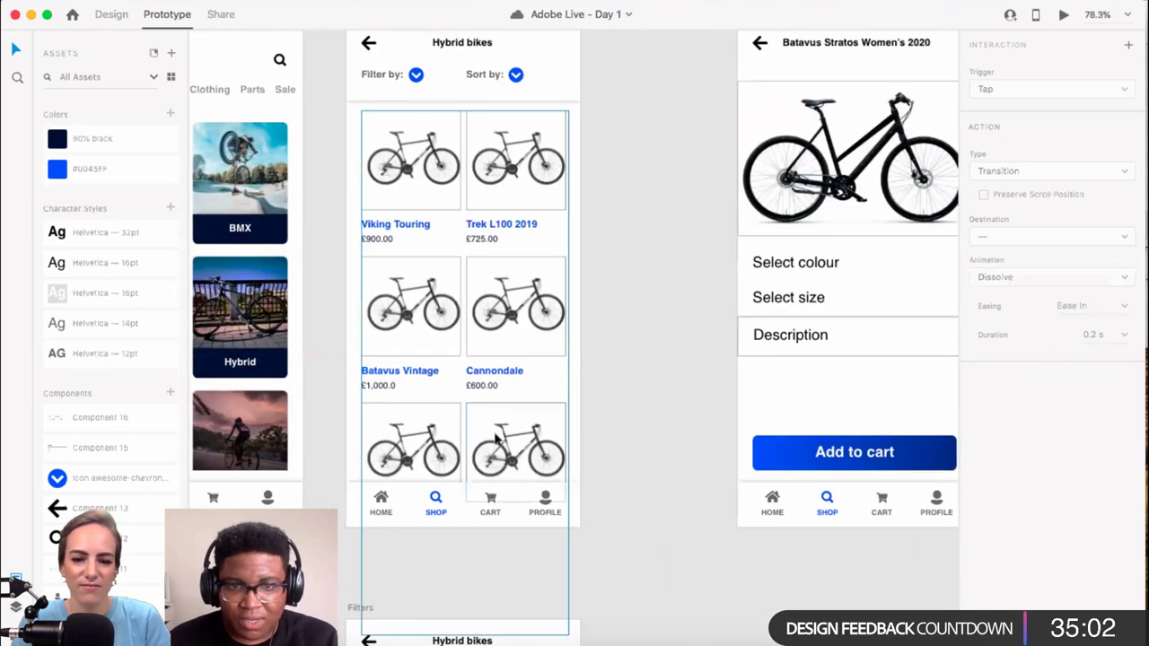
# Step: Link the Viking Touring image on the Hybrid – hifi artboard to the Bike artboard with the transition animation set to None
pyautogui.click(448, 342)
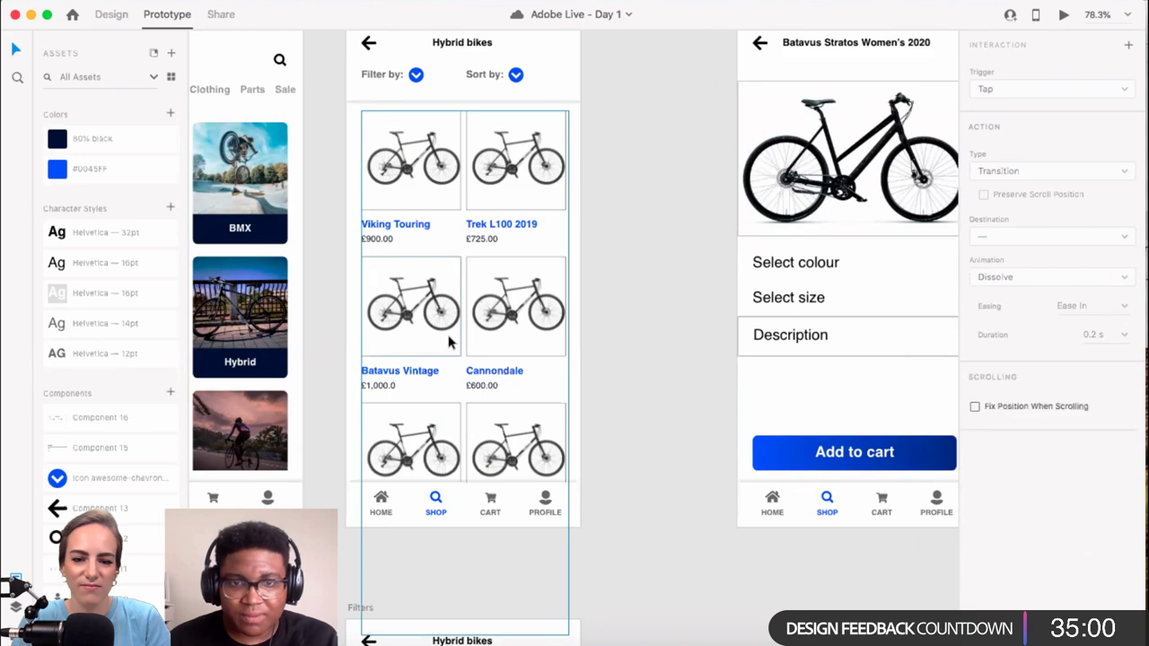
pyautogui.scroll(-3, 467, 535)
pyautogui.scroll(10, 464, 498)
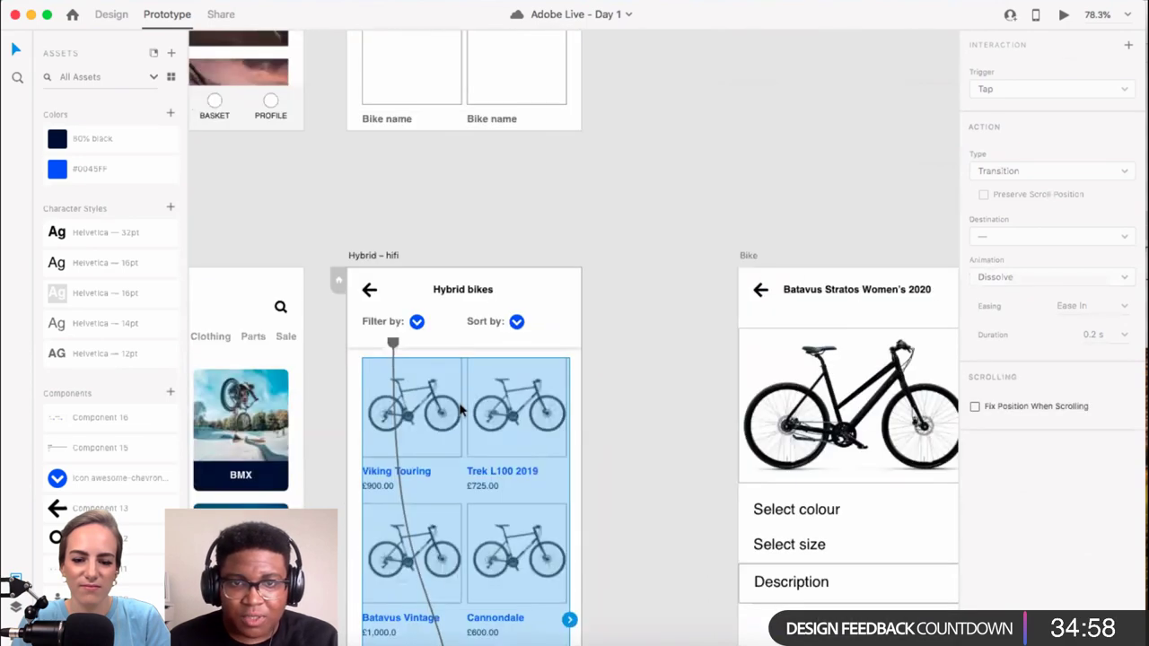
pyautogui.doubleClick(462, 384)
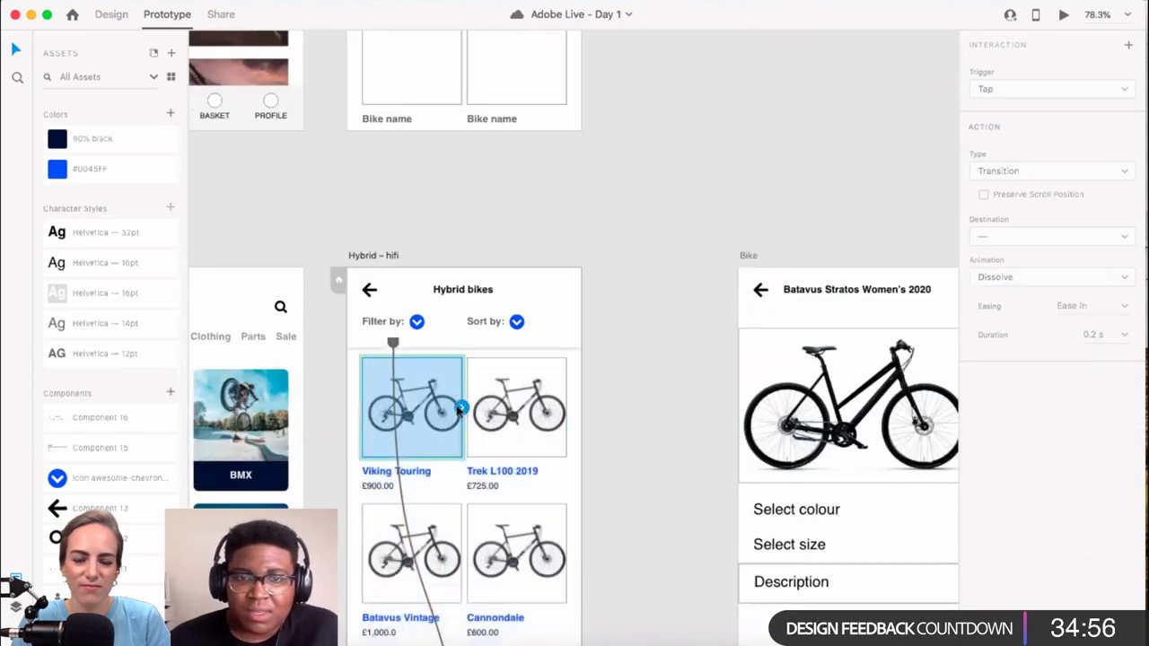
pyautogui.moveTo(462, 407); pyautogui.dragTo(752, 414)
pyautogui.scroll(-5, 449, 356)
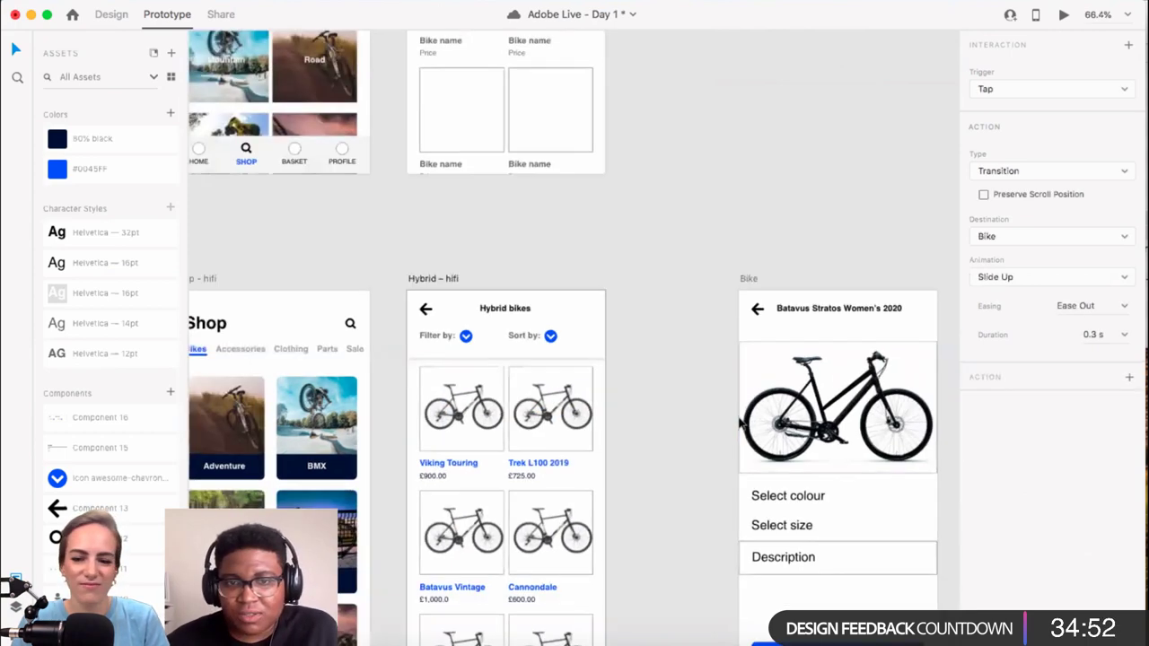
pyautogui.scroll(-1, 449, 356)
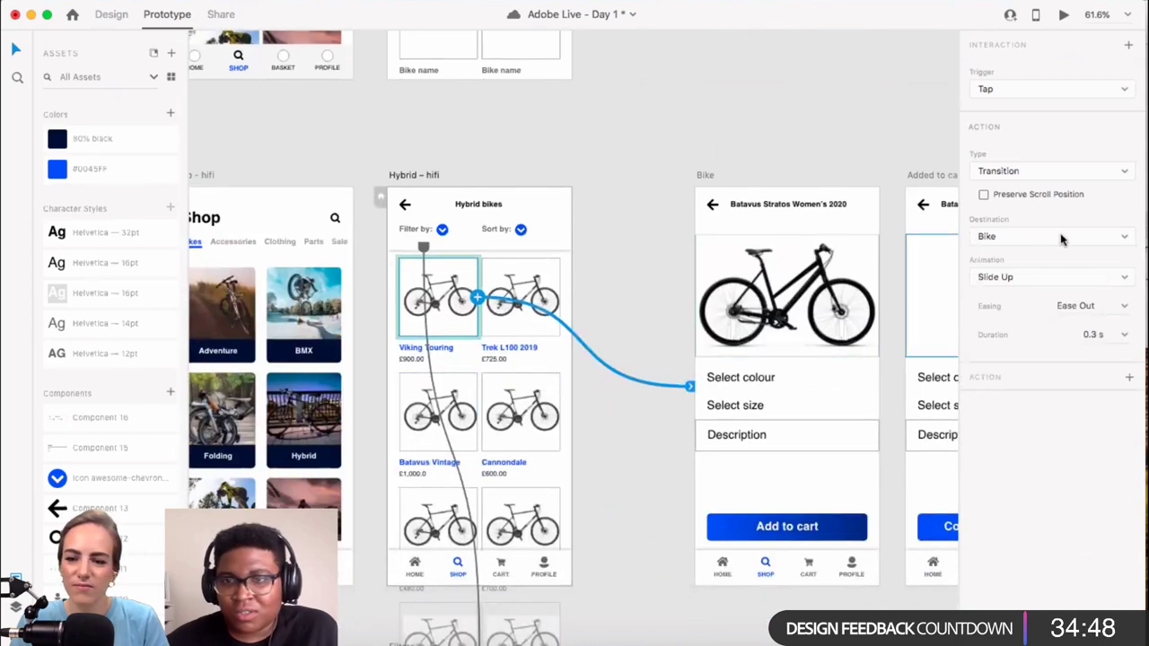
pyautogui.click(1039, 277)
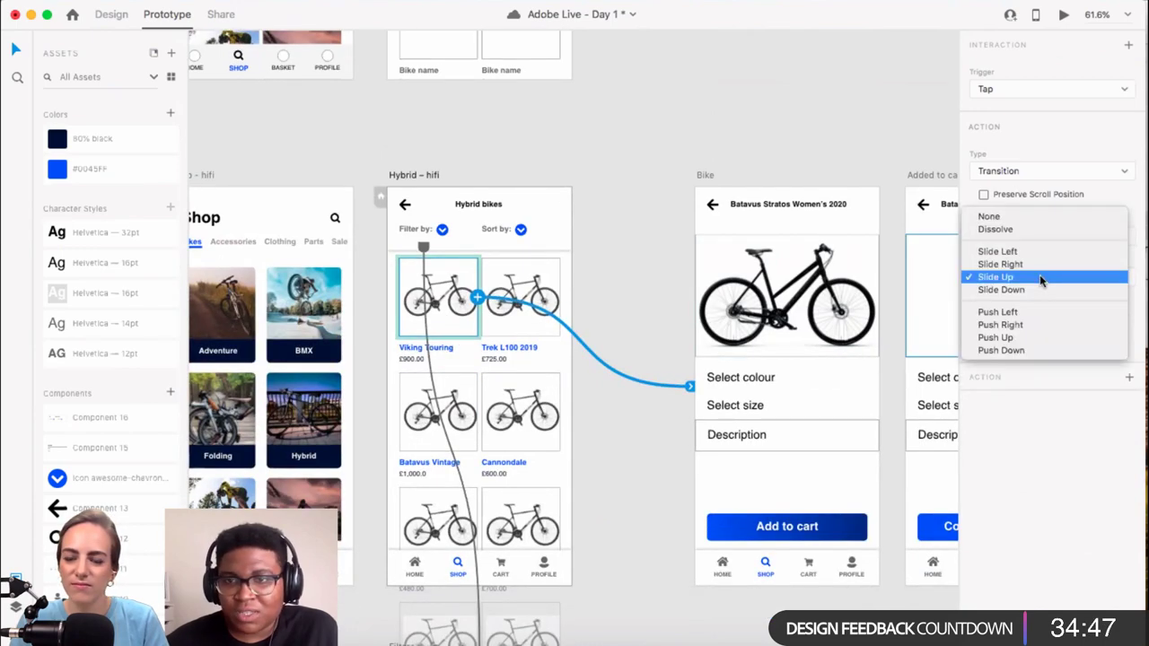
pyautogui.click(1020, 219)
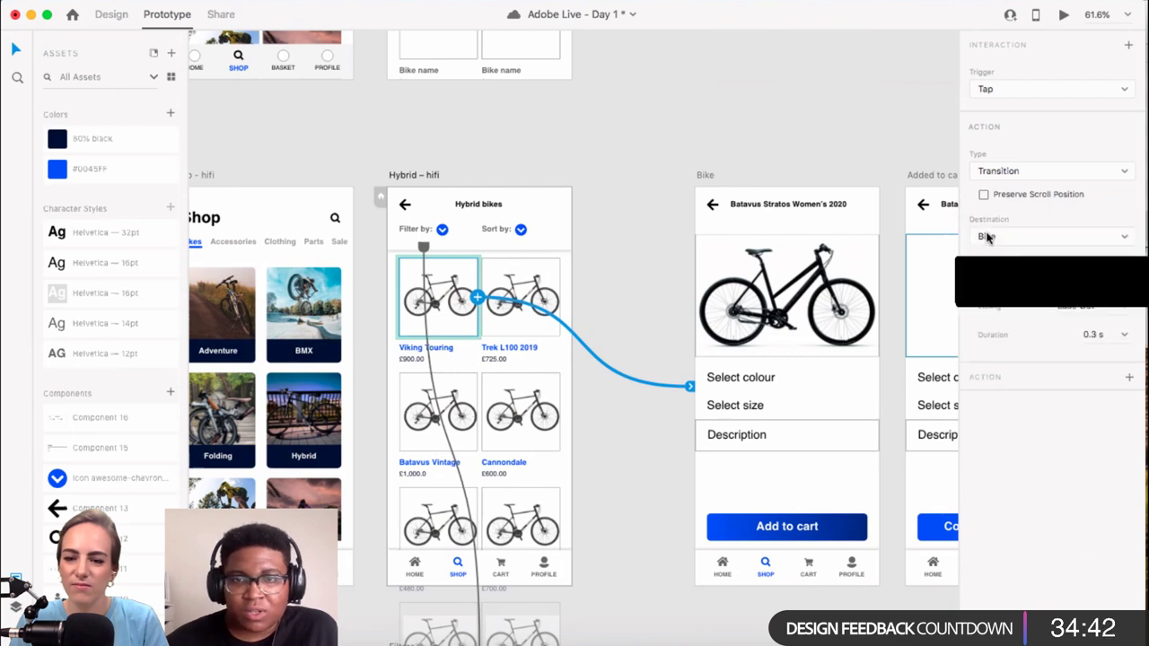
# Step: Preview the prototype from the Hybrid bikes screen, testing the Viking Touring link and the Add to cart button, and close the preview
pyautogui.hscroll(5, 839, 271)
pyautogui.hscroll(2, 840, 271)
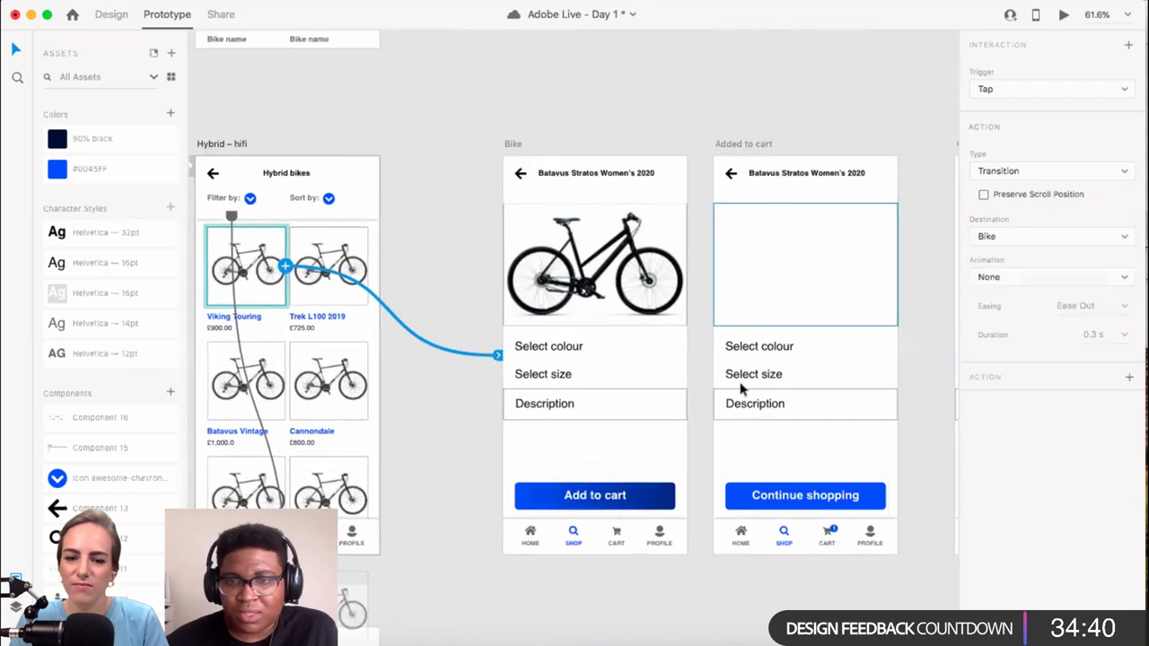
pyautogui.scroll(-3, 762, 248)
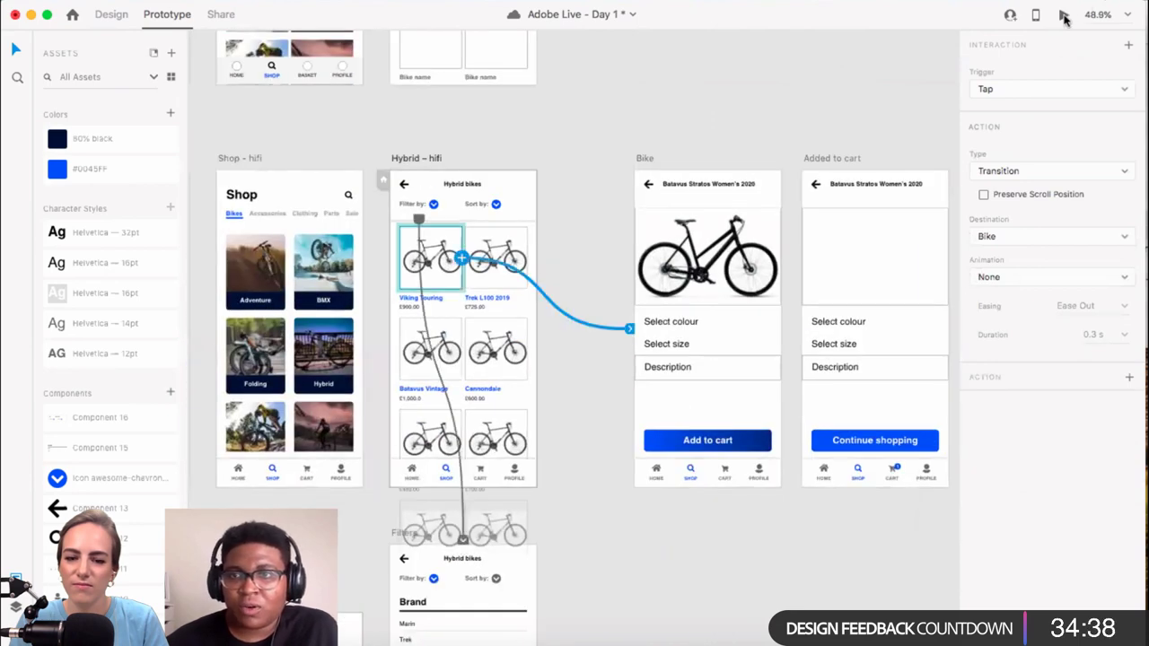
pyautogui.click(1063, 15)
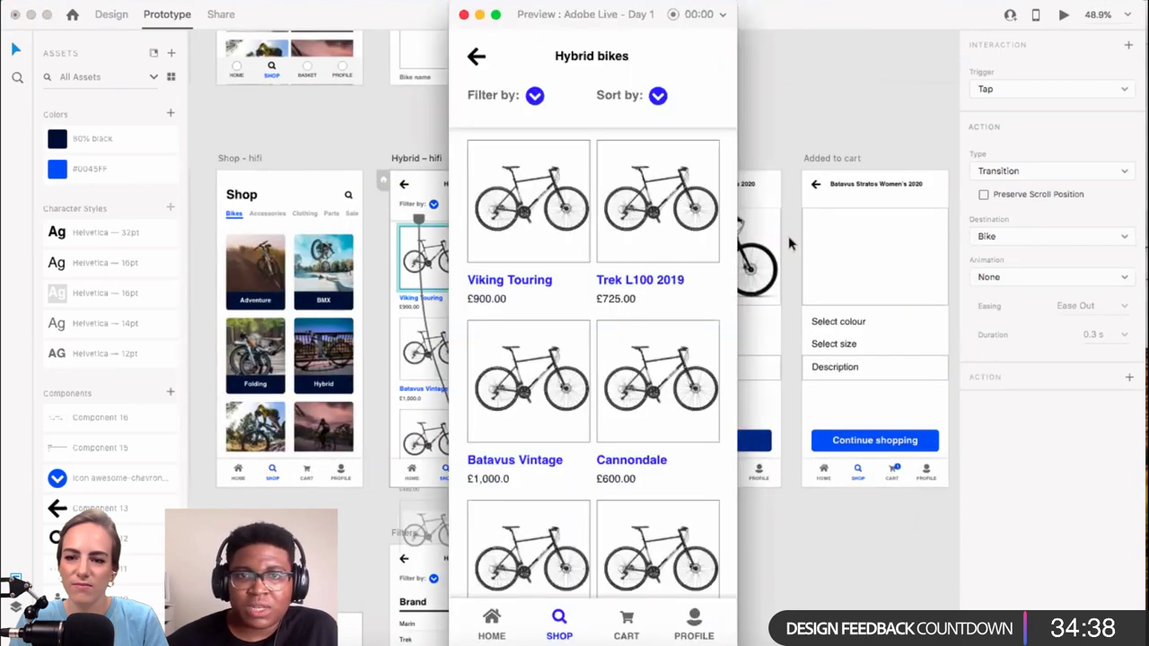
pyautogui.click(563, 232)
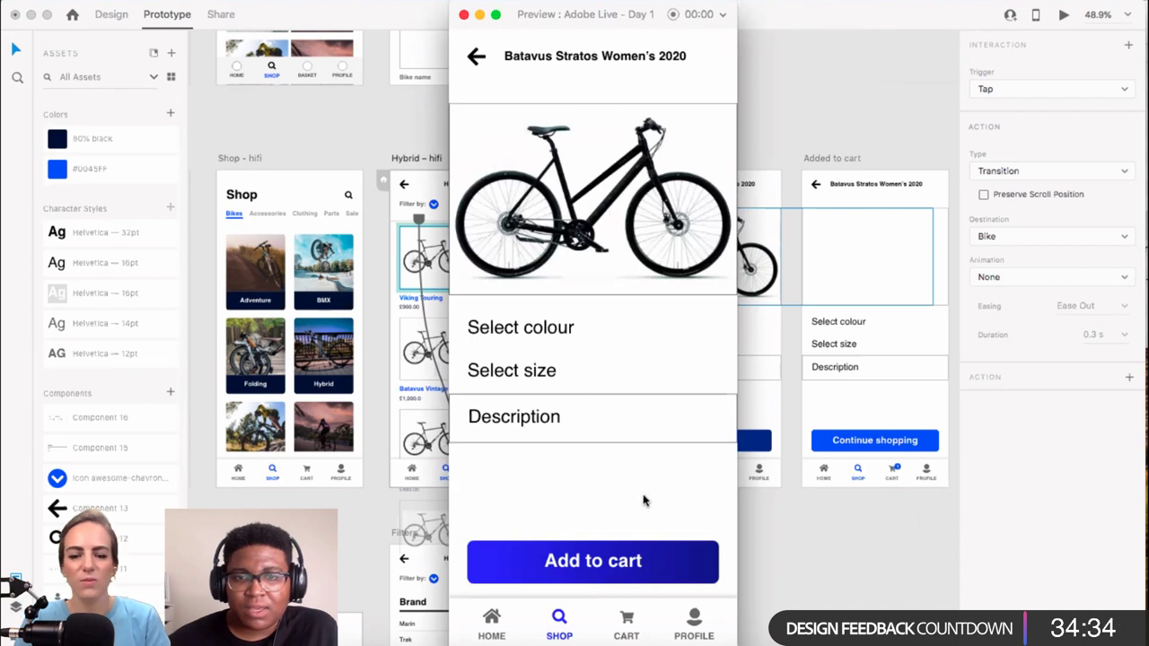
pyautogui.click(643, 562)
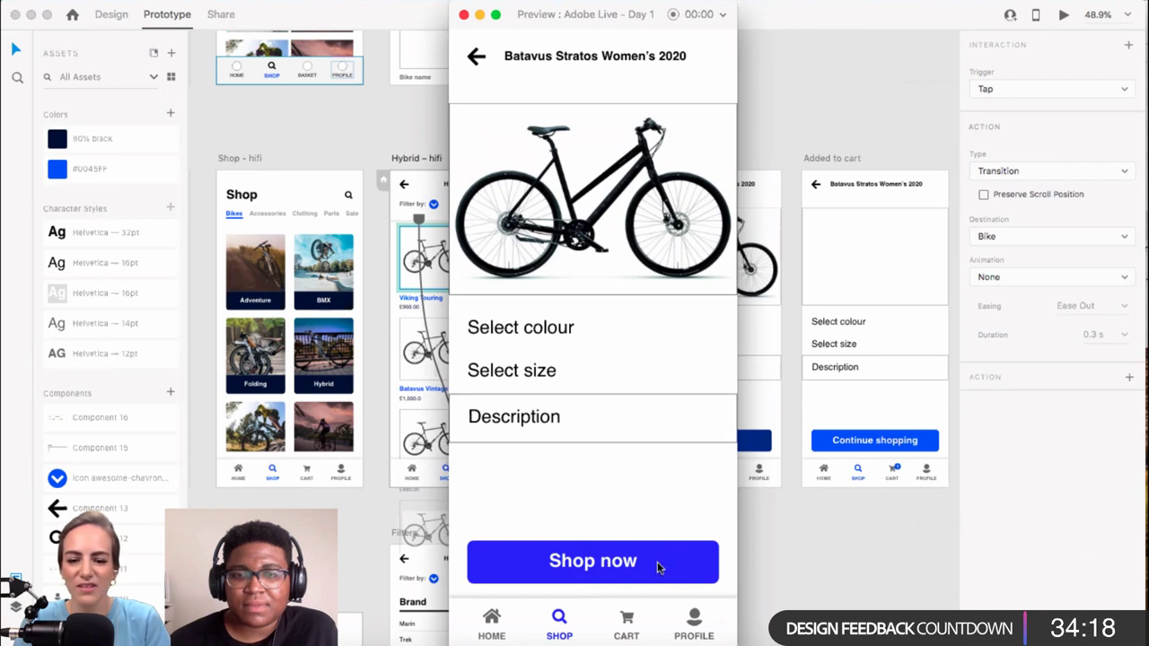
pyautogui.click(658, 564)
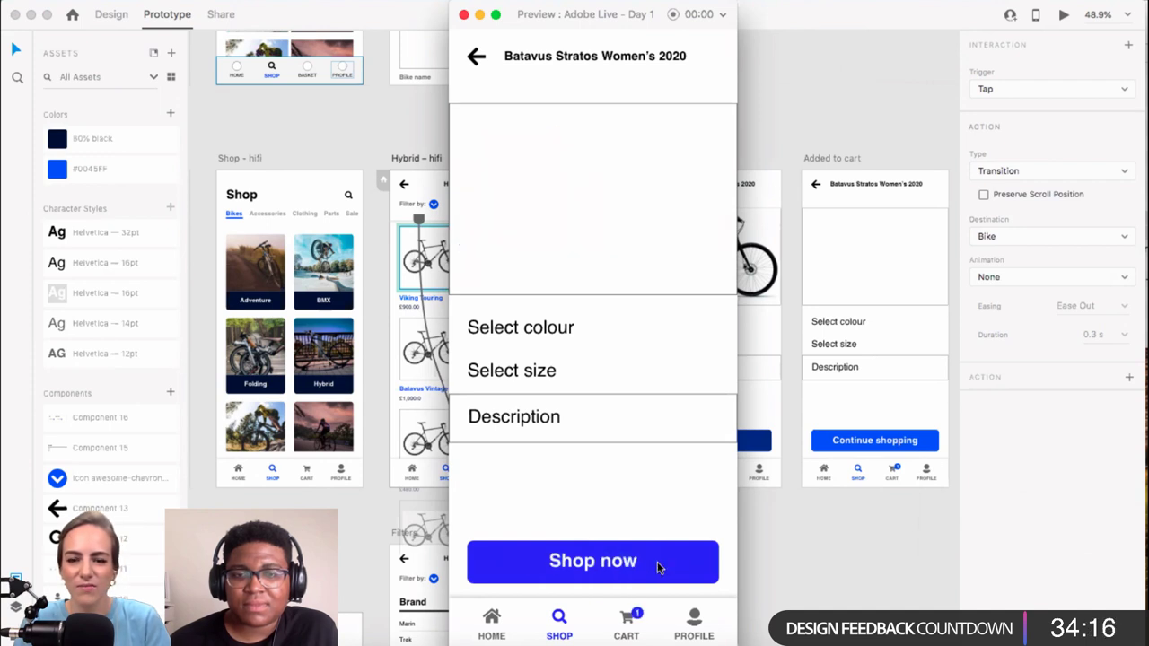
pyautogui.click(658, 564)
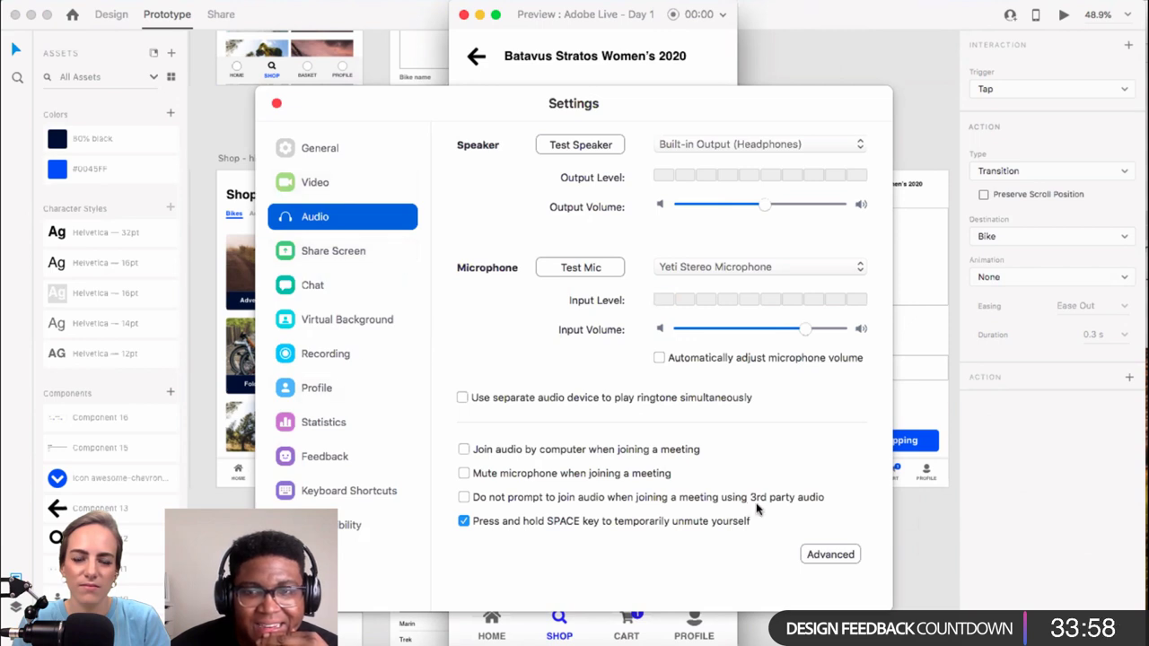
pyautogui.click(277, 104)
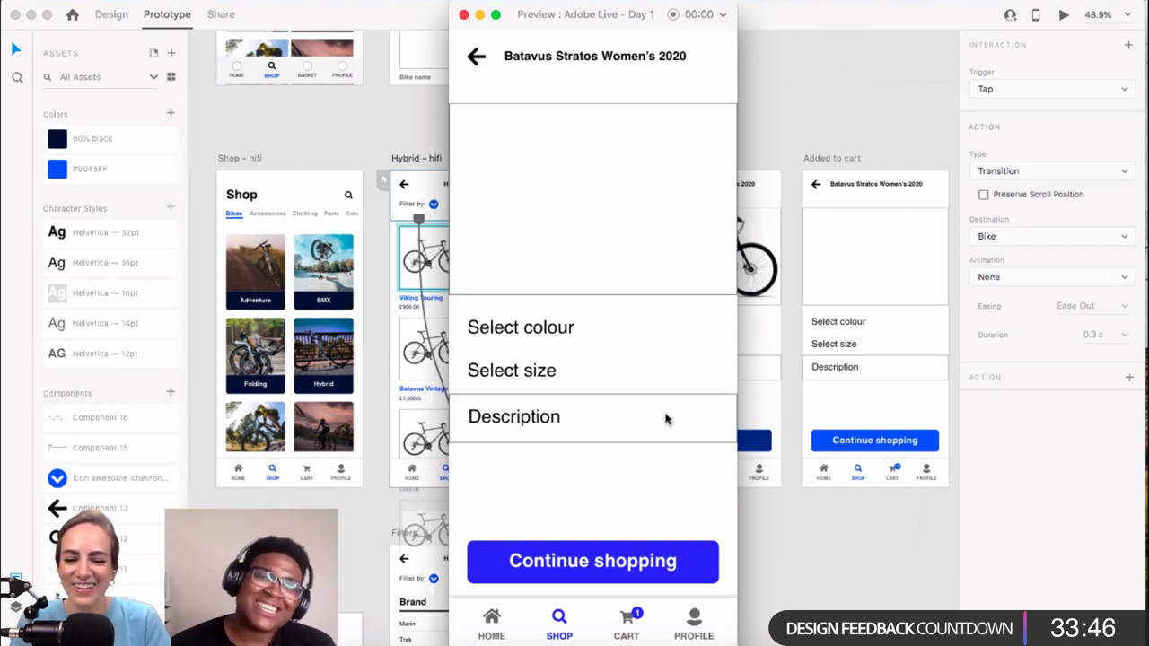
pyautogui.click(464, 14)
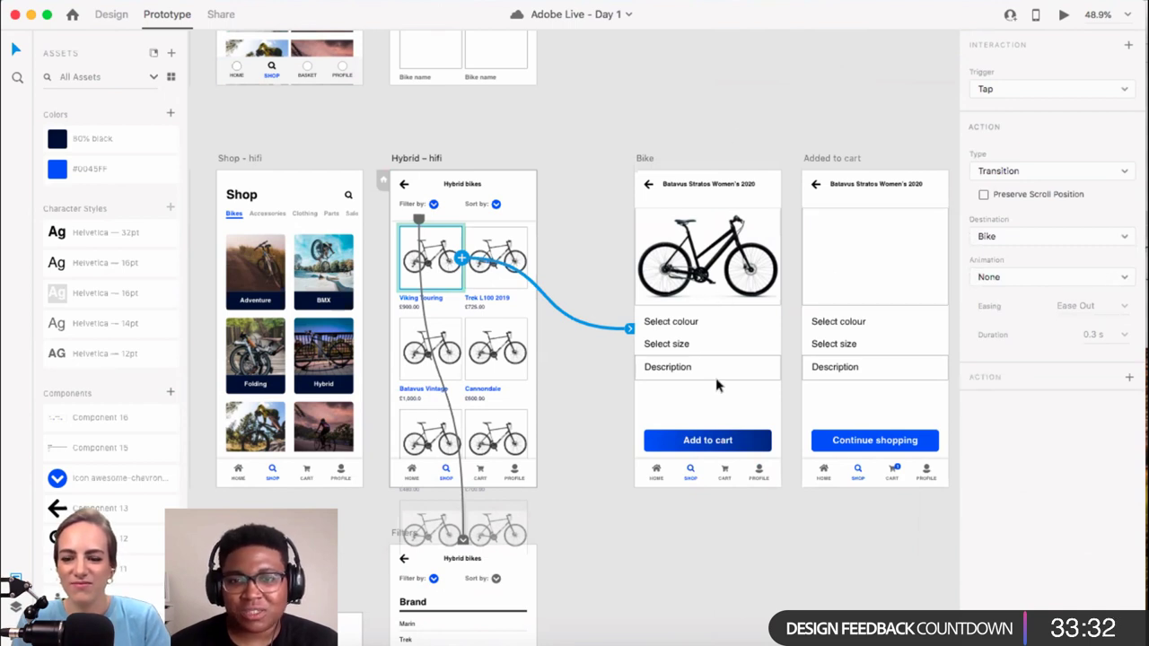
pyautogui.hscroll(1, 718, 385)
pyautogui.click(760, 439)
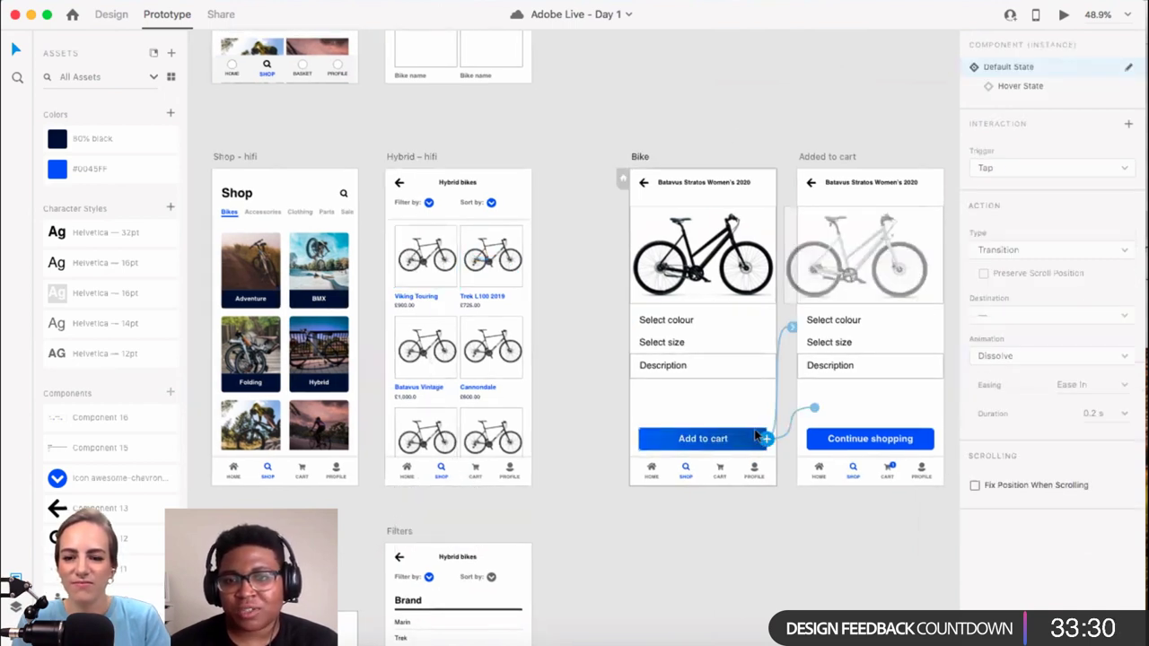
pyautogui.click(791, 515)
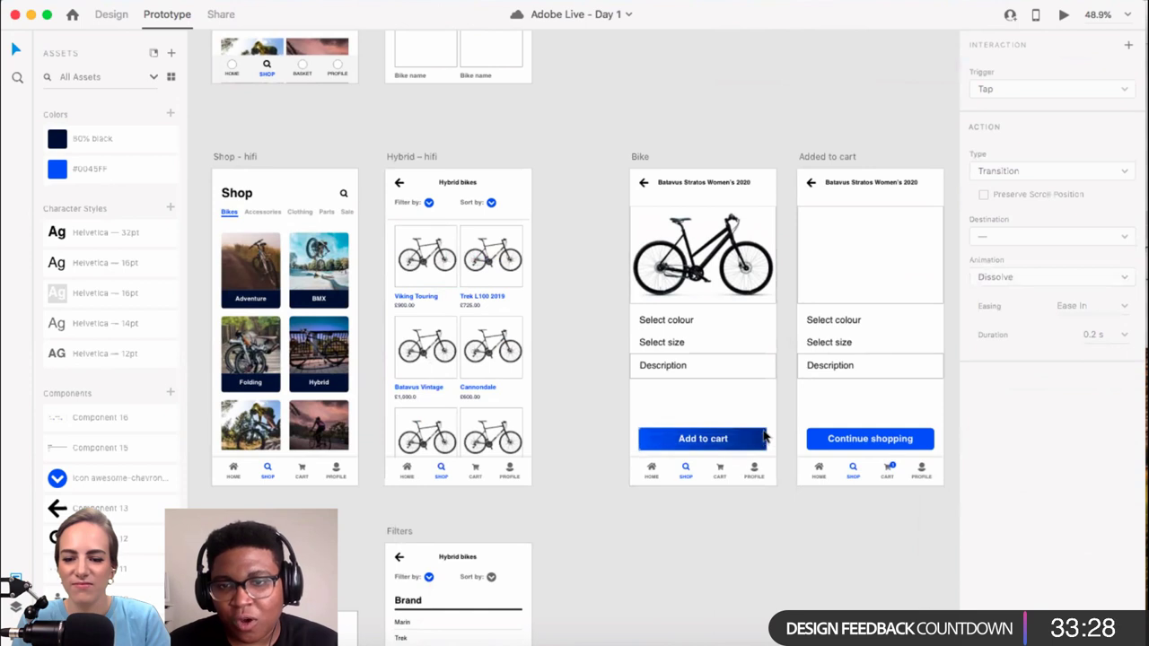
pyautogui.click(761, 440)
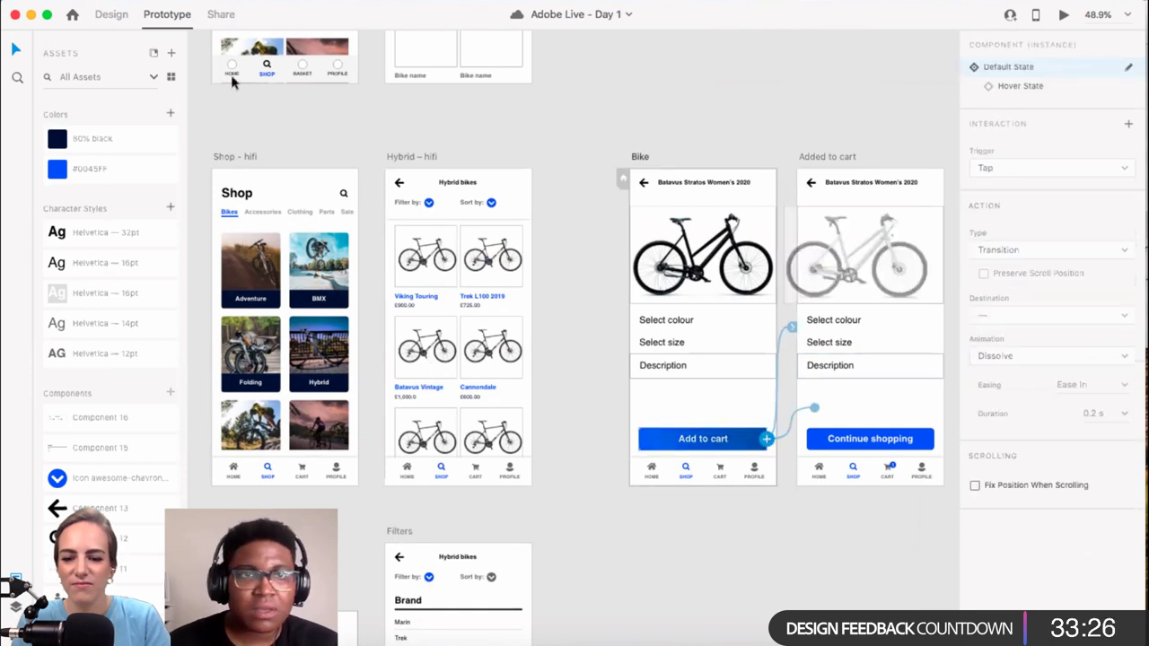
pyautogui.hscroll(4, 792, 343)
pyautogui.scroll(2, 718, 392)
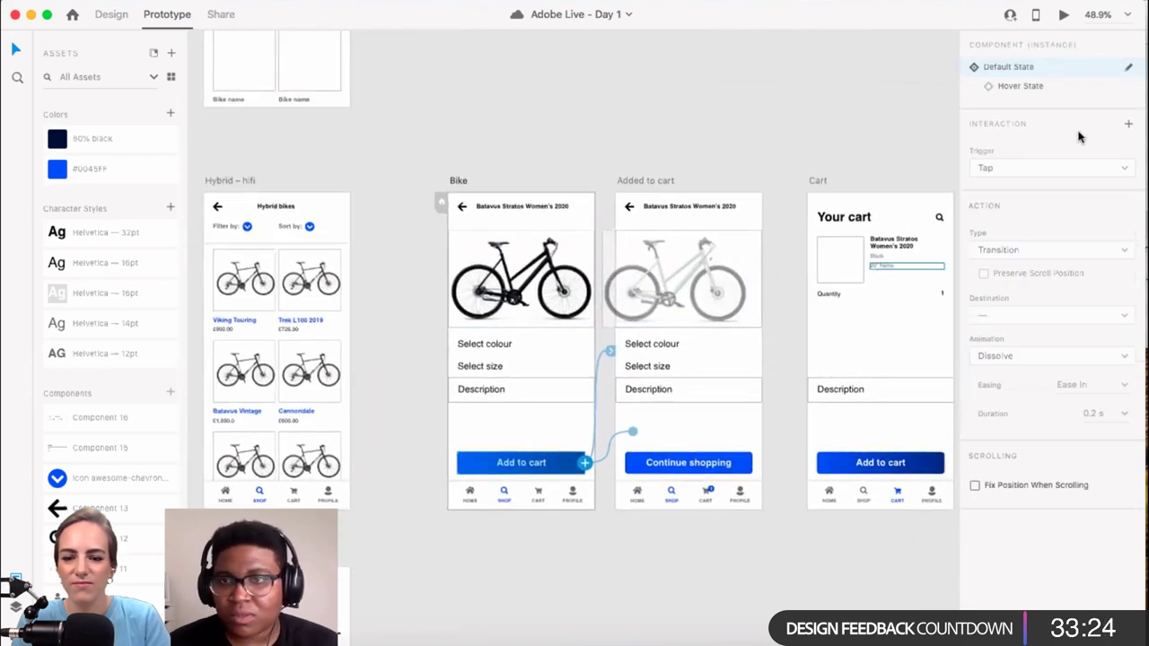
pyautogui.click(586, 462)
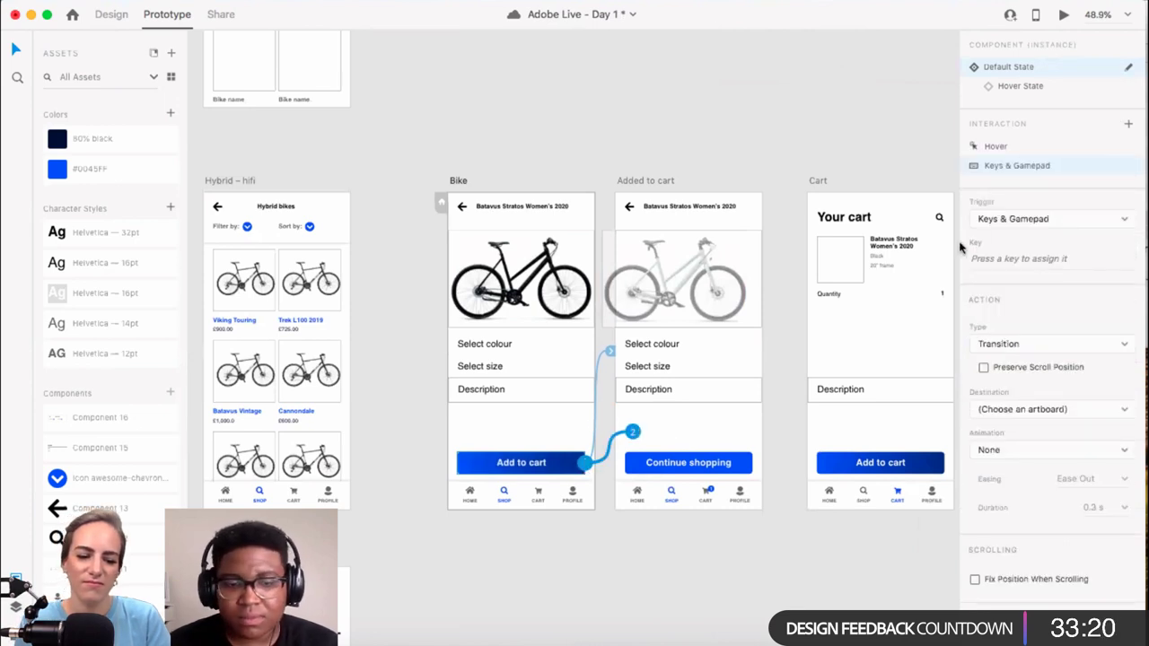
pyautogui.click(574, 526)
# Step: Change the second action of the Add to cart button's interaction leading to the Added to cart artboard to Audio Playback
pyautogui.scroll(5, 562, 482)
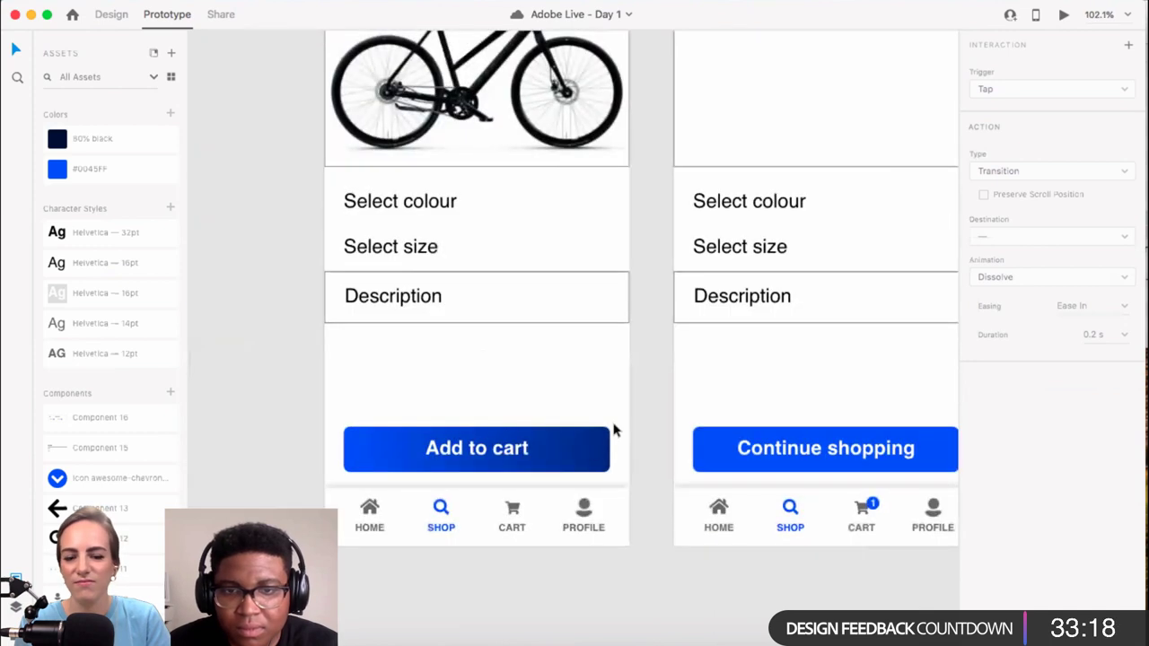
pyautogui.click(609, 438)
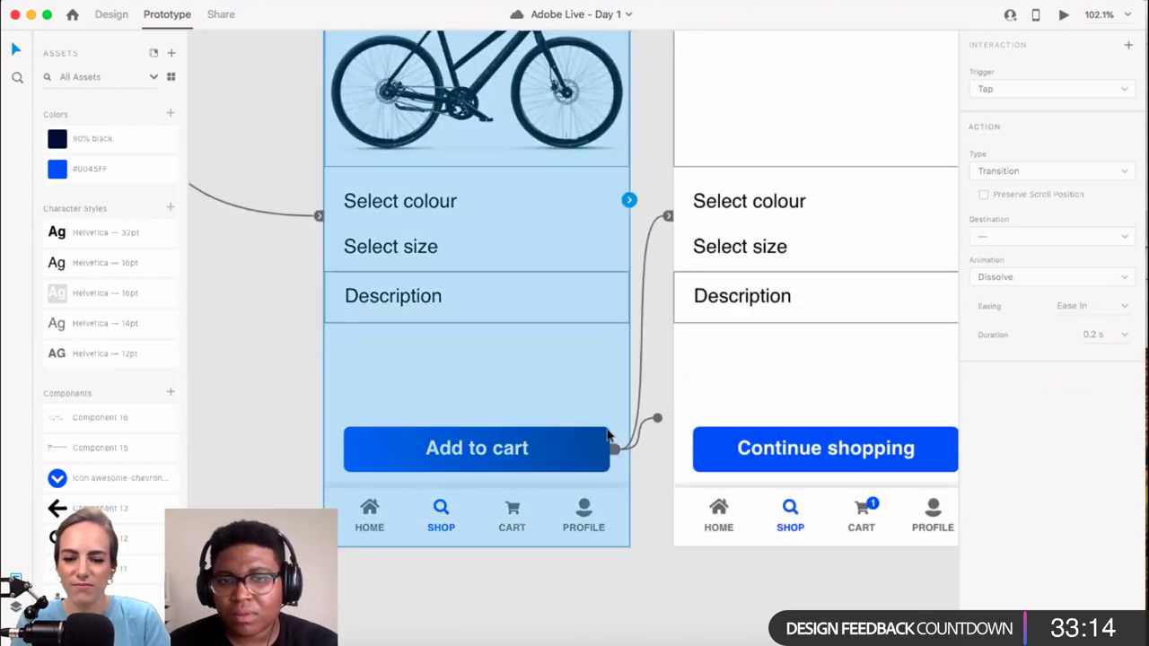
pyautogui.click(604, 437)
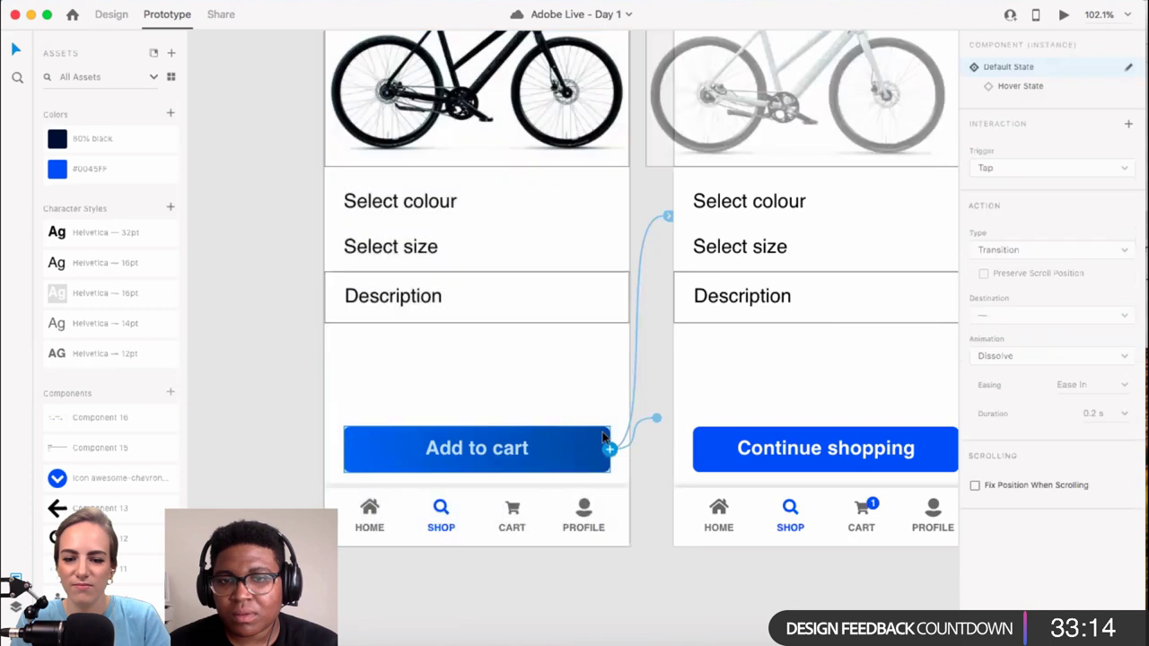
pyautogui.click(645, 263)
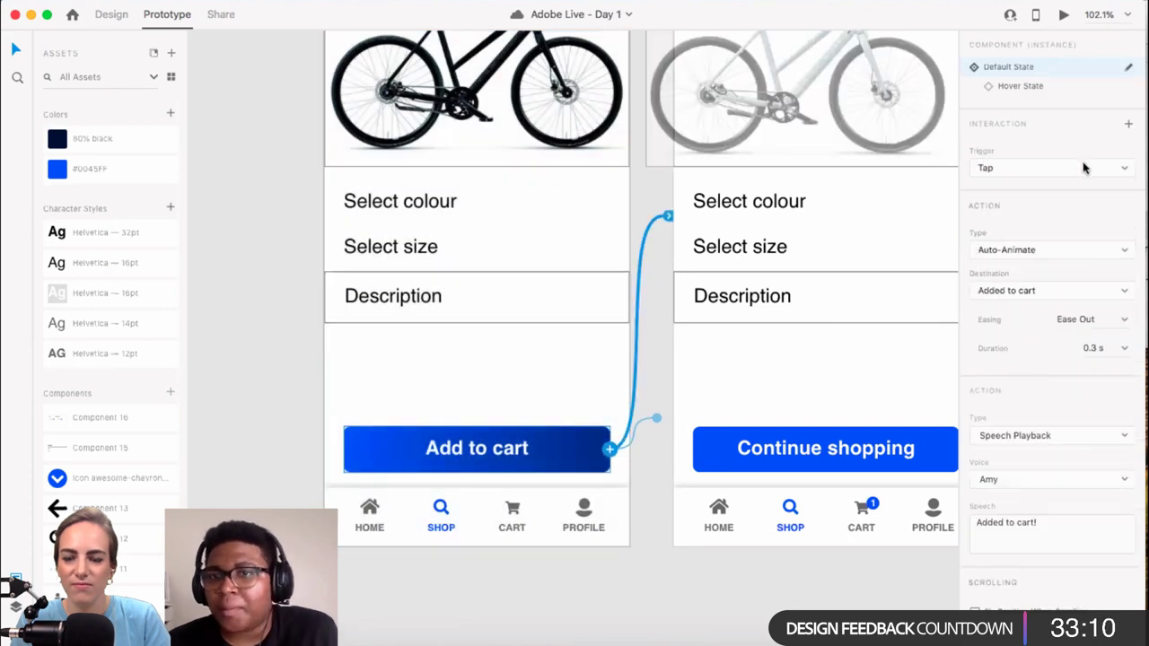
pyautogui.click(1031, 435)
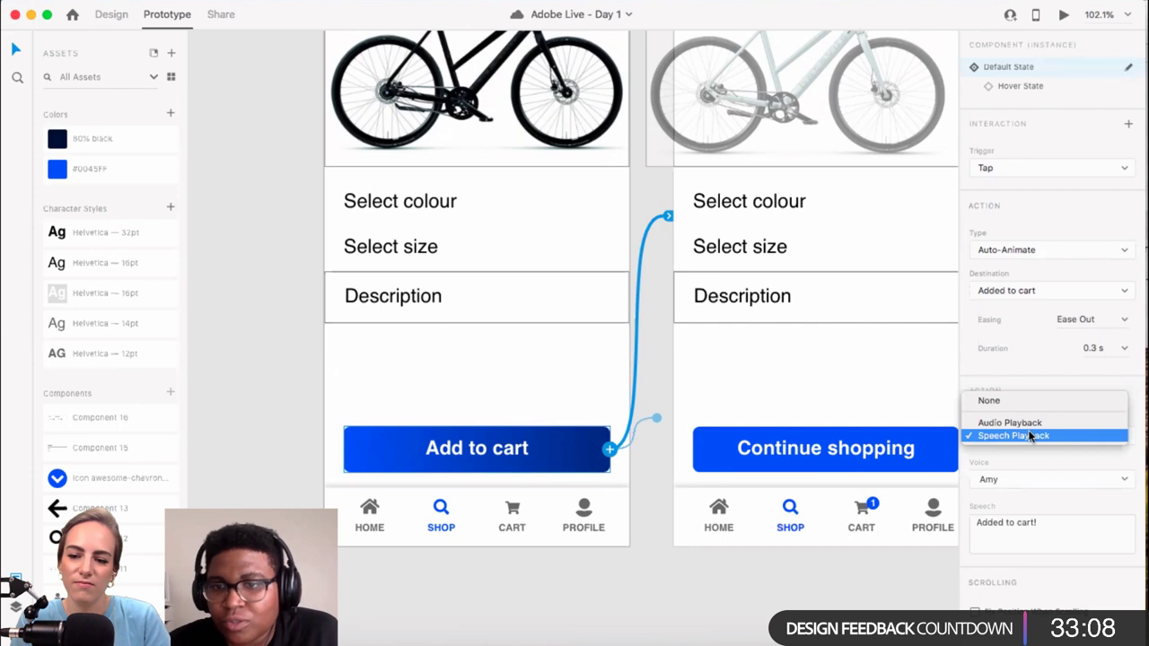
pyautogui.click(1033, 423)
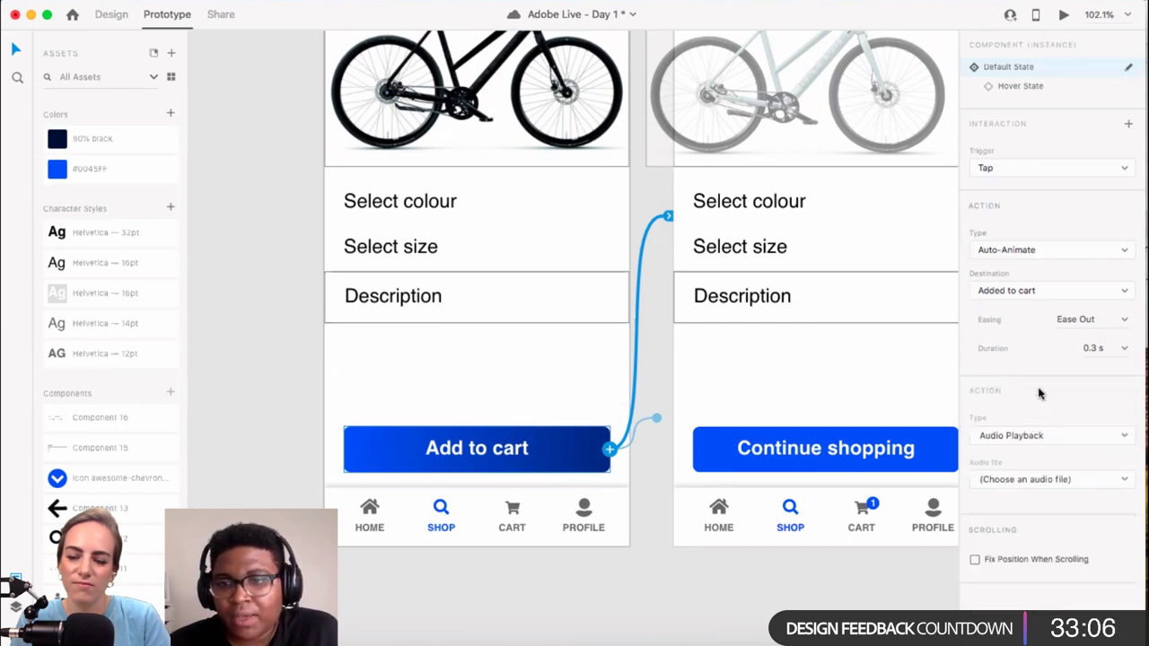
# Step: Import Video-game-bonus-bell-sound-effect.mp3 from the Sounds folder as the audio file for the Add to cart interaction
pyautogui.click(1080, 479)
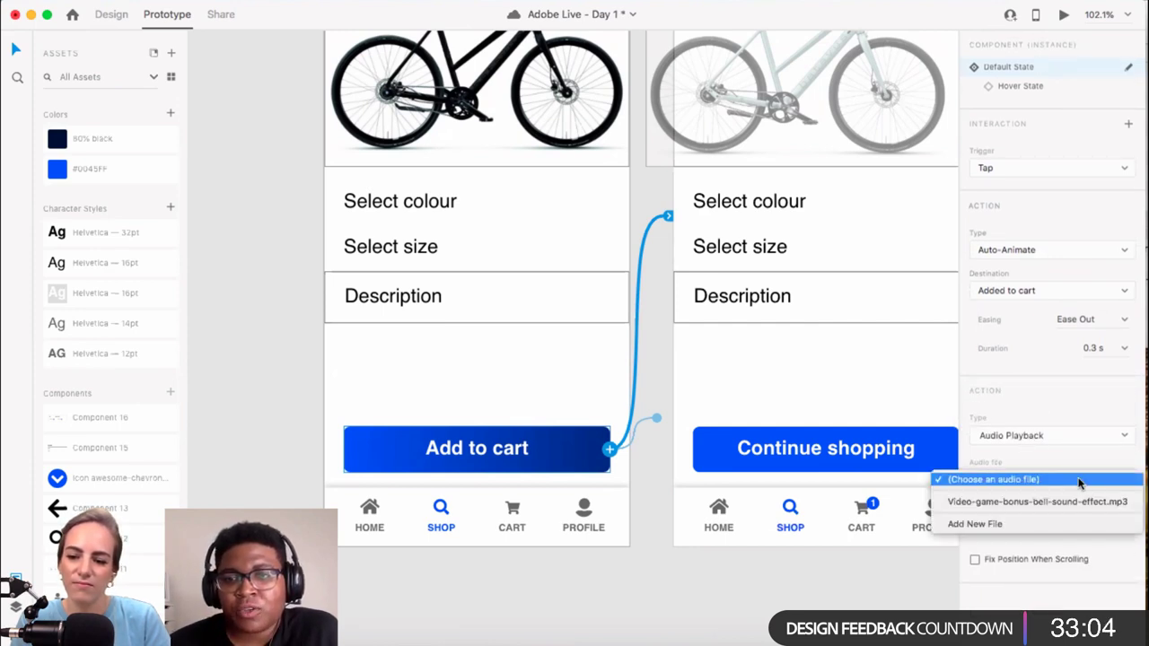
pyautogui.click(1000, 525)
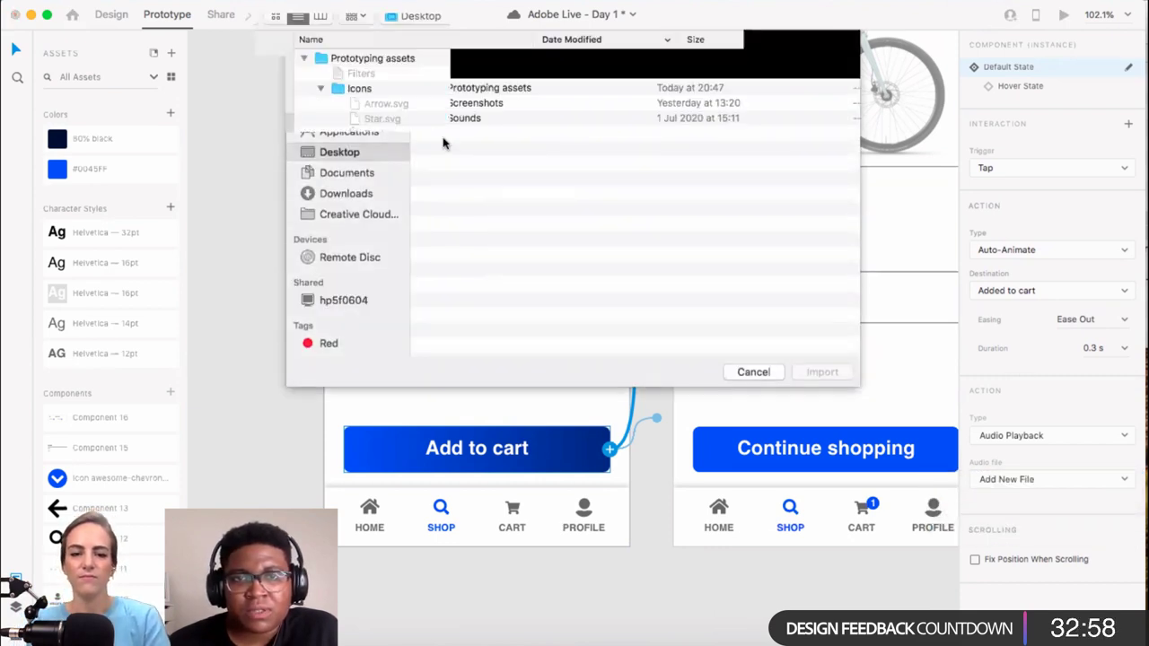
pyautogui.scroll(-2, 476, 153)
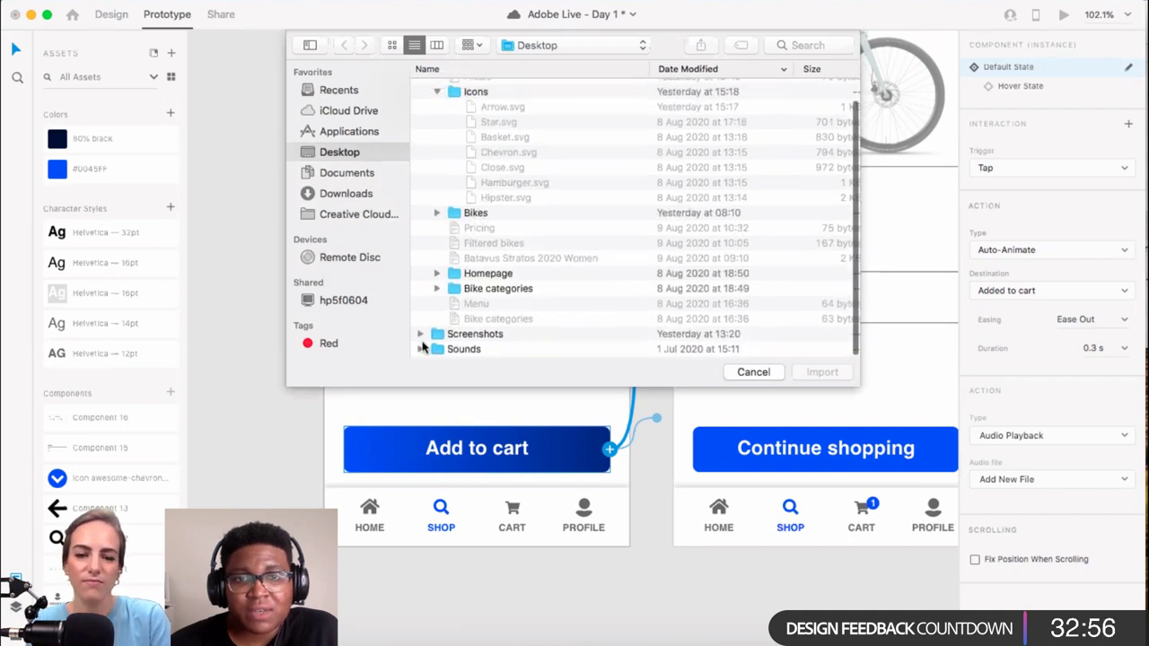
pyautogui.click(423, 350)
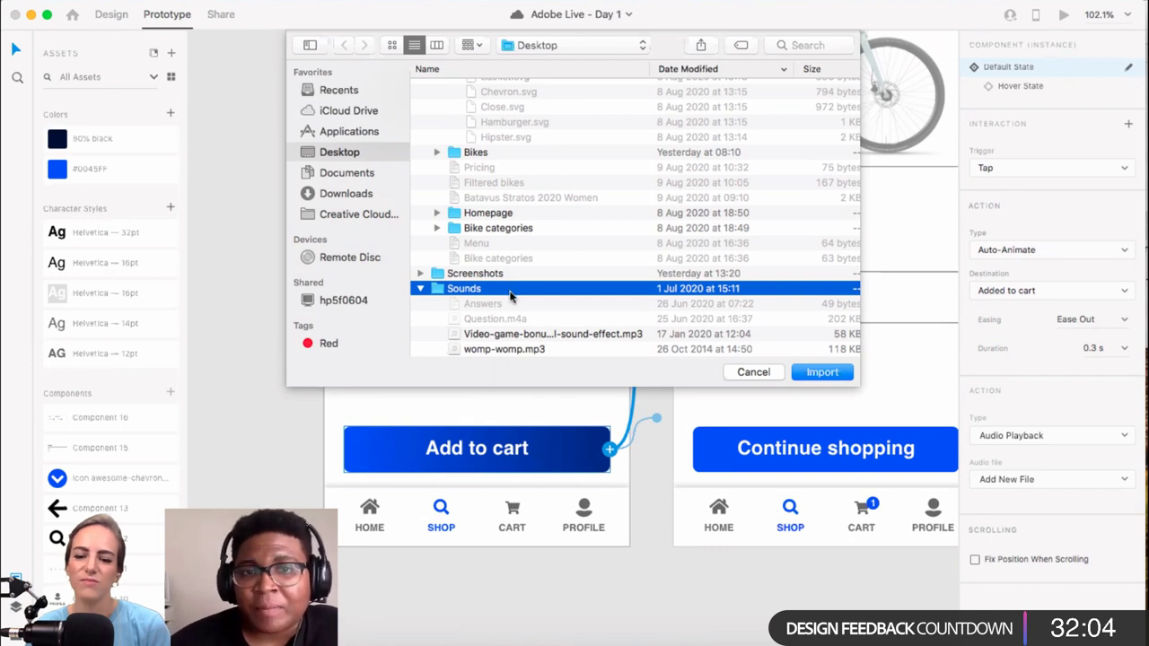
pyautogui.click(546, 338)
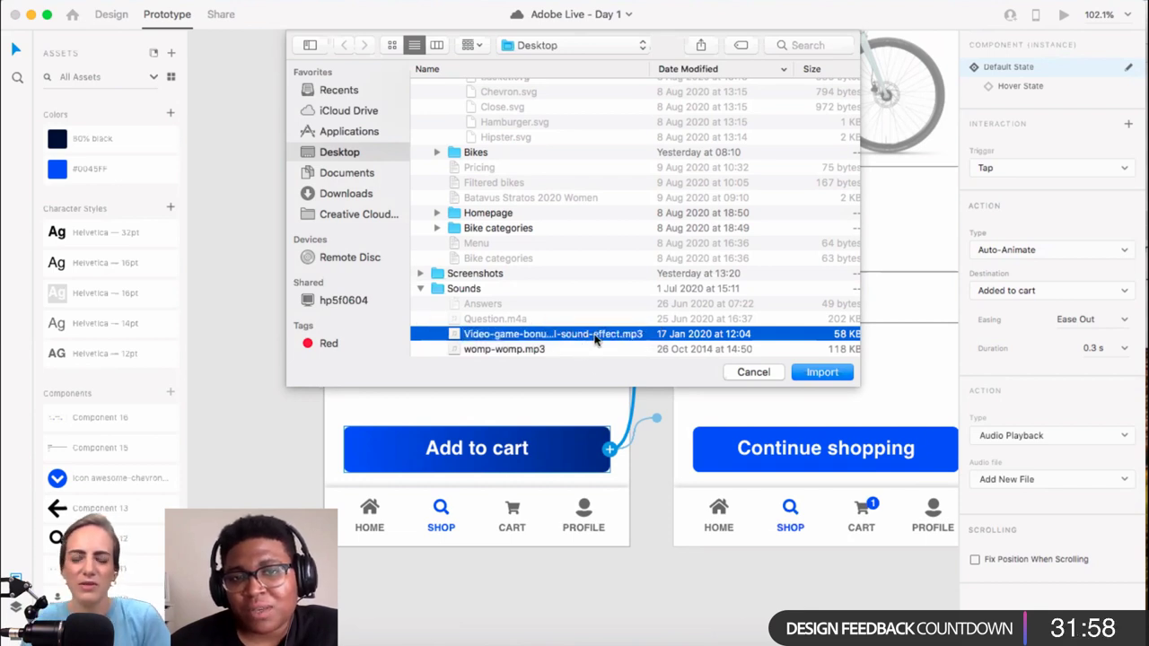
pyautogui.click(536, 350)
pyautogui.click(550, 334)
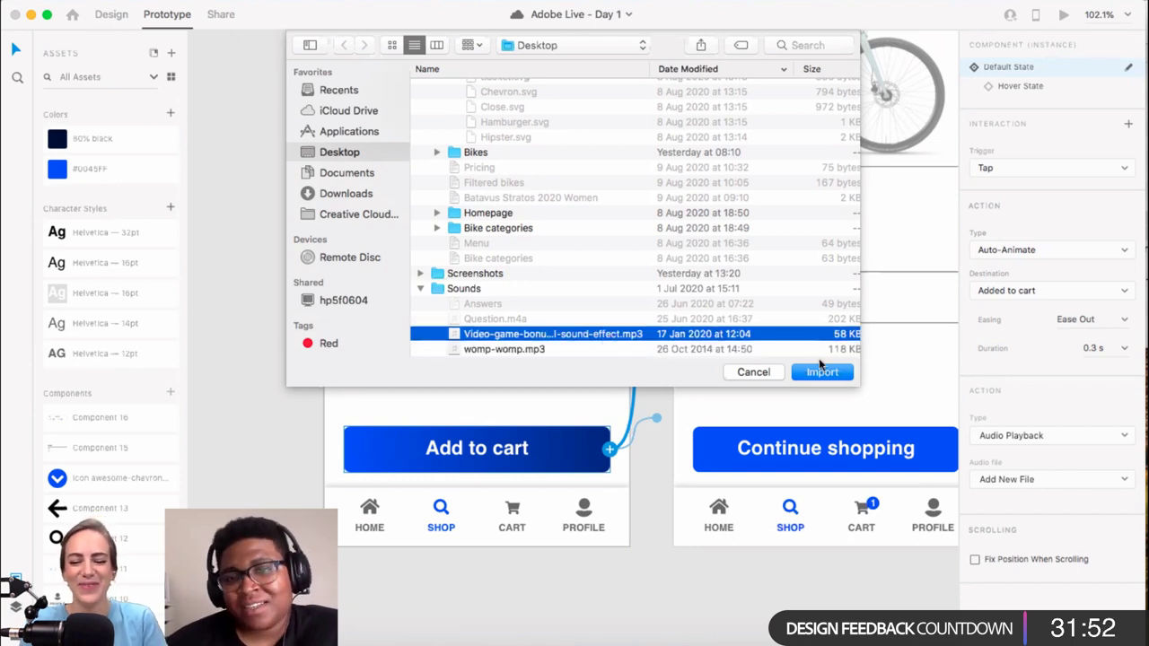
pyautogui.click(819, 374)
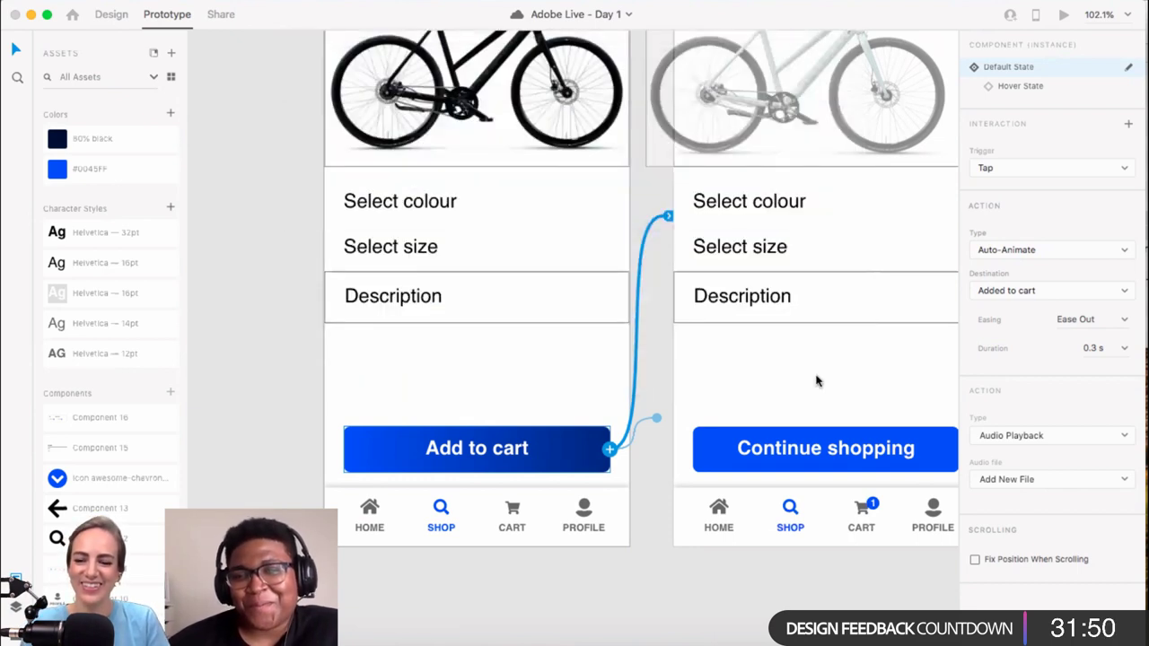
pyautogui.hscroll(3, 886, 523)
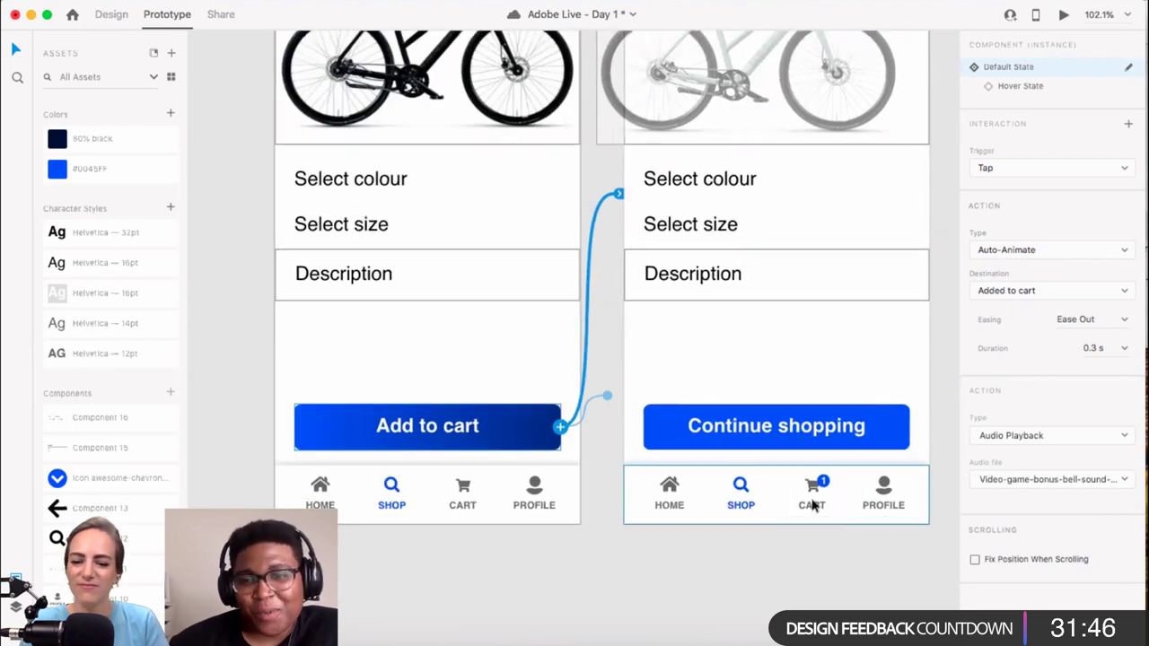
# Step: Save the document with the new Add to cart audio interaction
pyautogui.hscroll(4, 816, 506)
pyautogui.scroll(2, 815, 506)
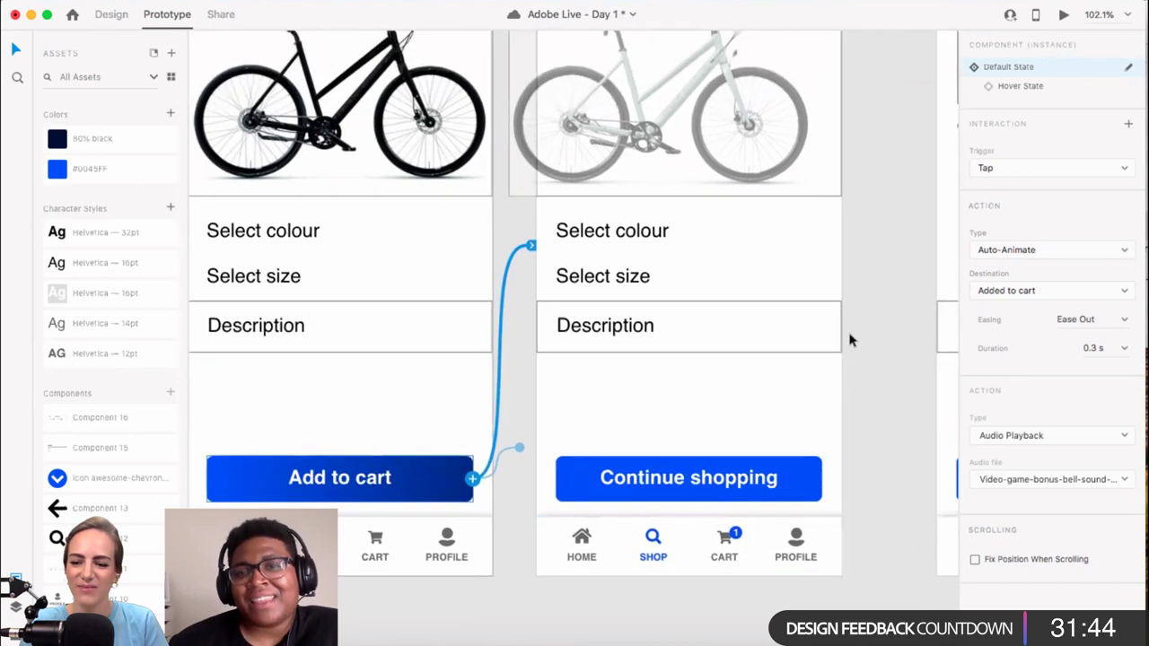
pyautogui.scroll(-5, 849, 336)
pyautogui.hscroll(3, 849, 335)
pyautogui.scroll(2, 768, 342)
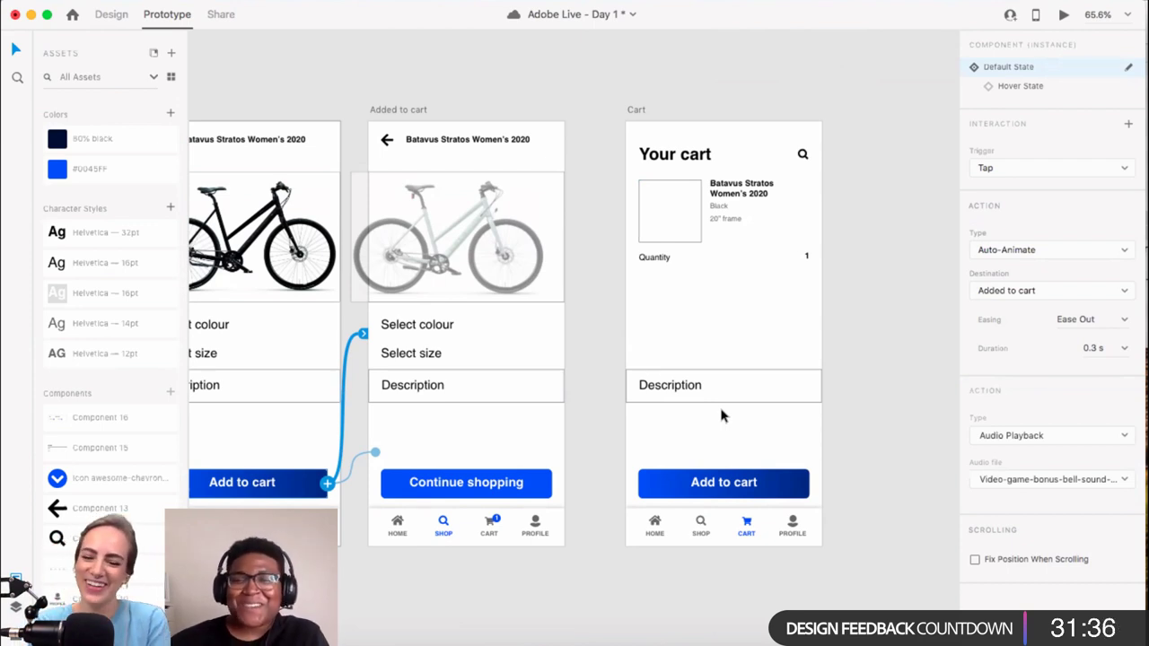
pyautogui.press('super+s')
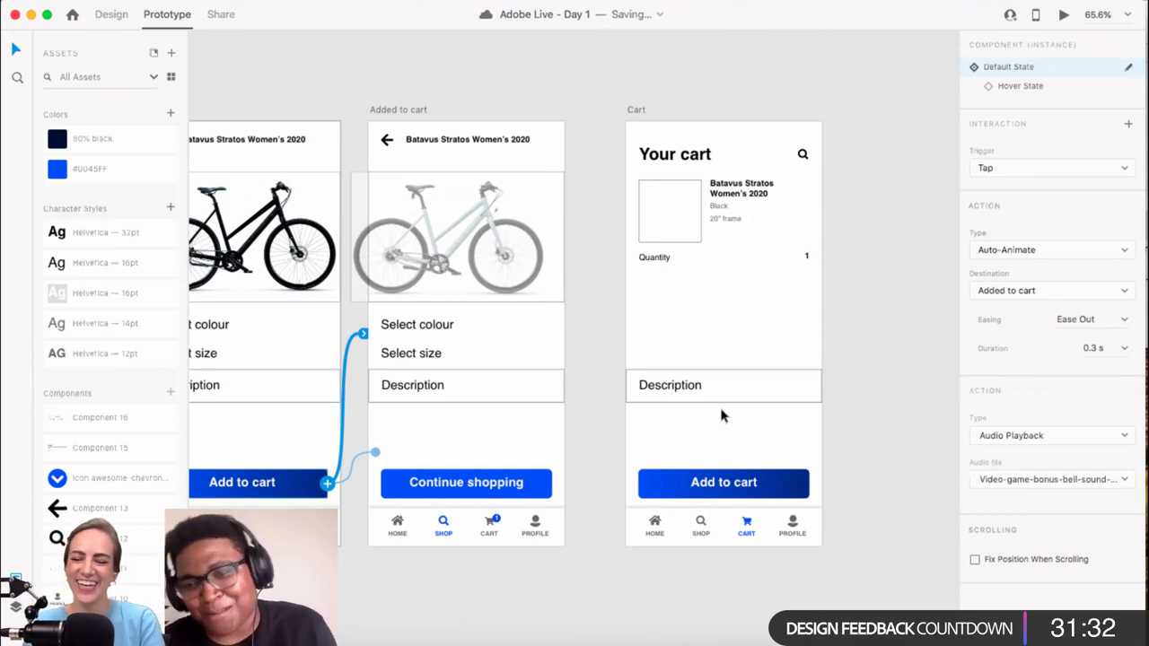
# Step: Look over the hi-fi artboards, including Hybrid – hifi, Bike, Added to cart, Cart and Filters
pyautogui.click(904, 361)
pyautogui.scroll(-2, 907, 359)
pyautogui.scroll(-1, 905, 358)
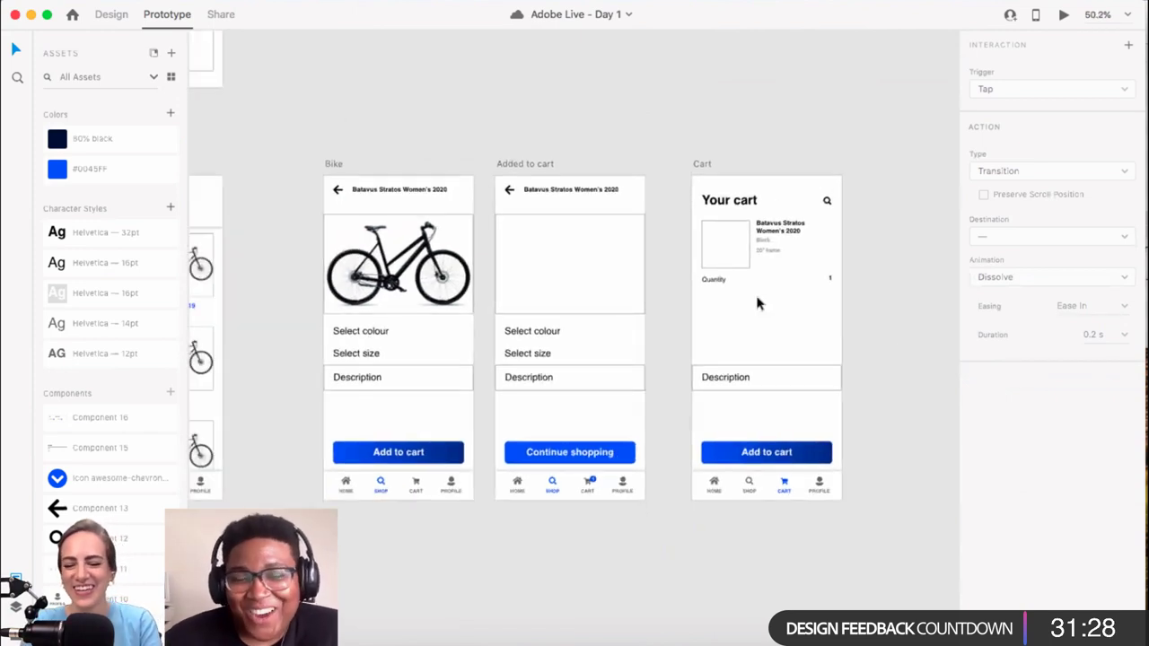
pyautogui.hscroll(-3, 590, 277)
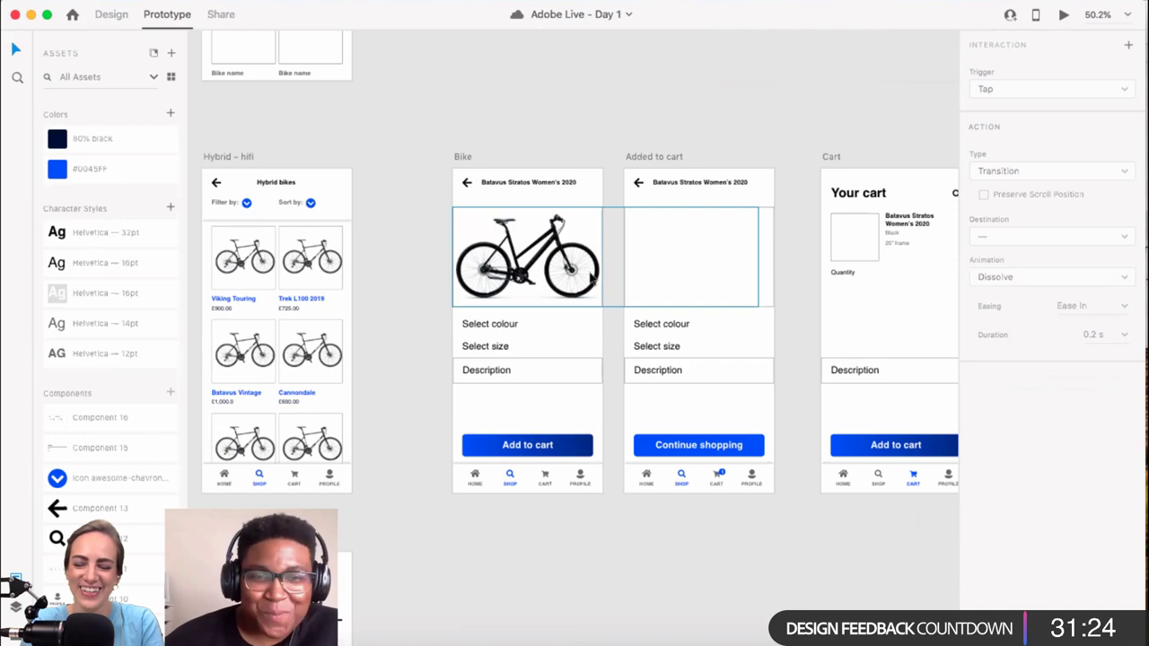
pyautogui.scroll(1, 390, 278)
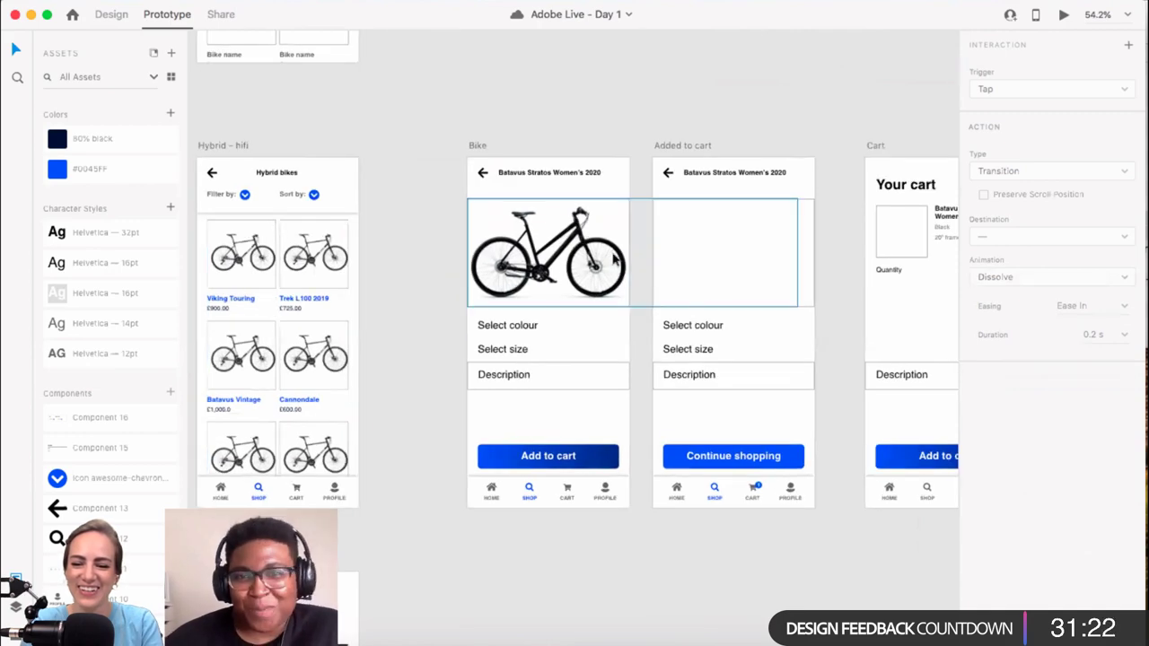
pyautogui.scroll(-2, 654, 236)
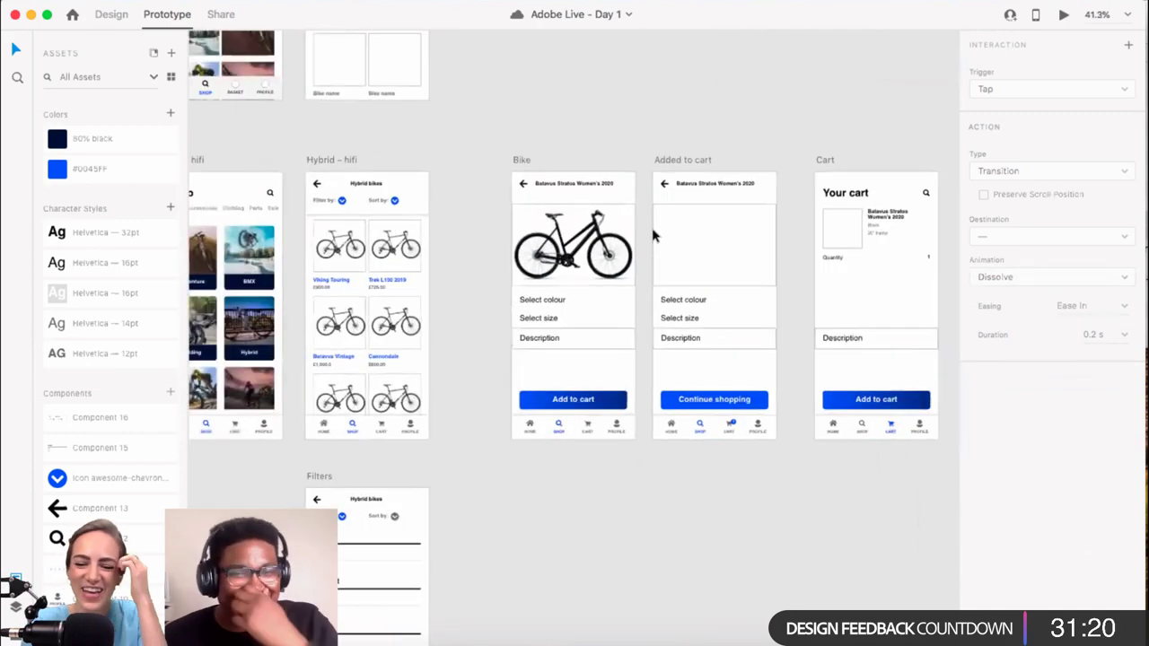
pyautogui.scroll(-3, 685, 242)
pyautogui.hscroll(-3, 656, 303)
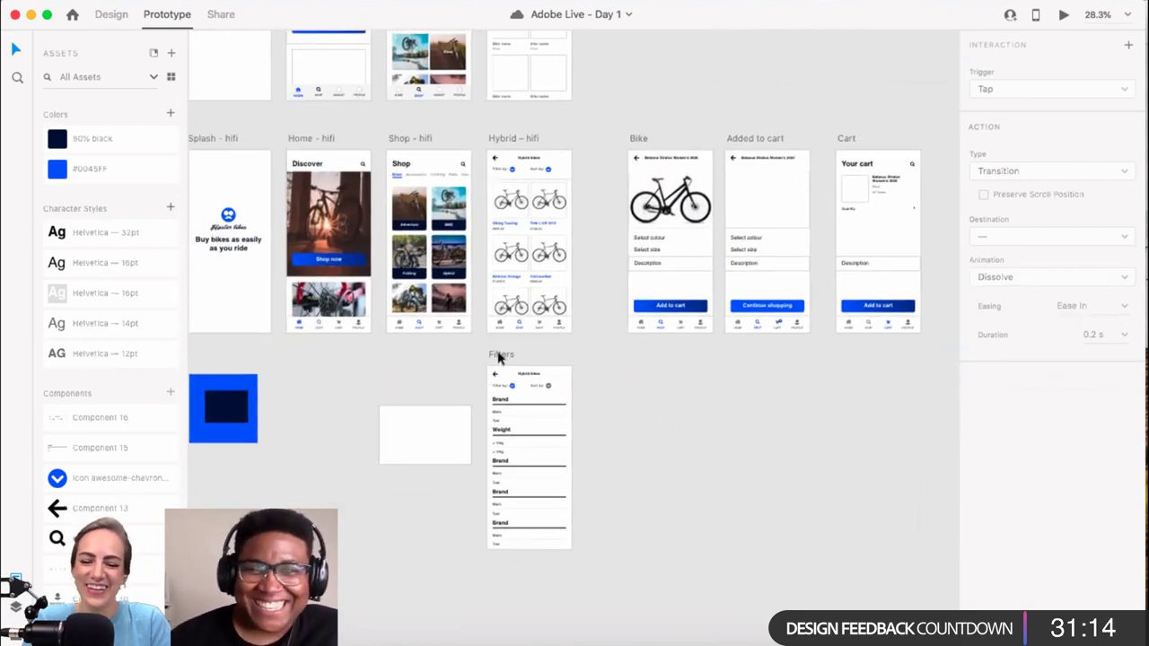
pyautogui.scroll(-1, 499, 357)
# Step: Change the action type of the Filter by link from Hybrid – hifi to the Filters artboard to Overlay
pyautogui.click(515, 135)
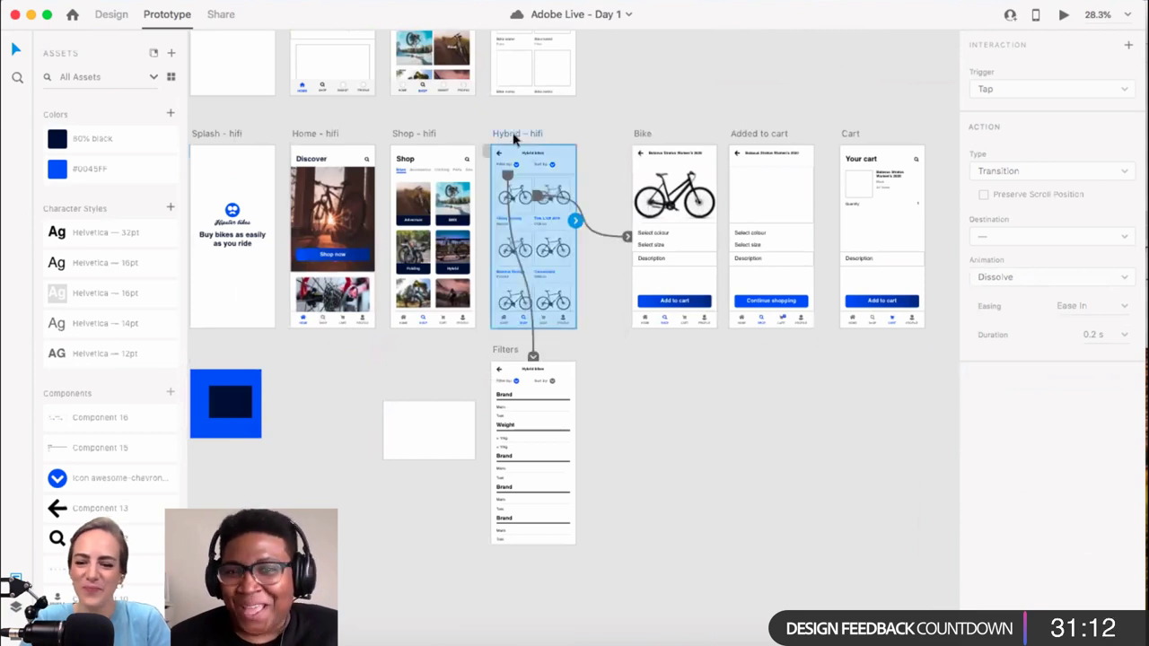
pyautogui.click(701, 474)
pyautogui.scroll(5, 584, 193)
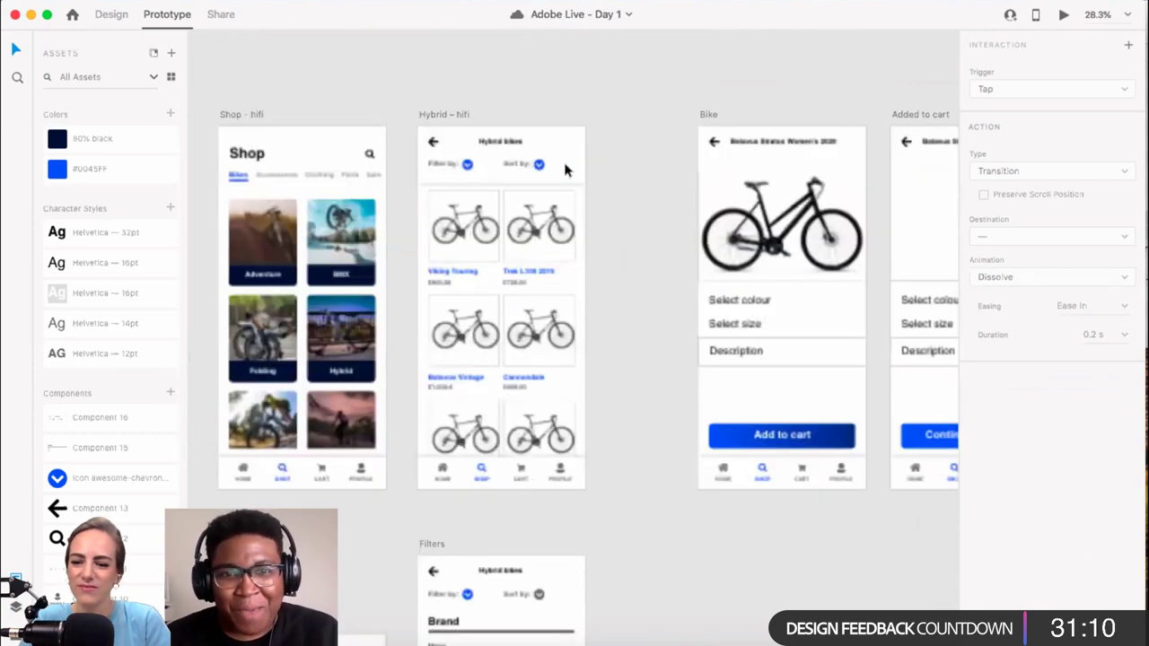
pyautogui.click(435, 109)
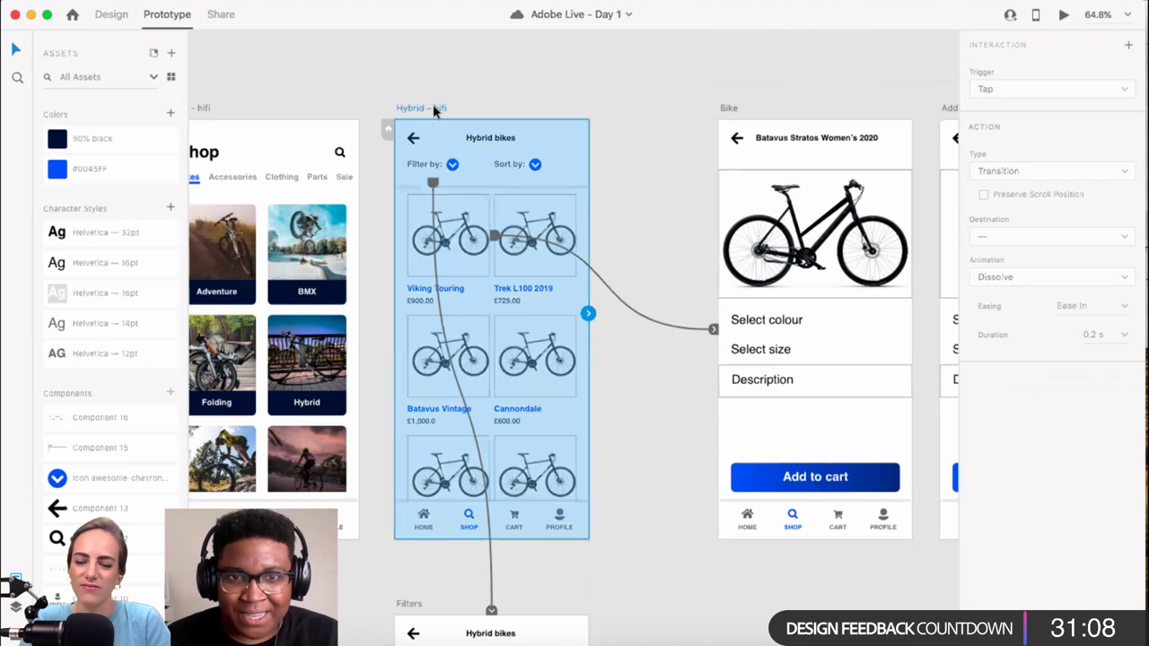
pyautogui.click(492, 575)
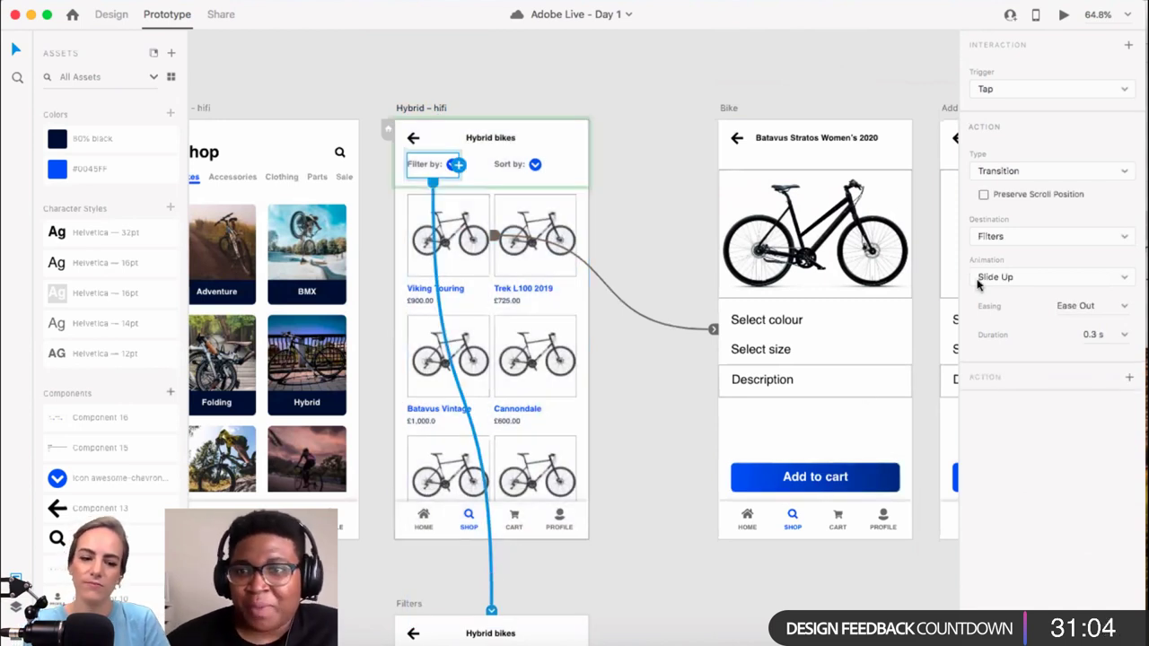
pyautogui.click(1061, 172)
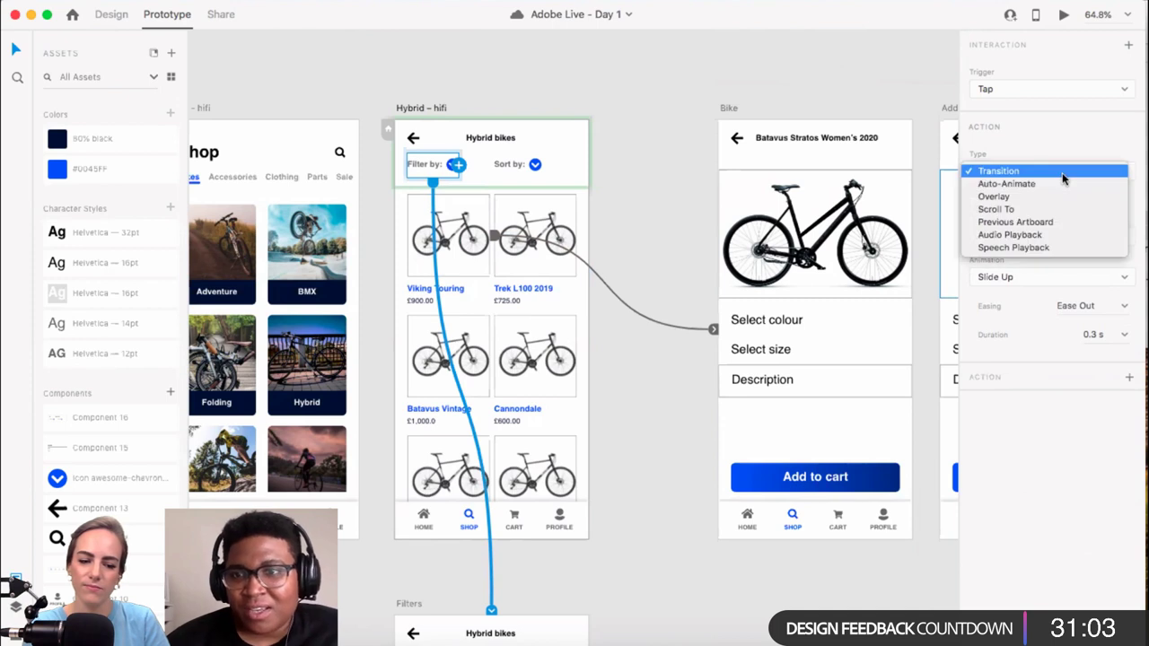
pyautogui.click(1024, 201)
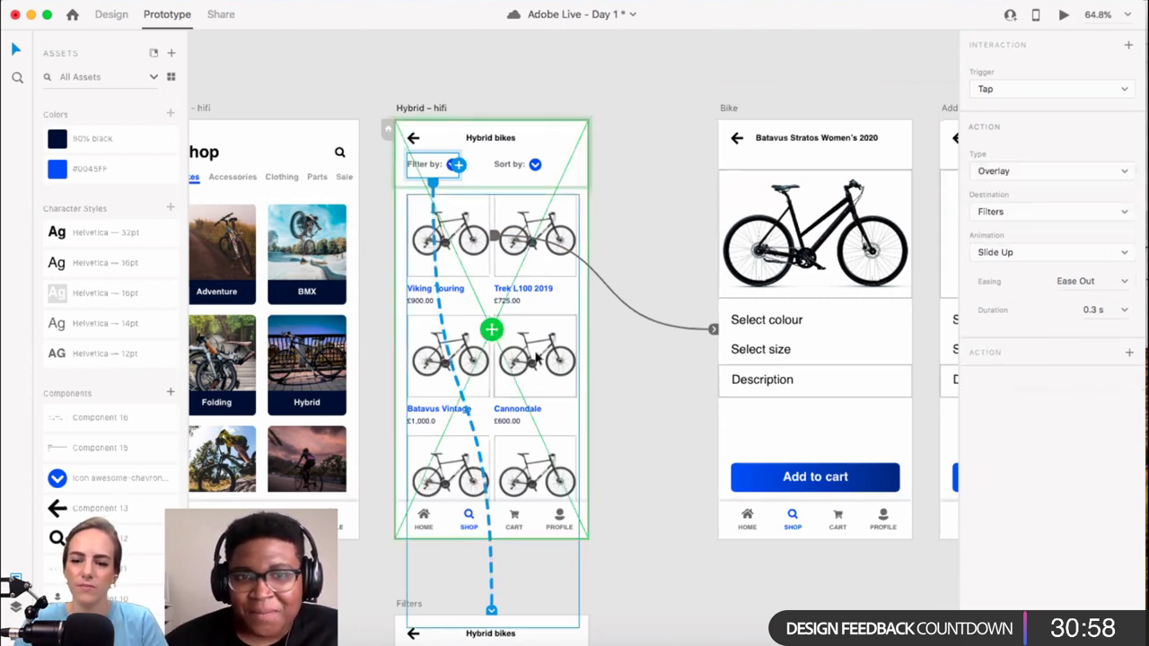
# Step: Remove the Hybrid bikes header with its filter and sort options from the Filters artboard
pyautogui.scroll(-1, 595, 405)
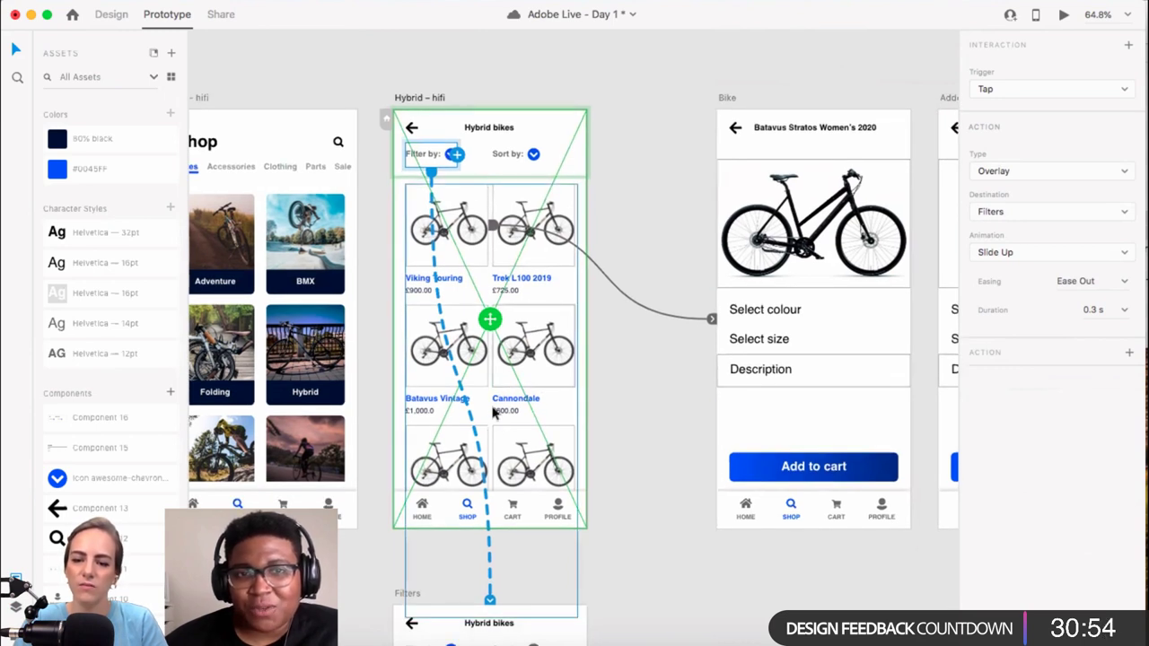
pyautogui.scroll(-5, 592, 530)
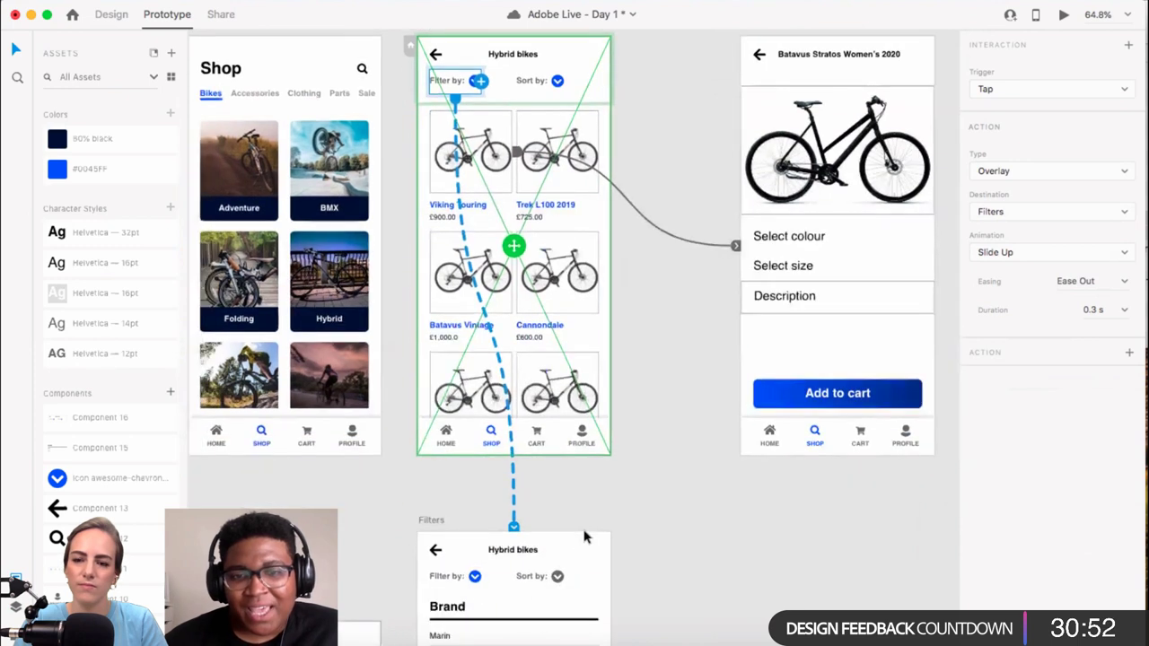
pyautogui.click(600, 537)
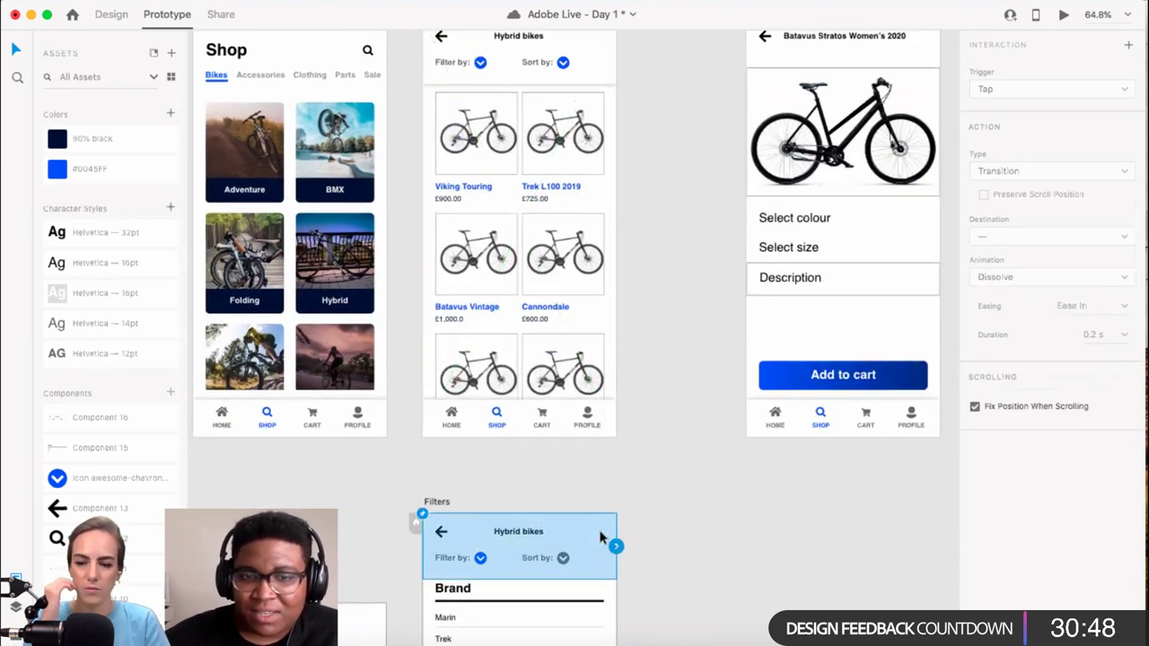
pyautogui.scroll(-3, 589, 516)
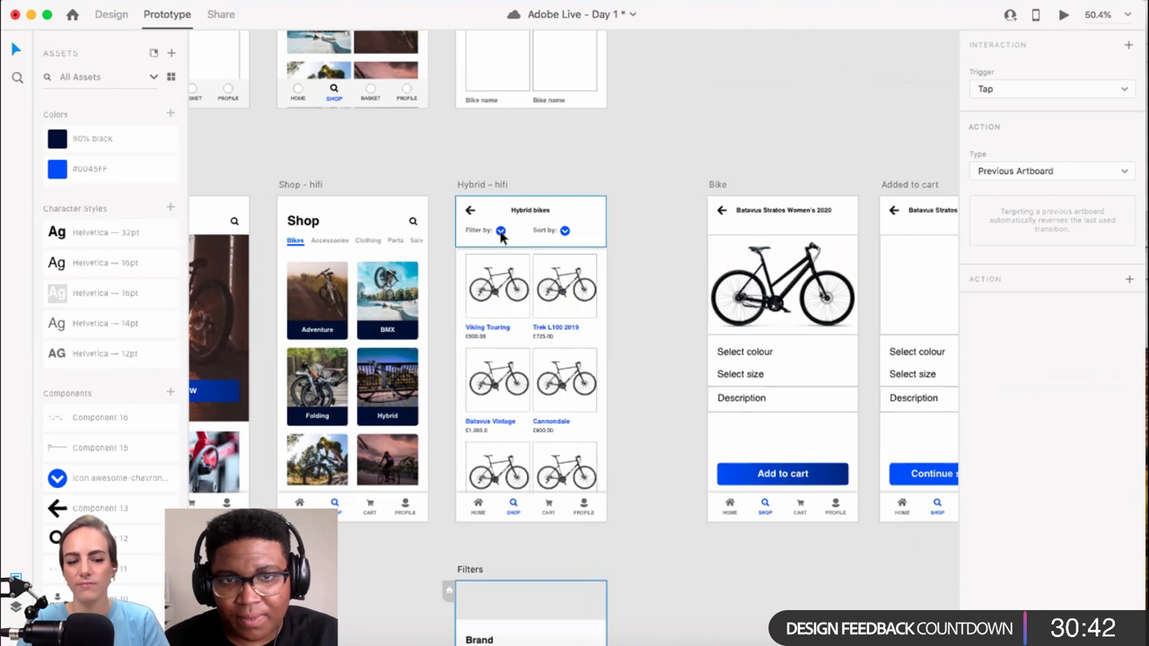
# Step: Select the Filter by link on the Hybrid – hifi artboard and examine the placement of its overlay
pyautogui.click(495, 237)
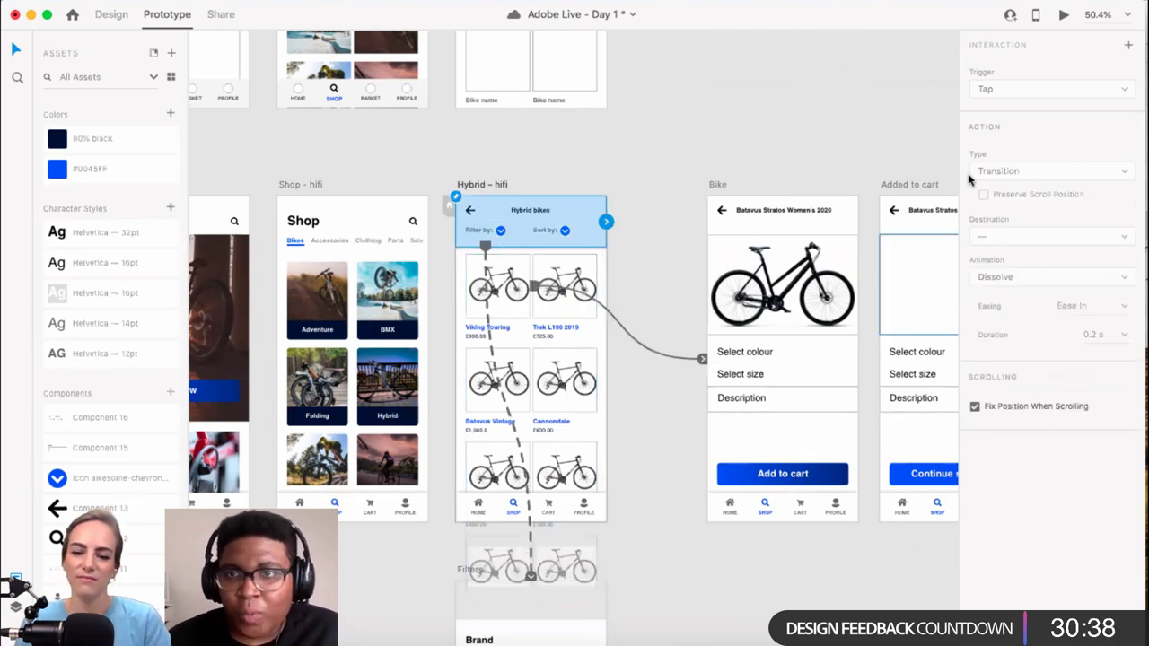
pyautogui.click(530, 514)
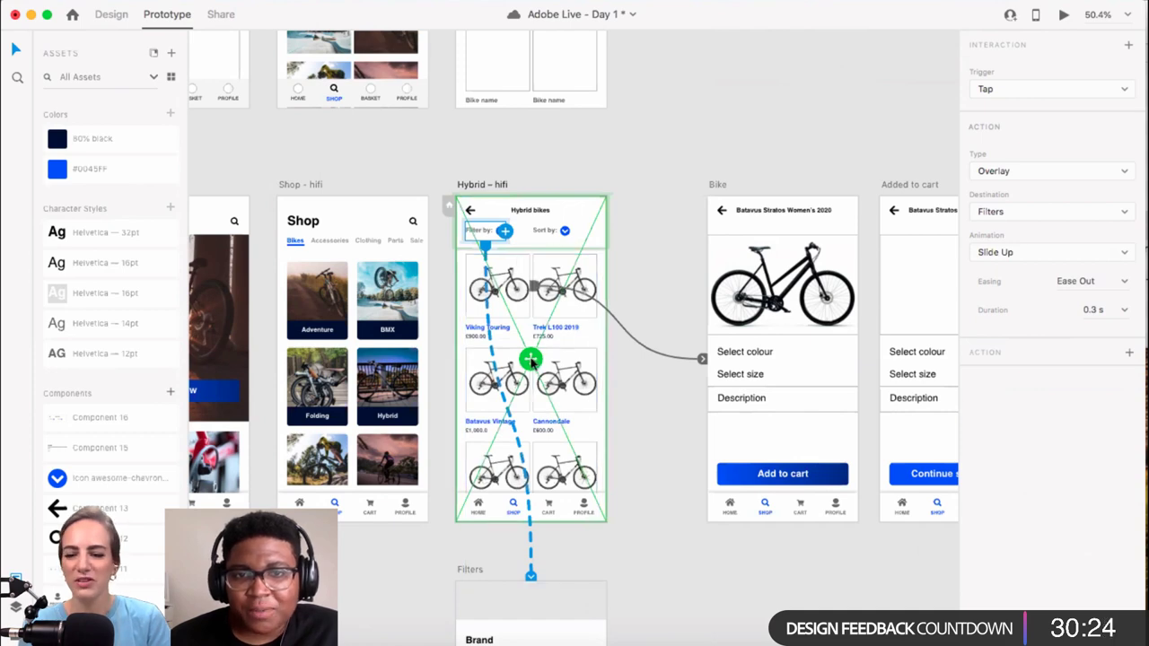
pyautogui.scroll(5, 531, 357)
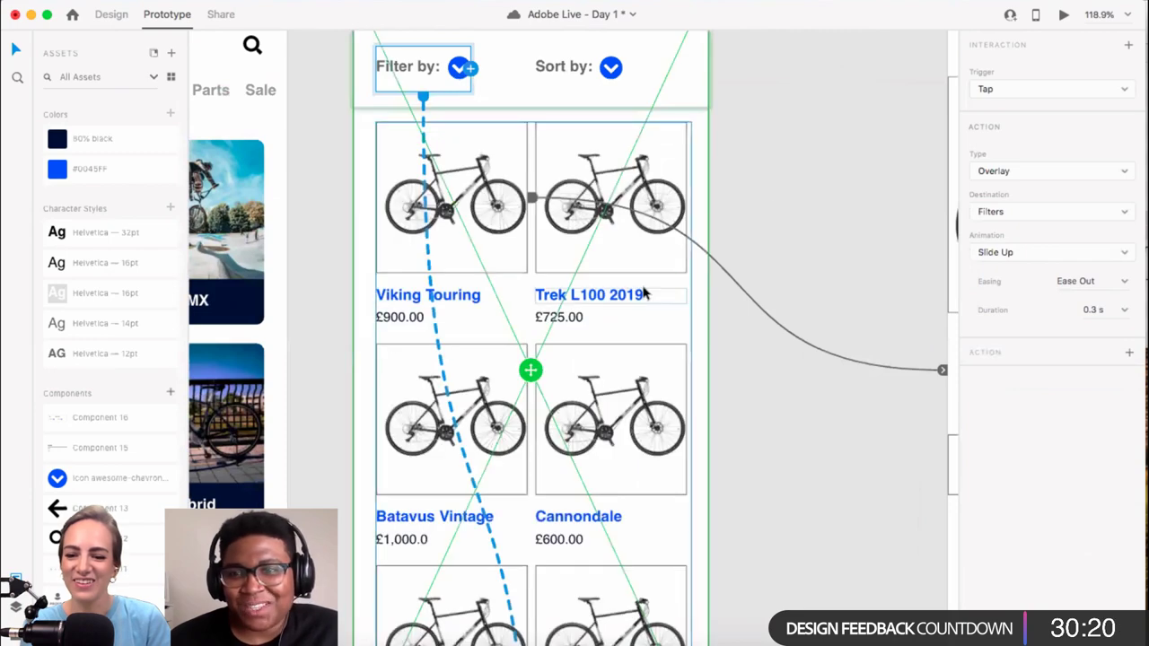
pyautogui.scroll(-2, 643, 291)
pyautogui.scroll(-3, 643, 292)
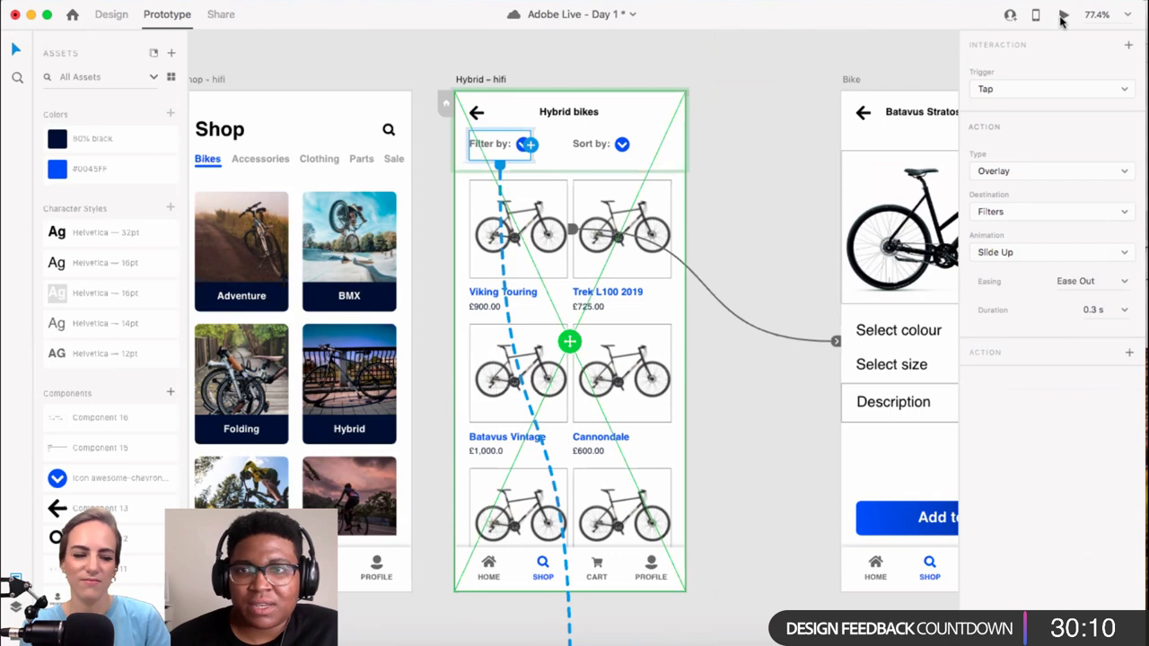
# Step: Set Hybrid – hifi as the home artboard, test the Filter by overlay in the preview, and close the preview
pyautogui.click(446, 104)
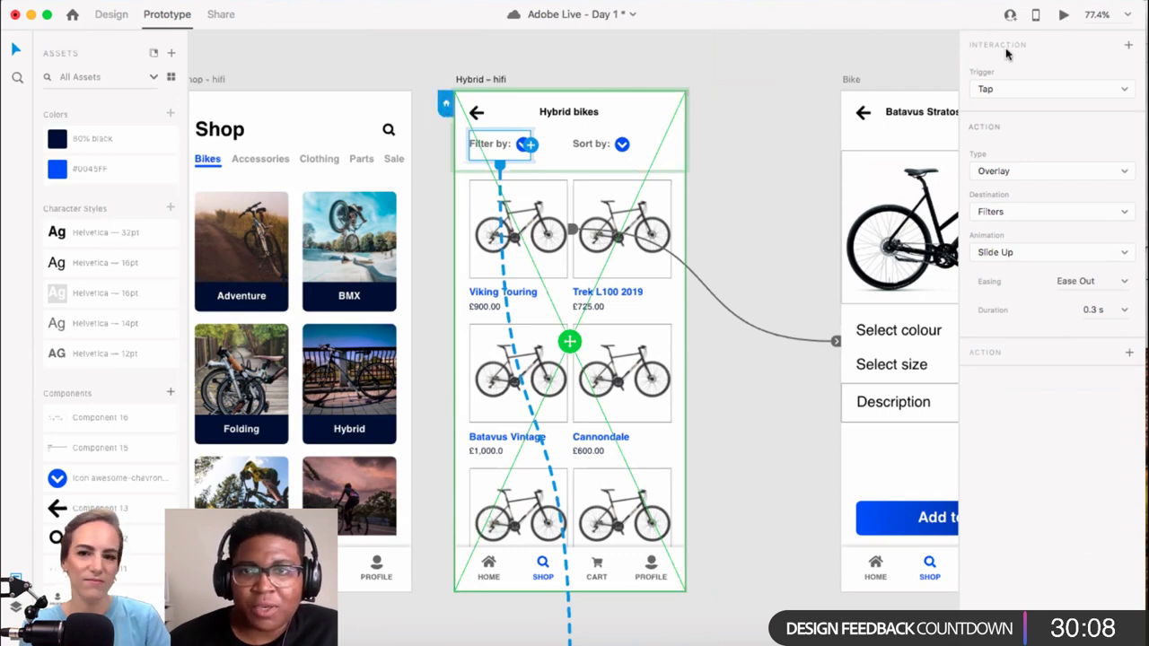
pyautogui.click(1062, 20)
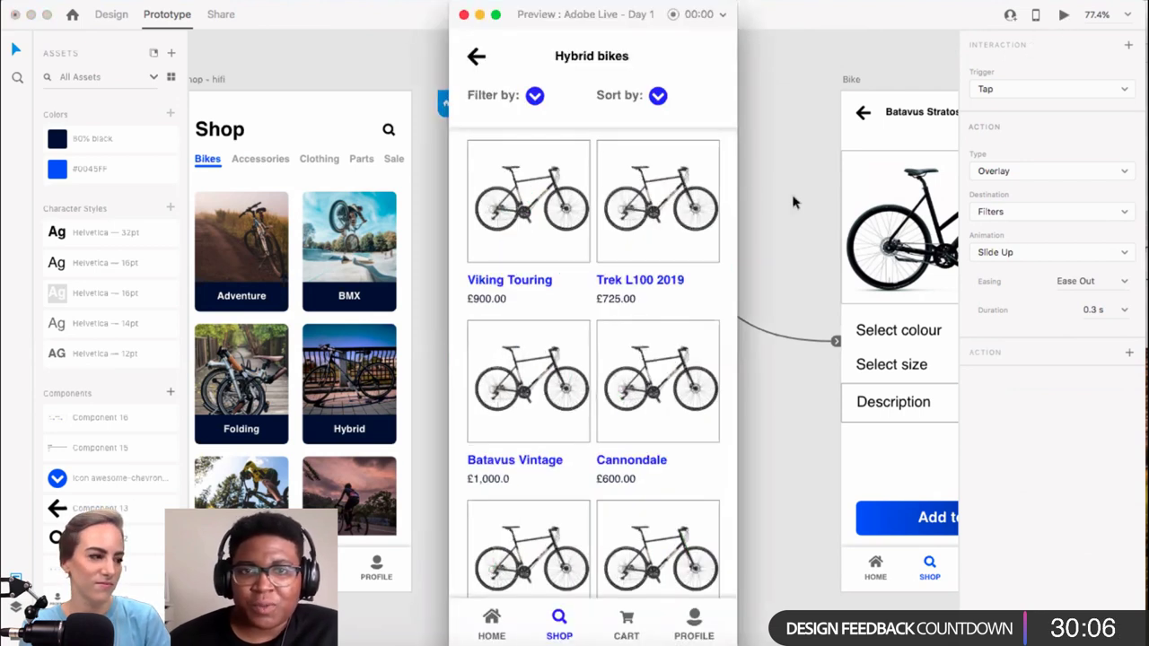
pyautogui.click(534, 100)
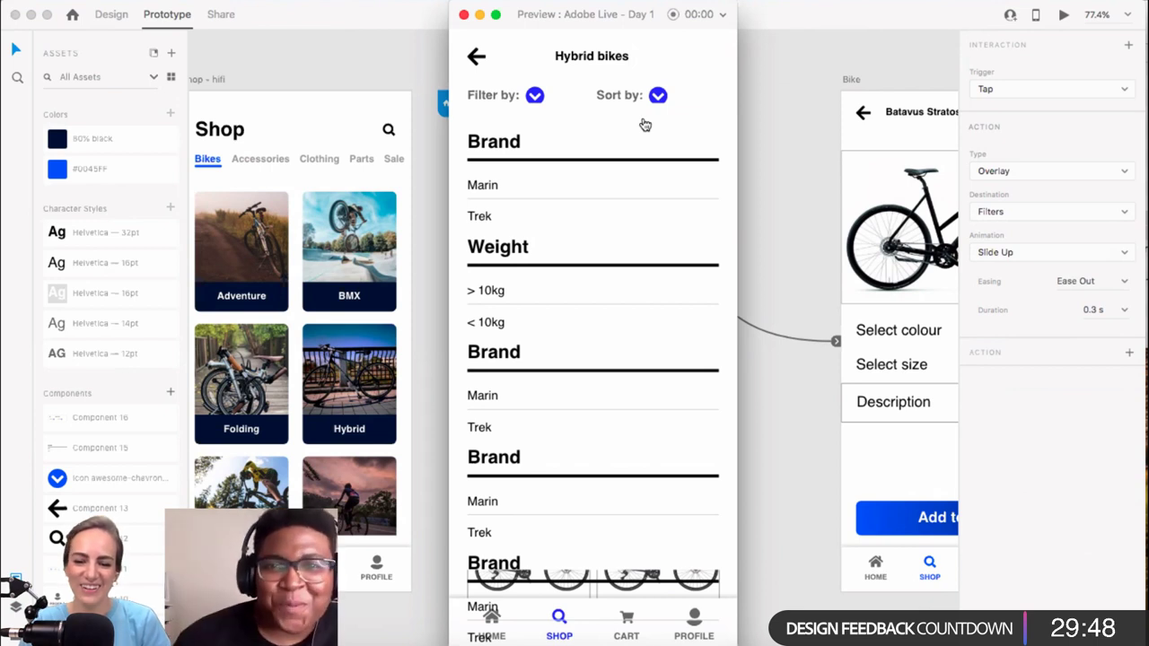
pyautogui.click(465, 15)
# Step: In Design mode, add an iPhone X, XS, 11 Pro artboard and place it below the Bike artboard
pyautogui.scroll(-3, 688, 171)
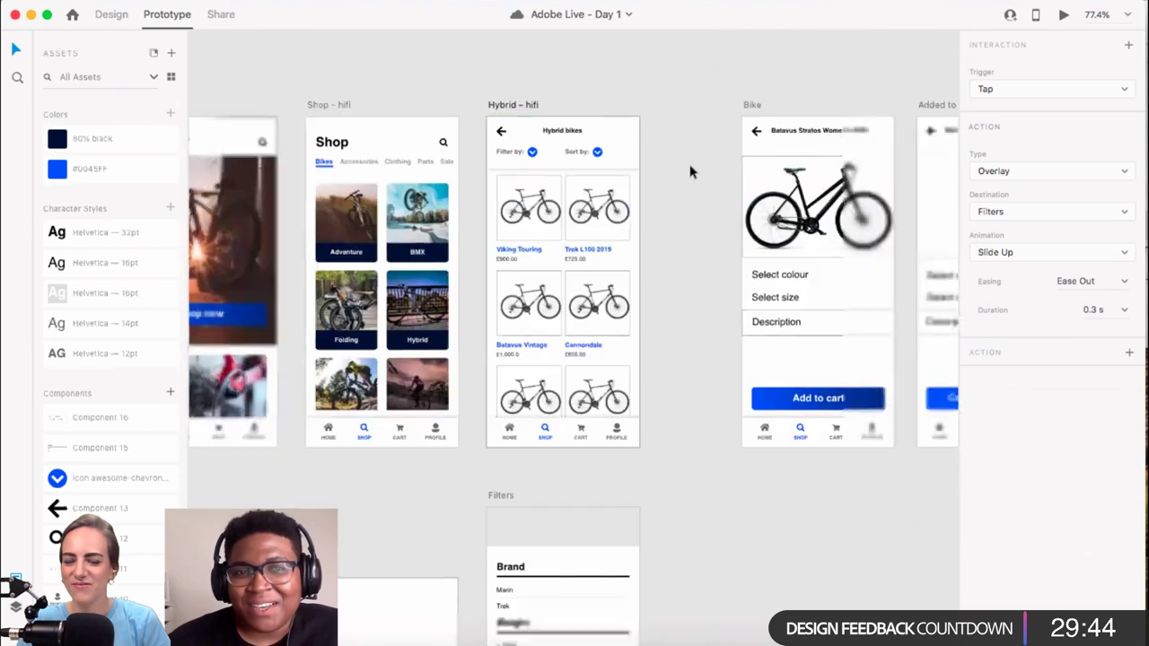
pyautogui.scroll(-3, 685, 179)
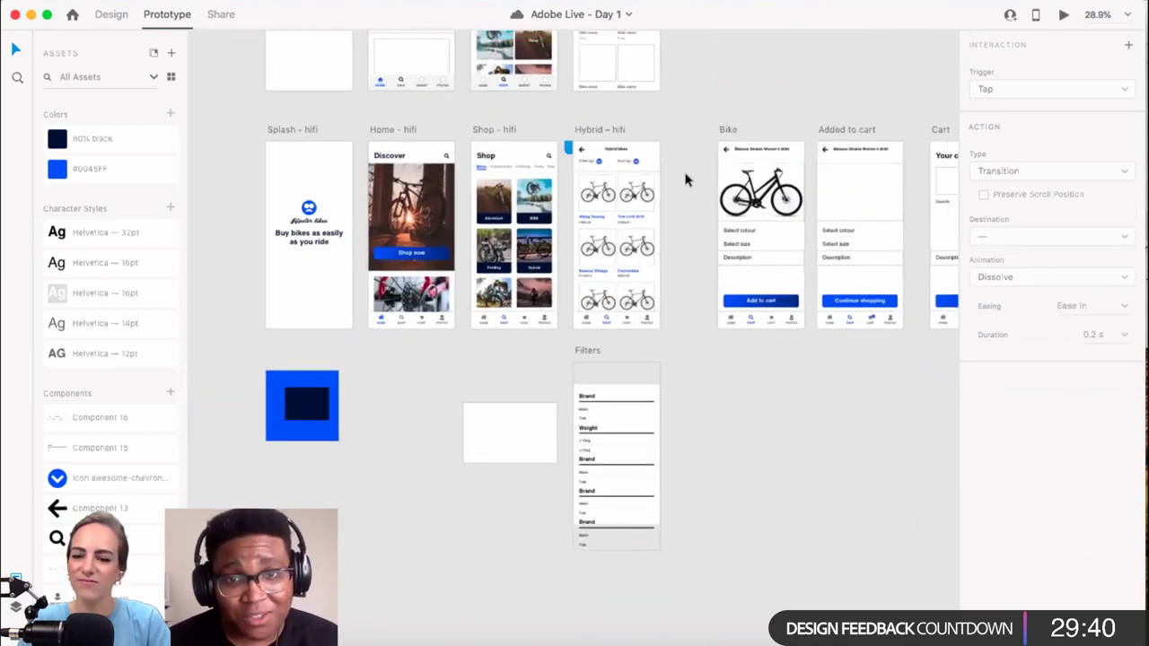
pyautogui.scroll(-1, 686, 179)
pyautogui.hscroll(3, 685, 180)
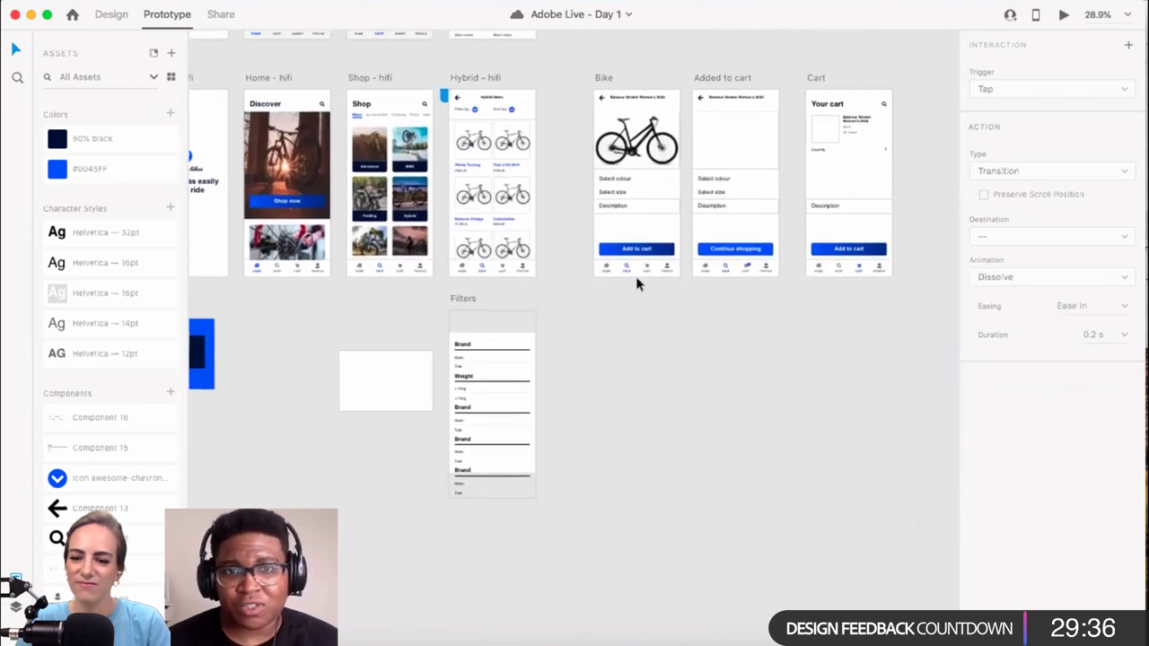
pyautogui.scroll(-2, 636, 284)
pyautogui.hscroll(1, 636, 284)
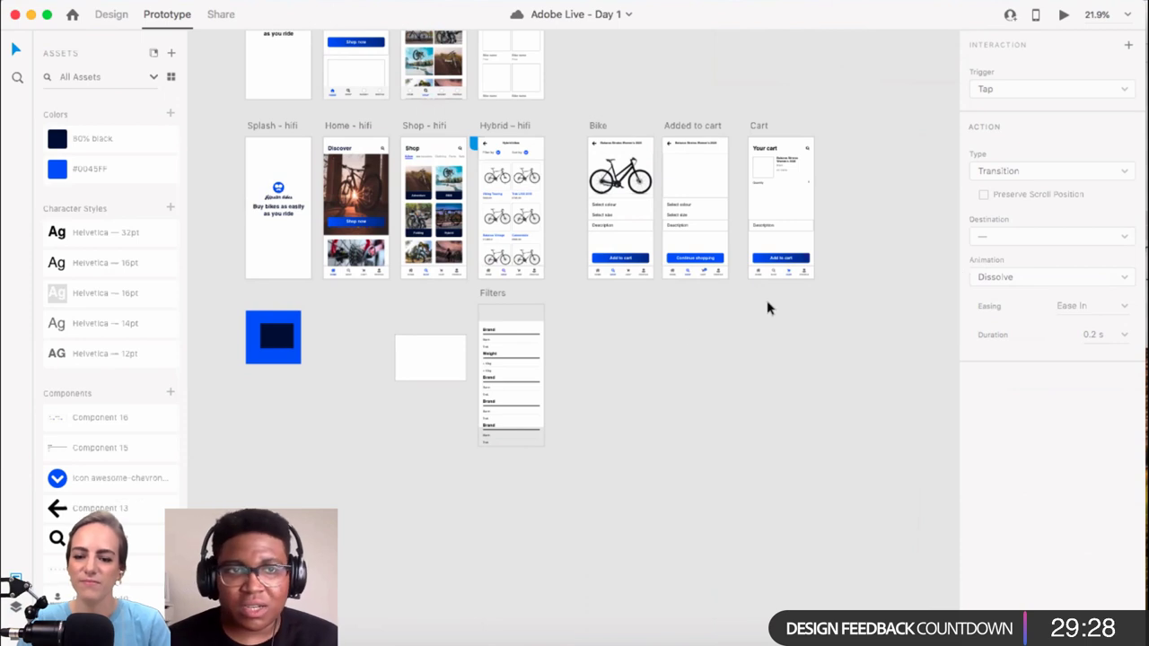
pyautogui.click(111, 14)
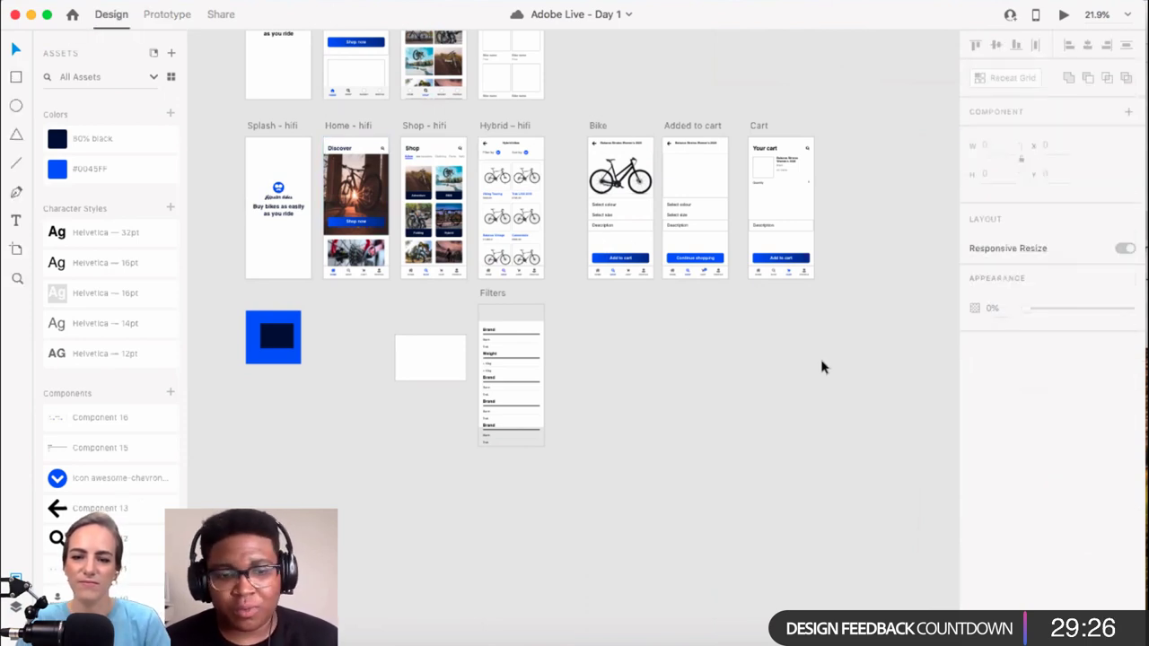
pyautogui.press('a')
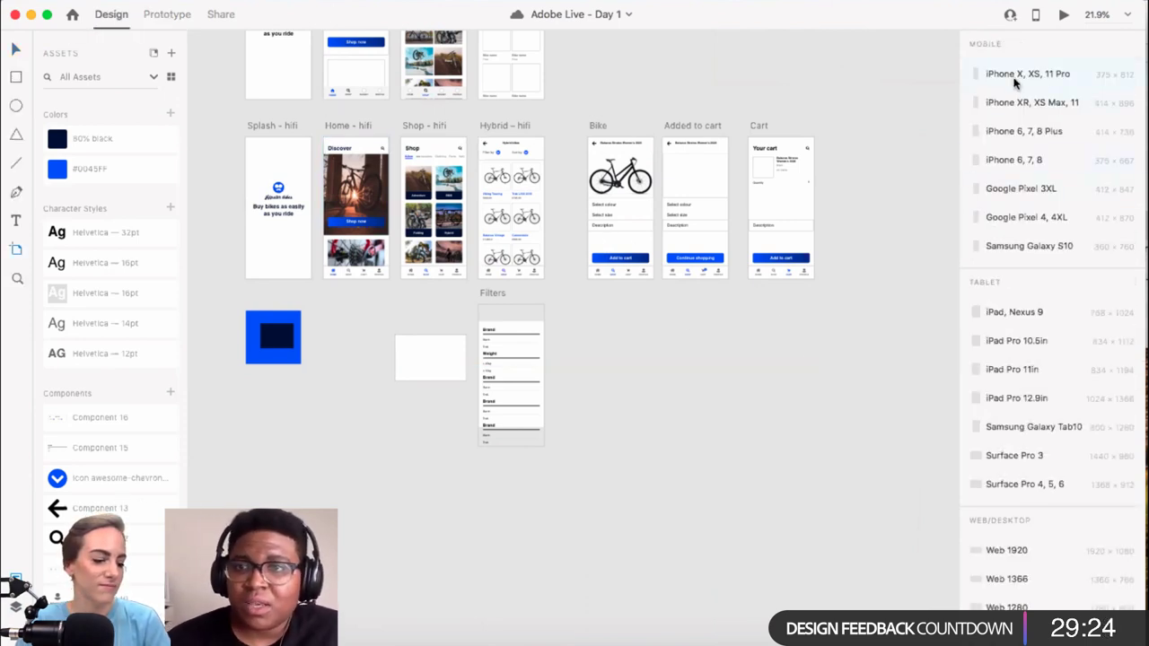
pyautogui.click(1017, 74)
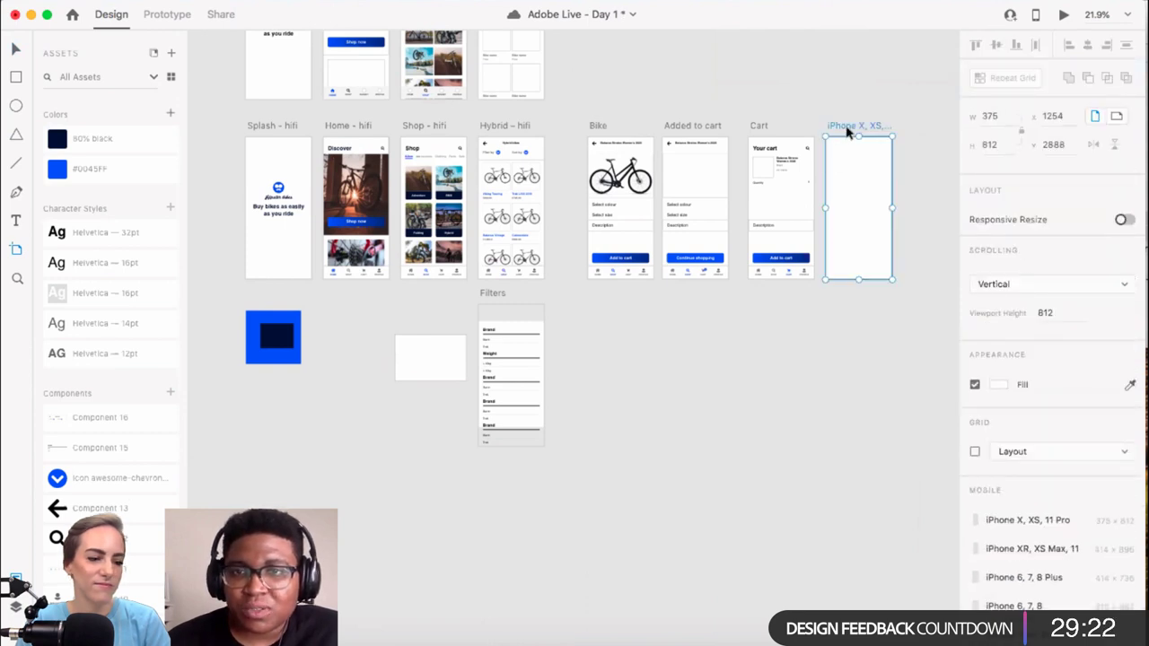
pyautogui.moveTo(848, 130); pyautogui.dragTo(610, 334)
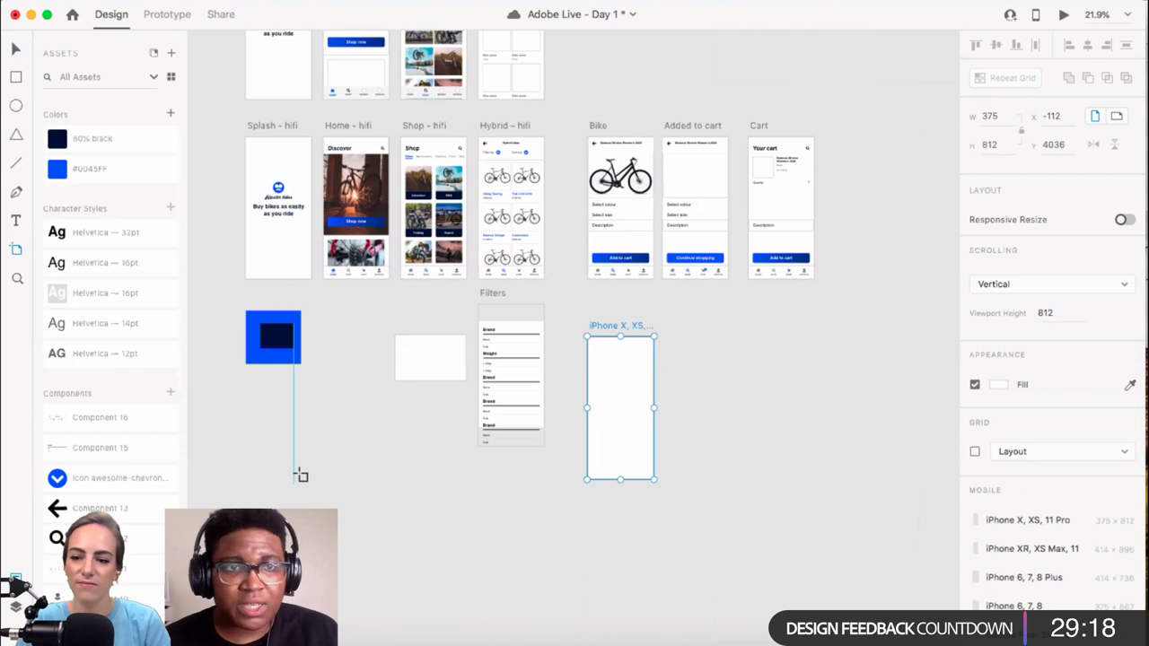
# Step: Rename the new iPhone X, XS, 11 Pro artboard as New test
pyautogui.click(16, 606)
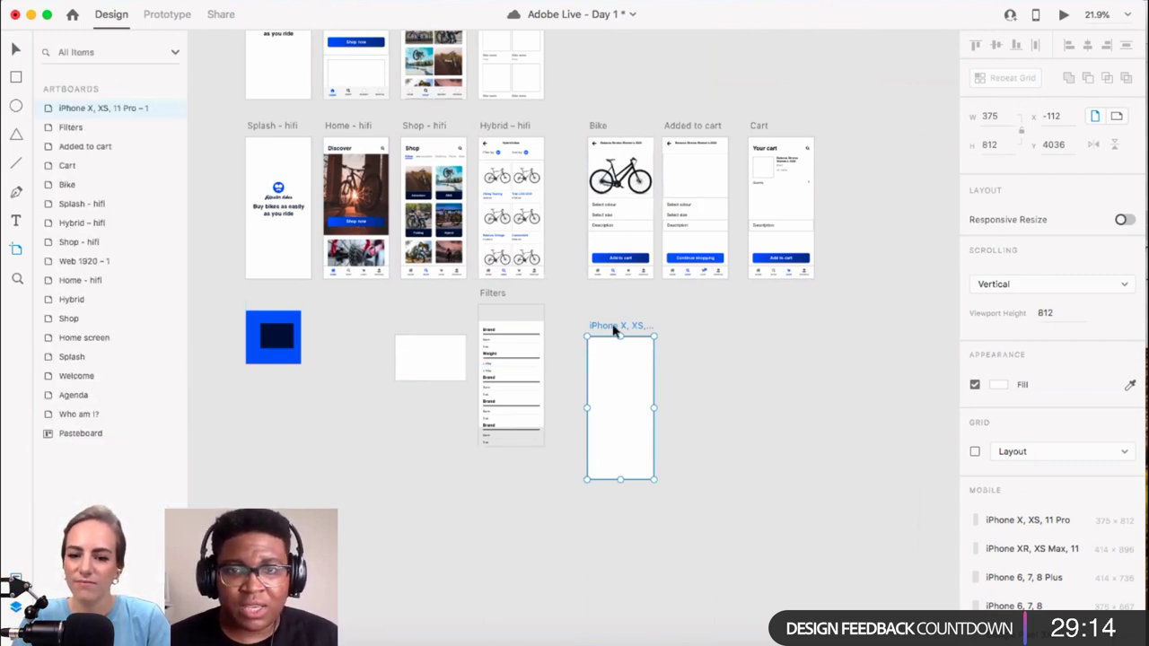
pyautogui.doubleClick(102, 108)
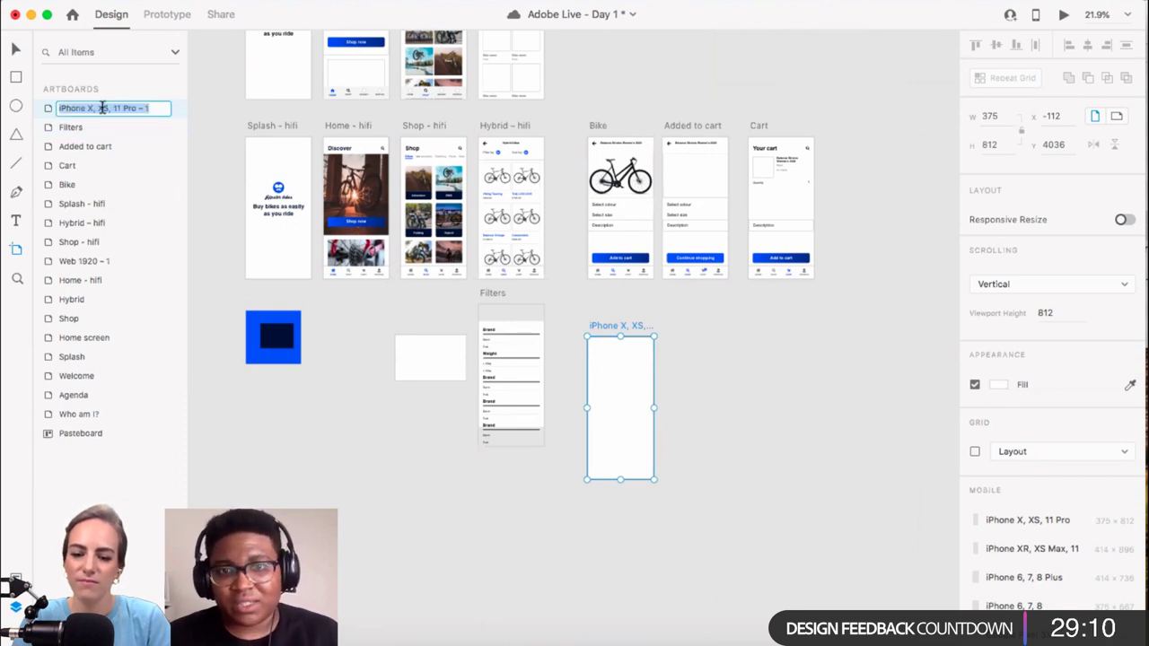
pyautogui.write('N')
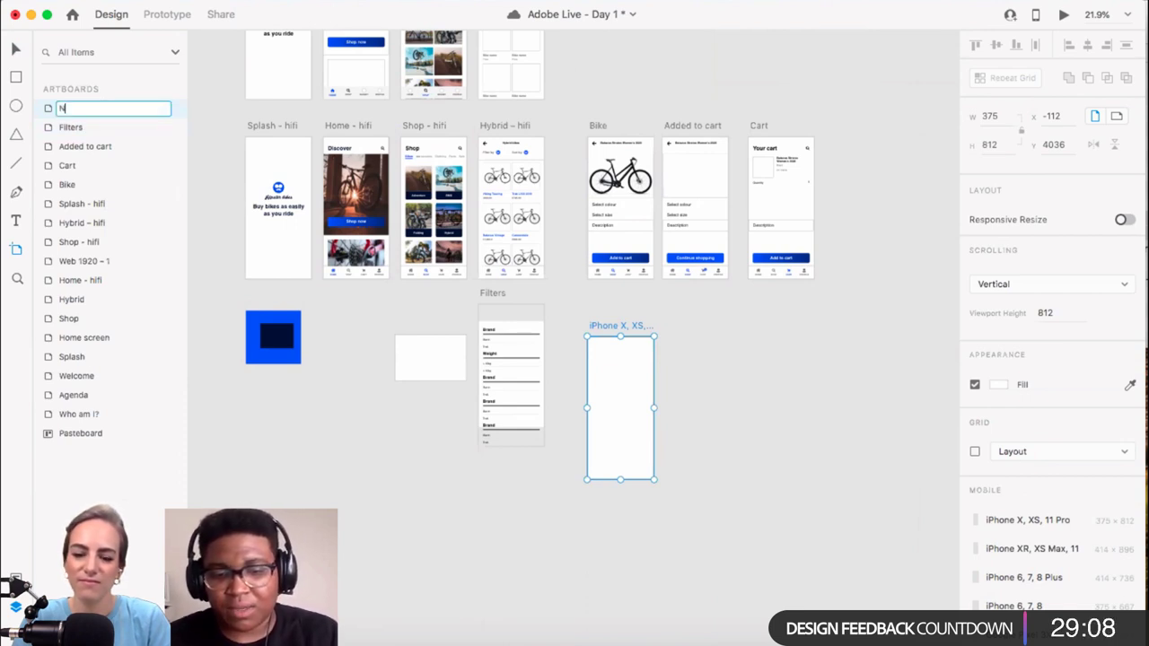
pyautogui.write('ew test')
pyautogui.press('Return')
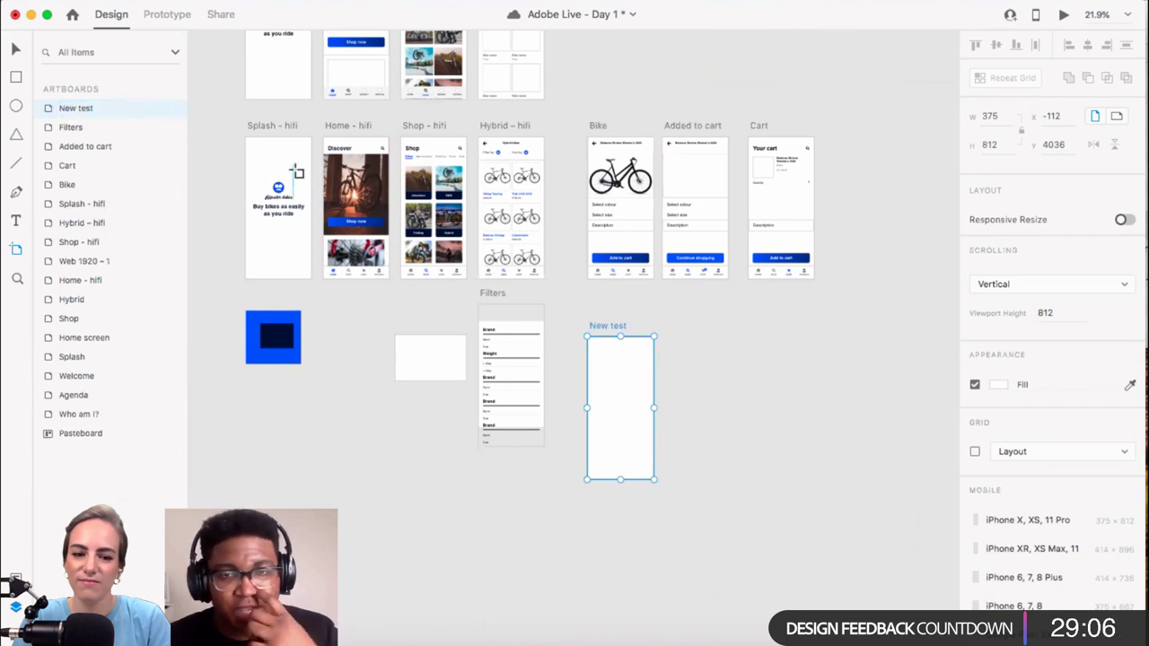
# Step: Undo the renaming of the new blank artboard
pyautogui.scroll(4, 605, 326)
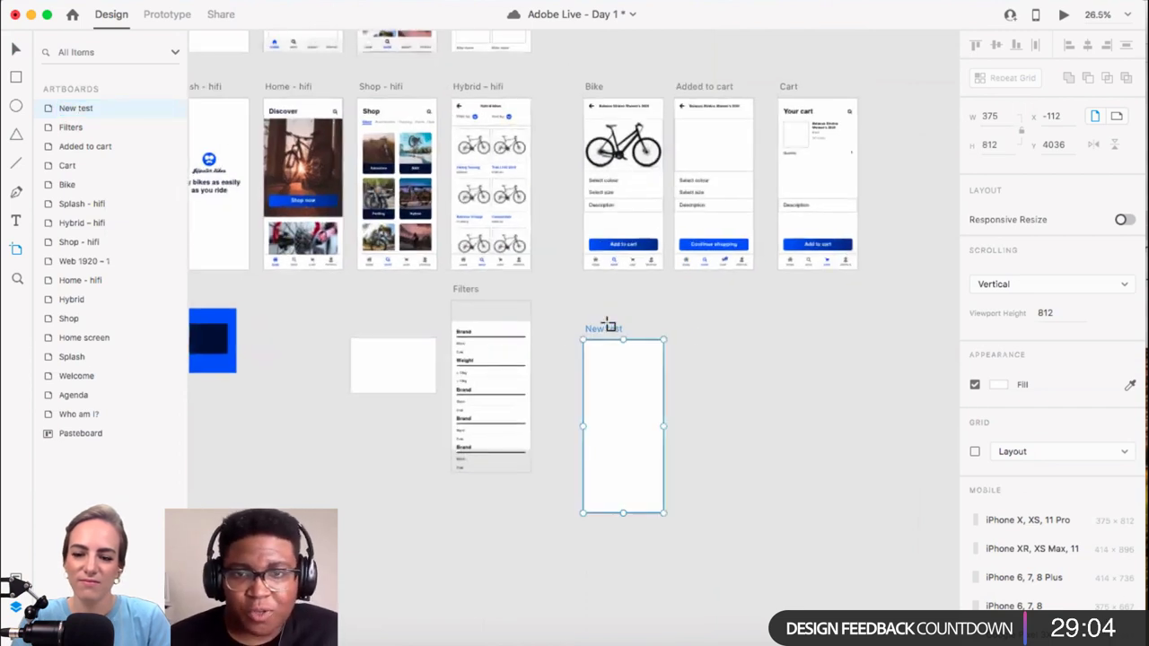
pyautogui.click(607, 342)
pyautogui.press('v')
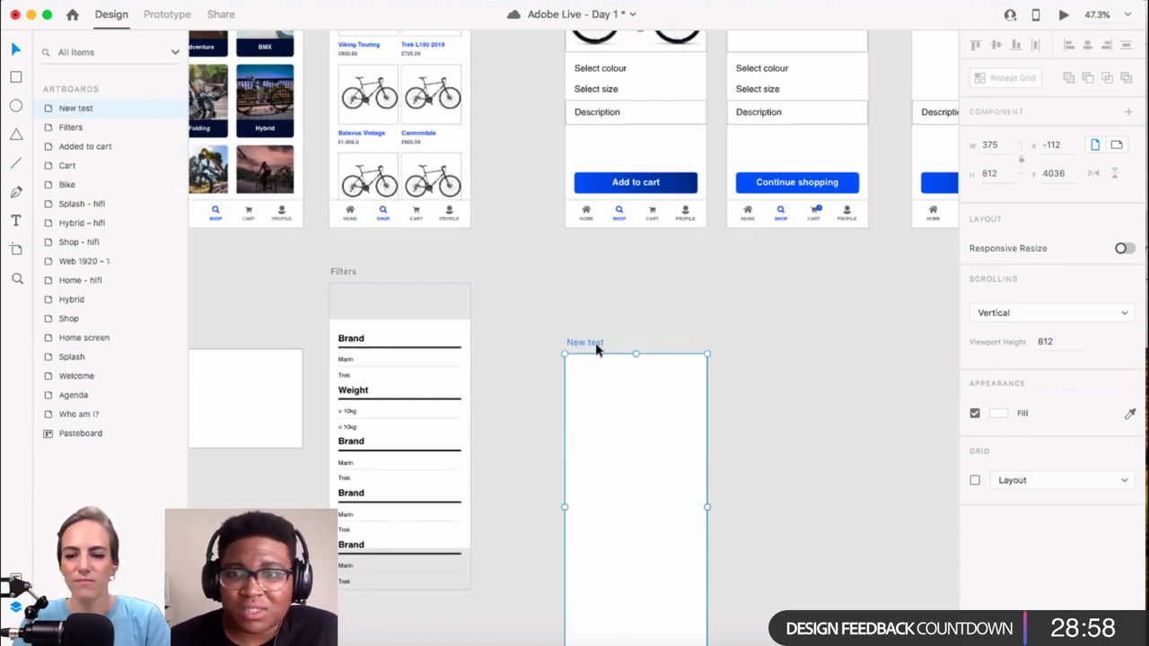
pyautogui.scroll(-2, 596, 350)
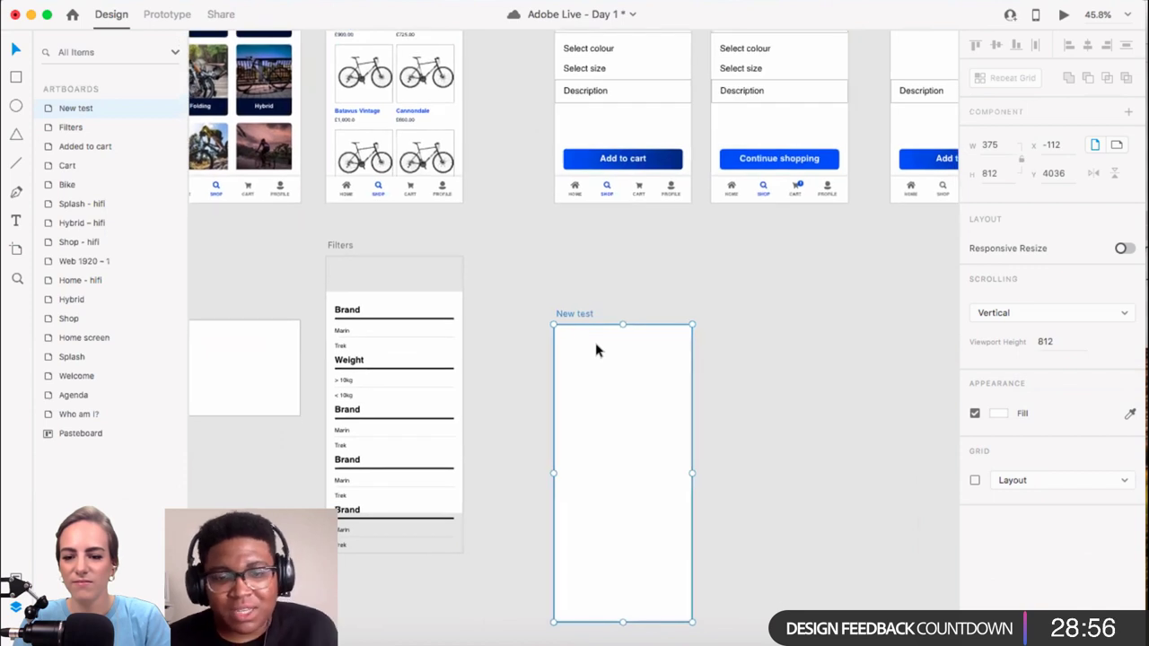
pyautogui.press('r')
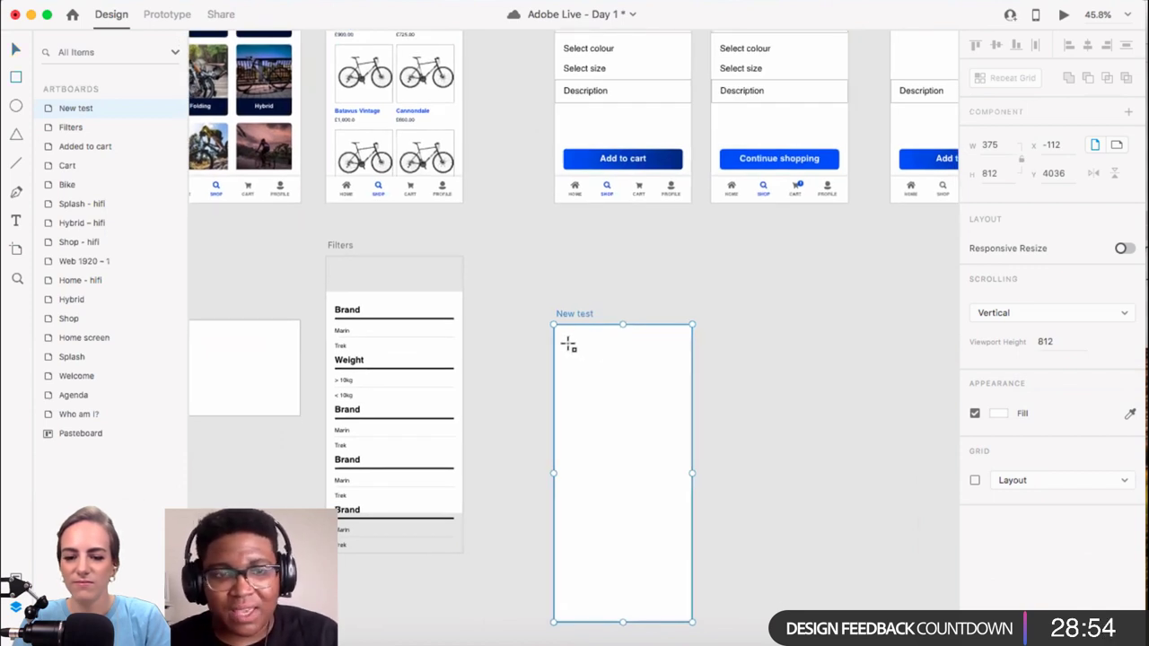
pyautogui.press('super+z')
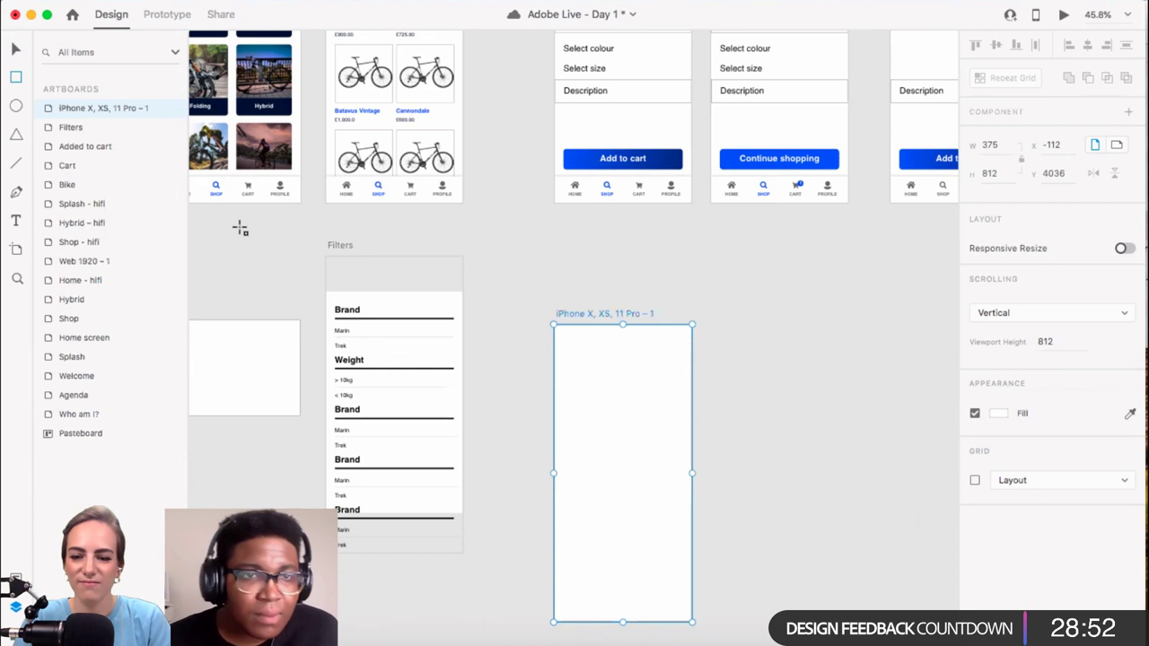
# Step: Rename the blank artboard below the Bike artboard as Responsible web test
pyautogui.doubleClick(617, 313)
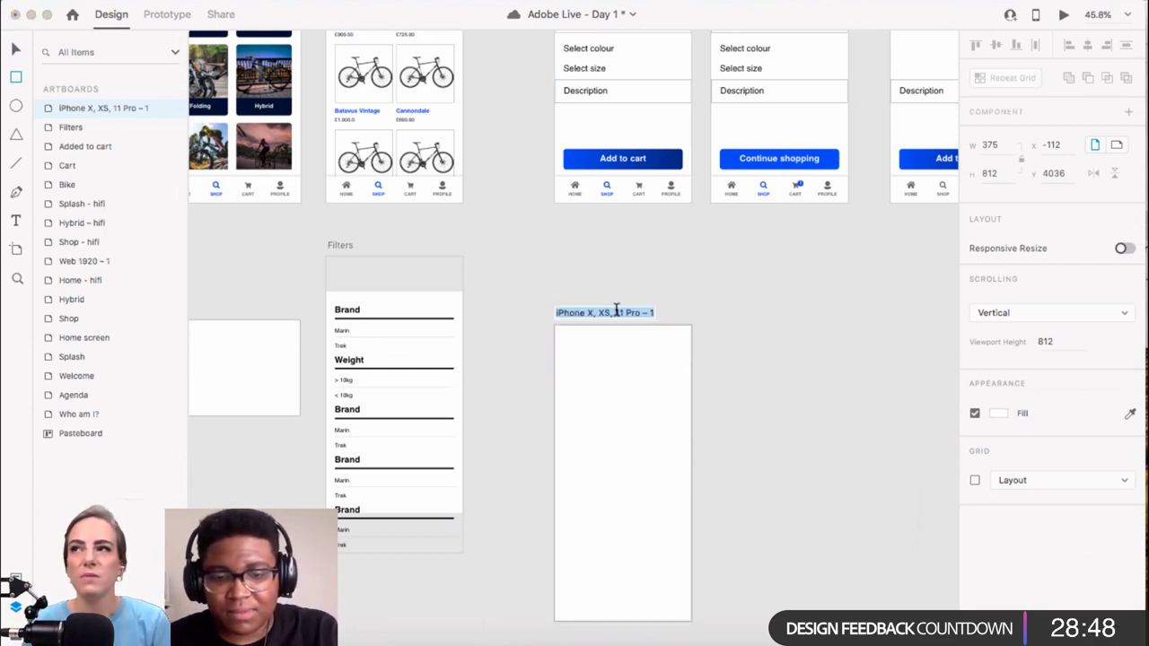
pyautogui.write('New ')
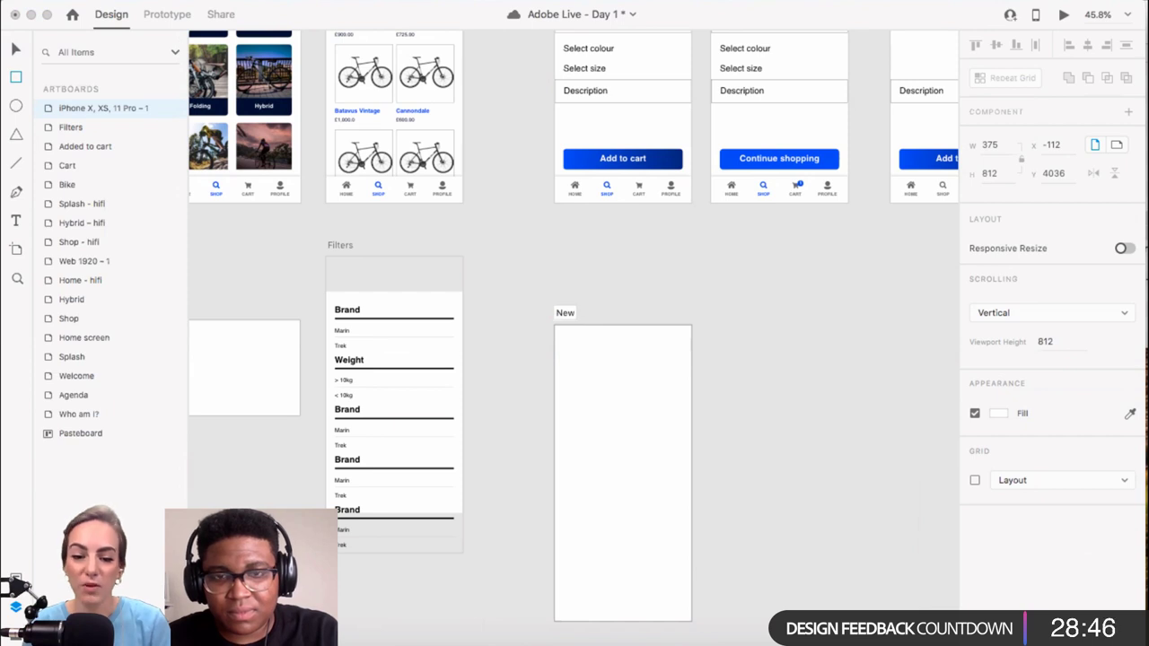
pyautogui.write('Responsi')
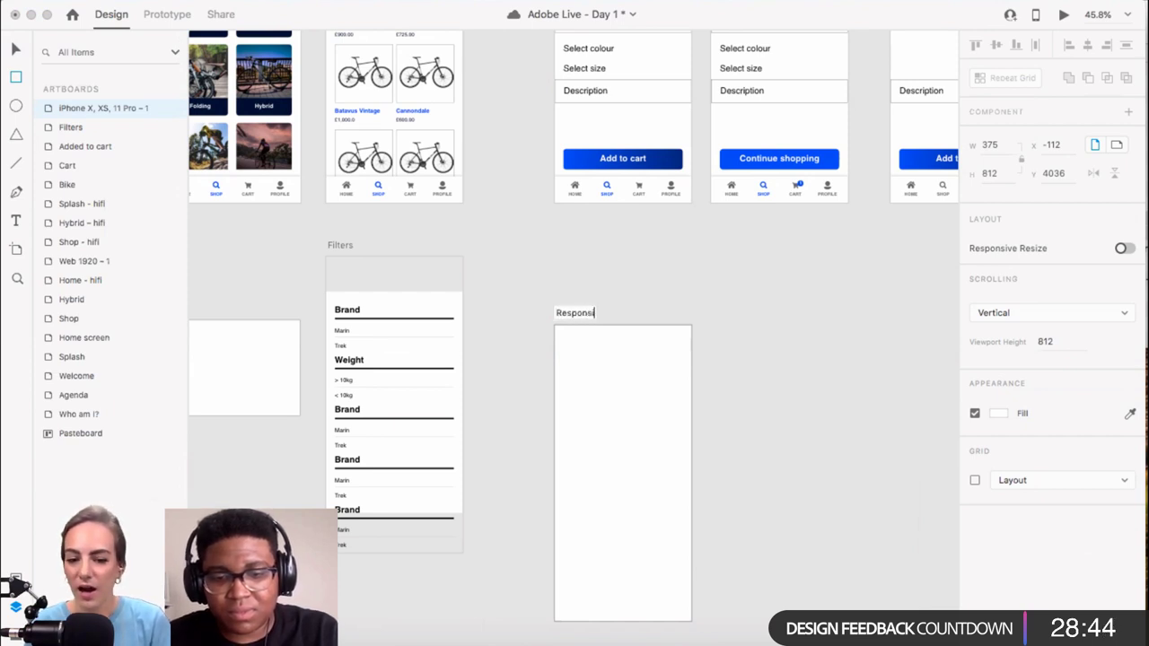
pyautogui.write('ble web')
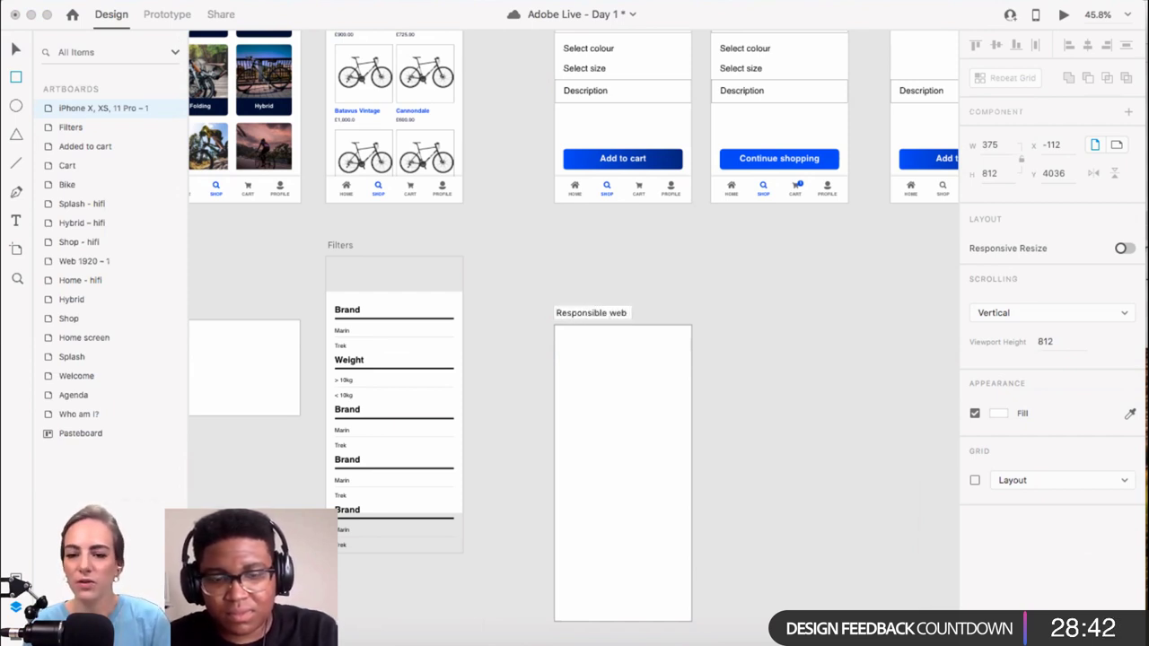
pyautogui.write(' test')
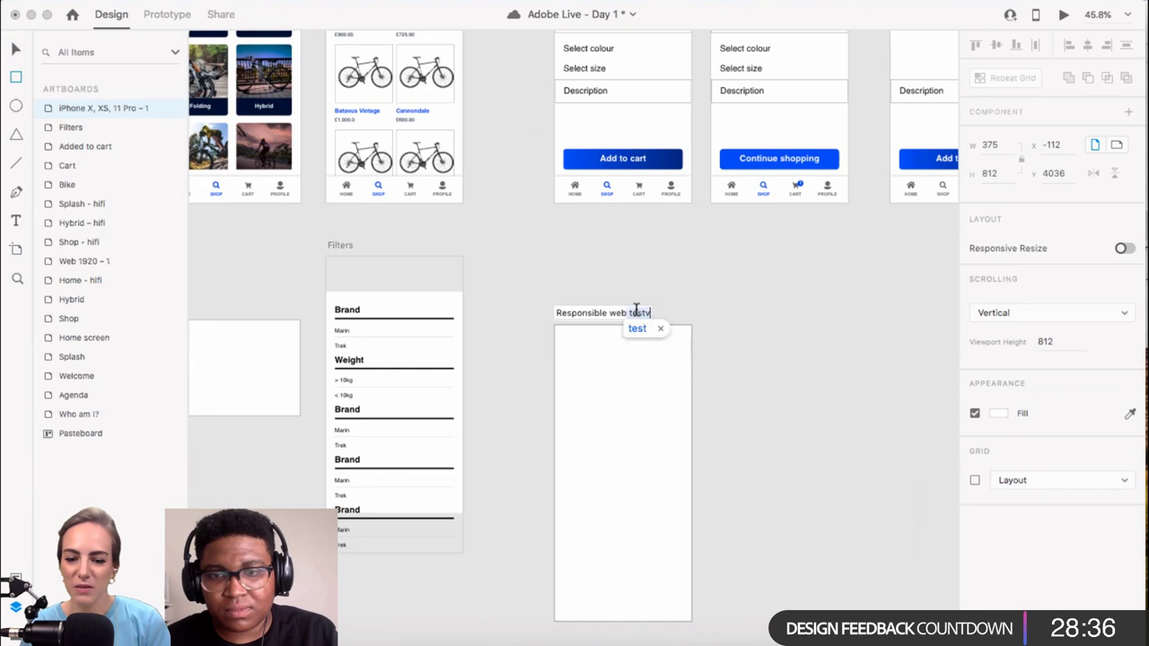
pyautogui.click(625, 310)
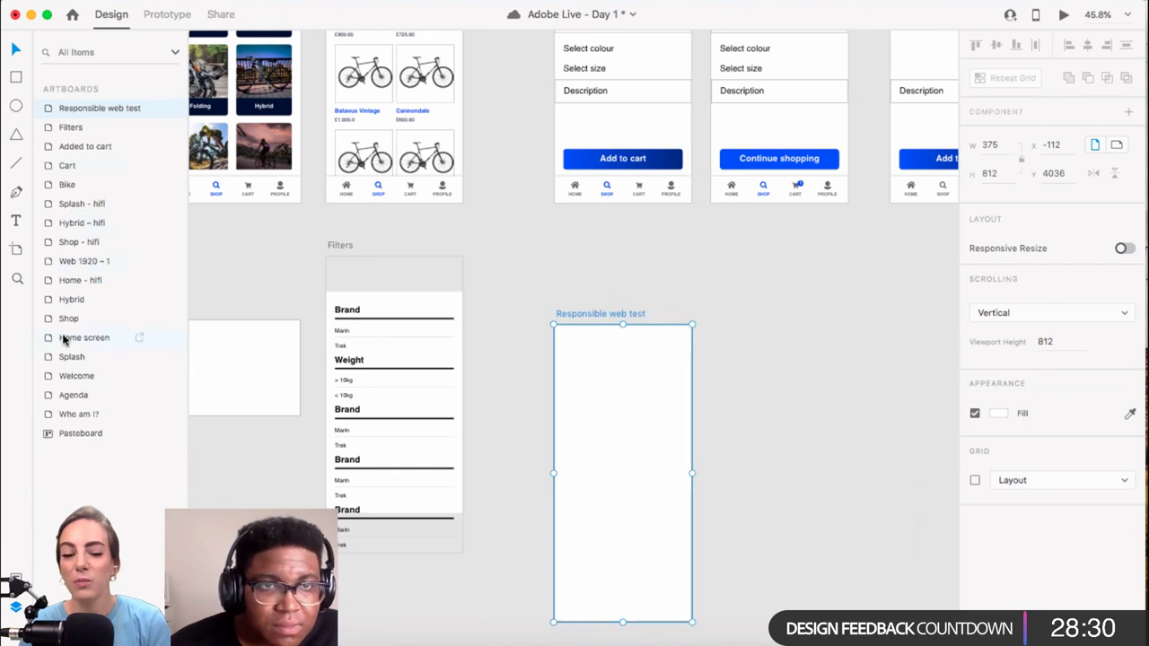
# Step: Examine the components in the document assets and the hifi artboards for elements to reuse
pyautogui.click(16, 577)
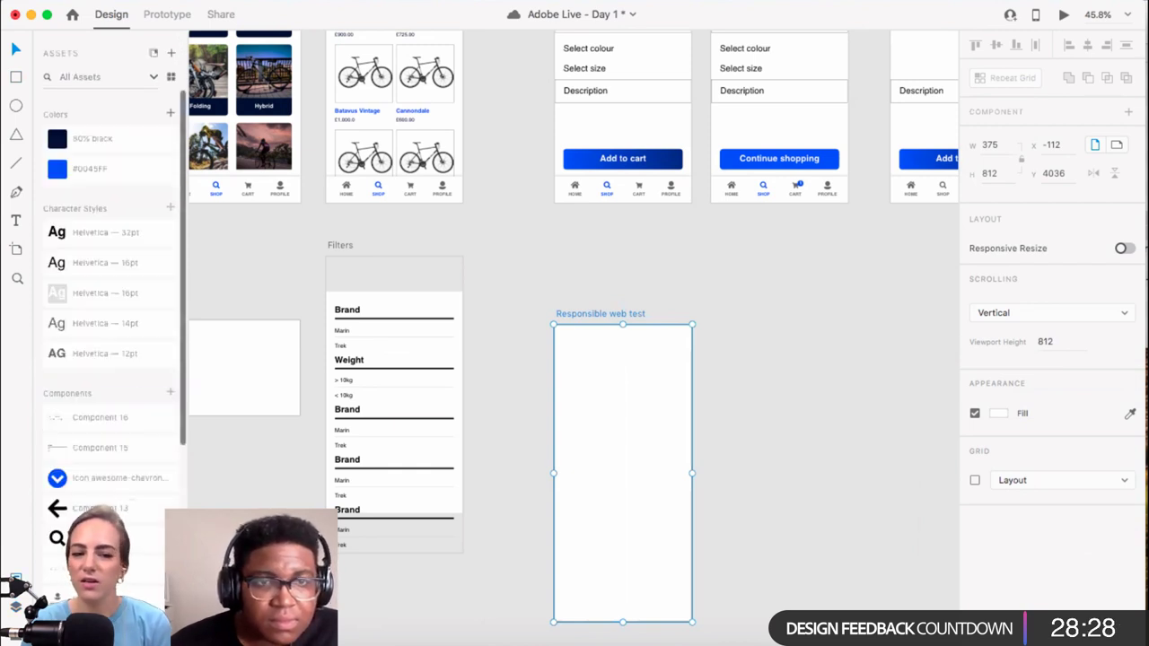
pyautogui.scroll(-5, 106, 508)
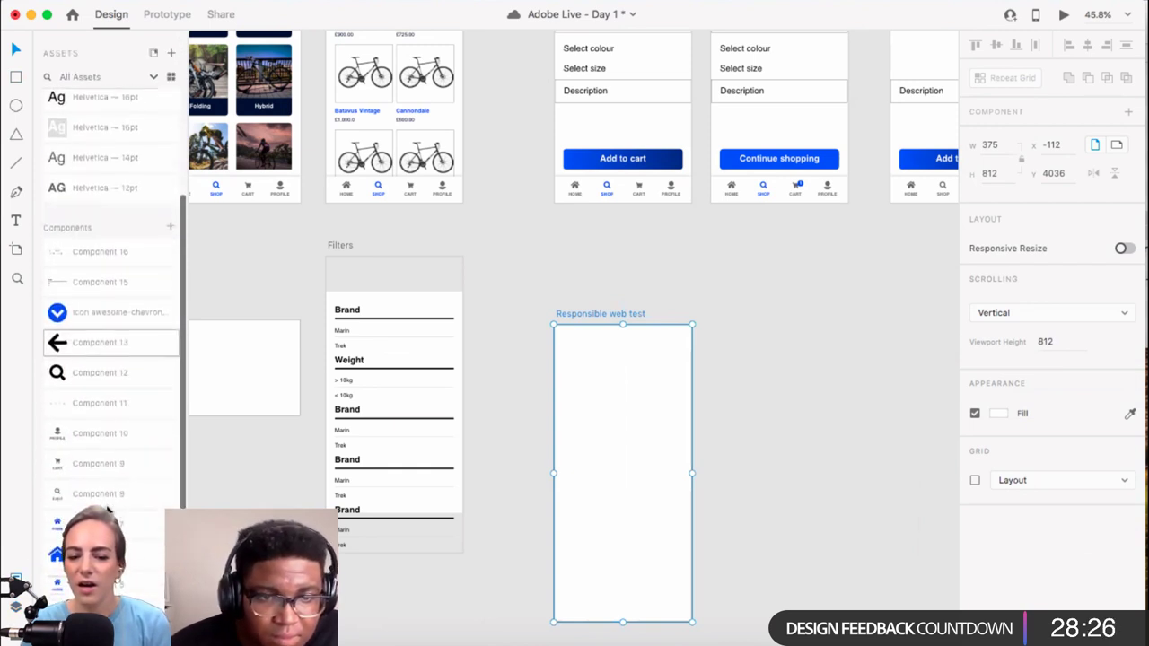
pyautogui.scroll(-3, 108, 511)
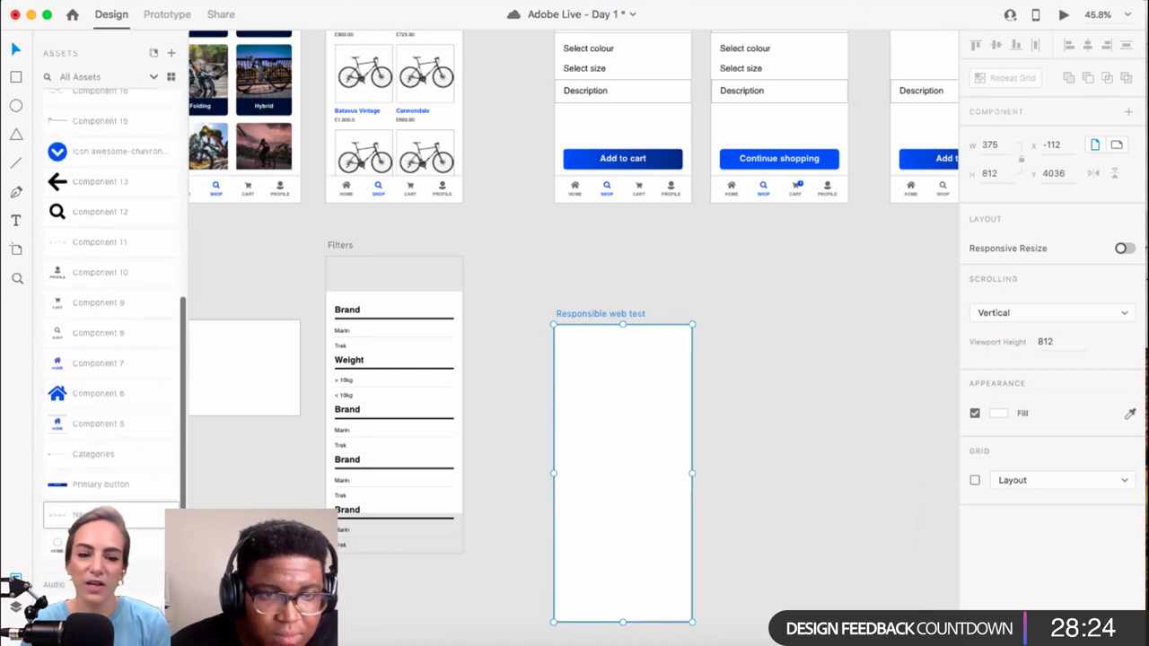
pyautogui.scroll(3, 97, 440)
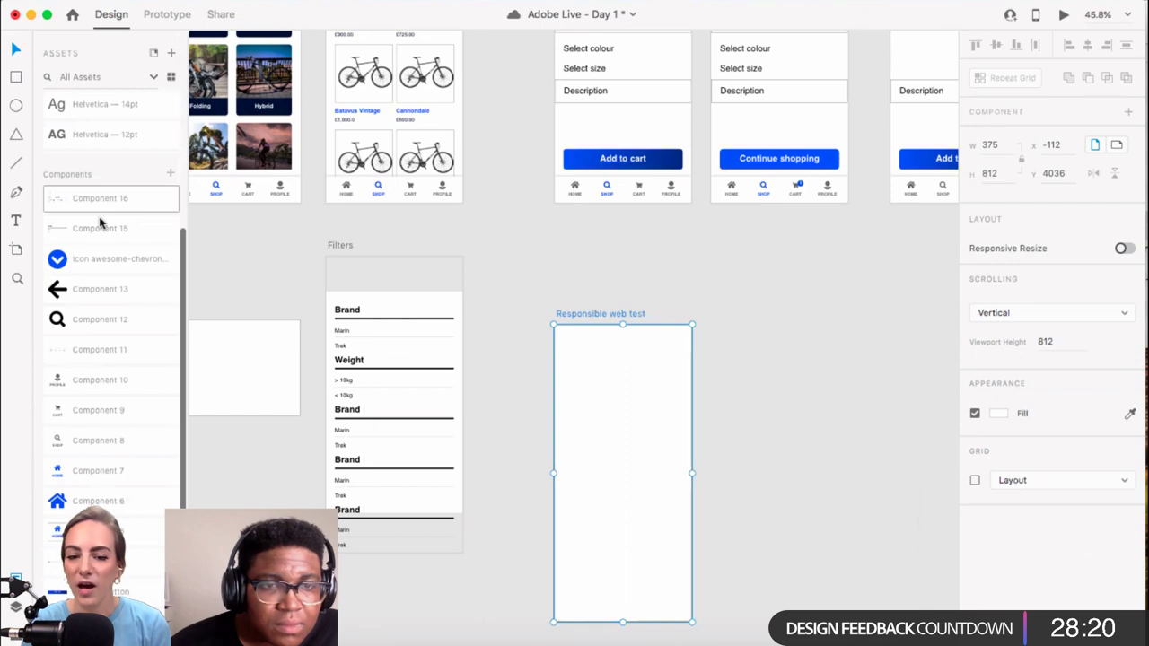
pyautogui.scroll(-3, 583, 235)
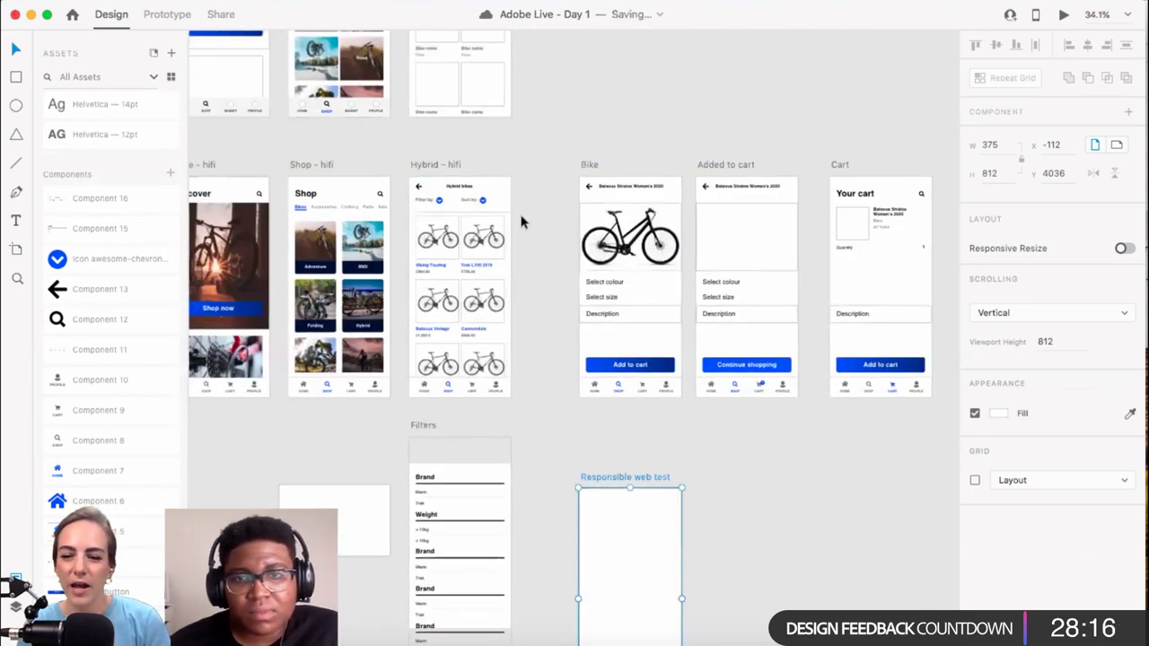
pyautogui.scroll(-3, 556, 270)
pyautogui.click(626, 346)
pyautogui.scroll(3, 546, 279)
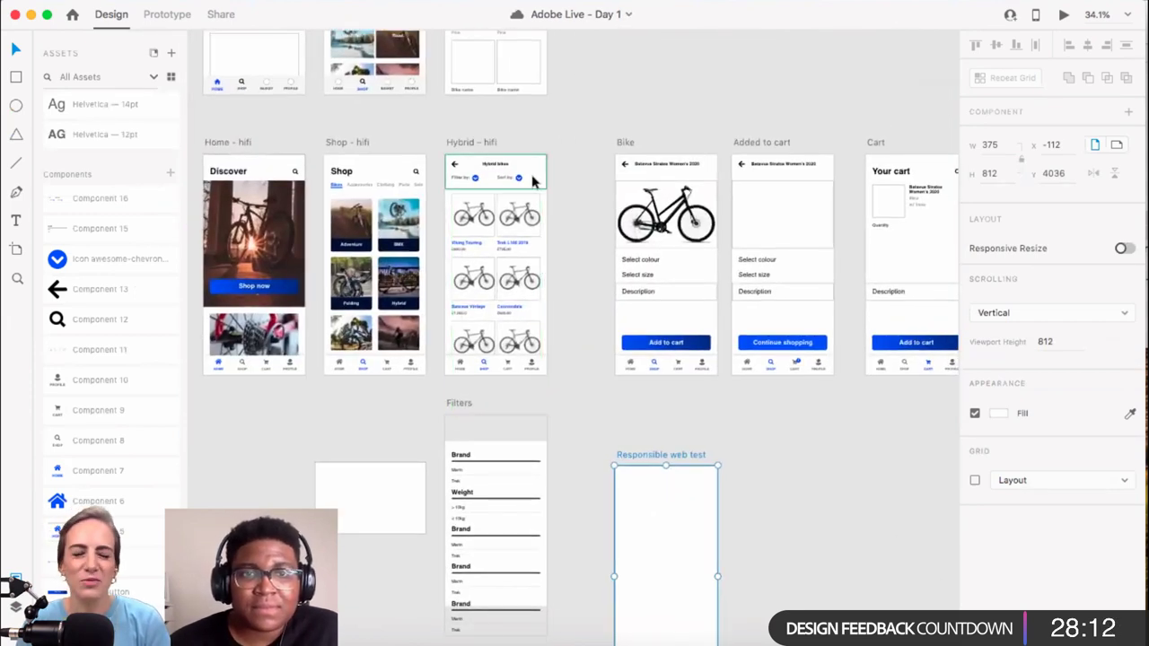
# Step: Copy the header background, Discover title and search icon from the Home – hifi artboard
pyautogui.click(295, 171)
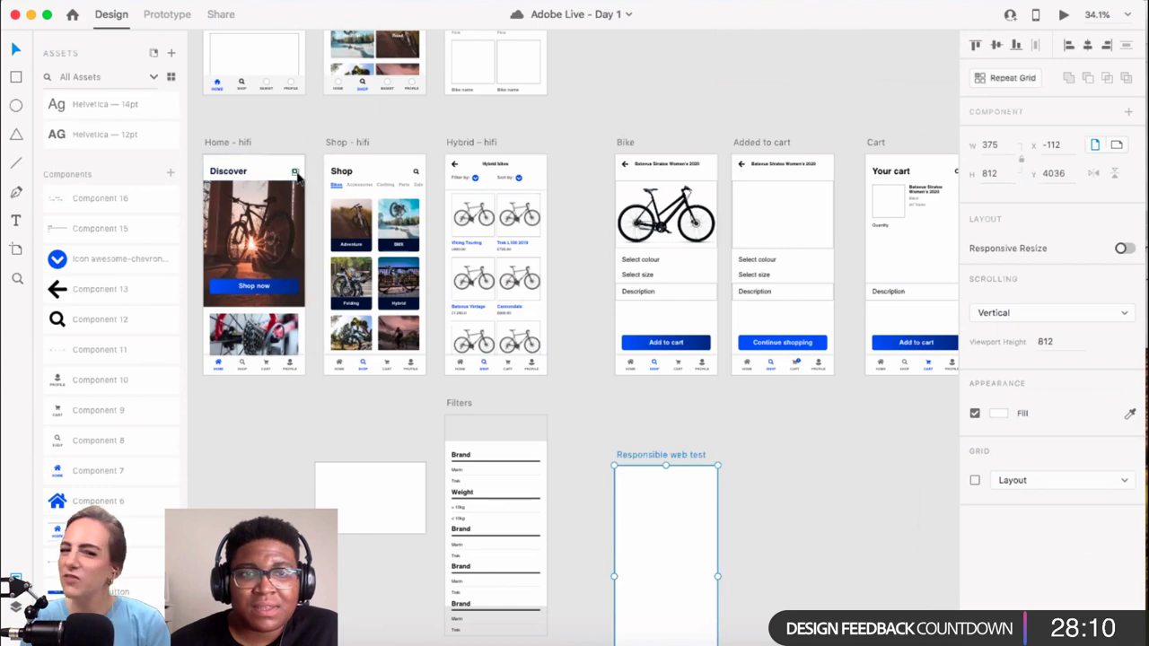
pyautogui.scroll(4, 301, 173)
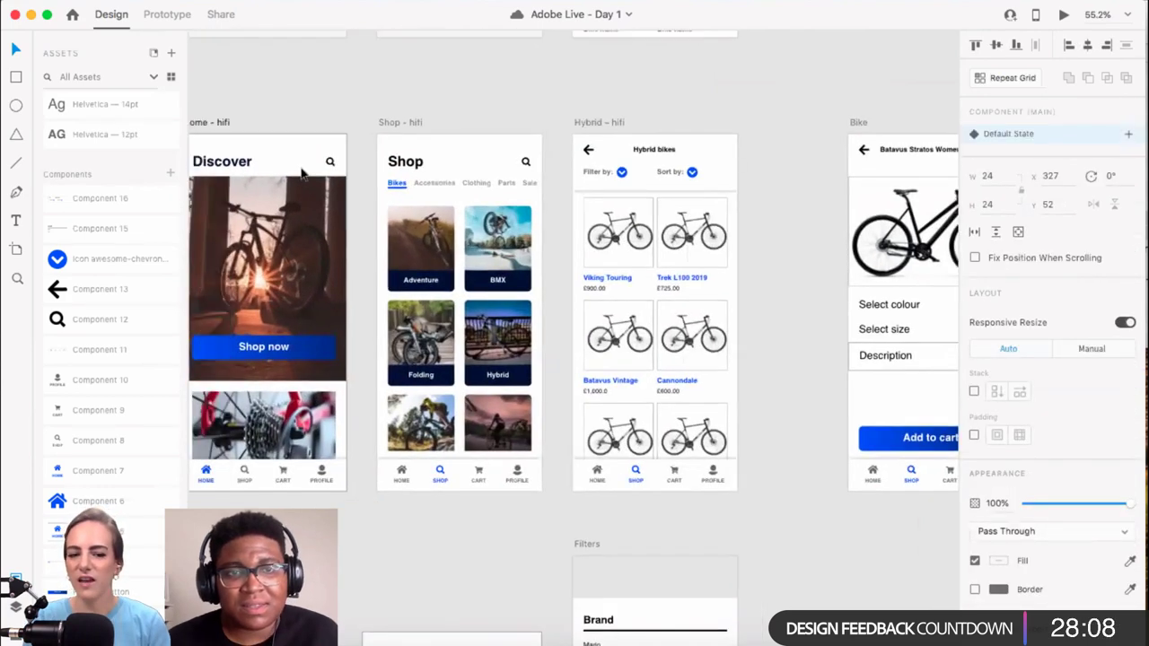
pyautogui.click(400, 162)
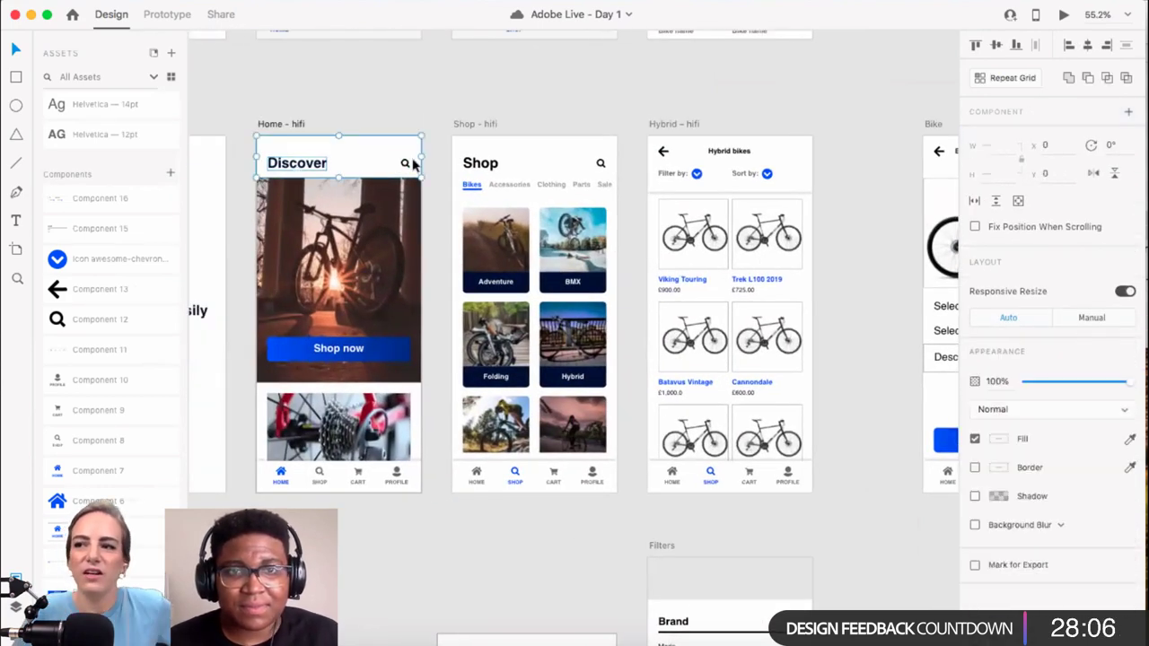
pyautogui.scroll(5, 399, 170)
pyautogui.click(399, 170)
pyautogui.scroll(-3, 399, 171)
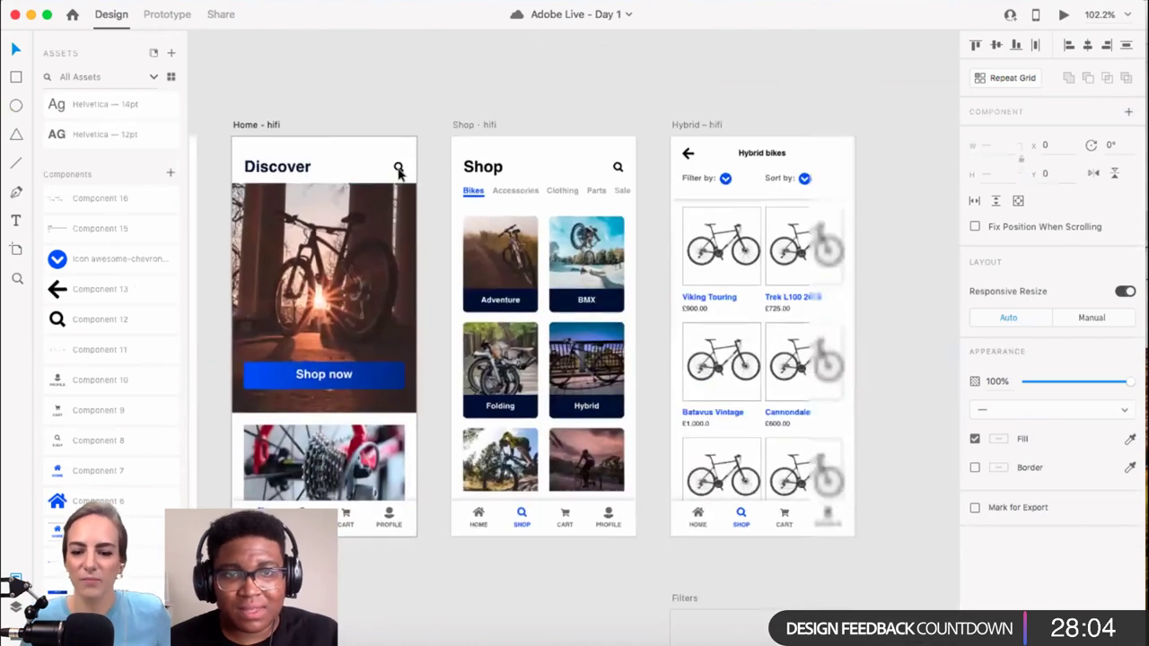
# Step: Paste the copied Discover header into the Responsible web test artboard and deselect it
pyautogui.scroll(-3, 398, 171)
pyautogui.scroll(-3, 720, 441)
pyautogui.hscroll(3, 721, 440)
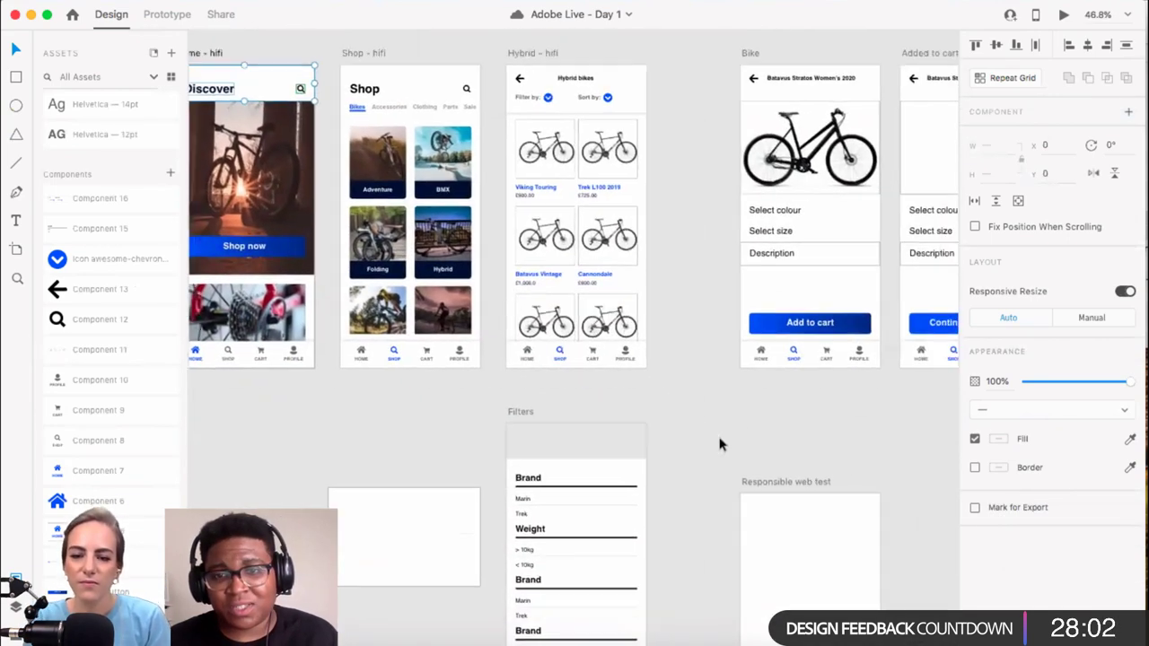
pyautogui.scroll(-2, 736, 438)
pyautogui.scroll(2, 733, 437)
pyautogui.click(716, 437)
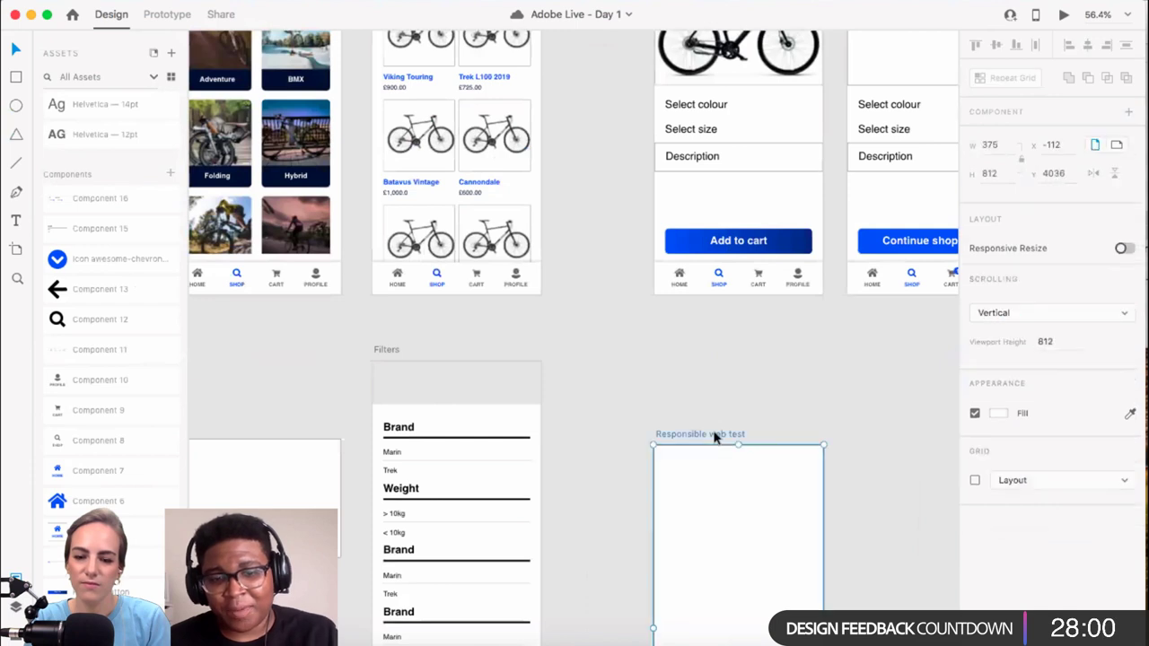
pyautogui.hotkey('ctrl', 'v')
pyautogui.scroll(-3, 749, 446)
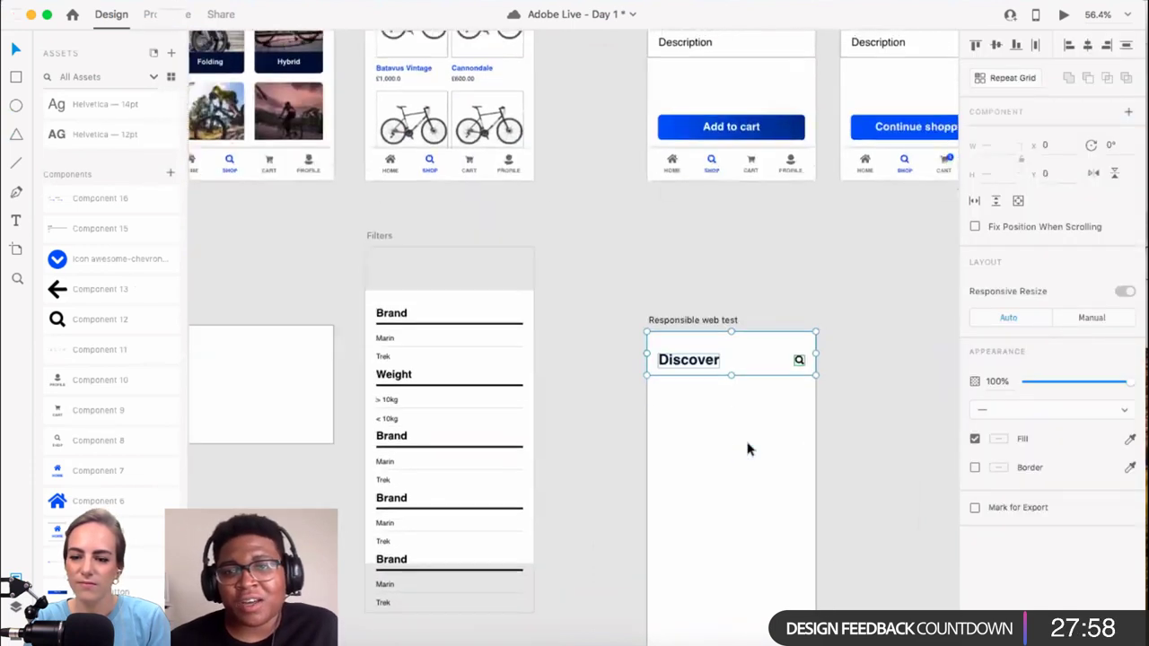
pyautogui.hscroll(3, 745, 449)
pyautogui.click(784, 415)
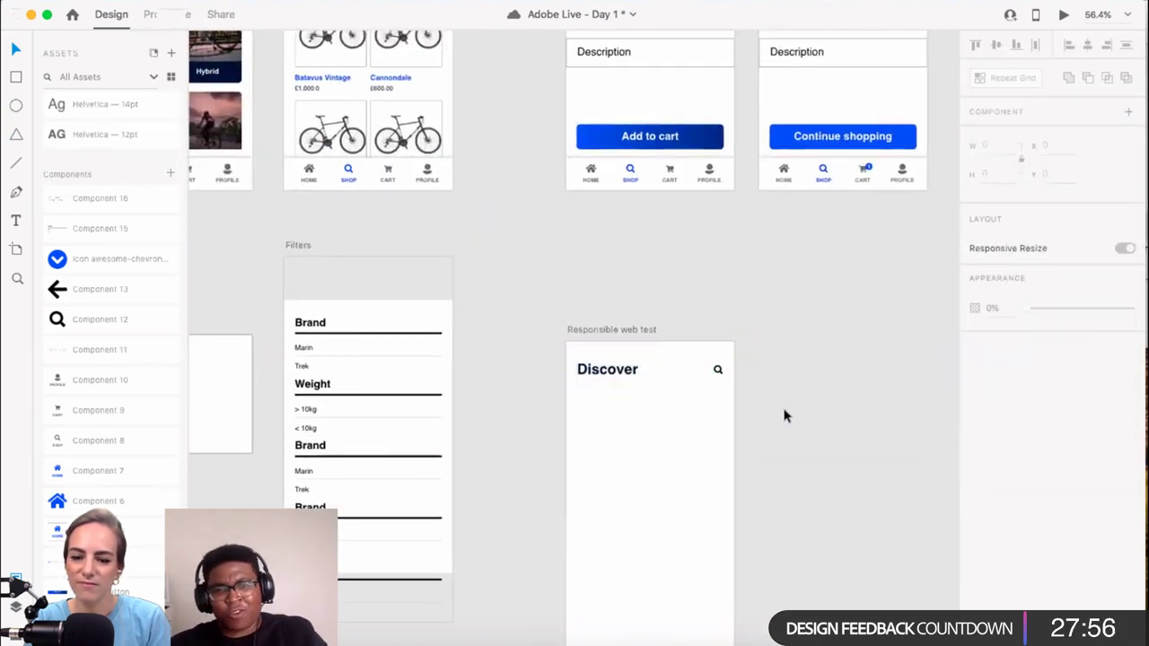
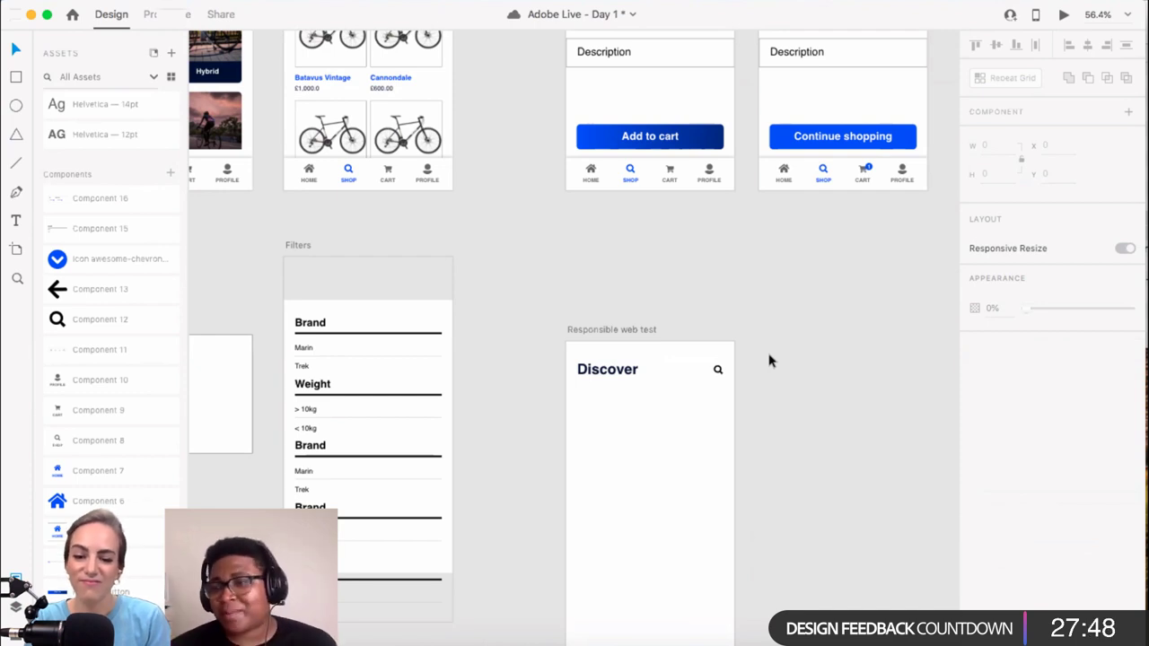
# Step: Select the Responsible web test artboard and show the document's layers
pyautogui.scroll(3, 768, 357)
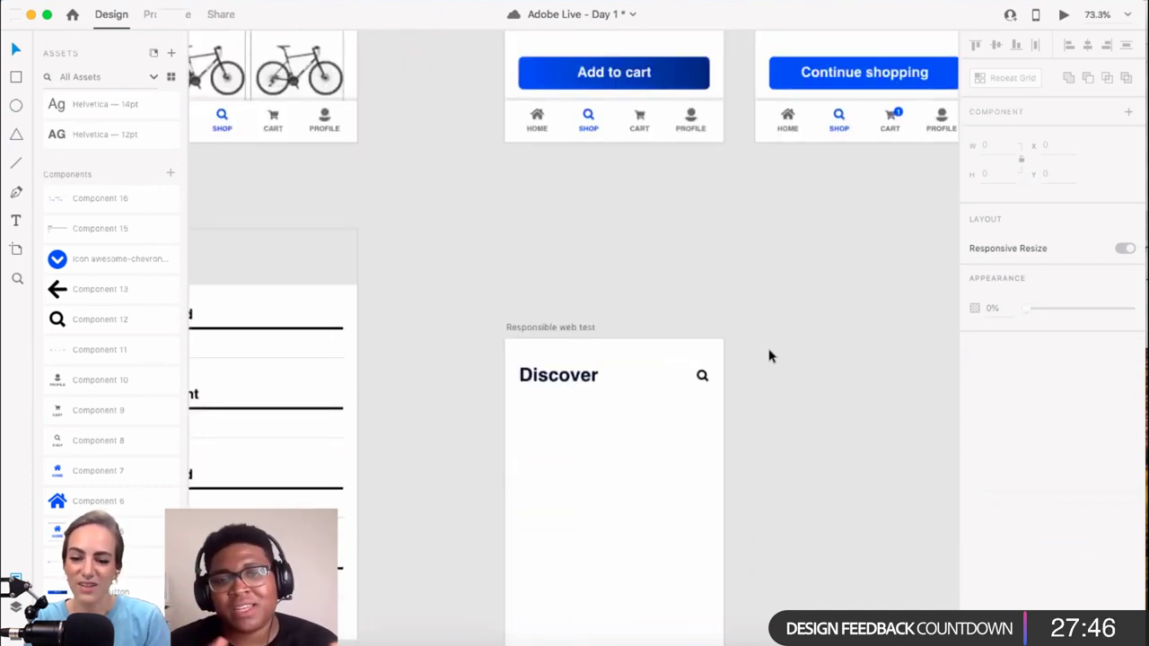
pyautogui.hscroll(2, 768, 357)
pyautogui.scroll(-1, 768, 357)
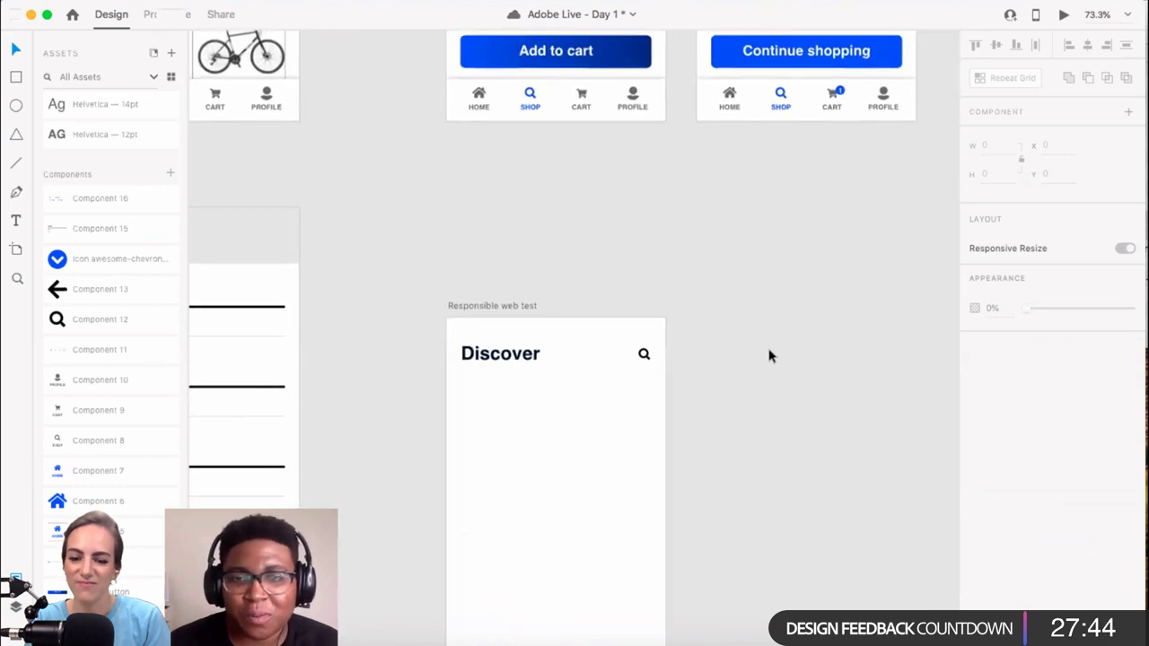
pyautogui.scroll(-1, 758, 350)
pyautogui.scroll(-1, 756, 347)
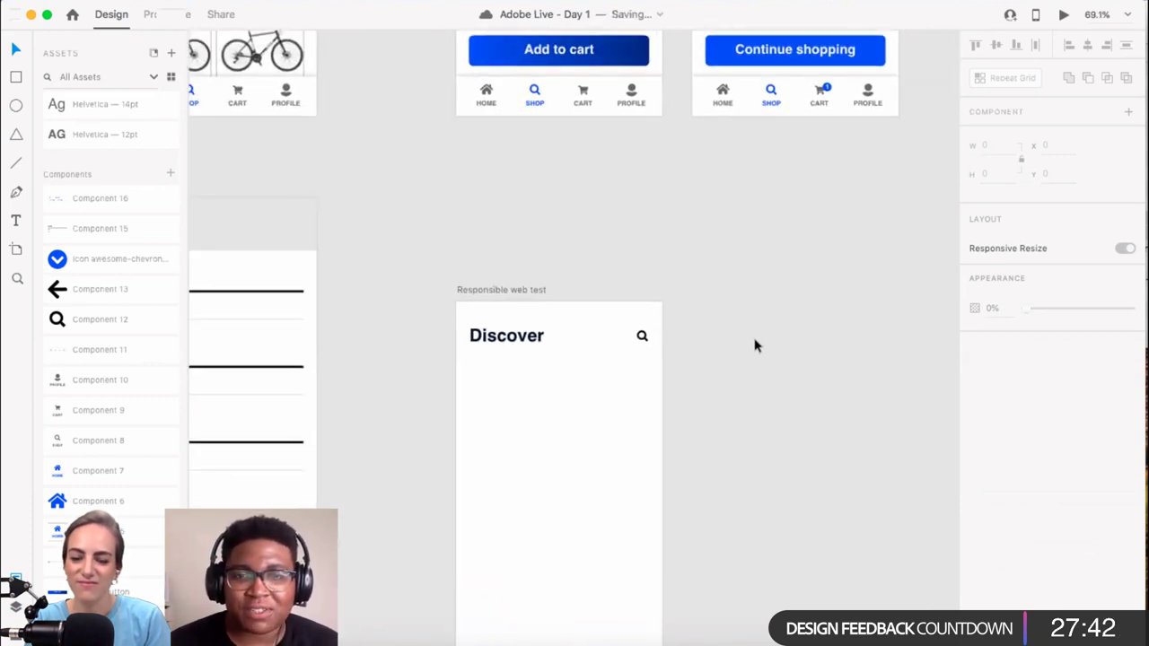
pyautogui.scroll(-1, 752, 339)
pyautogui.hscroll(1, 752, 339)
pyautogui.scroll(-1, 750, 333)
pyautogui.hscroll(1, 749, 328)
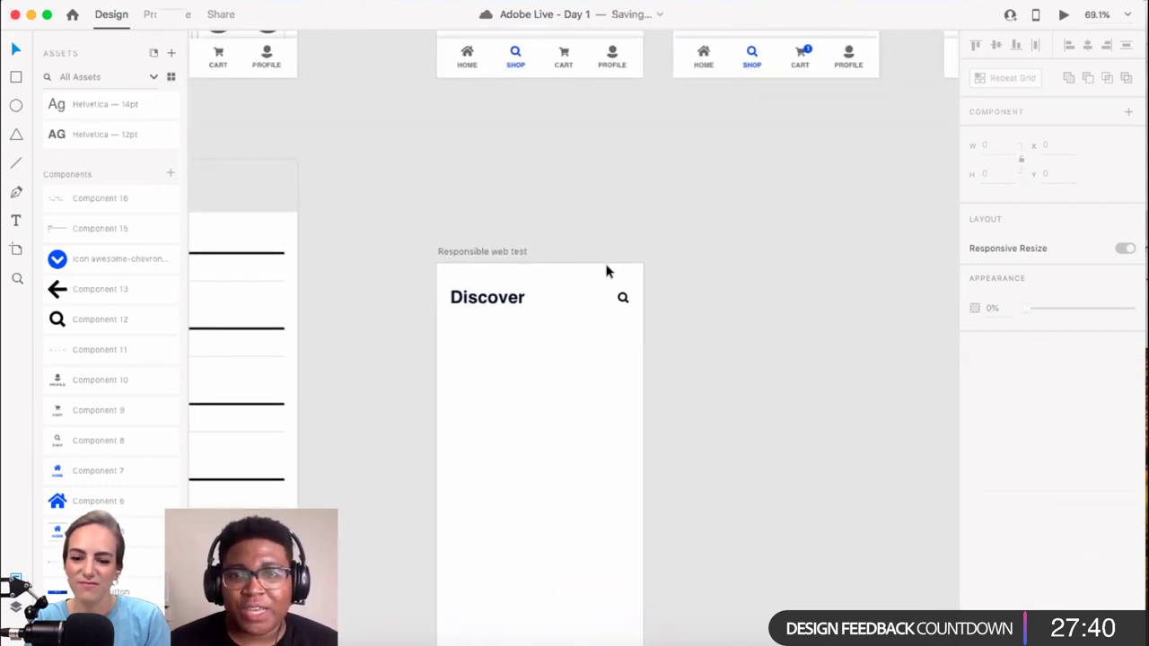
pyautogui.click(517, 253)
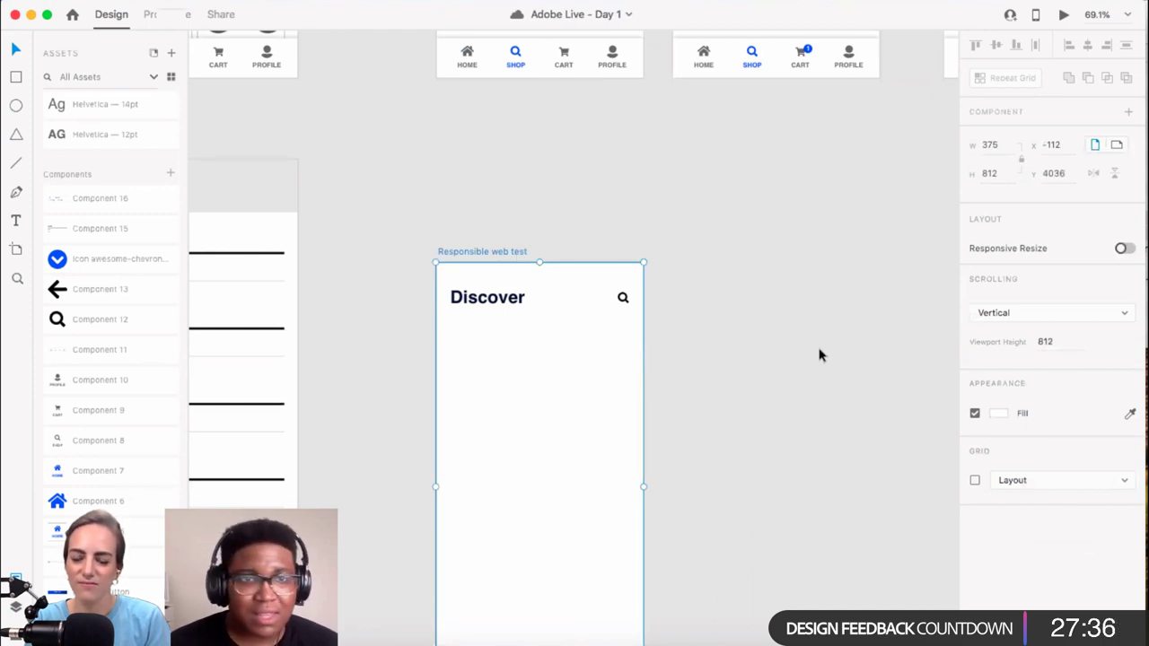
pyautogui.click(15, 606)
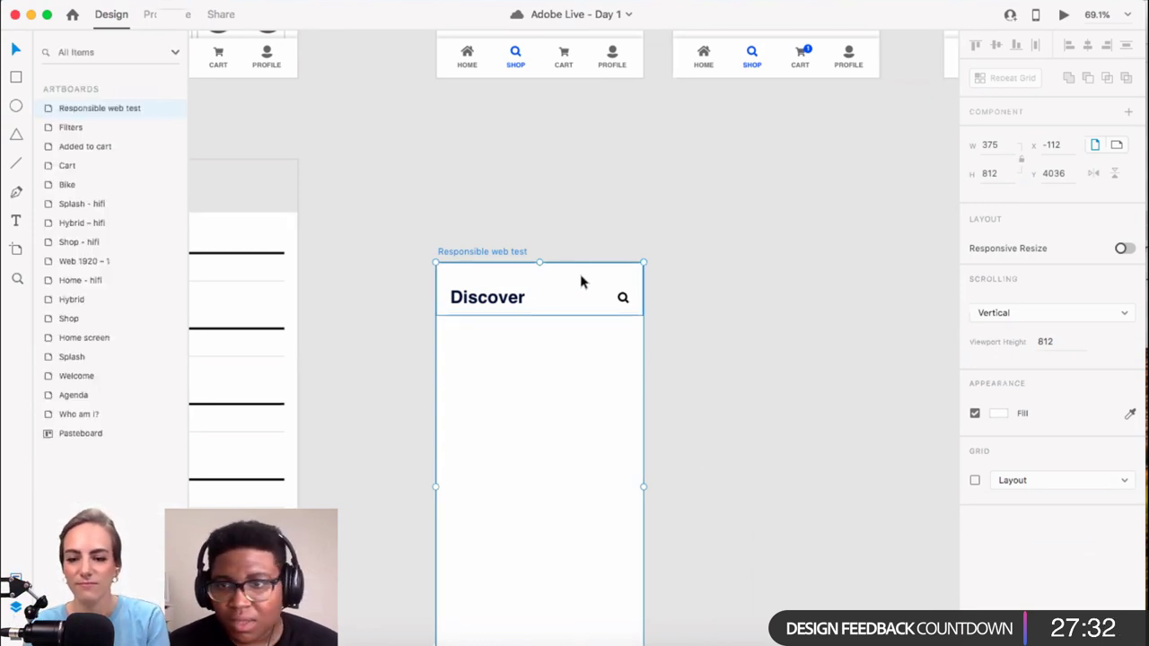
# Step: Copy the Adventure card's image, background rectangle and label from the repeat grid on the Shop - hifi artboard
pyautogui.scroll(-1, 575, 287)
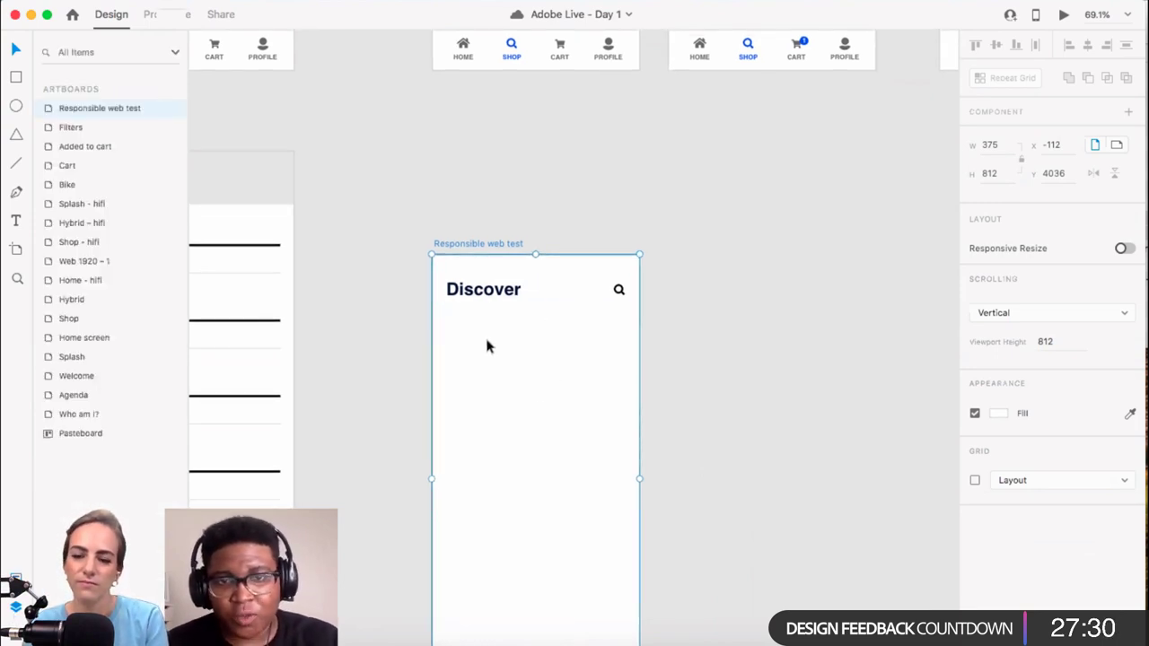
pyautogui.scroll(-4, 503, 341)
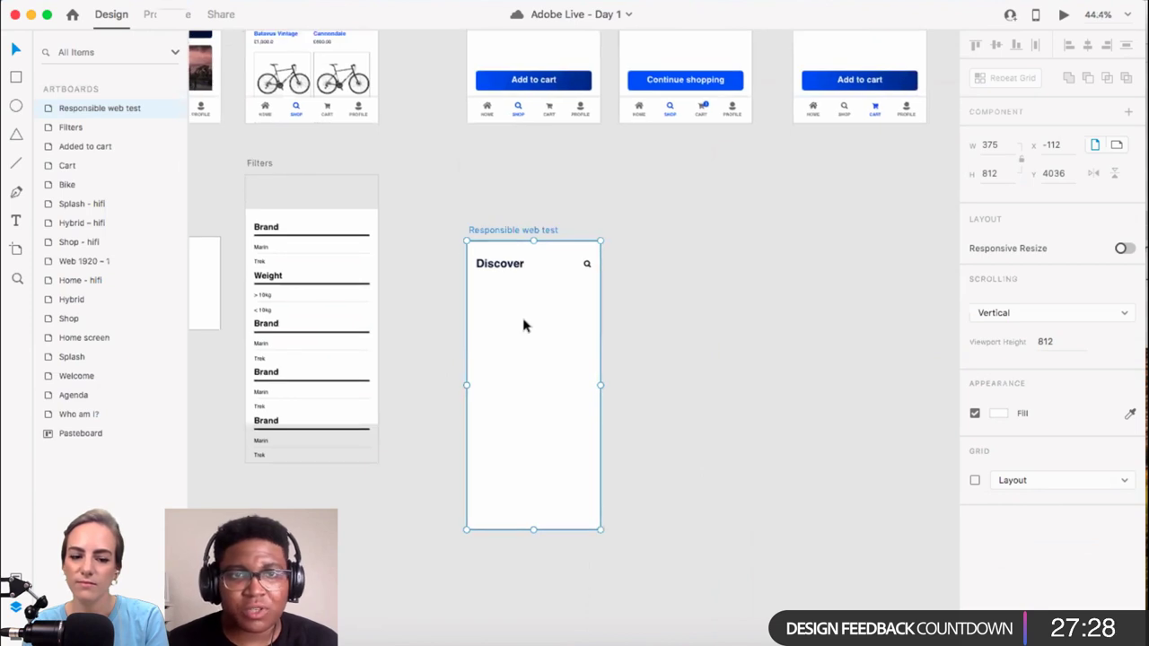
pyautogui.scroll(6, 523, 323)
pyautogui.hscroll(-4, 524, 323)
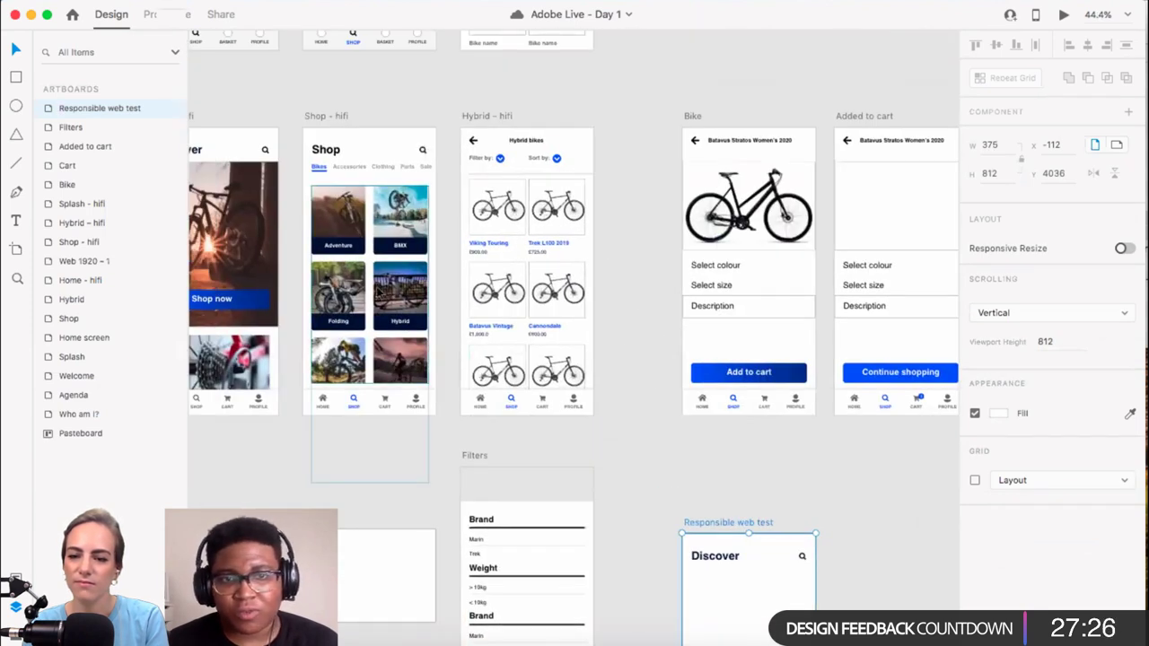
pyautogui.click(370, 287)
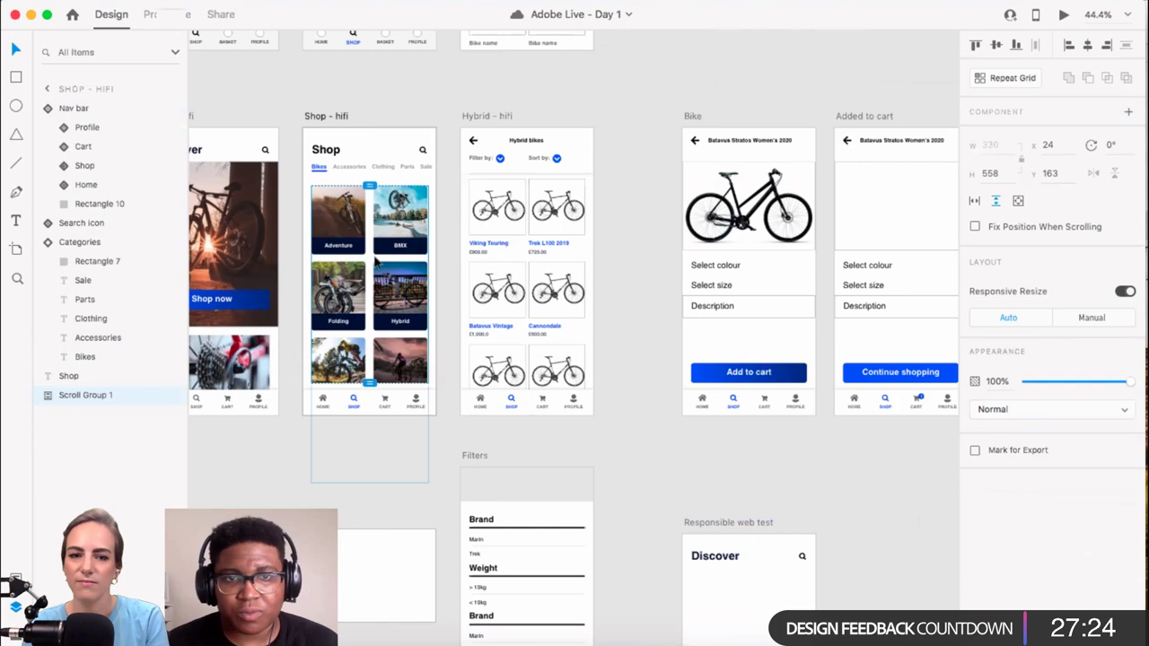
pyautogui.scroll(-1, 718, 503)
pyautogui.hscroll(1, 718, 502)
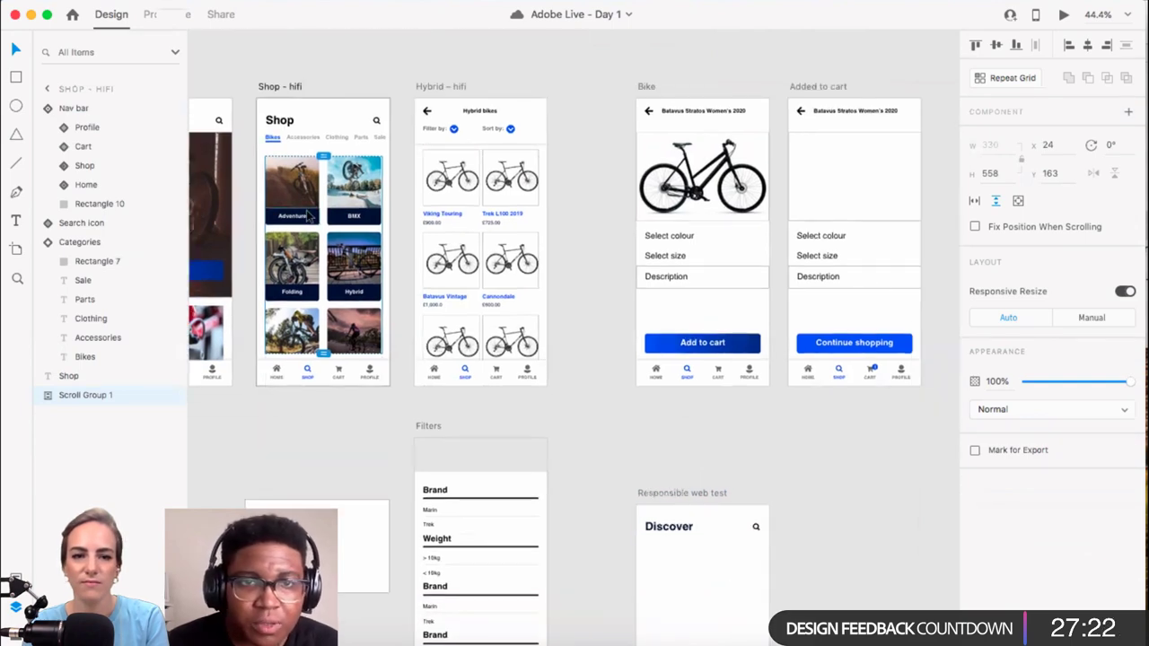
pyautogui.scroll(5, 316, 232)
pyautogui.moveTo(313, 225); pyautogui.dragTo(464, 310)
pyautogui.doubleClick(464, 310)
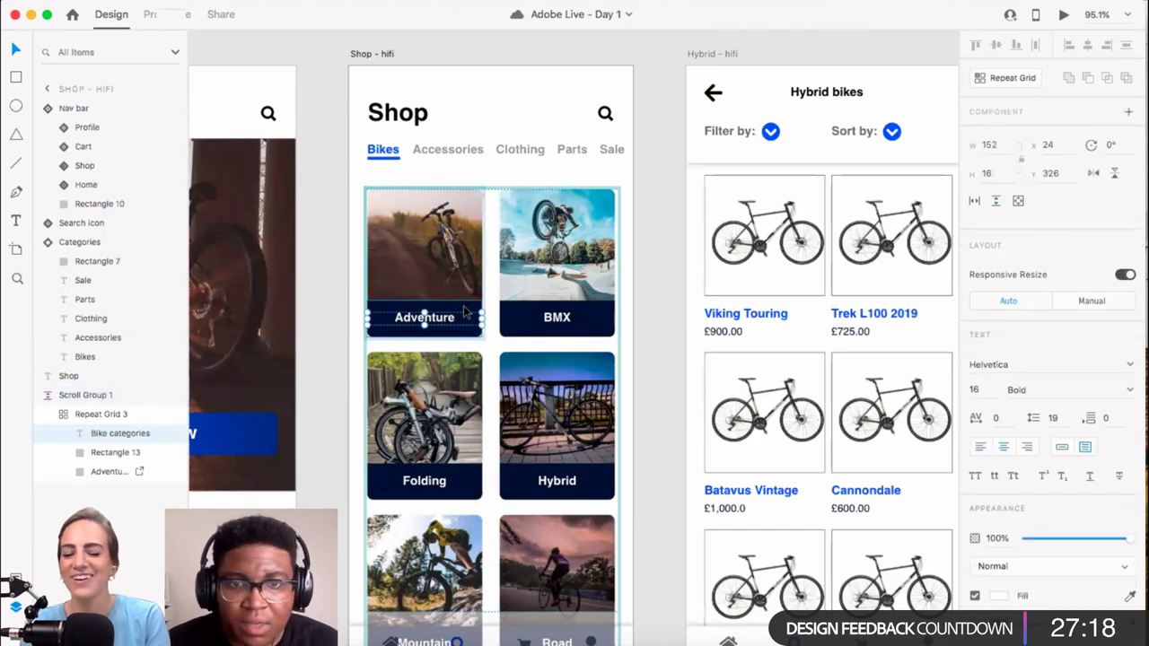
pyautogui.press('super+a')
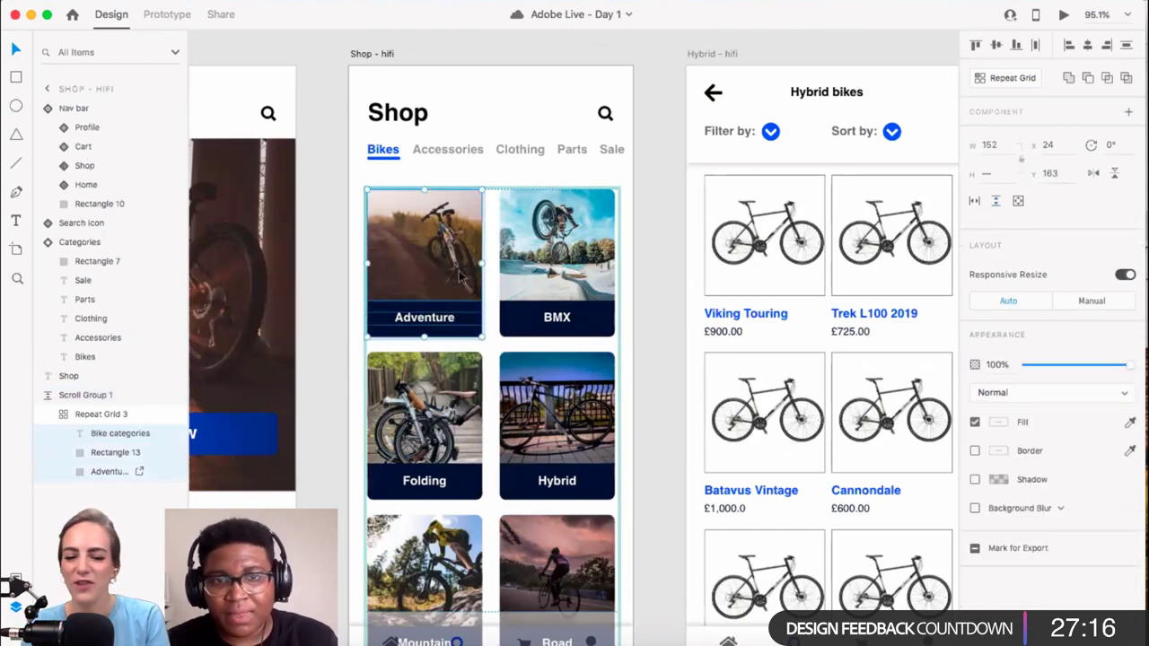
# Step: Paste the Adventure card into the Responsible web test artboard and place it just below the Discover title at about X 25, Y 119
pyautogui.scroll(-5, 469, 266)
pyautogui.scroll(-2, 709, 382)
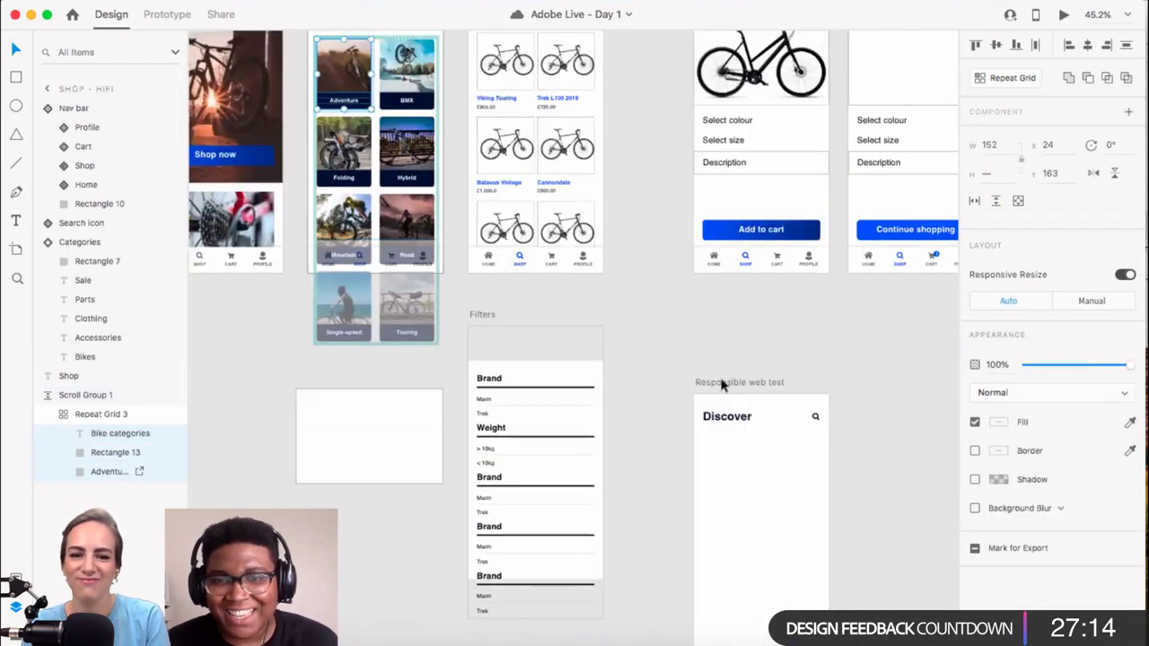
pyautogui.click(721, 384)
pyautogui.press('super+v')
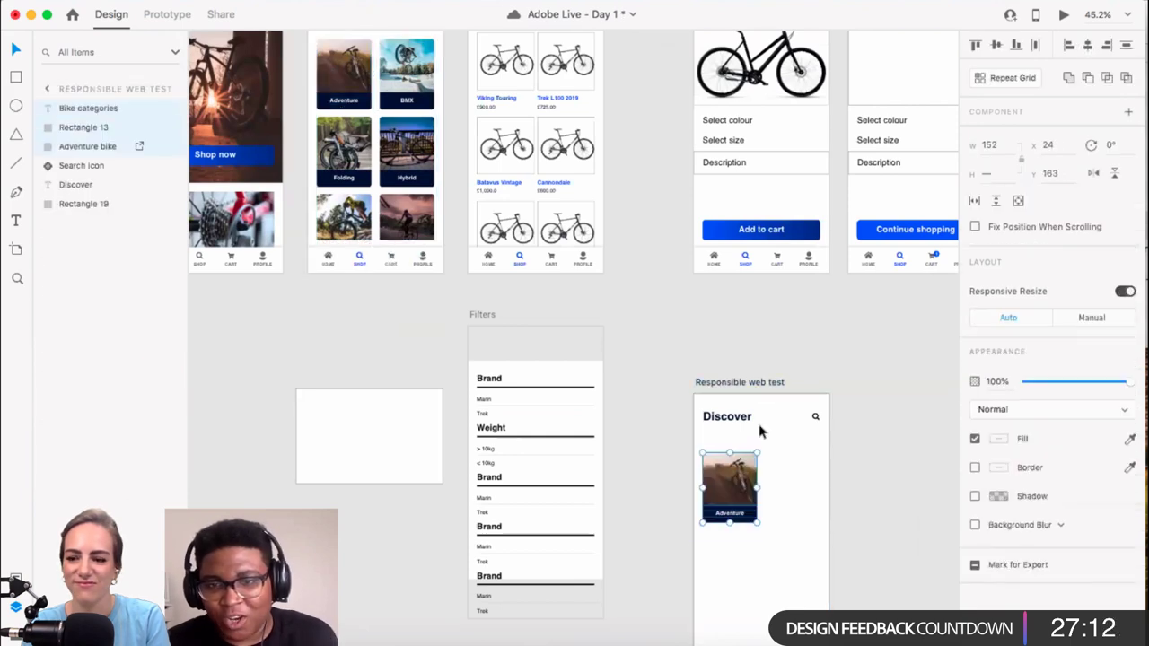
pyautogui.scroll(4, 759, 431)
pyautogui.moveTo(709, 437); pyautogui.dragTo(711, 410)
pyautogui.scroll(-2, 707, 404)
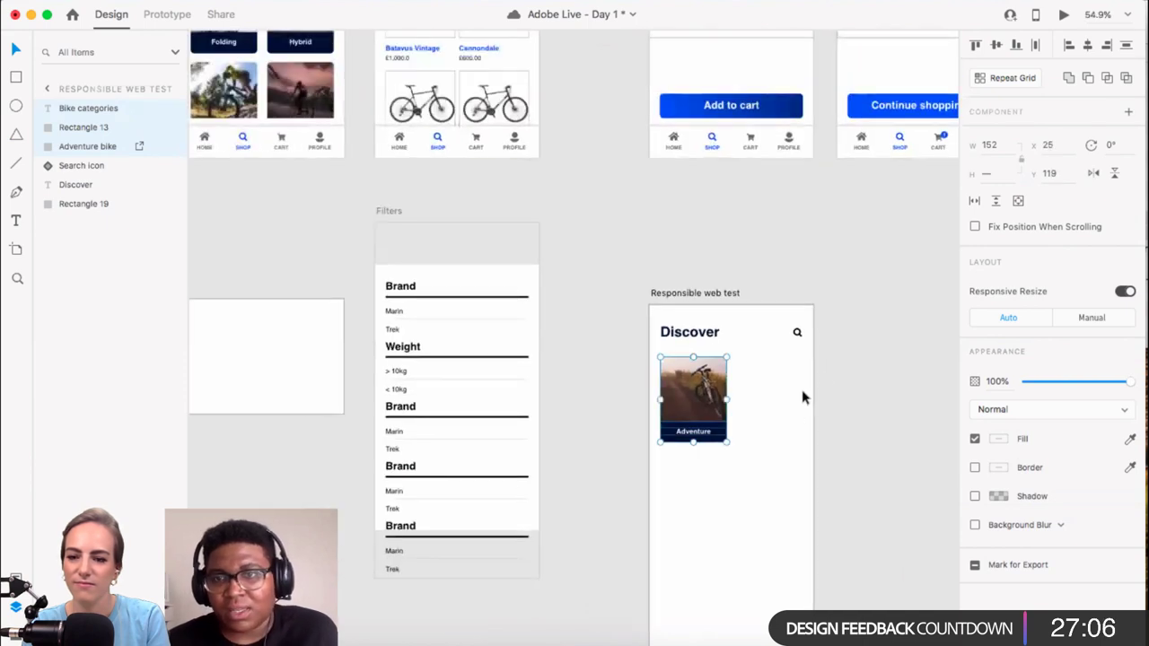
# Step: Turn the Adventure card into a repeat grid of two columns and seven rows, about 326 wide and 1493 high, and deselect it
pyautogui.scroll(-3, 808, 390)
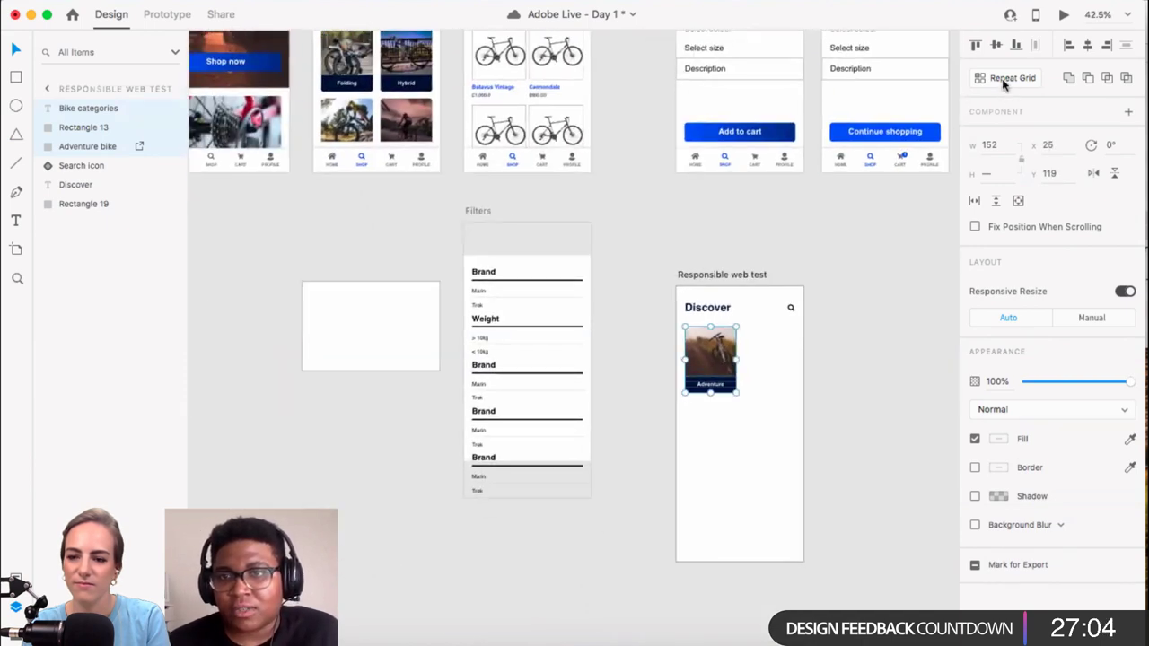
pyautogui.click(1005, 78)
pyautogui.moveTo(741, 362); pyautogui.dragTo(793, 360)
pyautogui.scroll(-2, 754, 400)
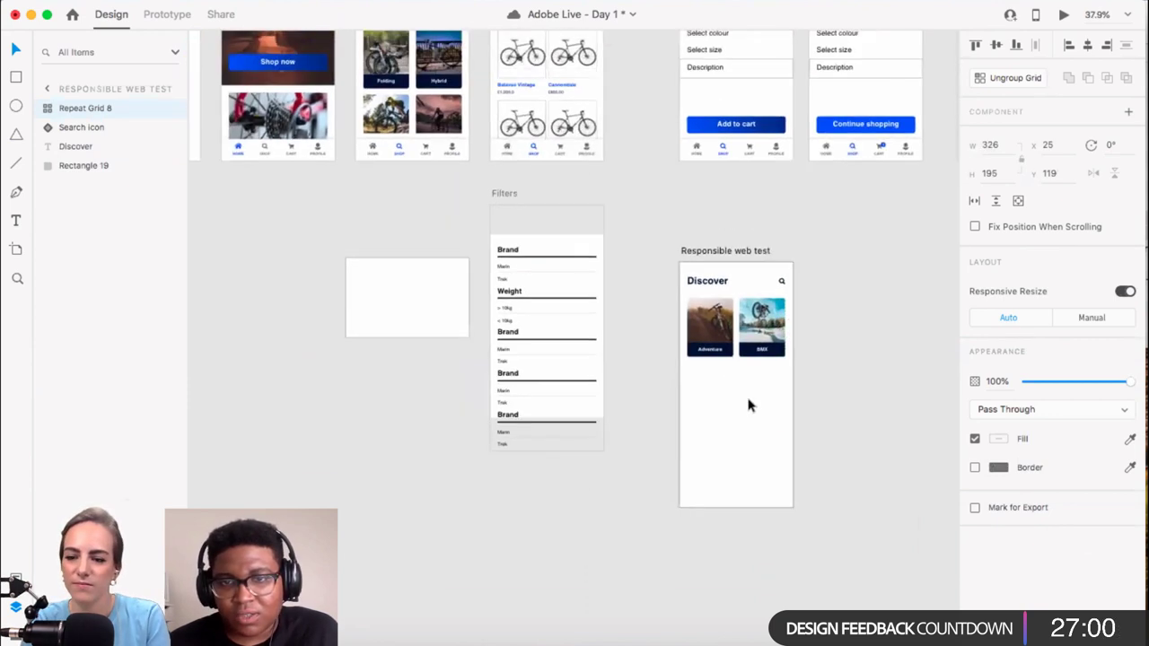
pyautogui.moveTo(723, 272); pyautogui.dragTo(726, 575)
pyautogui.scroll(-3, 720, 439)
pyautogui.moveTo(720, 439); pyautogui.dragTo(717, 493)
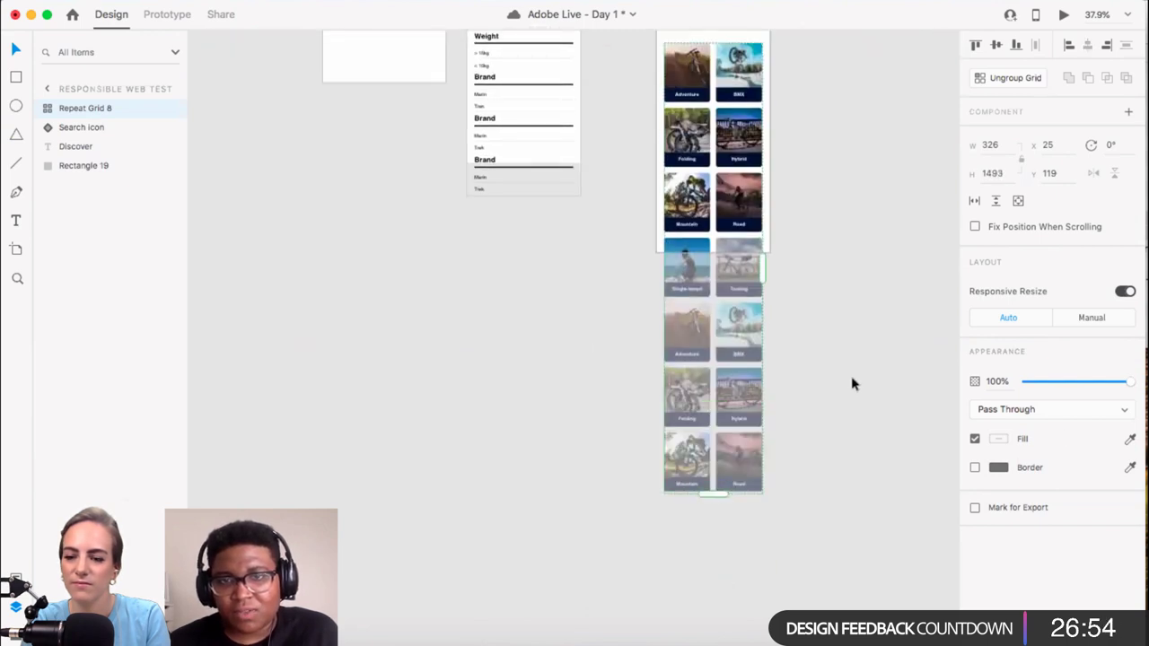
pyautogui.click(851, 379)
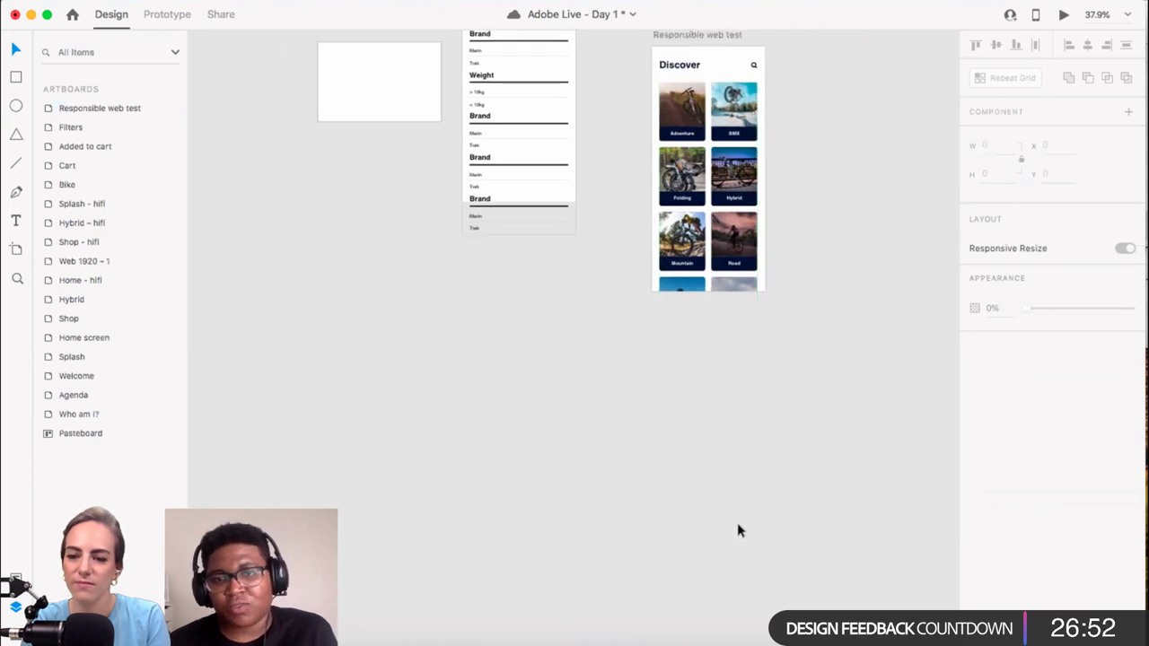
# Step: Extend the Responsible web test artboard downward to a height of about 2129 so it holds the whole card grid
pyautogui.scroll(3, 739, 314)
pyautogui.hscroll(2, 738, 314)
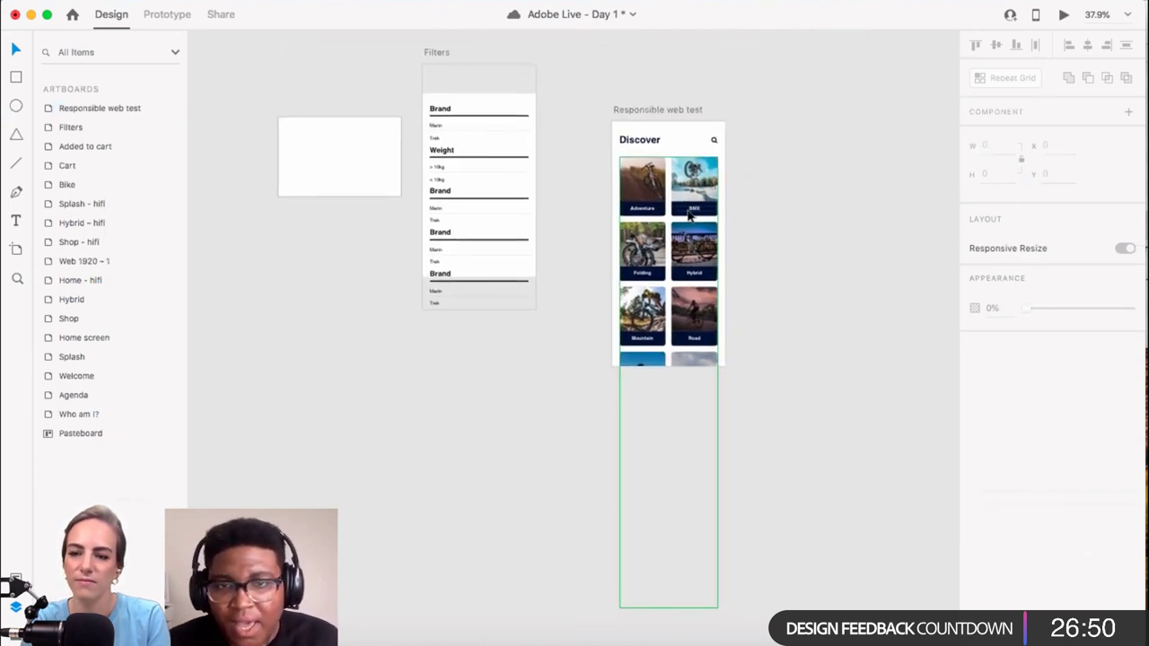
pyautogui.click(648, 104)
pyautogui.scroll(-3, 665, 226)
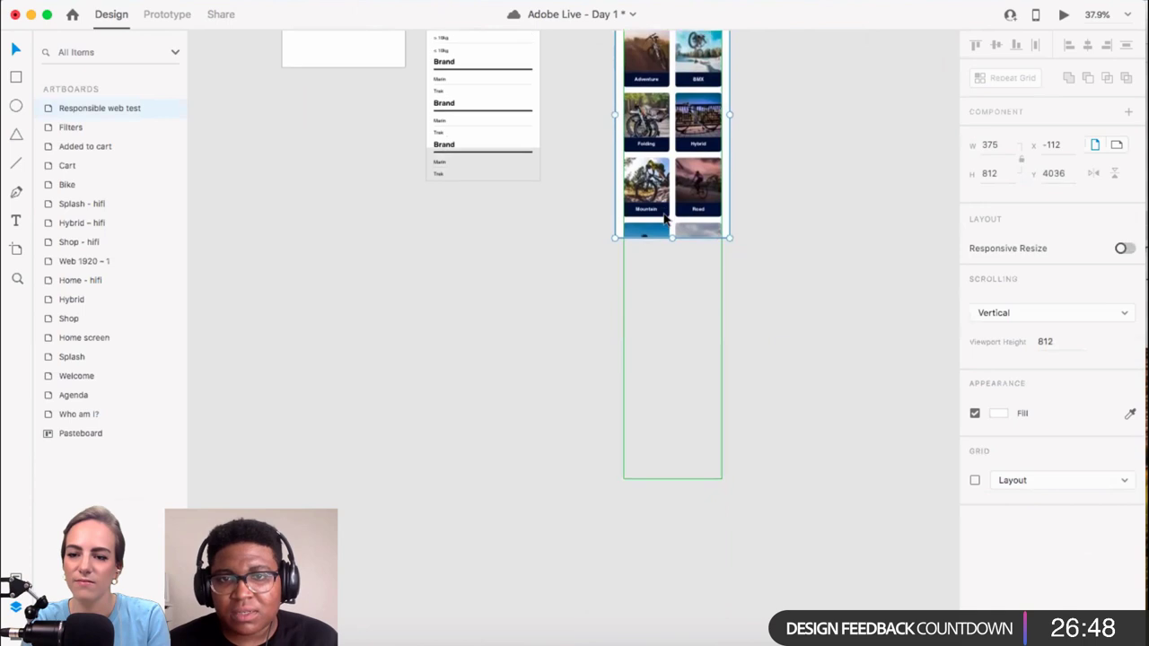
pyautogui.scroll(-3, 665, 226)
pyautogui.moveTo(669, 249); pyautogui.dragTo(693, 492)
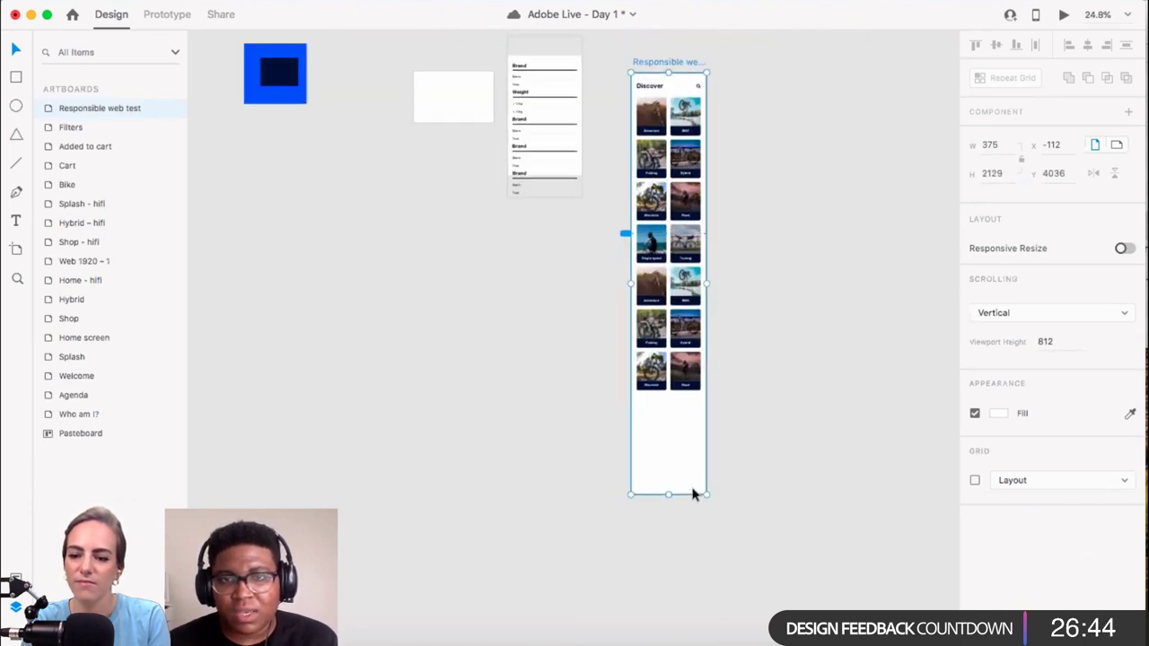
# Step: Draw an ellipse about 92 by 88 in the empty area below the Road card
pyautogui.scroll(3, 656, 328)
pyautogui.scroll(-1, 658, 310)
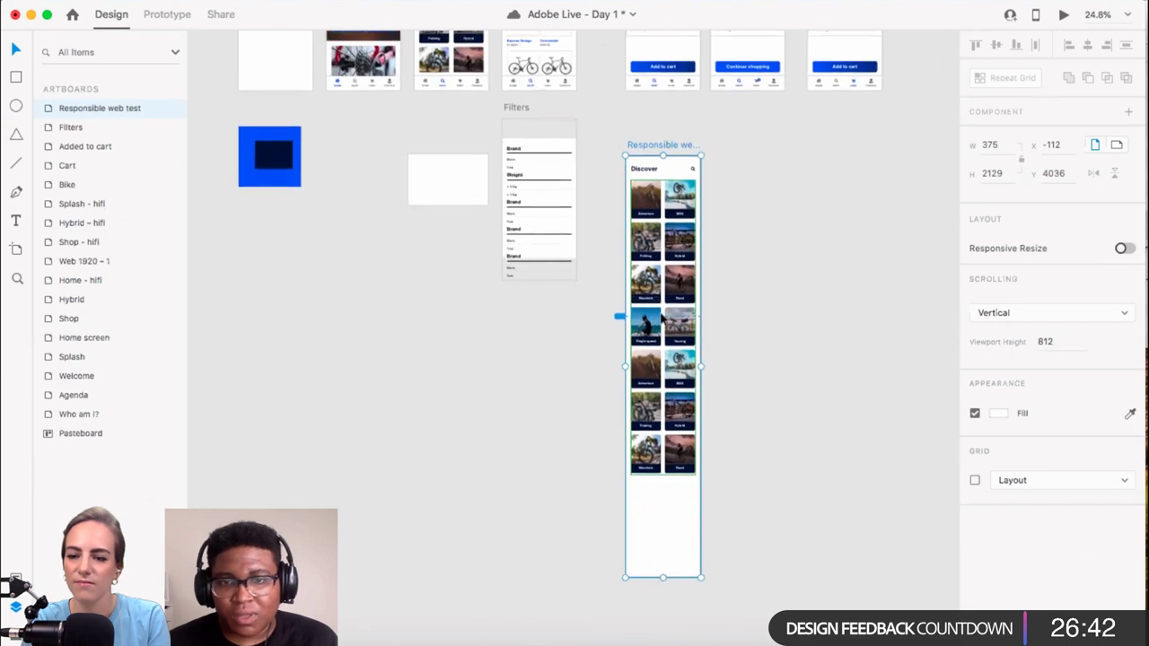
pyautogui.scroll(5, 675, 476)
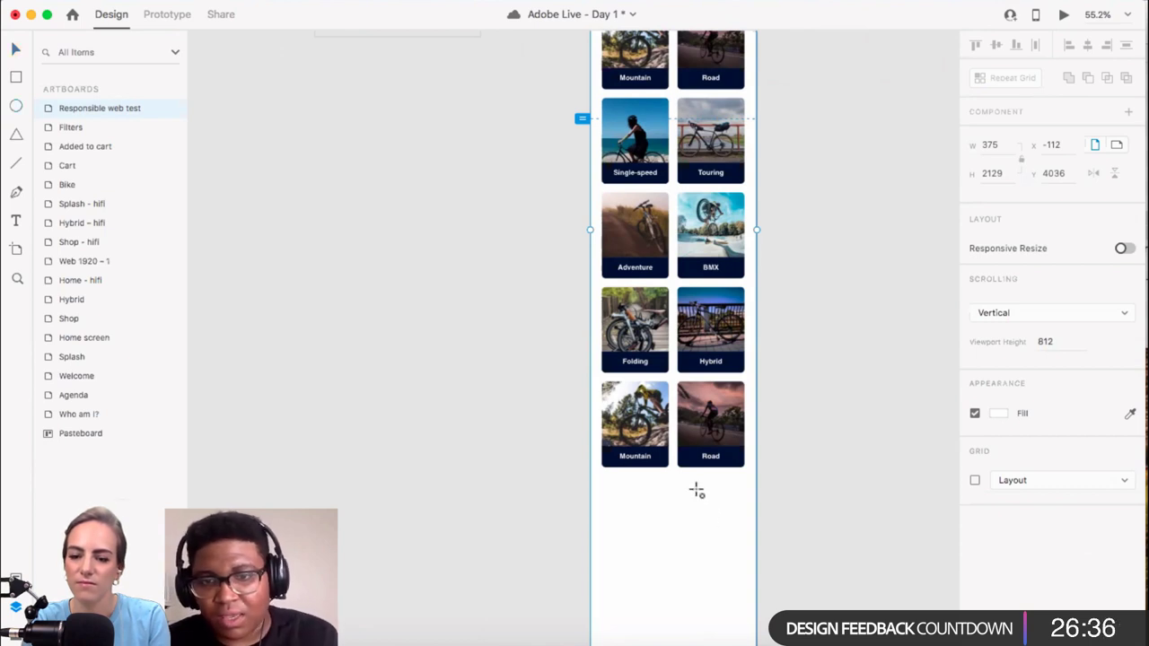
pyautogui.moveTo(694, 487); pyautogui.dragTo(736, 529)
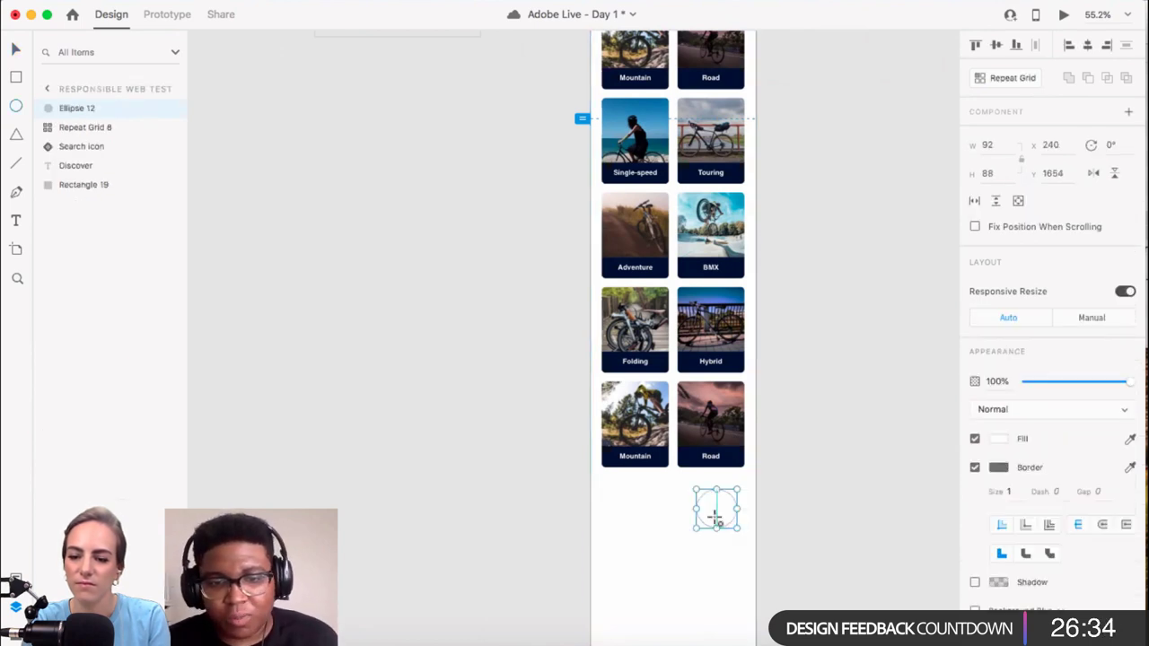
pyautogui.scroll(3, 715, 518)
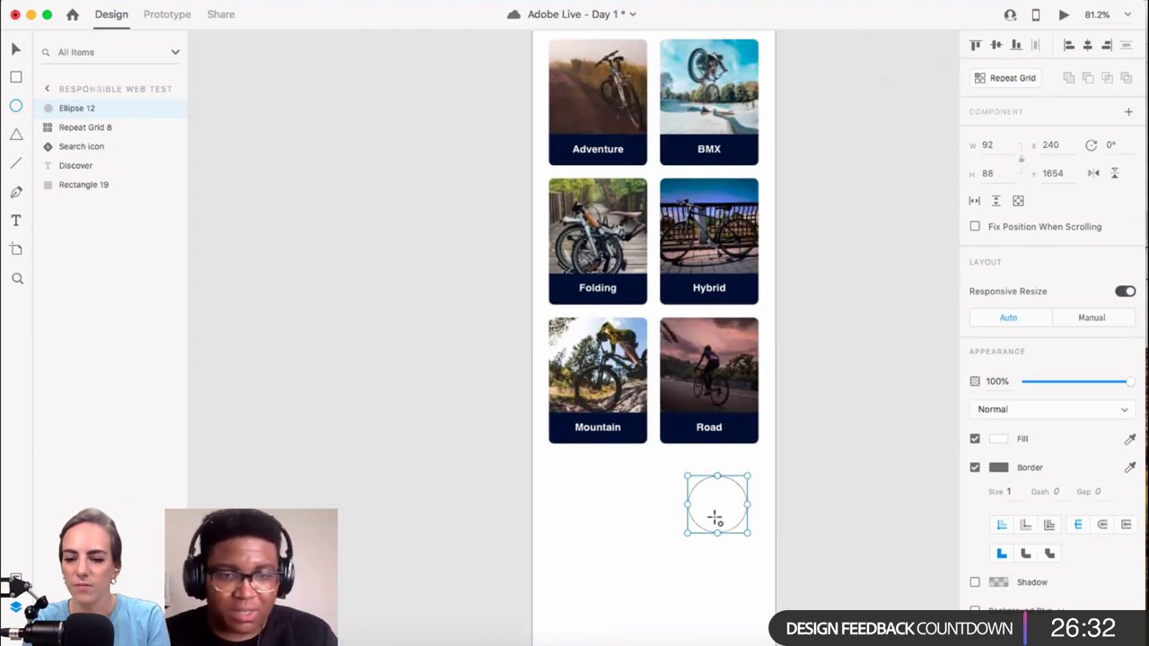
pyautogui.press('v')
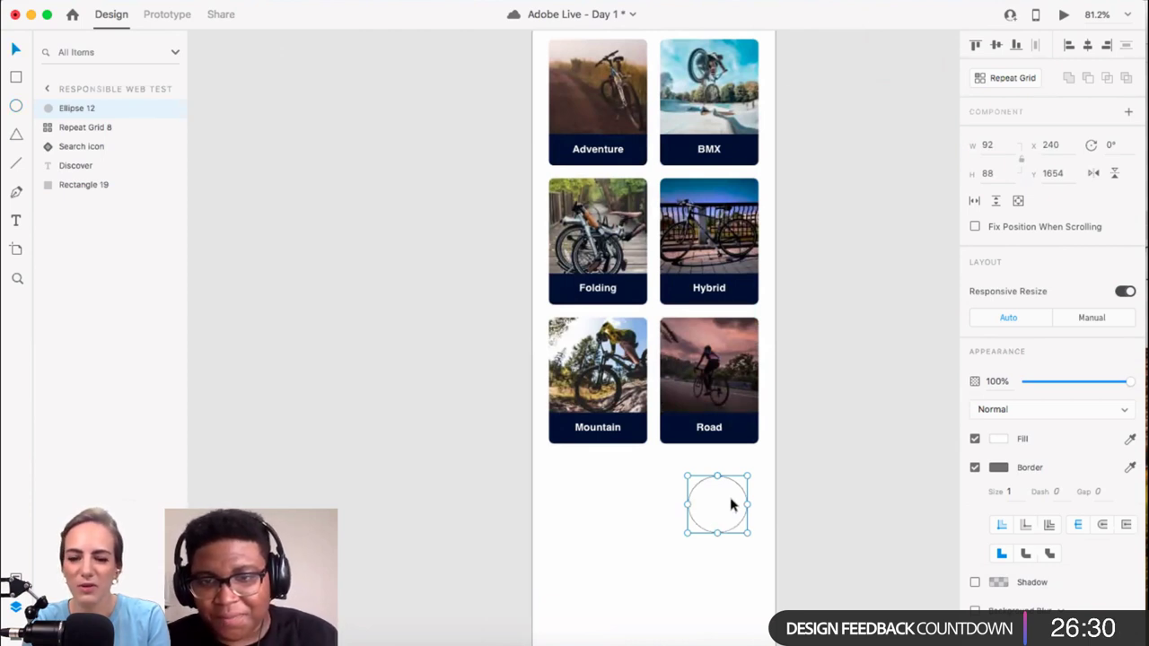
# Step: Remove the ellipse's border and fill it with the saved blue swatch #0045FF
pyautogui.click(974, 466)
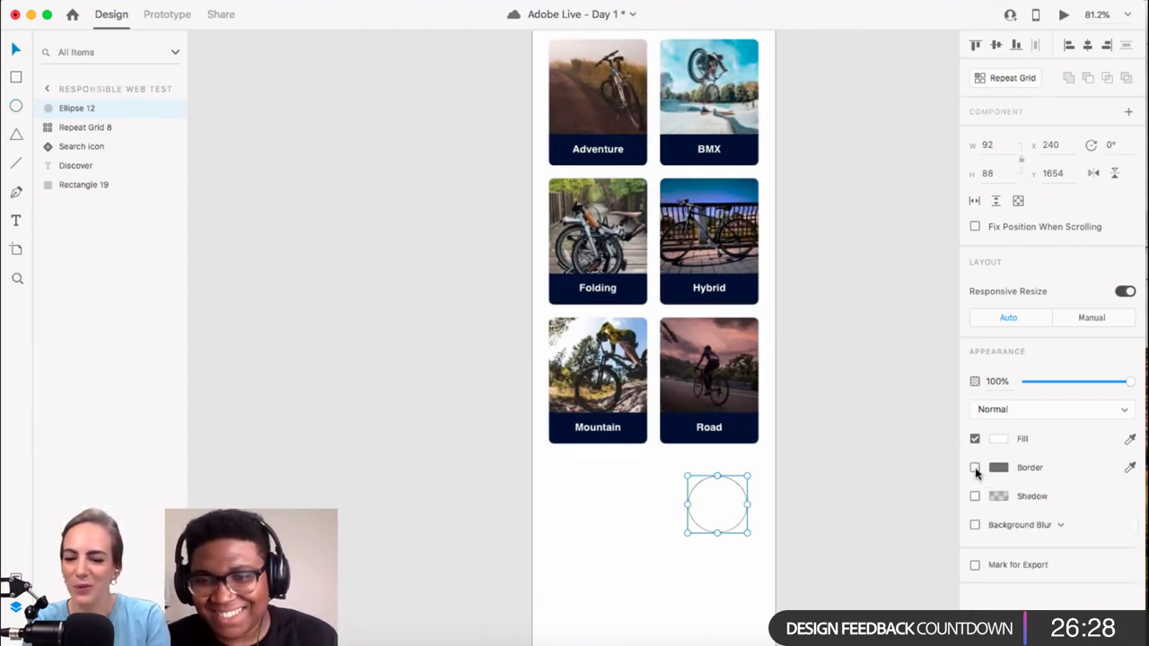
pyautogui.click(997, 439)
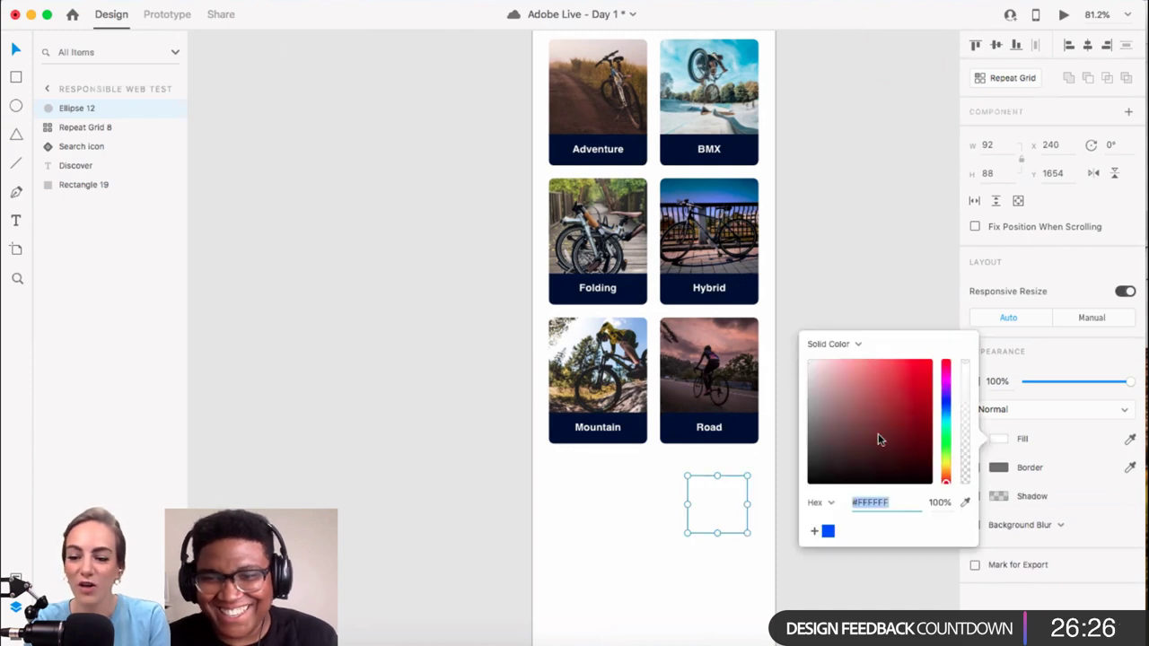
pyautogui.click(828, 533)
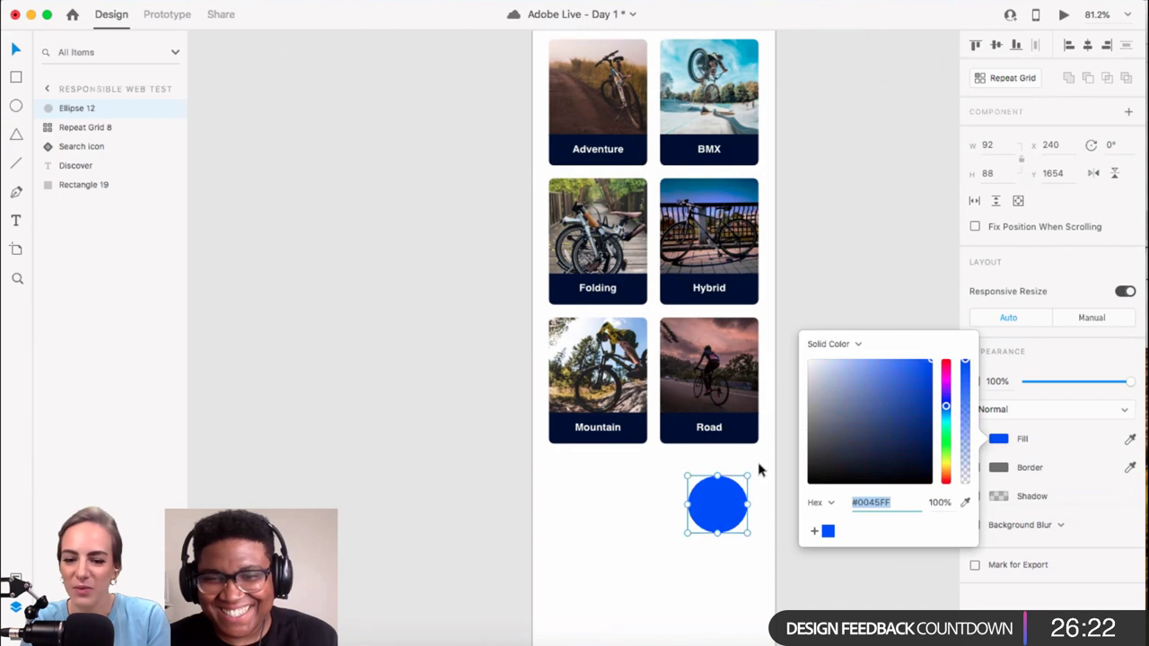
pyautogui.click(759, 468)
pyautogui.click(723, 510)
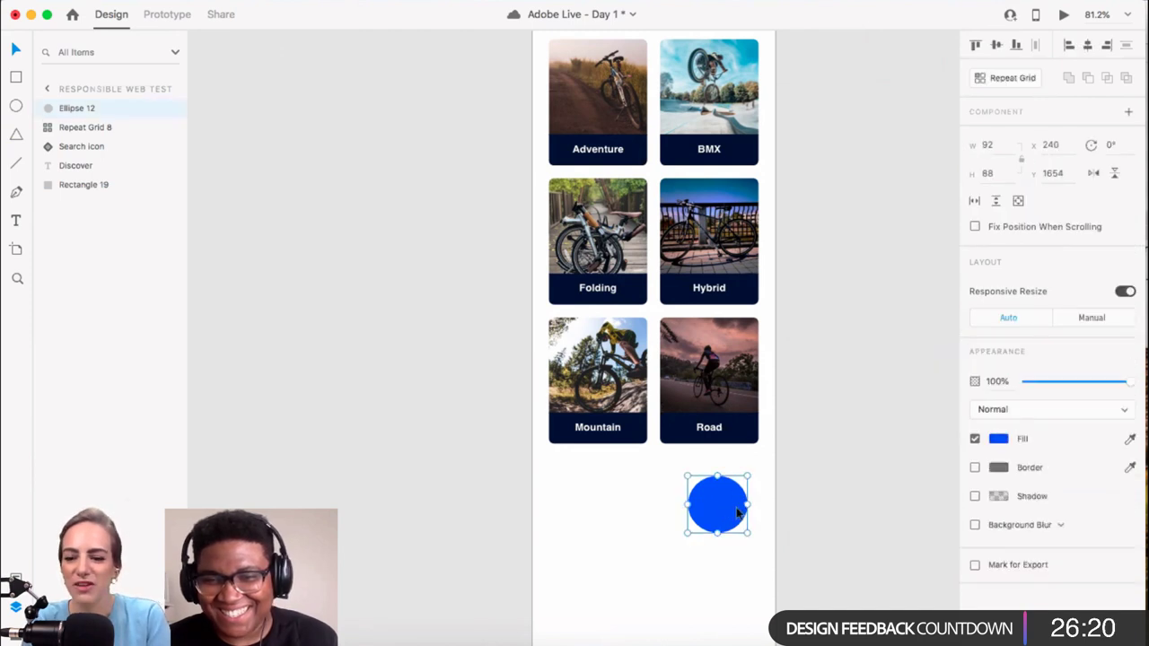
# Step: Resize the blue ellipse below the Road card to a 64 by 64 circle
pyautogui.scroll(3, 737, 508)
pyautogui.click(1004, 145)
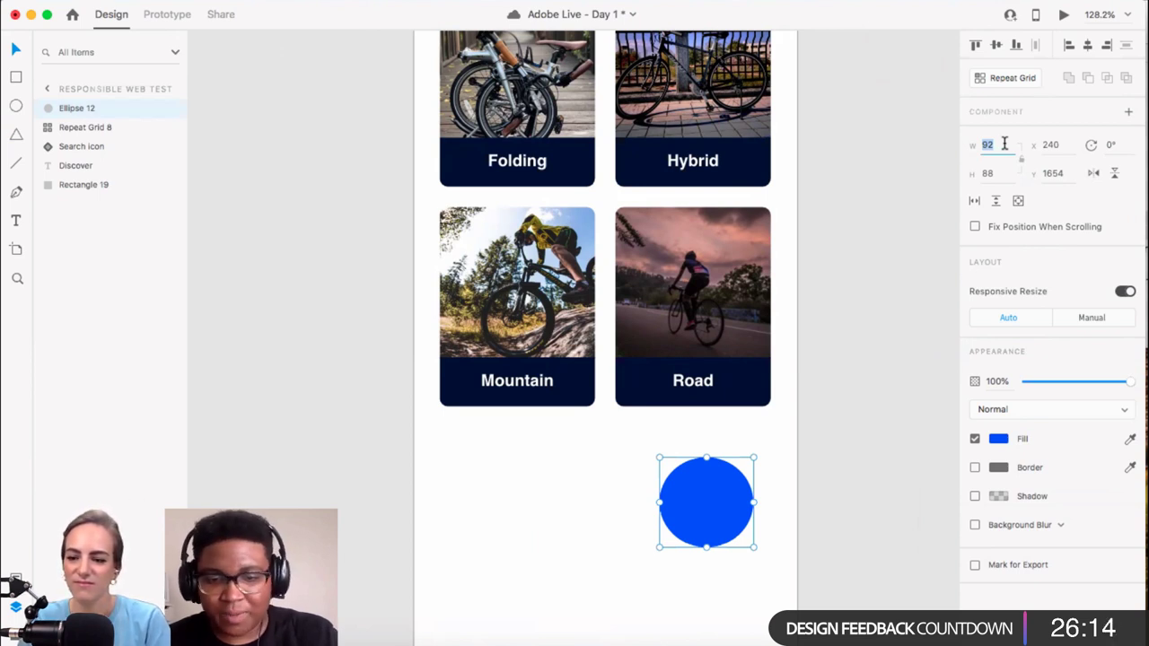
pyautogui.write('64')
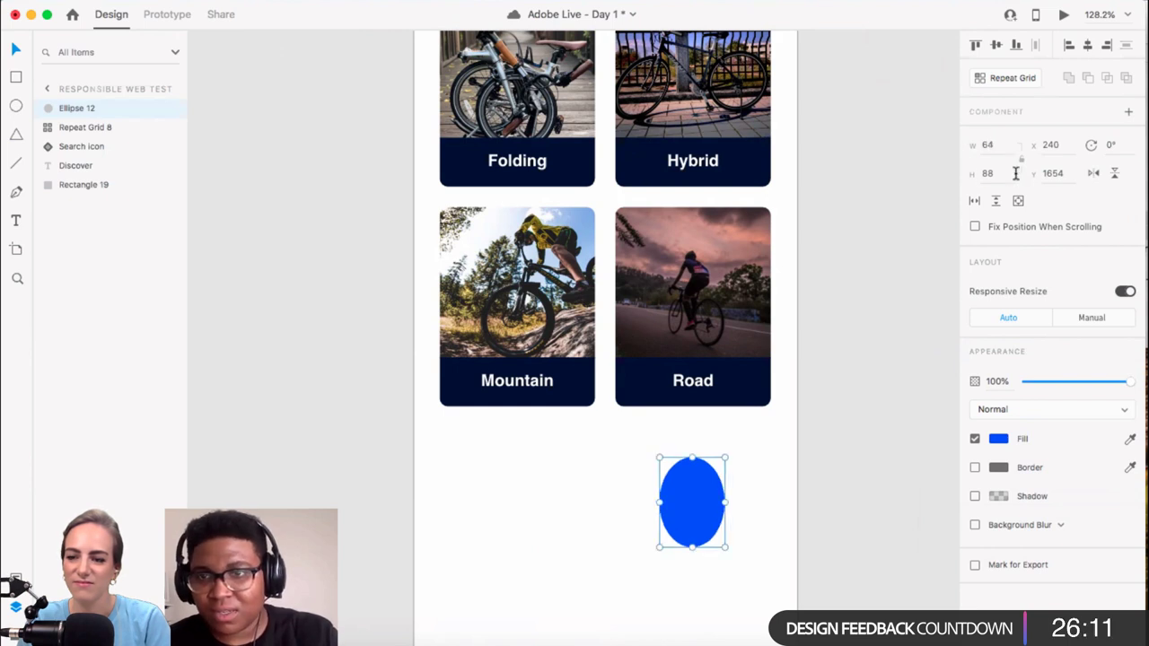
pyautogui.click(1010, 176)
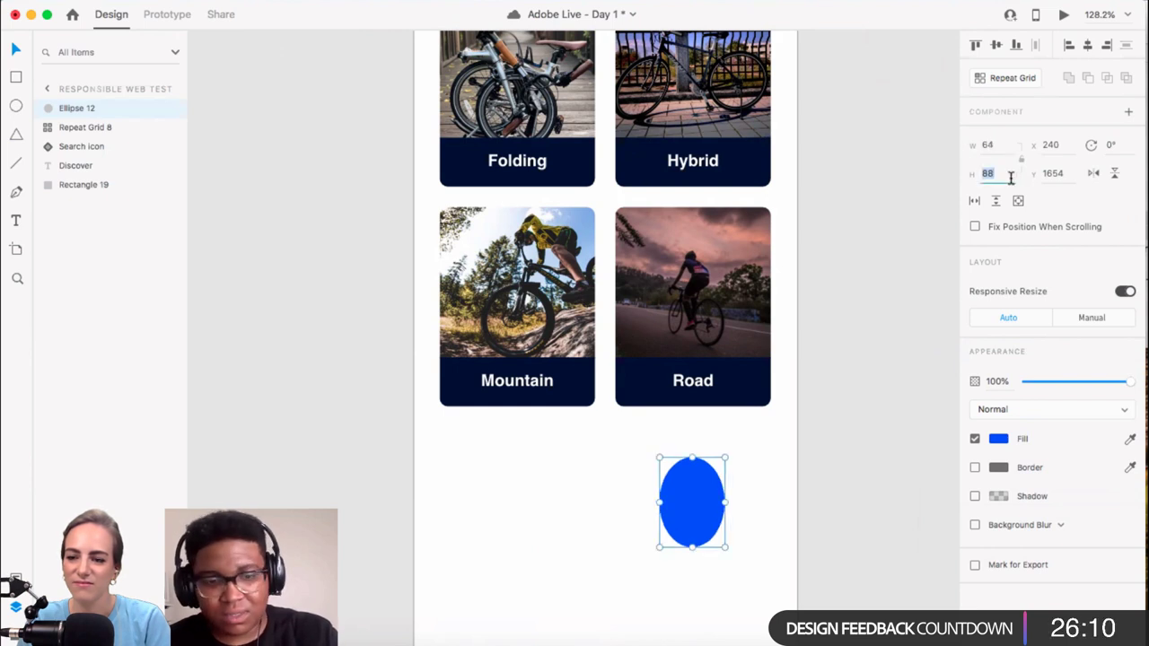
pyautogui.write('64')
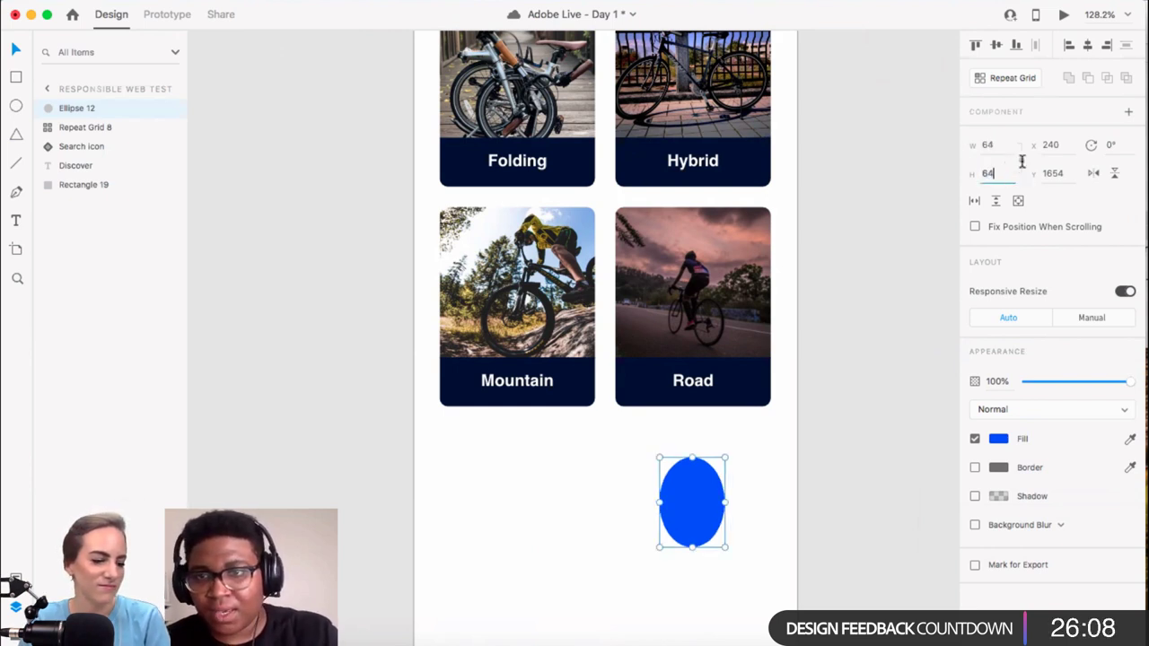
pyautogui.press('Return')
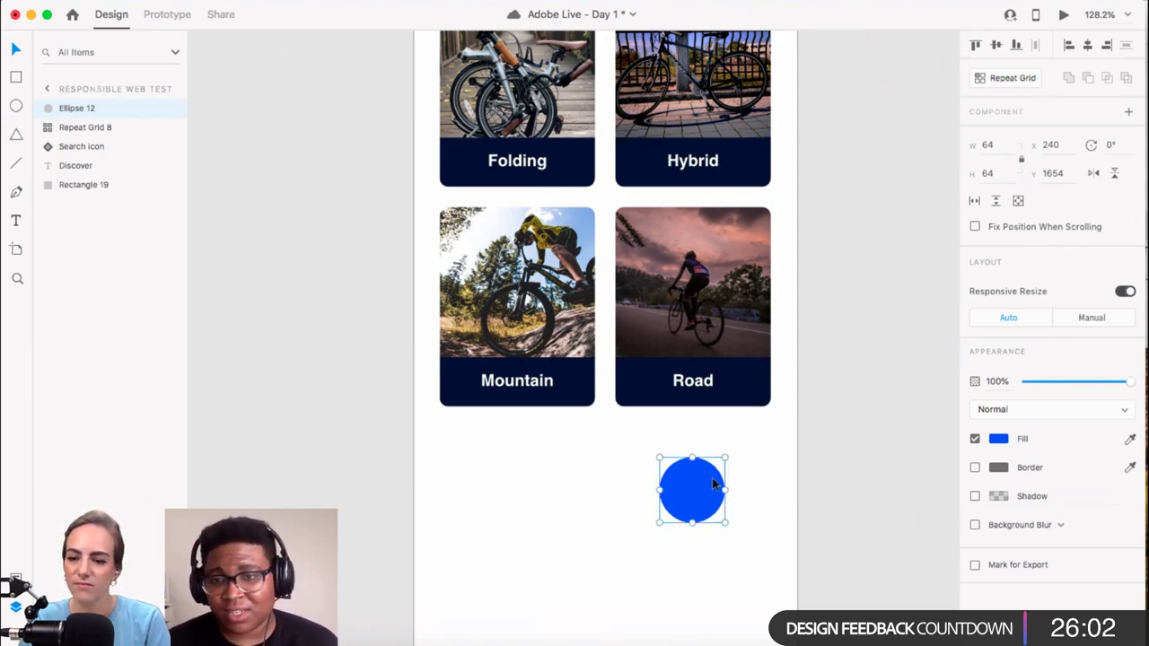
# Step: Add a drop shadow to the blue circle and deselect it to check the effect
pyautogui.scroll(-1, 718, 476)
pyautogui.scroll(-3, 710, 454)
pyautogui.hscroll(-2, 710, 454)
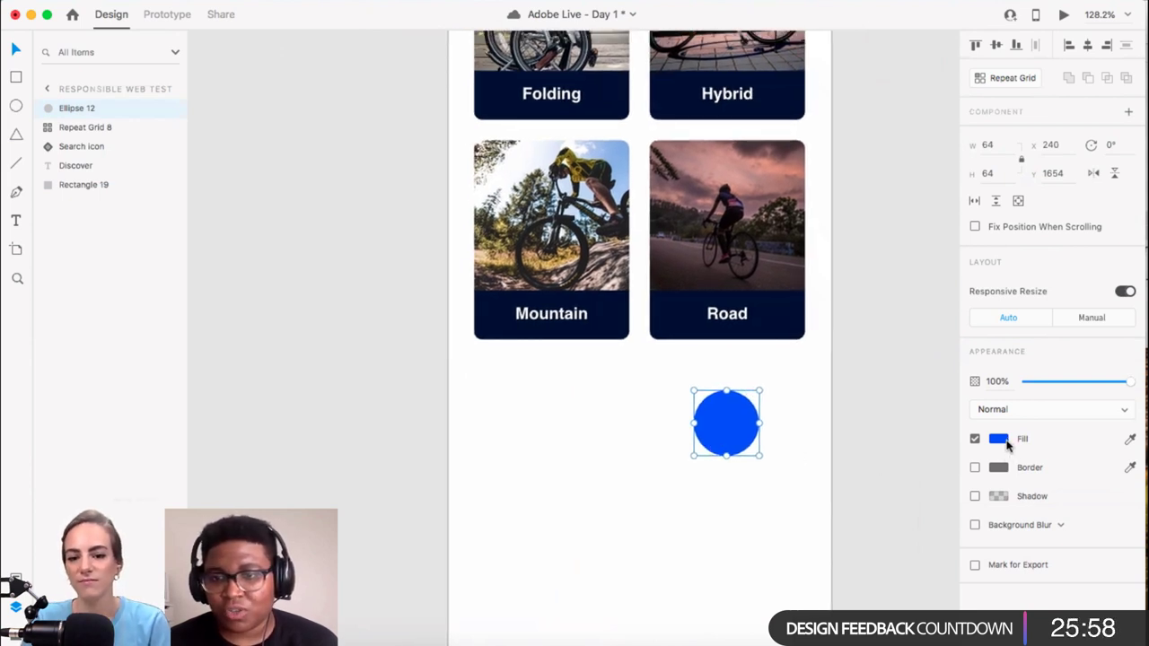
pyautogui.click(975, 498)
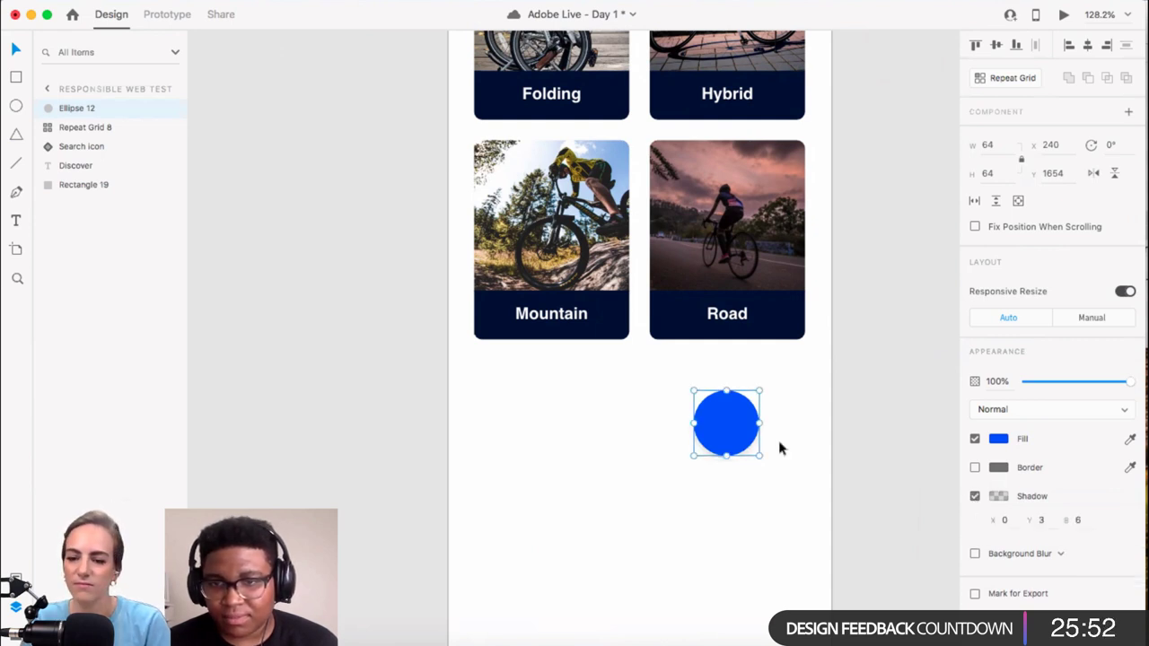
pyautogui.scroll(5, 779, 449)
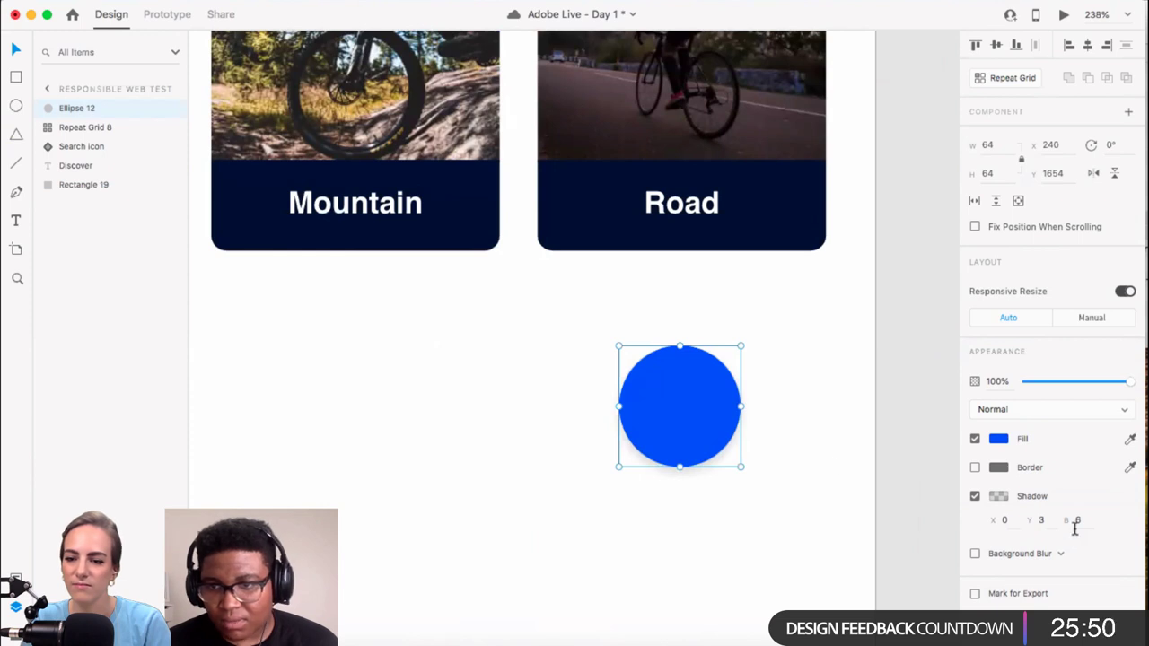
pyautogui.click(767, 449)
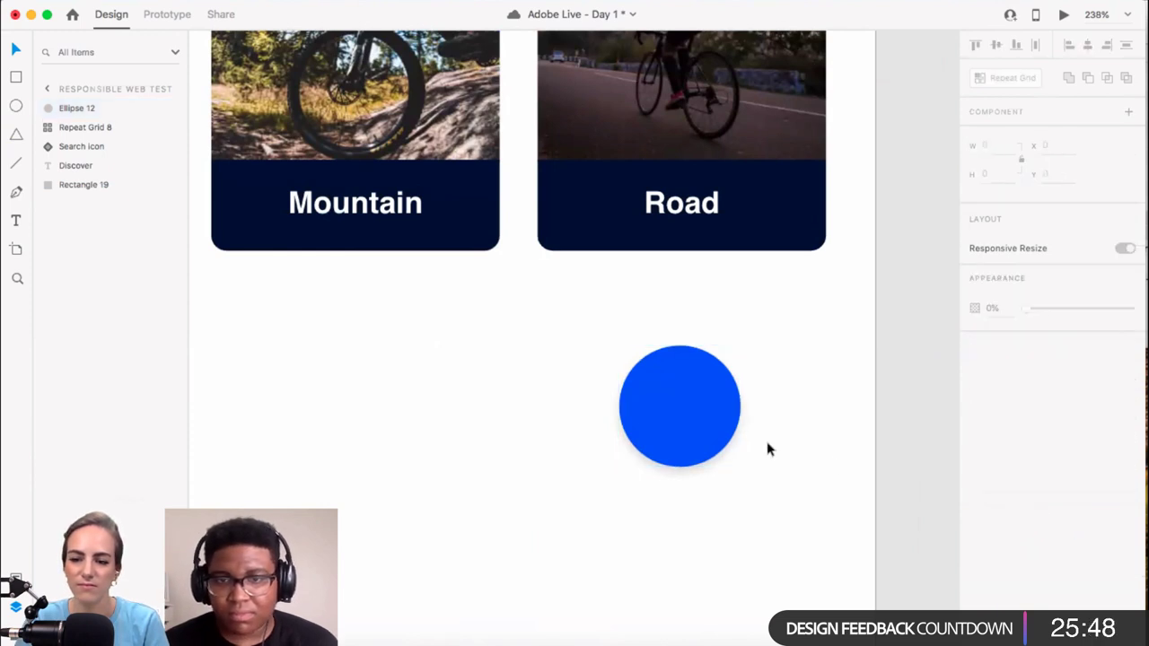
pyautogui.scroll(-5, 767, 449)
pyautogui.scroll(5, 775, 429)
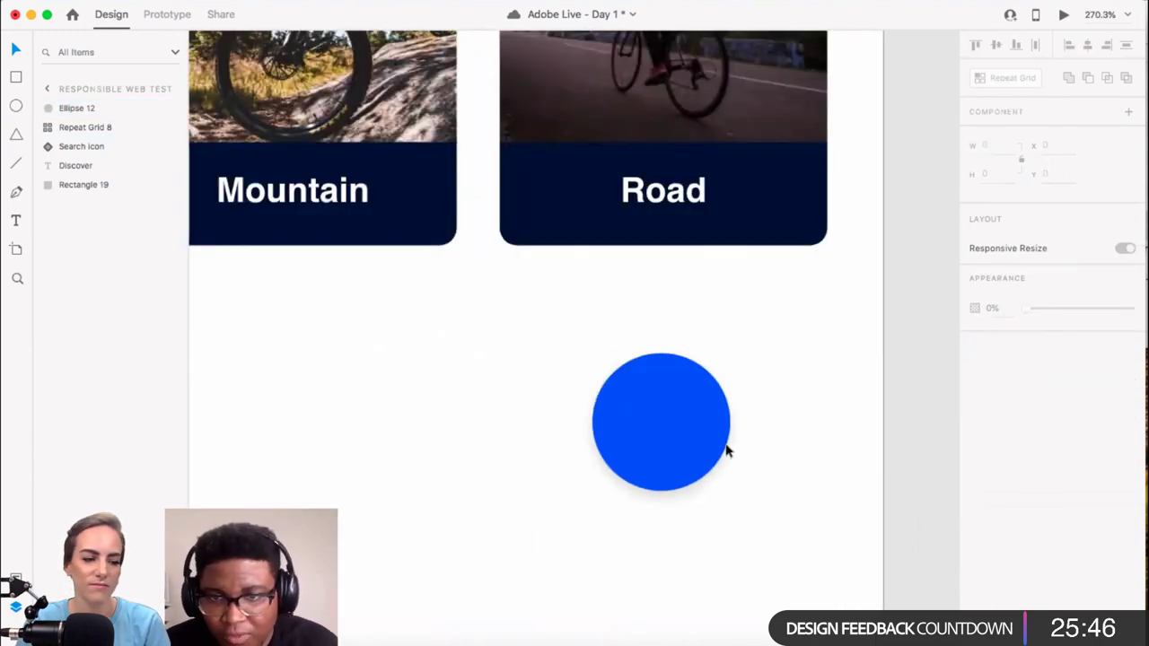
# Step: Raise the opacity of the circle's black shadow to 33% and deselect the circle
pyautogui.click(728, 449)
pyautogui.click(997, 496)
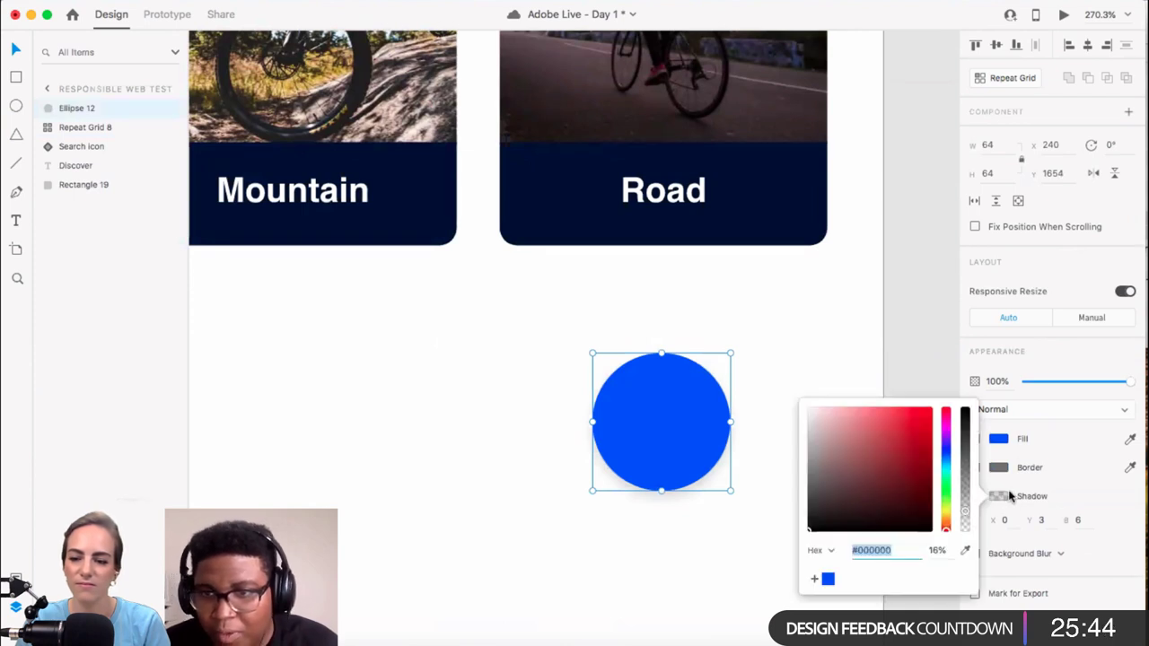
pyautogui.moveTo(966, 513); pyautogui.dragTo(964, 495)
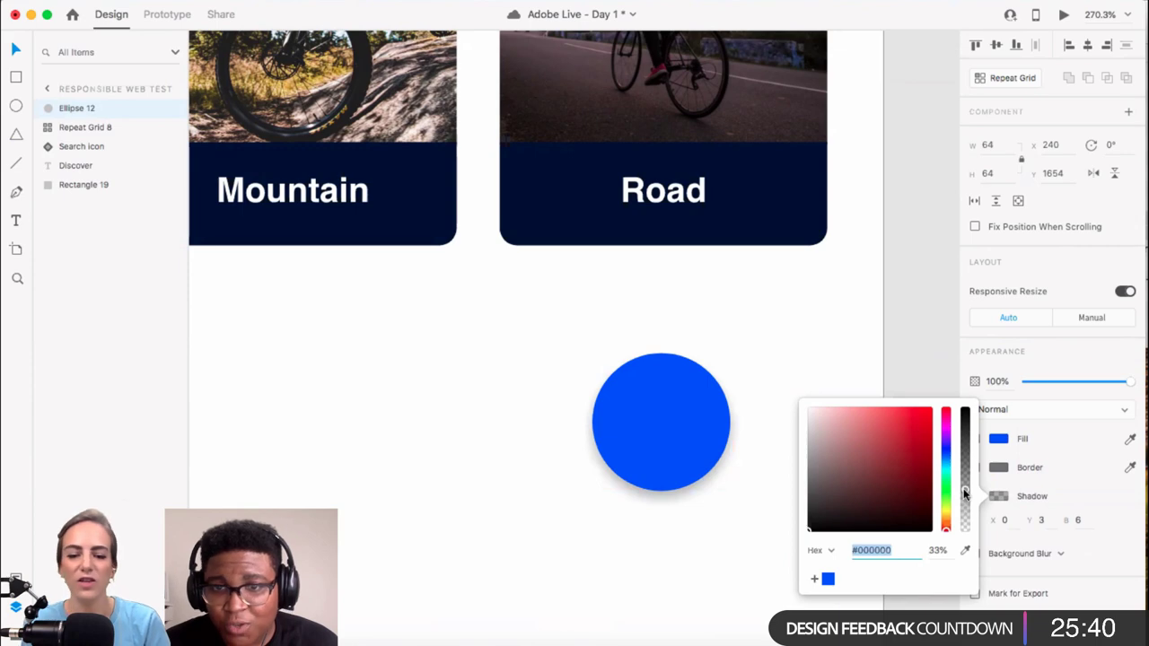
pyautogui.click(859, 366)
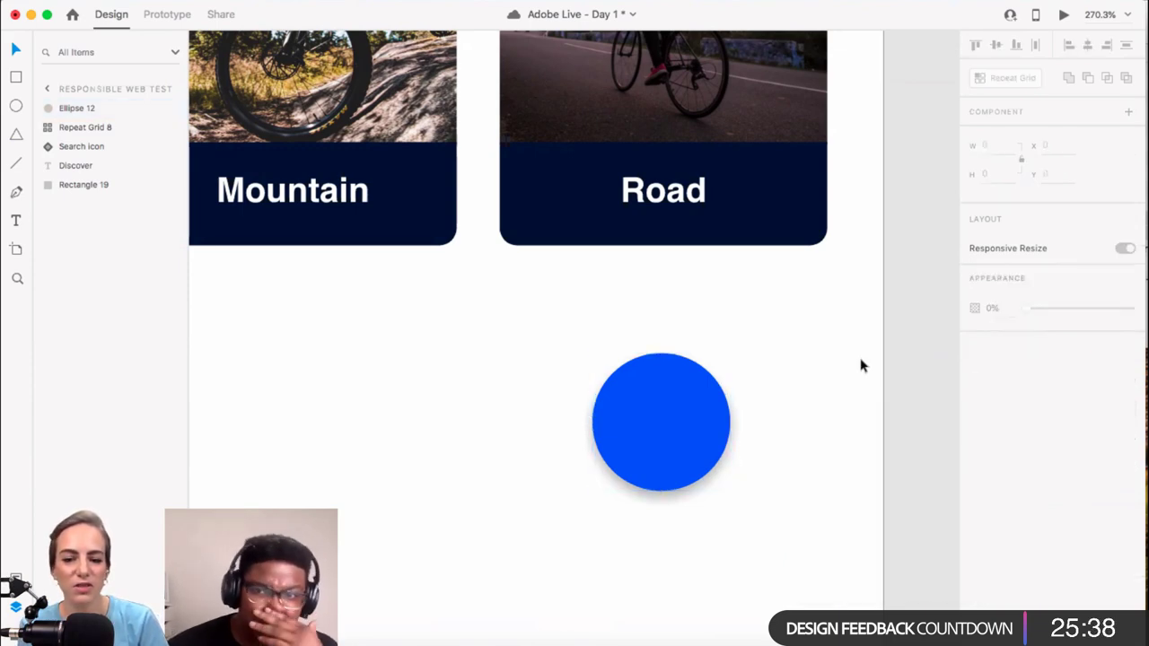
# Step: Move the blue circle beneath the last Road card, near the card's right edge, at about X 287, Y 1628
pyautogui.scroll(-6, 857, 366)
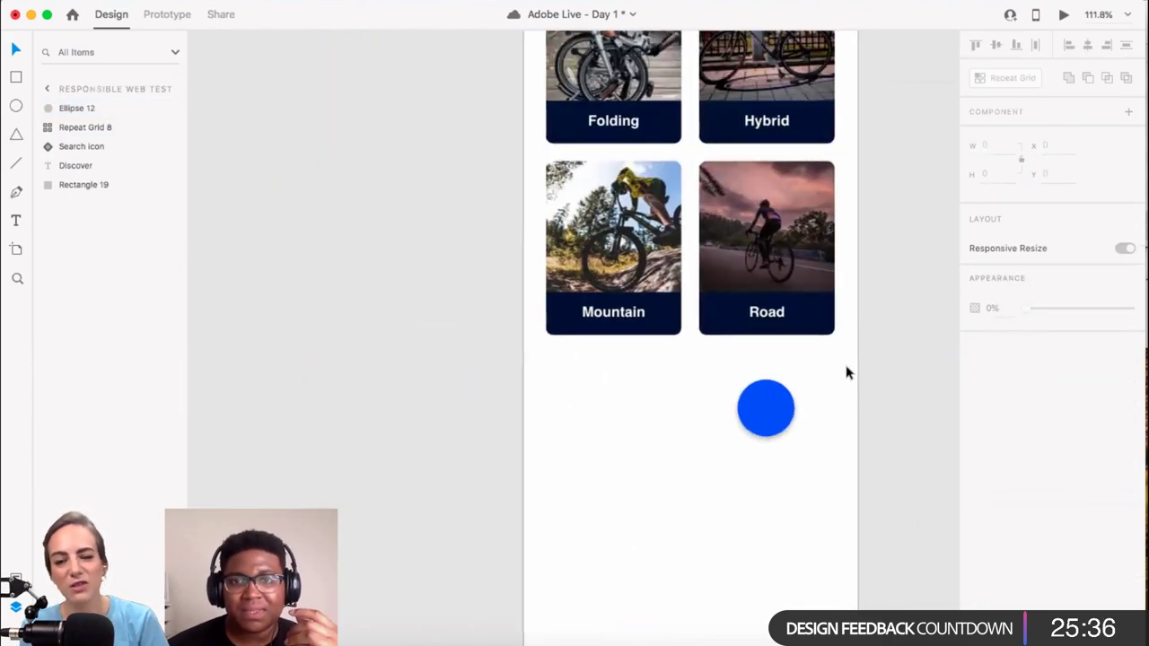
pyautogui.scroll(-4, 846, 372)
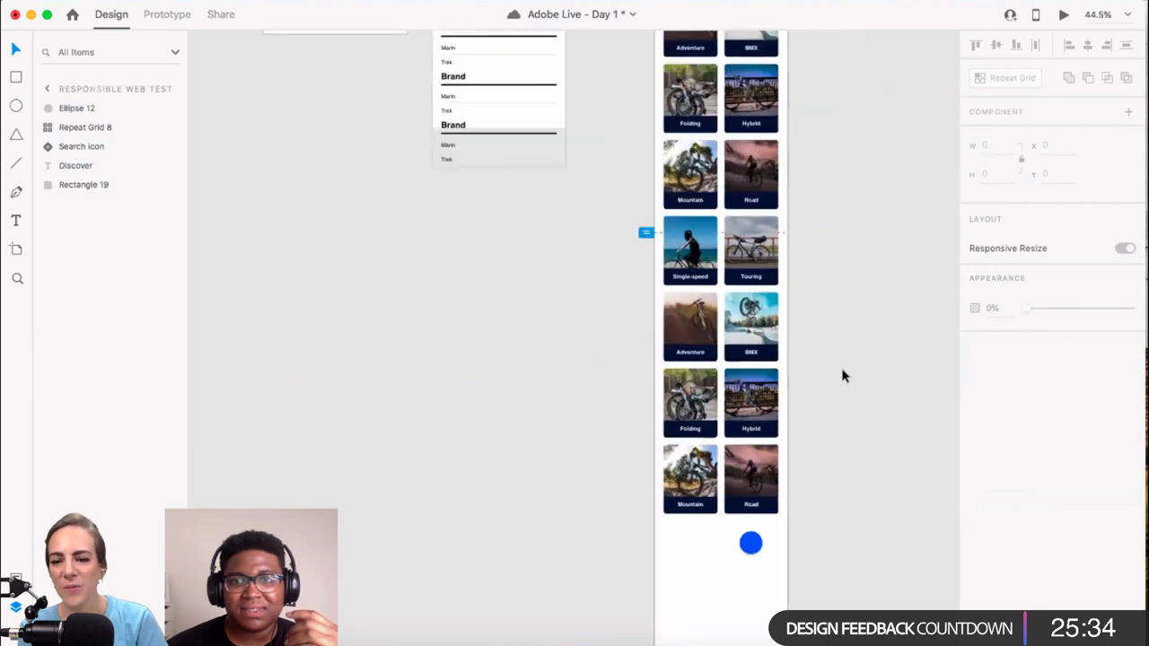
pyautogui.scroll(-3, 842, 375)
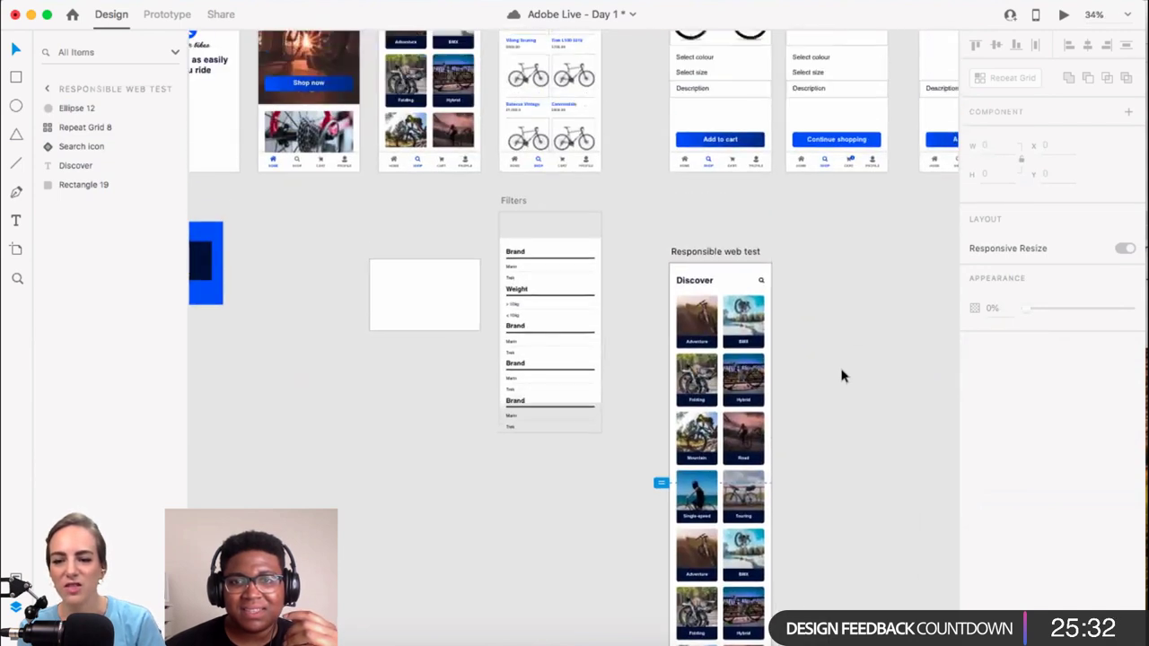
pyautogui.scroll(1, 842, 375)
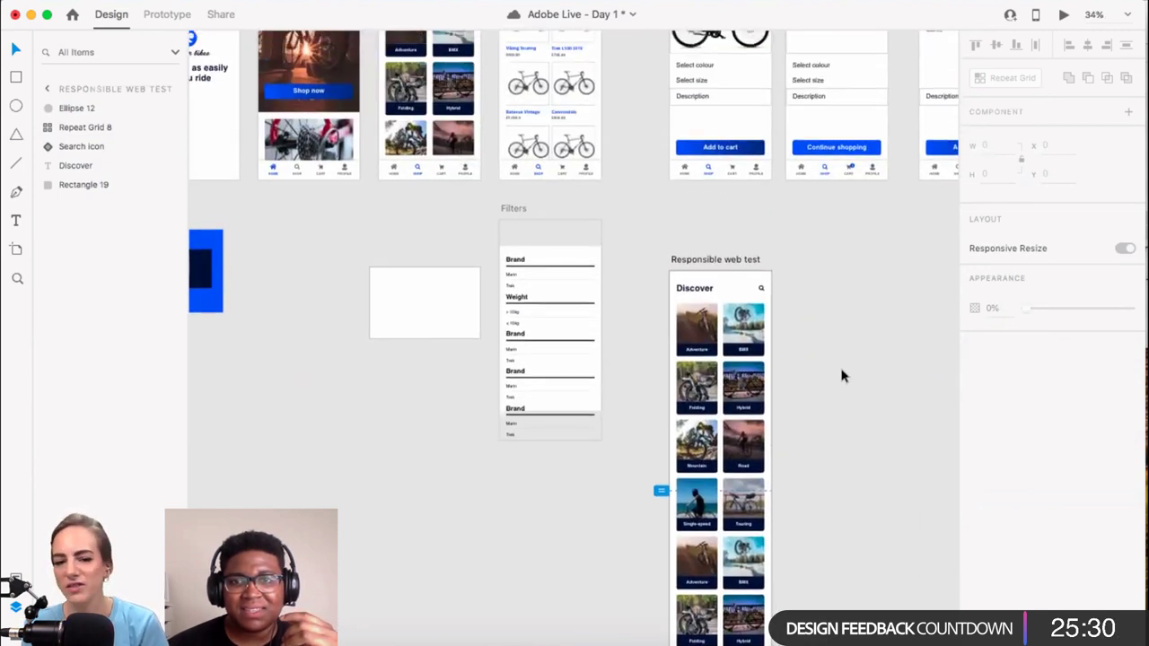
pyautogui.scroll(-5, 828, 405)
pyautogui.scroll(5, 781, 556)
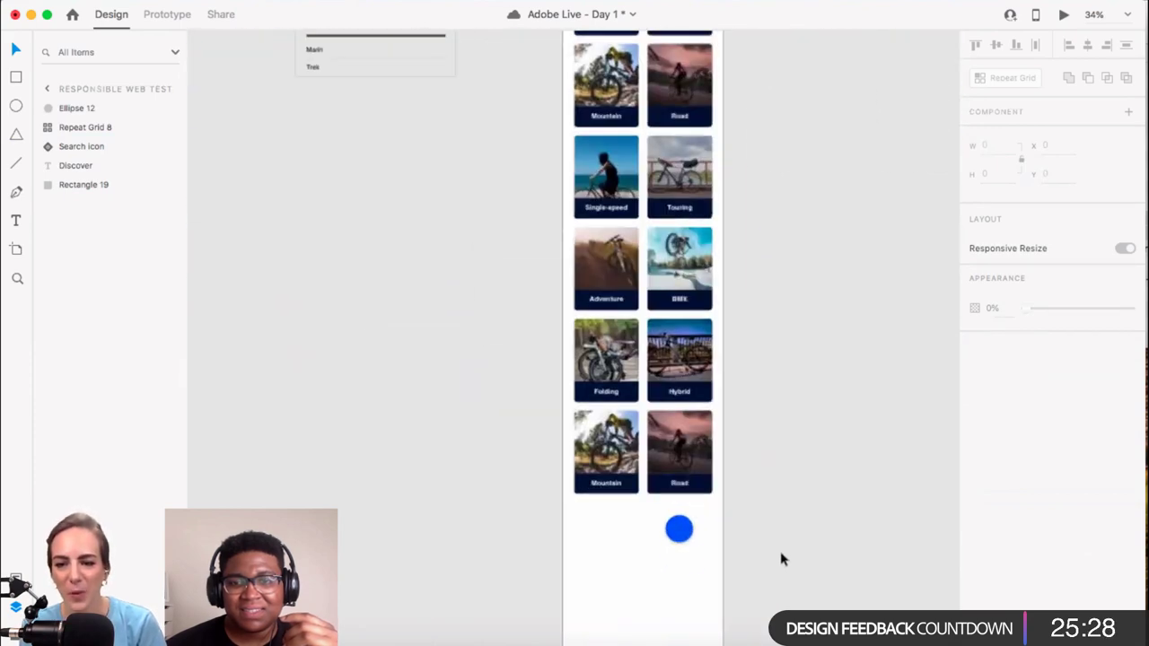
pyautogui.click(597, 511)
pyautogui.scroll(4, 619, 525)
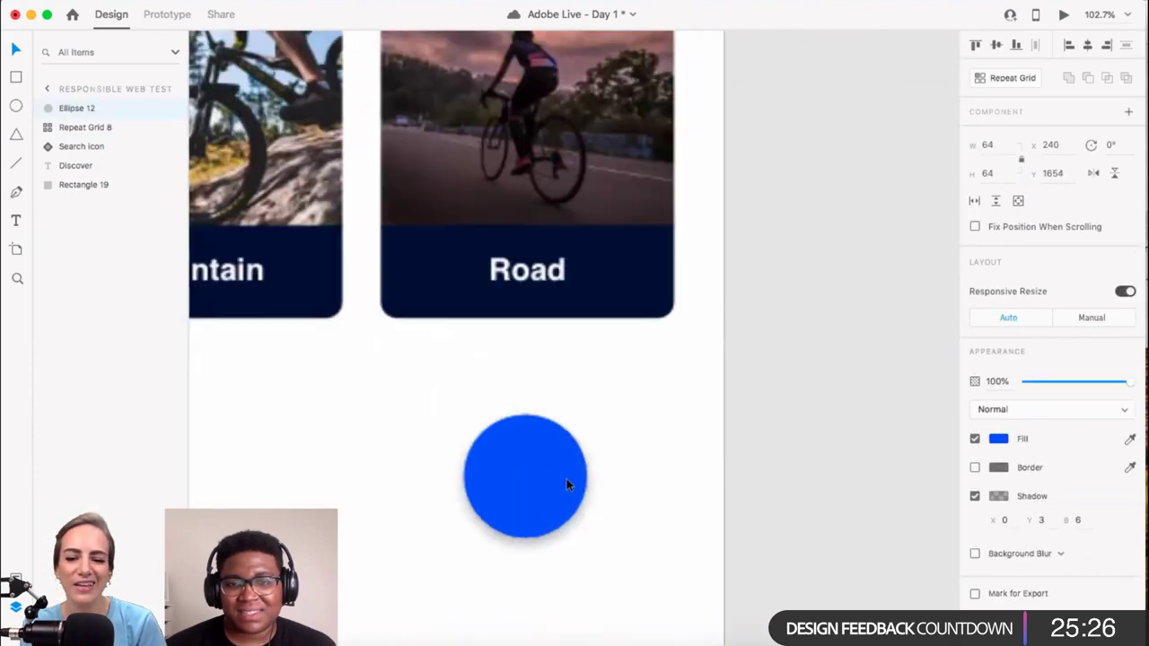
pyautogui.moveTo(553, 476); pyautogui.dragTo(653, 424)
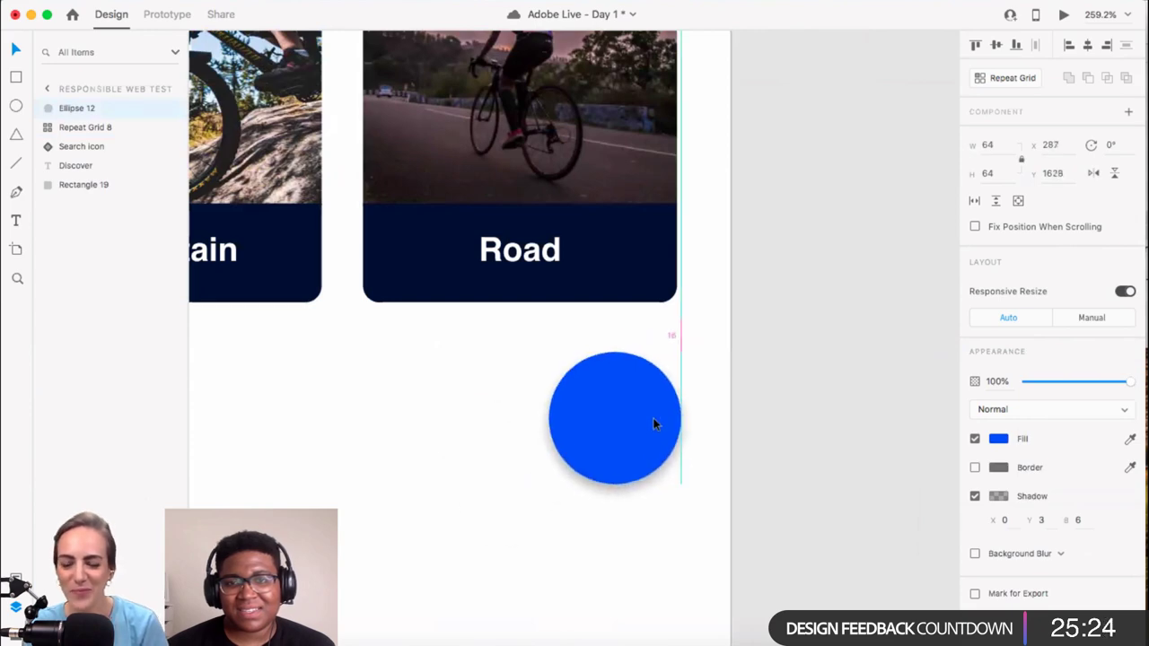
# Step: Move the blue circle straight up over the upper right corner of the second BMX card, at about Y 976
pyautogui.scroll(-8, 654, 424)
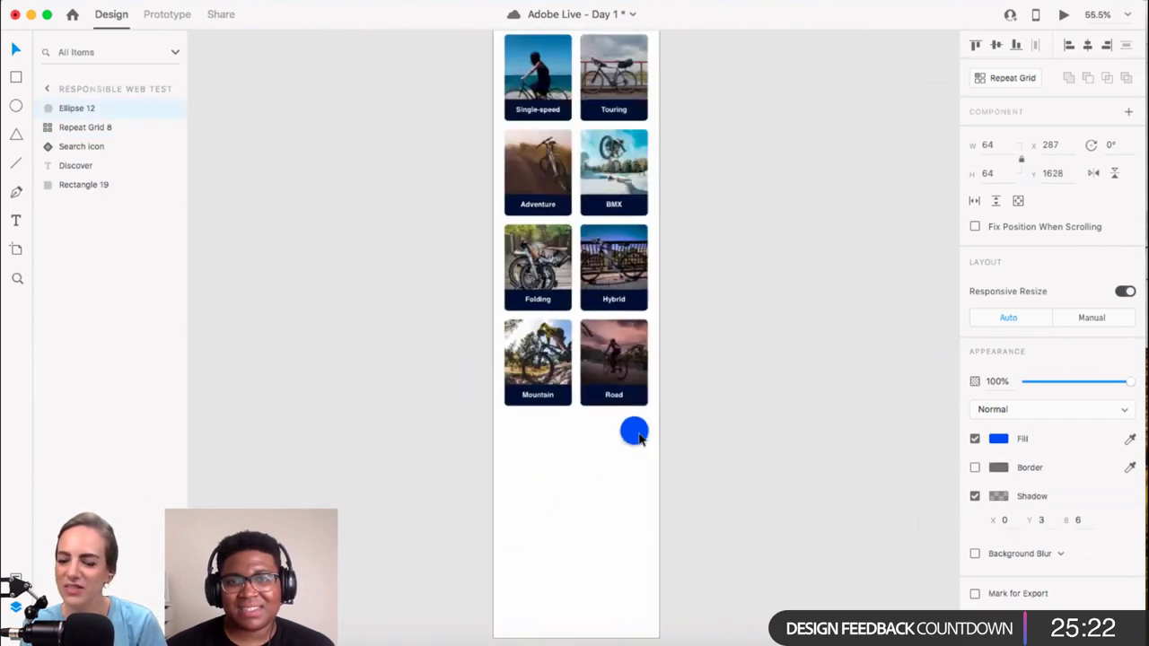
pyautogui.scroll(-2, 640, 438)
pyautogui.scroll(3, 642, 538)
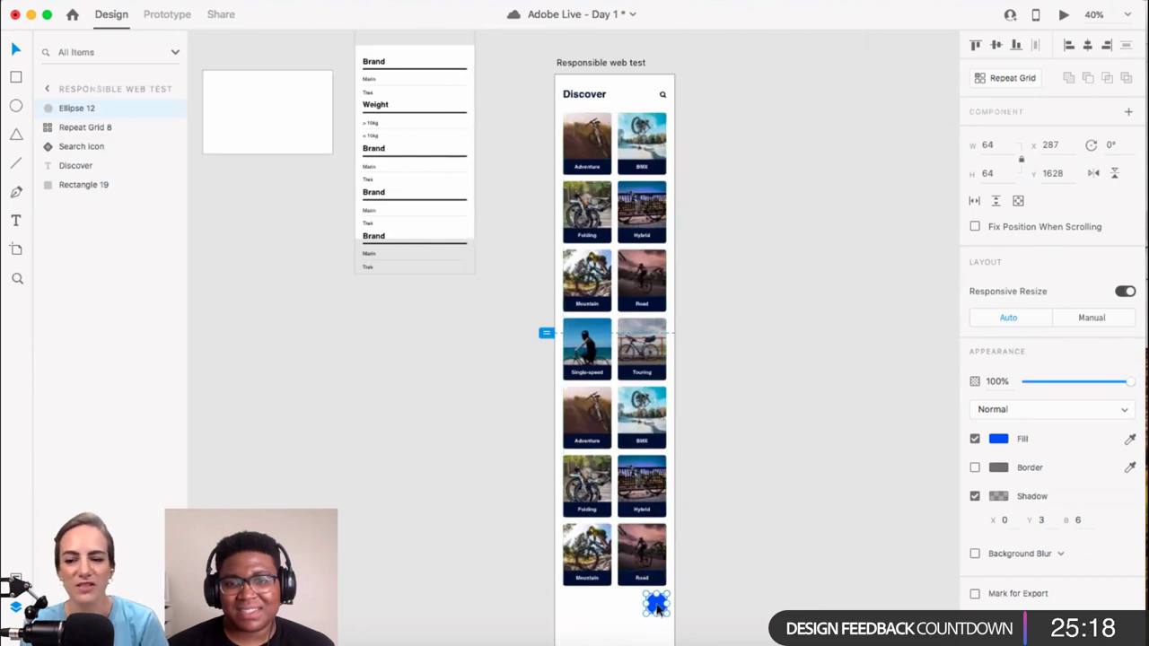
pyautogui.moveTo(660, 532); pyautogui.dragTo(658, 402)
pyautogui.scroll(5, 658, 401)
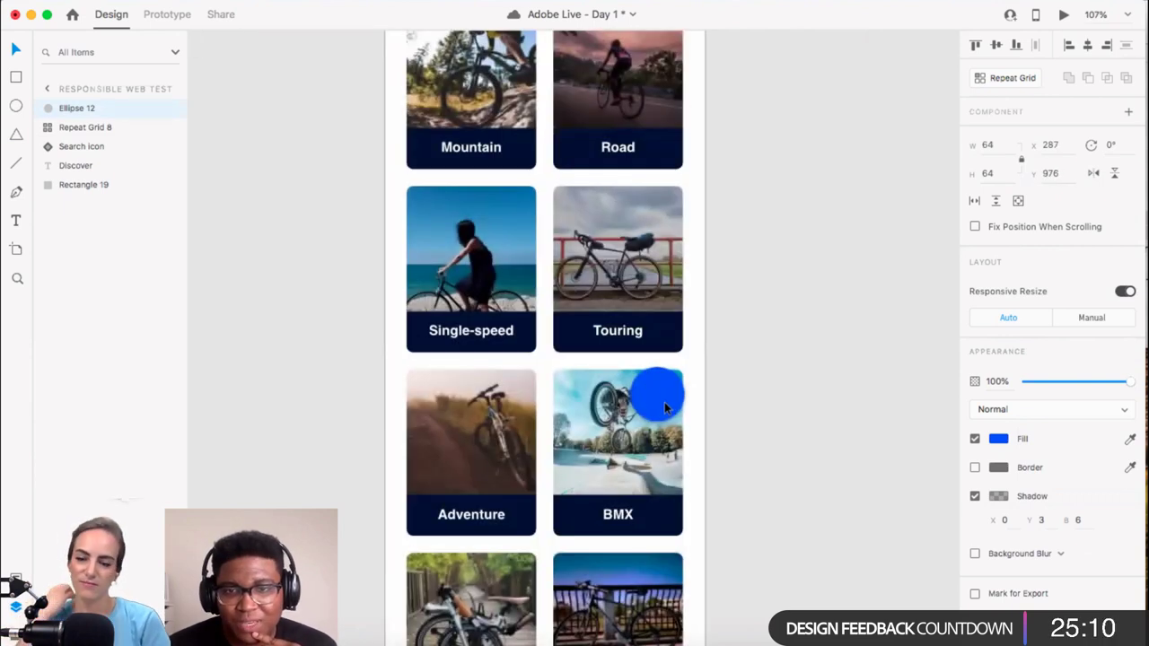
# Step: Change the circle's solid blue fill to a radial gradient and deselect it
pyautogui.click(72, 108)
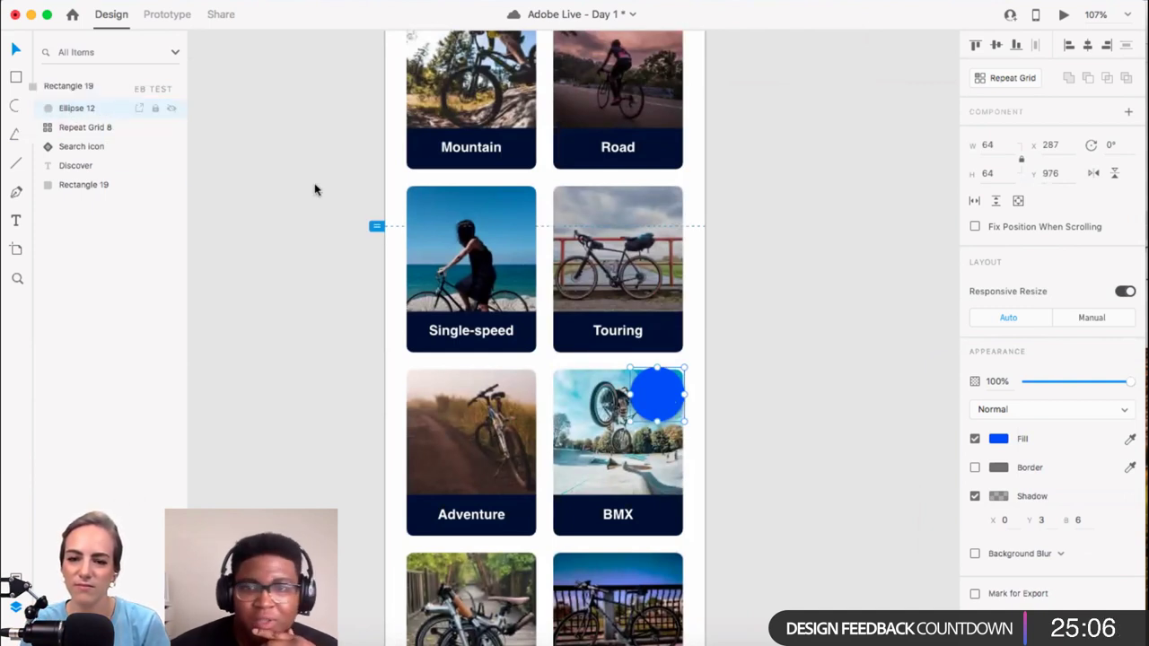
pyautogui.scroll(5, 654, 374)
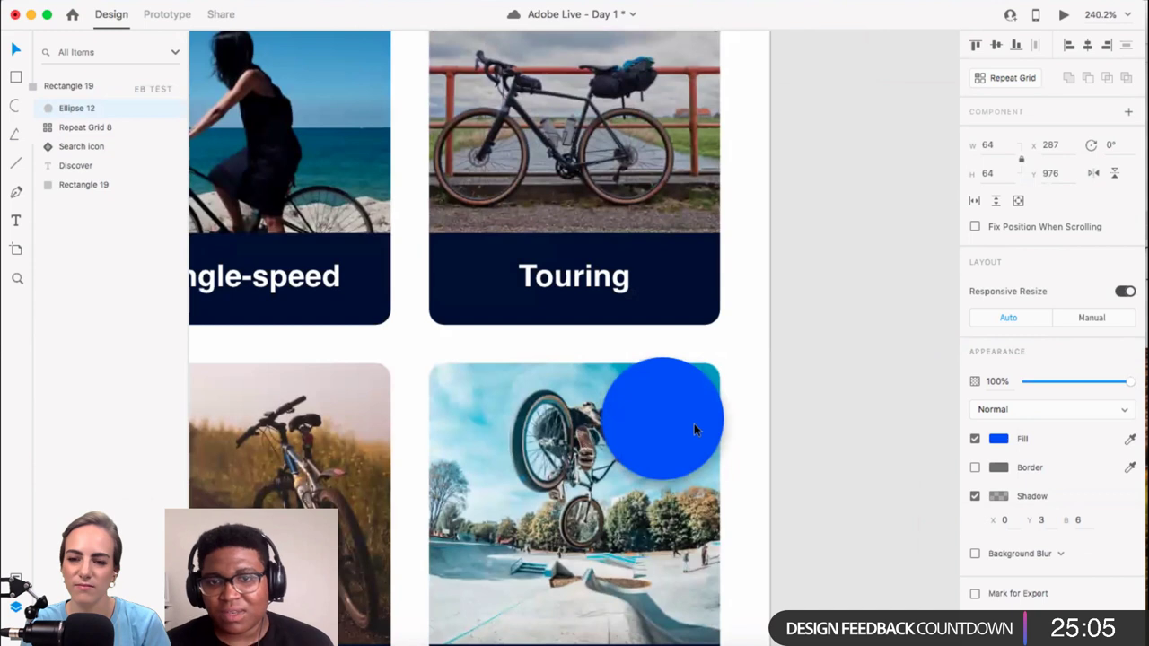
pyautogui.click(998, 439)
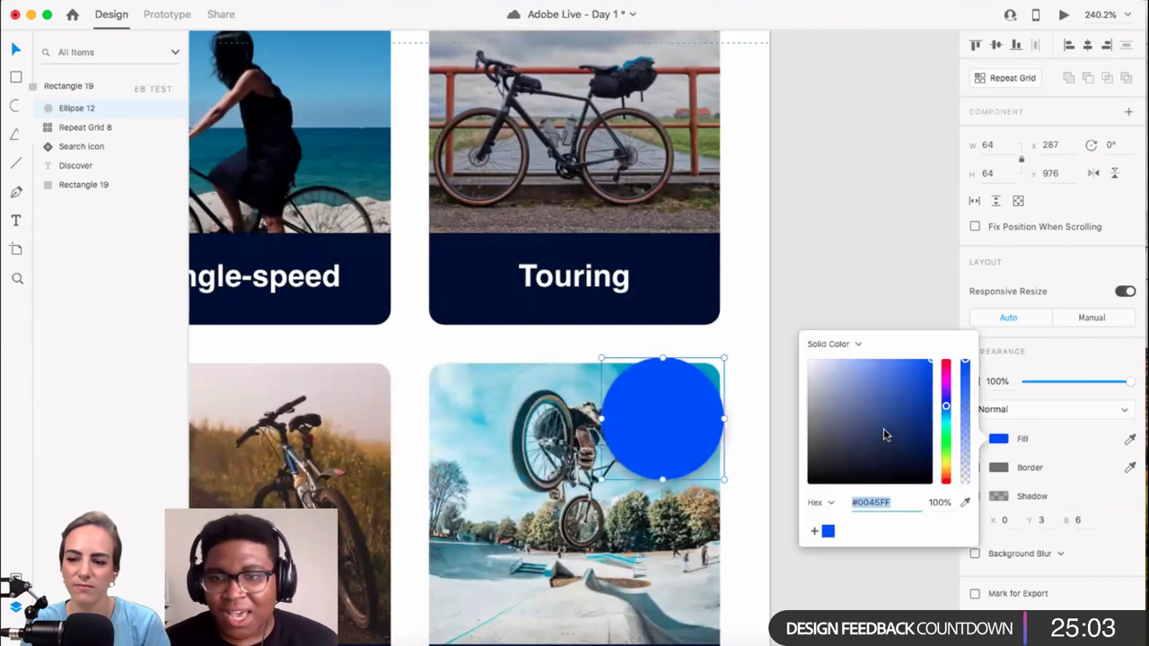
pyautogui.click(856, 345)
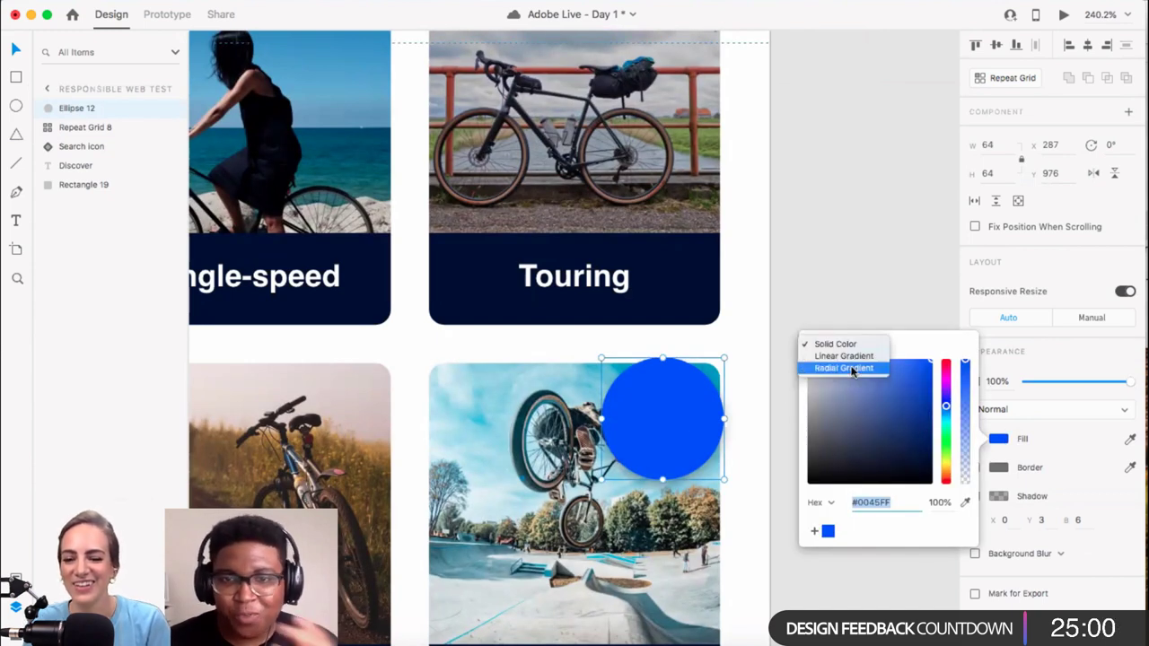
pyautogui.click(848, 368)
pyautogui.click(882, 281)
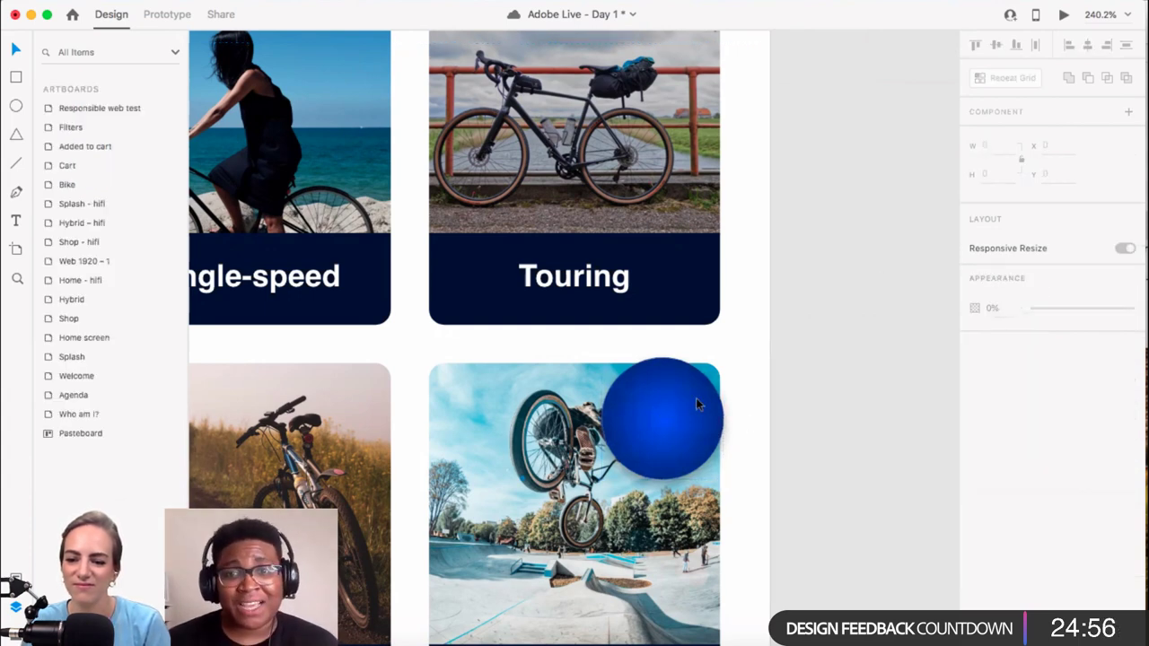
# Step: Nudge the gradient circle left to X 285 so its right side lines up with the BMX card's edge
pyautogui.scroll(3, 700, 384)
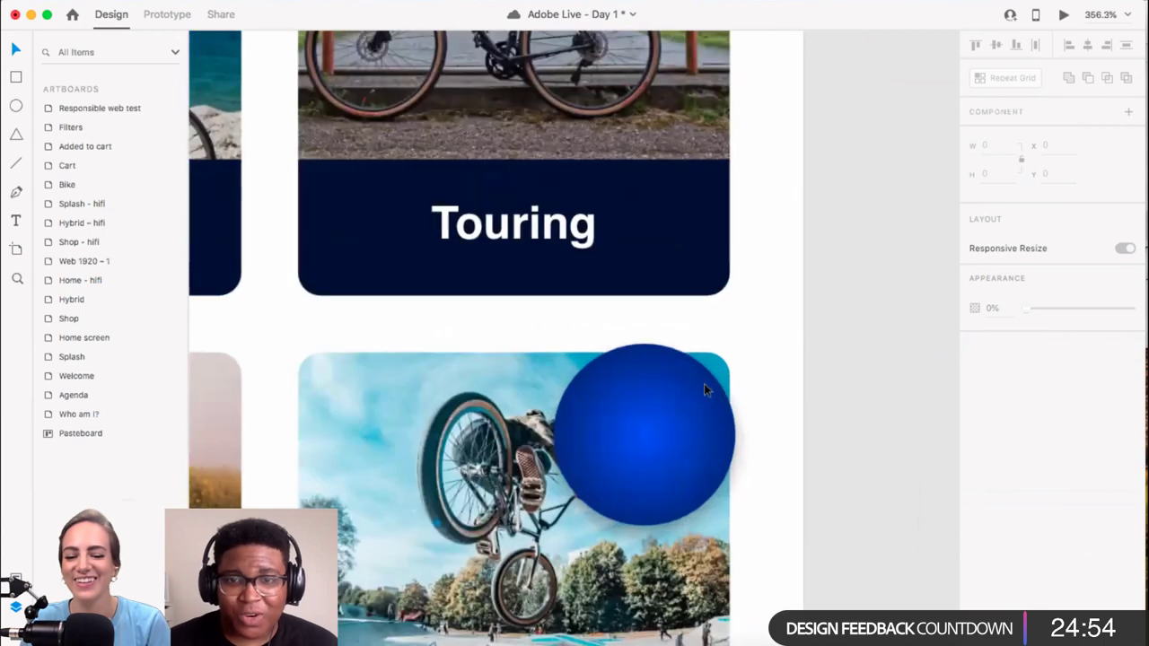
pyautogui.click(763, 446)
pyautogui.click(712, 434)
pyautogui.press('Left')
pyautogui.press('Left')
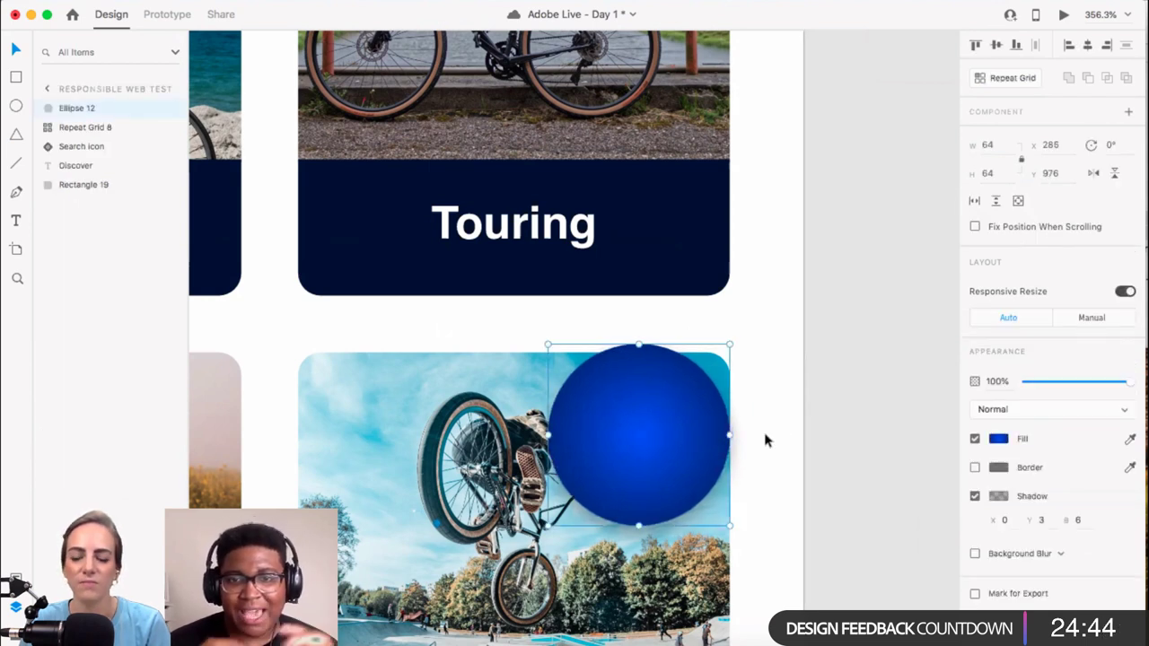
# Step: Save the document and deselect the gradient circle
pyautogui.scroll(3, 684, 359)
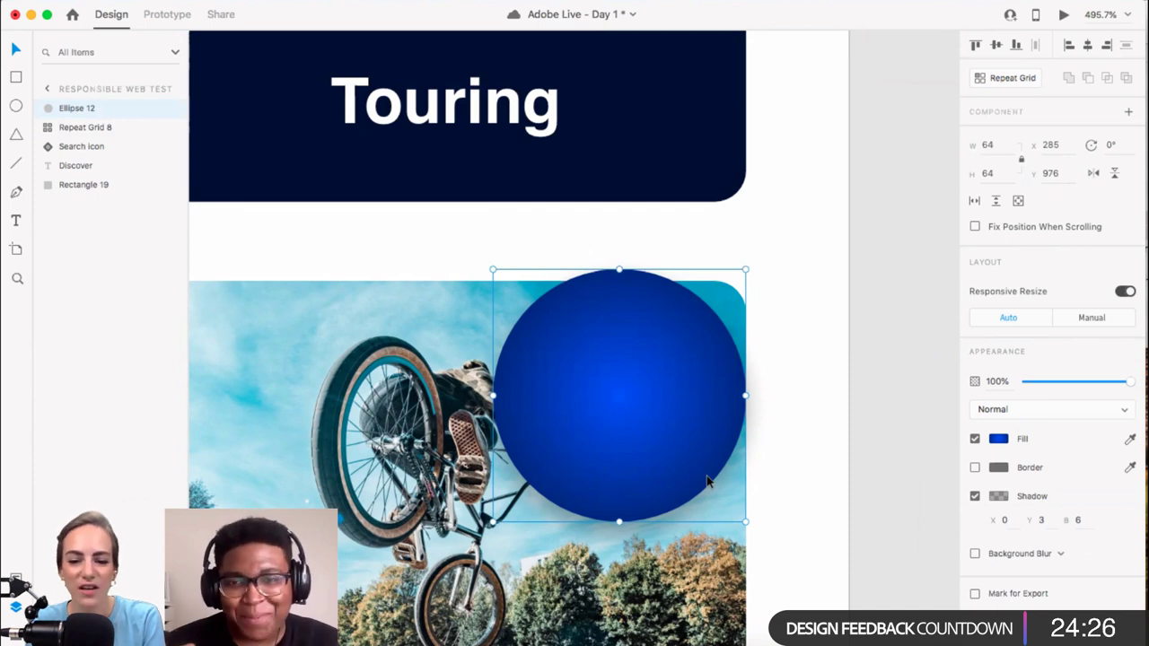
pyautogui.press('super+s')
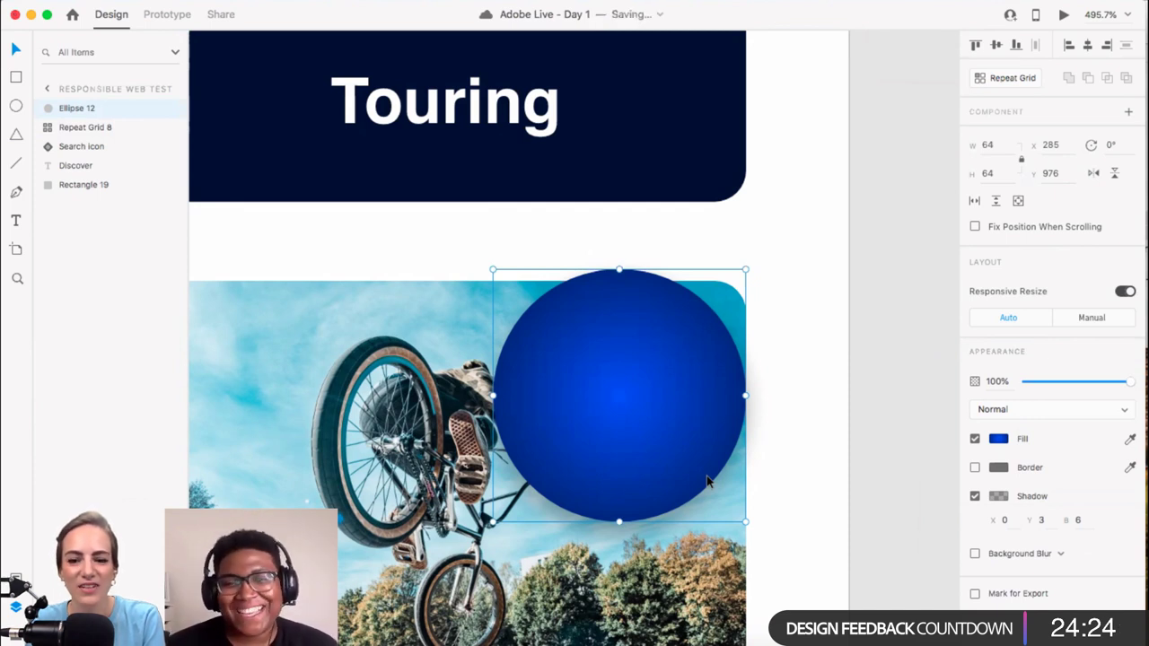
pyautogui.click(881, 409)
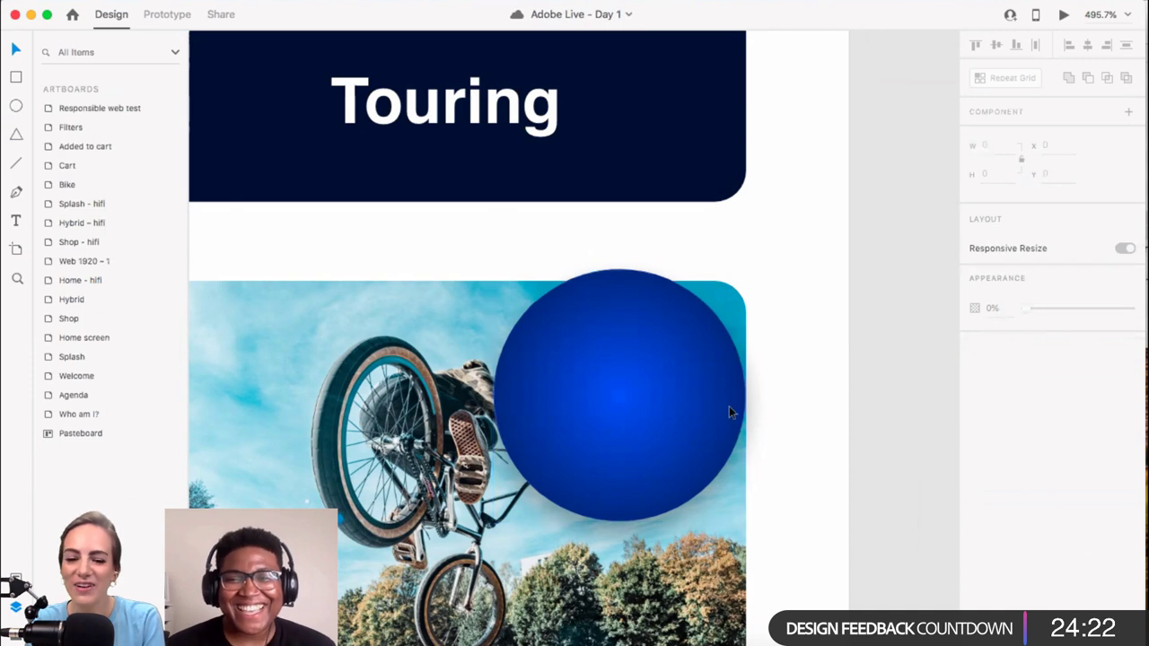
# Step: Add a centred white text label reading "Back to top" over the gradient circle
pyautogui.scroll(-4, 699, 394)
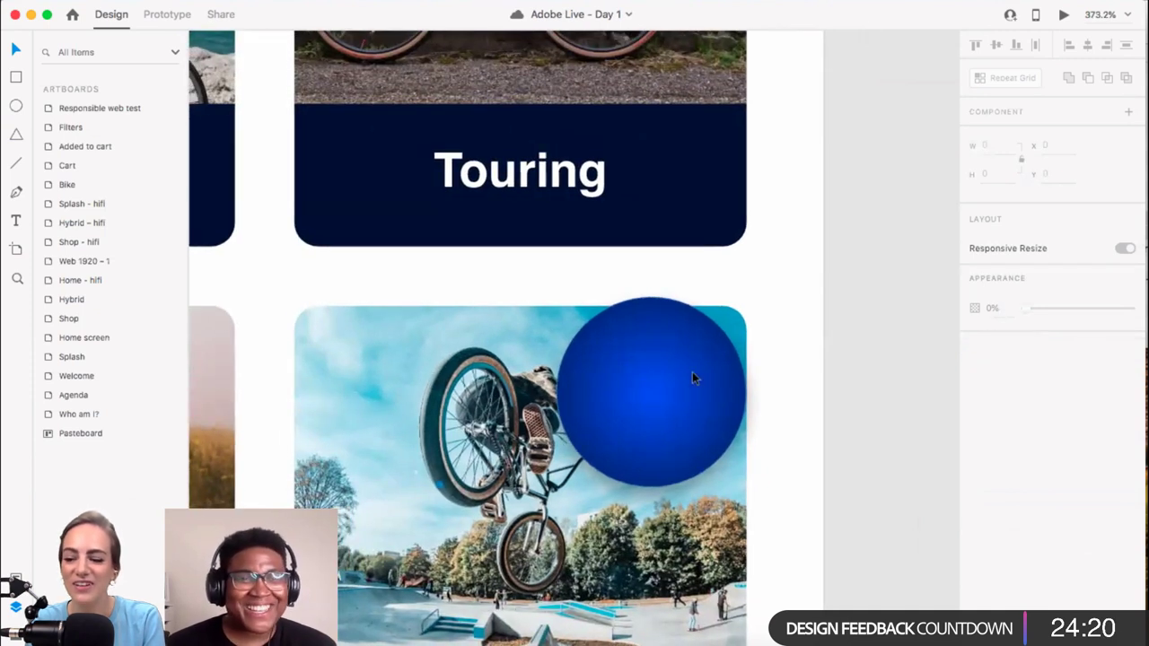
pyautogui.click(703, 383)
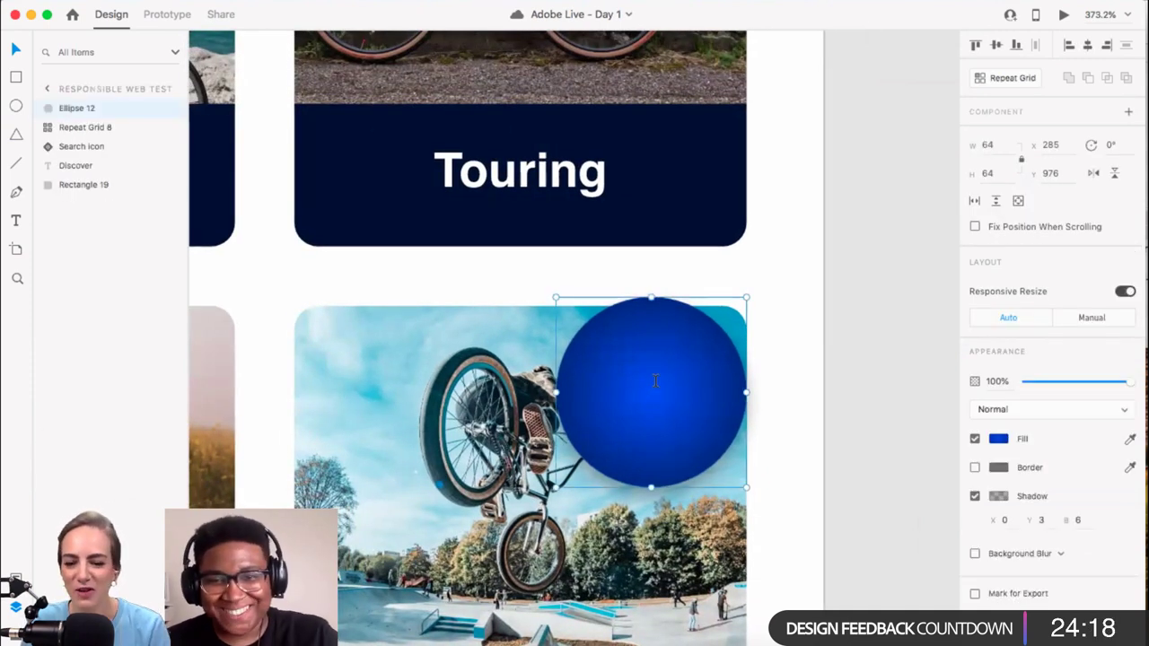
pyautogui.press('t')
pyautogui.click(655, 384)
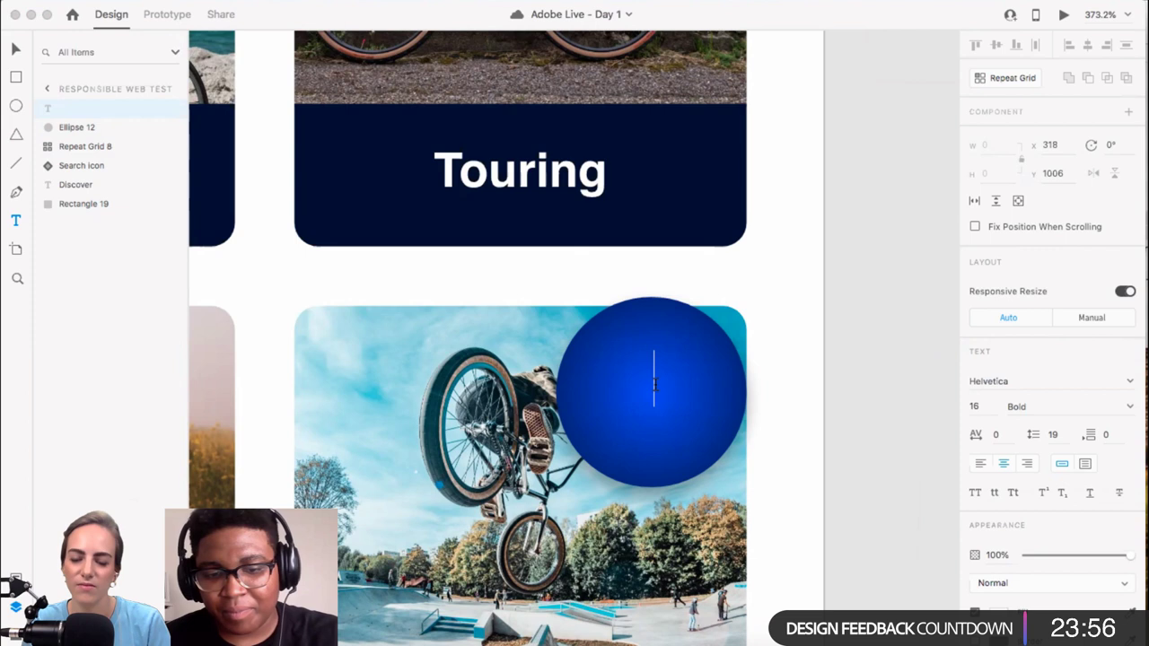
pyautogui.write('Ba')
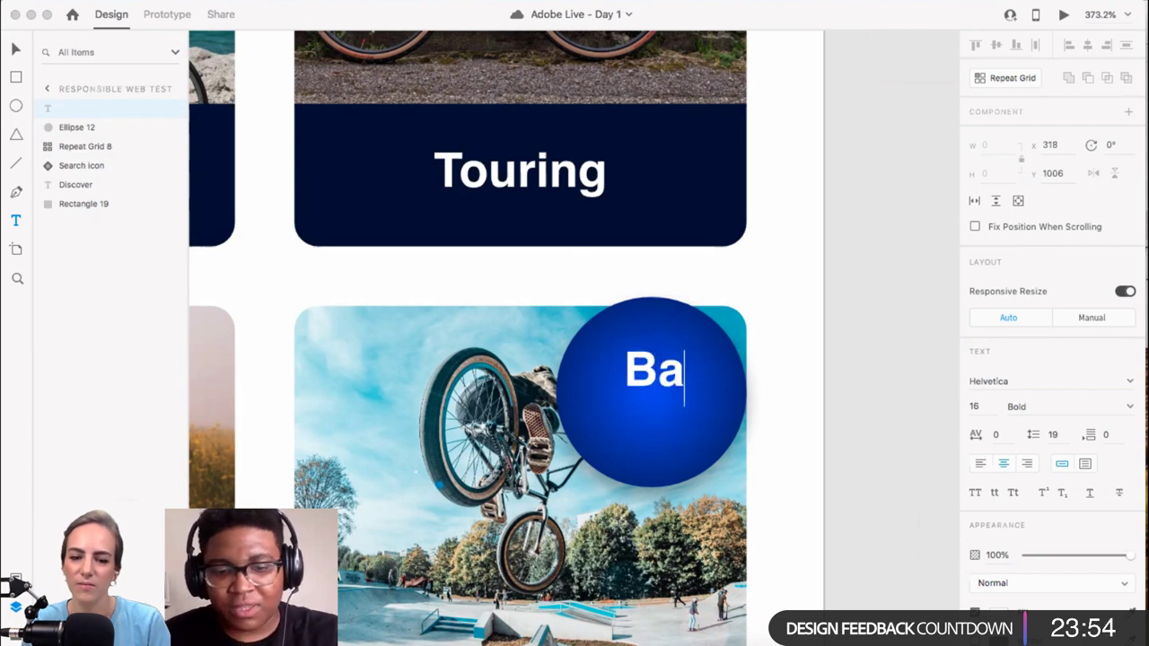
pyautogui.write('ck to t')
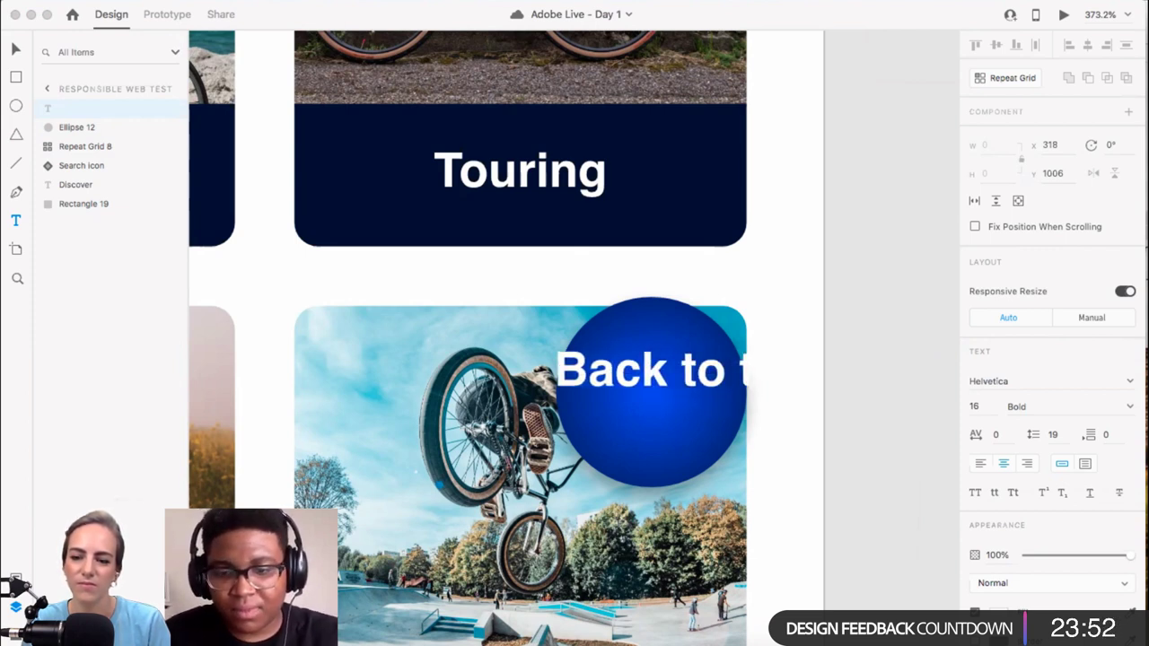
pyautogui.write('op')
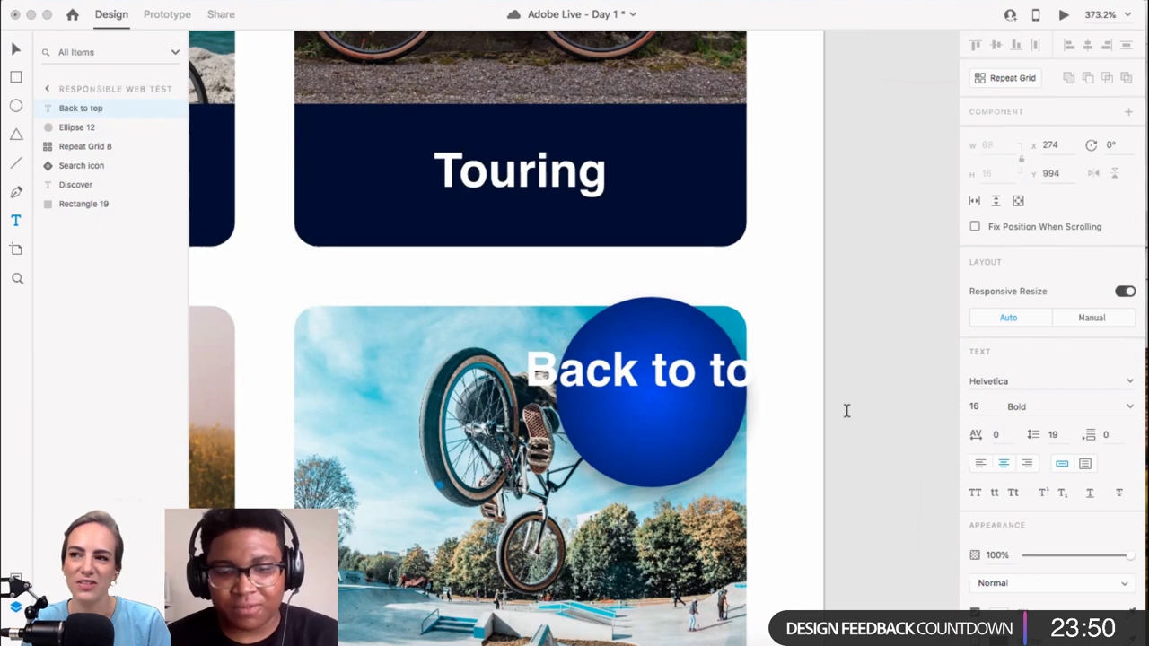
pyautogui.press('Escape')
pyautogui.press('BackSpace')
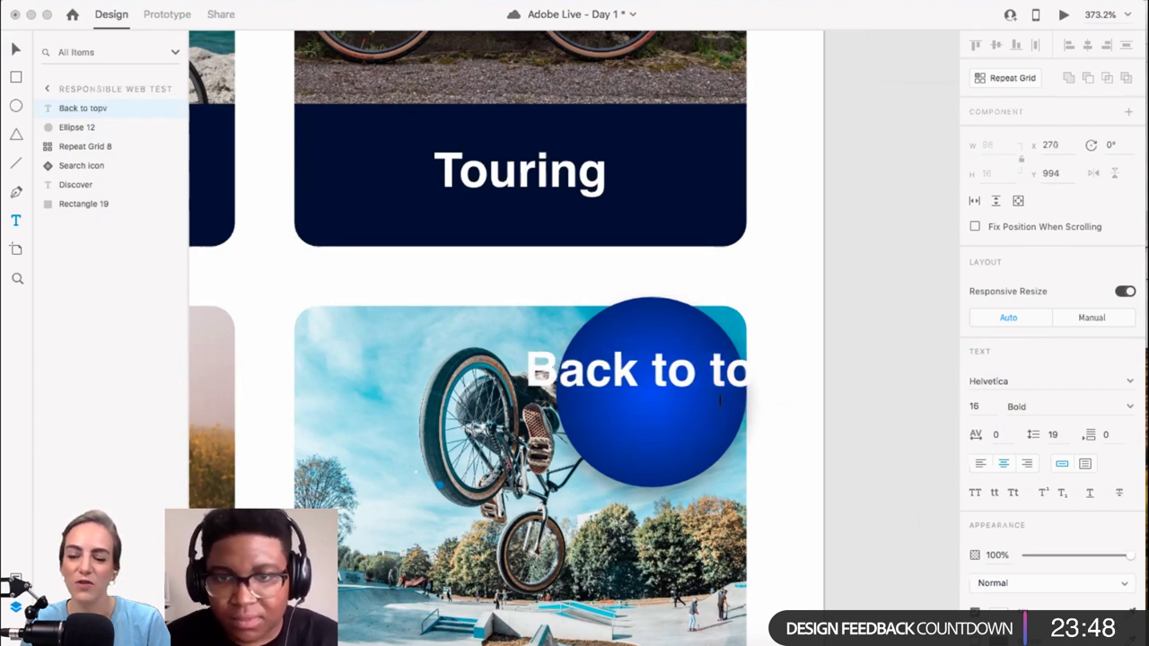
pyautogui.press('Escape')
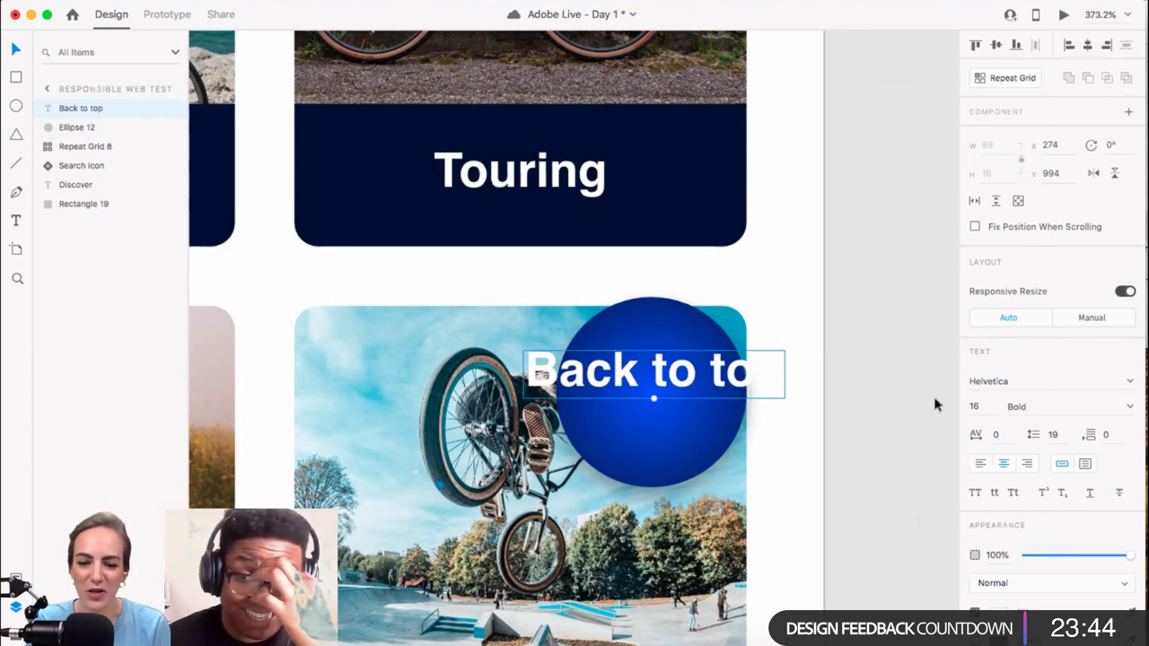
# Step: Set the "Back to top" label's font size to 12 and format it in all caps
pyautogui.click(982, 408)
pyautogui.write('12')
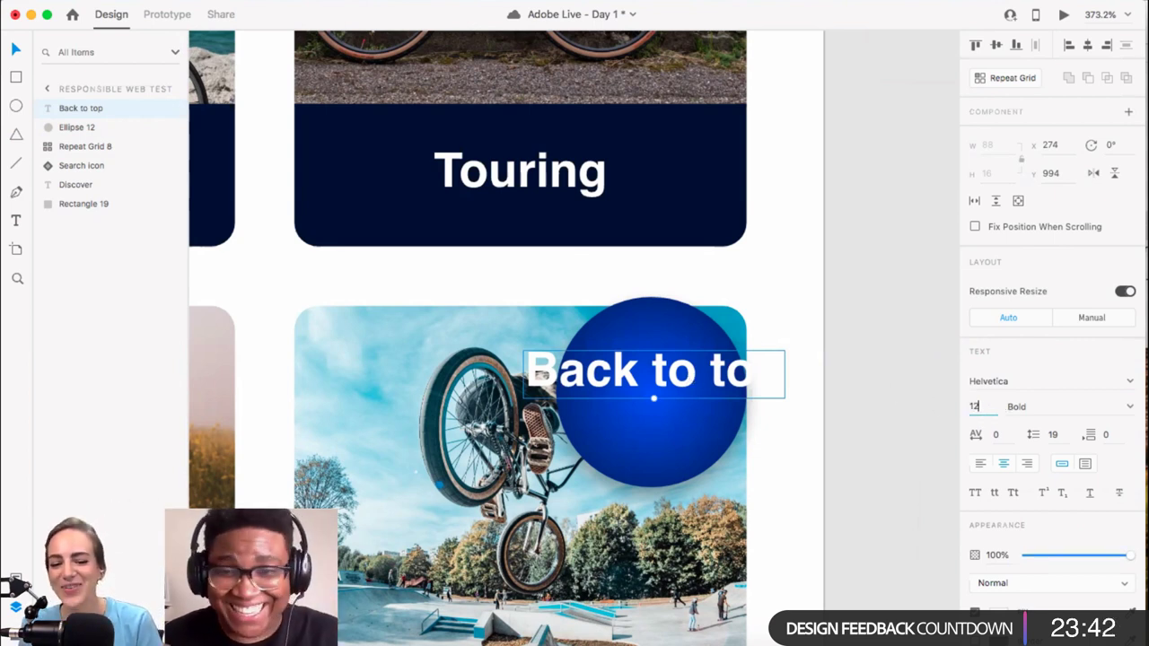
pyautogui.press('Return')
pyautogui.click(975, 493)
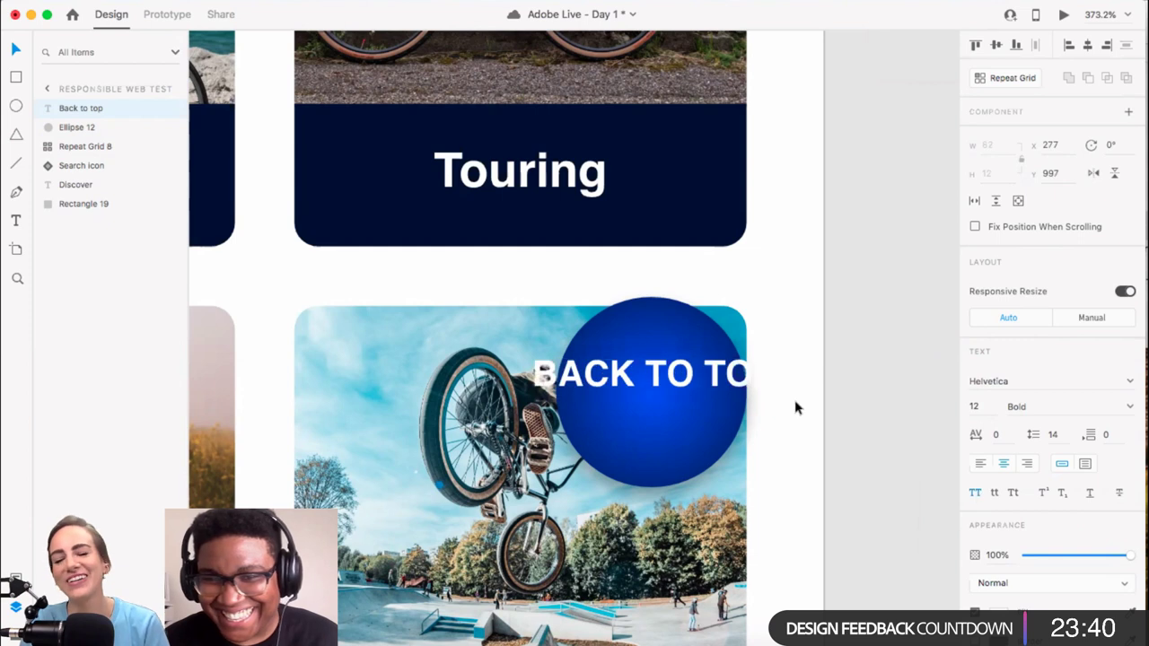
# Step: Convert the label to fixed-size area text, about 51 by 27, wrapped onto two lines and centred on the circle
pyautogui.moveTo(664, 377); pyautogui.dragTo(705, 392)
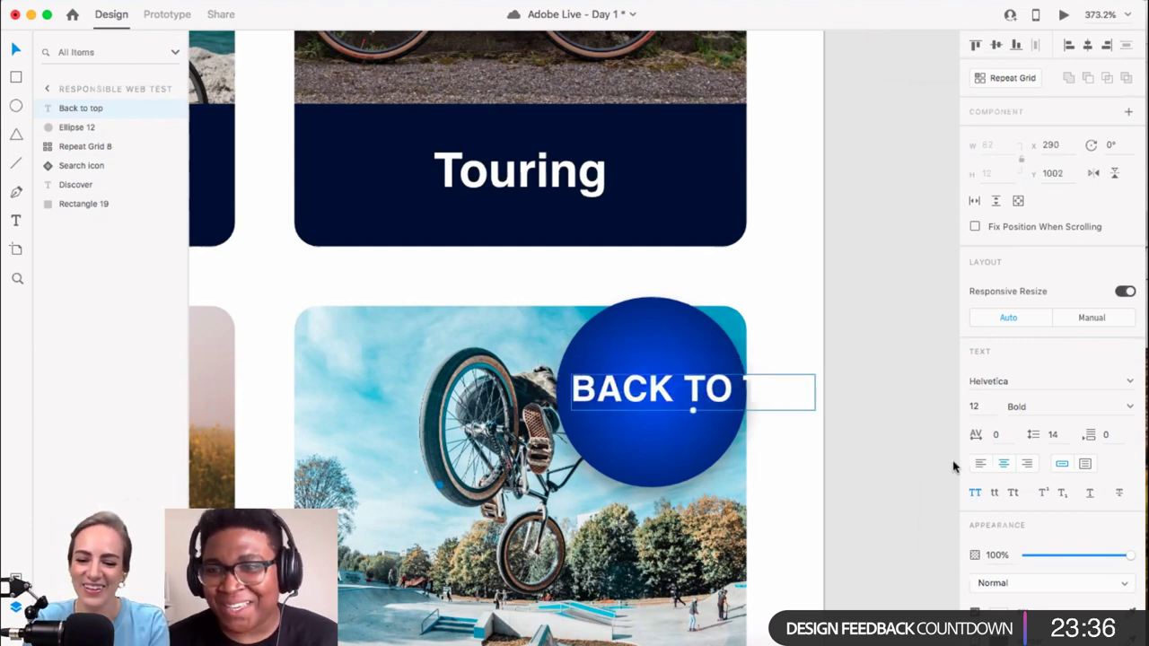
pyautogui.click(1084, 463)
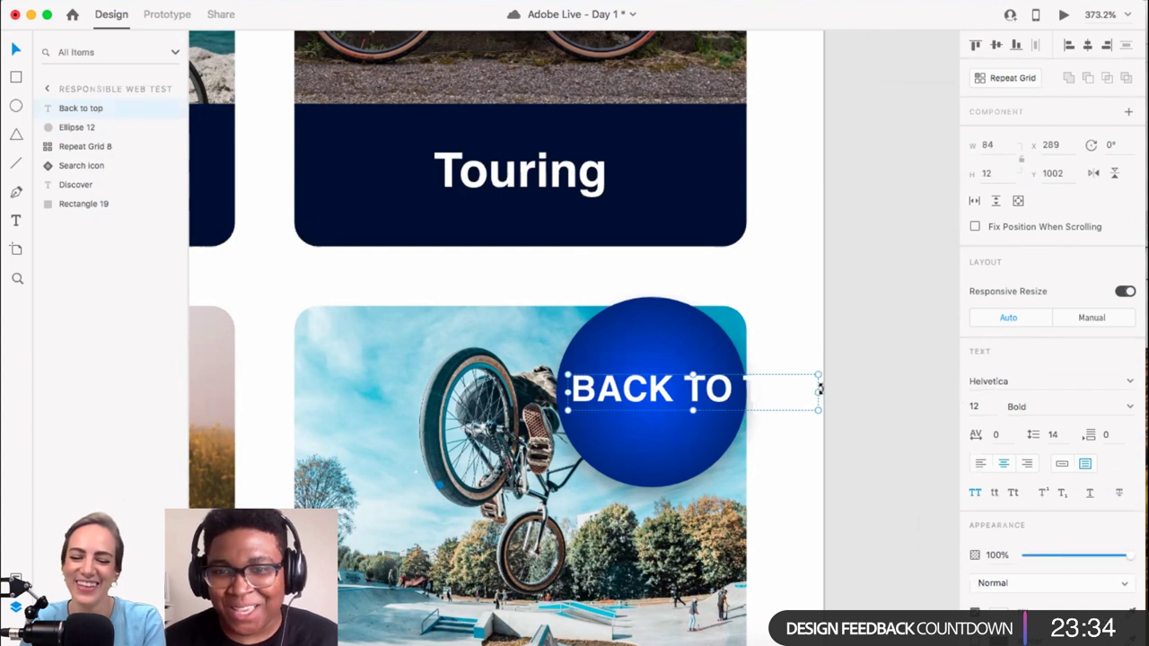
pyautogui.moveTo(820, 391); pyautogui.dragTo(647, 434)
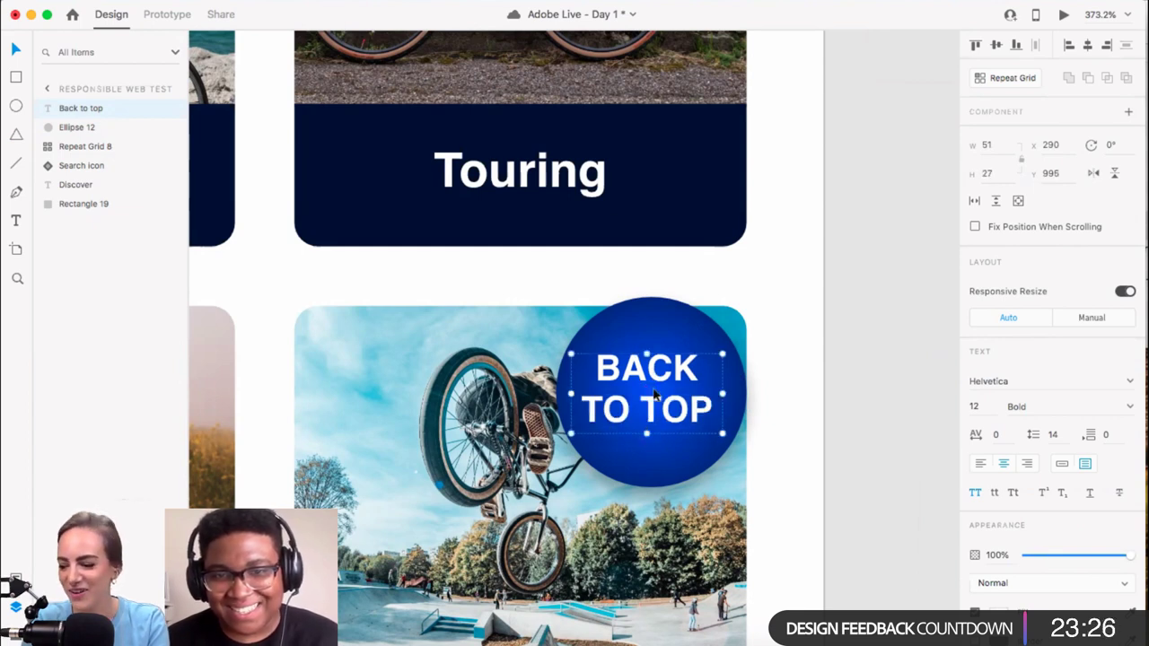
pyautogui.moveTo(654, 392); pyautogui.dragTo(656, 395)
pyautogui.scroll(-3, 691, 407)
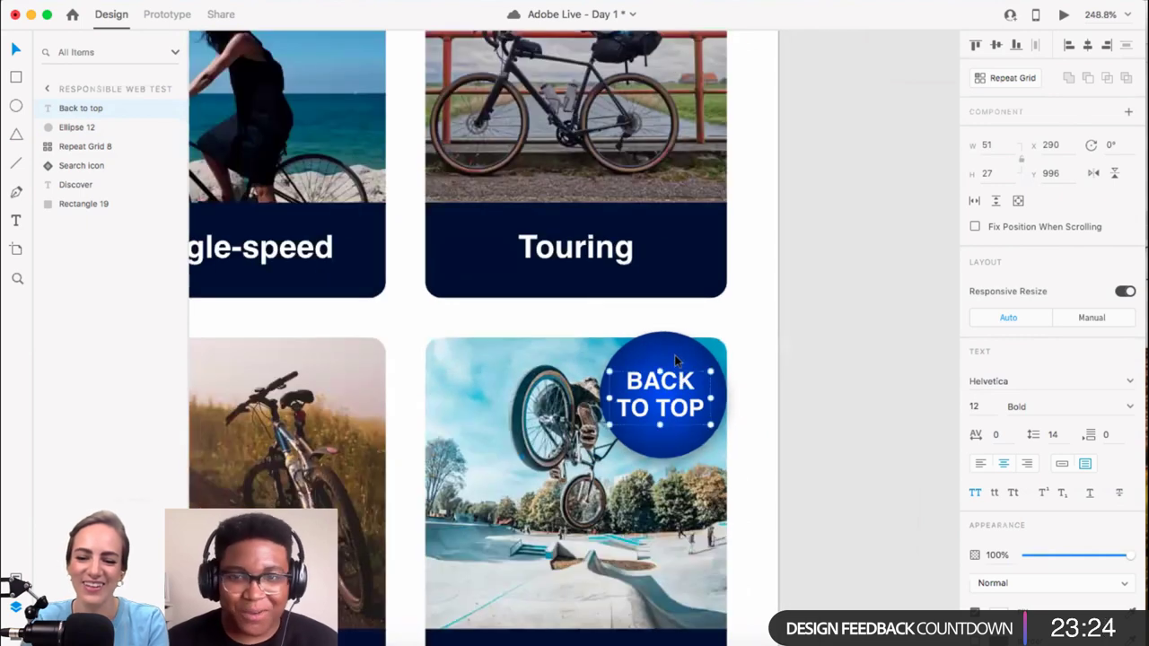
# Step: Turn the label and circle into one component and rename it "Back to top"
pyautogui.keyDown('shift'); pyautogui.click(674, 354); pyautogui.keyUp('shift')
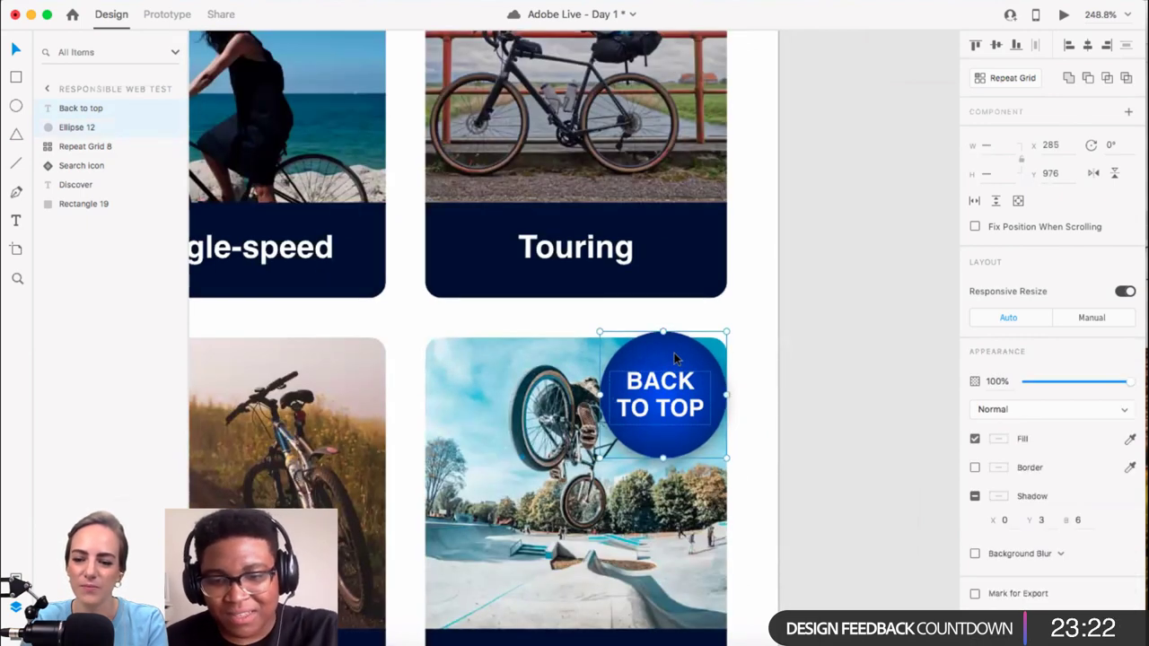
pyautogui.press('super+k')
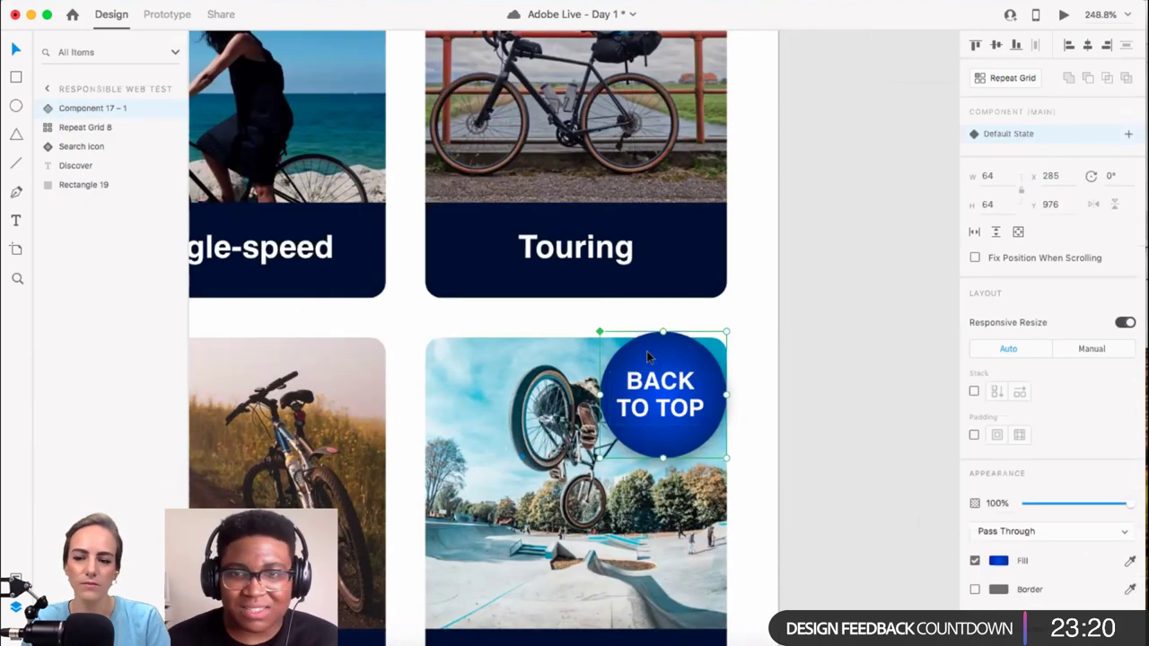
pyautogui.doubleClick(93, 108)
pyautogui.write('Ba')
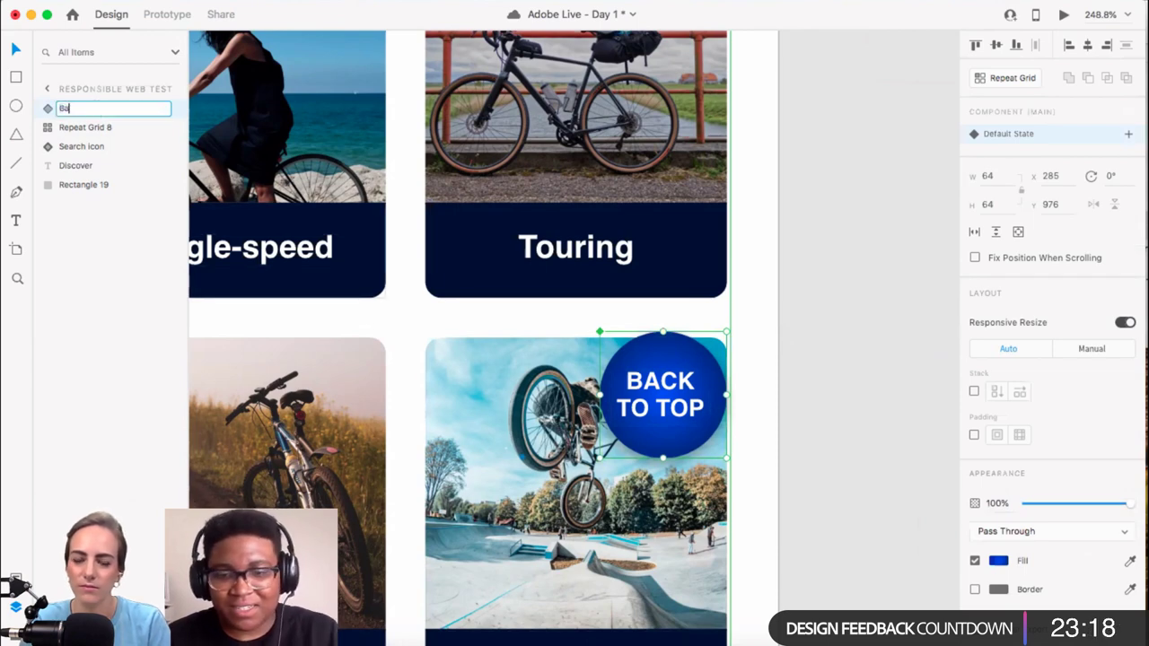
pyautogui.write('ck to top')
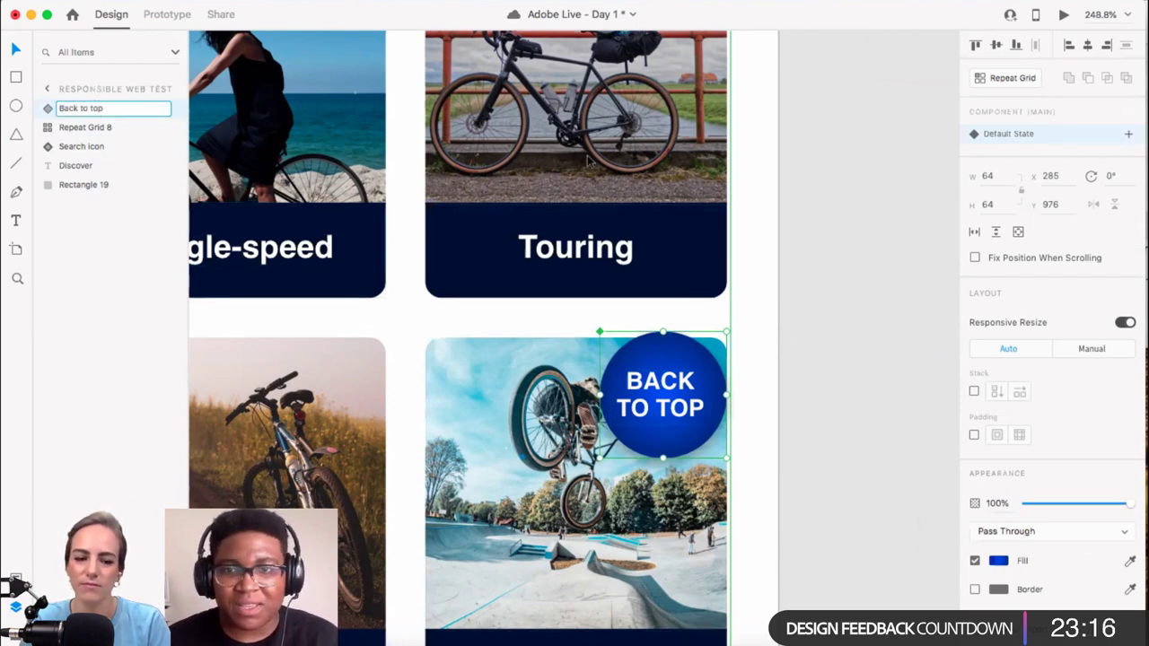
pyautogui.click(815, 214)
# Step: Move the Back to top component down to Y 979, level with the BMX card's upper edge
pyautogui.click(705, 382)
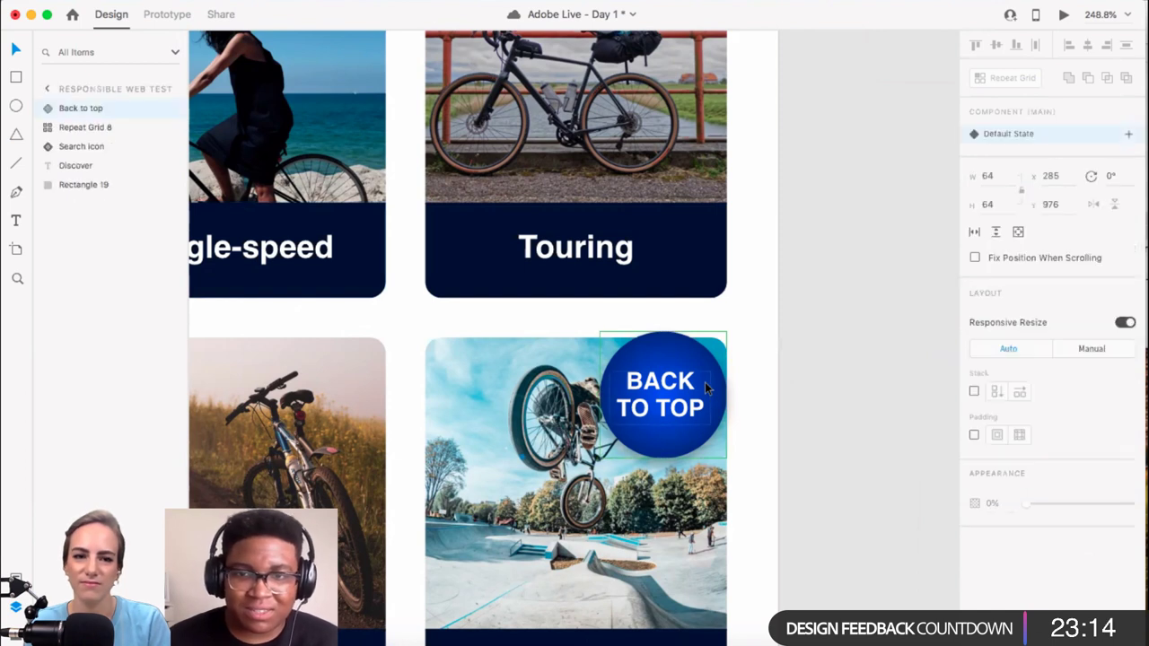
pyautogui.moveTo(705, 382); pyautogui.dragTo(705, 386)
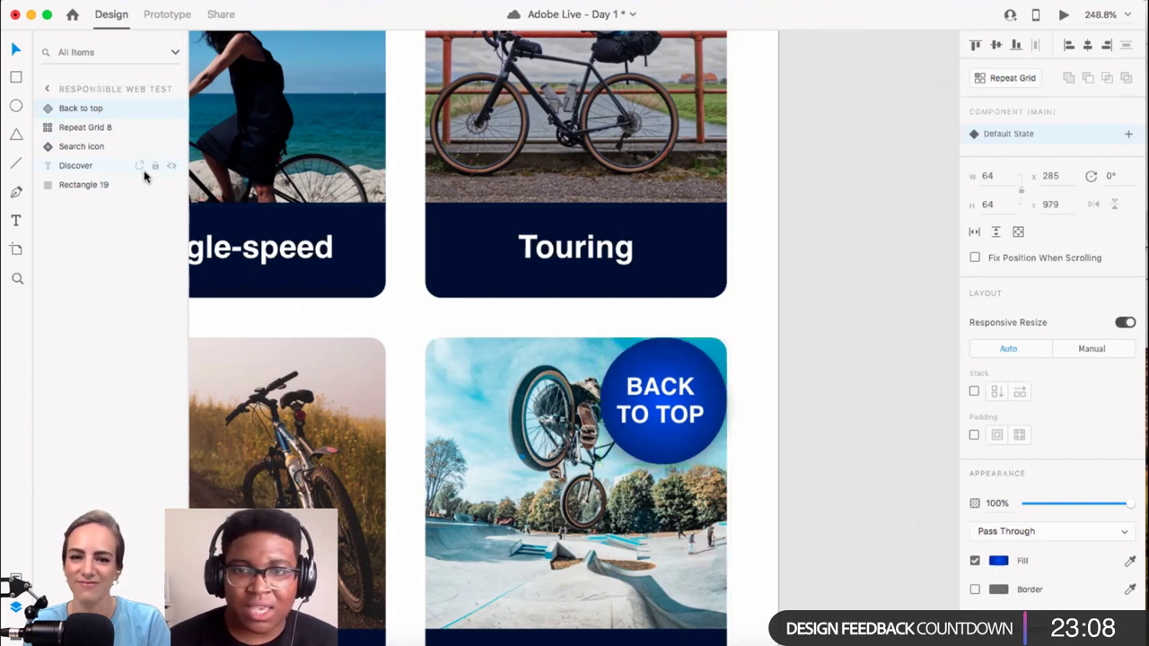
pyautogui.moveTo(694, 437); pyautogui.dragTo(694, 435)
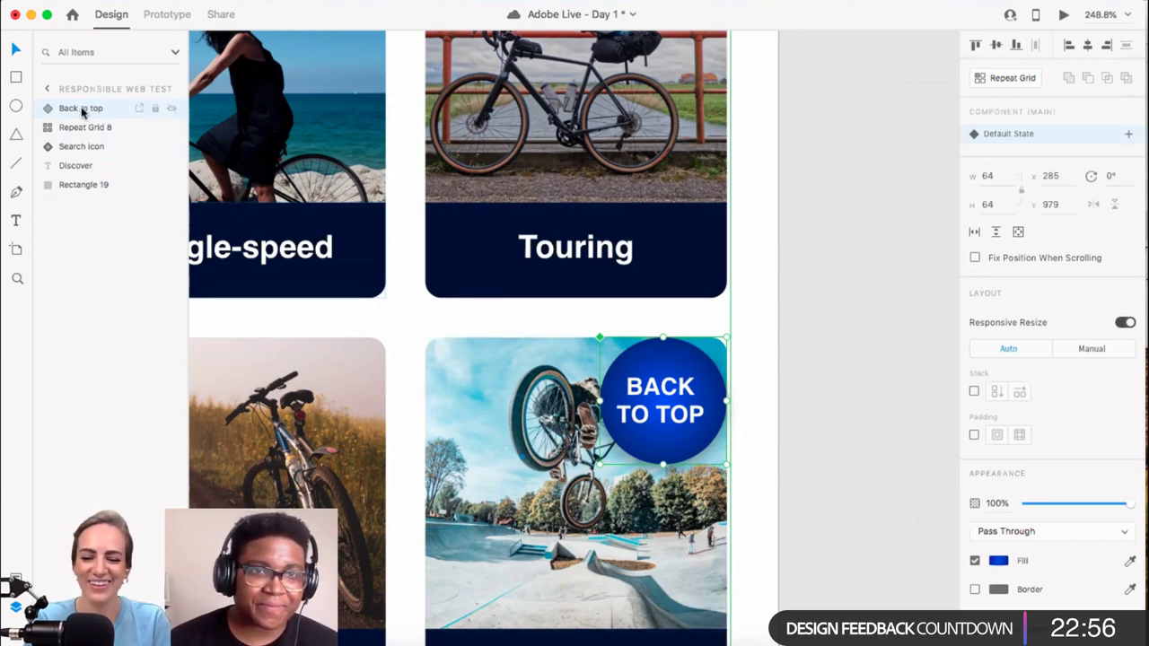
# Step: Send the Back to top component to the very back of the Responsible web test artboard's layer order and deselect it
pyautogui.moveTo(77, 112); pyautogui.dragTo(79, 198)
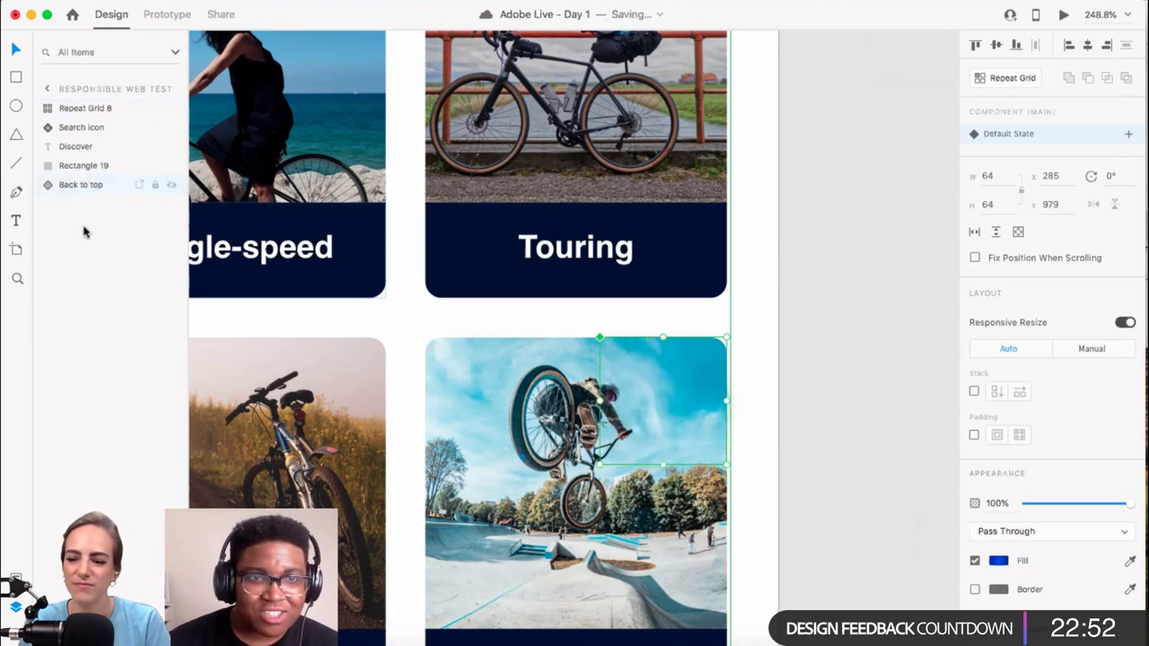
pyautogui.click(79, 197)
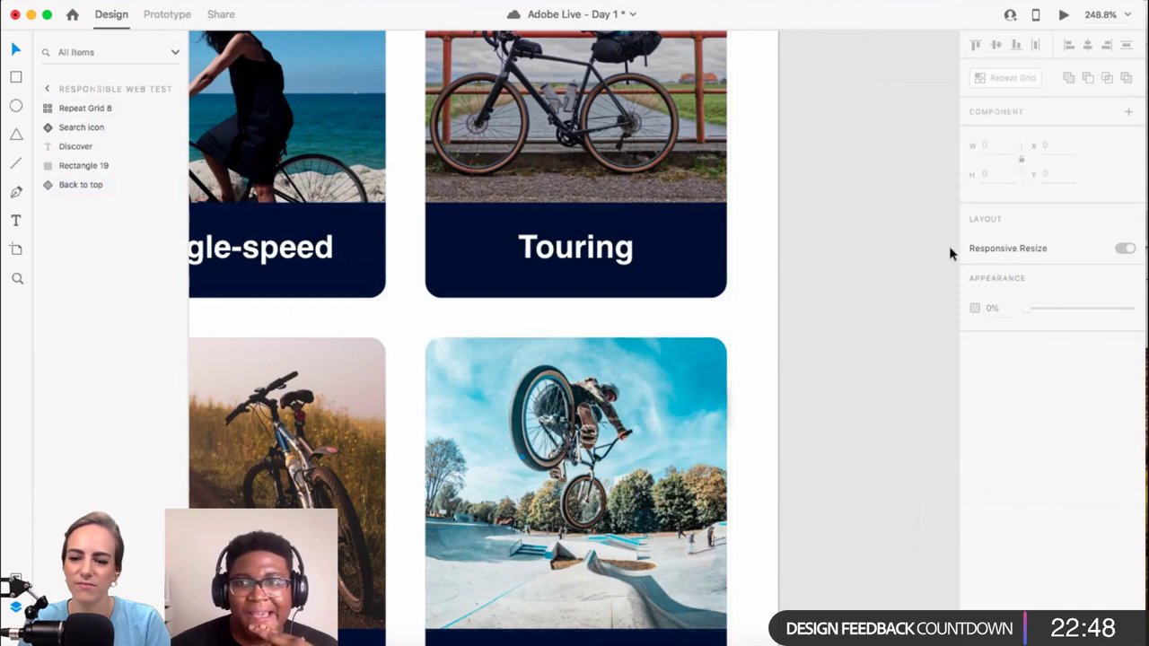
pyautogui.scroll(-3, 949, 246)
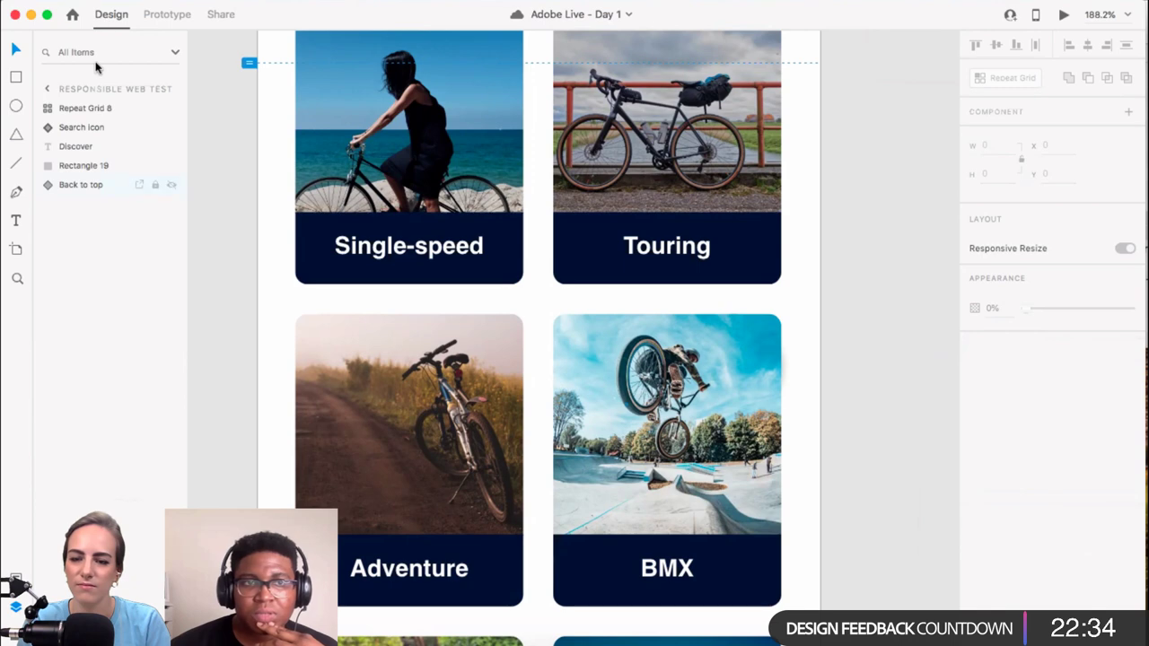
# Step: Fix the Back to top component's position when scrolling
pyautogui.click(67, 184)
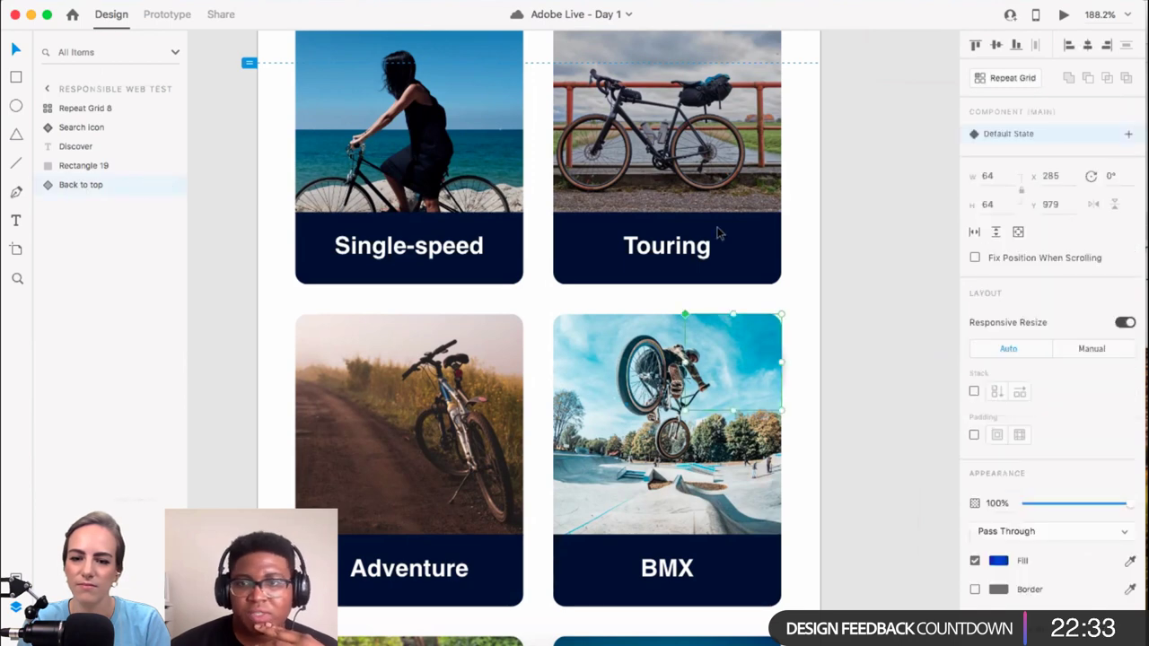
pyautogui.click(977, 258)
pyautogui.scroll(-5, 802, 320)
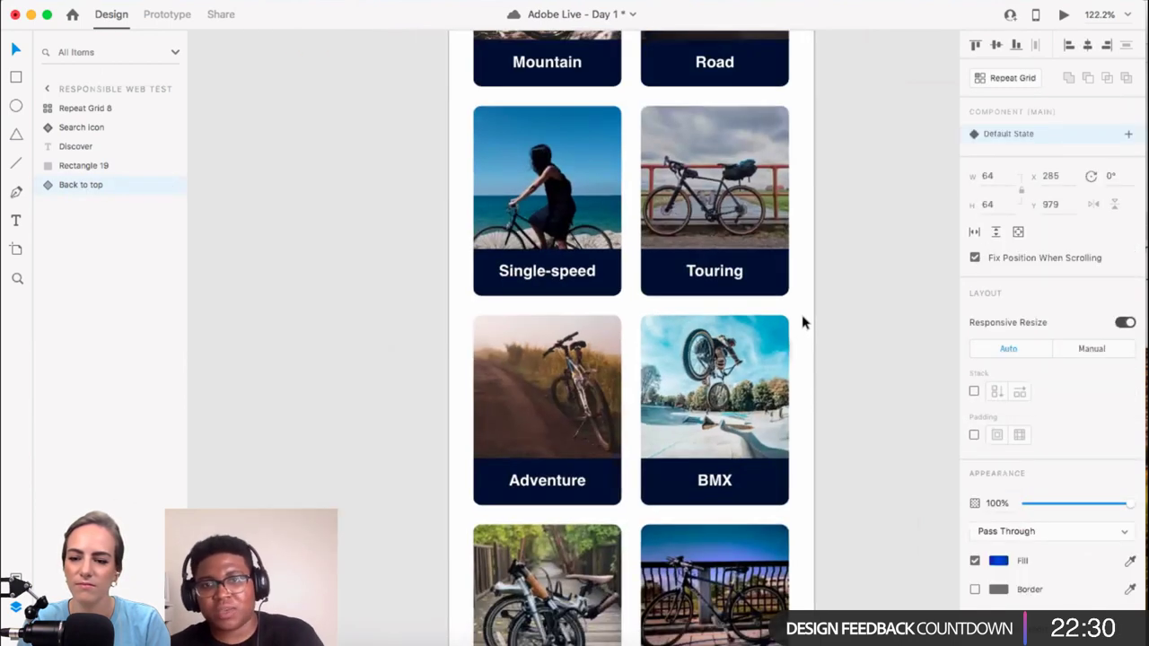
pyautogui.scroll(-5, 802, 320)
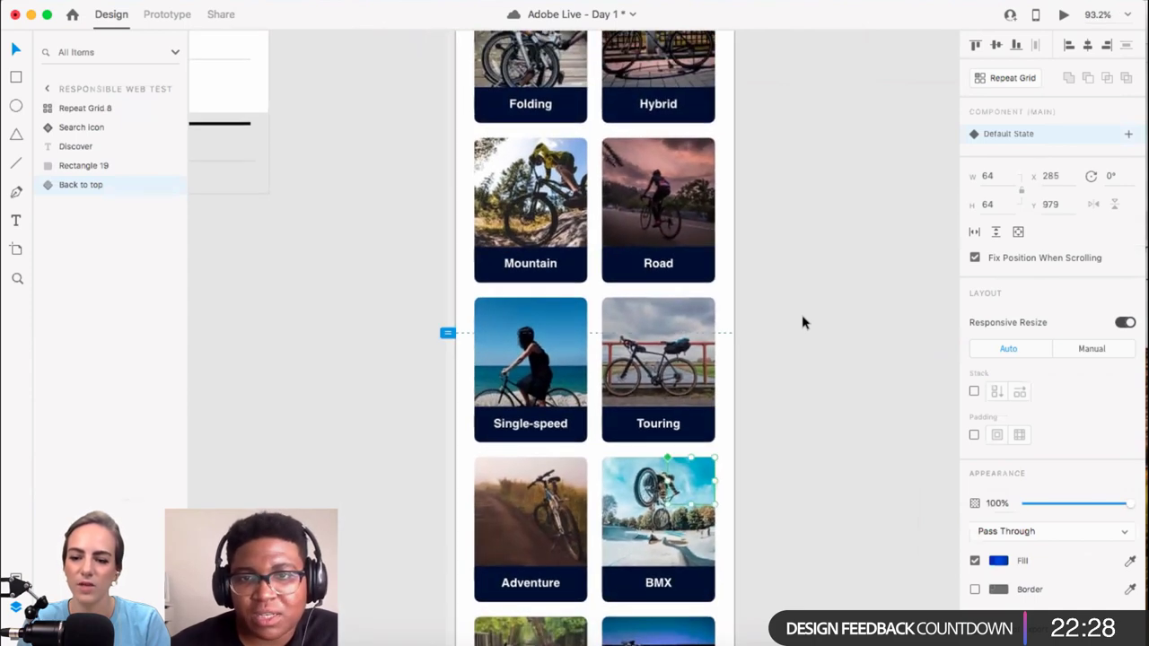
pyautogui.scroll(-8, 725, 236)
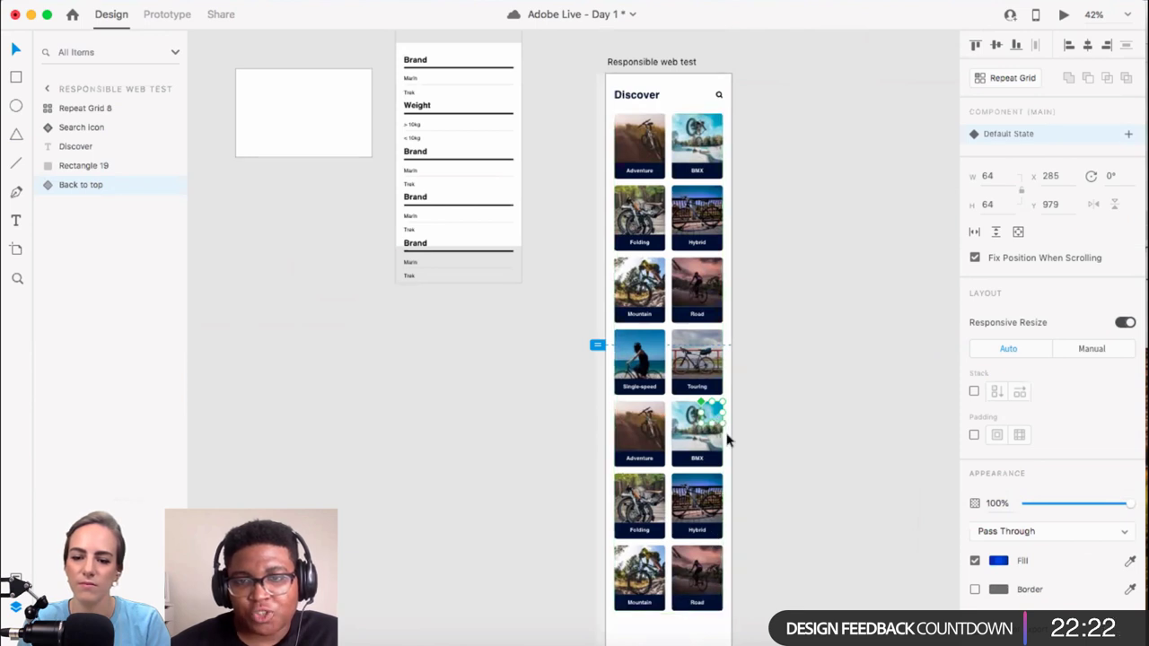
pyautogui.scroll(1, 721, 422)
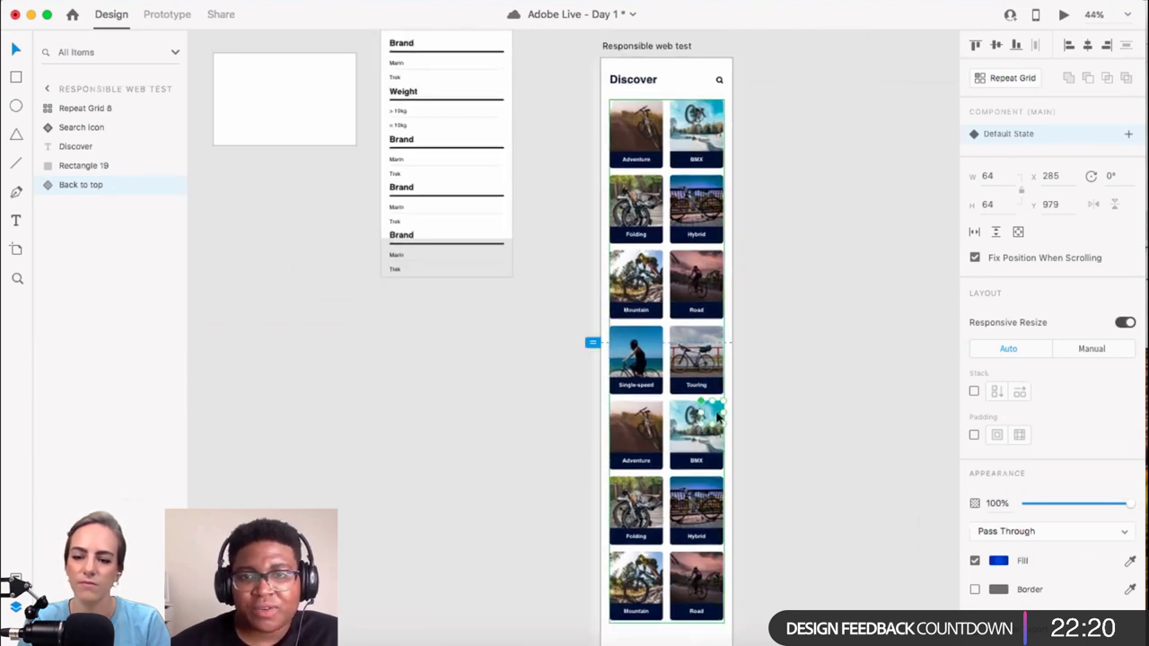
pyautogui.scroll(1, 731, 405)
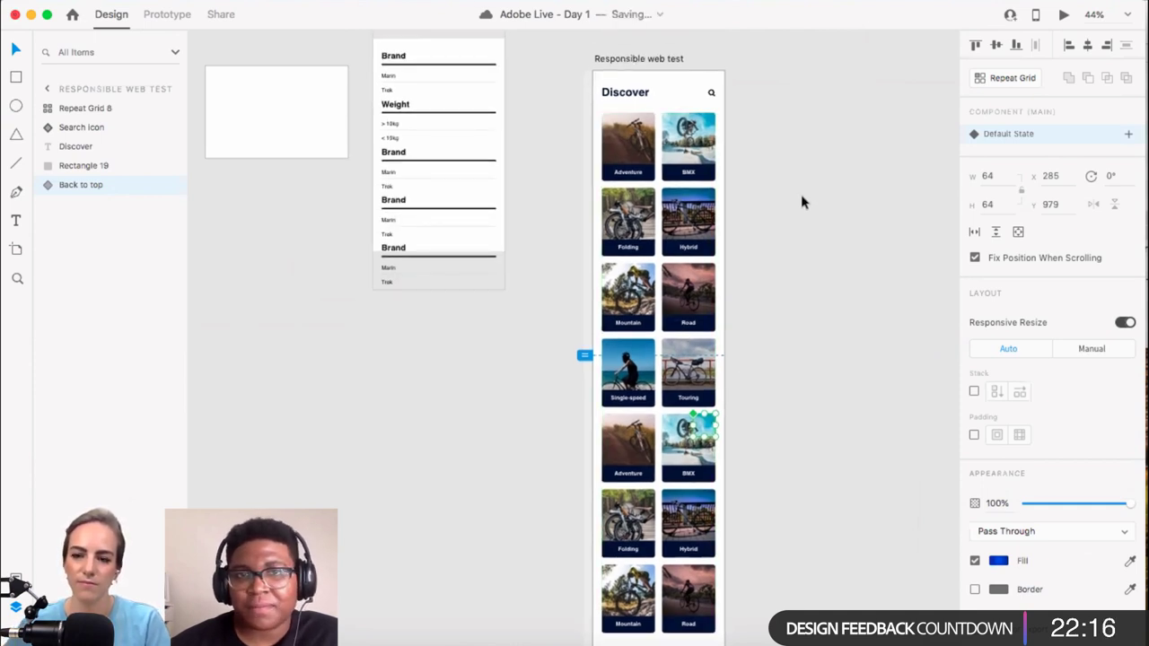
# Step: Give the Back to top component a Tap interaction of type Scroll To, with the Discover heading as its destination
pyautogui.click(167, 15)
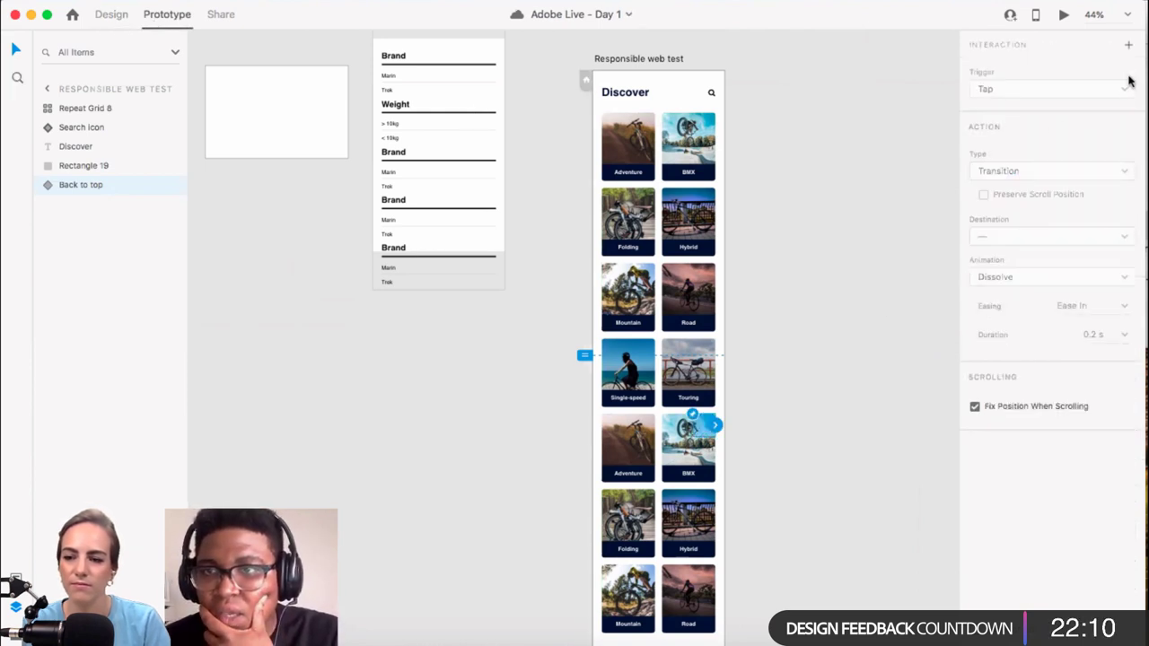
pyautogui.click(1128, 46)
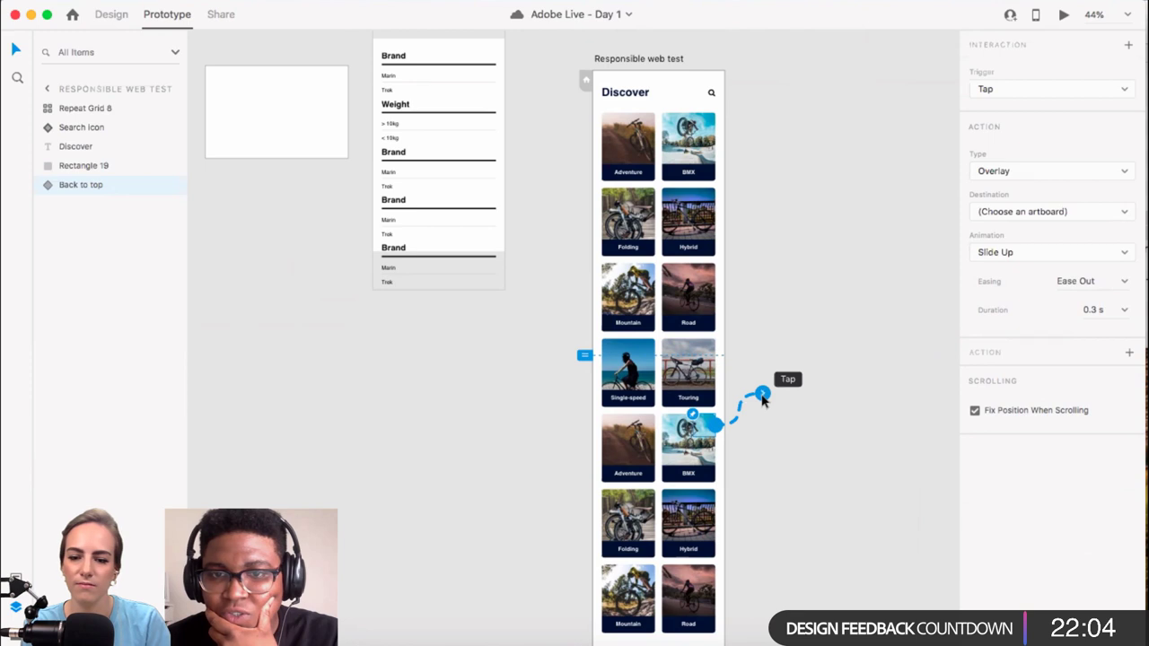
pyautogui.moveTo(723, 256); pyautogui.dragTo(626, 99)
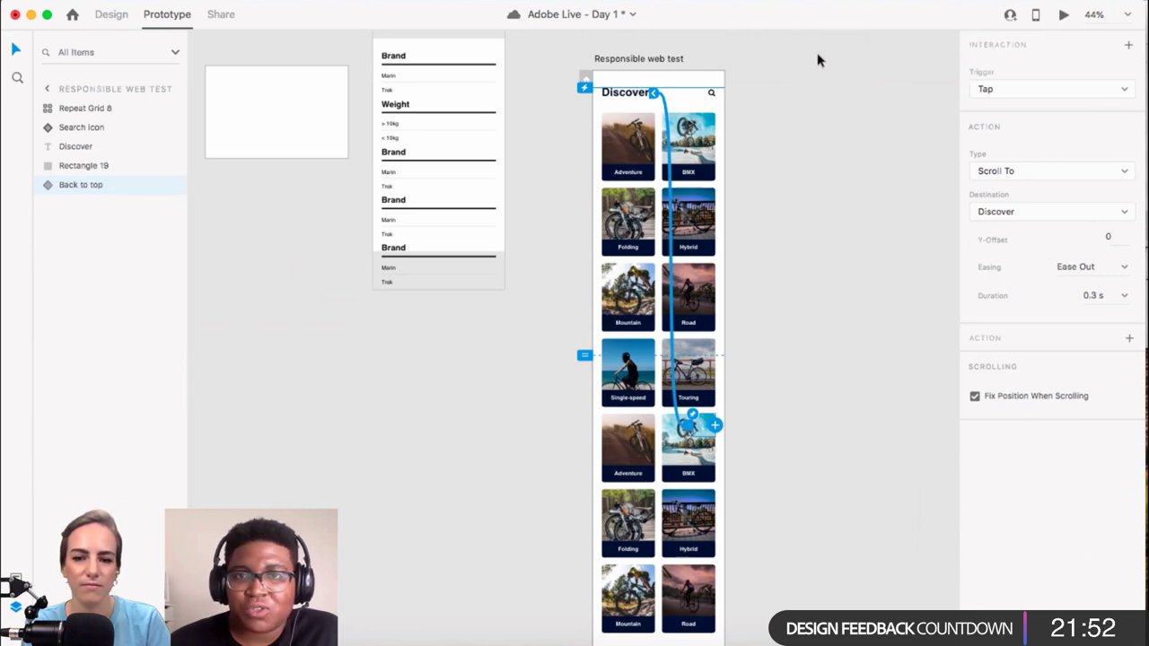
# Step: Preview the prototype and scroll through the Discover page to look for the floating Back to top button, closing the preview at the end
pyautogui.click(1064, 19)
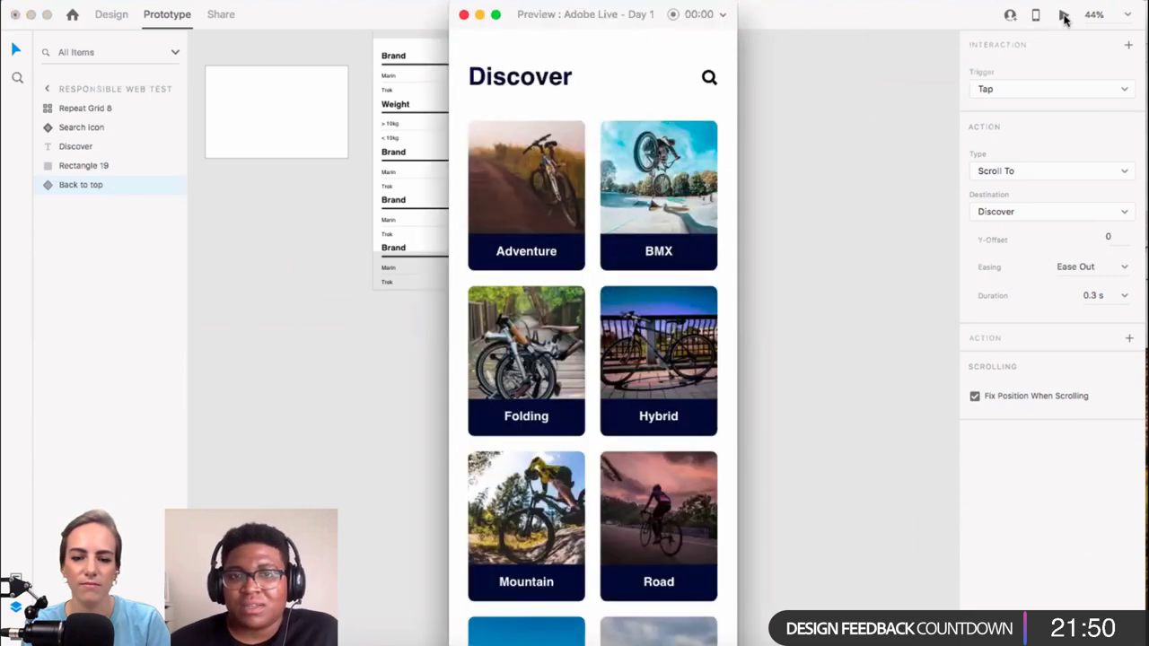
pyautogui.scroll(-5, 680, 344)
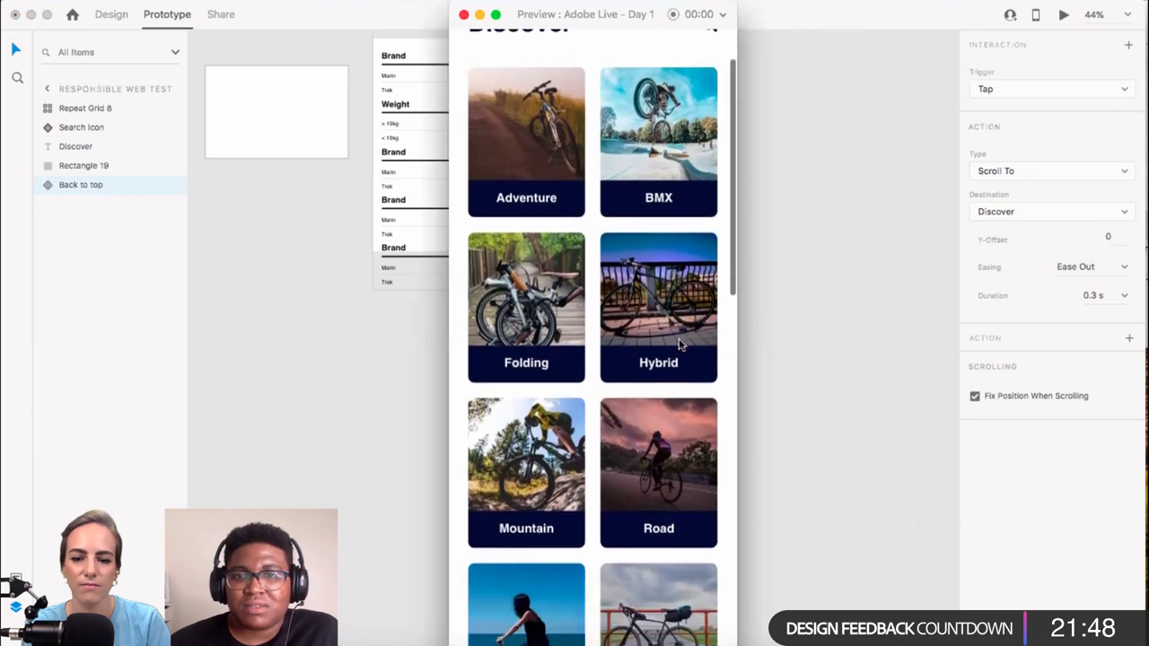
pyautogui.scroll(-10, 680, 344)
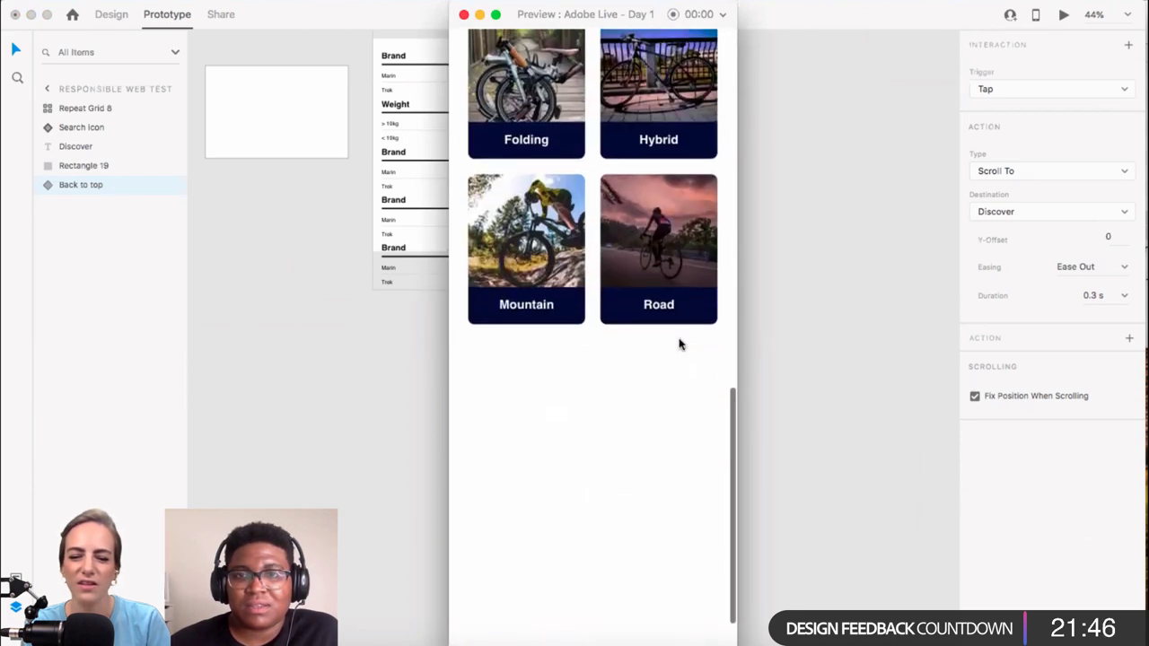
pyautogui.scroll(-3, 680, 343)
pyautogui.scroll(10, 679, 341)
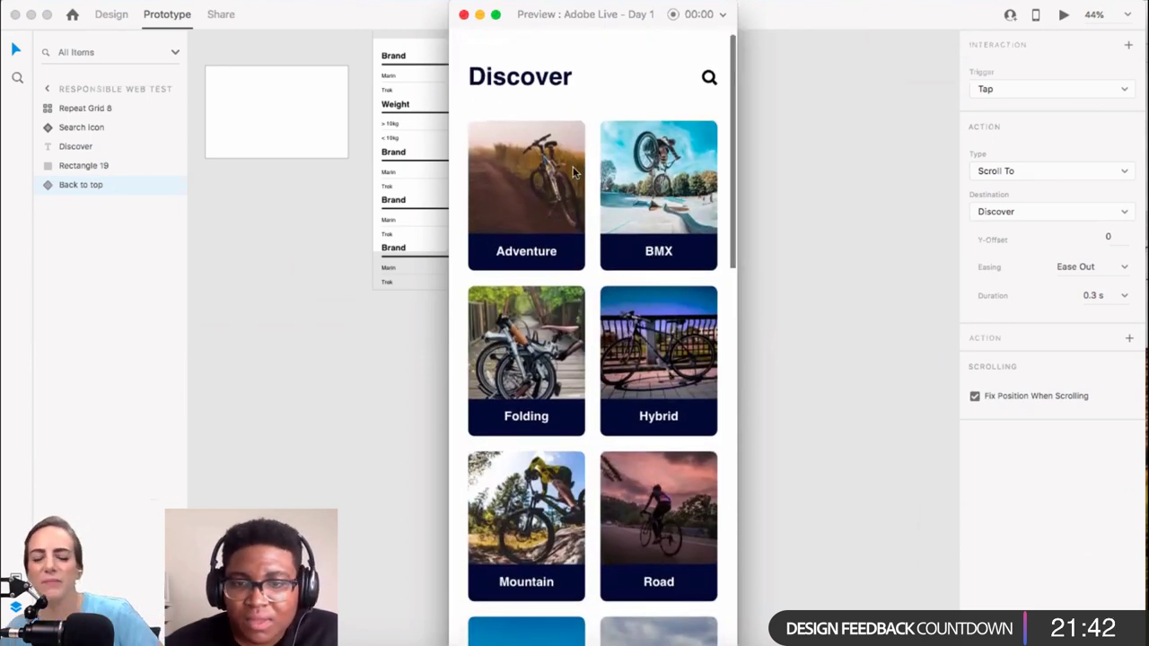
pyautogui.scroll(-7, 573, 166)
pyautogui.scroll(8, 572, 166)
pyautogui.click(463, 14)
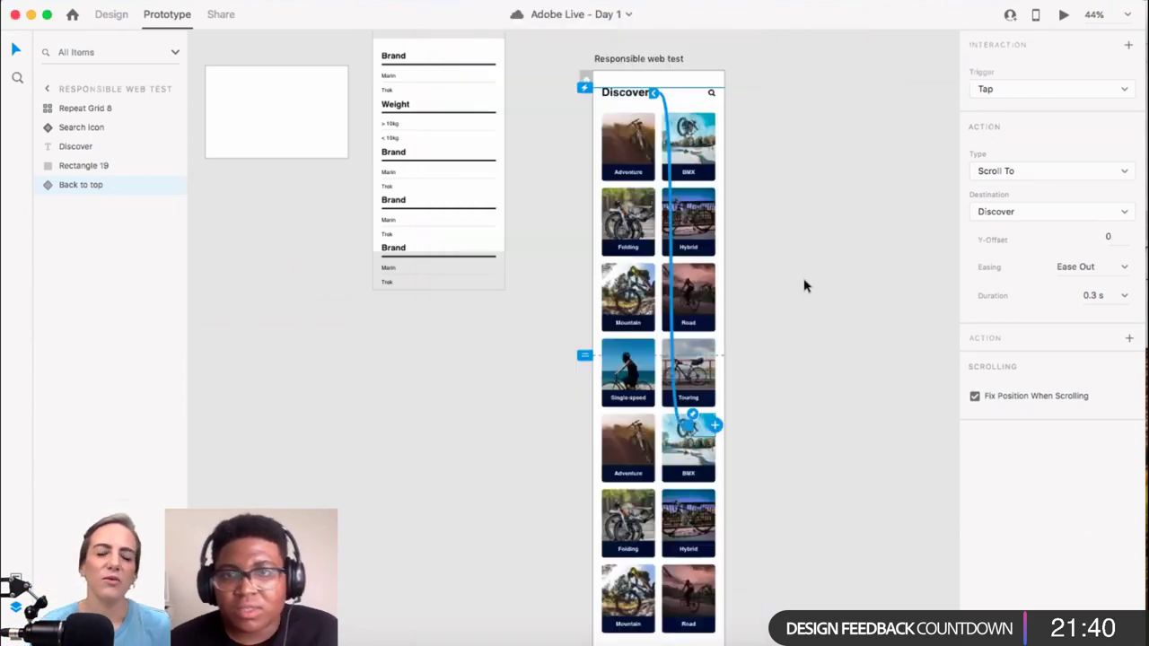
# Step: Move the Back to top component down below the last Road card on the Responsible web test artboard
pyautogui.scroll(3, 734, 303)
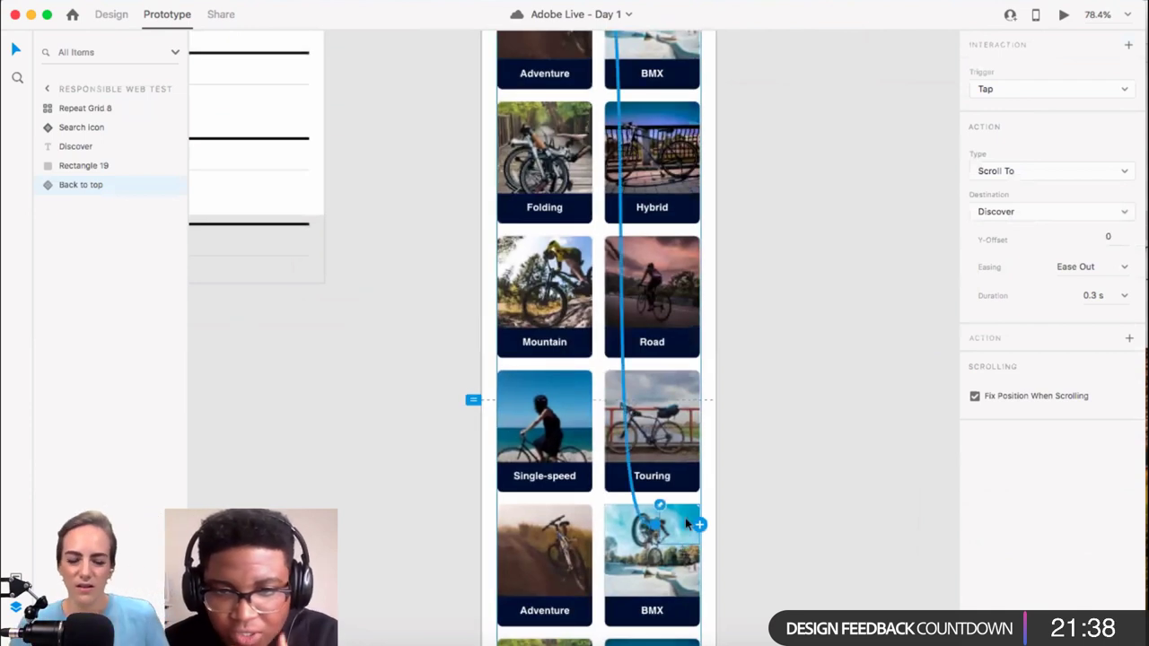
pyautogui.scroll(-2, 688, 524)
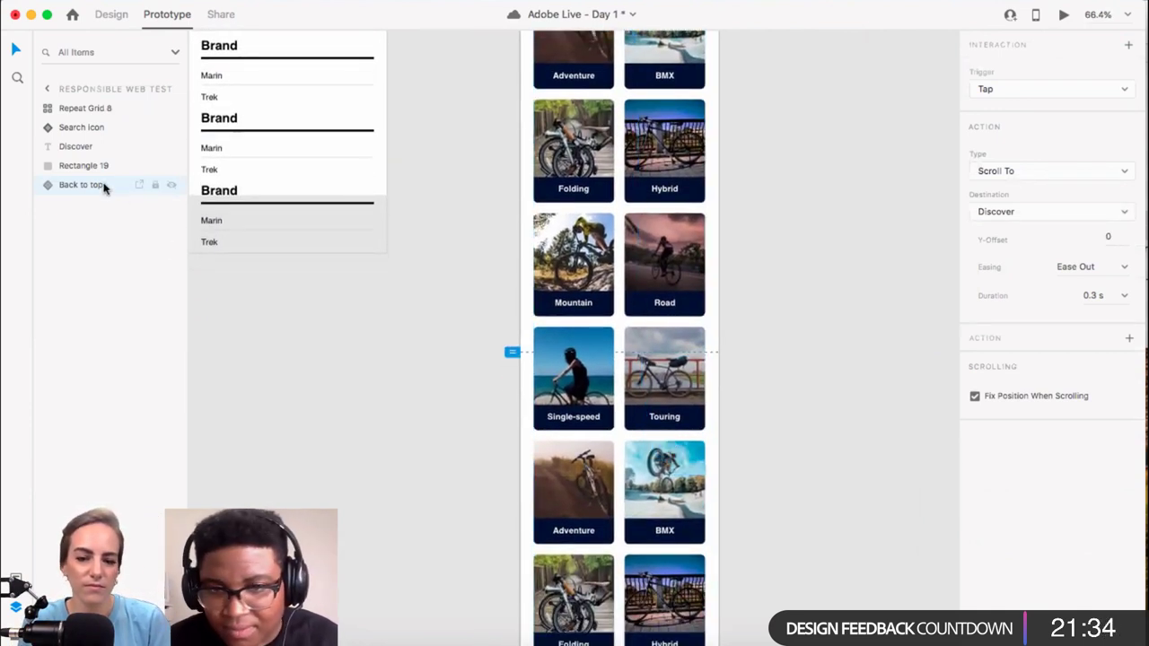
pyautogui.scroll(-2, 449, 301)
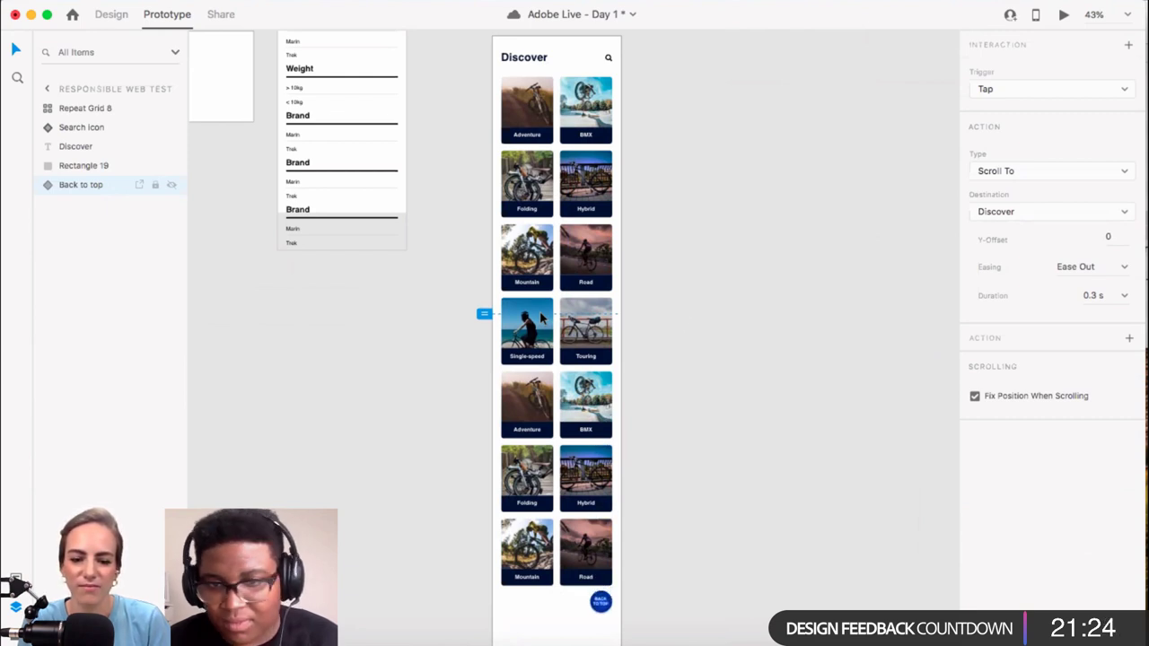
pyautogui.scroll(-1, 618, 401)
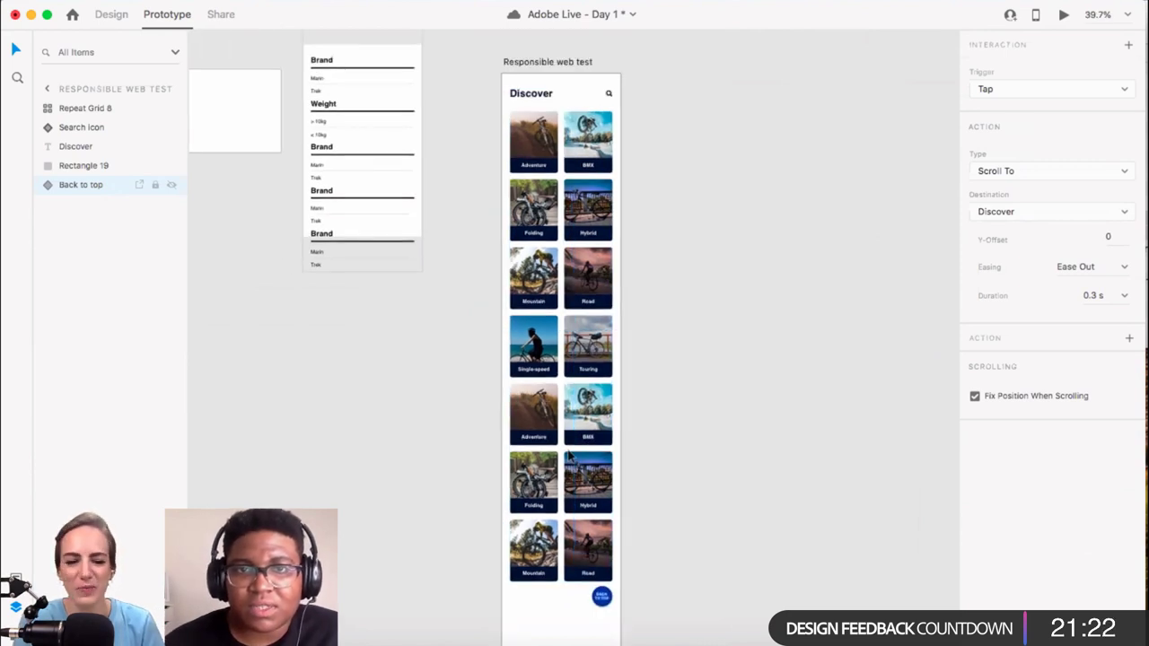
# Step: Preview the Responsible web test artboard and scroll through its cards to check the Back to top button, closing the preview at the end
pyautogui.click(552, 64)
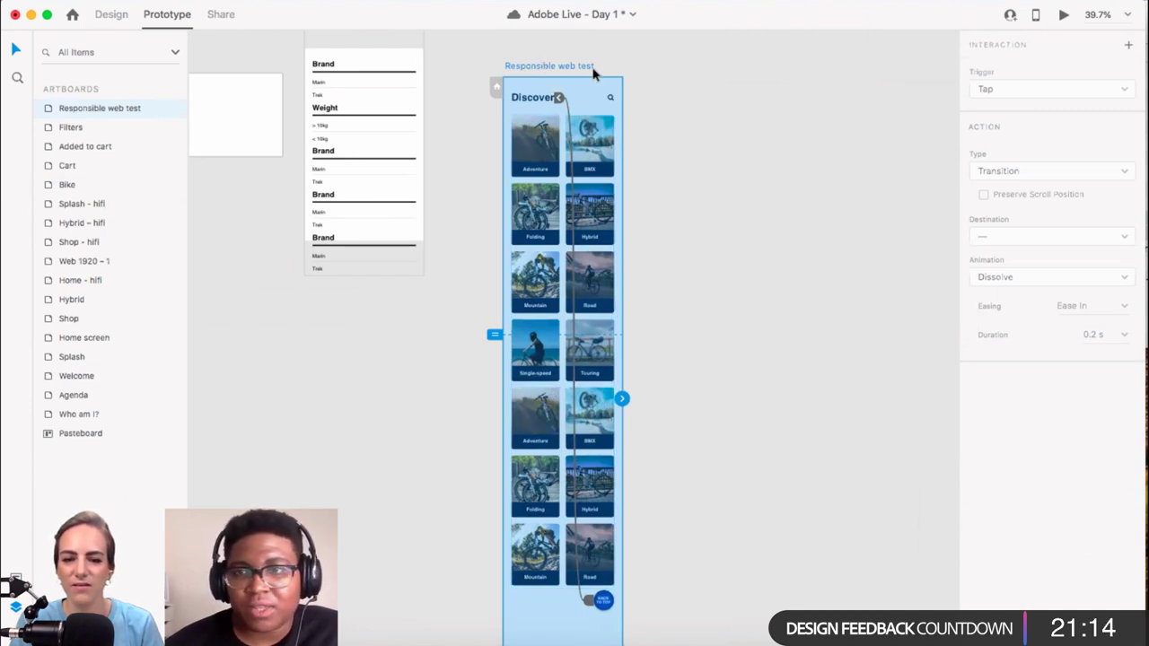
pyautogui.click(1063, 15)
pyautogui.scroll(-15, 617, 334)
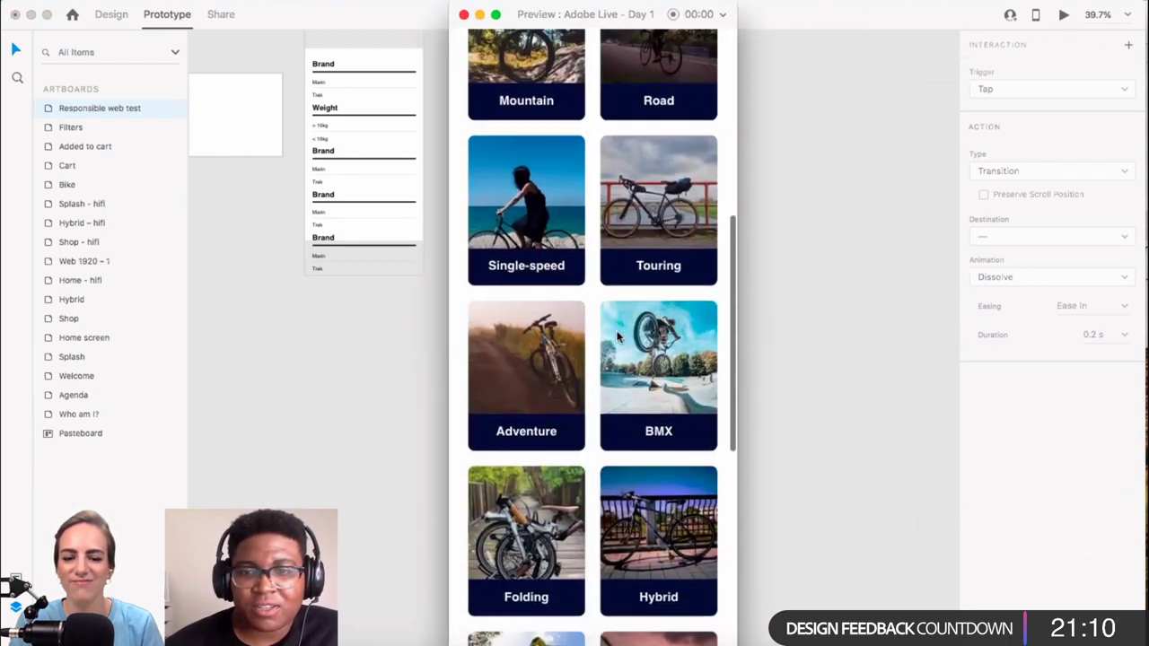
pyautogui.scroll(10, 618, 338)
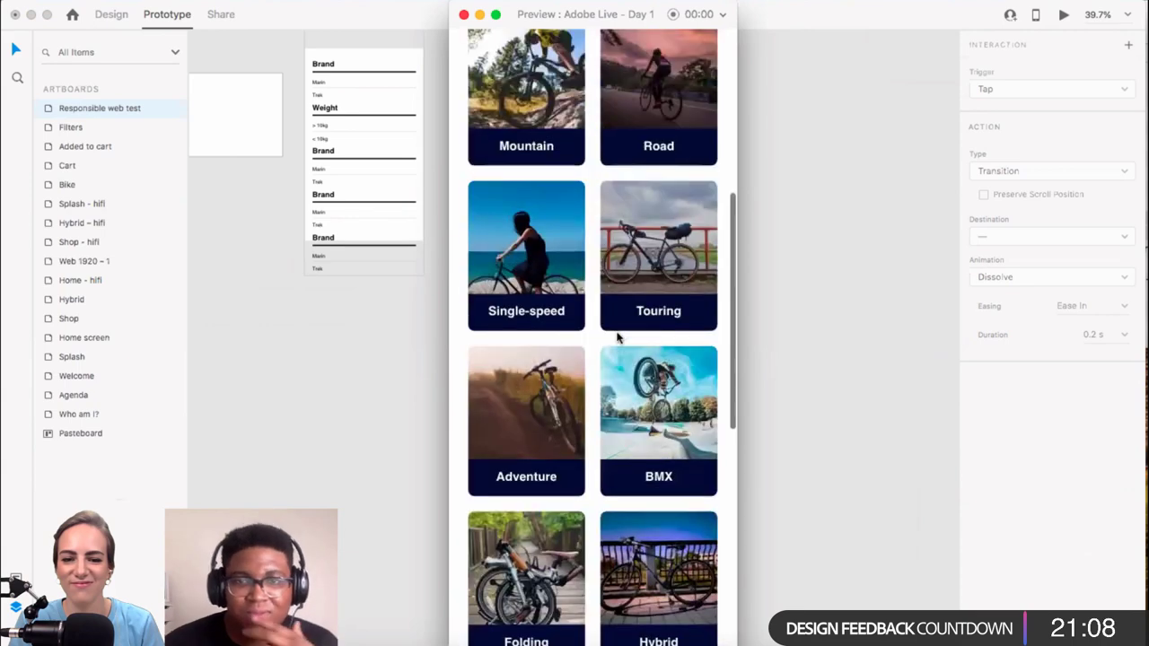
pyautogui.click(462, 15)
# Step: Move the Back to top component up to the gap between the upper Road card and the Touring card
pyautogui.click(710, 508)
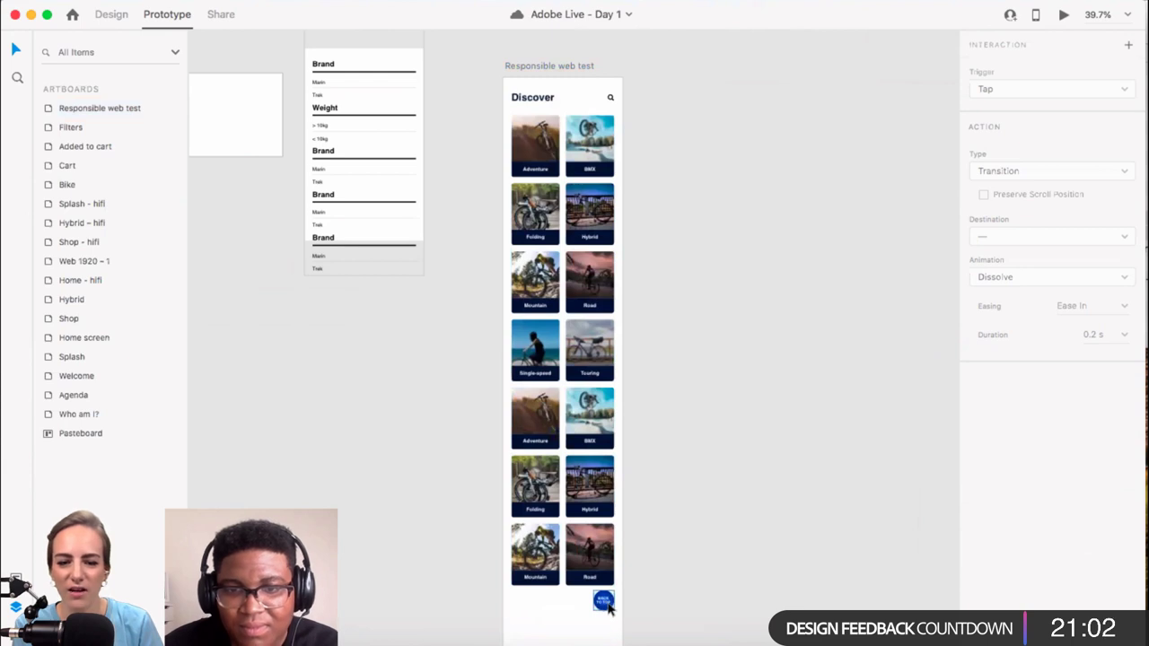
pyautogui.click(607, 604)
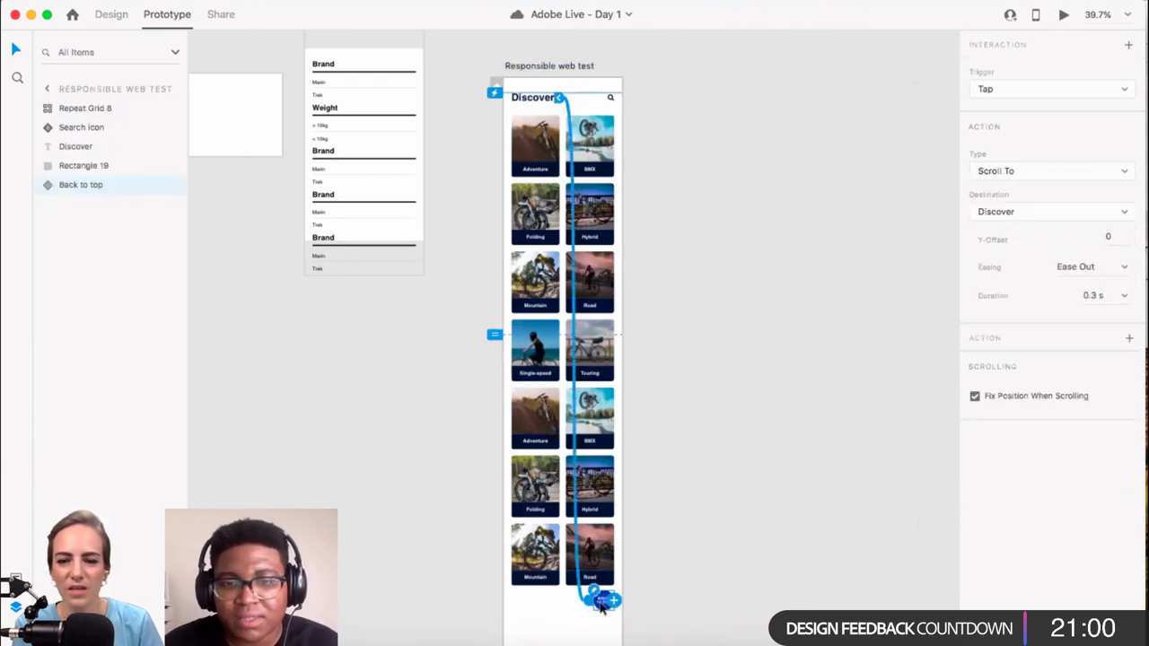
pyautogui.moveTo(598, 613); pyautogui.dragTo(599, 328)
pyautogui.scroll(6, 599, 323)
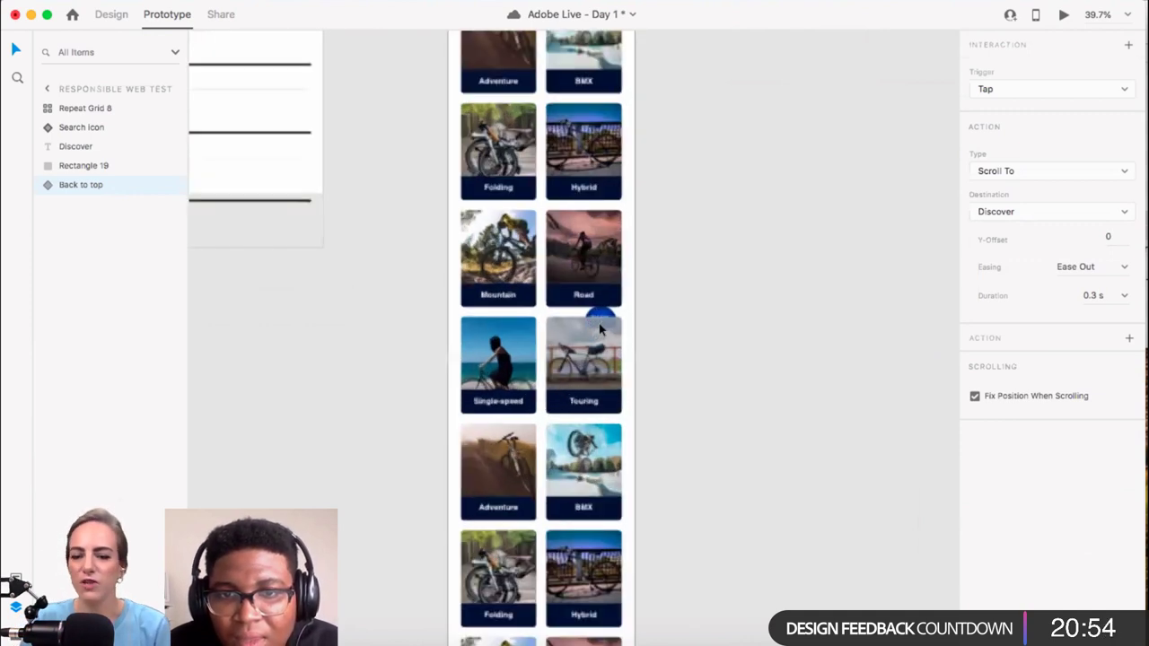
pyautogui.click(602, 321)
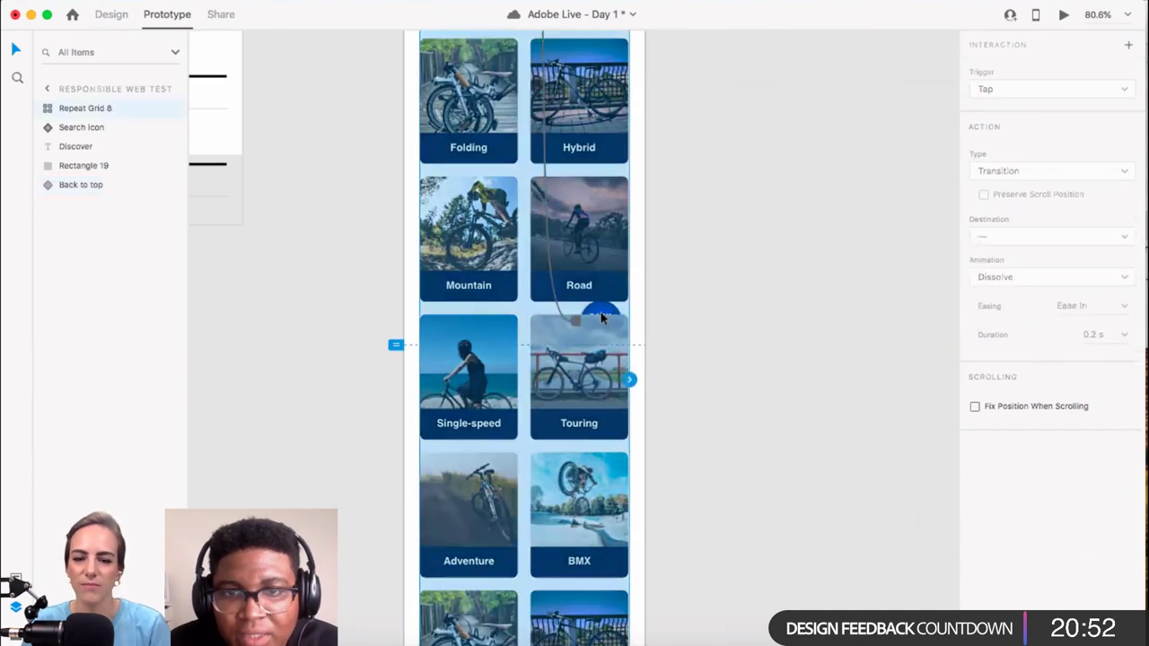
pyautogui.click(725, 333)
pyautogui.scroll(-2, 727, 334)
pyautogui.scroll(4, 727, 334)
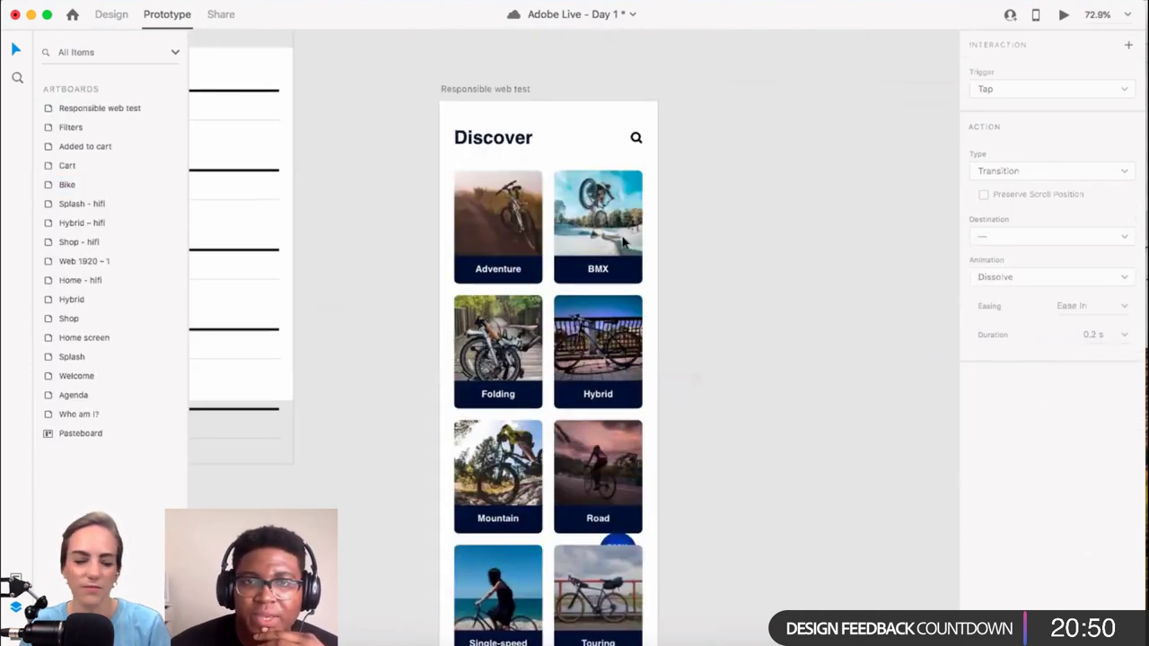
pyautogui.click(617, 542)
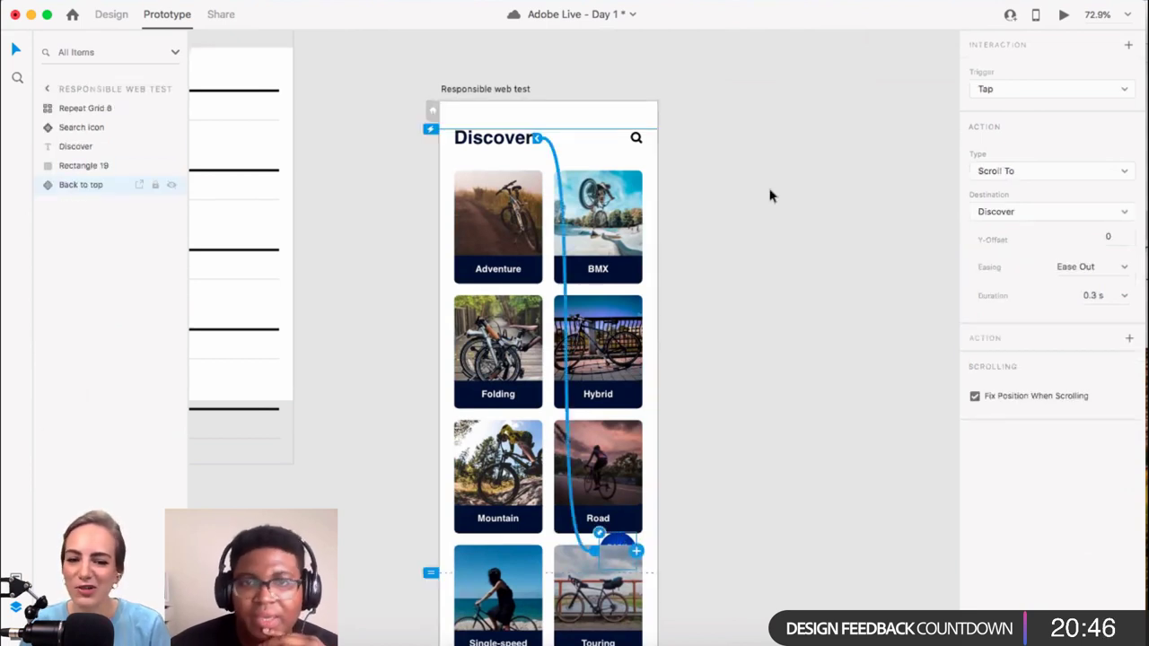
# Step: Preview the Responsible web test artboard, scroll to the end of the page and test the Back to top button twice
pyautogui.click(485, 89)
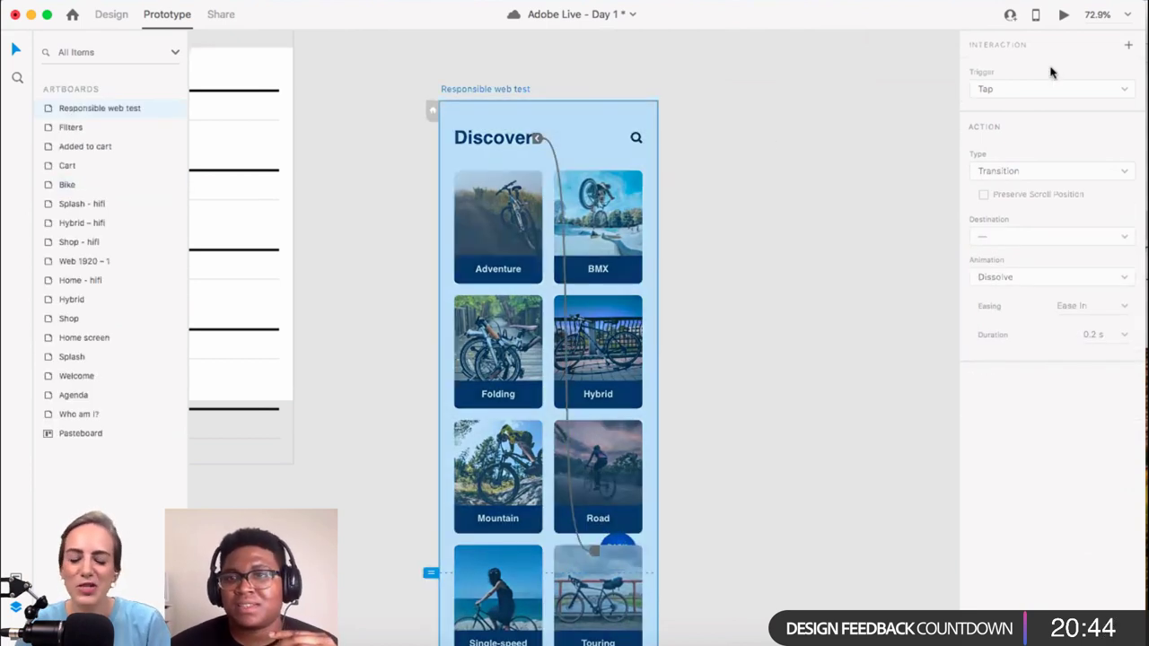
pyautogui.click(1065, 16)
pyautogui.scroll(-15, 700, 372)
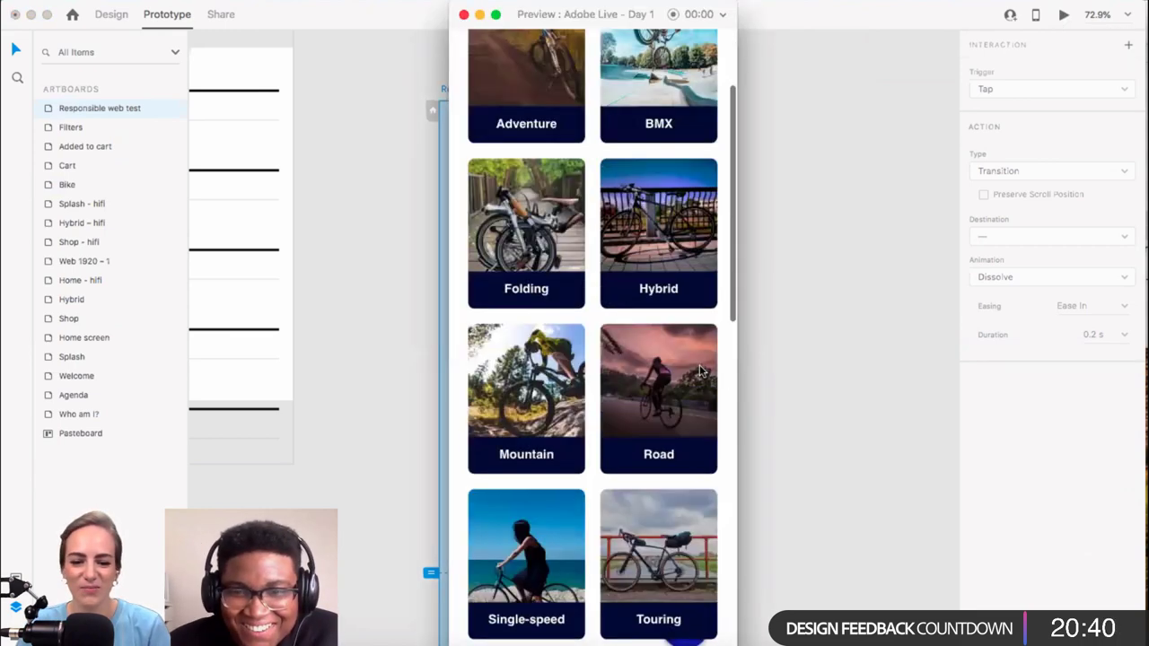
pyautogui.scroll(-2, 701, 373)
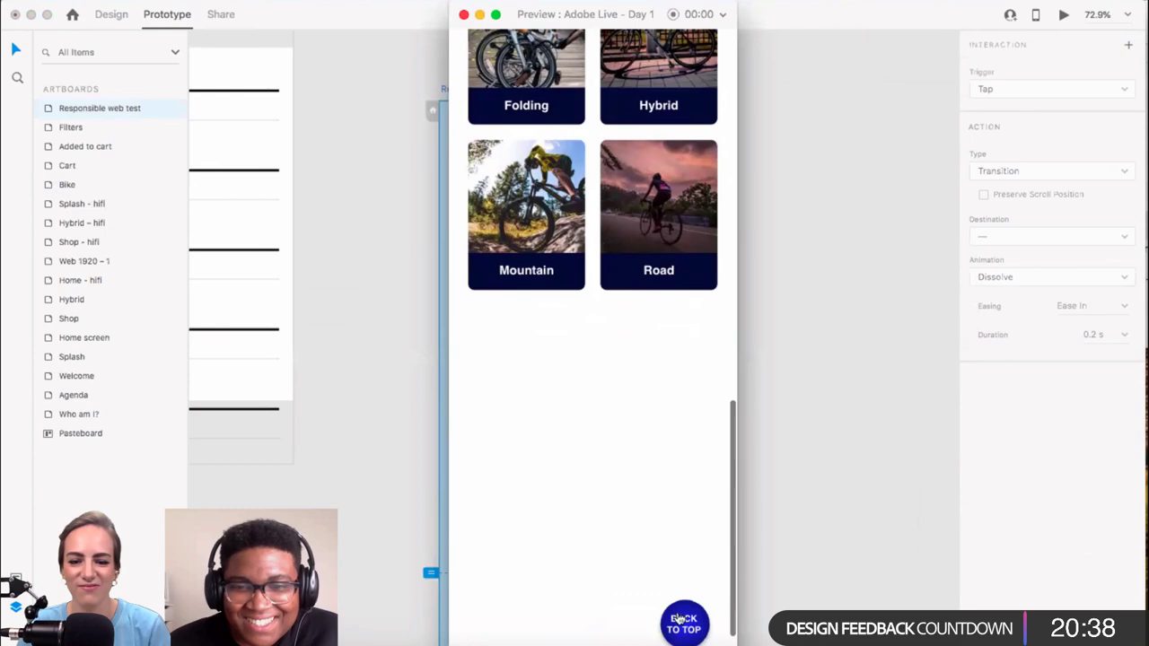
pyautogui.click(682, 622)
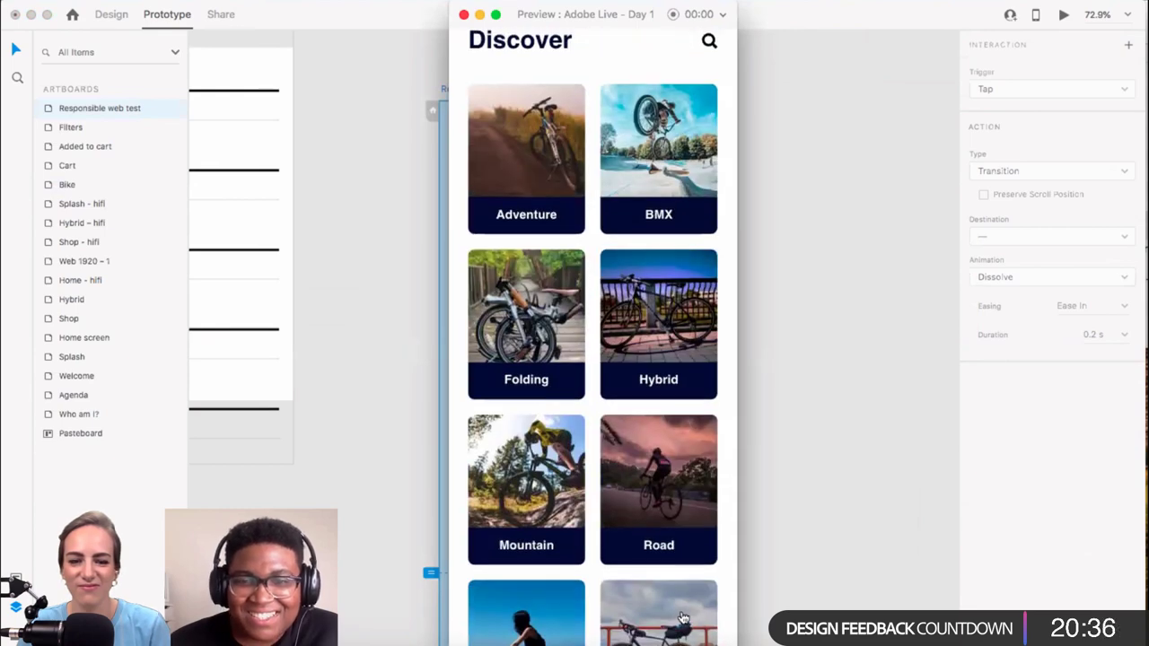
pyautogui.scroll(-15, 680, 619)
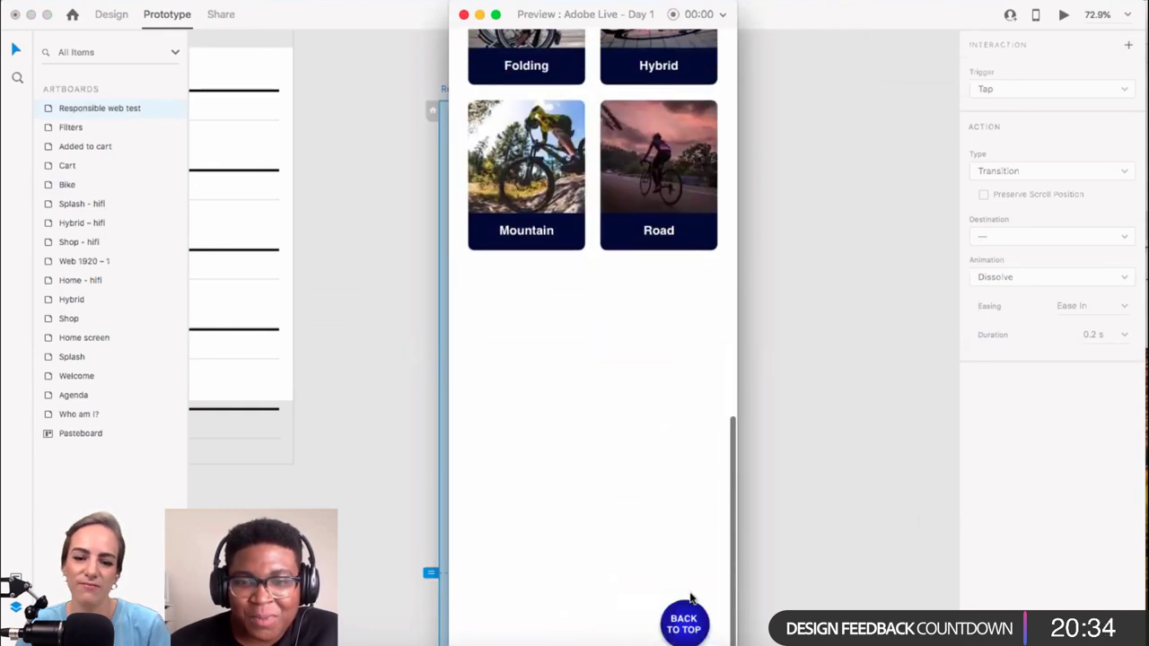
pyautogui.click(682, 621)
# Step: Check how the fixed Back to top button sits against the cards while scrolling the preview both ways, and close the preview
pyautogui.scroll(-6, 644, 368)
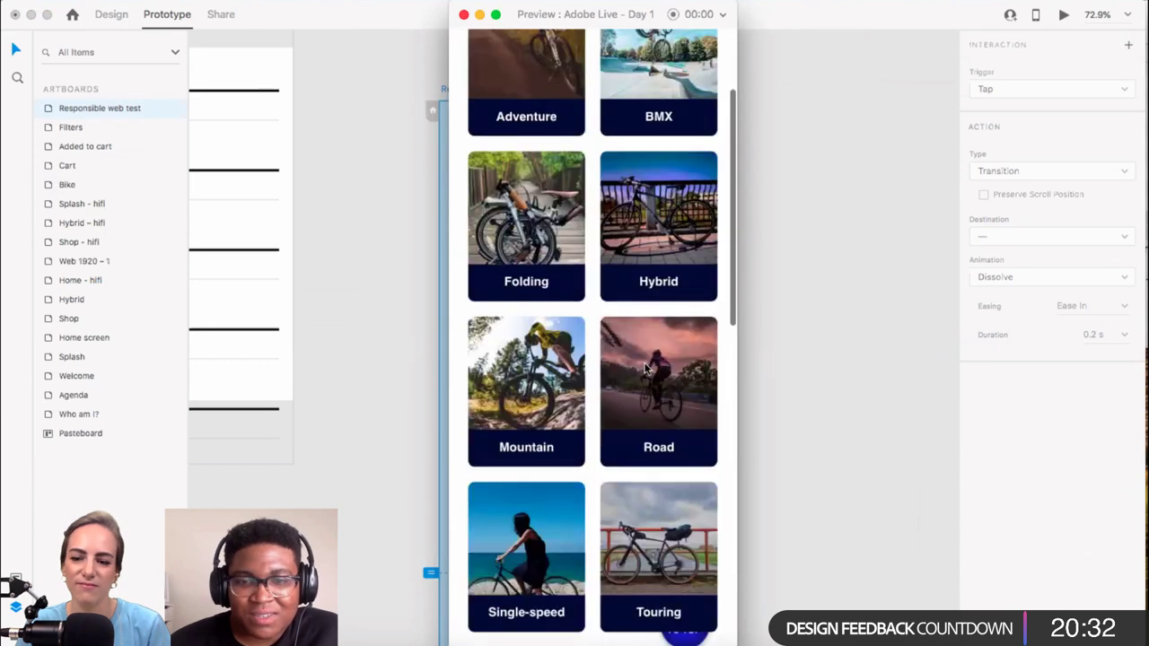
pyautogui.scroll(-4, 644, 368)
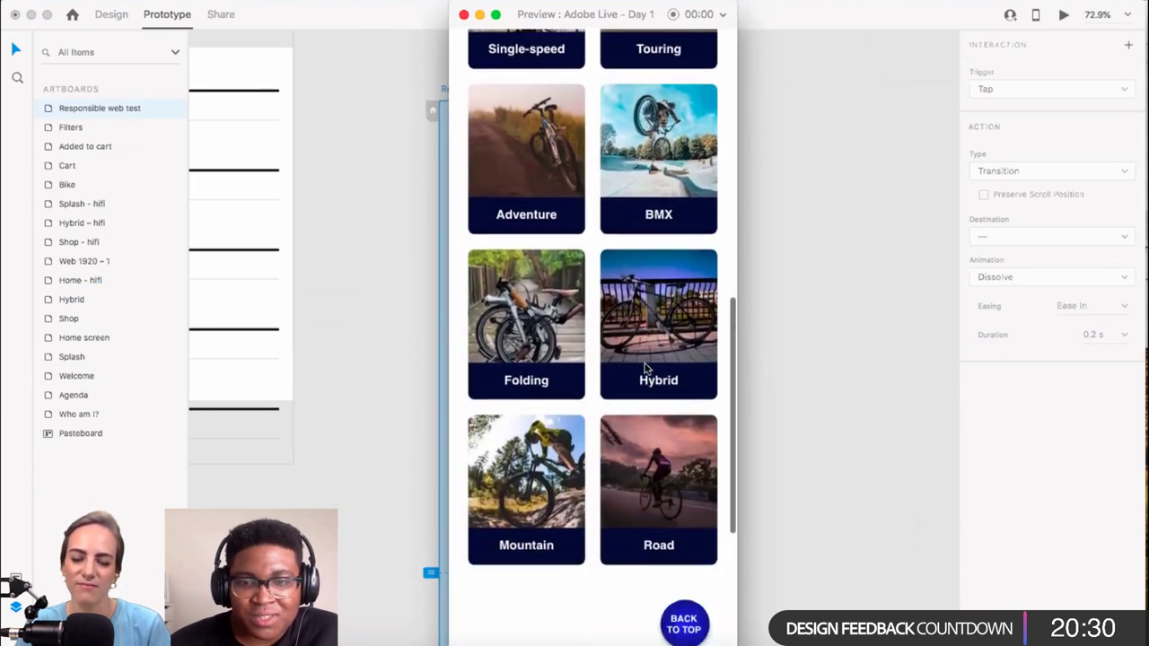
pyautogui.scroll(12, 644, 353)
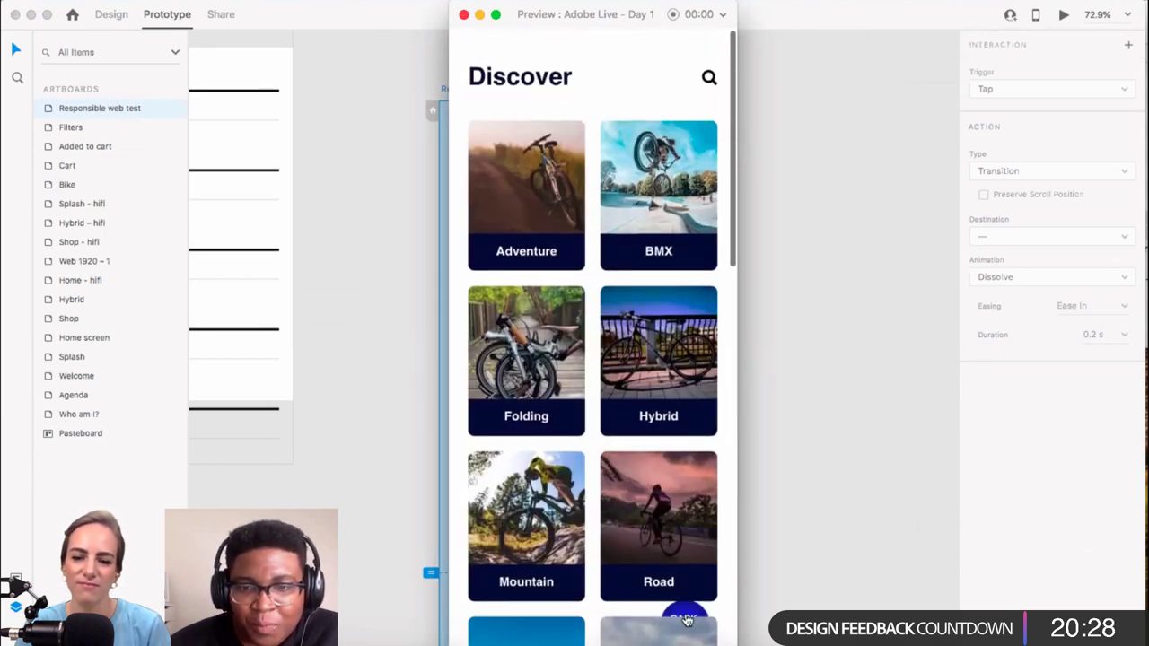
pyautogui.scroll(-5, 673, 558)
pyautogui.scroll(-6, 674, 559)
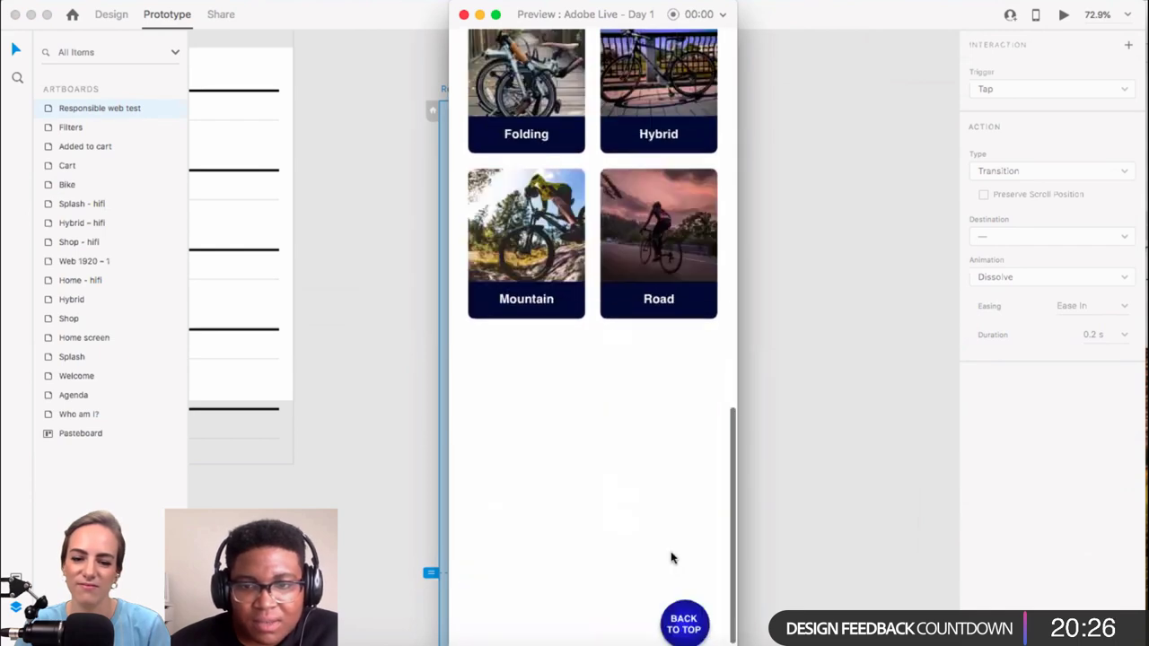
pyautogui.scroll(14, 672, 556)
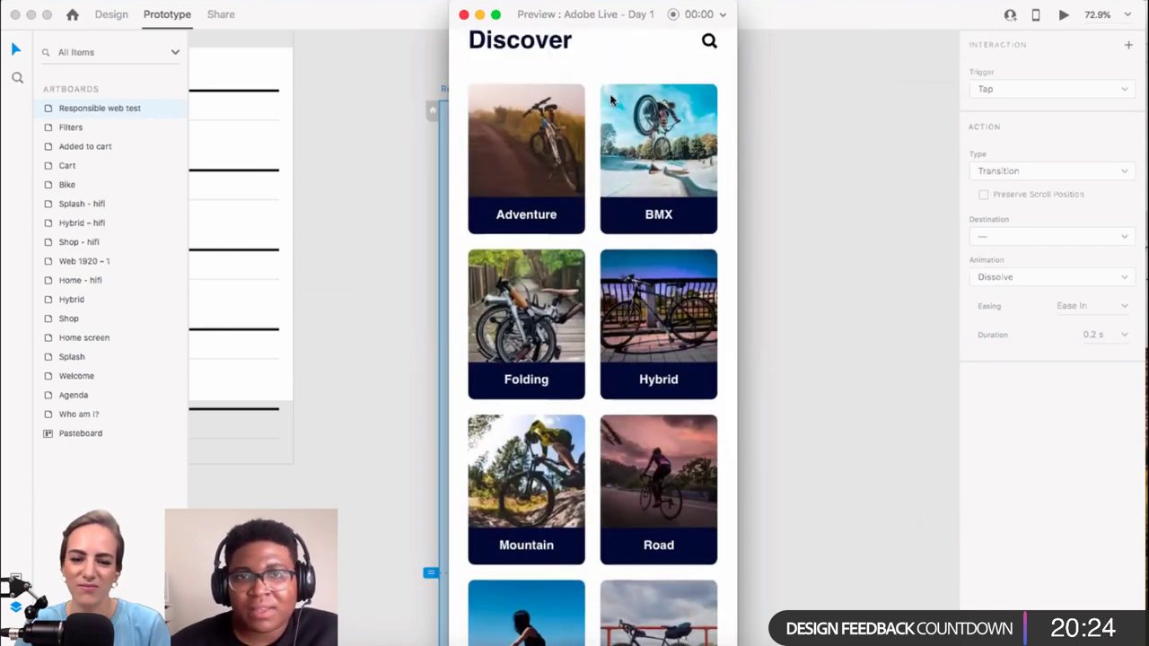
pyautogui.click(565, 109)
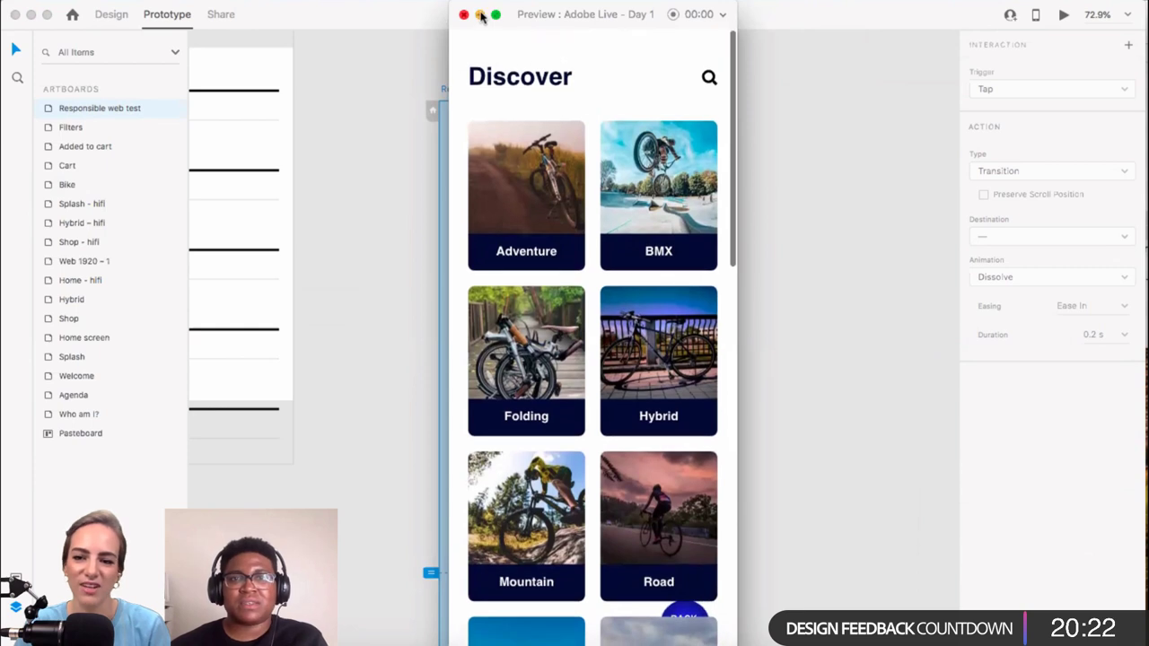
pyautogui.click(463, 15)
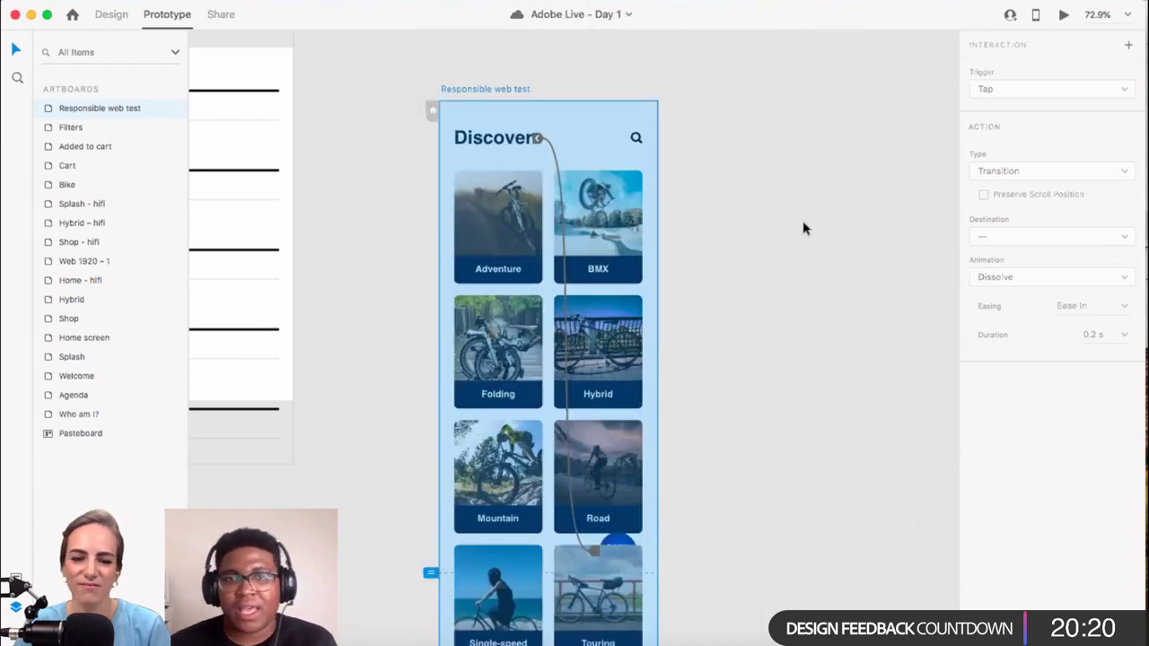
# Step: Ungroup the repeat grid of bike cards on the Responsible web test artboard and save the document
pyautogui.click(803, 230)
pyautogui.scroll(-1, 793, 234)
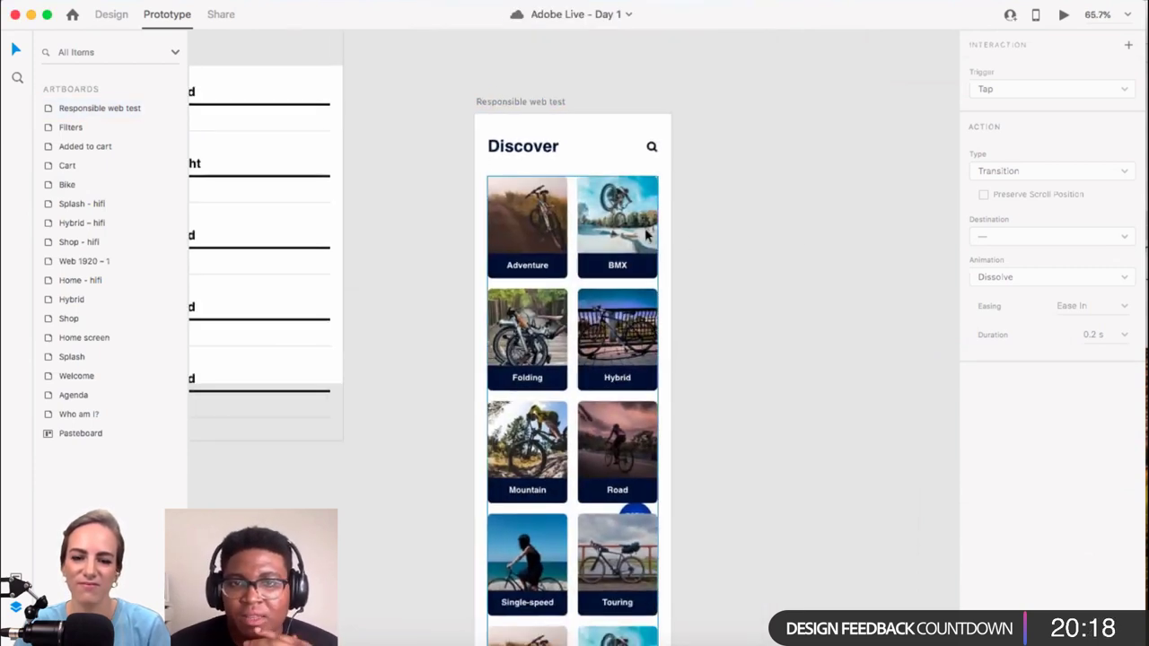
pyautogui.click(648, 237)
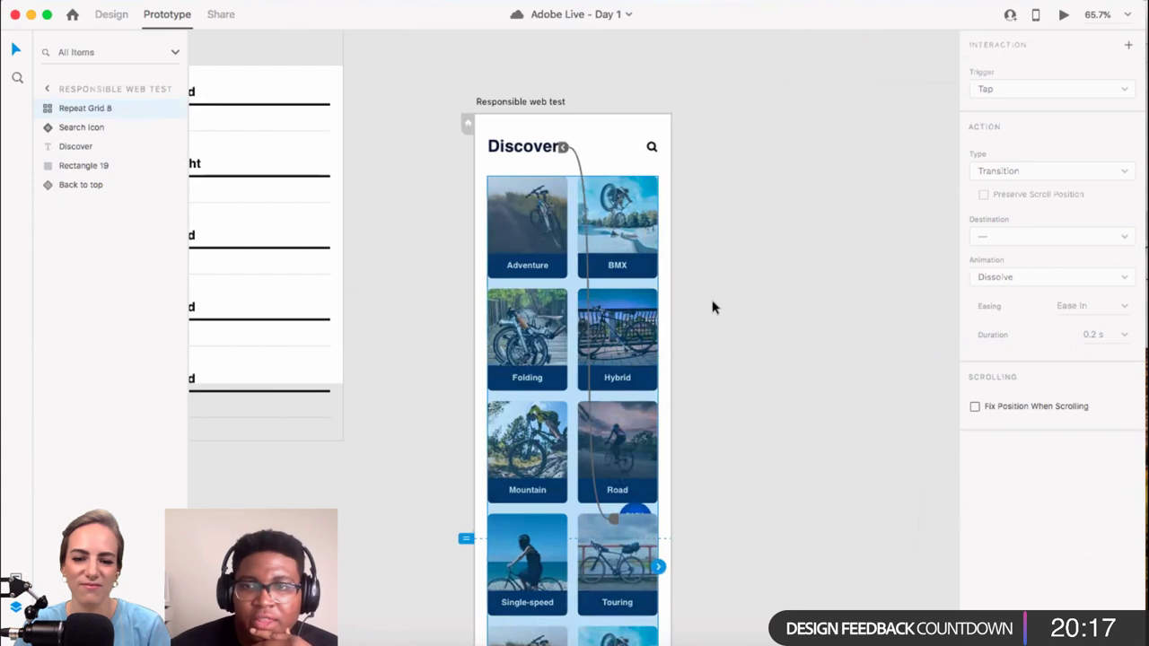
pyautogui.click(115, 14)
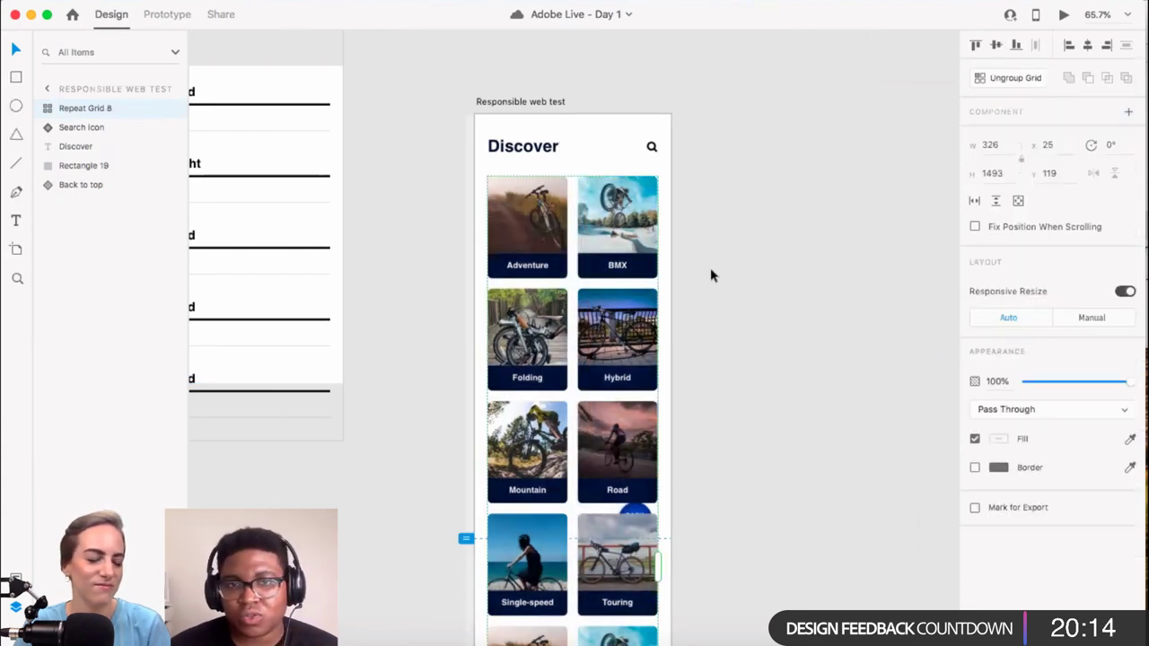
pyautogui.click(998, 79)
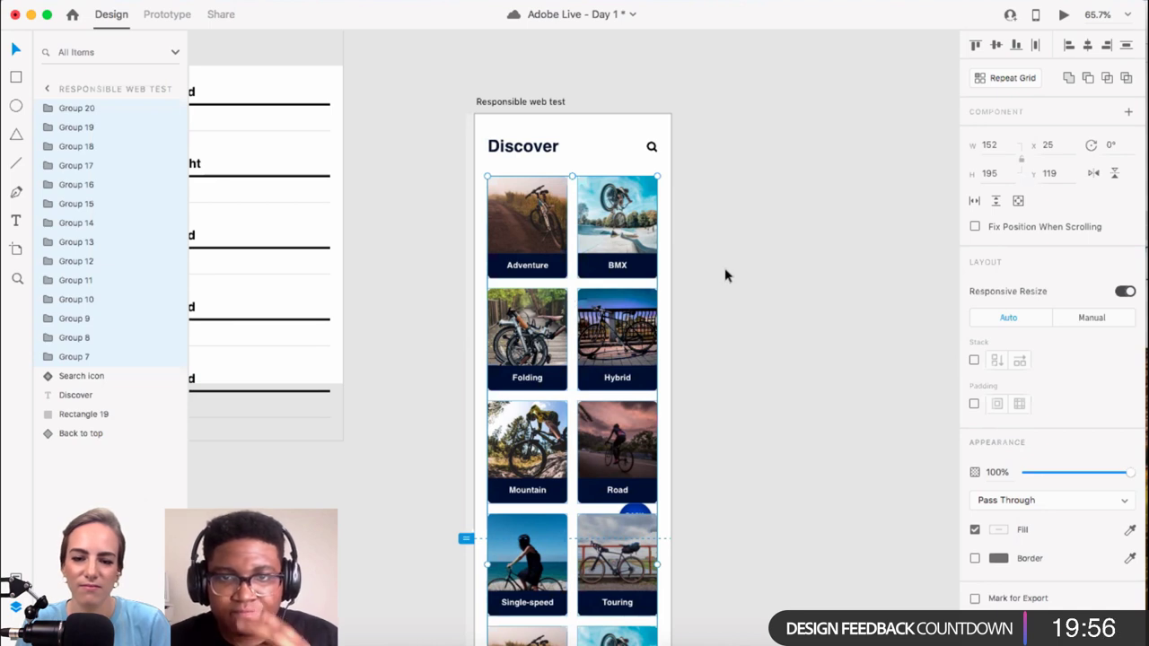
pyautogui.press('super+s')
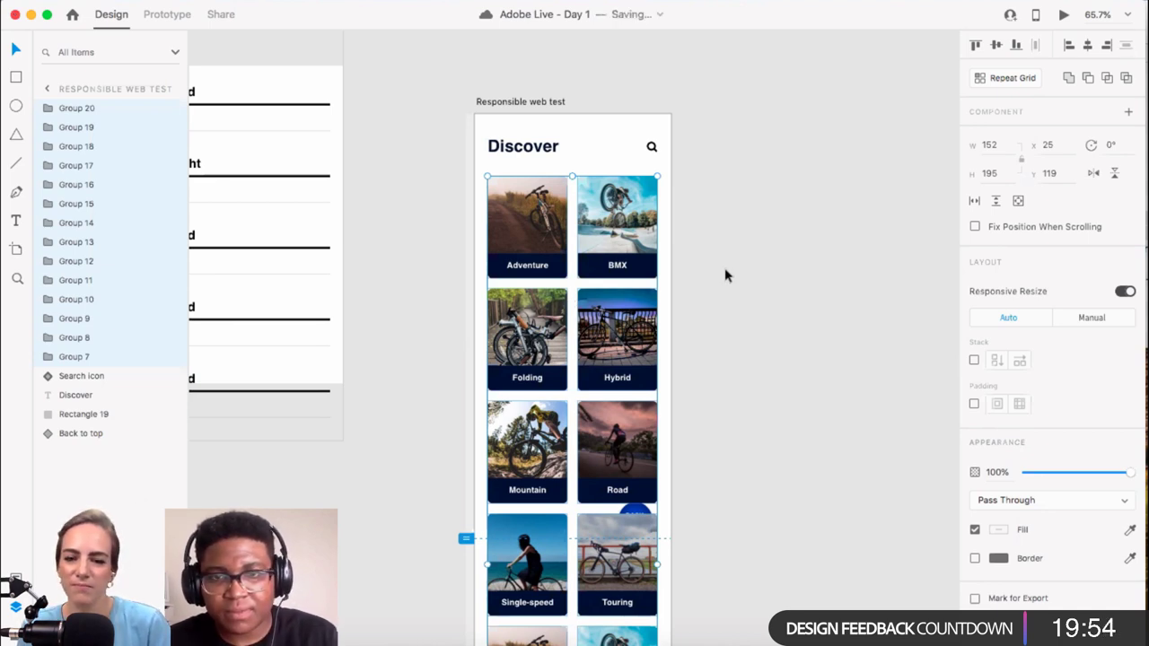
# Step: Restore the repeat grid of bike cards on the Responsible web test artboard and duplicate the artboard
pyautogui.press('super+r')
pyautogui.scroll(-5, 584, 272)
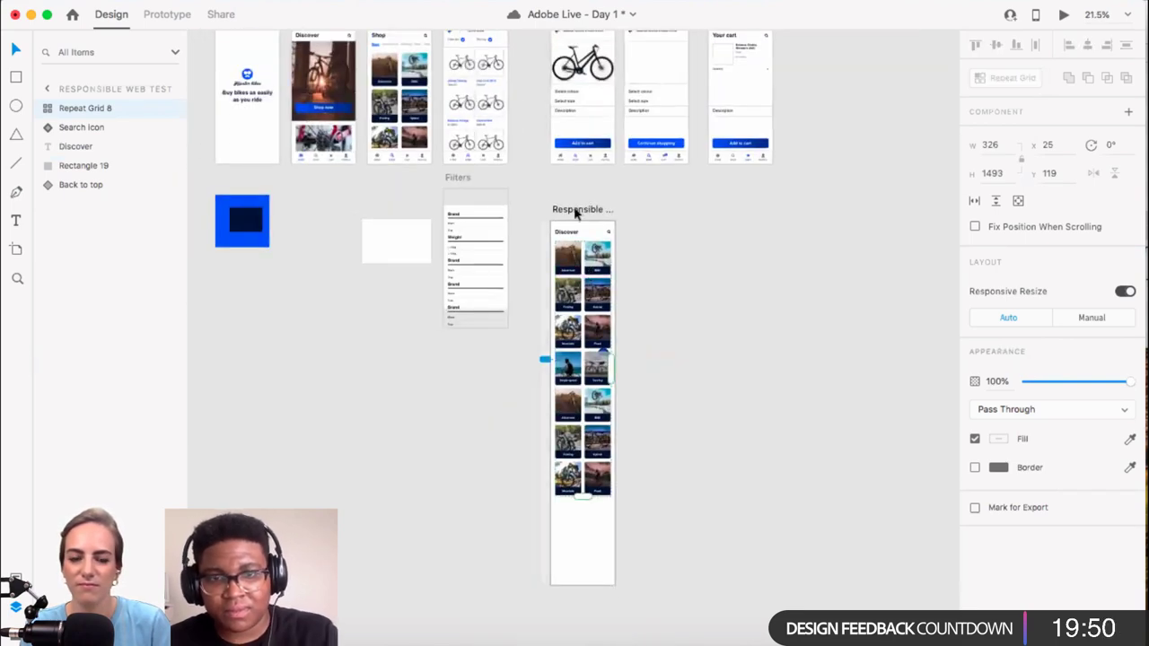
pyautogui.click(574, 211)
pyautogui.press('super+d')
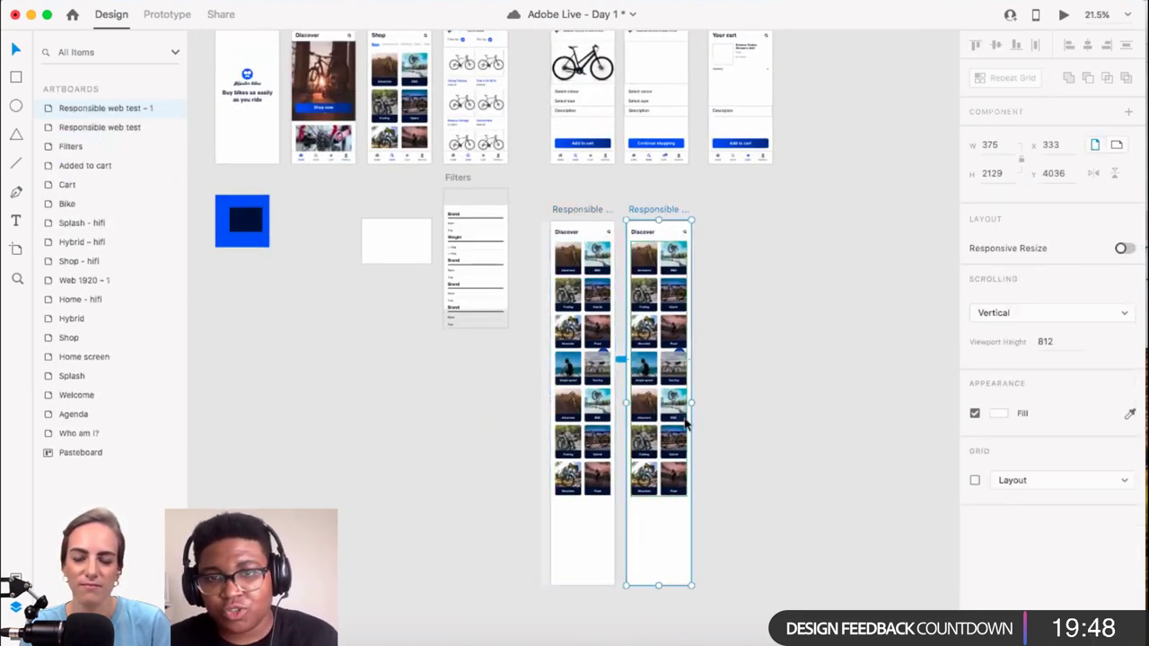
# Step: Try ungrouping the repeat grid of bike cards on the duplicated artboard
pyautogui.scroll(1, 679, 410)
pyautogui.click(669, 457)
pyautogui.scroll(2, 669, 458)
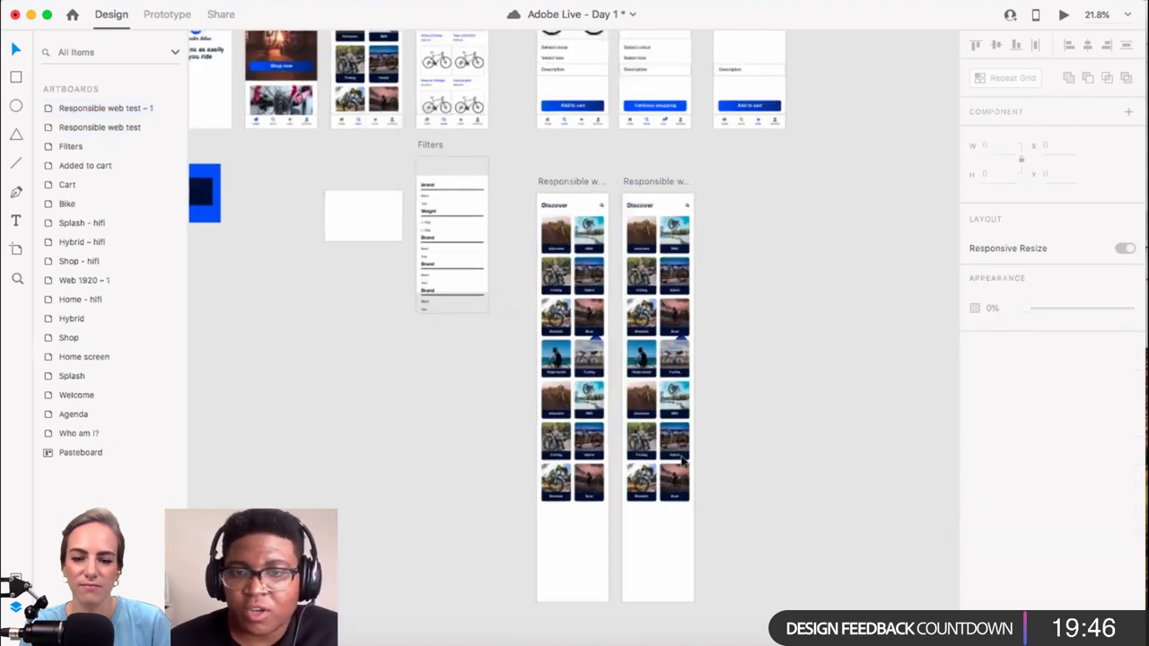
pyautogui.click(644, 304)
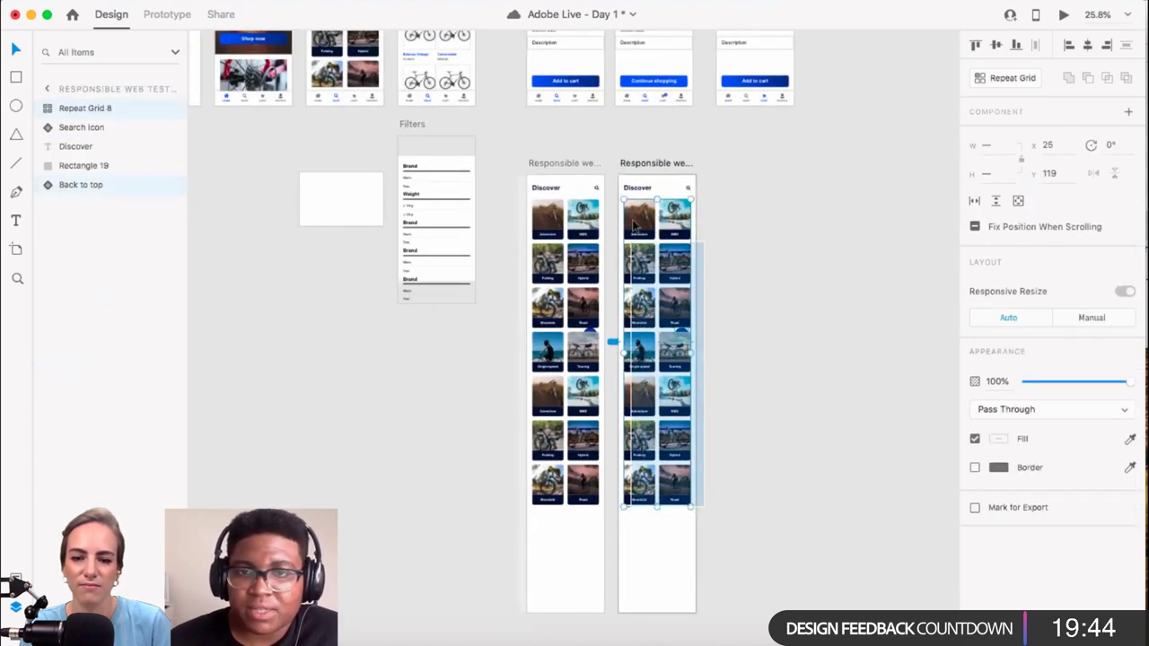
pyautogui.click(739, 313)
pyautogui.click(671, 446)
pyautogui.scroll(2, 671, 446)
pyautogui.scroll(1, 671, 446)
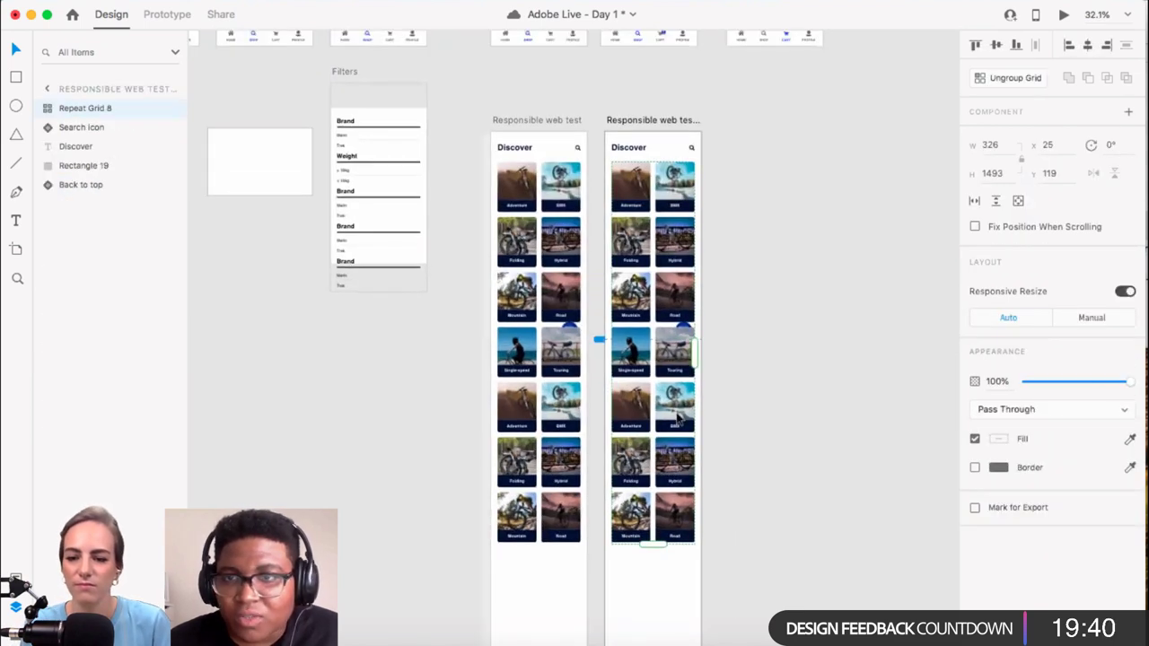
pyautogui.click(1011, 82)
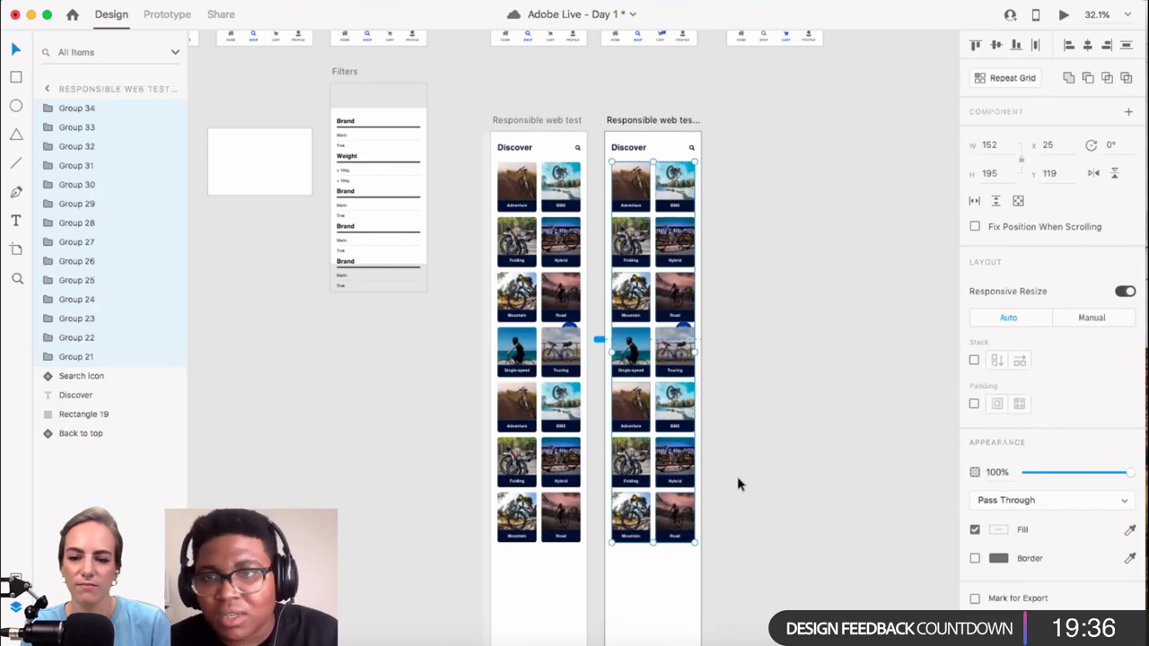
pyautogui.press('super+z')
# Step: Shrink the repeat grid on the duplicated artboard to only the Adventure card, about 155 by 196
pyautogui.moveTo(644, 544); pyautogui.dragTo(657, 217)
pyautogui.scroll(10, 656, 215)
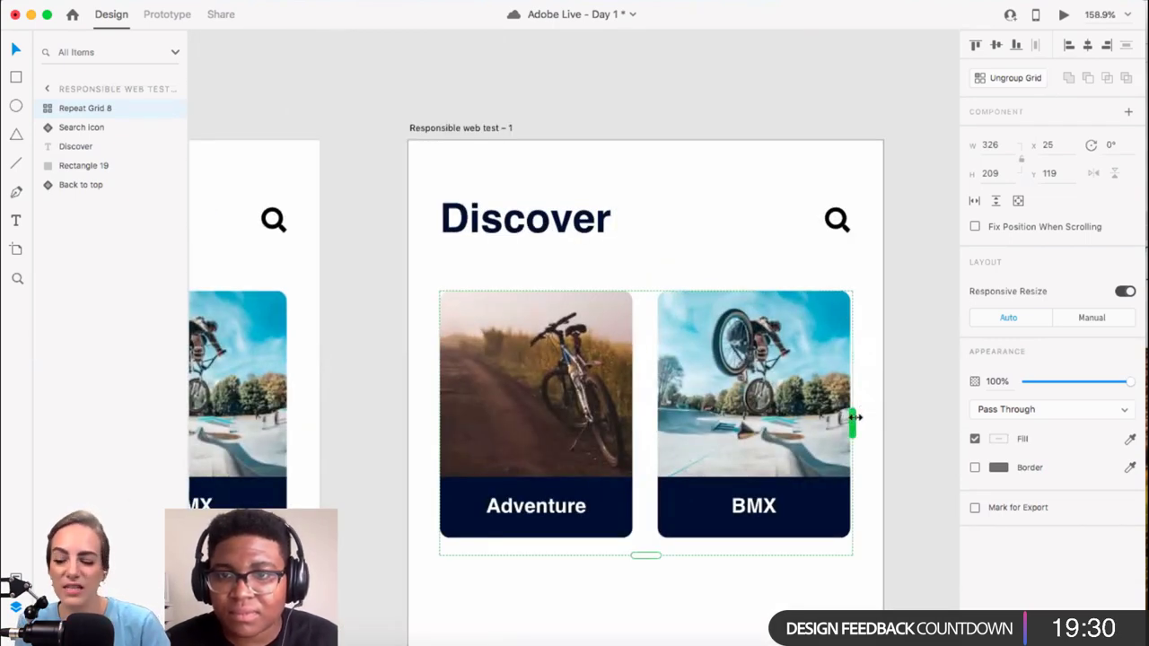
pyautogui.moveTo(851, 417); pyautogui.dragTo(638, 413)
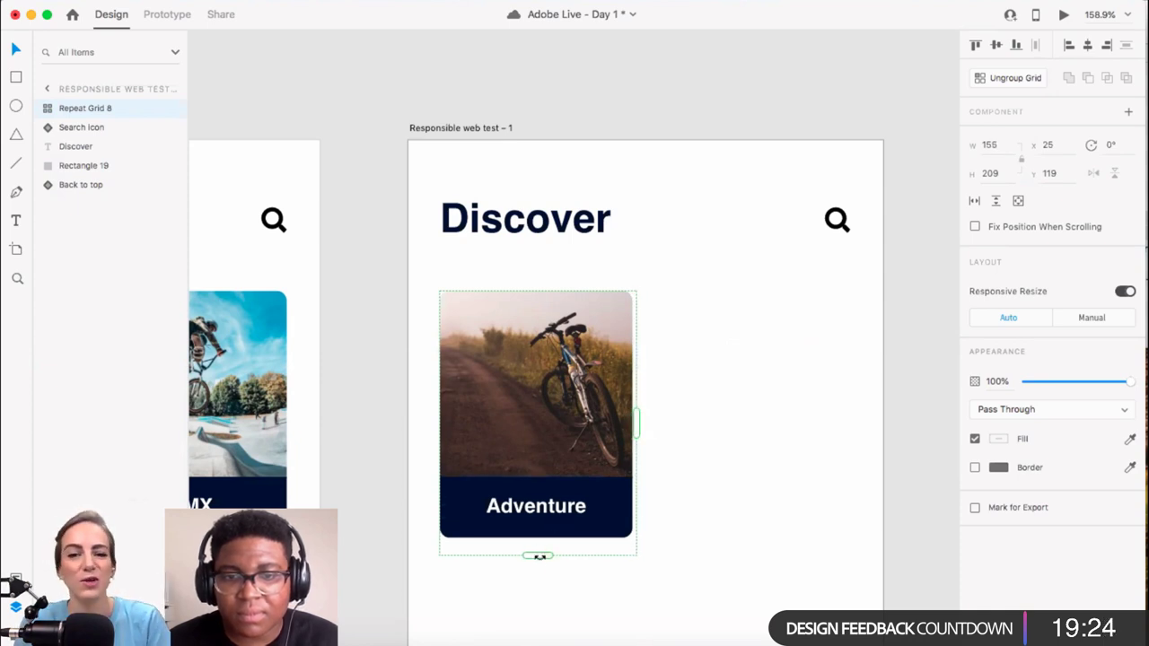
pyautogui.moveTo(539, 546); pyautogui.dragTo(538, 538)
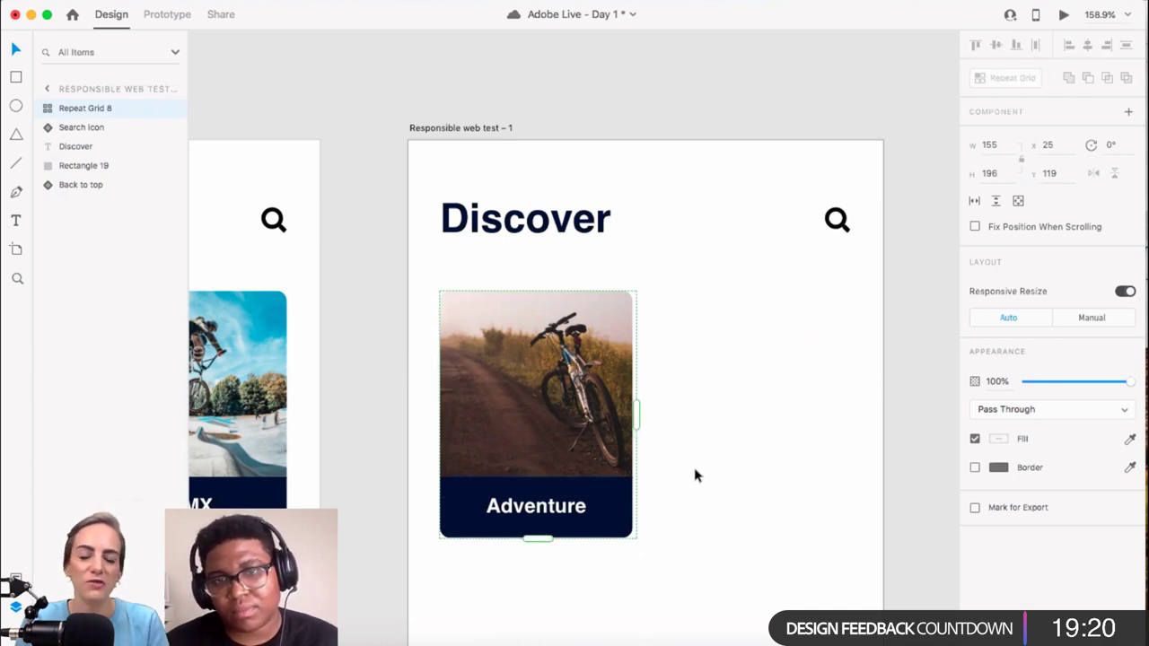
# Step: Ungroup the single-card repeat grid holding the Adventure card on the duplicated artboard
pyautogui.scroll(-5, 690, 476)
pyautogui.scroll(-5, 606, 489)
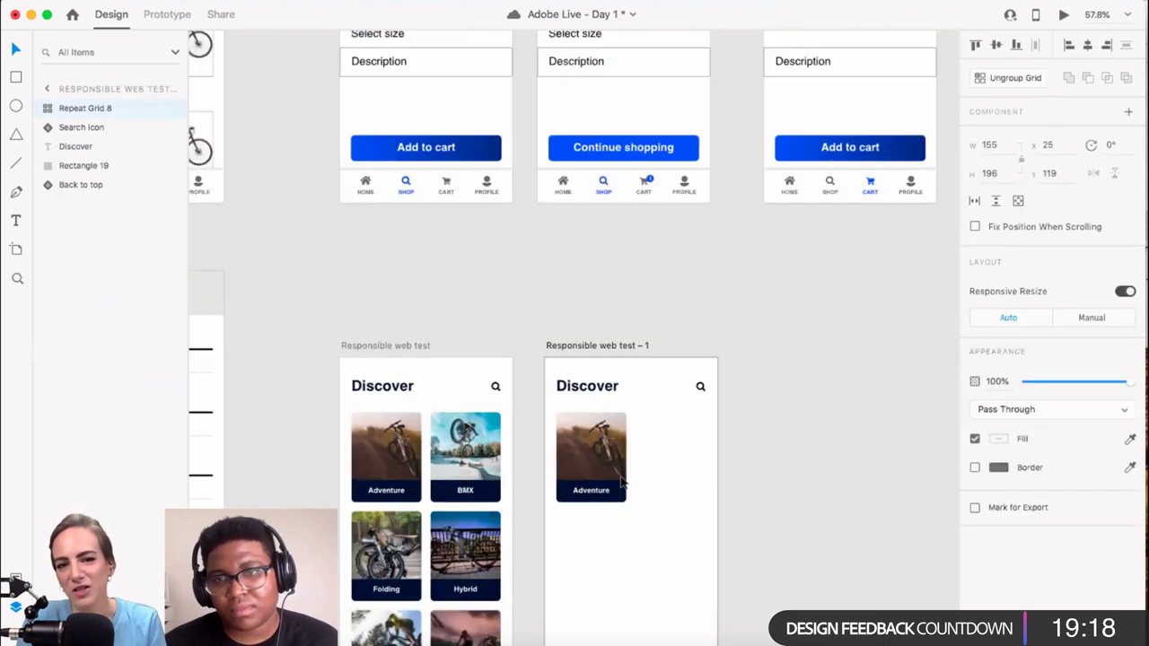
pyautogui.scroll(-2, 641, 469)
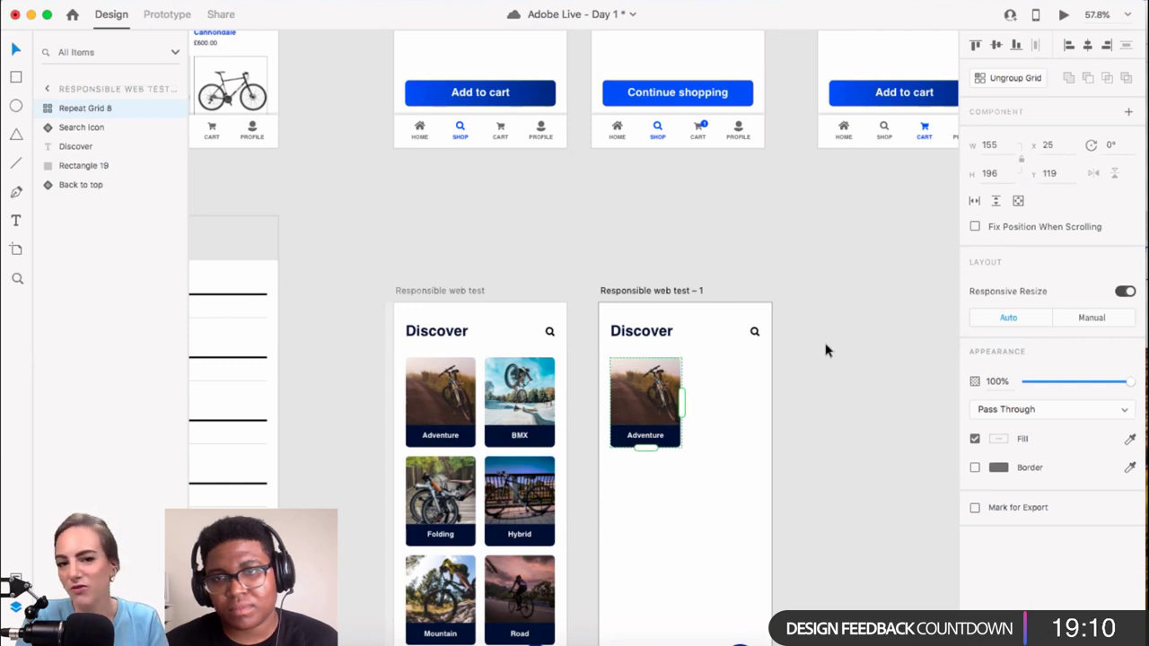
pyautogui.click(1001, 78)
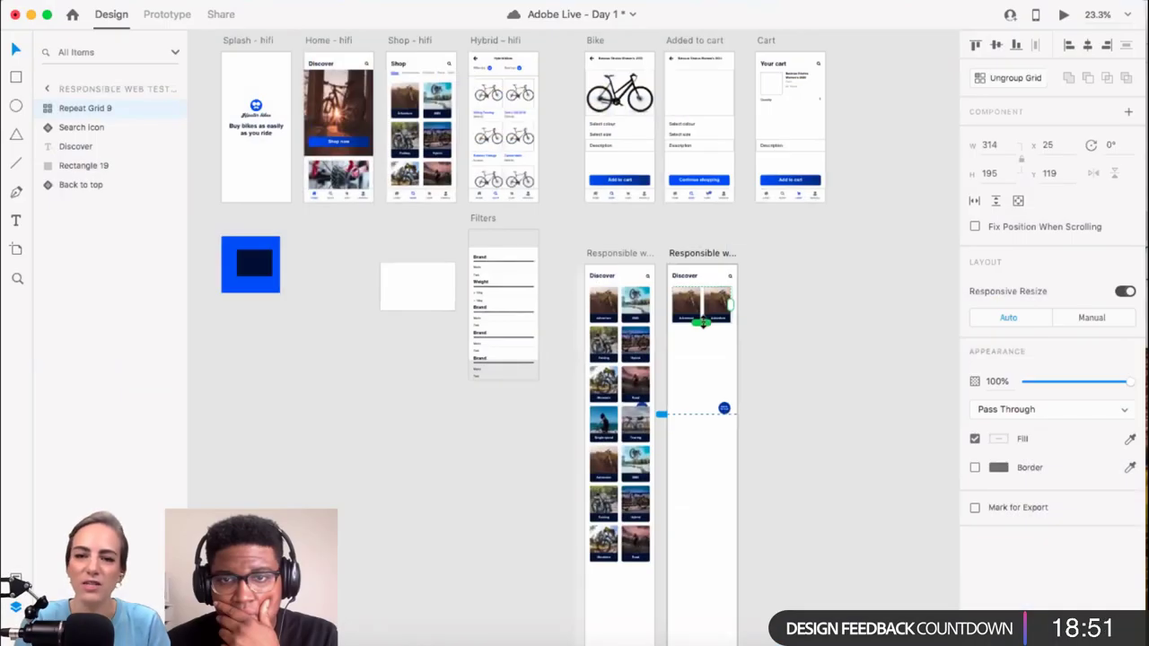
# Step: Extend the two-column repeat grid of Adventure cards to a height of 1149 and remove the Back to top button from the duplicated artboard
pyautogui.moveTo(700, 320); pyautogui.dragTo(702, 500)
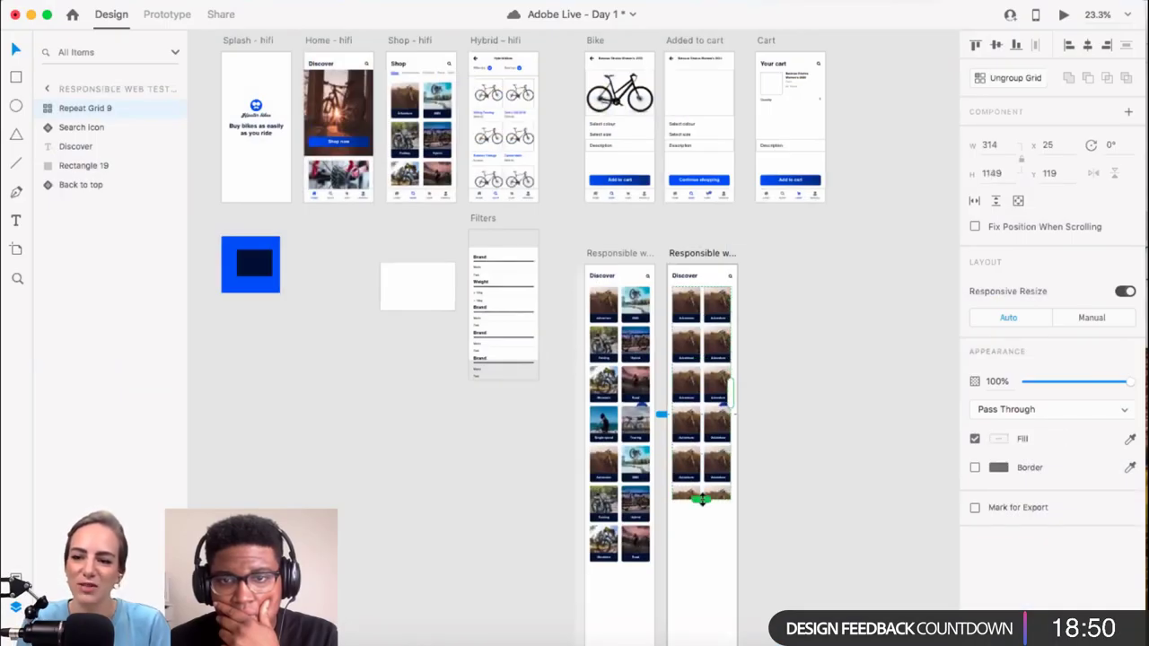
pyautogui.scroll(5, 713, 439)
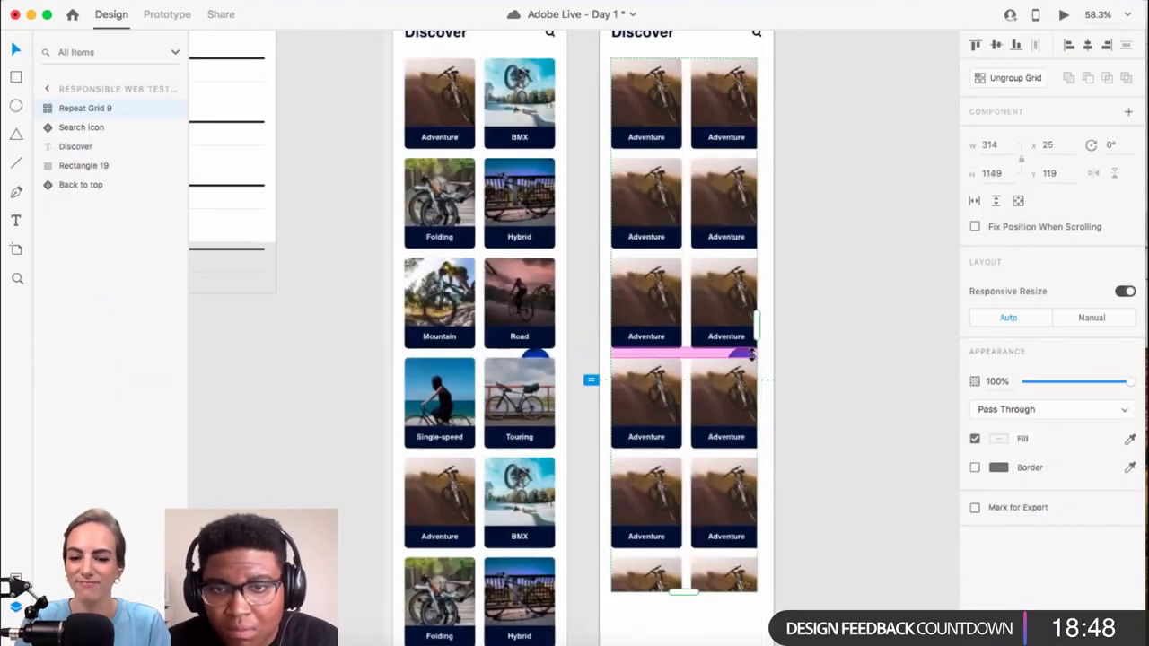
pyautogui.click(769, 365)
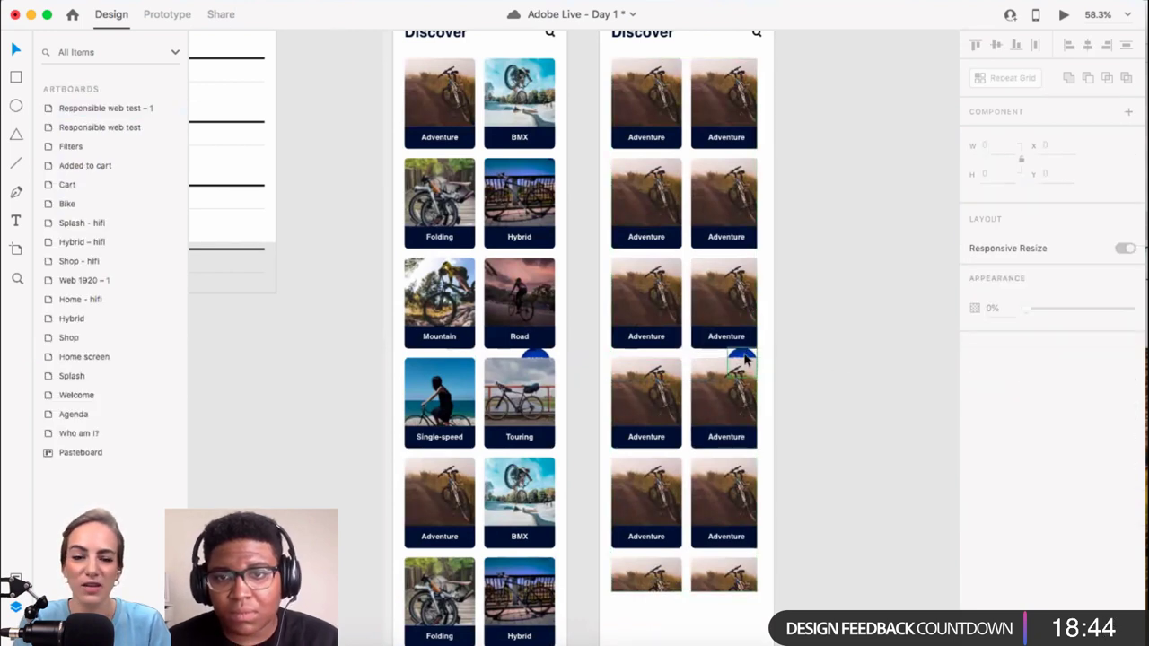
pyautogui.moveTo(745, 359); pyautogui.dragTo(733, 388)
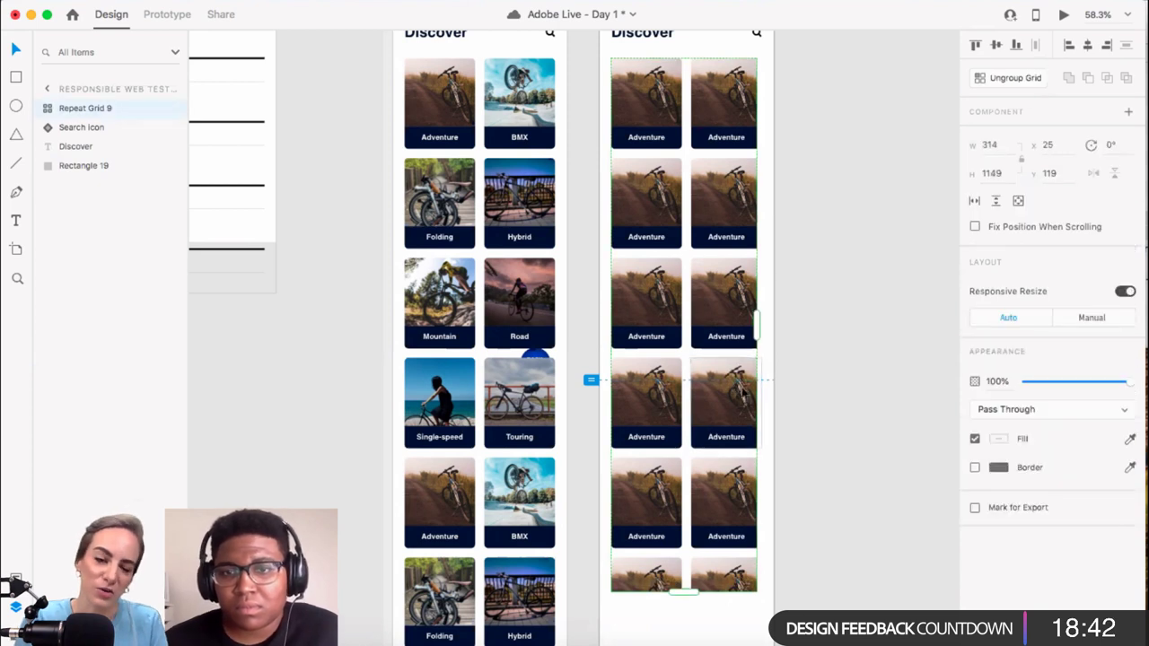
pyautogui.scroll(-3, 741, 395)
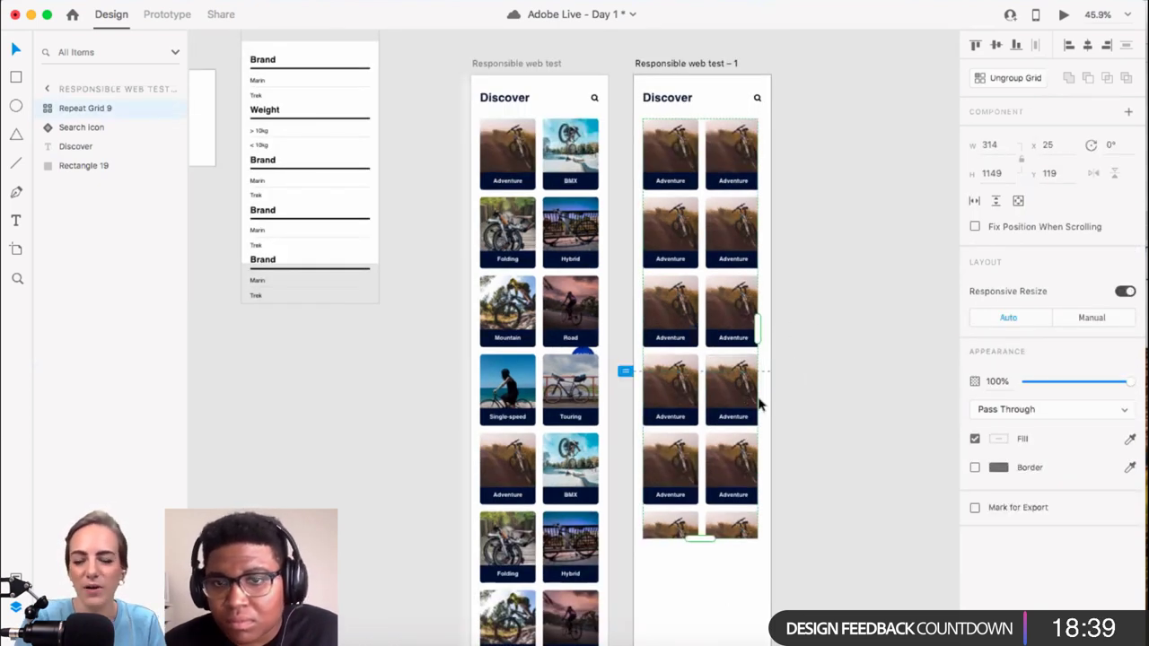
# Step: Try making the extended Adventure card grid a component, and undo back to the single Adventure card component
pyautogui.rightClick(722, 501)
pyautogui.click(779, 493)
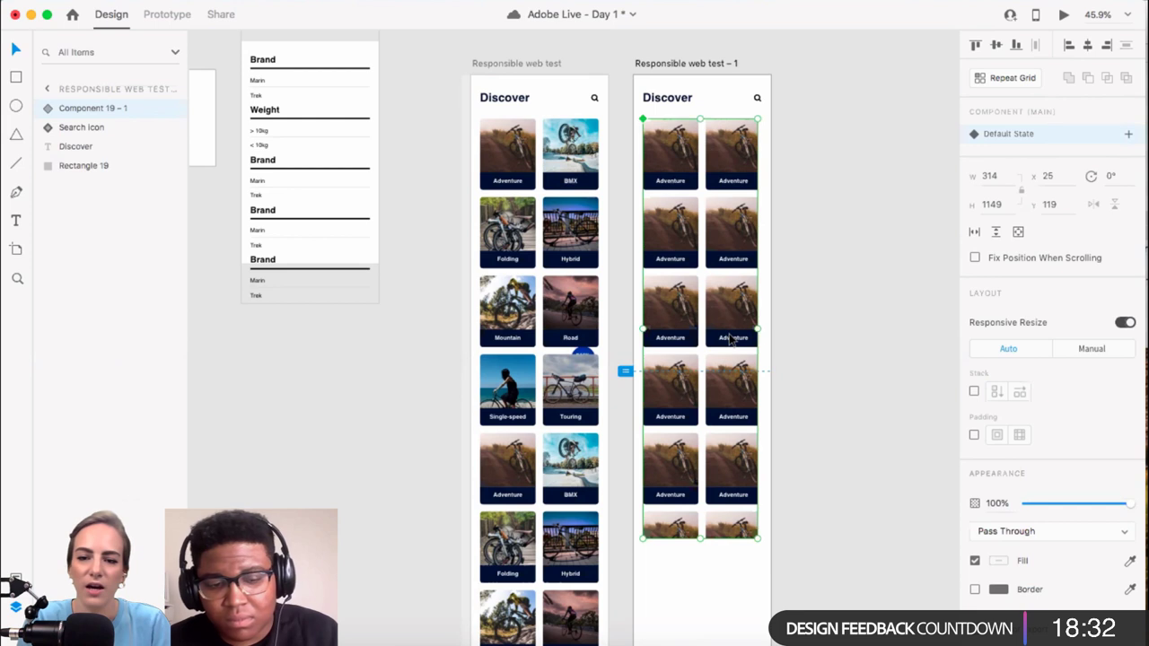
pyautogui.press('super+z')
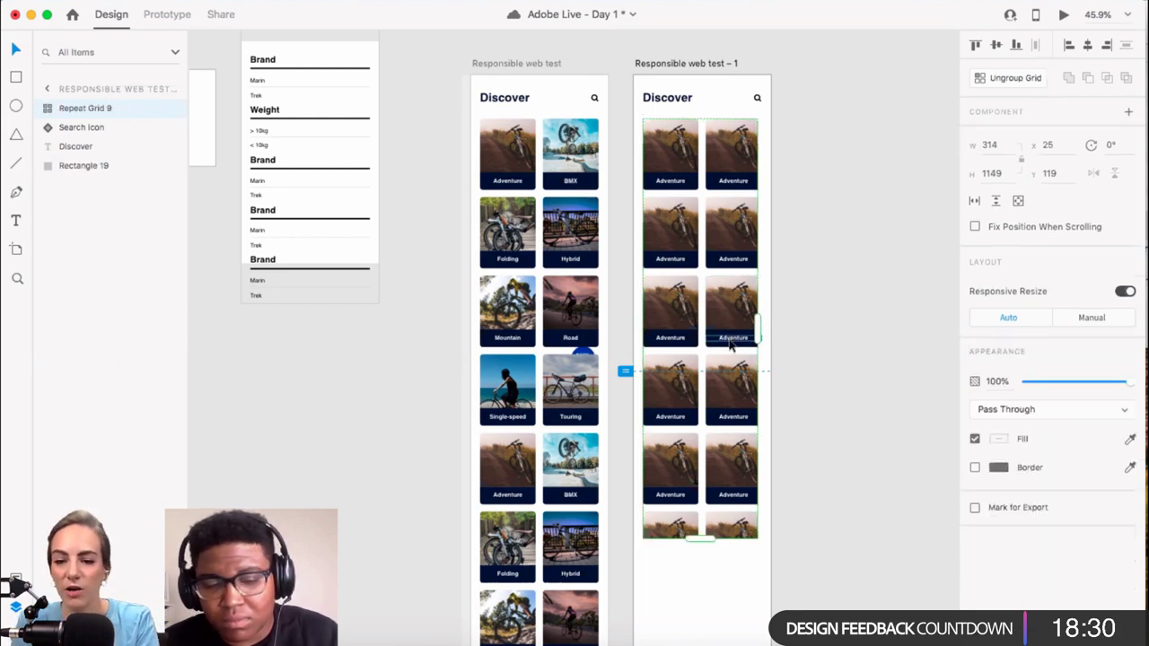
pyautogui.press('super+v')
pyautogui.press('super+z')
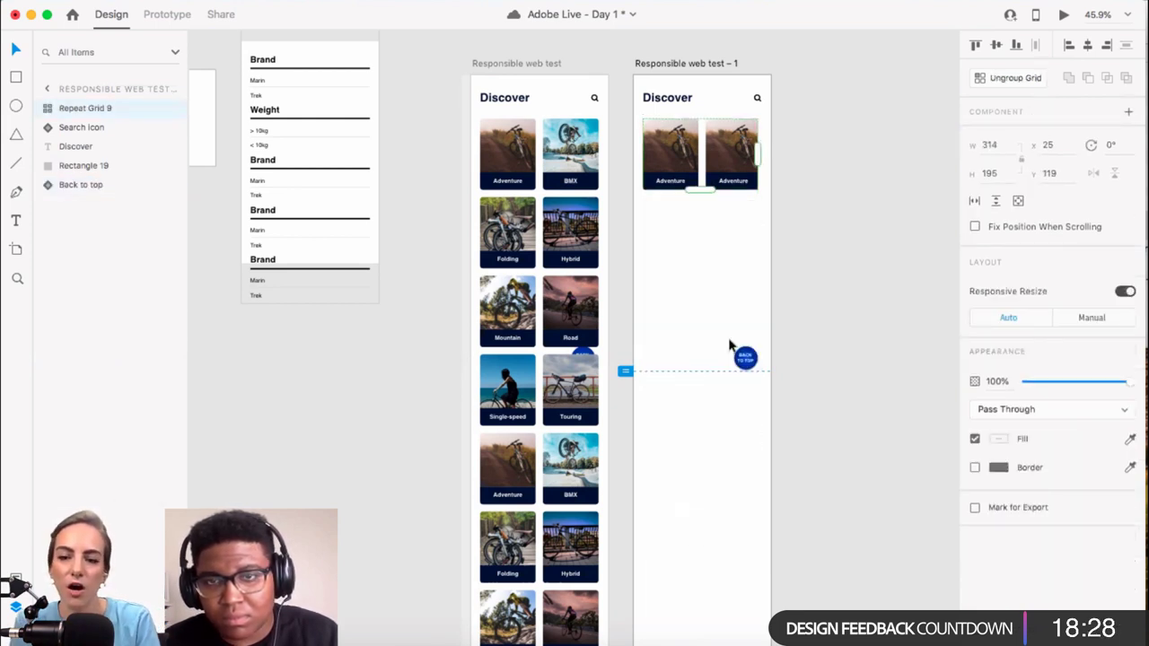
pyautogui.press('super+z')
pyautogui.press('super+z')
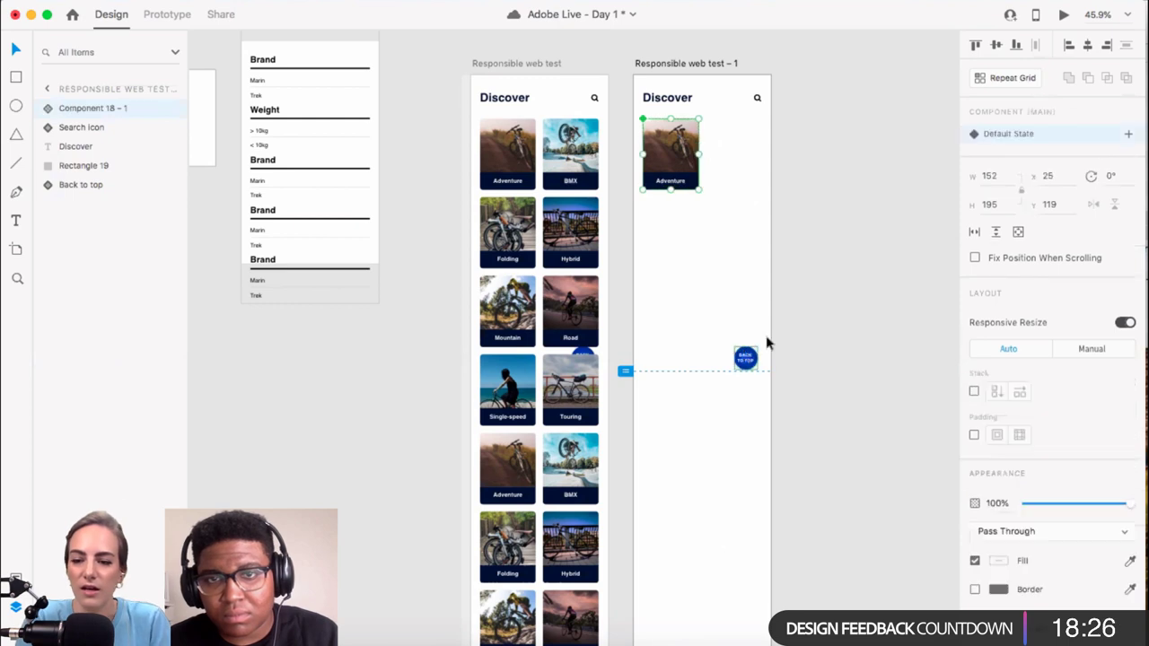
# Step: Delete the Back to top button from the duplicated artboard, leaving the Adventure card component in place
pyautogui.click(802, 341)
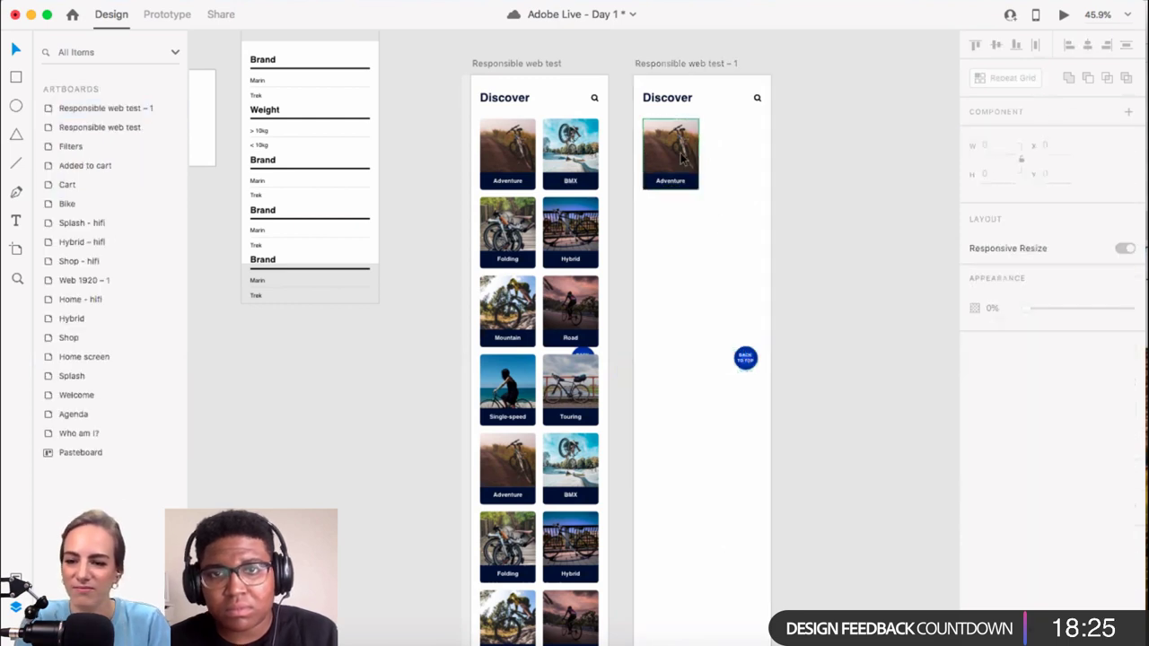
pyautogui.click(745, 359)
pyautogui.press('Delete')
pyautogui.scroll(3, 669, 170)
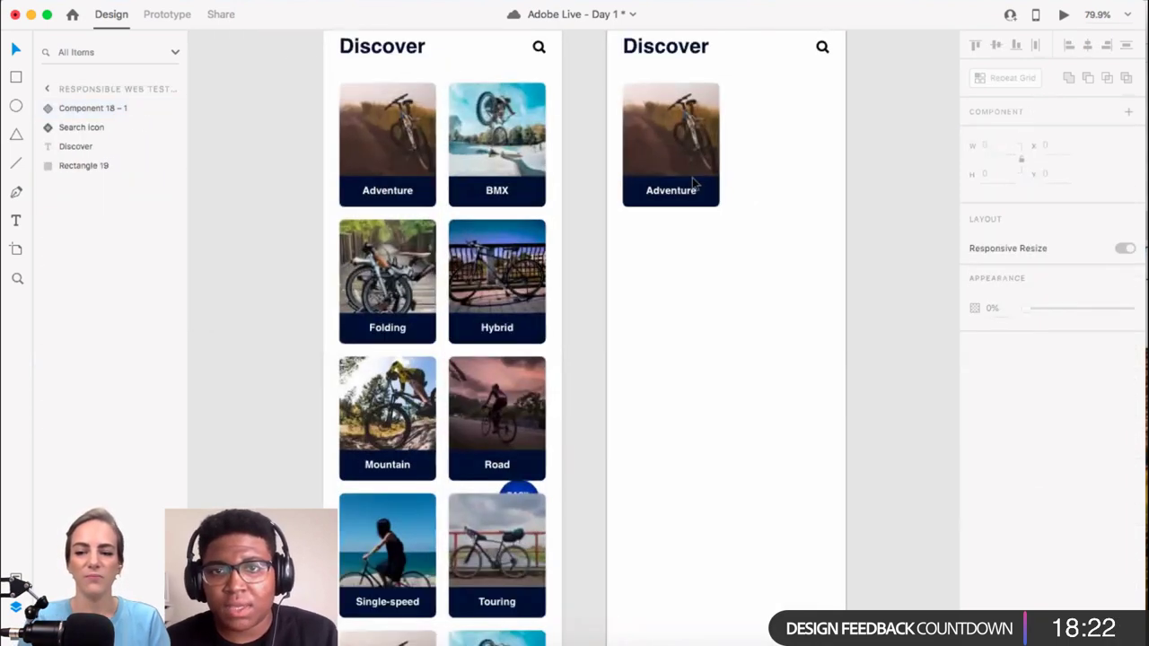
# Step: Duplicate the Adventure card component into a two-by-two arrangement, with the second row at Y 338
pyautogui.click(696, 183)
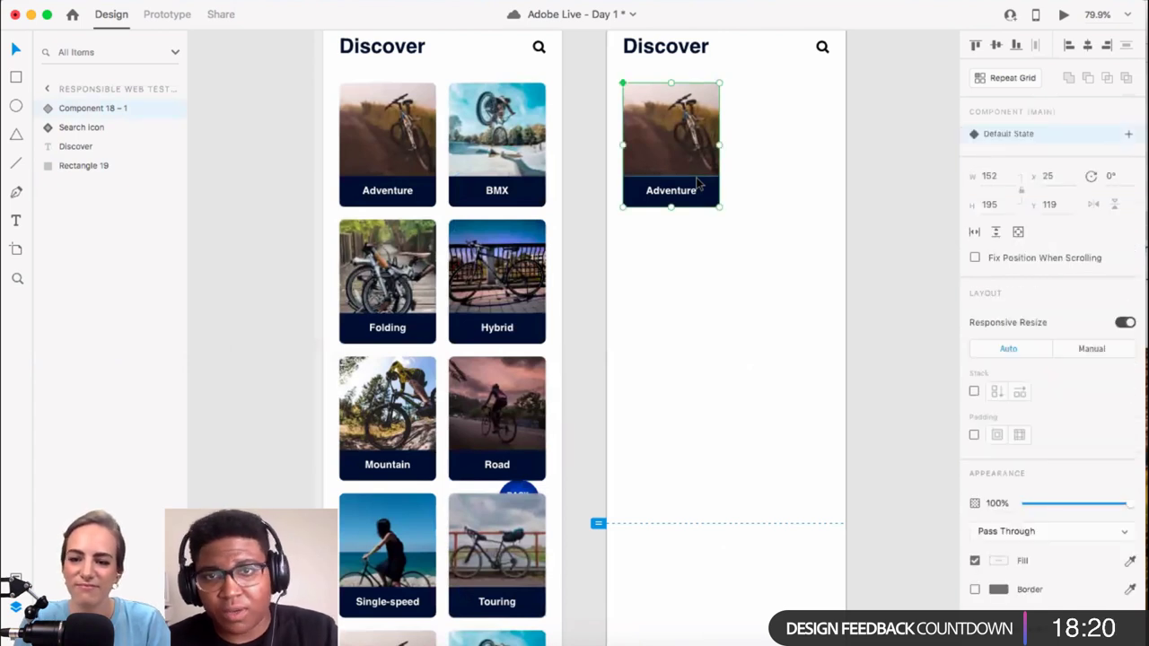
pyautogui.press('super+d')
pyautogui.moveTo(697, 153); pyautogui.dragTo(770, 290)
pyautogui.keyDown('shift'); pyautogui.click(714, 177); pyautogui.keyUp('shift')
pyautogui.press('super+d')
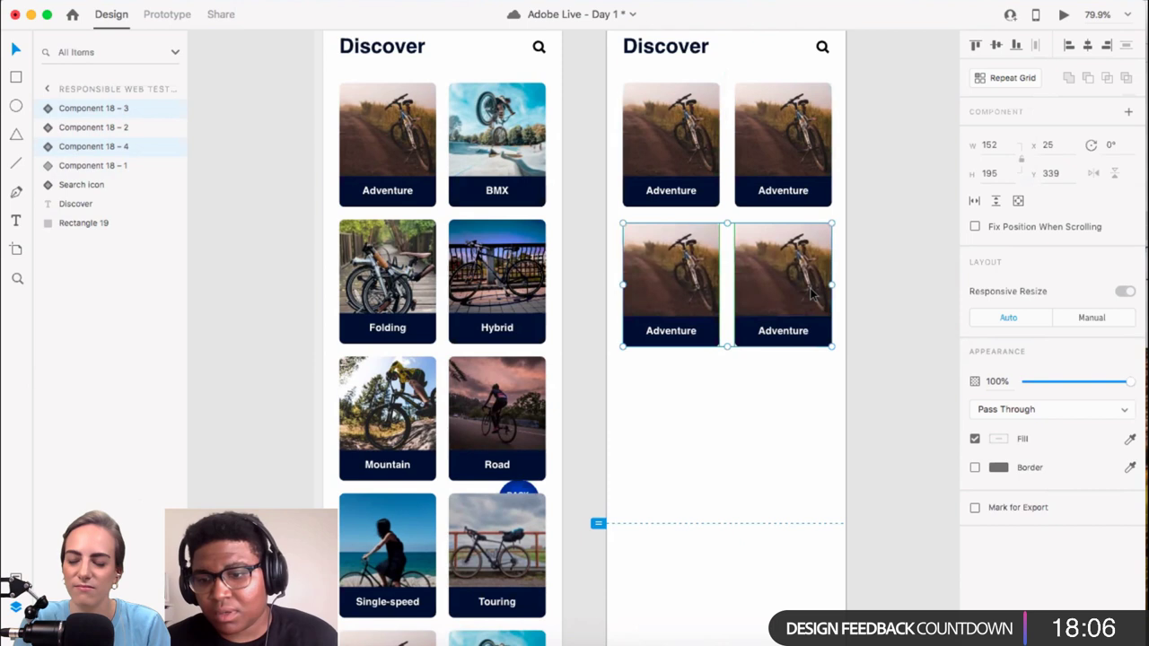
pyautogui.press('Up')
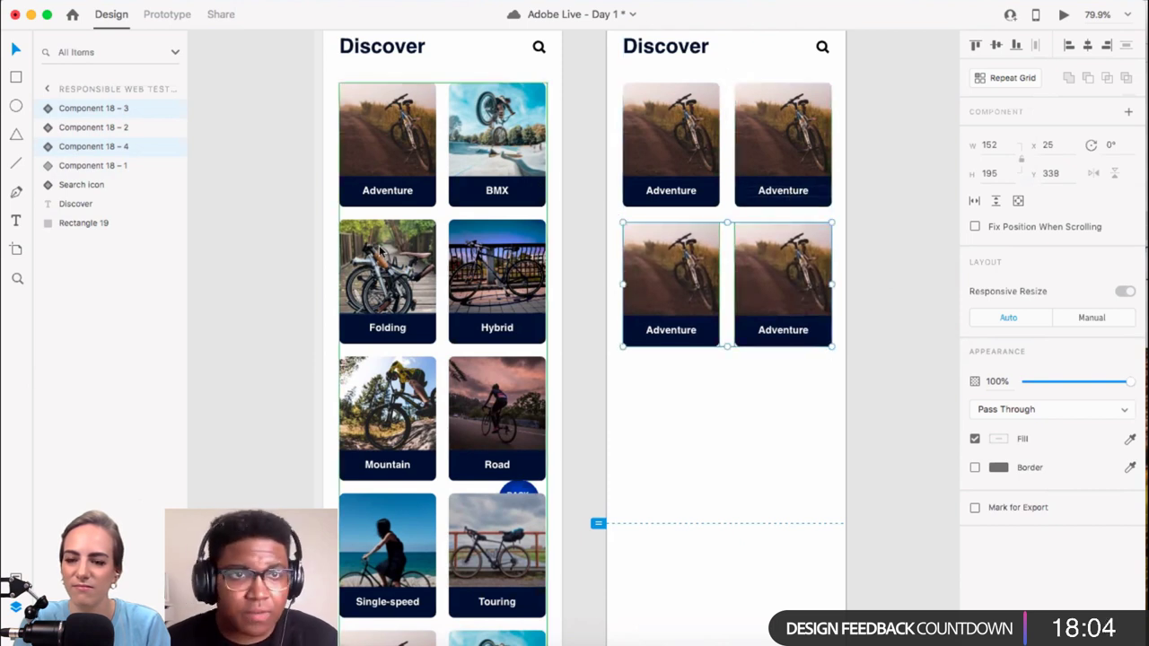
# Step: Group the four Adventure cards and turn the group into a horizontal stack
pyautogui.keyDown('shift'); pyautogui.click(97, 127); pyautogui.keyUp('shift')
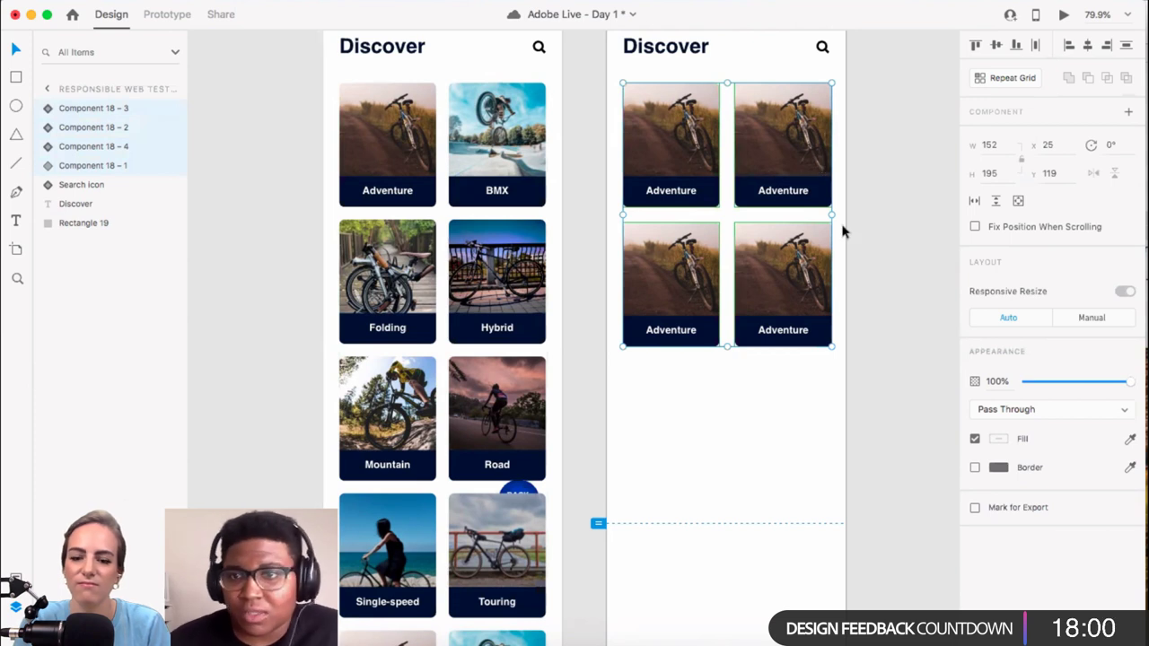
pyautogui.press('super+g')
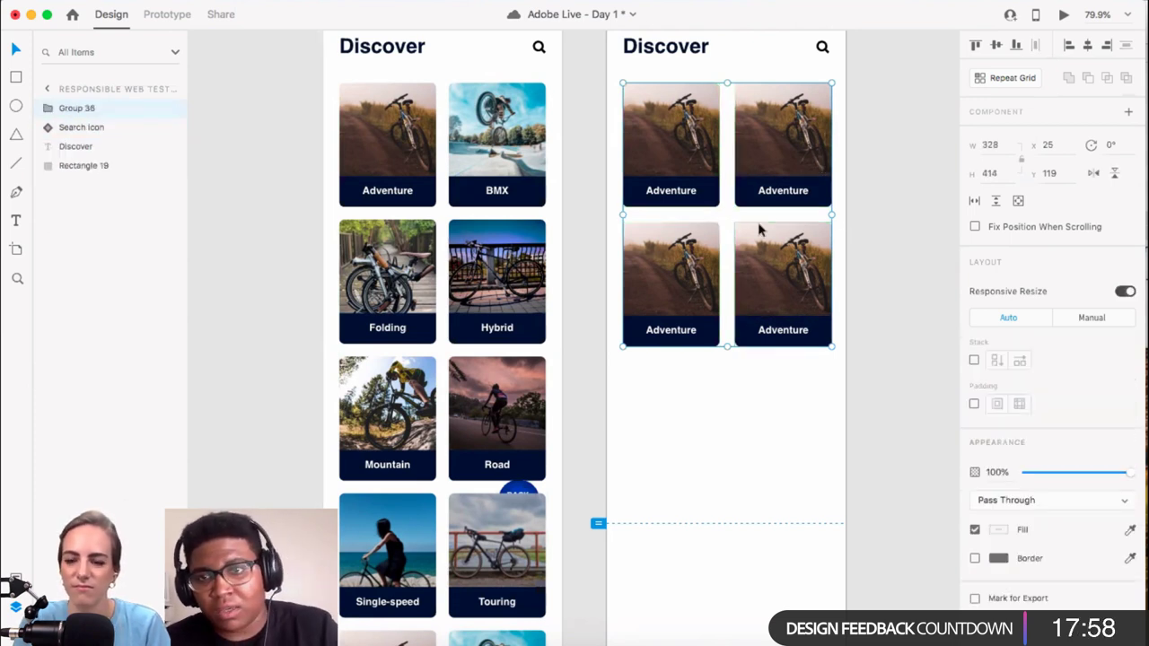
pyautogui.click(975, 360)
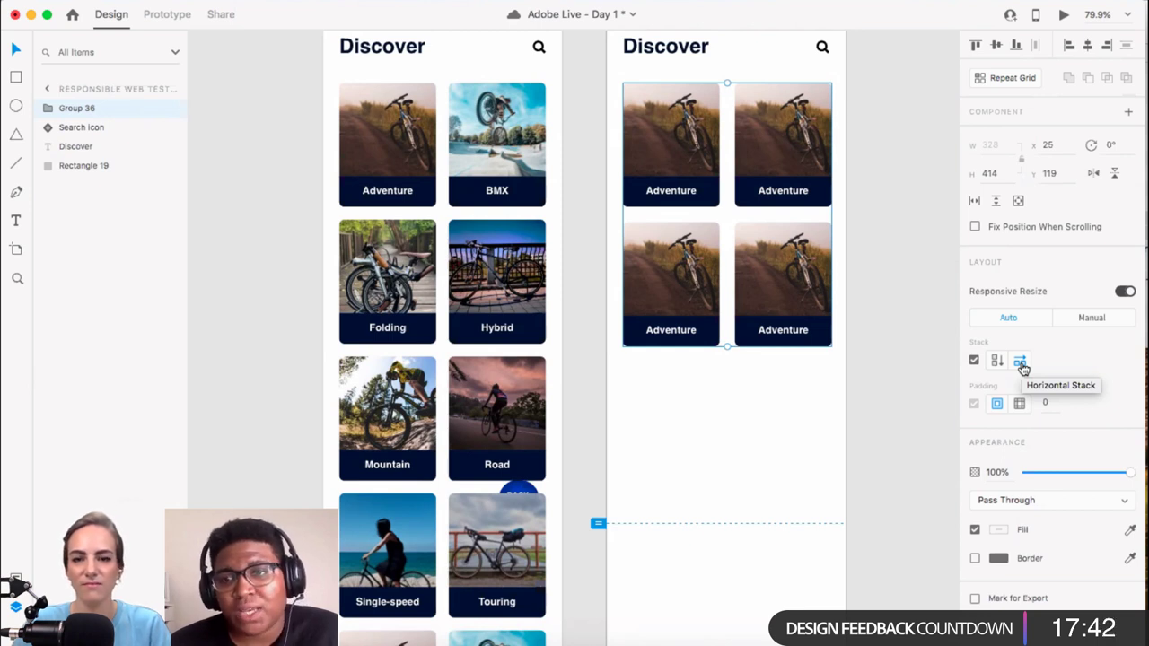
pyautogui.scroll(5, 862, 377)
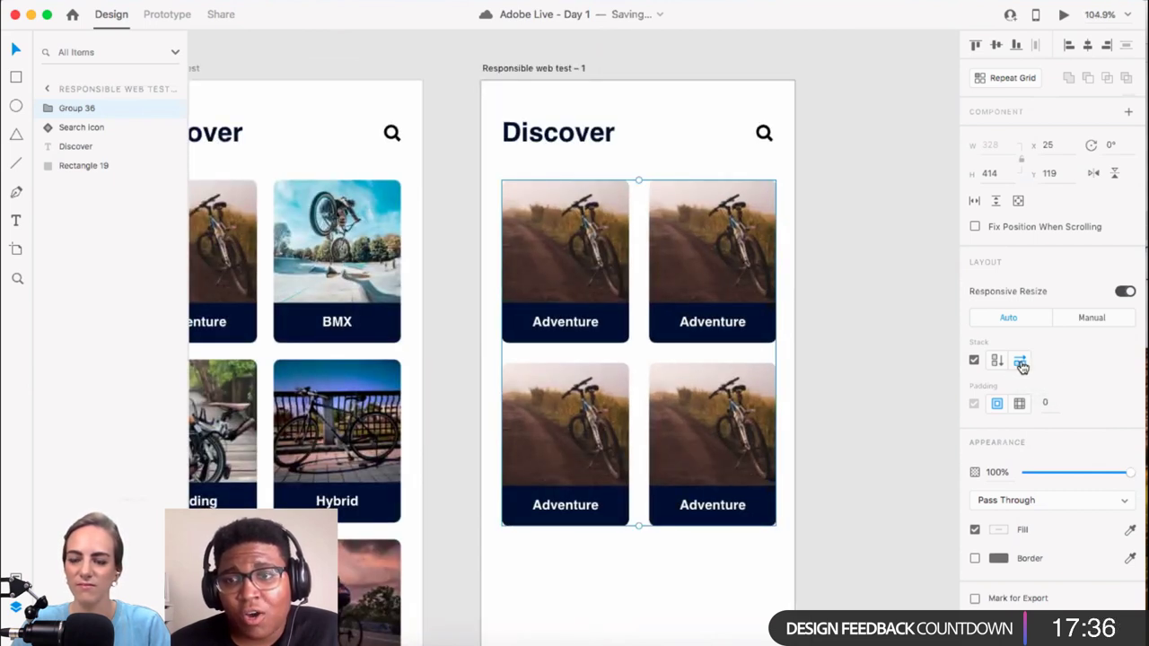
pyautogui.moveTo(720, 414); pyautogui.dragTo(725, 409)
pyautogui.doubleClick(725, 409)
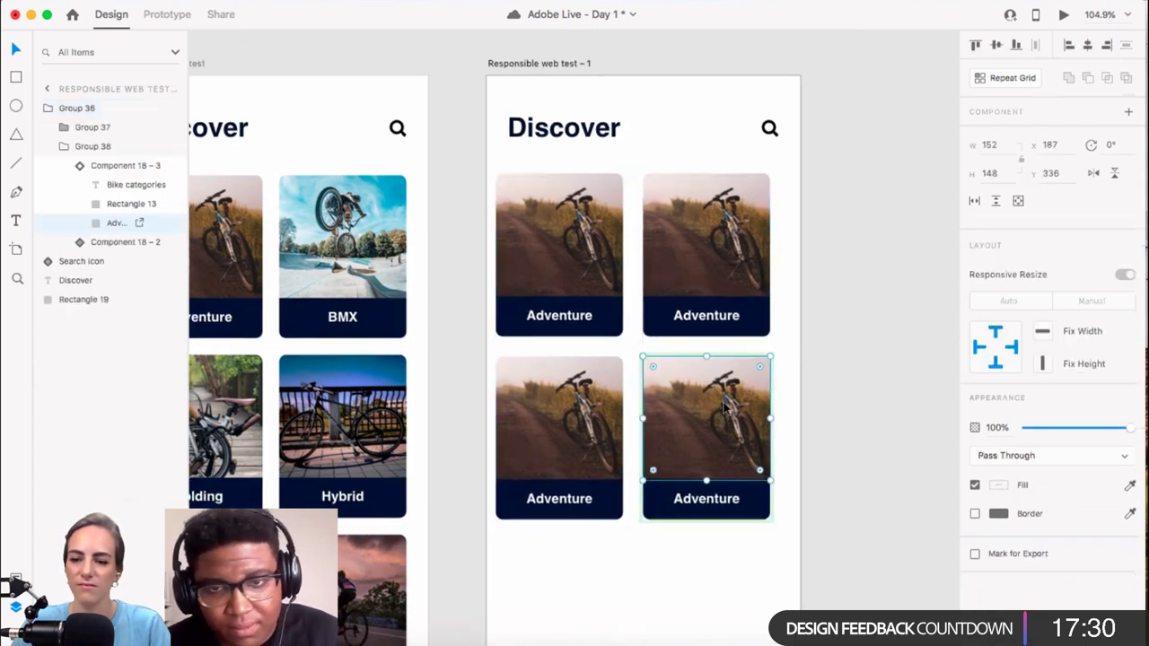
pyautogui.press('super+z')
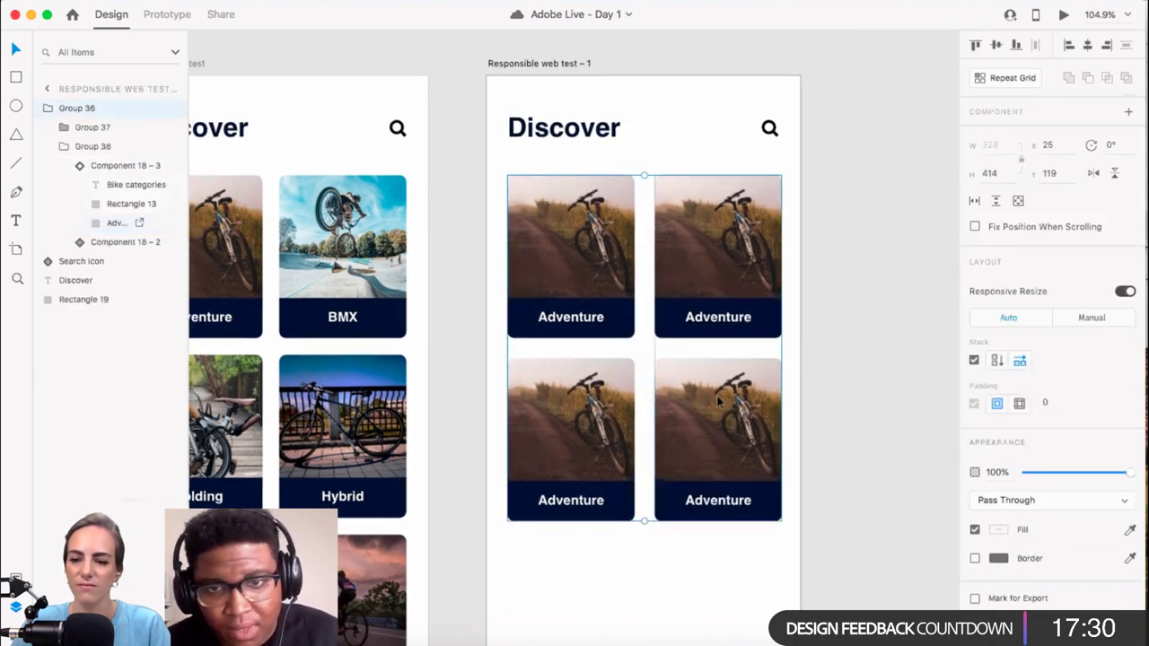
# Step: Move the second-row, second-column Adventure card within the stack into the first row, to X 36, Y 119
pyautogui.click(714, 492)
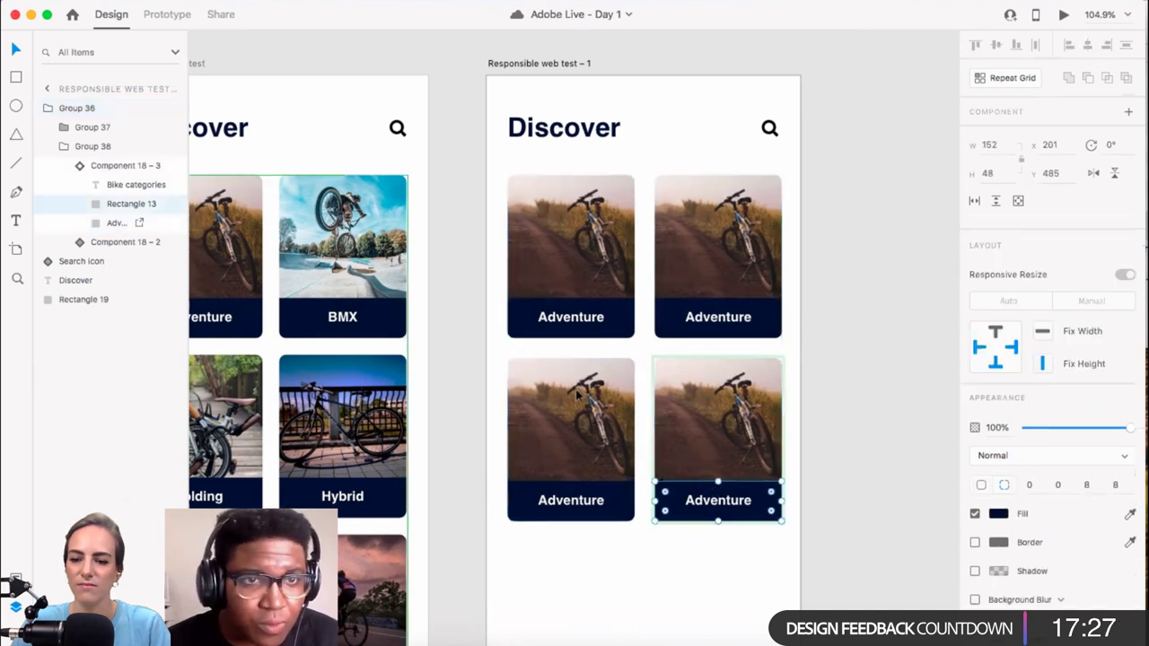
pyautogui.click(115, 167)
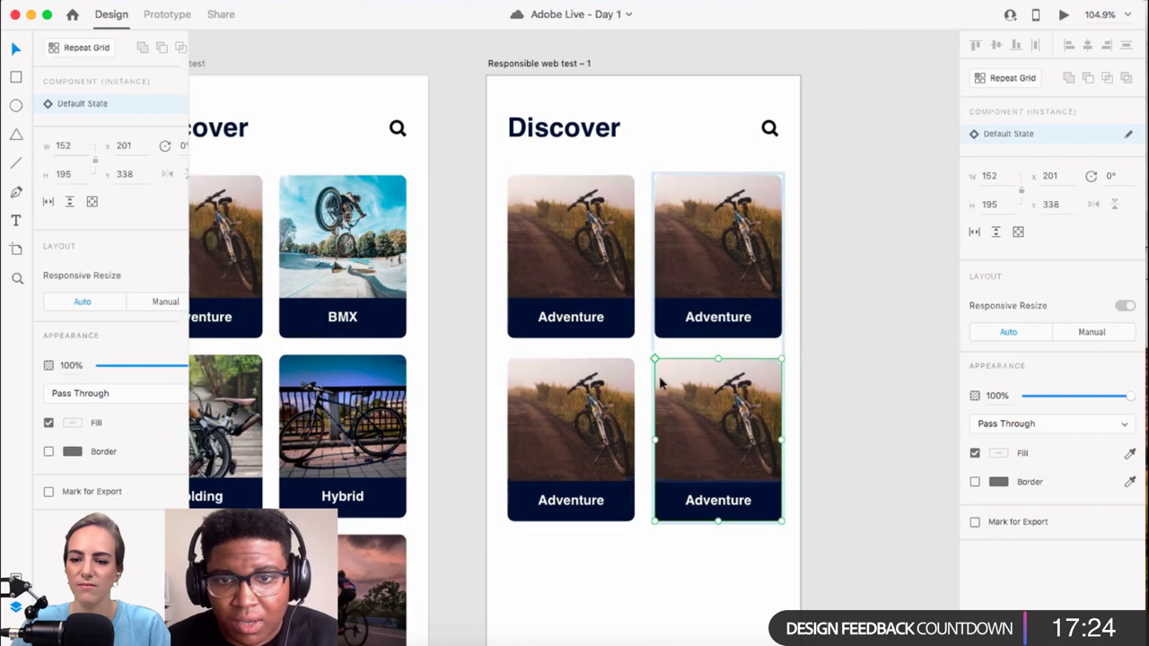
pyautogui.moveTo(658, 378); pyautogui.dragTo(533, 208)
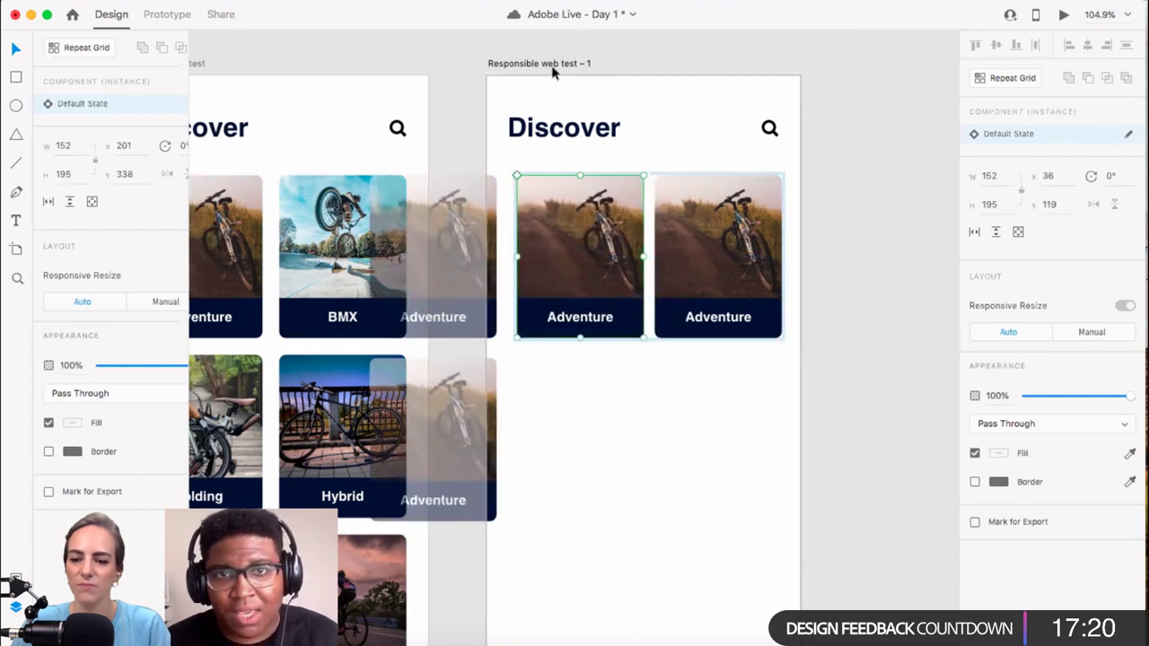
# Step: Reposition the duplicated artboard at X 441, Y 4030 and move the card stack to X 25, Y 118 on it
pyautogui.moveTo(555, 71); pyautogui.dragTo(641, 66)
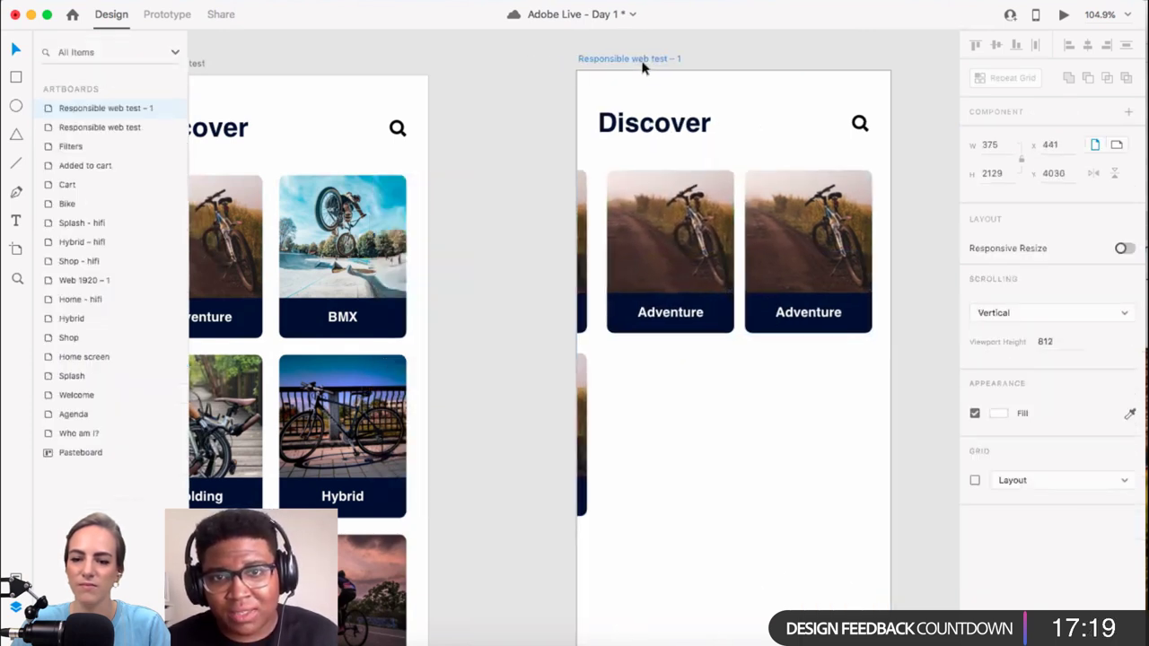
pyautogui.click(658, 247)
pyautogui.moveTo(748, 259); pyautogui.dragTo(823, 250)
pyautogui.hscroll(5, 811, 285)
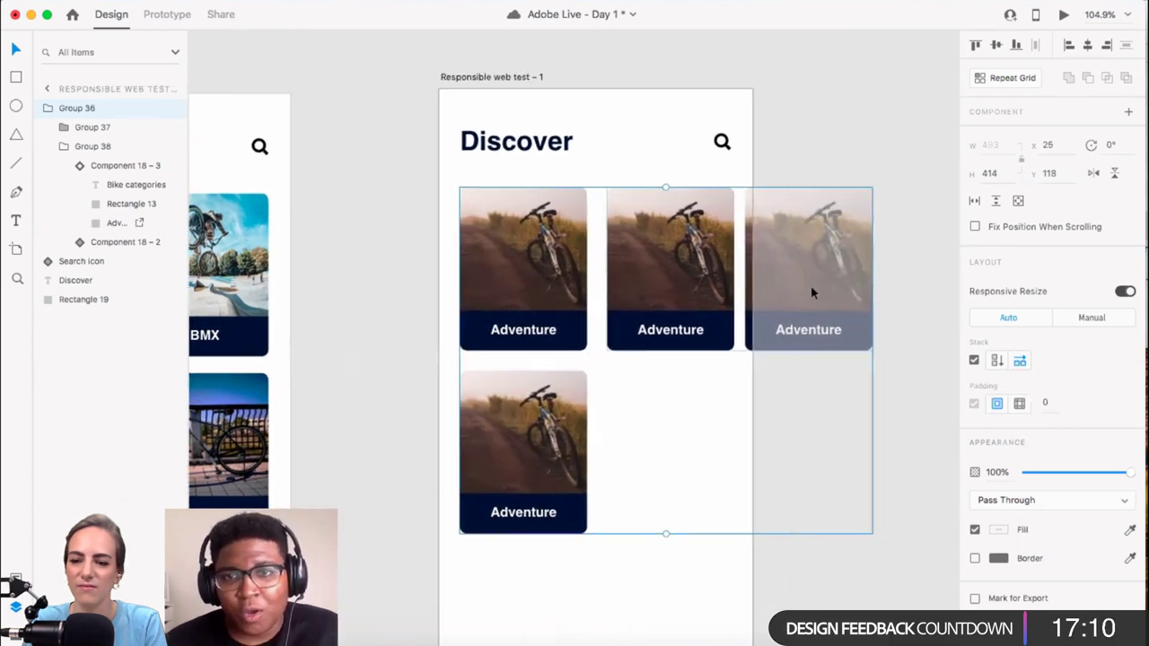
# Step: Move the Adventure card overhanging the artboard edge to X 375, save the document, and clear the selection
pyautogui.doubleClick(752, 329)
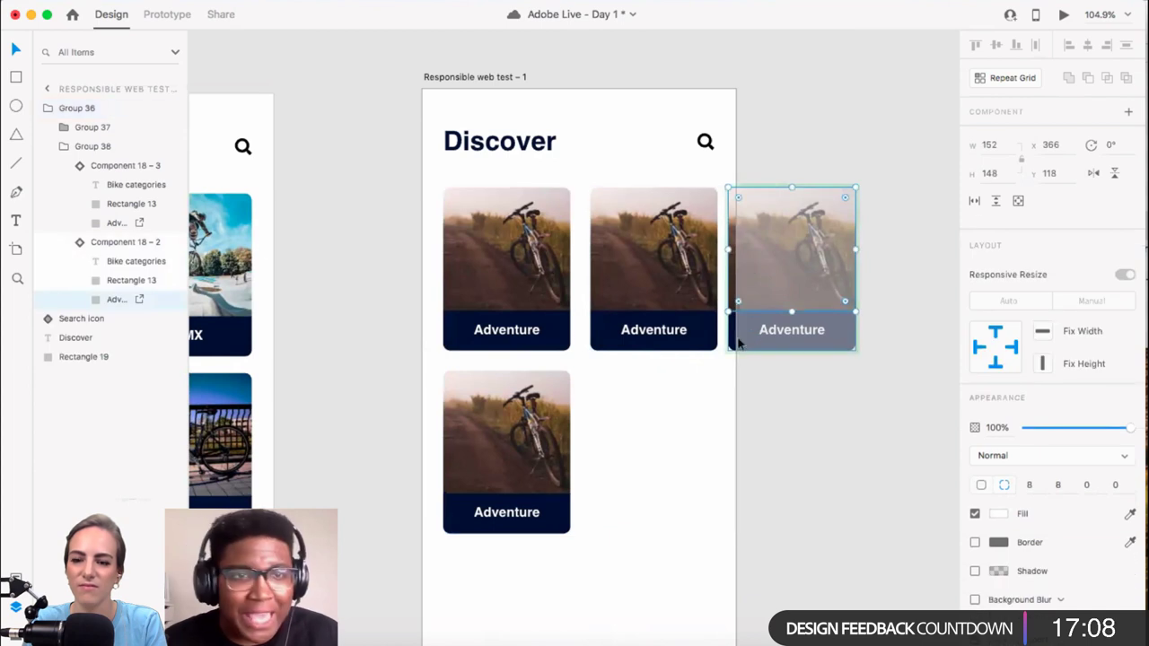
pyautogui.press('Escape')
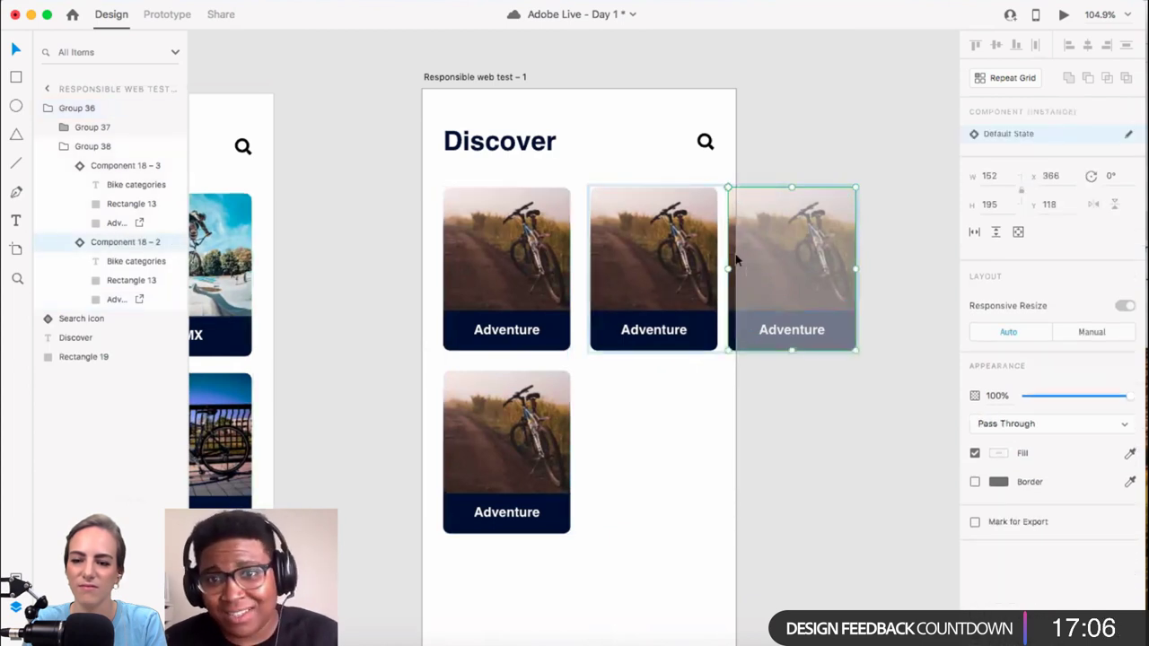
pyautogui.moveTo(733, 258); pyautogui.dragTo(742, 256)
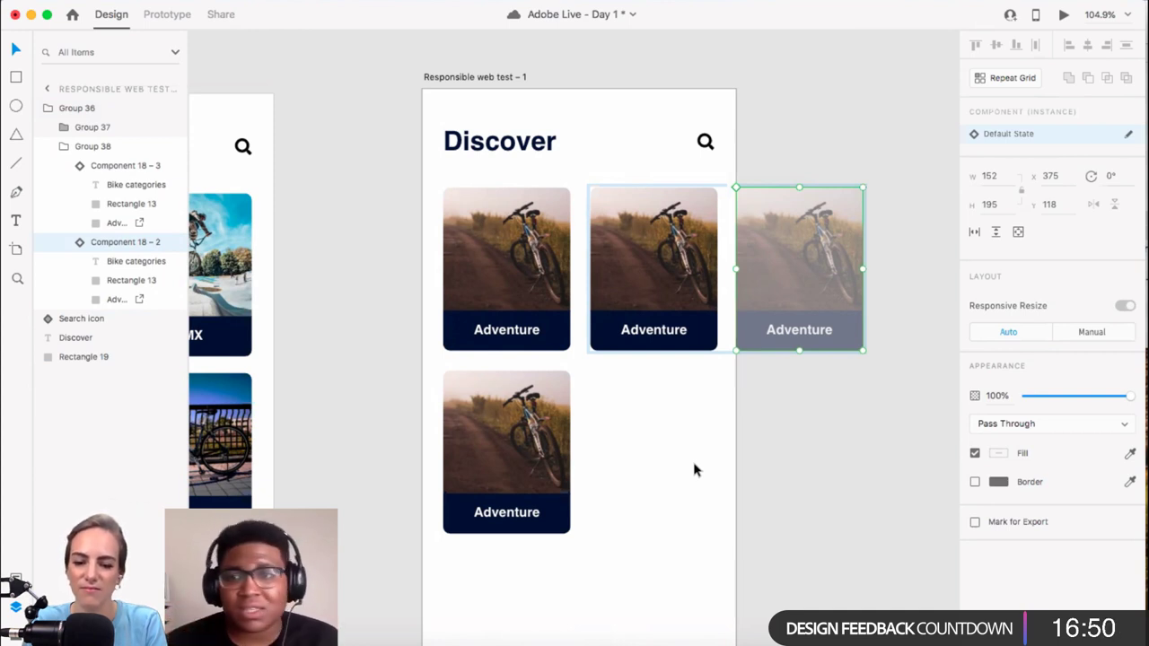
pyautogui.press('super+s')
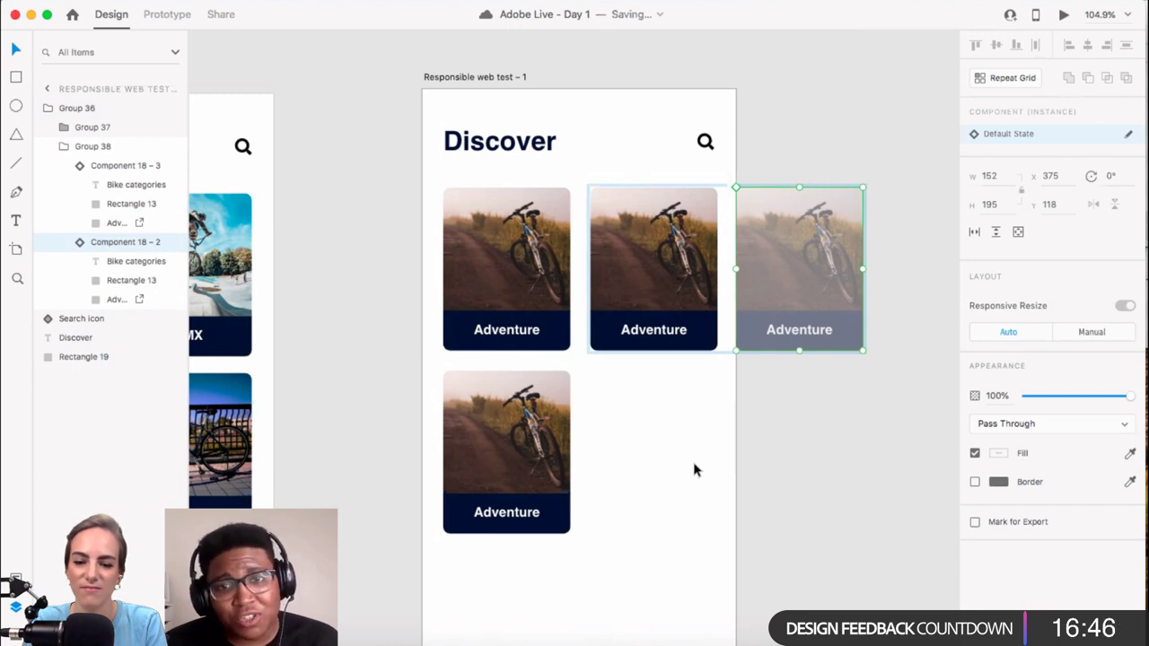
pyautogui.press('Delete')
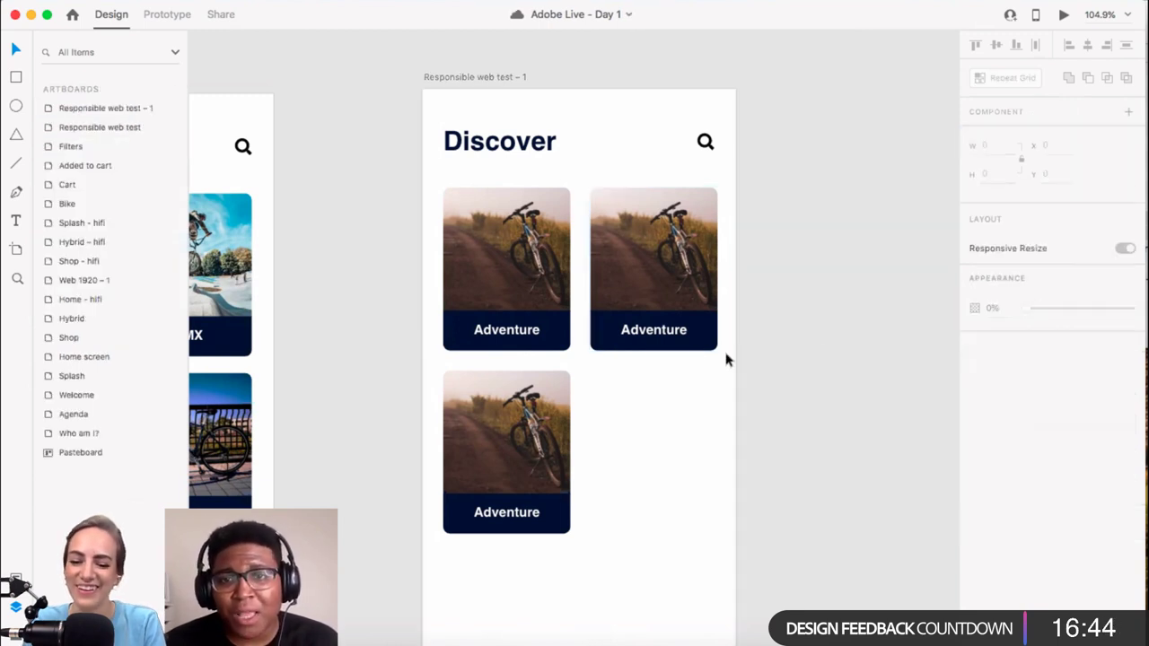
# Step: Try a vertical direction for the card stack, and switch it back to horizontal
pyautogui.press('super+z')
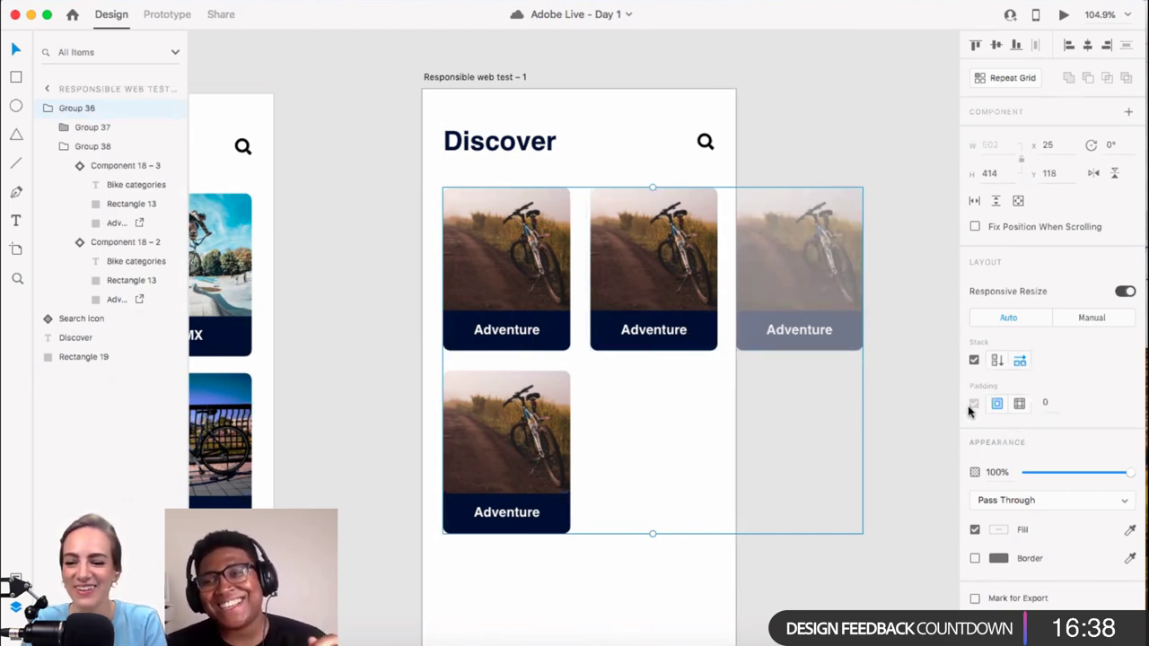
pyautogui.click(997, 361)
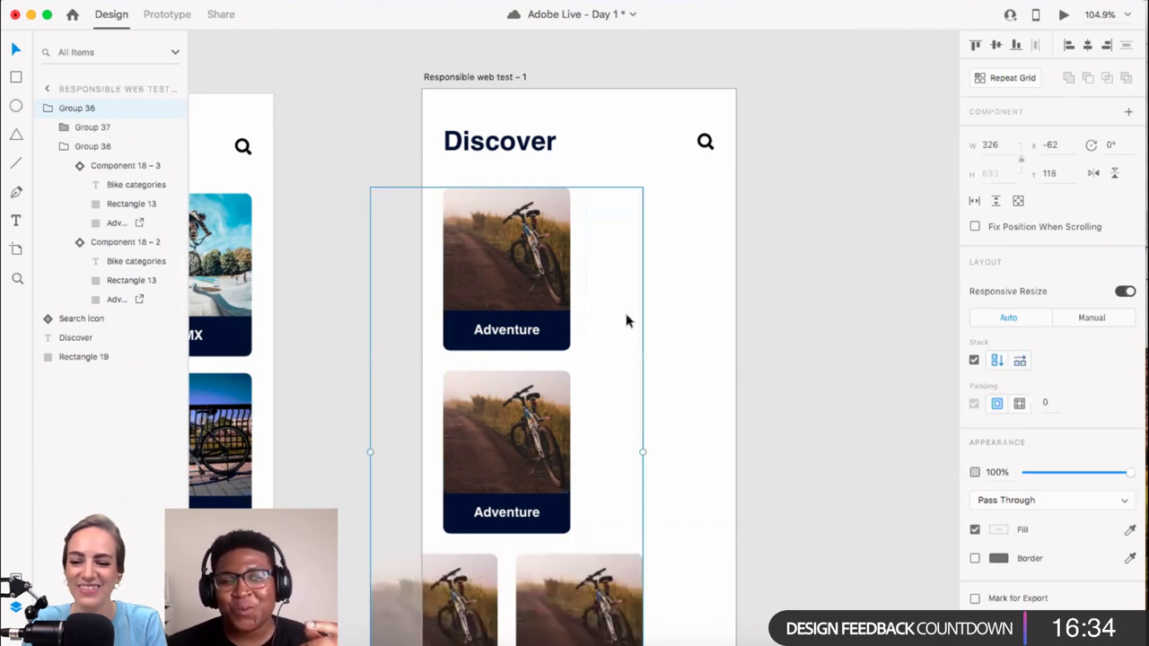
pyautogui.scroll(-2, 626, 320)
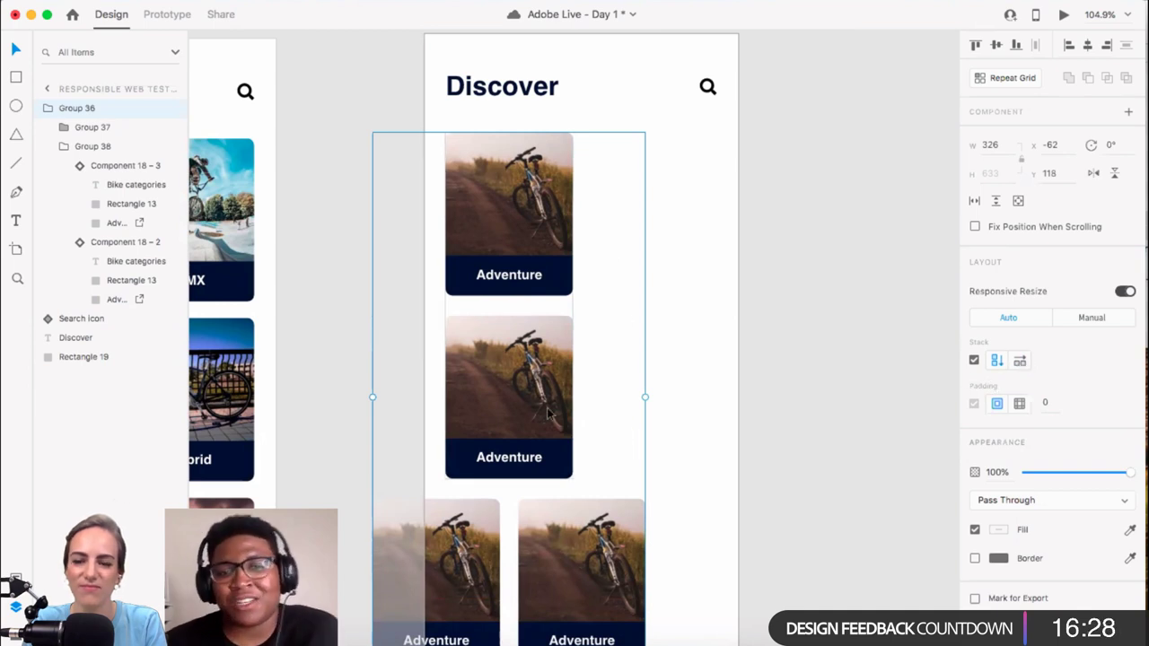
pyautogui.click(1020, 361)
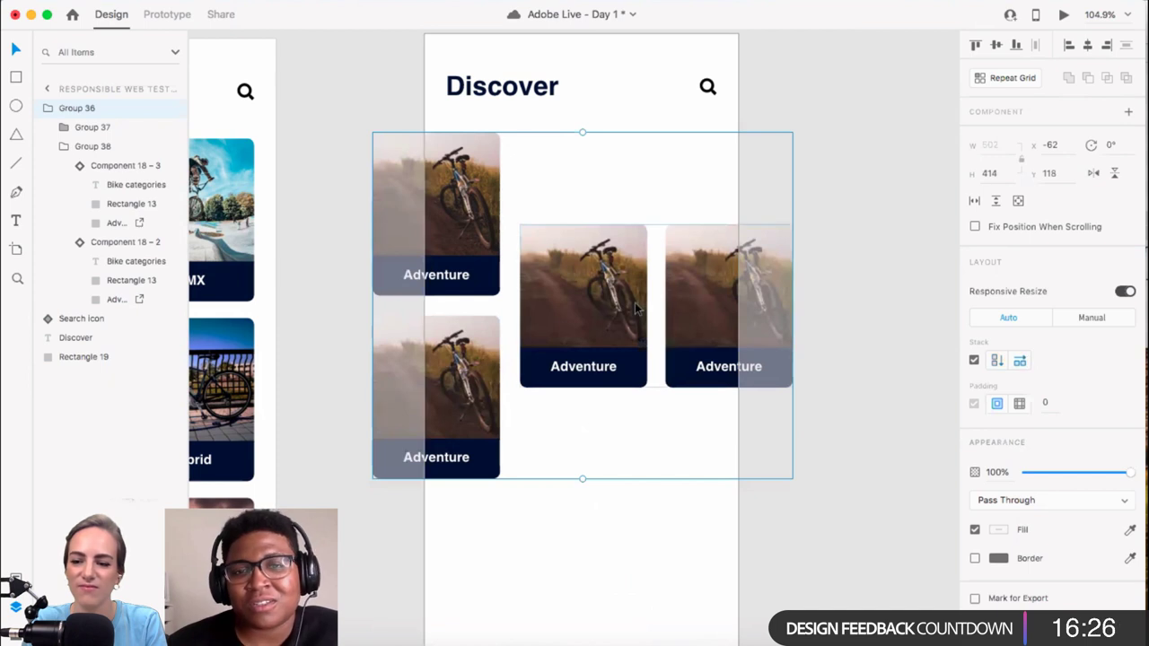
# Step: Move the card stack to X 25, Y 104, and raise its middle Adventure card to Y 107
pyautogui.moveTo(610, 321); pyautogui.dragTo(686, 309)
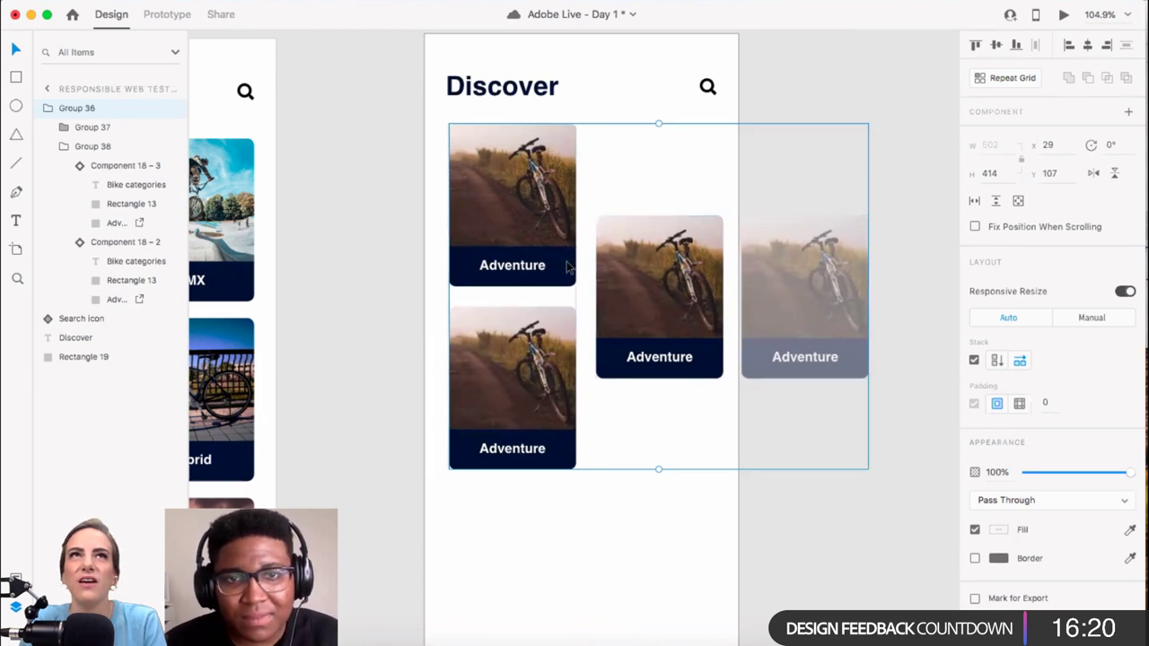
pyautogui.moveTo(567, 267); pyautogui.dragTo(562, 263)
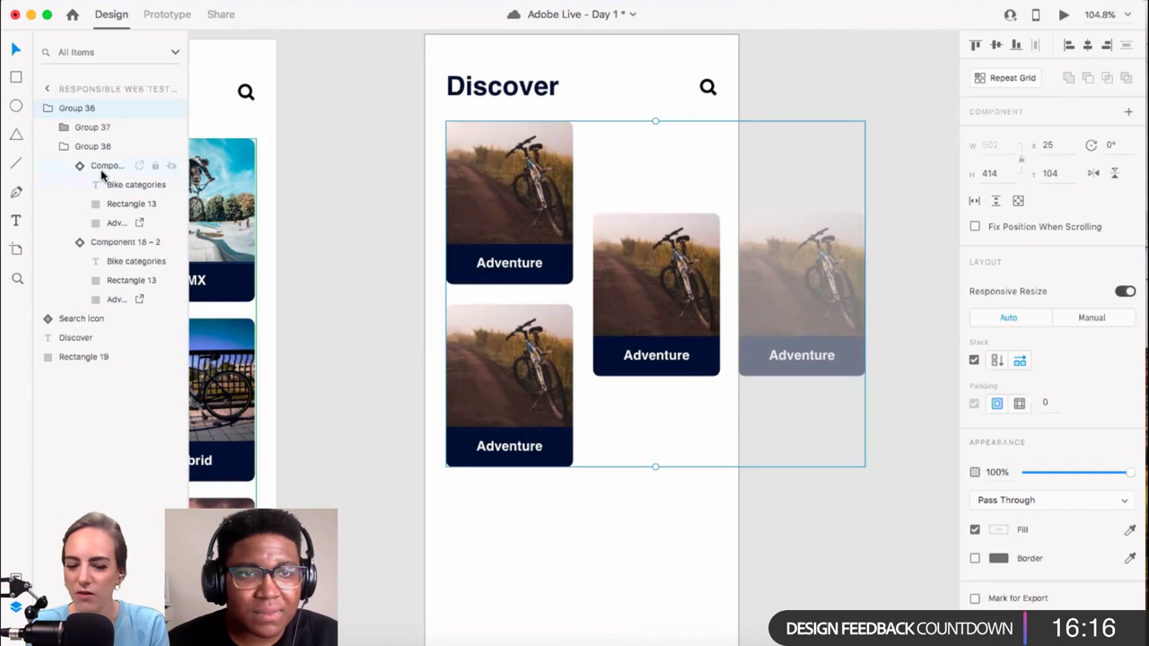
pyautogui.doubleClick(620, 276)
pyautogui.moveTo(624, 273); pyautogui.dragTo(622, 183)
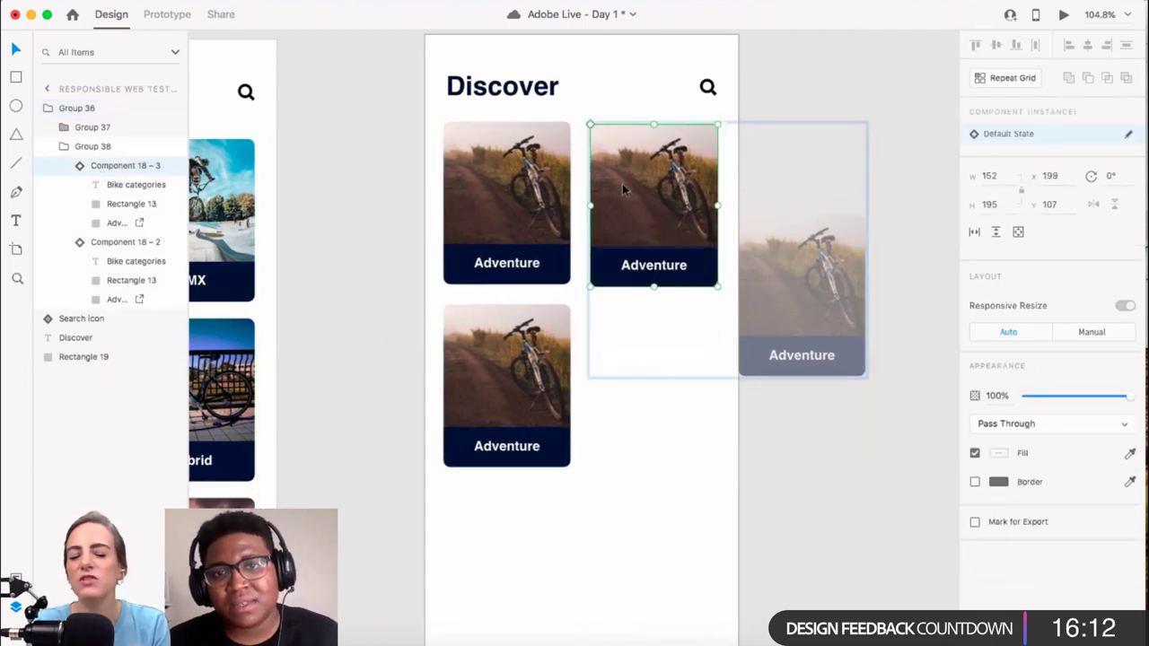
pyautogui.click(669, 272)
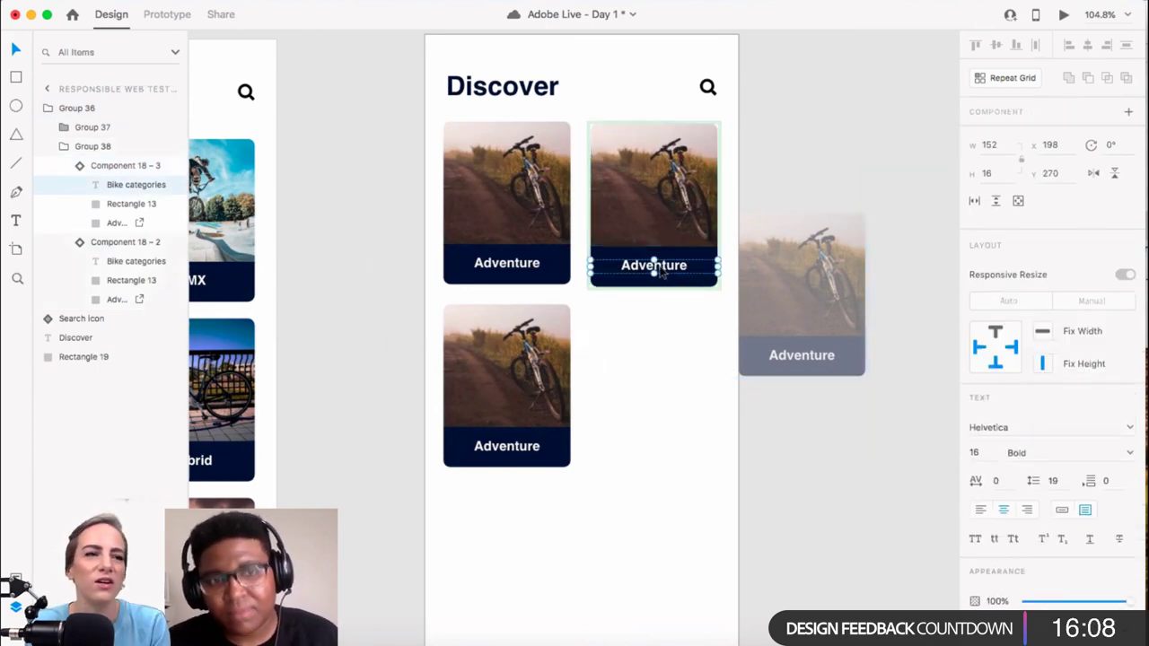
# Step: Examine how the Brand and Weight lists are arranged on the Filters artboard
pyautogui.scroll(-2, 653, 276)
pyautogui.scroll(-5, 653, 278)
pyautogui.scroll(5, 638, 287)
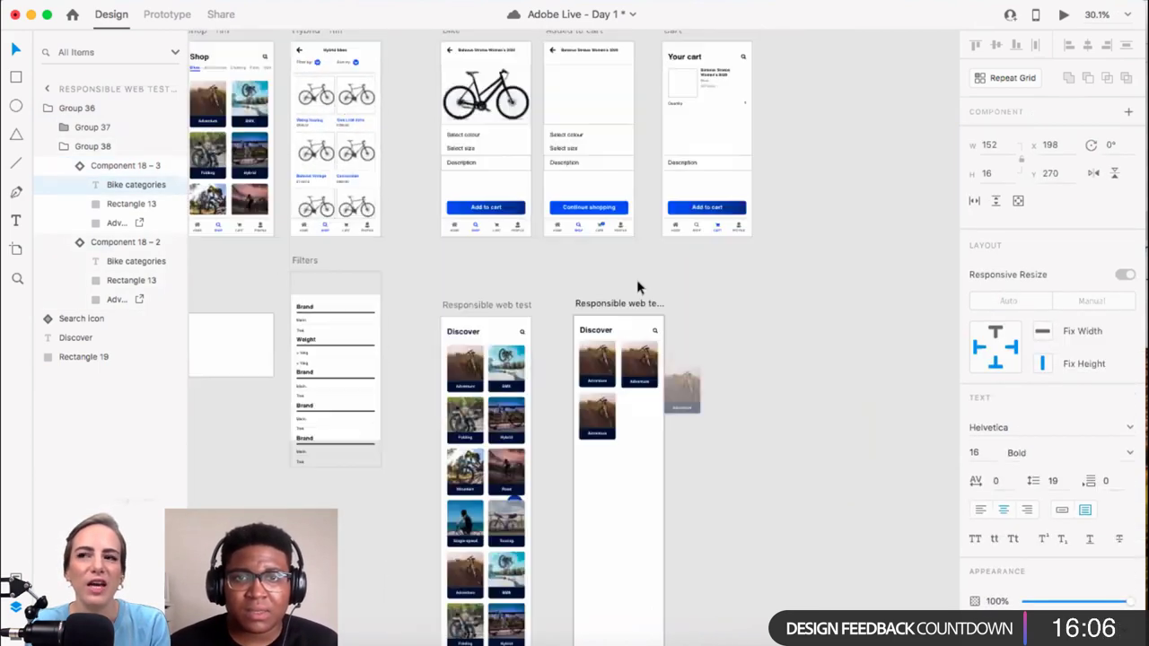
pyautogui.scroll(-1, 462, 367)
pyautogui.scroll(5, 390, 311)
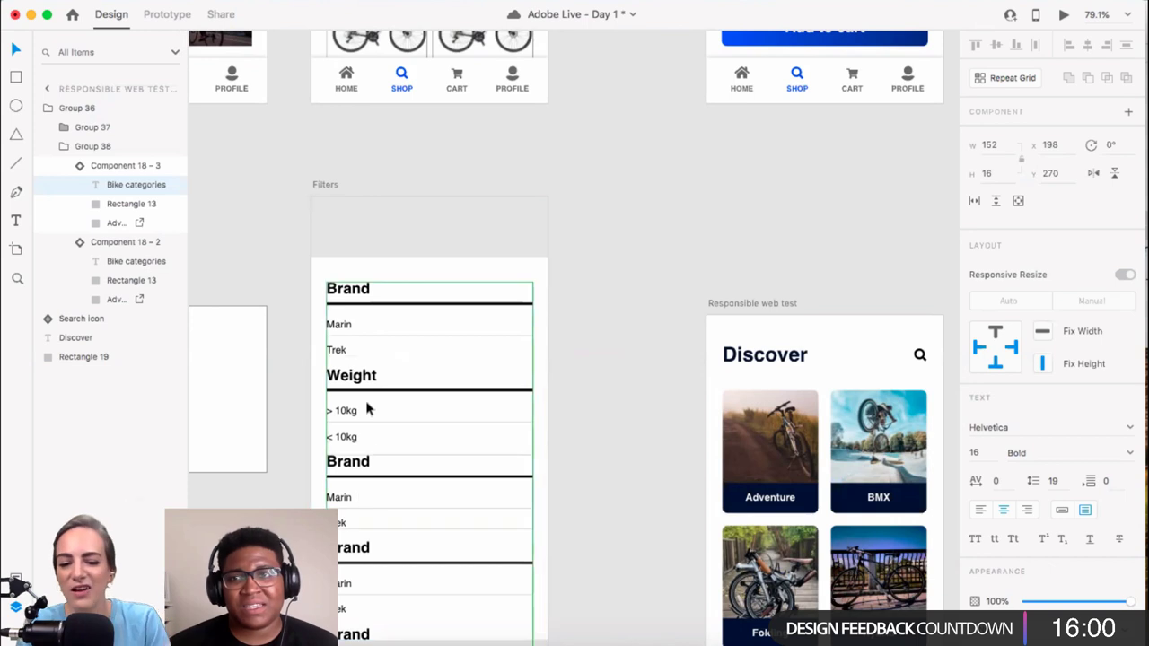
pyautogui.scroll(-3, 353, 311)
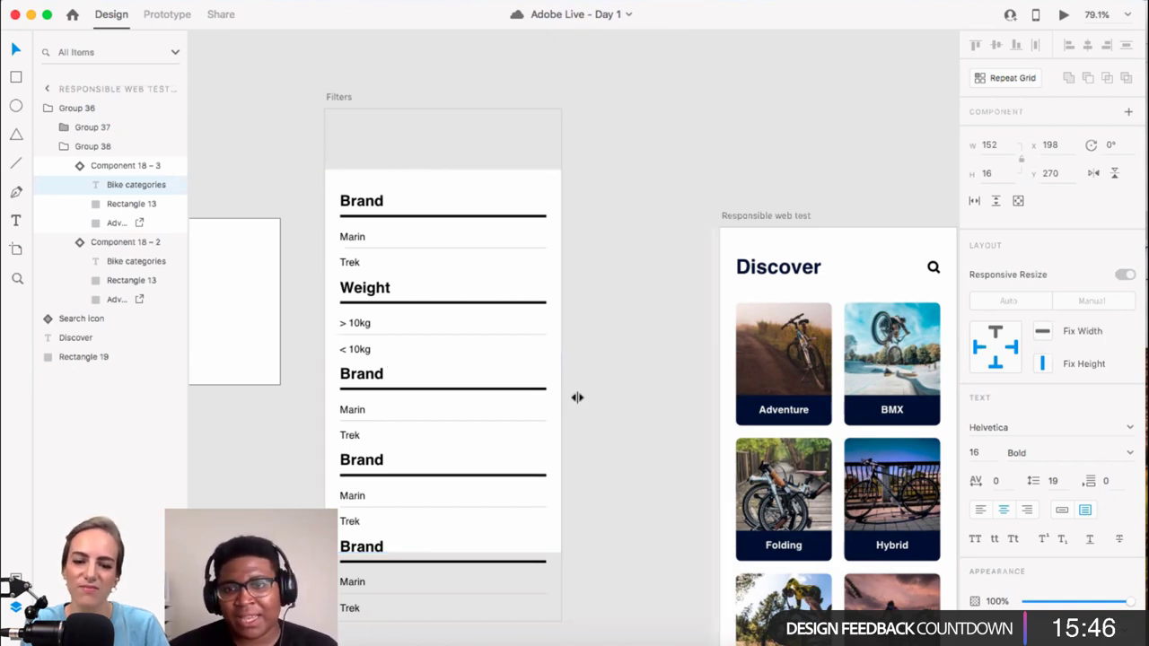
pyautogui.hscroll(5, 577, 397)
pyautogui.hscroll(3, 749, 436)
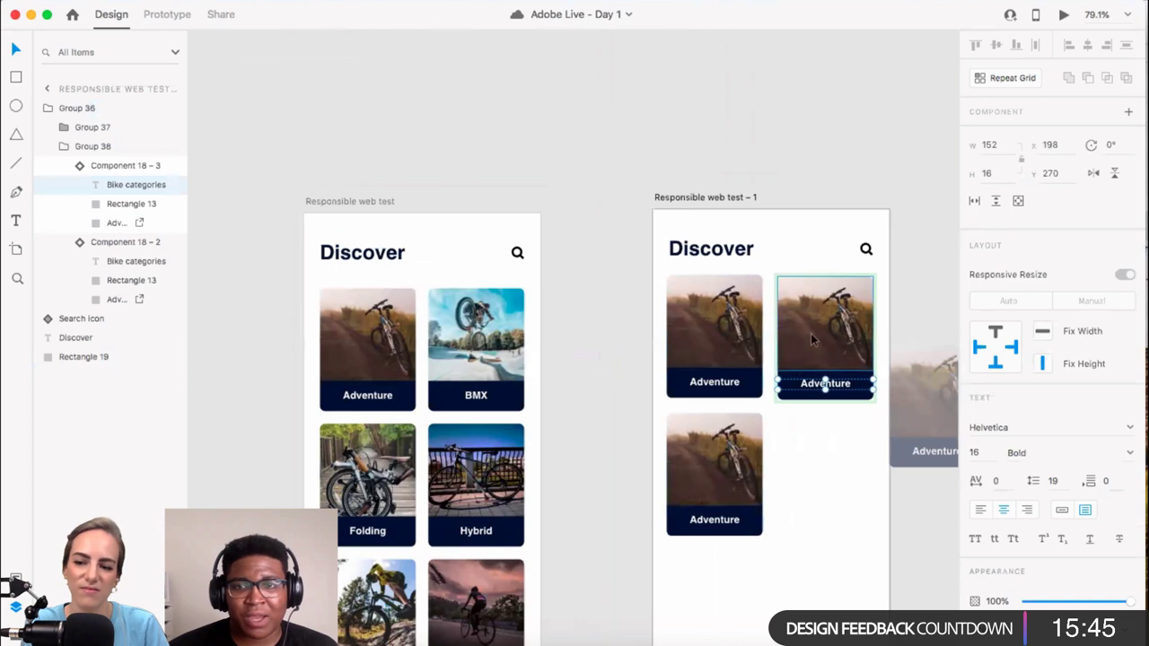
# Step: Place the overhanging Adventure card below the second card at X 198, Y 320 to complete the two-by-two grid
pyautogui.click(821, 482)
pyautogui.click(816, 384)
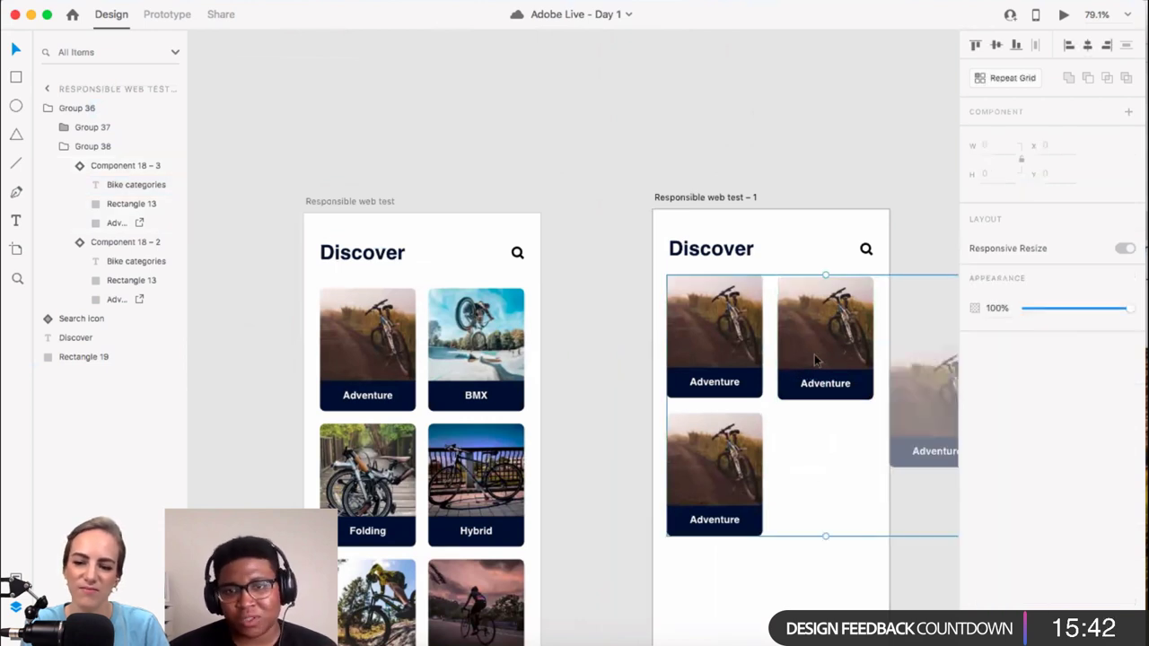
pyautogui.scroll(-3, 814, 354)
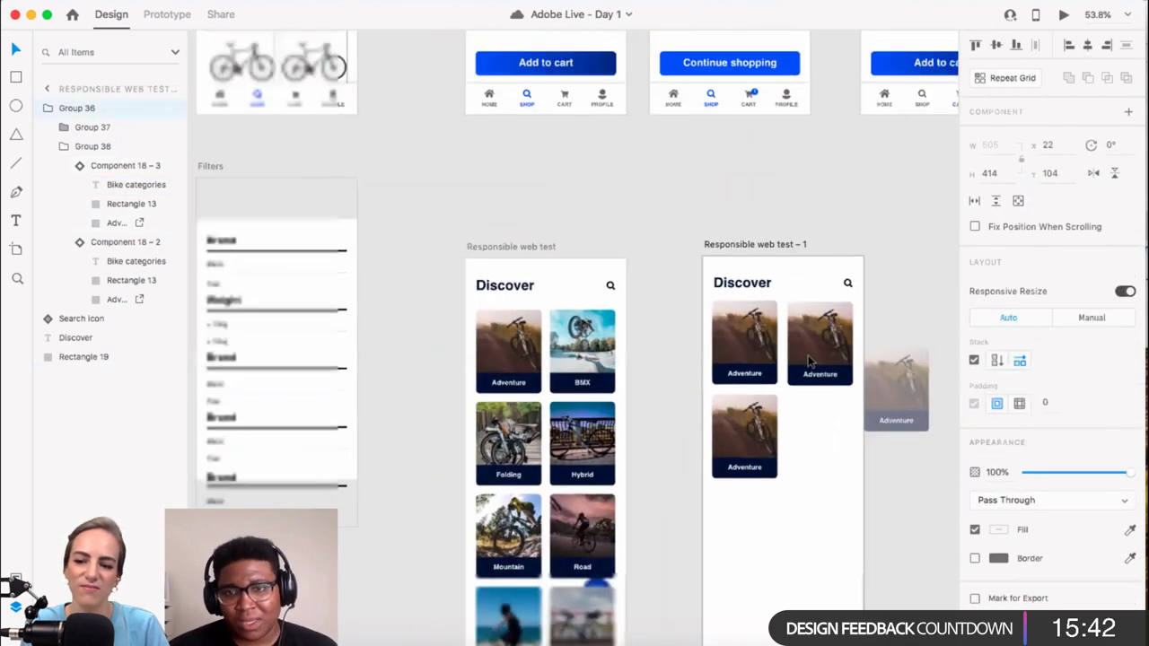
pyautogui.click(906, 422)
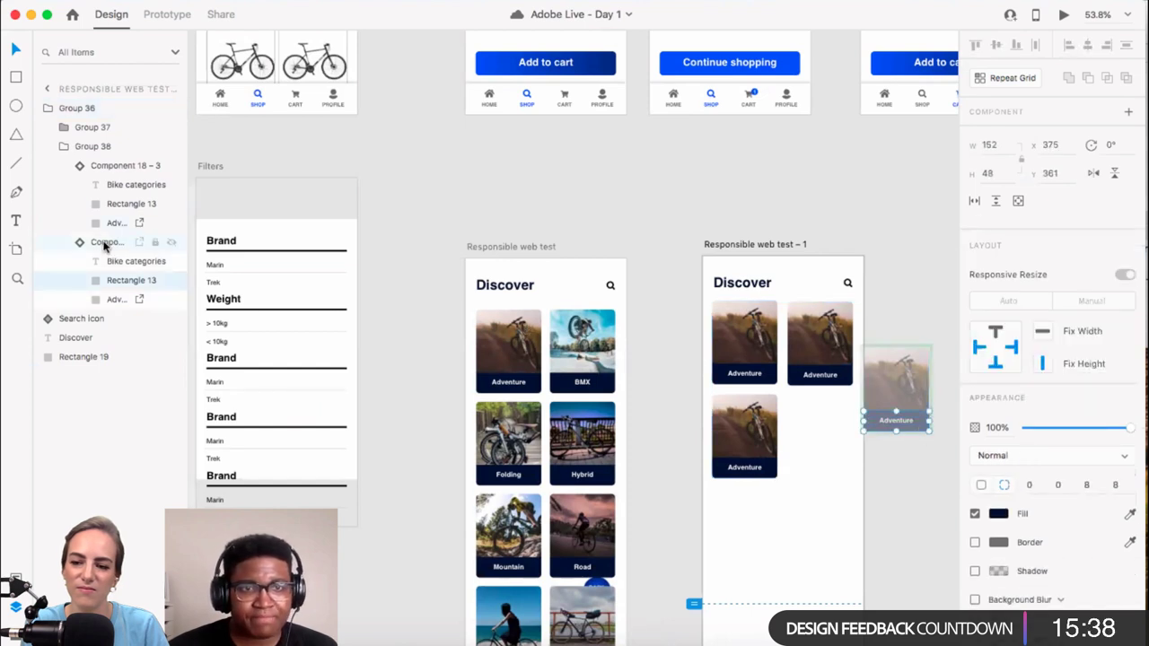
pyautogui.click(906, 392)
pyautogui.moveTo(848, 440); pyautogui.dragTo(826, 434)
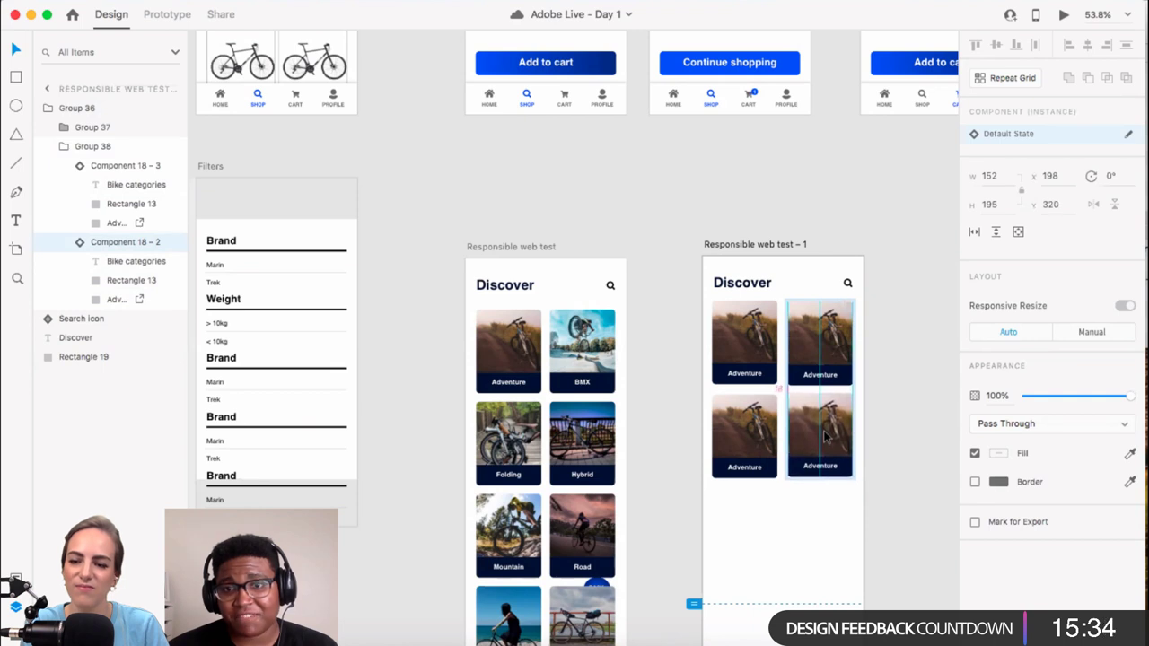
pyautogui.click(930, 436)
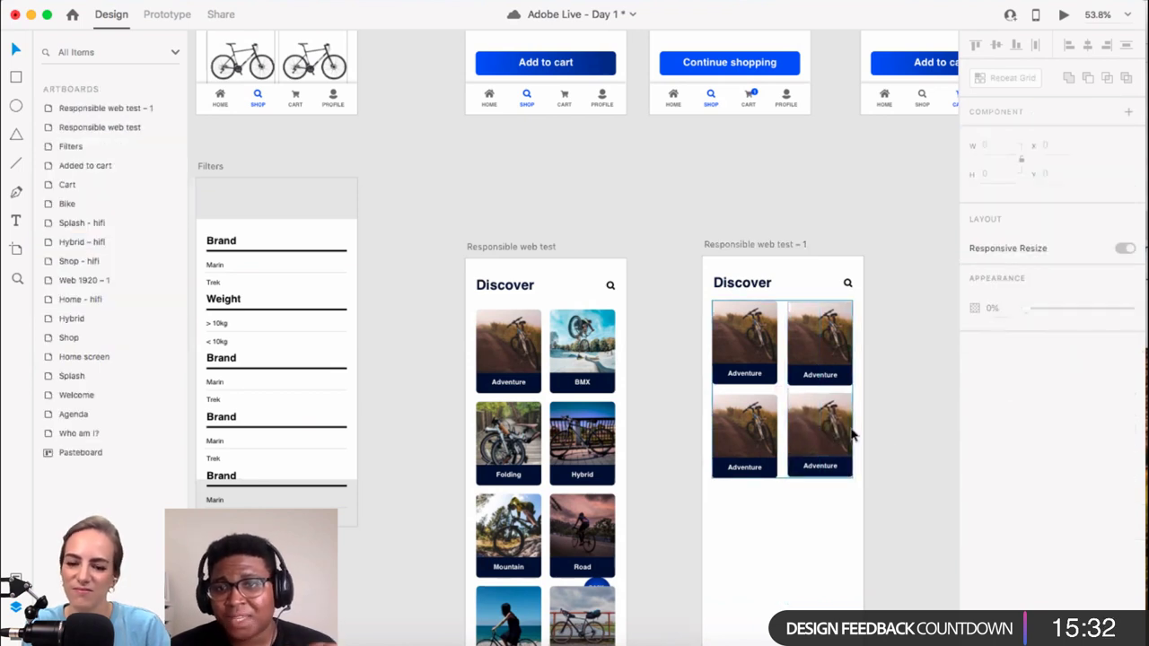
# Step: Shorten the duplicated Responsible web test artboard to a height of about 557, just below the four cards
pyautogui.scroll(-3, 716, 512)
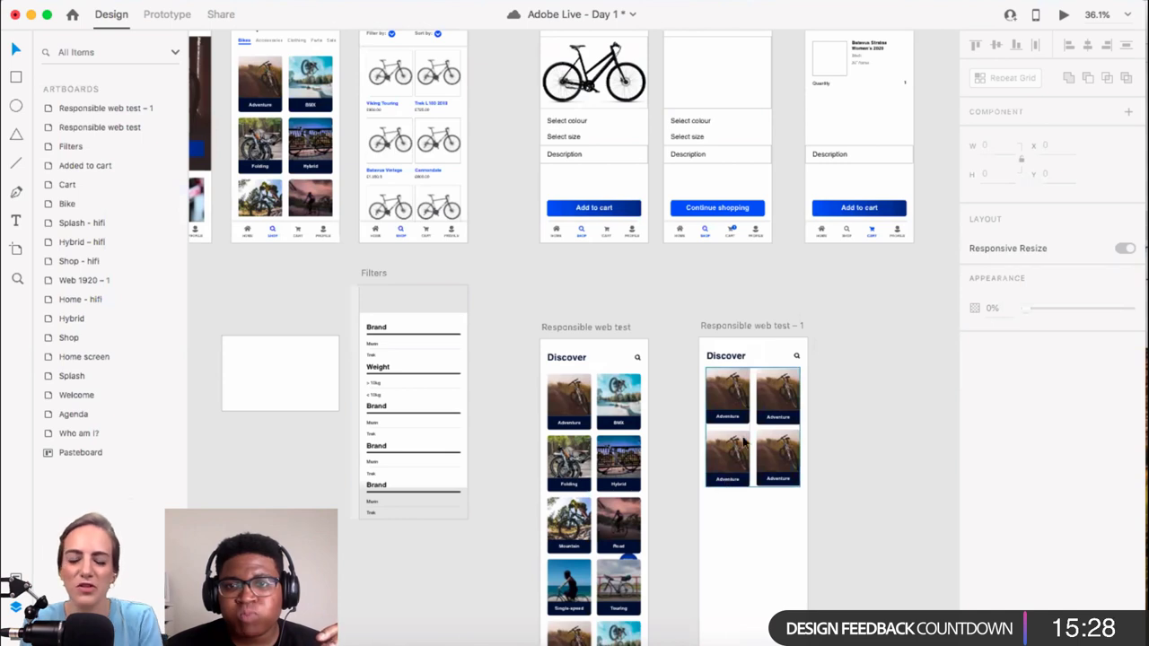
pyautogui.scroll(-2, 774, 370)
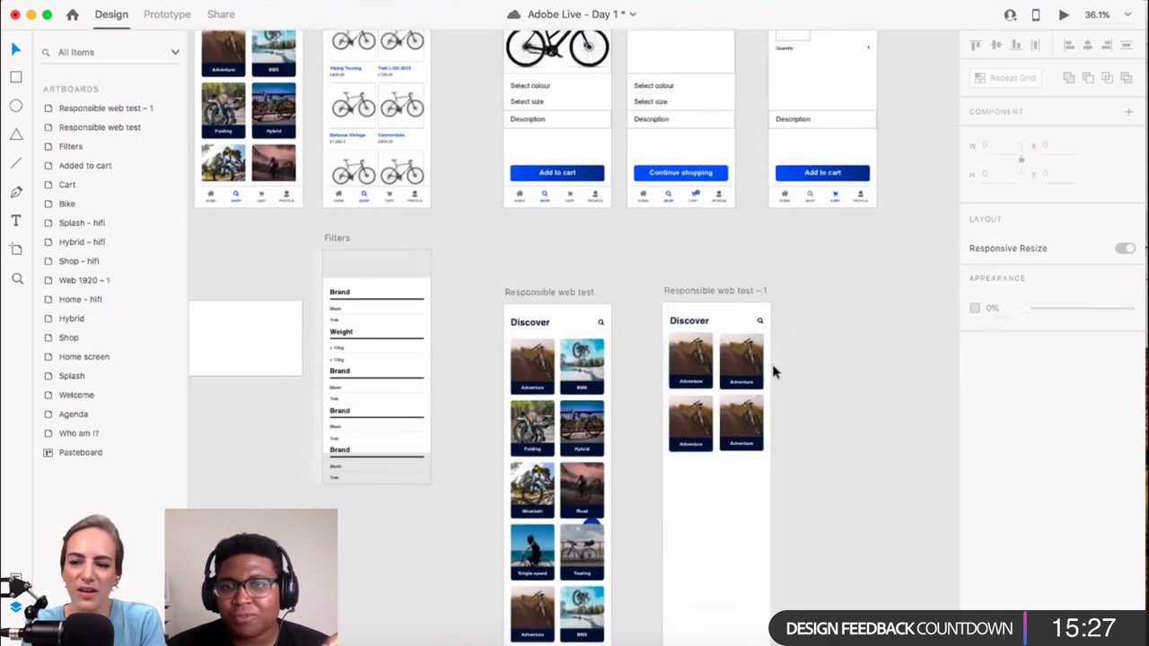
pyautogui.click(725, 292)
pyautogui.scroll(-1, 680, 551)
pyautogui.scroll(-5, 679, 551)
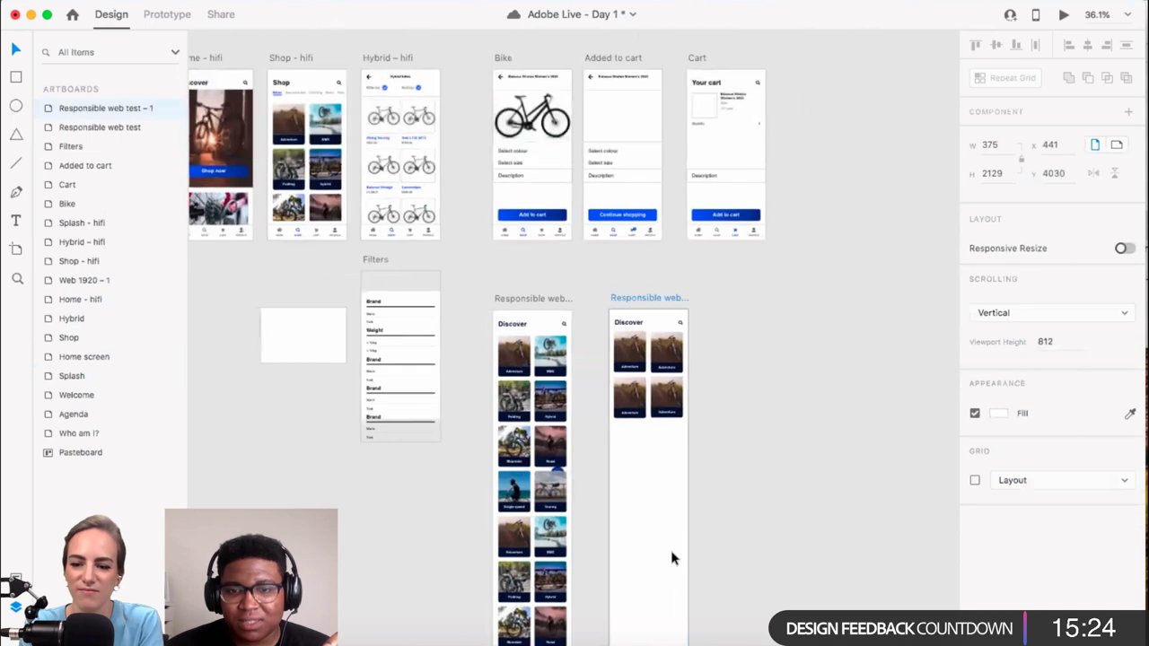
pyautogui.scroll(-4, 673, 552)
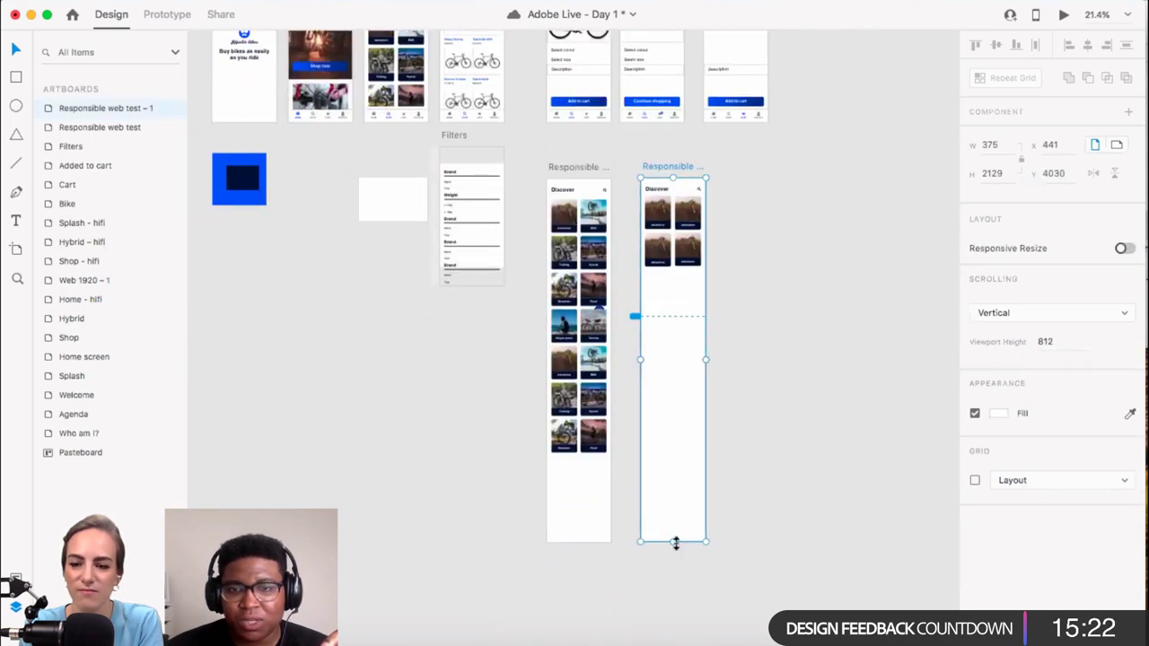
pyautogui.moveTo(673, 541); pyautogui.dragTo(692, 274)
pyautogui.scroll(5, 693, 274)
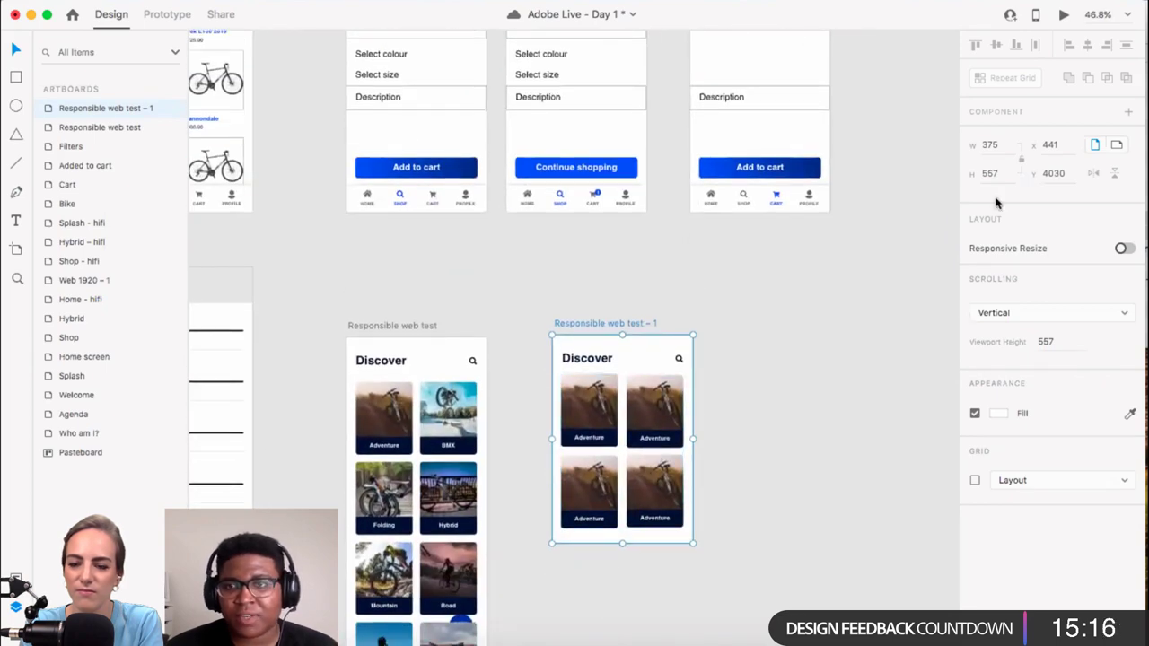
# Step: Set both the height and the viewport height of the duplicated artboard to 800
pyautogui.click(1004, 171)
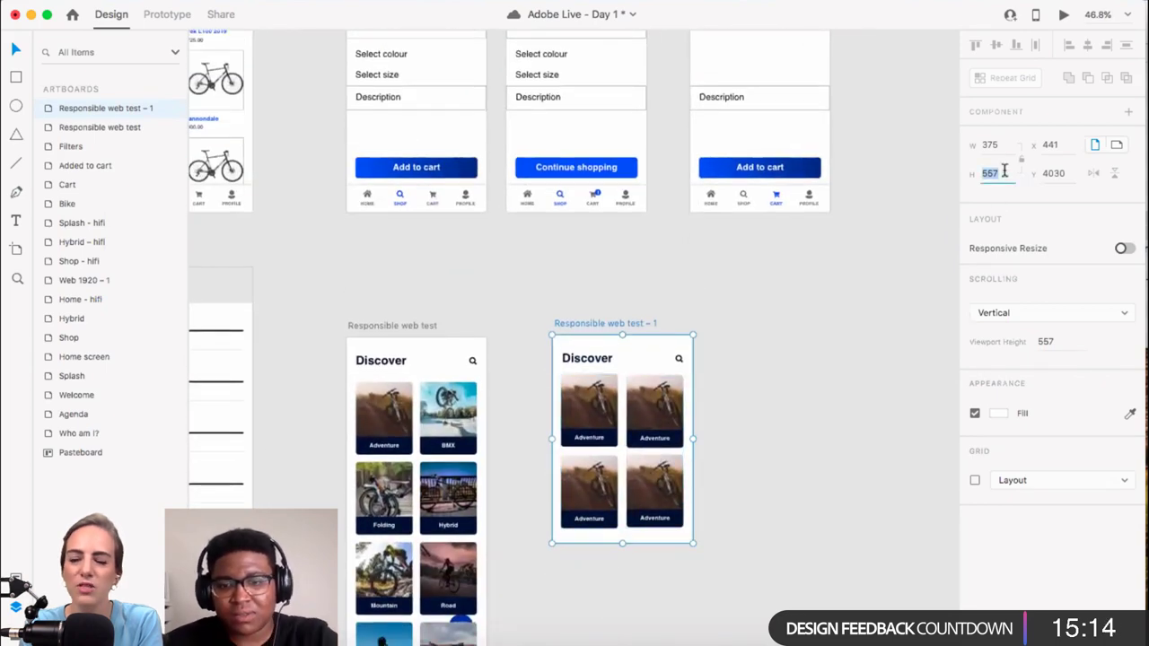
pyautogui.write('800')
pyautogui.press('Return')
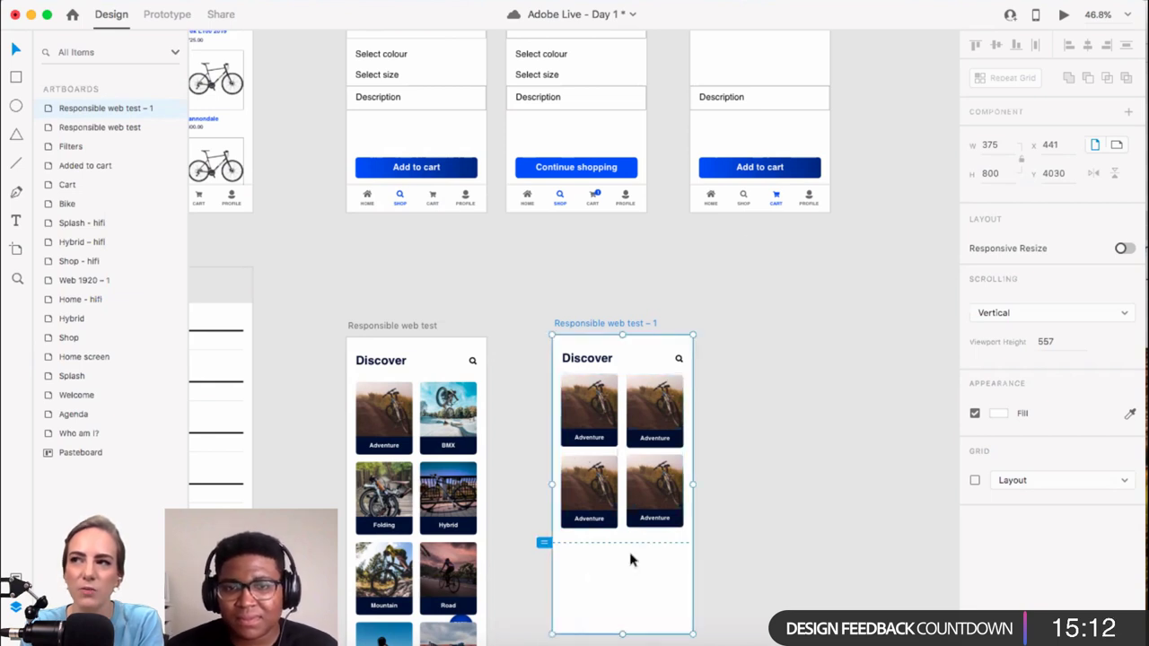
pyautogui.moveTo(543, 542); pyautogui.dragTo(541, 634)
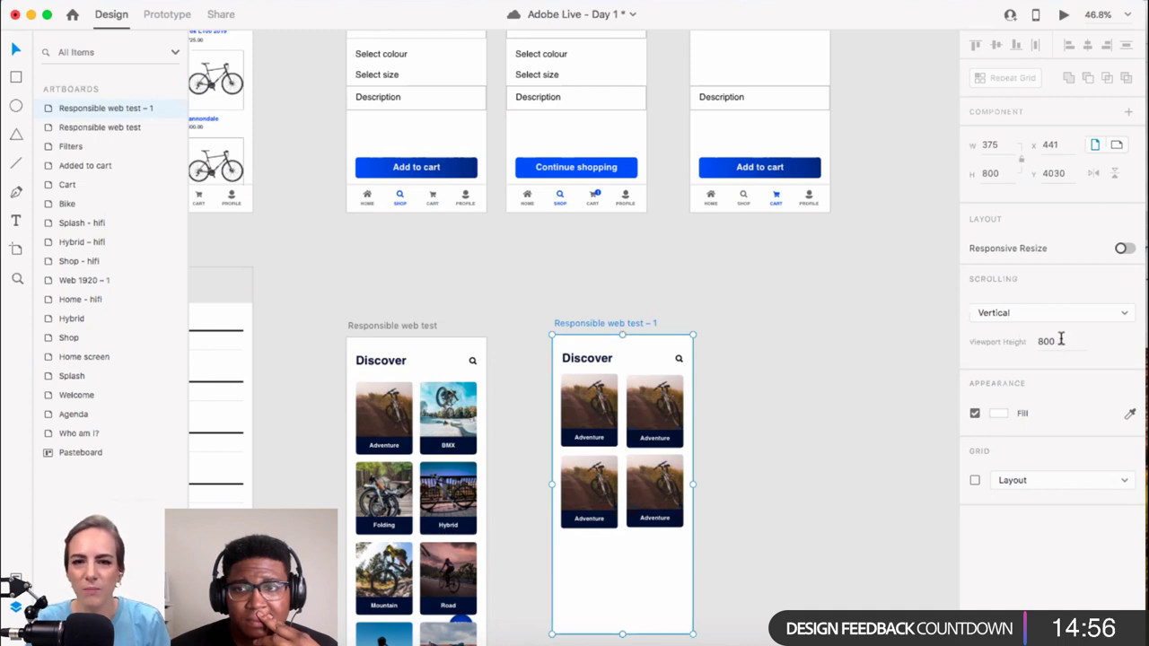
# Step: Set both the height and the viewport height of the duplicated Responsible web test artboard to 812, and save the document
pyautogui.click(1003, 174)
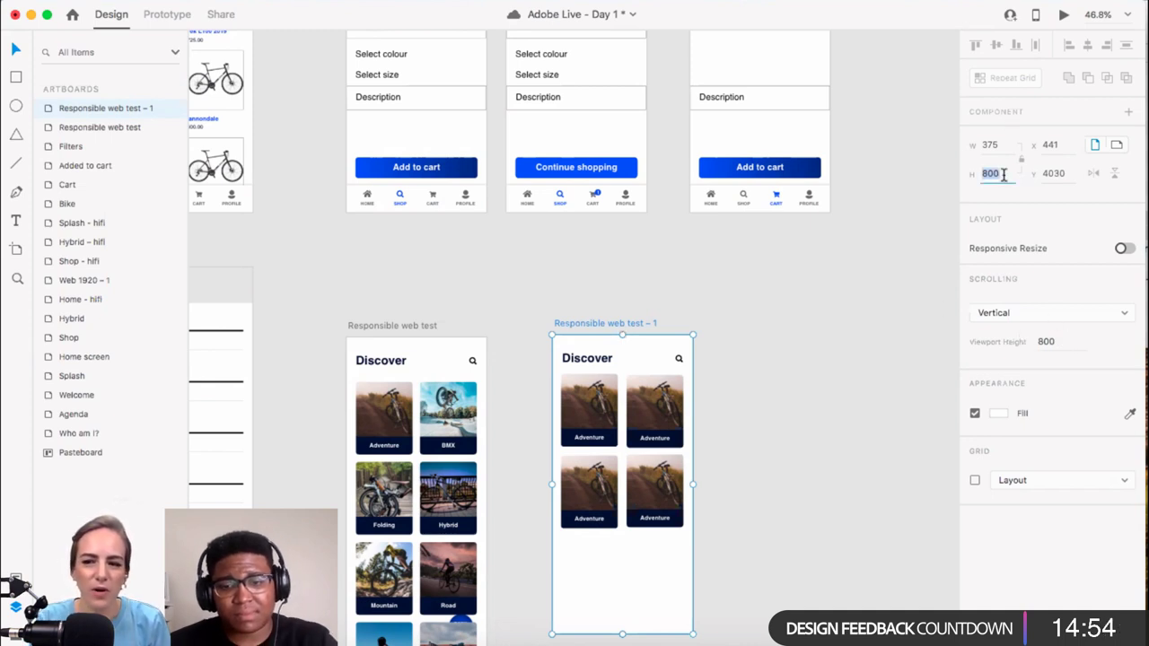
pyautogui.write('812')
pyautogui.press('Return')
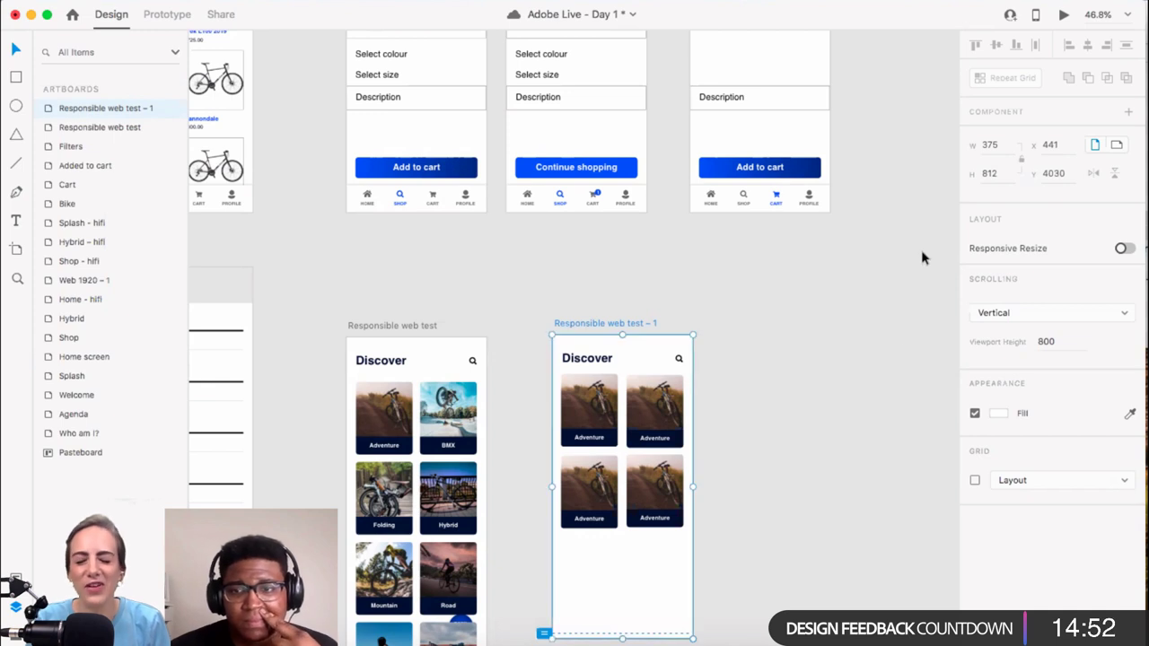
pyautogui.click(1057, 340)
pyautogui.write('812')
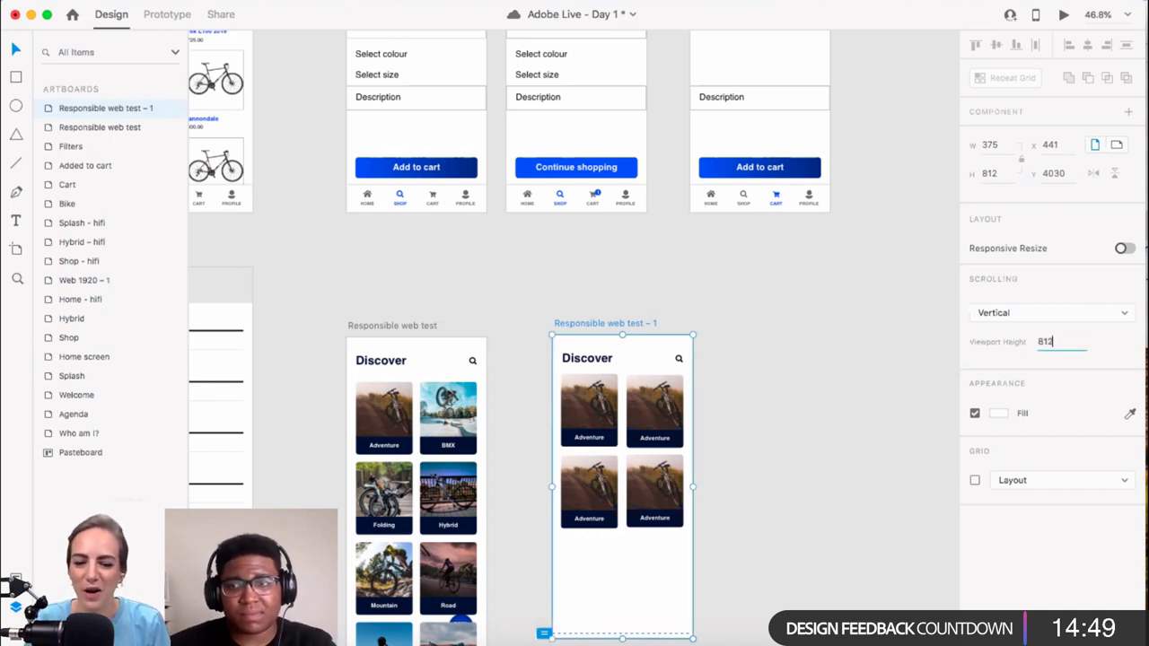
pyautogui.press('Return')
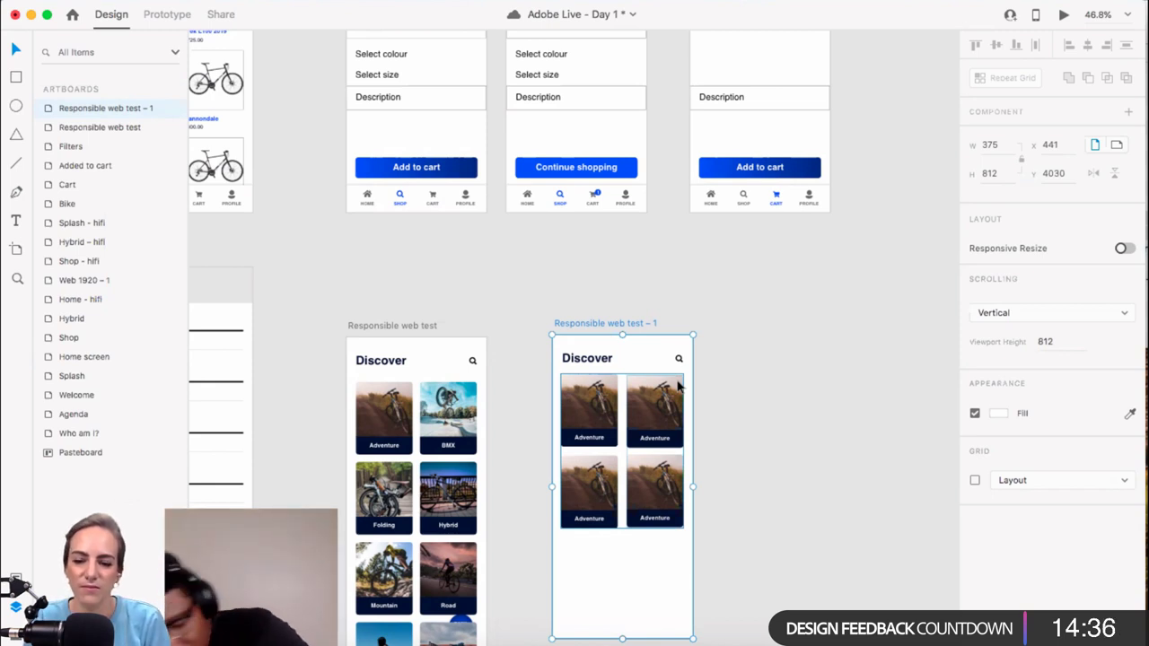
pyautogui.press('super+s')
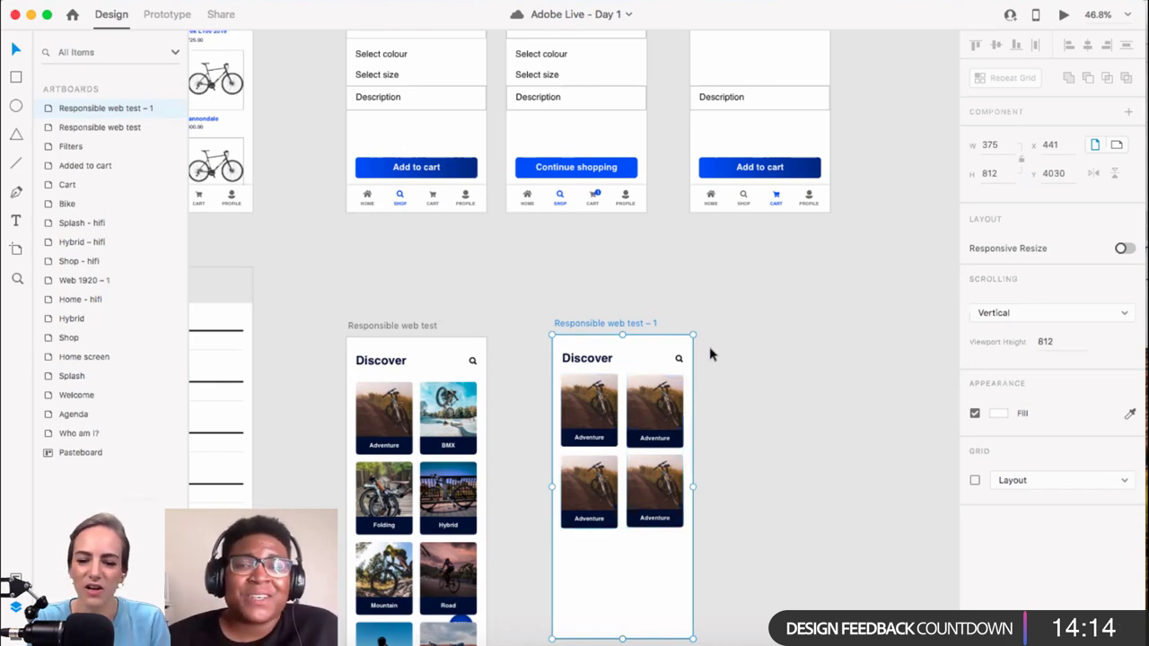
# Step: Examine the hi-fi screens and compare the Responsible web test artboard's card grid with that of its duplicate
pyautogui.scroll(-5, 709, 354)
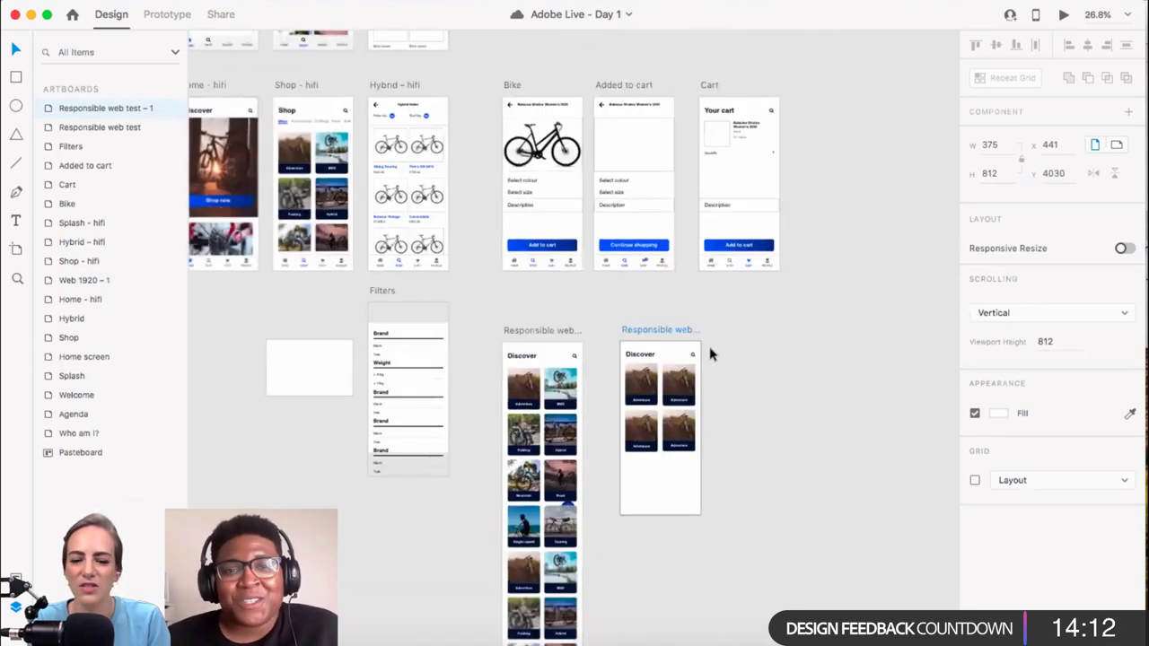
pyautogui.scroll(3, 709, 354)
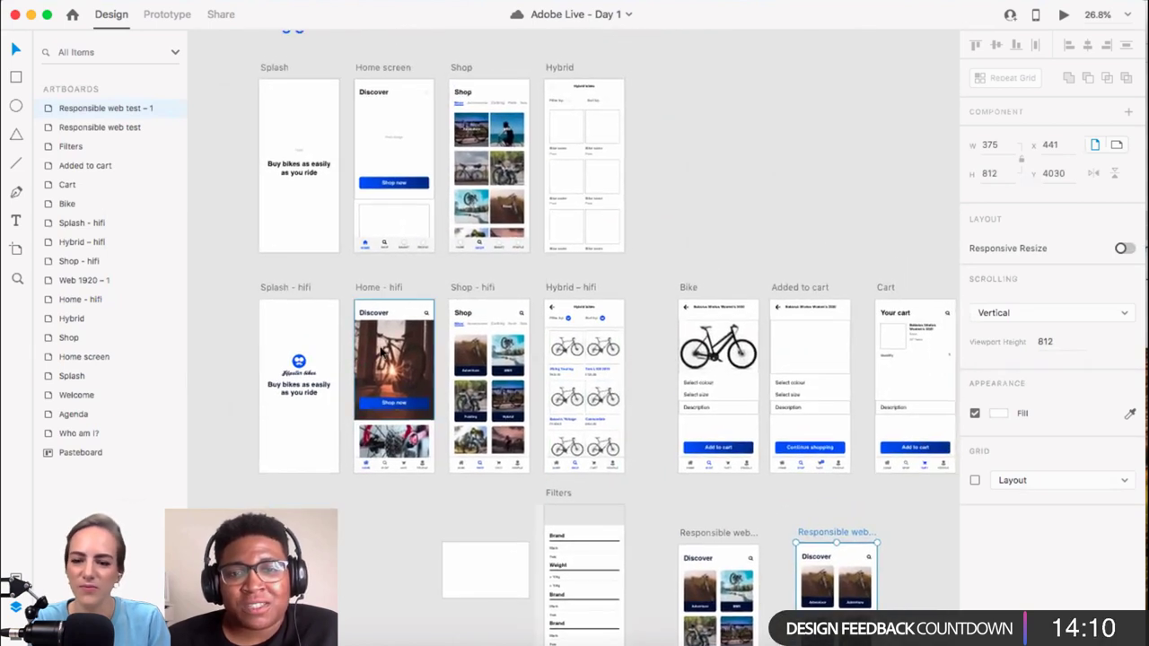
pyautogui.scroll(3, 571, 368)
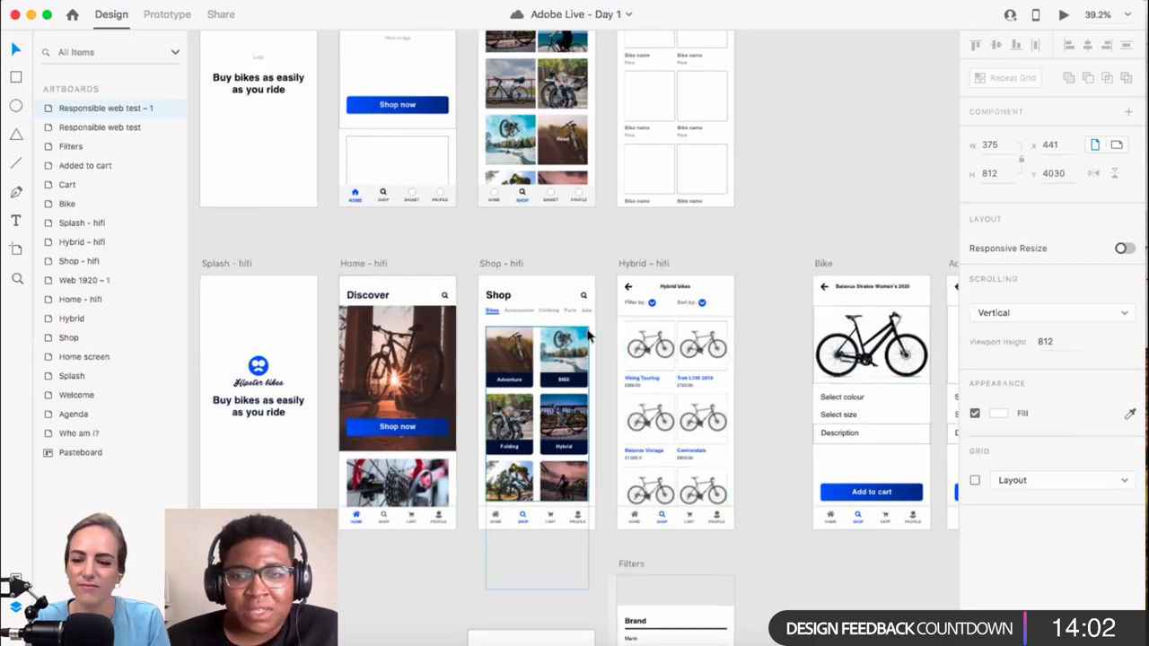
pyautogui.scroll(-5, 588, 334)
pyautogui.hscroll(5, 588, 334)
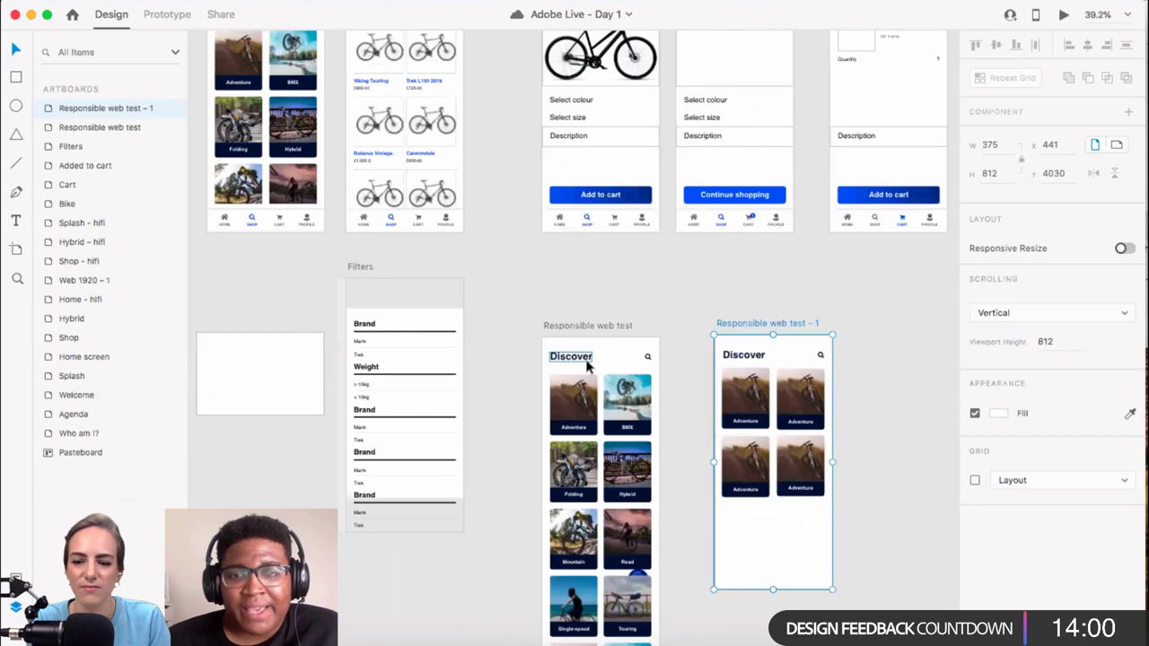
pyautogui.scroll(3, 587, 363)
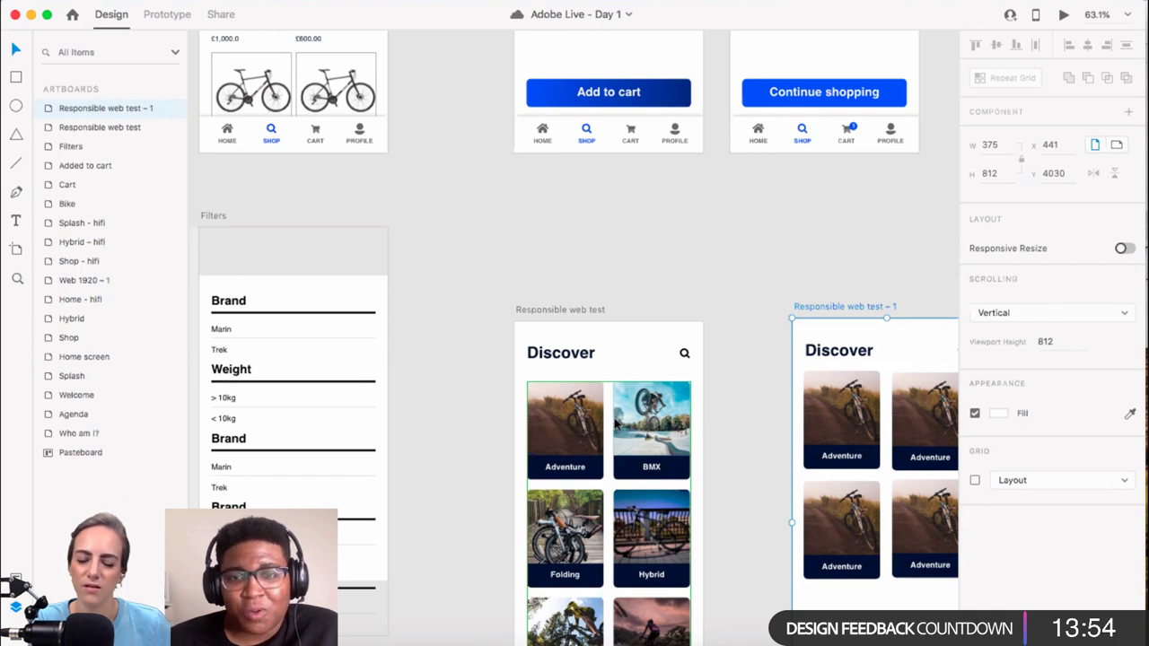
pyautogui.scroll(-1, 616, 424)
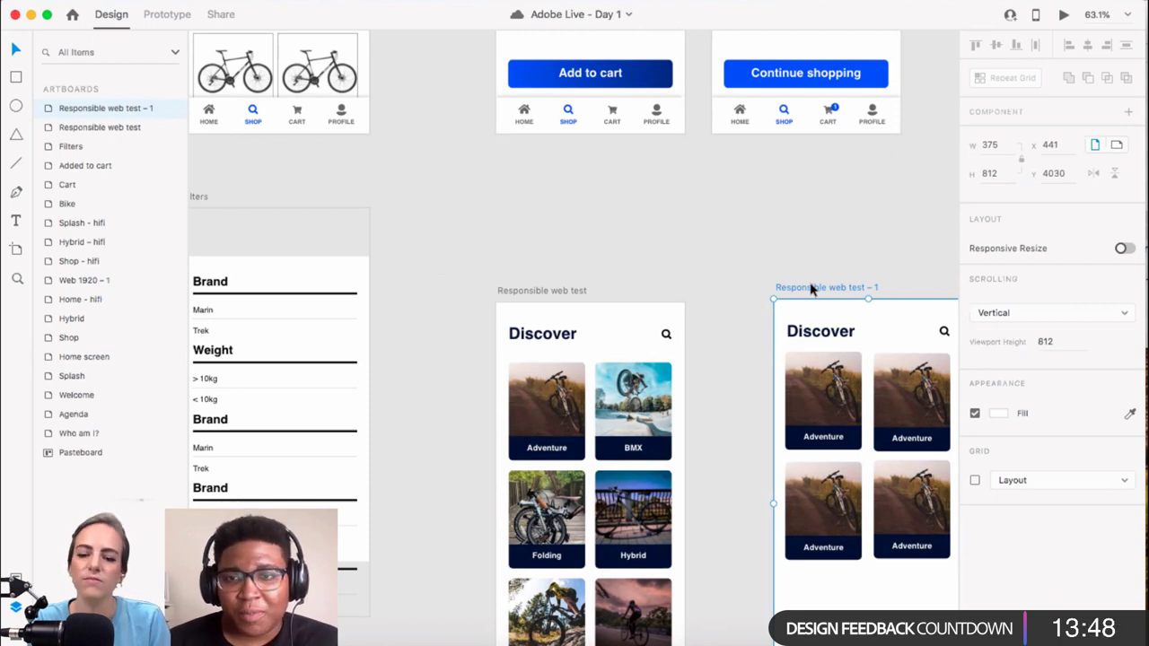
pyautogui.scroll(-2, 811, 288)
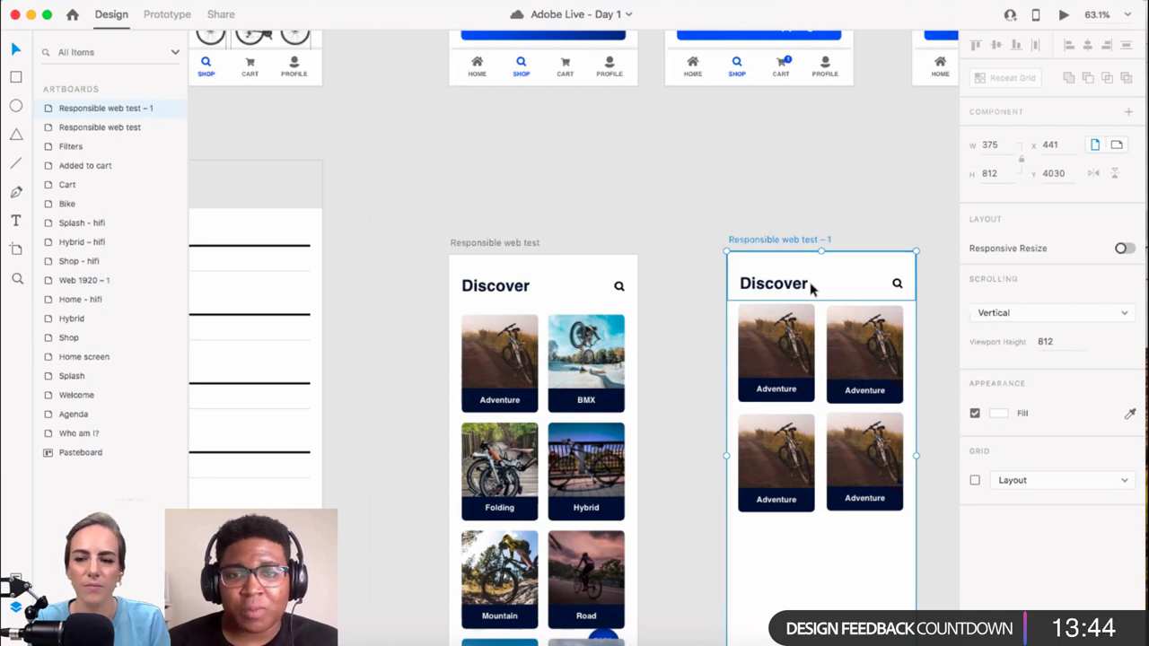
pyautogui.scroll(-5, 736, 233)
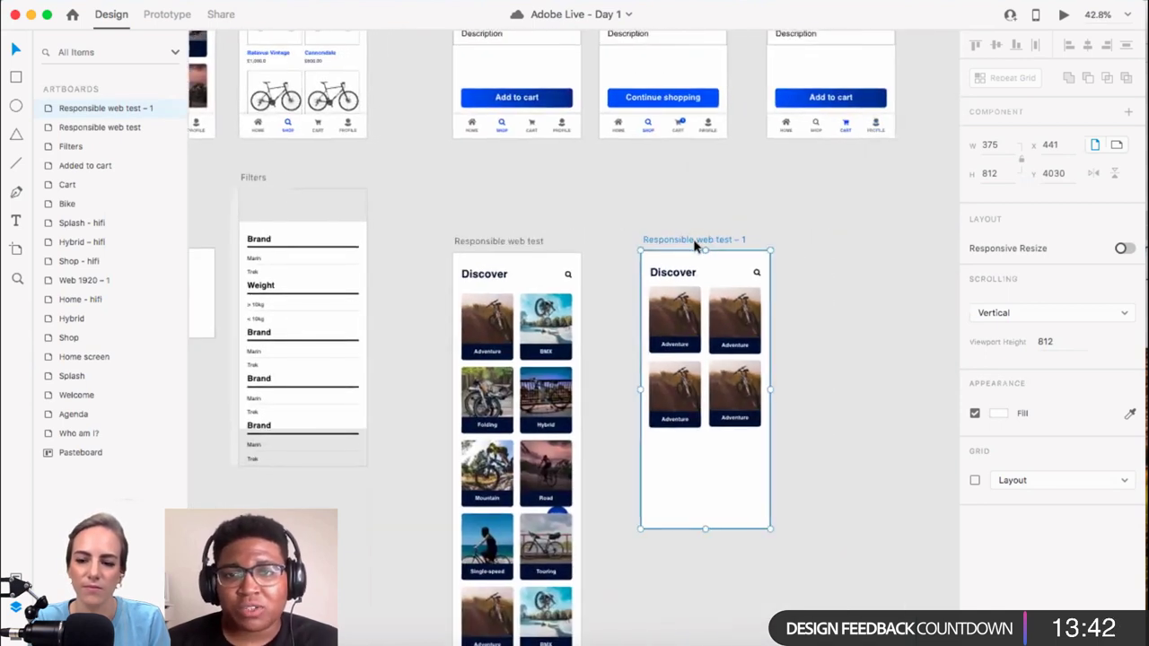
# Step: Duplicate the Responsible web test – 1 artboard and place the copy beside it at X 994, Y 4020
pyautogui.hscroll(1, 694, 247)
pyautogui.click(547, 236)
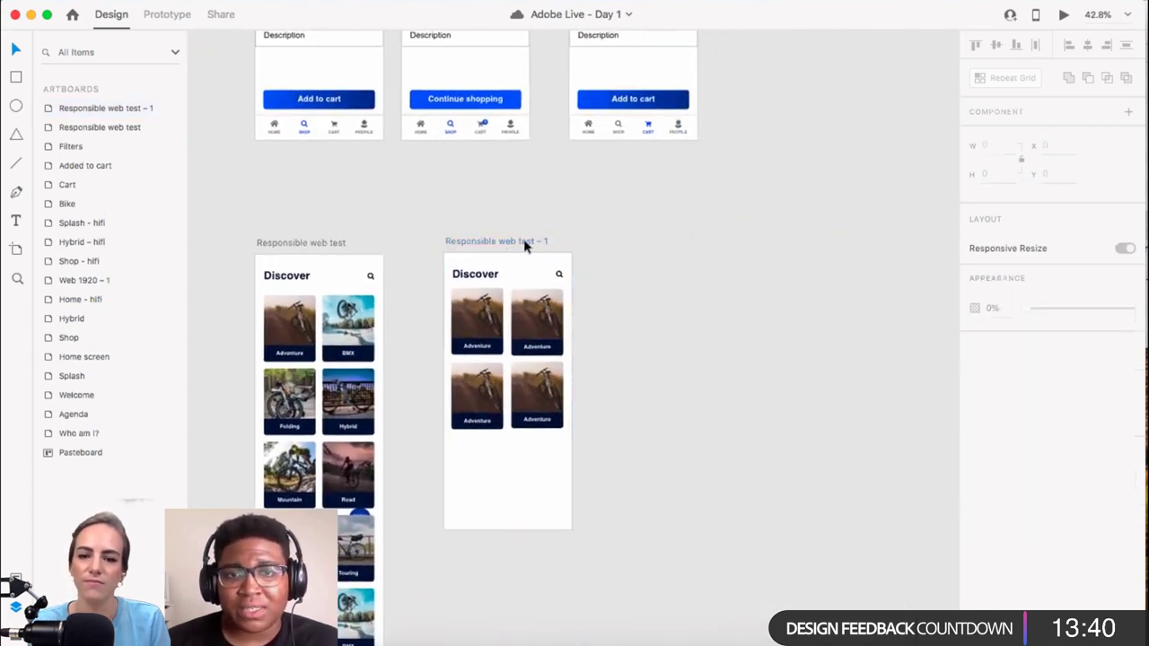
pyautogui.click(526, 244)
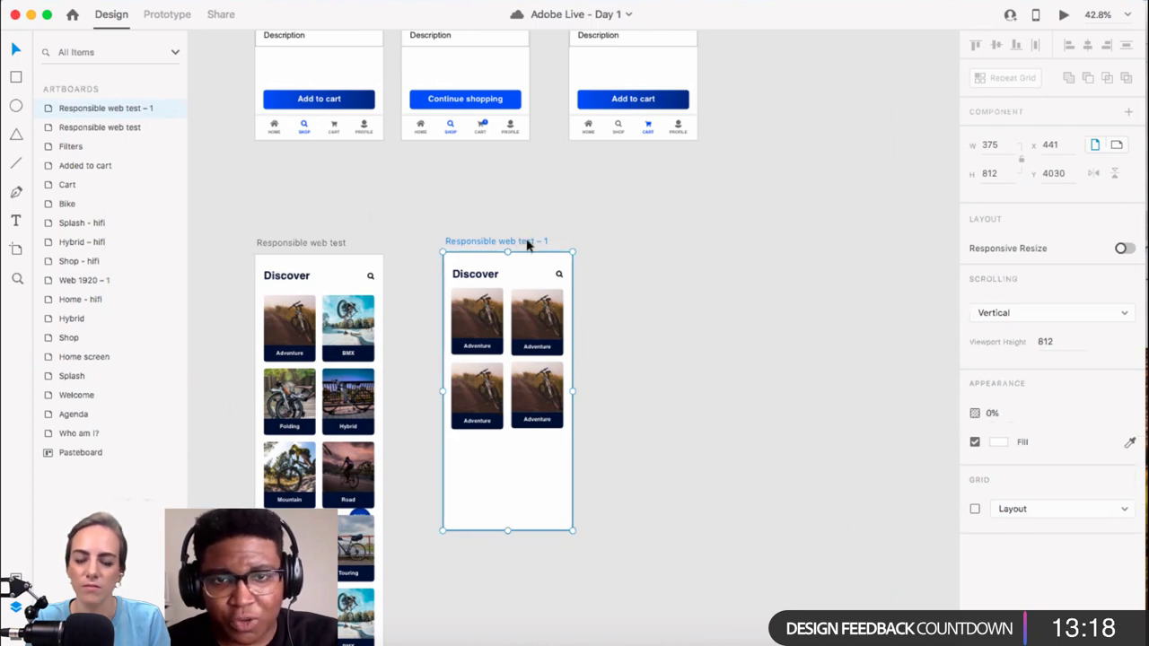
pyautogui.press('Escape')
pyautogui.click(525, 242)
pyautogui.press('super+d')
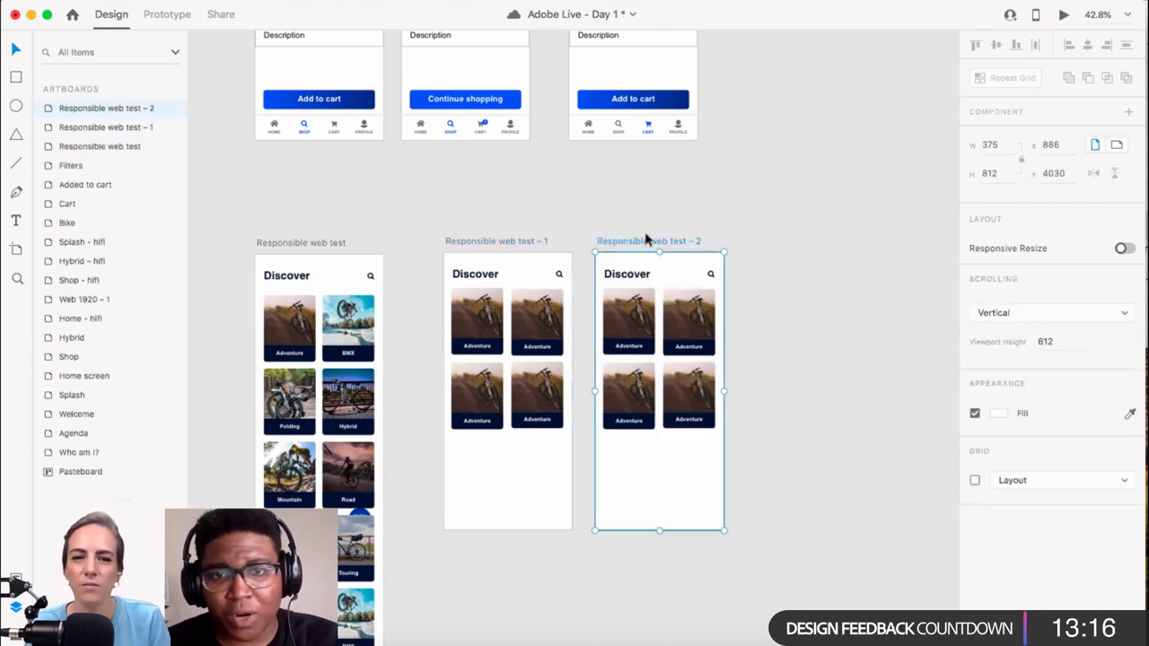
pyautogui.moveTo(645, 245); pyautogui.dragTo(682, 241)
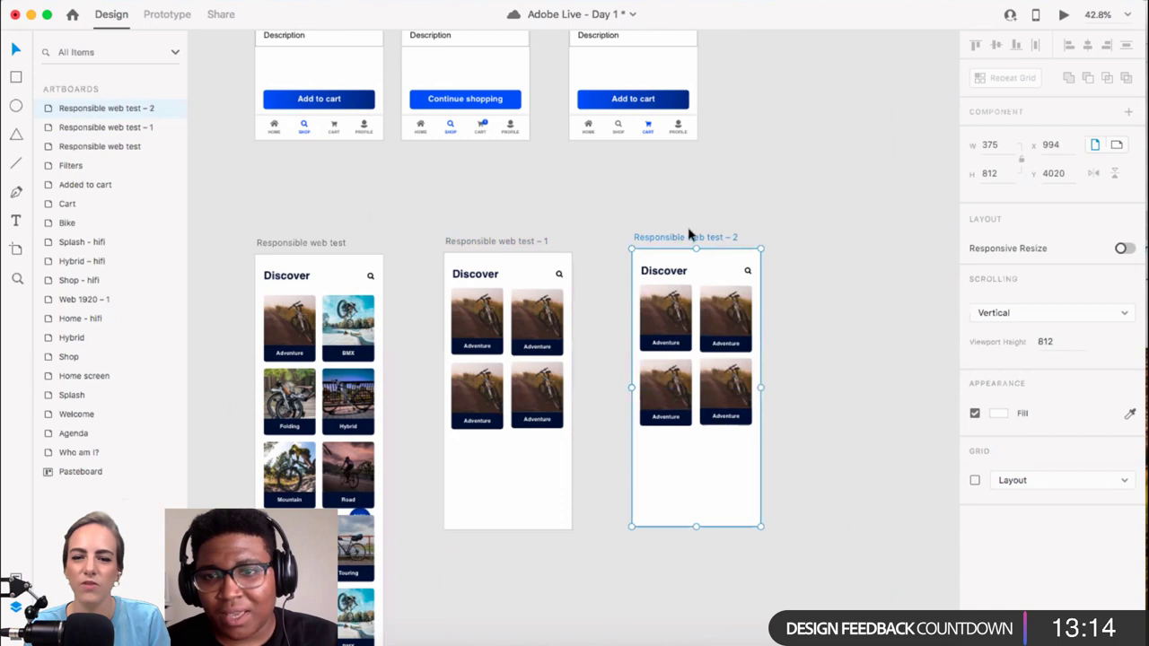
# Step: Set the width of the Responsible web test – 1 artboard to 600
pyautogui.hscroll(5, 664, 251)
pyautogui.scroll(1, 664, 251)
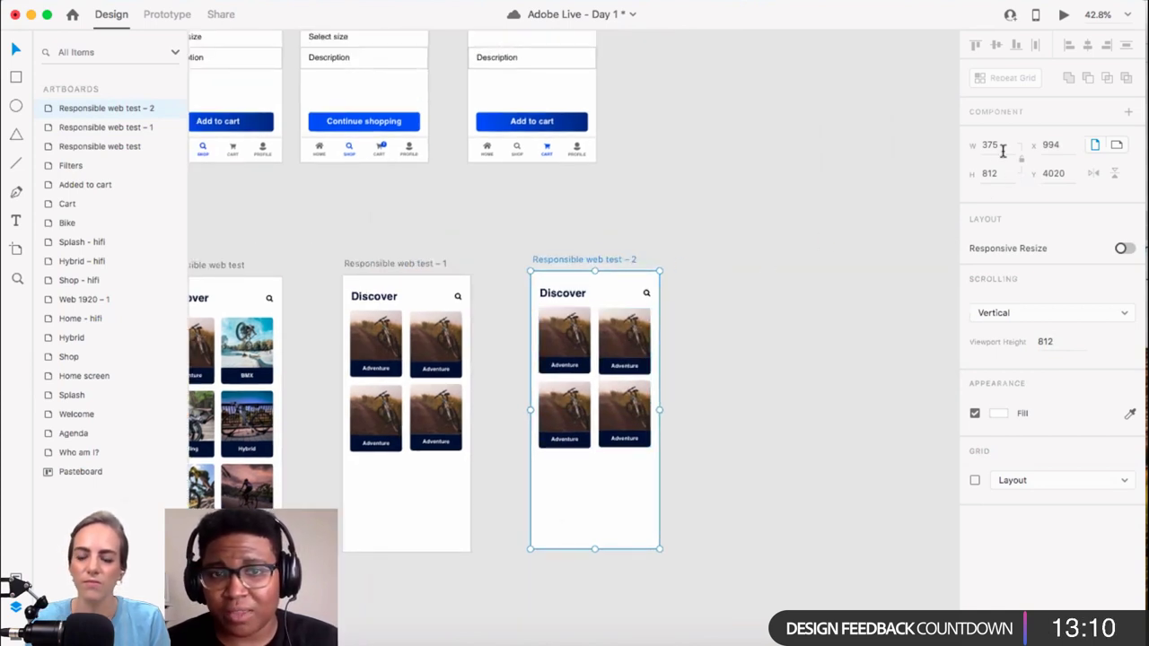
pyautogui.click(420, 267)
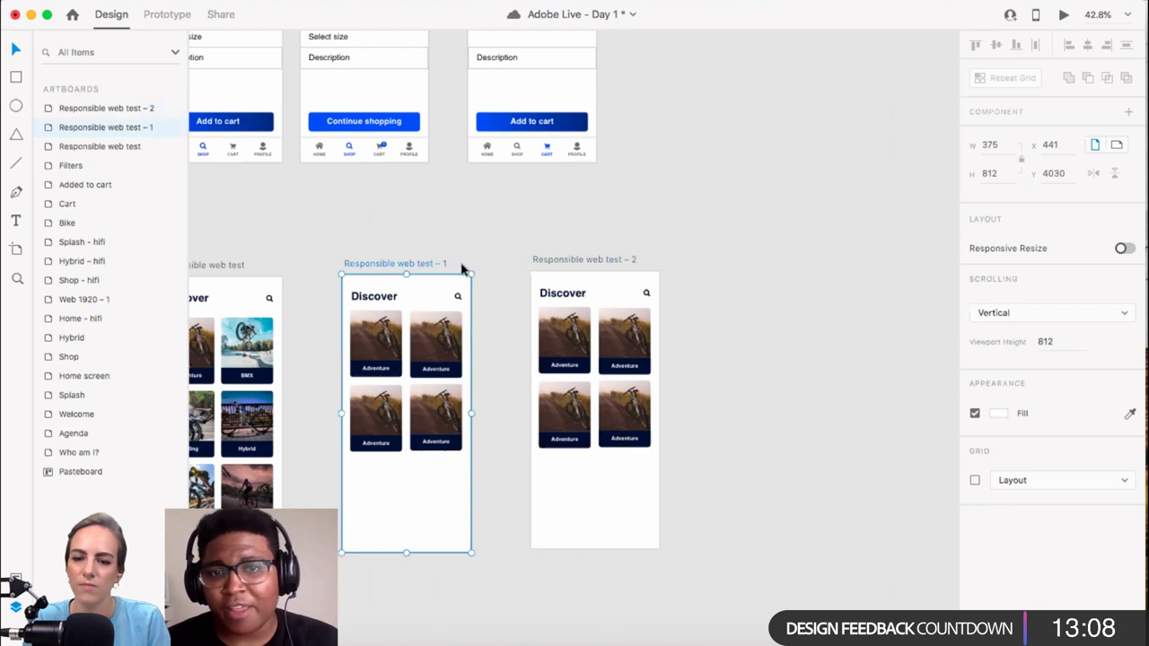
pyautogui.click(1005, 145)
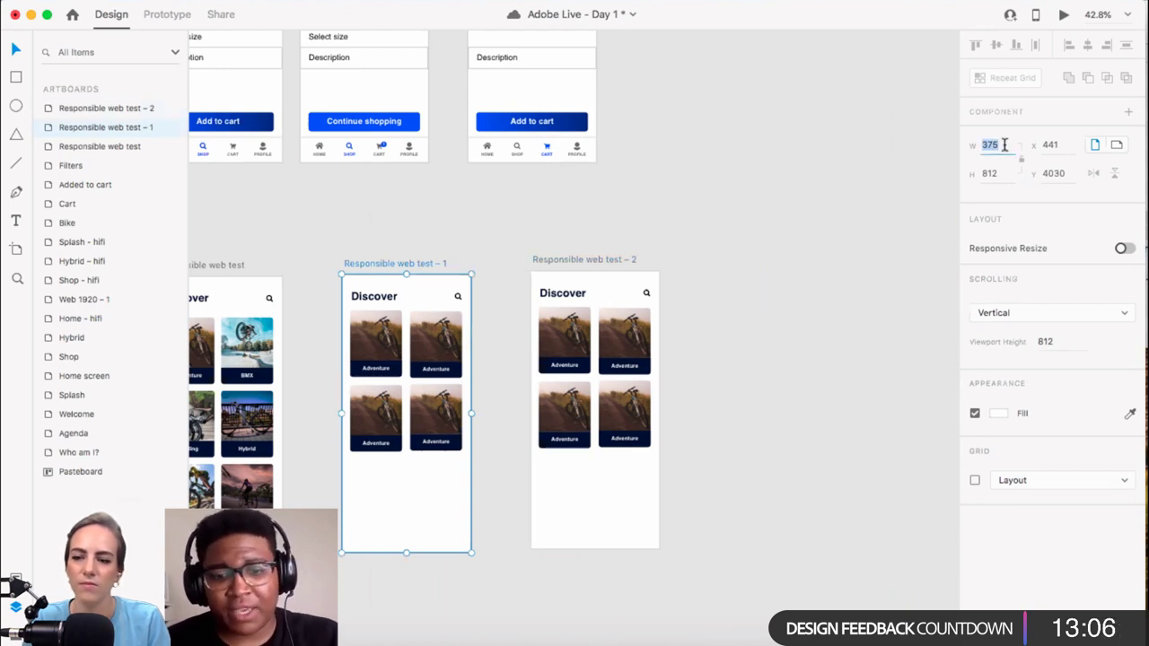
pyautogui.write('600')
pyautogui.press('Return')
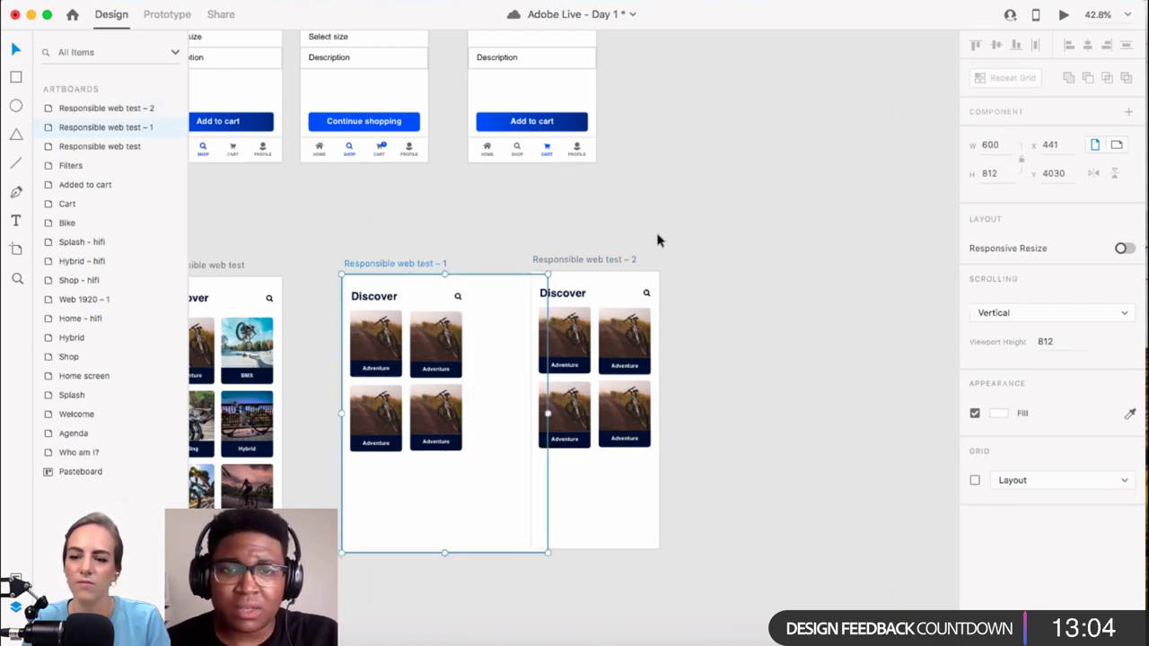
# Step: Swap the order of the two duplicates, placing the 600-wide artboard to the right of the 375-wide one at X 1276, Y 3989
pyautogui.moveTo(603, 261); pyautogui.dragTo(690, 252)
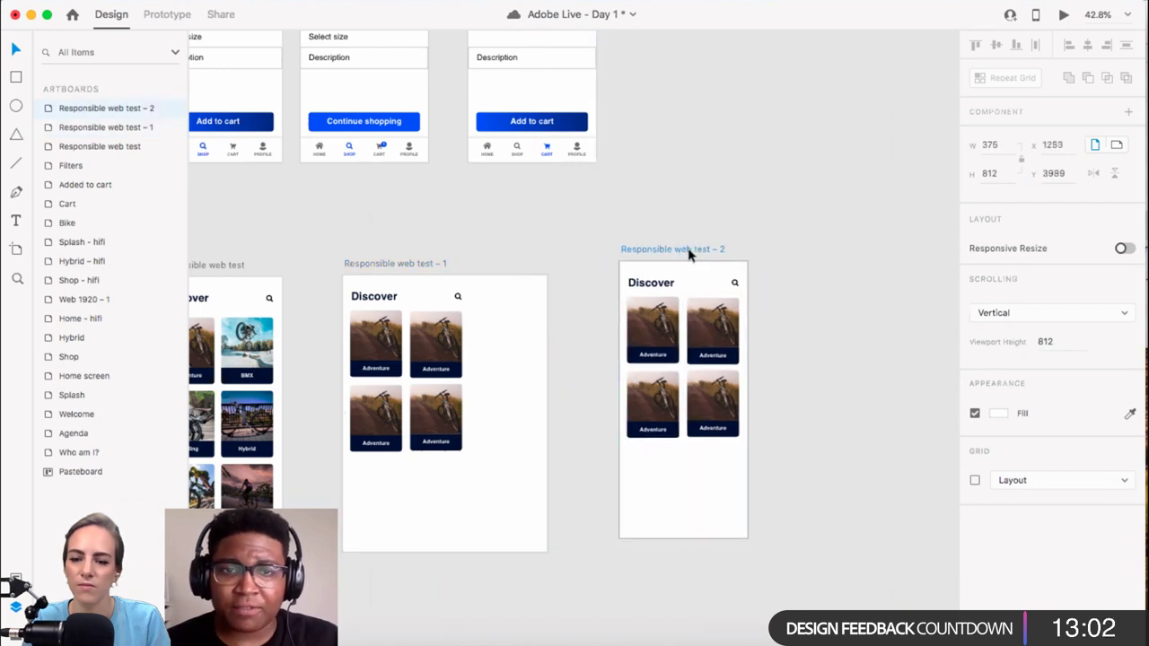
pyautogui.click(375, 267)
pyautogui.moveTo(375, 267); pyautogui.dragTo(816, 254)
pyautogui.moveTo(705, 248); pyautogui.dragTo(546, 249)
pyautogui.moveTo(857, 254); pyautogui.dragTo(705, 249)
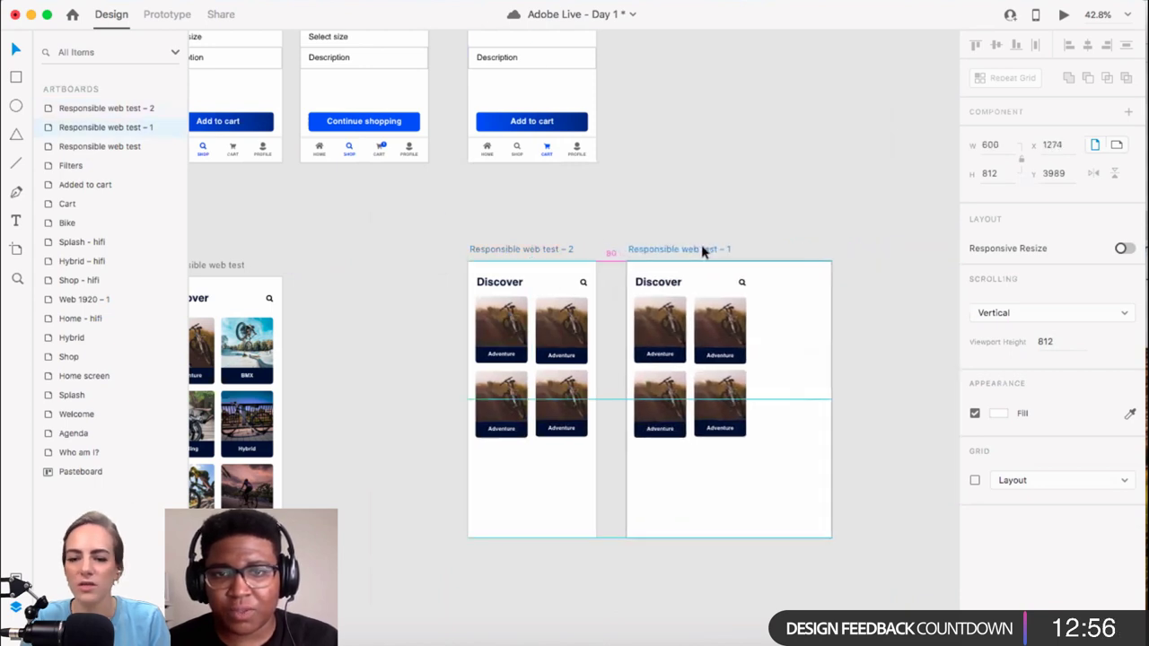
# Step: Duplicate the 600-wide artboard, place the copy to its right at X 1946, Y 3989, and set the copy's width to 960
pyautogui.hscroll(5, 705, 249)
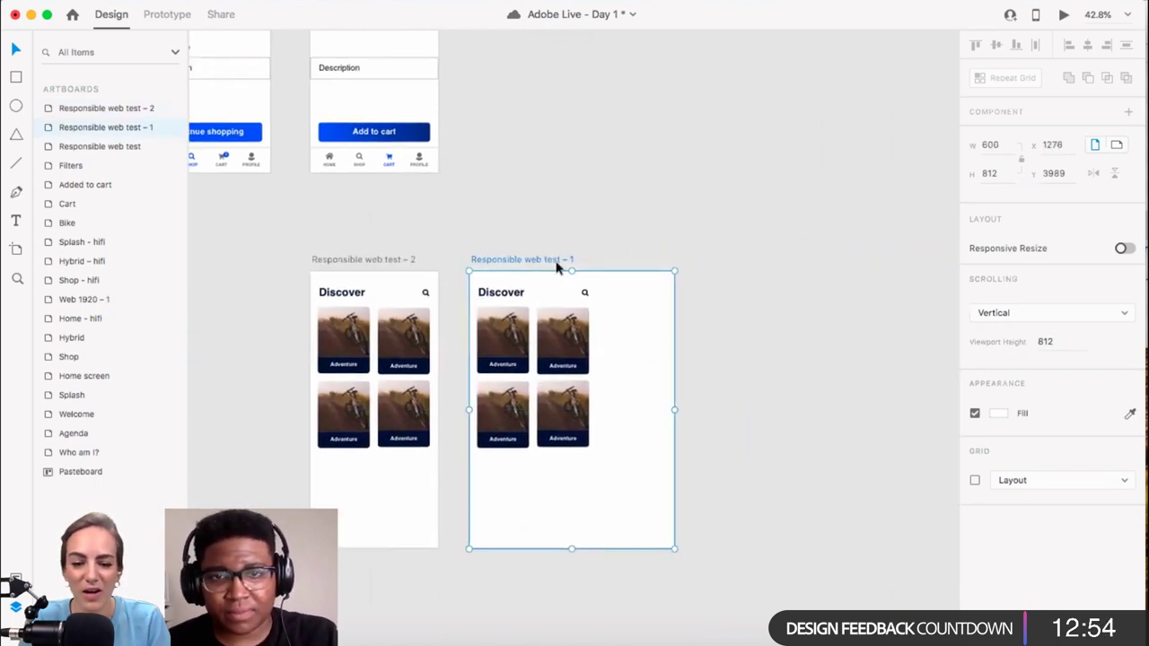
pyautogui.press('super+d')
pyautogui.moveTo(555, 260); pyautogui.dragTo(768, 262)
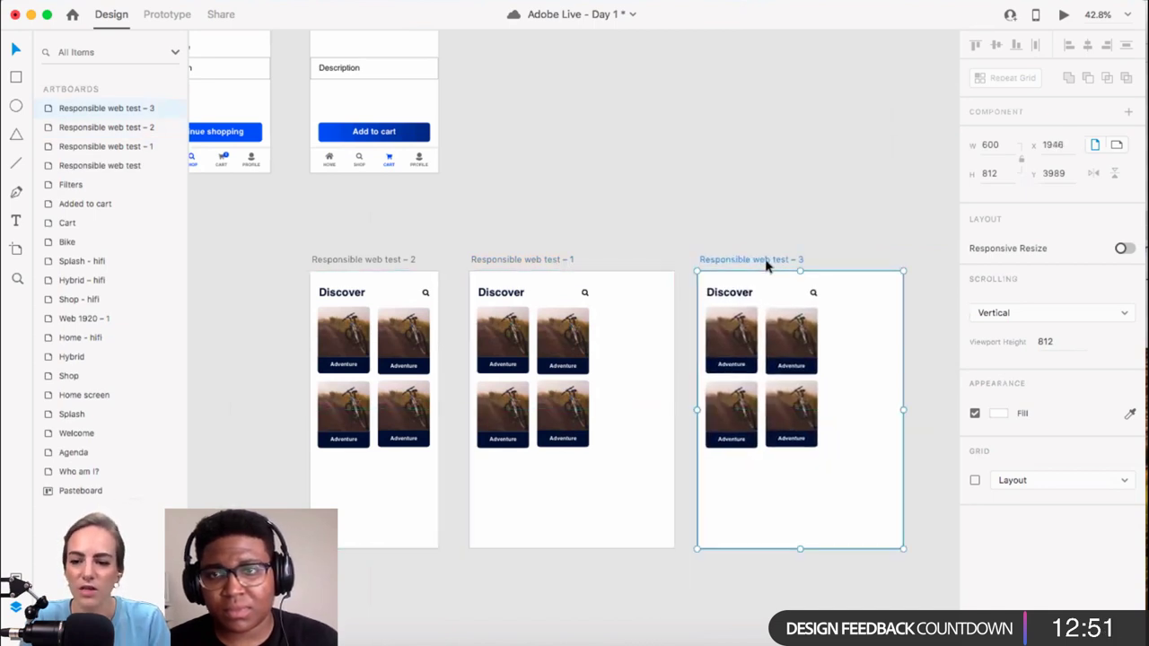
pyautogui.click(1003, 145)
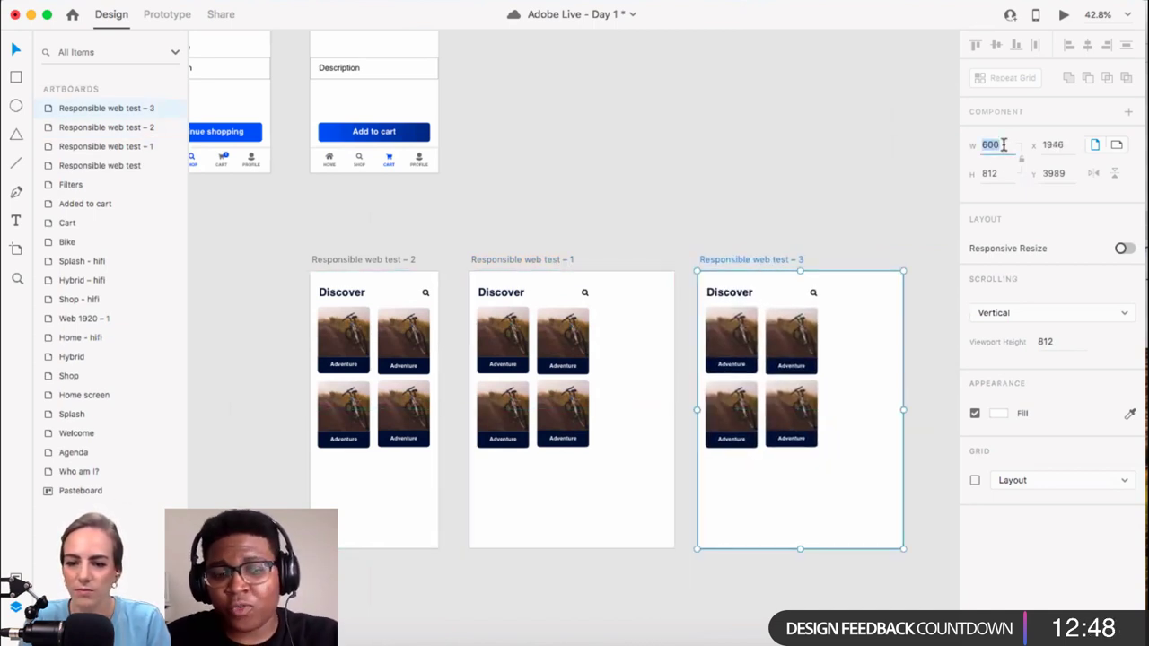
pyautogui.write('960')
pyautogui.press('Return')
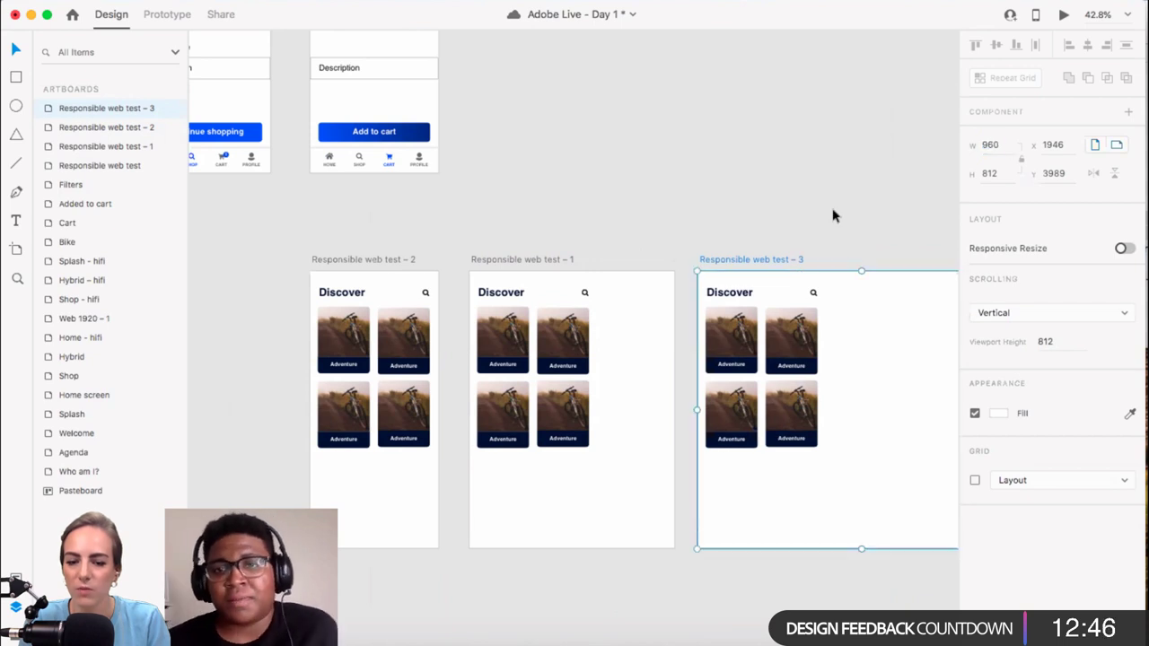
# Step: Turn on the layout grid for the 960-wide artboard and set it to 12 columns
pyautogui.scroll(-5, 834, 215)
pyautogui.hscroll(4, 834, 215)
pyautogui.scroll(2, 831, 215)
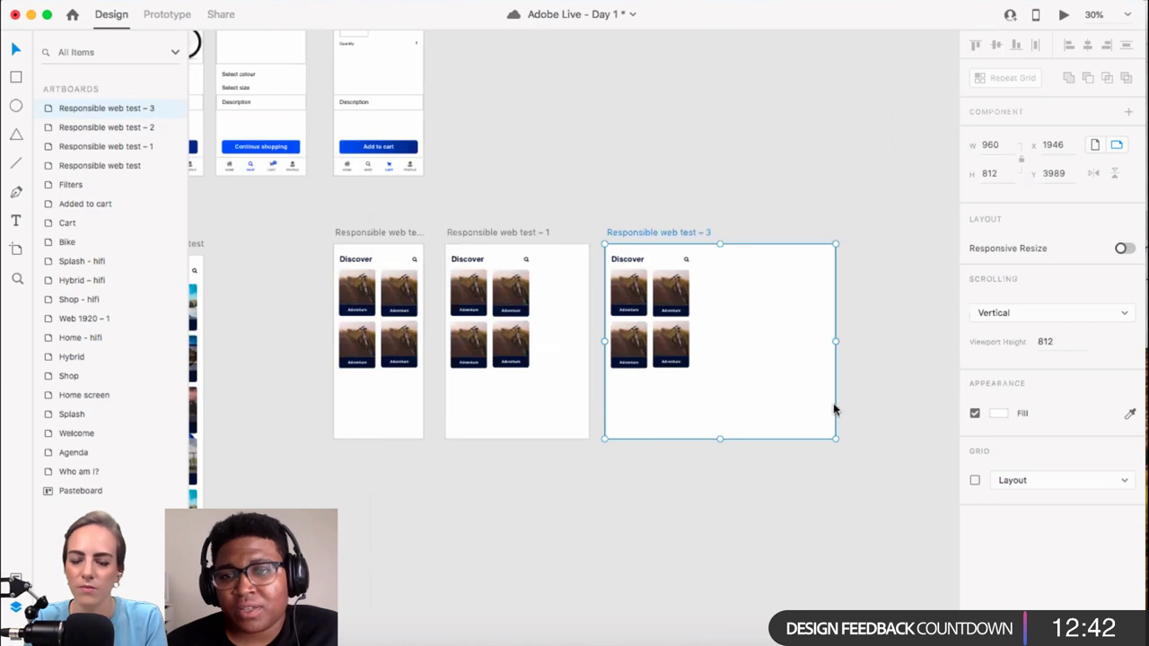
pyautogui.click(1124, 481)
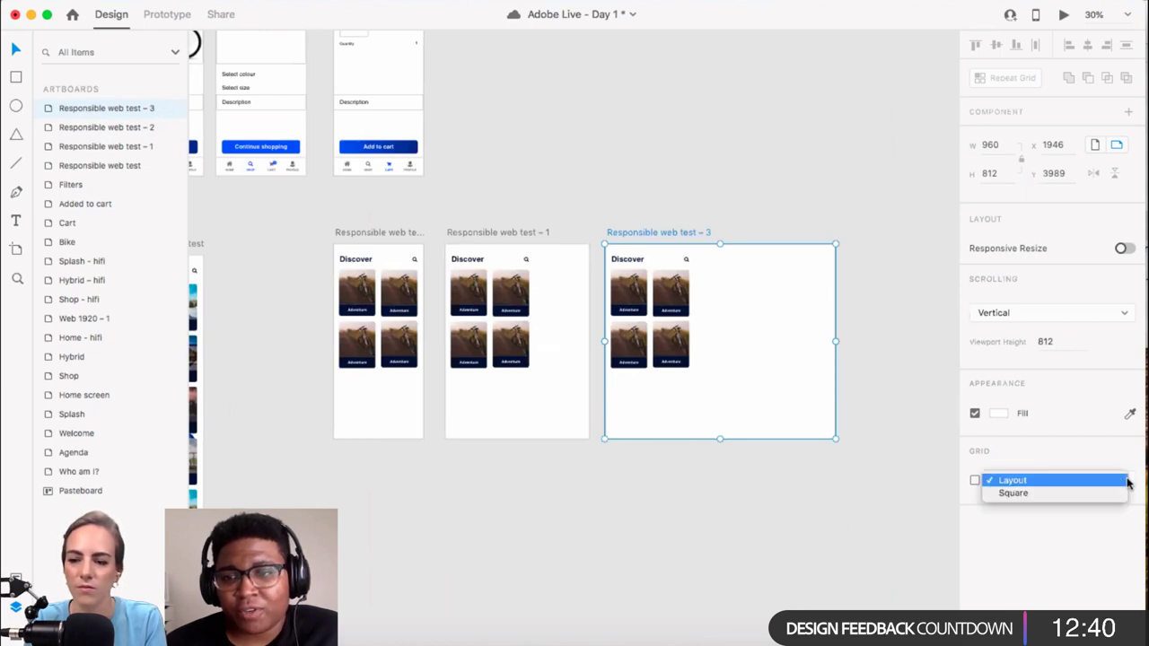
pyautogui.click(1122, 481)
pyautogui.click(975, 481)
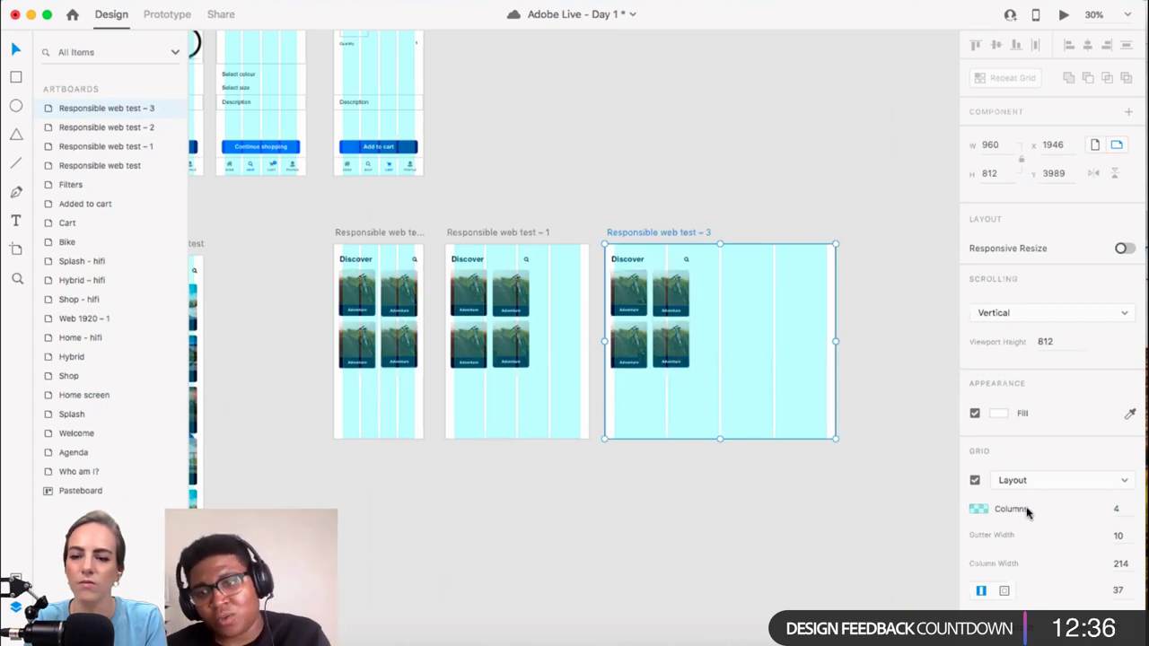
pyautogui.click(1119, 508)
pyautogui.write('12')
pyautogui.press('Return')
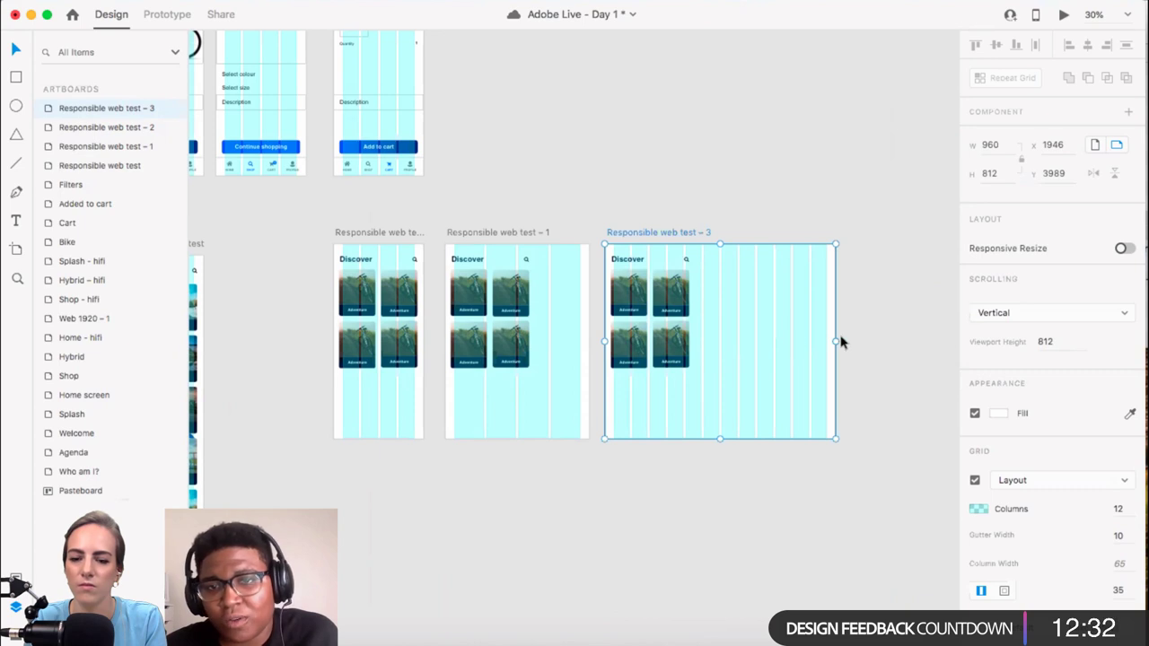
# Step: Set the layout grid of the 600-wide Responsible web test – 1 artboard to 12 columns
pyautogui.scroll(3, 769, 254)
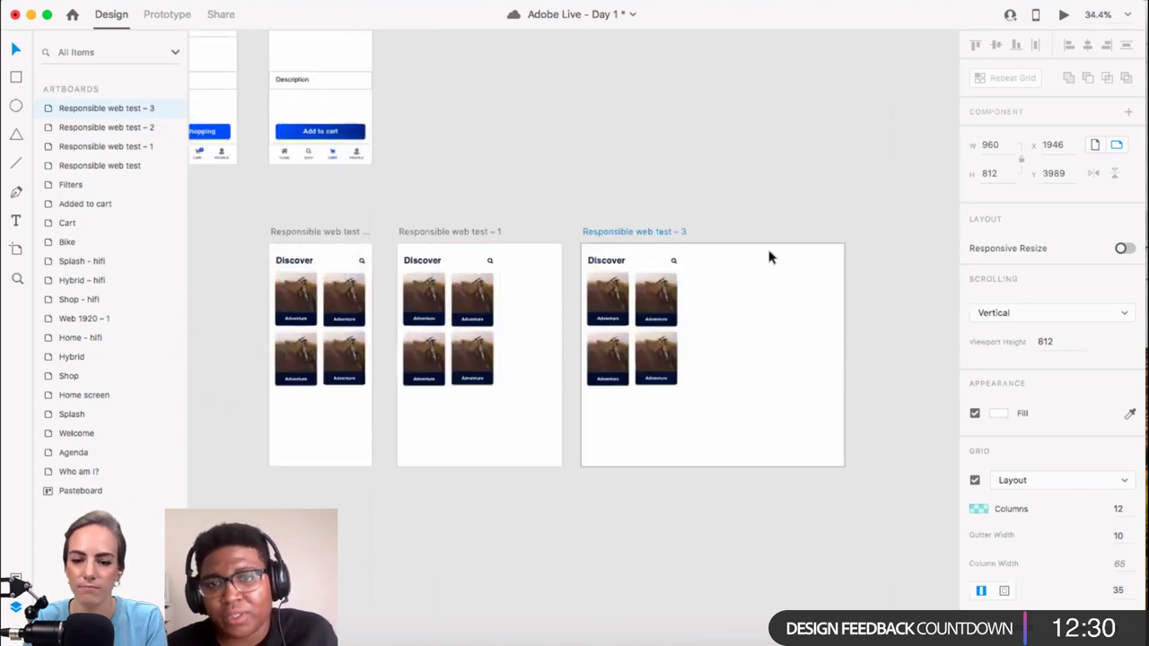
pyautogui.click(415, 234)
pyautogui.click(1122, 510)
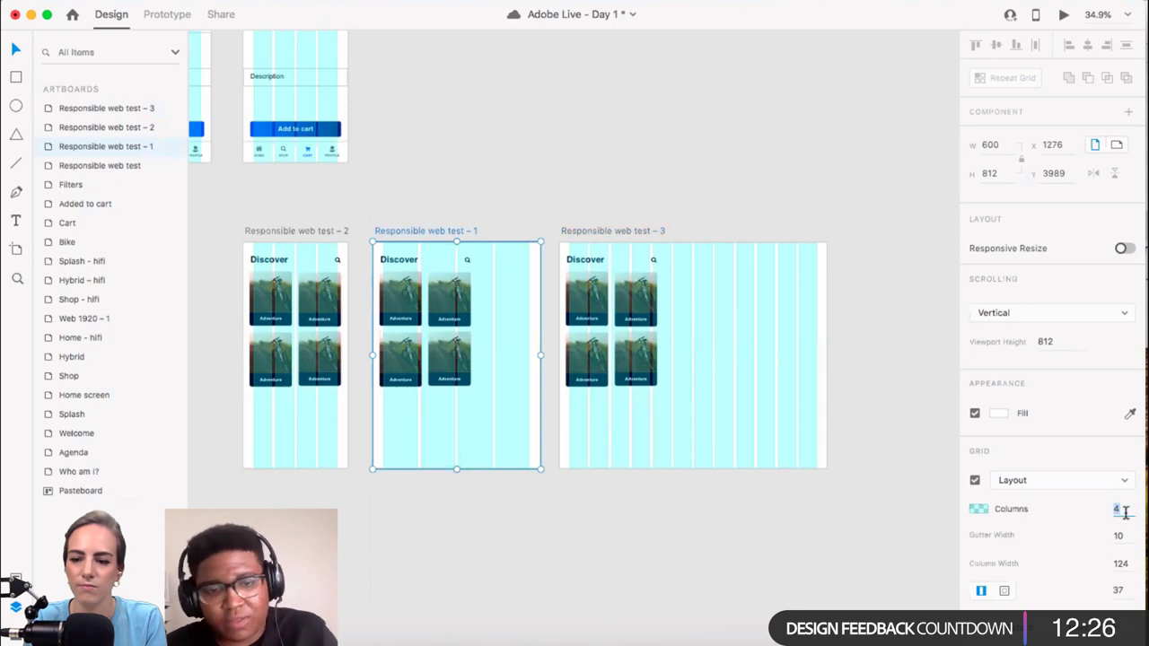
pyautogui.press('Return')
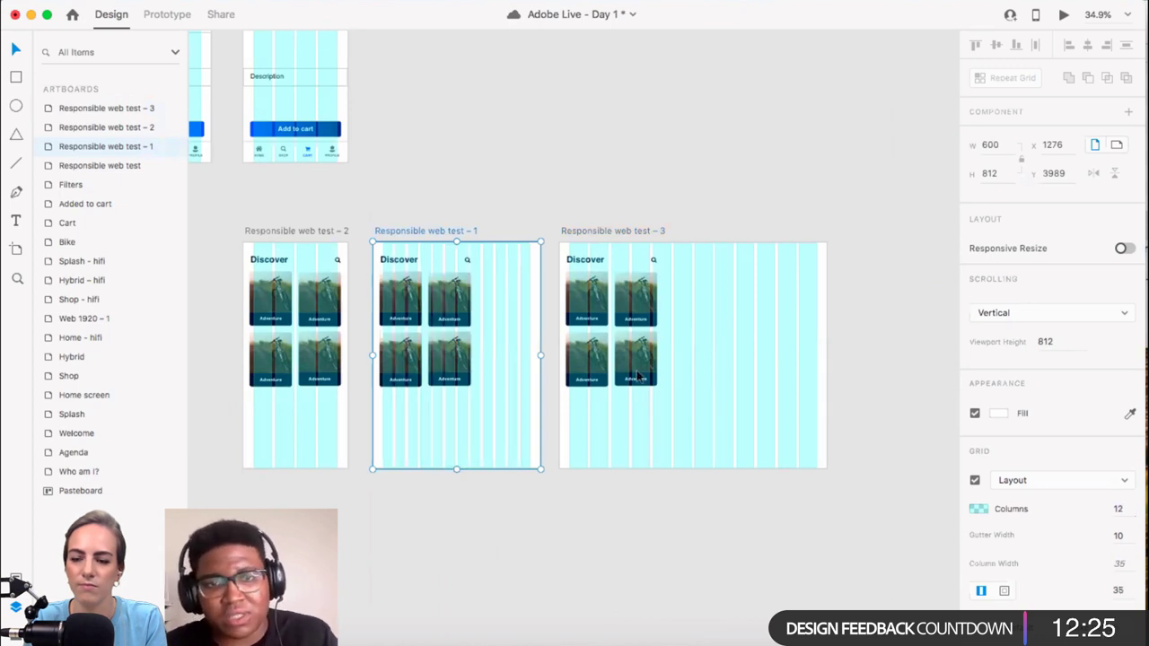
# Step: Set the layout grid of the 375-wide Responsible web test – 2 artboard to 12 columns
pyautogui.click(291, 234)
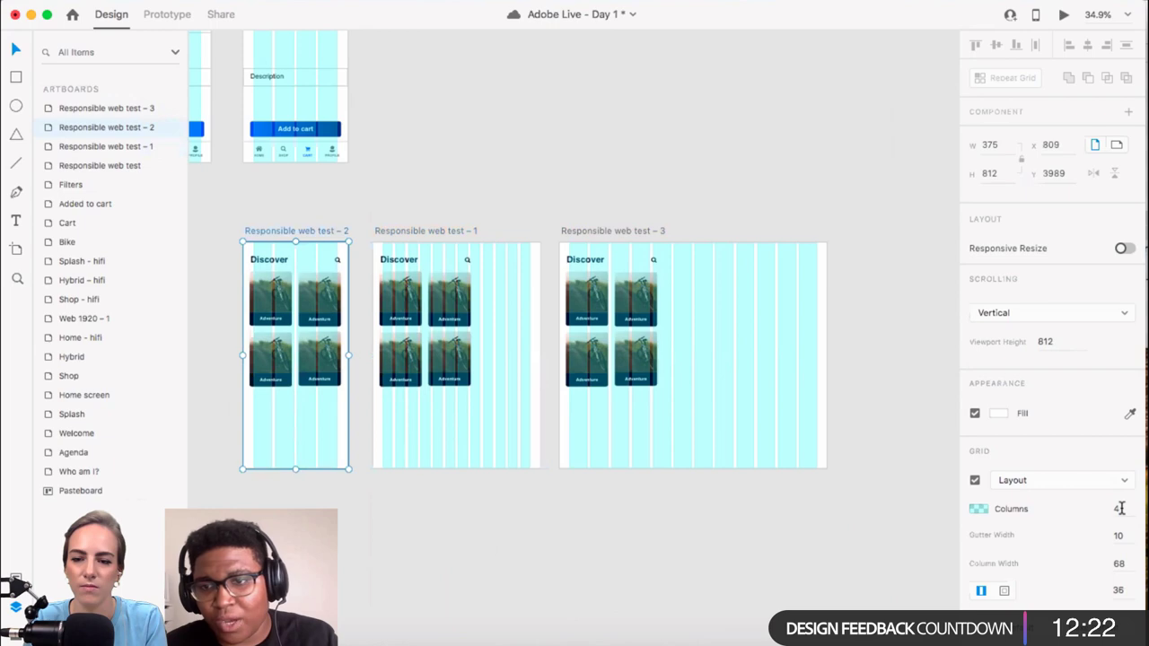
pyautogui.write('12')
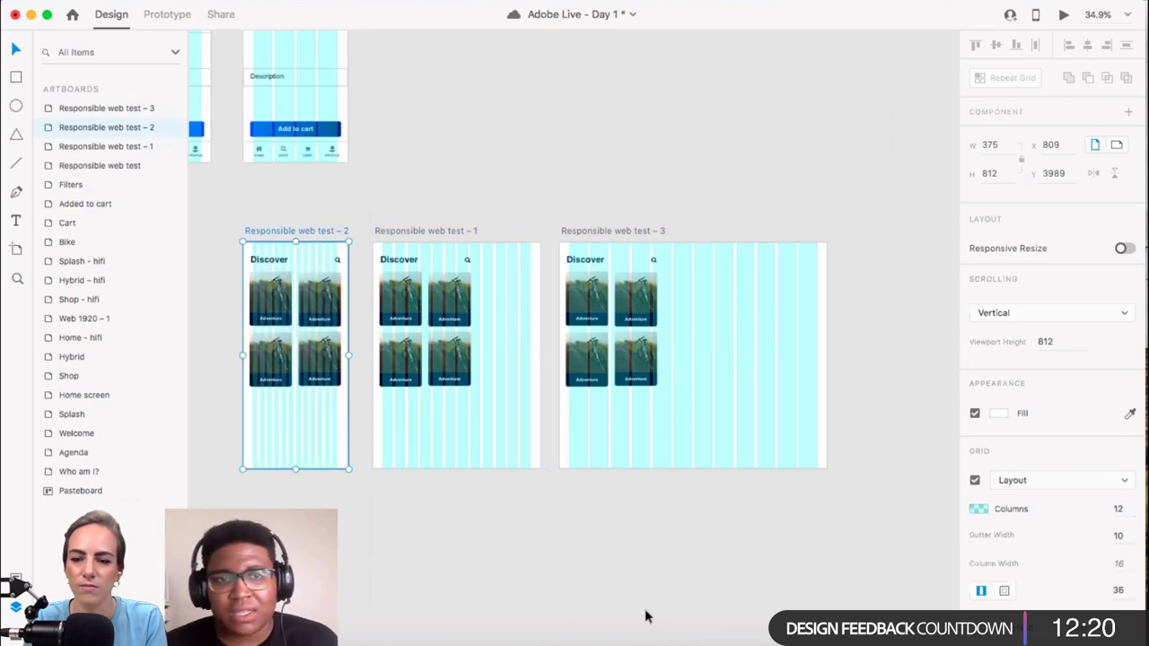
pyautogui.click(459, 457)
pyautogui.press('super+shift+apostrophe')
pyautogui.scroll(3, 328, 353)
pyautogui.scroll(5, 327, 349)
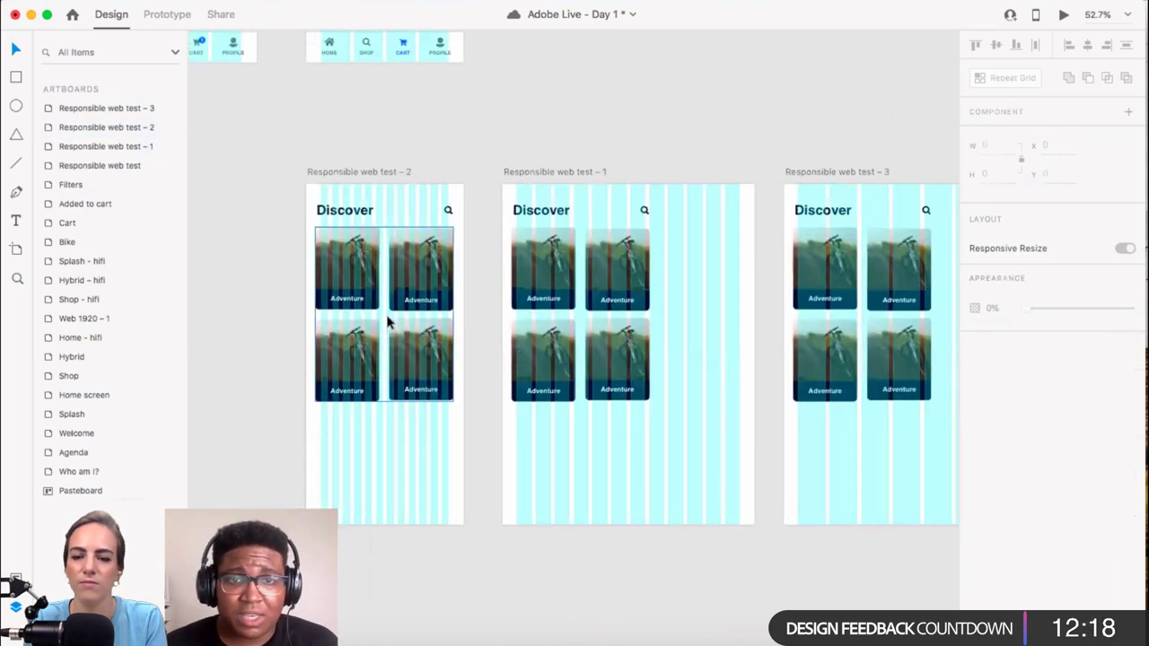
pyautogui.press('super+shift+apostrophe')
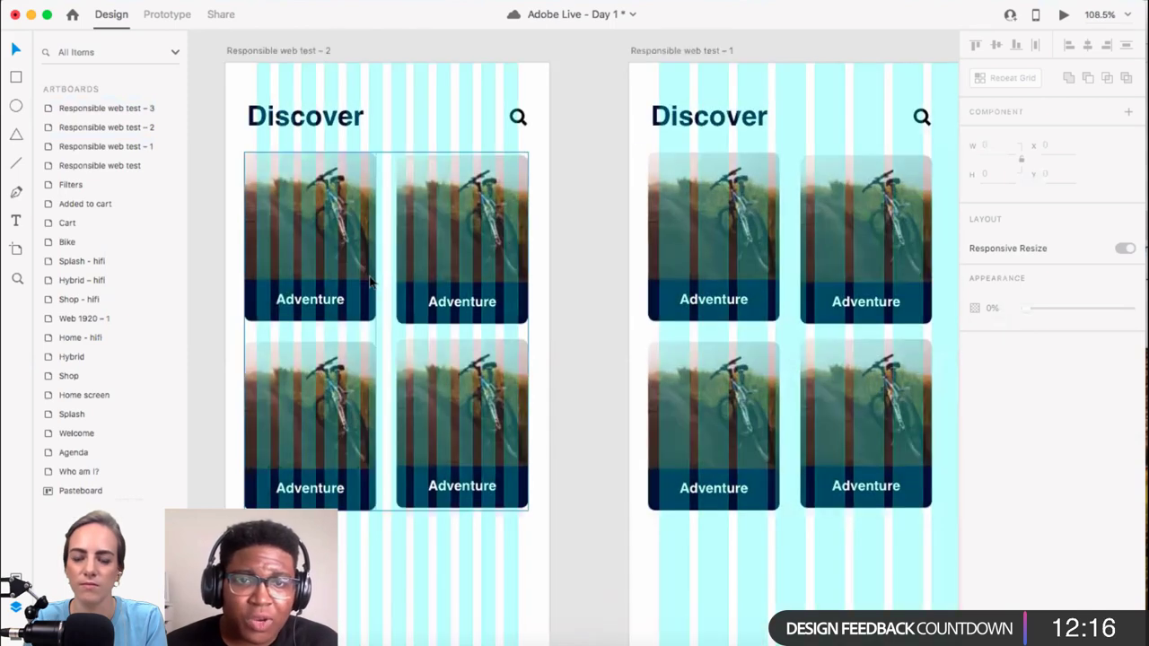
# Step: Resize the main Adventure card component in the first row of the 600-wide artboard to about 223 by 232
pyautogui.click(297, 214)
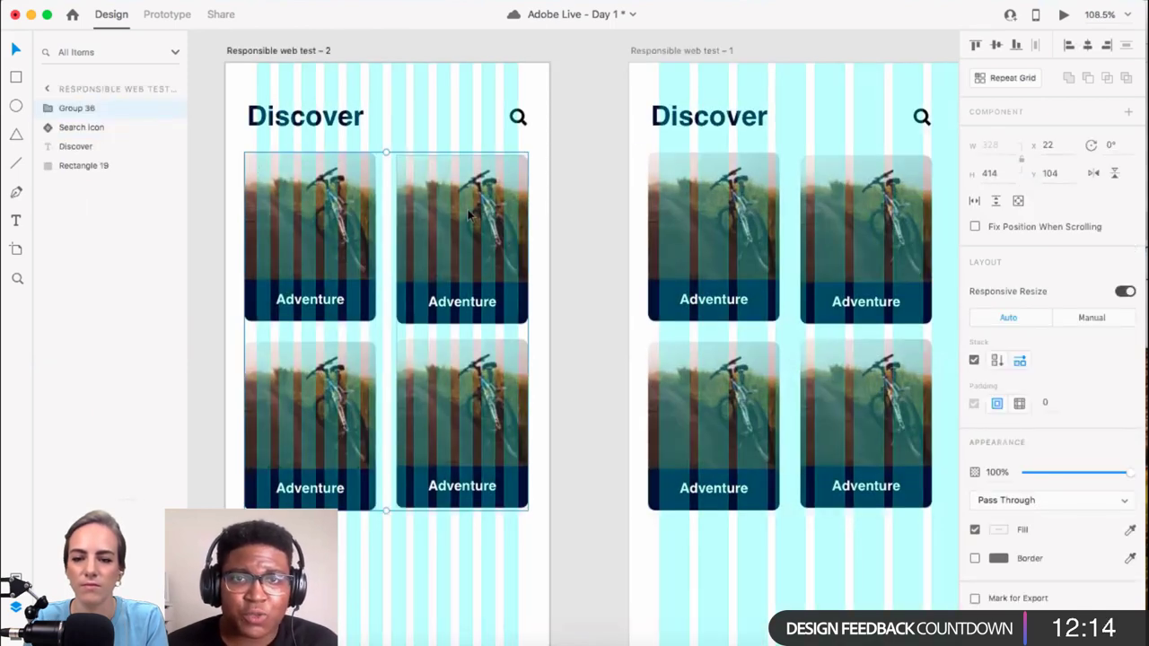
pyautogui.scroll(-5, 450, 226)
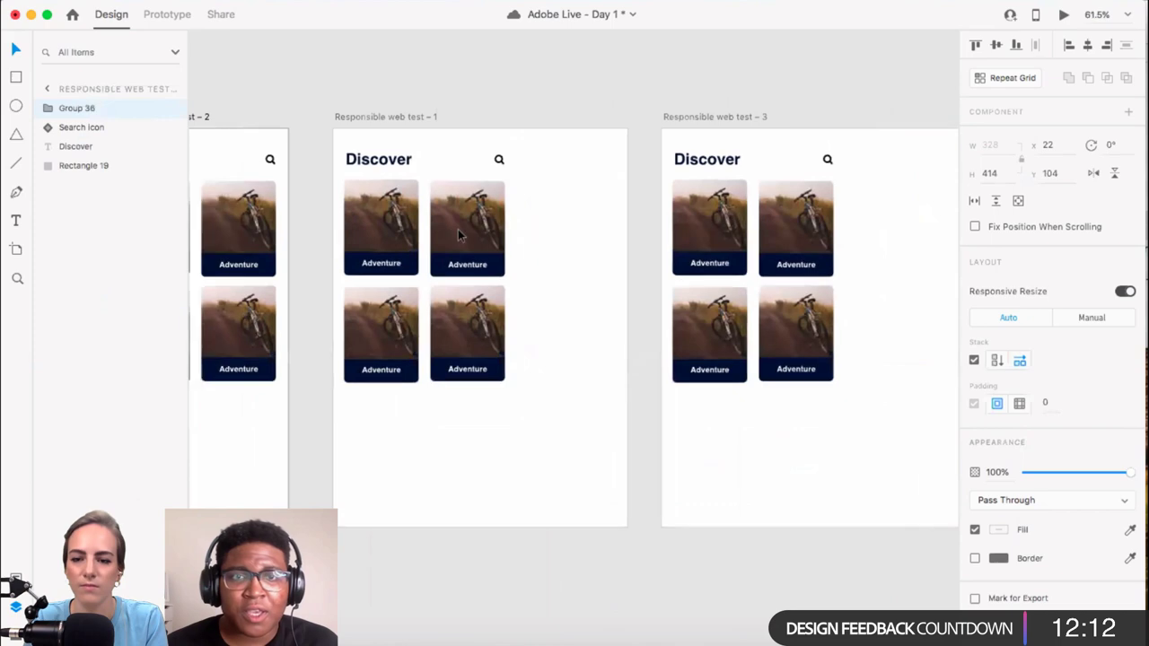
pyautogui.scroll(5, 419, 251)
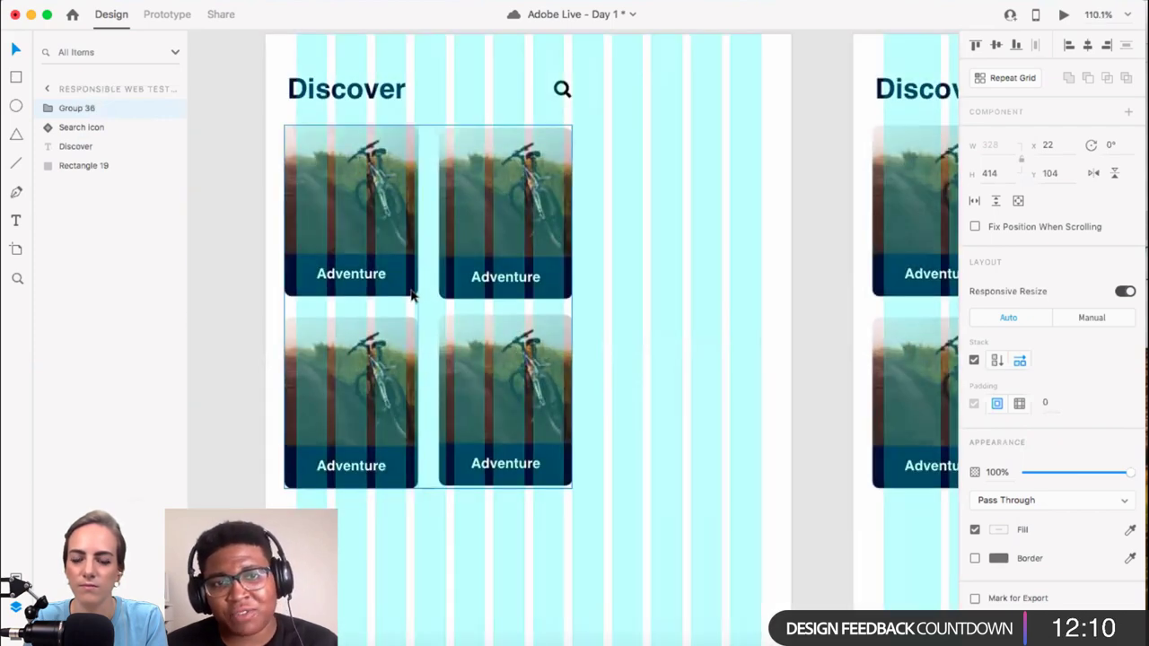
pyautogui.click(411, 294)
pyautogui.scroll(-3, 642, 197)
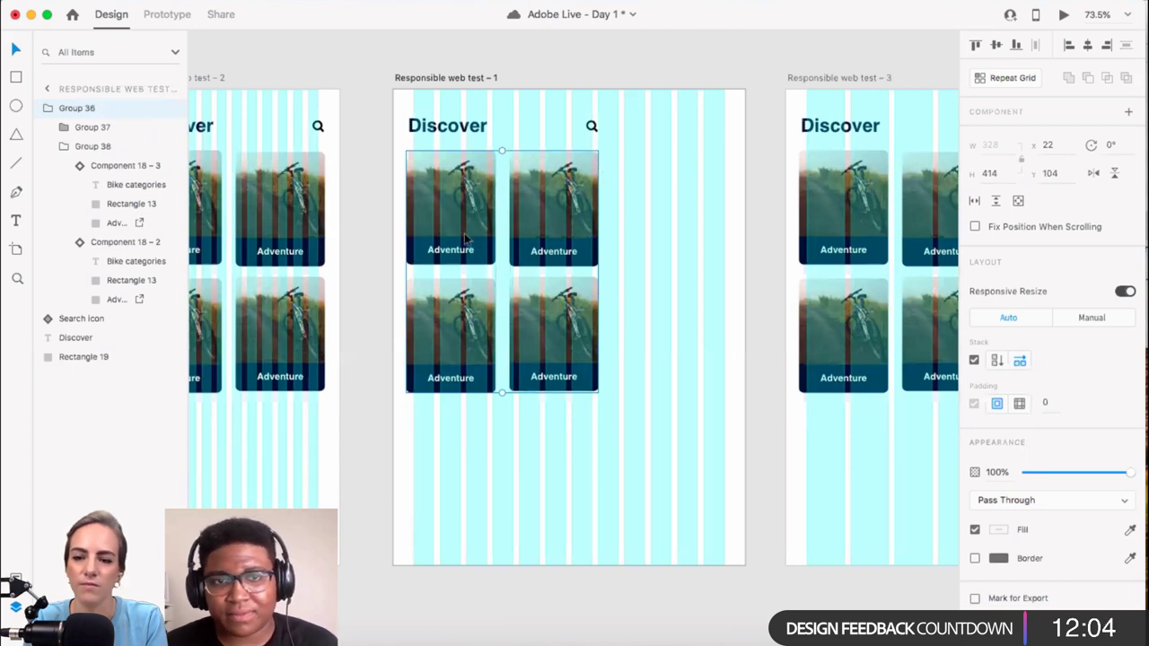
pyautogui.keyDown('super'); pyautogui.click(491, 255); pyautogui.keyUp('super')
pyautogui.scroll(5, 496, 216)
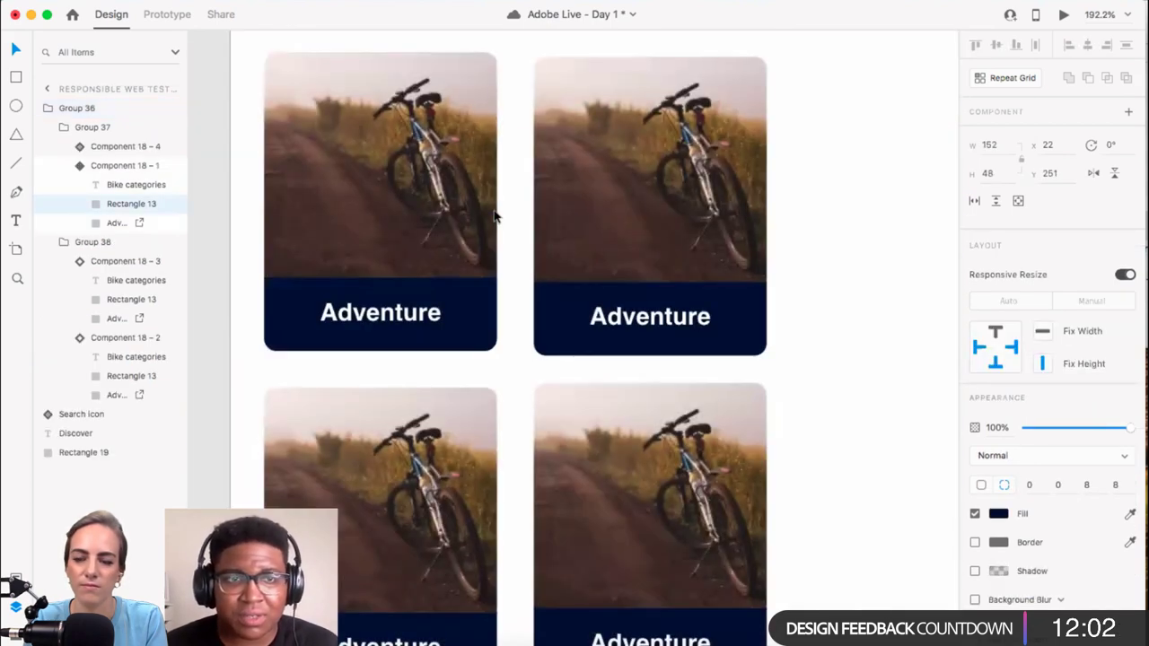
pyautogui.click(108, 166)
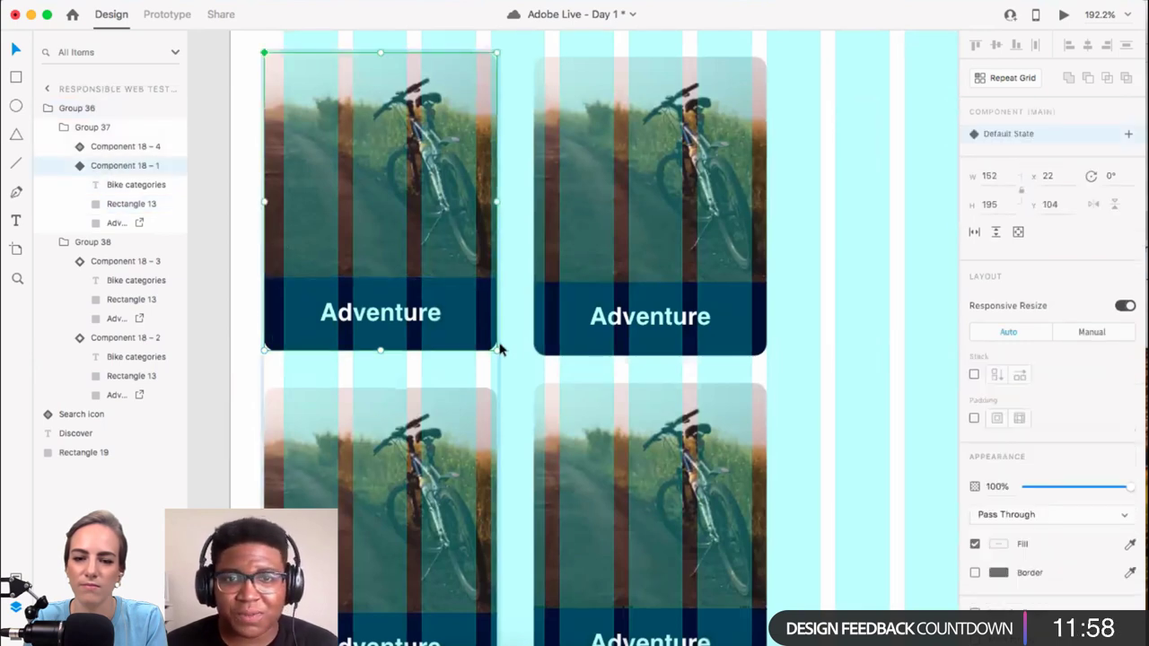
pyautogui.moveTo(496, 350); pyautogui.dragTo(592, 421)
pyautogui.scroll(-5, 592, 421)
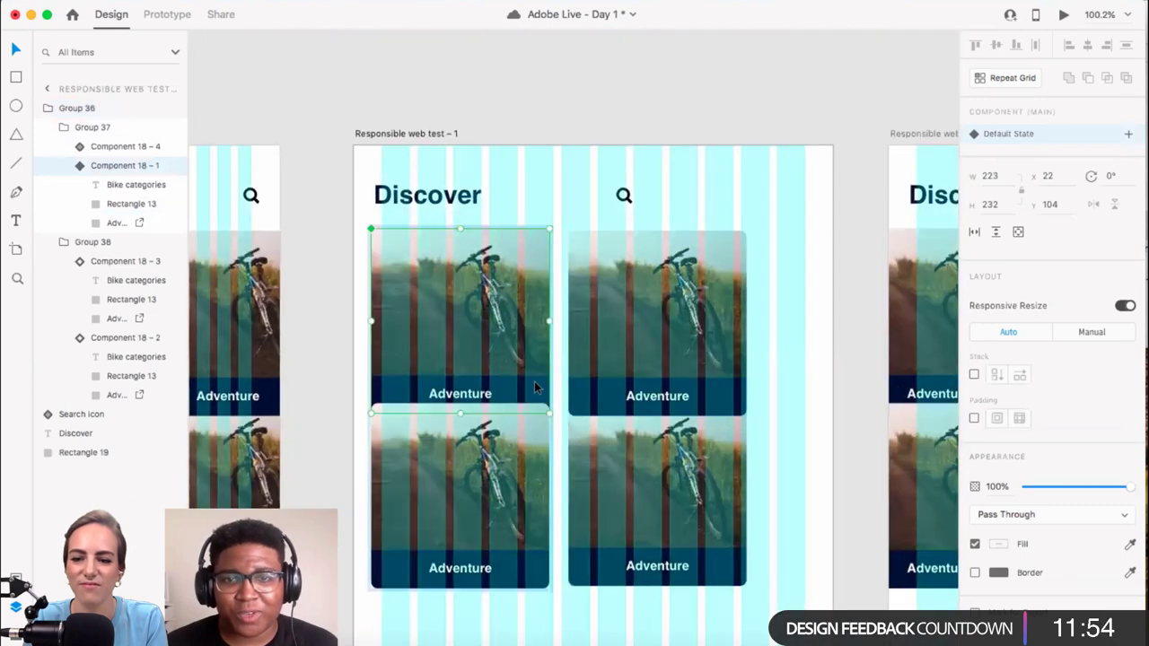
# Step: Try widening the main Adventure card on the 600-wide artboard to about 273 by 234, and undo the resize
pyautogui.moveTo(553, 414); pyautogui.dragTo(585, 414)
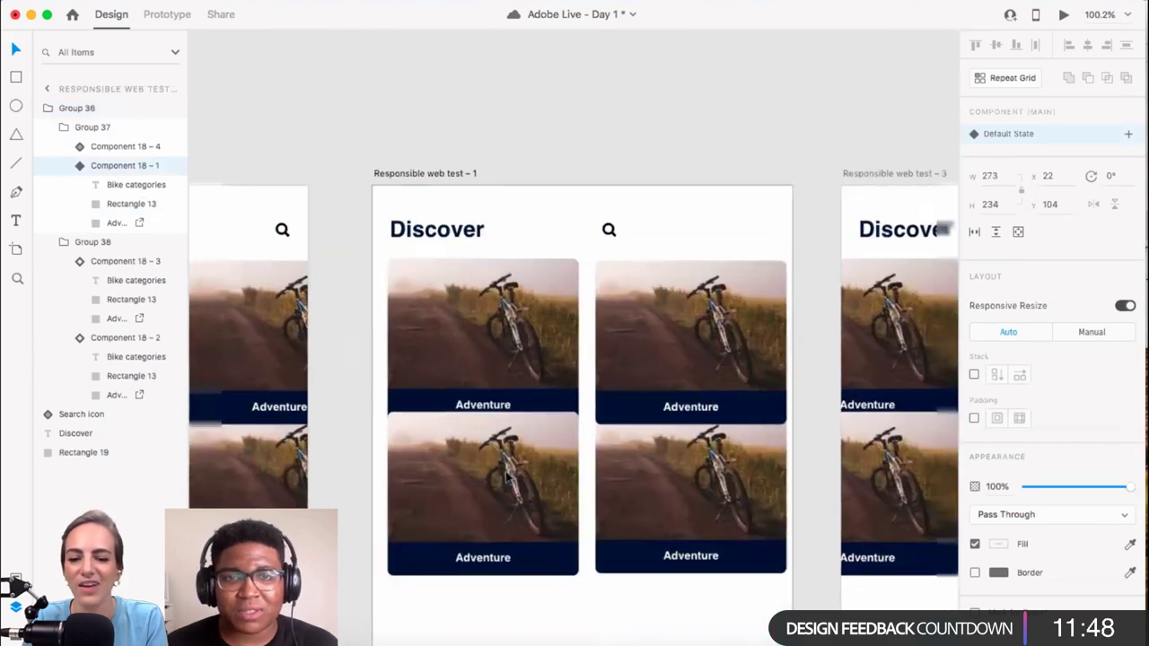
pyautogui.scroll(-5, 541, 464)
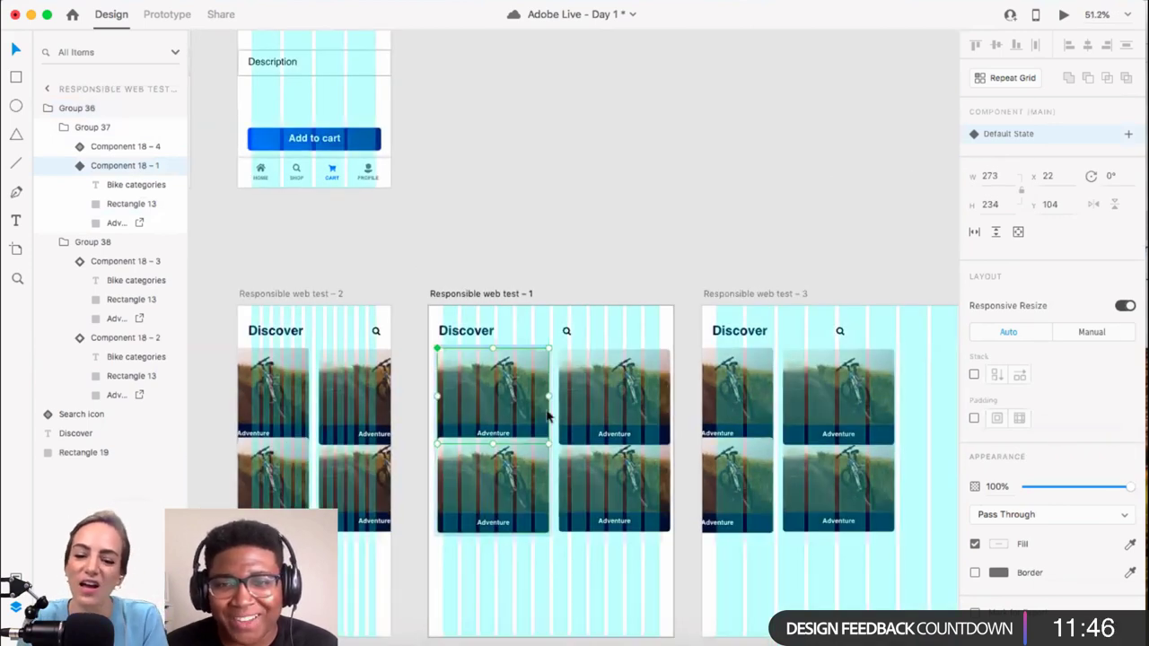
pyautogui.scroll(-3, 541, 464)
pyautogui.scroll(4, 526, 359)
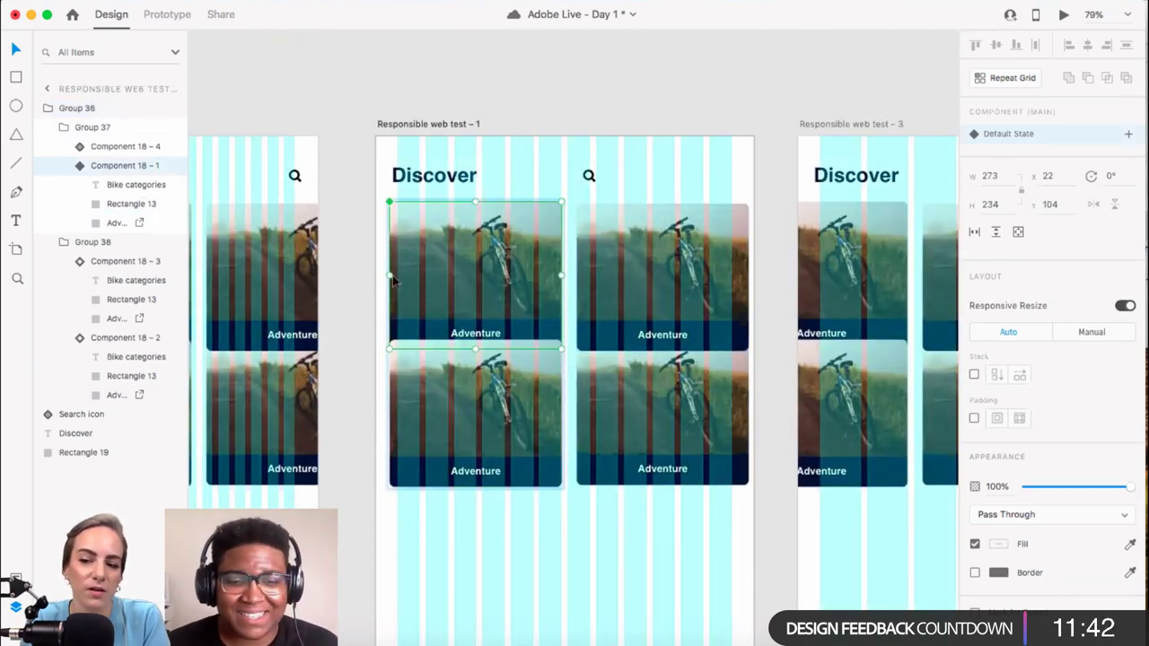
pyautogui.moveTo(379, 282); pyautogui.dragTo(453, 285)
pyautogui.scroll(-4, 452, 285)
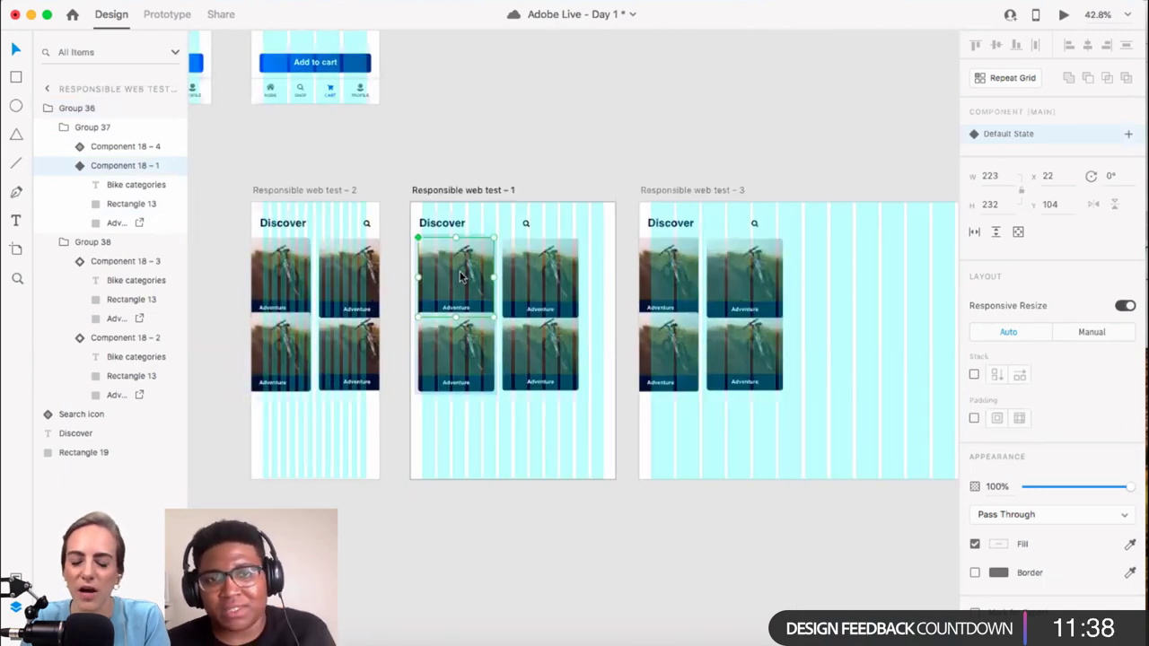
# Step: Ungroup the main Adventure card component on the 600-wide artboard and deselect it
pyautogui.rightClick(460, 272)
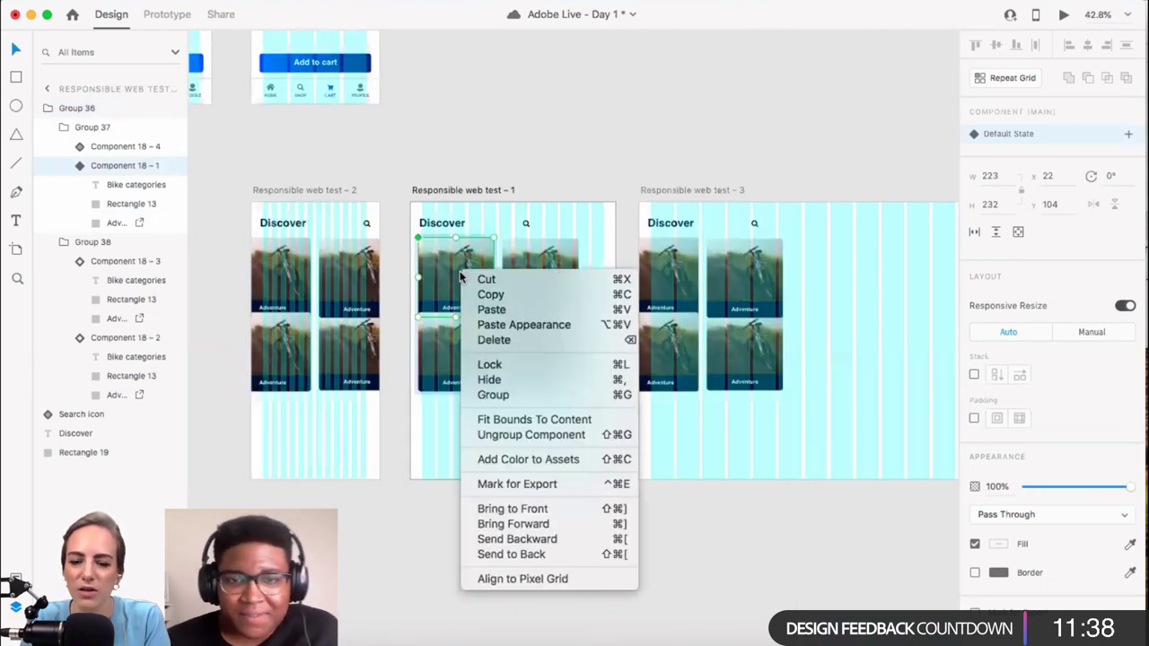
pyautogui.click(525, 435)
pyautogui.click(541, 448)
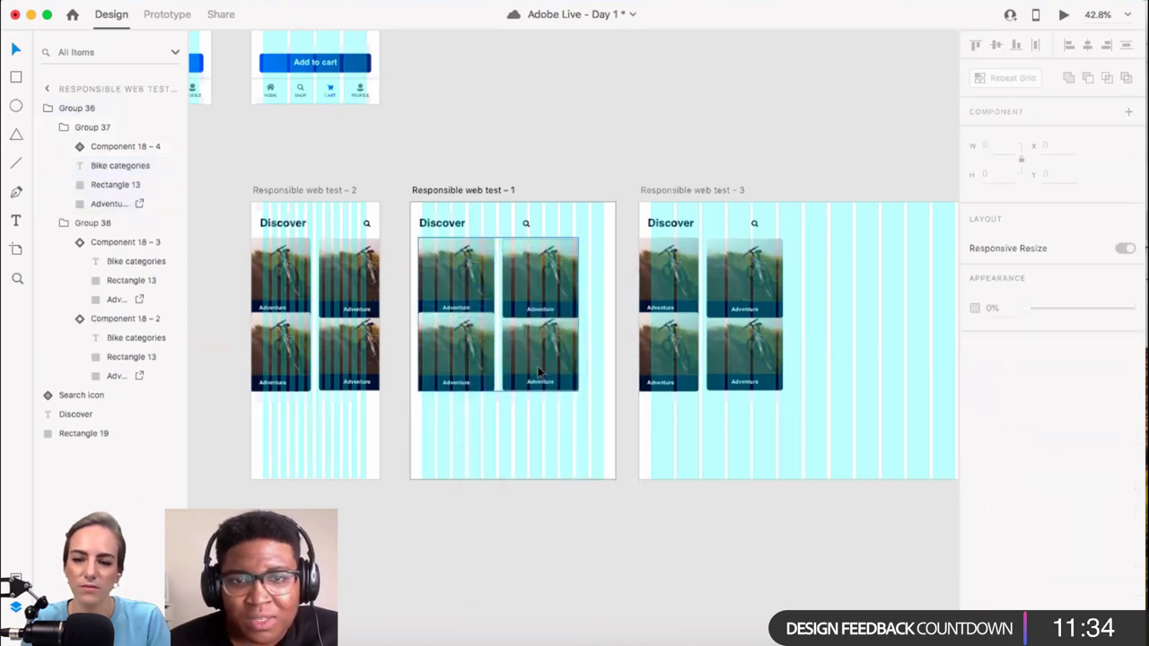
# Step: Delete the group of four Adventure cards from the 600-wide artboard and undo the deletion
pyautogui.scroll(4, 537, 366)
pyautogui.press('super+shift+apostrophe')
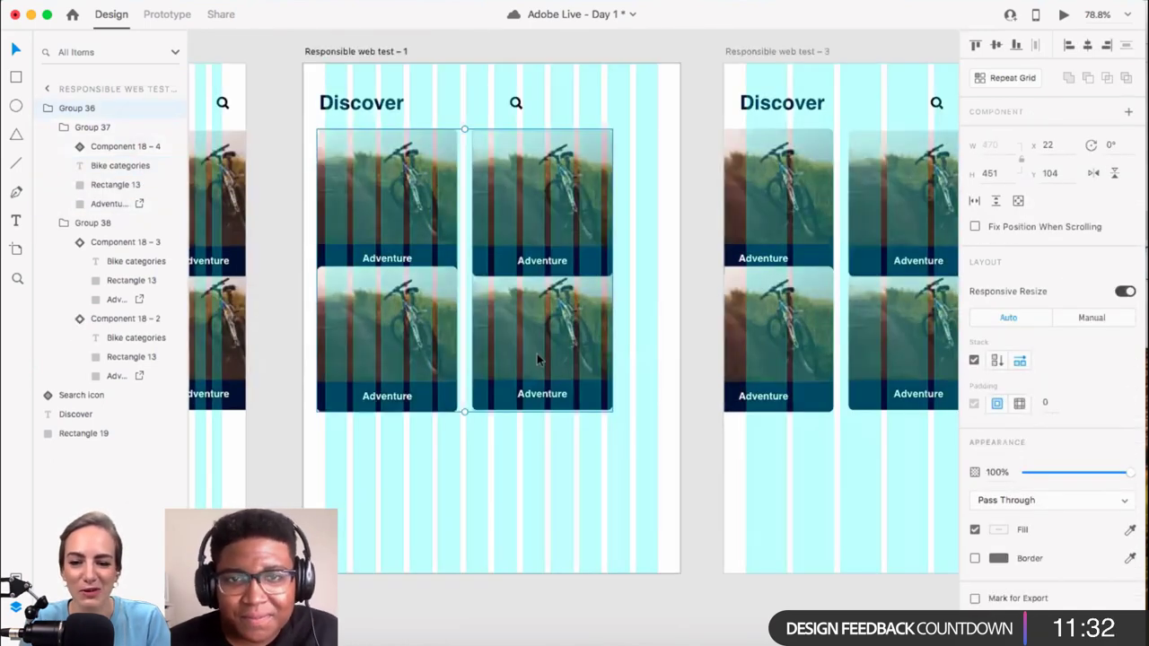
pyautogui.press('BackSpace')
pyautogui.press('super+shift+apostrophe')
pyautogui.scroll(-4, 537, 350)
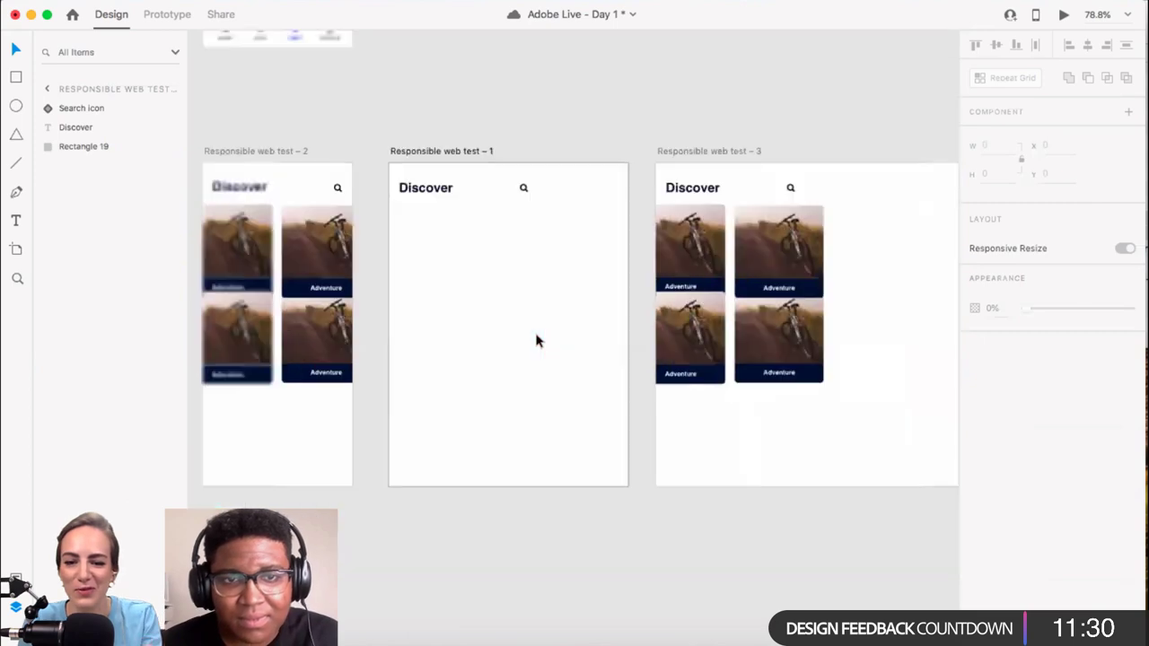
pyautogui.press('super+shift+apostrophe')
pyautogui.press('super+z')
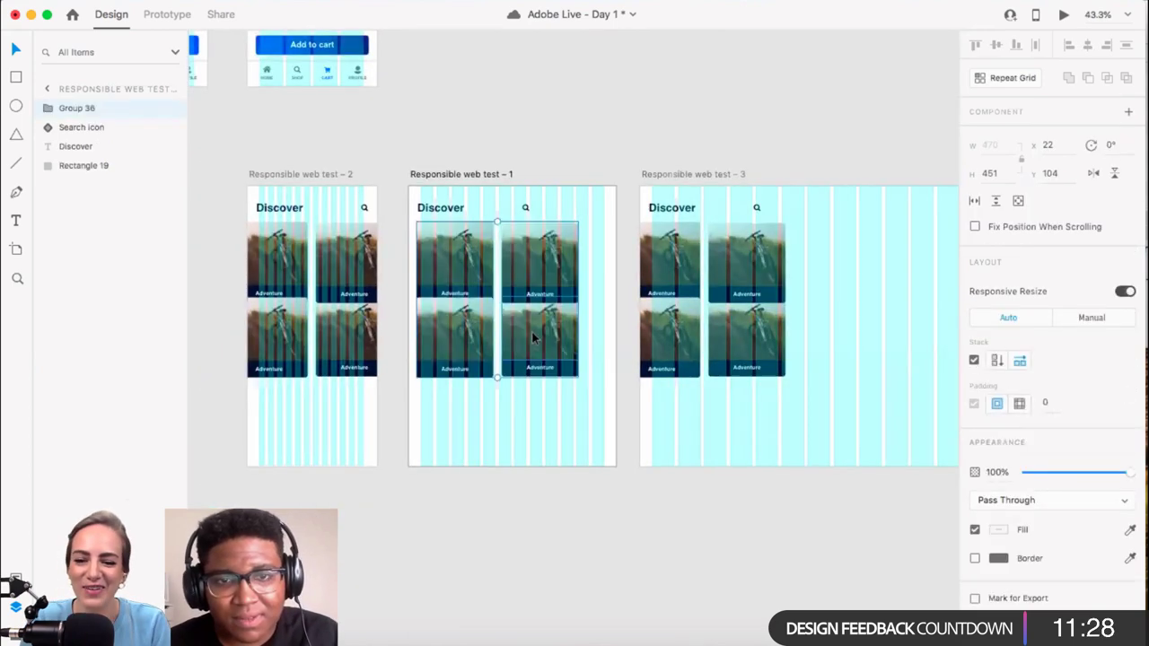
# Step: Ungroup the outer group holding the four Adventure cards on the Responsible web test – 1 artboard
pyautogui.keyDown('super'); pyautogui.click(532, 330); pyautogui.keyUp('super')
pyautogui.press('super+shift+apostrophe')
pyautogui.scroll(3, 531, 320)
pyautogui.press('super+shift+apostrophe')
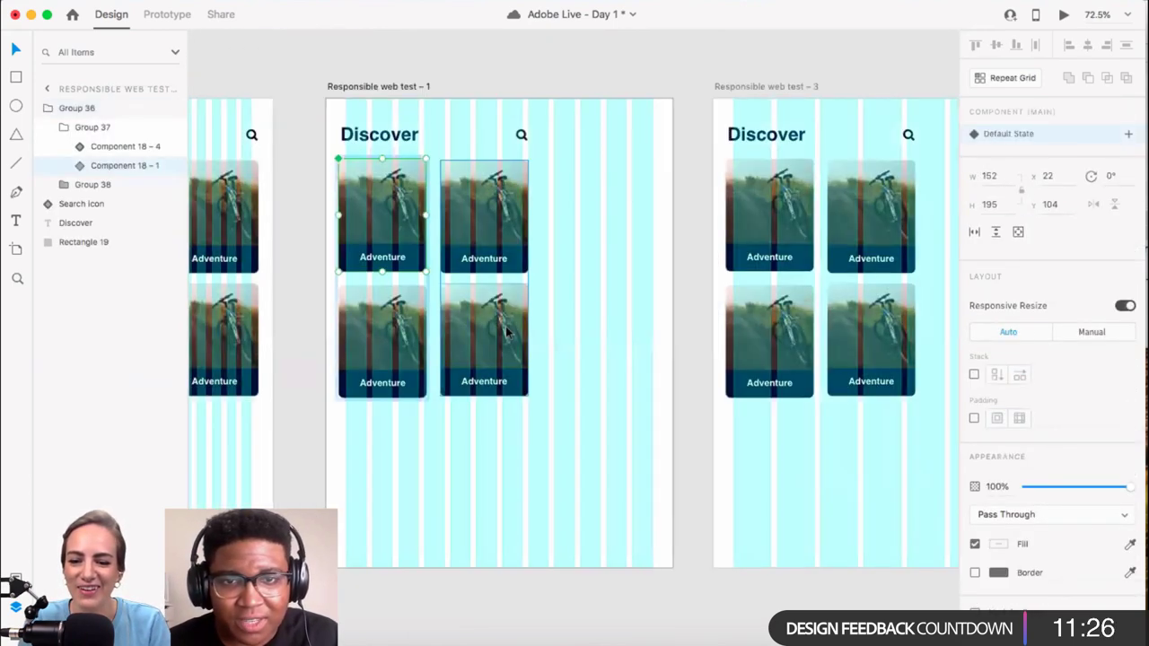
pyautogui.click(508, 311)
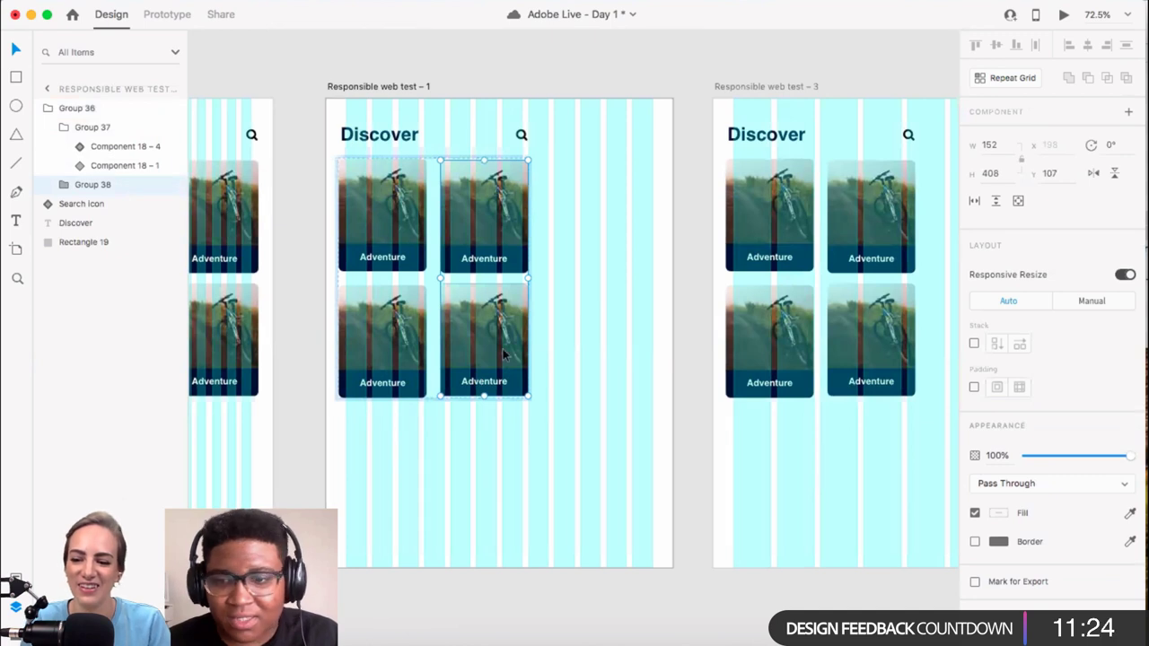
pyautogui.click(423, 287)
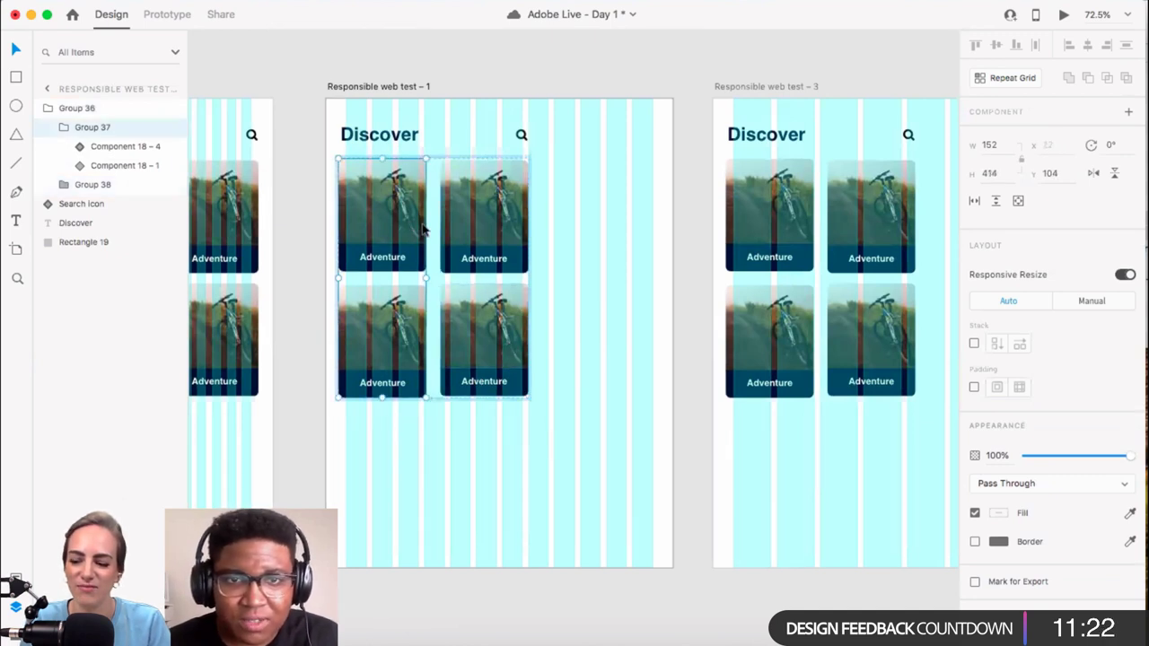
pyautogui.rightClick(424, 229)
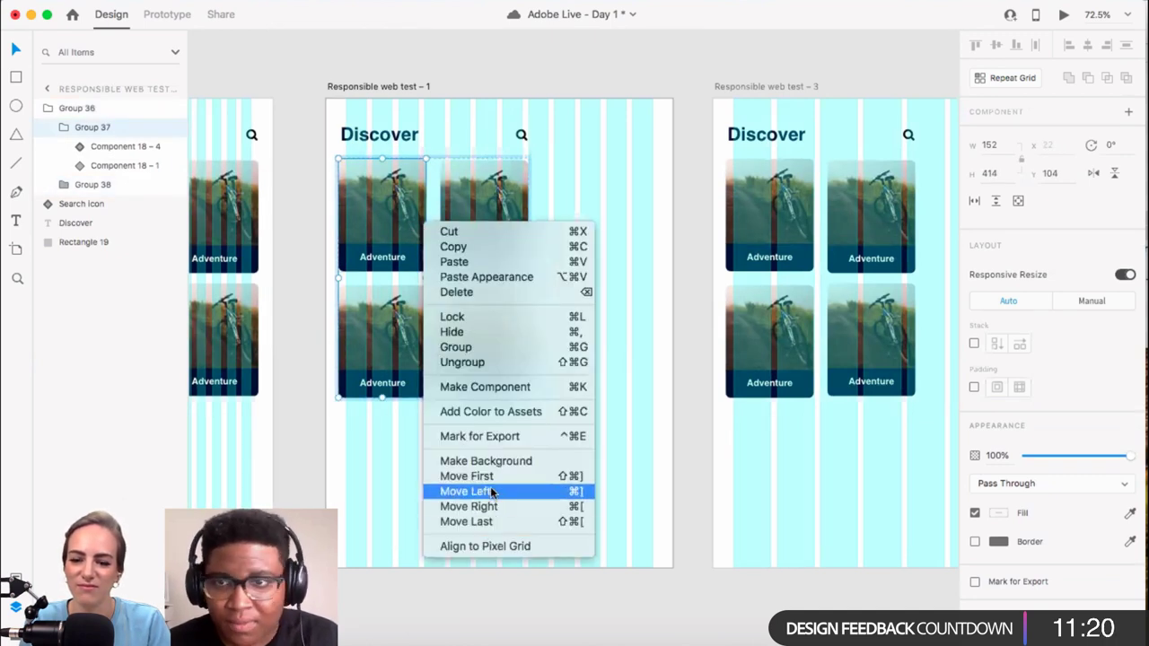
pyautogui.click(408, 427)
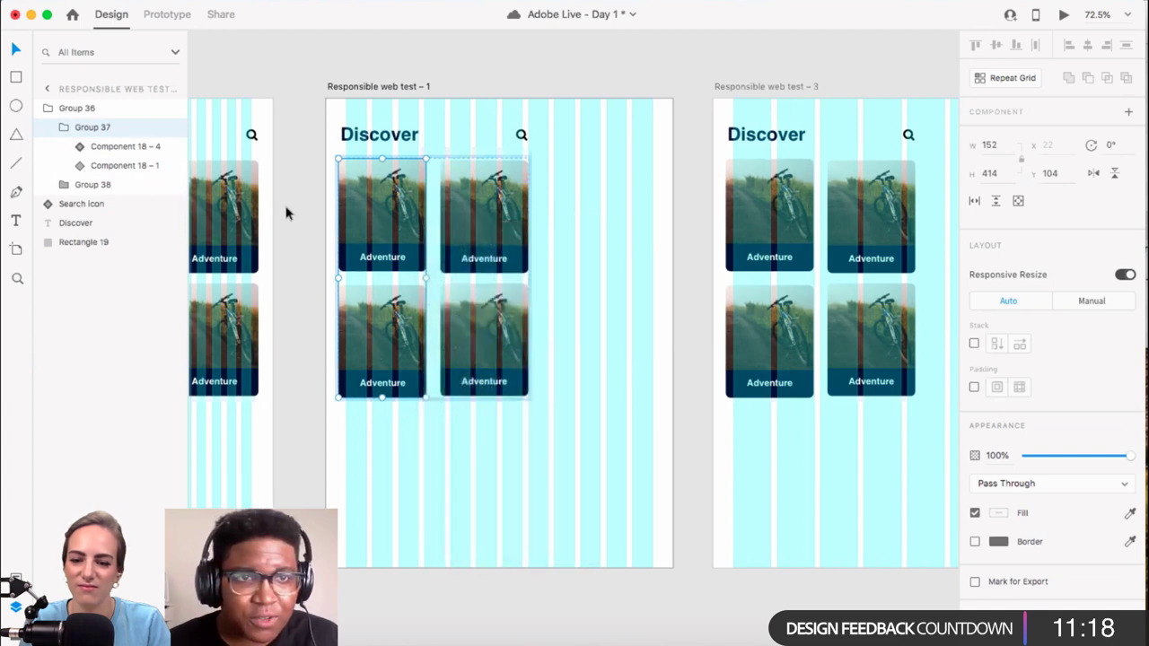
pyautogui.click(93, 109)
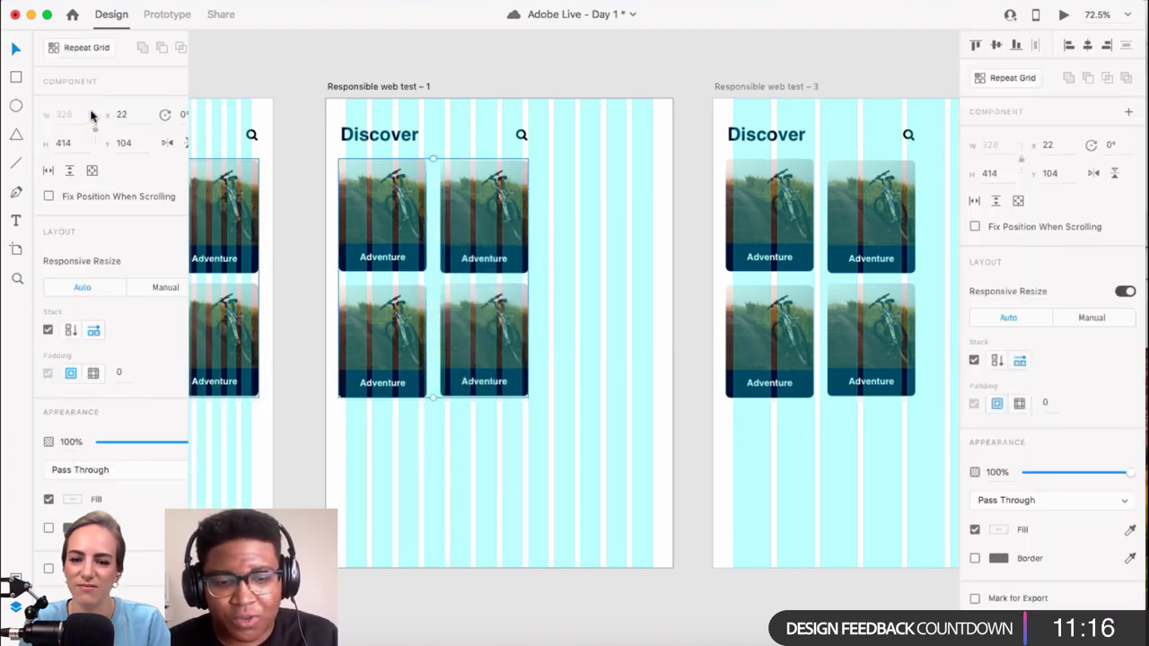
pyautogui.rightClick(92, 114)
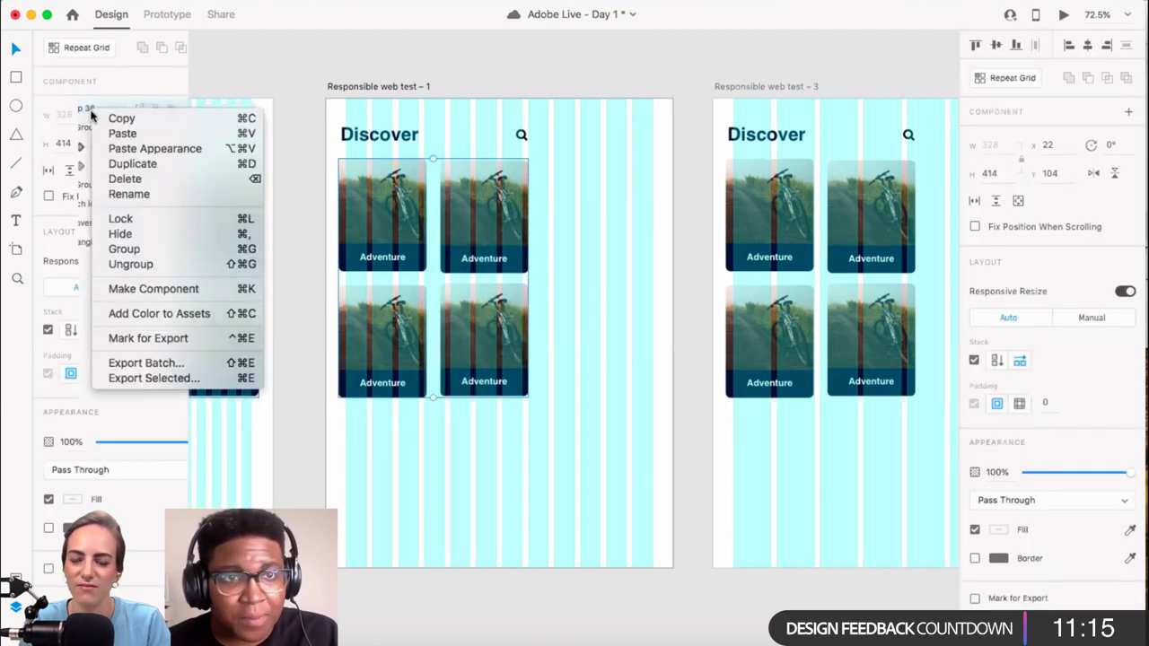
pyautogui.click(148, 263)
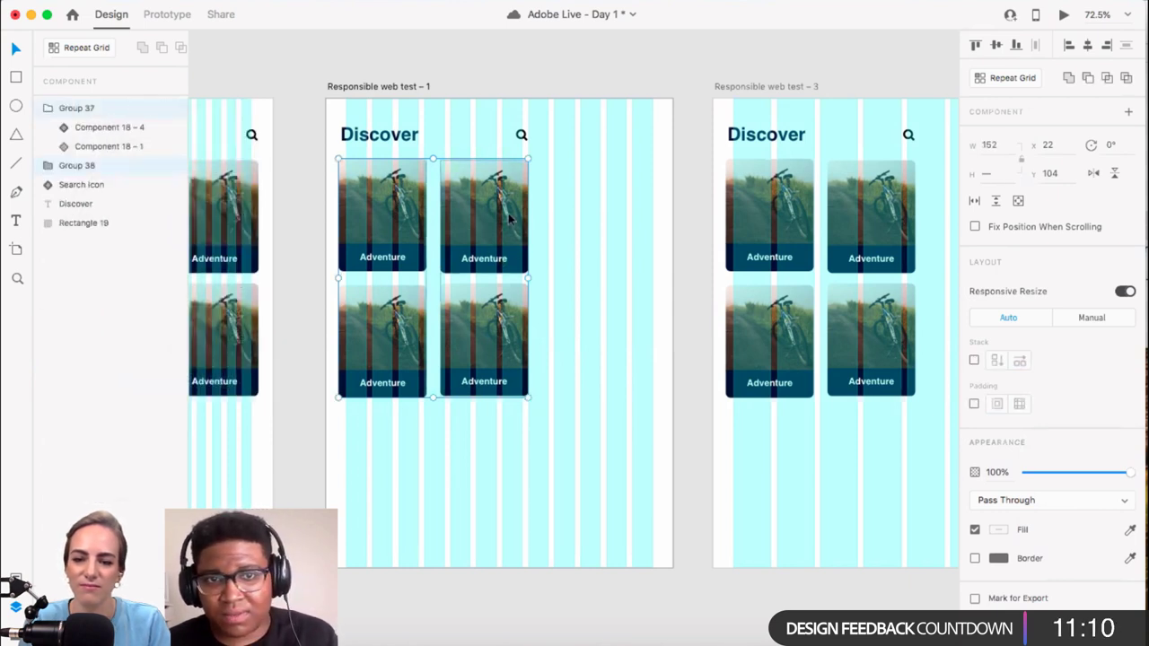
# Step: Delete the second column of two Adventure cards from the Responsible web test – 1 artboard
pyautogui.click(565, 243)
pyautogui.click(526, 292)
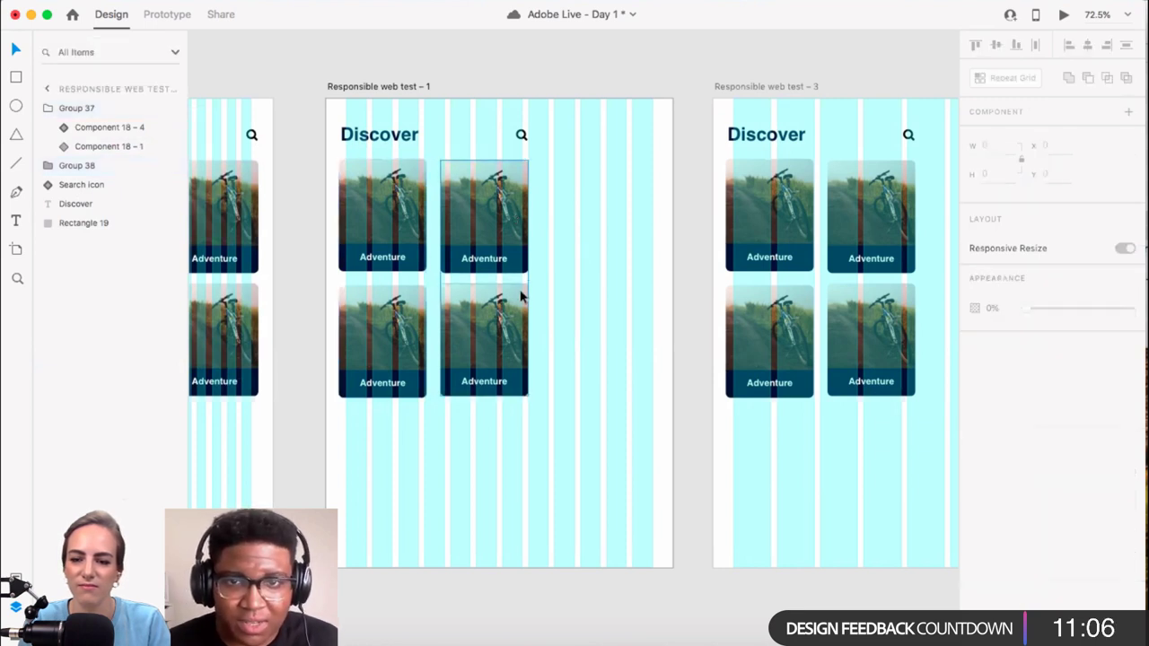
pyautogui.press('Delete')
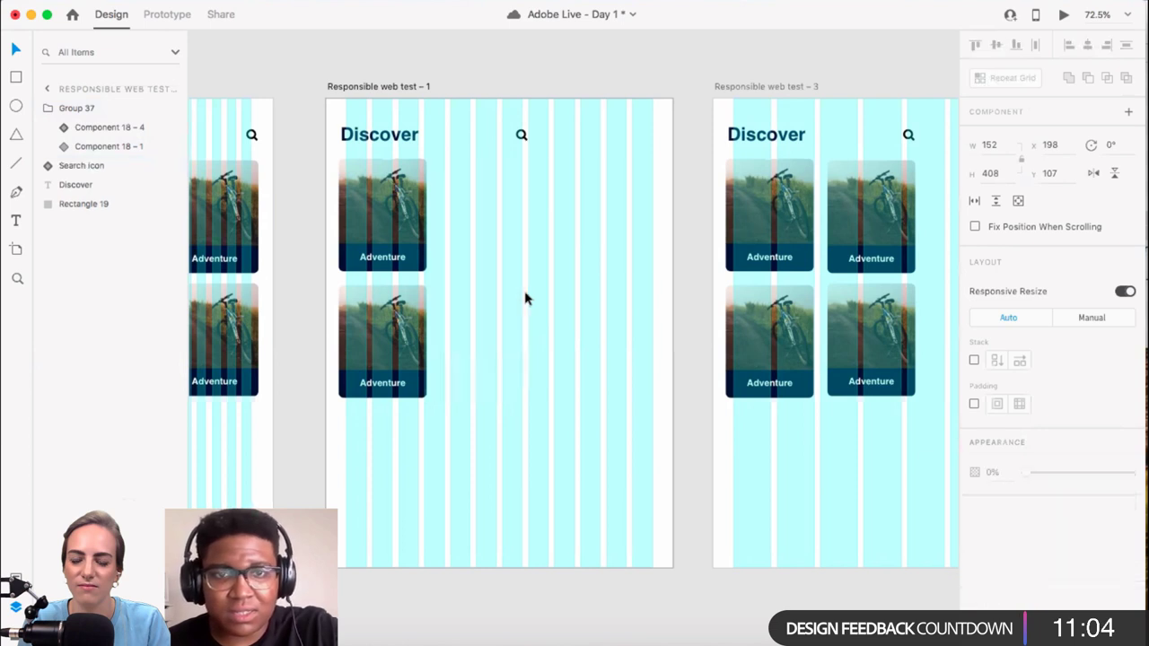
# Step: Delete the lower Adventure card, including its image and caption bar, leaving only the upper card in its group
pyautogui.click(426, 309)
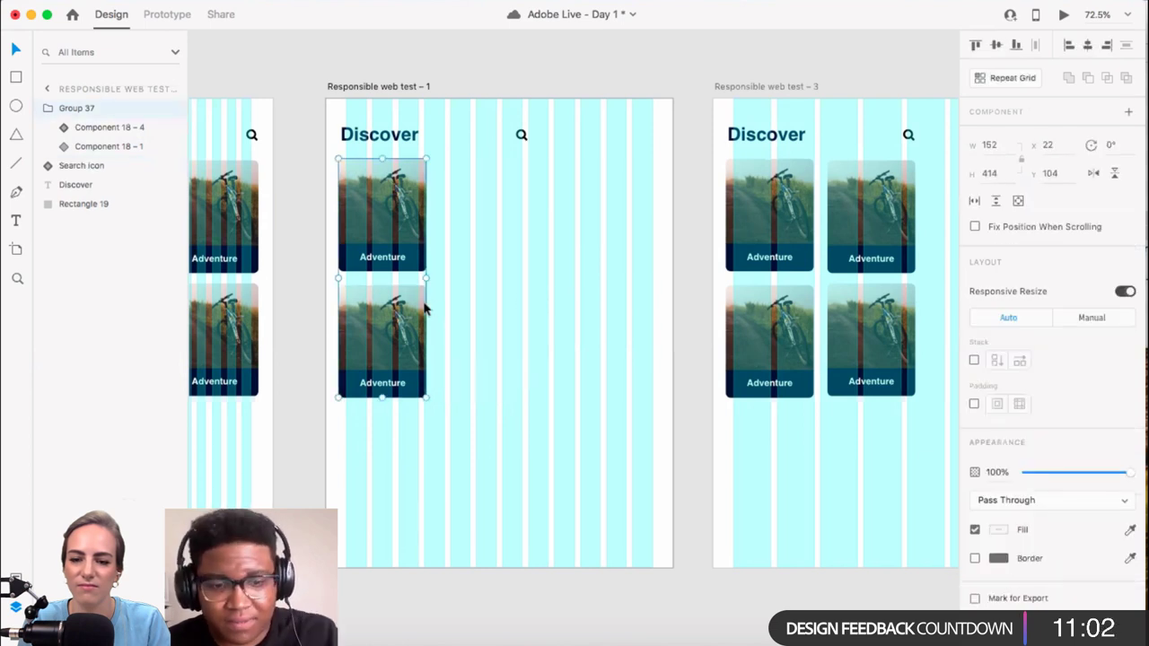
pyautogui.doubleClick(425, 309)
pyautogui.press('Delete')
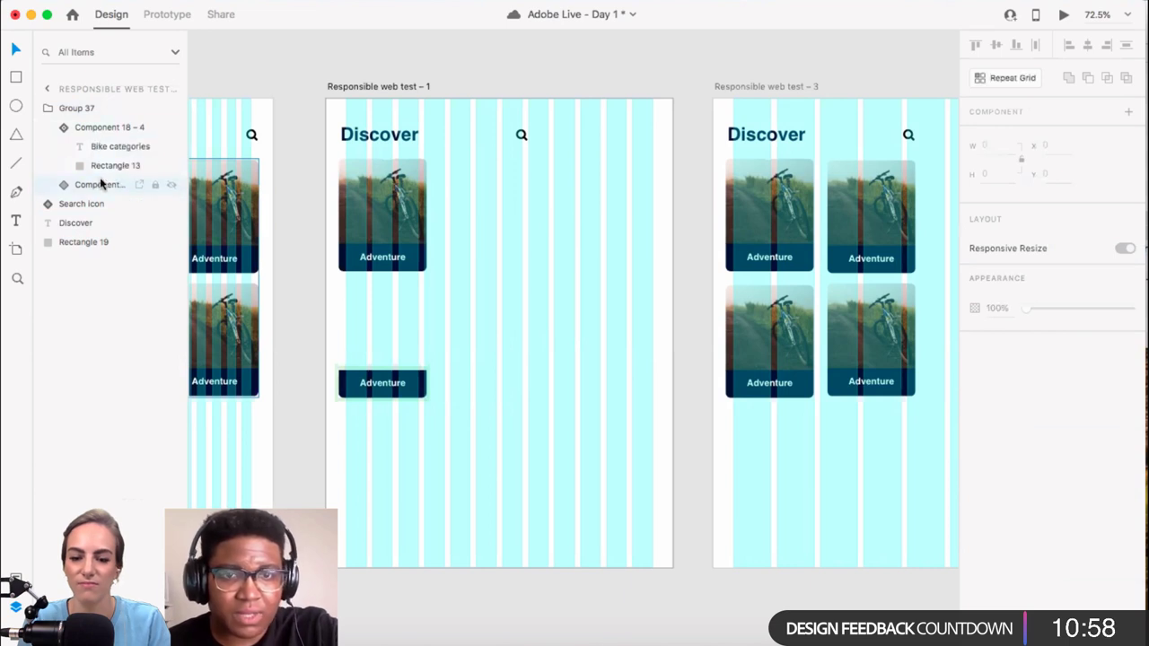
pyautogui.click(99, 183)
pyautogui.click(99, 131)
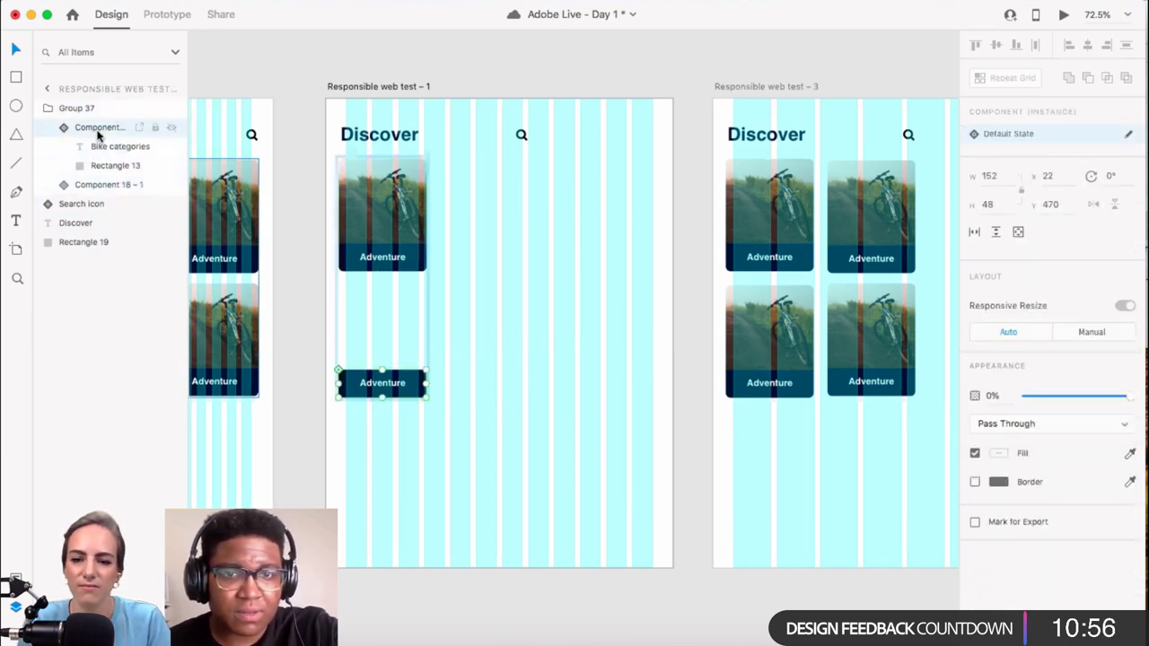
pyautogui.press('Delete')
# Step: Move the remaining Adventure card to X 35 so it aligns with the start of the first grid column
pyautogui.click(419, 165)
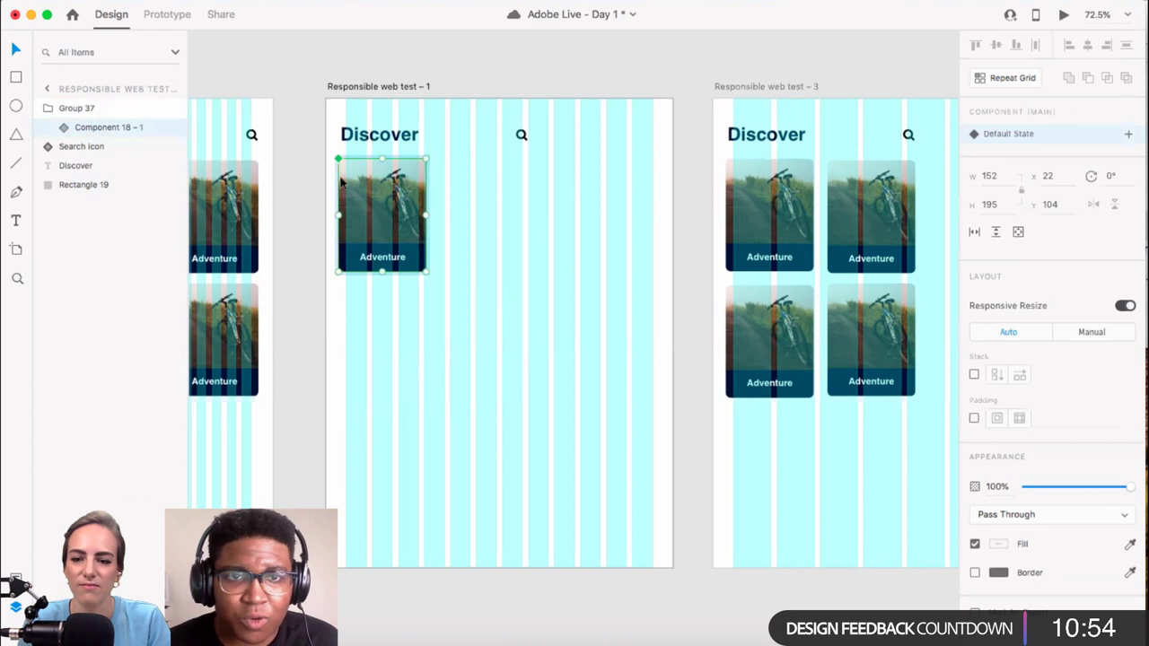
pyautogui.moveTo(341, 184); pyautogui.dragTo(352, 185)
pyautogui.hscroll(-5, 351, 185)
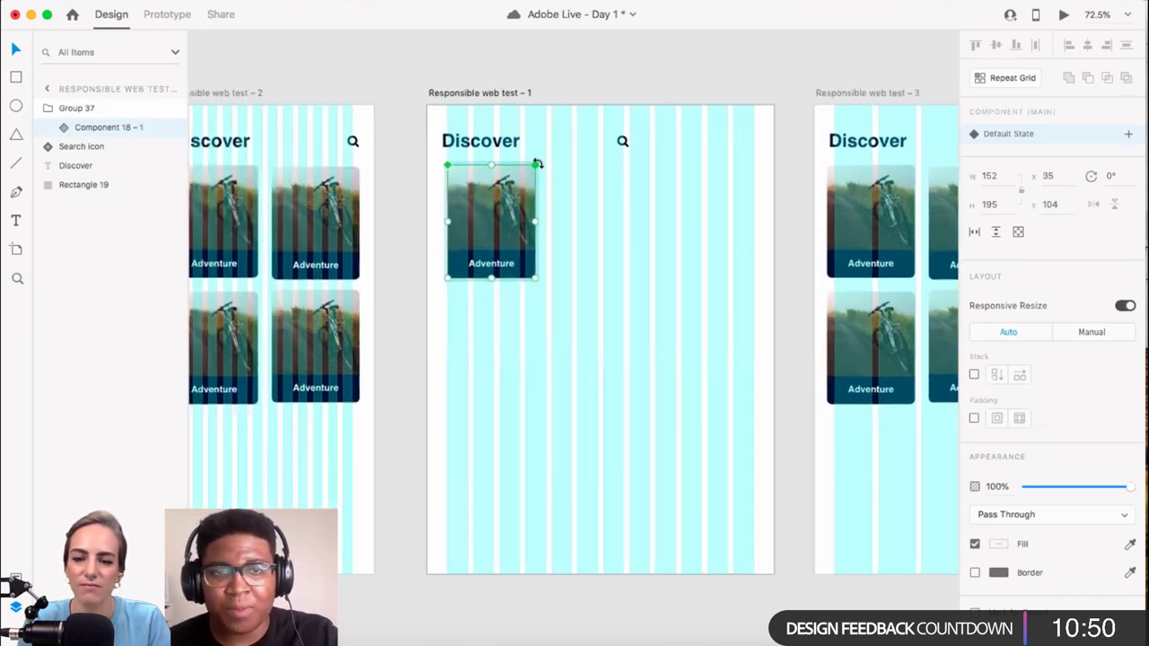
# Step: Try widening the Adventure card's main component to 215 px, and undo the resize
pyautogui.scroll(1, 538, 215)
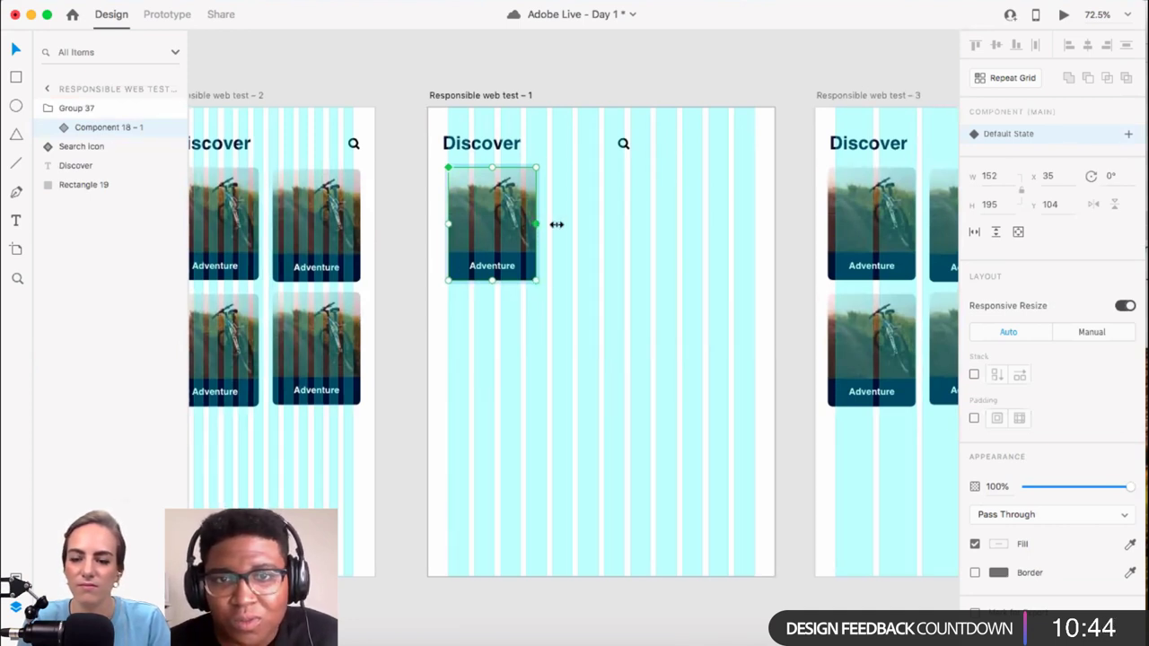
pyautogui.moveTo(537, 225); pyautogui.dragTo(574, 225)
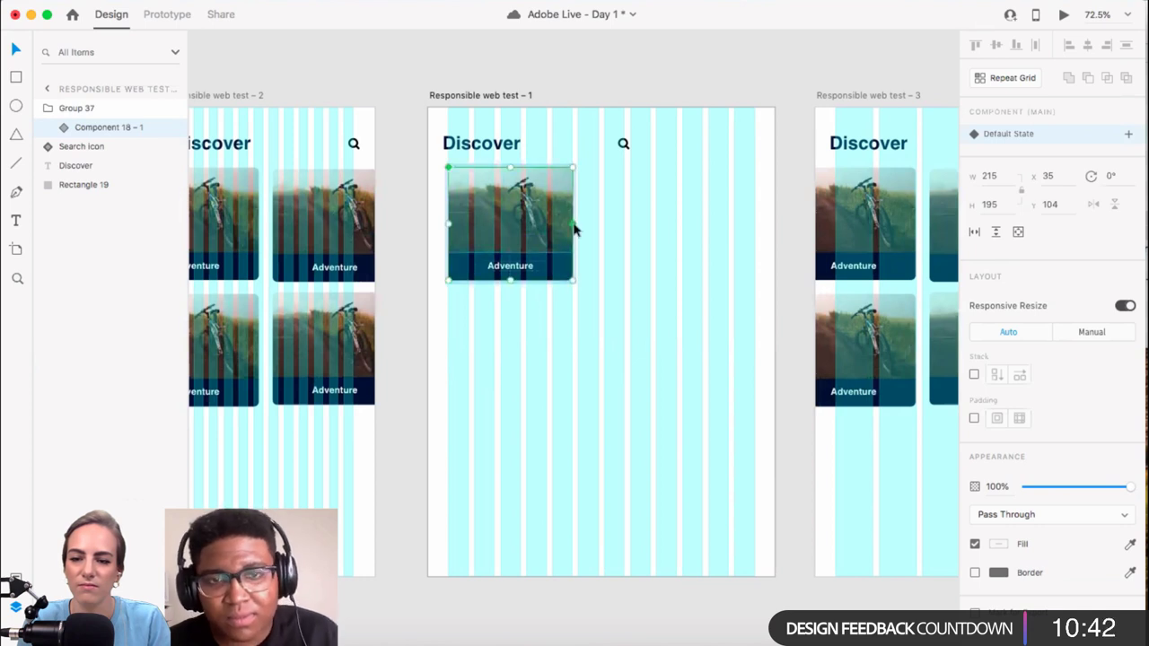
pyautogui.press('super+z')
# Step: Ungroup the Adventure card's component and turn its text, rectangle and image into a new separate component
pyautogui.rightClick(513, 212)
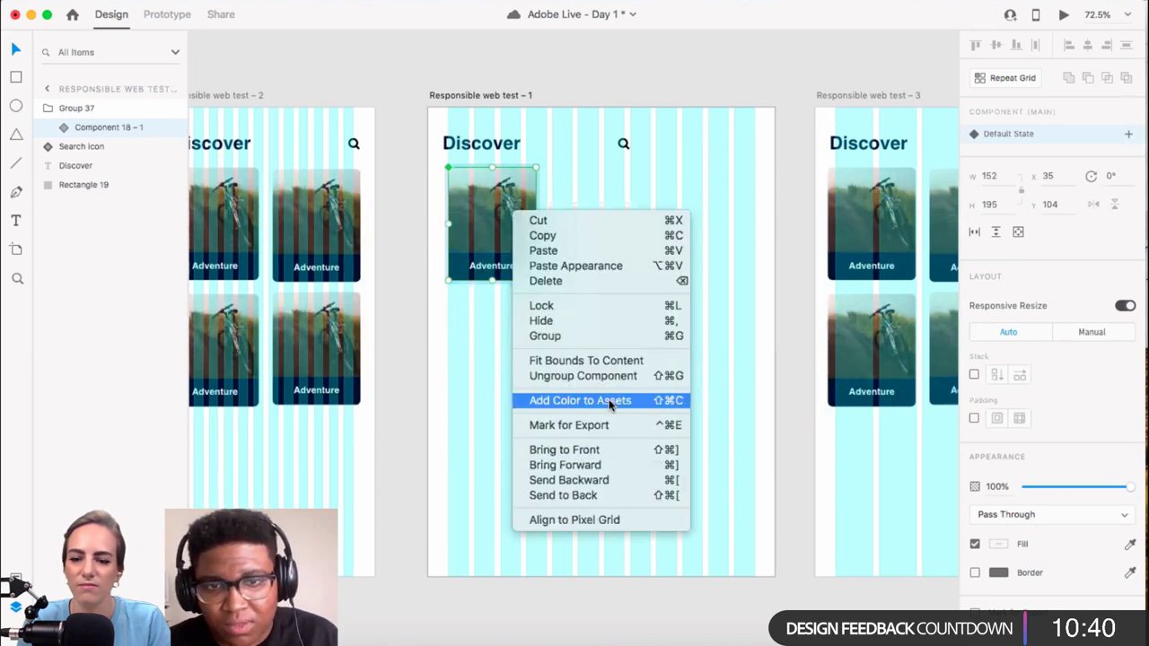
pyautogui.click(609, 377)
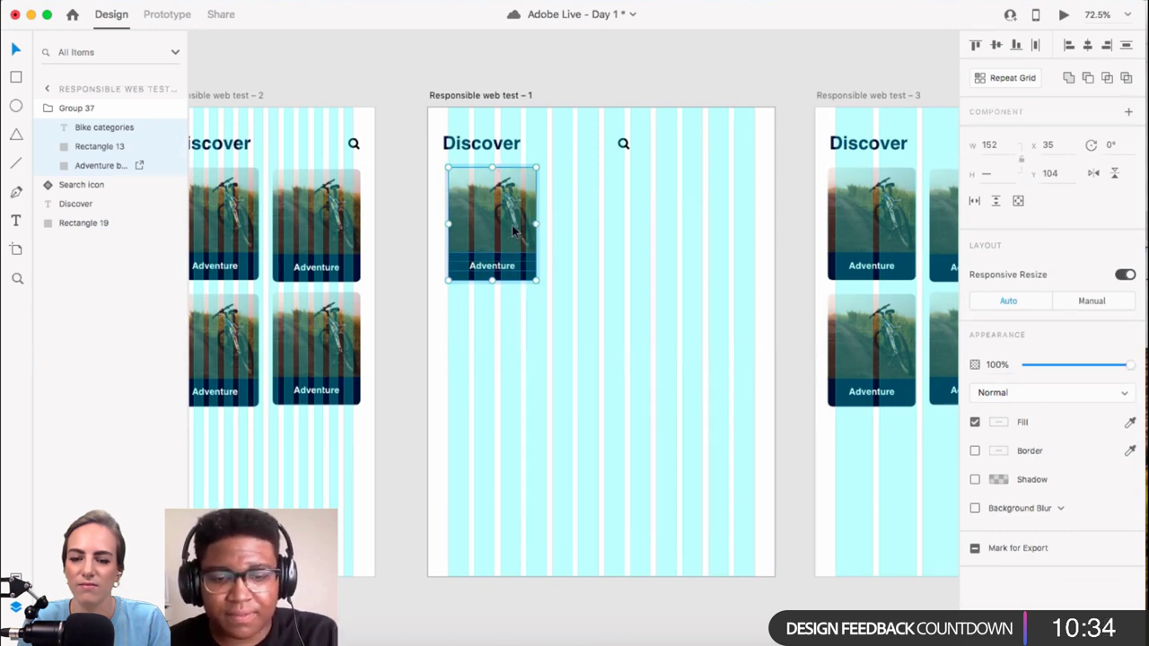
pyautogui.press('super+k')
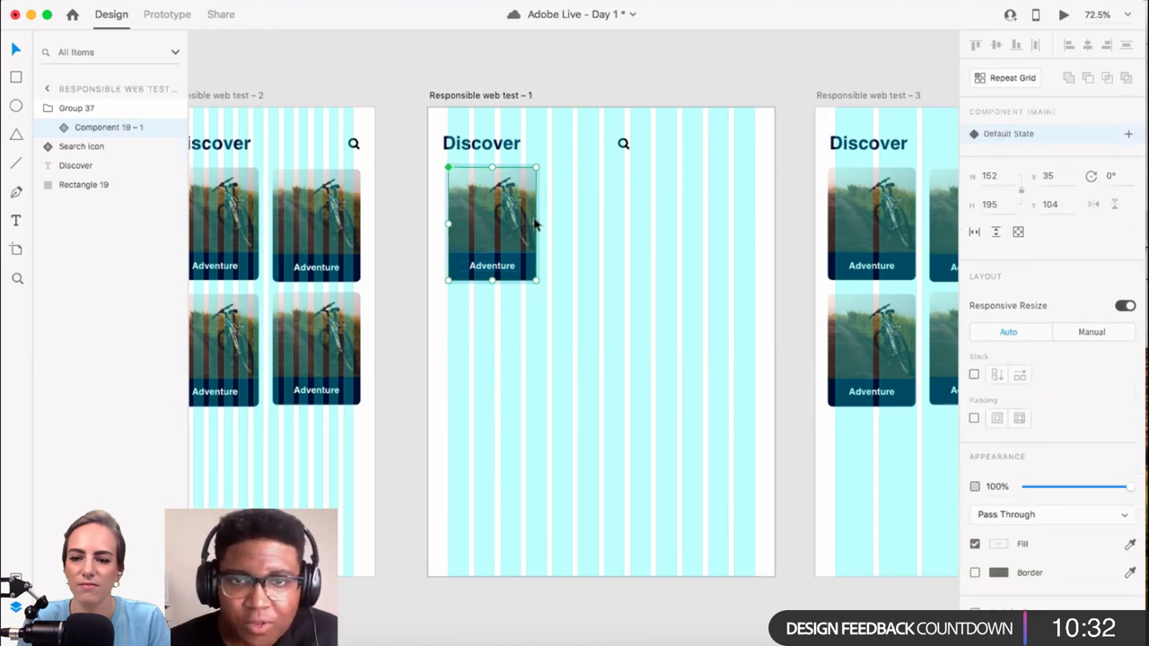
# Step: Widen the new Adventure card component to 260 px and compare it with the layout grid hidden and shown
pyautogui.moveTo(537, 226); pyautogui.dragTo(595, 228)
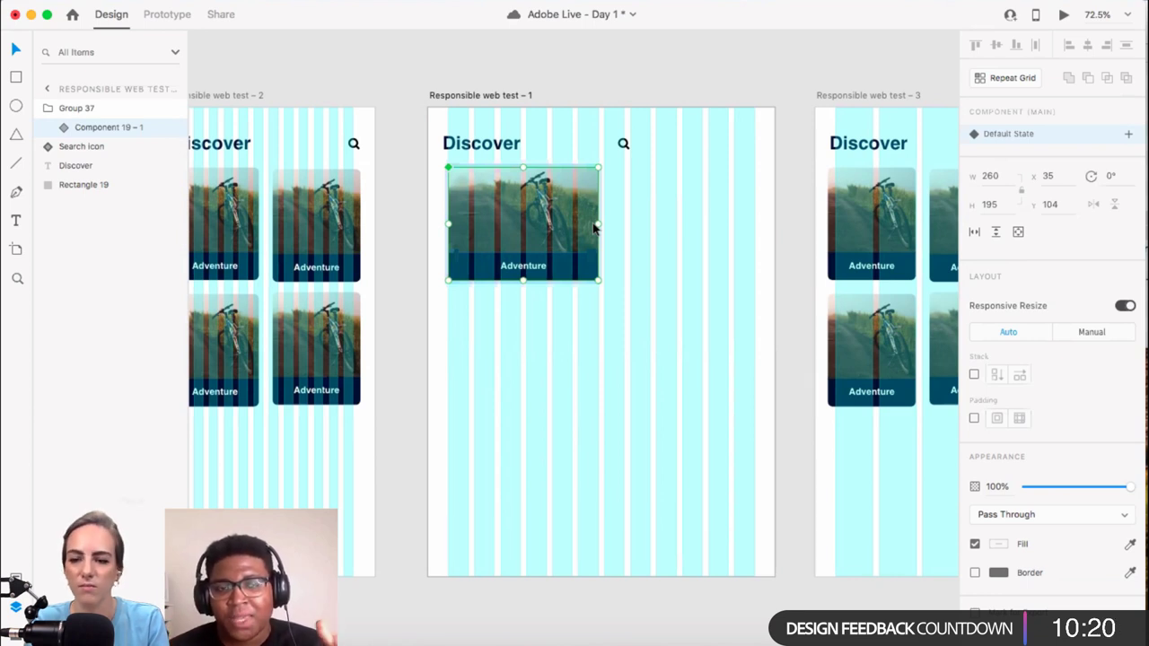
pyautogui.scroll(-2, 594, 228)
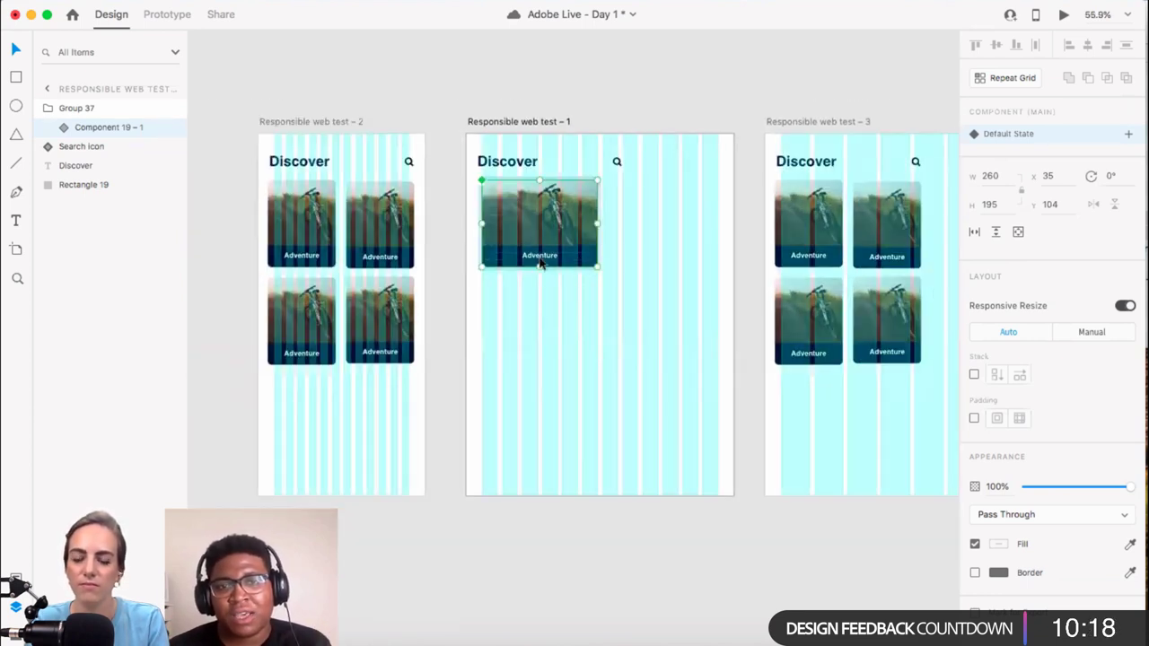
pyautogui.scroll(-2, 483, 247)
pyautogui.scroll(3, 514, 241)
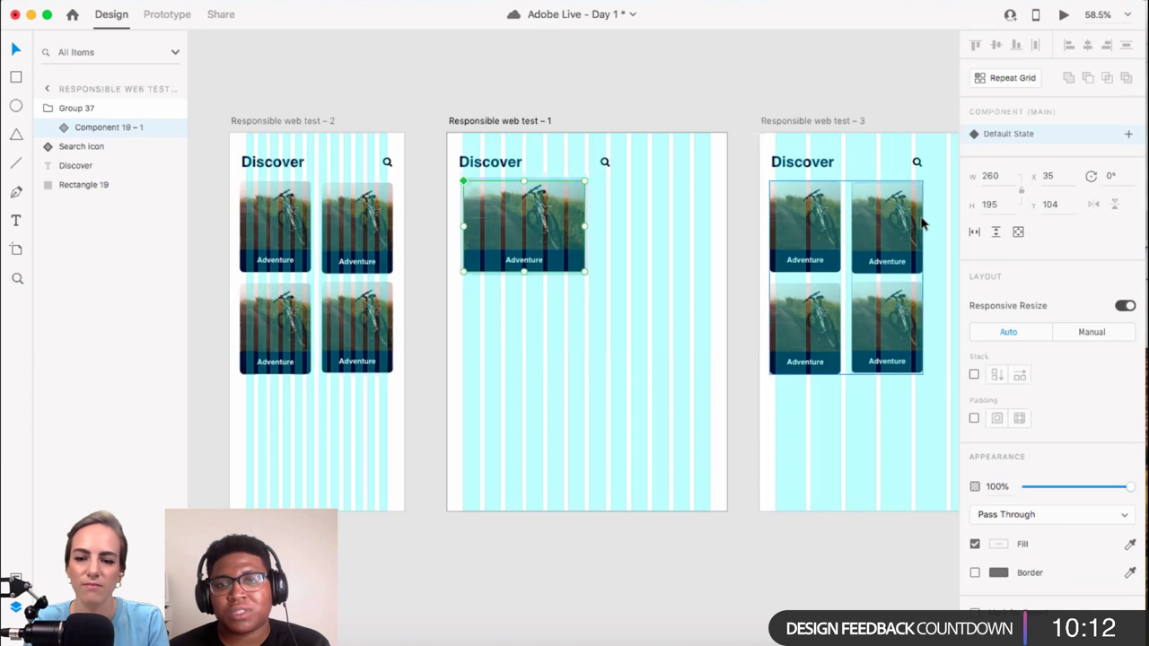
pyautogui.press('super+shift+apostrophe')
pyautogui.scroll(4, 574, 197)
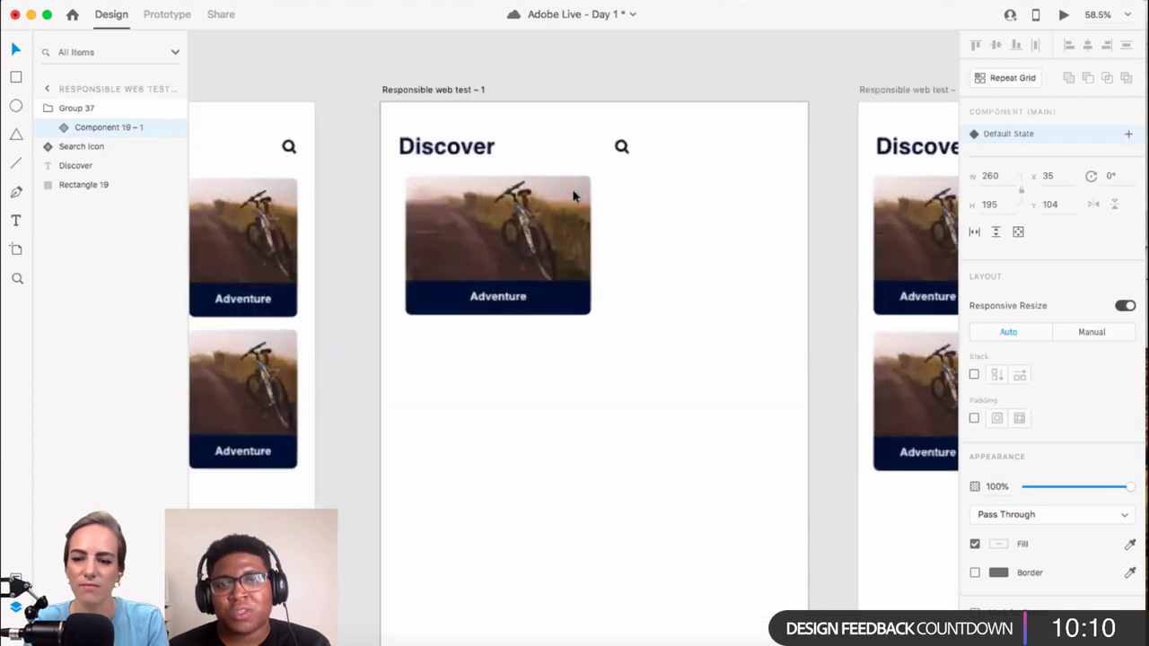
pyautogui.press('super+shift+apostrophe')
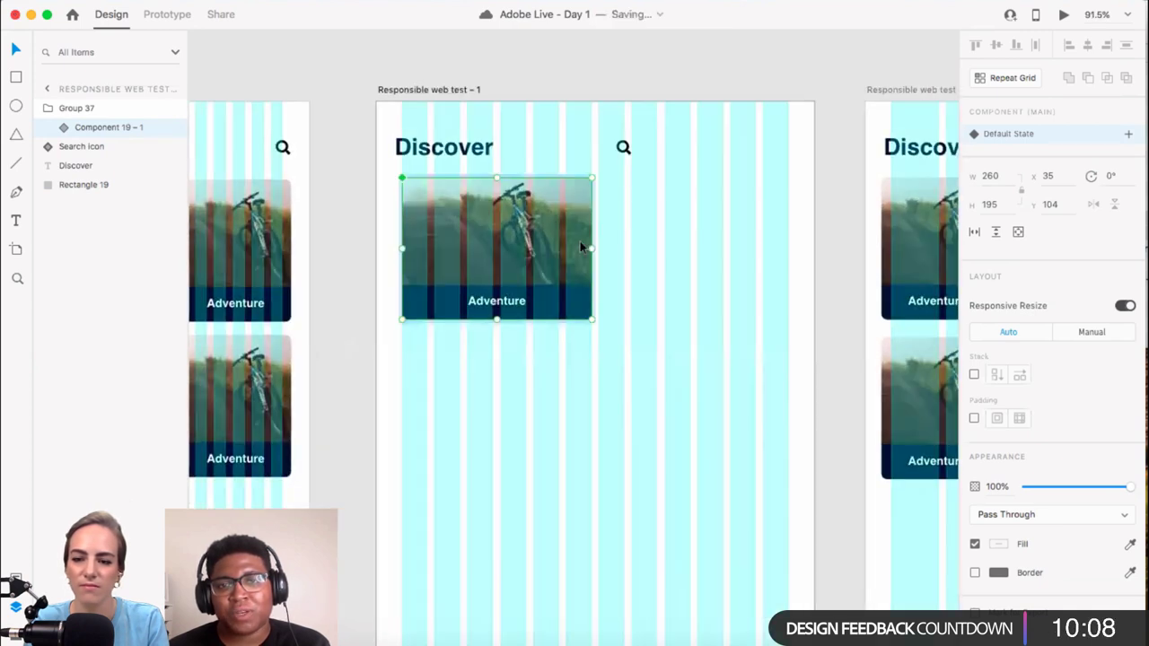
pyautogui.scroll(-3, 592, 235)
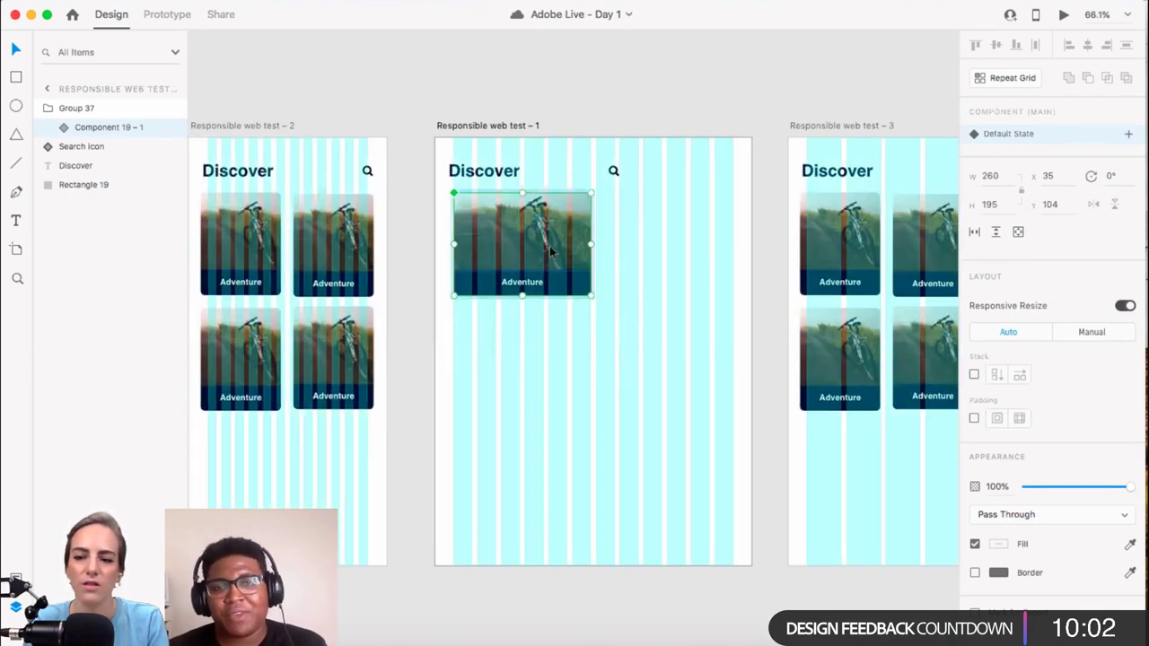
pyautogui.hscroll(1, 556, 252)
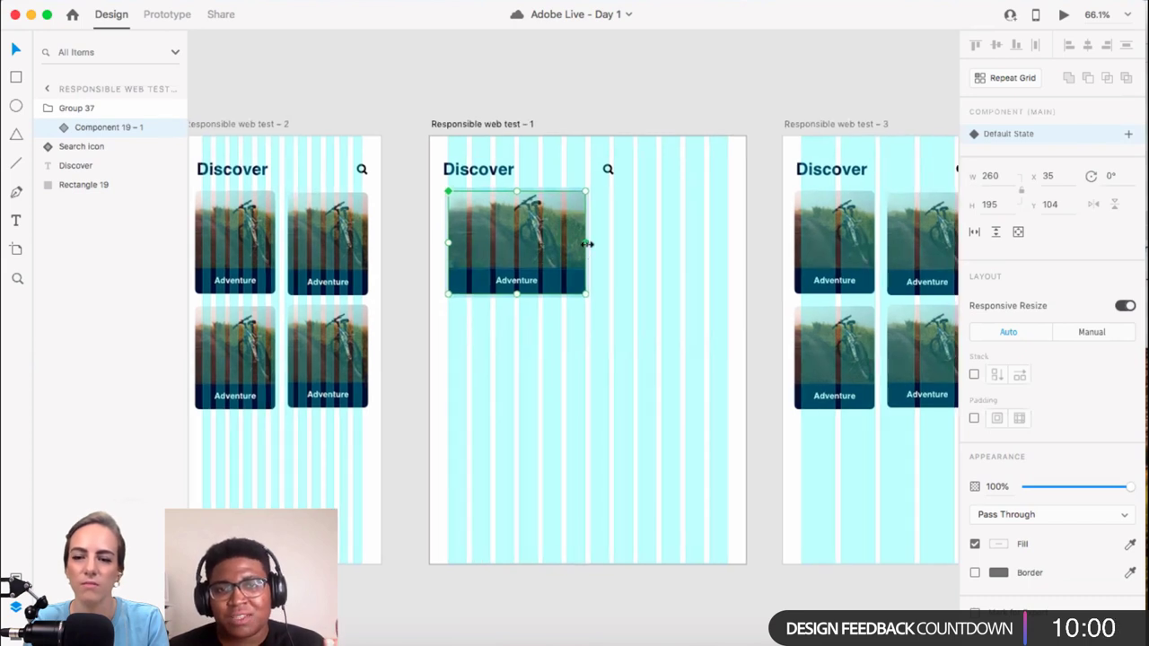
# Step: Try stretching the Adventure card to 530 px wide without changing its height, and undo the resize
pyautogui.moveTo(587, 244); pyautogui.dragTo(726, 232)
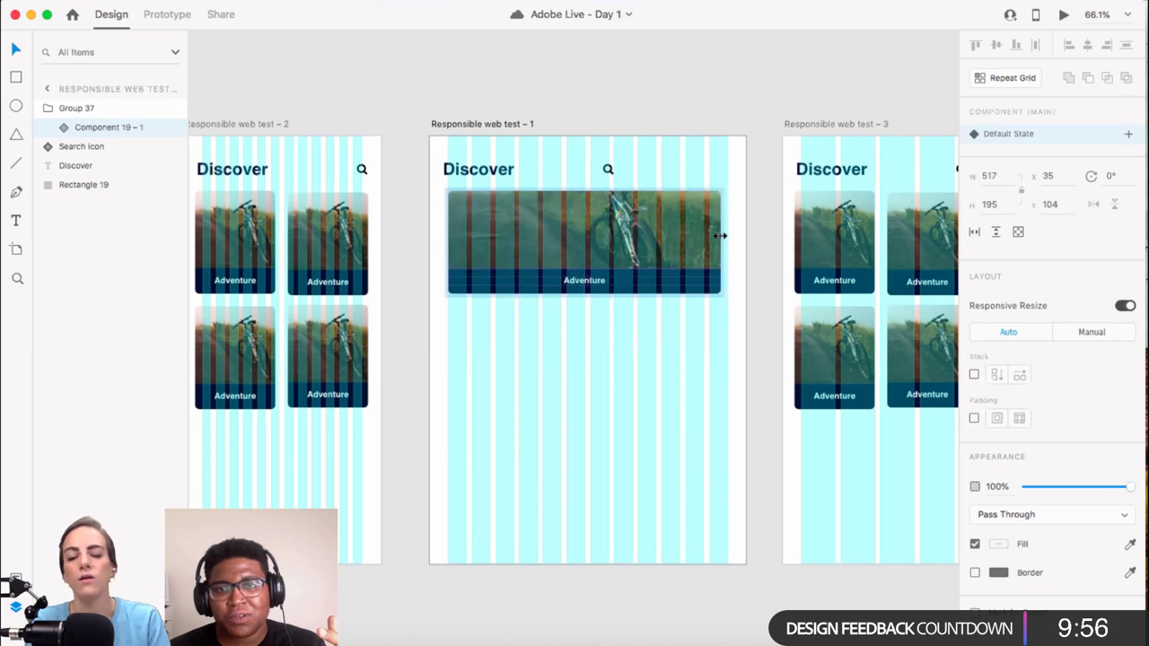
pyautogui.moveTo(721, 234); pyautogui.dragTo(723, 232)
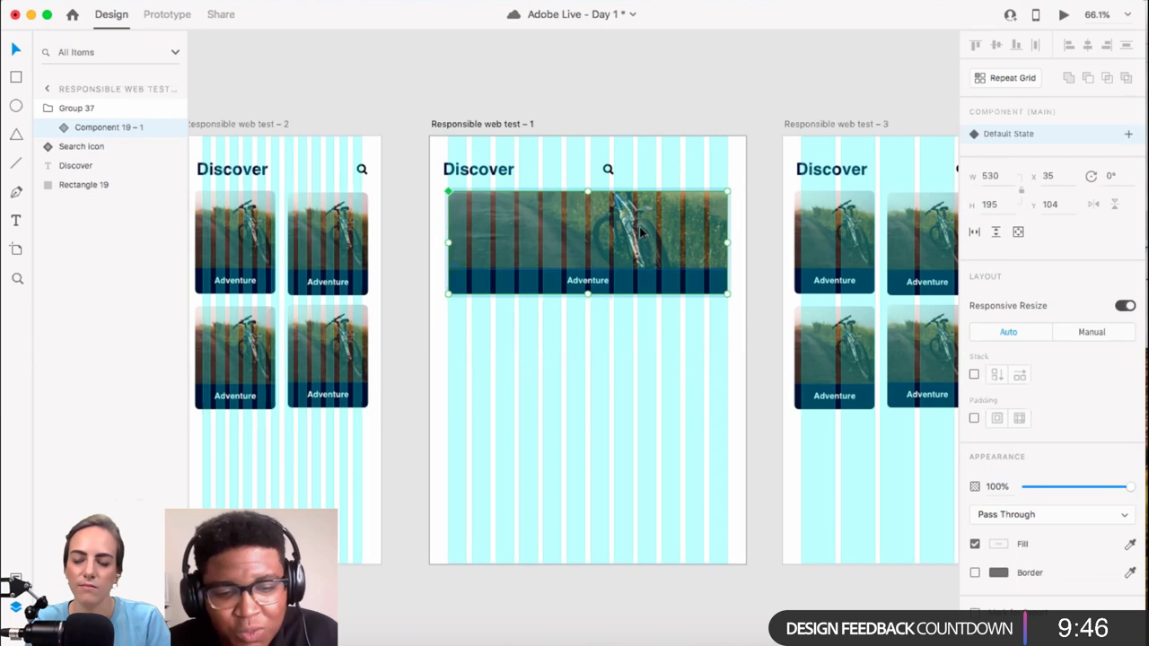
pyautogui.press('super+z')
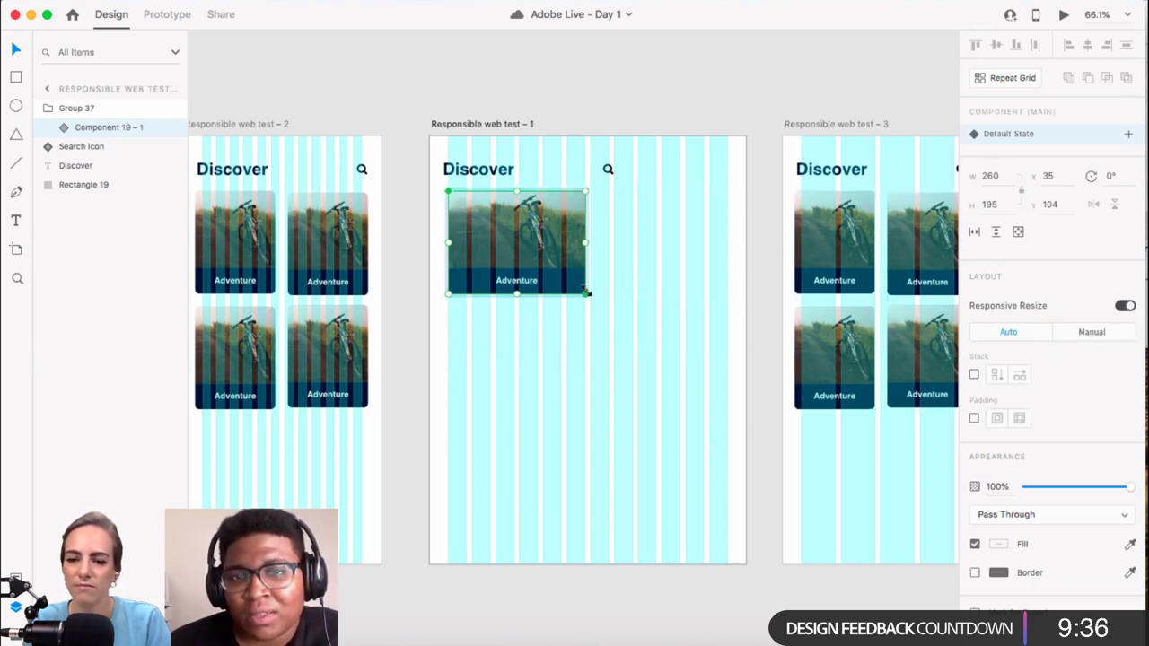
# Step: Enlarge the Adventure card to 530 × 302 px across all grid columns, and hide the layout grid to inspect it
pyautogui.moveTo(586, 297); pyautogui.dragTo(724, 357)
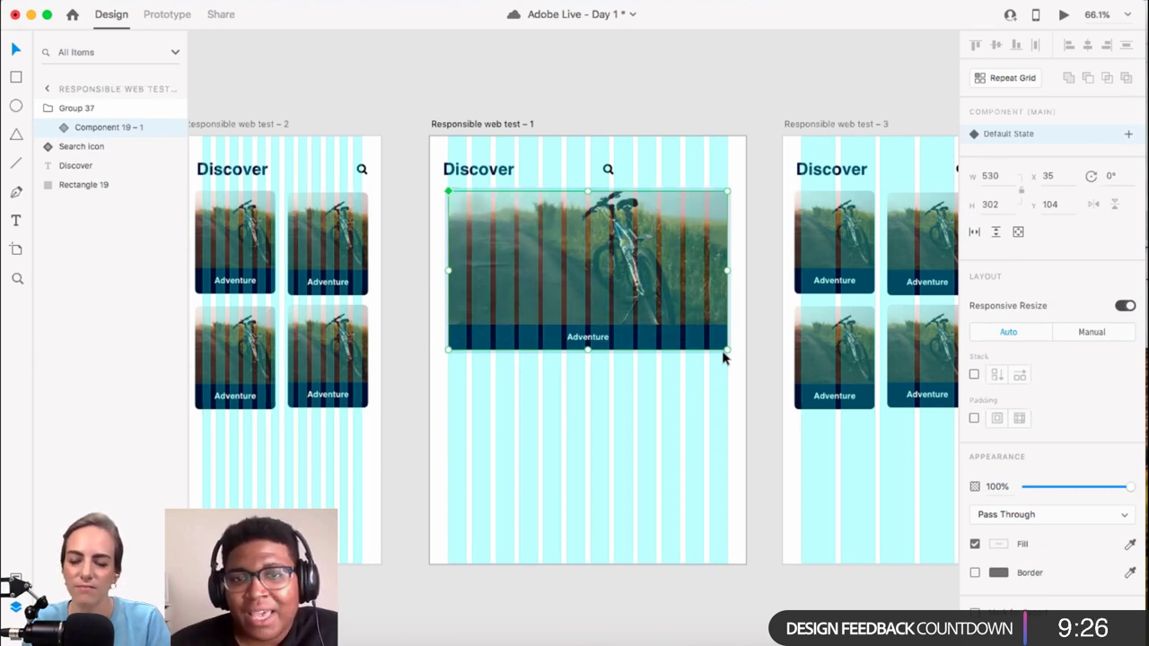
pyautogui.scroll(-3, 724, 357)
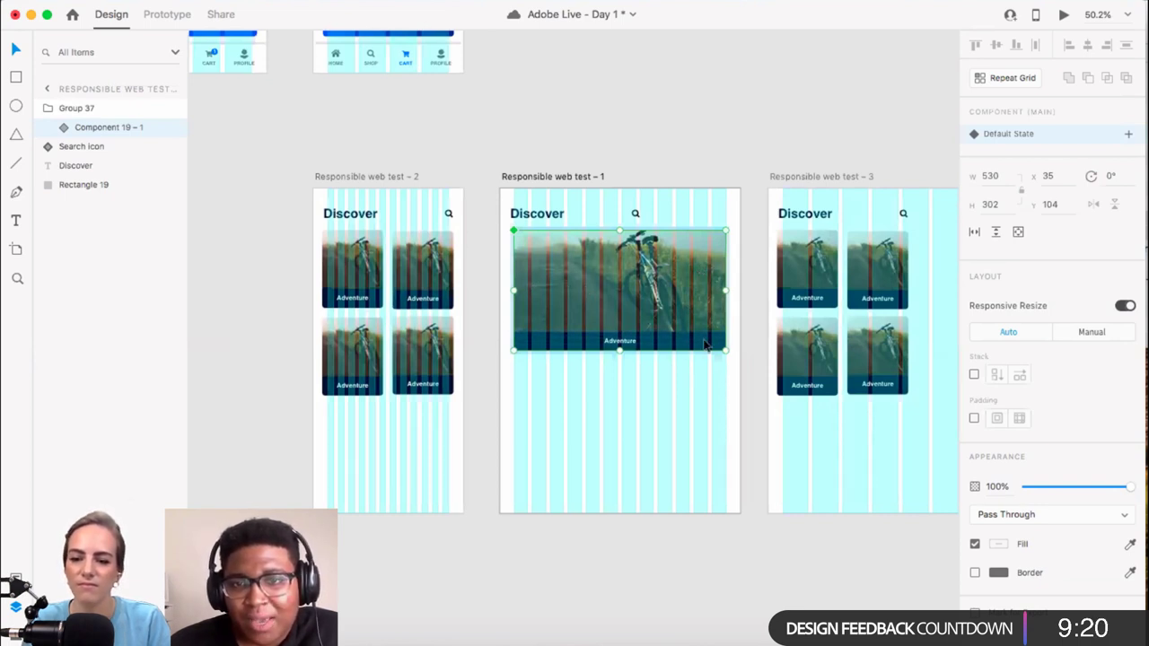
pyautogui.press('super+shift+apostrophe')
pyautogui.scroll(5, 701, 349)
pyautogui.press('super+shift+apostrophe')
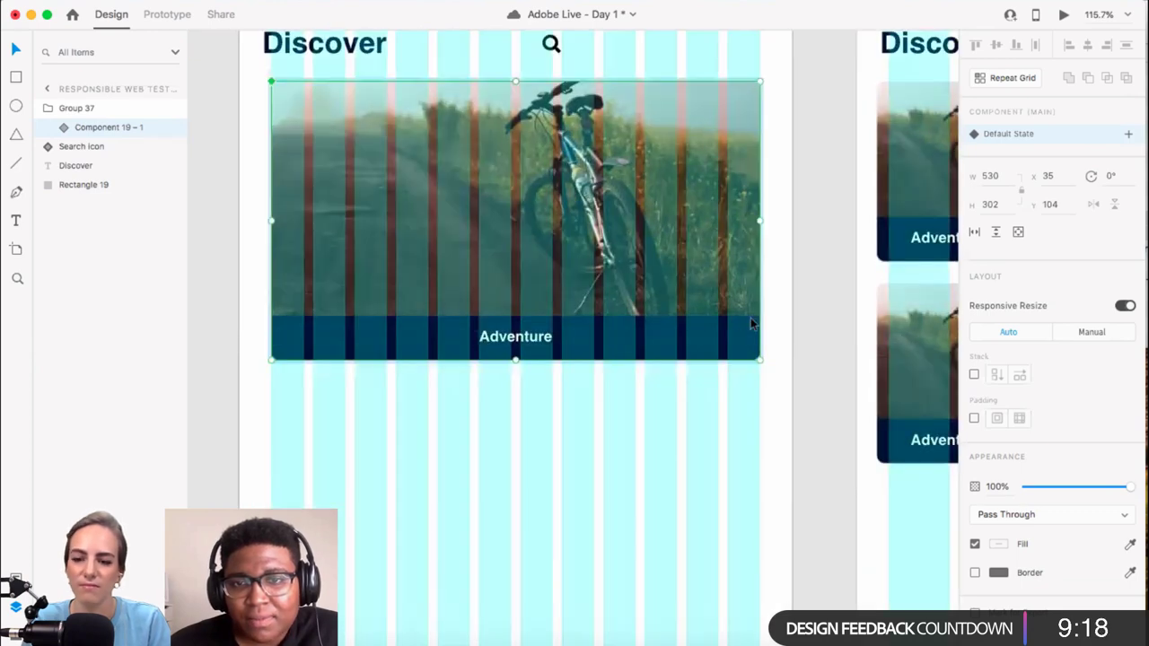
pyautogui.scroll(3, 746, 325)
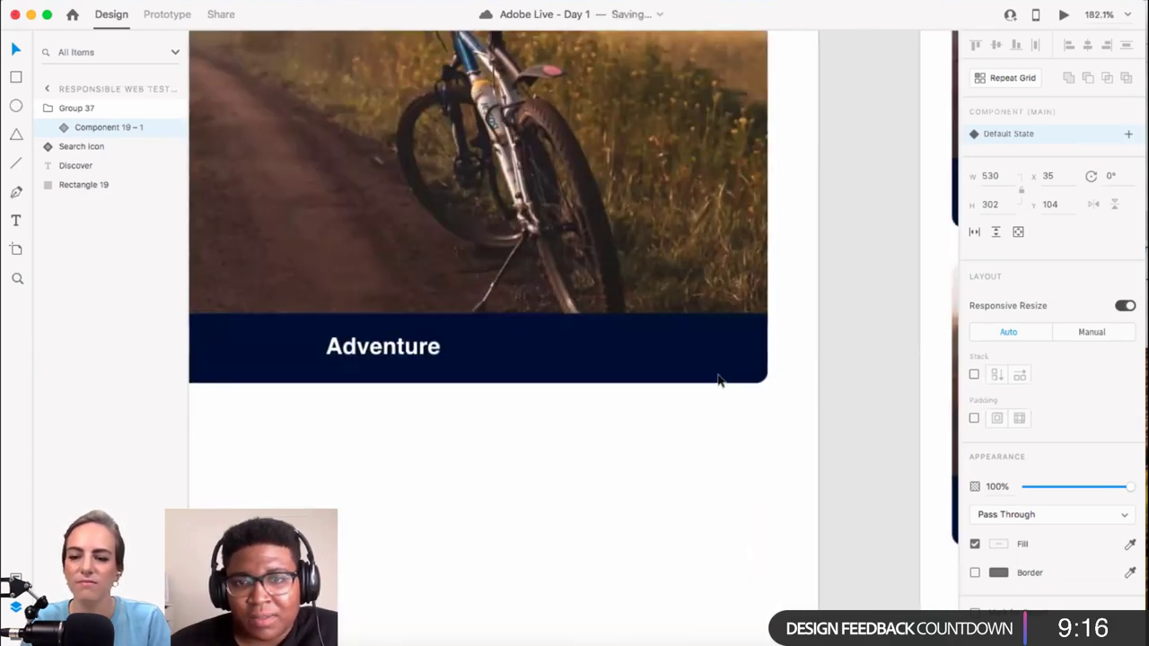
pyautogui.scroll(-6, 399, 349)
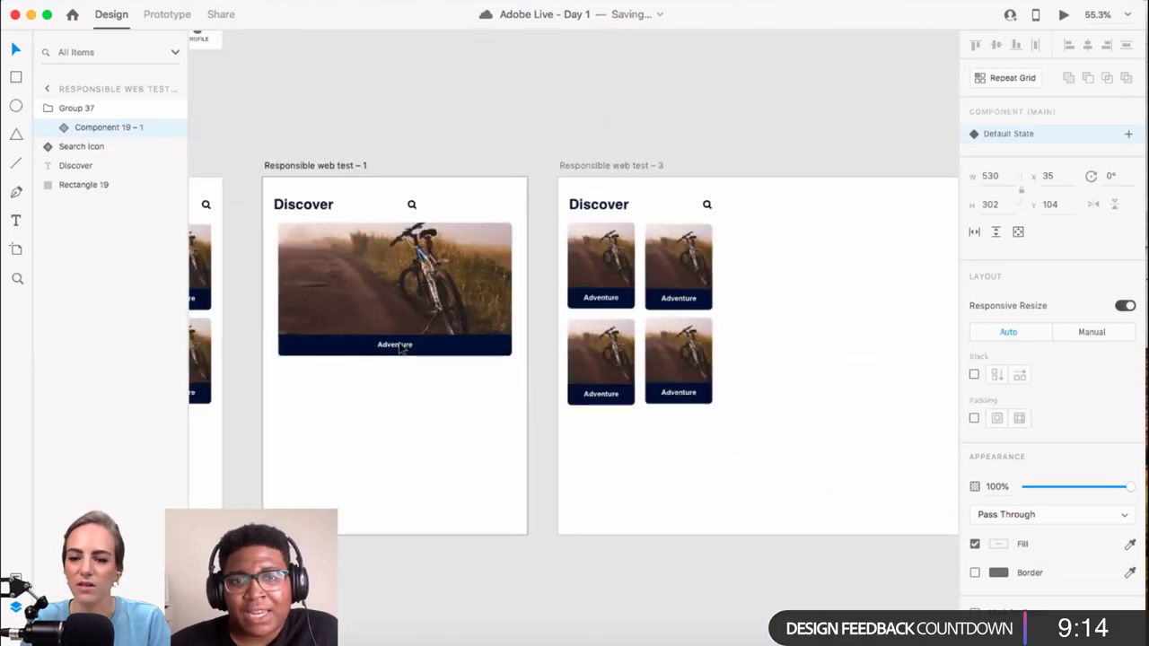
# Step: Undo the Adventure card's enlargement and try resizing it across the grid columns with Responsive Resize turned off
pyautogui.hscroll(-2, 400, 348)
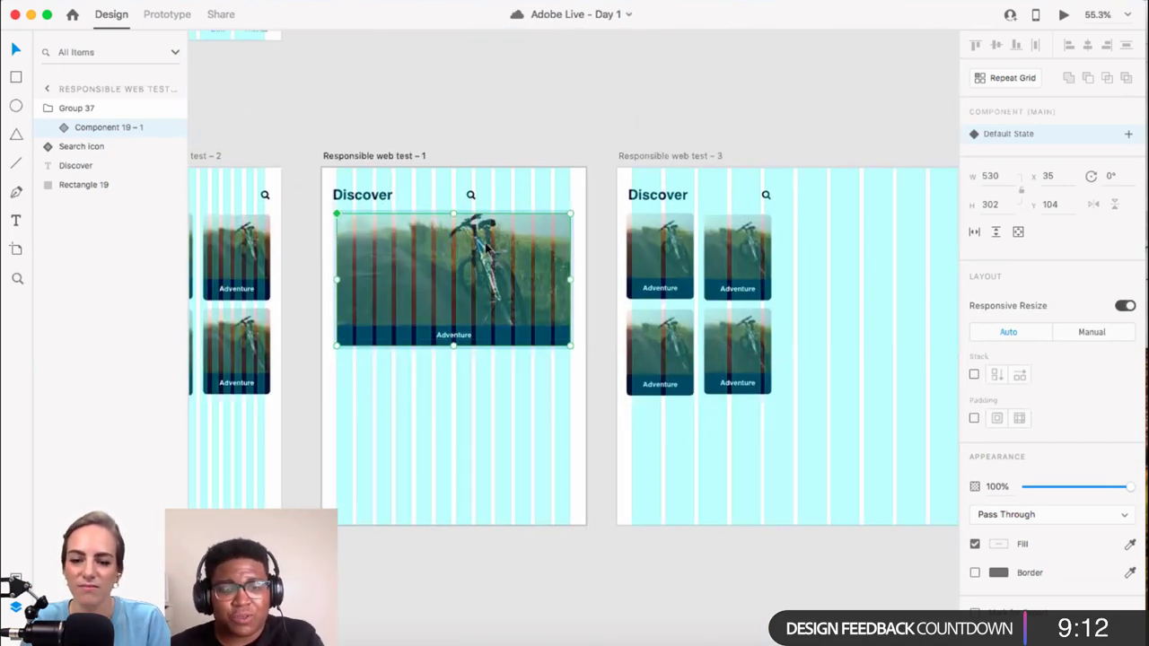
pyautogui.press('super+z')
pyautogui.click(1126, 306)
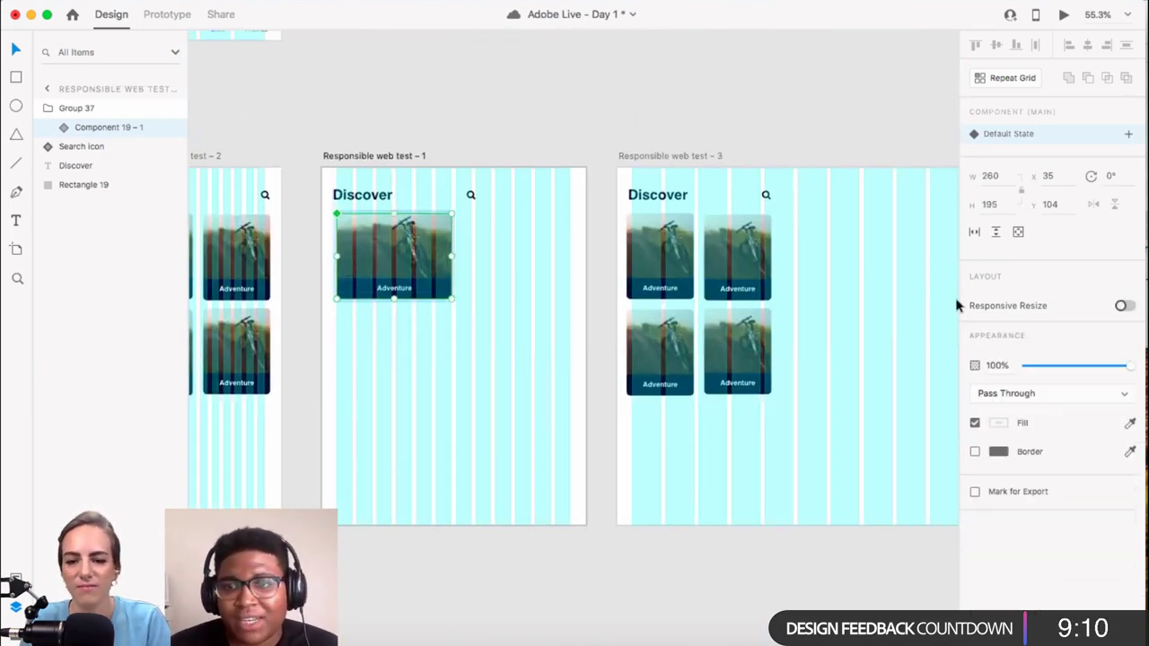
pyautogui.moveTo(454, 301); pyautogui.dragTo(568, 344)
pyautogui.press('super+z')
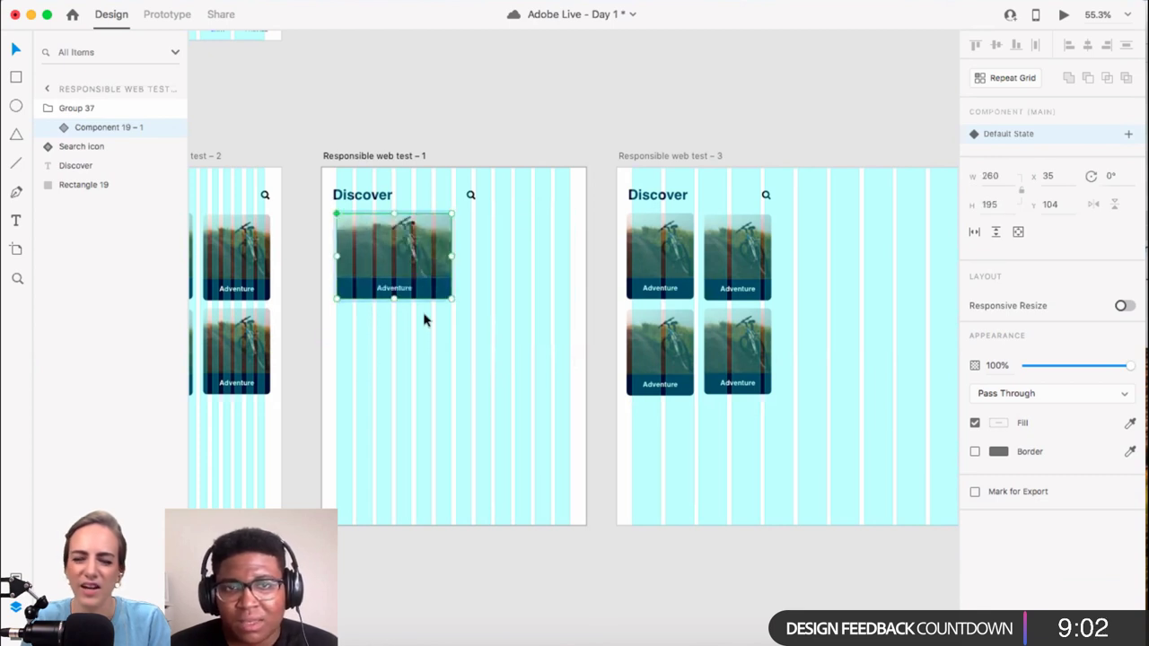
# Step: Turn Responsive Resize back on for the Adventure card, switch it to manual constraints and release the top anchor
pyautogui.press('super+shift+apostrophe')
pyautogui.scroll(-1, 425, 300)
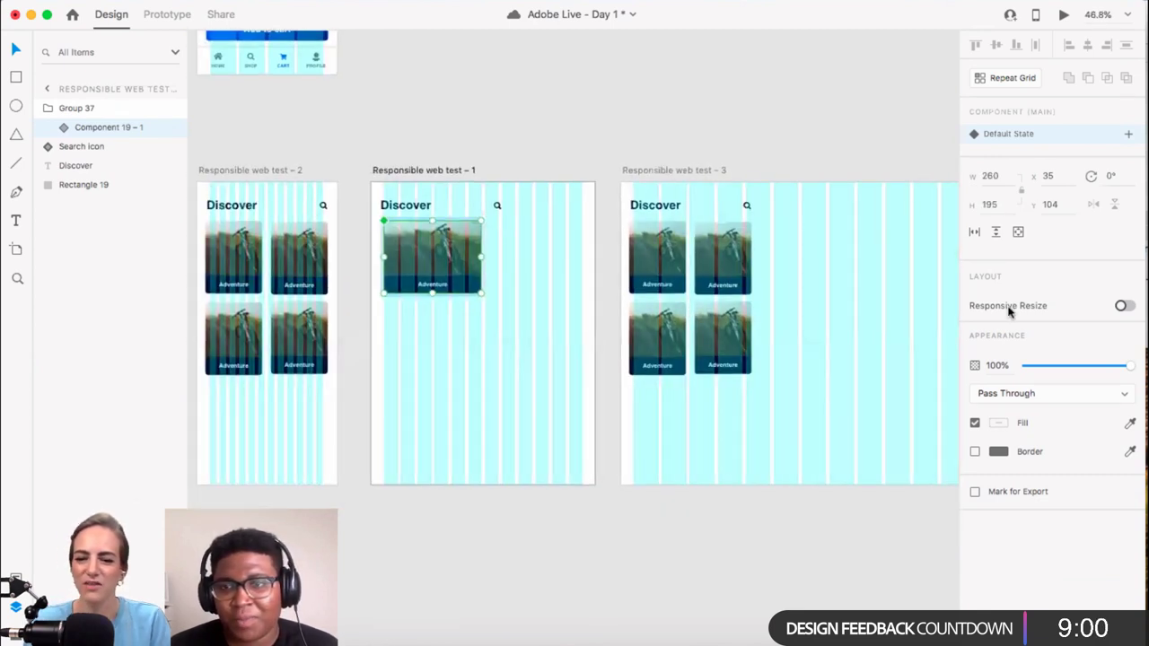
pyautogui.click(1124, 306)
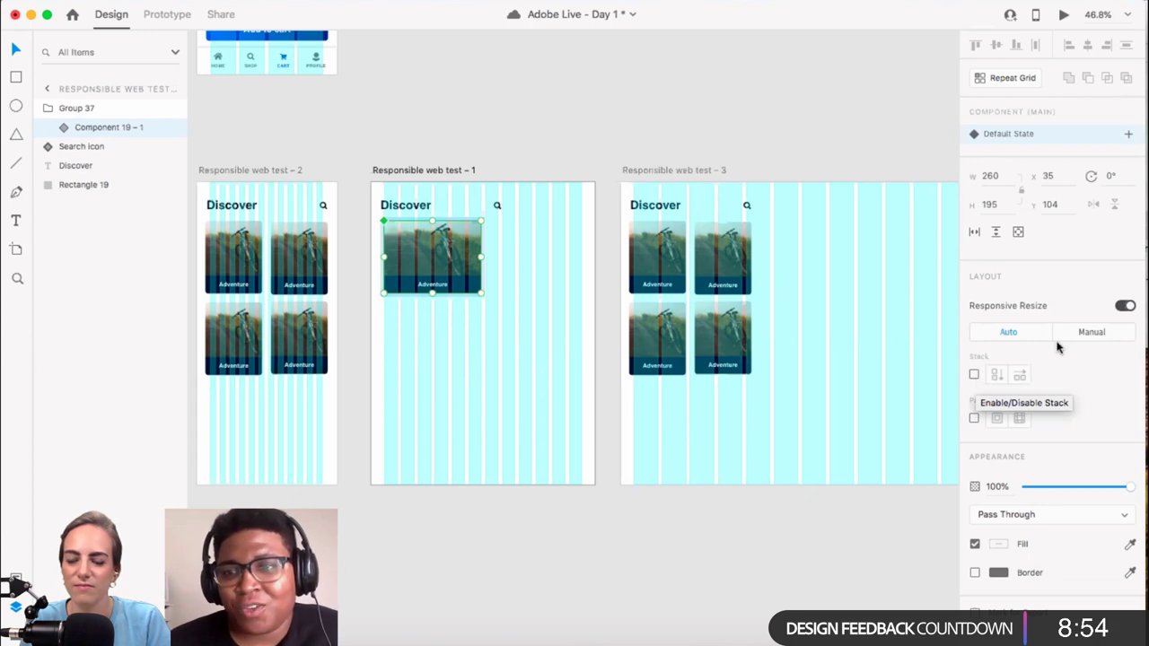
pyautogui.click(1078, 336)
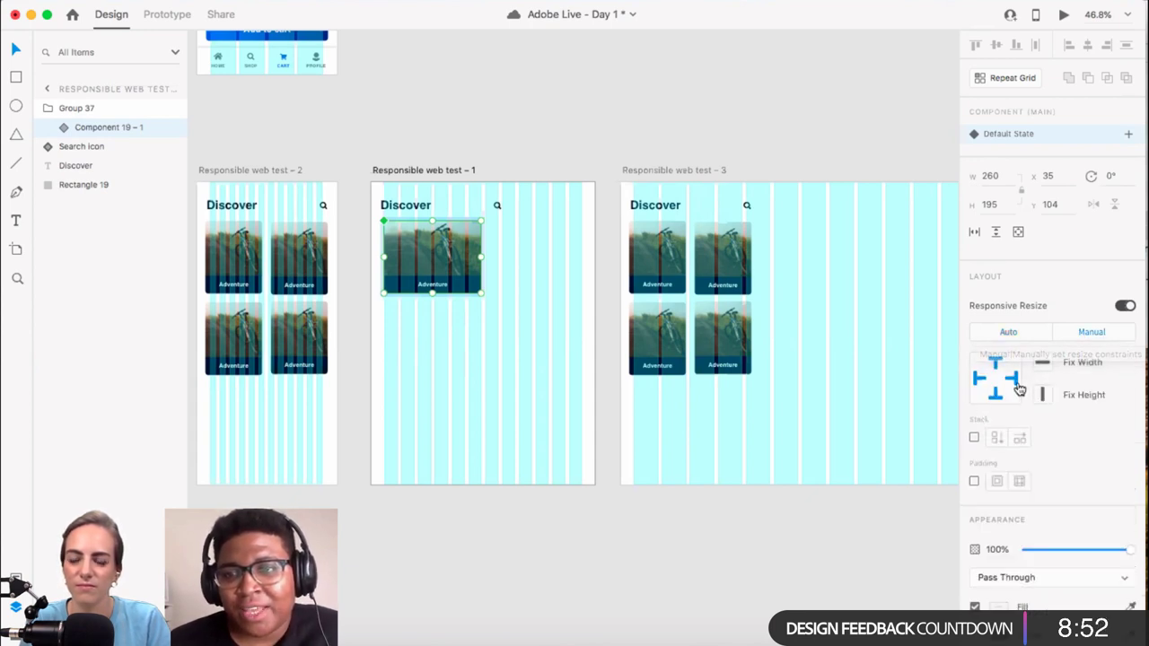
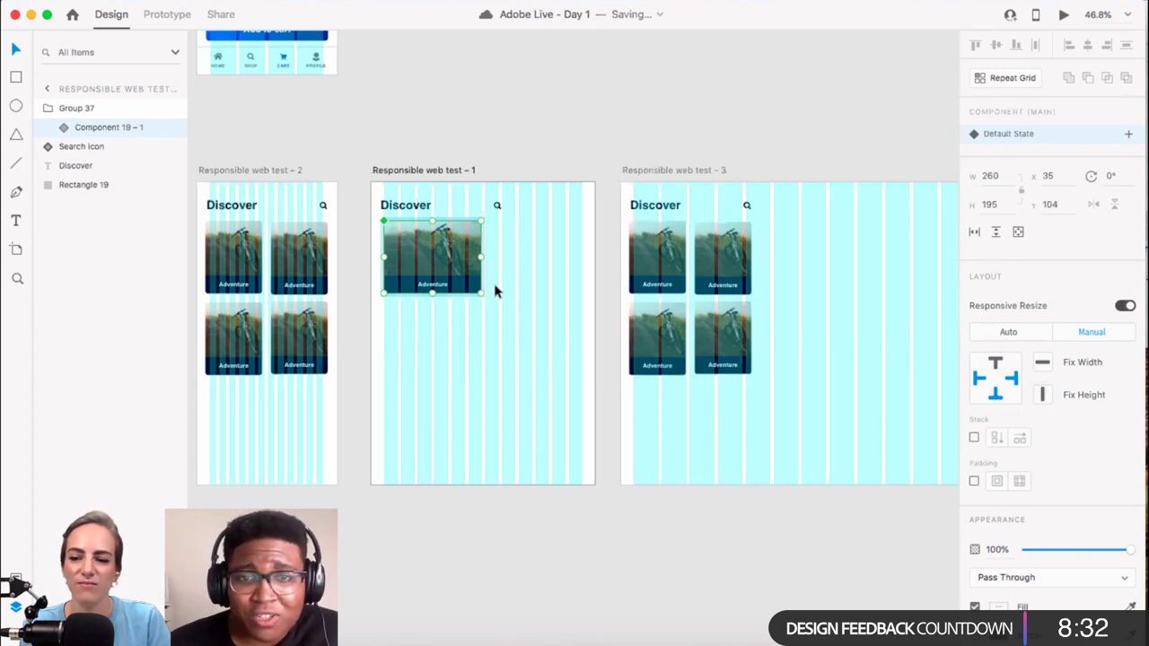
# Step: Widen the Adventure card to 530 px across all grid columns, then try stretching it to 436 px tall and undo that stretch
pyautogui.scroll(3, 479, 287)
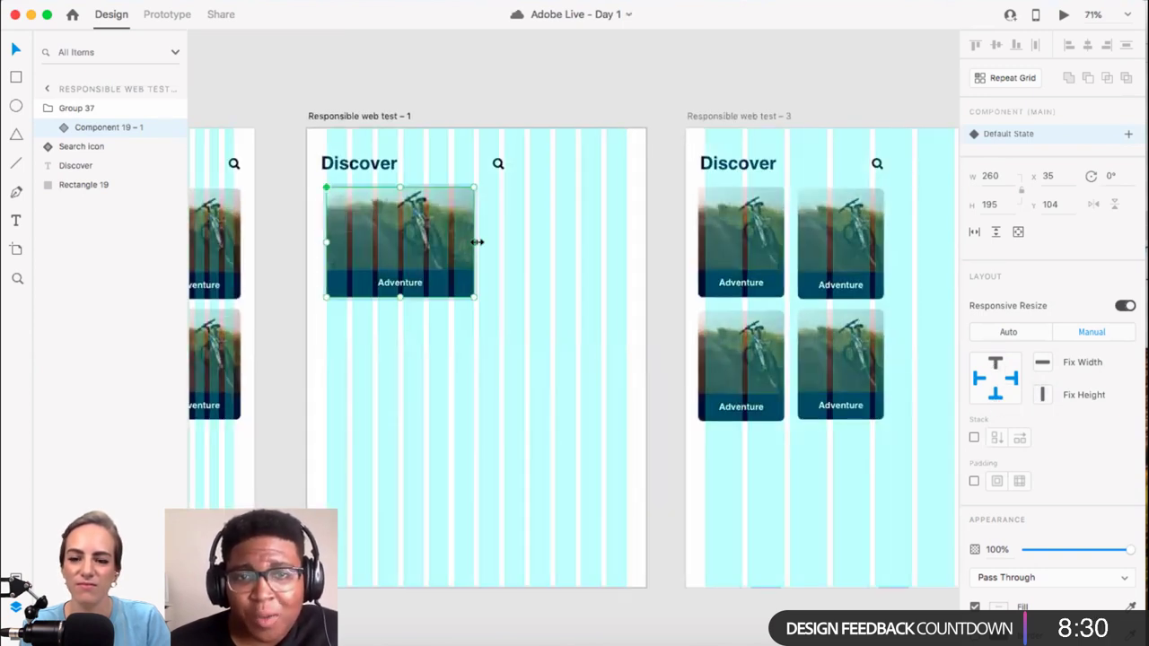
pyautogui.moveTo(476, 241); pyautogui.dragTo(622, 244)
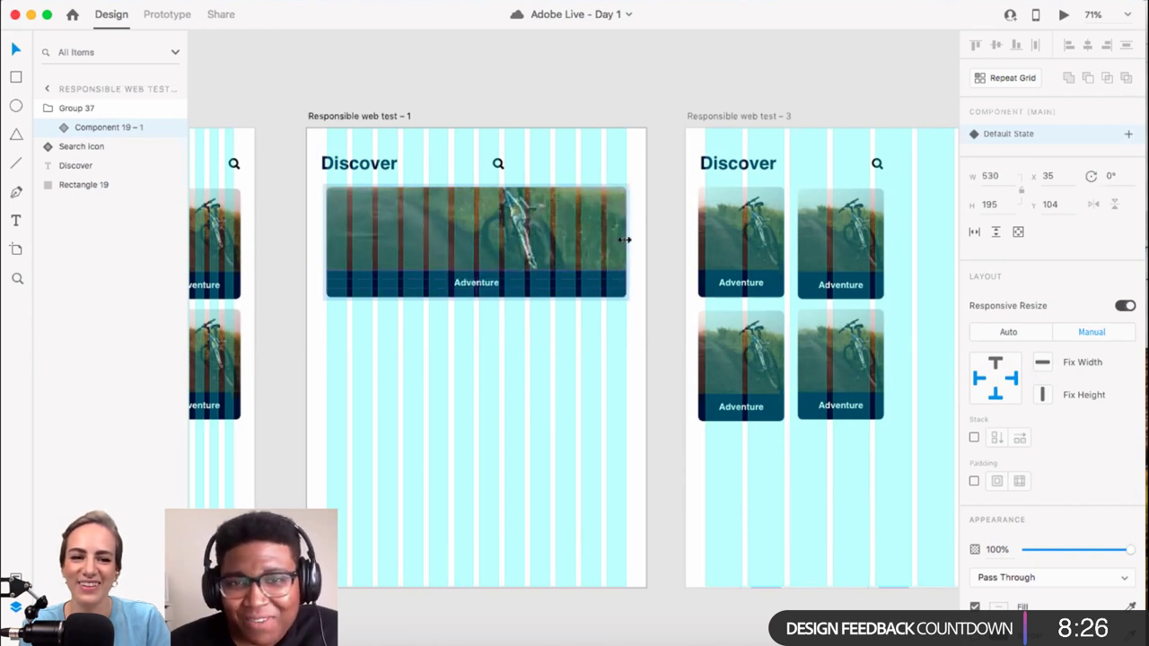
pyautogui.moveTo(623, 240); pyautogui.dragTo(623, 241)
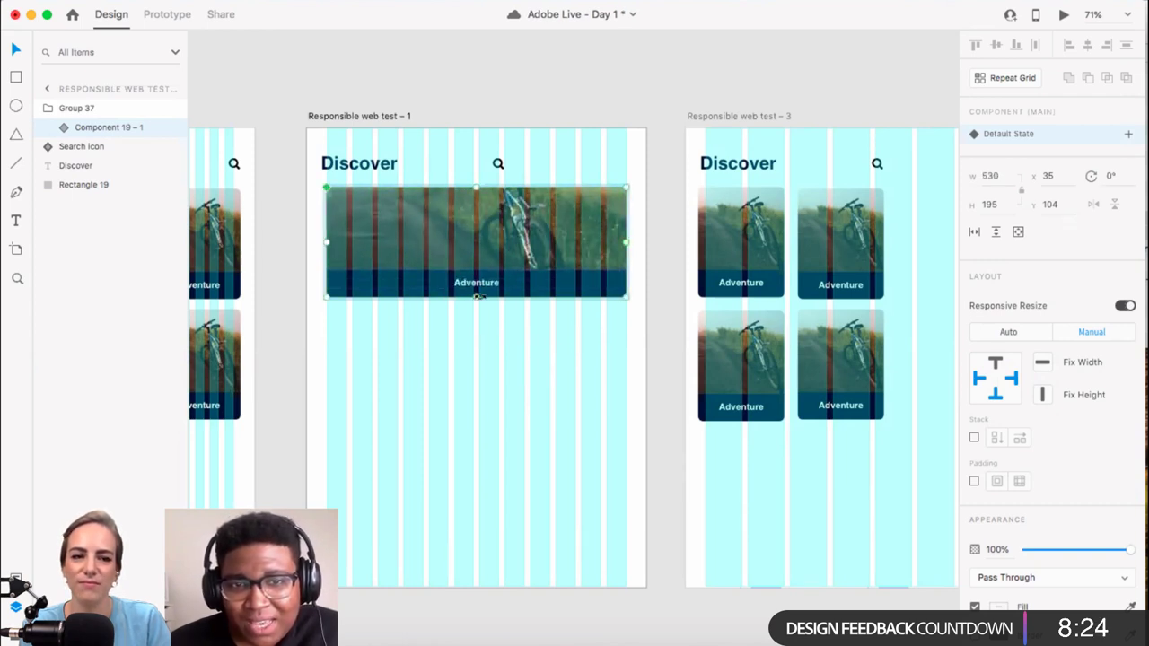
pyautogui.moveTo(475, 298); pyautogui.dragTo(482, 433)
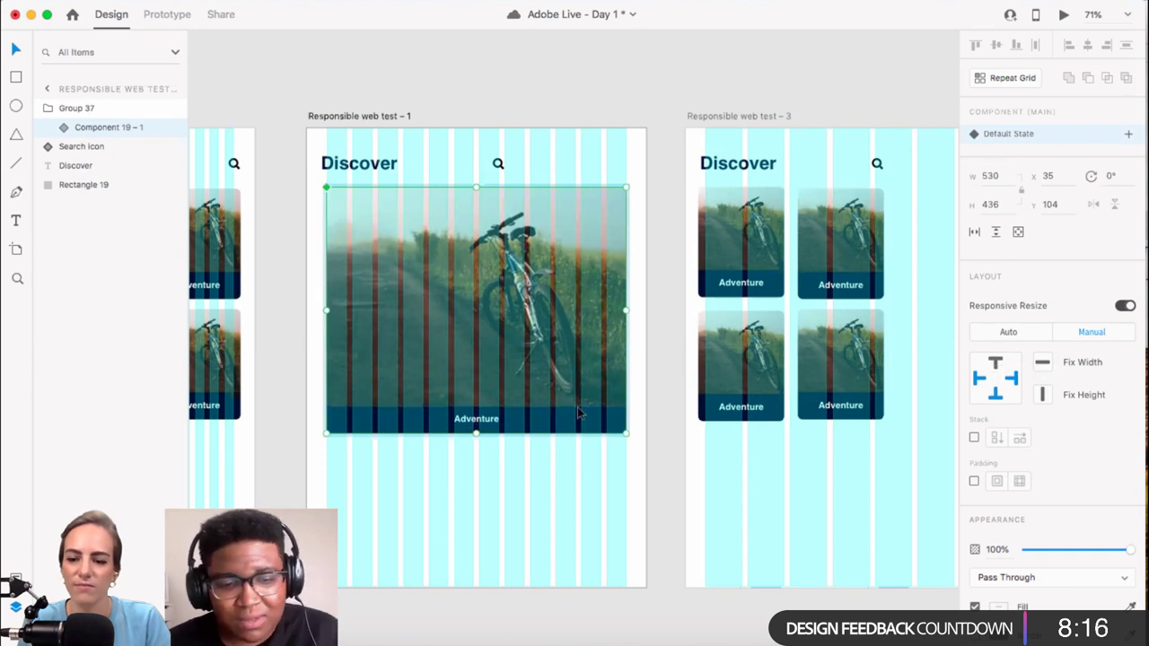
pyautogui.press('super+z')
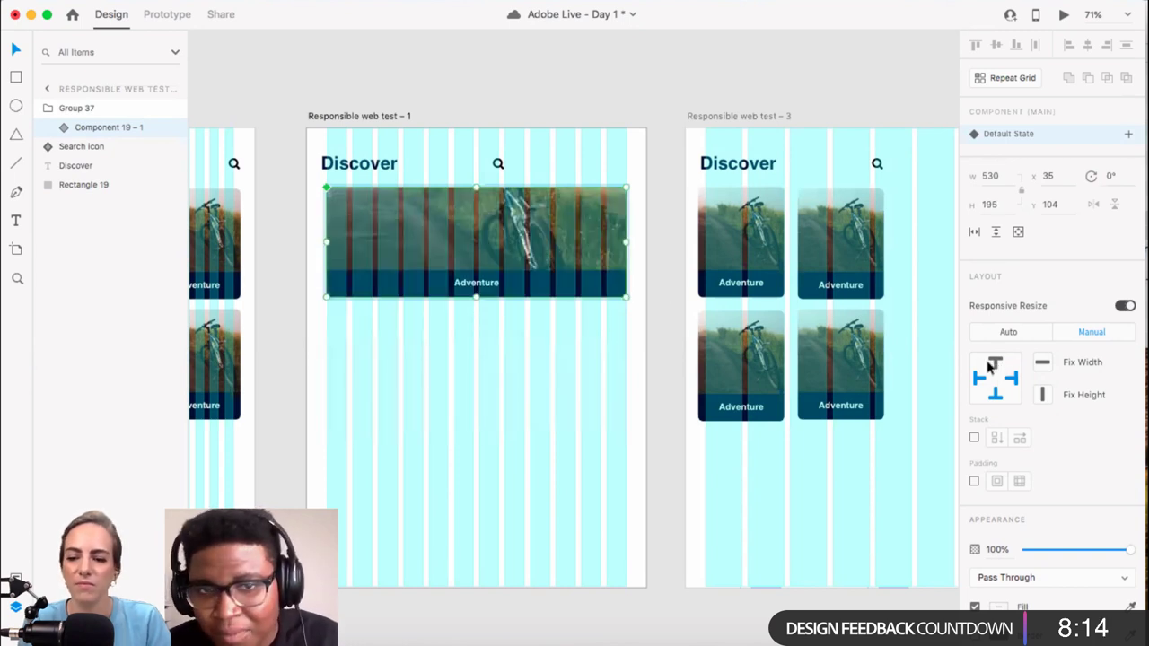
# Step: Turn off Fix Height for the dark blue label rectangle inside the Adventure card component
pyautogui.scroll(5, 657, 244)
pyautogui.doubleClick(674, 260)
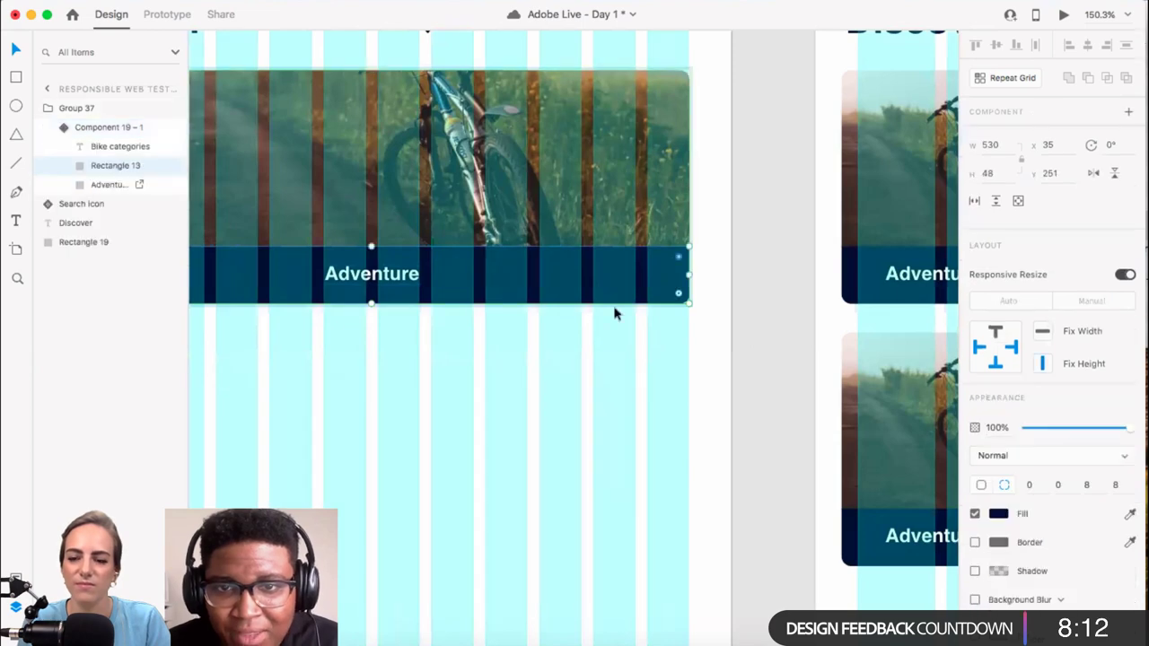
pyautogui.scroll(-3, 614, 314)
pyautogui.press('super+shift+apostrophe')
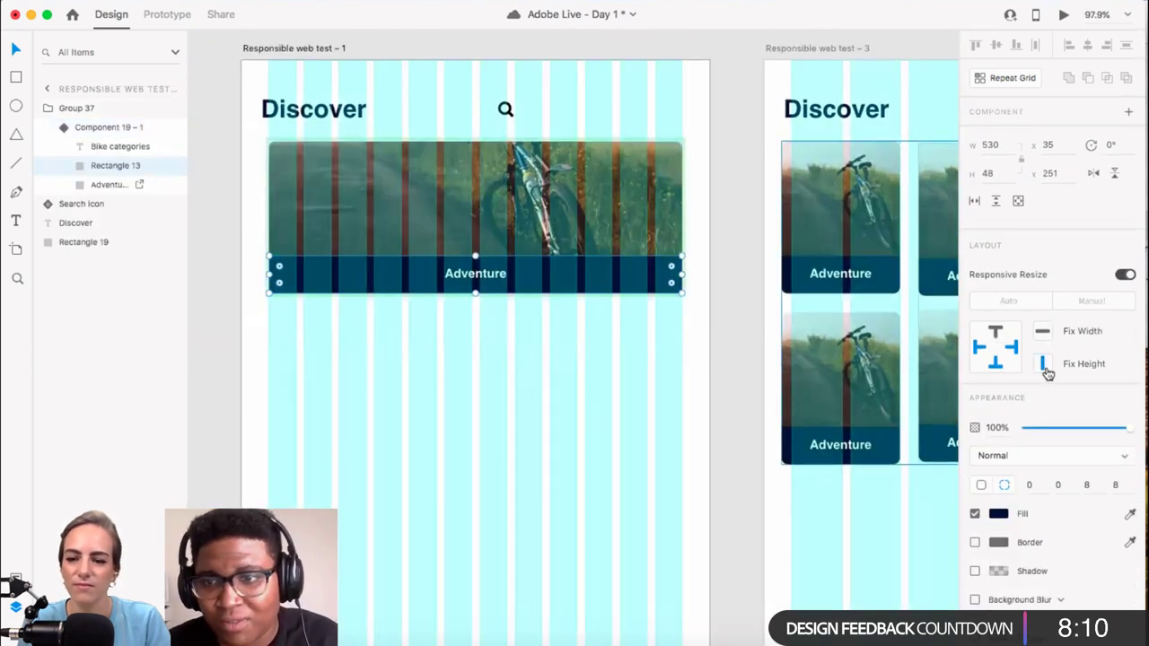
# Step: Stretch the Adventure card group to a height of 392 px
pyautogui.click(592, 328)
pyautogui.click(618, 242)
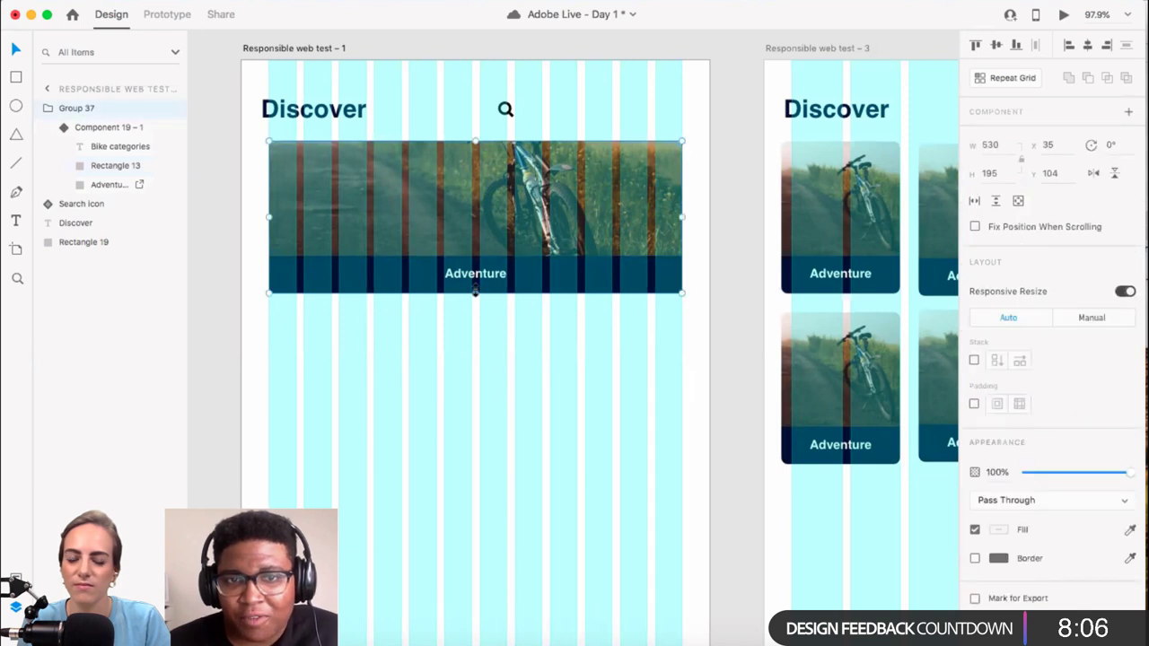
pyautogui.moveTo(475, 295); pyautogui.dragTo(489, 451)
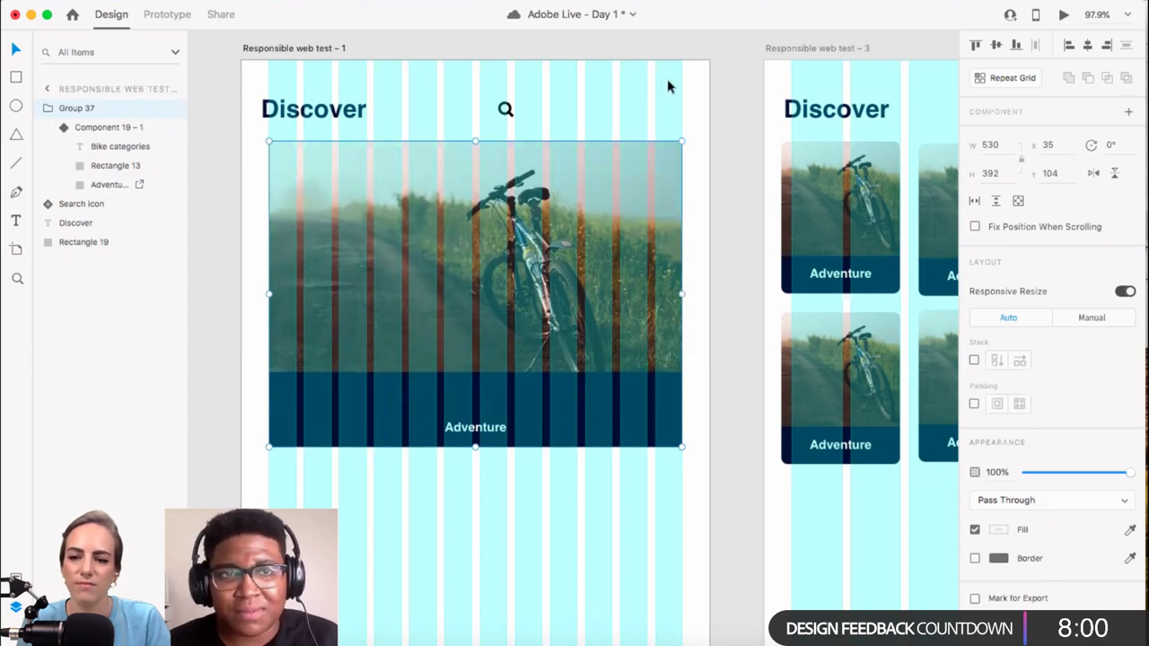
# Step: Hide the layout grid on the Responsible web test – 1 artboard and compare the card with the neighbouring artboards
pyautogui.scroll(2, 335, 135)
pyautogui.click(350, 136)
pyautogui.scroll(-2, 732, 316)
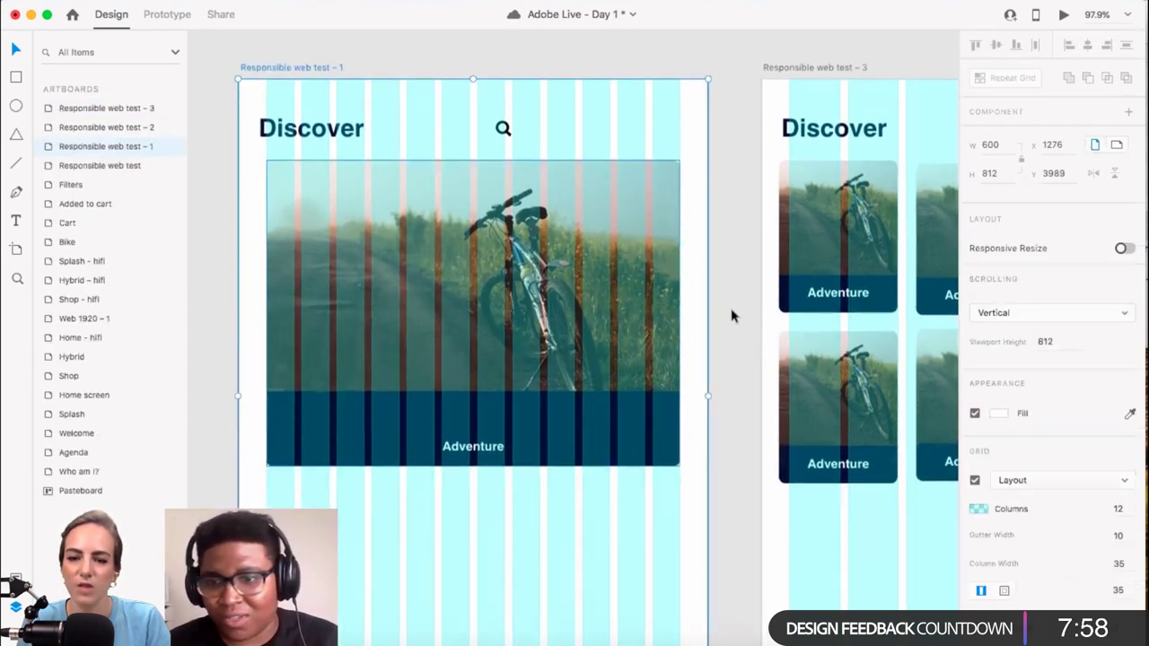
pyautogui.click(974, 480)
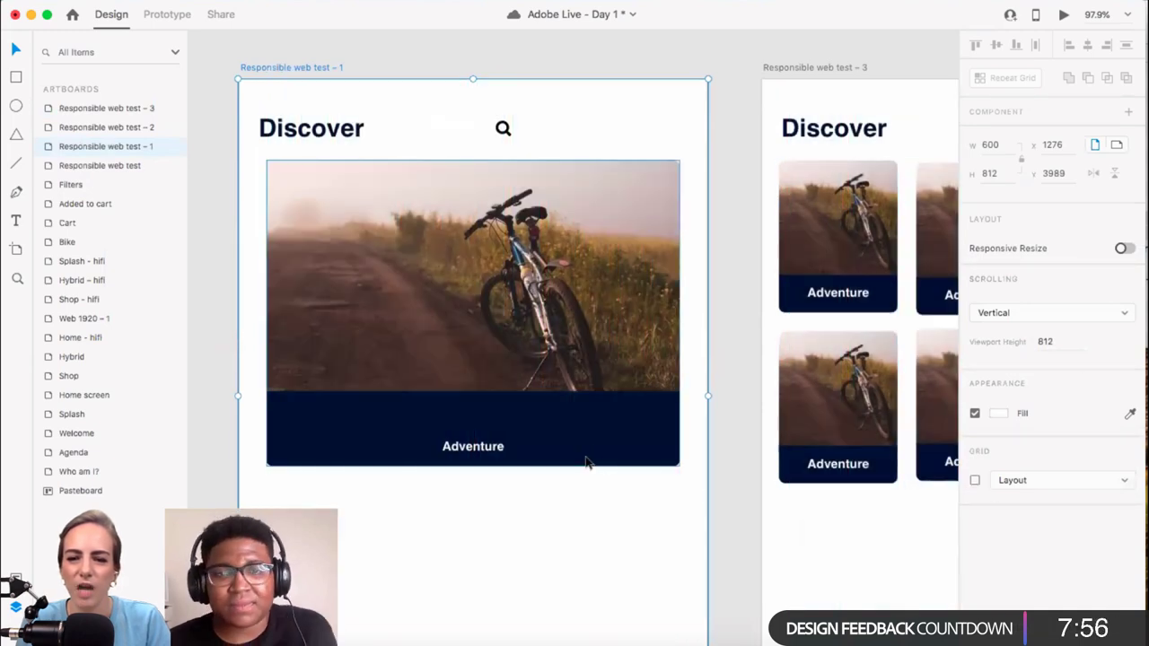
pyautogui.scroll(-5, 585, 463)
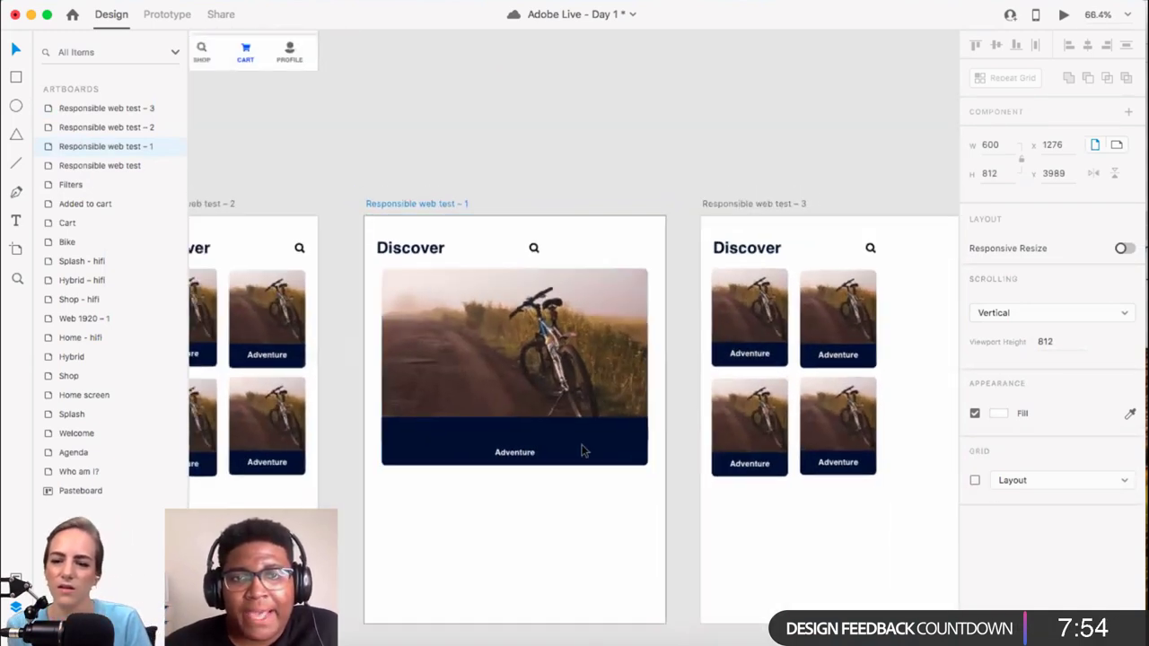
pyautogui.scroll(-2, 582, 449)
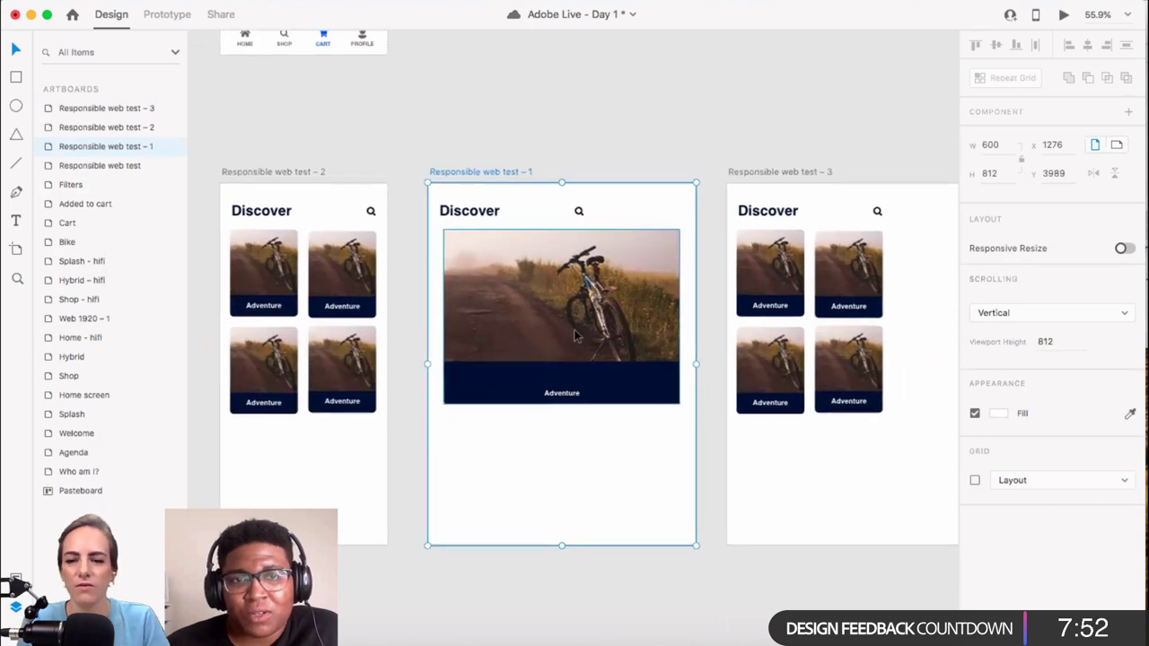
pyautogui.scroll(1, 521, 197)
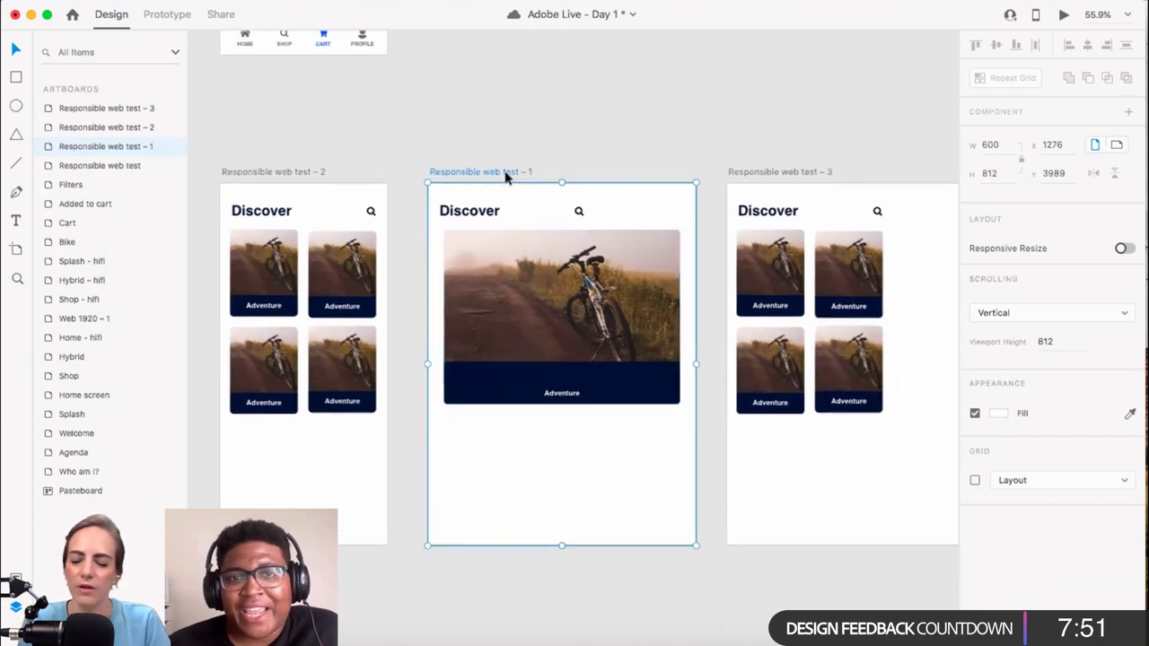
# Step: Move the Adventure text up to Y 441, near the middle of the card's dark blue bar
pyautogui.click(674, 374)
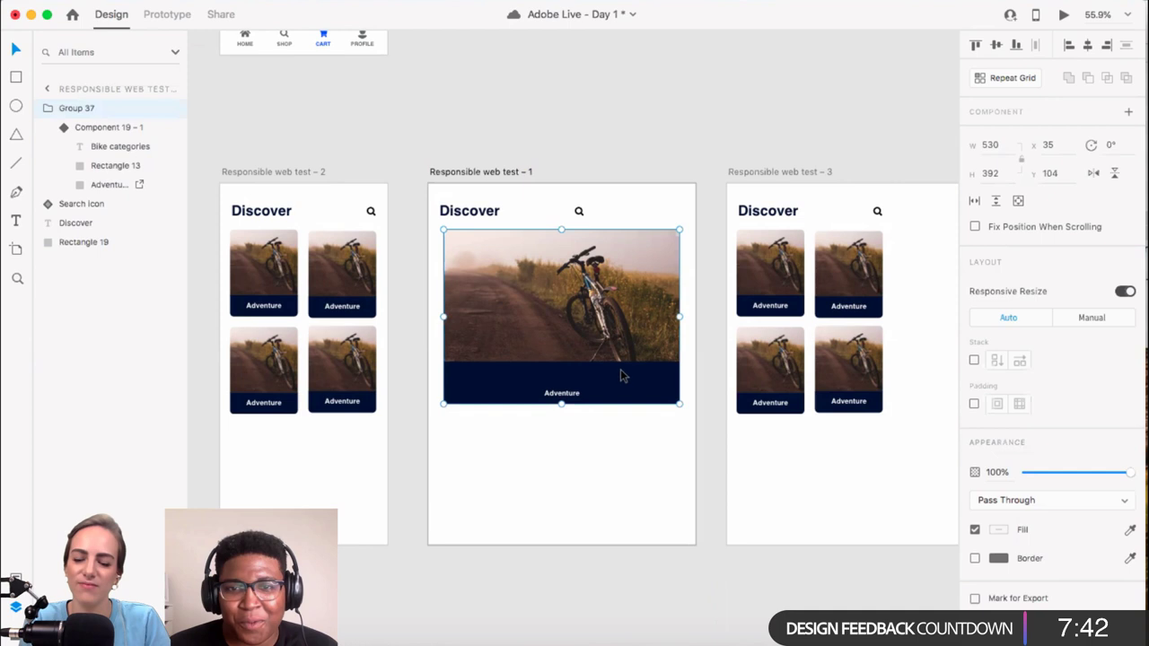
pyautogui.doubleClick(571, 398)
pyautogui.moveTo(571, 399); pyautogui.dragTo(576, 386)
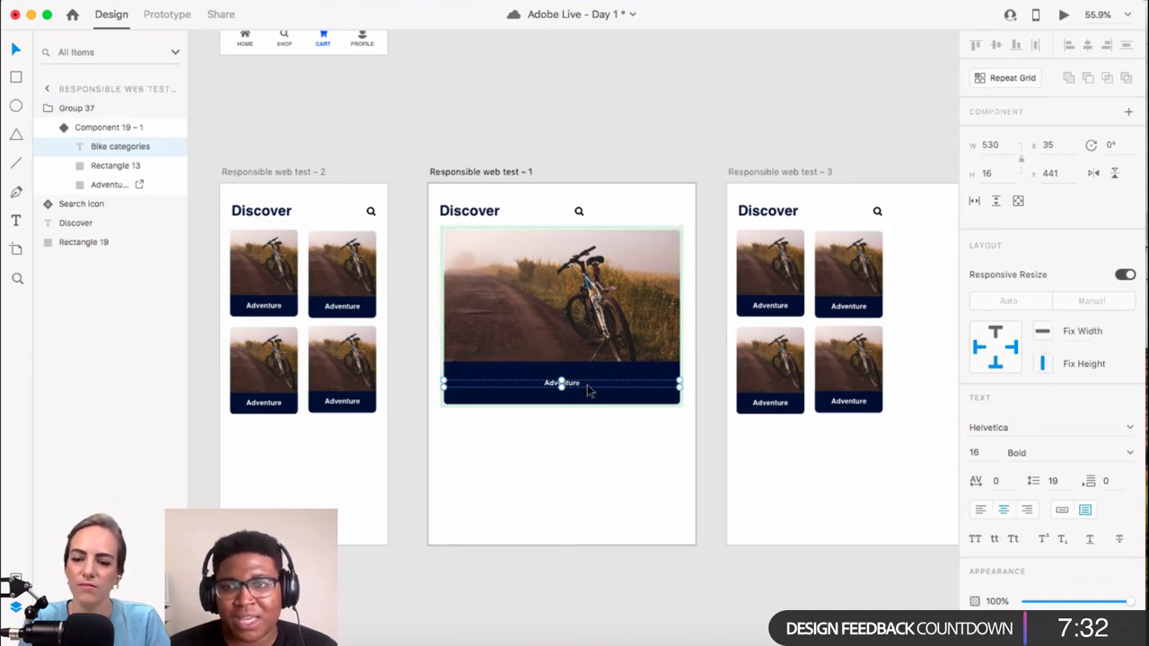
# Step: Narrow the Adventure text box to 265 px and turn on Fix Width for it
pyautogui.scroll(5, 566, 397)
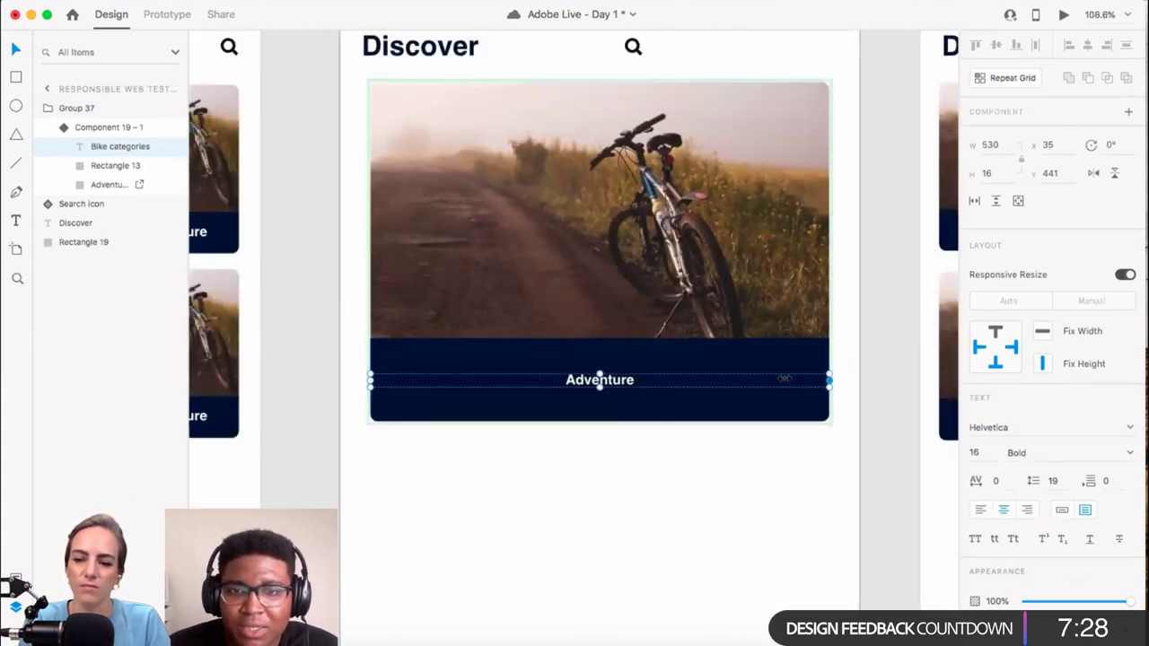
pyautogui.moveTo(827, 379); pyautogui.dragTo(603, 395)
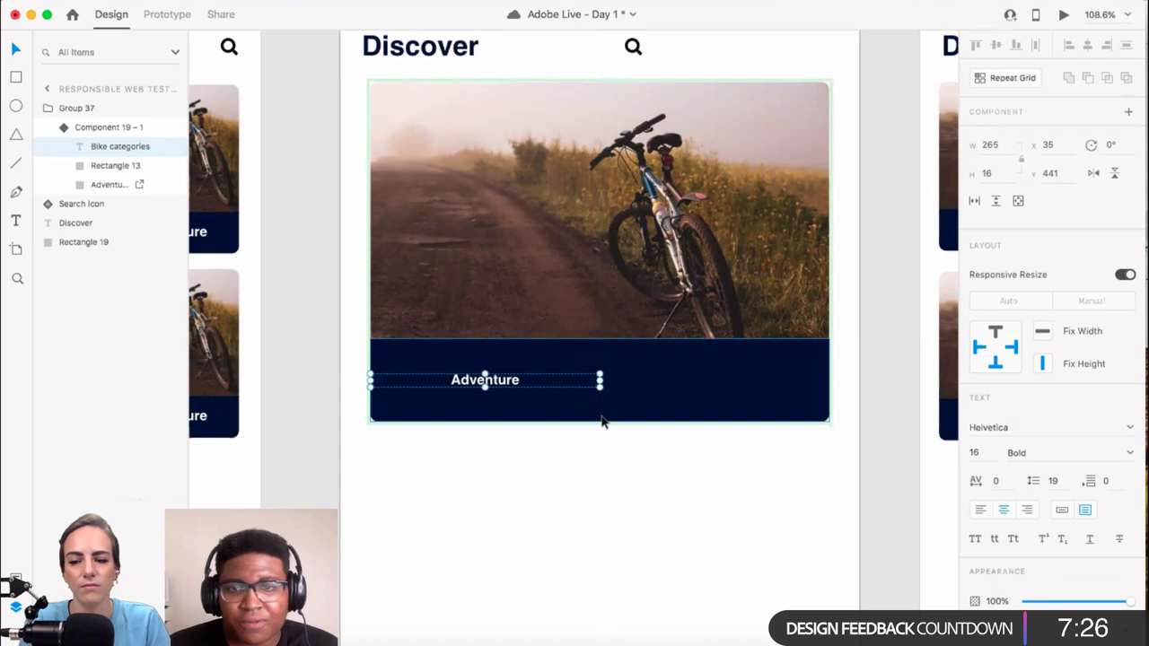
pyautogui.click(1043, 334)
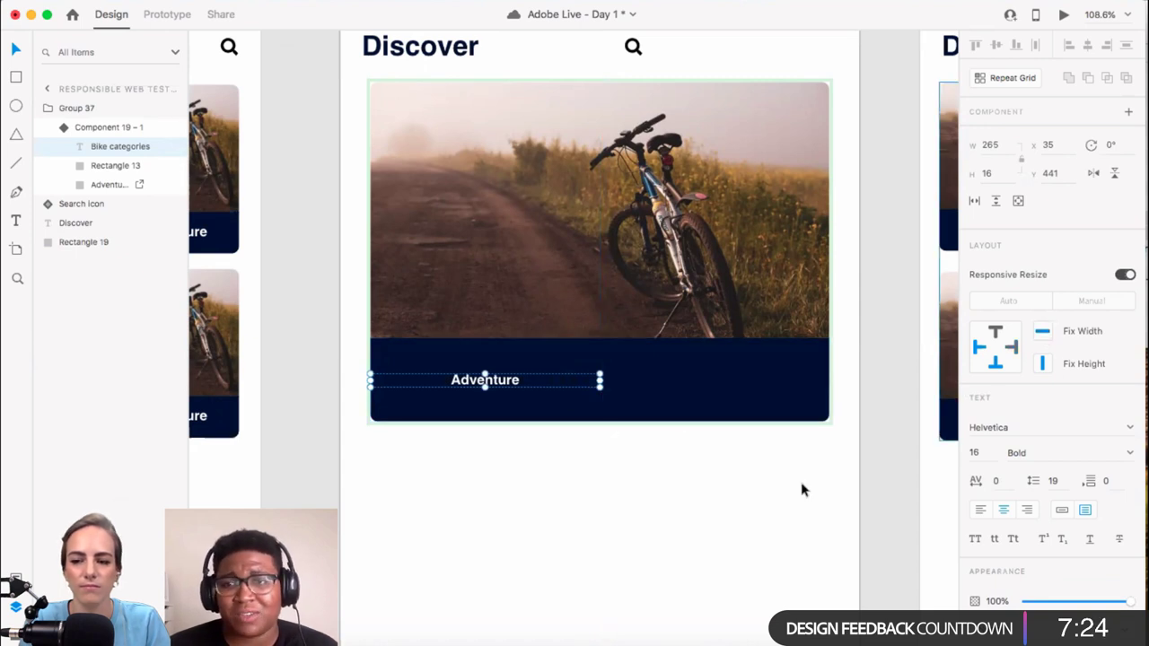
pyautogui.scroll(-3, 712, 353)
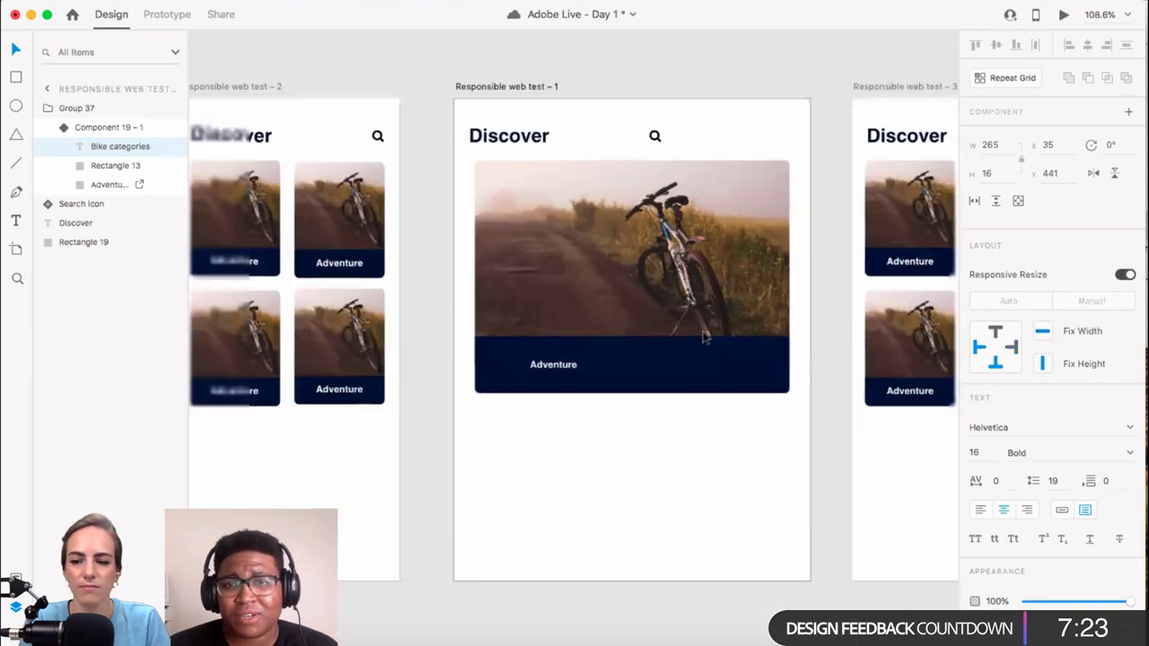
pyautogui.click(785, 388)
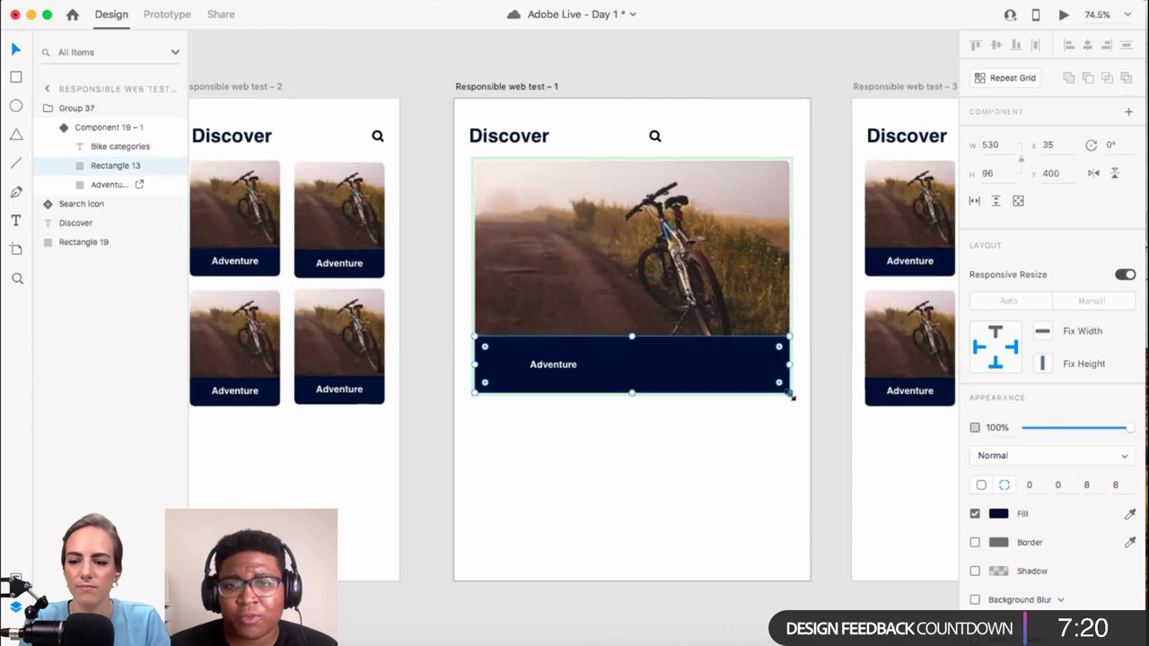
pyautogui.moveTo(789, 395); pyautogui.dragTo(643, 332)
pyautogui.press('super+z')
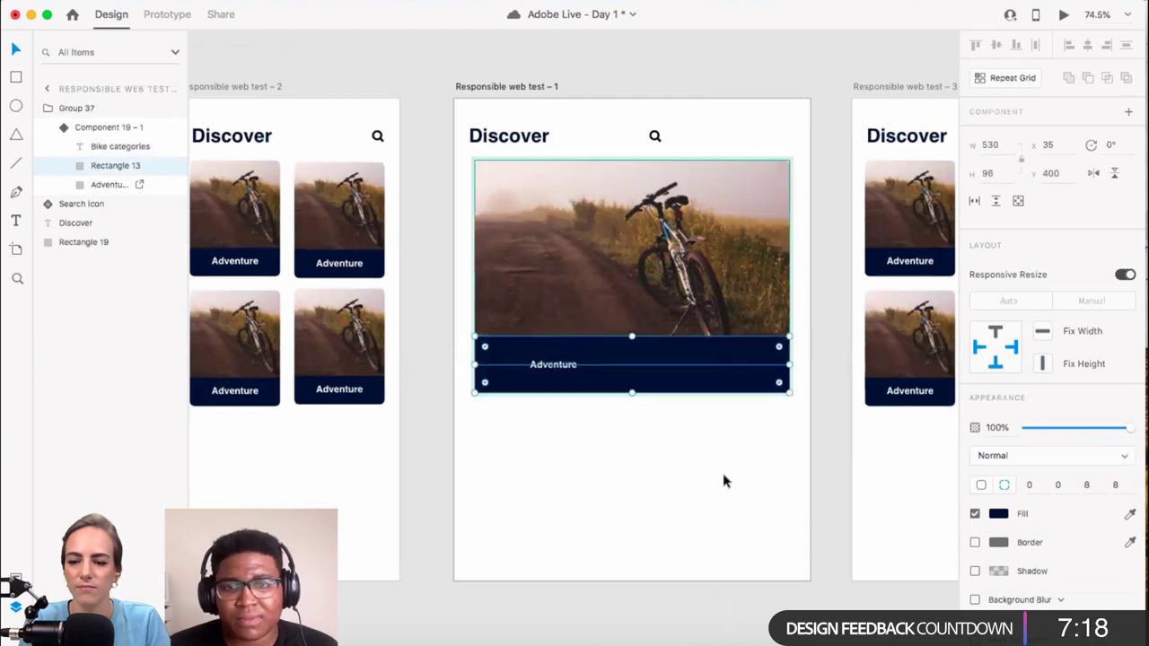
# Step: Resize the whole Adventure card group to 536 × 309 px
pyautogui.click(723, 479)
pyautogui.click(774, 314)
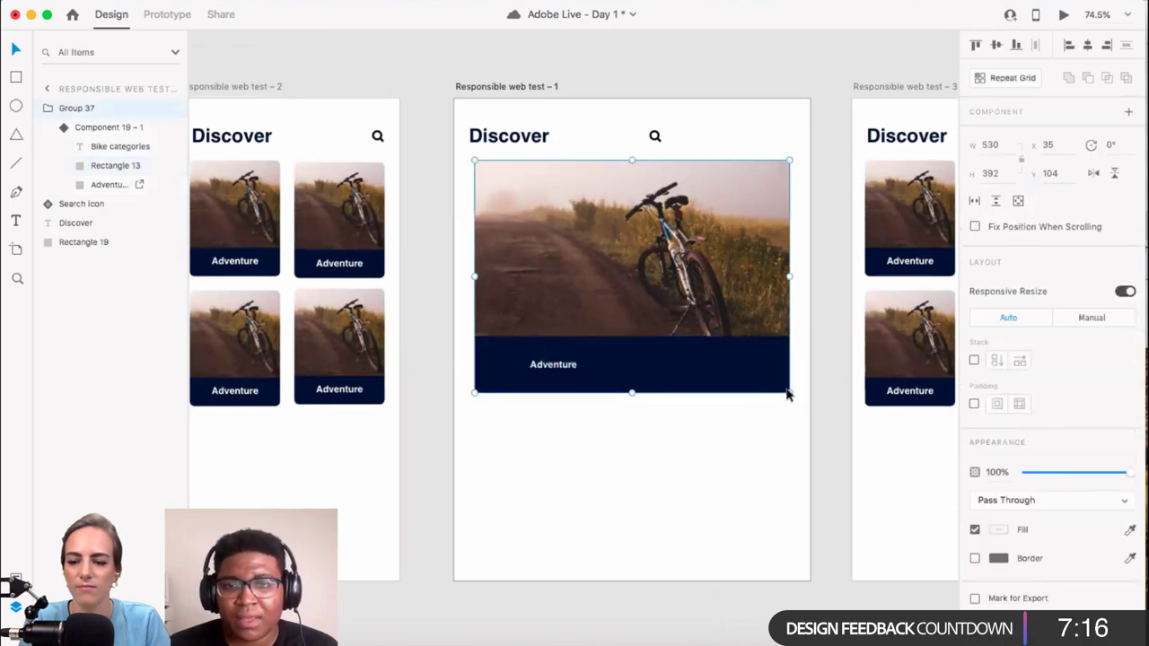
pyautogui.moveTo(787, 395); pyautogui.dragTo(792, 345)
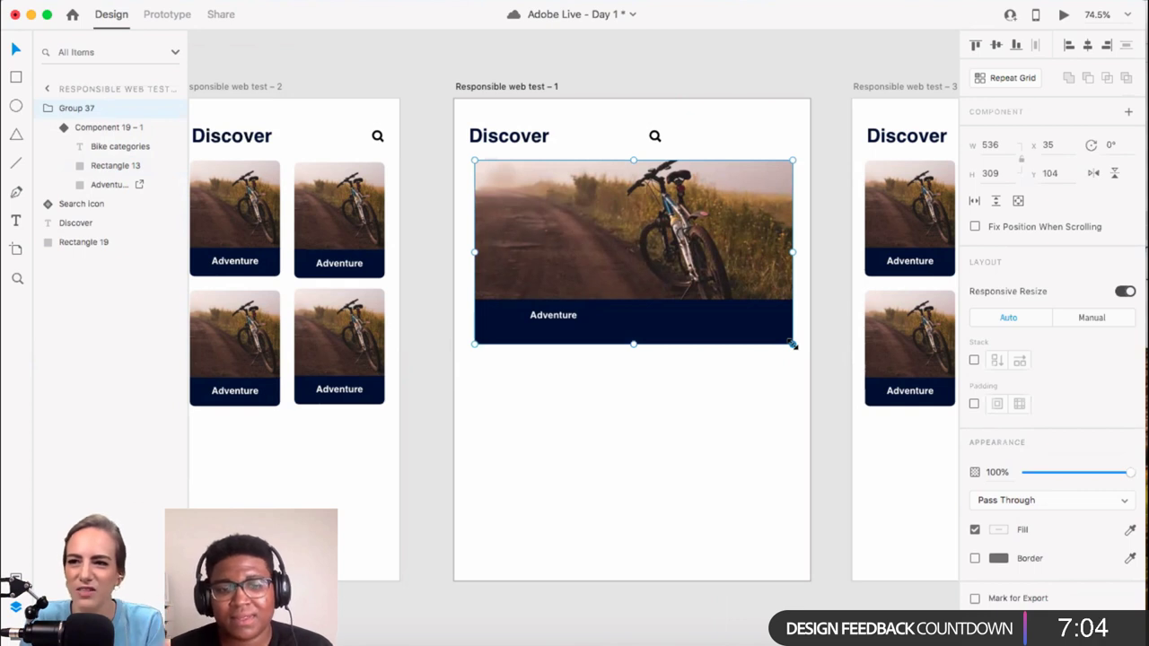
# Step: Switch the Adventure card group's Responsive Resize to manual constraints and clear the selection
pyautogui.click(1074, 320)
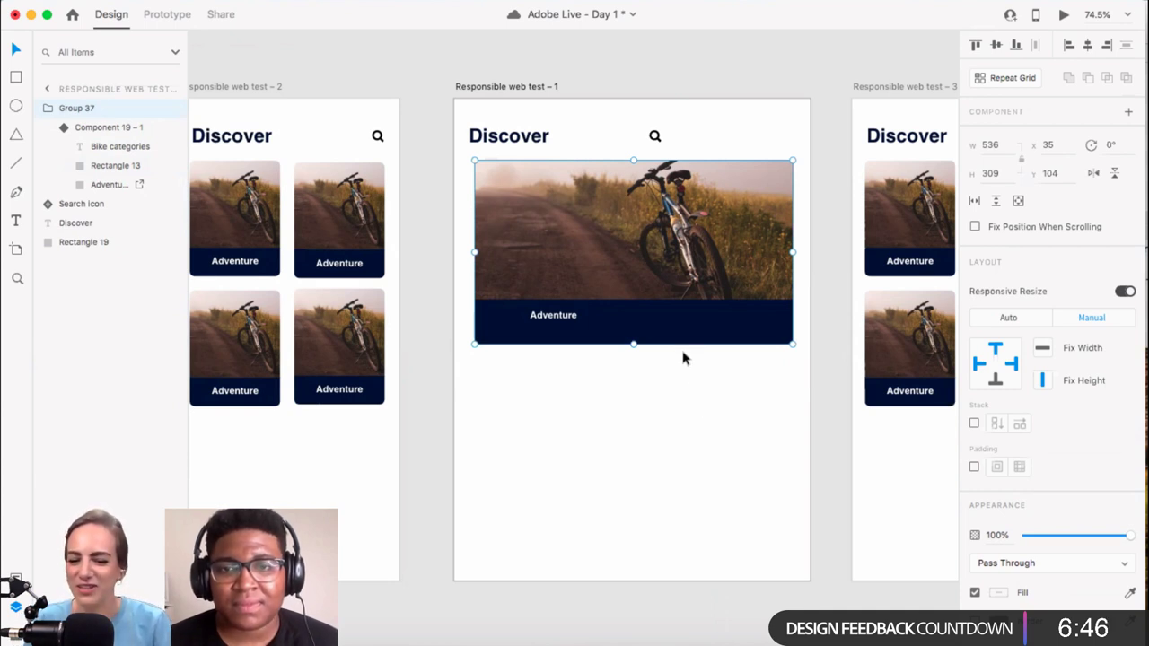
pyautogui.scroll(-2, 682, 361)
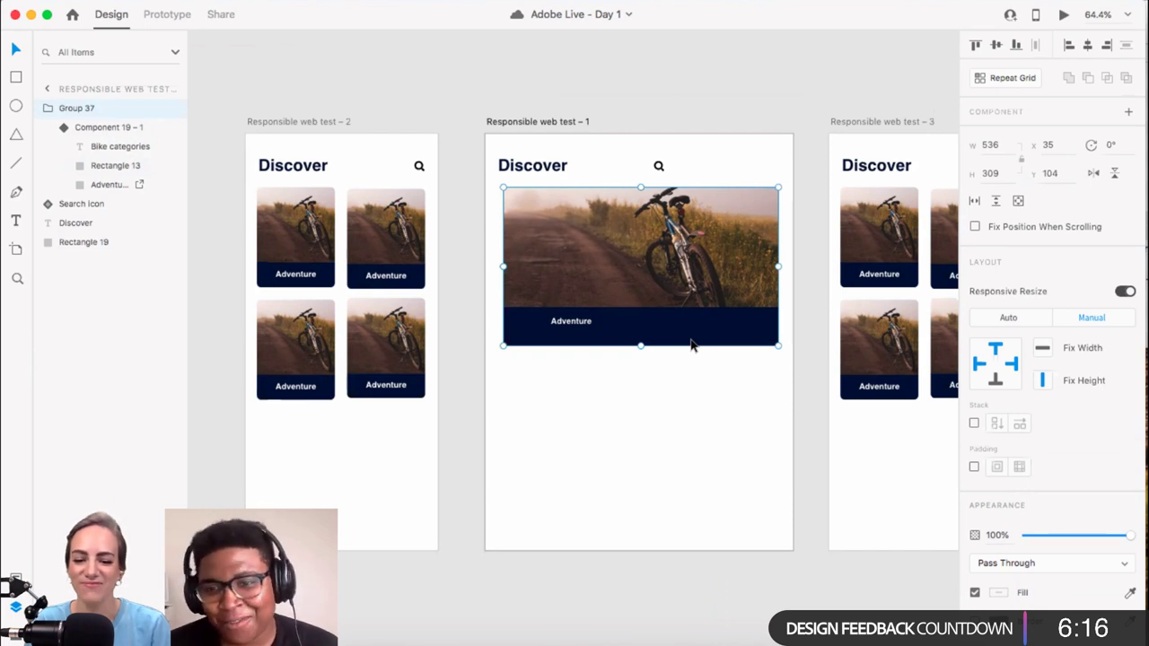
pyautogui.scroll(-5, 703, 388)
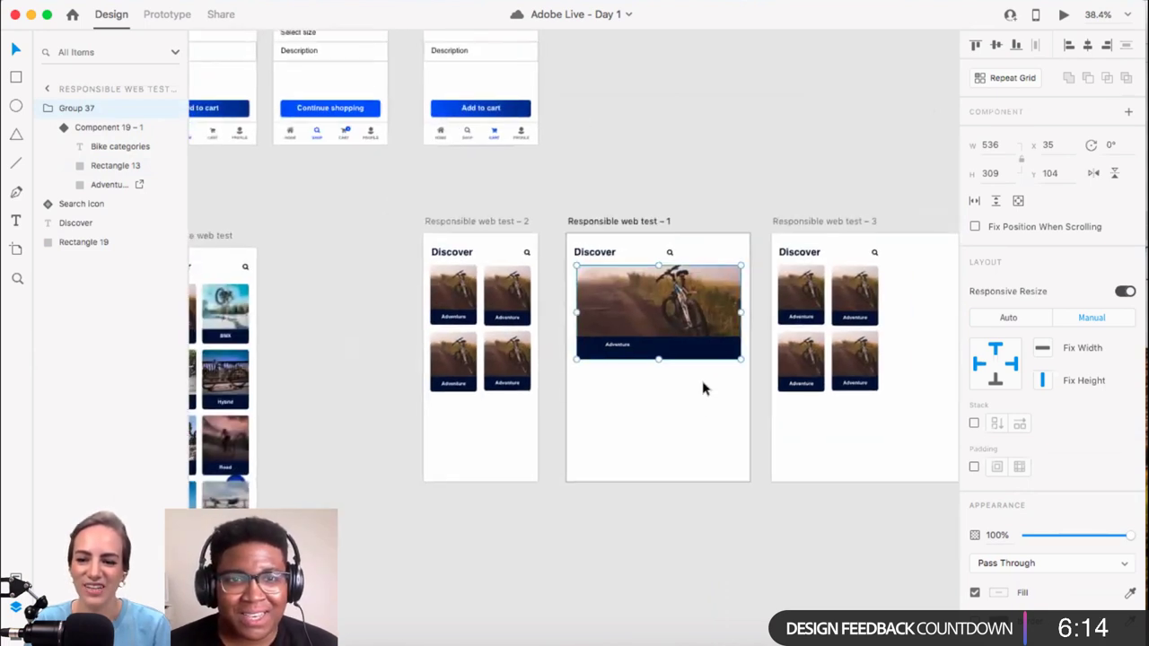
pyautogui.click(698, 466)
pyautogui.scroll(-3, 698, 467)
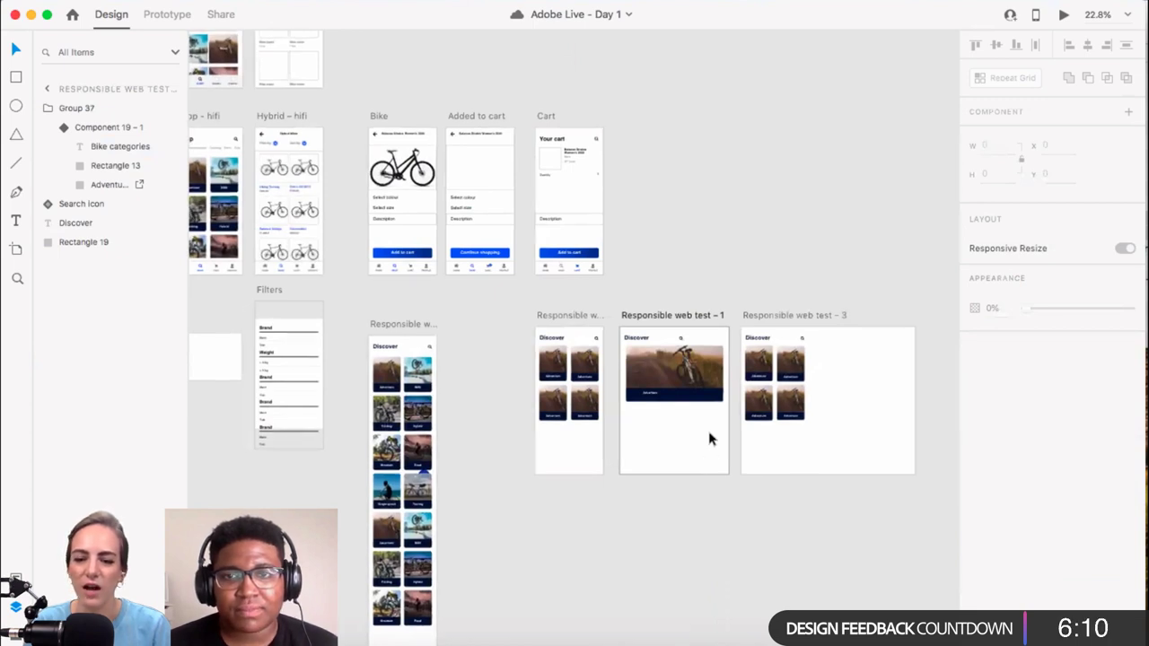
# Step: Turn on a 12-column layout grid for the Responsible web test – 3 artboard
pyautogui.scroll(-2, 706, 444)
pyautogui.scroll(-1, 708, 438)
pyautogui.hscroll(-1, 709, 438)
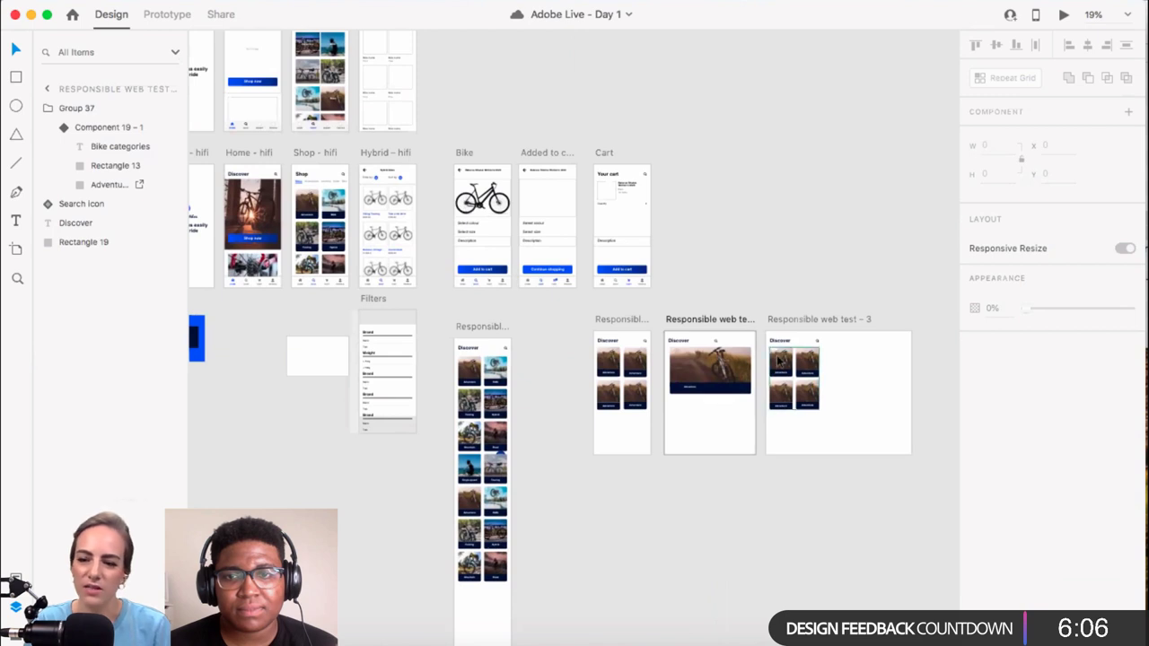
pyautogui.hscroll(3, 777, 359)
pyautogui.scroll(3, 649, 299)
pyautogui.click(610, 274)
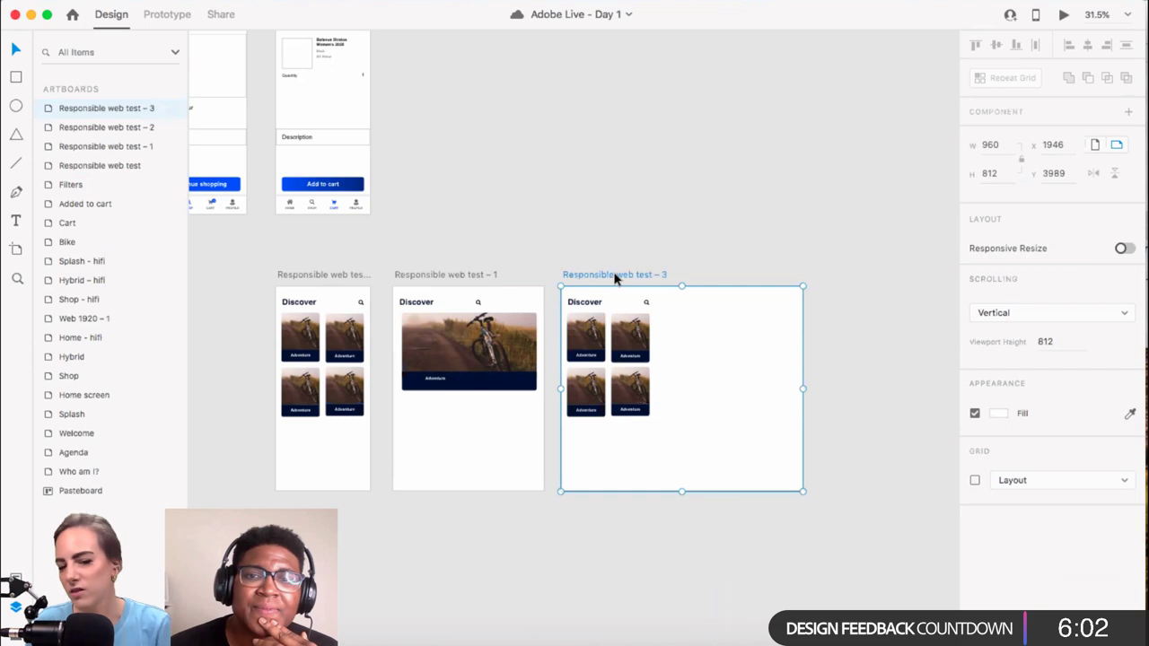
pyautogui.scroll(3, 622, 310)
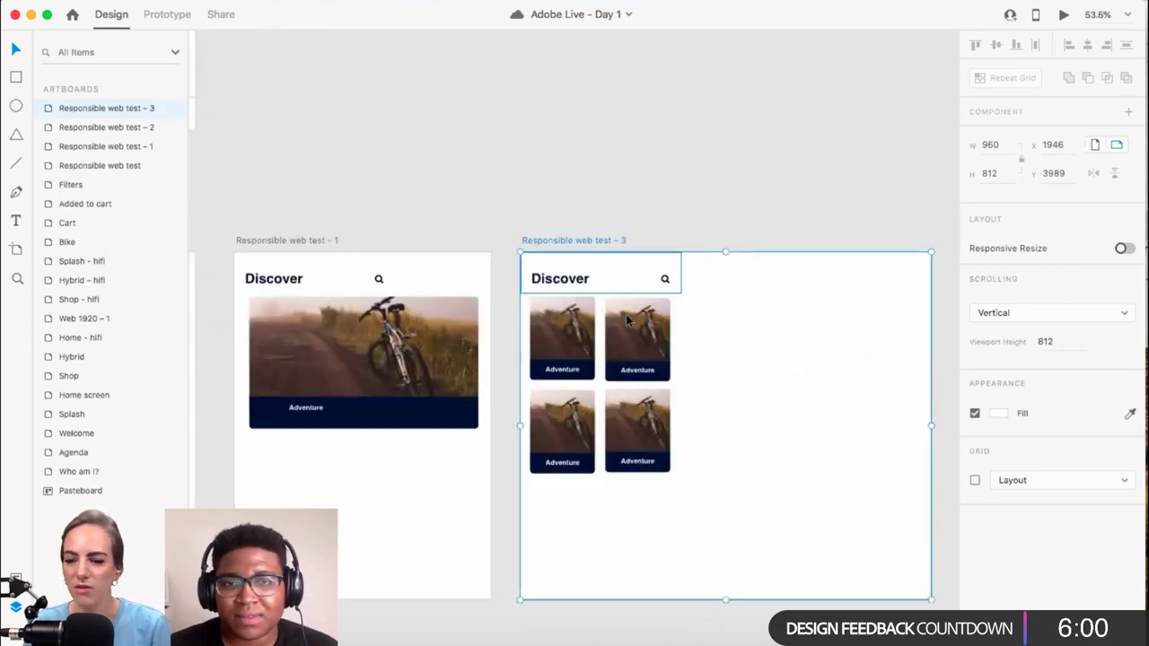
pyautogui.click(975, 480)
# Step: Replace the four-card group on Responsible web test – 3 with a copy of the wide Adventure card from Responsible web test – 1
pyautogui.scroll(-2, 781, 467)
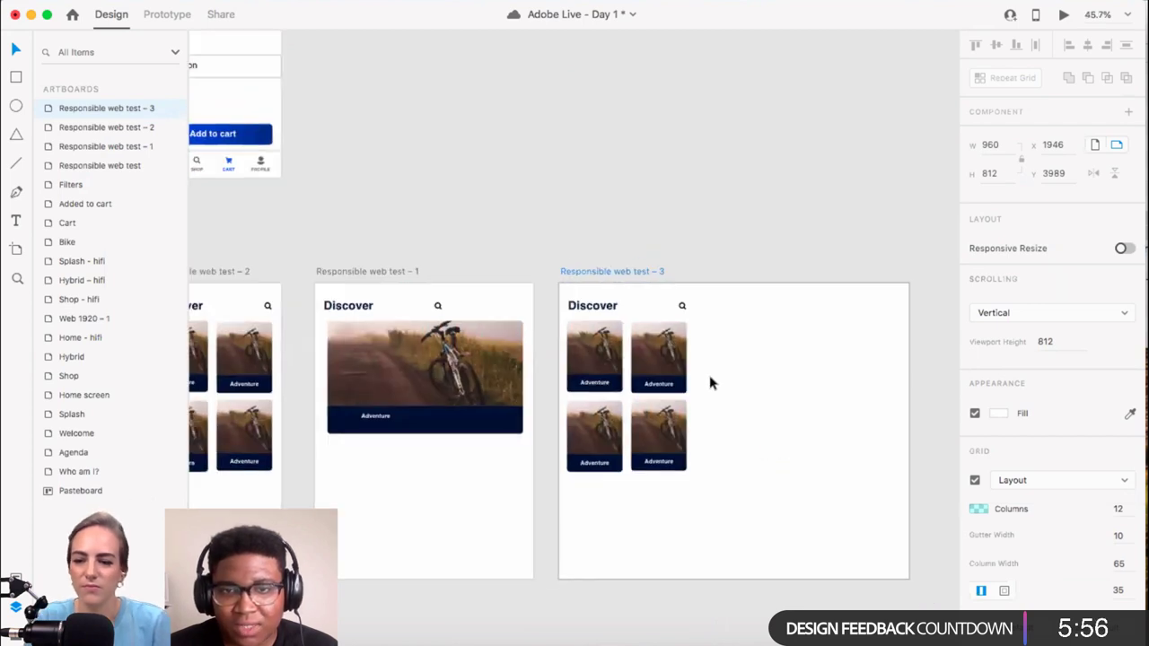
pyautogui.click(672, 368)
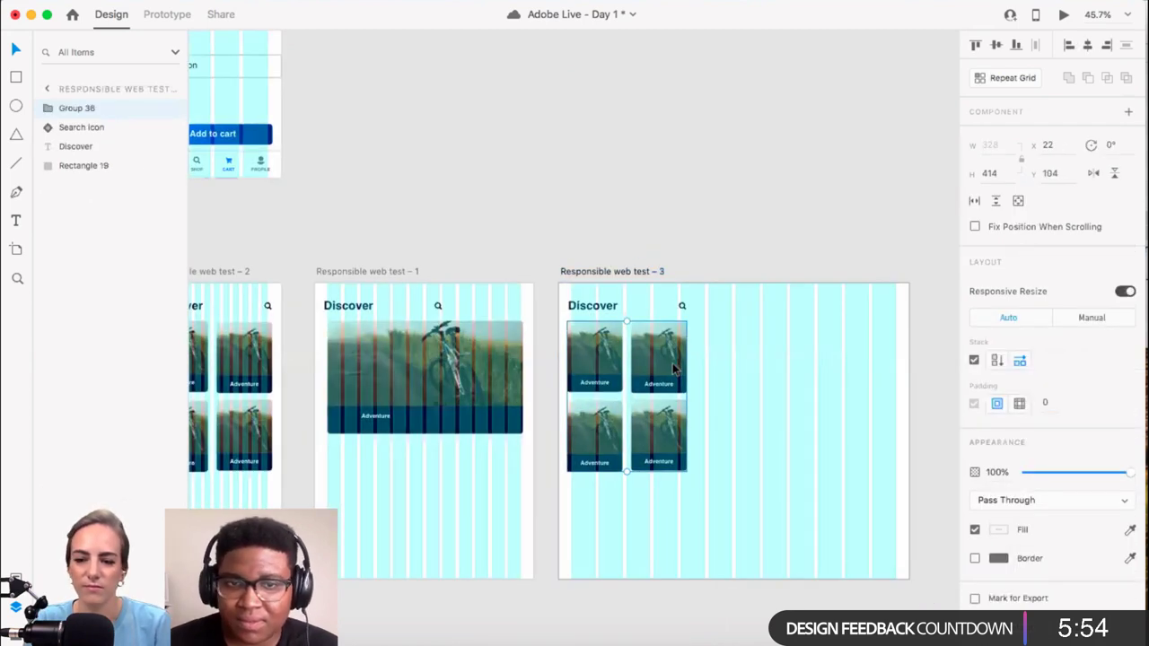
pyautogui.press('Delete')
pyautogui.click(523, 396)
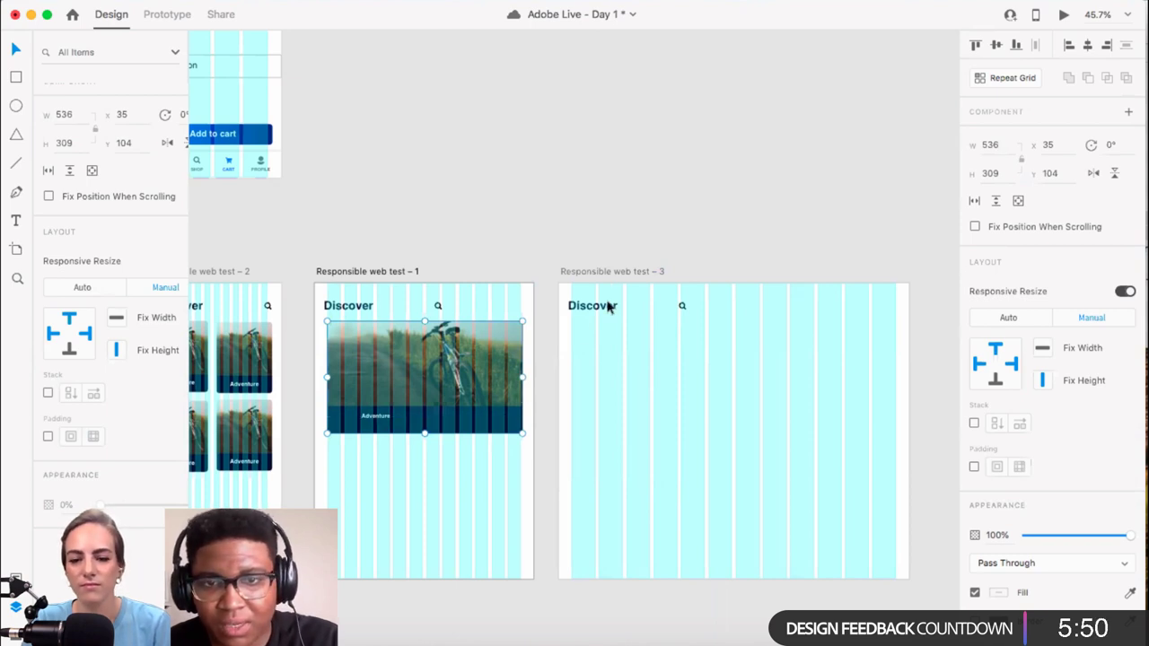
pyautogui.click(583, 274)
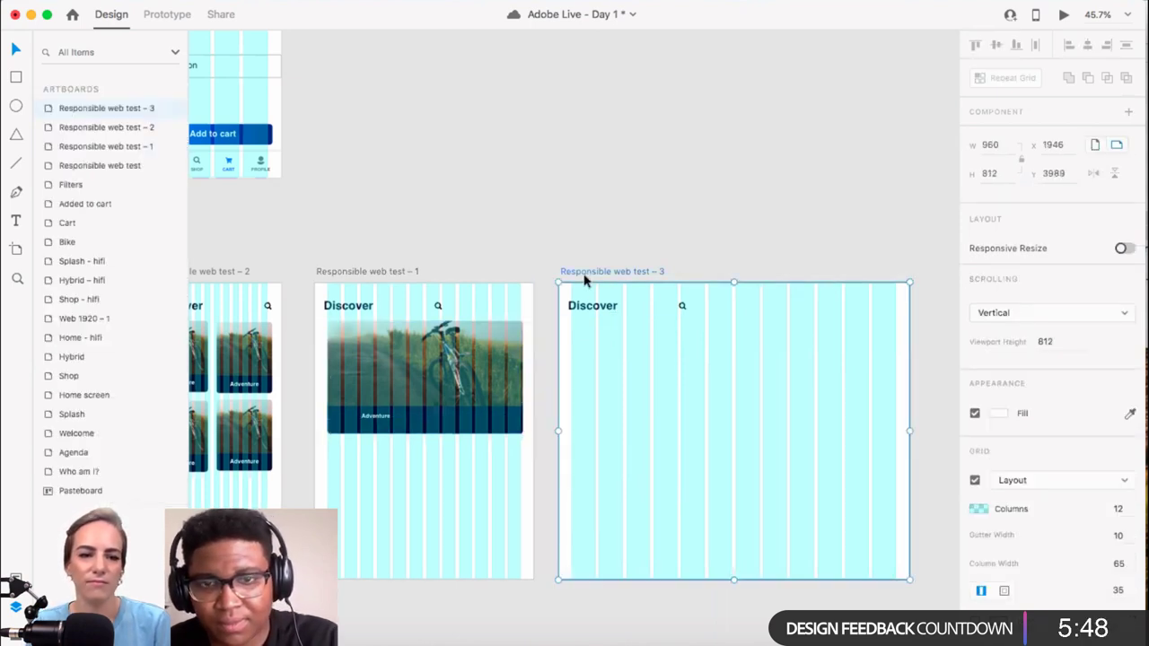
pyautogui.press('super+v')
pyautogui.press('super+shift+apostrophe')
pyautogui.scroll(5, 653, 369)
pyautogui.scroll(-3, 652, 370)
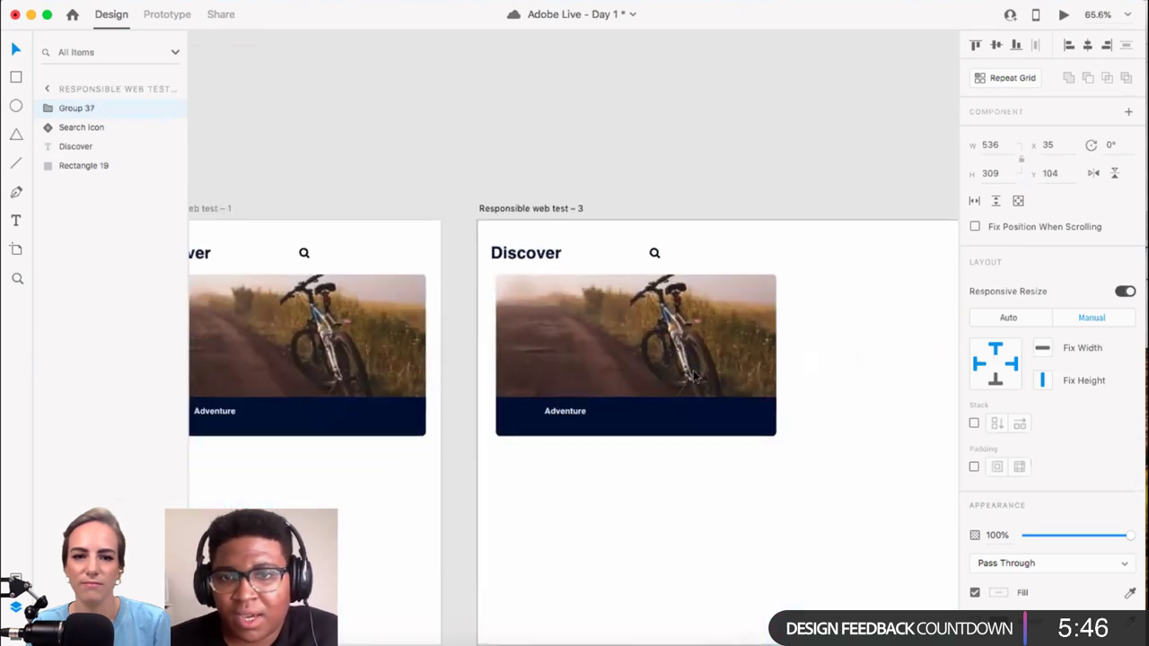
# Step: Show the layout grid and narrow the copied Adventure card to 290 px wide, spanning four grid columns
pyautogui.press('super+shift+apostrophe')
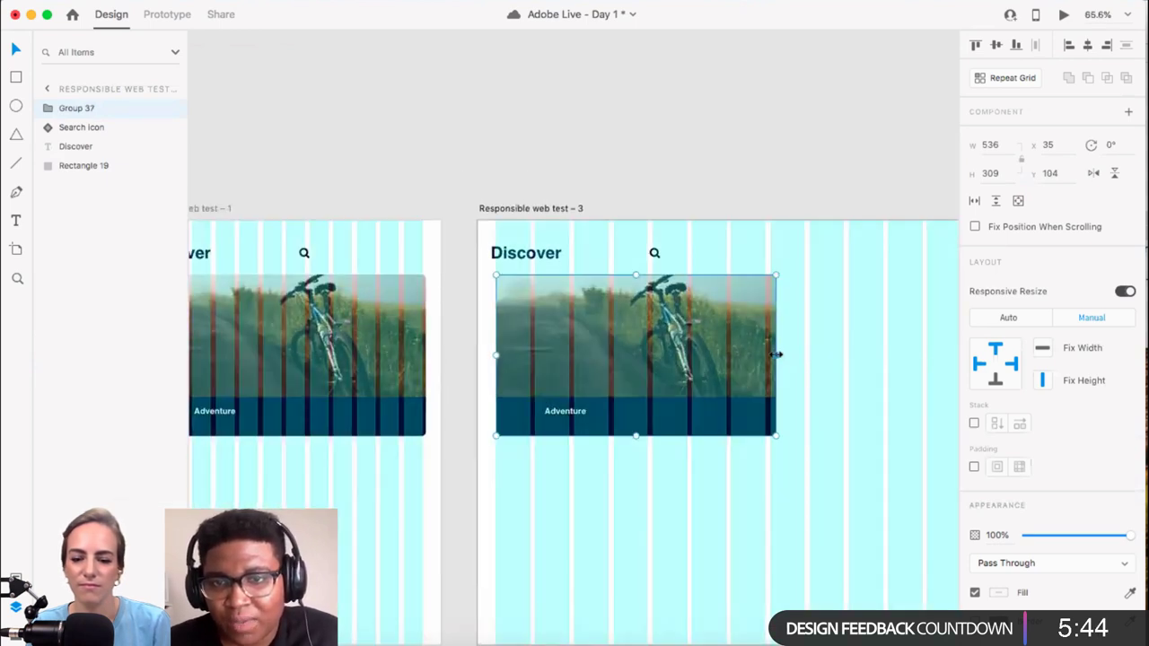
pyautogui.moveTo(776, 354); pyautogui.dragTo(766, 356)
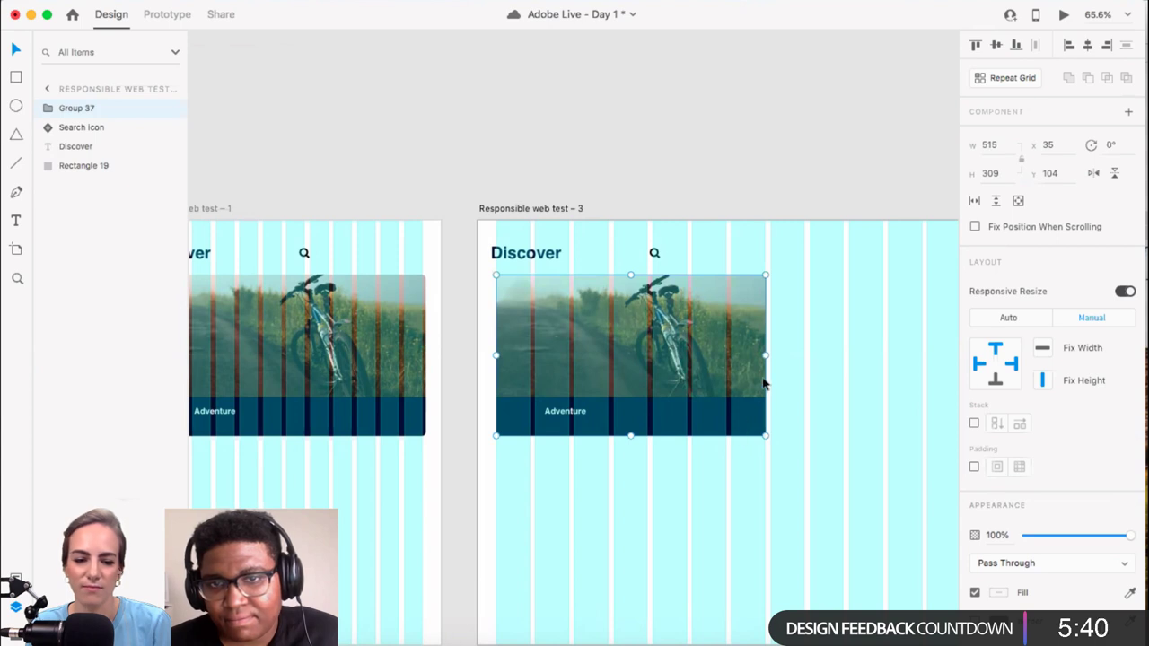
pyautogui.moveTo(765, 355); pyautogui.dragTo(647, 363)
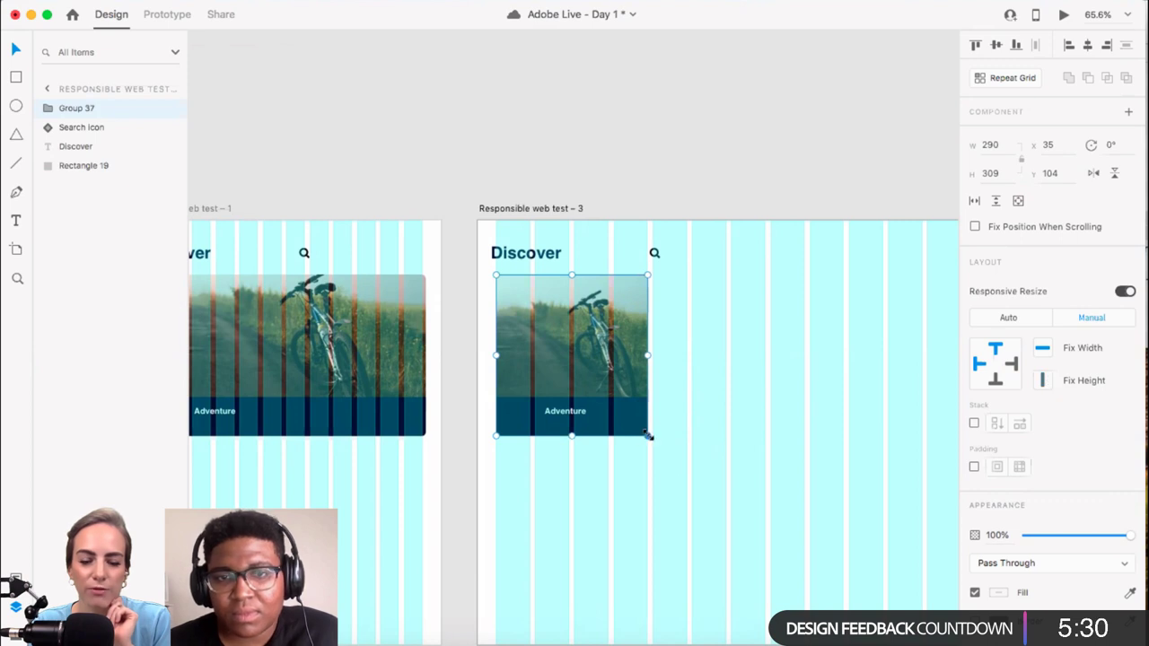
pyautogui.moveTo(648, 436); pyautogui.dragTo(633, 508)
pyautogui.press('super+z')
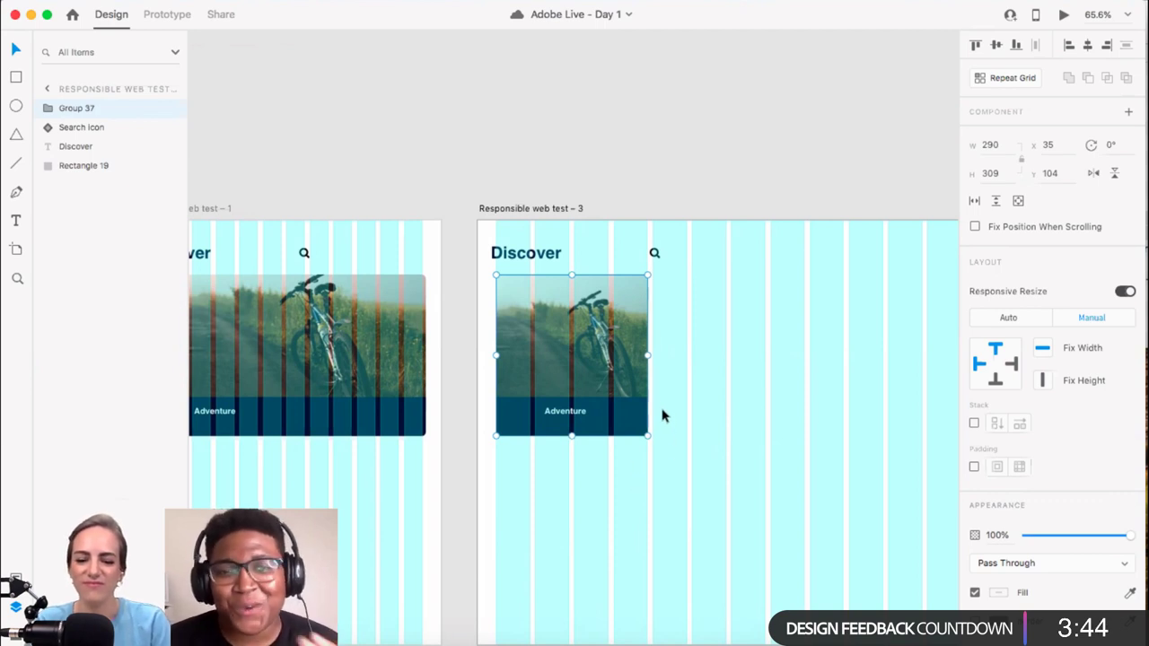
# Step: Delete the header background rectangle, Discover title and search icon from the Responsible web test – 3 artboard
pyautogui.scroll(-4, 662, 248)
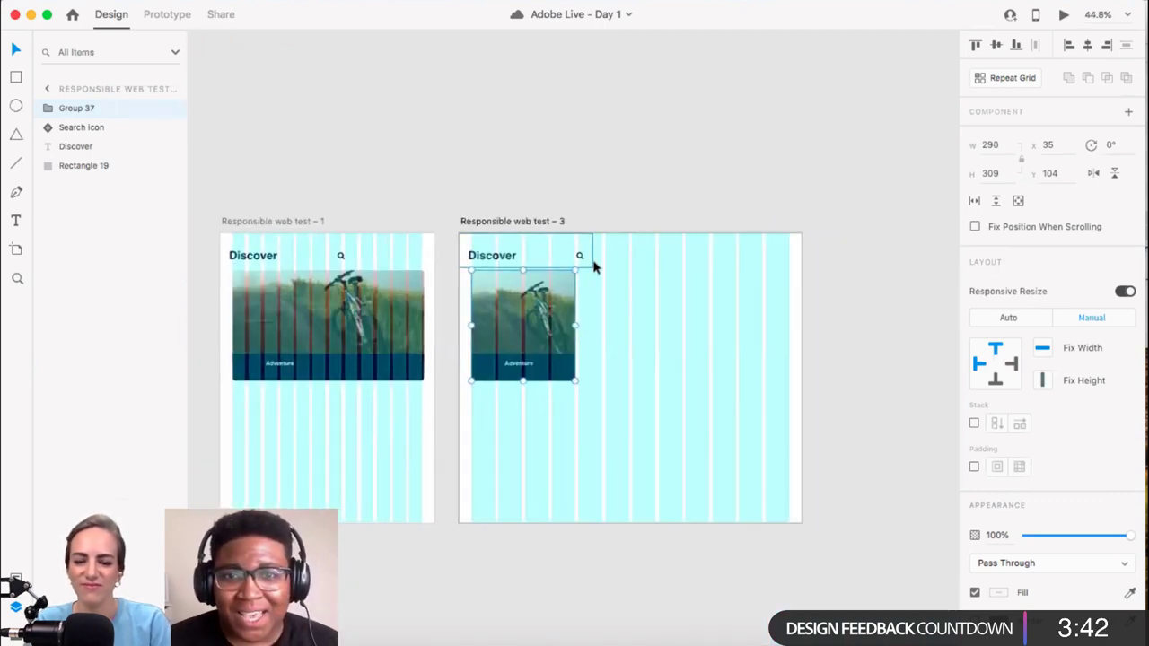
pyautogui.scroll(-3, 588, 267)
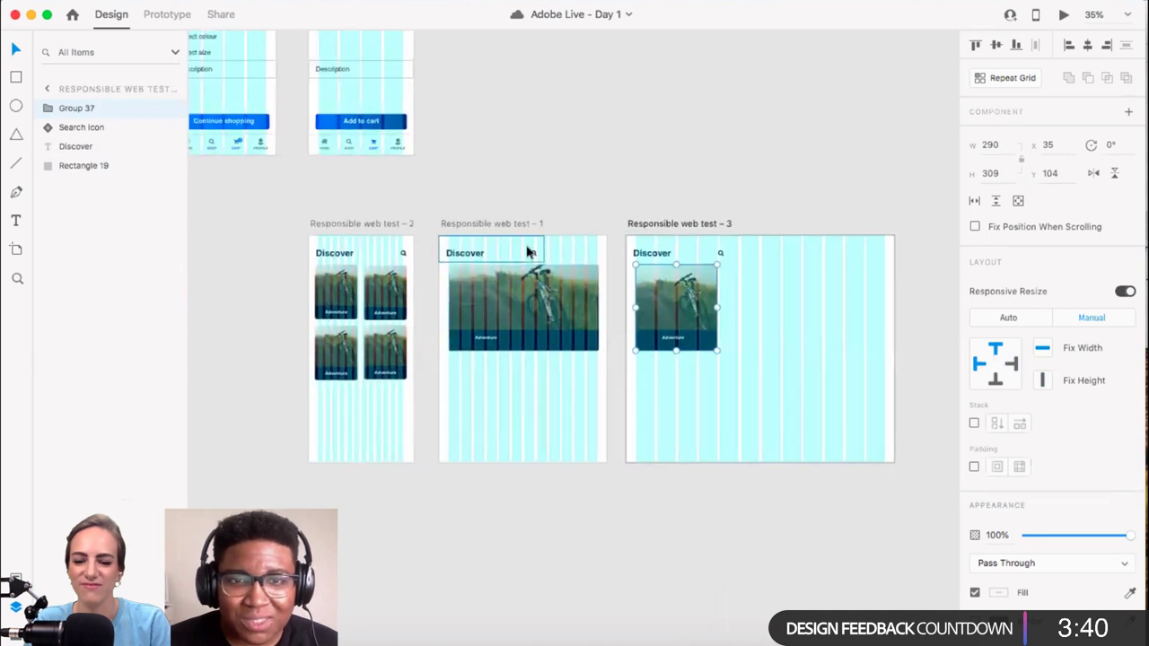
pyautogui.click(506, 257)
pyautogui.scroll(5, 549, 252)
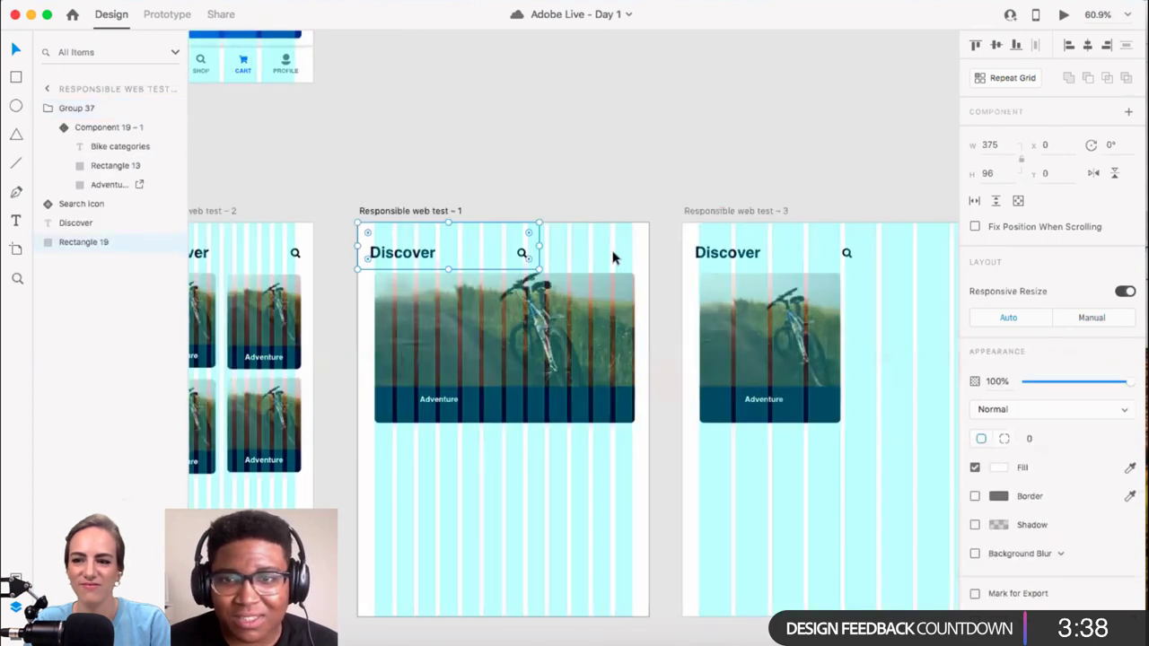
pyautogui.click(820, 254)
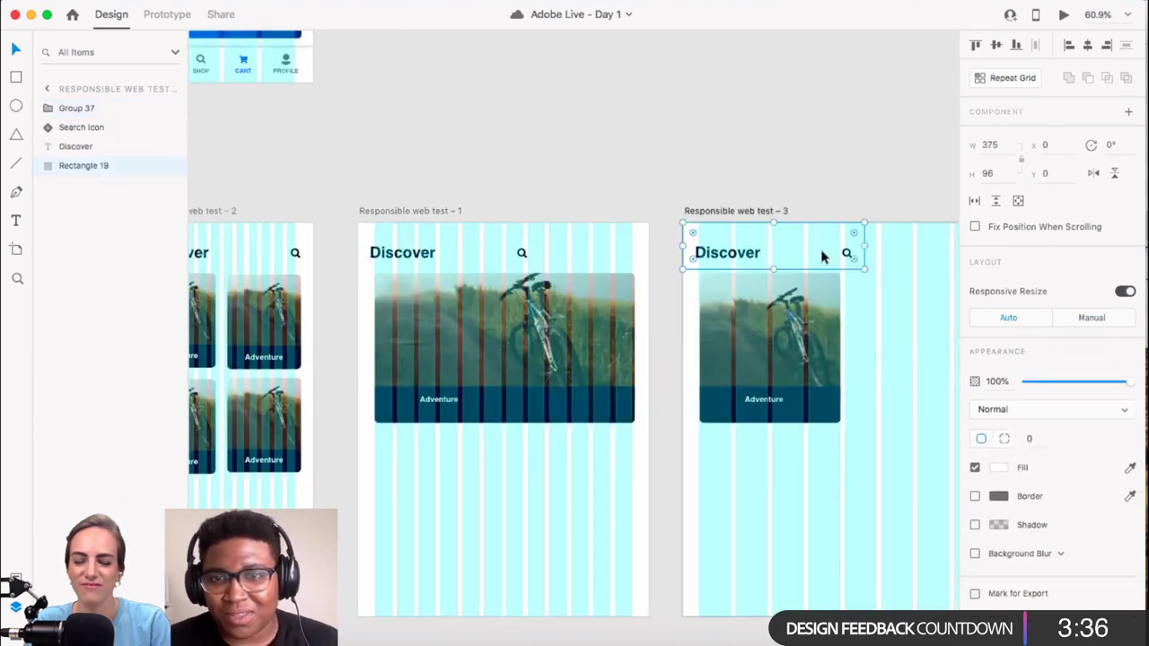
pyautogui.press('Delete')
pyautogui.click(752, 257)
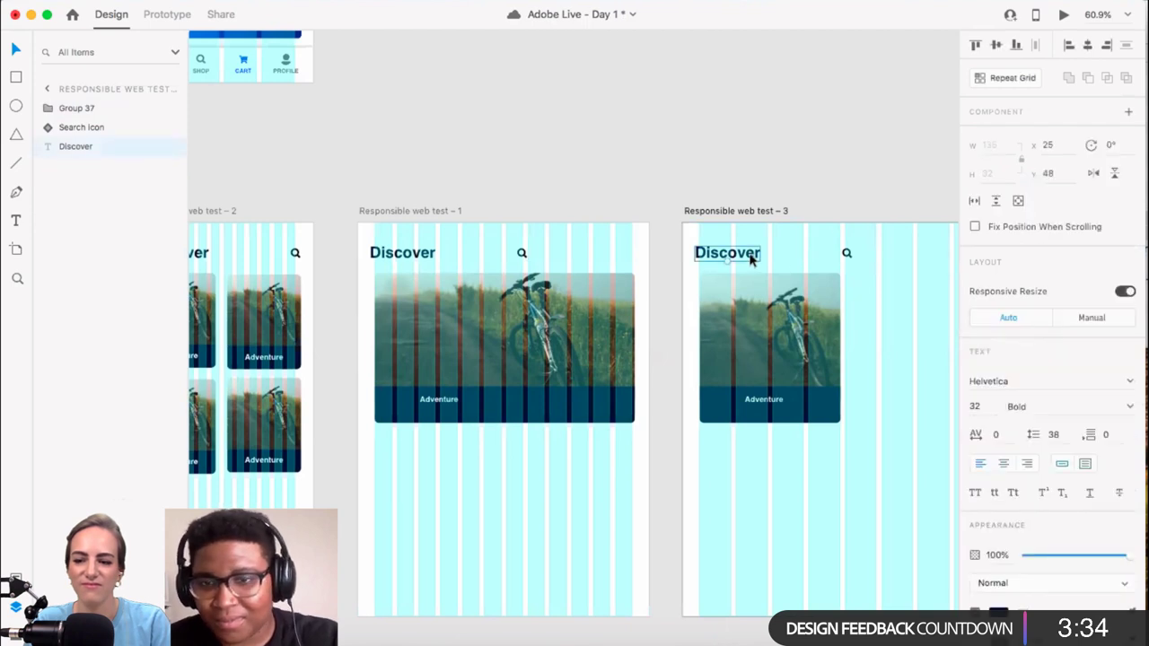
pyautogui.press('Delete')
pyautogui.click(843, 253)
pyautogui.press('Delete')
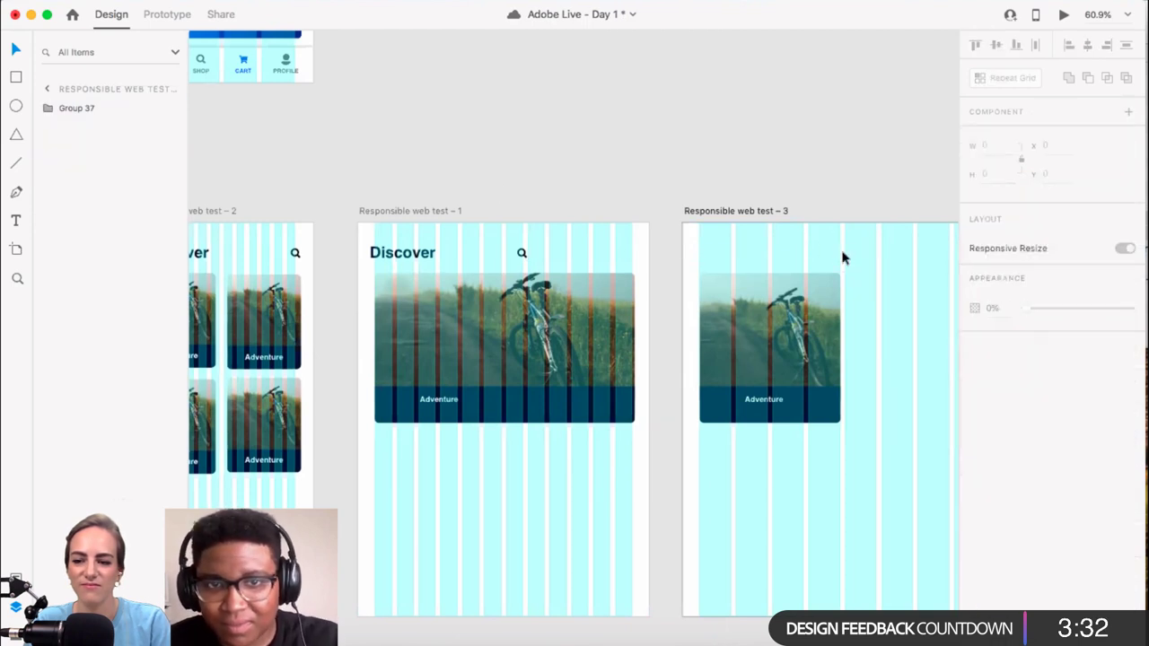
# Step: Group the header rectangle, Discover title and search icon on Responsible web test – 1 and widen the group to 600 px
pyautogui.click(520, 253)
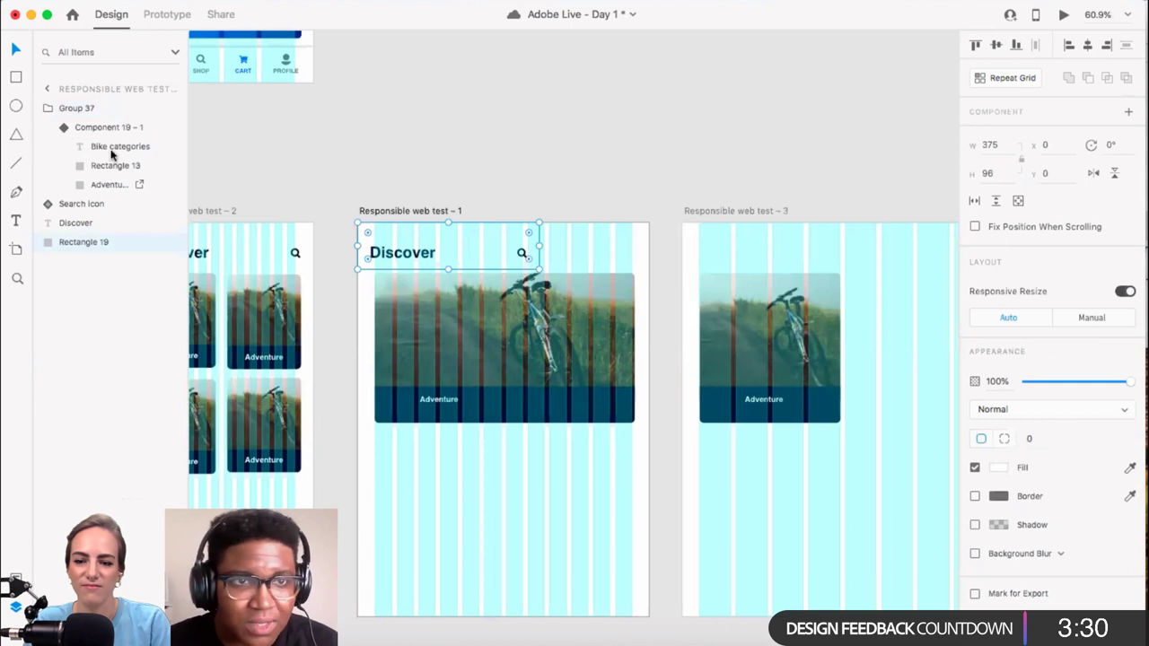
pyautogui.keyDown('shift'); pyautogui.click(81, 207); pyautogui.keyUp('shift')
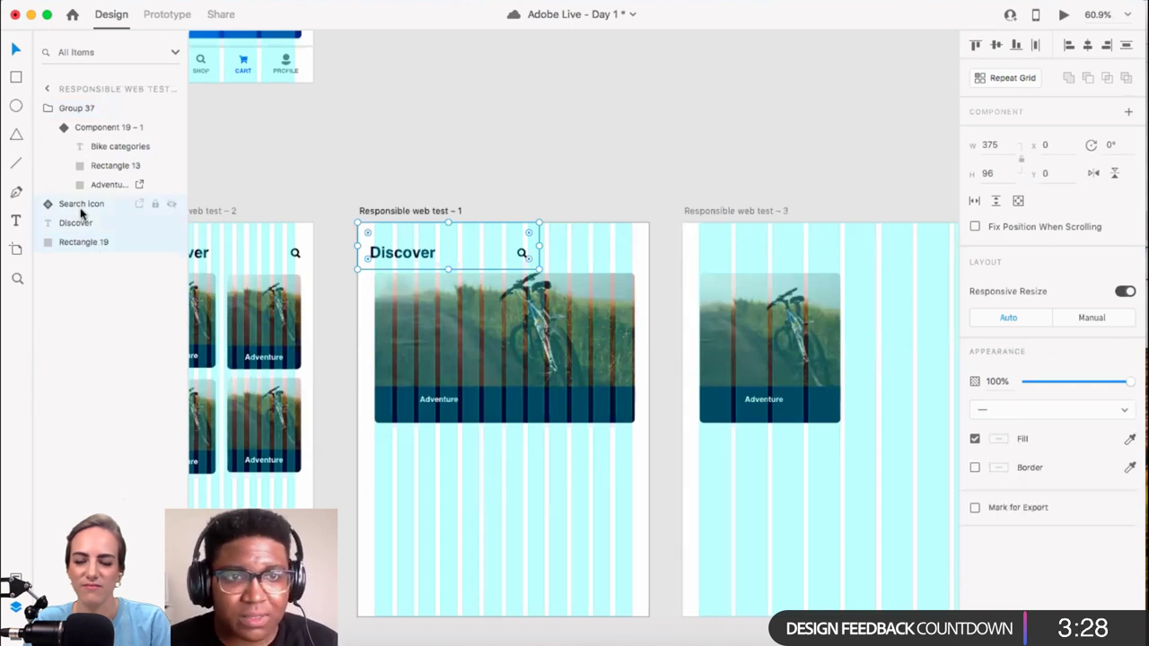
pyautogui.press('super+g')
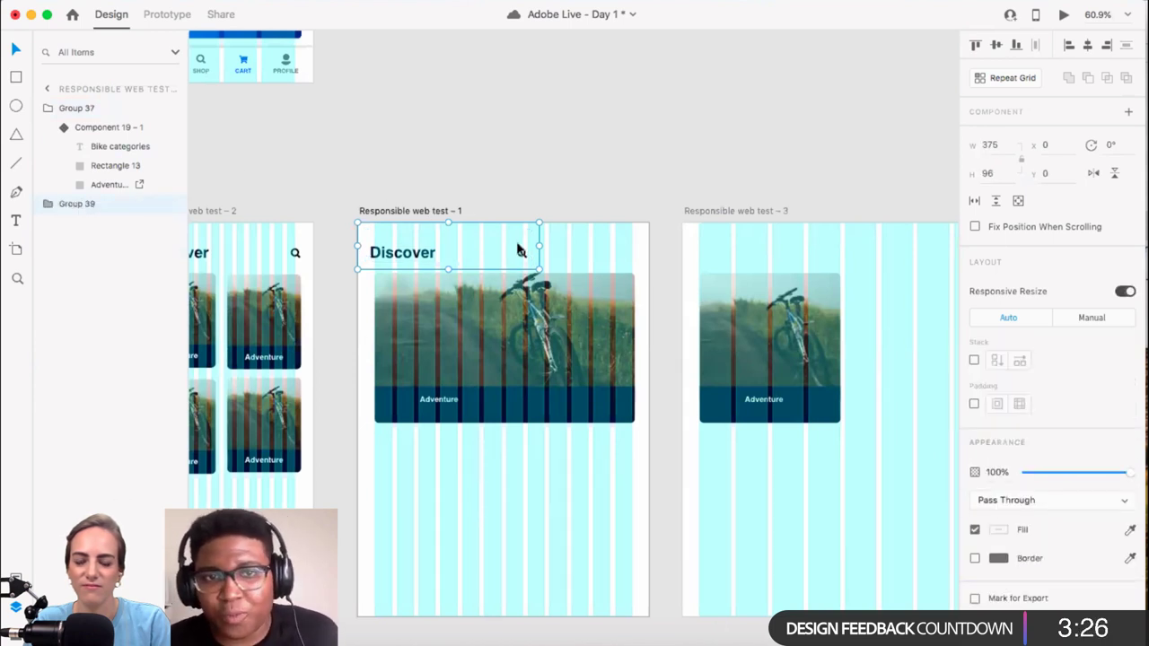
pyautogui.moveTo(540, 245); pyautogui.dragTo(647, 247)
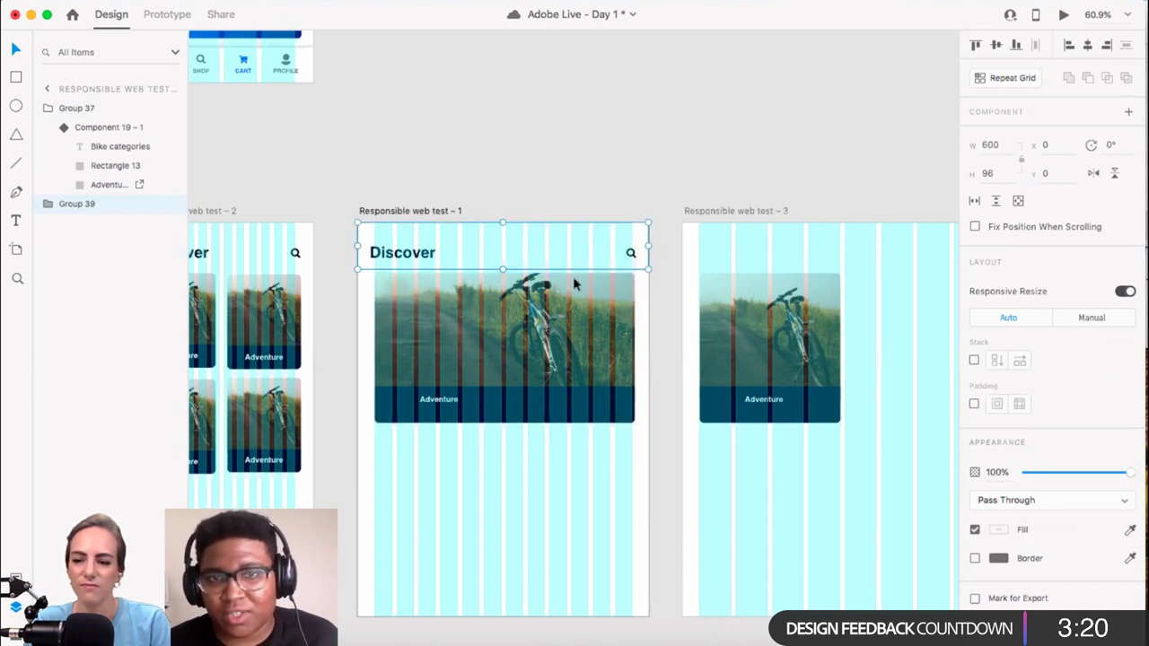
# Step: Copy the header group onto Responsible web test – 3 and widen it to 960 px with Responsive Resize turned off
pyautogui.scroll(-3, 654, 256)
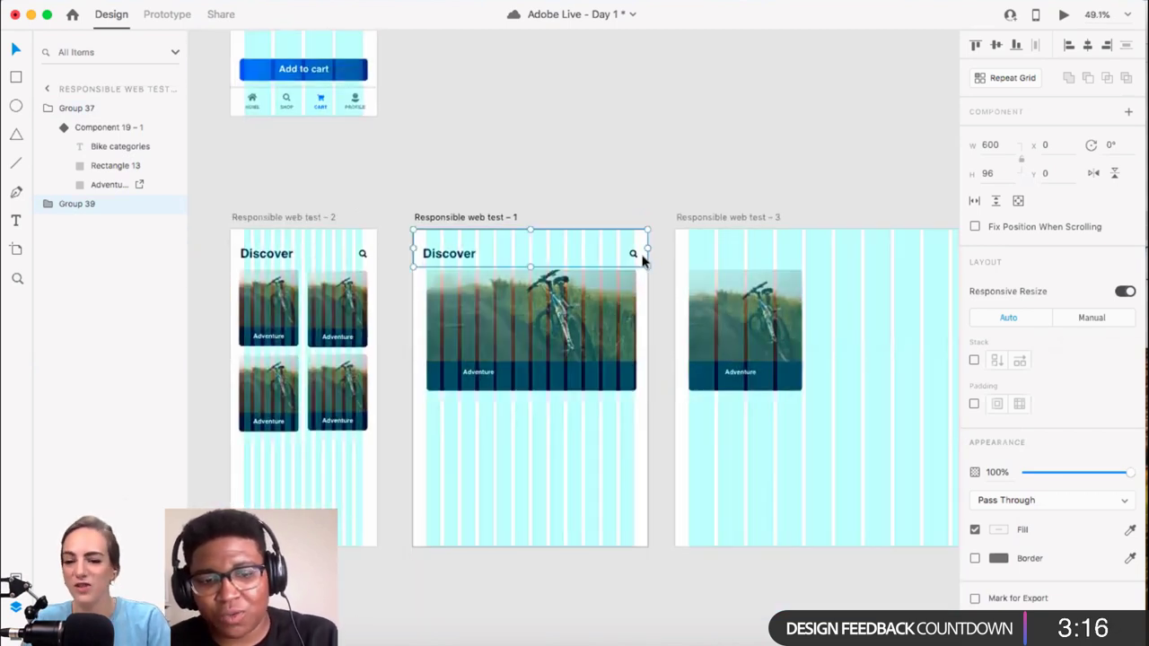
pyautogui.hscroll(3, 628, 233)
pyautogui.click(609, 230)
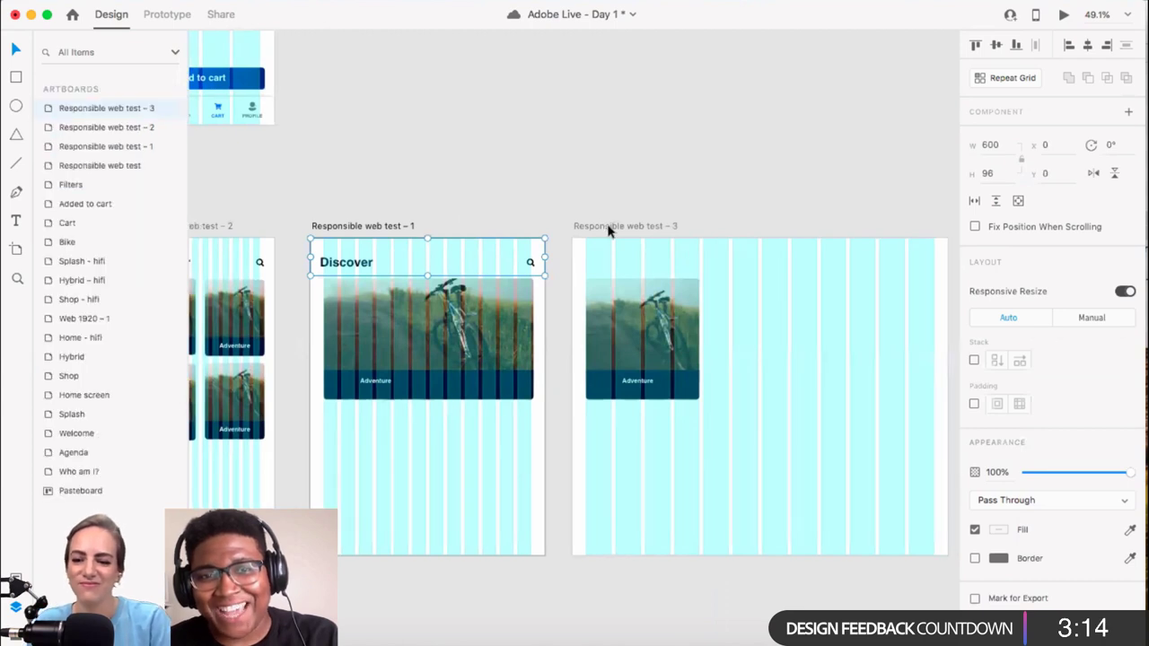
pyautogui.press('super+v')
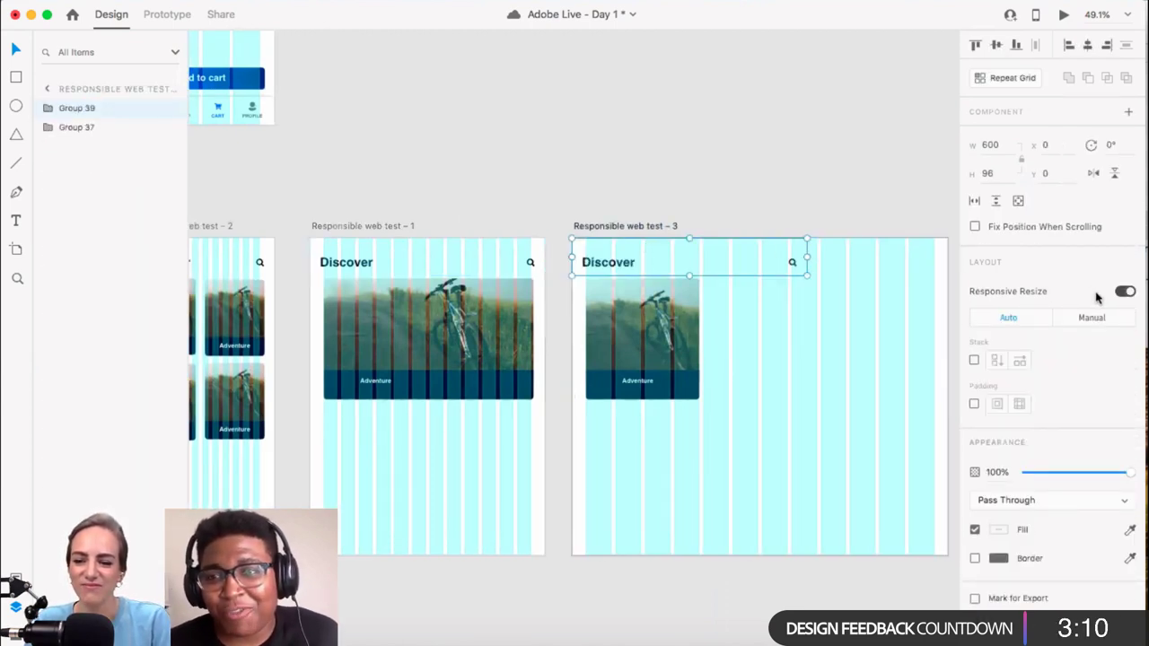
pyautogui.click(1123, 291)
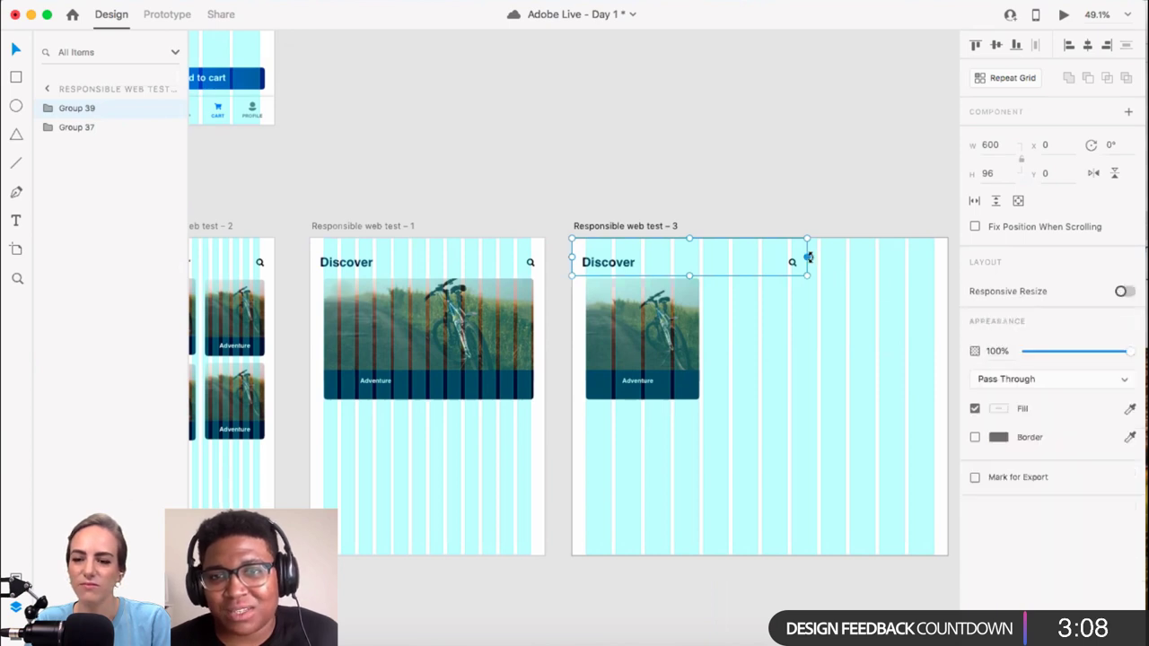
pyautogui.moveTo(807, 257); pyautogui.dragTo(909, 261)
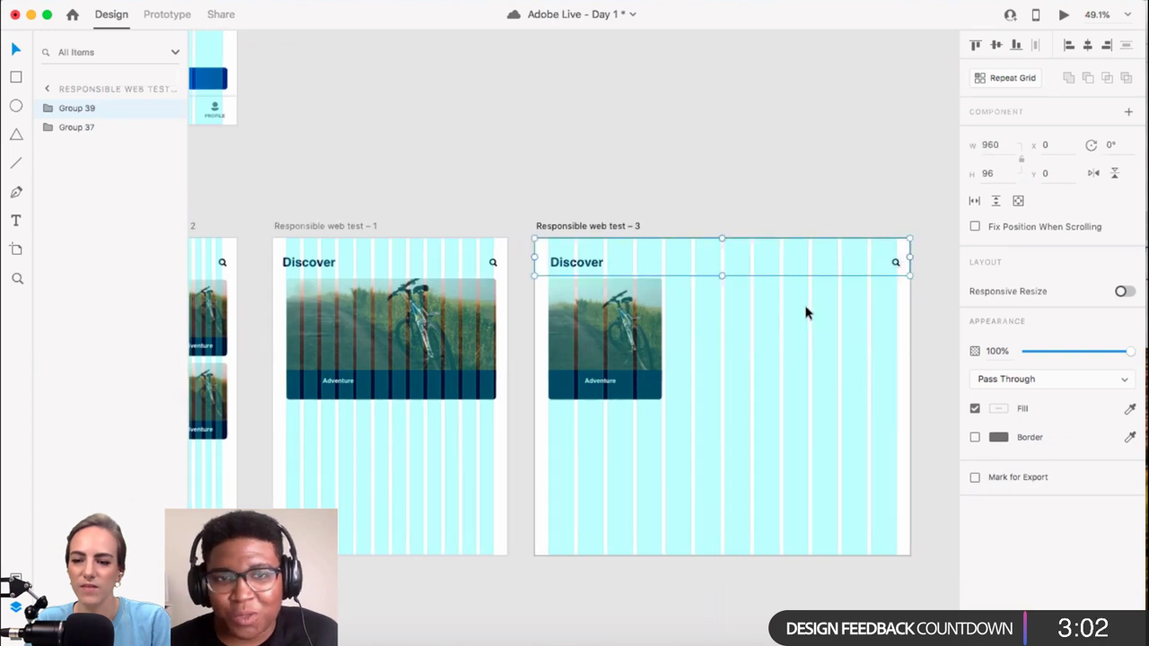
pyautogui.scroll(5, 790, 262)
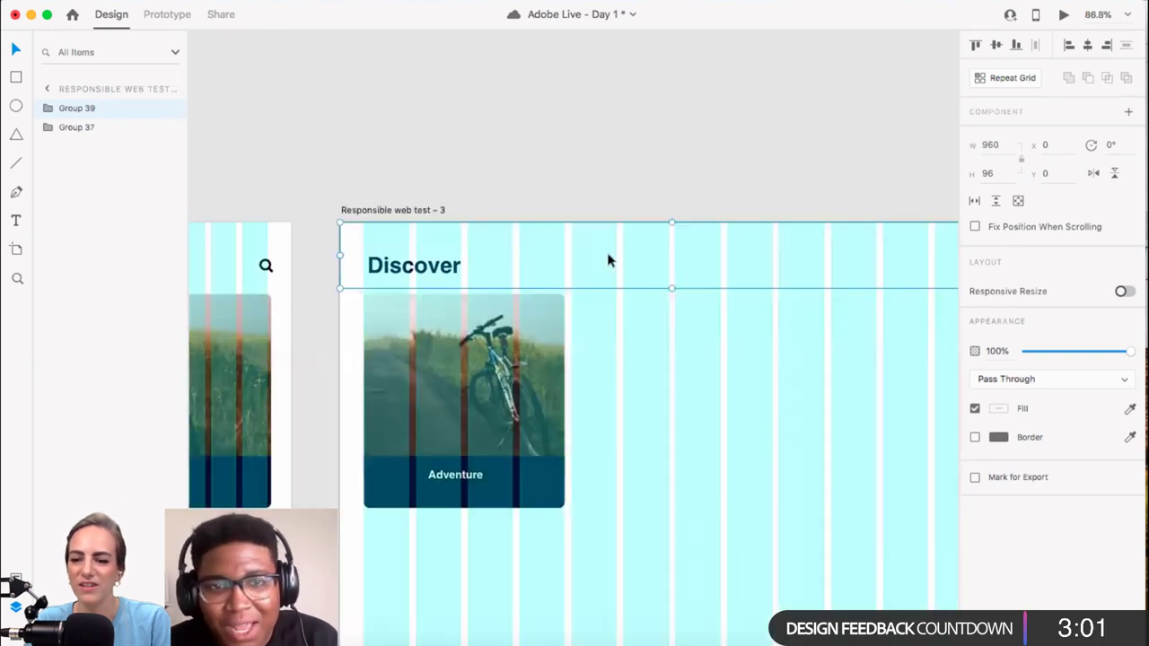
pyautogui.doubleClick(458, 269)
pyautogui.scroll(-5, 459, 269)
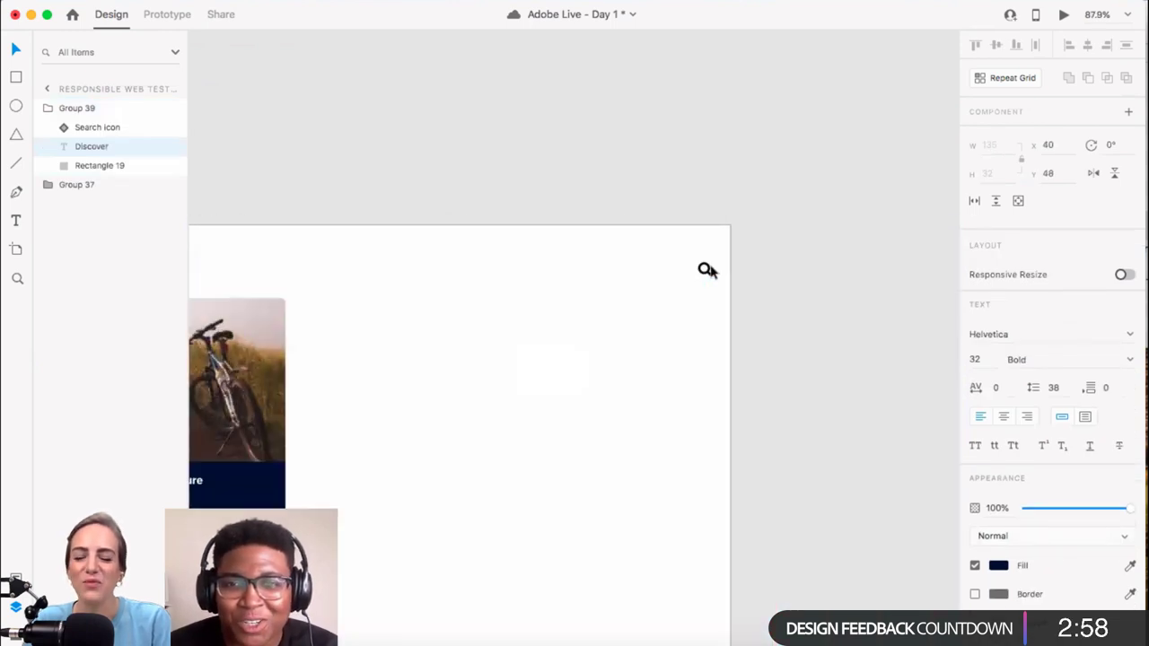
pyautogui.click(707, 269)
pyautogui.scroll(-5, 690, 287)
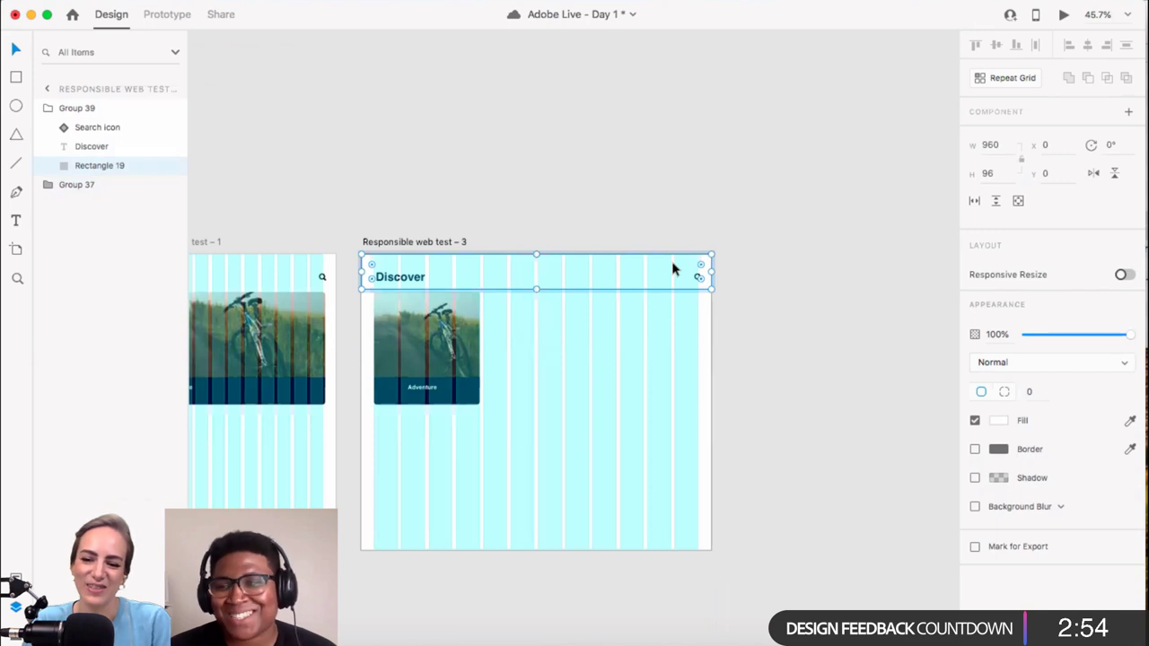
# Step: Turn on Padding for the Adventure card group on Responsible web test – 3
pyautogui.click(463, 386)
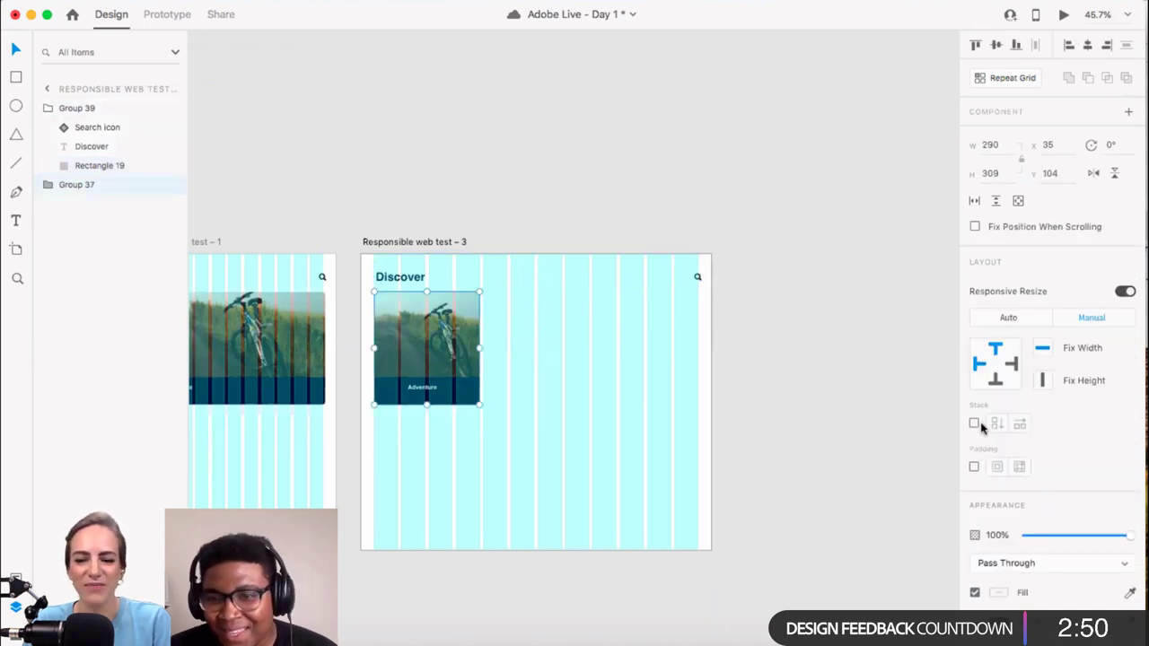
pyautogui.click(976, 466)
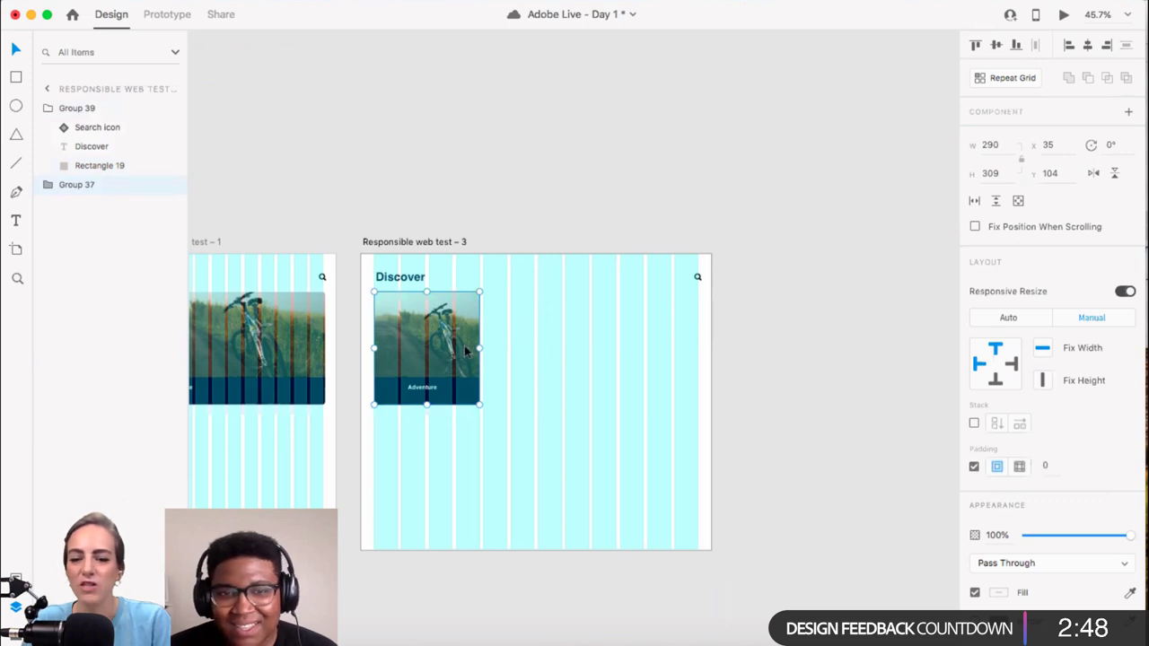
pyautogui.scroll(-3, 478, 349)
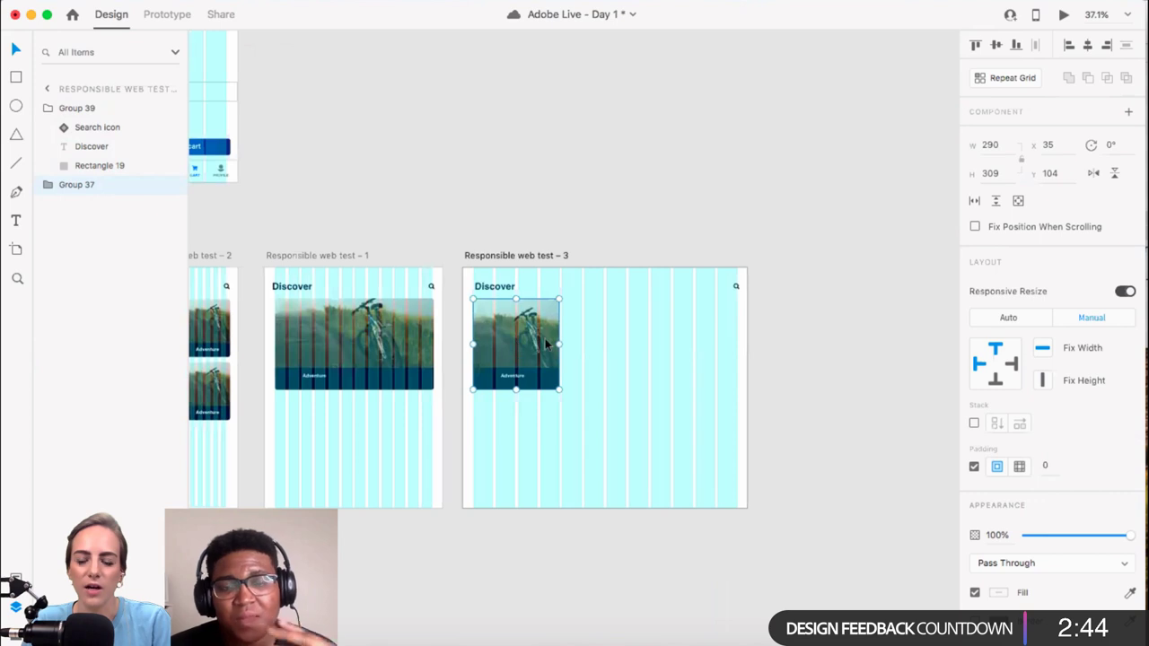
pyautogui.scroll(-1, 545, 340)
pyautogui.hscroll(-5, 545, 338)
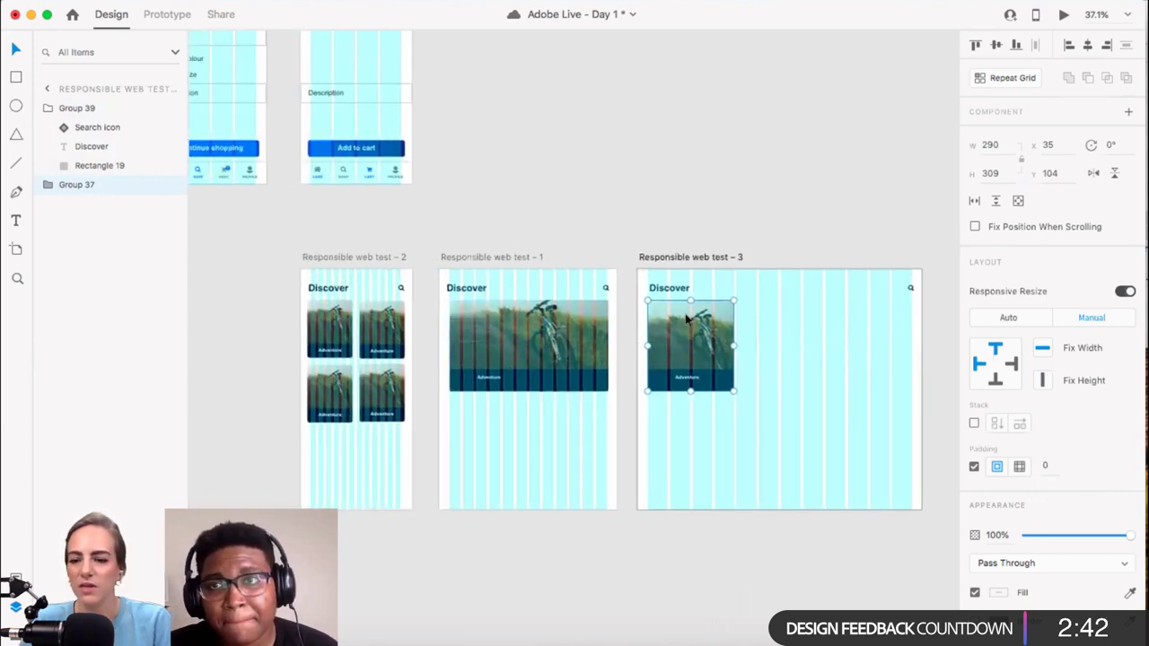
pyautogui.scroll(5, 689, 316)
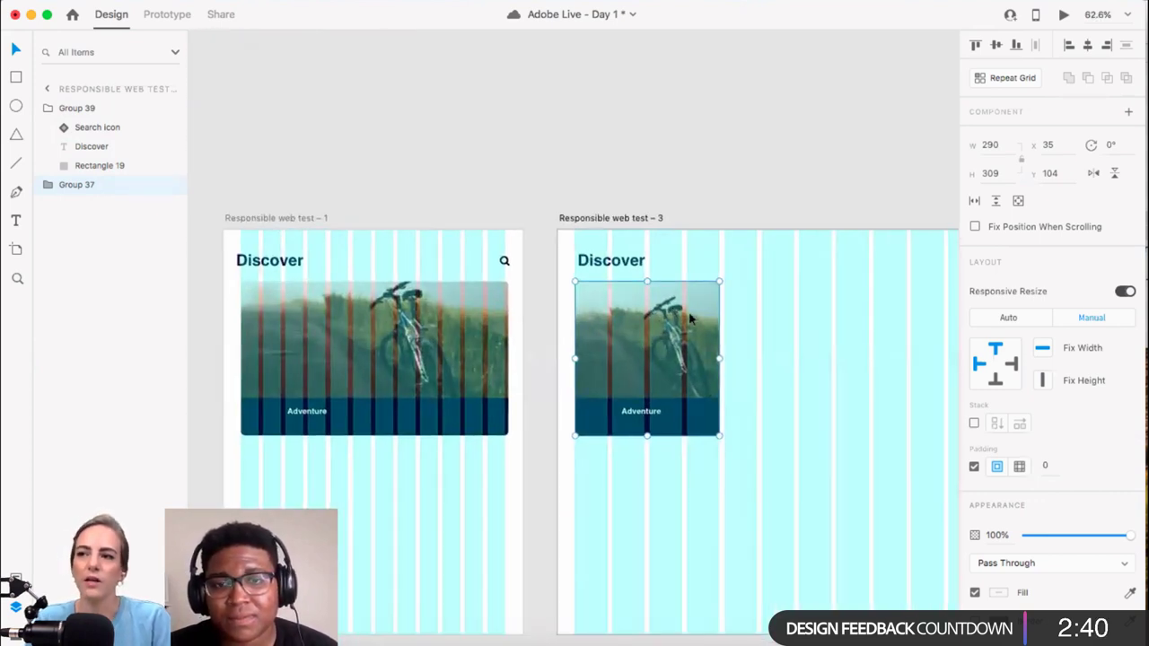
# Step: Turn off the layout grids across the artboards, starting from the Hybrid – hifi artboard
pyautogui.scroll(-2, 689, 316)
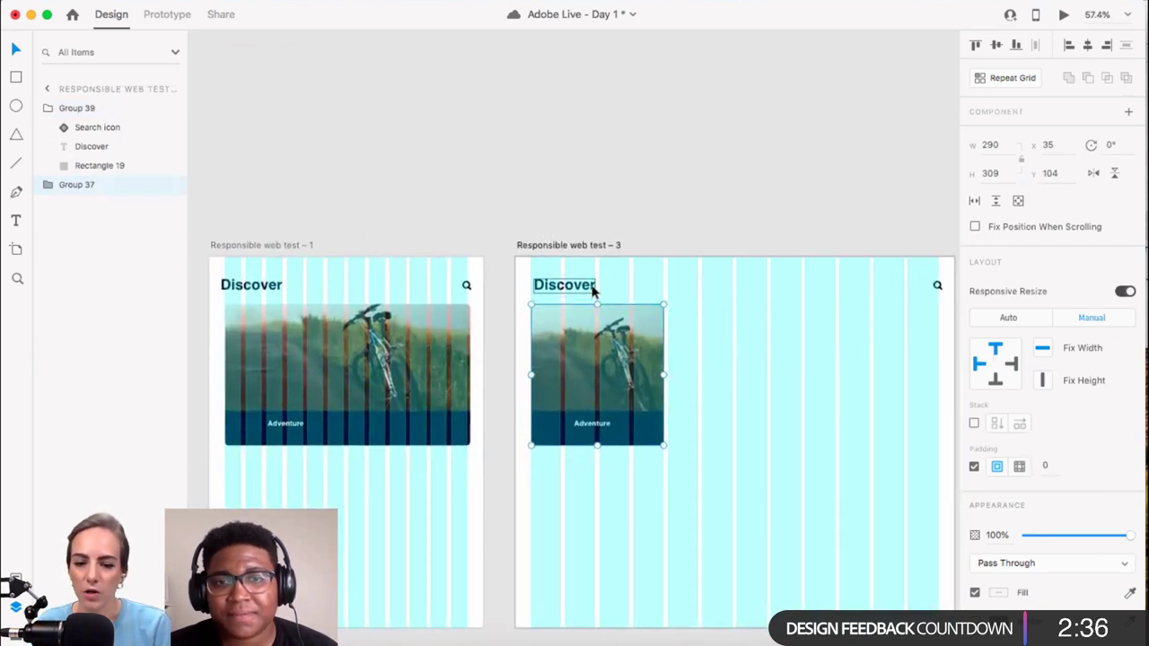
pyautogui.scroll(-3, 623, 279)
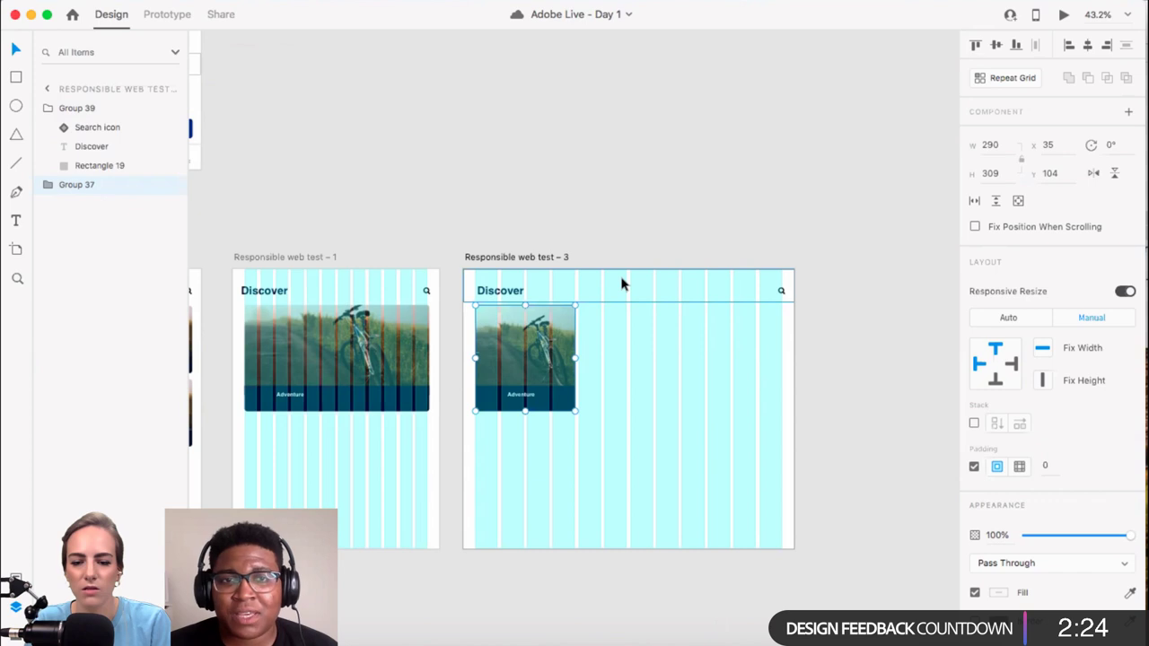
pyautogui.scroll(-6, 623, 285)
pyautogui.hscroll(-5, 652, 285)
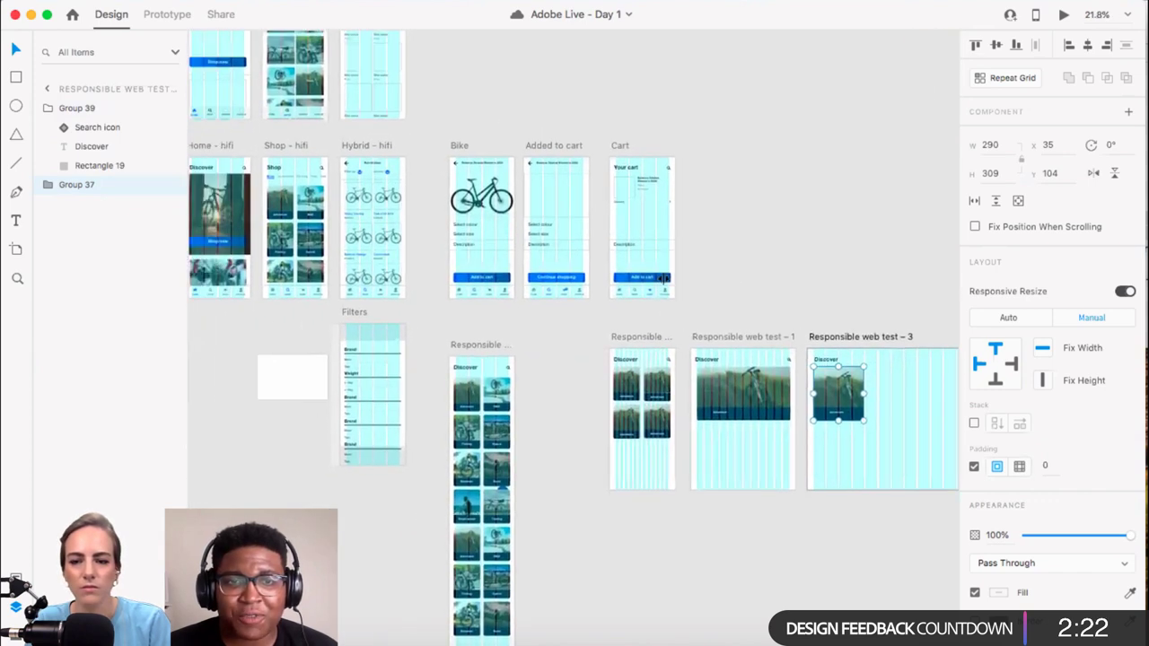
pyautogui.click(506, 152)
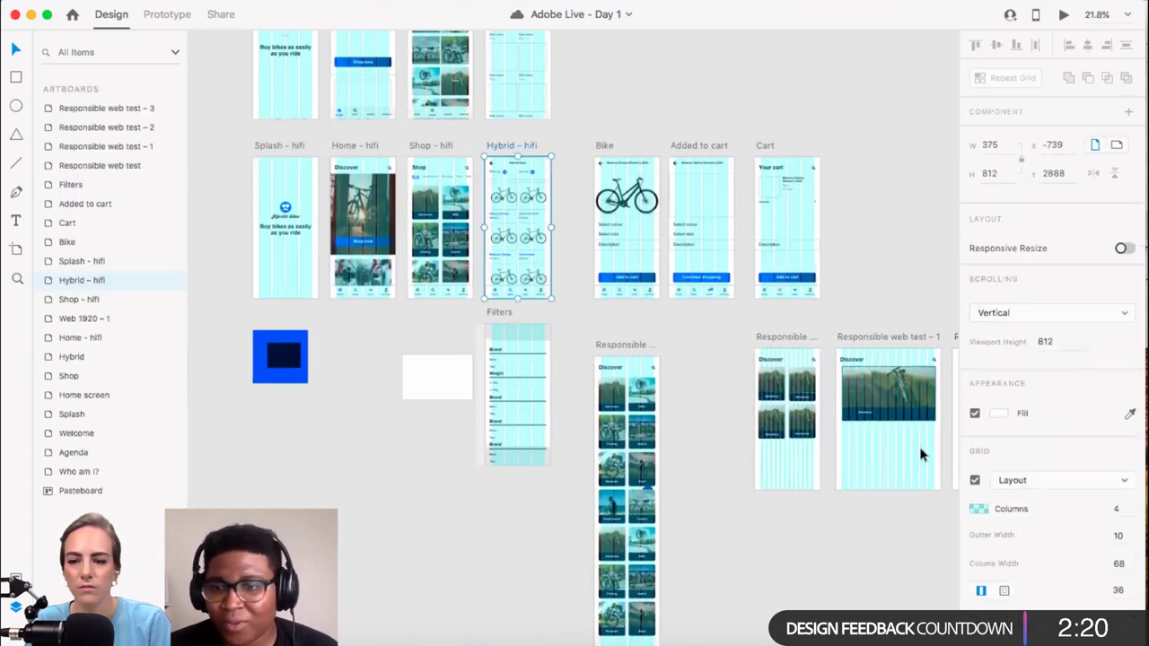
pyautogui.click(974, 480)
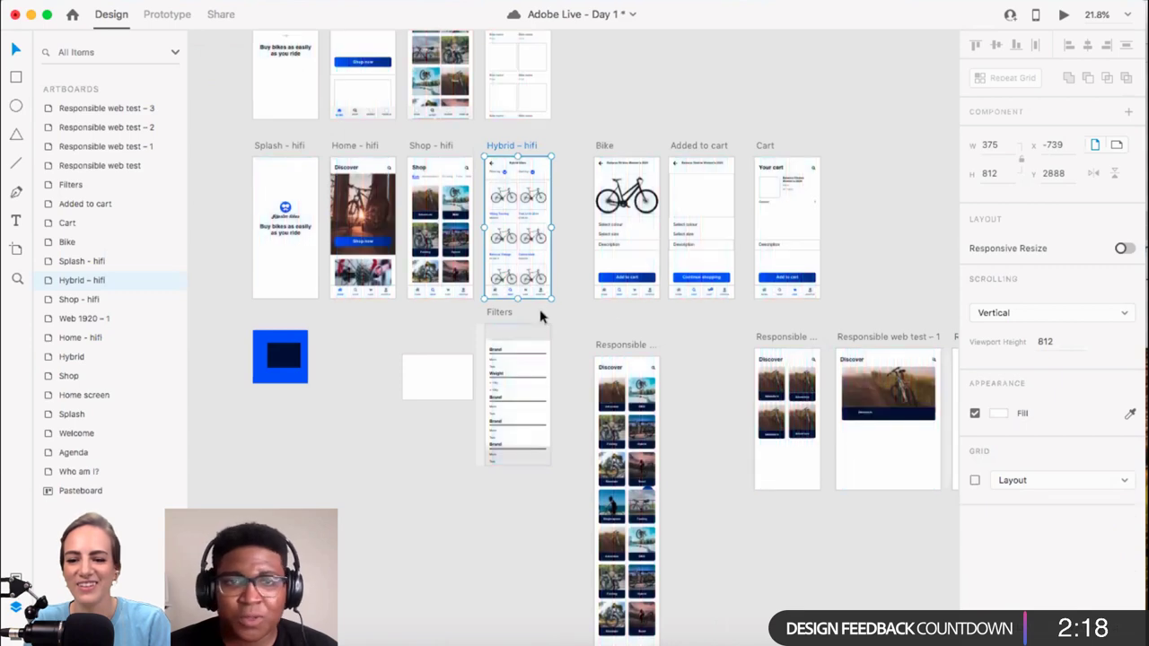
# Step: Review the hifi mobile screens and the Discover headers on the Responsible web test artboards without the grid overlay
pyautogui.scroll(5, 456, 277)
pyautogui.scroll(-2, 455, 273)
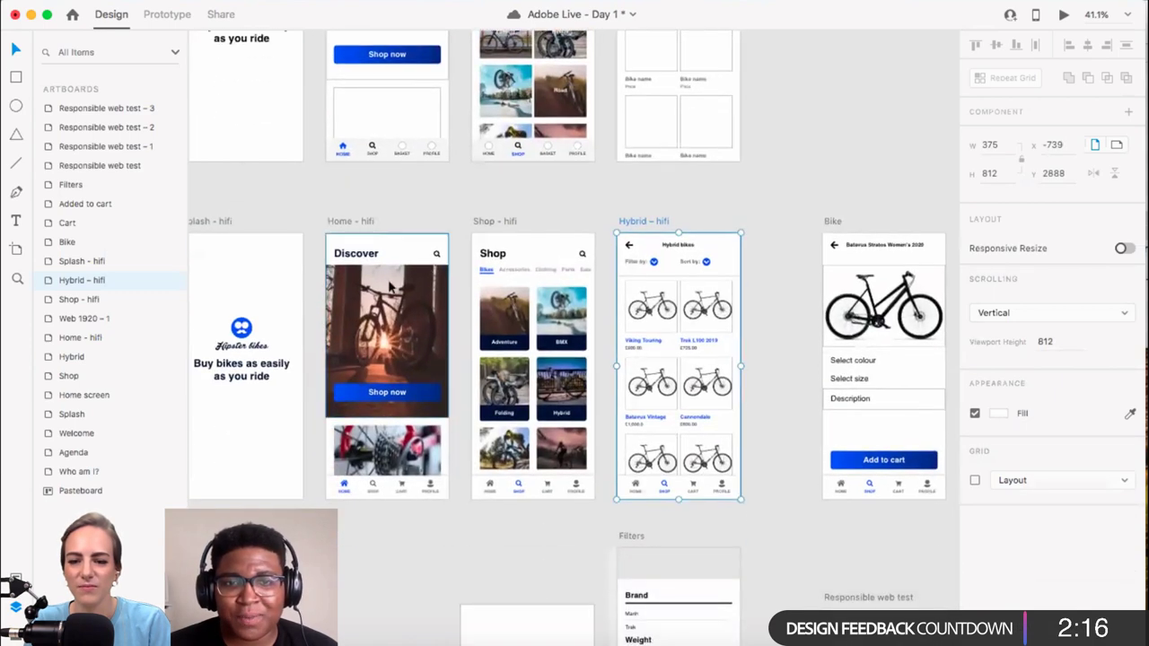
pyautogui.scroll(2, 419, 306)
pyautogui.scroll(-3, 634, 308)
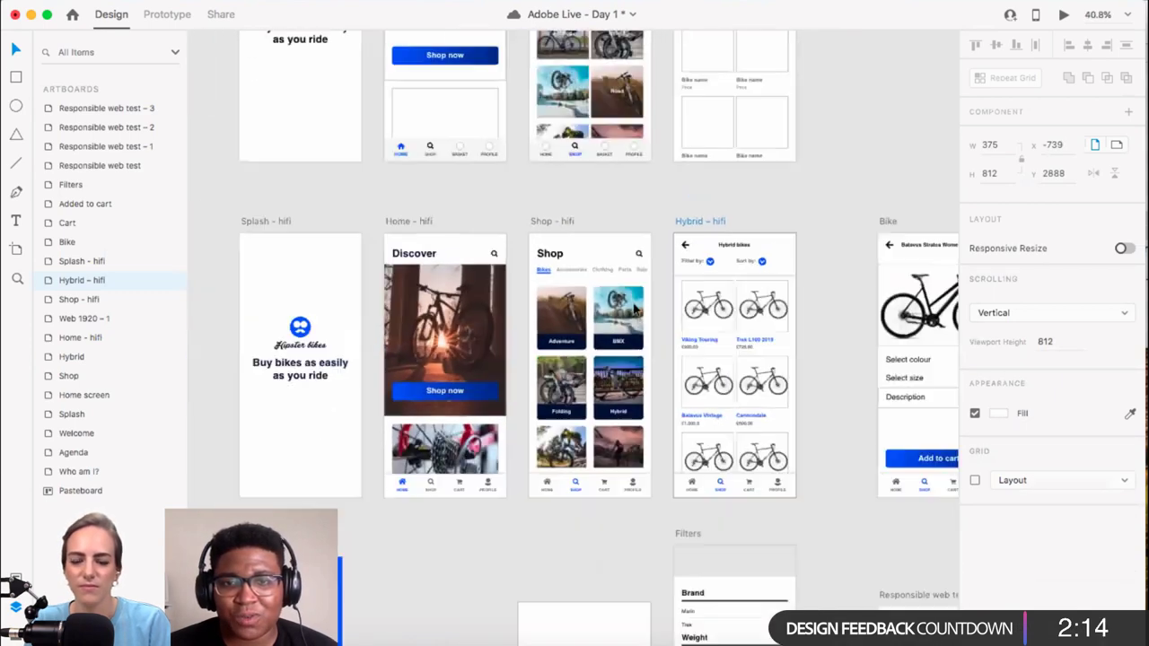
pyautogui.hscroll(5, 763, 403)
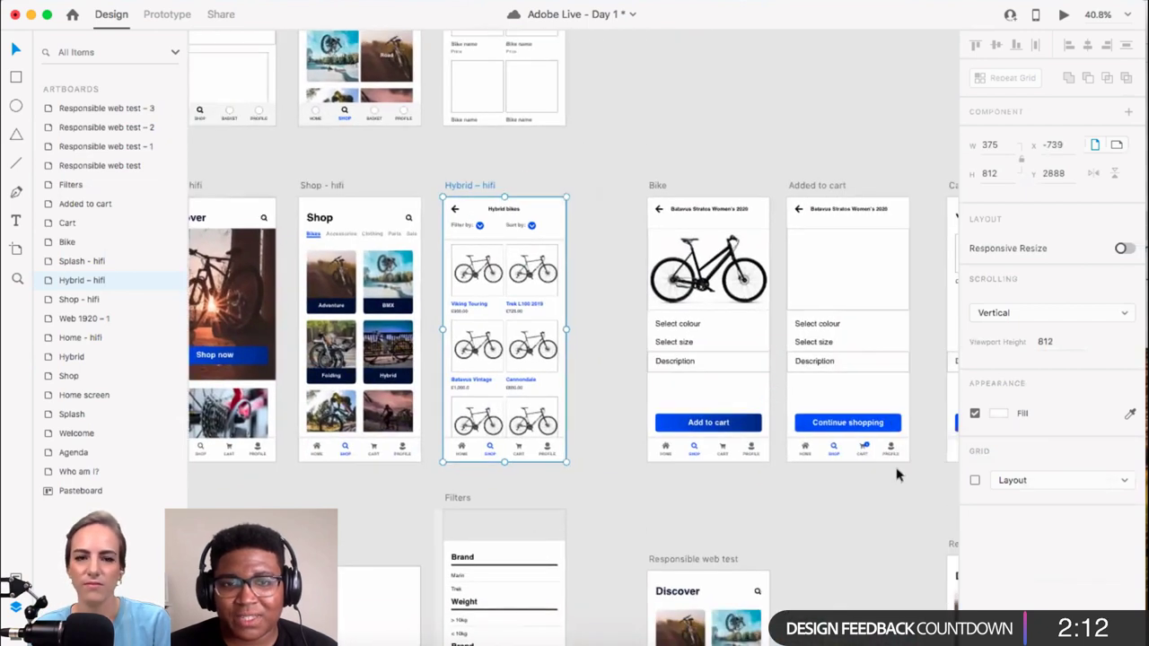
pyautogui.hscroll(-3, 285, 232)
pyautogui.scroll(-1, 285, 232)
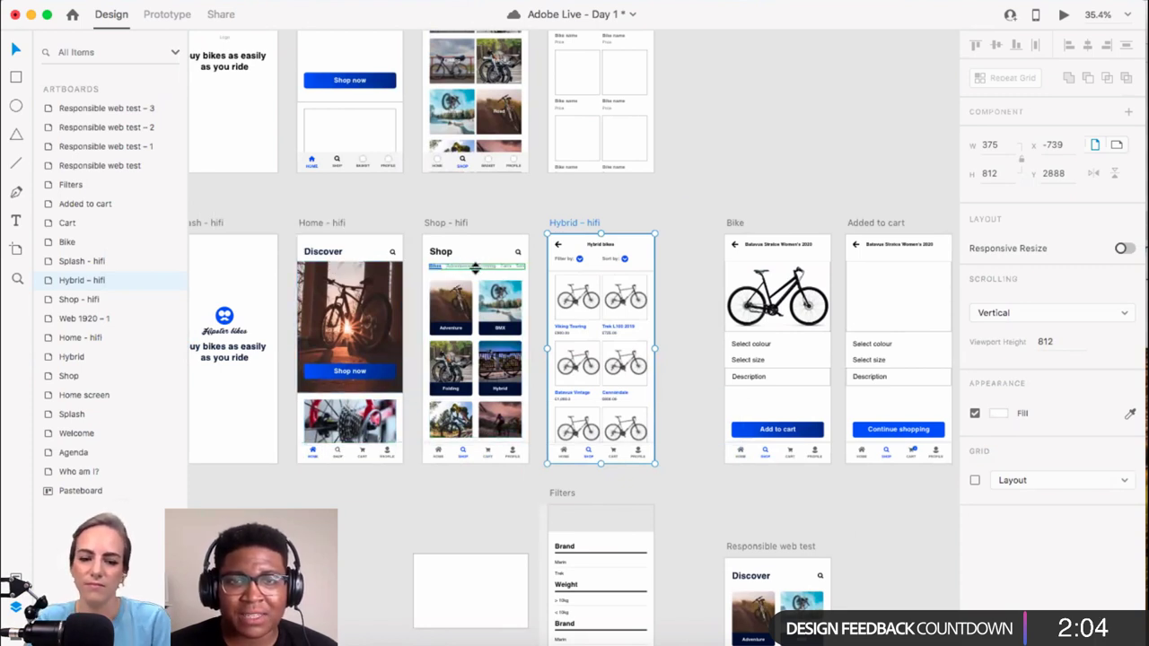
pyautogui.hscroll(2, 513, 267)
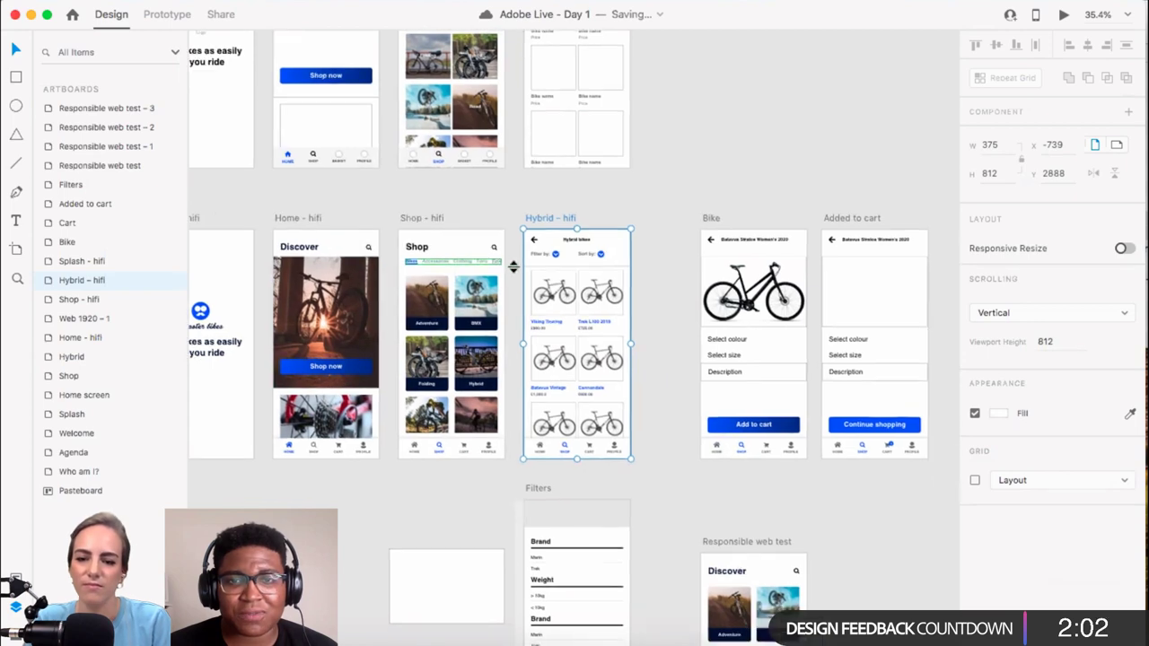
pyautogui.hscroll(10, 514, 267)
pyautogui.scroll(-5, 512, 264)
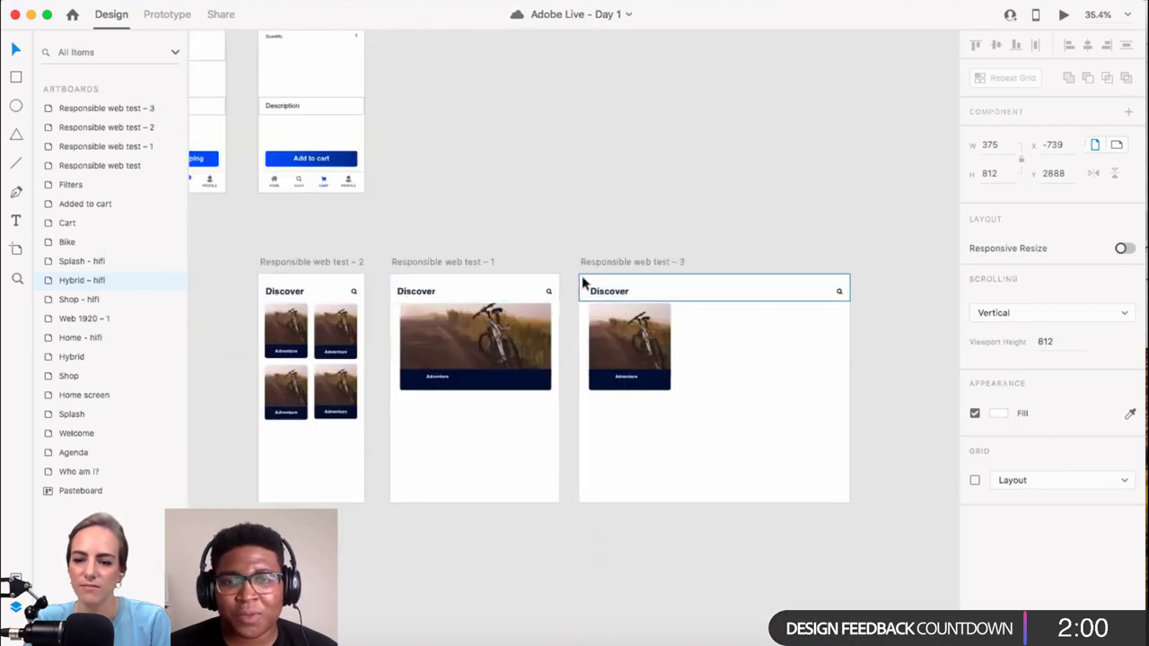
pyautogui.scroll(3, 582, 283)
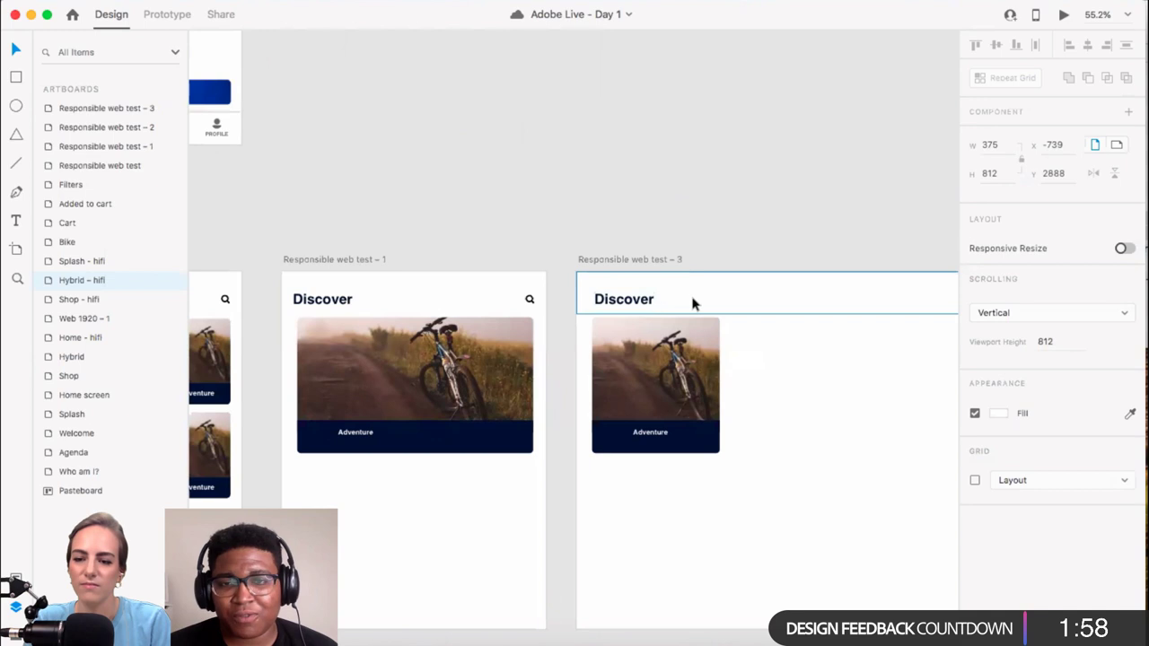
pyautogui.scroll(-3, 770, 290)
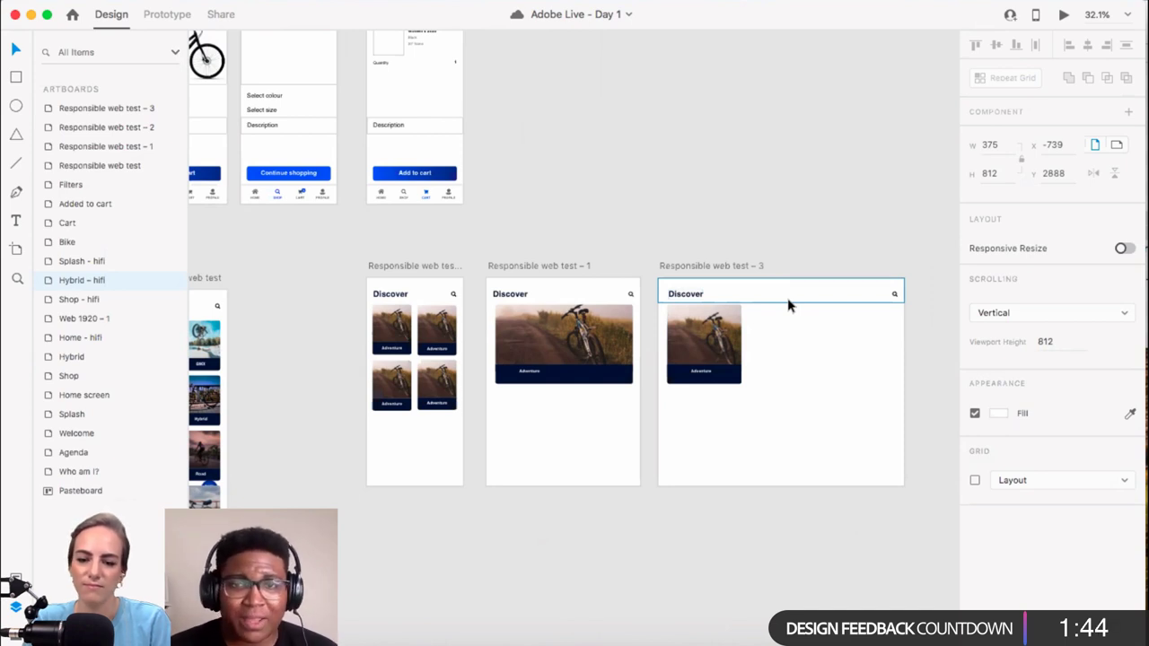
# Step: Examine how the bike cards are arranged on the Shop – hifi and Hybrid – hifi artboards
pyautogui.scroll(-5, 788, 306)
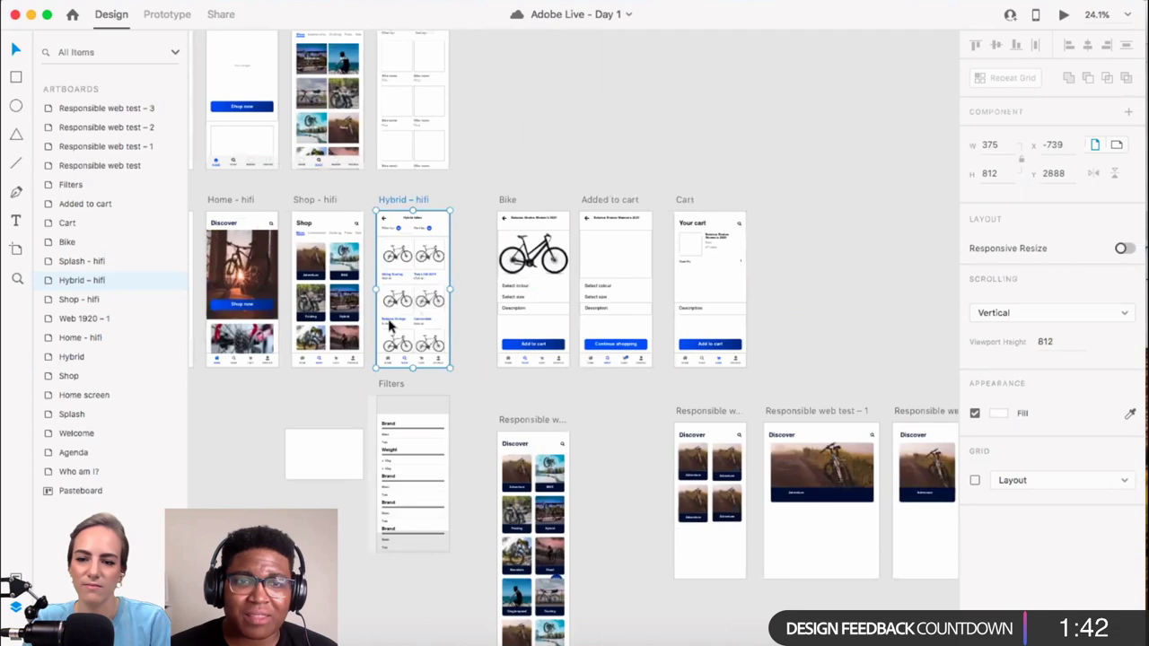
pyautogui.scroll(5, 311, 301)
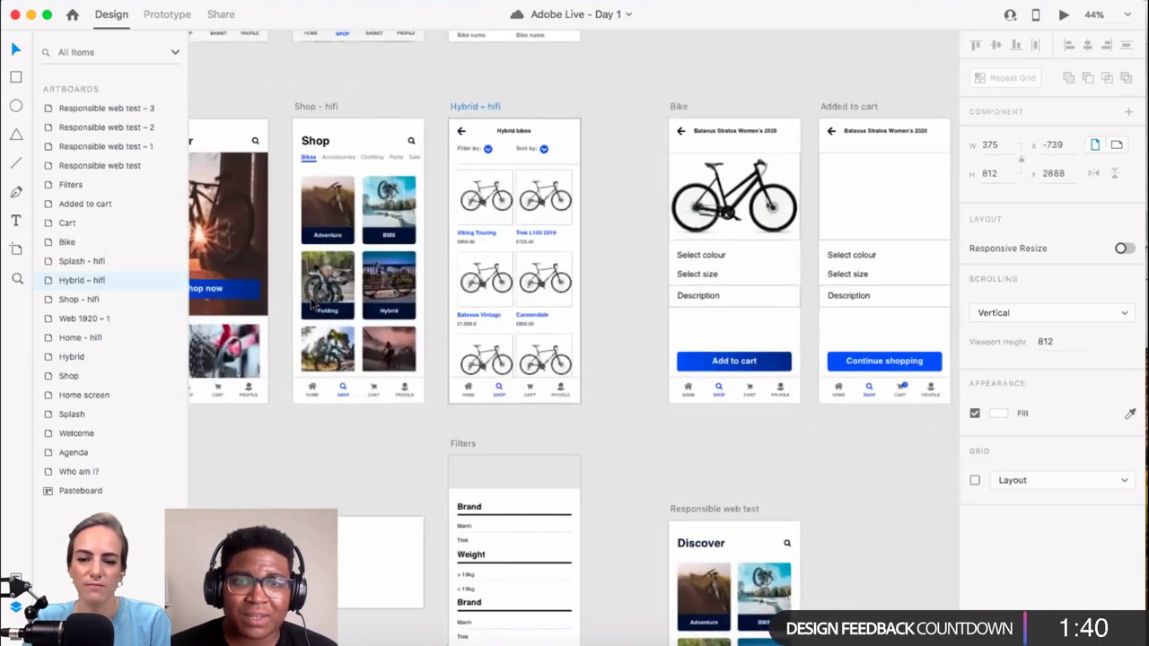
pyautogui.scroll(-3, 311, 301)
pyautogui.hscroll(3, 525, 261)
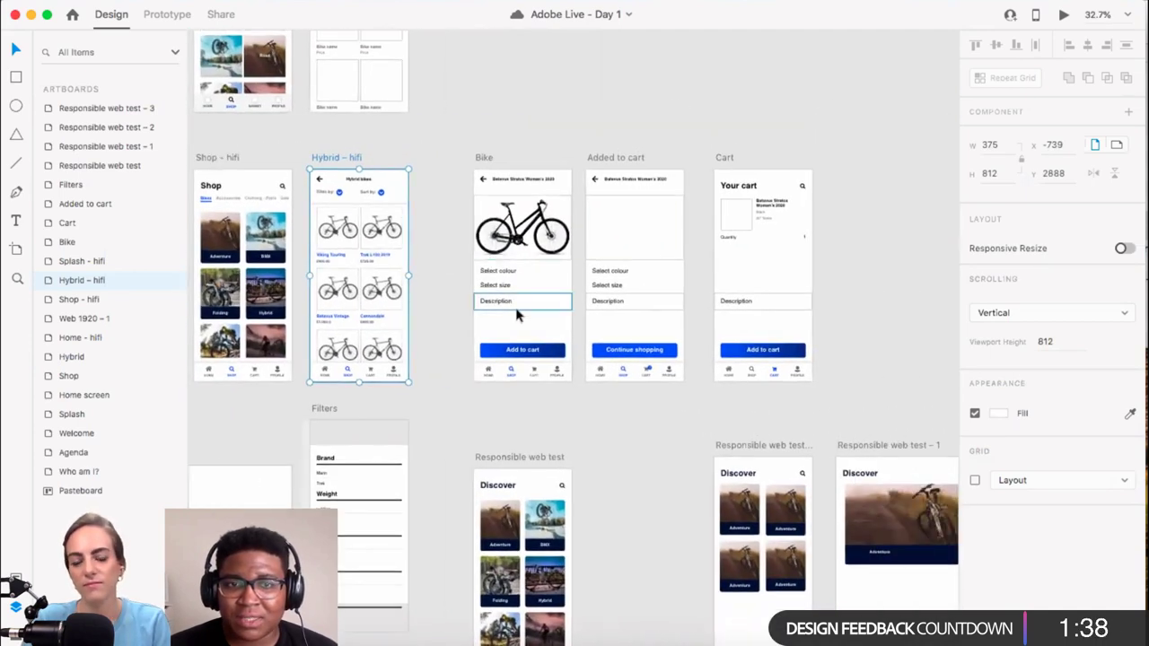
pyautogui.hscroll(-3, 507, 313)
pyautogui.scroll(3, 431, 282)
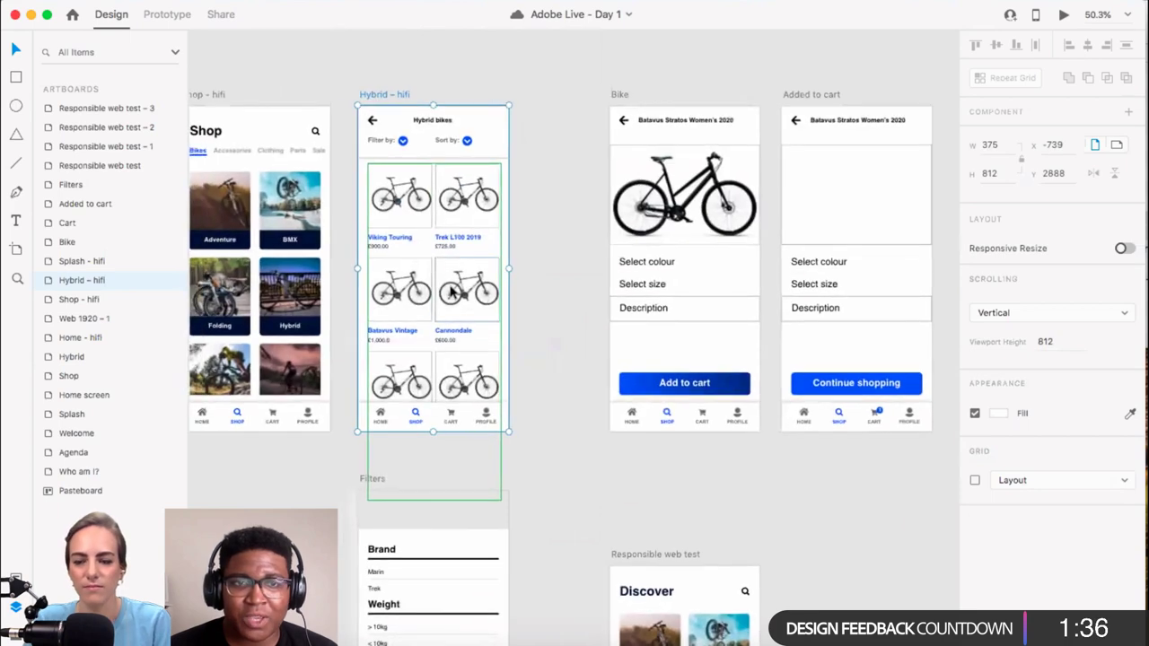
pyautogui.hscroll(-3, 432, 282)
pyautogui.scroll(2, 432, 164)
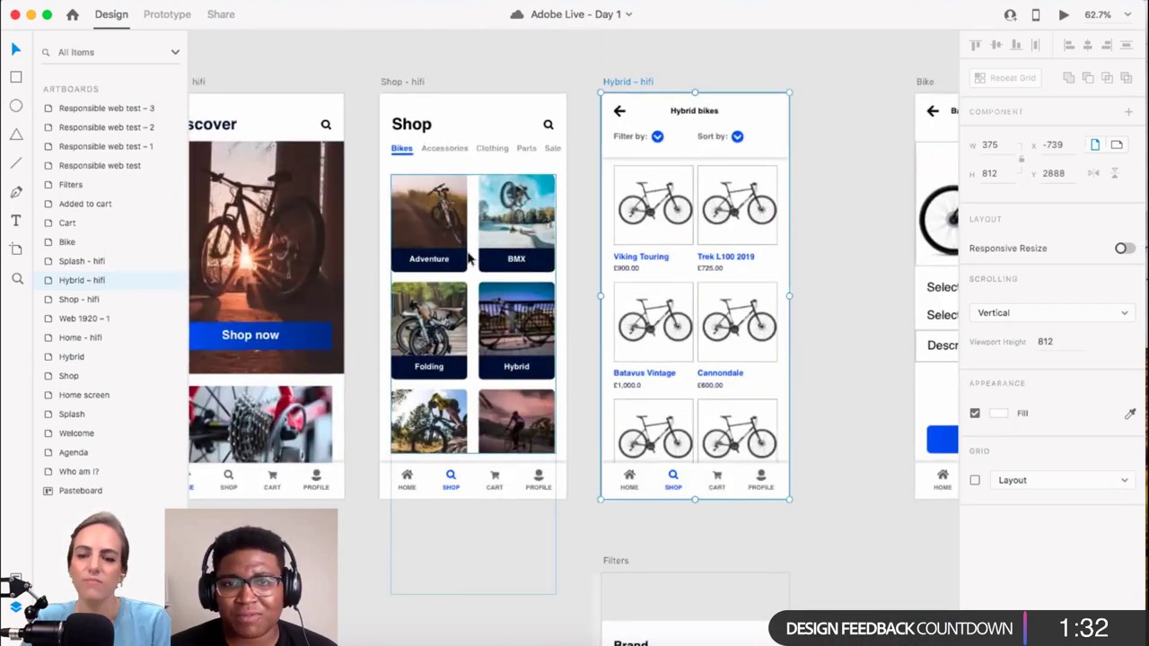
pyautogui.scroll(-4, 705, 213)
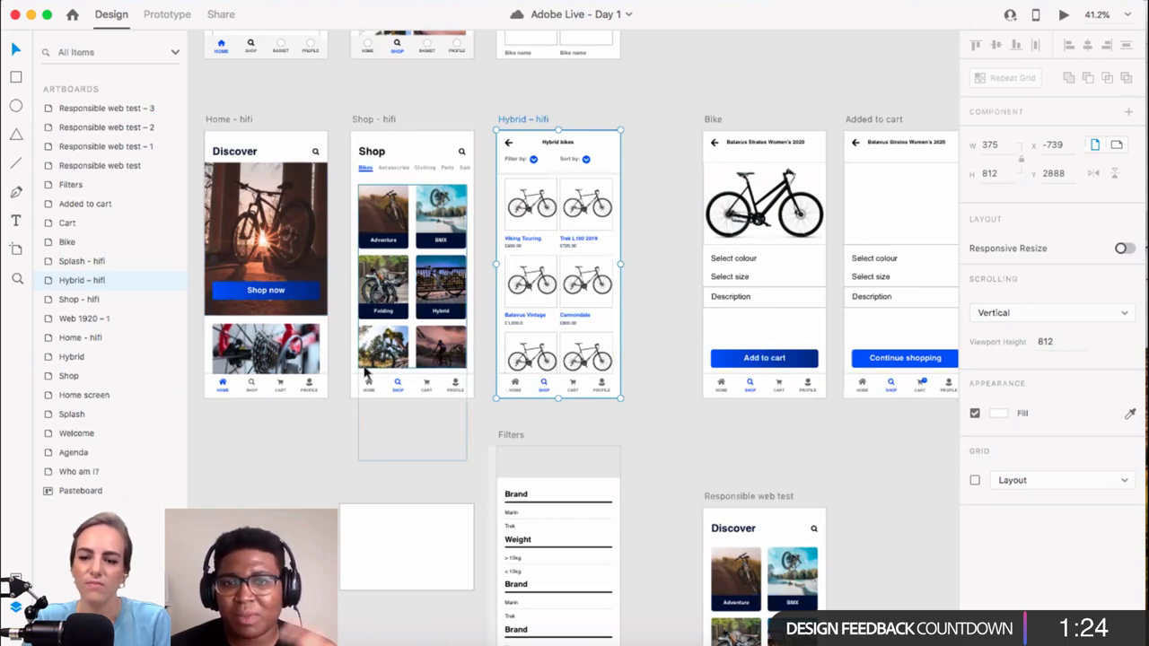
# Step: Compare the Adventure card layouts across the Responsible web test artboards
pyautogui.scroll(-5, 408, 410)
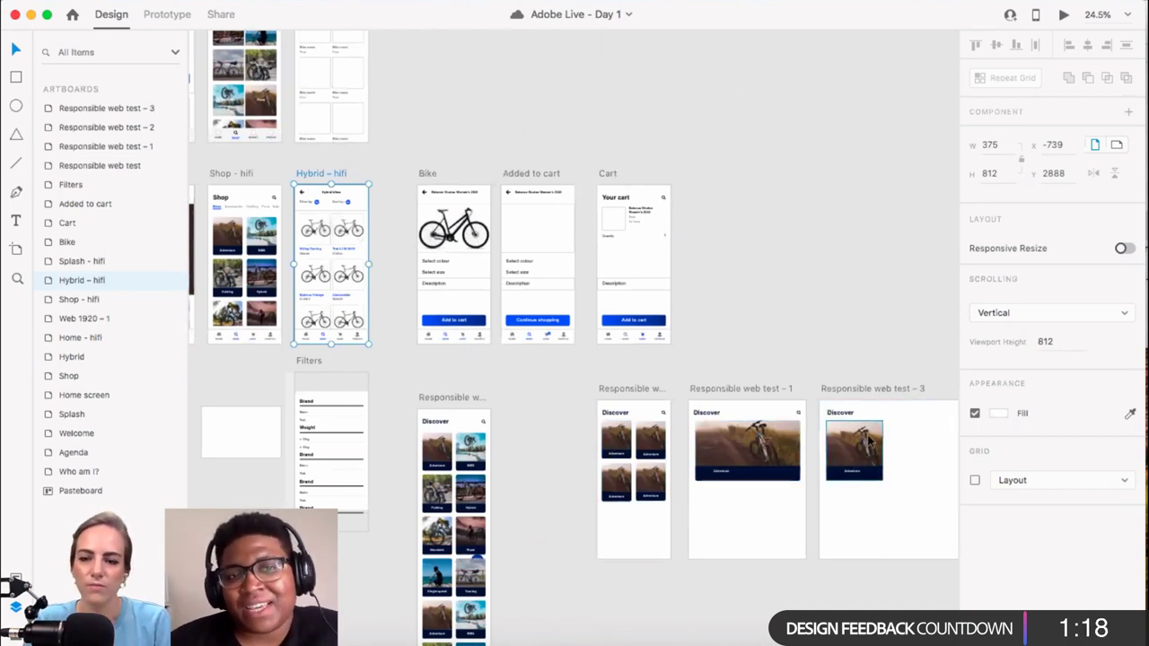
pyautogui.scroll(-2, 869, 440)
pyautogui.scroll(5, 869, 439)
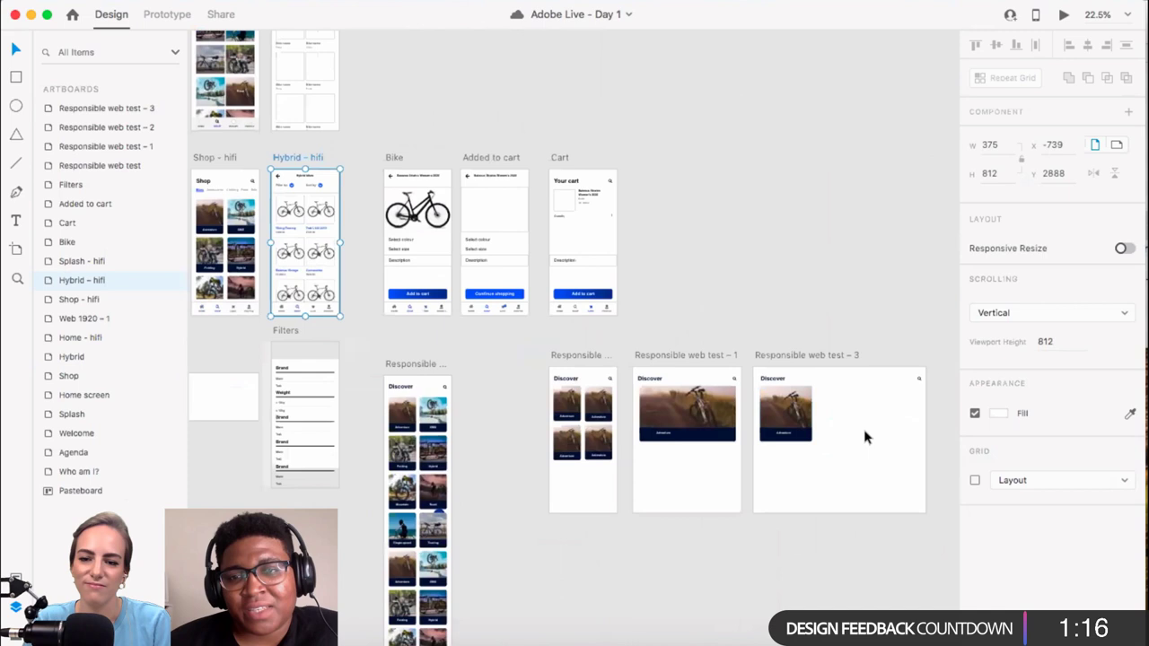
pyautogui.hscroll(2, 605, 366)
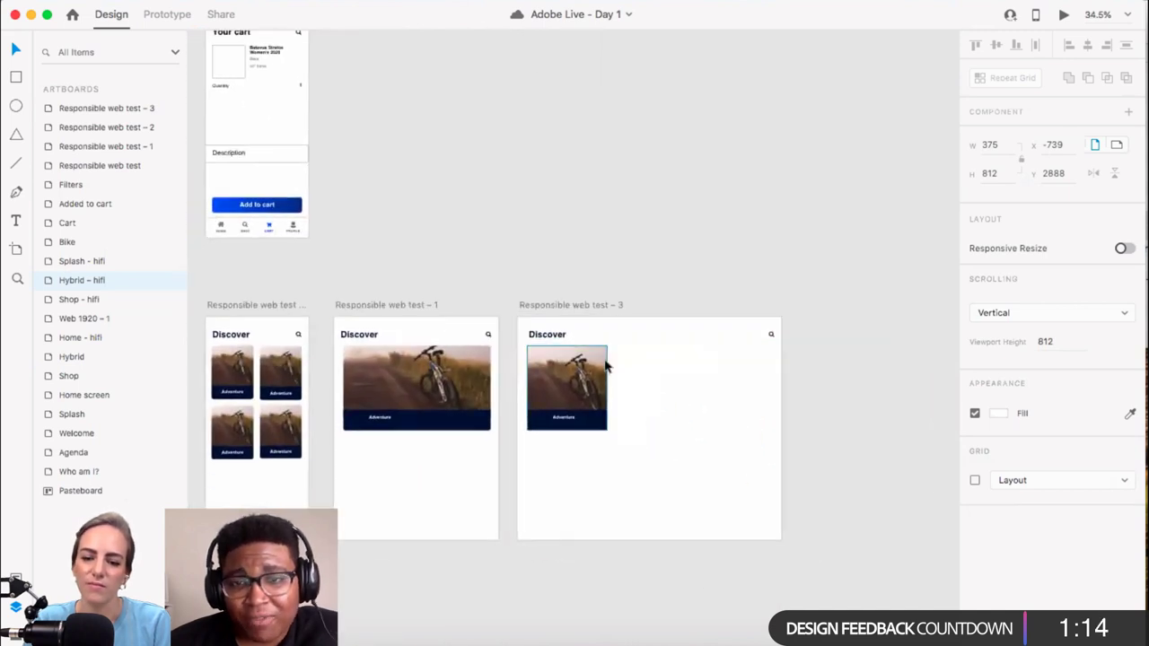
pyautogui.scroll(4, 606, 366)
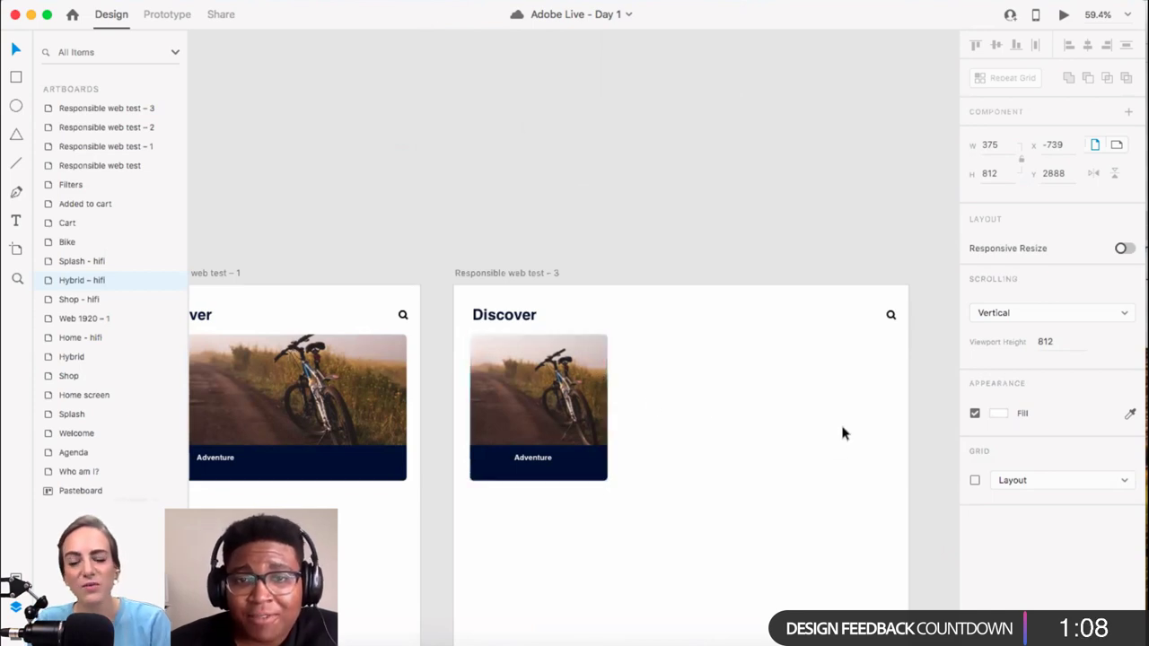
pyautogui.scroll(-2, 843, 433)
pyautogui.hscroll(-10, 842, 434)
pyautogui.scroll(-3, 842, 433)
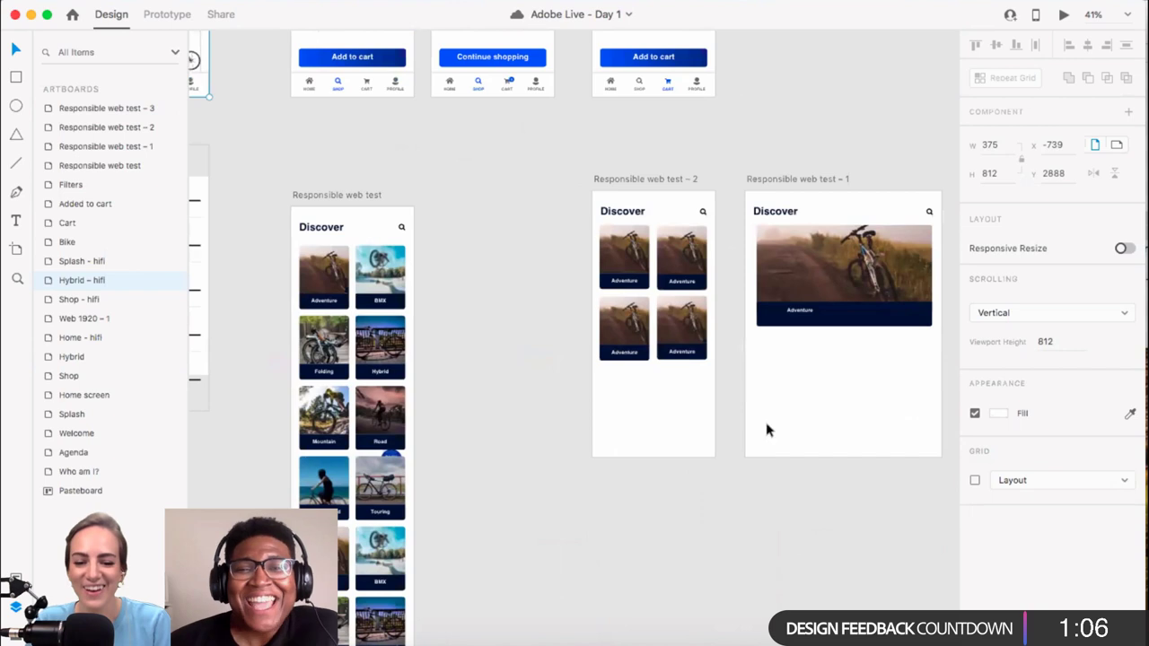
pyautogui.scroll(3, 461, 266)
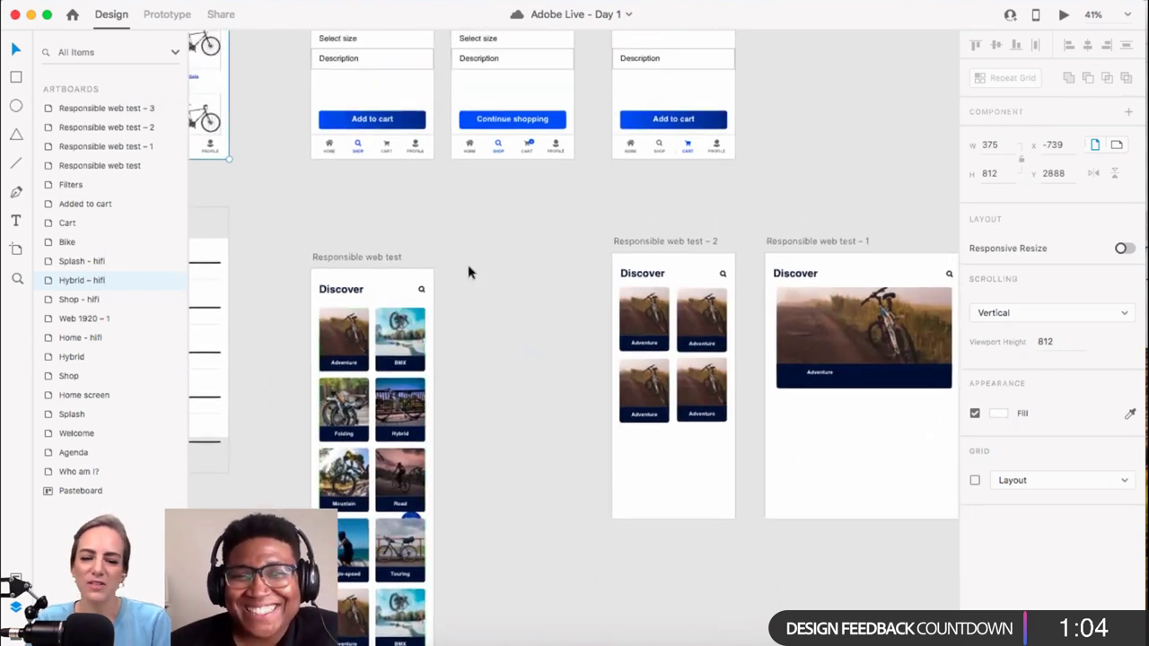
pyautogui.scroll(1, 469, 271)
pyautogui.hscroll(2, 468, 271)
pyautogui.scroll(6, 468, 271)
pyautogui.scroll(1, 549, 237)
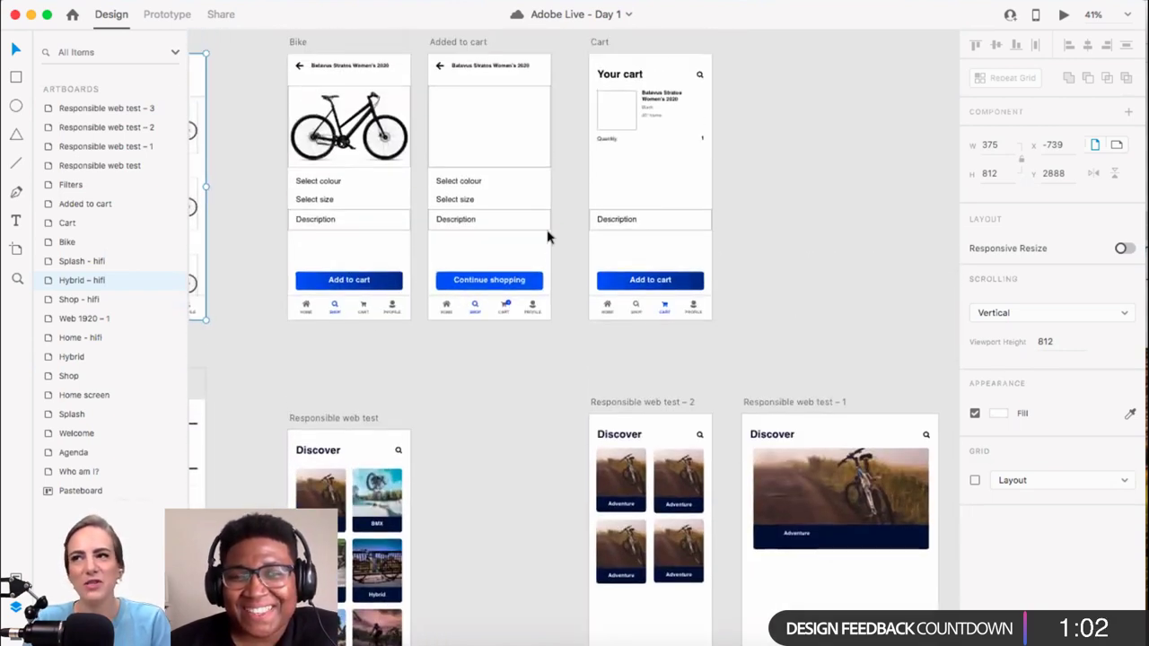
pyautogui.scroll(-5, 549, 237)
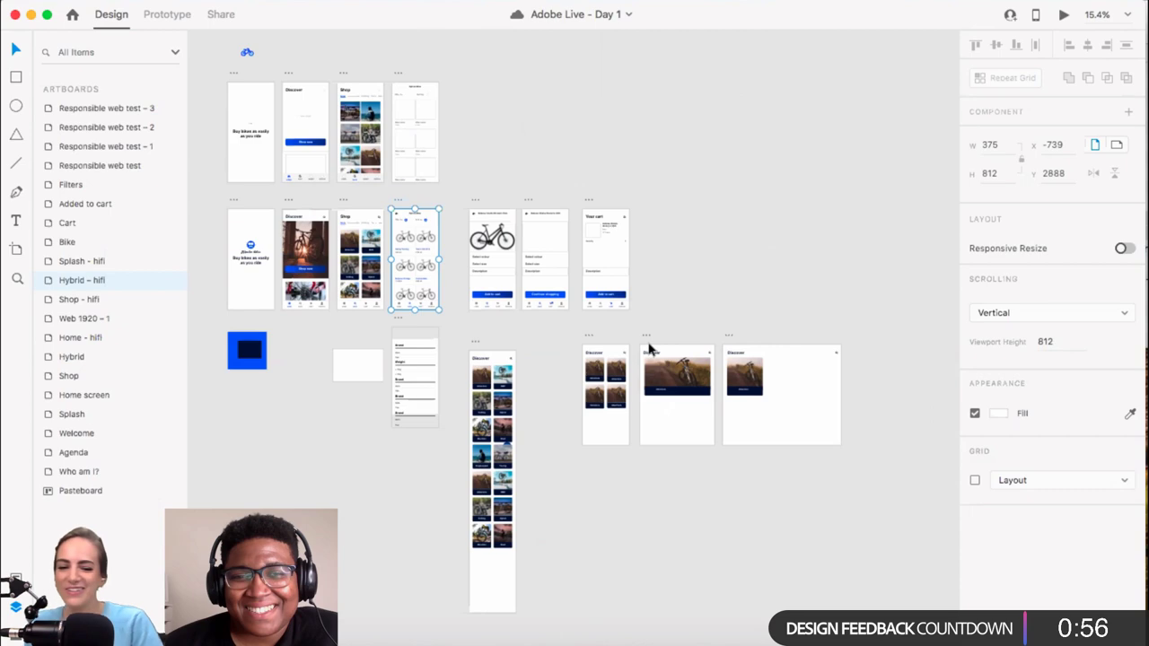
pyautogui.scroll(6, 646, 359)
pyautogui.scroll(-3, 648, 383)
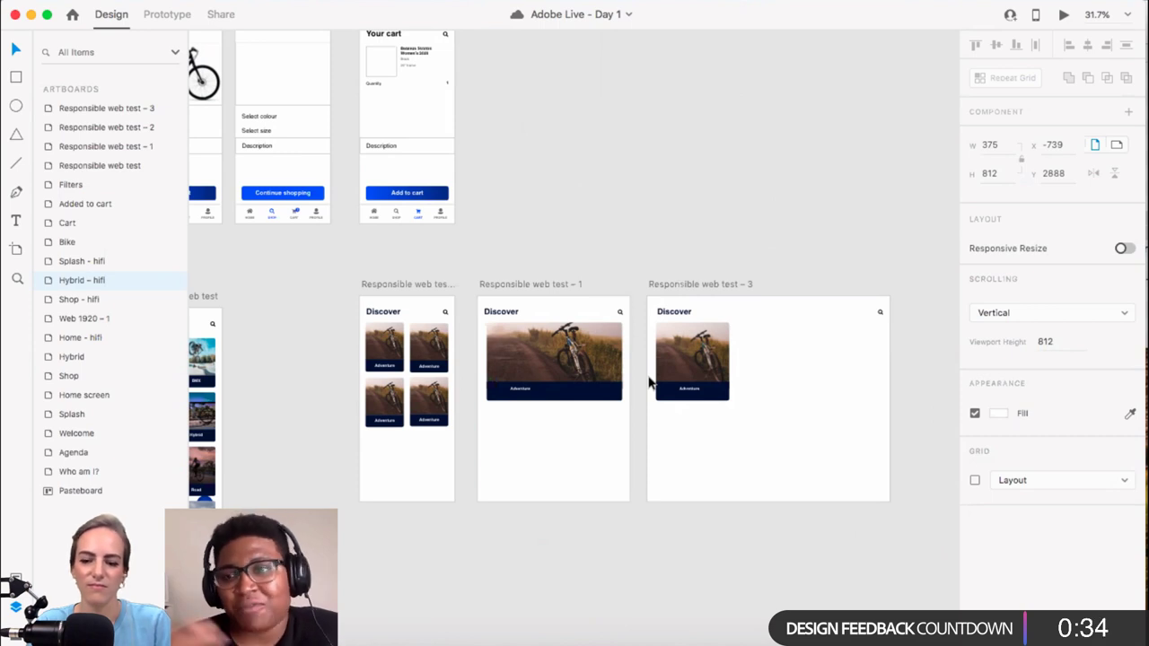
# Step: Widen the Adventure card group on Responsible web test – 3 to 867 px across the page
pyautogui.scroll(3, 777, 386)
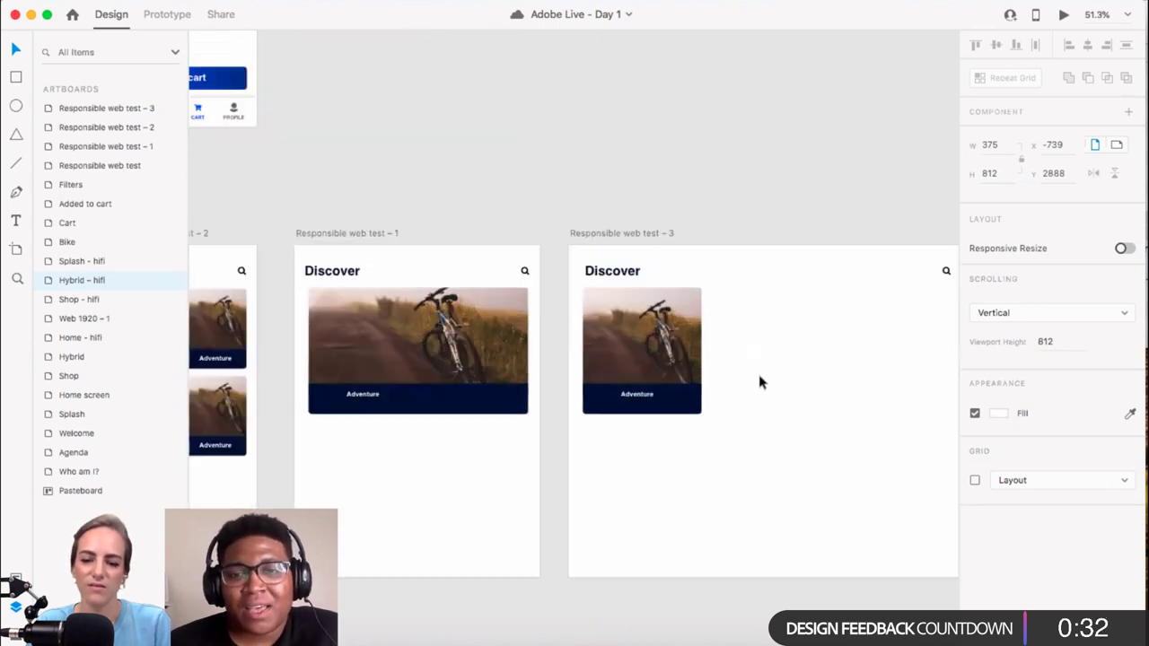
pyautogui.click(692, 361)
pyautogui.scroll(-3, 692, 369)
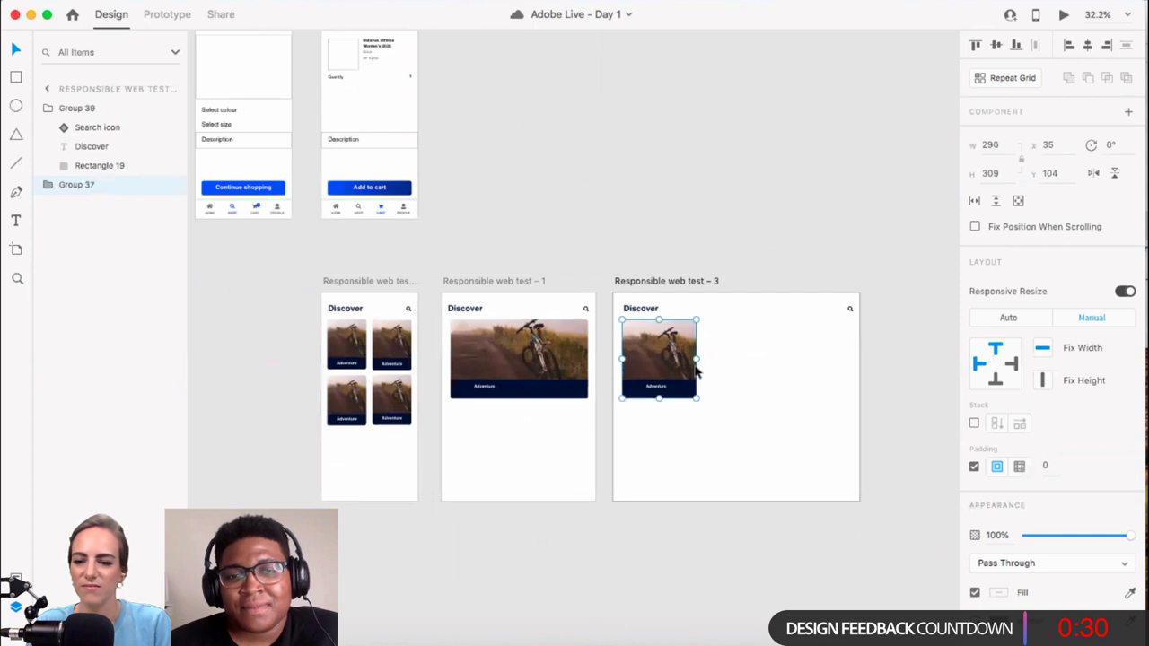
pyautogui.moveTo(697, 359); pyautogui.dragTo(851, 360)
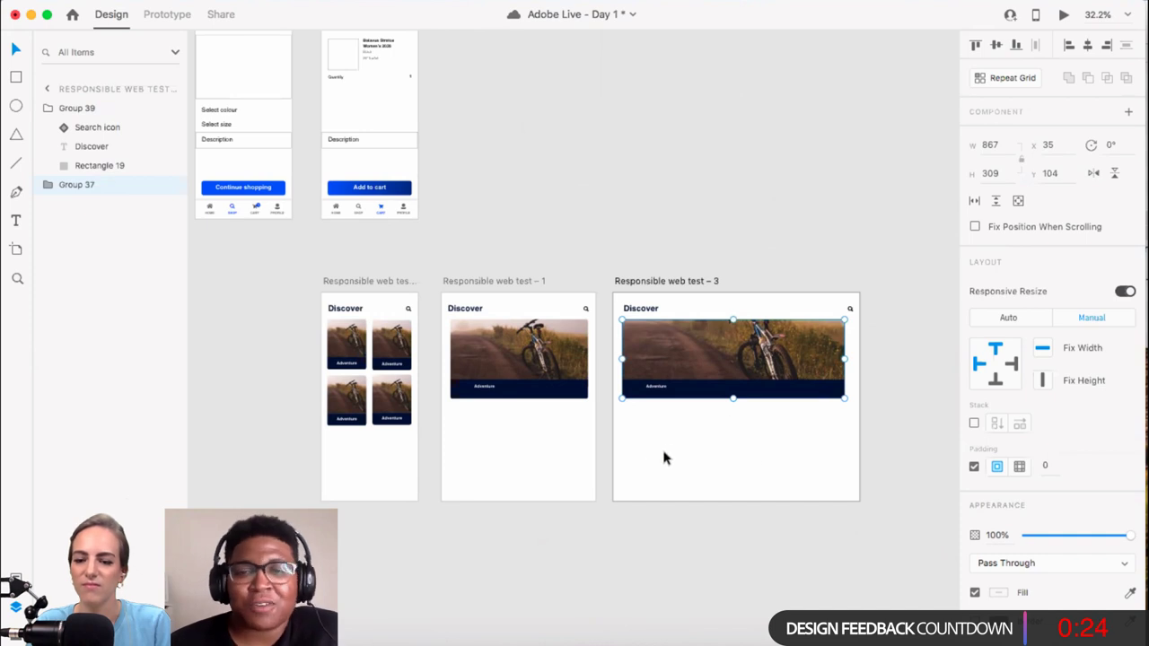
# Step: Select the Responsible web test – 3 artboard and inspect its widened Adventure card up close and beside the other artboards
pyautogui.click(702, 282)
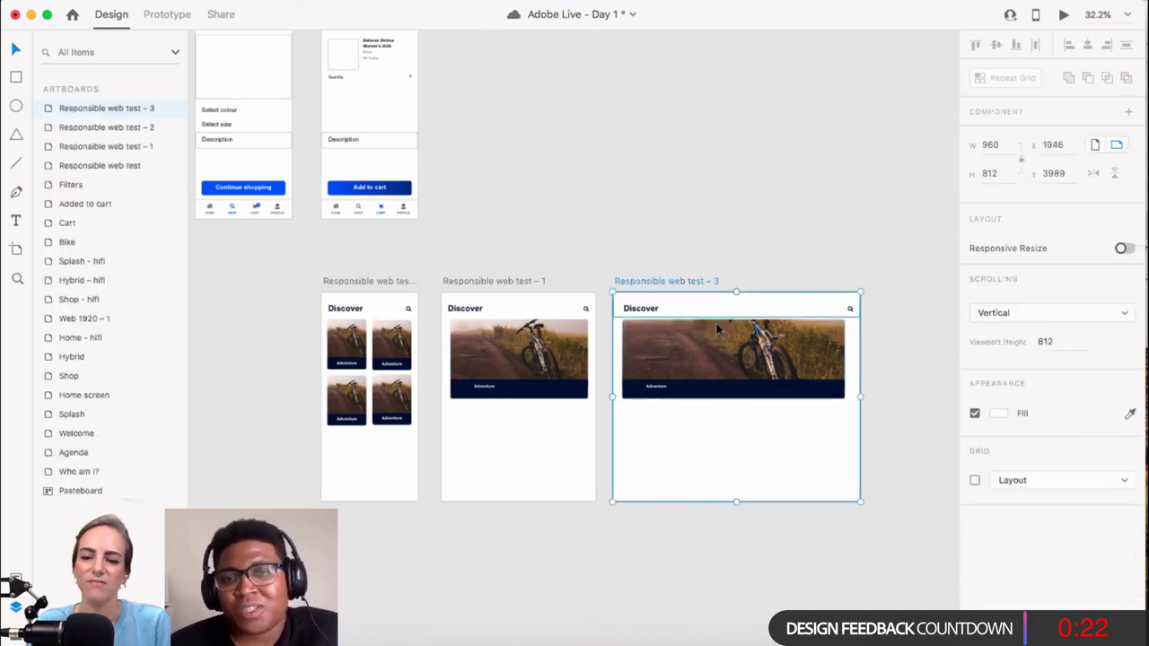
pyautogui.scroll(5, 727, 422)
pyautogui.scroll(2, 728, 417)
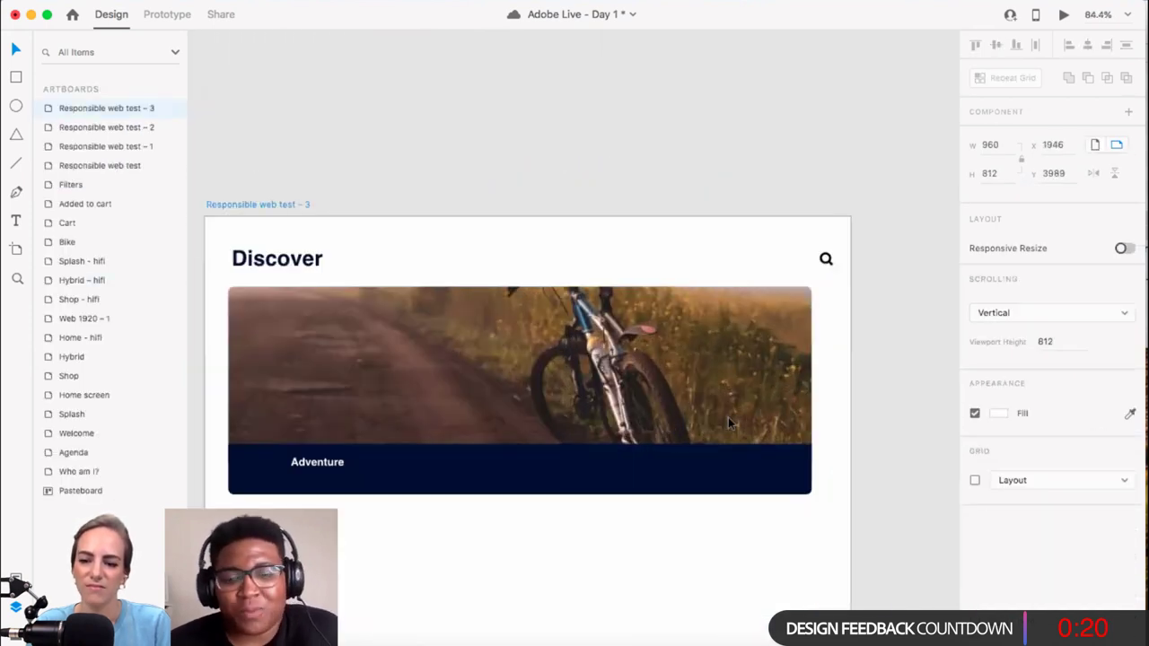
pyautogui.press('super+0')
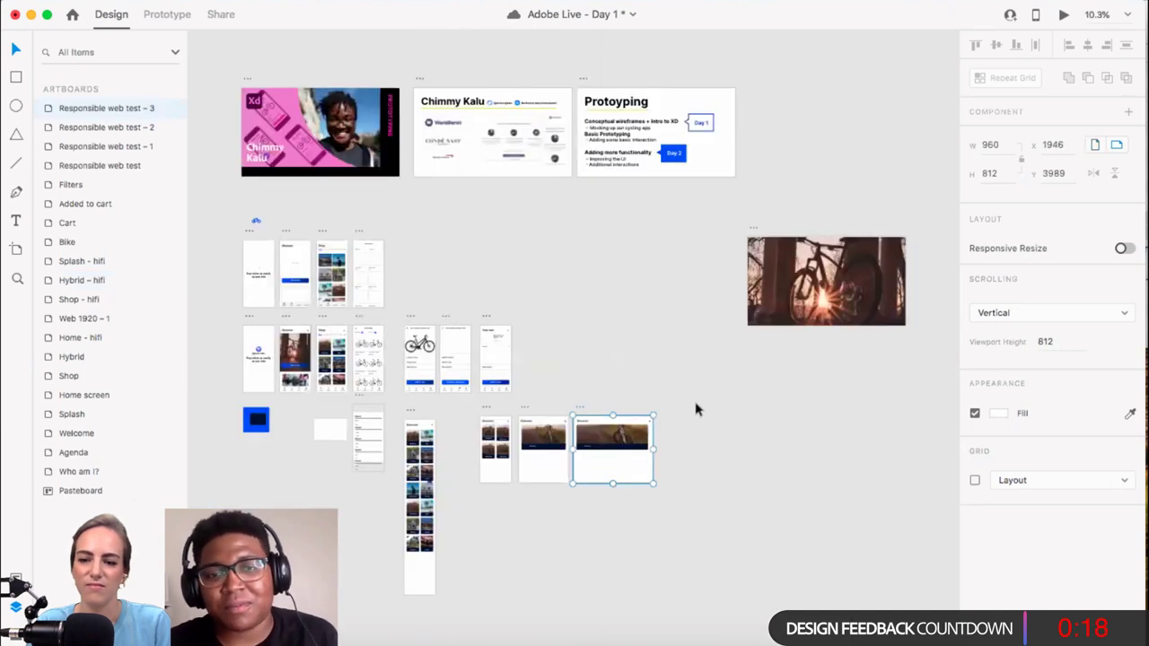
pyautogui.scroll(4, 622, 431)
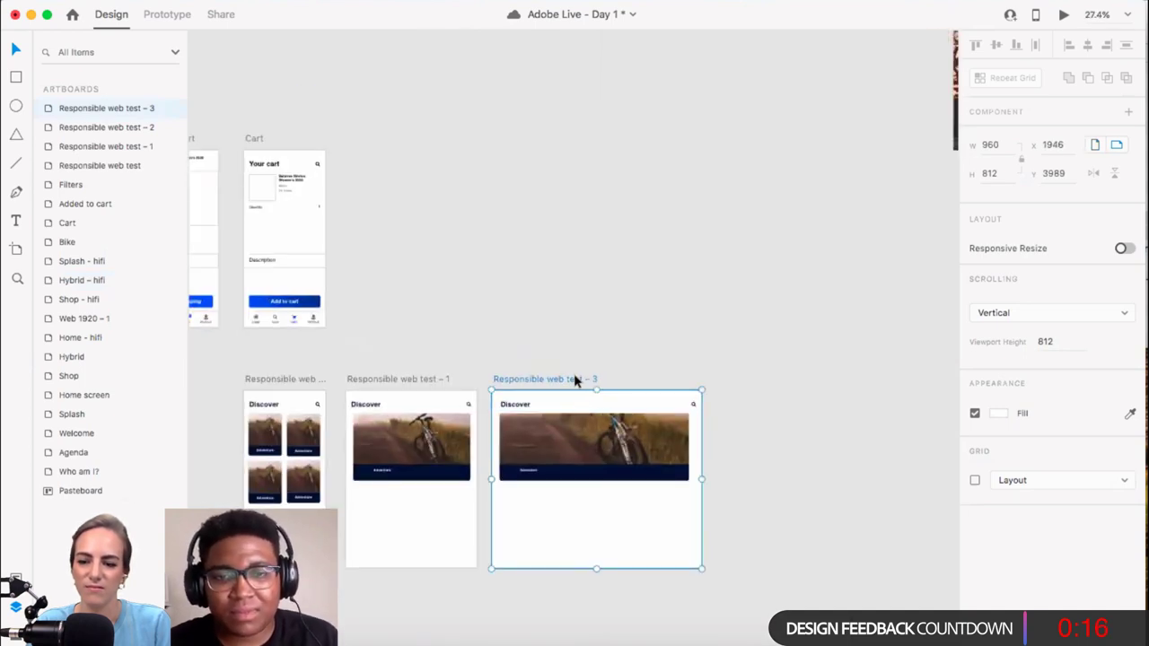
# Step: Hide the artboard list and examine the Discover header and Adventure card on Responsible web test – 3 up close
pyautogui.press('super+0')
pyautogui.scroll(6, 574, 379)
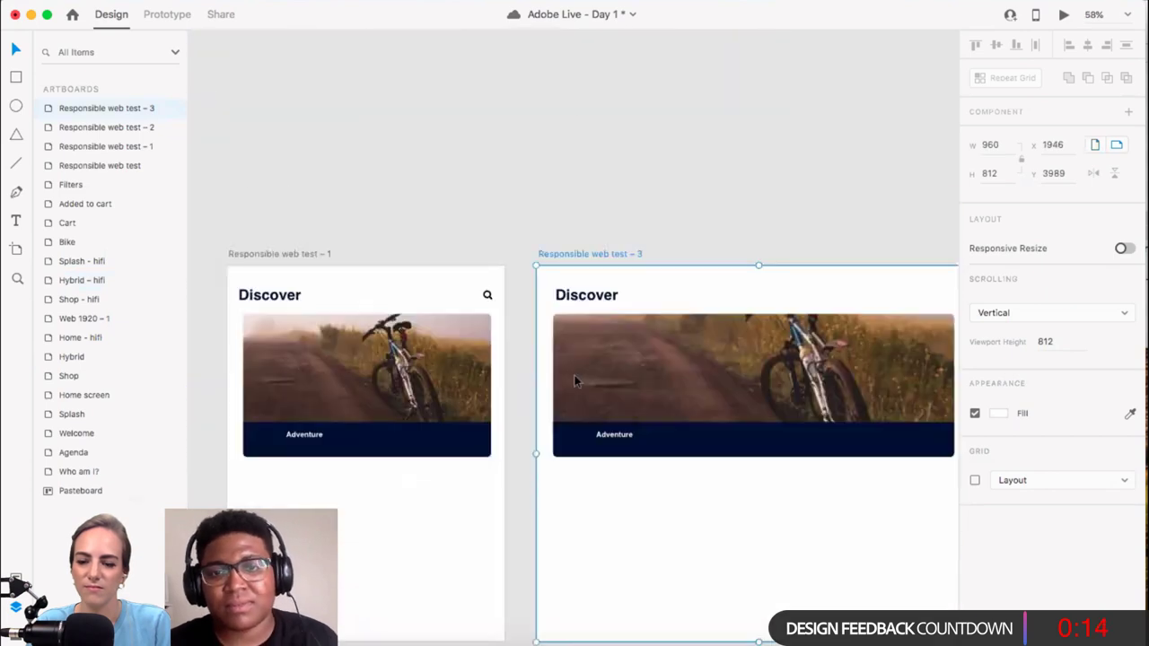
pyautogui.scroll(5, 574, 381)
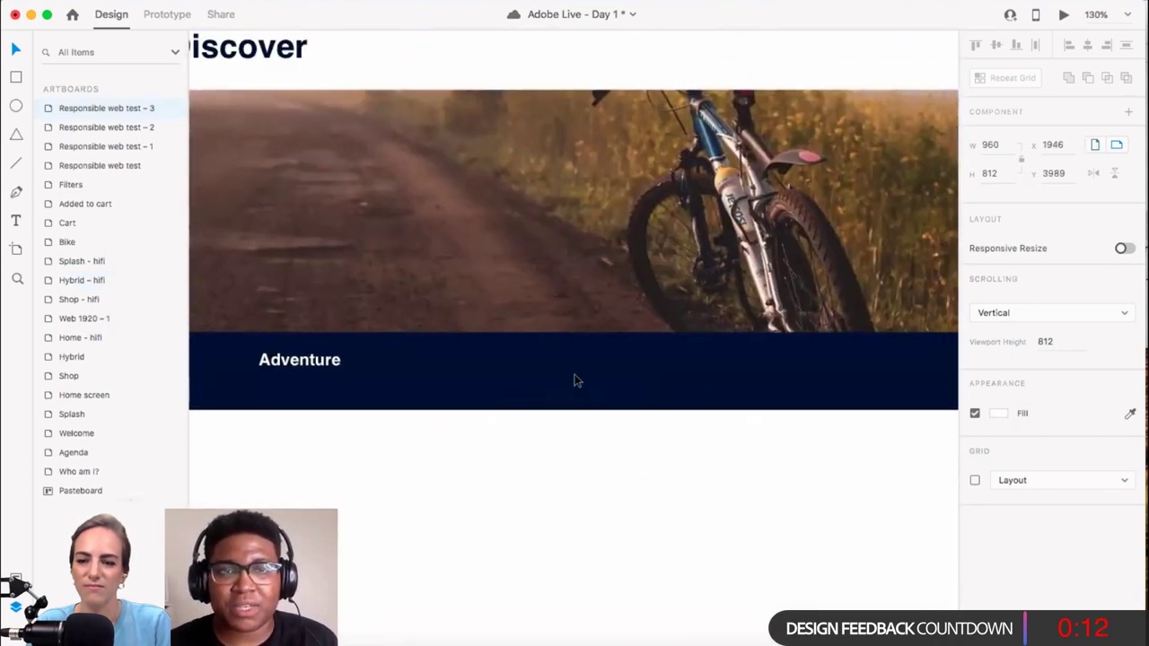
pyautogui.scroll(2, 577, 380)
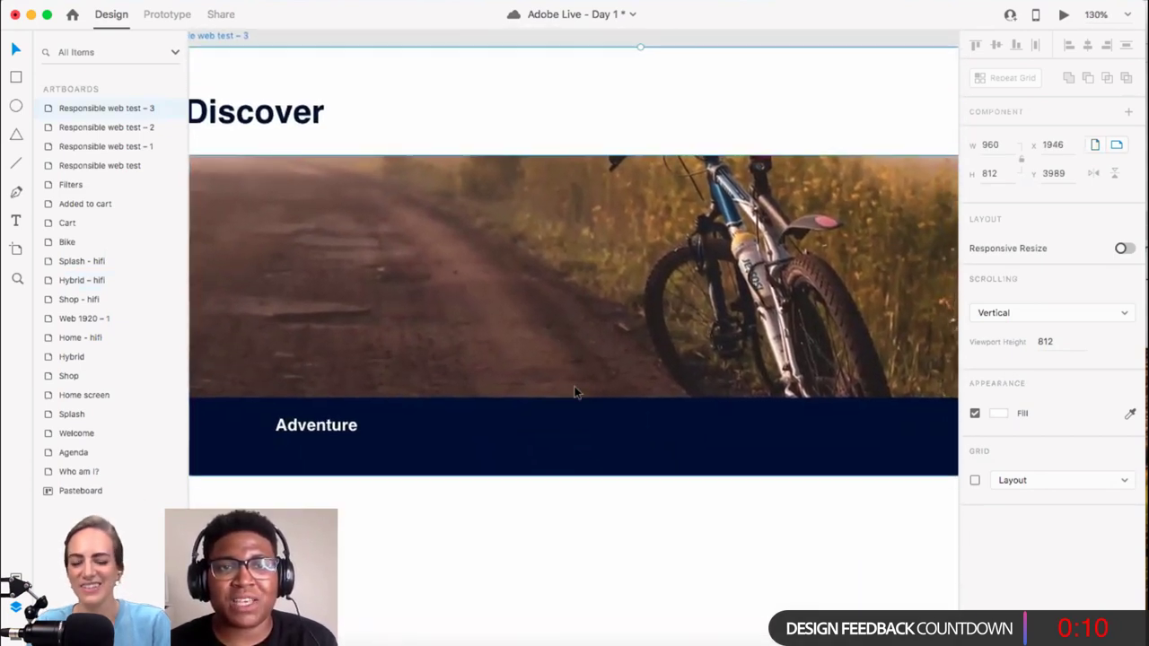
pyautogui.scroll(-1, 576, 392)
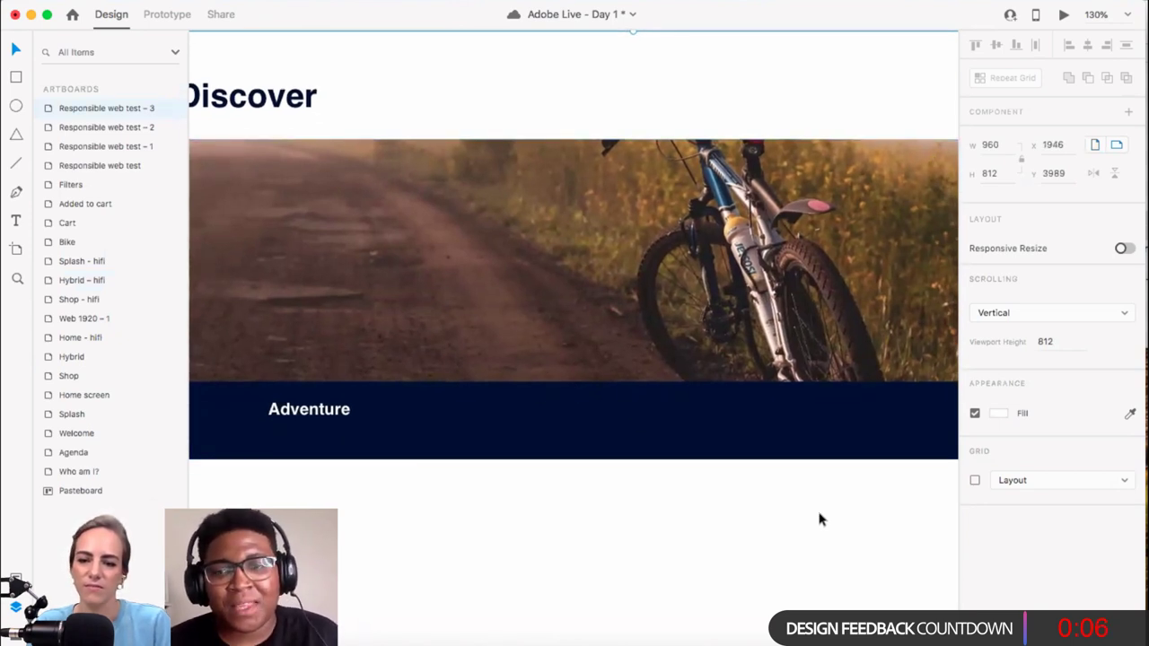
pyautogui.click(15, 606)
pyautogui.hscroll(-5, 559, 306)
pyautogui.hscroll(4, 559, 303)
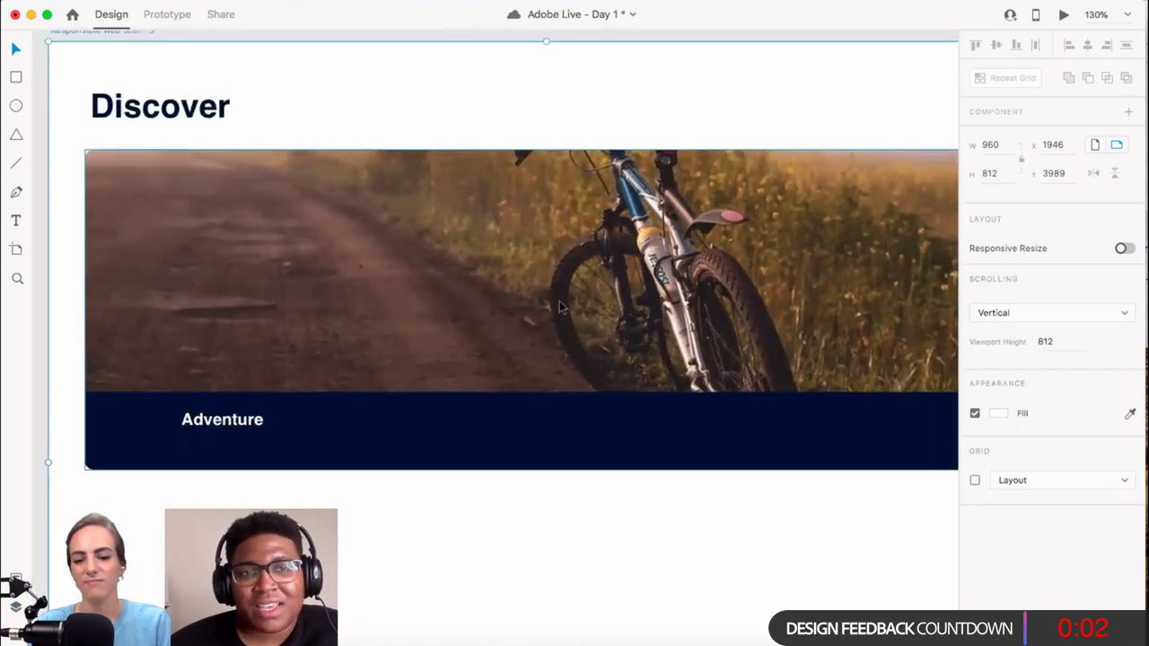
pyautogui.scroll(-3, 492, 460)
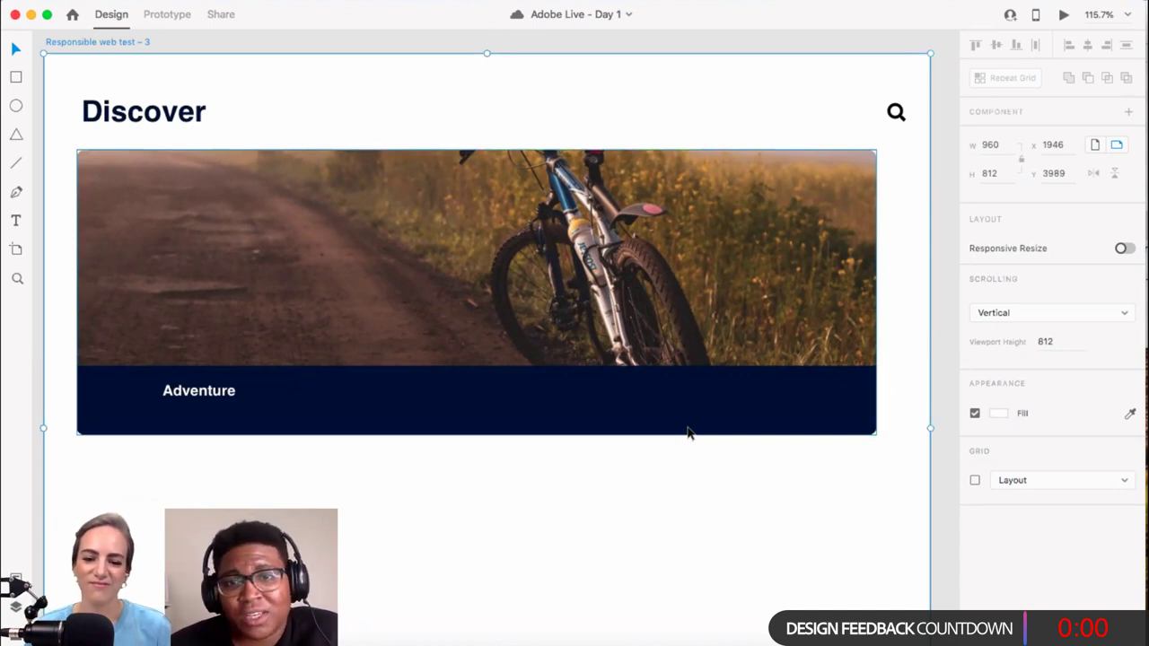
# Step: Compare the Discover header and Adventure cards on Responsible web test – 3 with those on Responsible web test – 2 and – 1
pyautogui.scroll(-3, 708, 389)
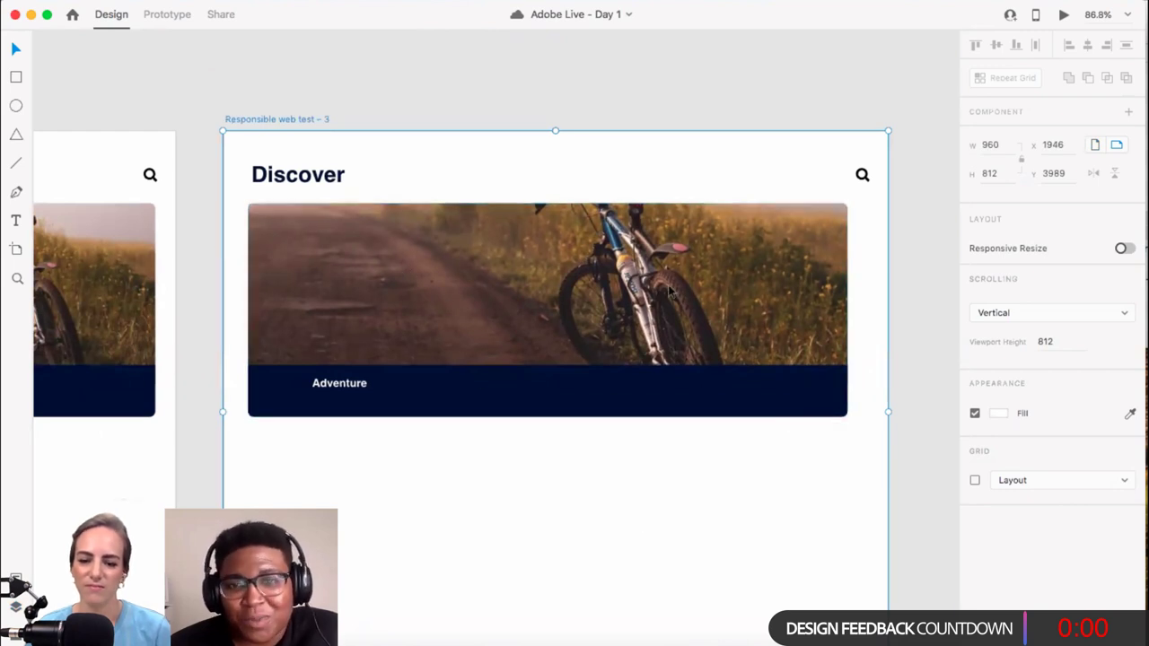
pyautogui.hscroll(-10, 684, 392)
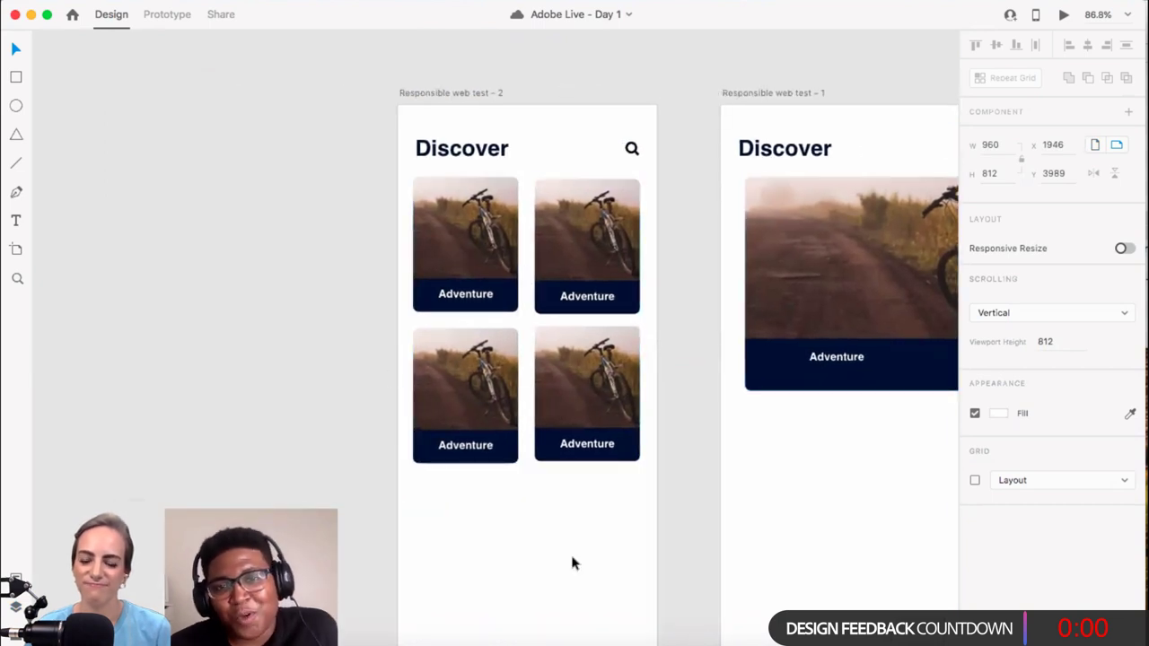
pyautogui.scroll(-3, 548, 494)
pyautogui.hscroll(5, 548, 494)
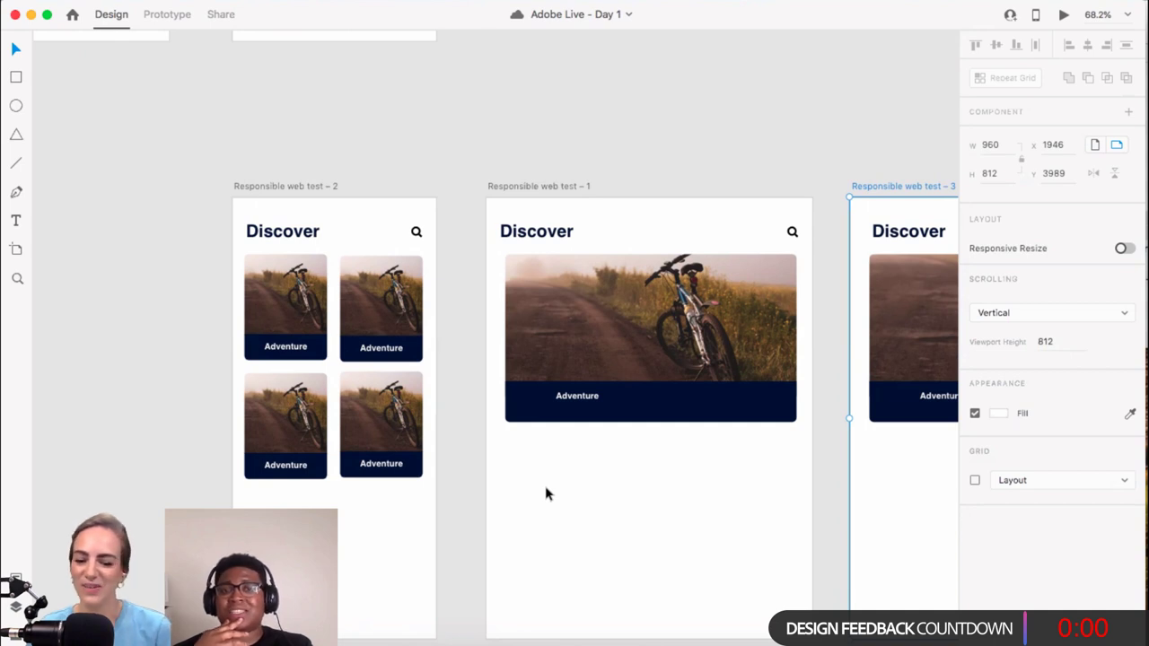
pyautogui.hscroll(5, 545, 493)
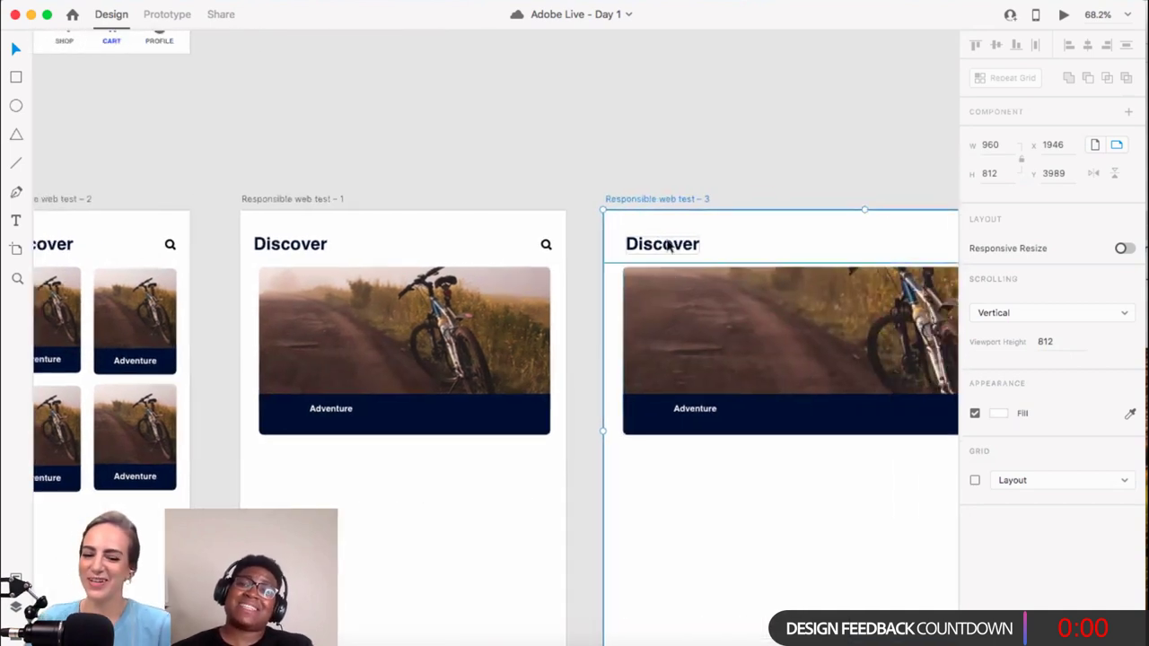
# Step: Set the font size of the Discover heading on Responsible web test – 3 to 48
pyautogui.scroll(3, 668, 246)
pyautogui.scroll(2, 668, 246)
pyautogui.doubleClick(667, 246)
pyautogui.scroll(3, 670, 251)
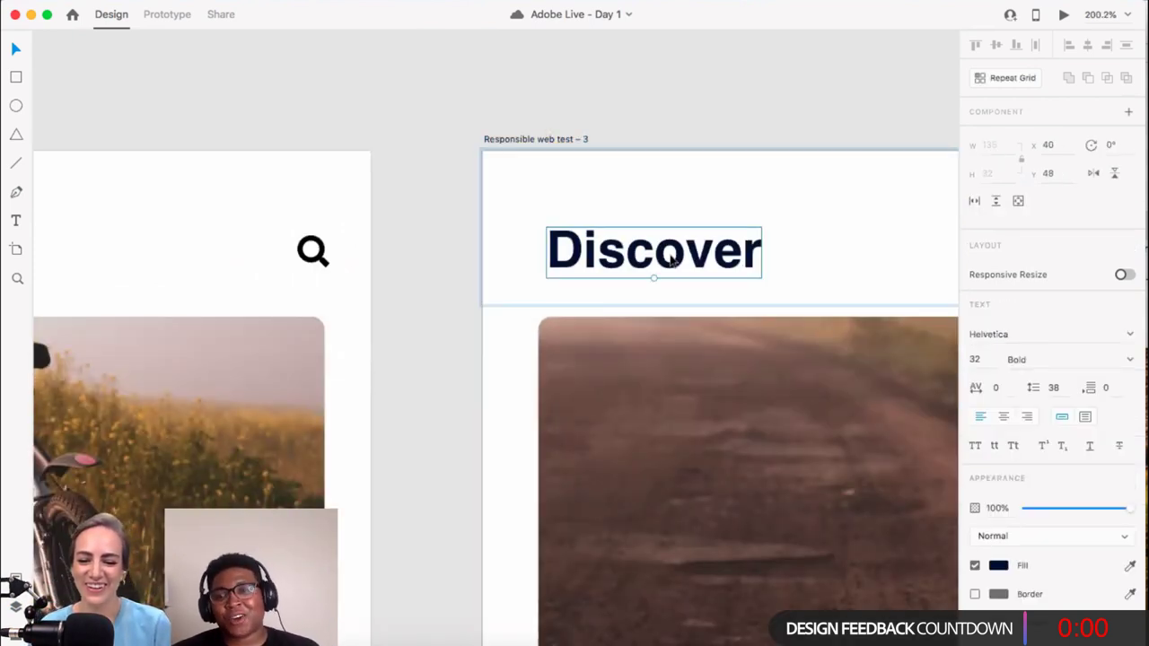
pyautogui.scroll(-3, 671, 258)
pyautogui.moveTo(671, 259); pyautogui.dragTo(640, 279)
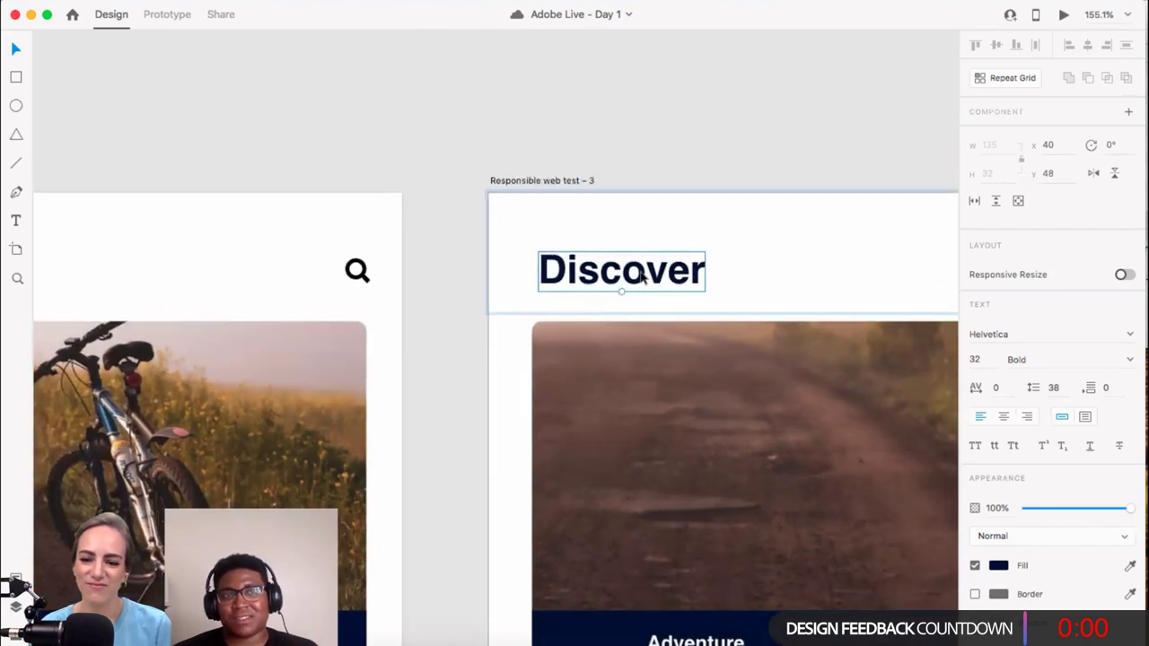
pyautogui.click(983, 357)
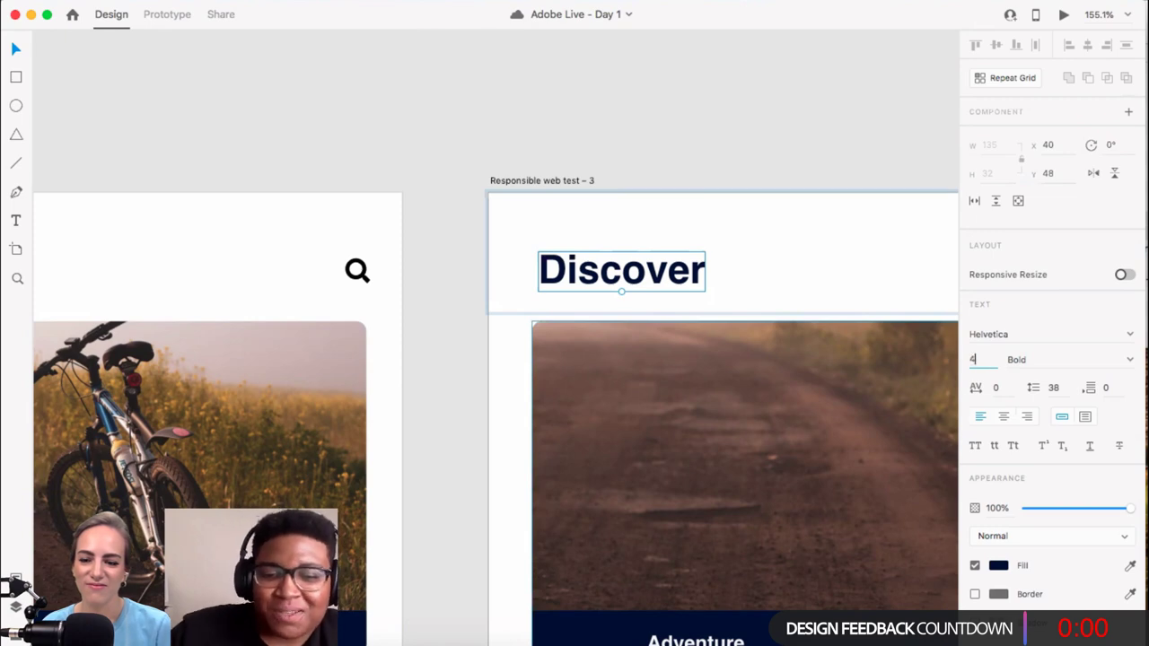
pyautogui.press('Return')
# Step: Set the width of the Responsible web test – 3 artboard to 1600 px
pyautogui.hscroll(5, 616, 359)
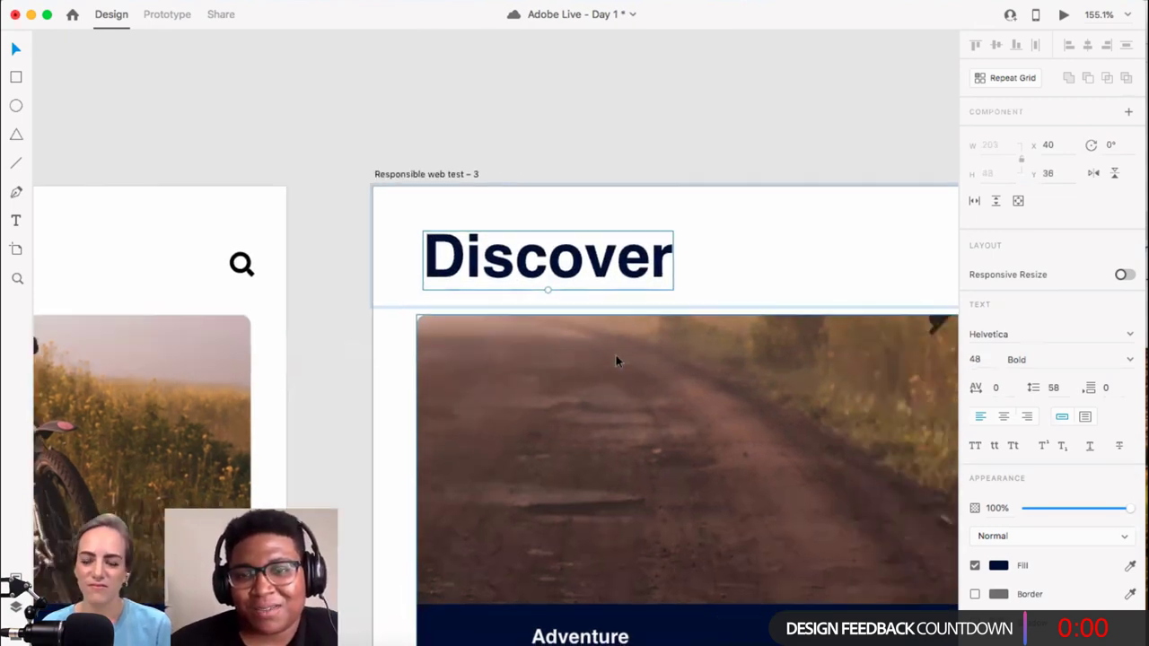
pyautogui.scroll(3, 616, 359)
pyautogui.hscroll(2, 615, 355)
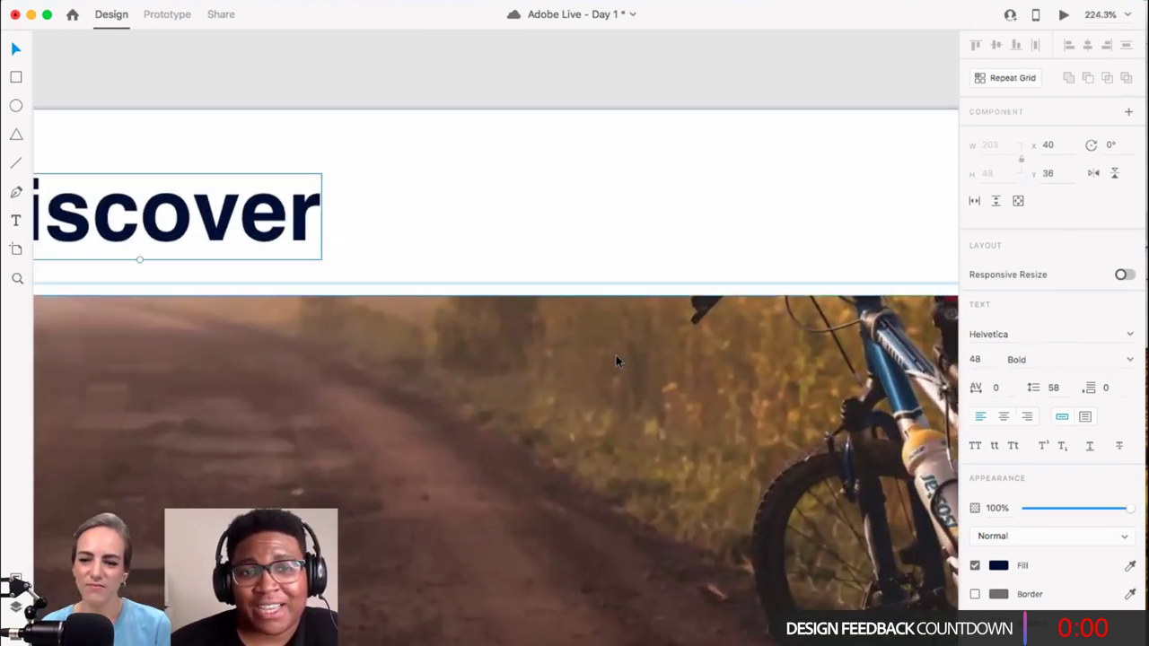
pyautogui.hscroll(-5, 616, 355)
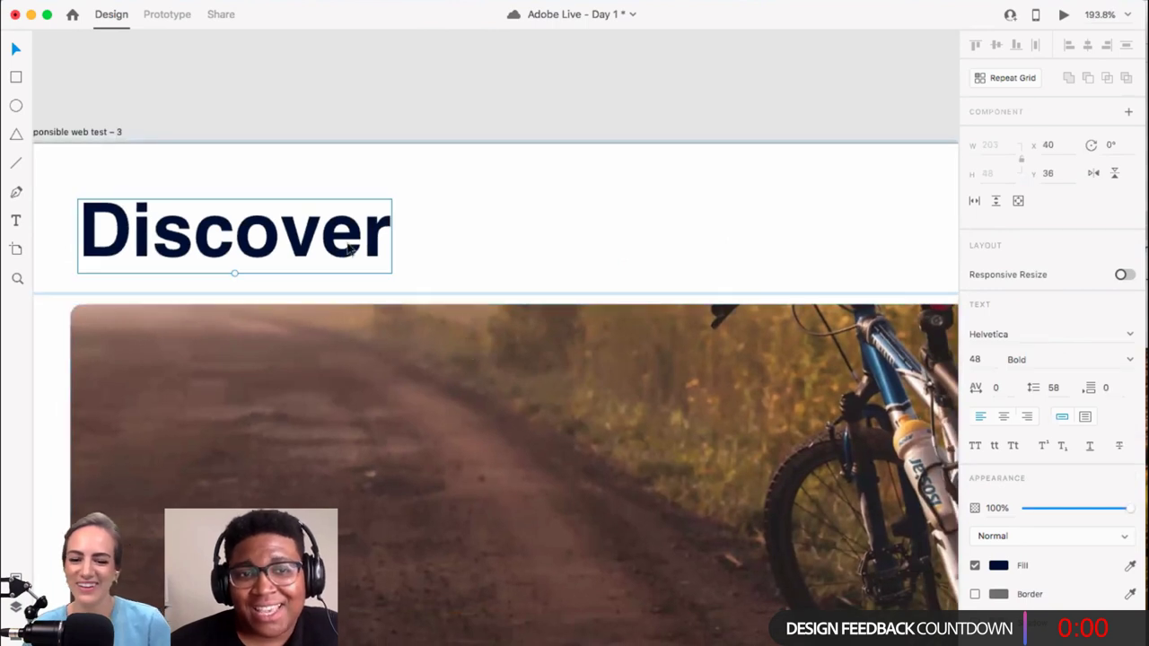
pyautogui.scroll(-6, 350, 250)
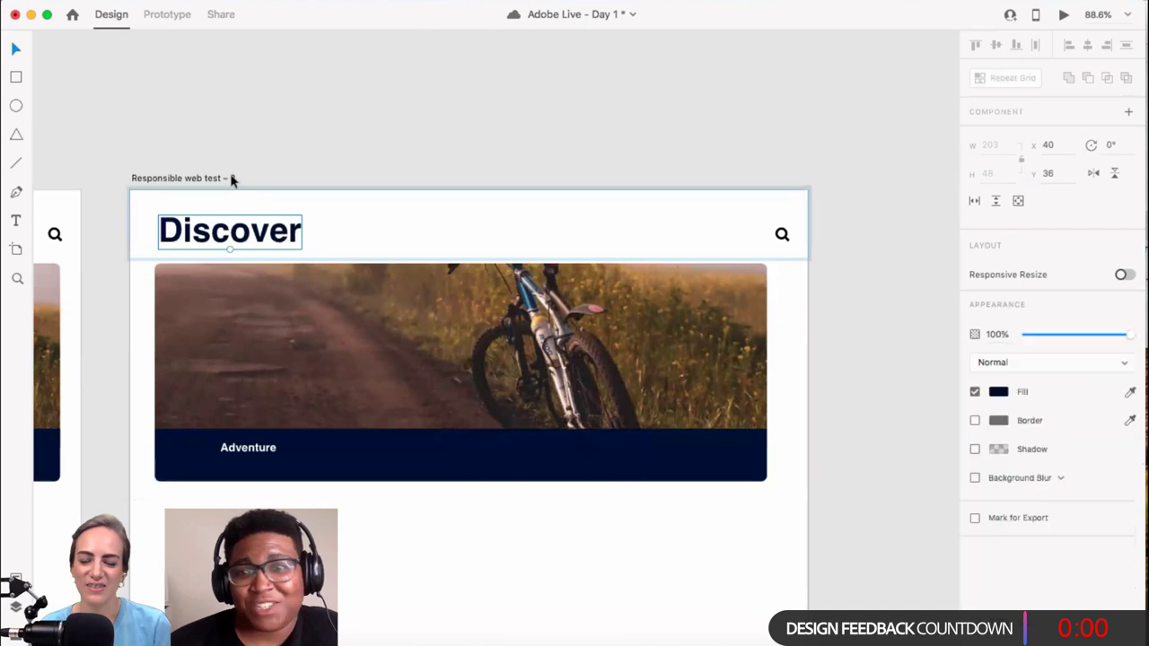
pyautogui.click(231, 178)
pyautogui.click(1003, 146)
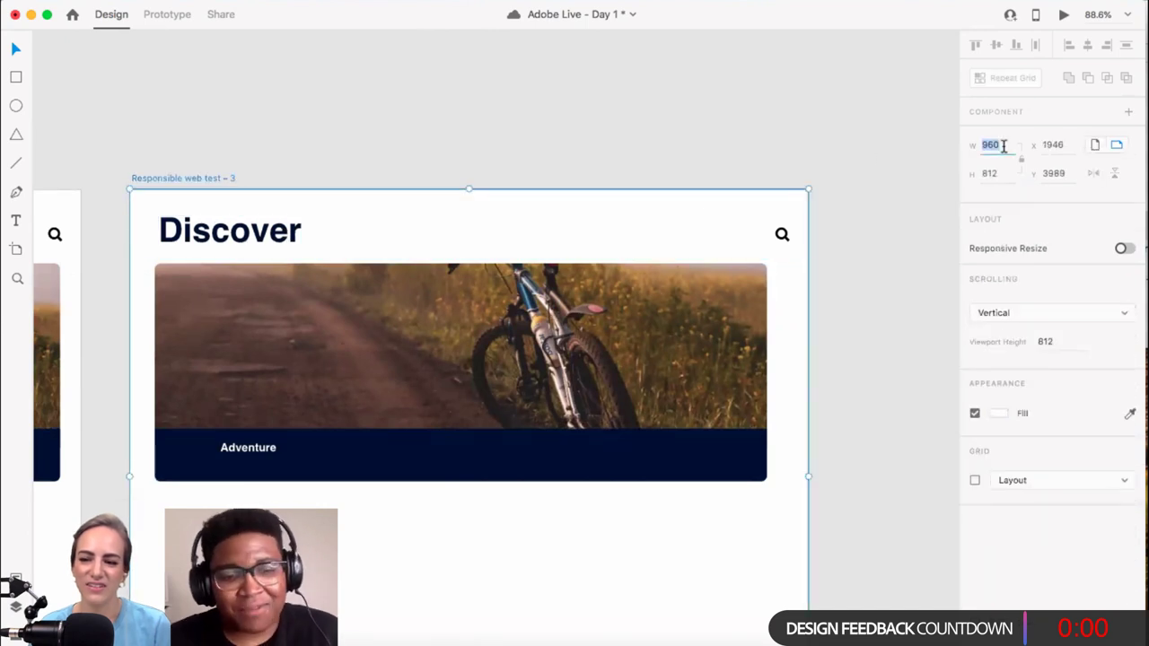
pyautogui.write('1600')
pyautogui.press('Return')
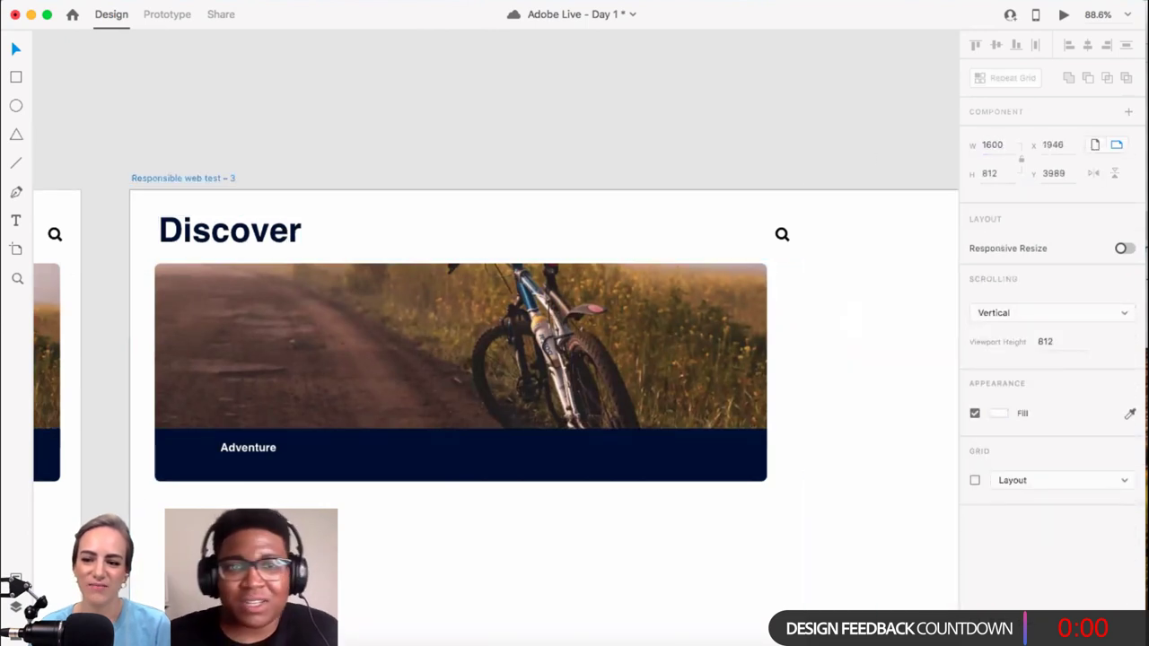
# Step: Examine how the Discover header and Adventure card sit within the 1600 px wide Responsible web test – 3 artboard
pyautogui.scroll(-3, 782, 202)
pyautogui.hscroll(3, 789, 176)
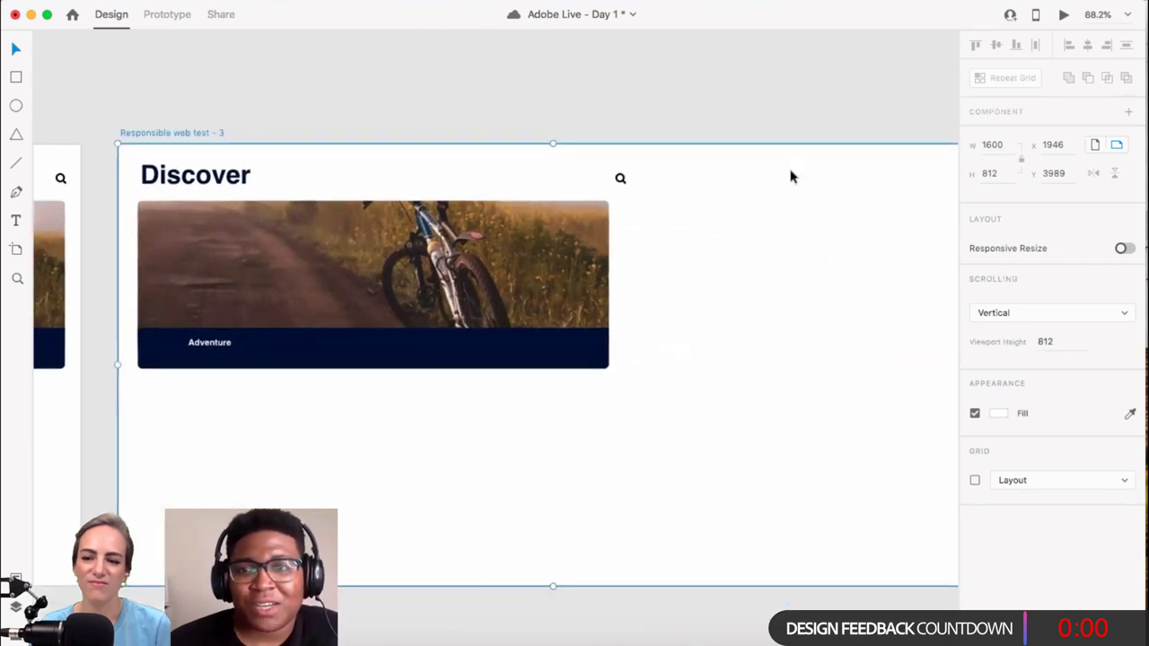
pyautogui.hscroll(3, 790, 175)
pyautogui.hscroll(-1, 785, 174)
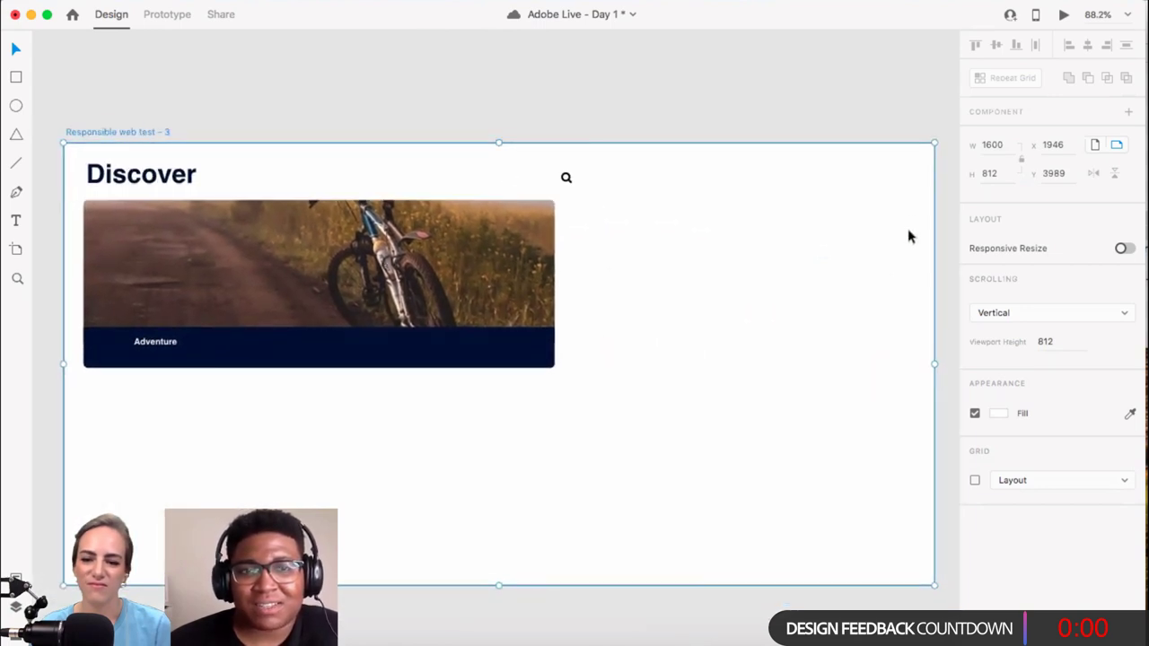
pyautogui.click(177, 181)
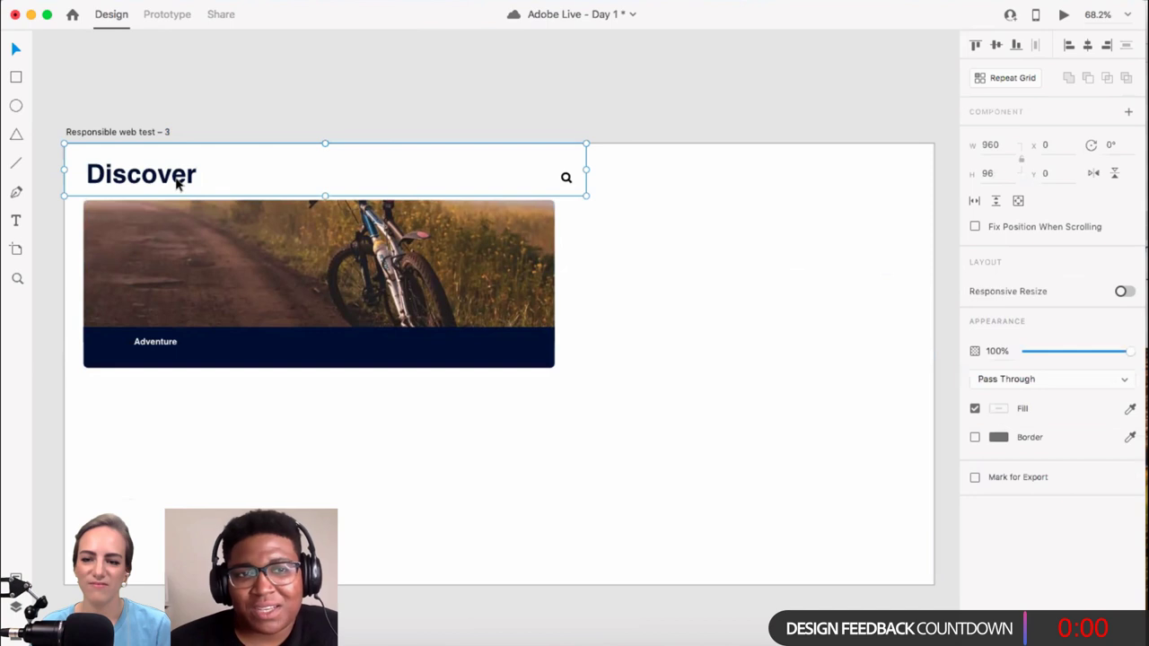
pyautogui.scroll(5, 178, 182)
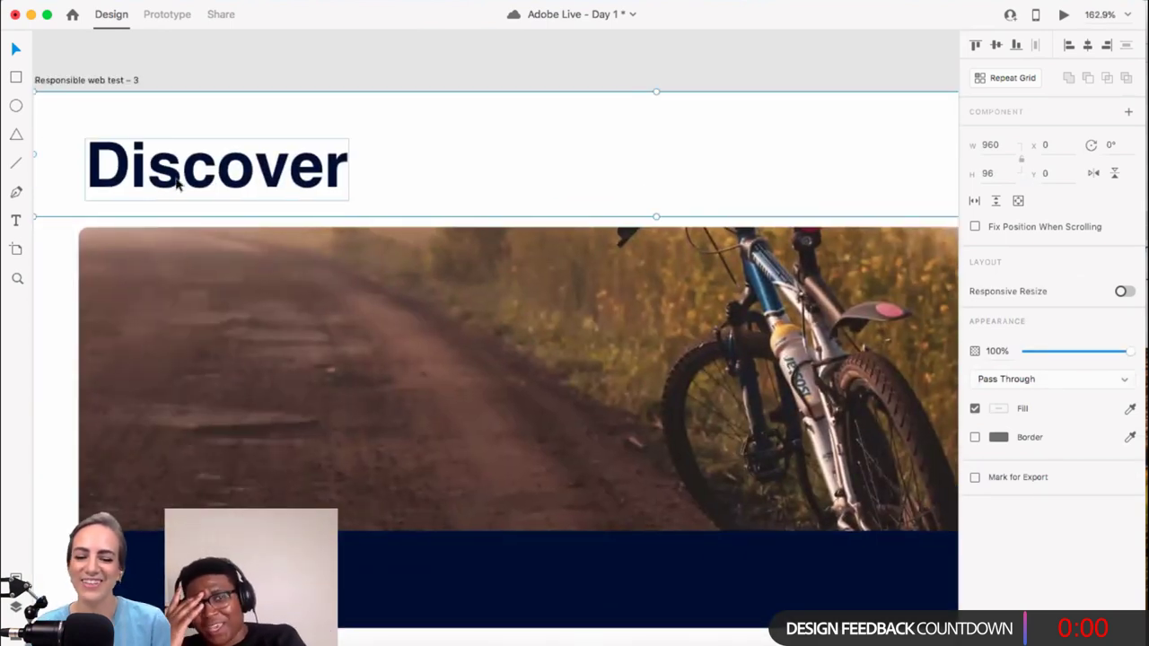
pyautogui.scroll(-3, 177, 181)
pyautogui.scroll(-3, 179, 184)
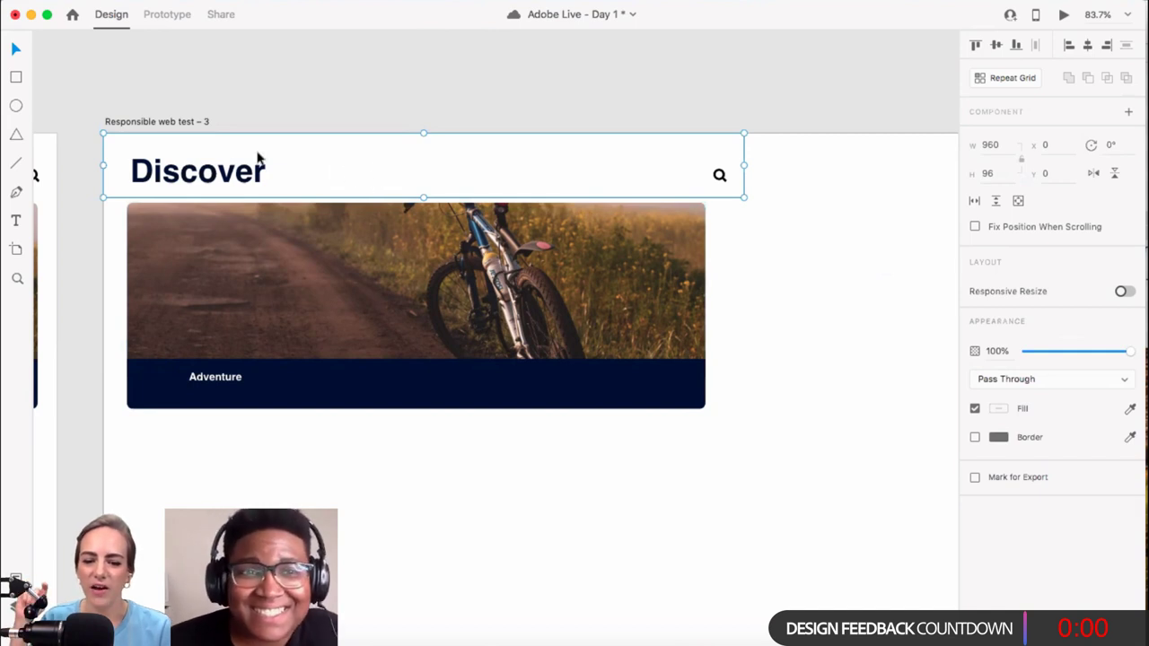
pyautogui.scroll(-3, 216, 189)
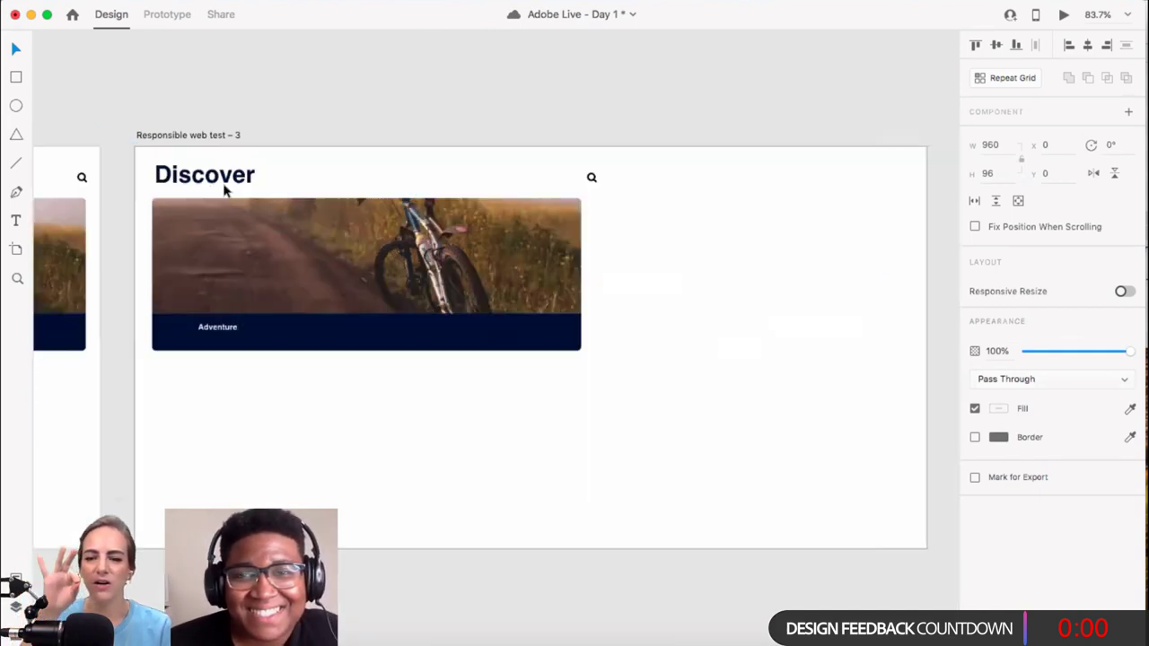
# Step: Move the Discover header and Adventure card together to the horizontal center of the Responsible web test – 3 artboard
pyautogui.click(311, 405)
pyautogui.scroll(-3, 282, 218)
pyautogui.scroll(-2, 282, 218)
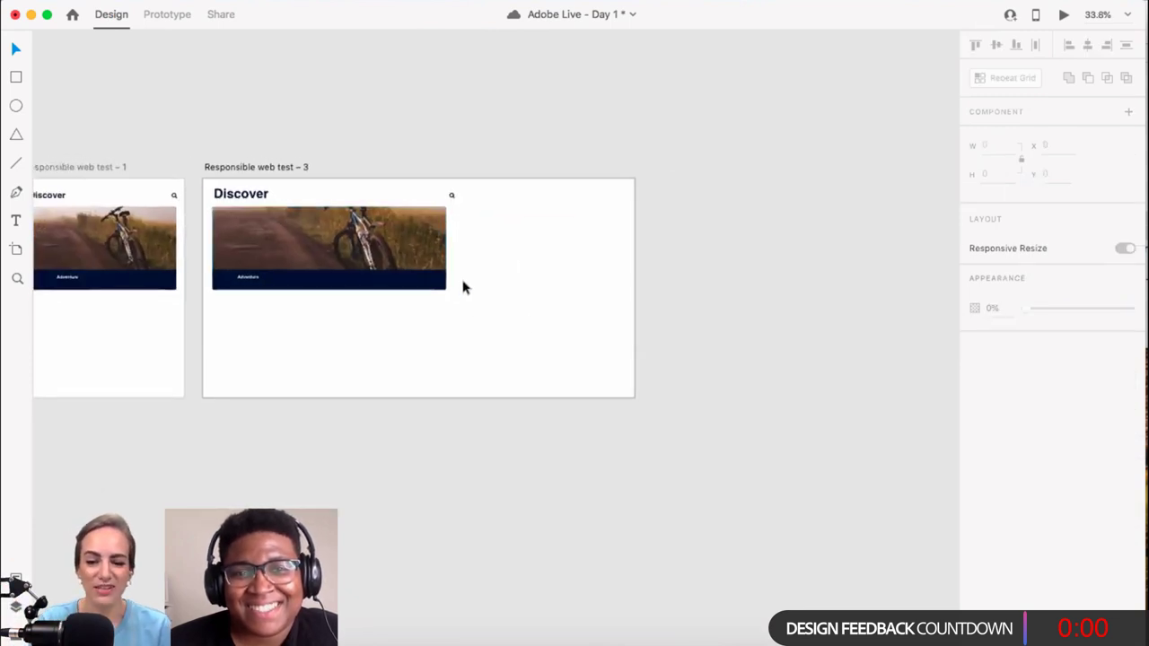
pyautogui.moveTo(673, 339); pyautogui.dragTo(376, 232)
pyautogui.click(443, 349)
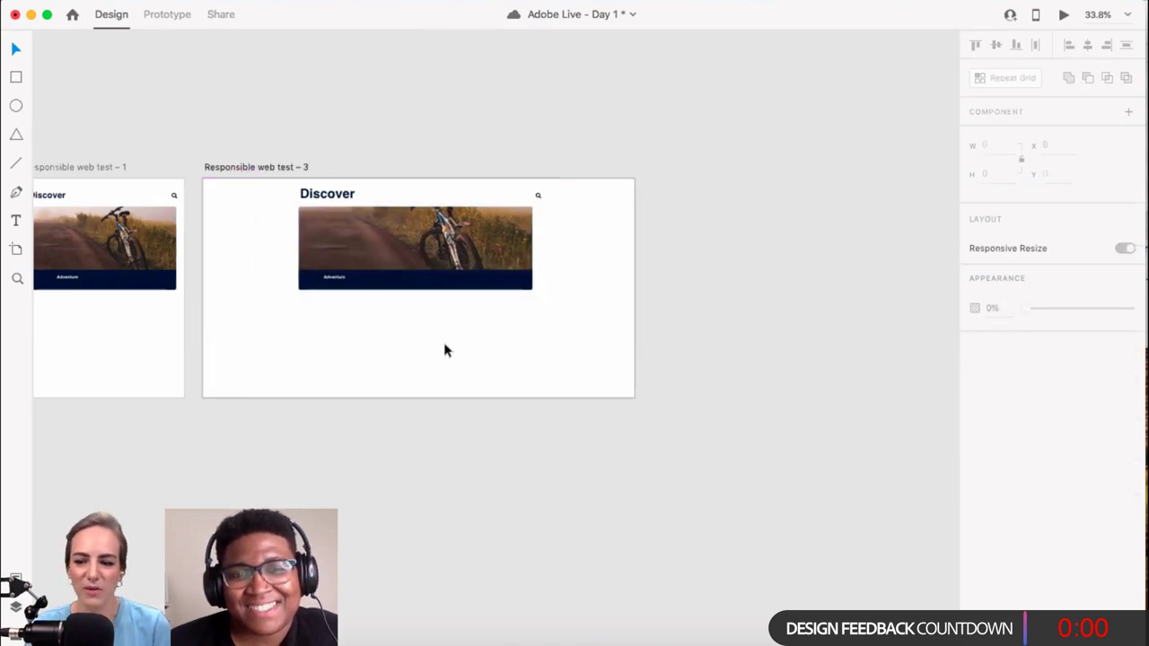
# Step: Stretch the Adventure card on Responsible web test – 3 downward to a height of 682 px and save the document
pyautogui.click(422, 289)
pyautogui.moveTo(415, 292); pyautogui.dragTo(414, 392)
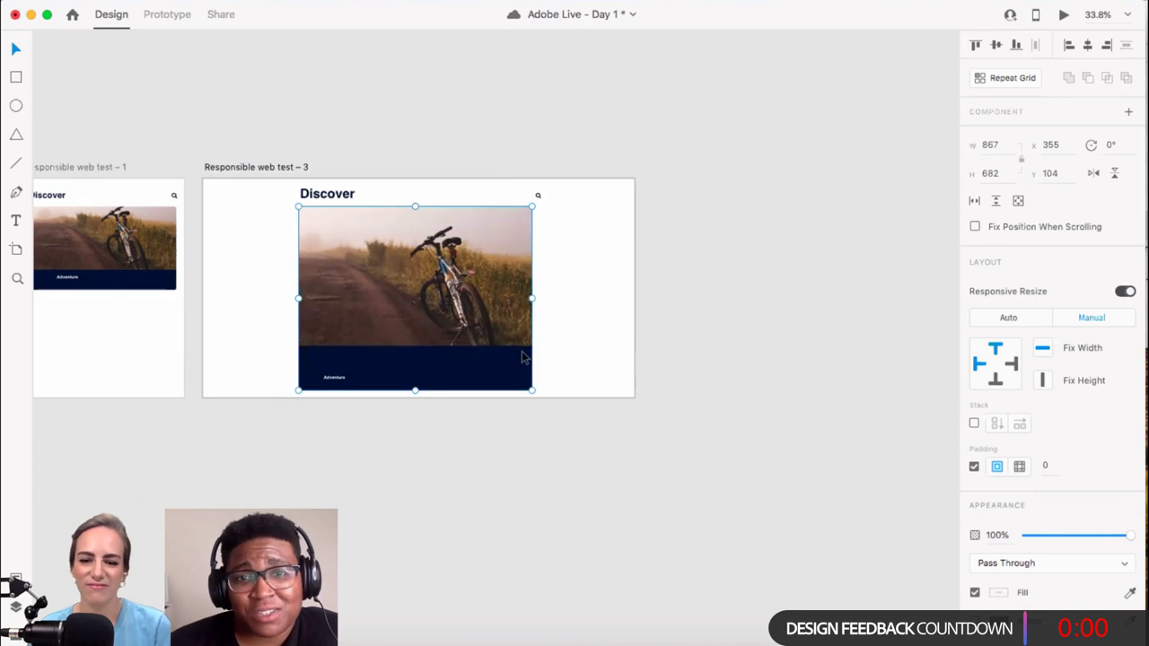
pyautogui.click(520, 203)
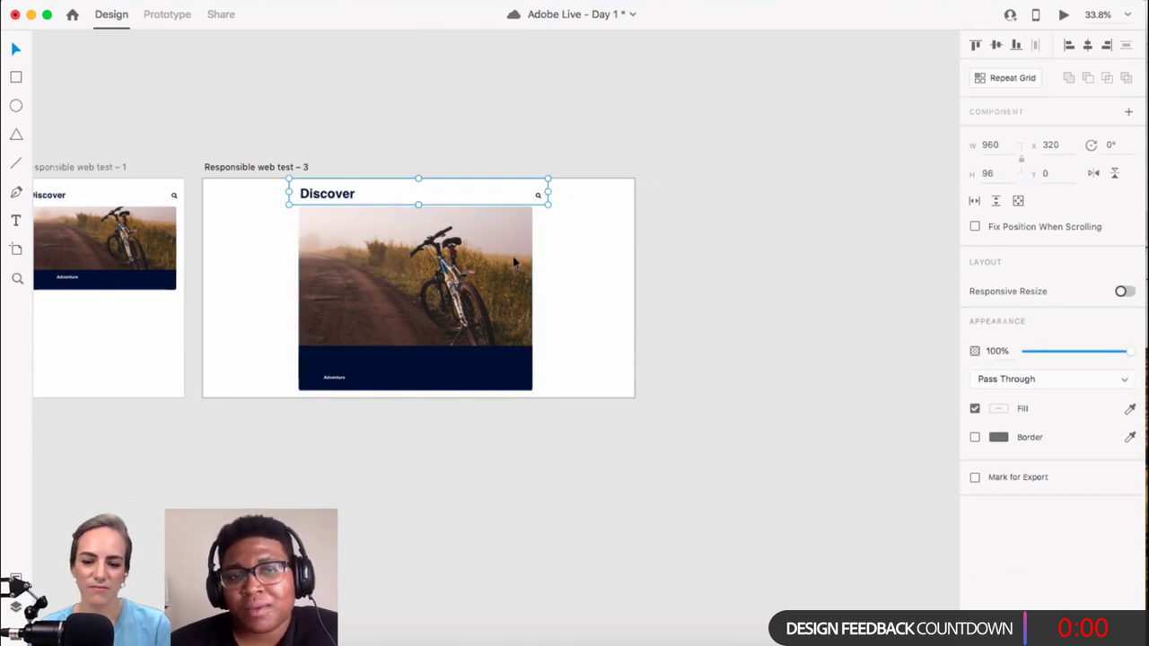
pyautogui.scroll(5, 408, 248)
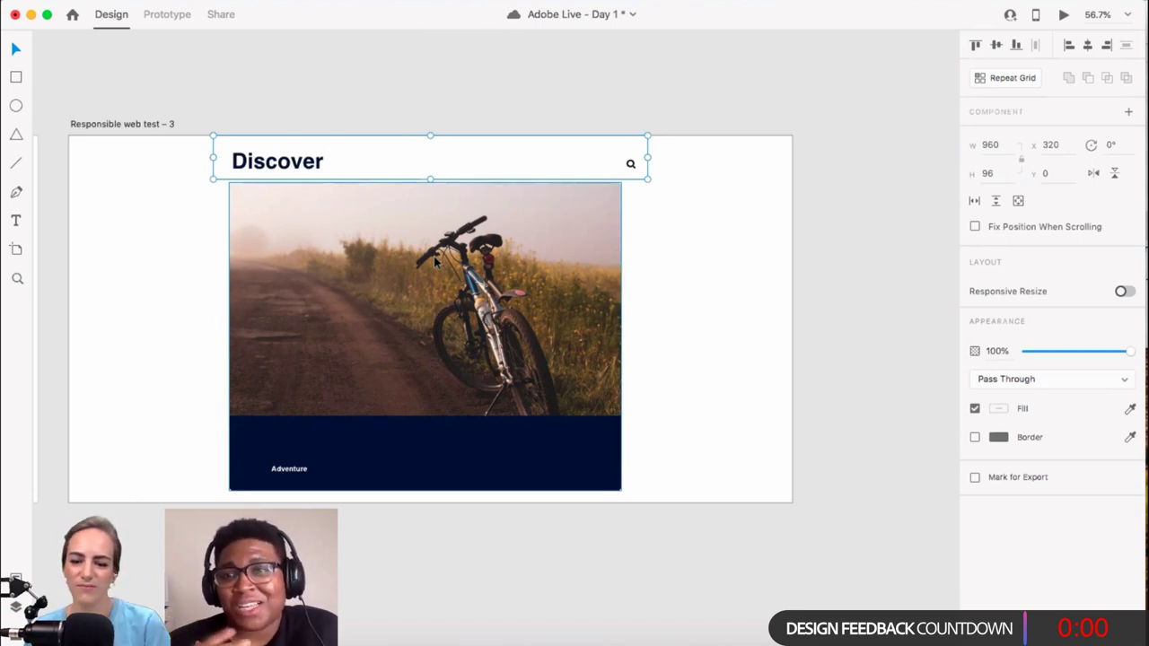
pyautogui.press('super+s')
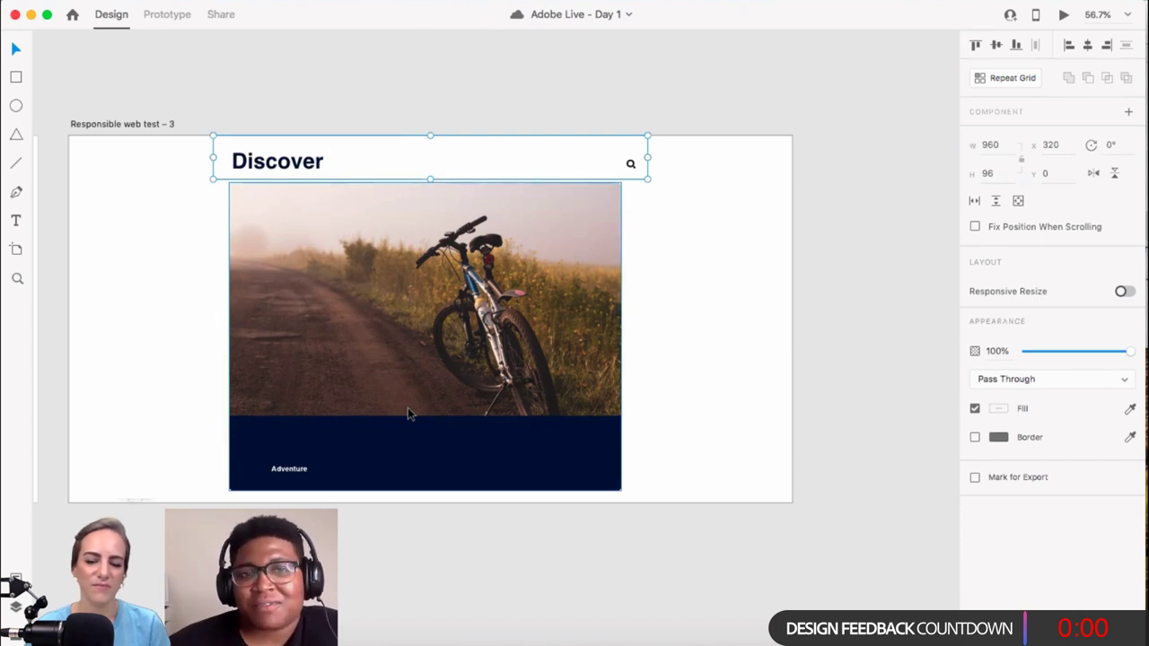
# Step: Review the centered layout with the taller Adventure card up close and beside the smaller Responsible web test artboards
pyautogui.scroll(-3, 487, 292)
pyautogui.scroll(-3, 487, 291)
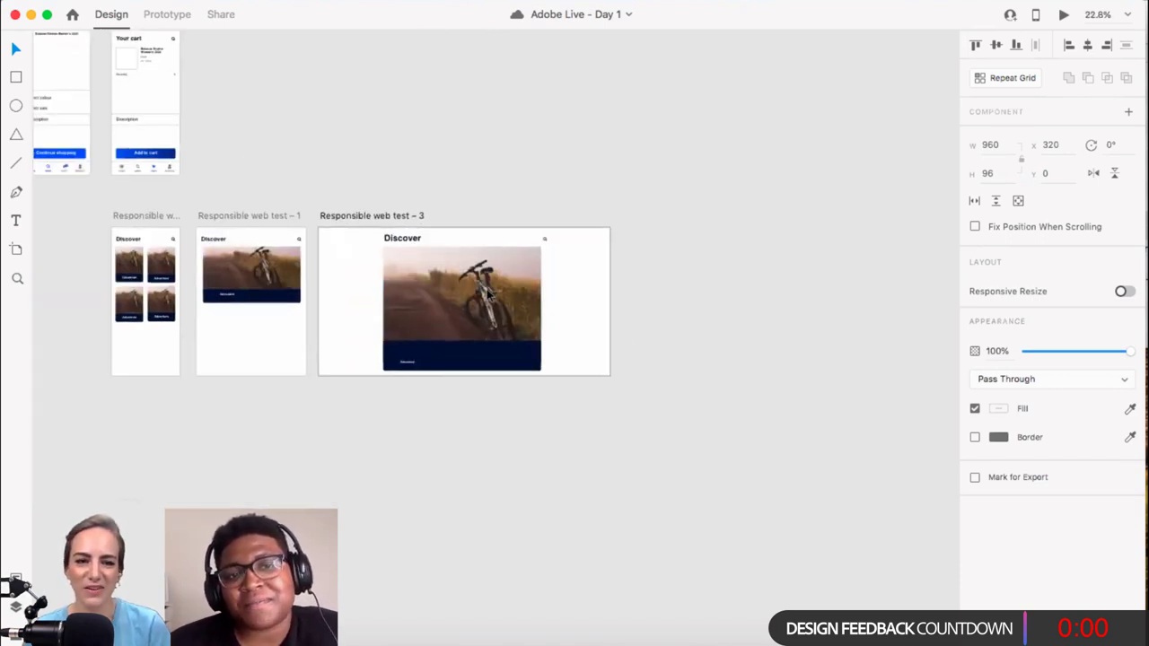
pyautogui.scroll(8, 485, 283)
pyautogui.scroll(3, 481, 270)
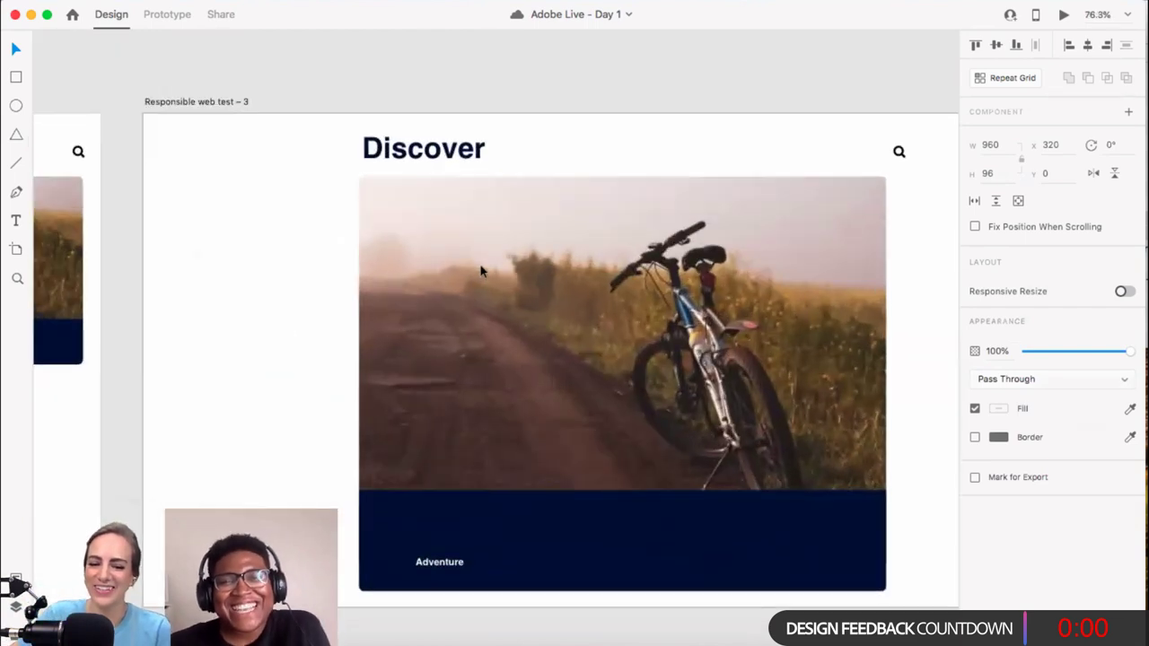
pyautogui.hscroll(3, 481, 269)
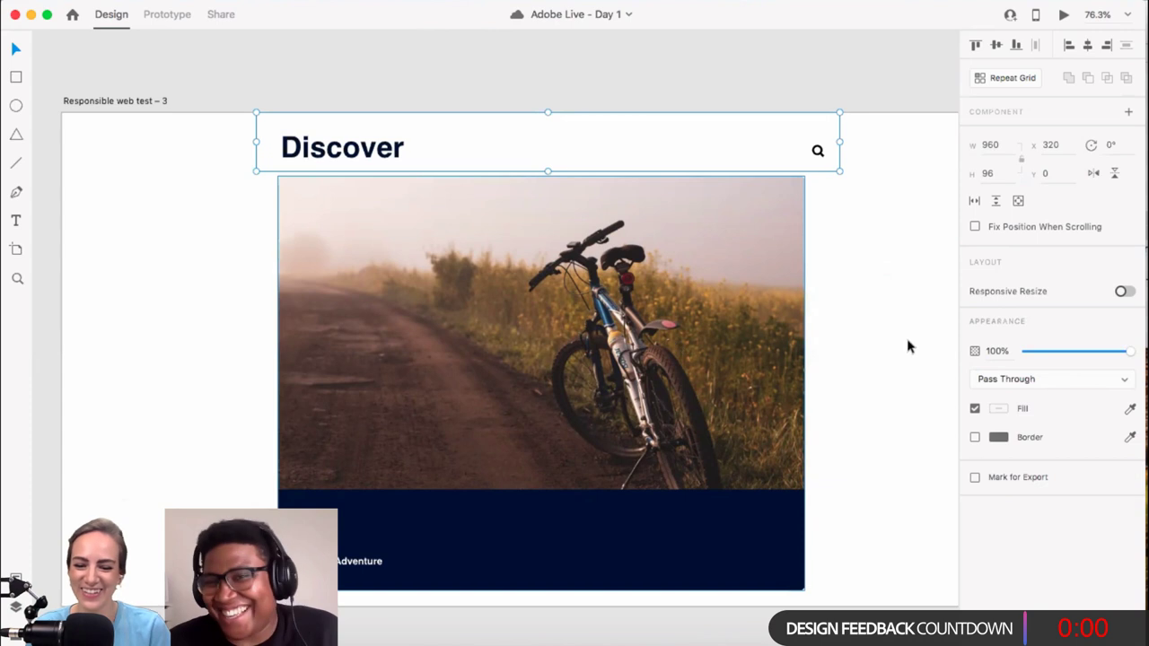
pyautogui.scroll(-3, 779, 262)
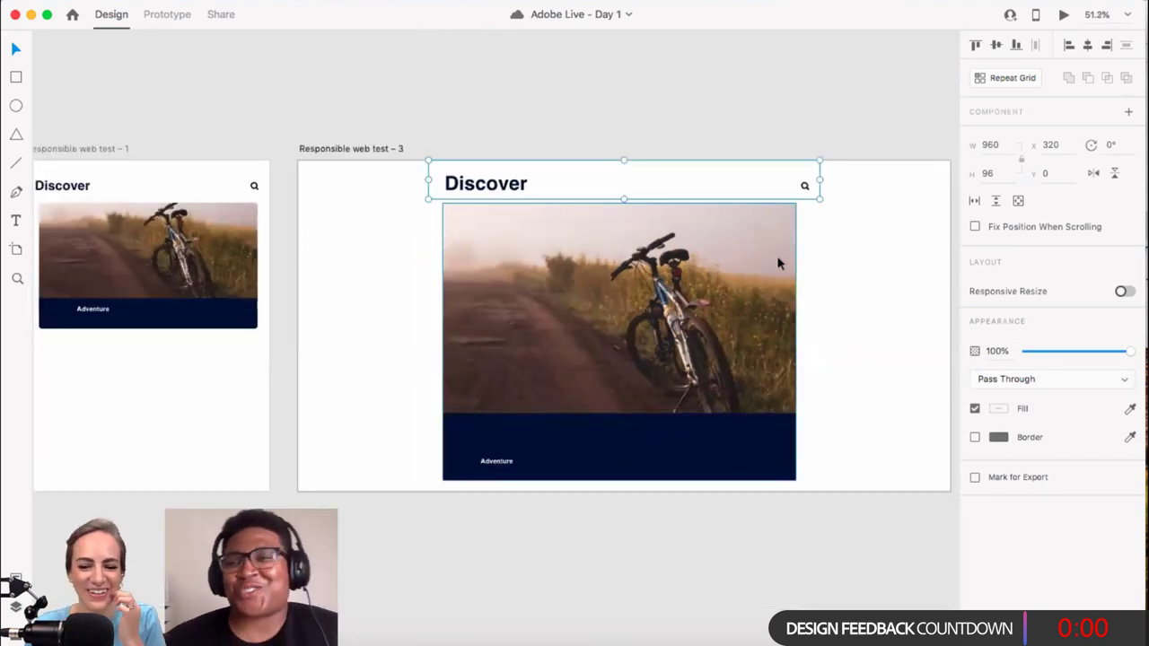
# Step: Review the Responsible web test artboards together with the mobile screens of the bike shop design across the whole canvas
pyautogui.scroll(-2, 778, 262)
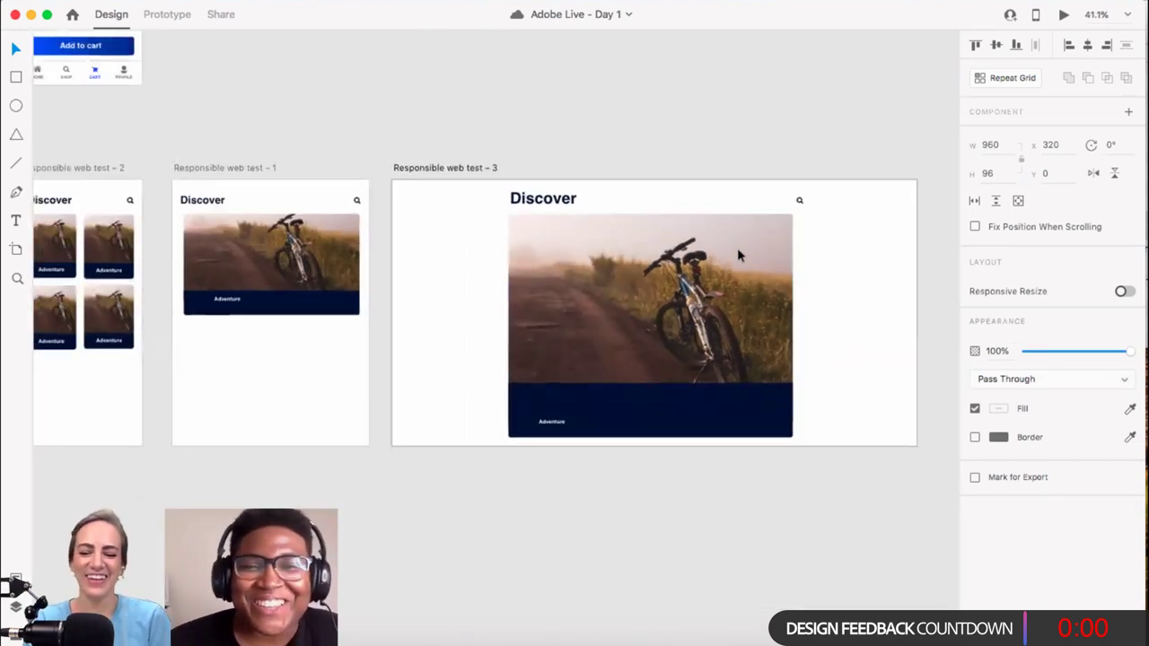
pyautogui.scroll(-2, 569, 198)
pyautogui.hscroll(-5, 569, 197)
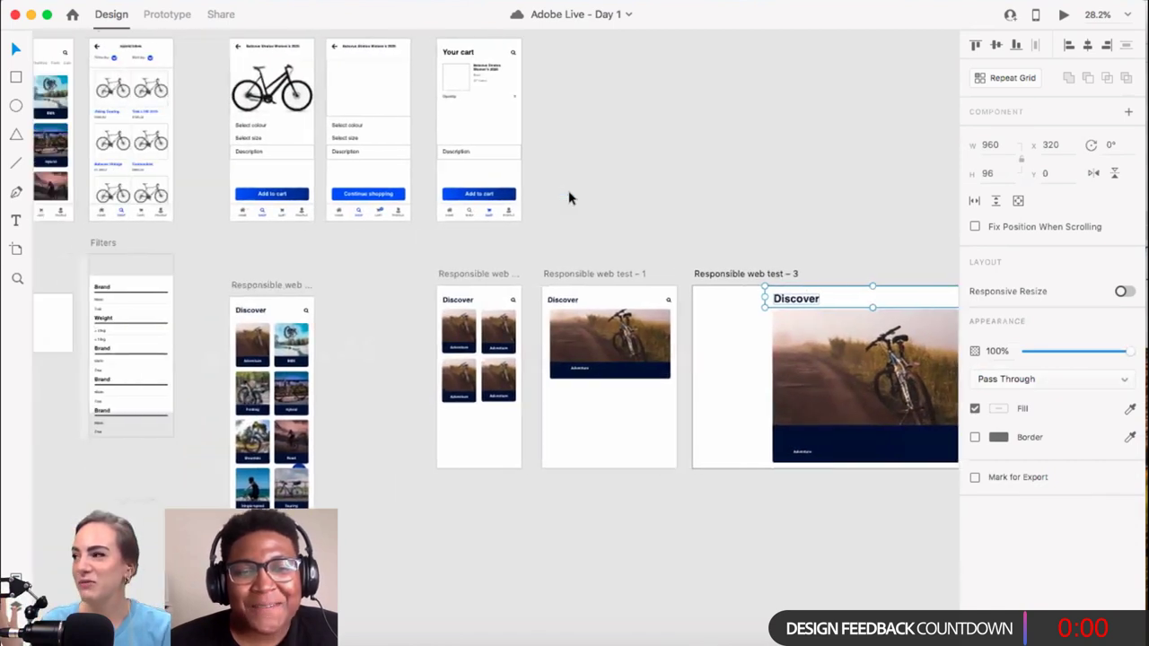
pyautogui.scroll(-1, 569, 198)
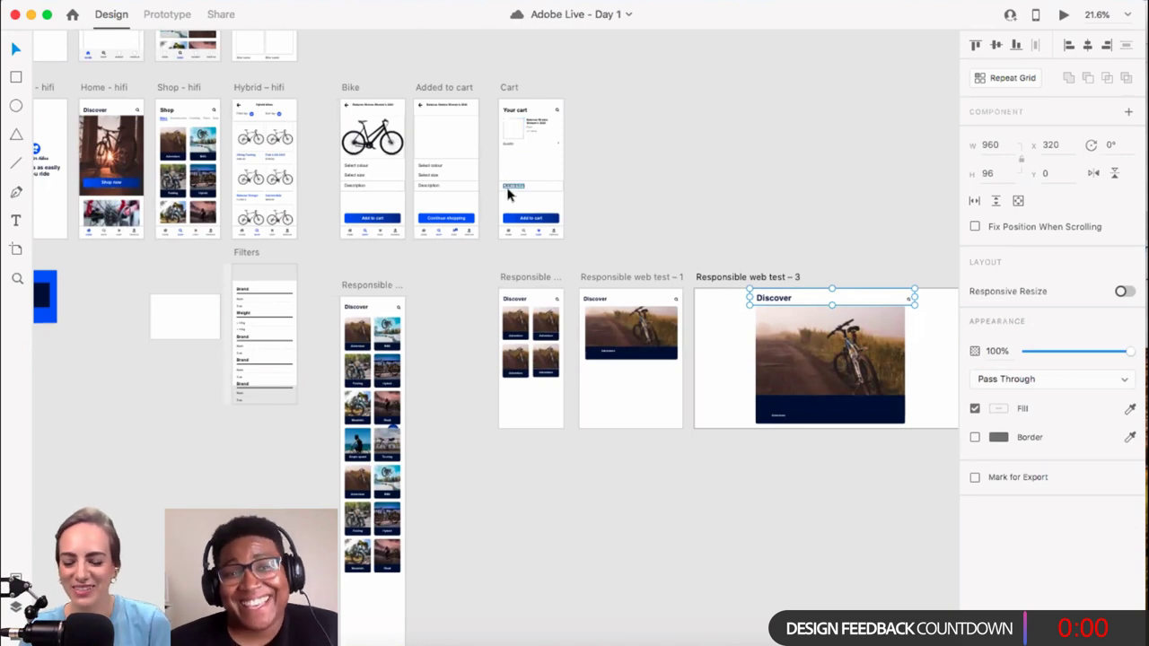
pyautogui.hscroll(-5, 507, 187)
pyautogui.scroll(2, 508, 193)
pyautogui.hscroll(1, 508, 193)
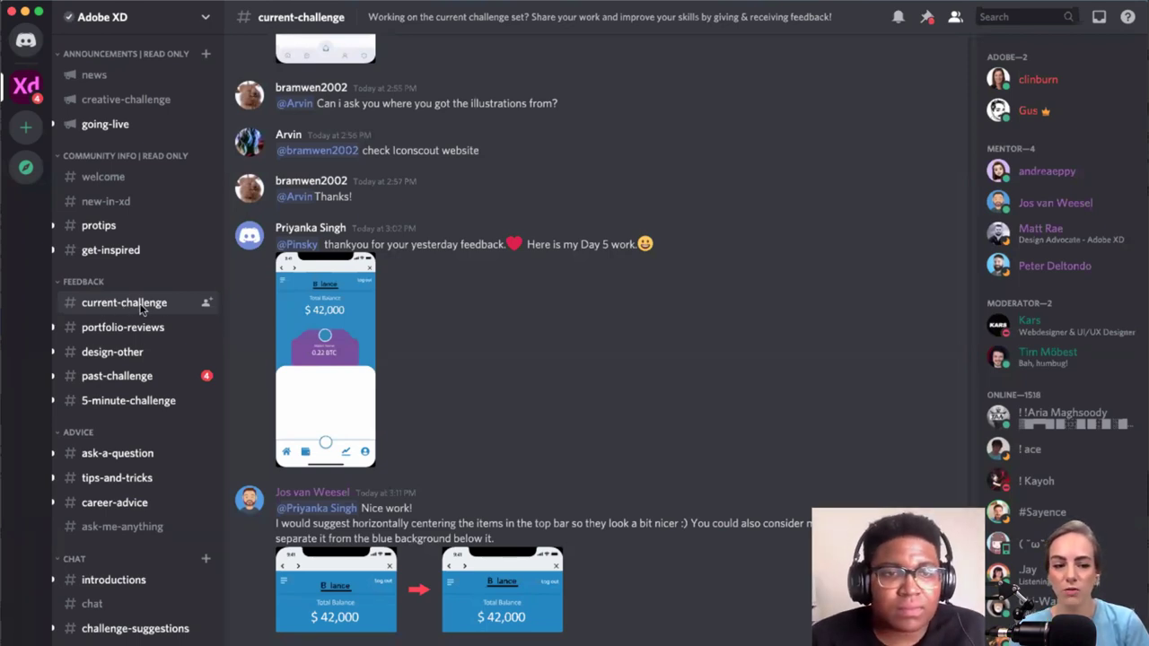
# Step: Look through the recent challenge submissions and feedback posted in Discord's current-challenge channel
pyautogui.scroll(2, 563, 372)
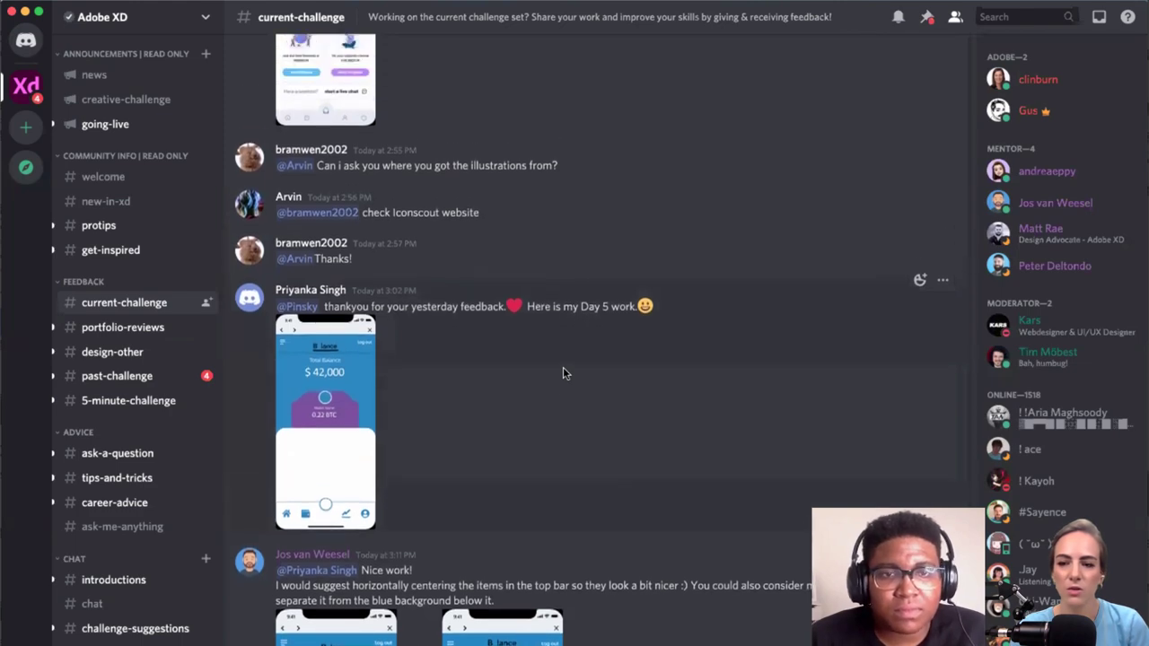
pyautogui.scroll(2, 563, 372)
pyautogui.scroll(-4, 564, 368)
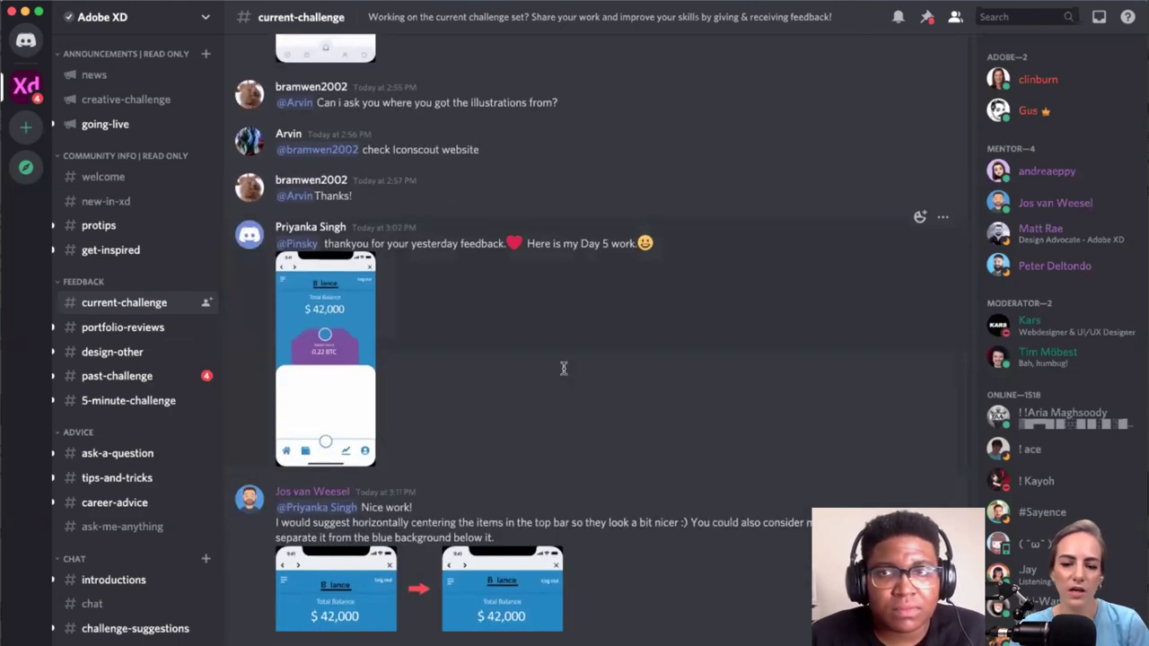
pyautogui.scroll(10, 564, 368)
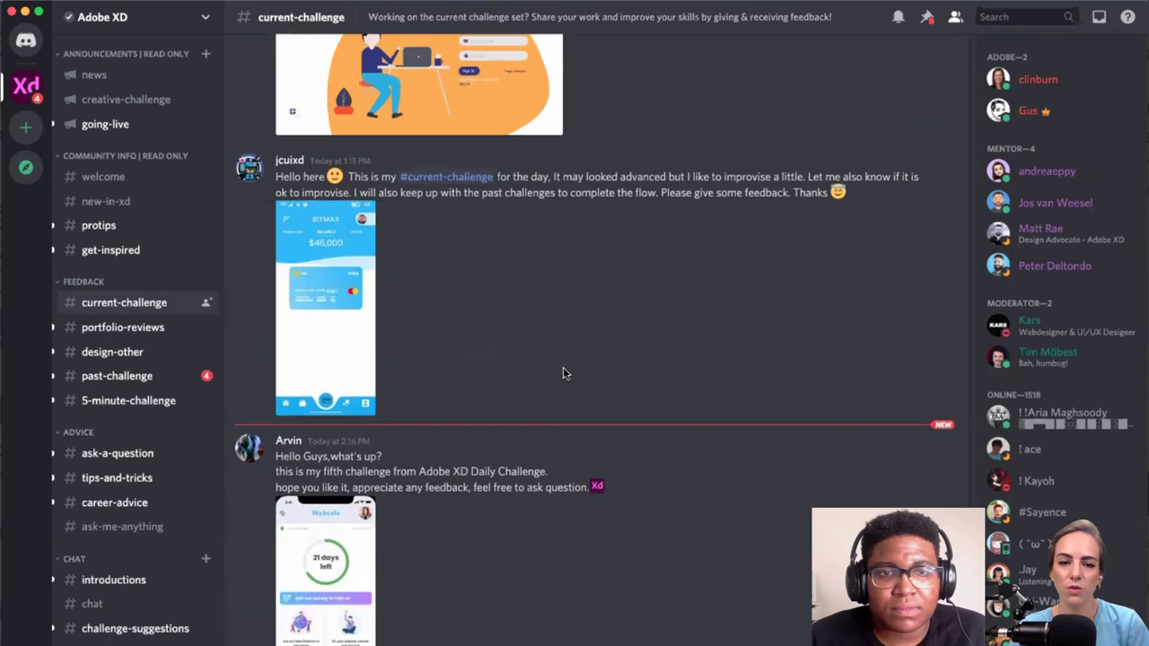
pyautogui.scroll(-10, 564, 374)
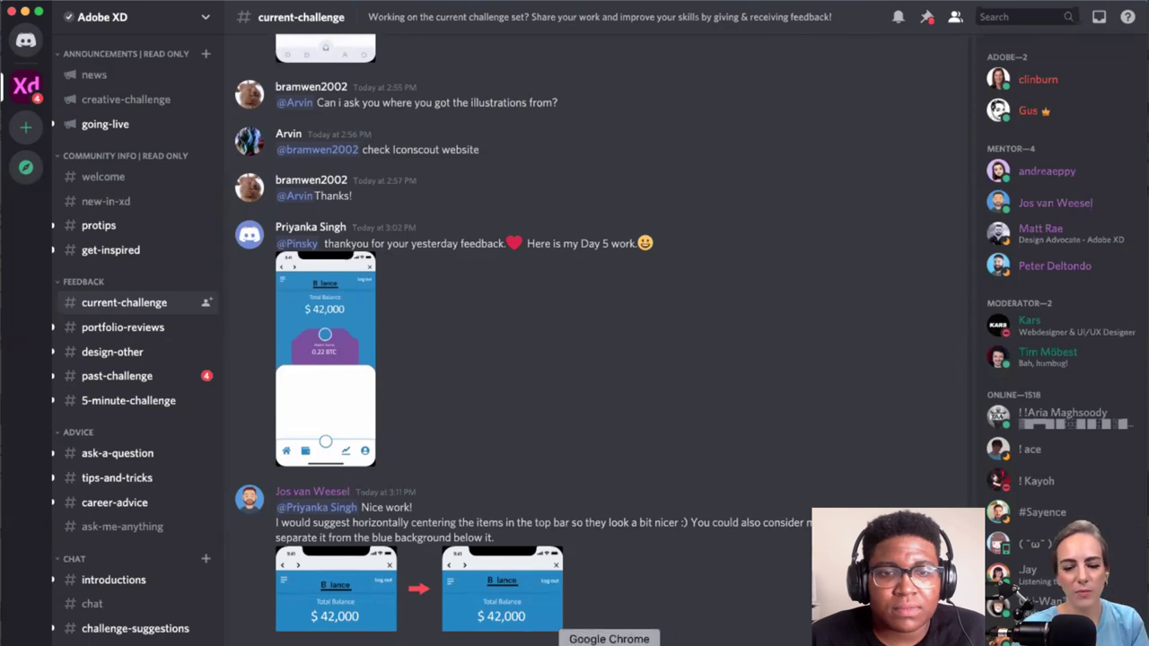
# Step: Switch to Google Chrome, show it full screen, and review the Daily Creative Challenge page down to the unlocked challenges
pyautogui.click(610, 644)
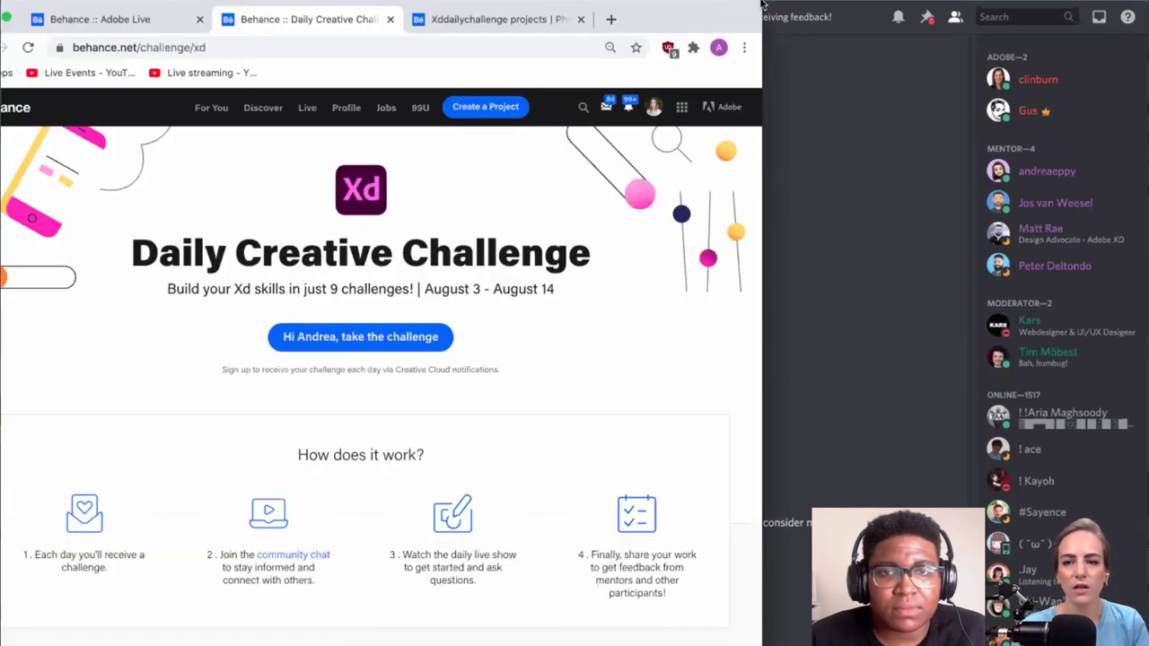
pyautogui.press('ctrl+super+f')
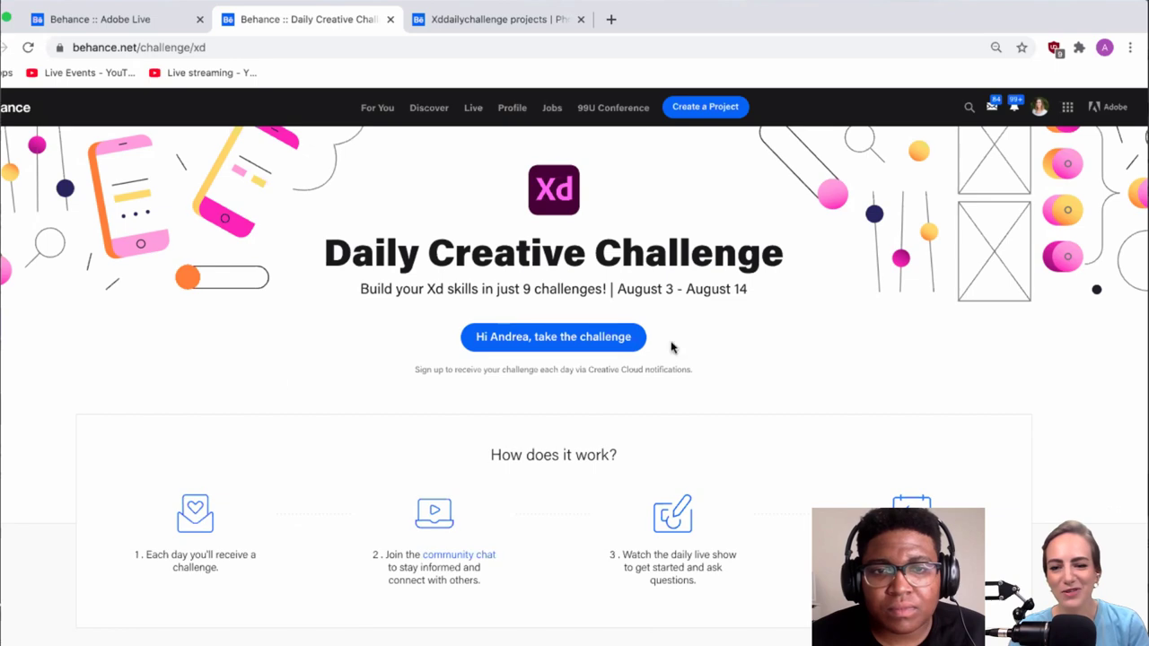
pyautogui.scroll(-1, 650, 342)
pyautogui.scroll(-1, 650, 342)
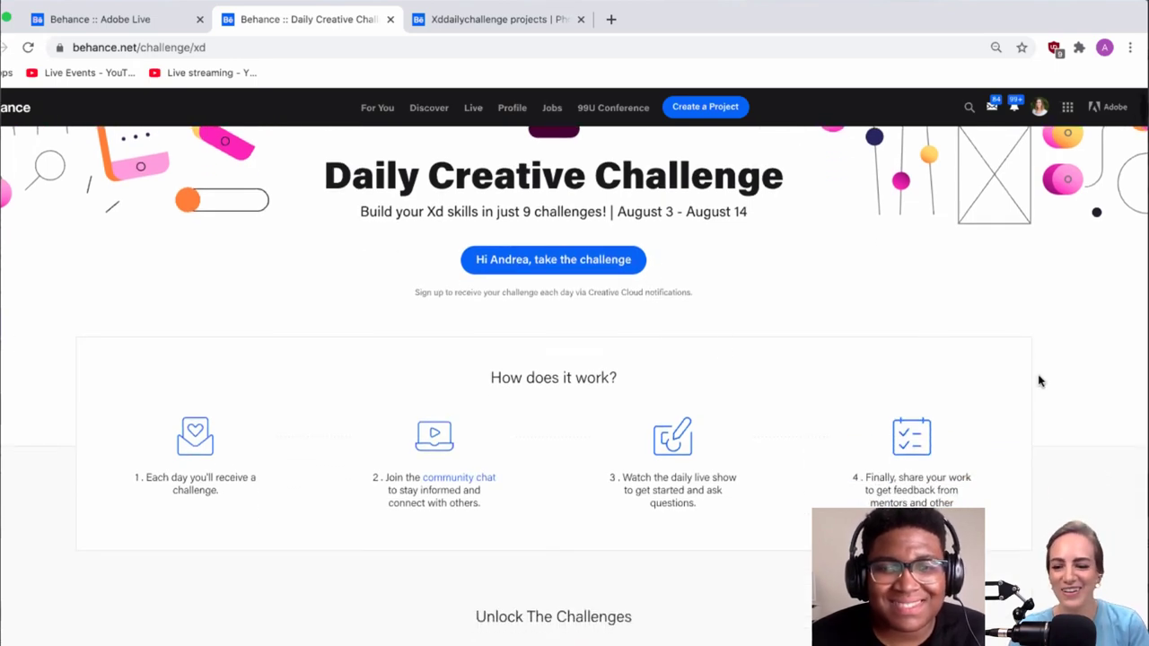
pyautogui.scroll(-5, 1039, 381)
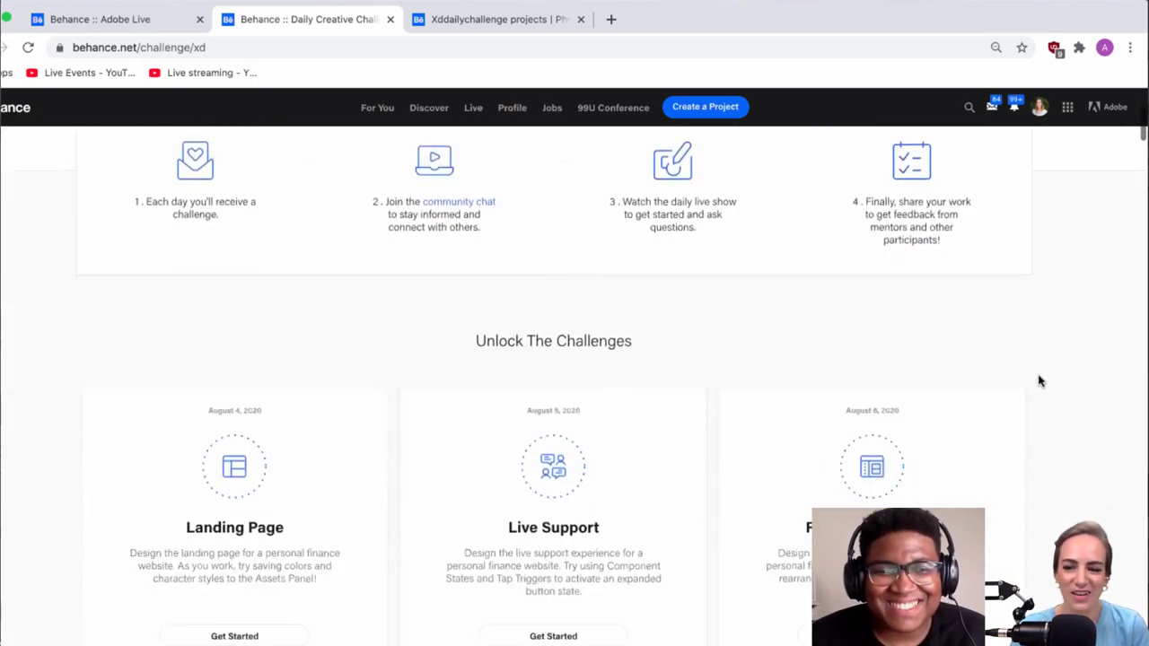
pyautogui.scroll(2, 1040, 381)
pyautogui.scroll(-6, 1039, 381)
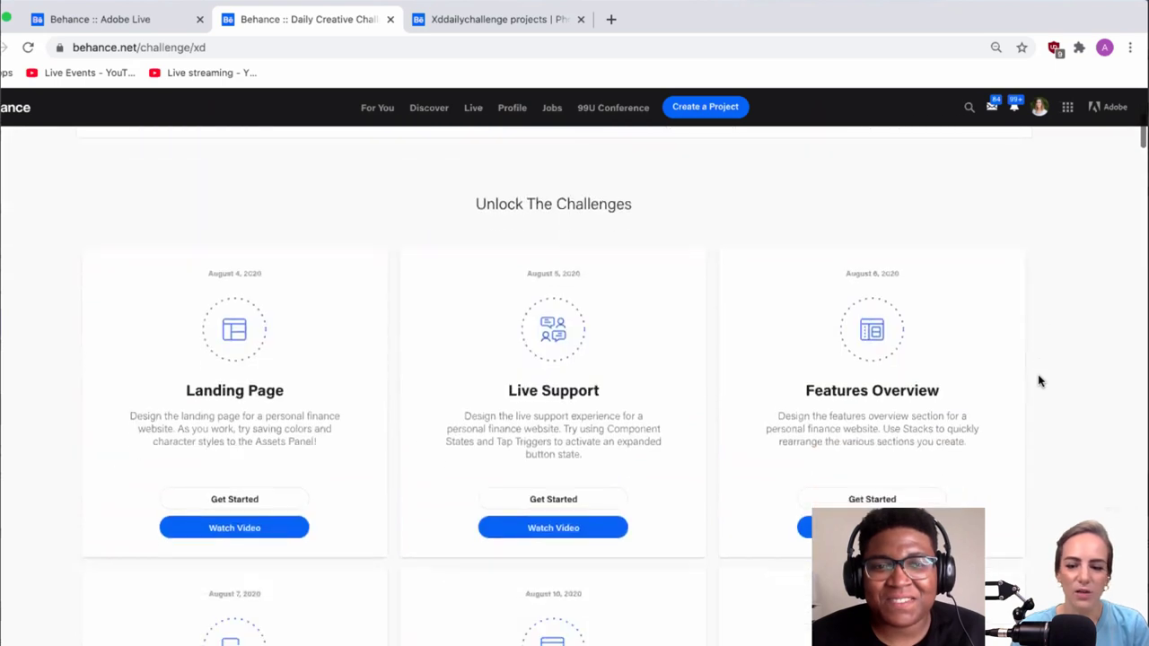
pyautogui.scroll(-3, 1040, 381)
pyautogui.scroll(-2, 1039, 381)
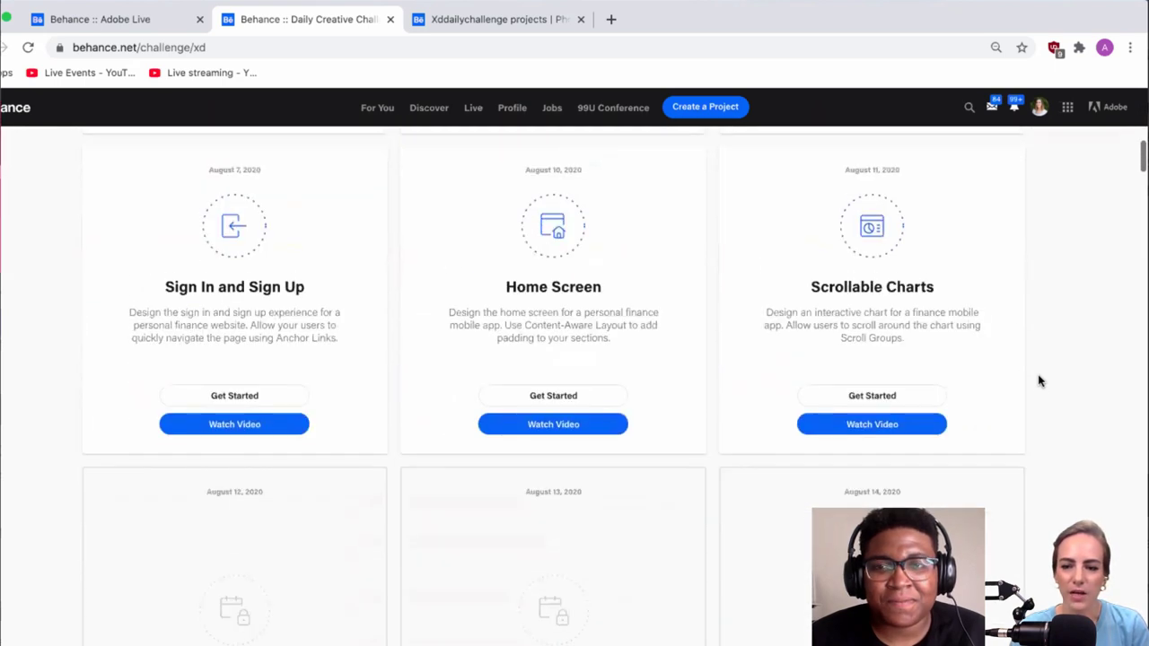
# Step: View the starter file folder of the August 11 Scrollable Charts challenge and return to the Daily Creative Challenge page
pyautogui.scroll(1, 1040, 382)
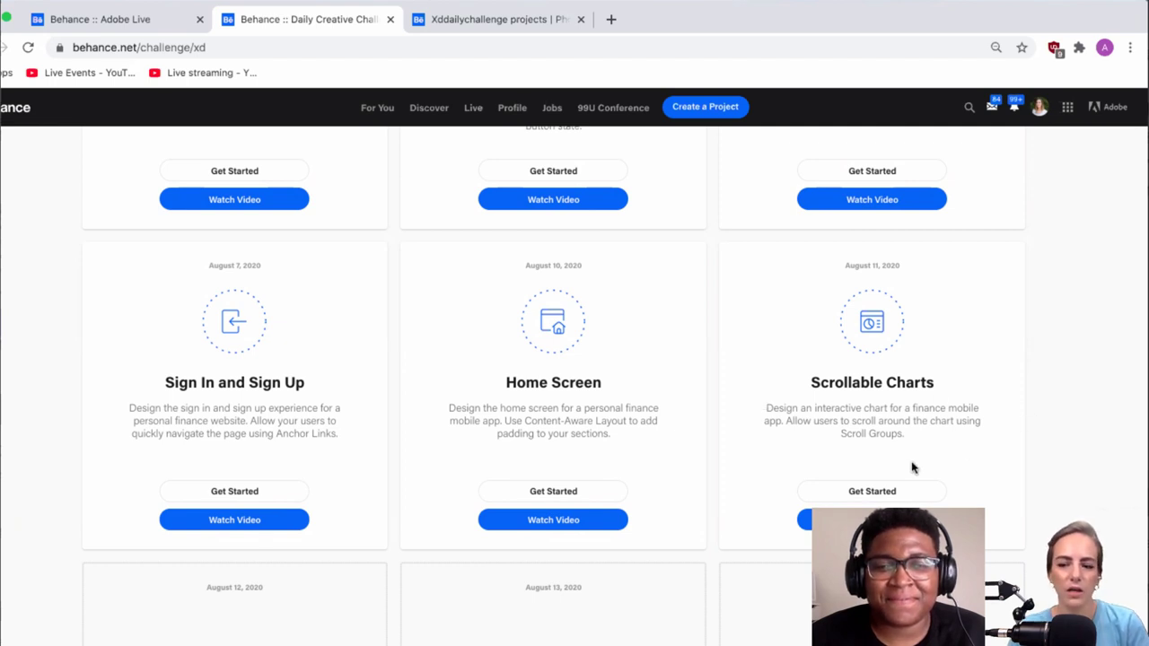
pyautogui.click(855, 496)
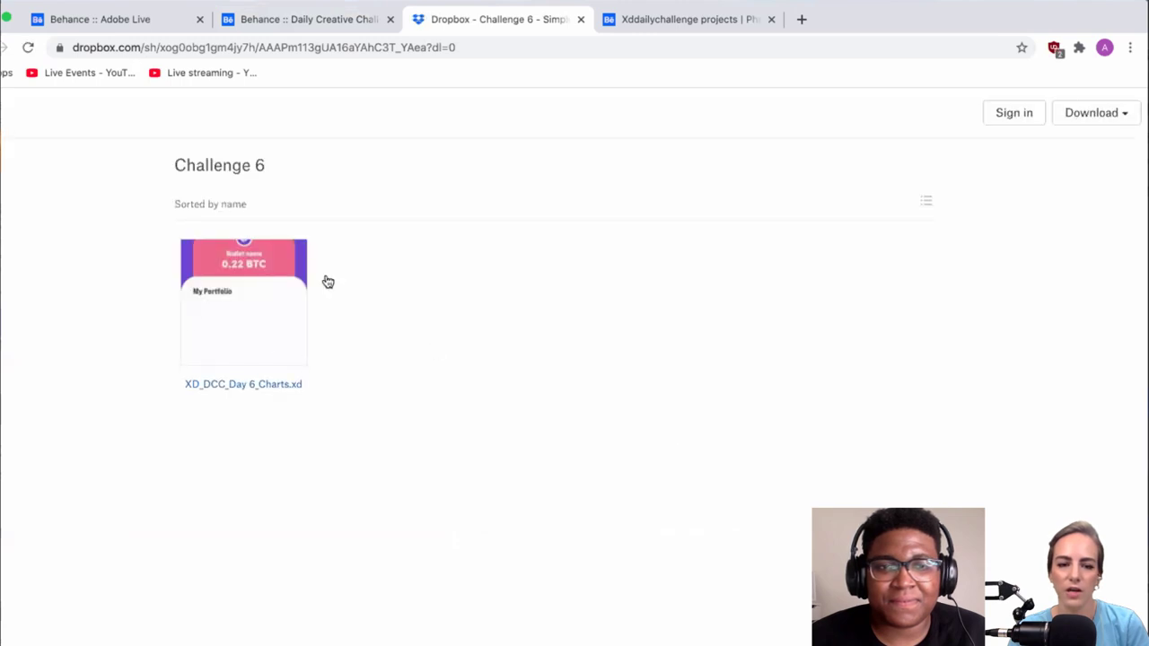
pyautogui.click(301, 27)
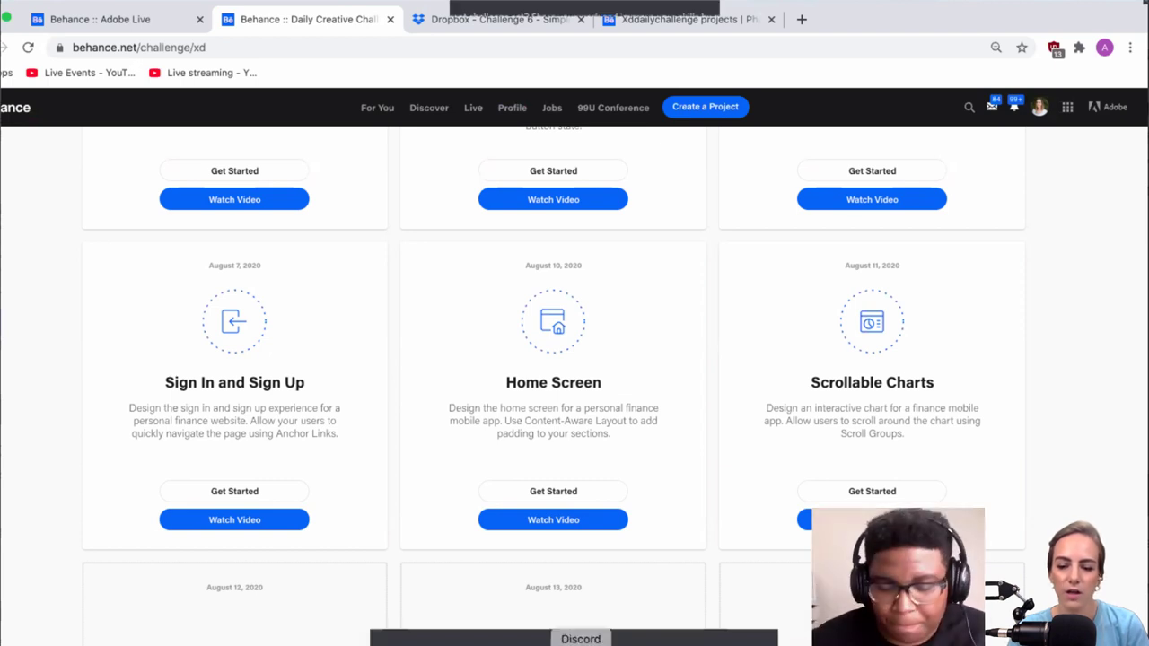
# Step: Switch to Discord and open the Adobe XD Creative Challenge Behance project linked in the Landing Page post of the current-challenge channel
pyautogui.click(580, 643)
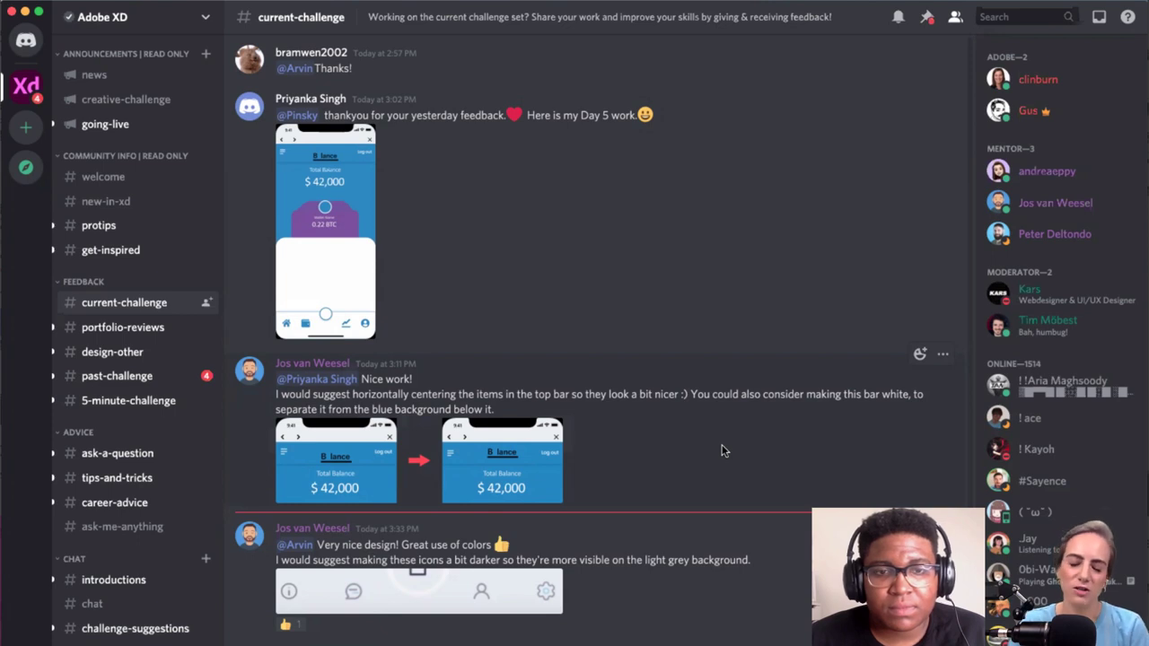
pyautogui.scroll(5, 727, 520)
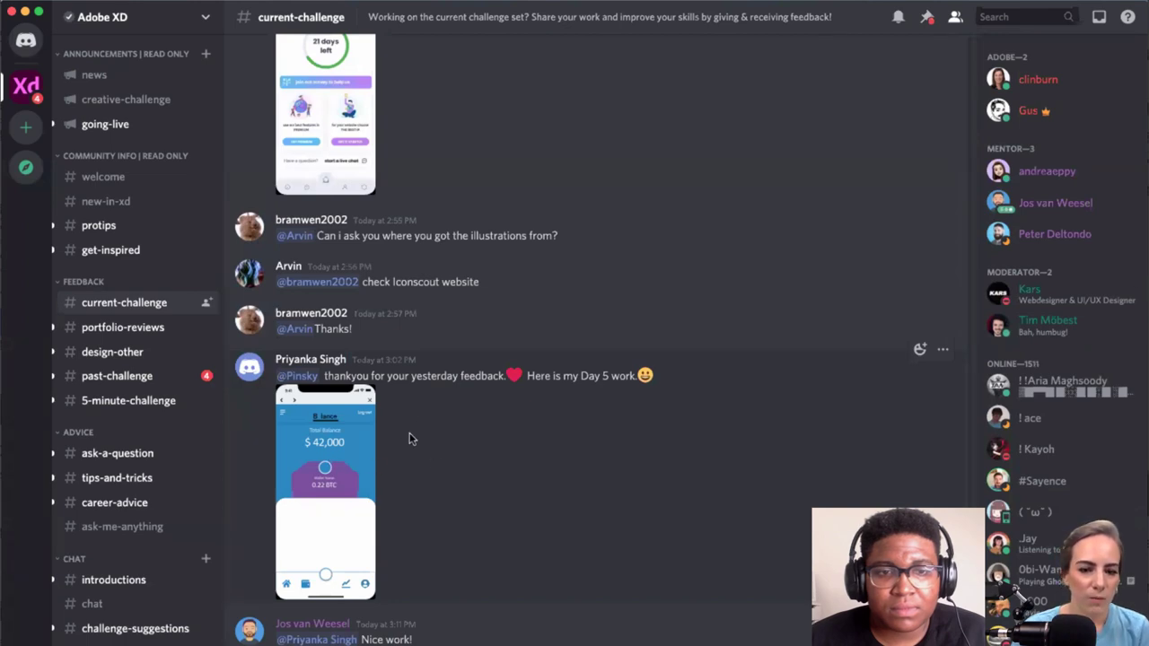
pyautogui.scroll(9, 409, 426)
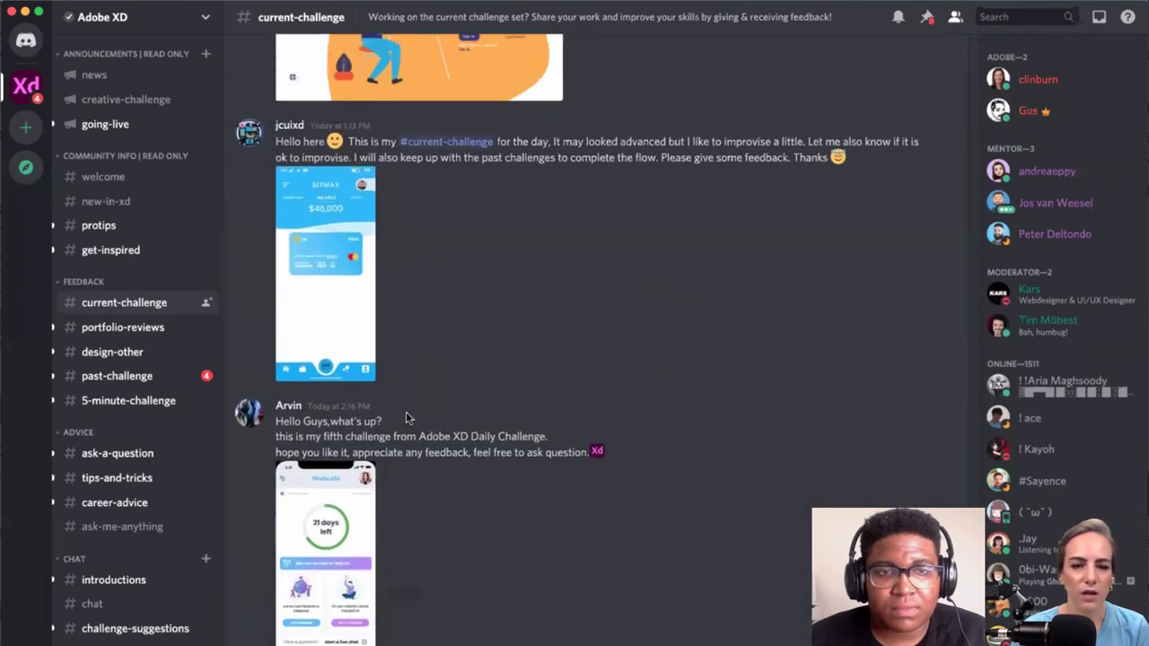
pyautogui.scroll(9, 406, 412)
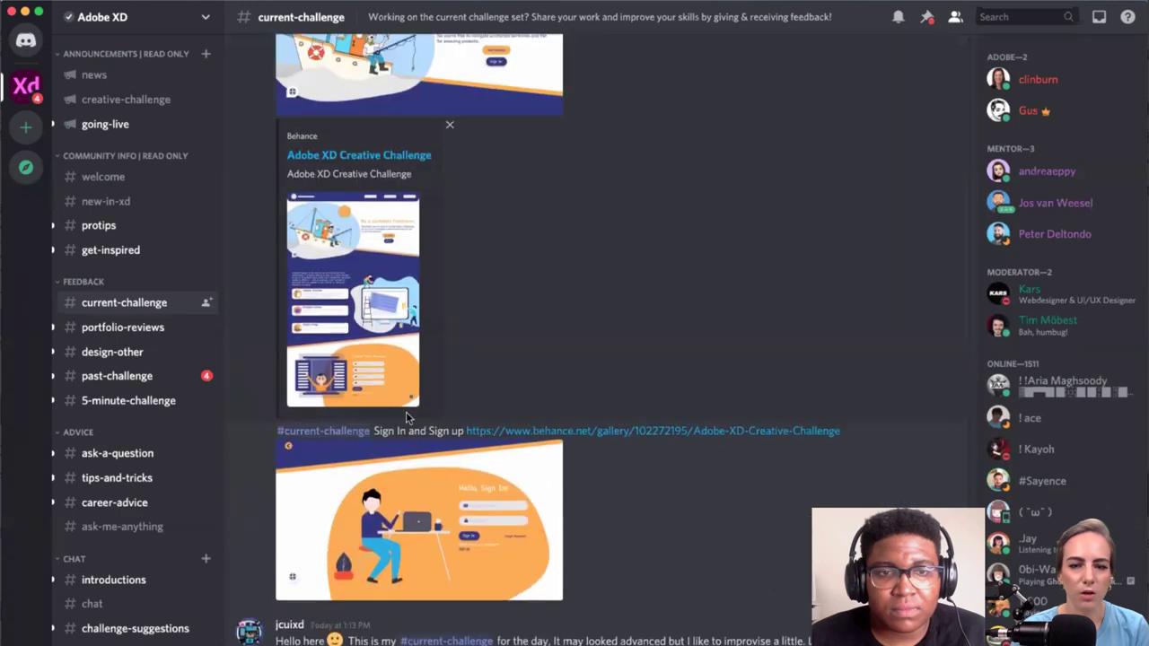
pyautogui.scroll(3, 406, 416)
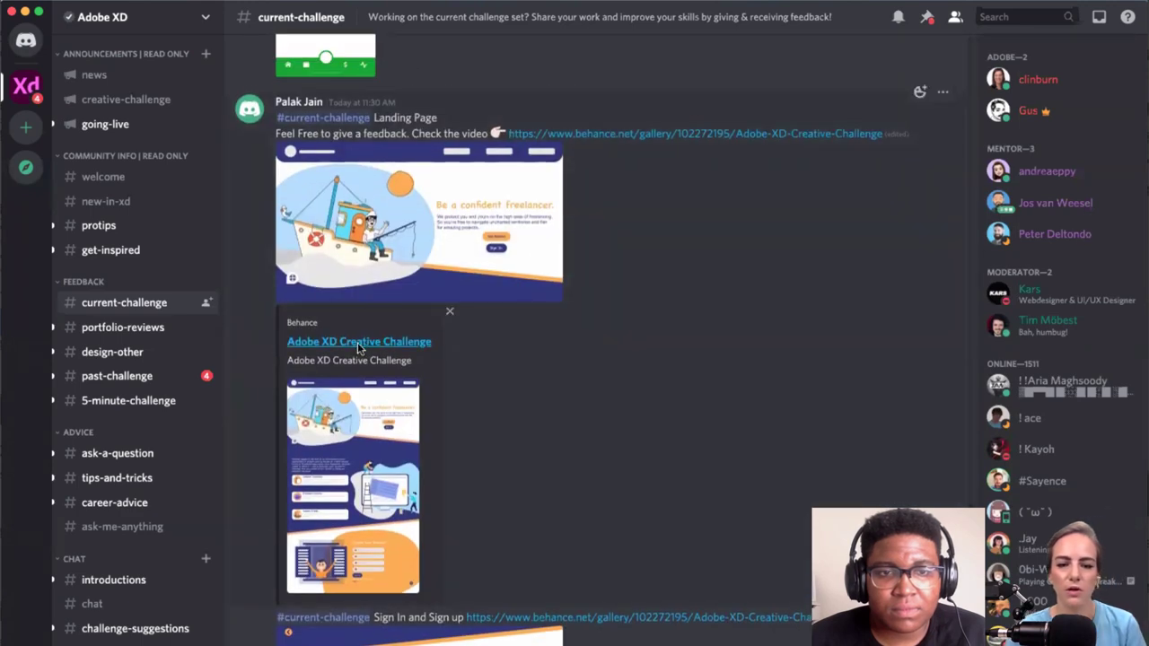
pyautogui.click(359, 349)
pyautogui.click(680, 394)
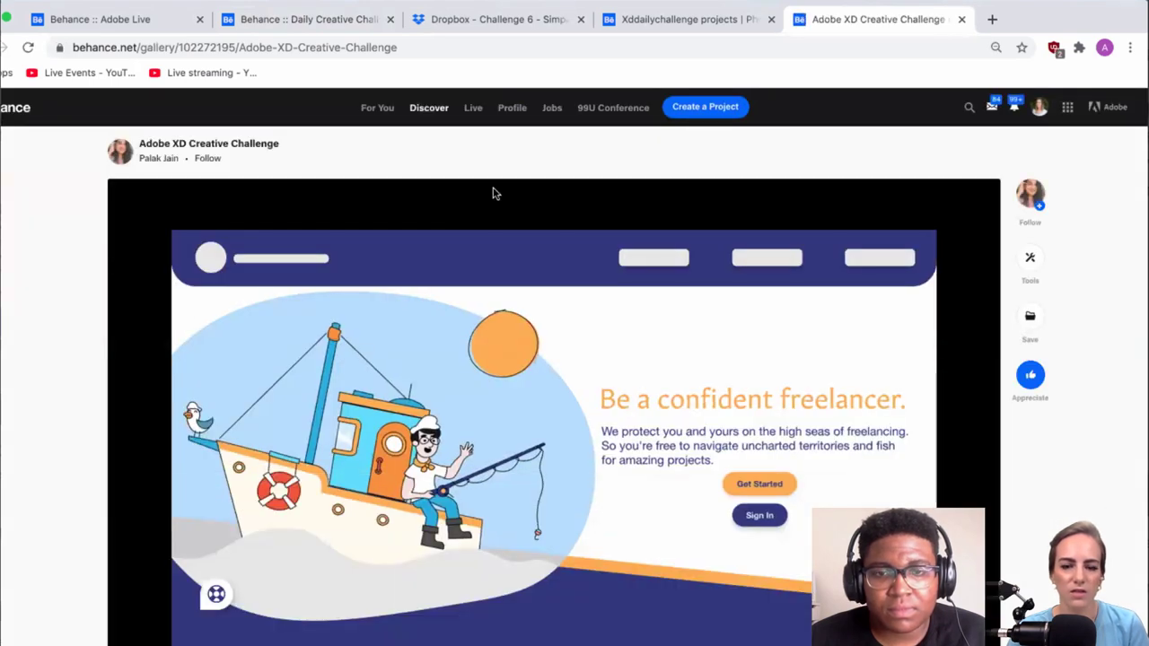
# Step: Examine the project's landing page hero with the boat illustration, heading and buttons, and its transition to the section below
pyautogui.scroll(-10, 493, 191)
pyautogui.scroll(12, 315, 179)
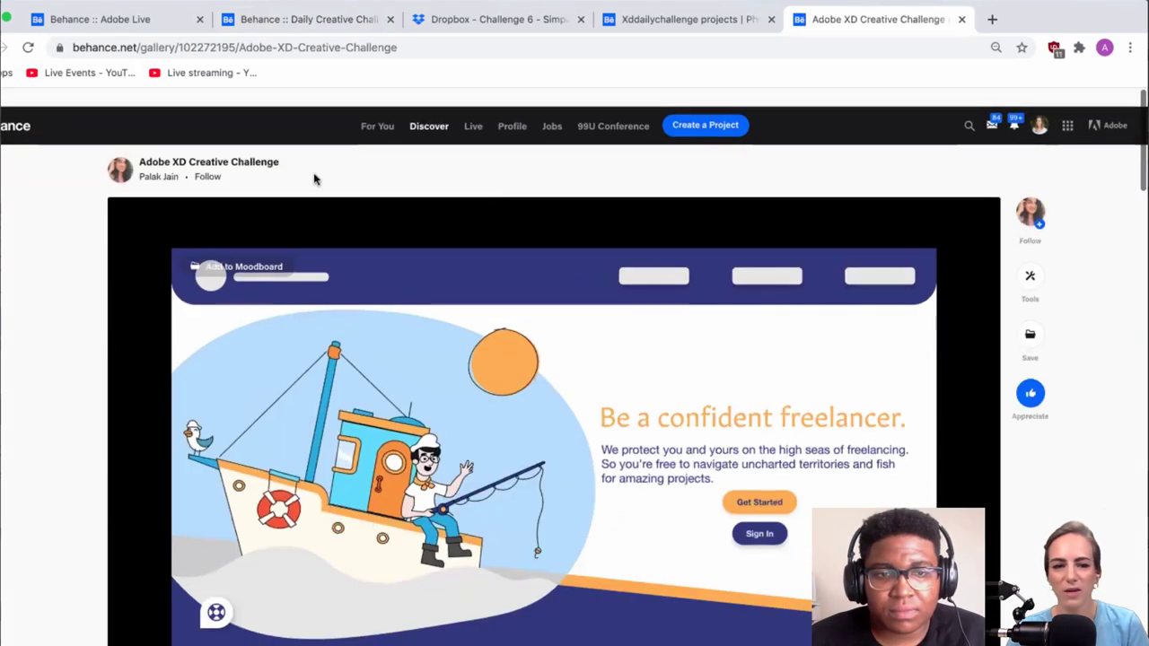
pyautogui.scroll(-1, 315, 179)
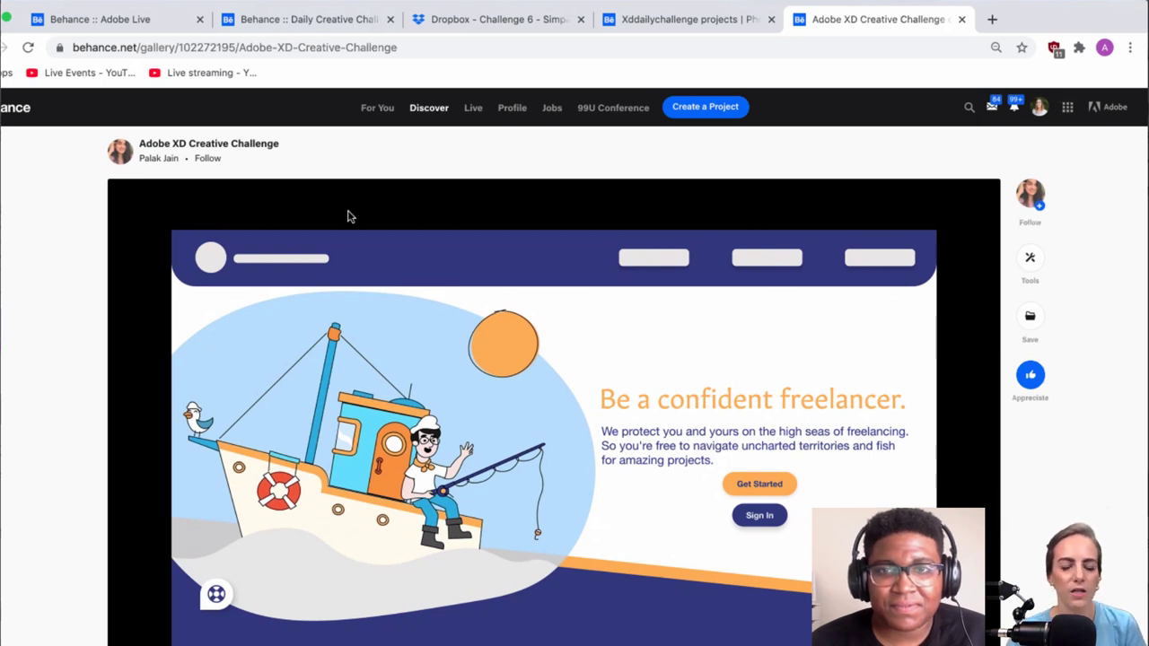
pyautogui.scroll(-2, 349, 215)
pyautogui.scroll(1, 933, 465)
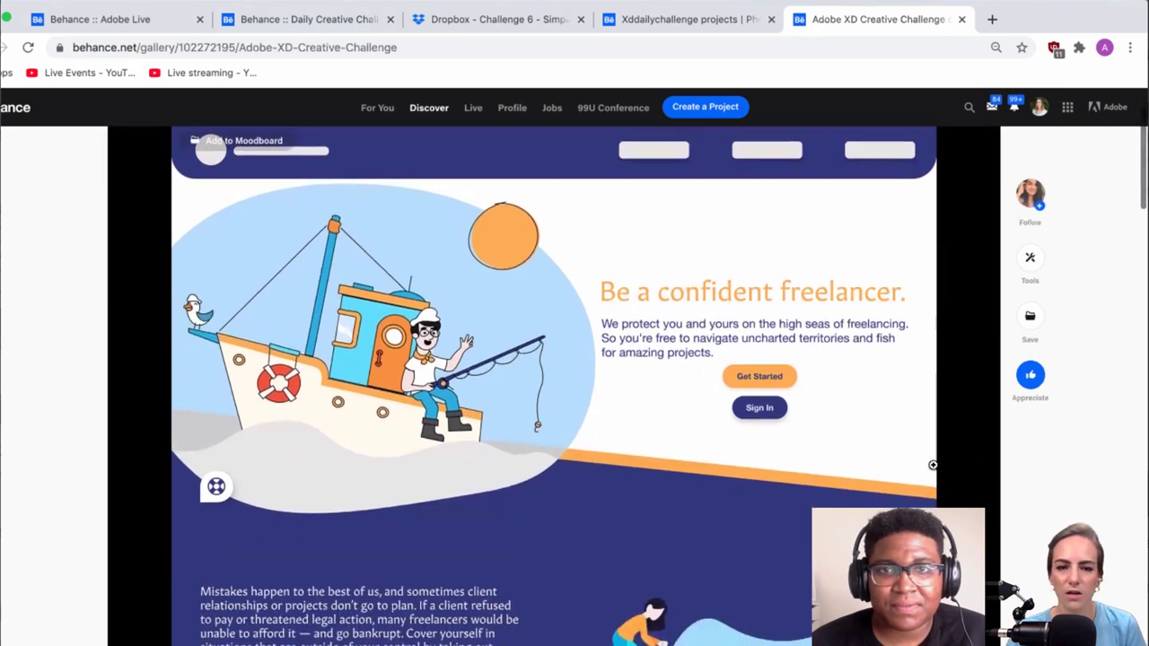
pyautogui.scroll(-2, 932, 465)
pyautogui.scroll(-2, 932, 465)
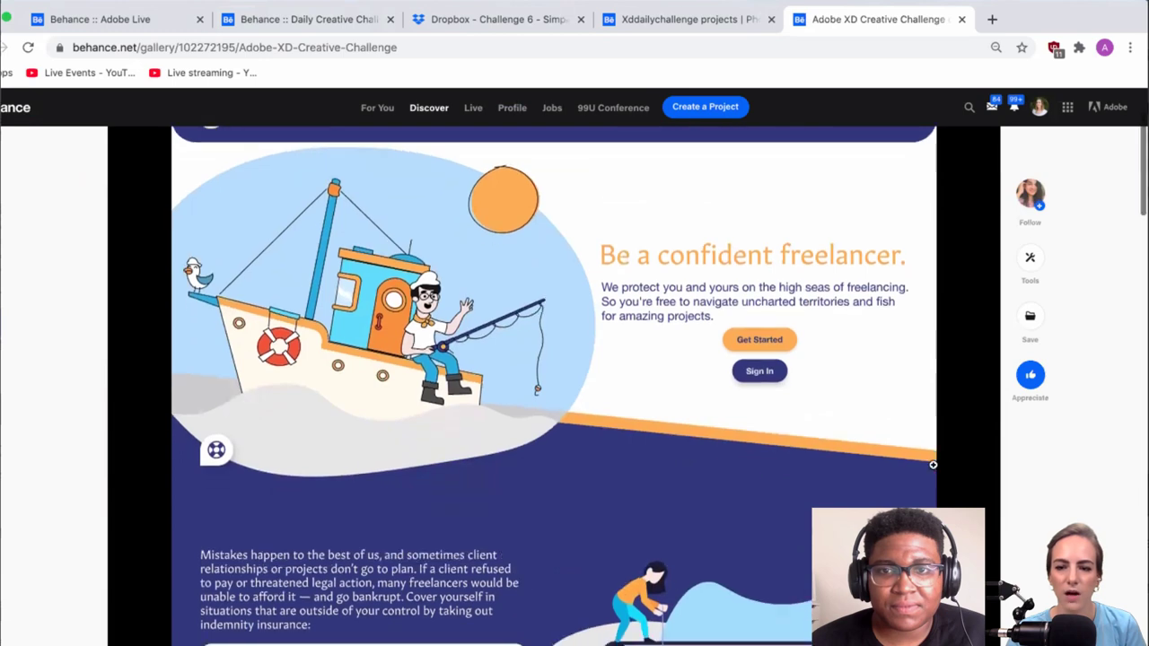
pyautogui.scroll(-1, 933, 464)
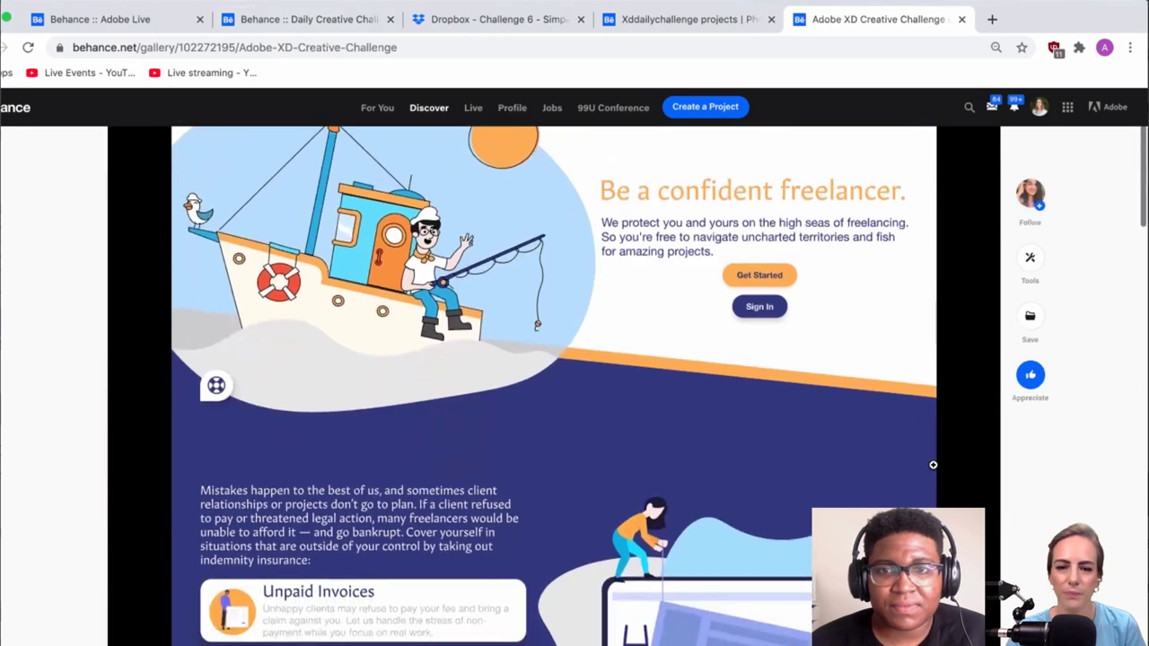
pyautogui.scroll(-1, 932, 465)
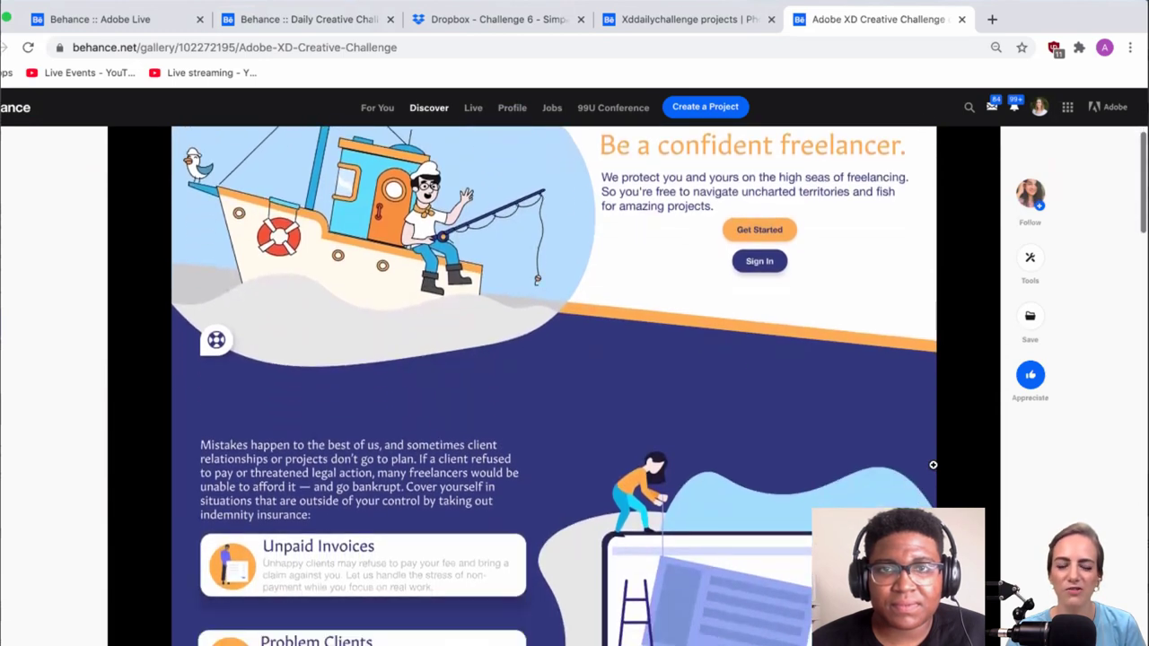
pyautogui.scroll(3, 933, 464)
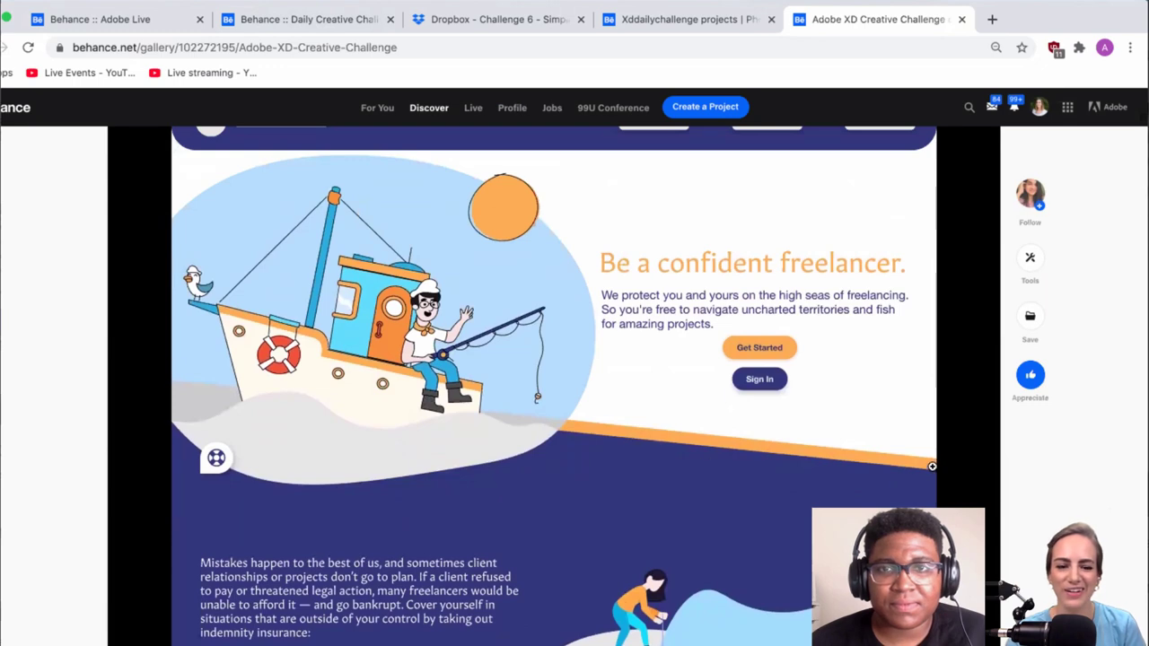
# Step: Examine the rest of the landing page project: the indemnity insurance cards, the Create Your Account and Sign In forms, and the prototype video
pyautogui.scroll(-8, 933, 466)
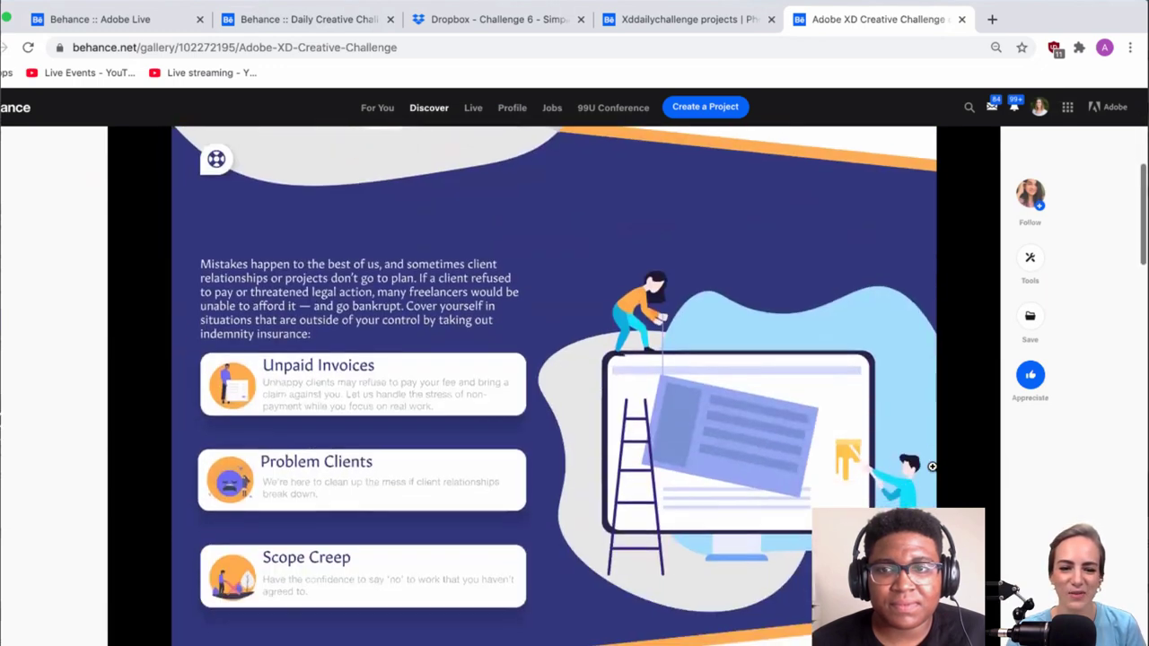
pyautogui.scroll(-1, 341, 297)
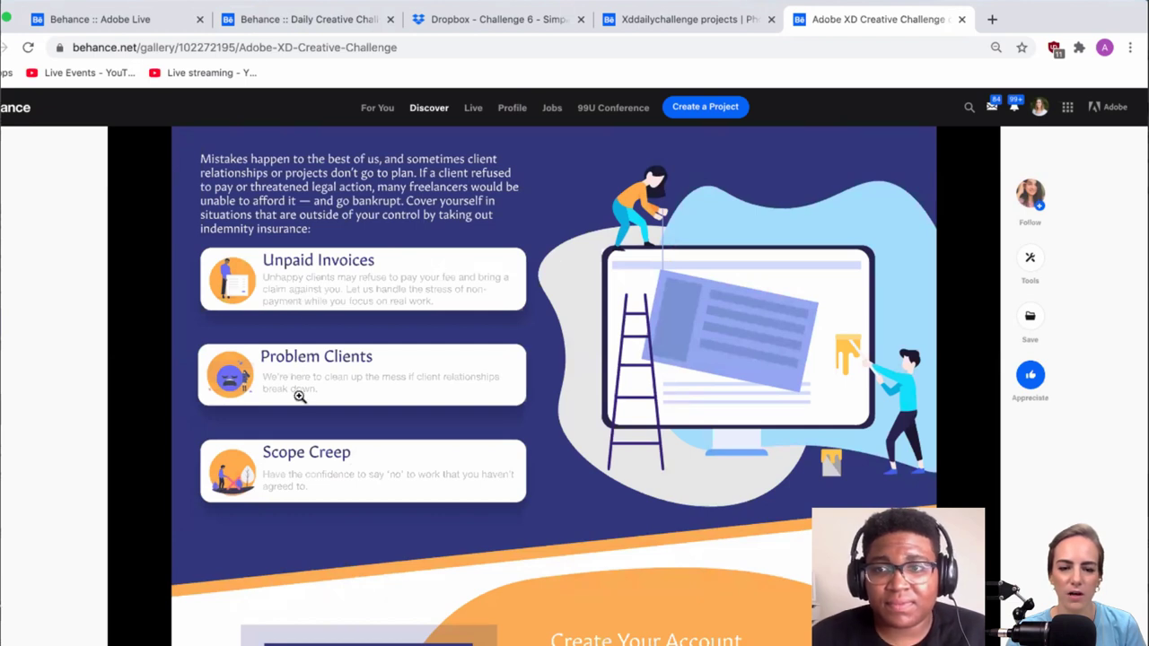
pyautogui.scroll(-5, 405, 502)
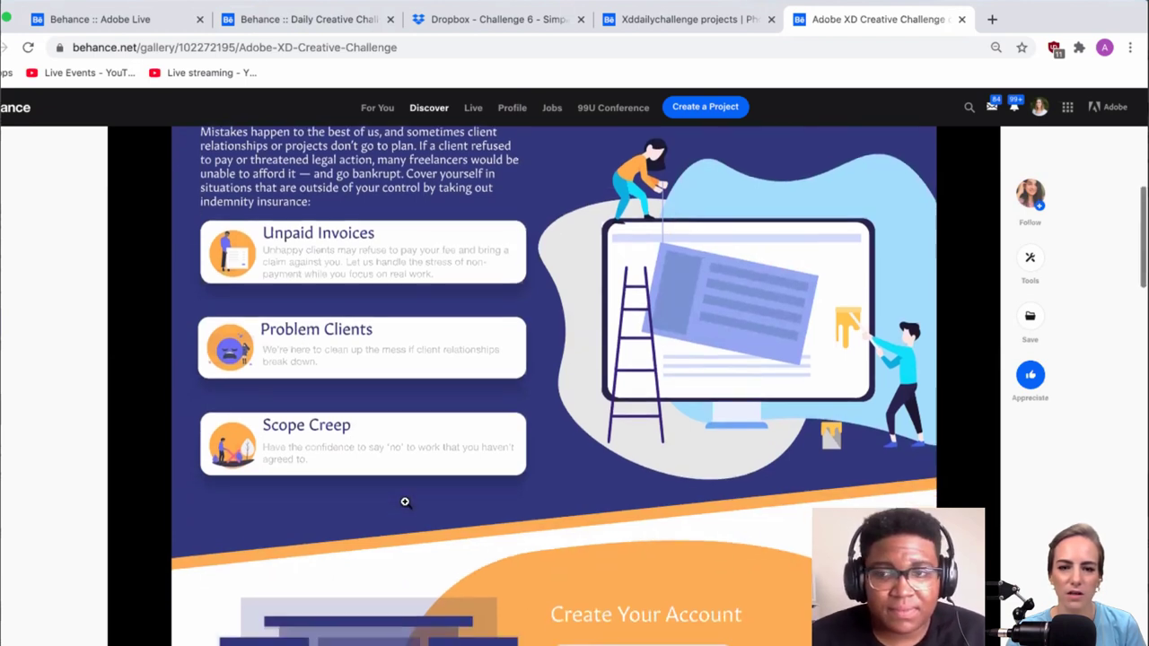
pyautogui.scroll(-2, 405, 502)
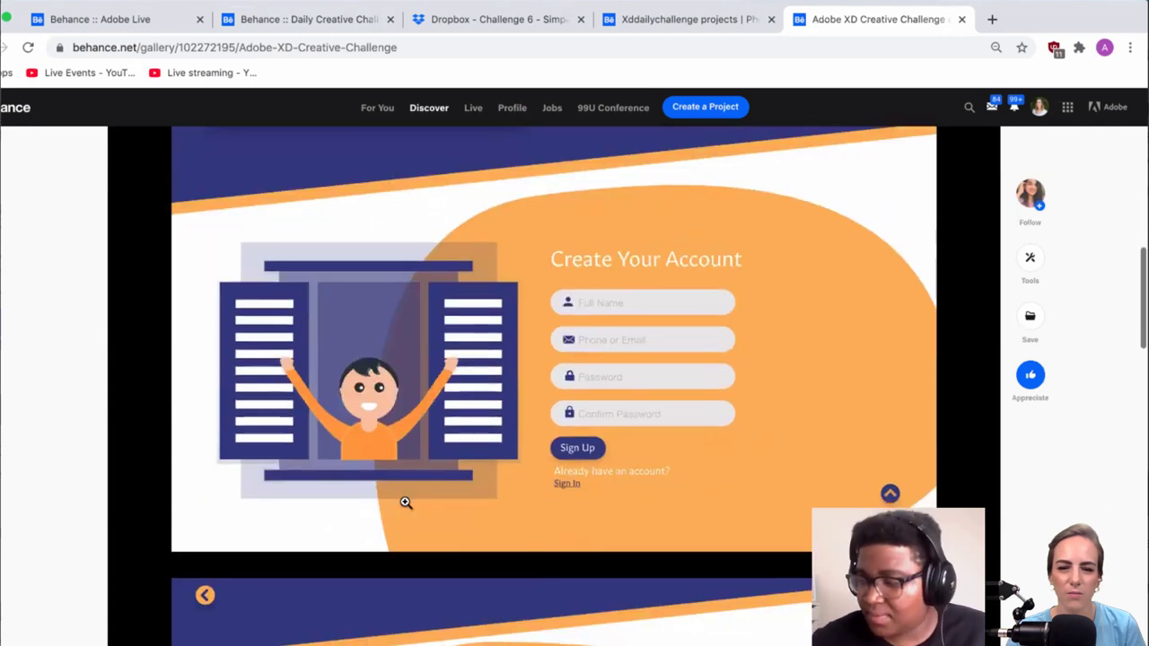
pyautogui.scroll(-5, 404, 501)
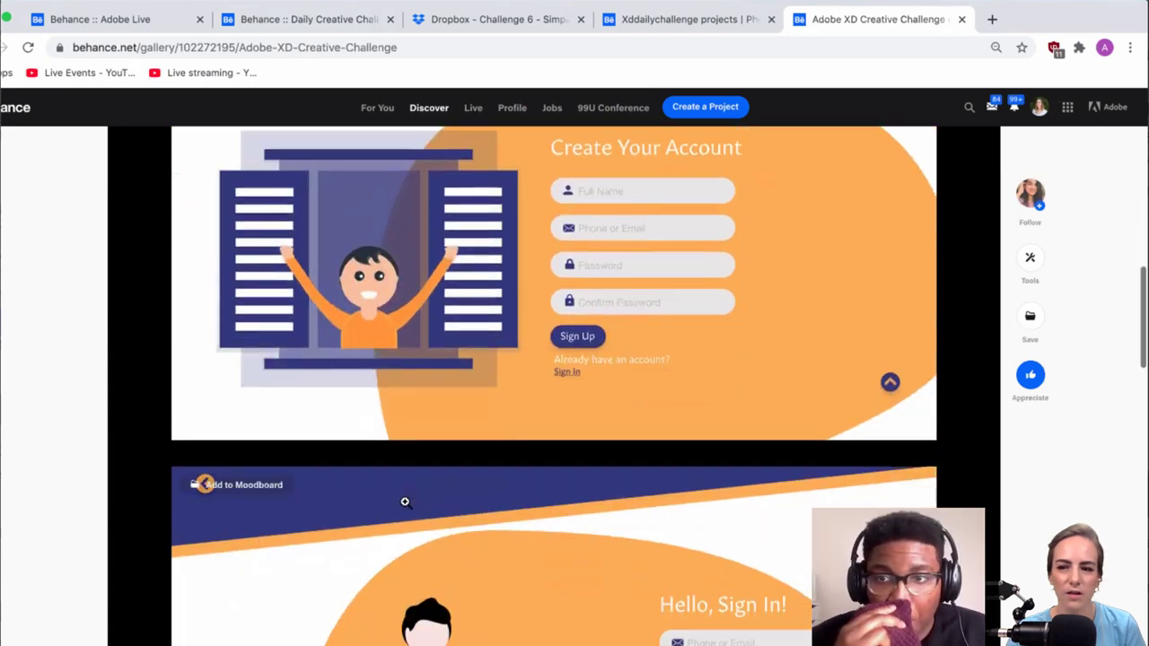
pyautogui.scroll(-1, 405, 502)
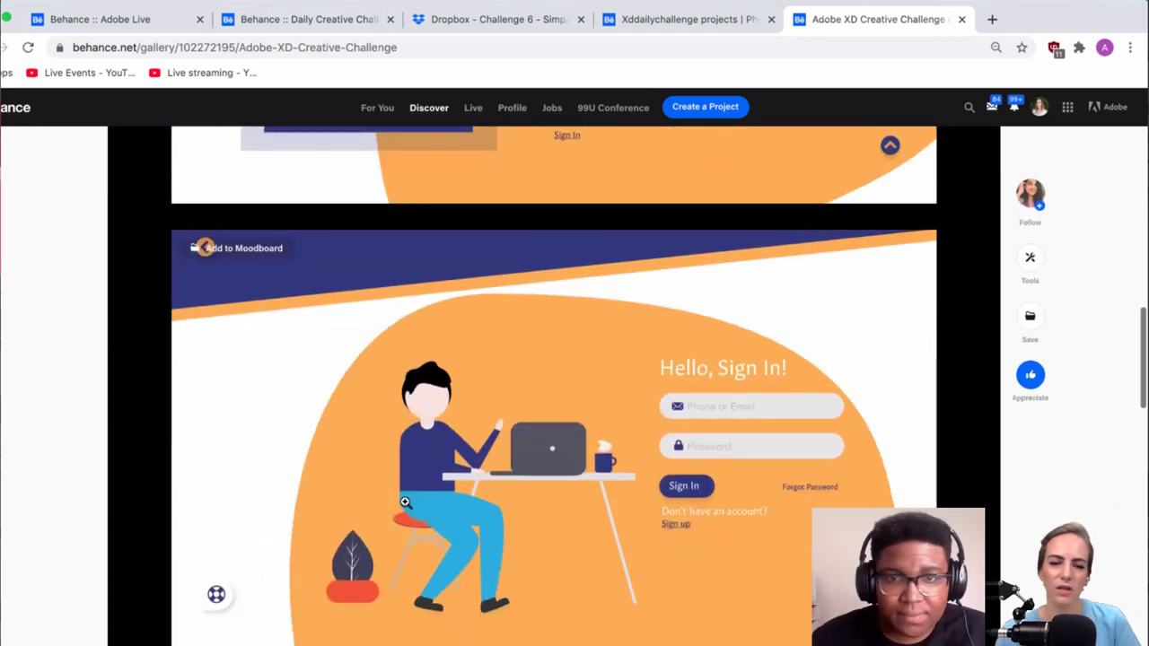
pyautogui.scroll(-7, 404, 501)
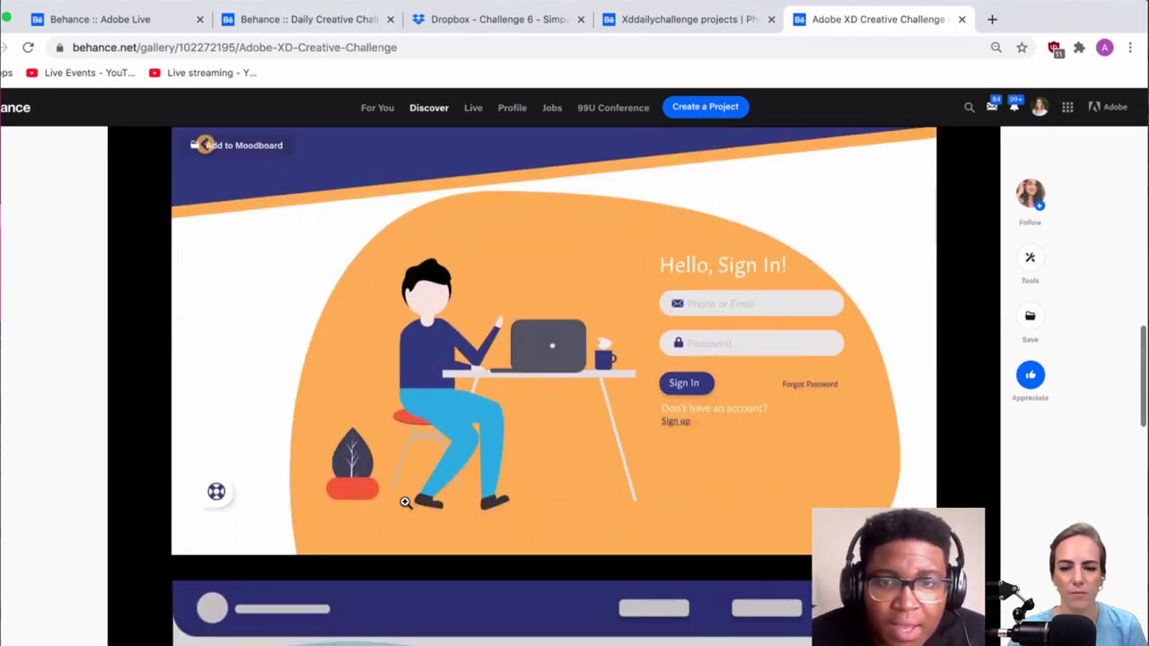
pyautogui.scroll(-5, 405, 502)
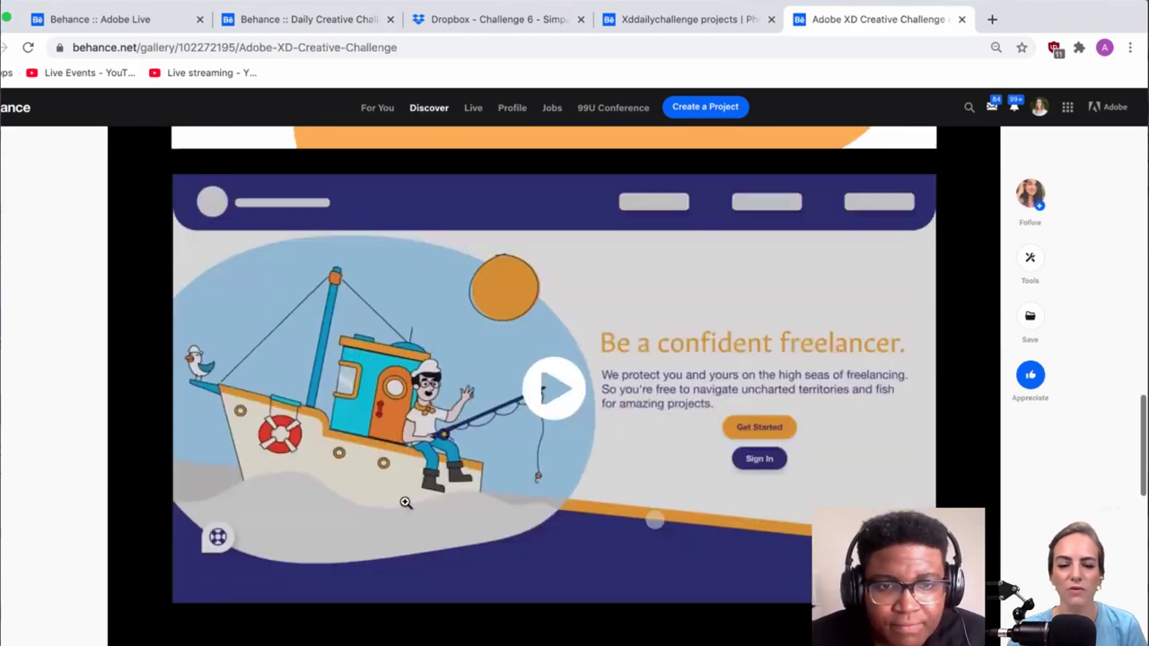
# Step: Play the project's prototype video, replay it to review the page transitions, and return to the start of the project
pyautogui.click(558, 373)
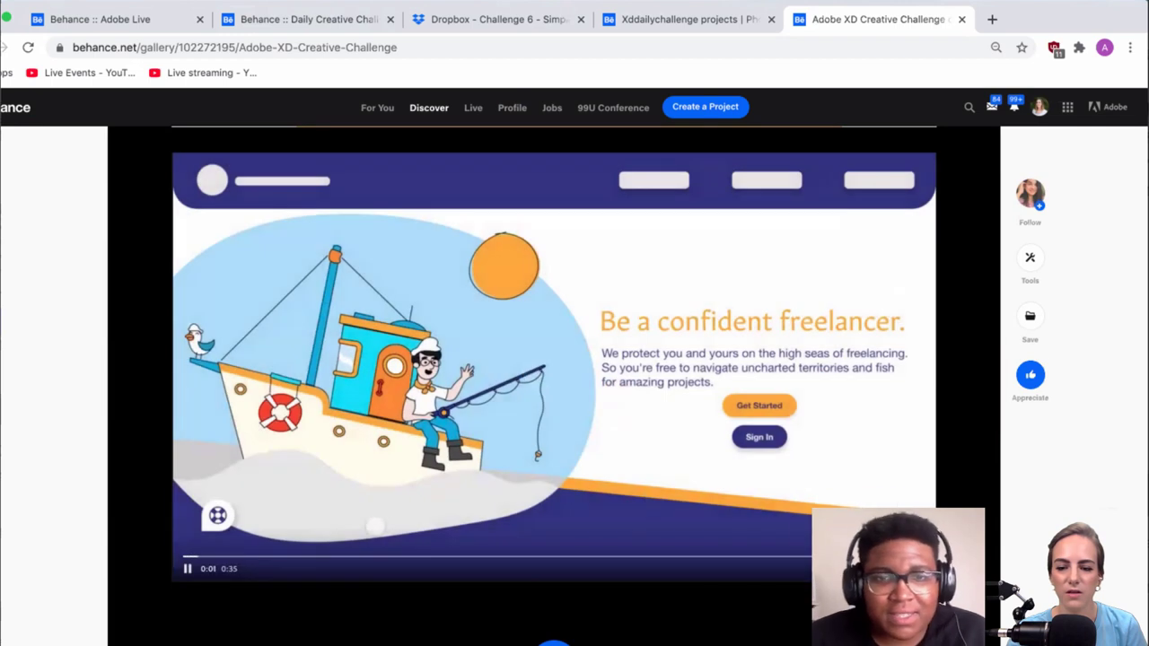
pyautogui.scroll(1, 1028, 574)
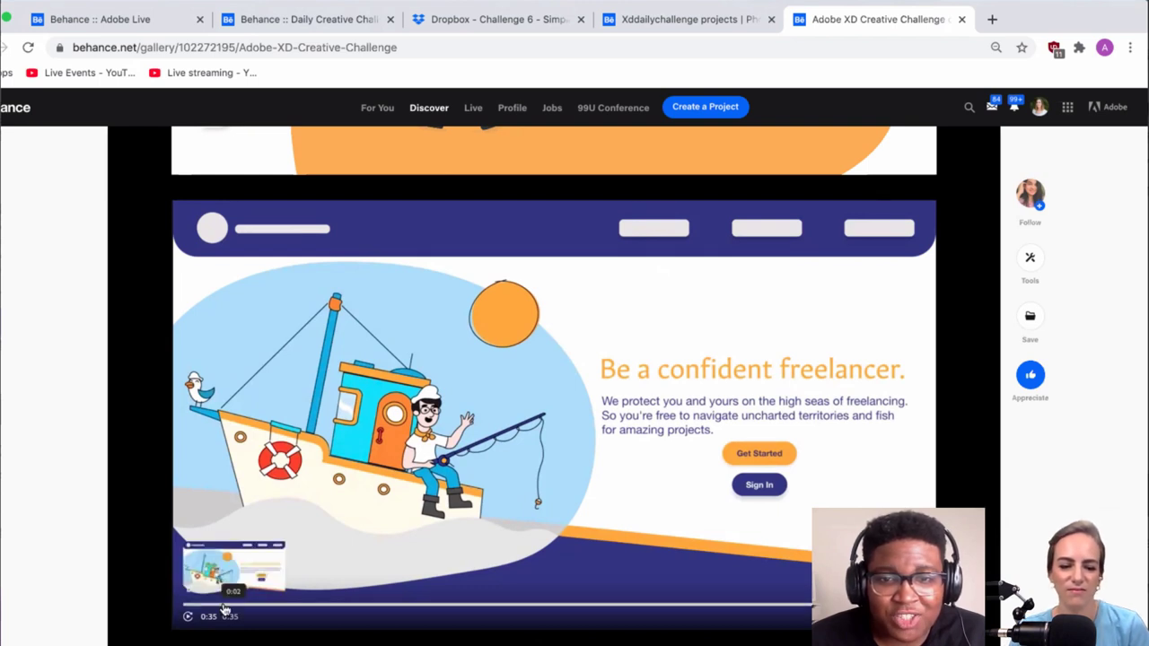
pyautogui.click(186, 617)
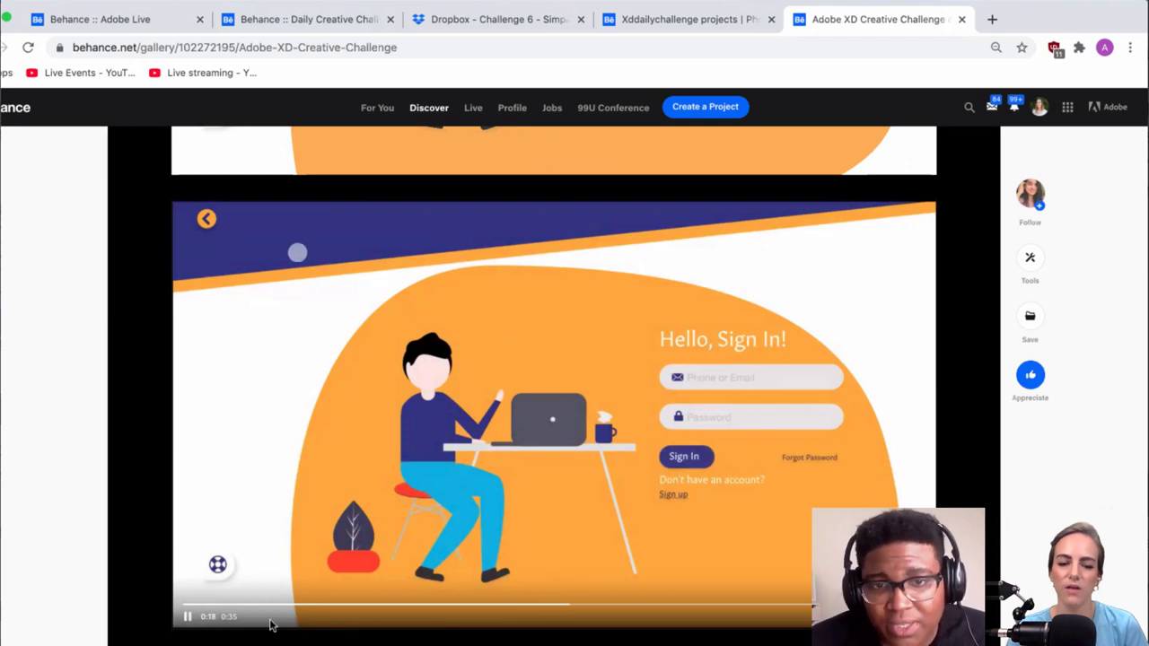
pyautogui.click(188, 619)
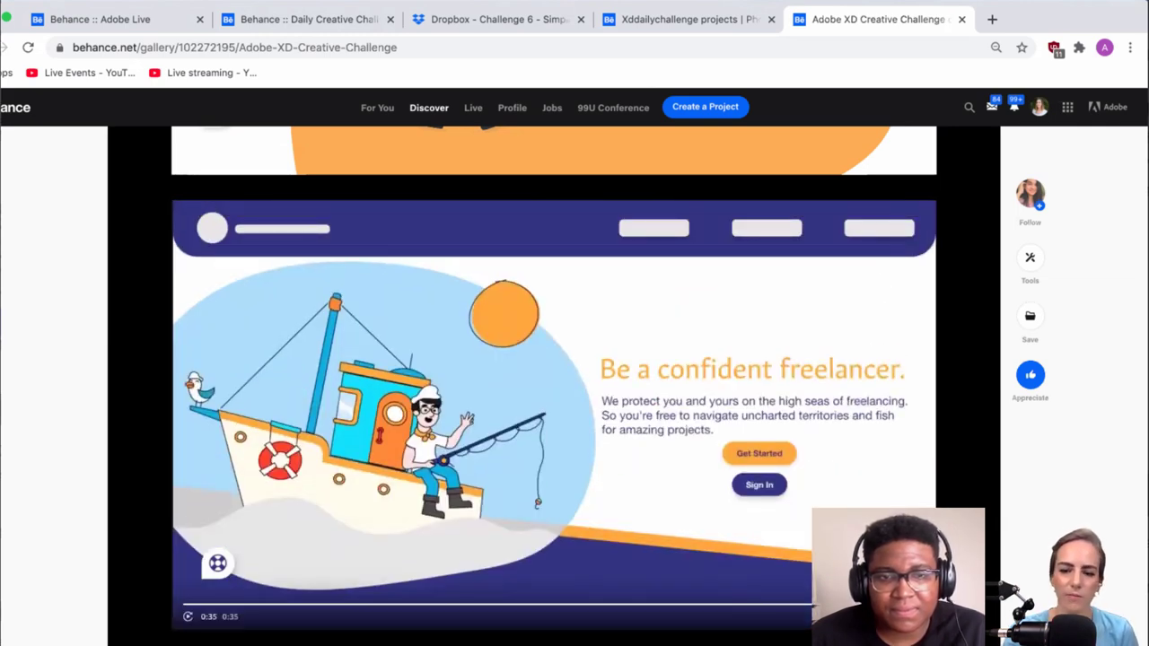
pyautogui.scroll(20, 945, 492)
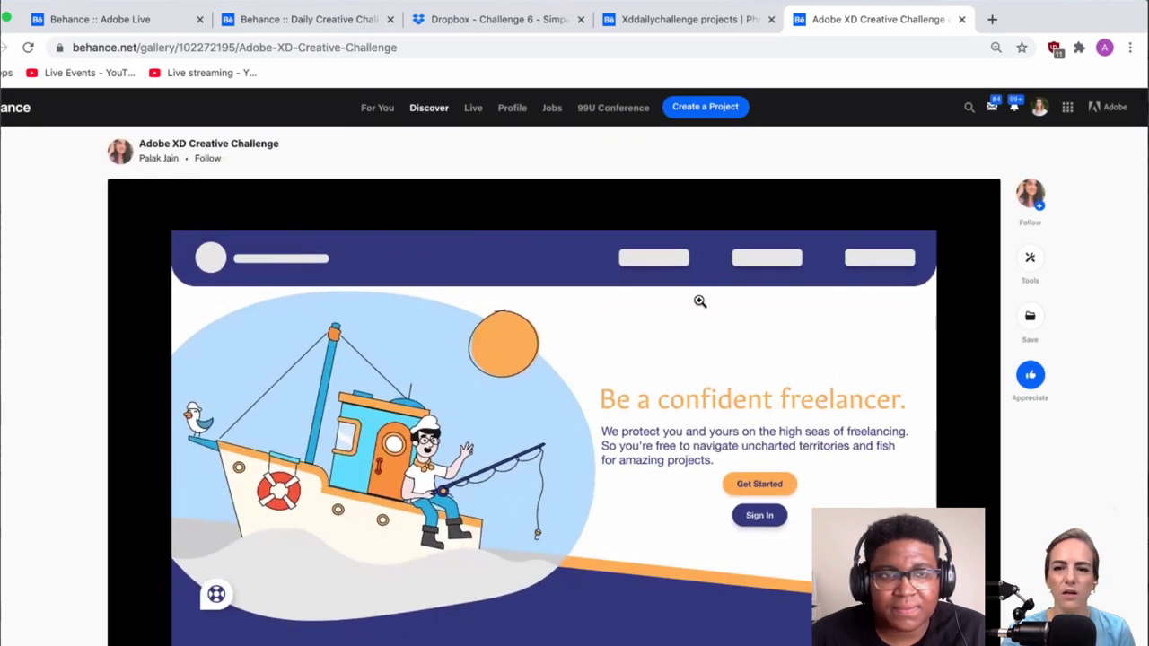
# Step: Switch to Discord and open the vivi go YouTube video linked in the Personal Finance App post of the current-challenge channel
pyautogui.click(581, 643)
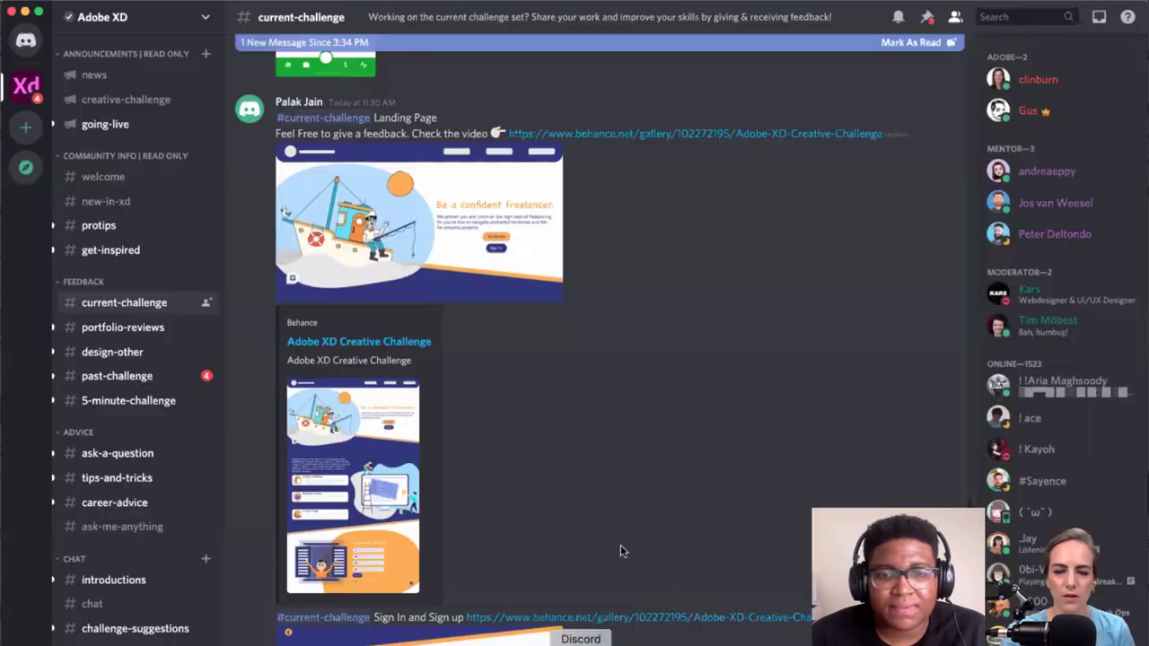
pyautogui.scroll(5, 676, 354)
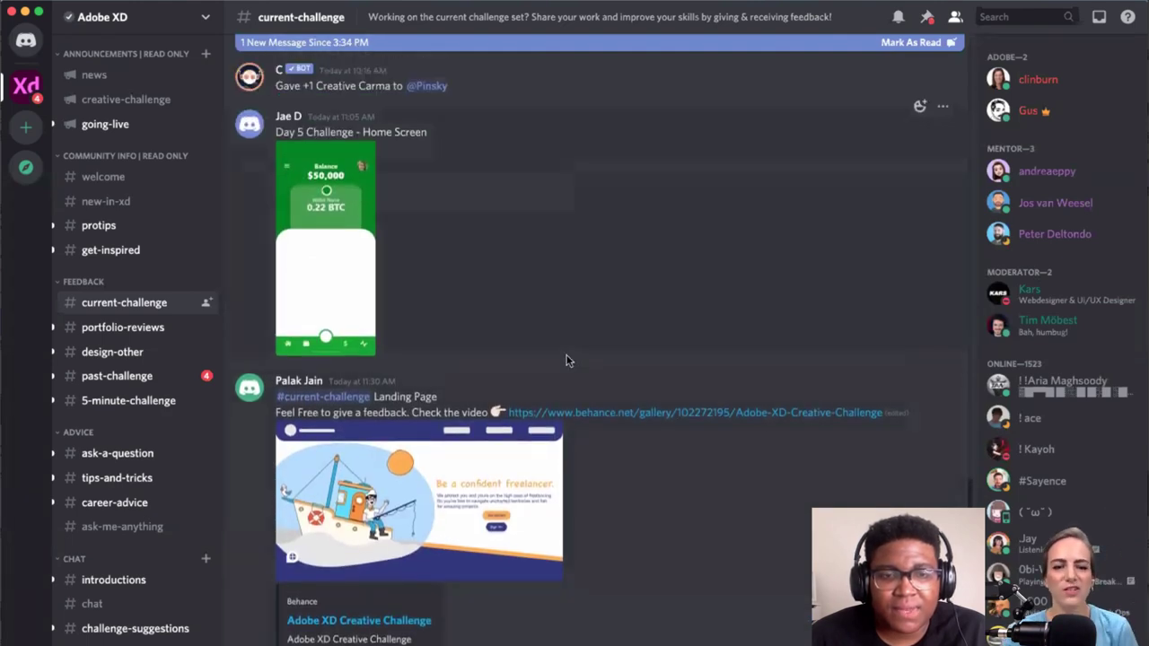
pyautogui.scroll(8, 566, 360)
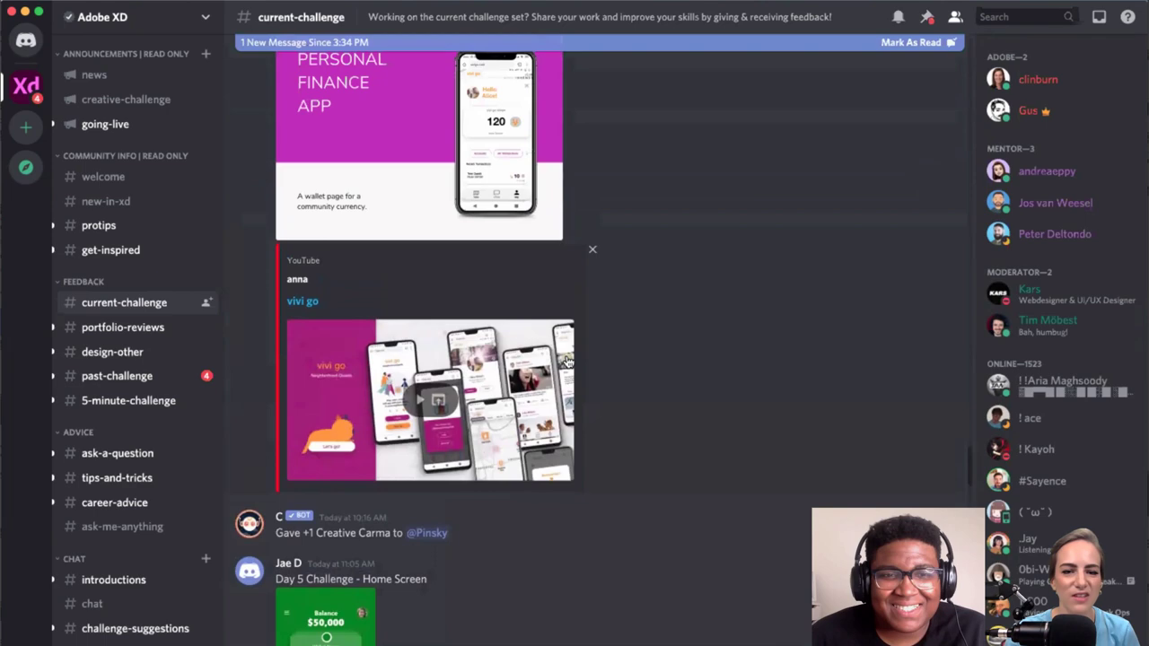
pyautogui.scroll(3, 567, 360)
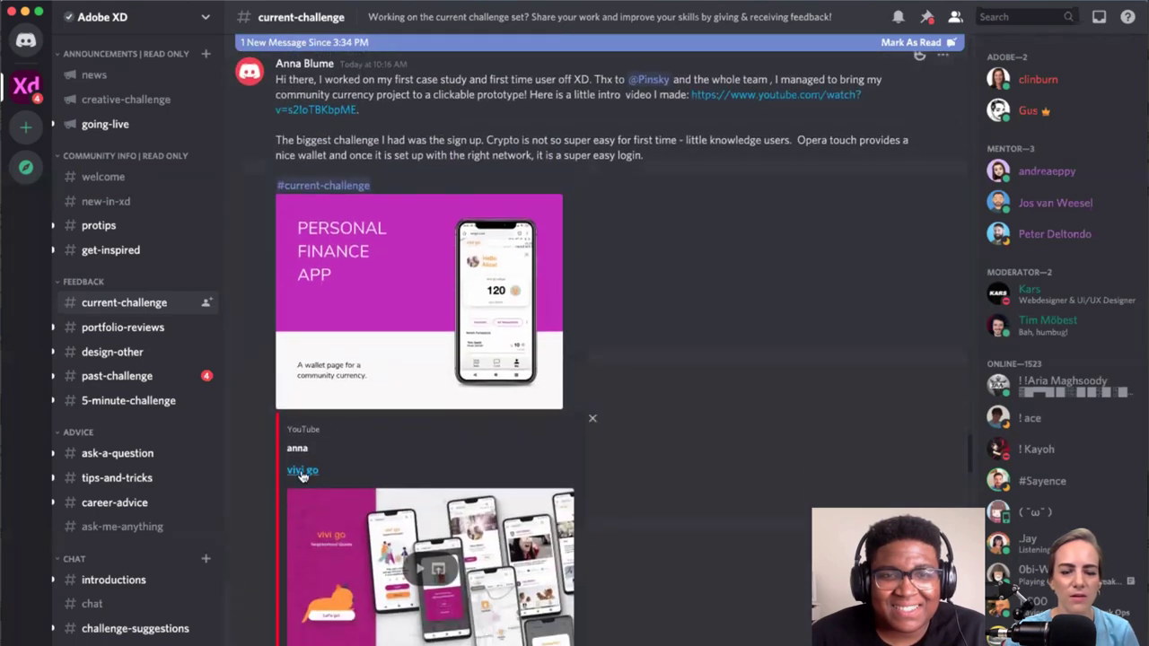
pyautogui.click(308, 470)
pyautogui.click(656, 392)
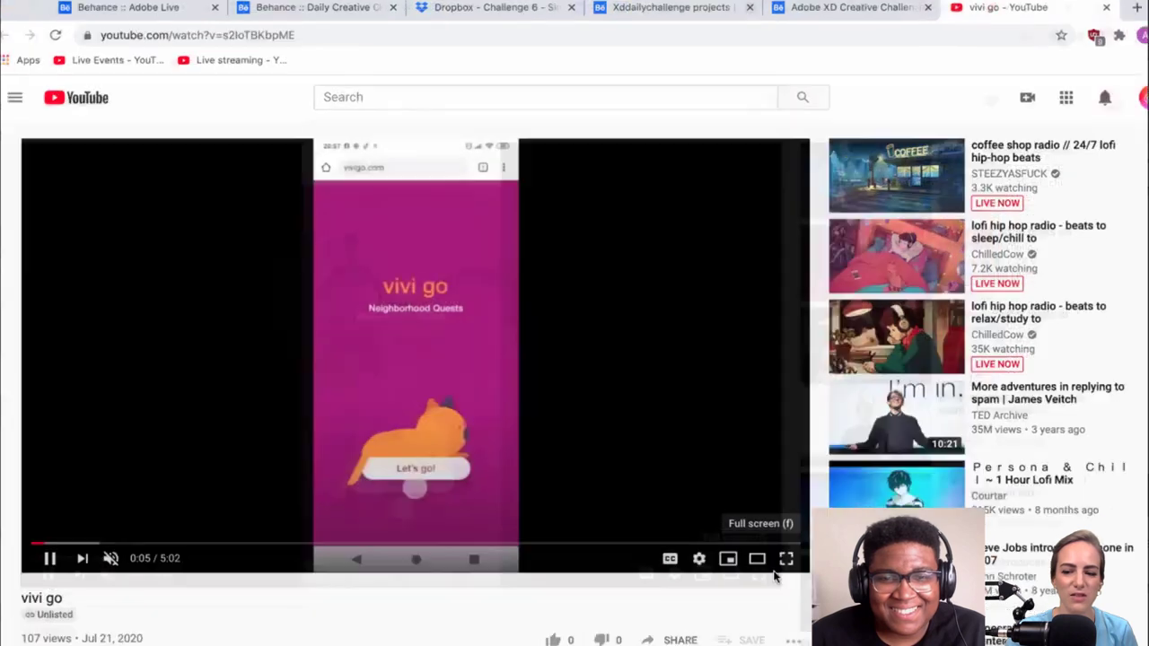
# Step: Watch the vivi go prototype video in full screen, exit full screen, and close the video's browser tab
pyautogui.click(777, 571)
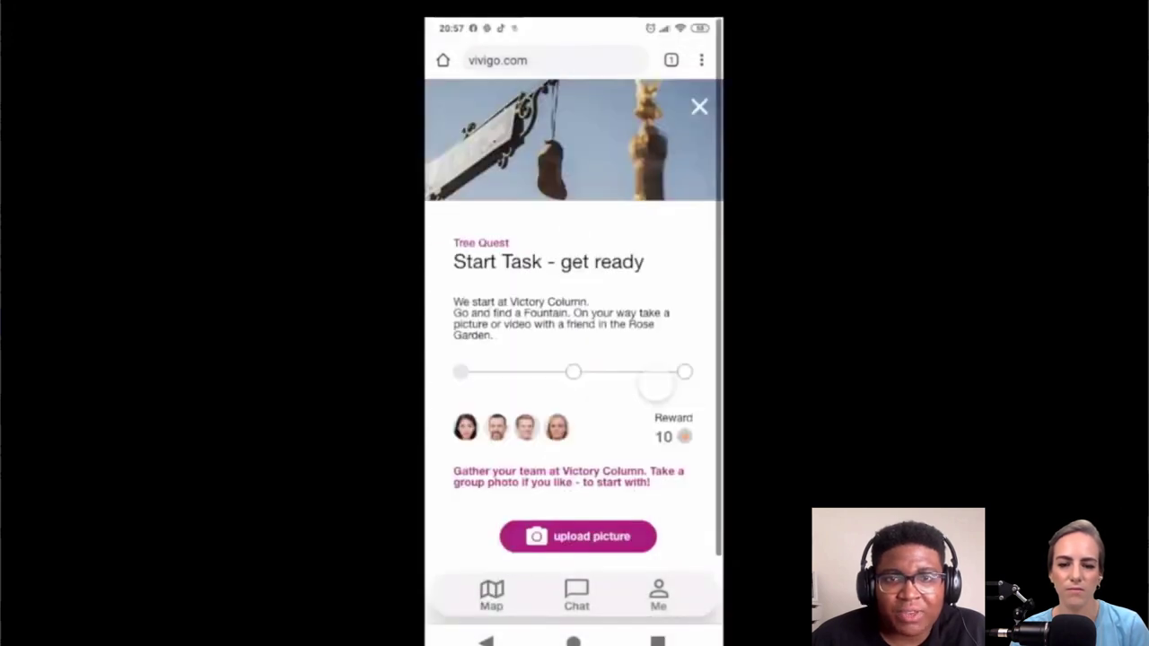
pyautogui.moveTo(462, 316); pyautogui.dragTo(700, 319)
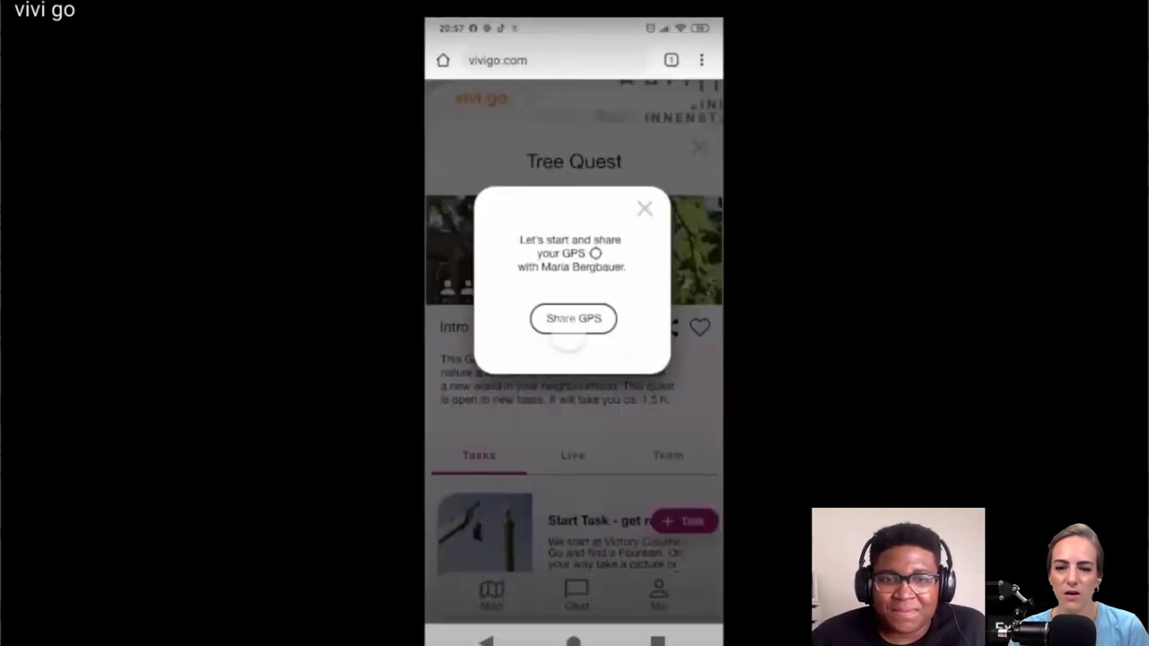
pyautogui.press('Escape')
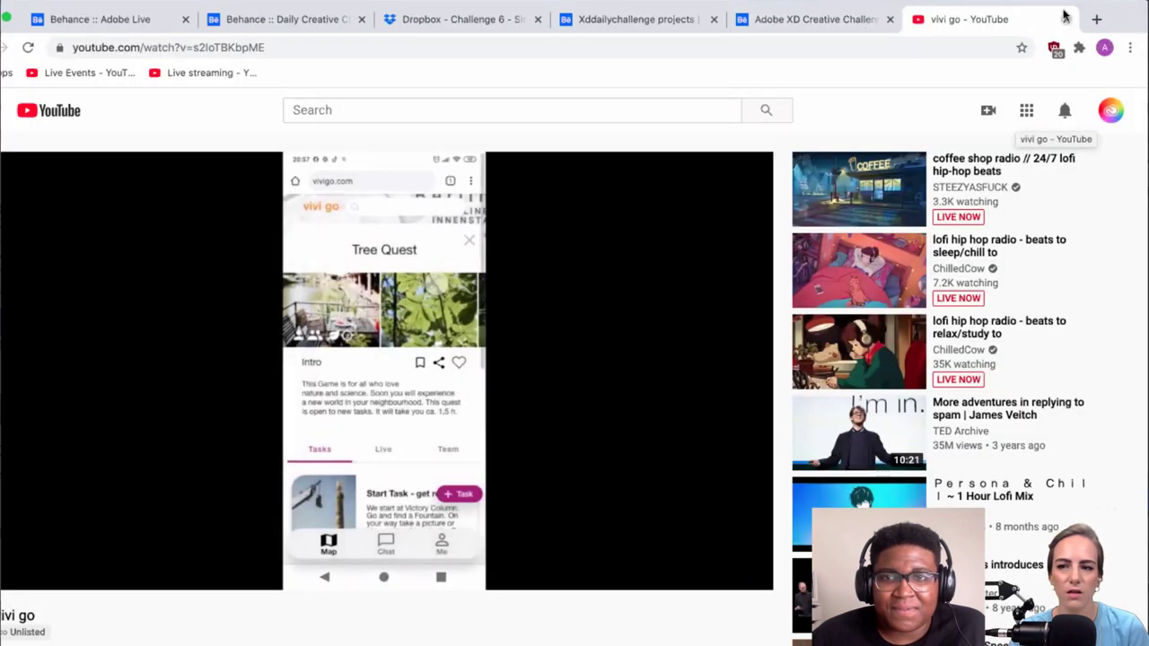
pyautogui.click(1066, 19)
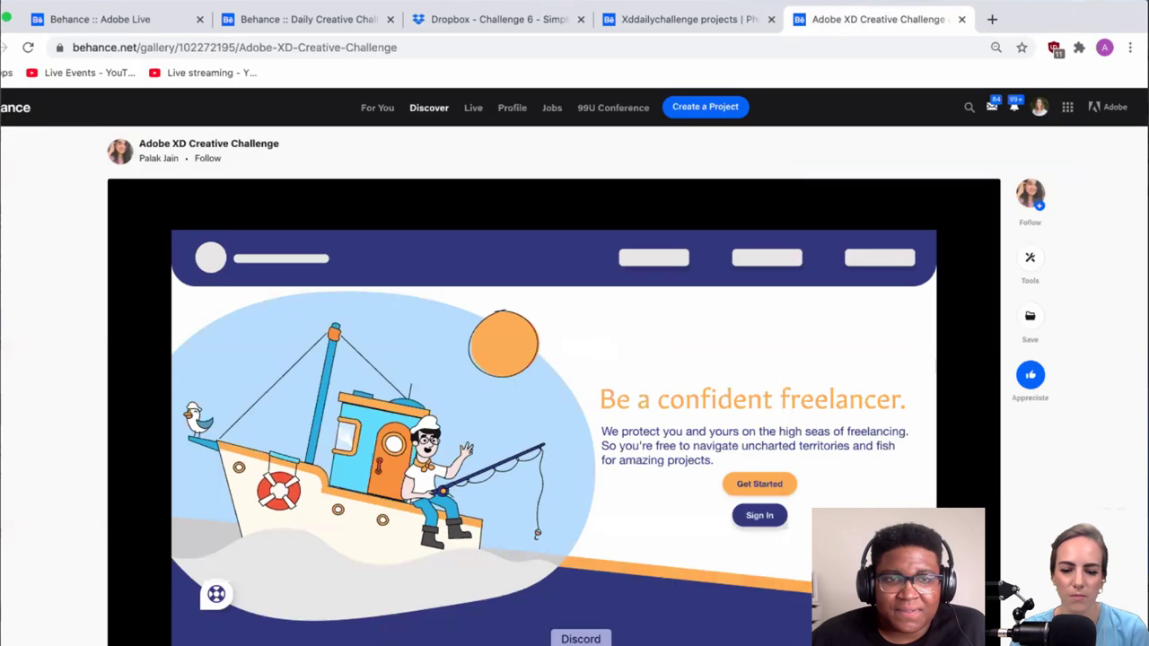
# Step: Return to Discord and add an emoji reaction to the Personal Finance App post
pyautogui.click(579, 643)
pyautogui.scroll(2, 626, 274)
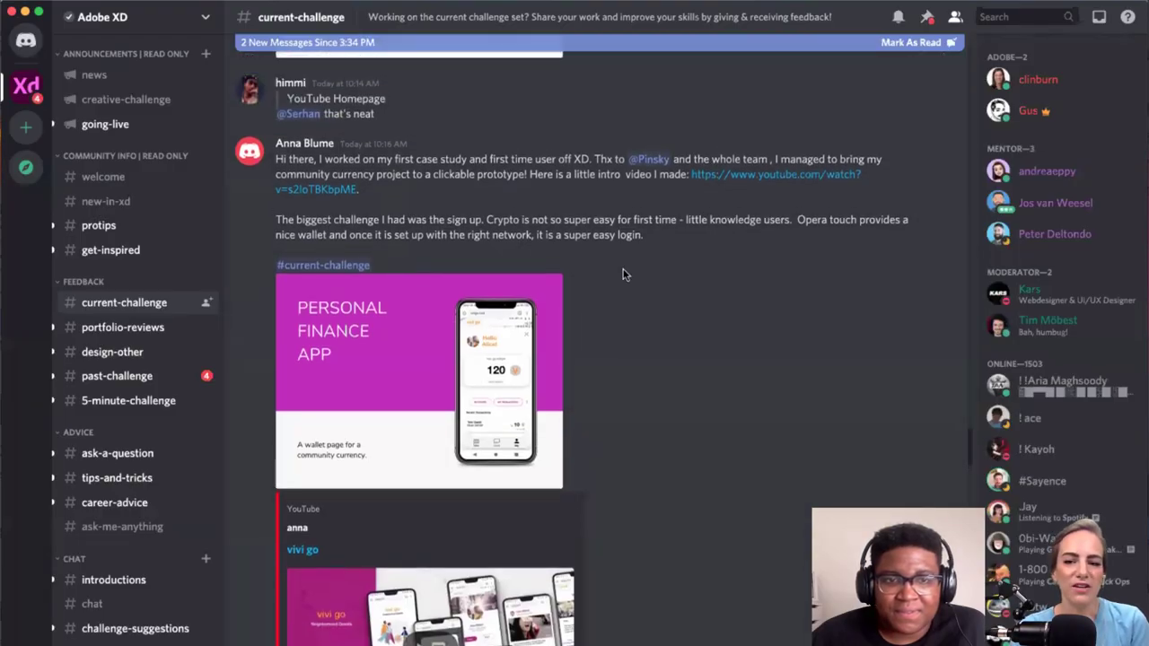
pyautogui.scroll(-5, 625, 274)
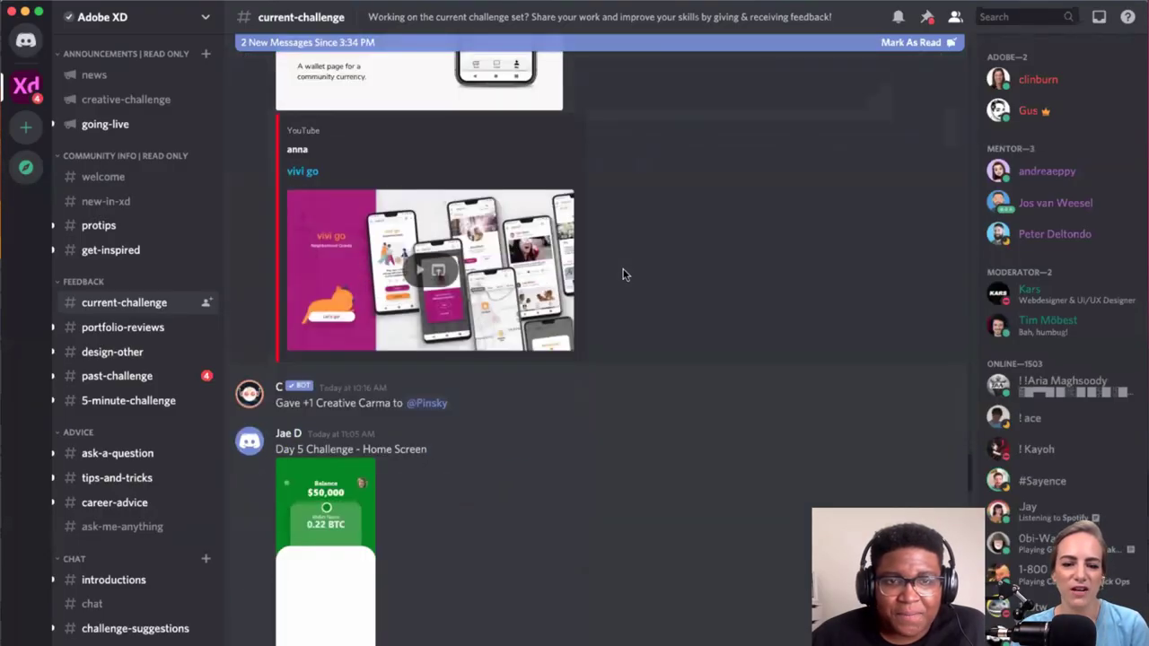
pyautogui.scroll(5, 743, 236)
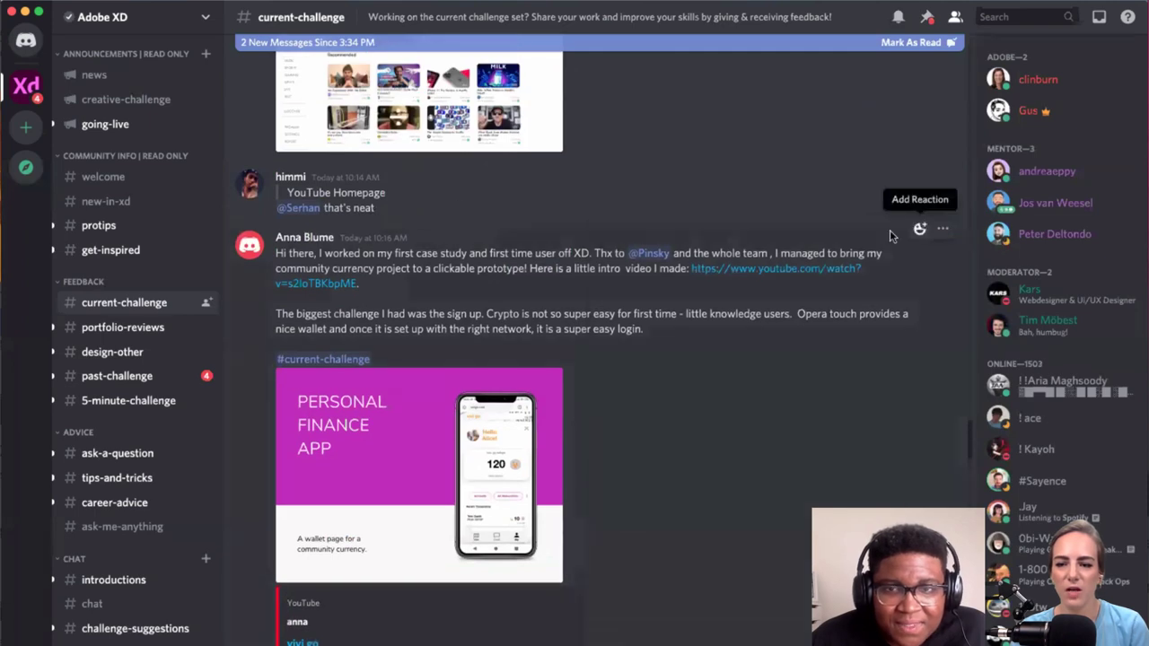
pyautogui.click(919, 227)
pyautogui.click(556, 291)
# Step: Look through the neighbouring submissions in the channel, enlarge the YouTube Homepage design to review it, and close the image
pyautogui.scroll(5, 555, 291)
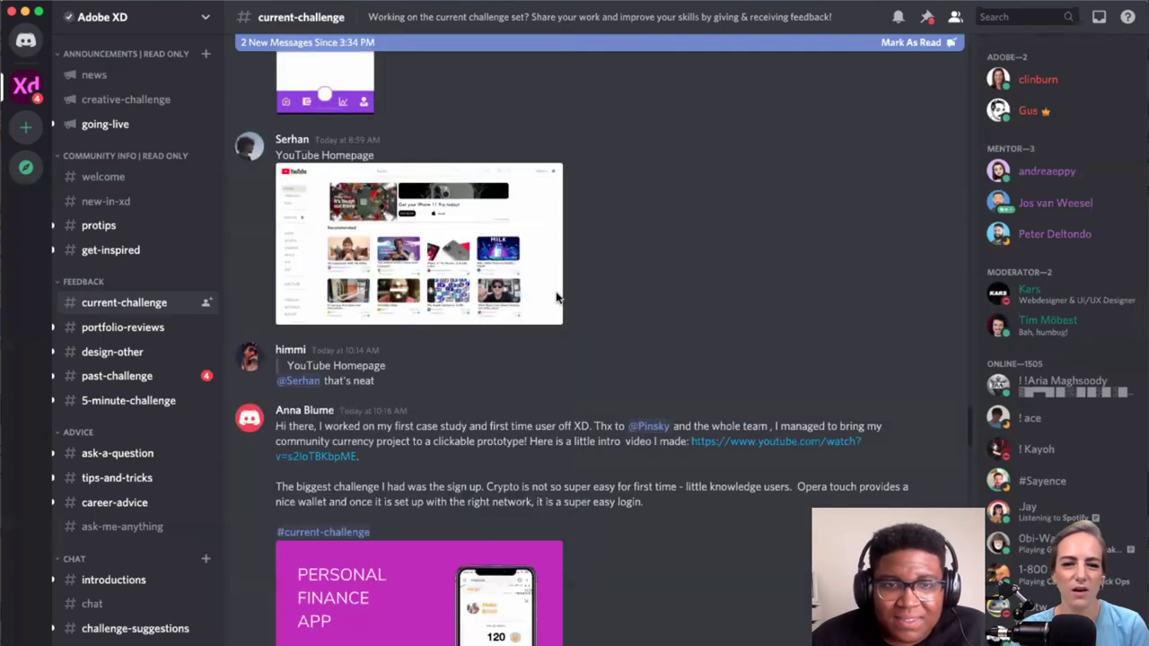
pyautogui.scroll(3, 556, 293)
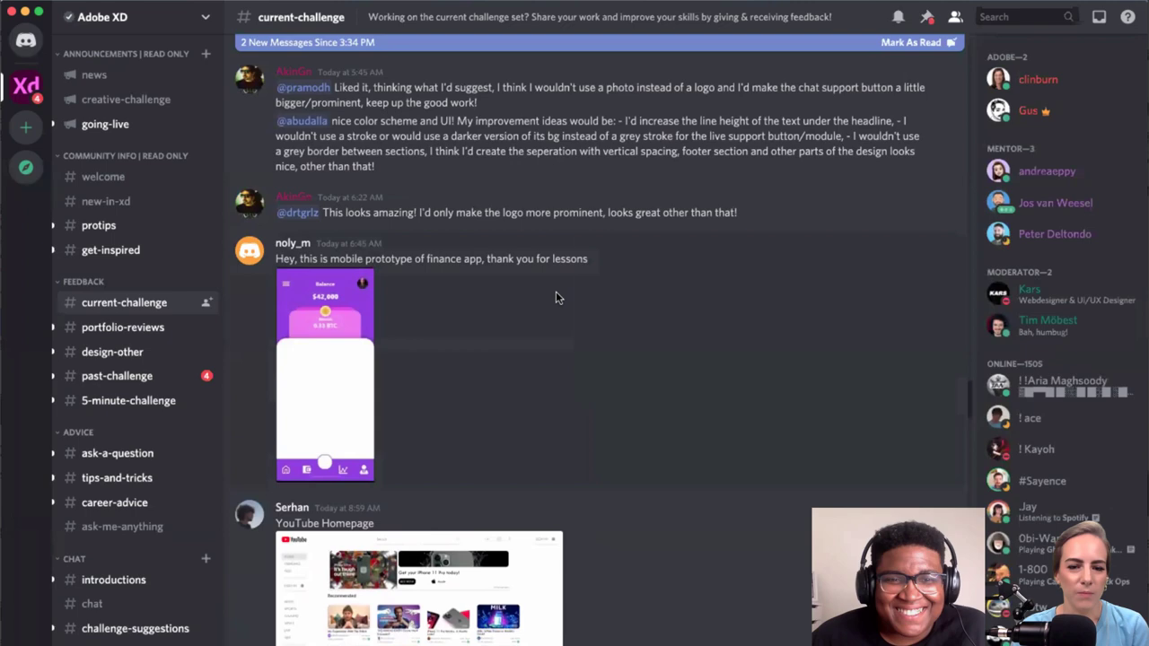
pyautogui.scroll(10, 556, 298)
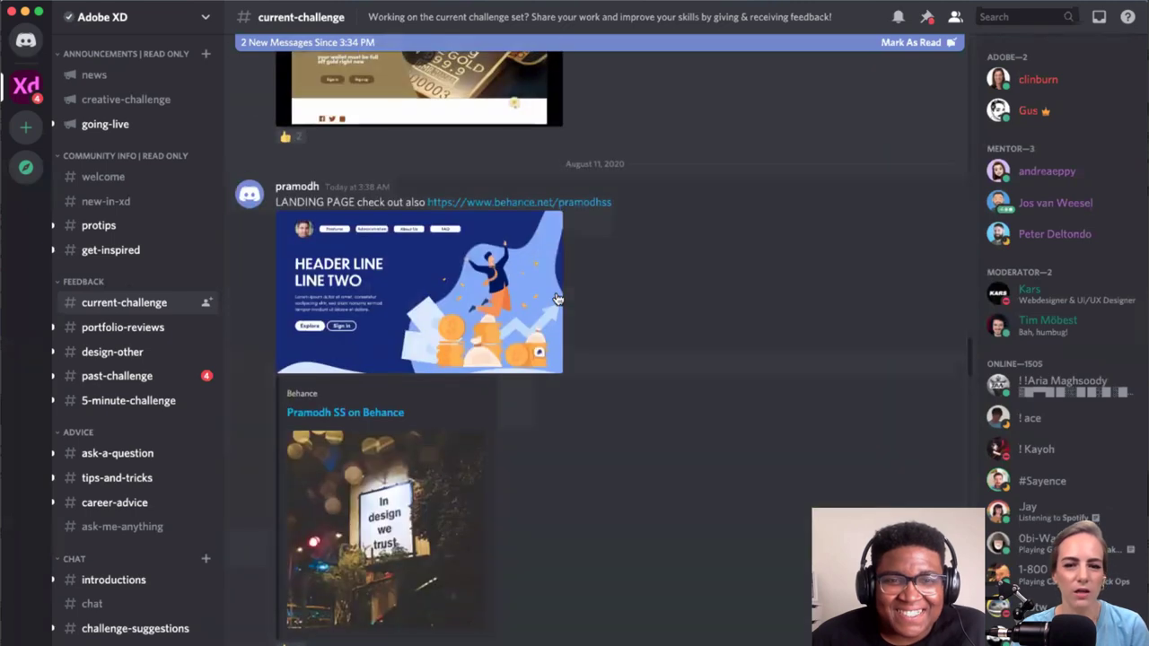
pyautogui.scroll(-12, 556, 298)
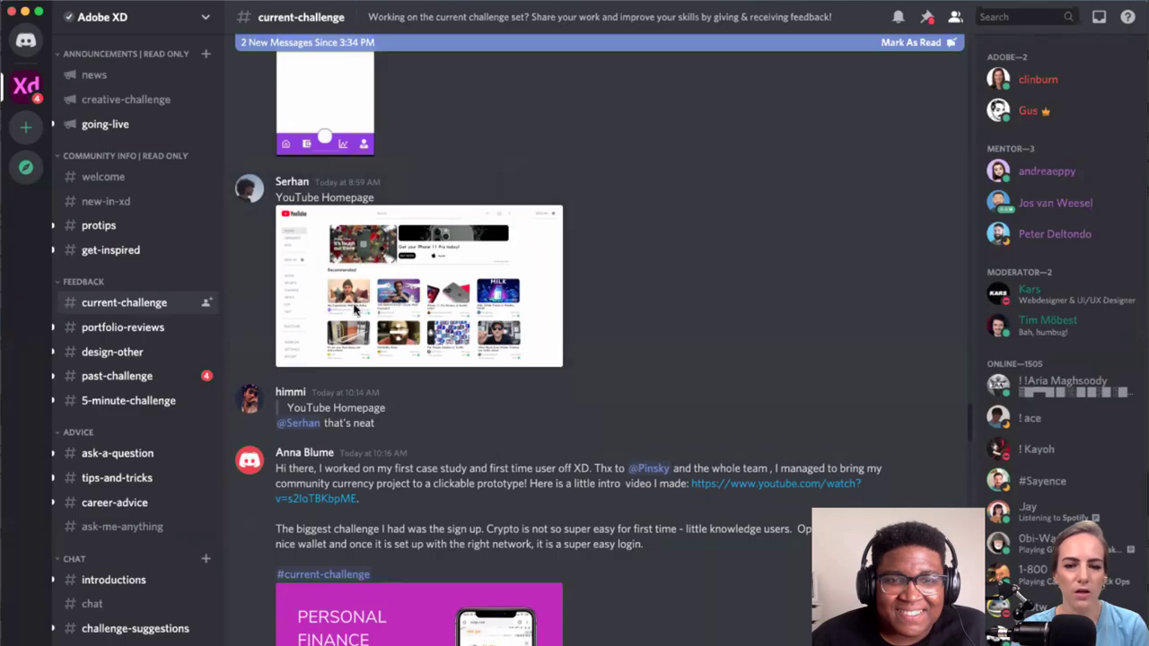
pyautogui.click(356, 311)
pyautogui.click(551, 63)
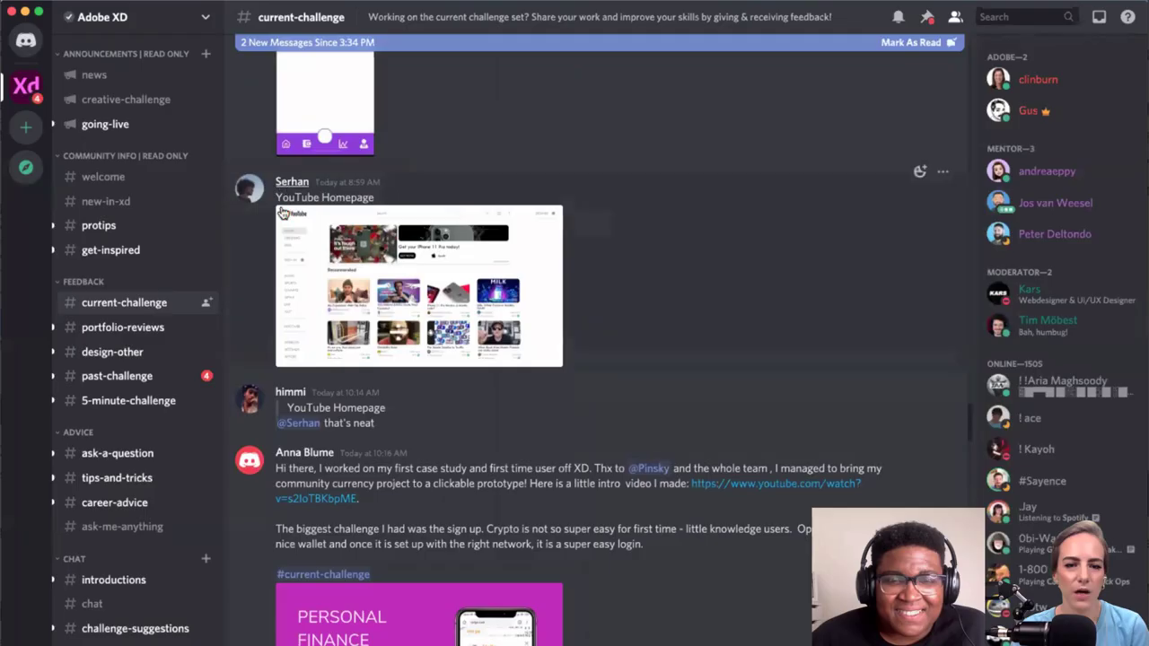
pyautogui.click(377, 246)
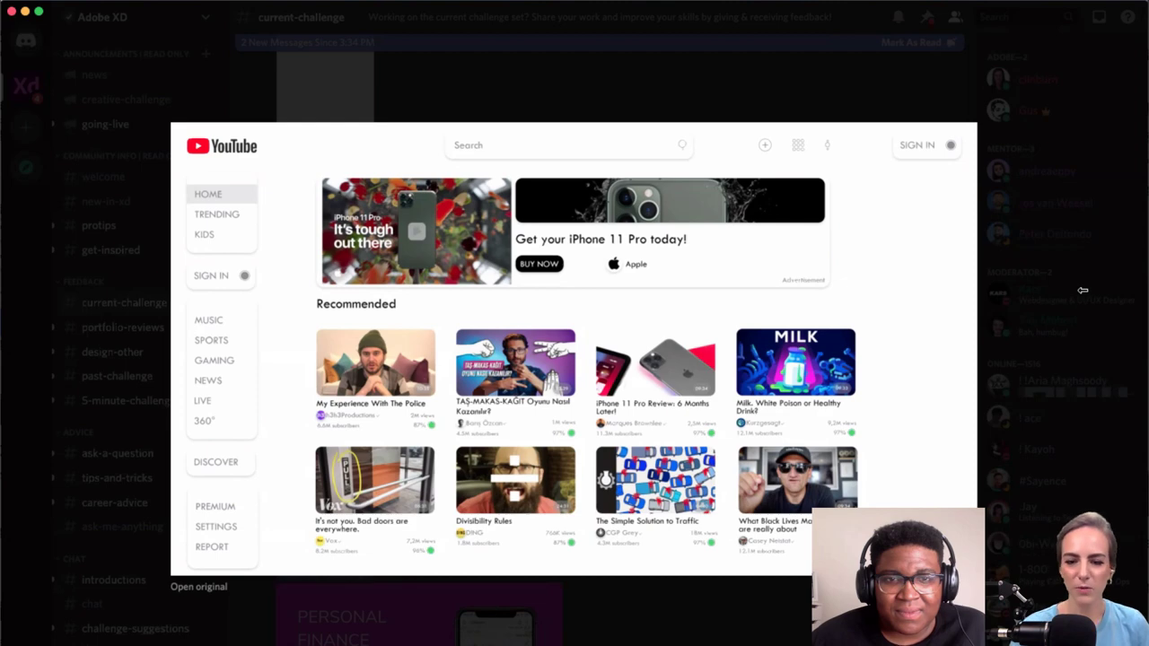
pyautogui.click(1077, 236)
# Step: Open the Behance profile linked in the August 11 LANDING PAGE post with the blue header design, and return to Discord
pyautogui.scroll(10, 665, 242)
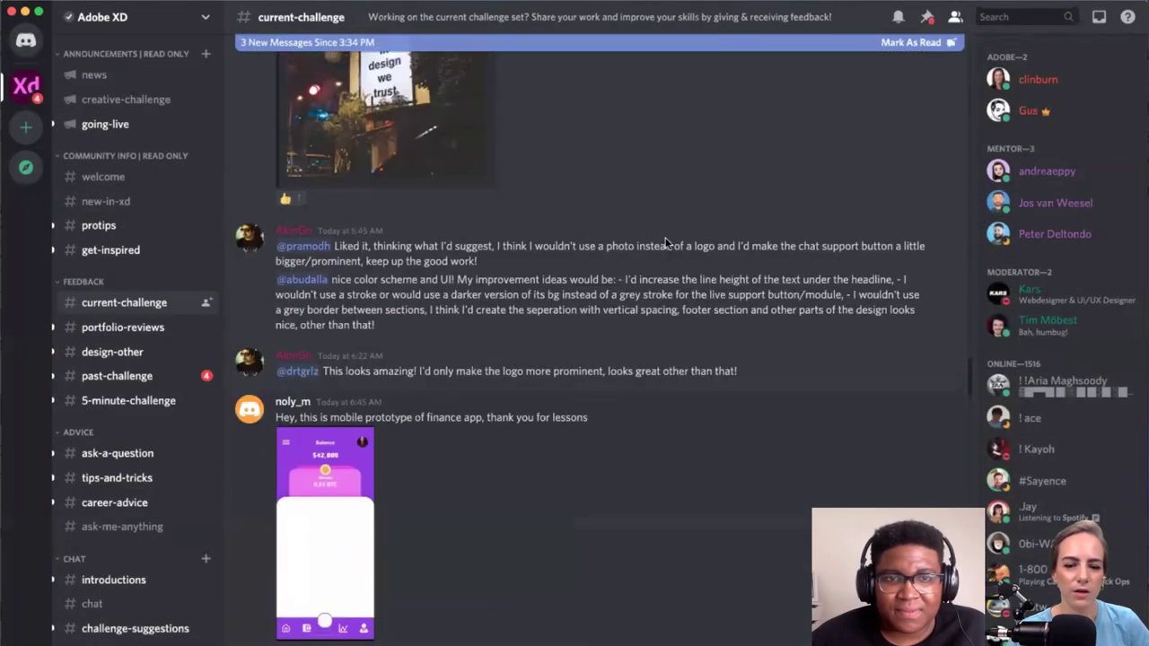
pyautogui.scroll(10, 665, 242)
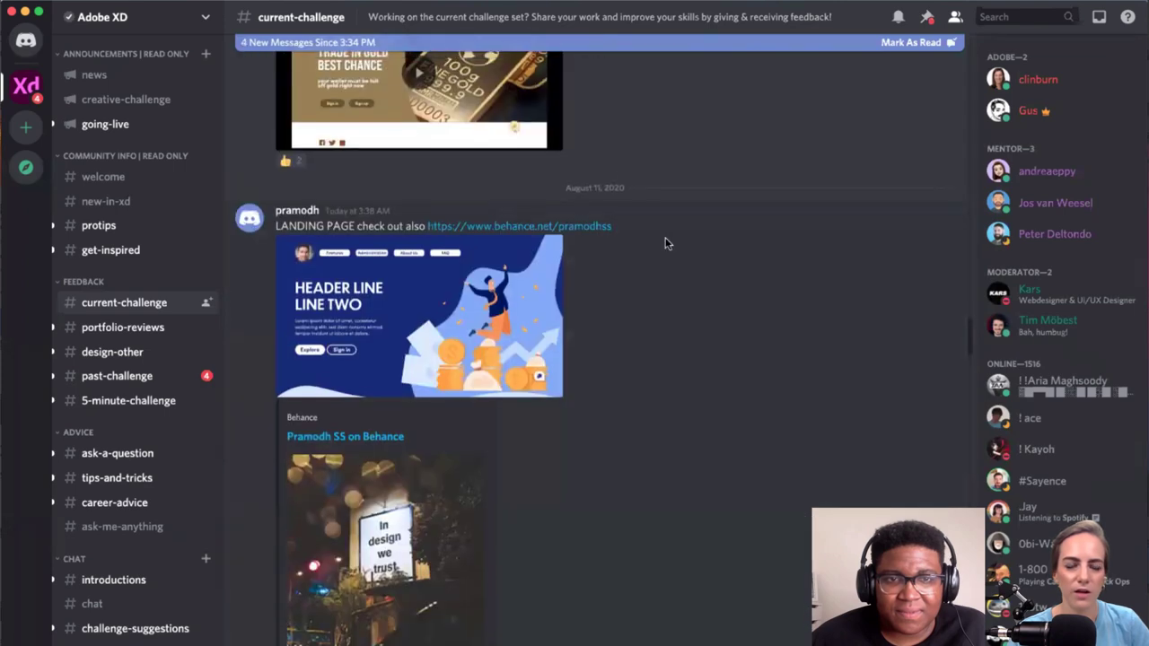
pyautogui.click(538, 228)
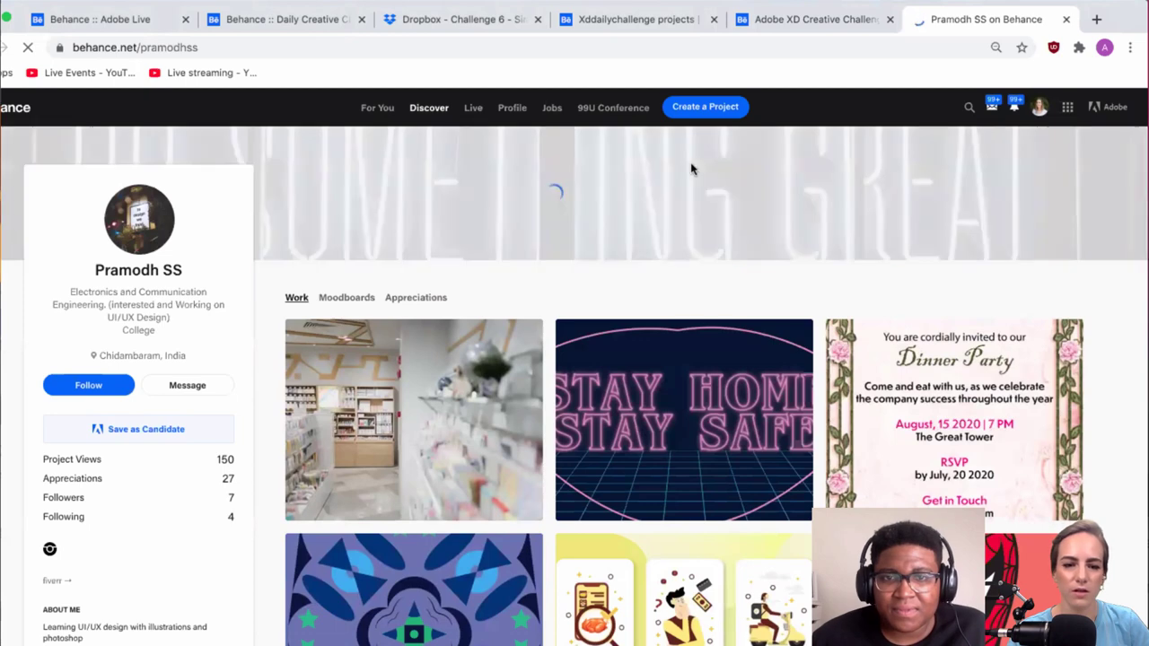
pyautogui.click(577, 641)
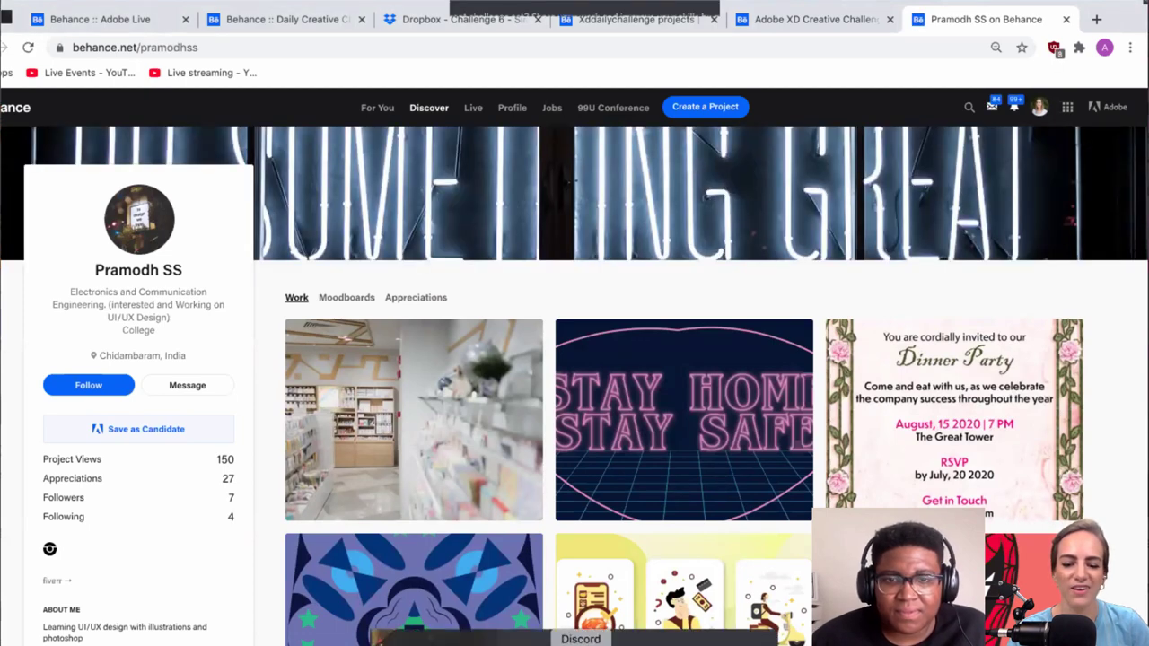
# Step: Open the Behance profile from the LANDING PAGE post again, look through its projects, and return to Discord
pyautogui.click(329, 440)
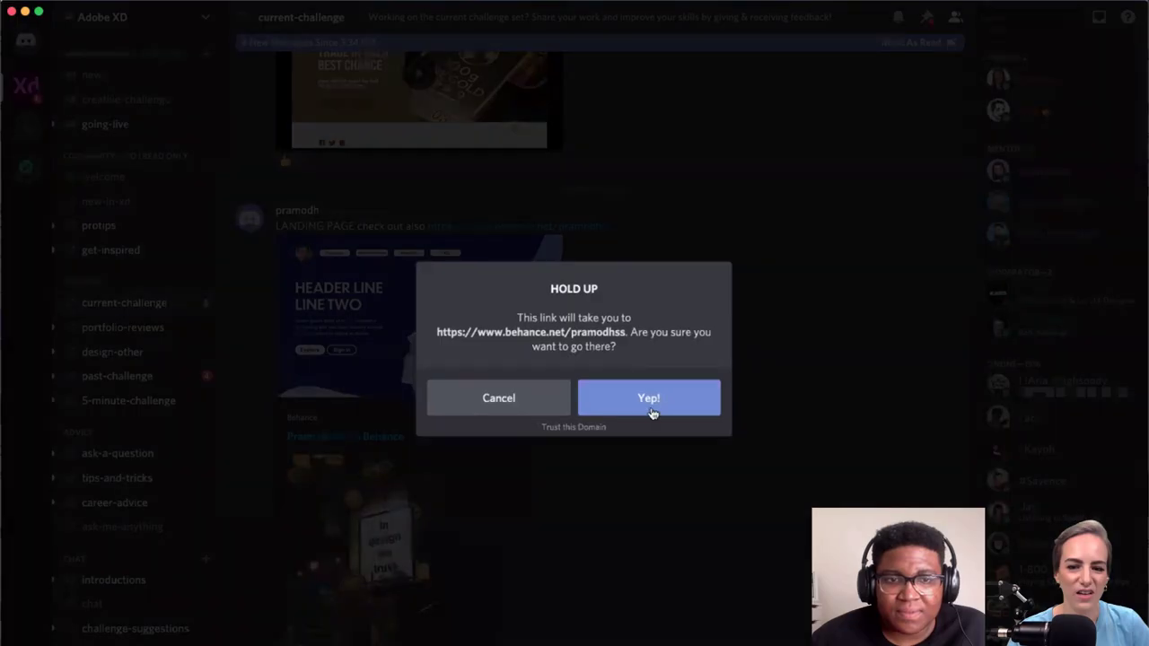
pyautogui.click(648, 399)
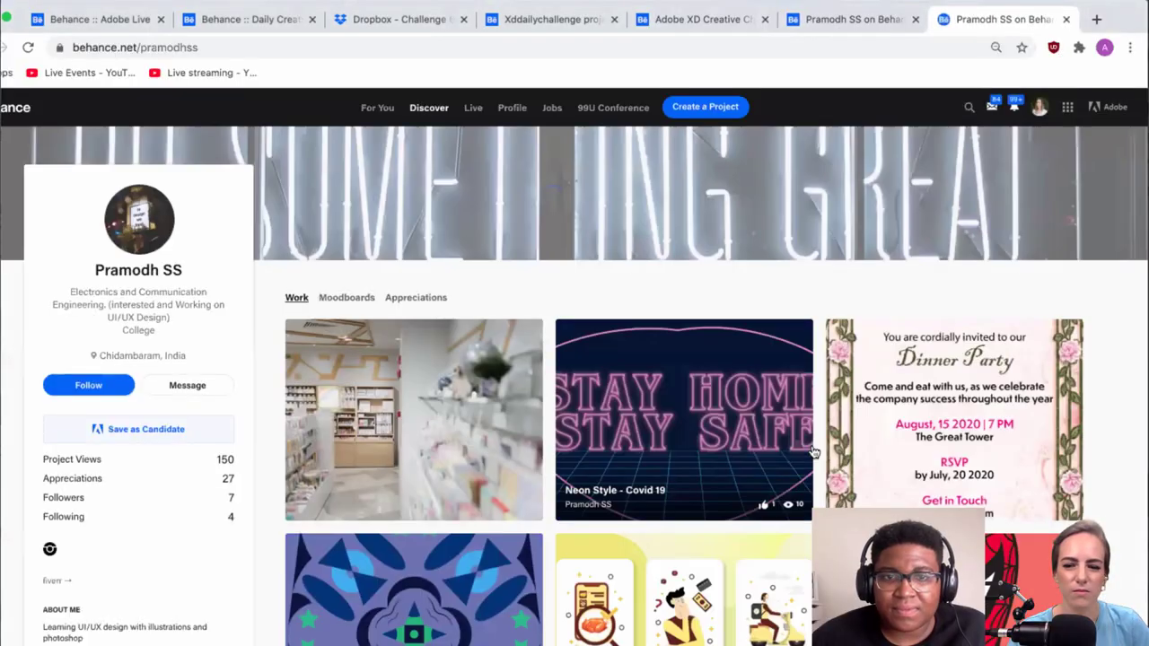
pyautogui.scroll(-3, 812, 451)
pyautogui.scroll(-3, 810, 451)
pyautogui.scroll(7, 811, 452)
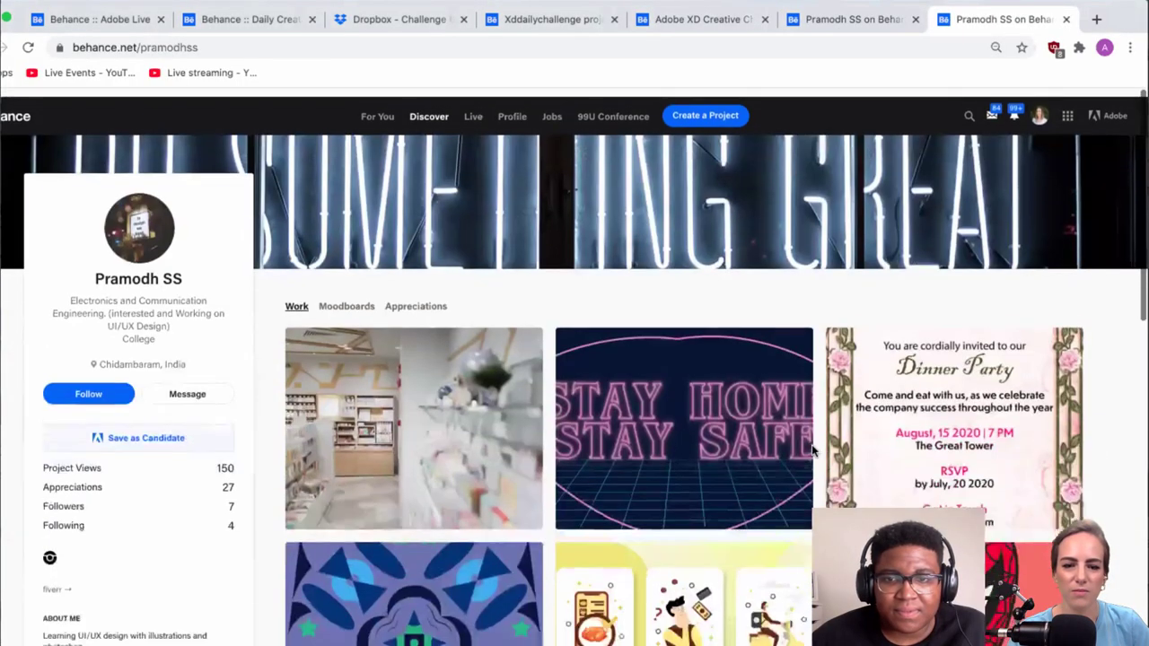
pyautogui.click(584, 641)
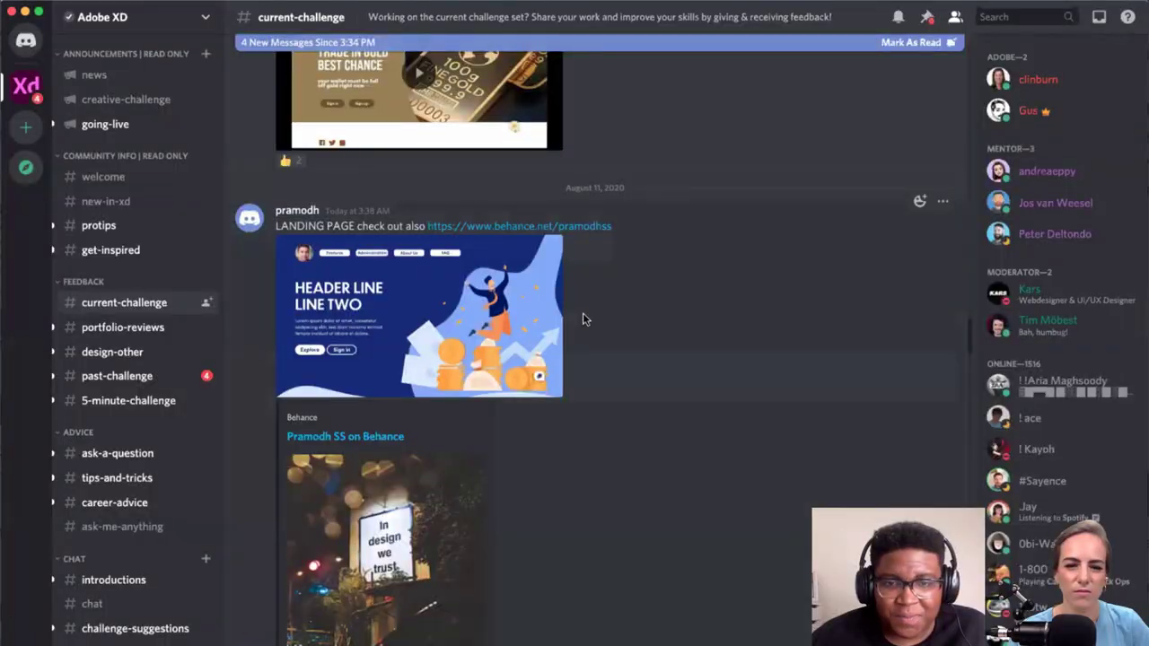
# Step: Enlarge the blue HEADER LINE landing page design in the post, review its layout, and close the image
pyautogui.click(439, 235)
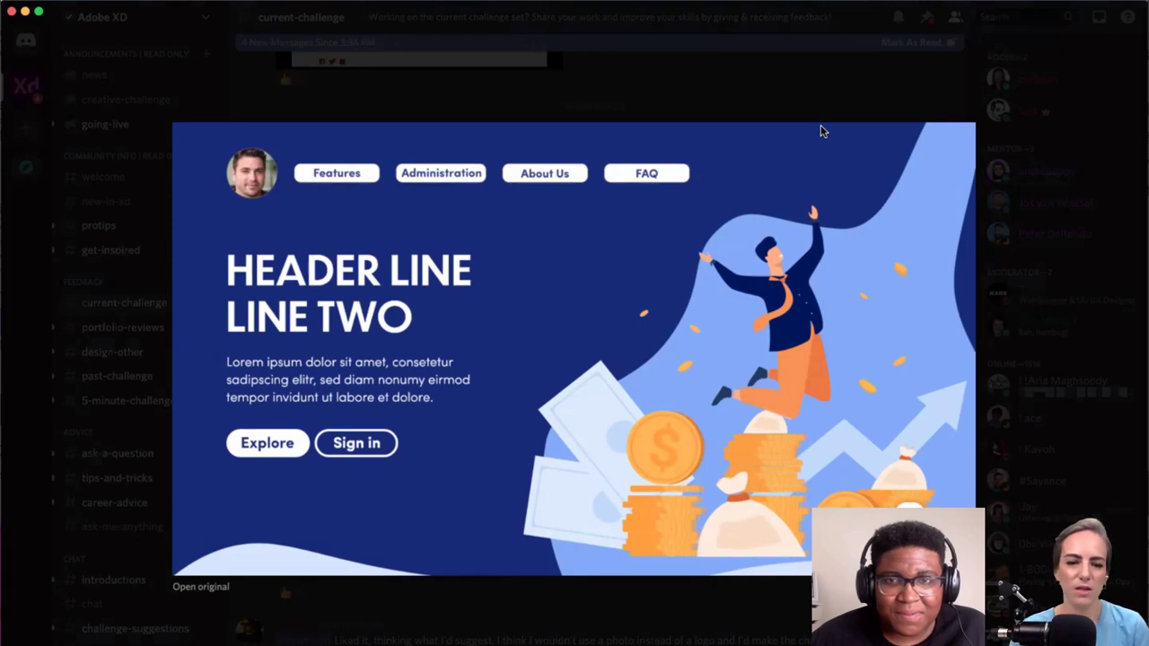
pyautogui.click(661, 105)
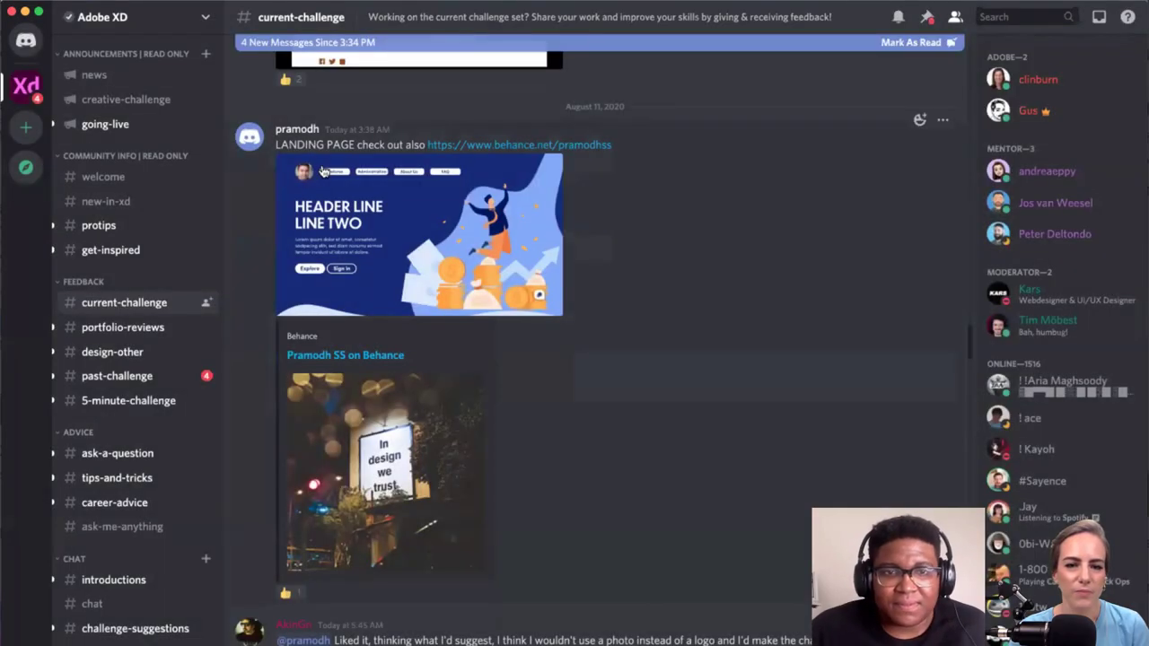
pyautogui.click(447, 222)
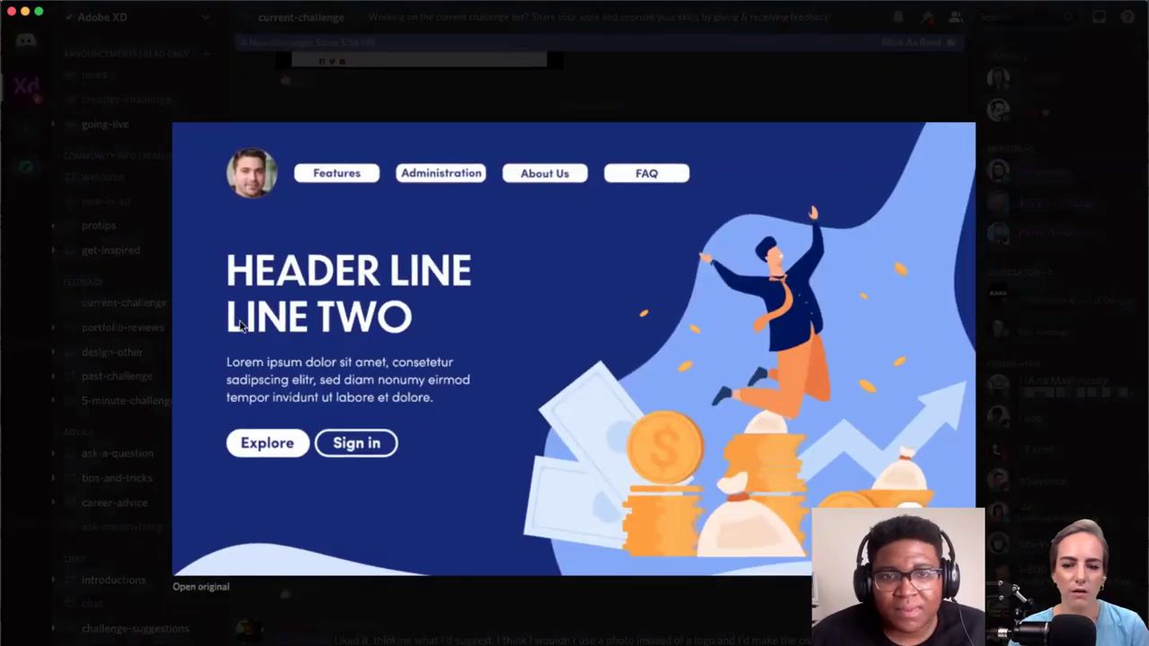
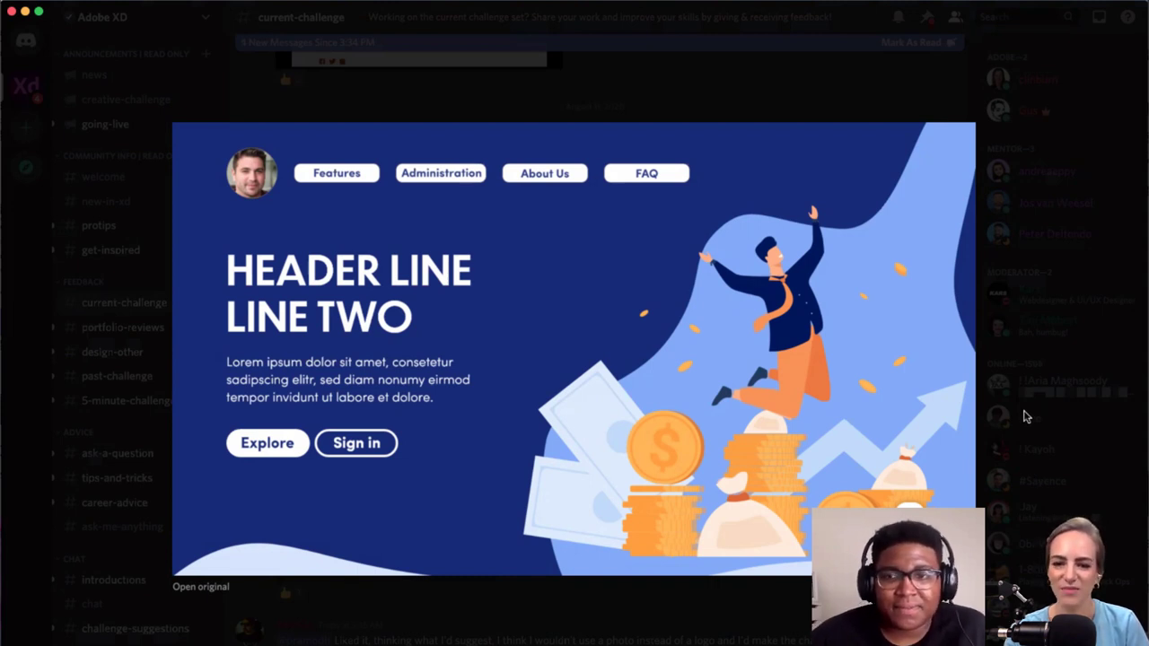
pyautogui.click(1028, 415)
# Step: Find the day 4 post with the Trade in Gold prototype video above and play the video in full screen
pyautogui.scroll(5, 599, 344)
pyautogui.scroll(3, 599, 344)
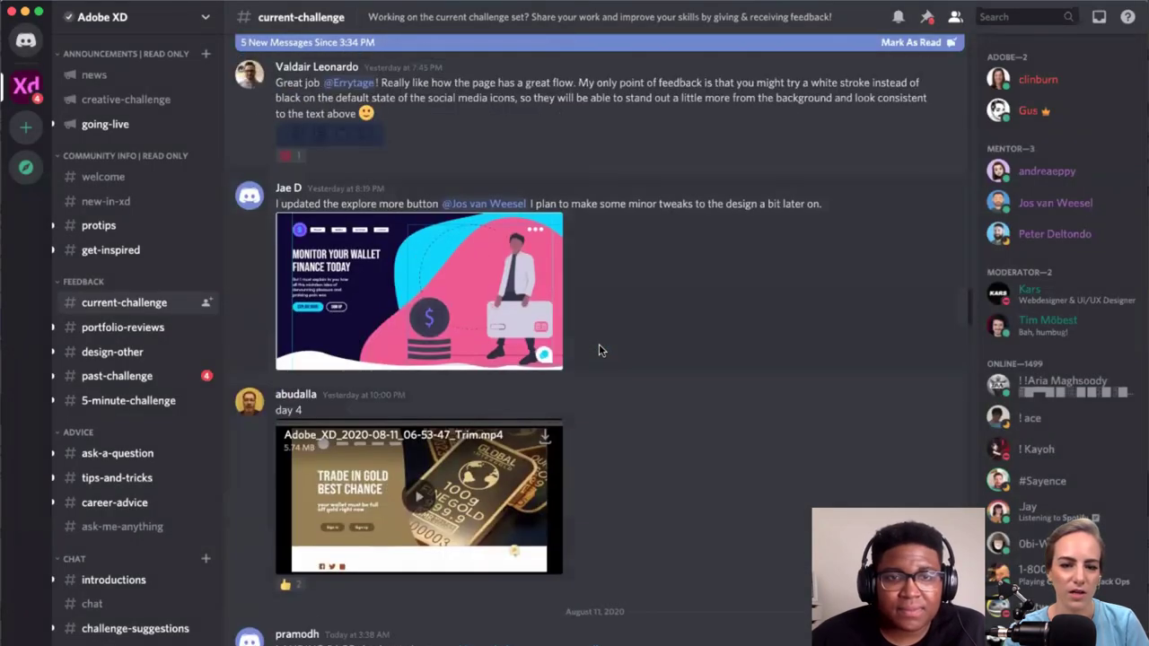
pyautogui.click(417, 504)
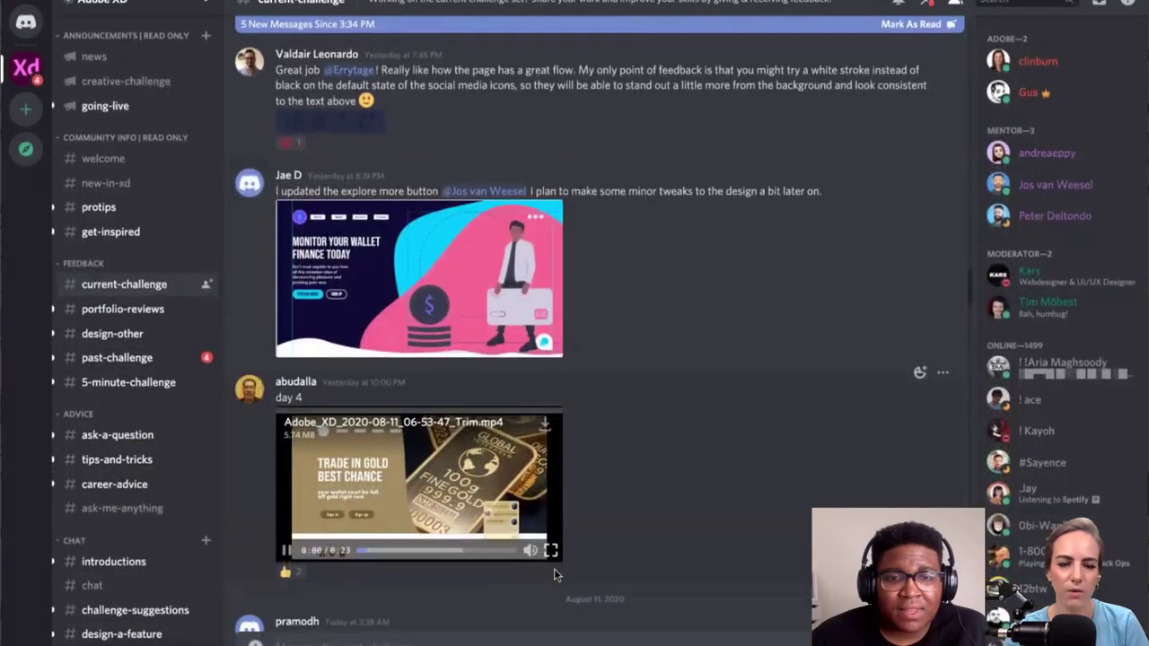
pyautogui.click(554, 568)
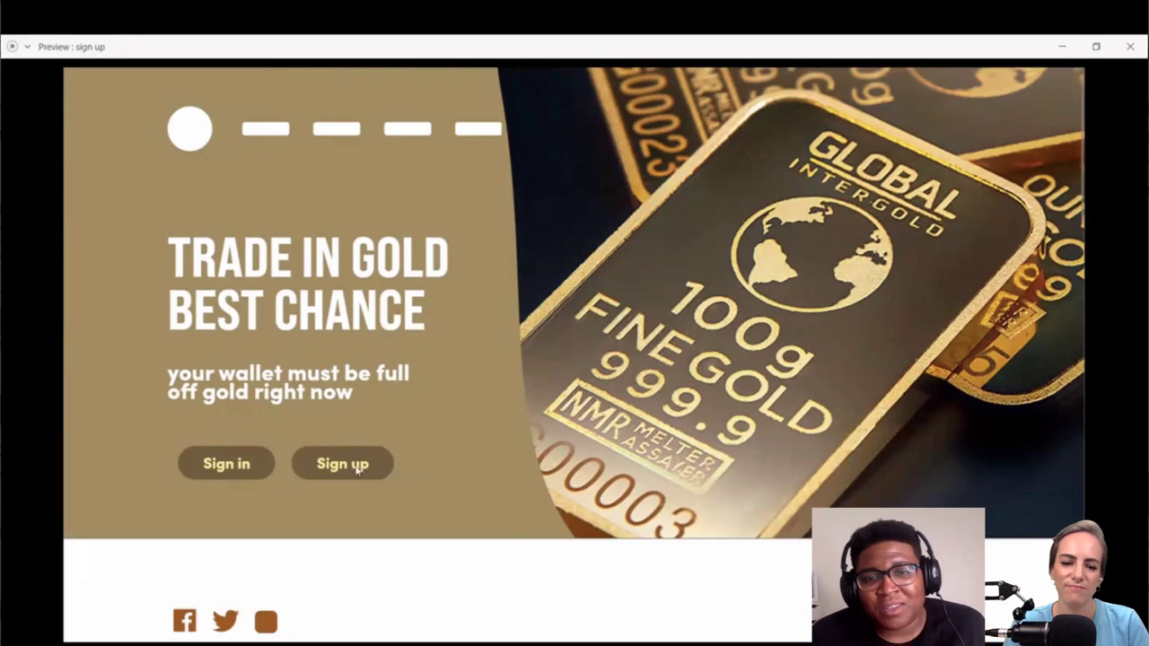
# Step: Watch the Trade in Gold prototype's section scrolling and the switching between its Sign in and Sign up forms
pyautogui.click(357, 469)
pyautogui.scroll(2, 588, 508)
pyautogui.scroll(5, 589, 508)
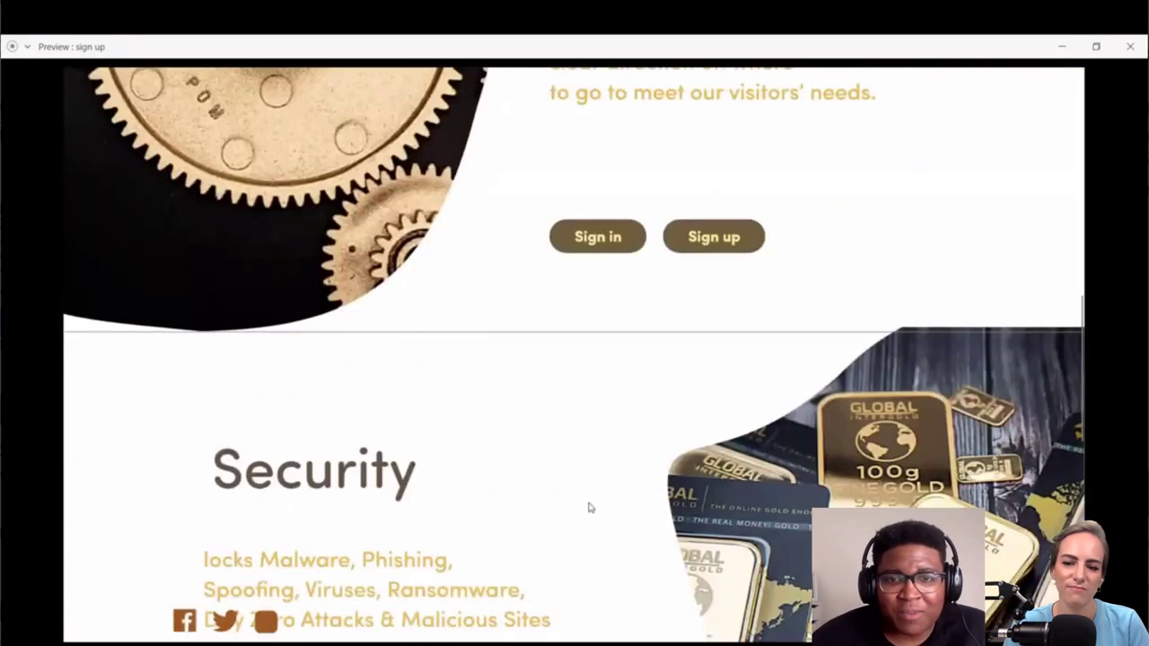
pyautogui.click(615, 249)
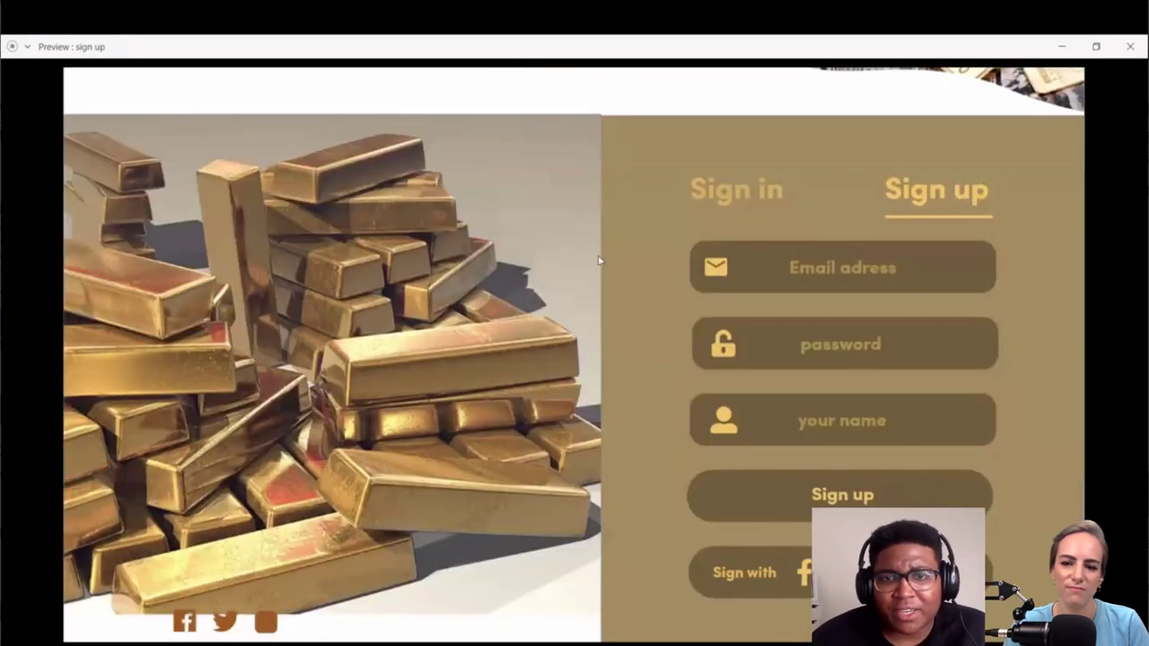
pyautogui.scroll(5, 592, 297)
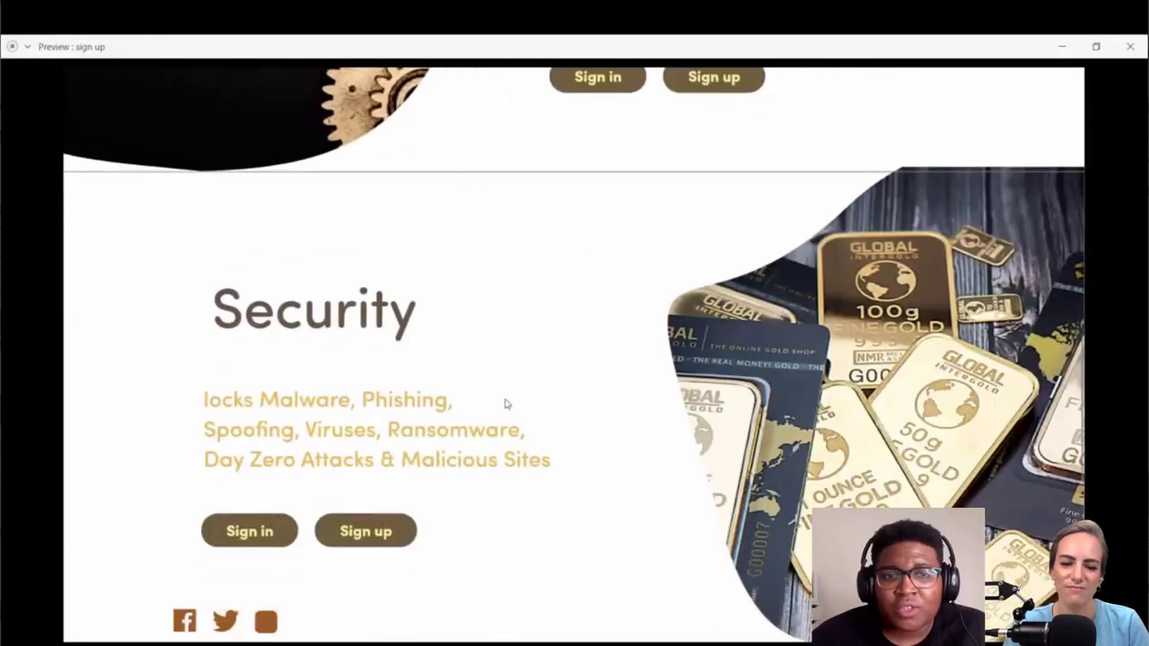
pyautogui.click(368, 527)
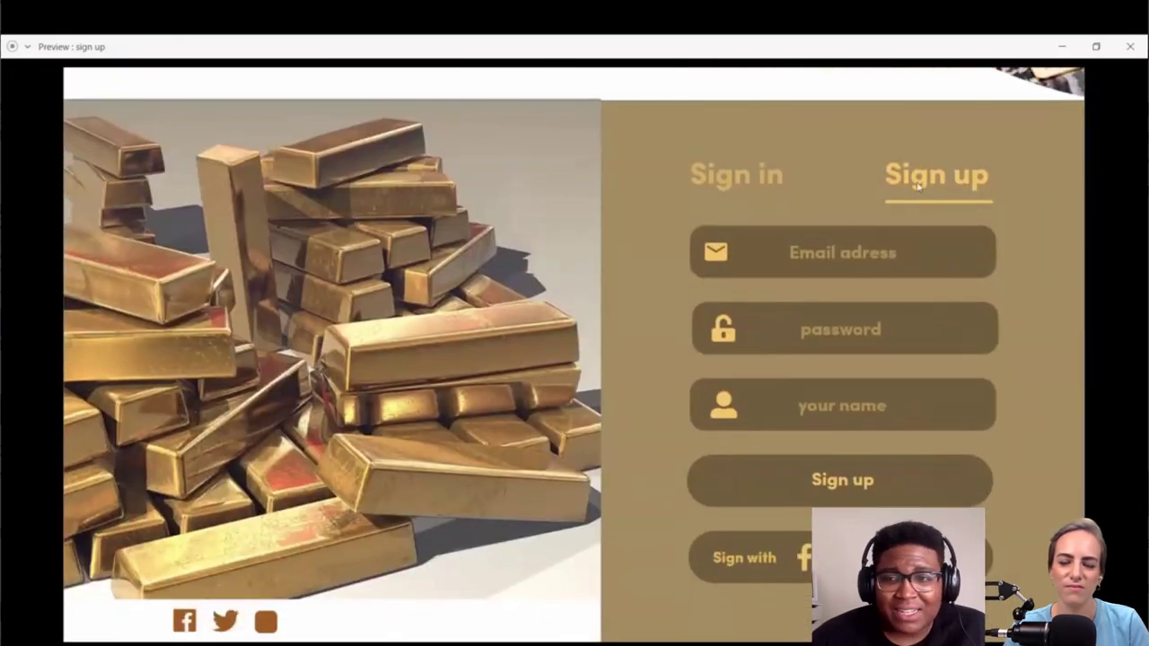
pyautogui.click(917, 184)
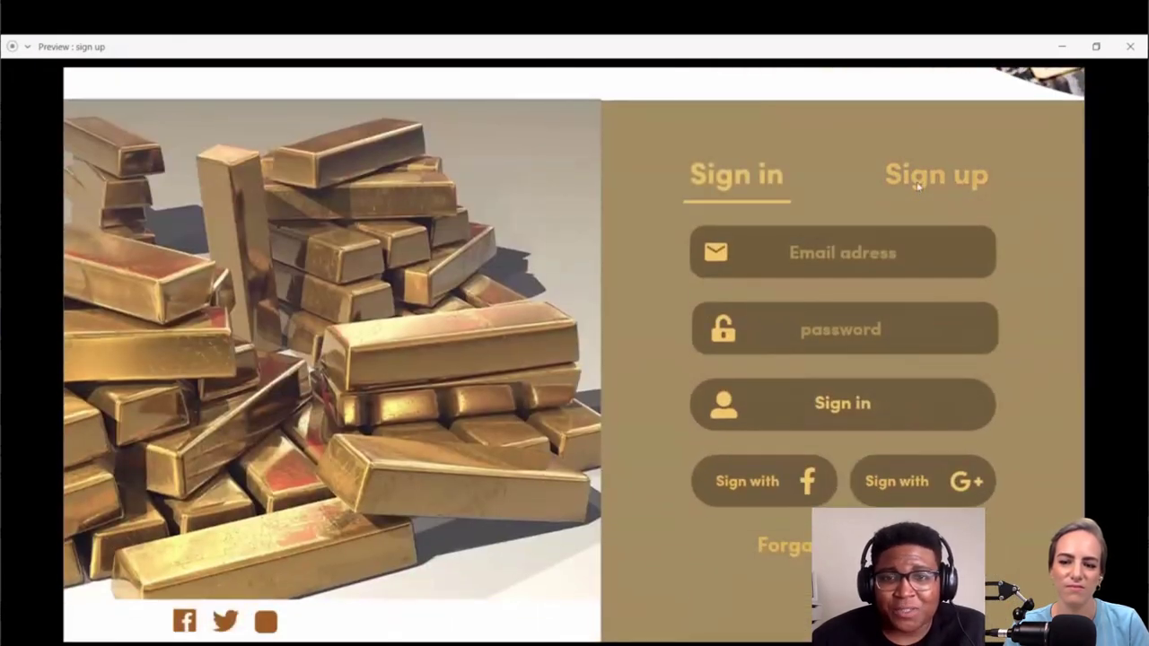
pyautogui.click(770, 184)
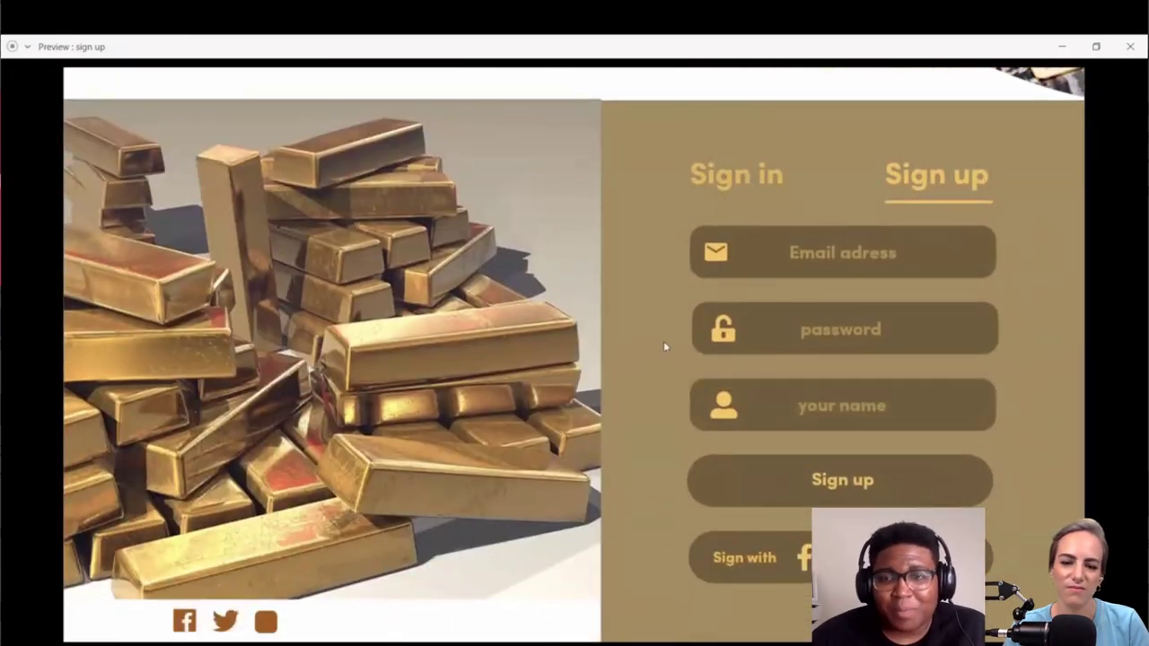
pyautogui.scroll(10, 661, 348)
pyautogui.scroll(5, 661, 354)
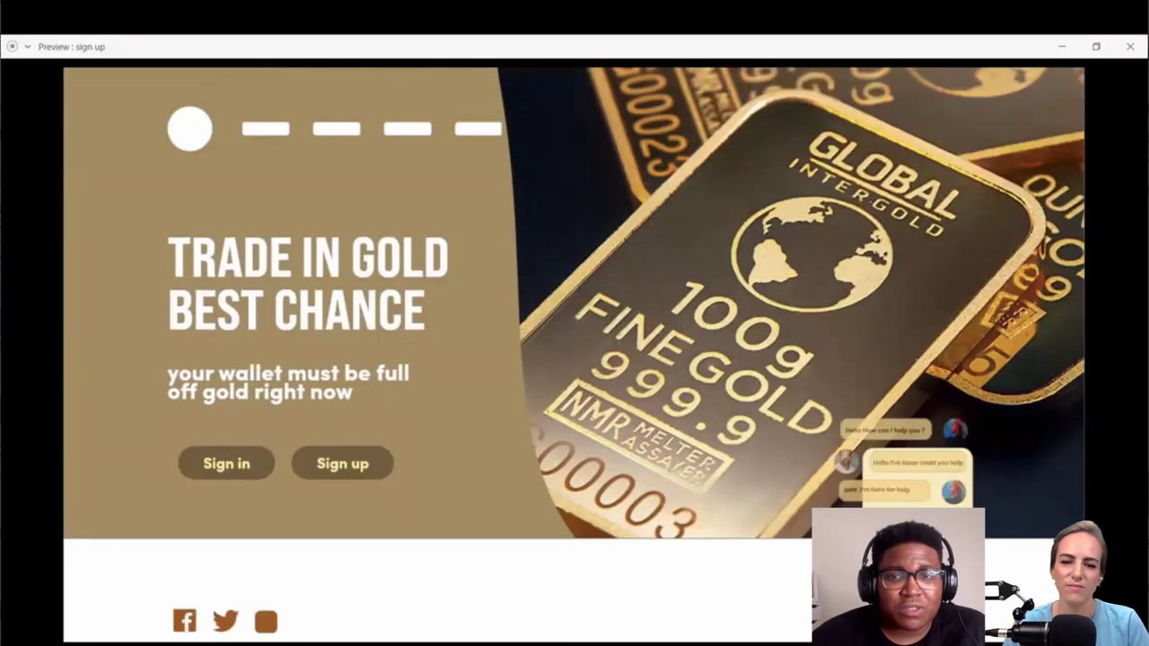
# Step: Review the Trade in Gold video again from the landing page through the Security section to the Sign up form
pyautogui.click(359, 471)
pyautogui.click(589, 507)
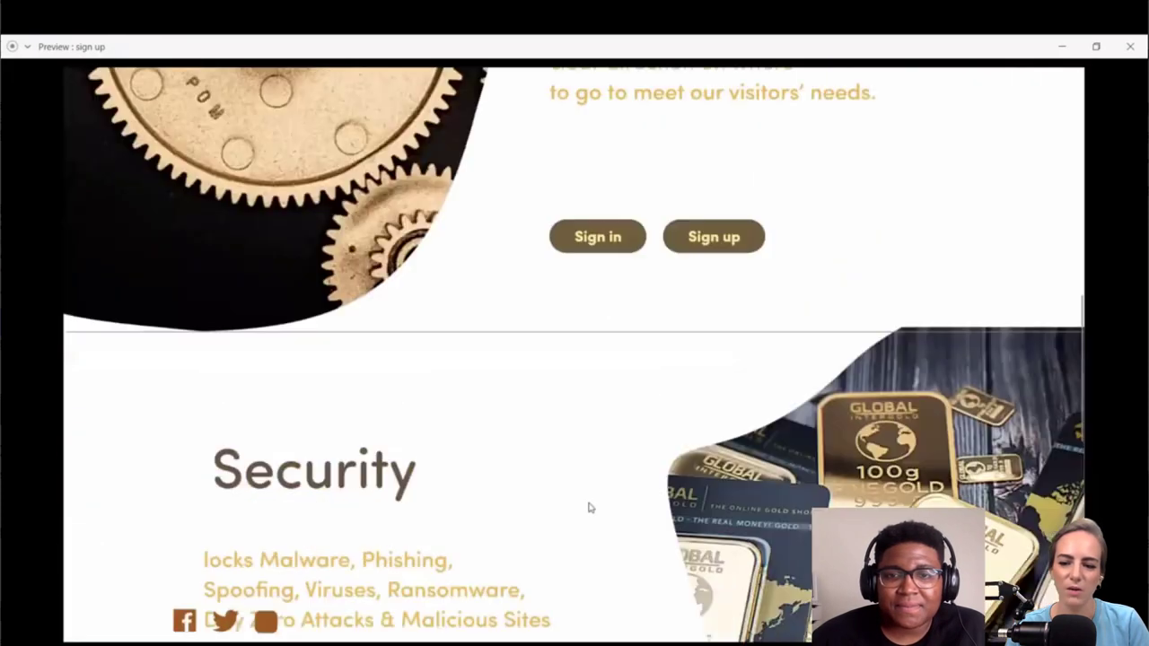
pyautogui.click(617, 251)
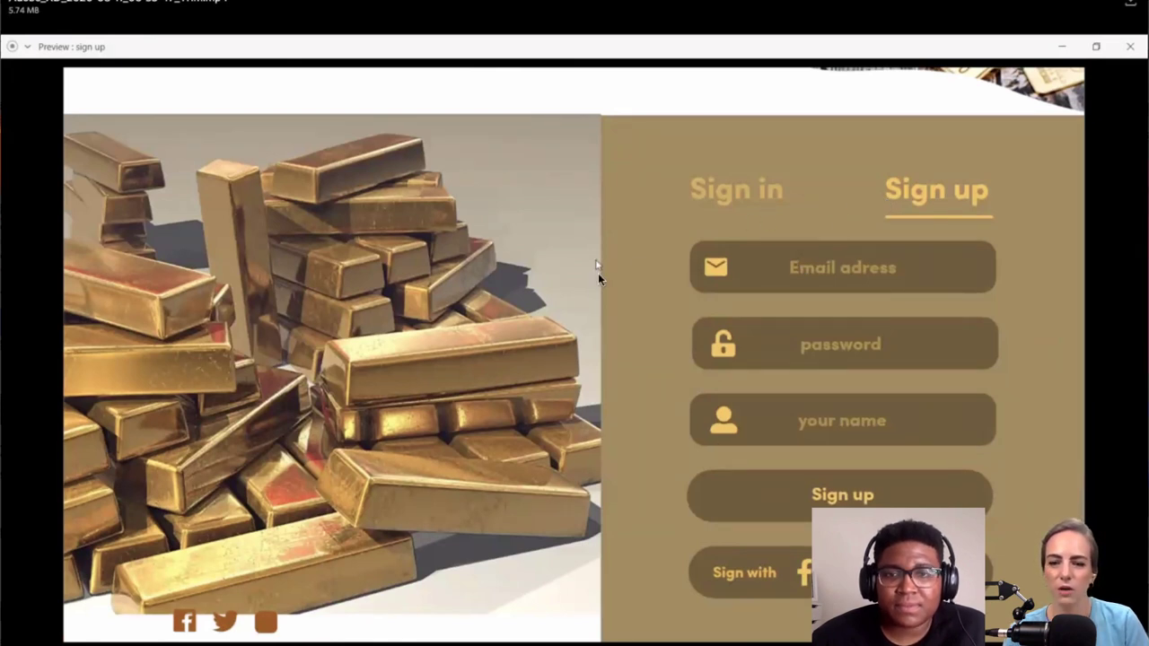
pyautogui.scroll(10, 590, 508)
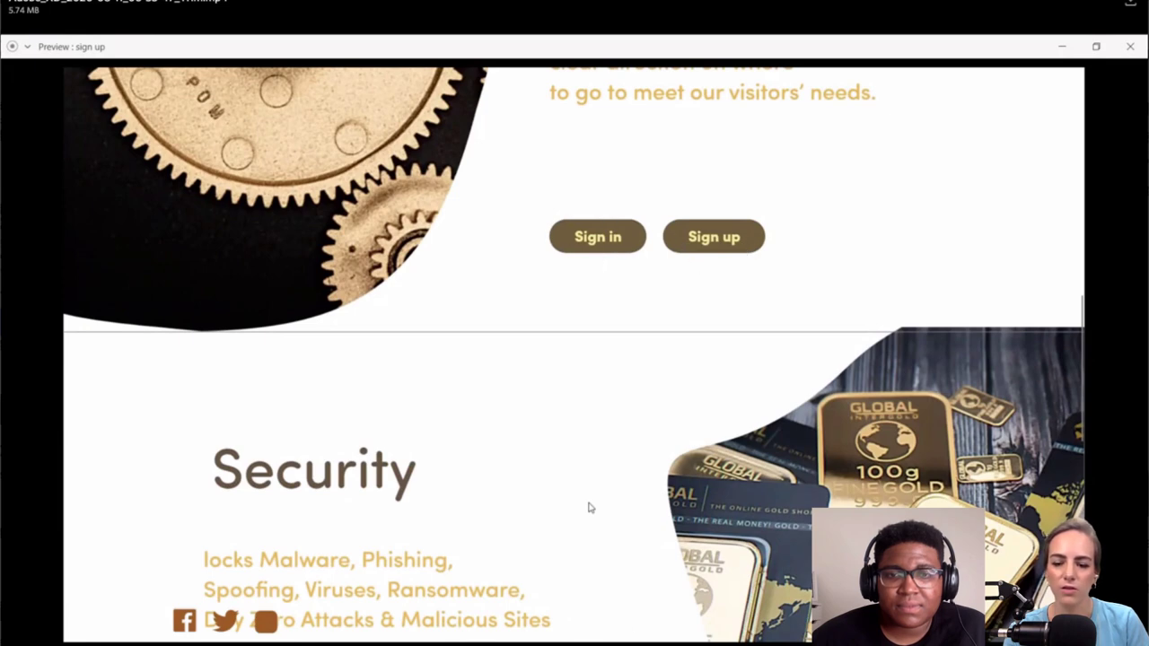
pyautogui.scroll(-5, 589, 508)
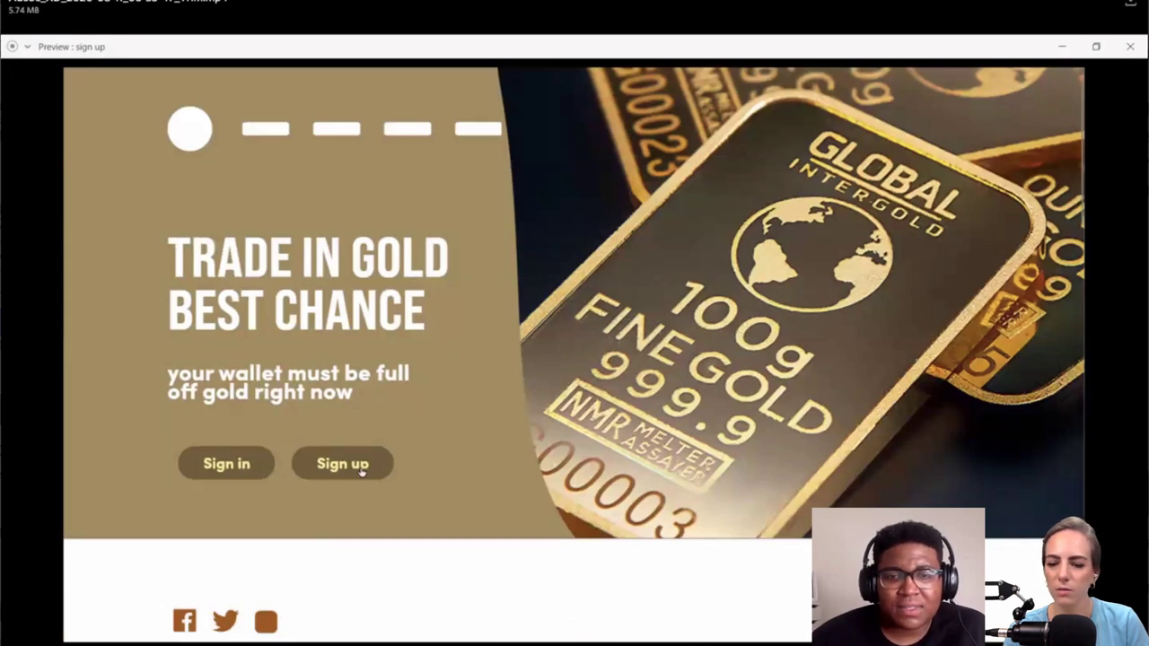
pyautogui.scroll(-5, 621, 252)
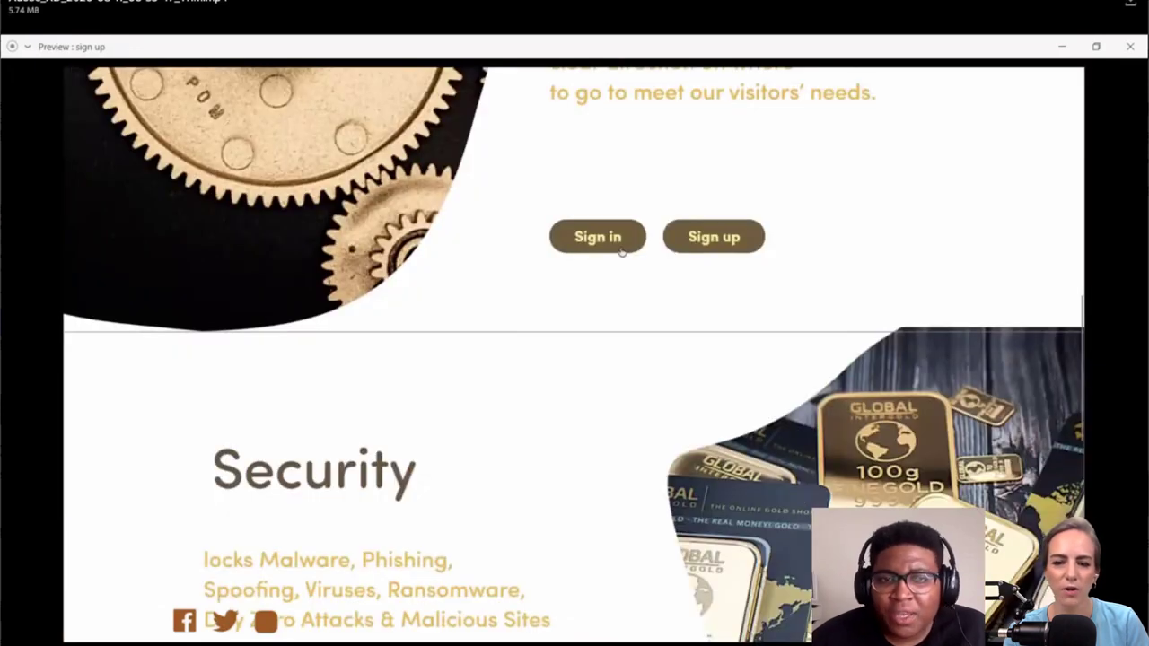
pyautogui.scroll(-5, 621, 252)
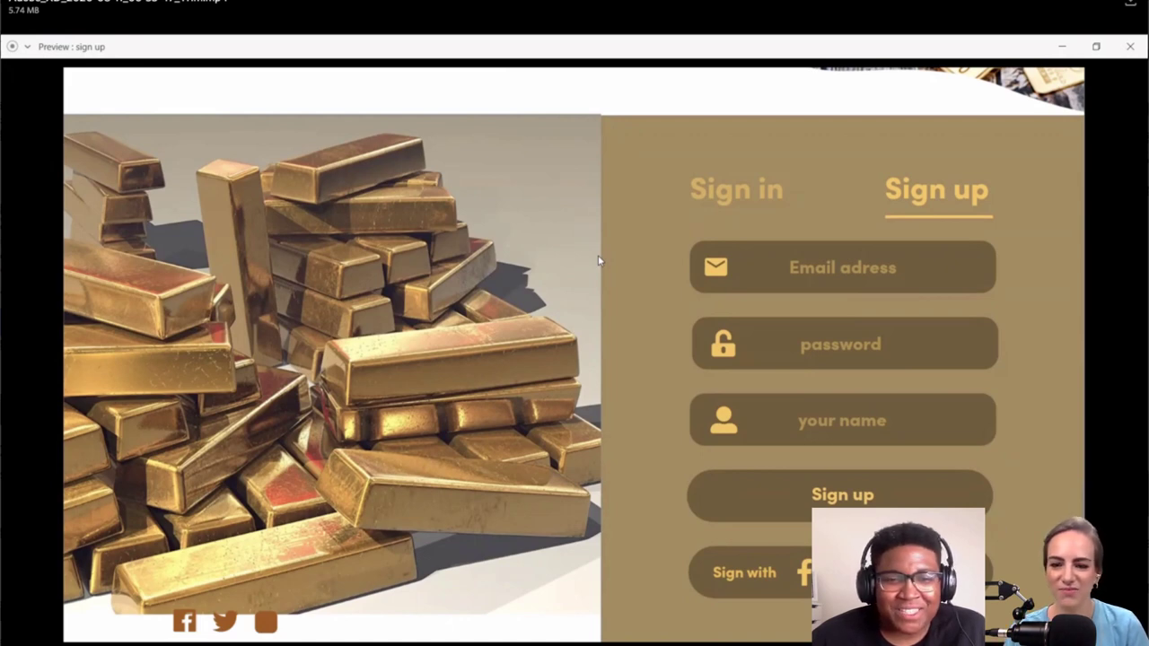
# Step: Exit full screen and add a thumbs-up reaction to the day 4 Trade in Gold post
pyautogui.press('Escape')
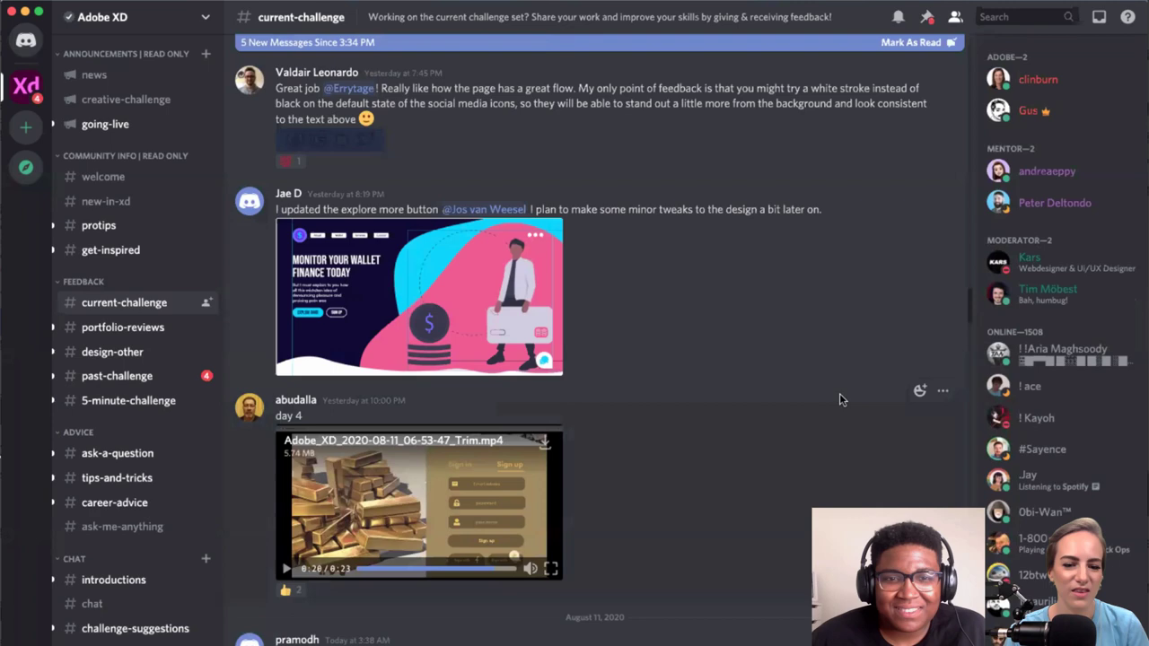
pyautogui.click(919, 390)
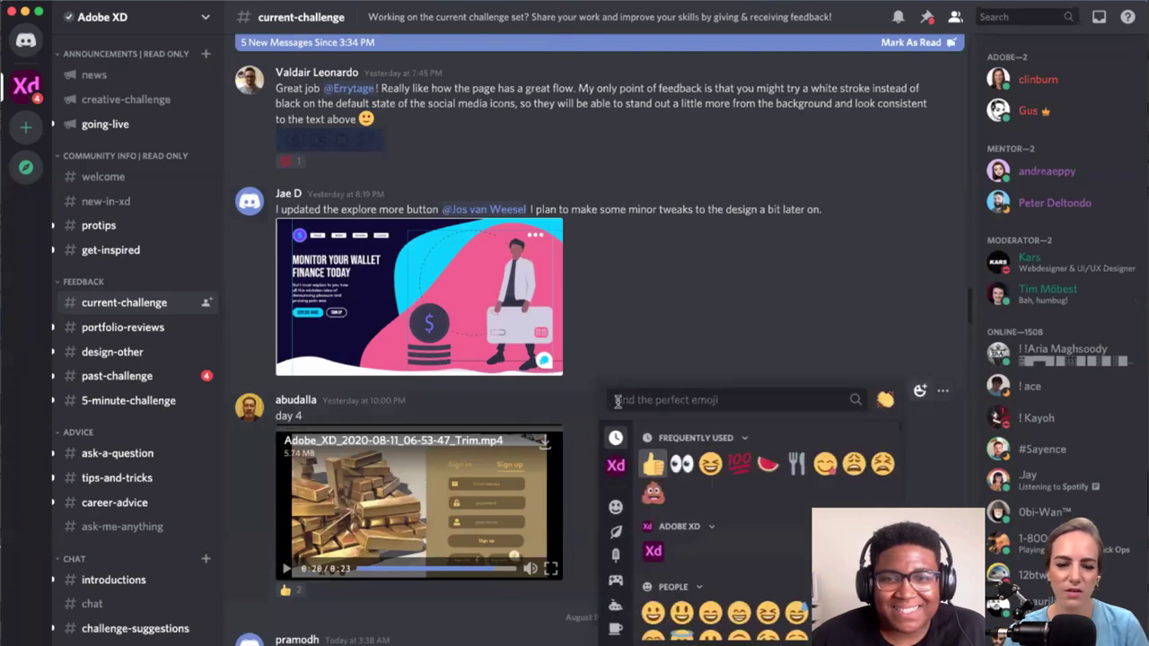
pyautogui.click(667, 355)
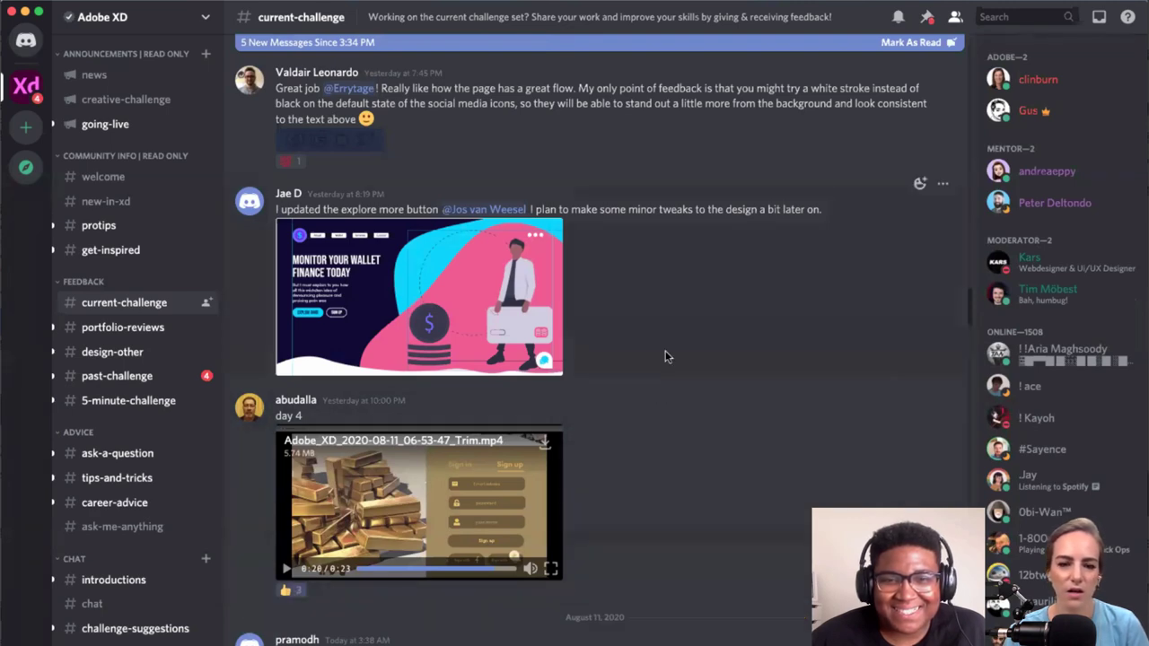
# Step: Find the earlier Day 4 entry with the Flutterwave landing page video and play it in full screen
pyautogui.scroll(2, 666, 356)
pyautogui.scroll(5, 666, 356)
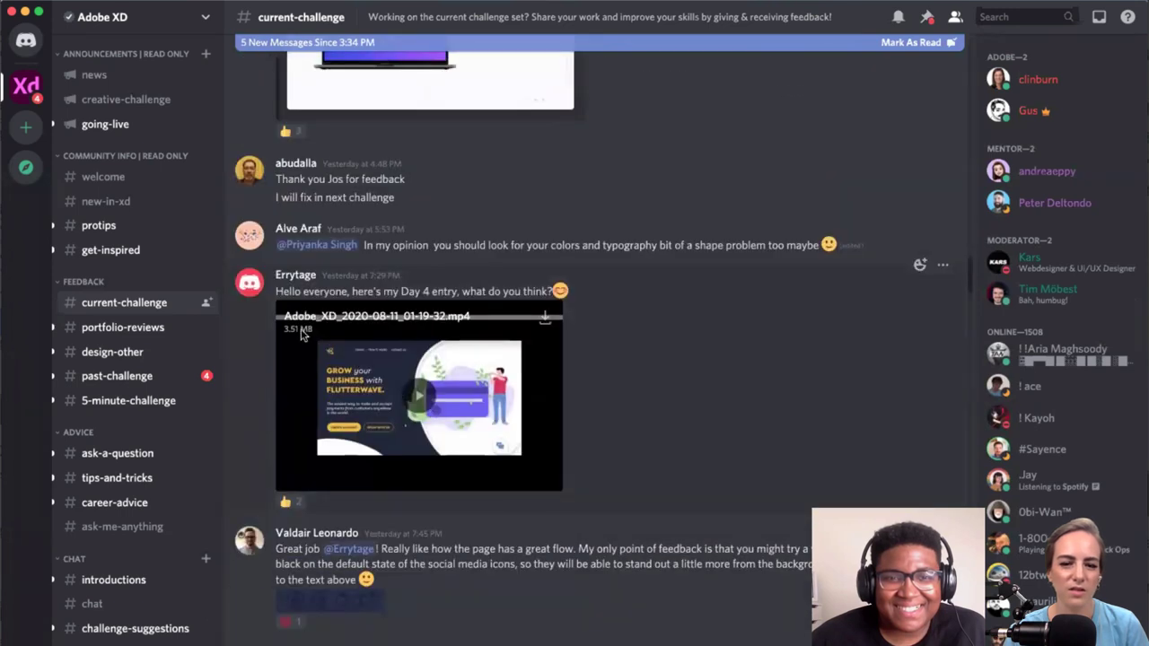
pyautogui.click(418, 396)
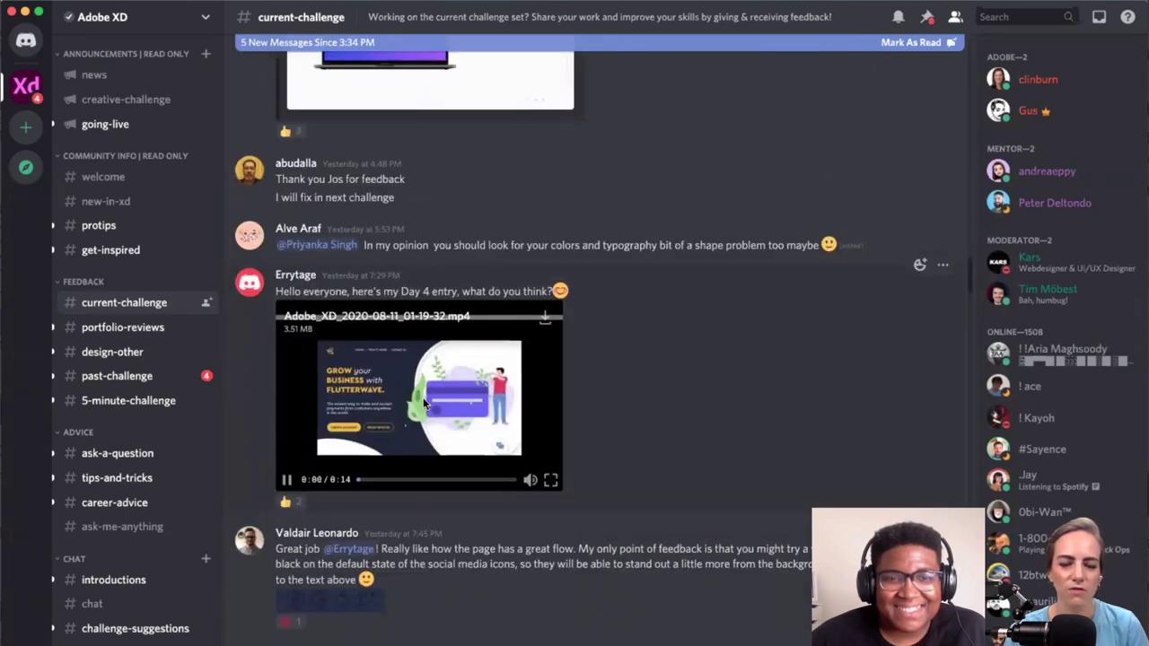
pyautogui.click(551, 482)
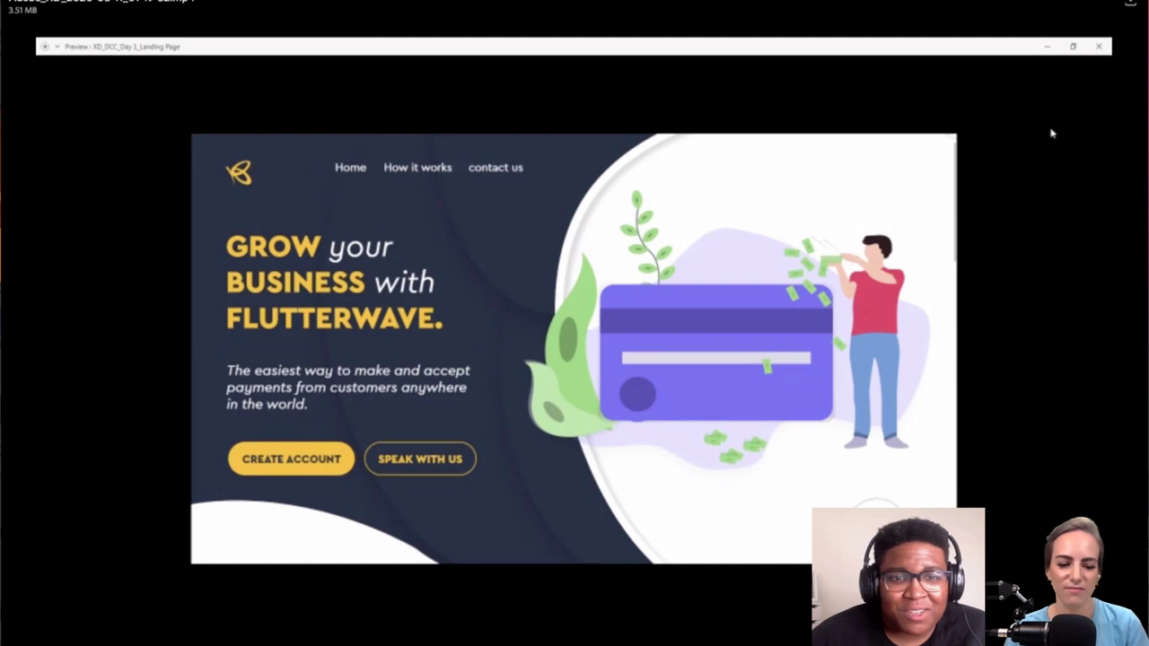
# Step: Watch the Flutterwave prototype's jump from the landing page to the account section, its Sign in and Sign up switching, and the return upward
pyautogui.click(322, 470)
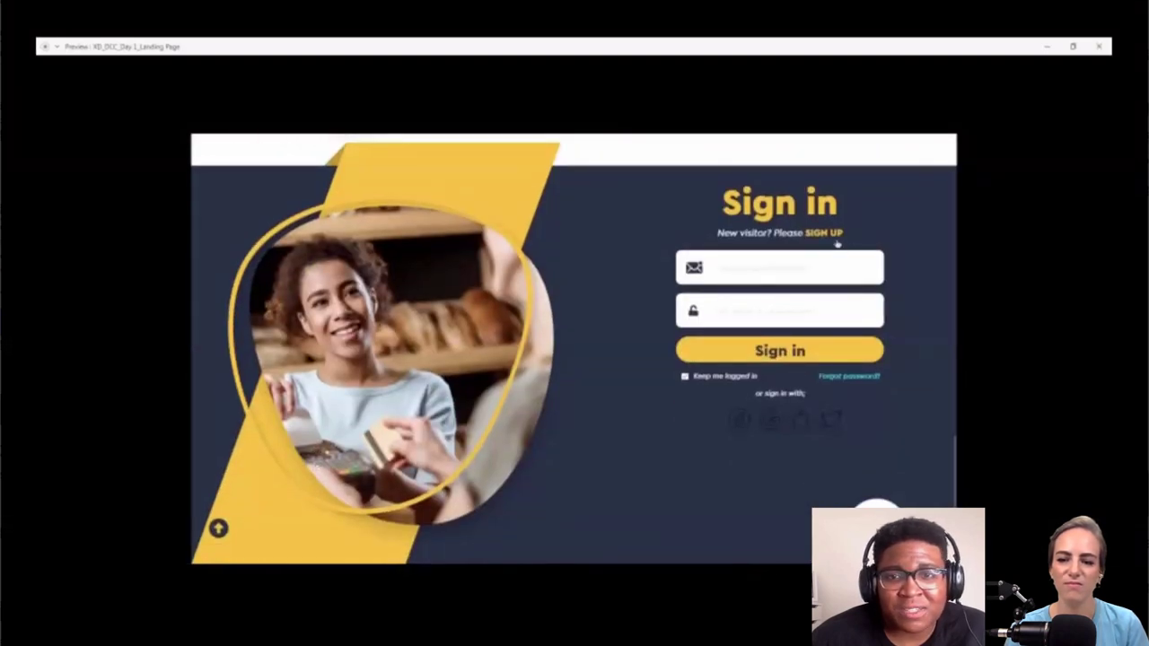
pyautogui.click(836, 237)
pyautogui.click(839, 236)
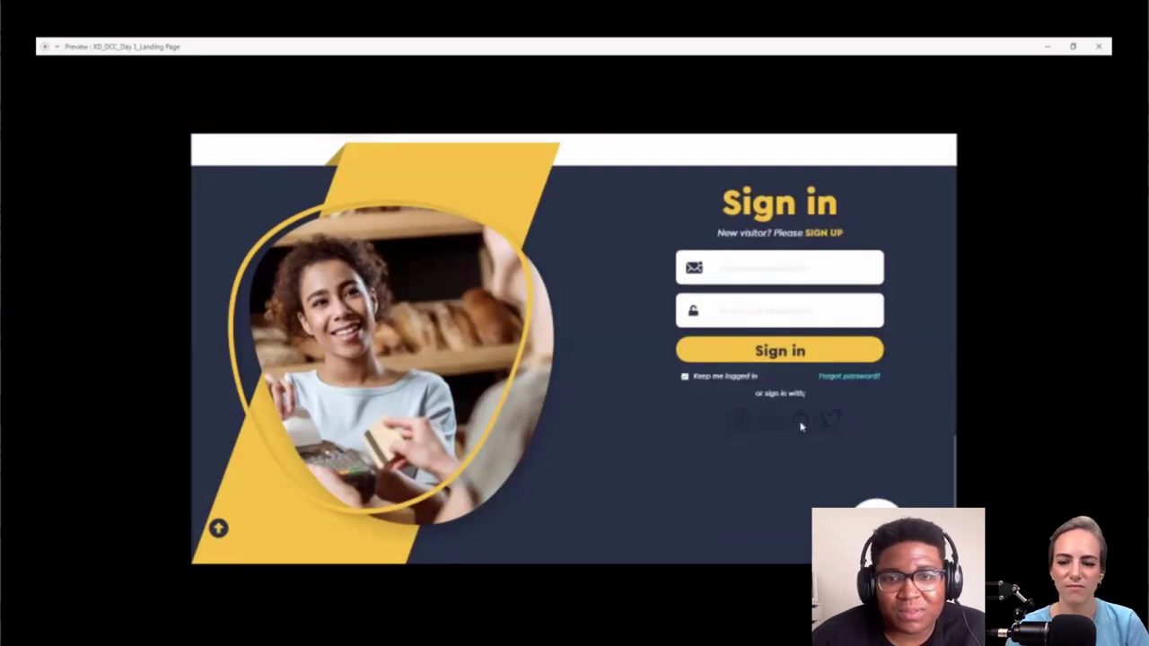
pyautogui.click(219, 528)
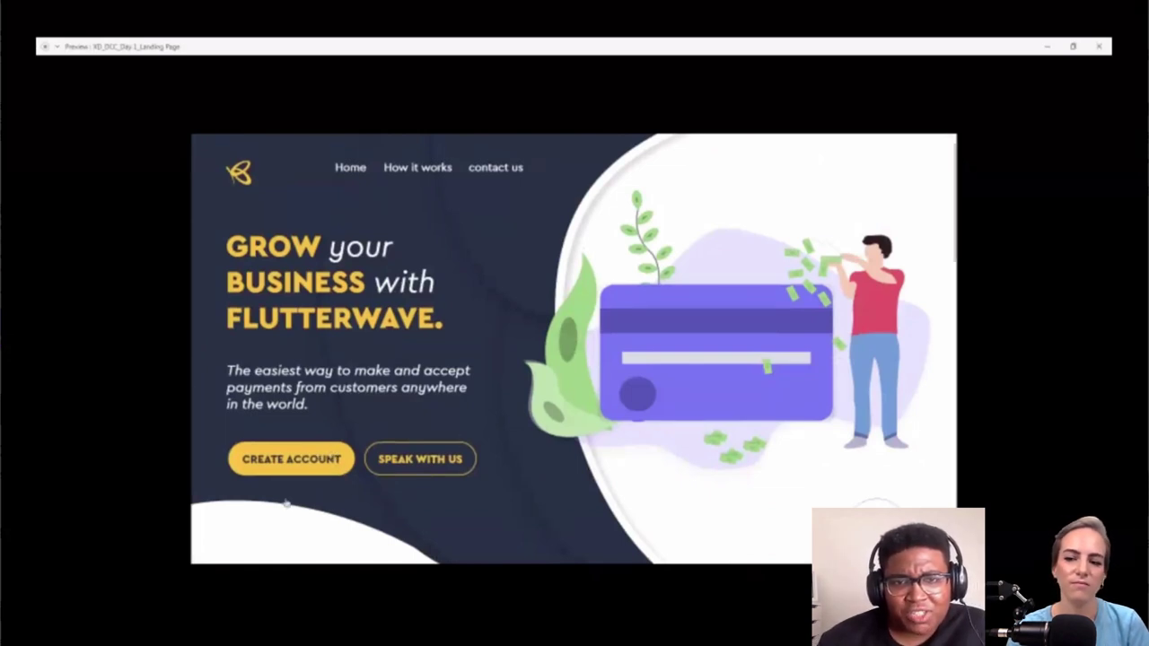
pyautogui.scroll(-5, 315, 467)
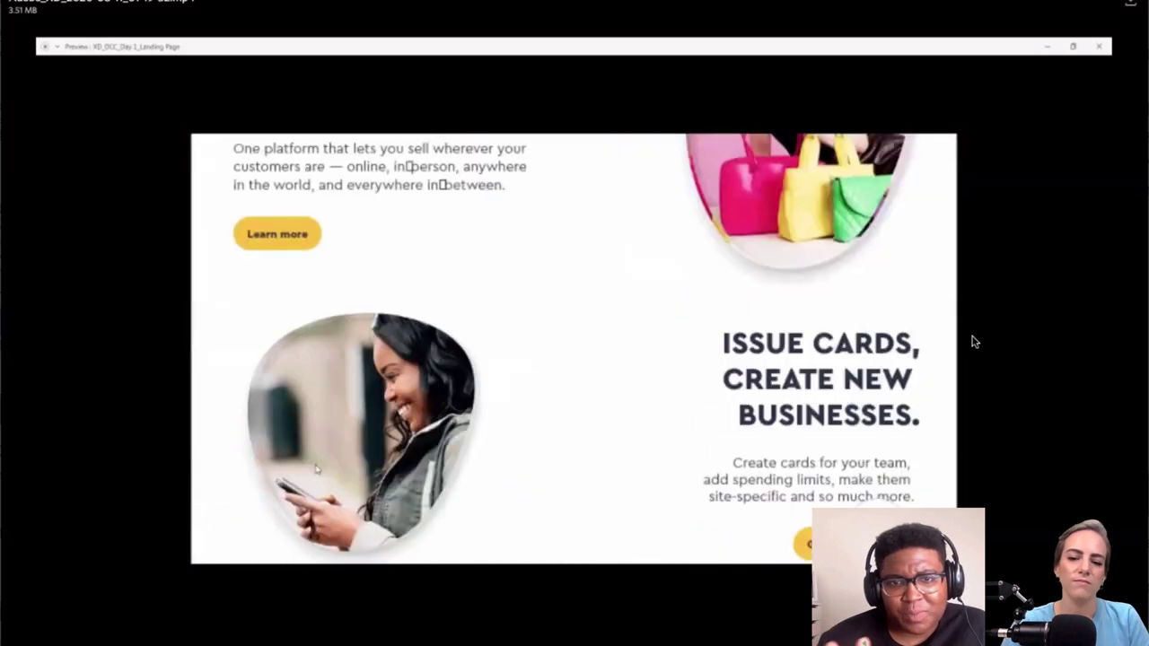
pyautogui.click(315, 467)
pyautogui.click(830, 236)
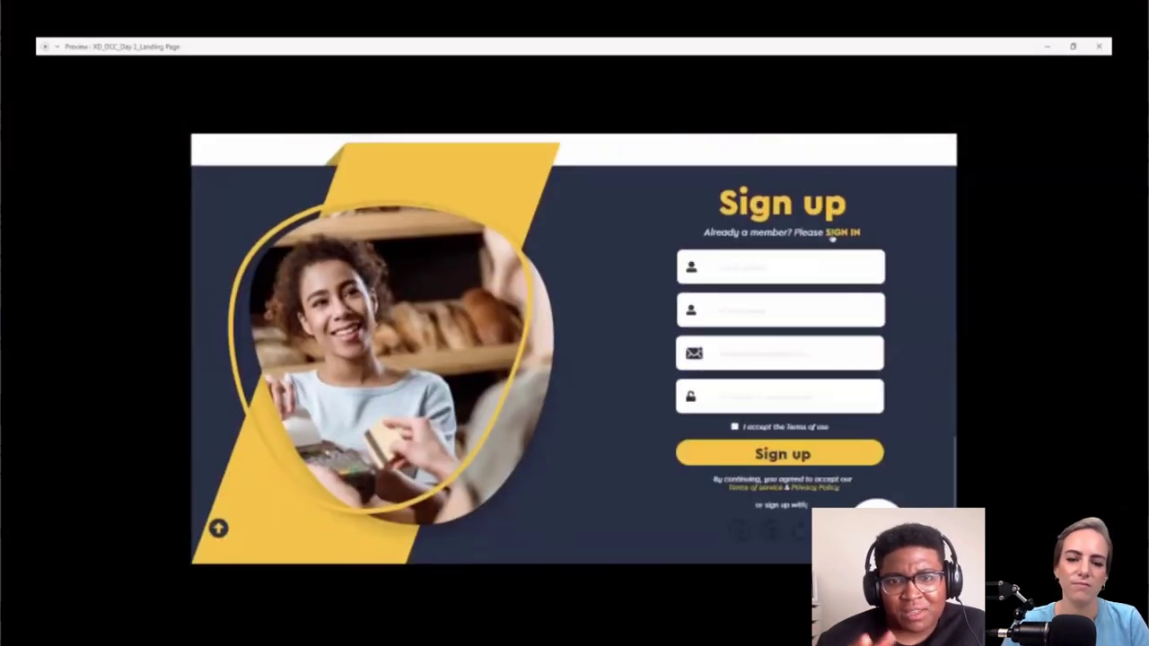
pyautogui.click(840, 235)
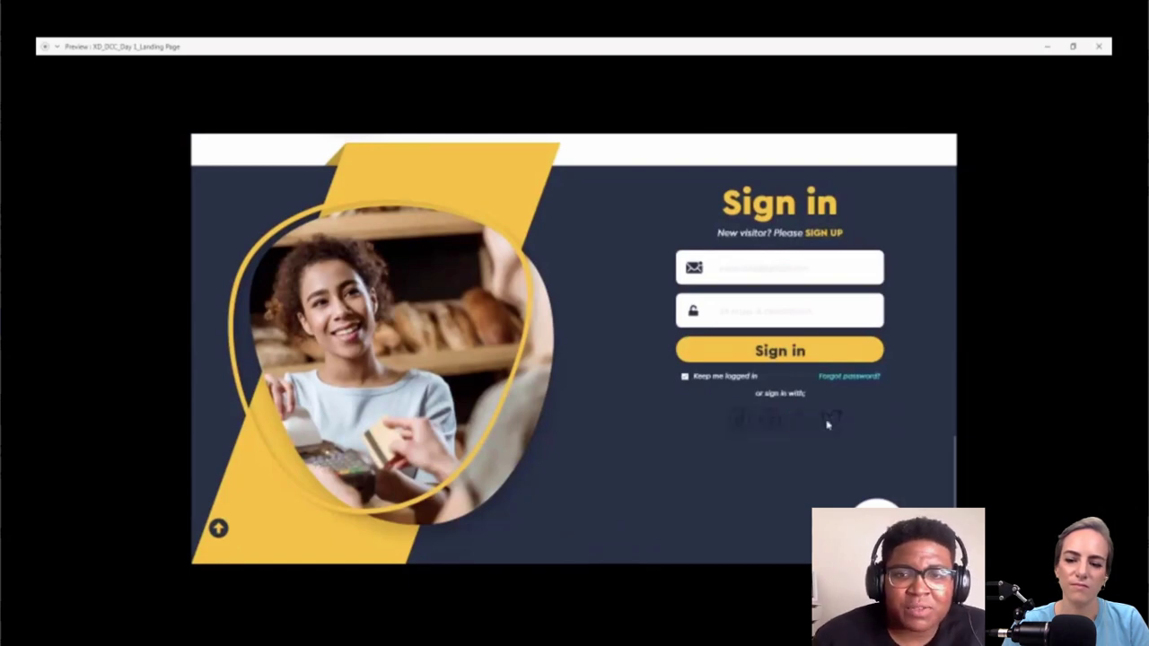
pyautogui.click(218, 528)
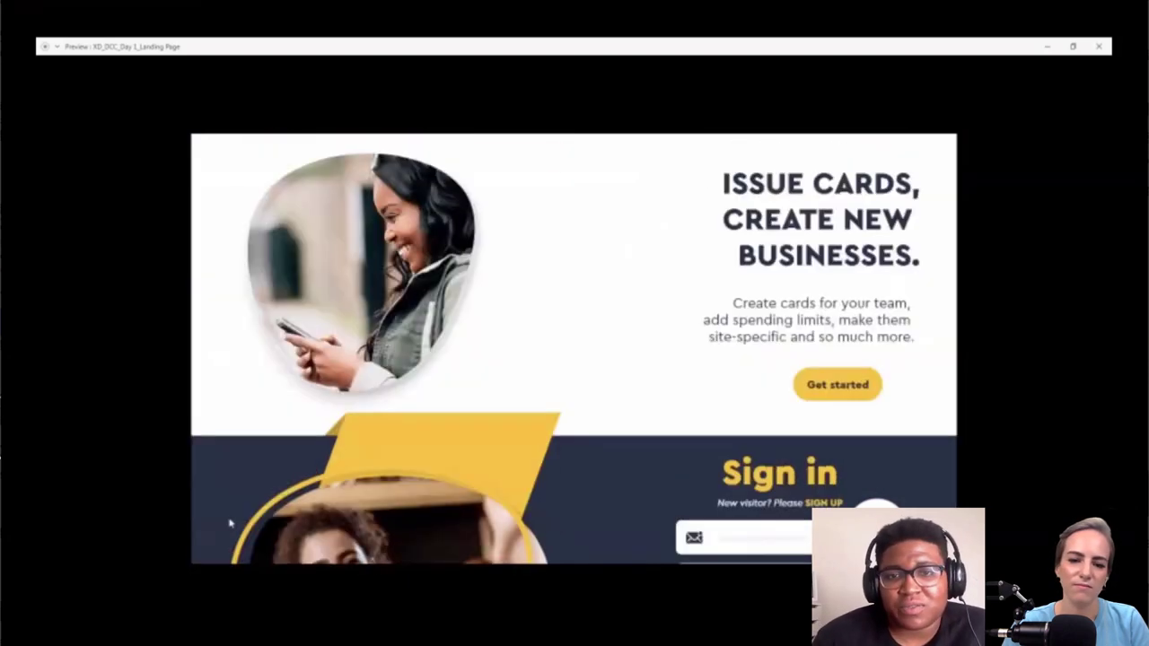
# Step: Review the Flutterwave video again from the landing page, examining the form fields and social icons in the Sign in and Sign up views
pyautogui.click(974, 342)
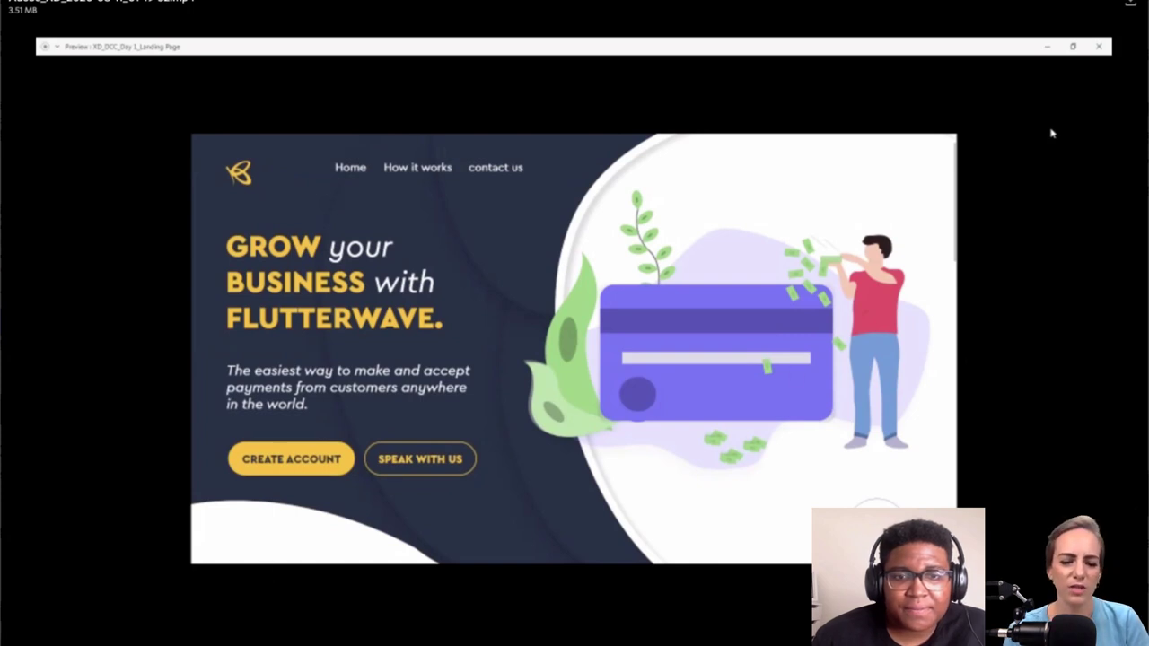
pyautogui.click(316, 465)
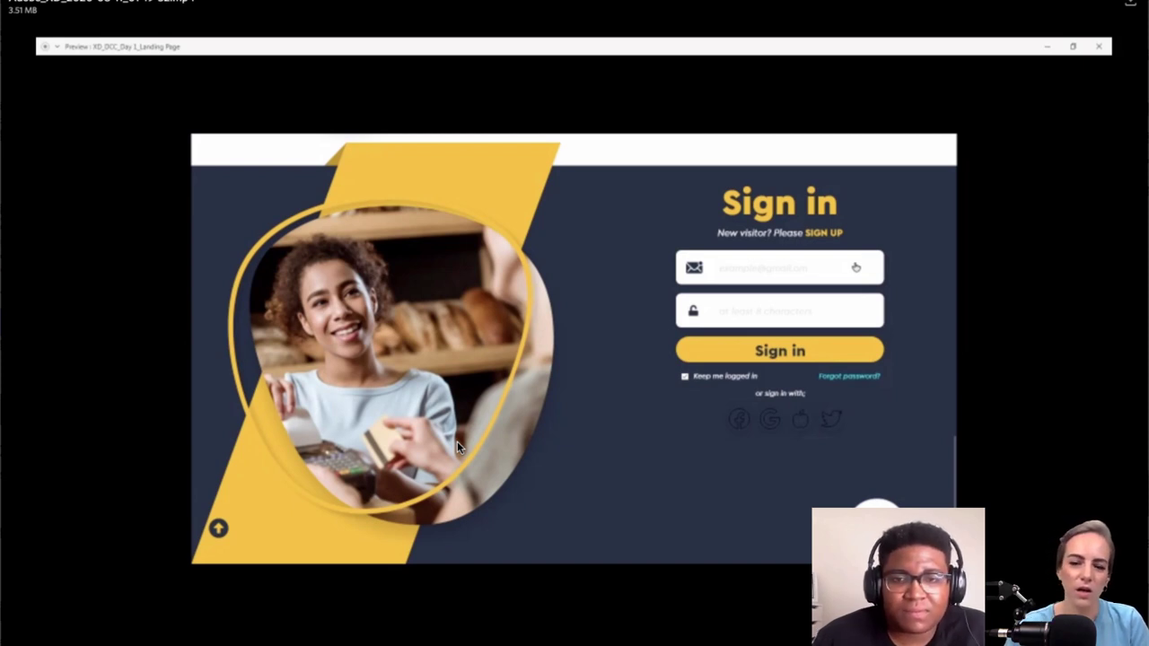
pyautogui.click(833, 235)
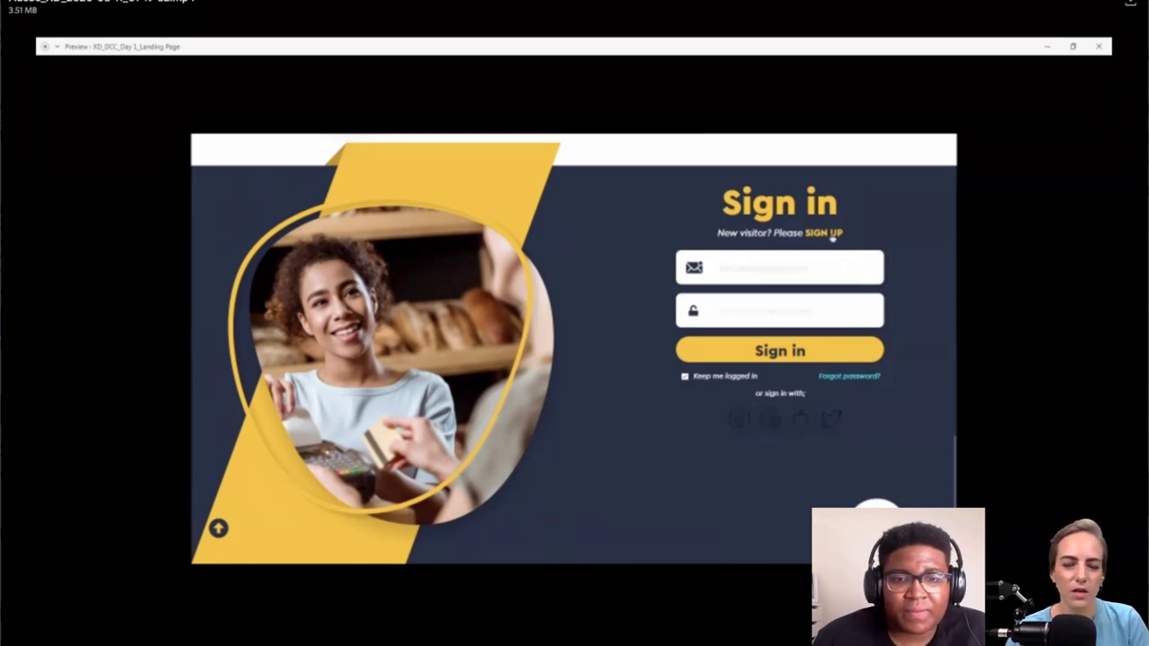
pyautogui.click(839, 235)
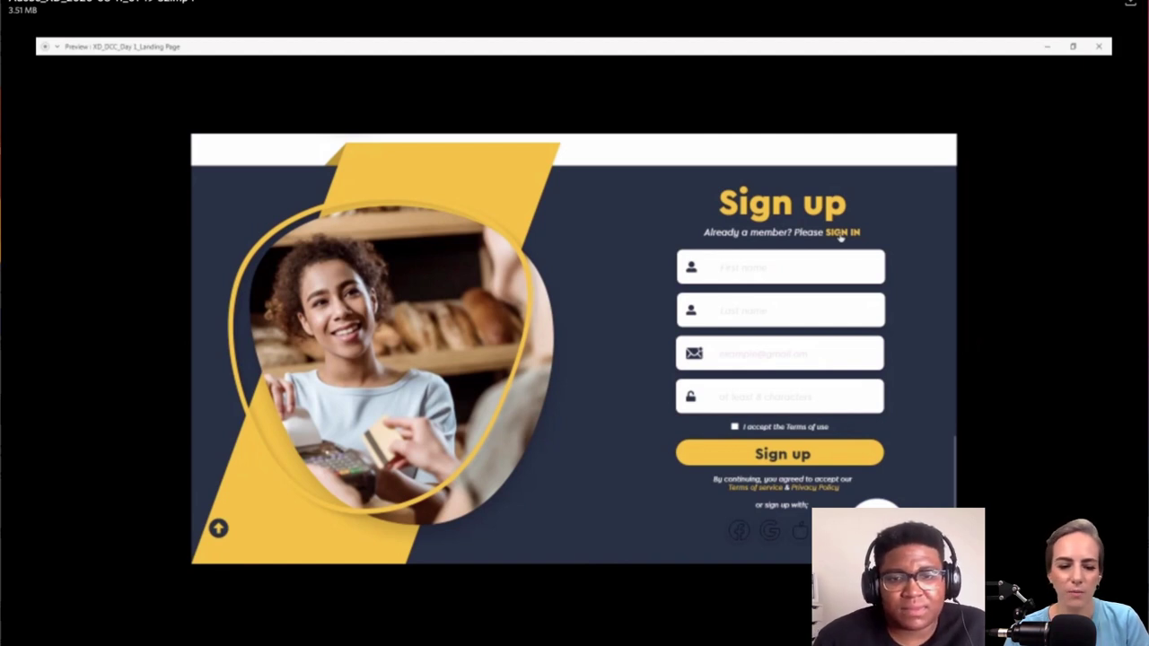
pyautogui.click(841, 235)
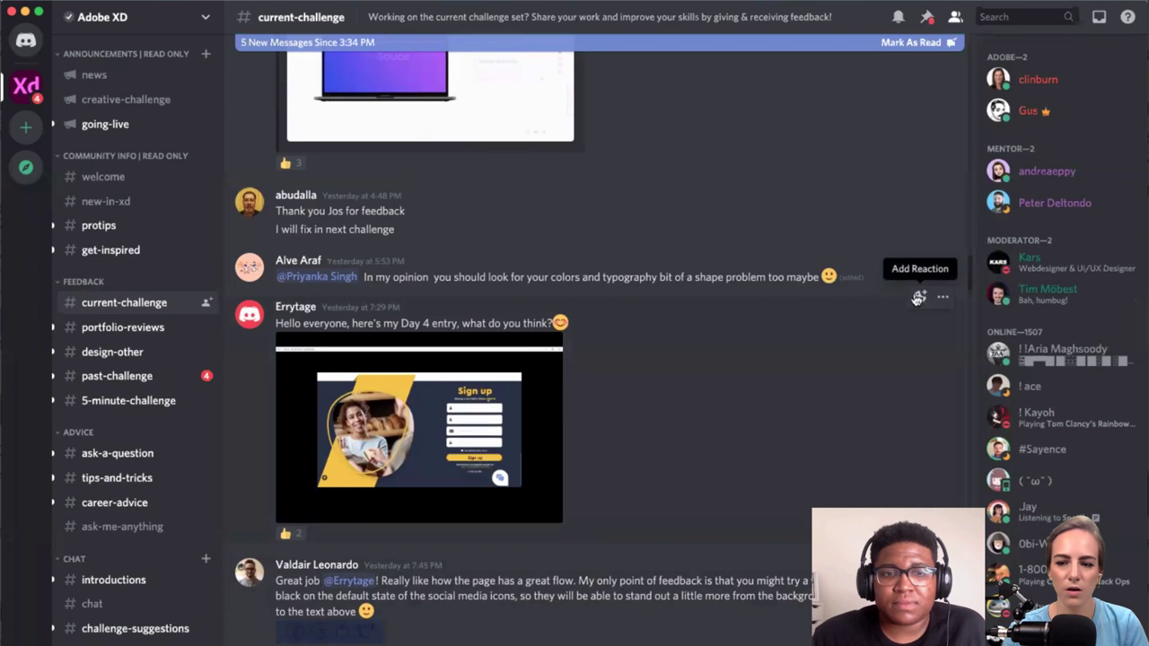
# Step: Add a thumbs-up reaction to the Day 4 entry with the Flutterwave video
pyautogui.click(919, 297)
pyautogui.press('Escape')
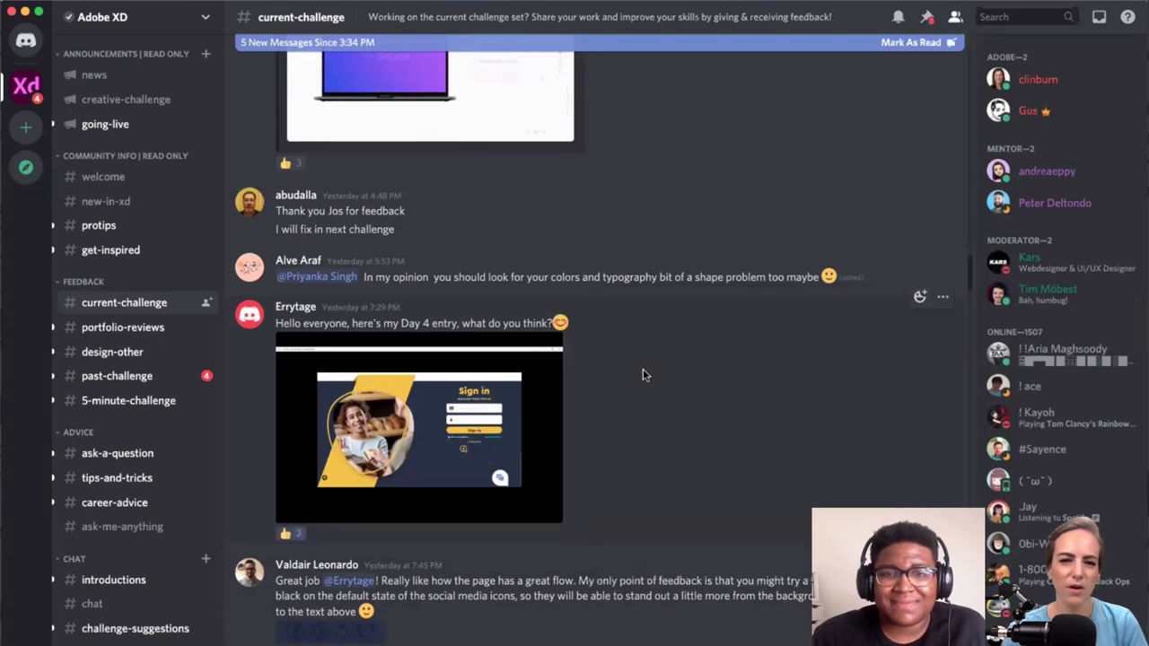
# Step: Find the earlier post sharing The Sauce and open its Behance project at the opening landing page design
pyautogui.scroll(5, 643, 375)
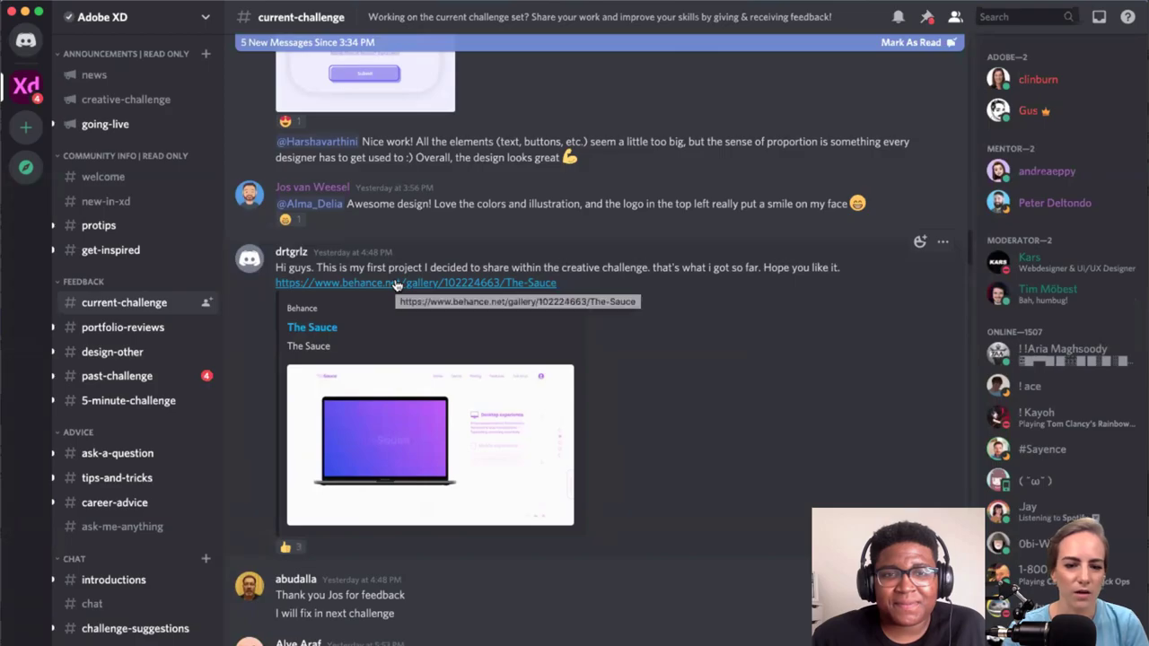
pyautogui.click(395, 284)
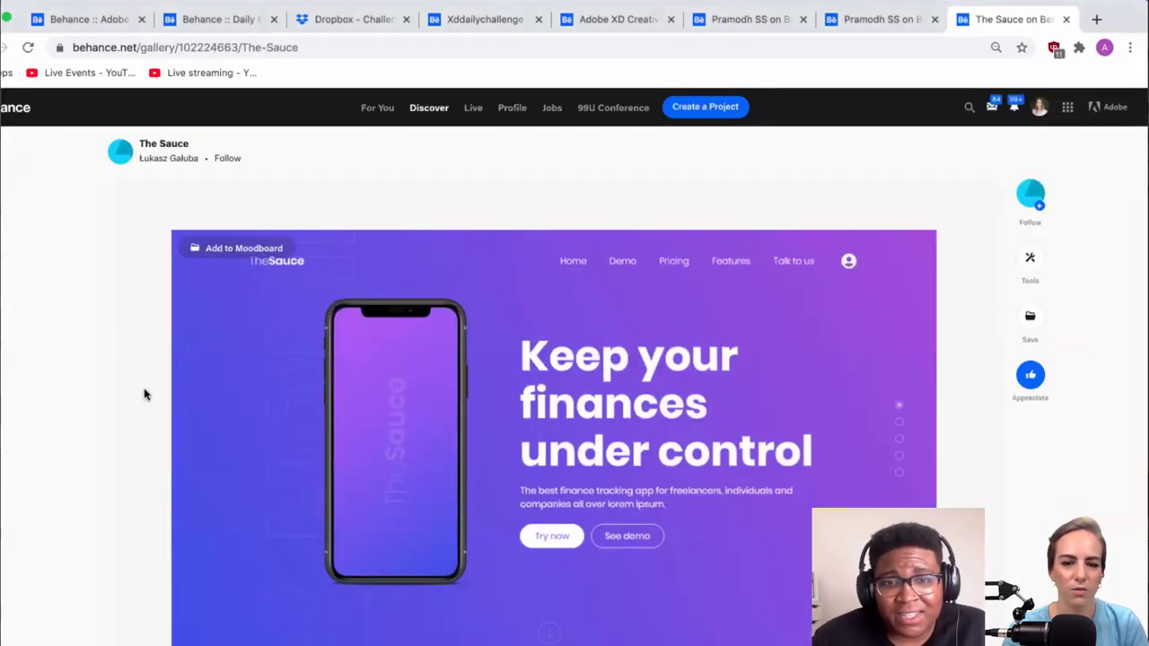
pyautogui.scroll(-1, 144, 395)
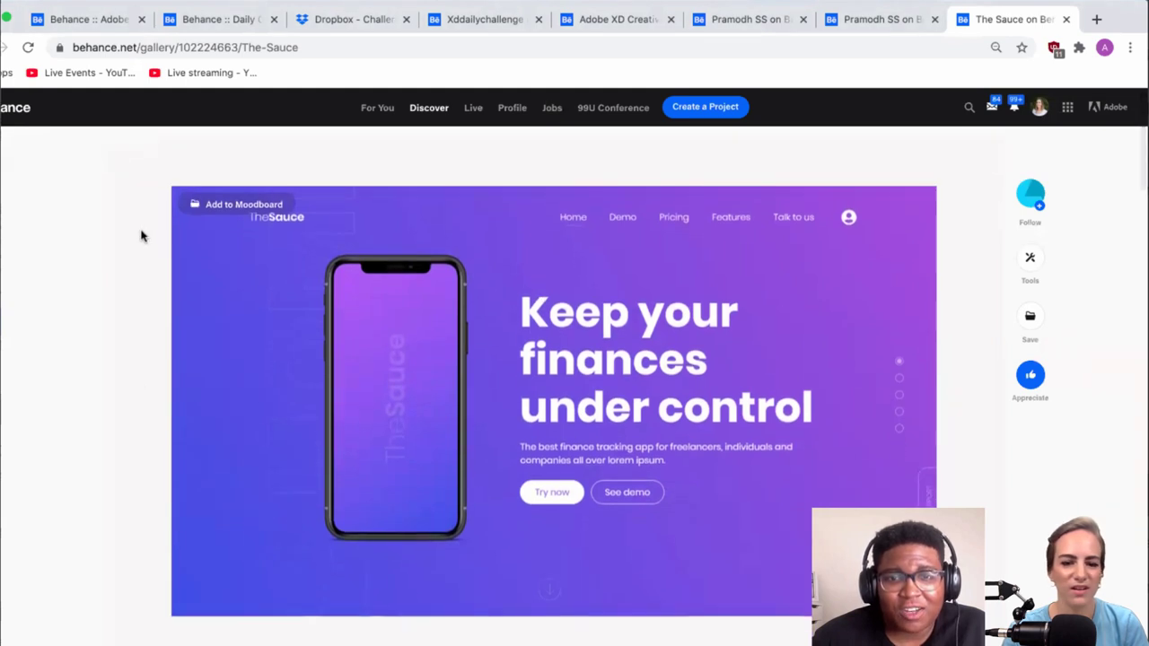
pyautogui.scroll(1, 141, 233)
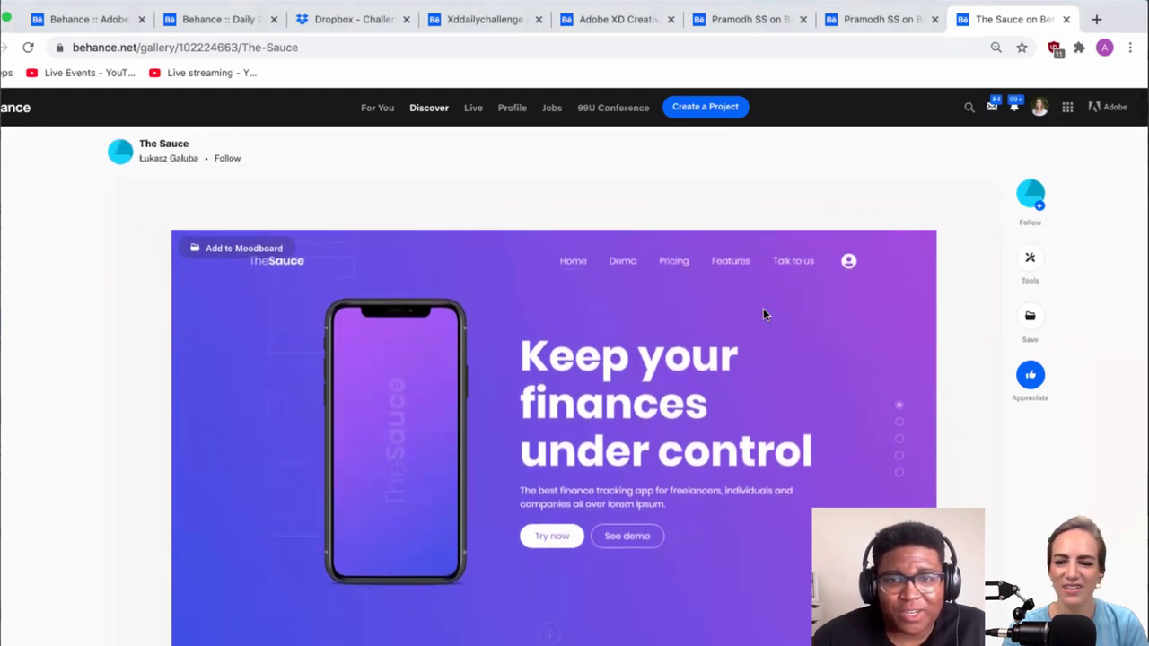
# Step: Examine The Sauce project's screens from the landing page through the desktop experience, pricing plans and features to the contact form
pyautogui.scroll(-1, 975, 471)
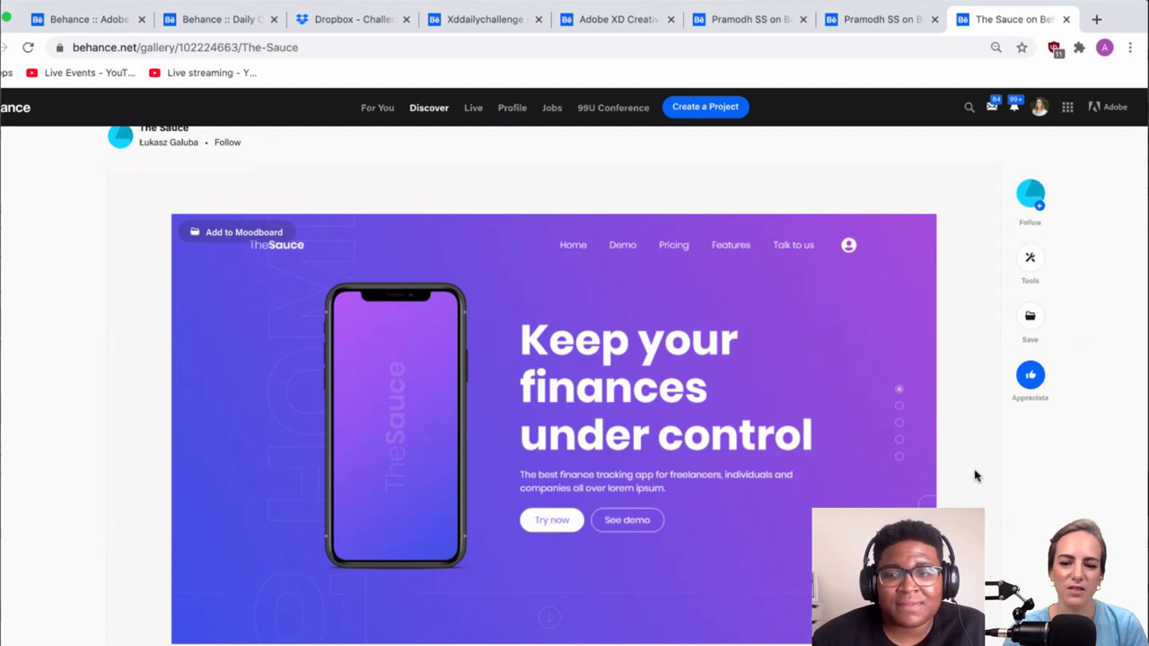
pyautogui.scroll(-1, 976, 476)
pyautogui.scroll(-6, 976, 476)
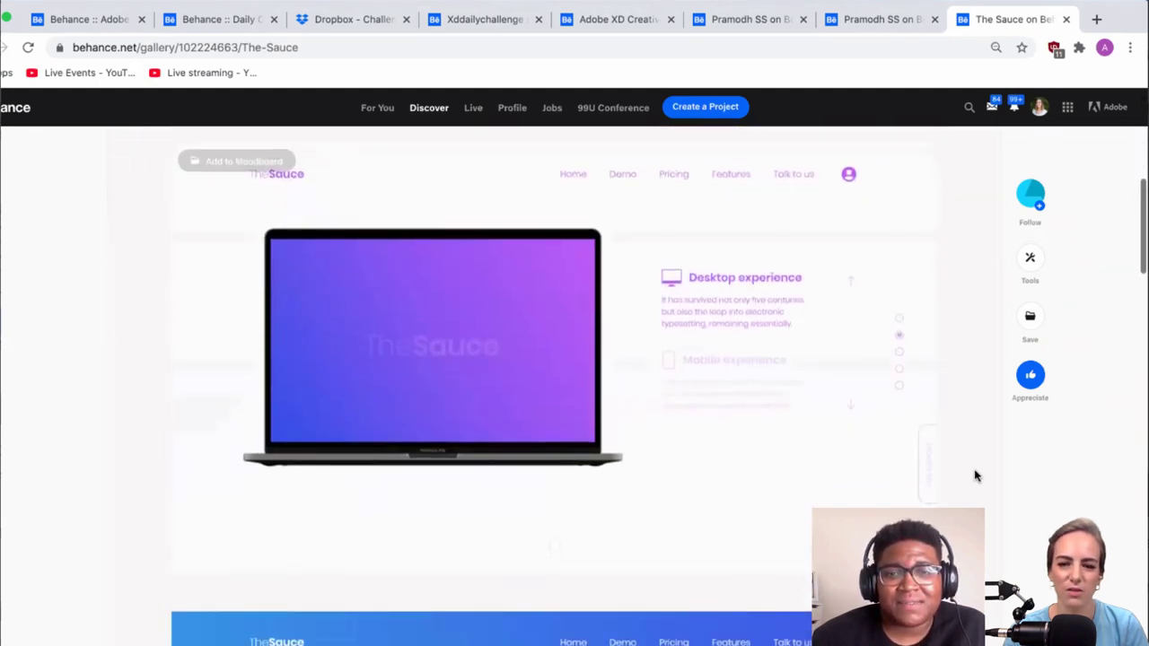
pyautogui.scroll(-2, 975, 475)
pyautogui.scroll(2, 975, 476)
pyautogui.scroll(1, 975, 476)
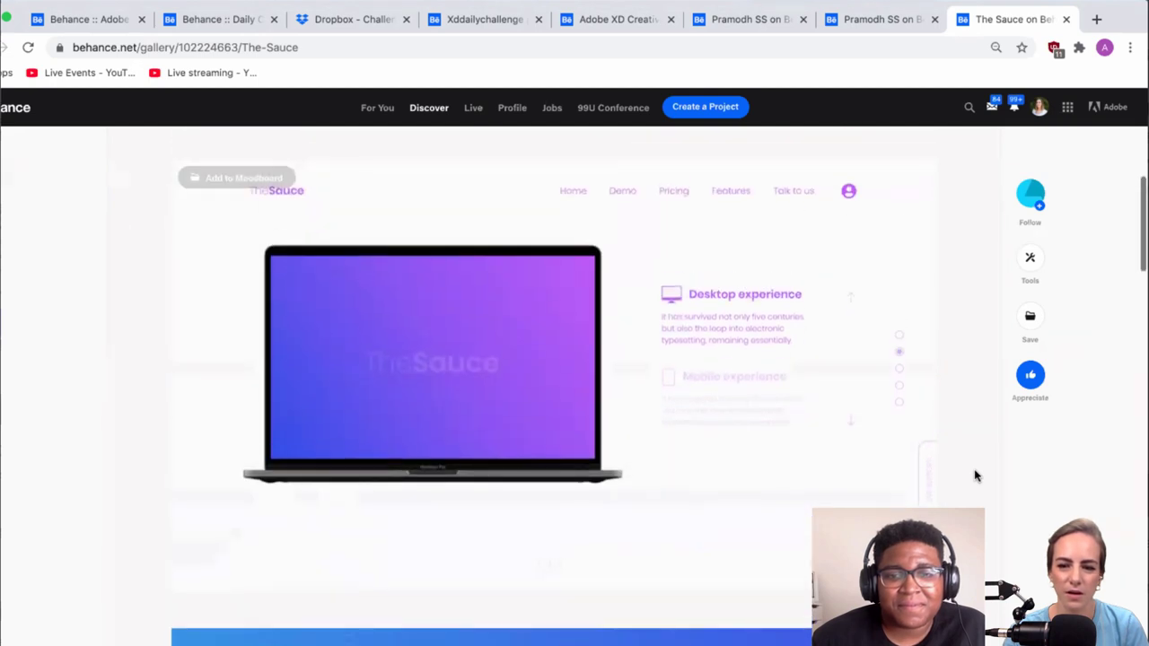
pyautogui.scroll(-6, 976, 475)
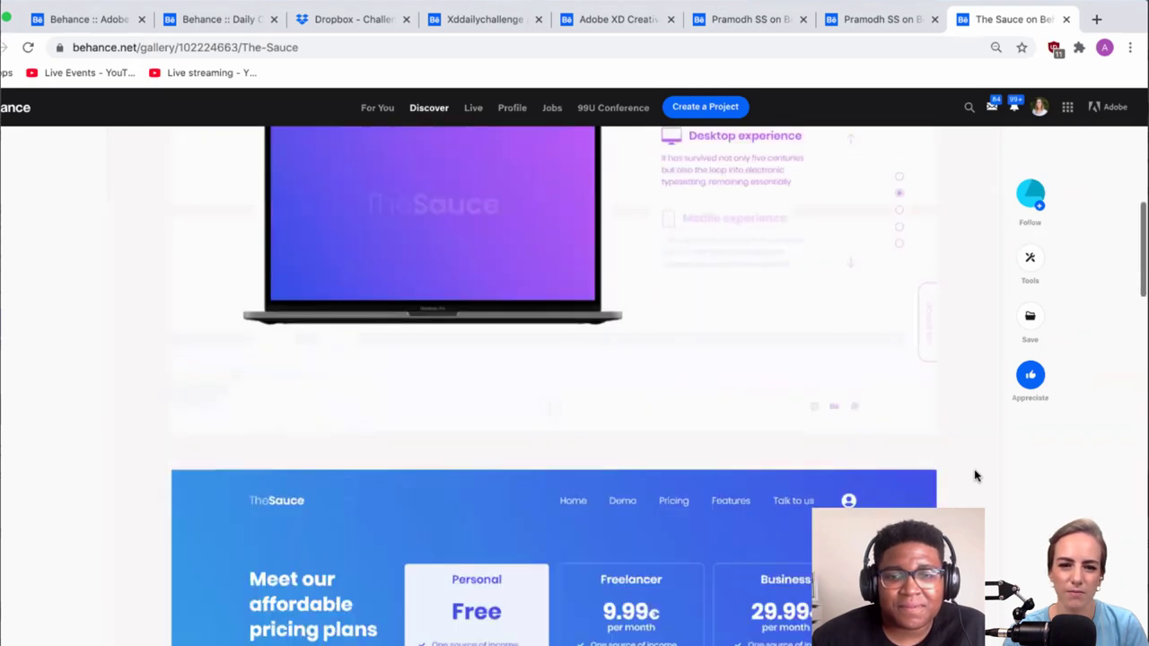
pyautogui.scroll(-6, 976, 475)
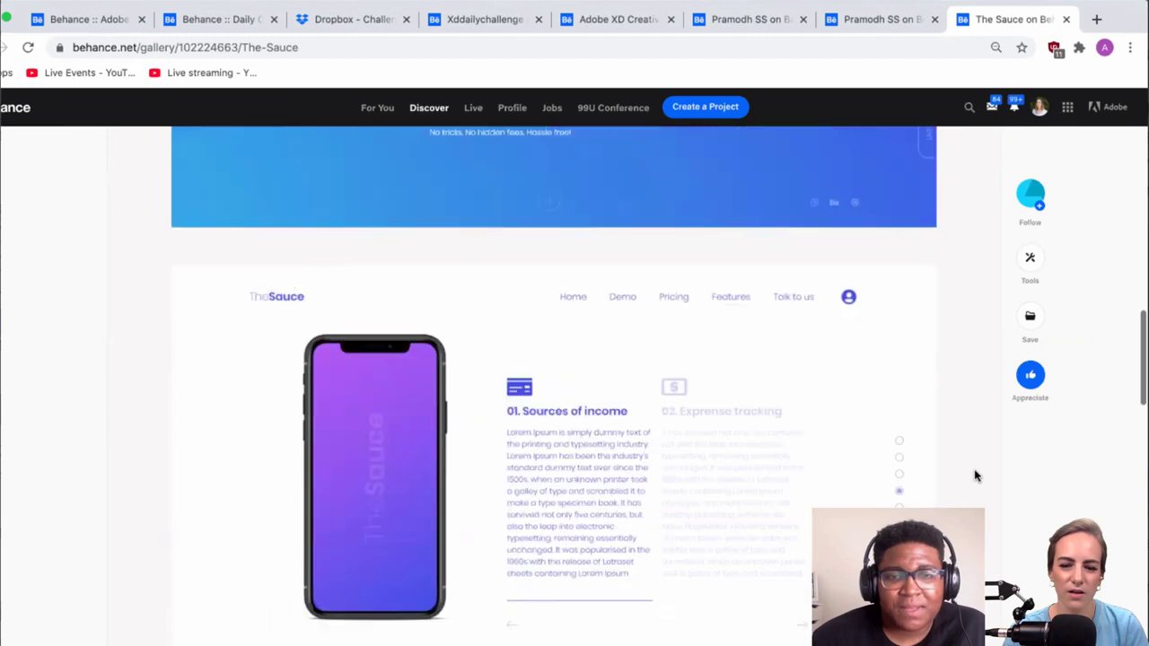
pyautogui.scroll(-2, 975, 476)
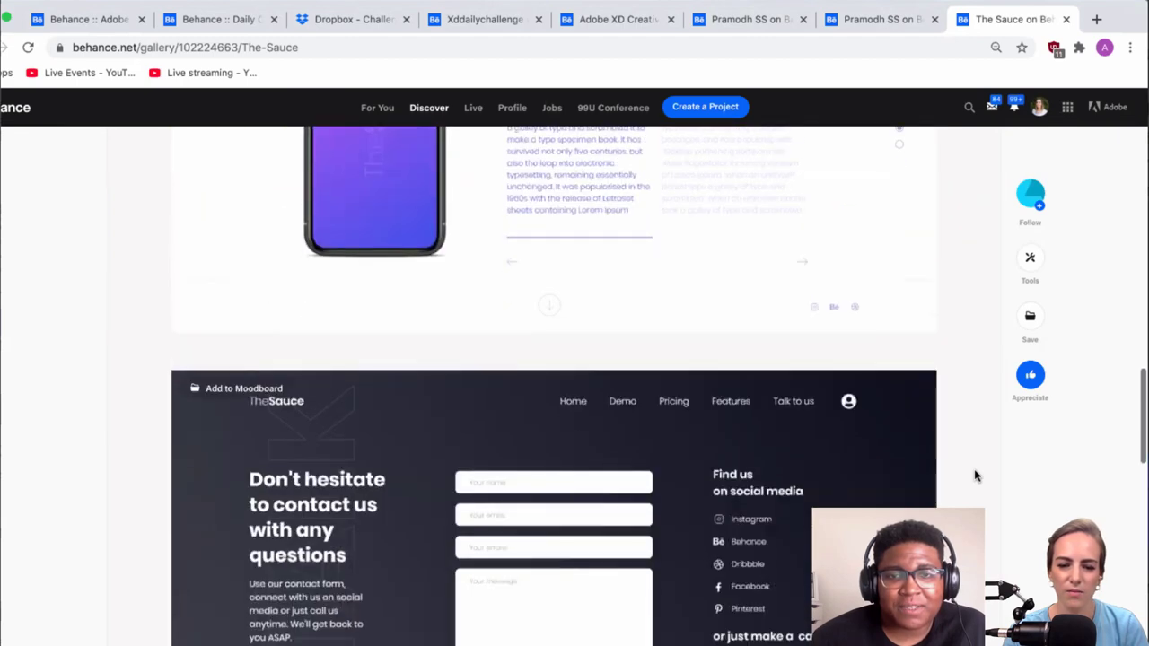
pyautogui.scroll(-3, 975, 476)
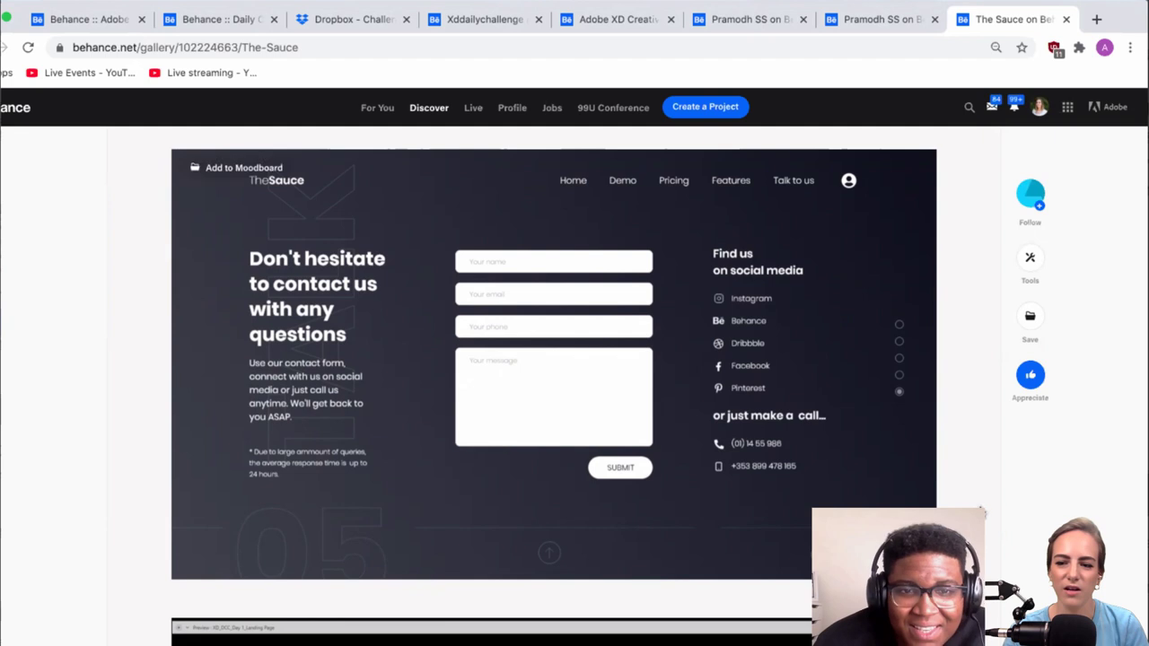
pyautogui.scroll(-1, 982, 512)
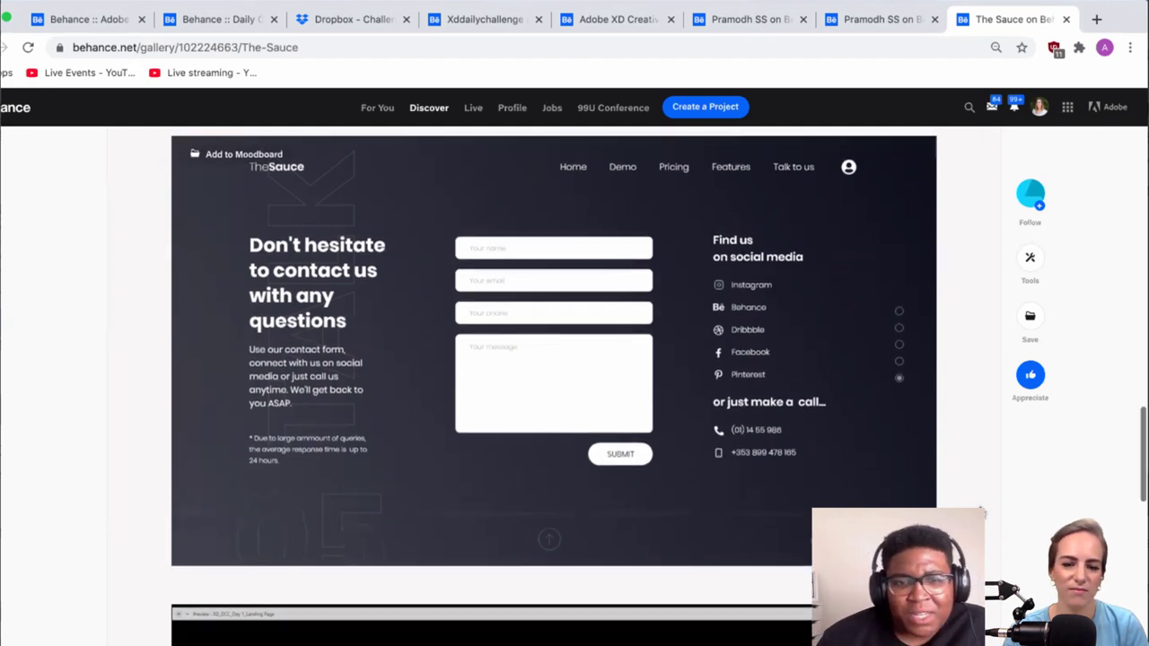
pyautogui.scroll(1, 982, 512)
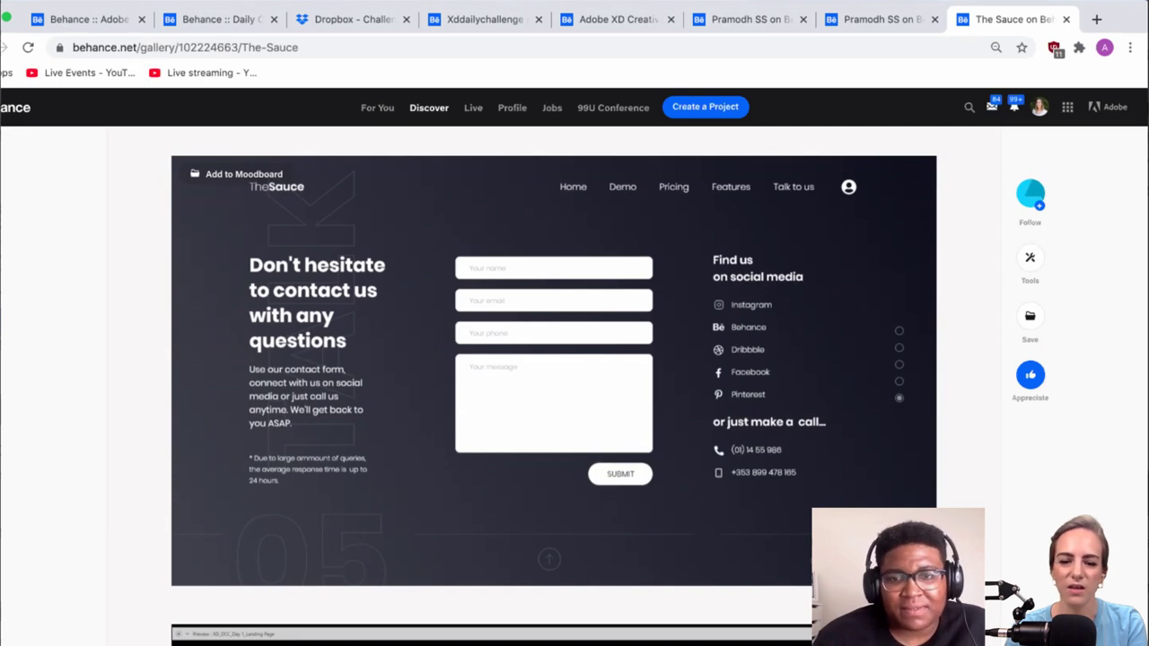
# Step: Play The Sauce prototype video in full screen, skip back to 0:08 and watch its transitions through to the contact form
pyautogui.scroll(-5, 550, 381)
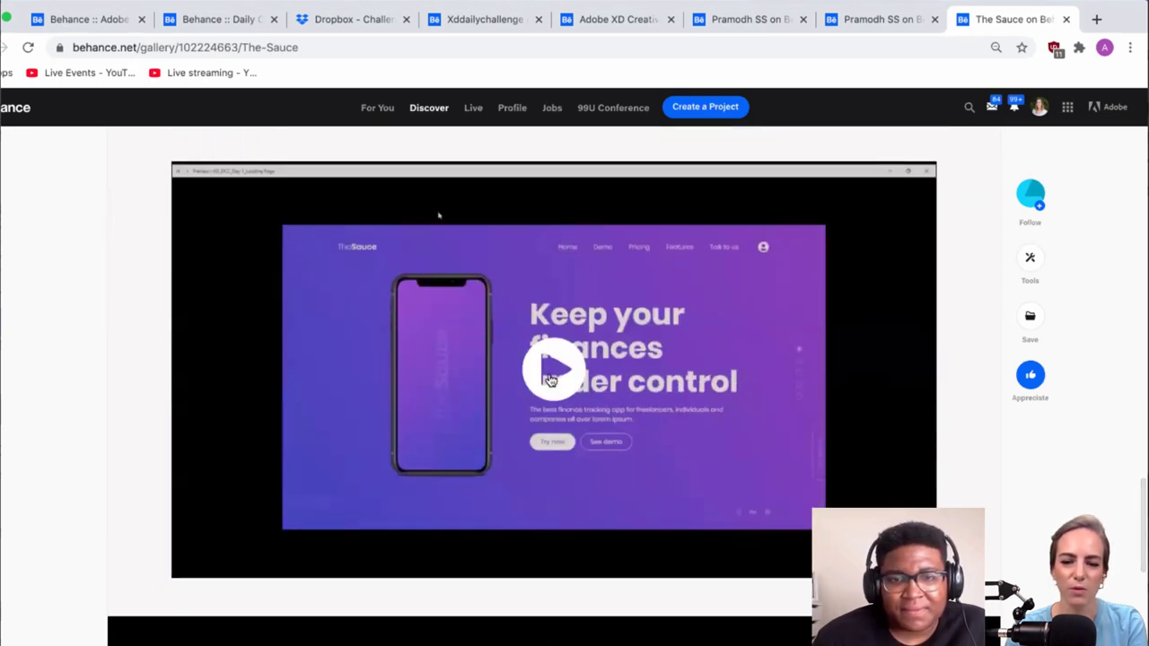
pyautogui.click(550, 381)
pyautogui.press('f')
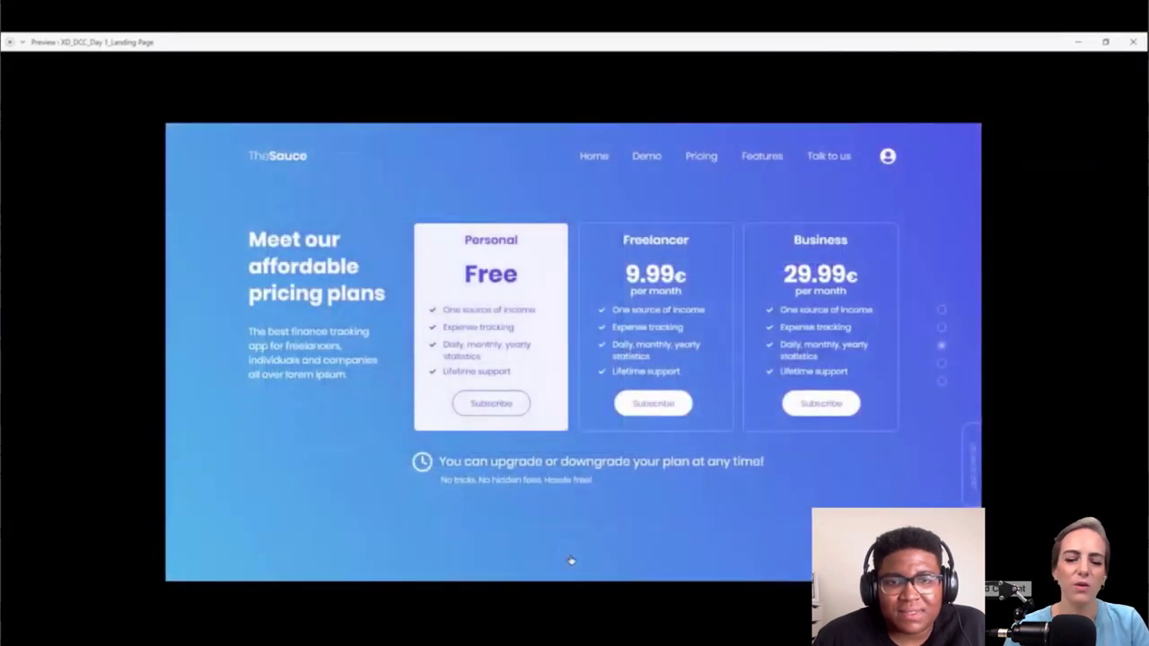
pyautogui.moveTo(569, 631)
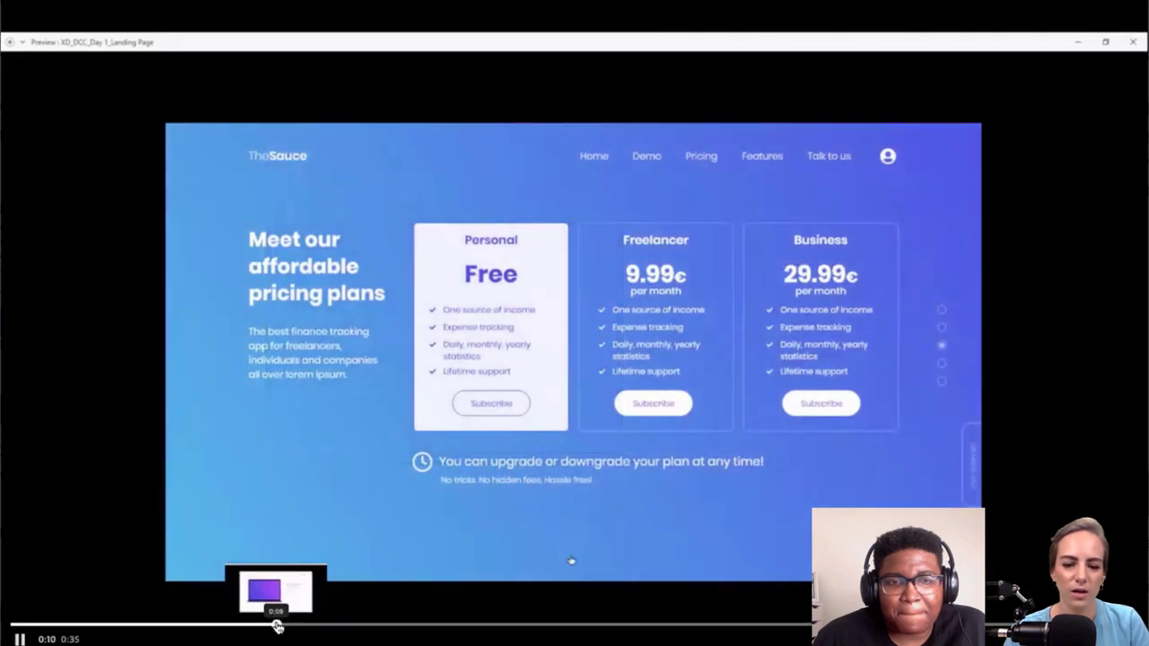
pyautogui.click(275, 625)
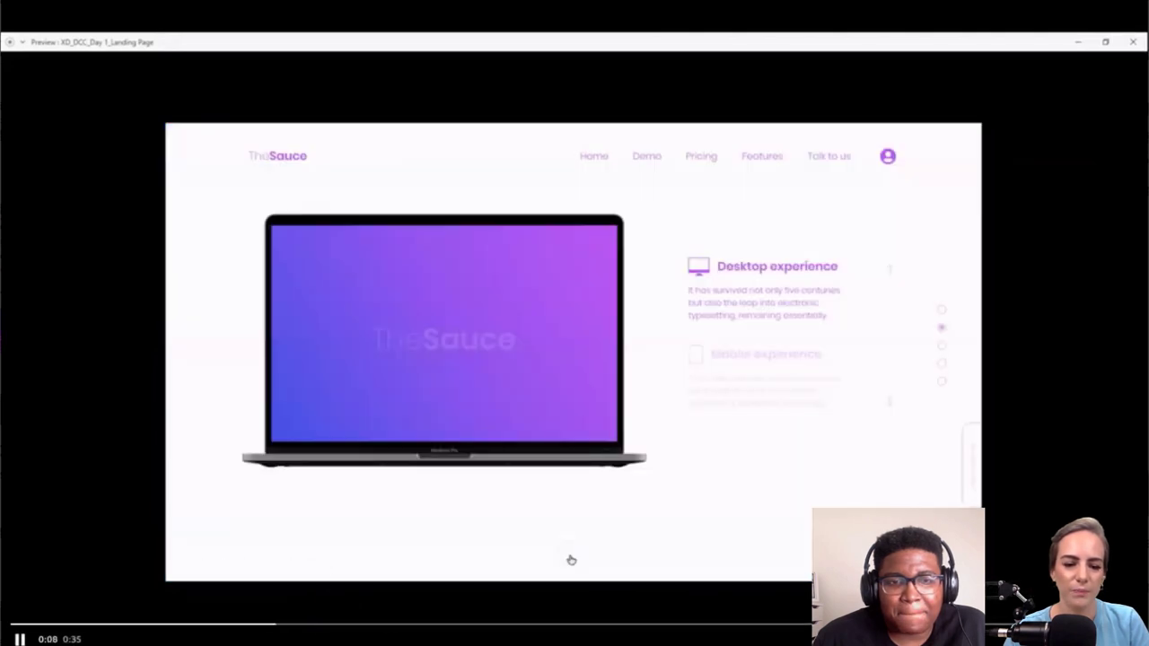
pyautogui.press('space')
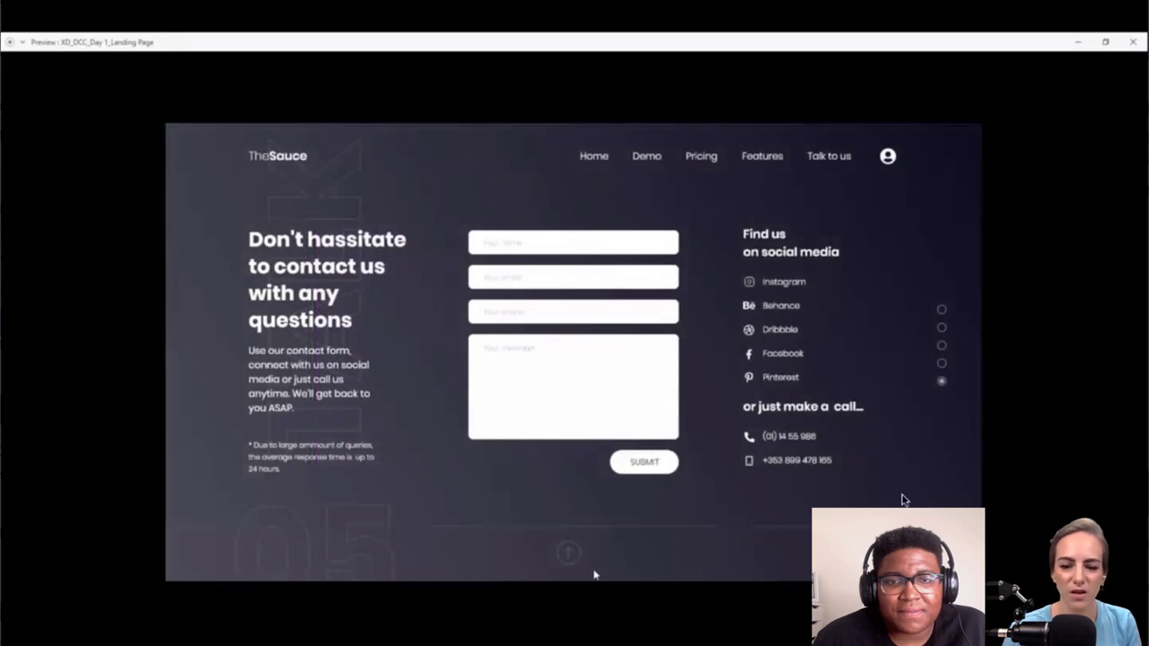
pyautogui.moveTo(413, 272)
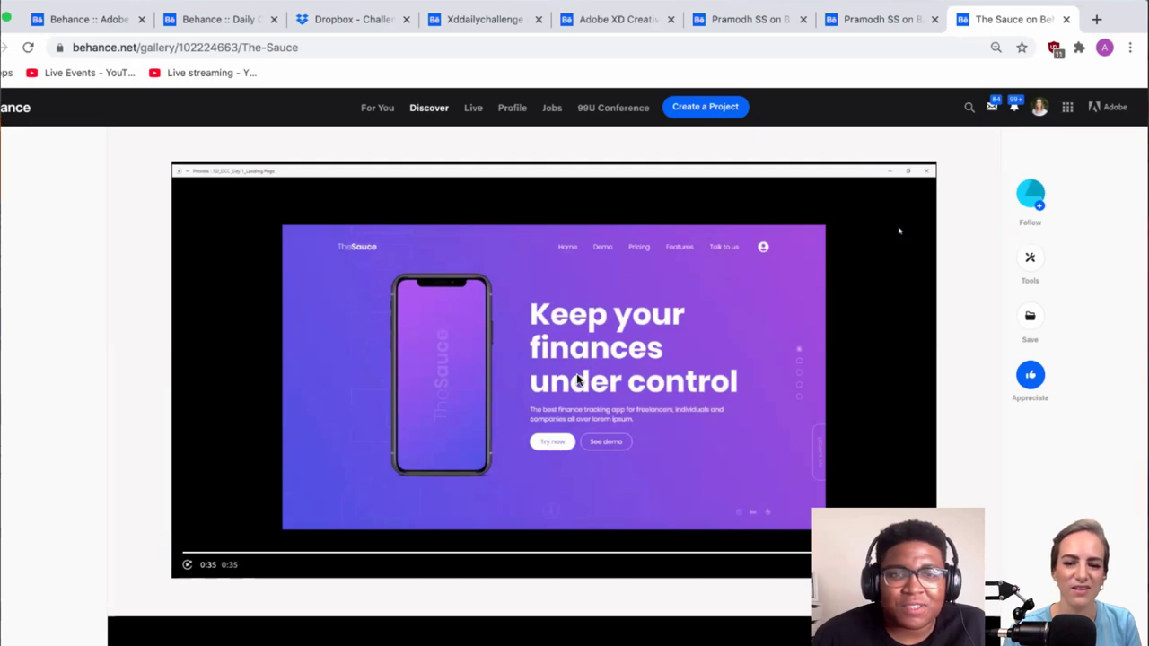
# Step: Return to the Discord current-challenge channel and browse to the submissions above The Sauce post
pyautogui.scroll(20, 577, 380)
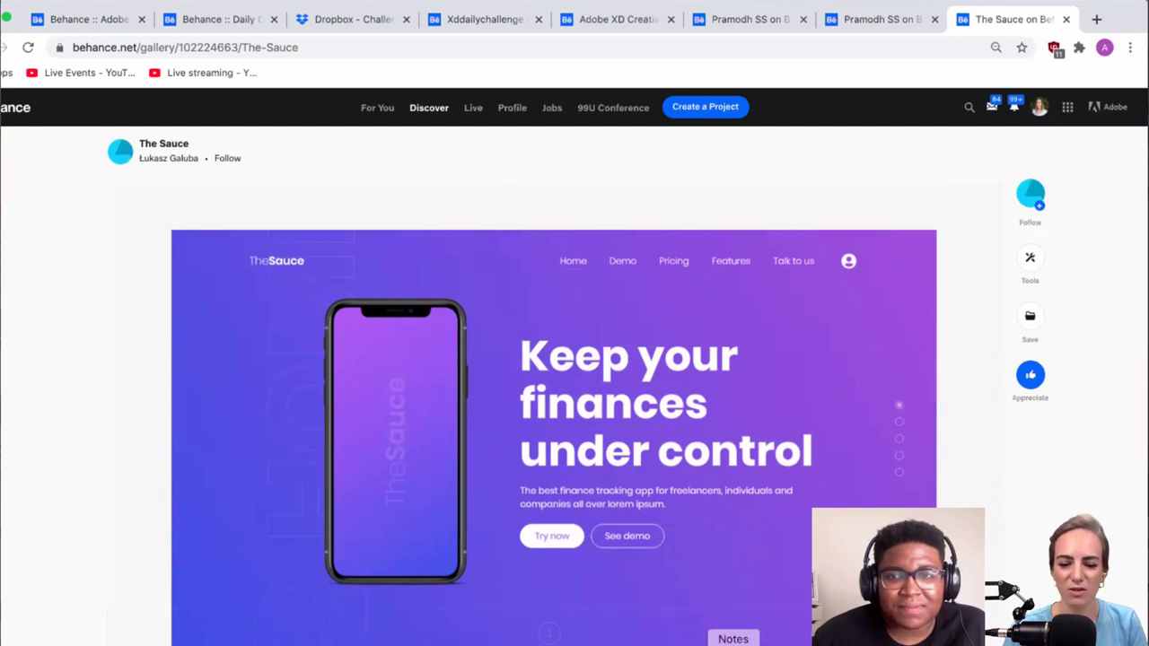
pyautogui.click(580, 643)
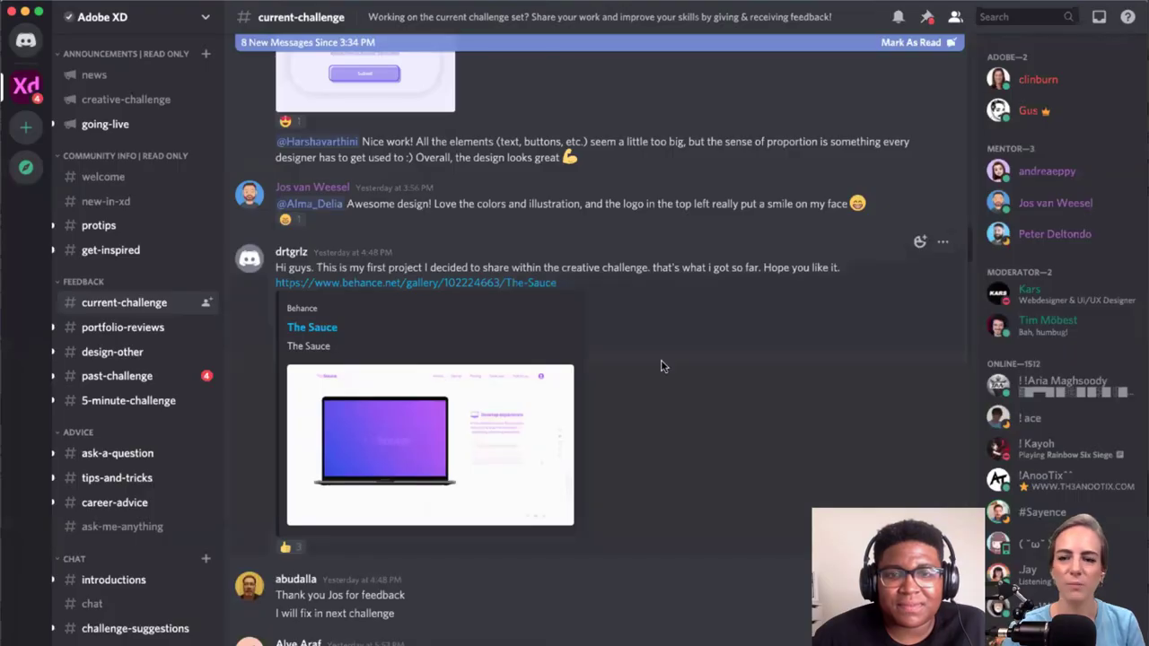
pyautogui.scroll(5, 660, 366)
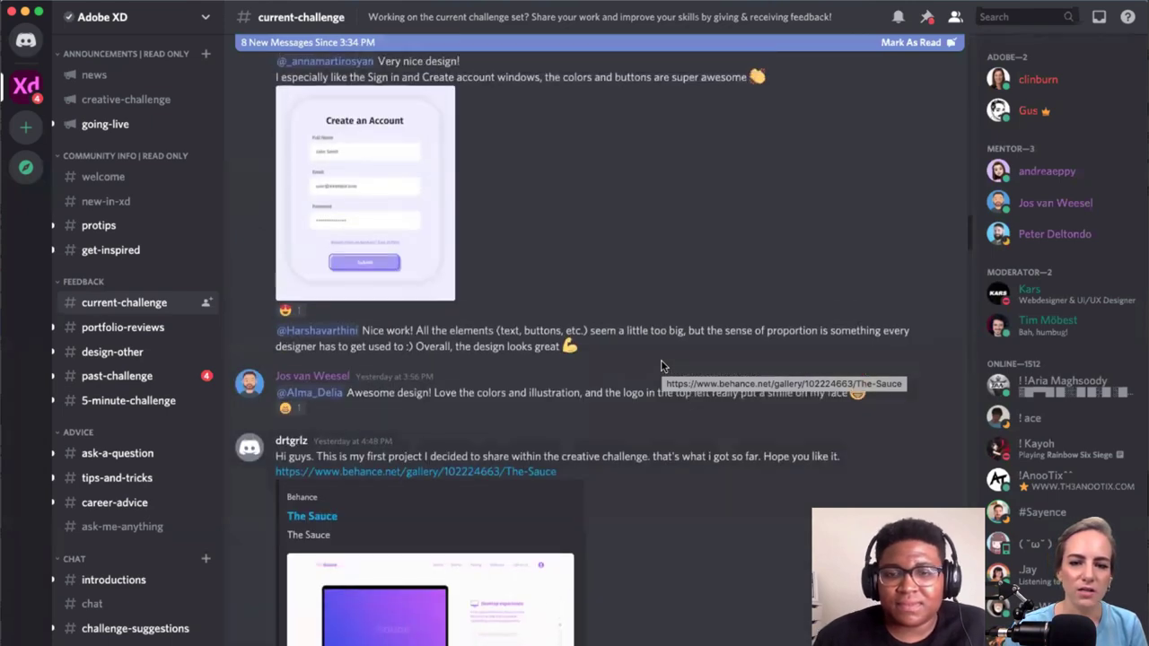
# Step: Switch to the Adobe XD document Adobe Live - Day 1 and examine the two-day agenda on the Prototyping slide
pyautogui.scroll(2, 660, 366)
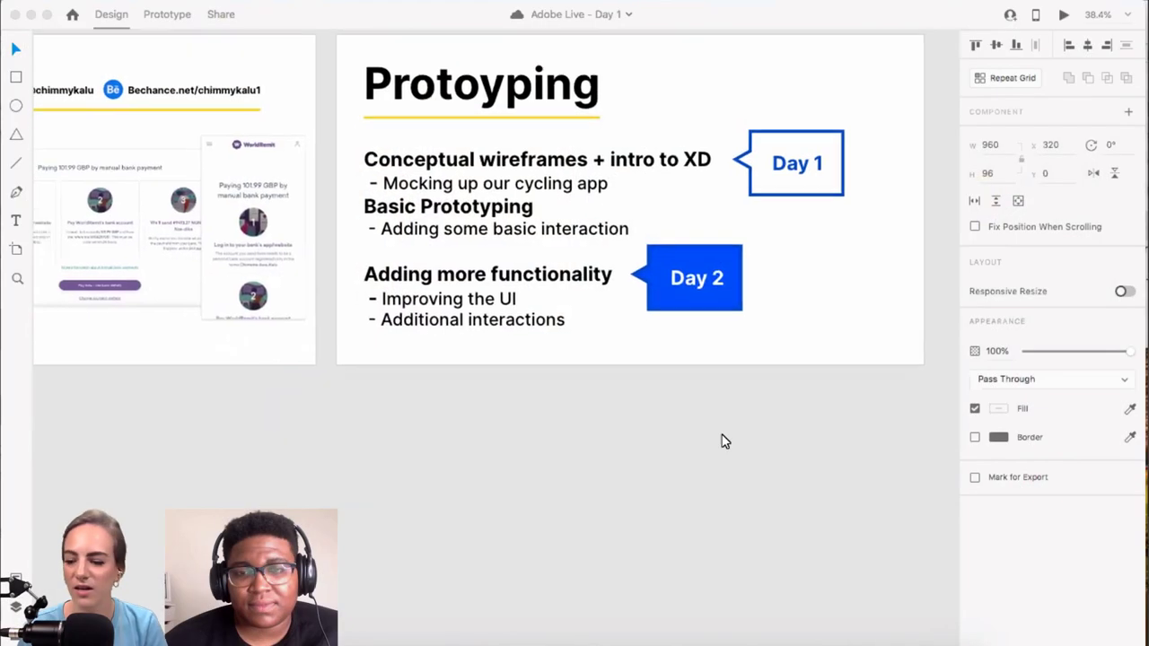
pyautogui.hscroll(-5, 723, 441)
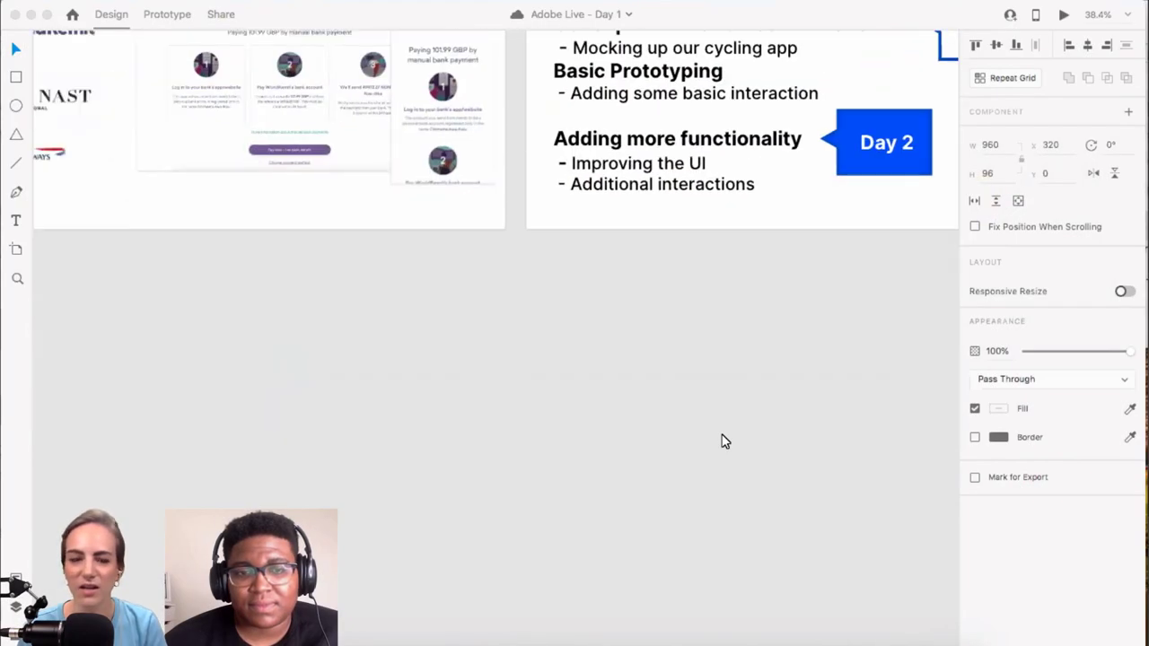
pyautogui.scroll(5, 724, 441)
pyautogui.hscroll(5, 723, 441)
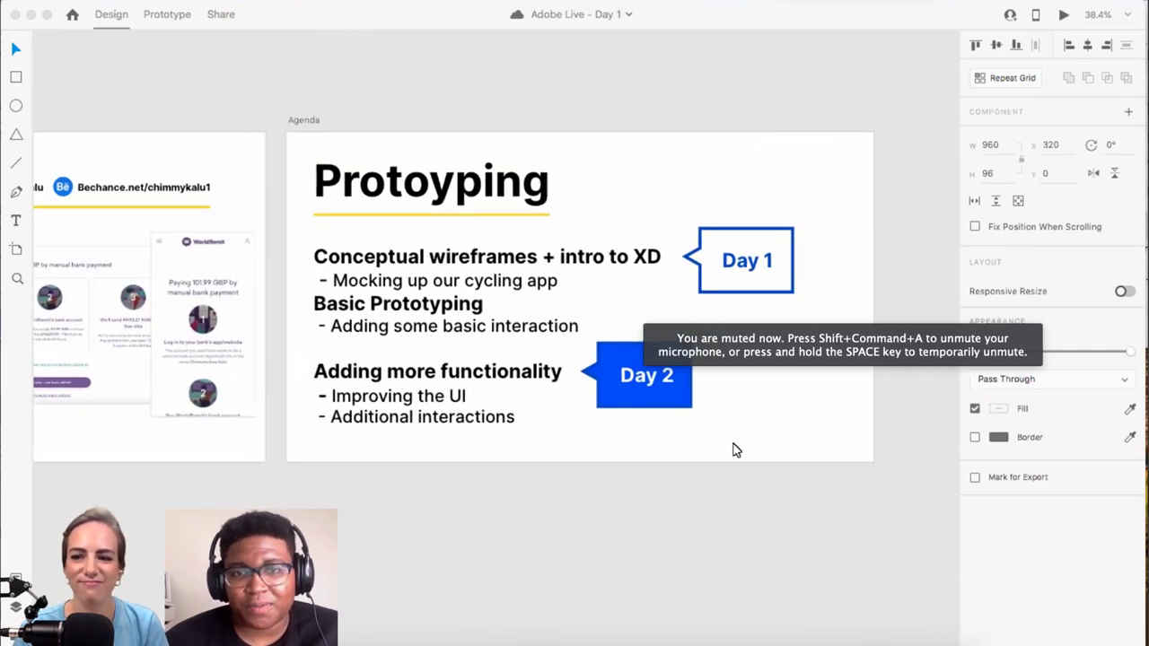
pyautogui.scroll(5, 734, 487)
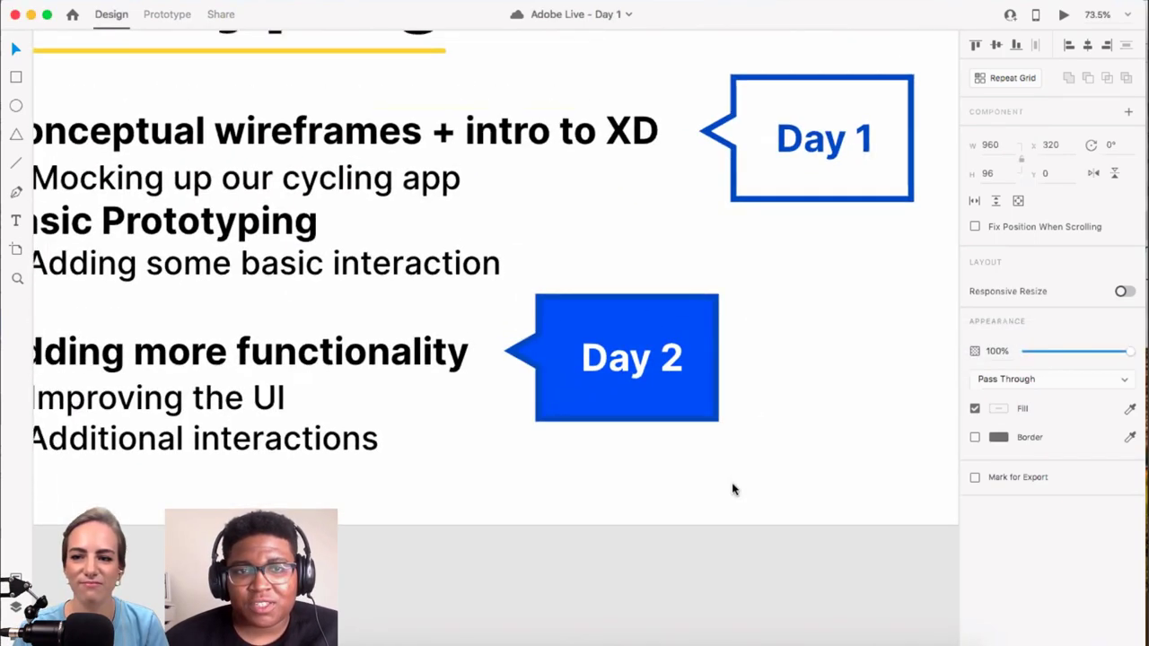
pyautogui.scroll(-5, 732, 487)
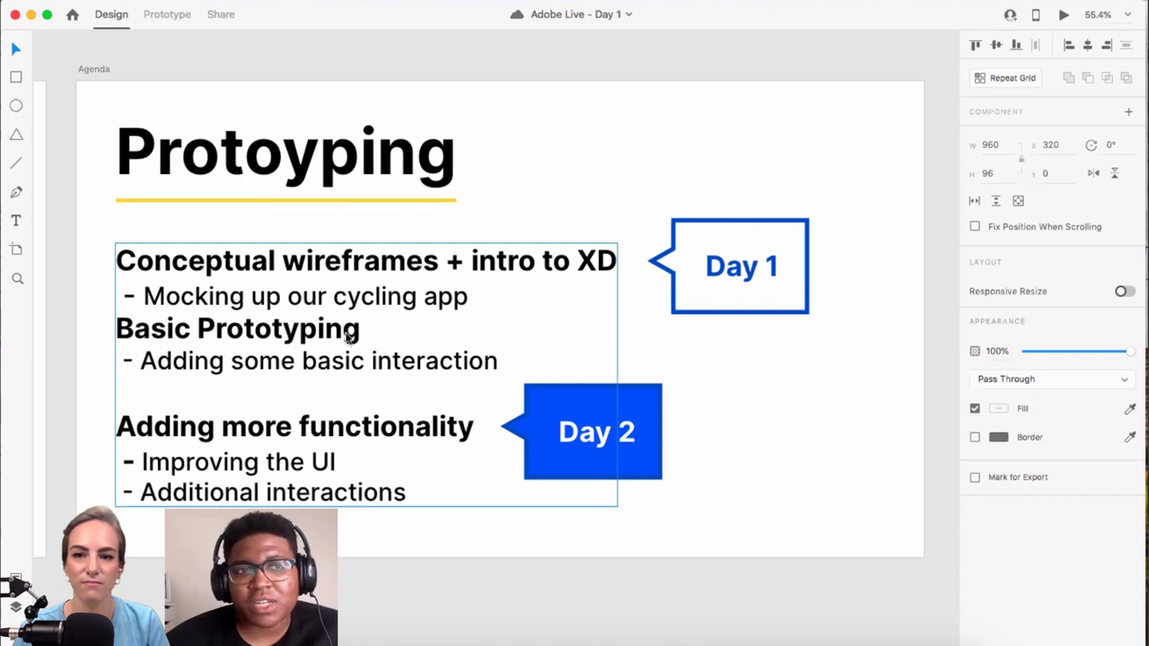
pyautogui.scroll(-2, 347, 336)
pyautogui.hscroll(-2, 346, 336)
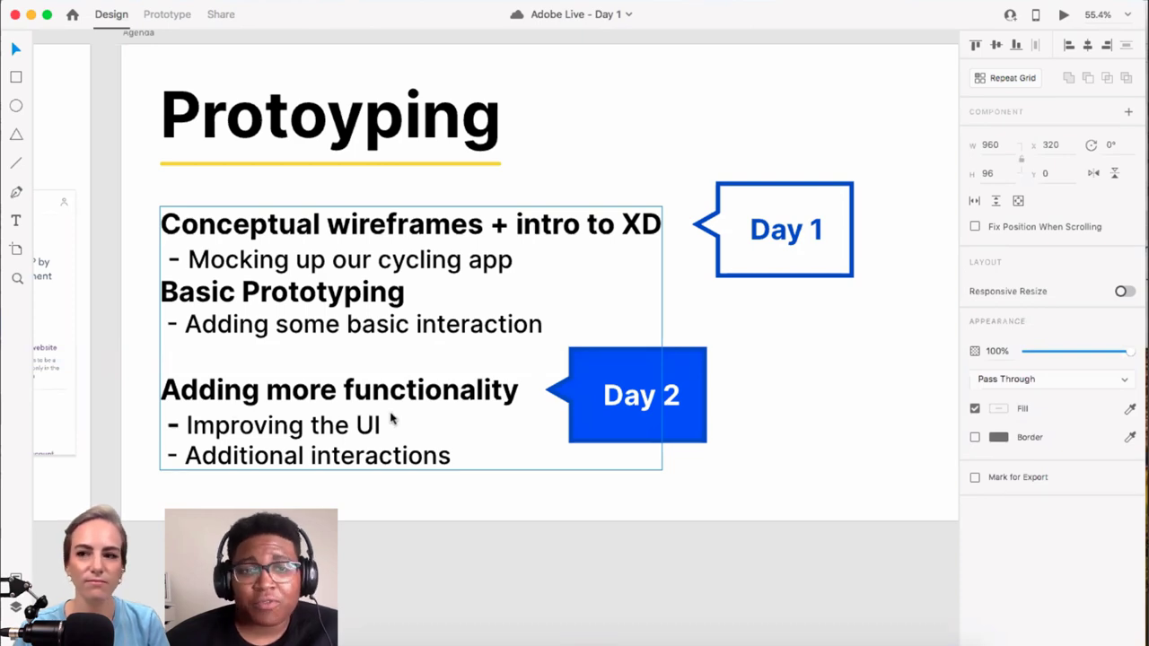
pyautogui.scroll(-5, 321, 455)
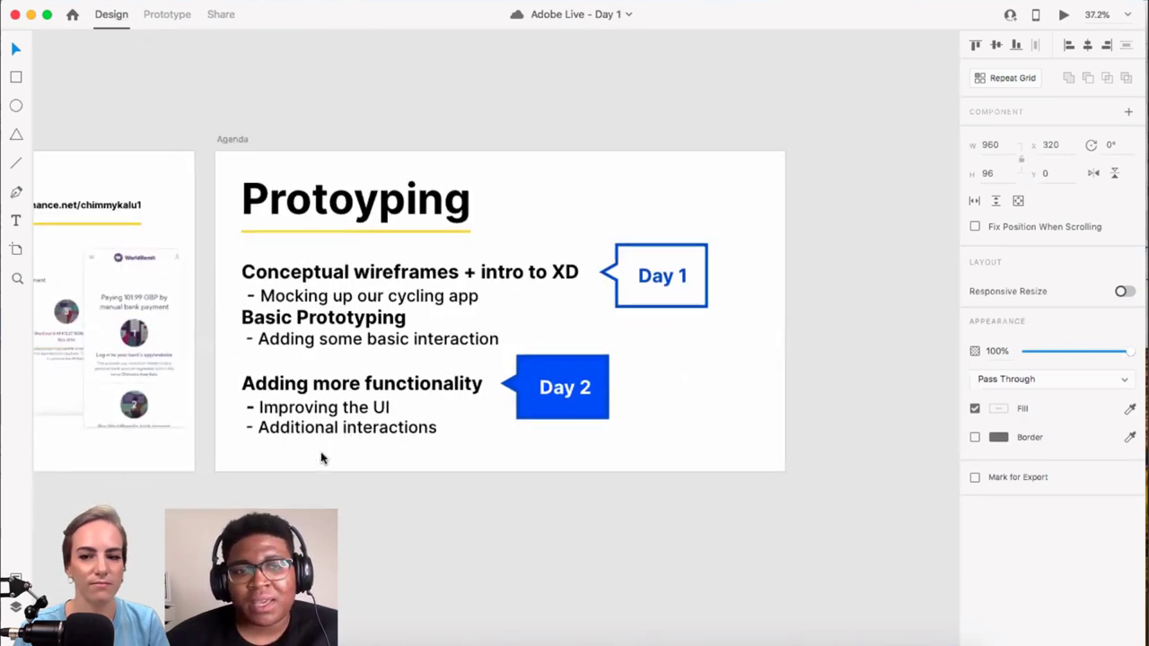
# Step: Examine the cycling app's wireframes and its high-fidelity Splash, Home and Shop artboards
pyautogui.scroll(-5, 321, 455)
pyautogui.scroll(-5, 320, 456)
pyautogui.hscroll(-5, 320, 455)
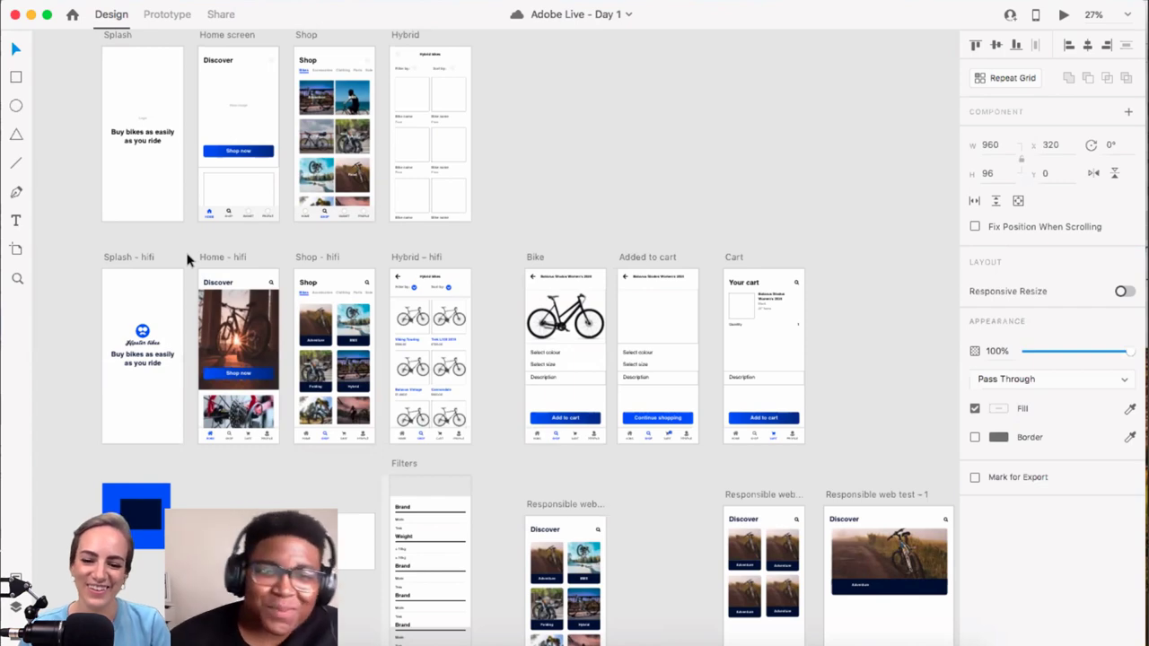
pyautogui.scroll(1, 189, 259)
pyautogui.hscroll(-1, 188, 260)
pyautogui.scroll(2, 188, 260)
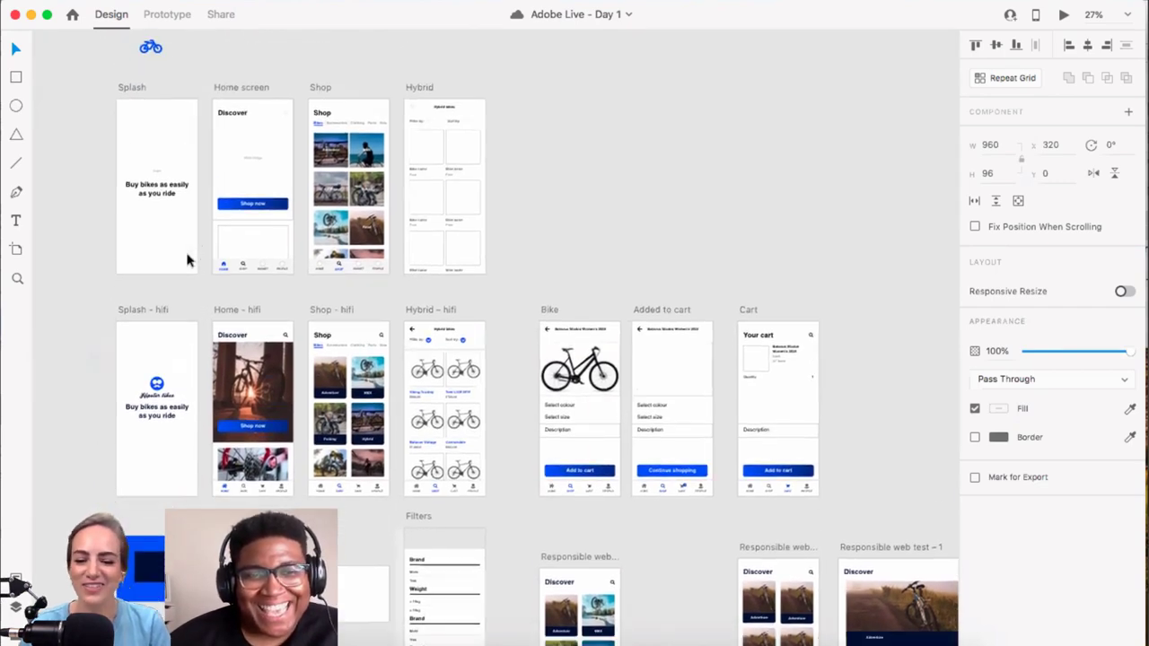
pyautogui.scroll(10, 187, 260)
pyautogui.scroll(-3, 188, 260)
pyautogui.hscroll(1, 188, 259)
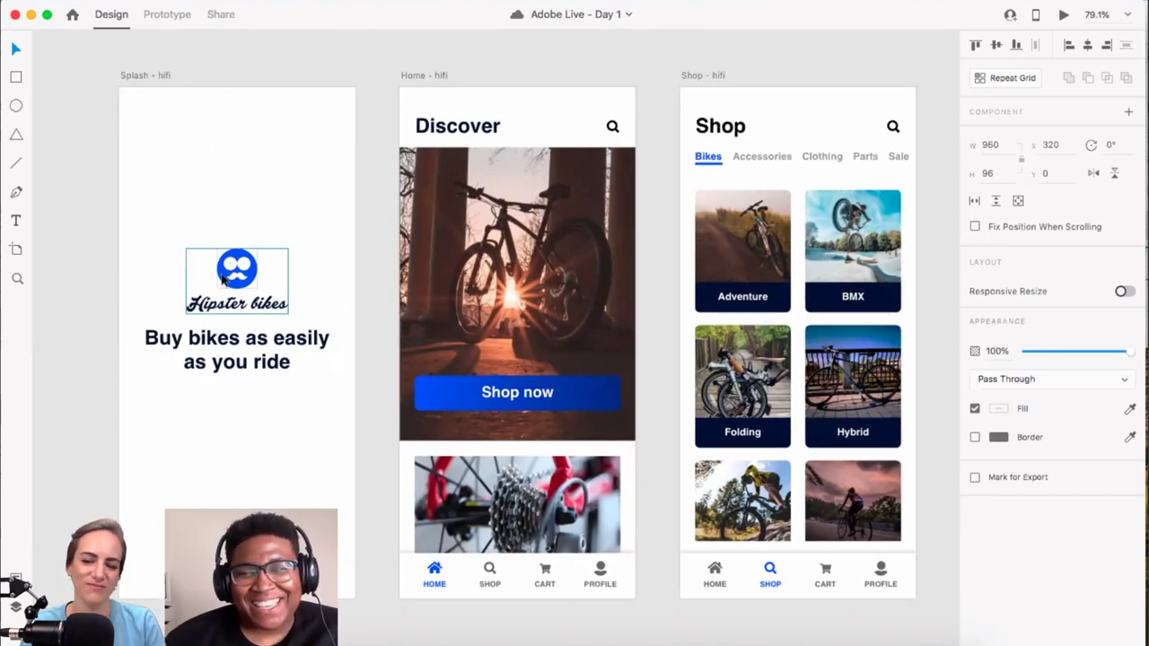
pyautogui.scroll(-2, 230, 275)
pyautogui.scroll(-2, 582, 401)
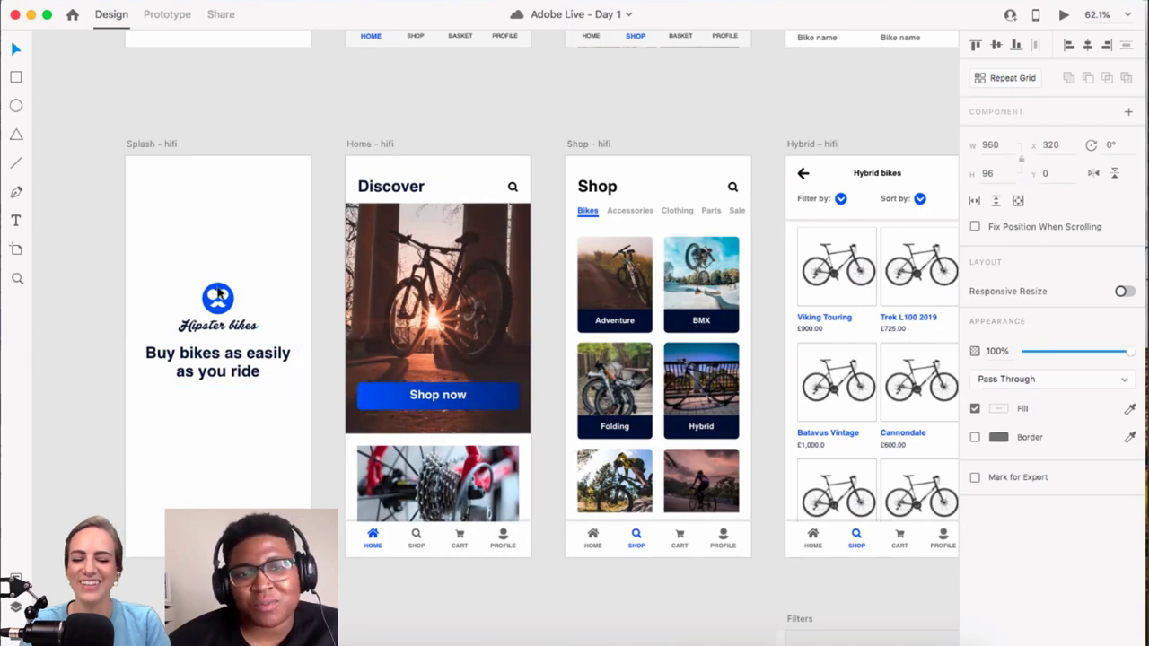
pyautogui.hscroll(3, 477, 388)
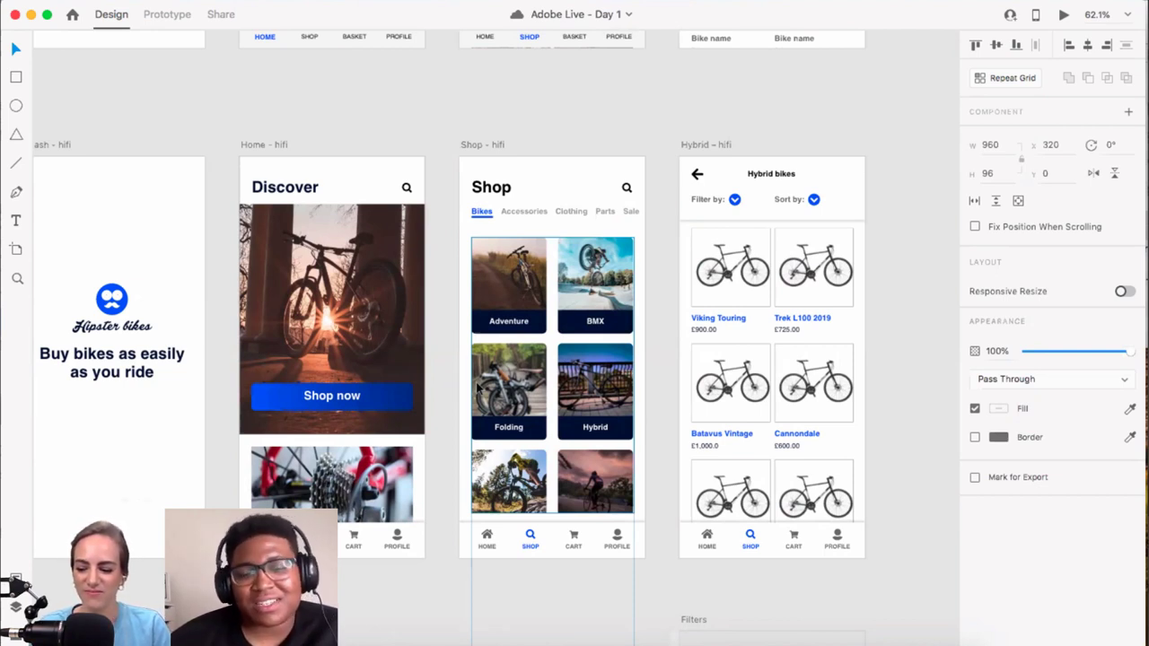
pyautogui.scroll(-1, 519, 201)
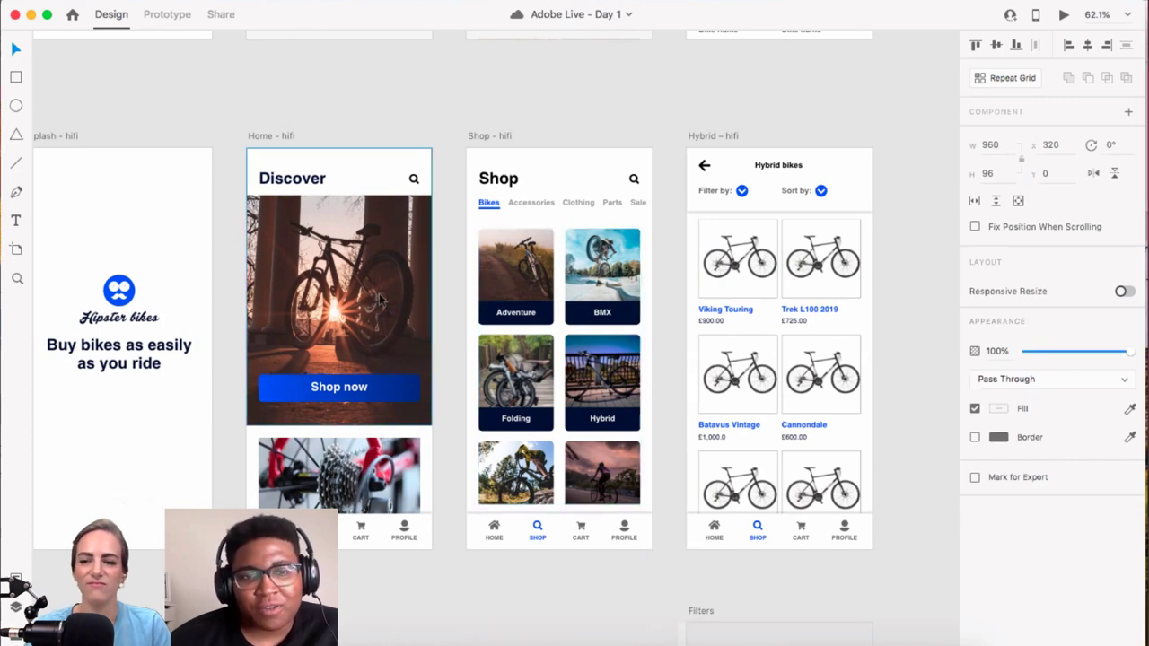
# Step: Examine the high-fidelity shopping flow from Home and Shop through Hybrid and Bike to the Added to cart and Cart artboards
pyautogui.scroll(-3, 556, 457)
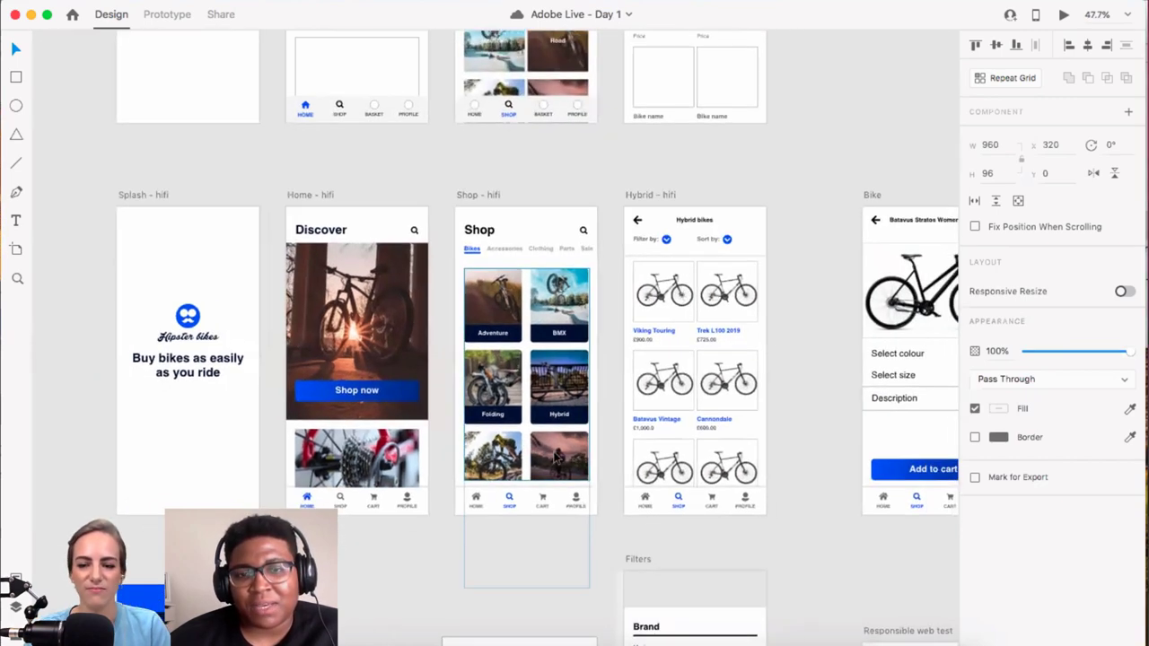
pyautogui.hscroll(3, 556, 458)
pyautogui.hscroll(2, 640, 300)
pyautogui.scroll(-1, 641, 299)
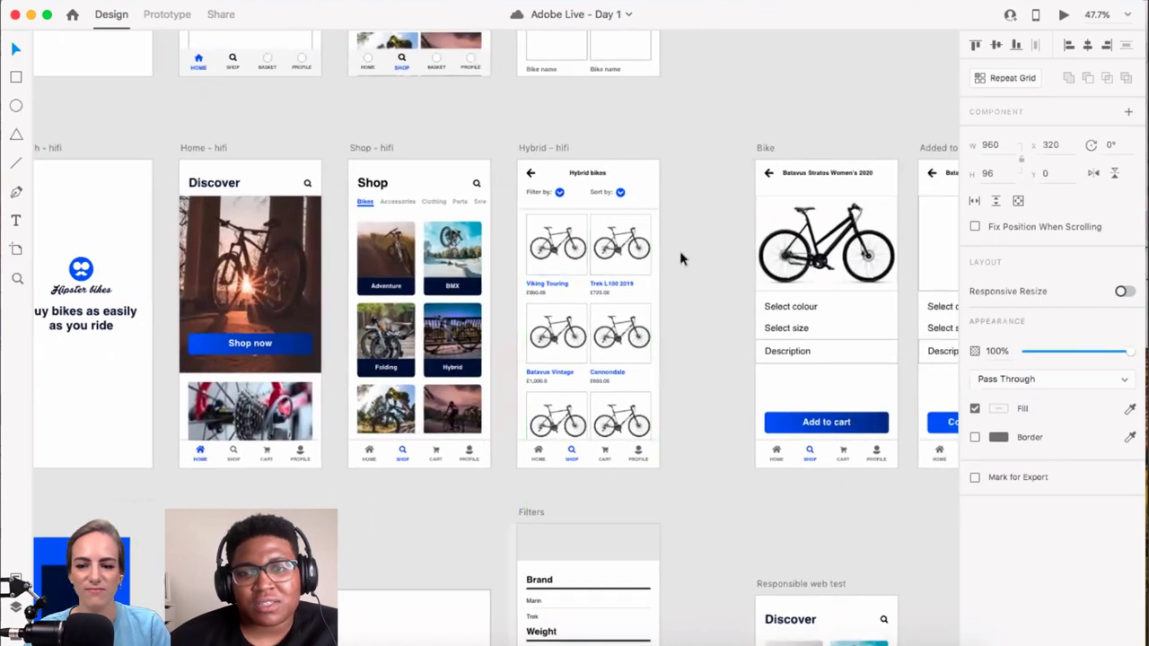
pyautogui.hscroll(3, 660, 345)
pyautogui.scroll(-1, 659, 346)
pyautogui.hscroll(-5, 473, 325)
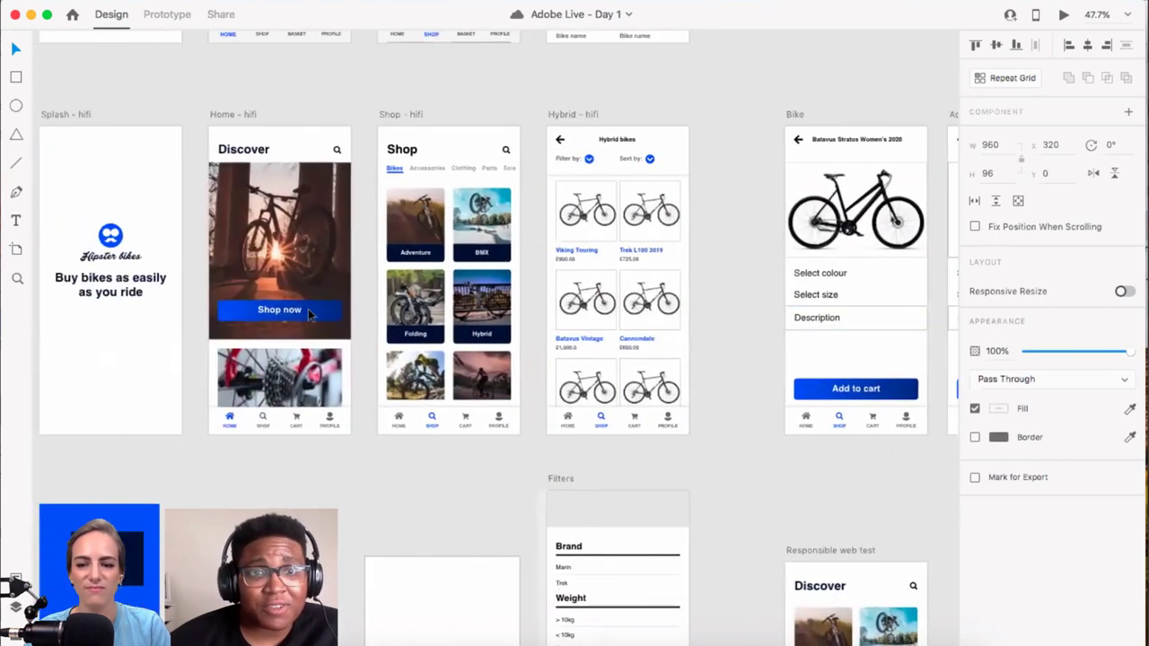
pyautogui.scroll(5, 312, 309)
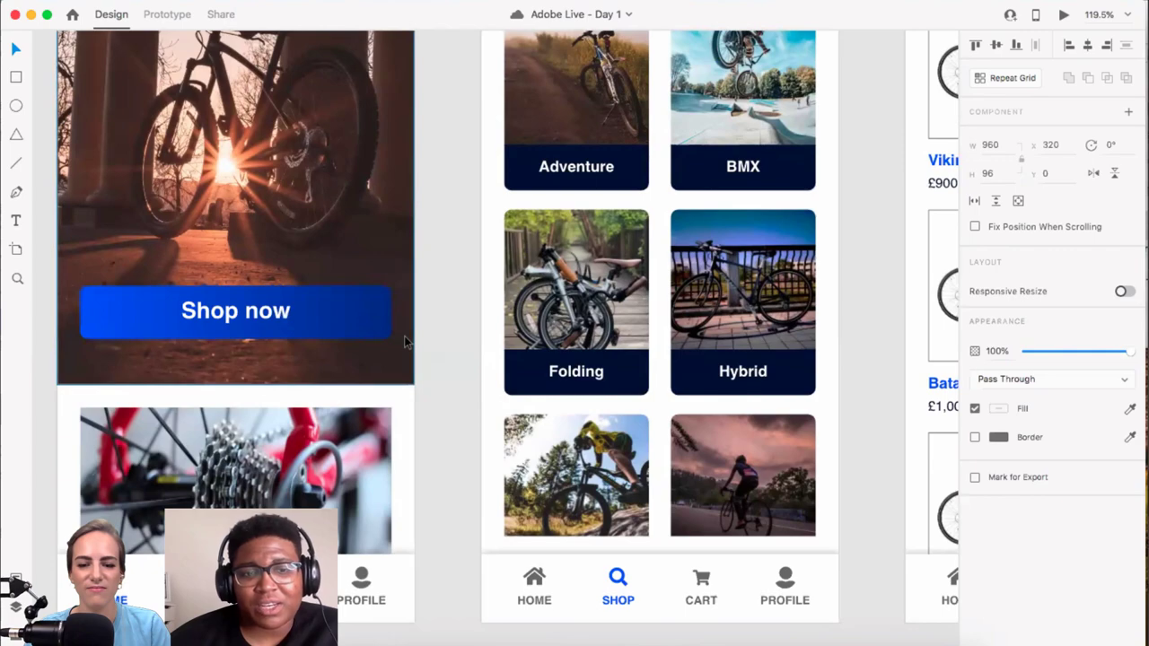
pyautogui.scroll(-3, 404, 338)
pyautogui.hscroll(10, 404, 335)
pyautogui.scroll(-2, 501, 359)
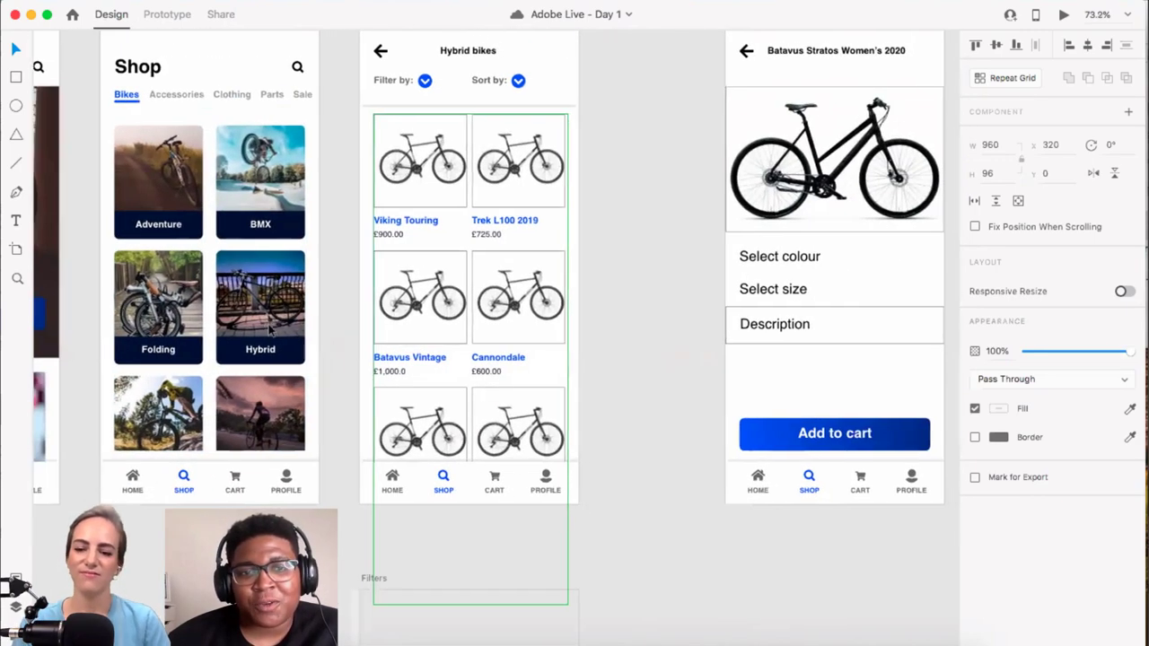
pyautogui.hscroll(8, 501, 360)
pyautogui.scroll(-6, 615, 395)
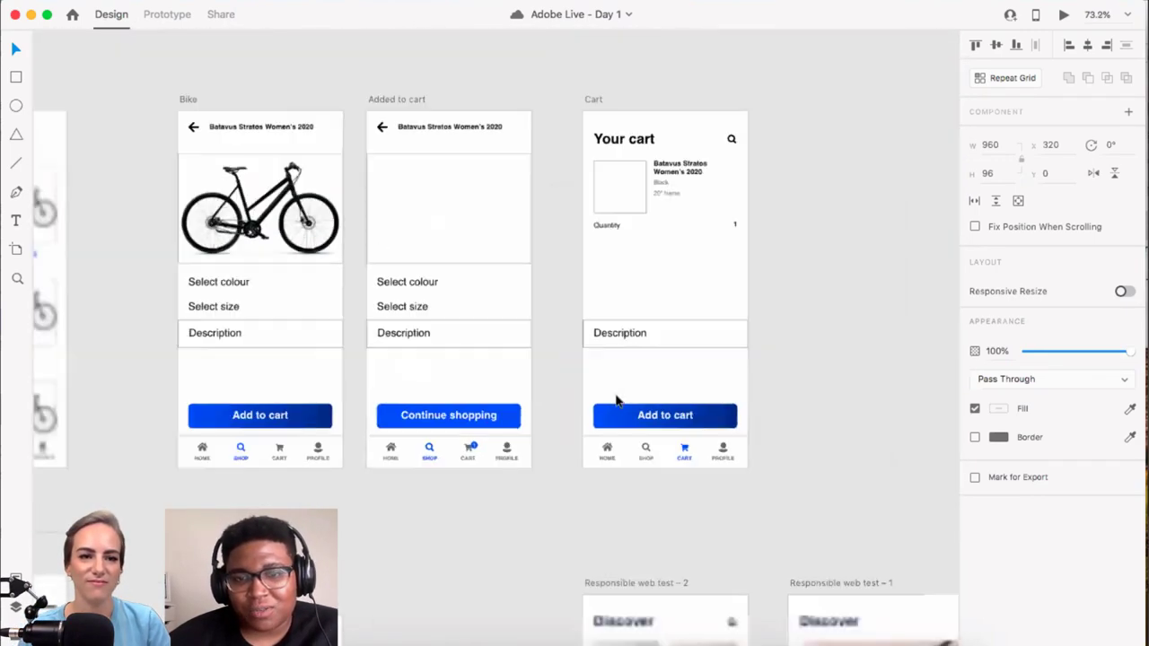
# Step: Inspect the Responsible web test artboards and their bike category grid, and return to the overview of the high-fidelity screens
pyautogui.scroll(-10, 615, 401)
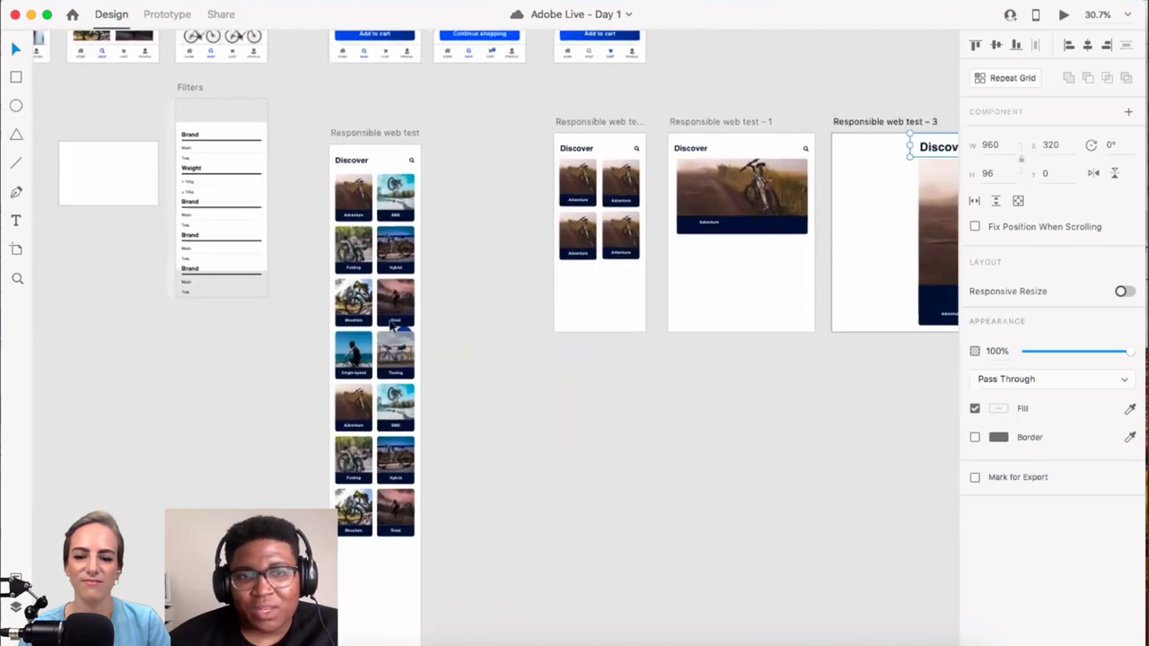
pyautogui.scroll(10, 396, 287)
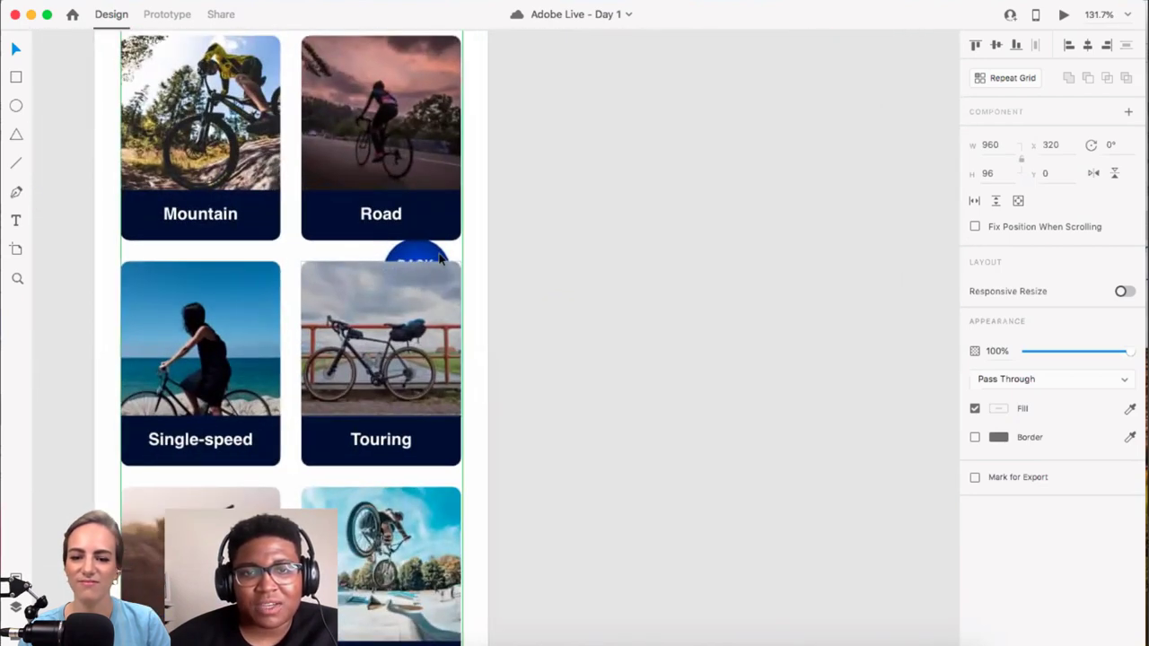
pyautogui.scroll(-5, 431, 265)
pyautogui.scroll(3, 431, 269)
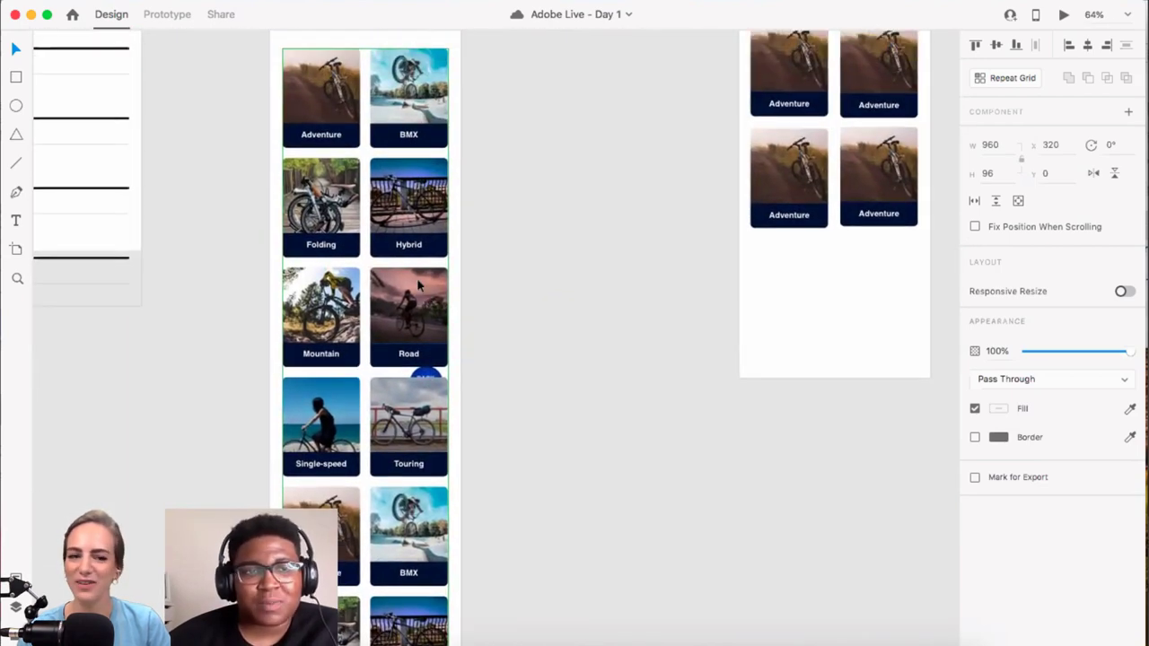
pyautogui.scroll(-10, 418, 286)
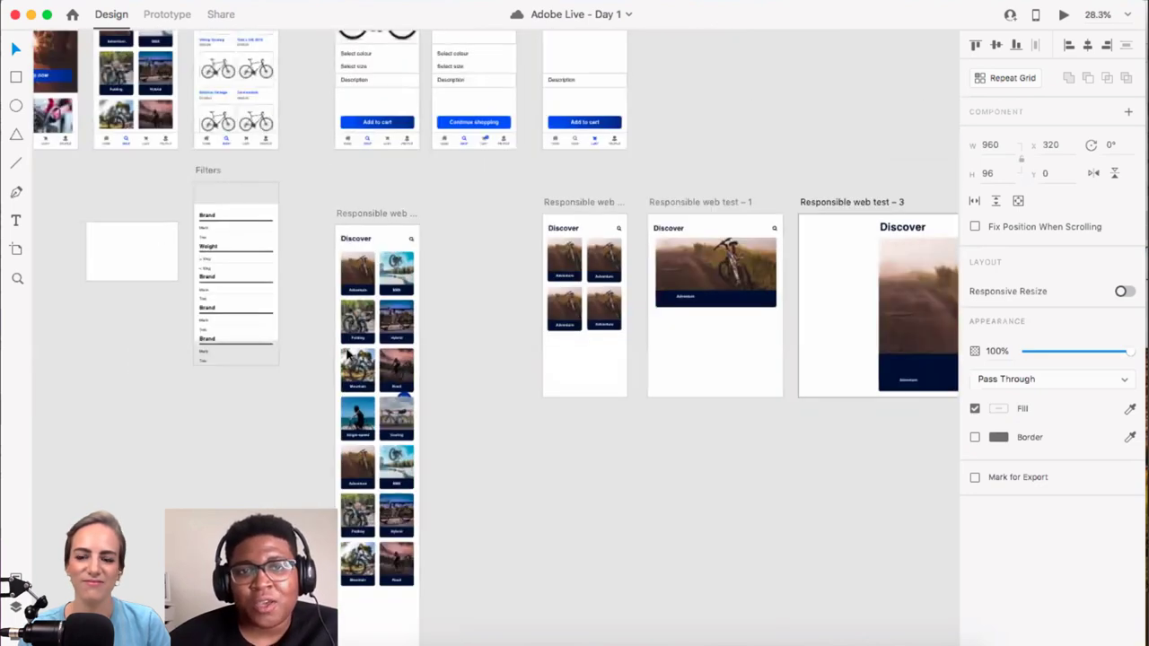
pyautogui.scroll(5, 350, 354)
pyautogui.hscroll(-5, 350, 354)
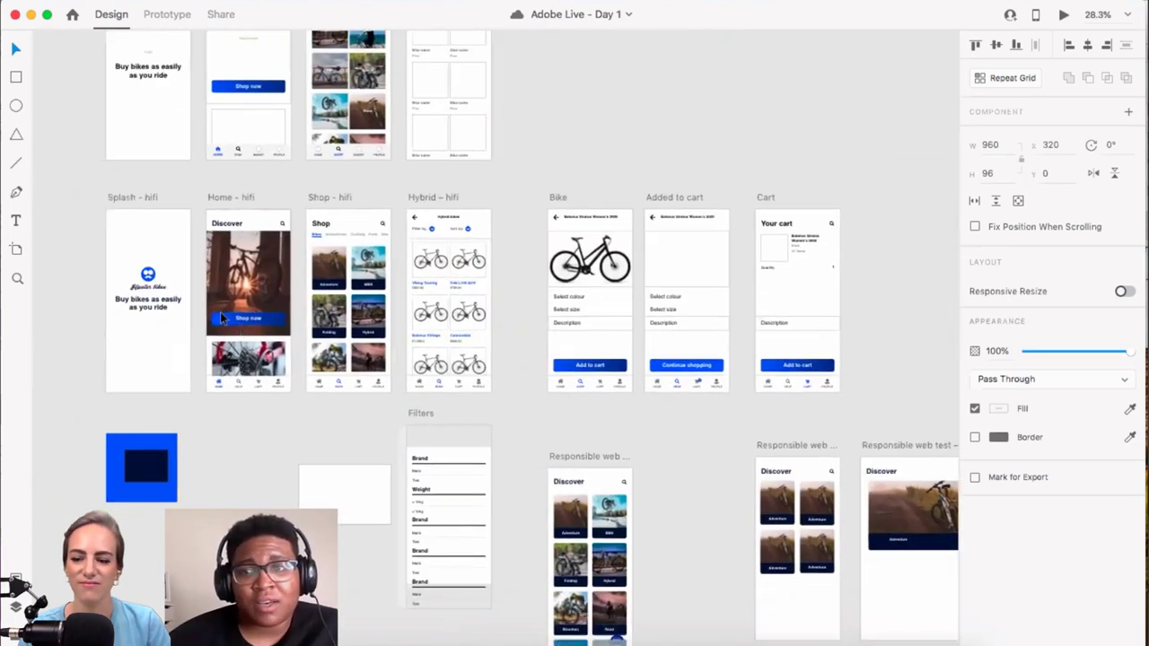
pyautogui.scroll(5, 258, 251)
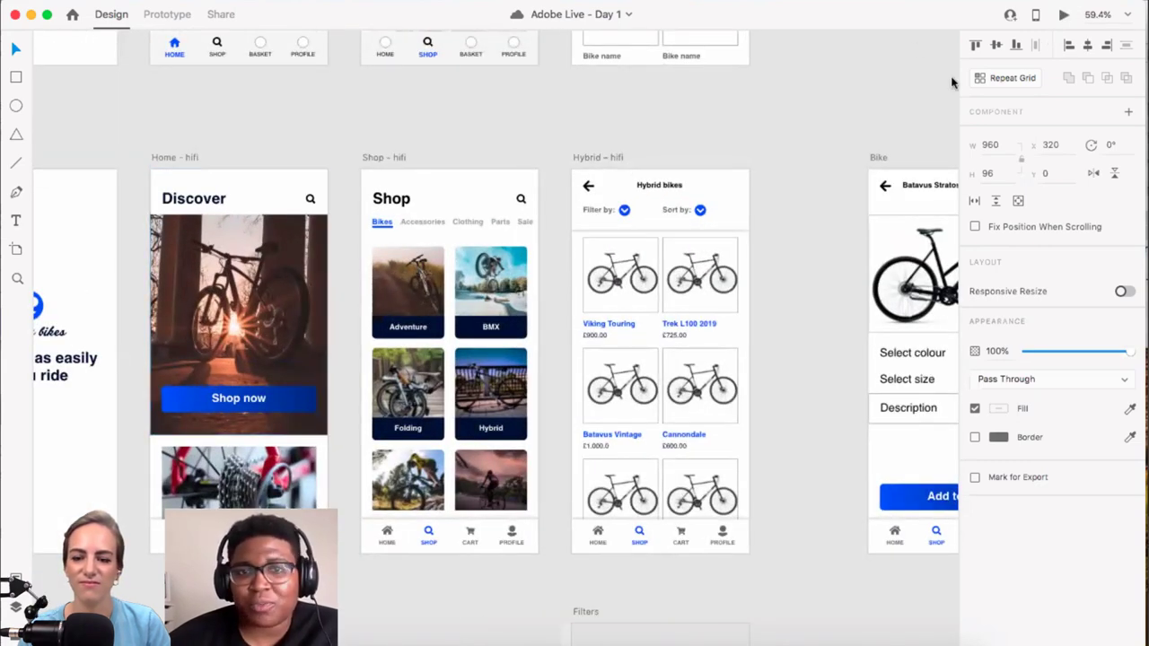
pyautogui.press('super+Return')
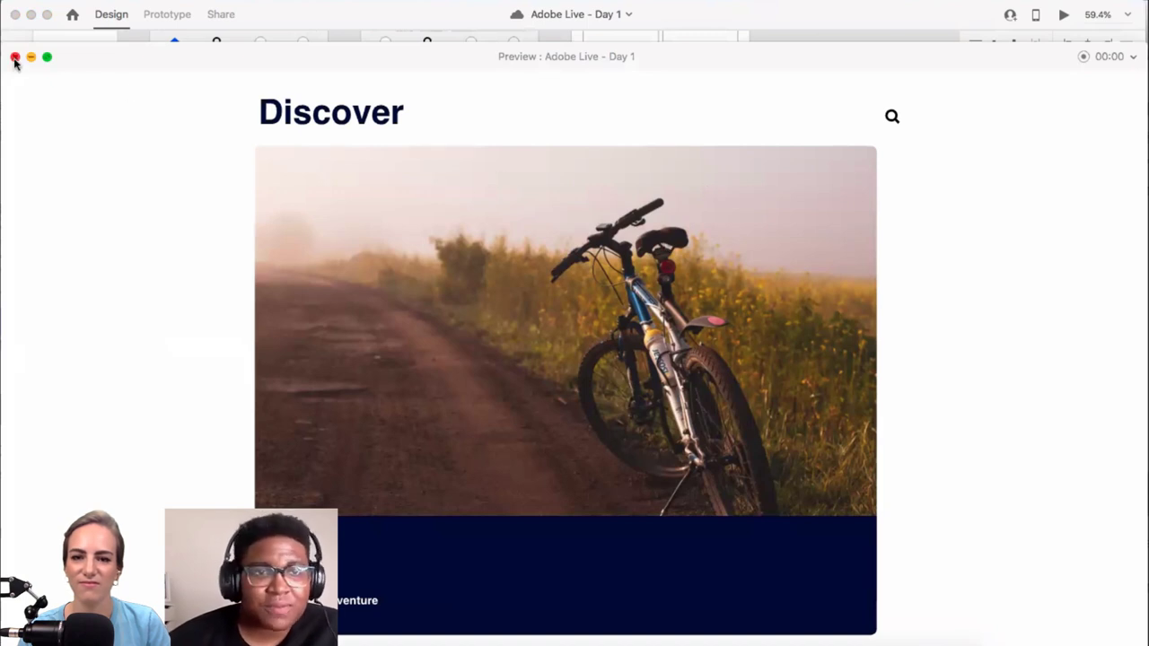
pyautogui.press('super+w')
# Step: Preview the prototype starting from the Splash - hifi artboard in Prototype mode, and place the preview window over the Hybrid - hifi artboard
pyautogui.hscroll(-3, 265, 195)
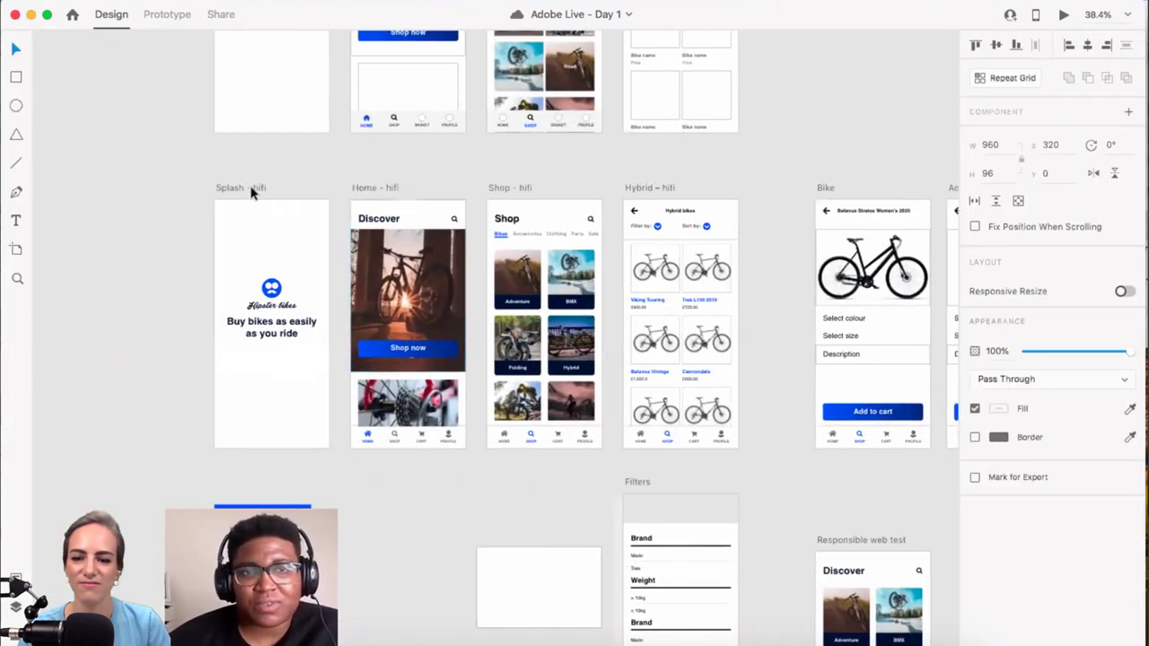
pyautogui.click(252, 188)
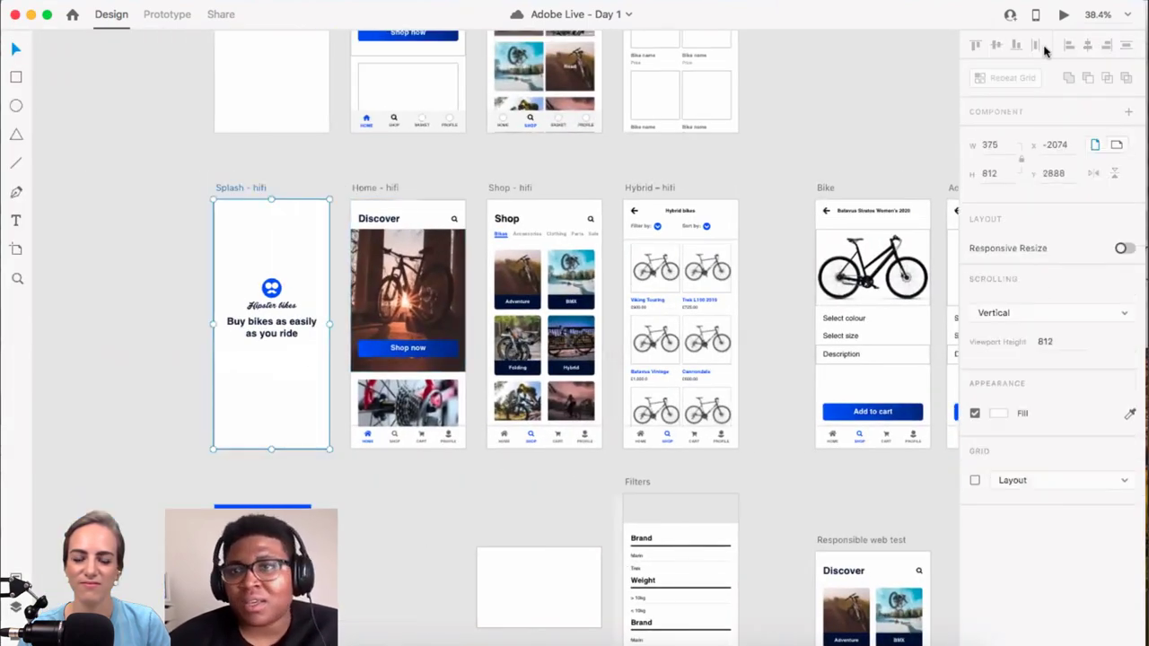
pyautogui.click(166, 14)
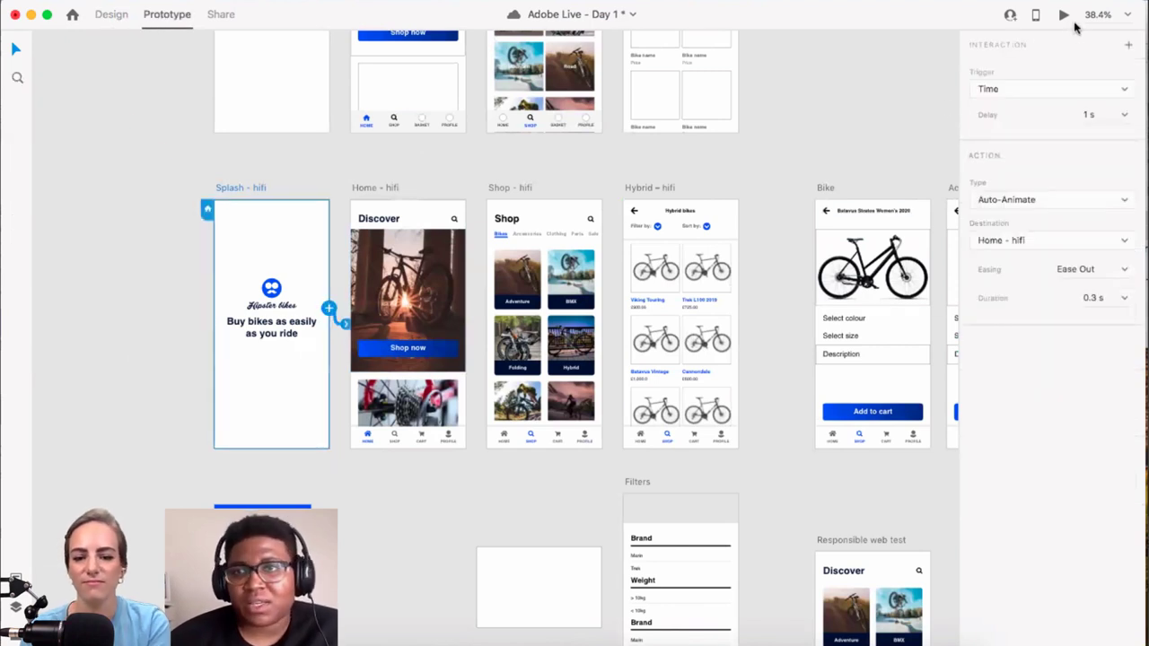
pyautogui.press('super+Return')
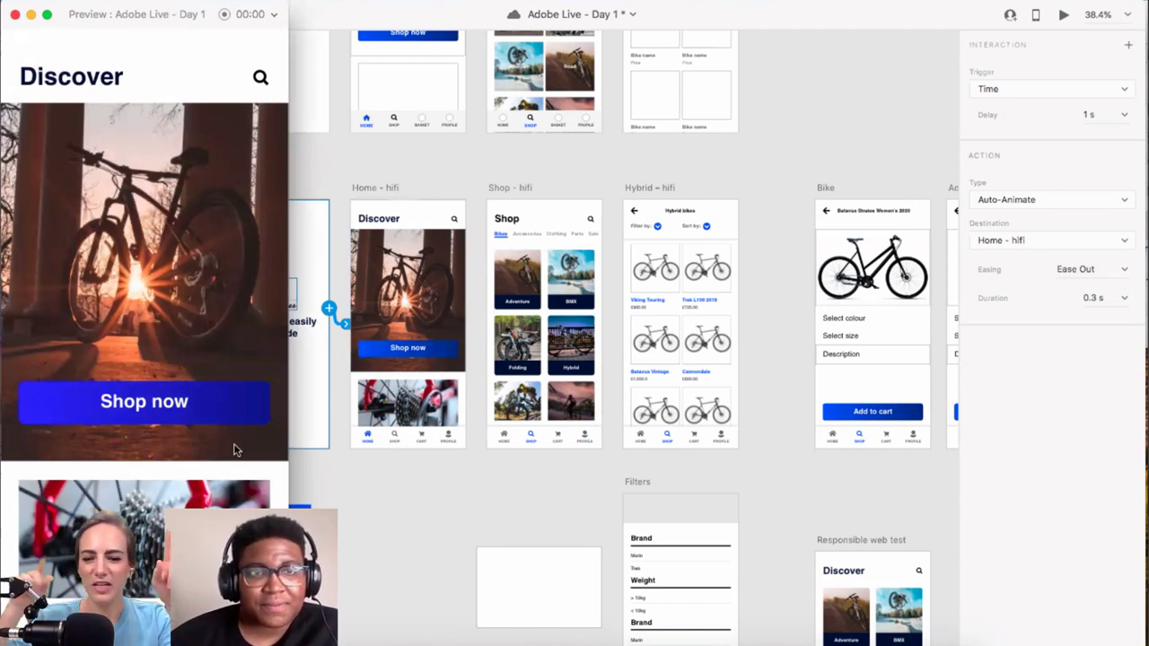
pyautogui.moveTo(68, 10); pyautogui.dragTo(495, 52)
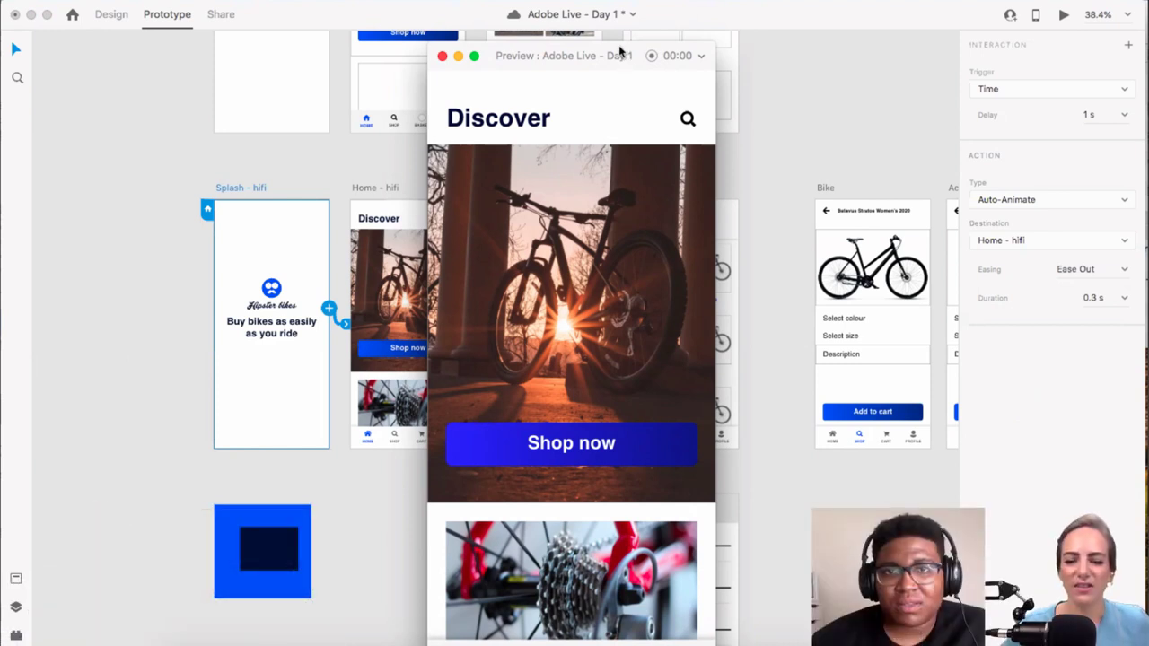
pyautogui.moveTo(619, 46); pyautogui.dragTo(748, 11)
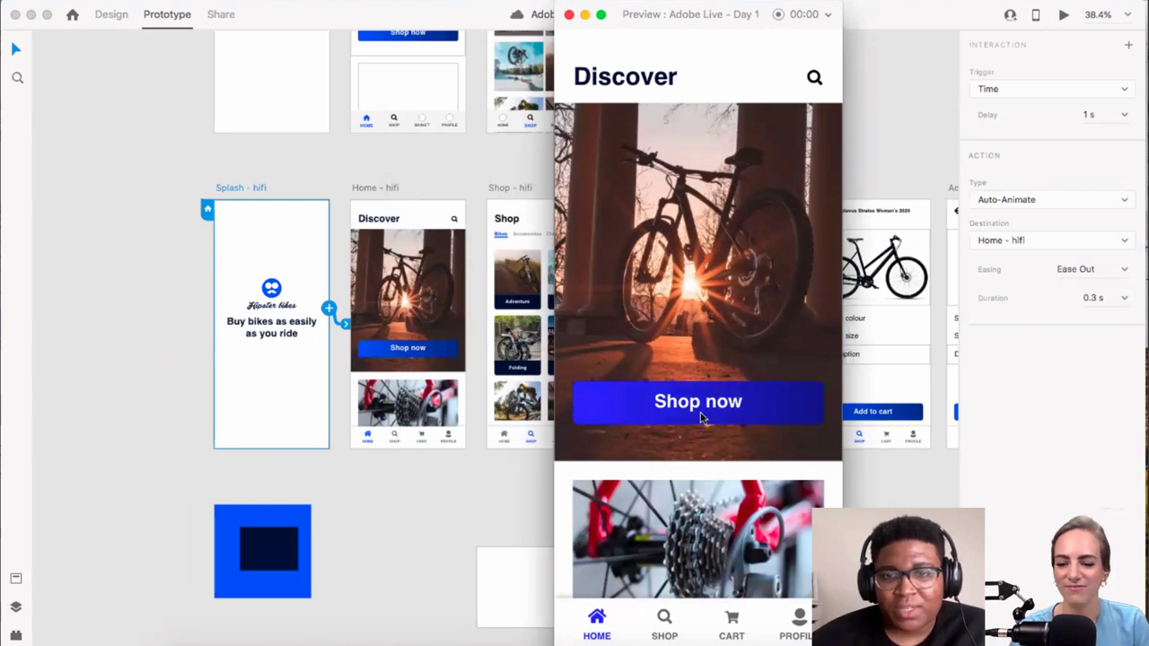
# Step: Test the preview's navigation from Home to Shop and back, through Shop now, and on to the Hybrid bikes list
pyautogui.click(668, 633)
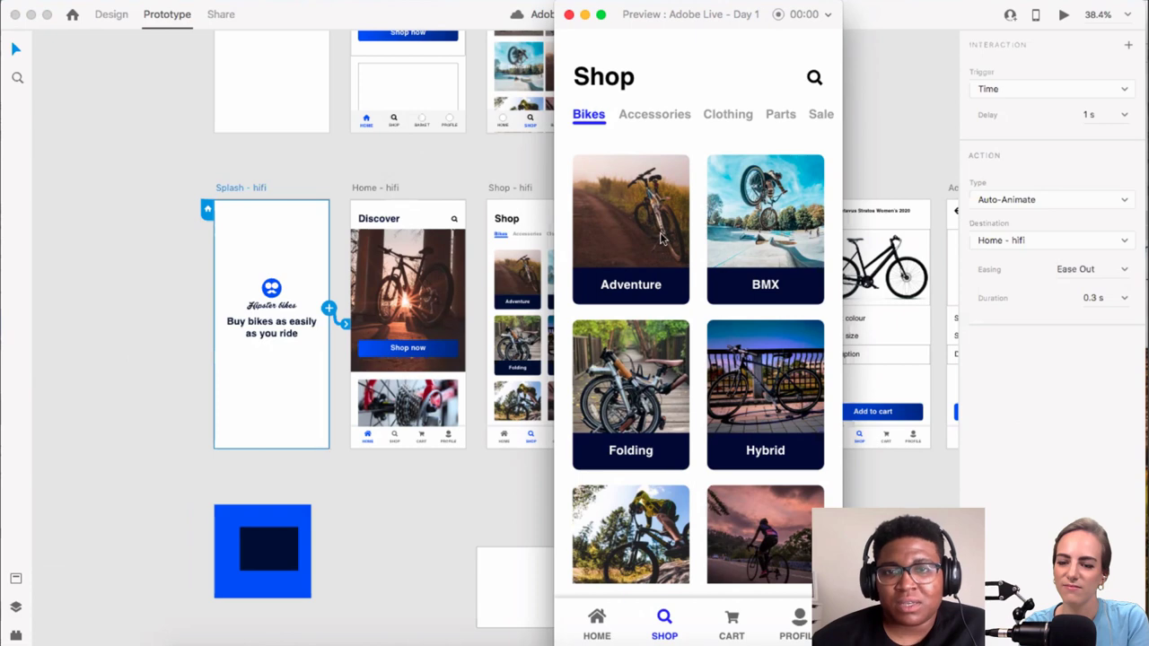
pyautogui.click(597, 617)
pyautogui.click(705, 407)
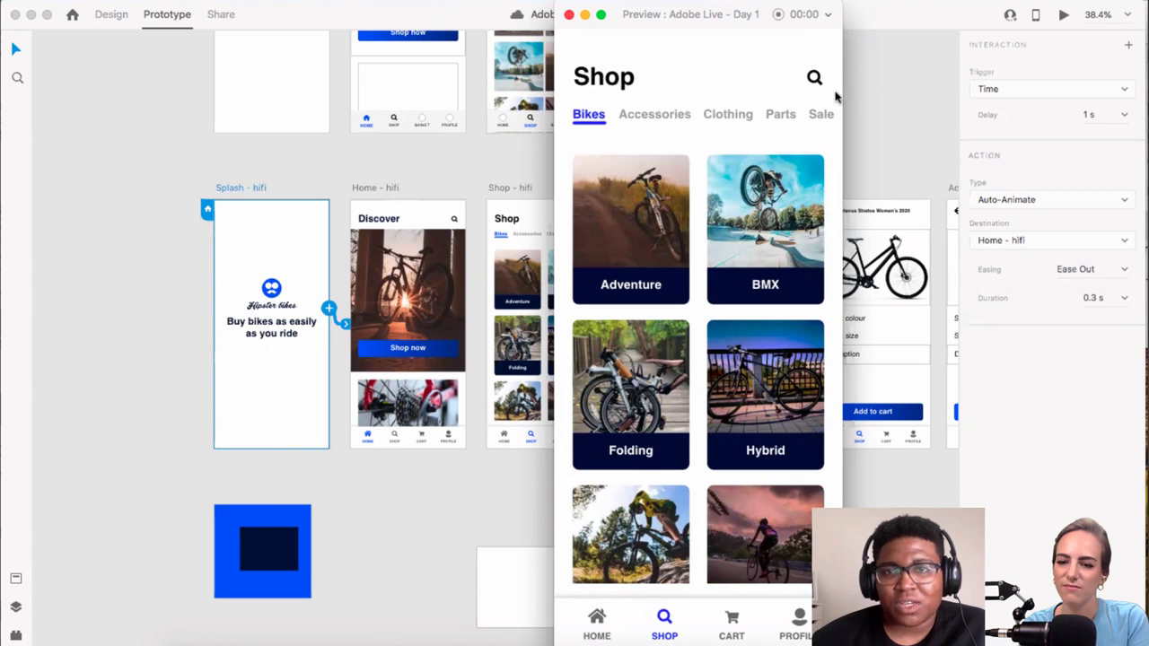
pyautogui.click(688, 612)
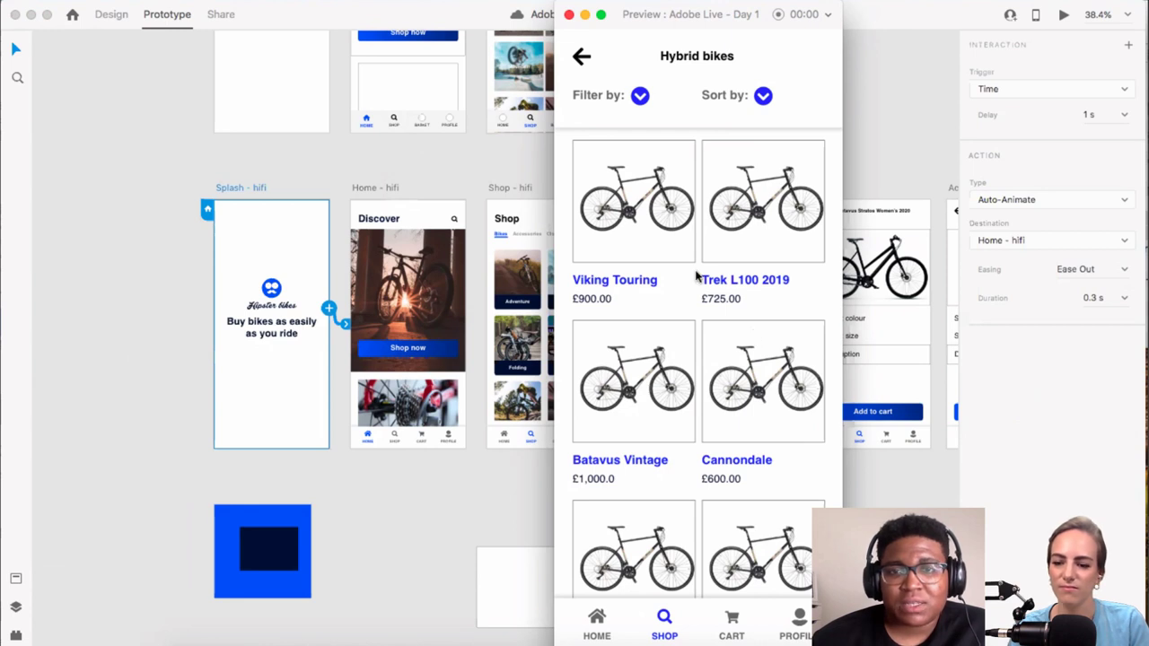
# Step: Open and dismiss the Filter by overlay on the Hybrid bikes screen in the preview, and close the preview window
pyautogui.click(640, 96)
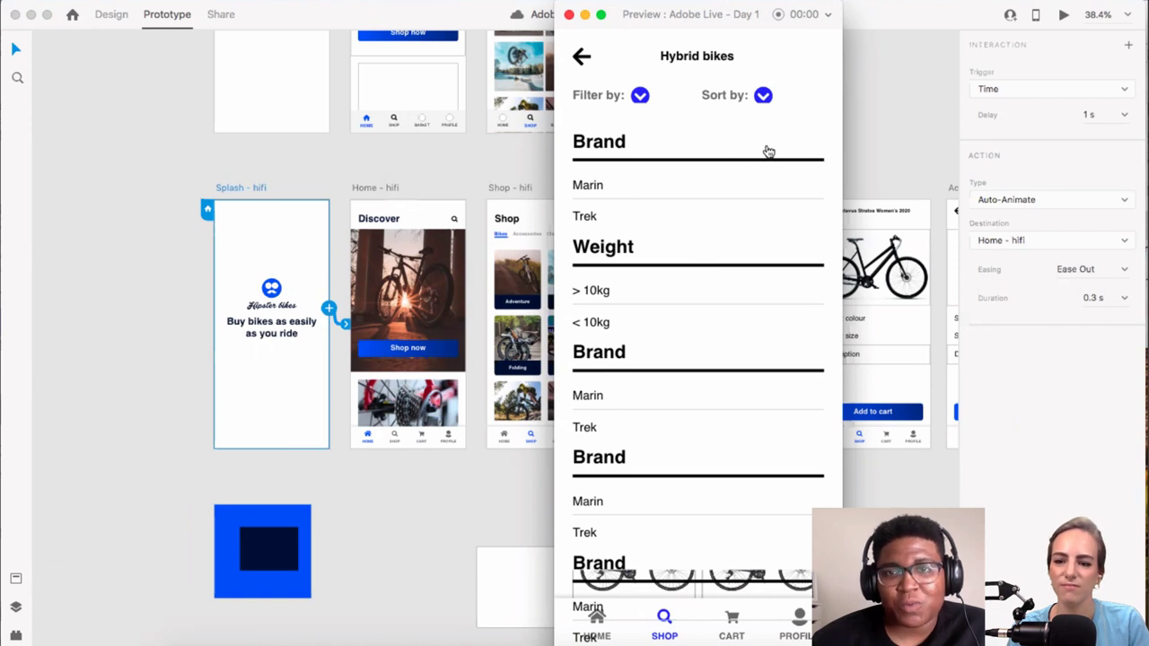
pyautogui.click(807, 186)
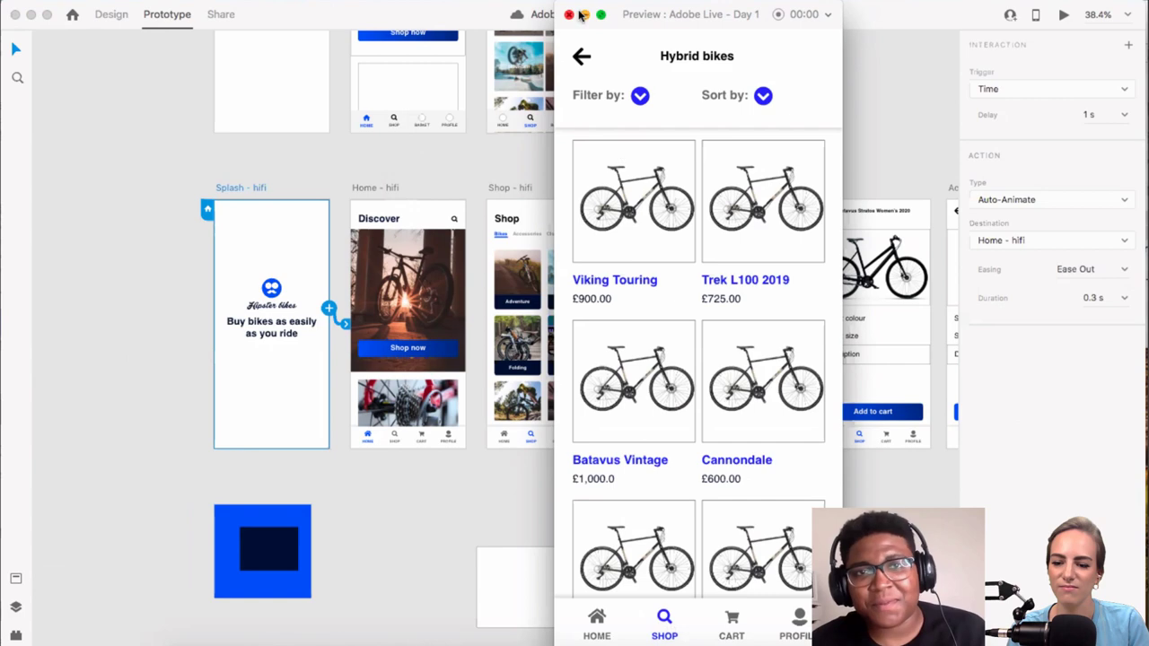
pyautogui.click(569, 18)
# Step: Select the Brand and Weight repeat grid on the Filters artboard and examine it in Design mode
pyautogui.scroll(5, 673, 484)
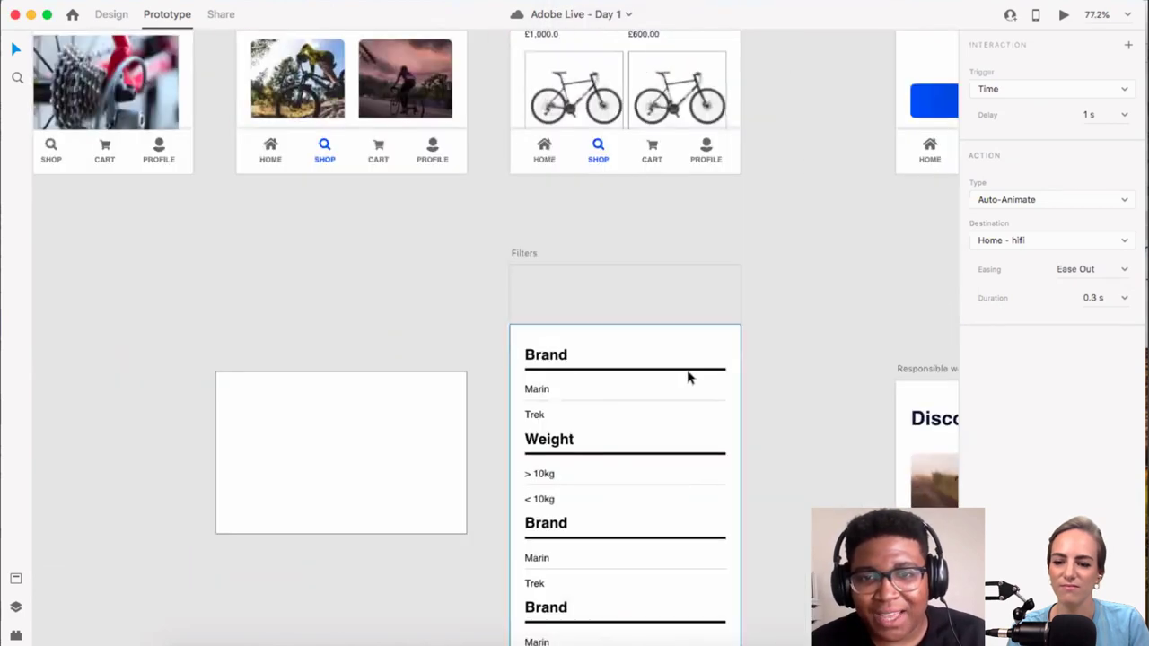
pyautogui.click(688, 378)
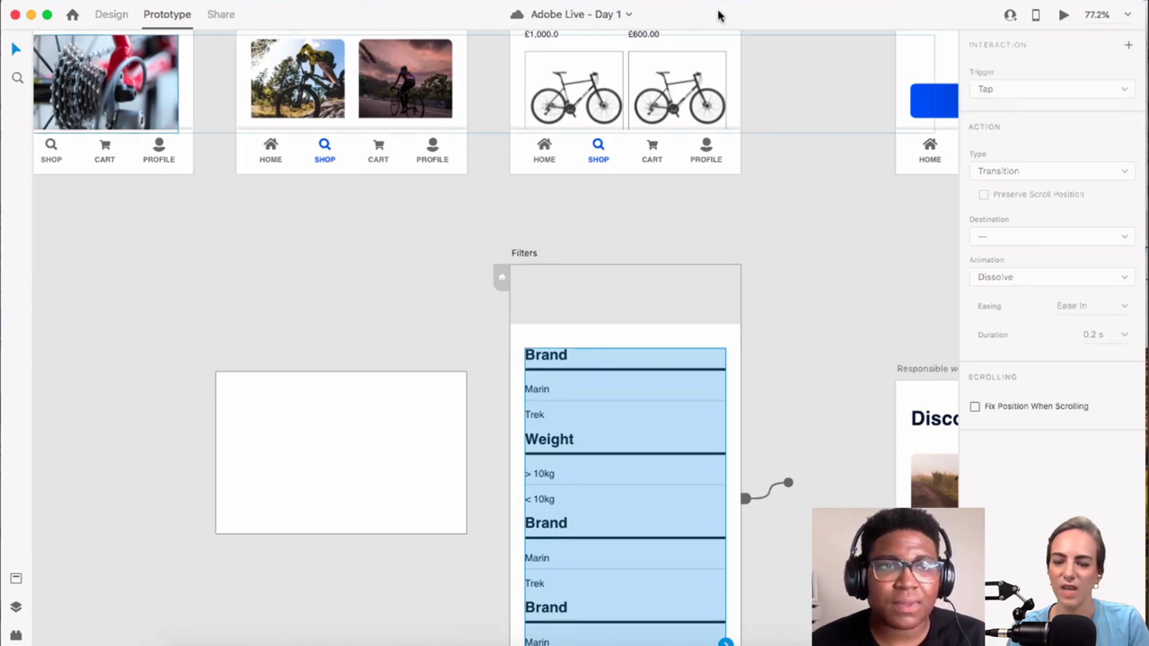
pyautogui.click(109, 14)
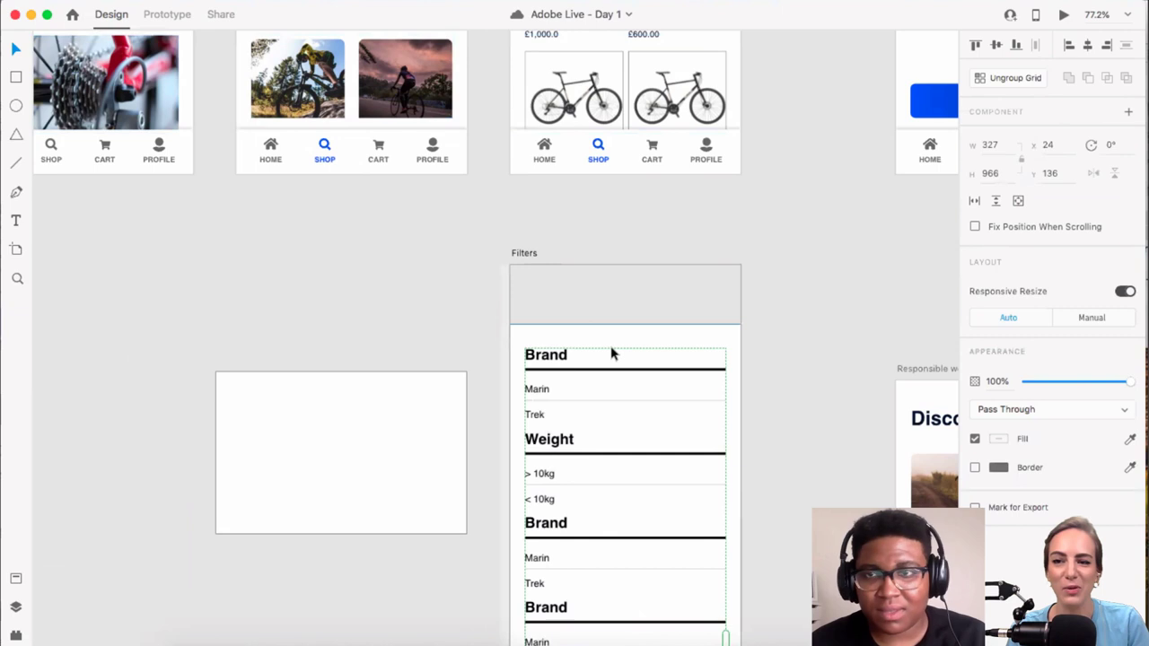
pyautogui.scroll(-5, 657, 403)
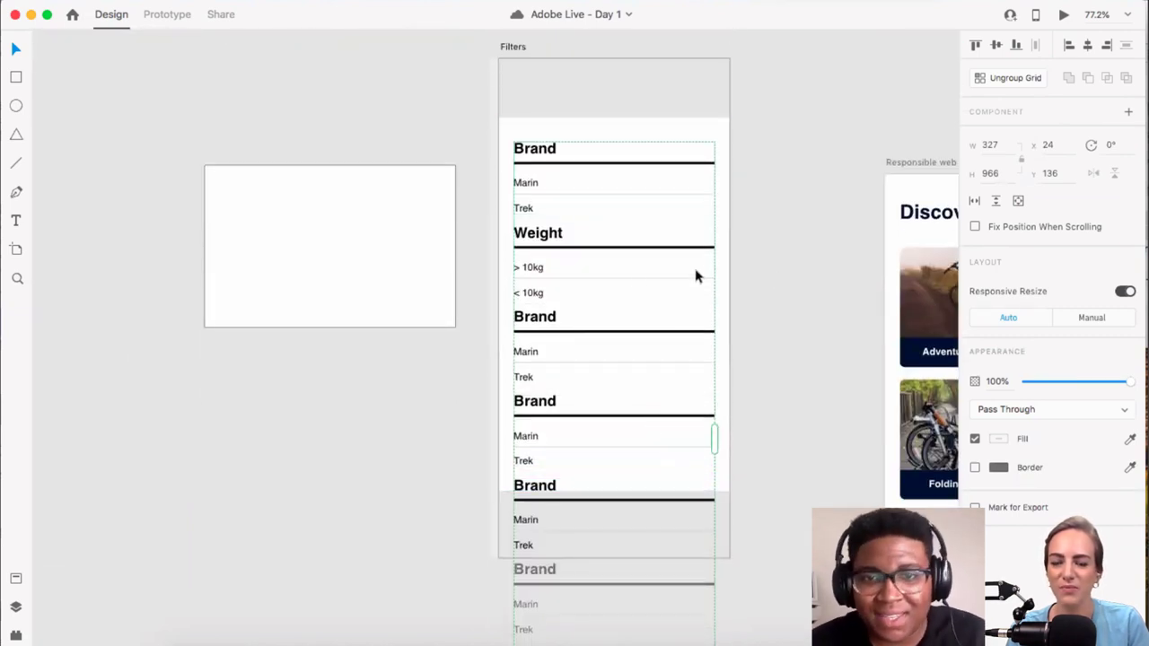
pyautogui.click(677, 189)
pyautogui.doubleClick(539, 195)
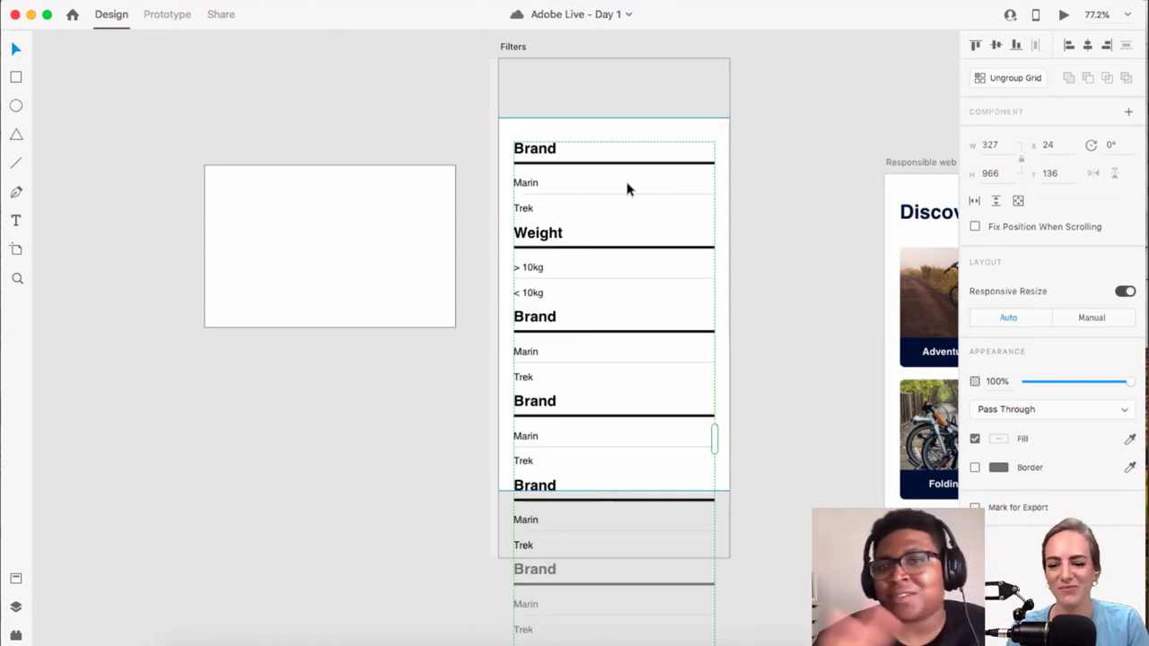
# Step: Correct the misspelled domain in the portfolio link on the Who am I? artboard to Behance.net
pyautogui.scroll(-5, 626, 189)
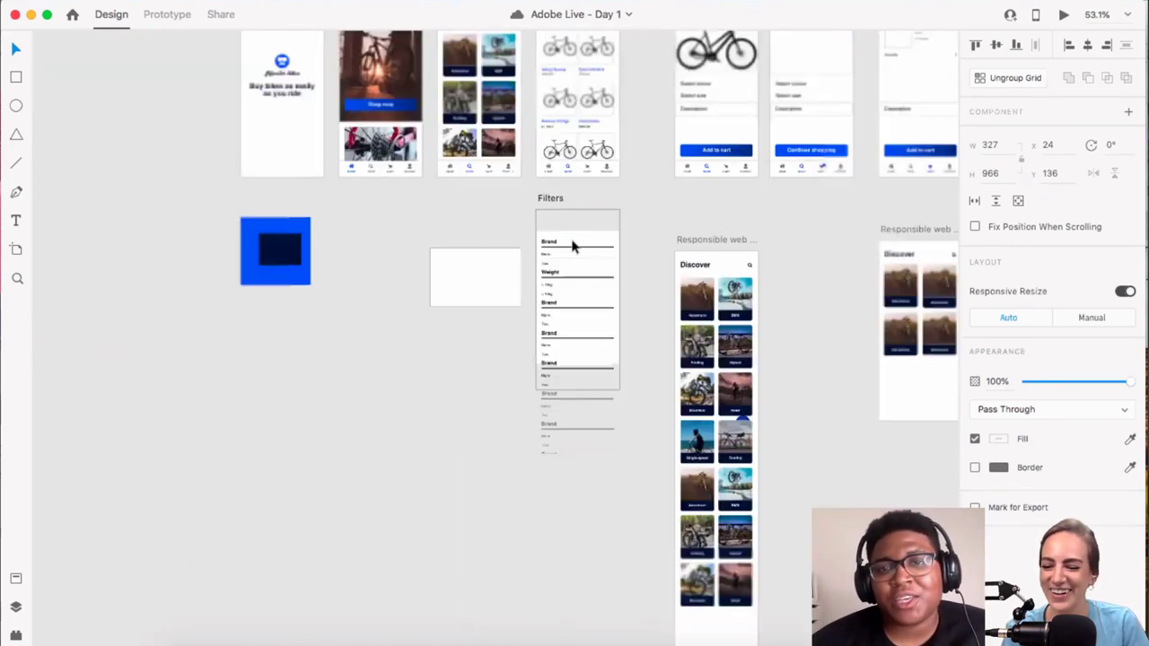
pyautogui.scroll(-2, 574, 246)
pyautogui.scroll(10, 574, 246)
pyautogui.scroll(5, 778, 435)
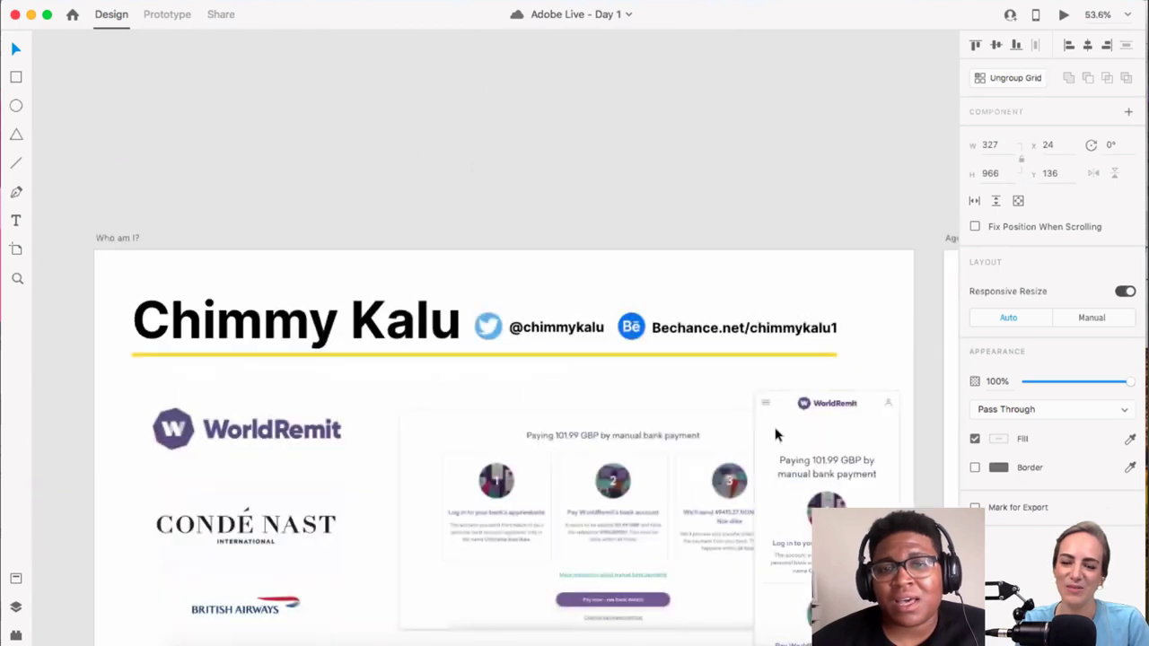
pyautogui.scroll(5, 777, 435)
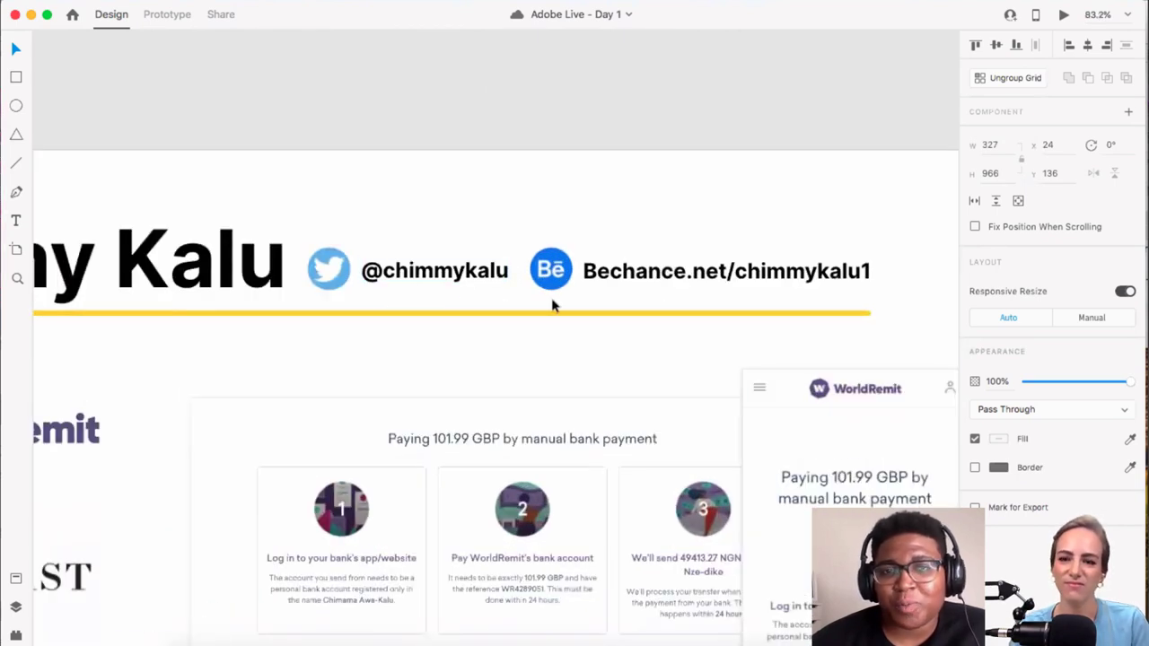
pyautogui.doubleClick(623, 279)
pyautogui.click(623, 280)
pyautogui.press('BackSpace')
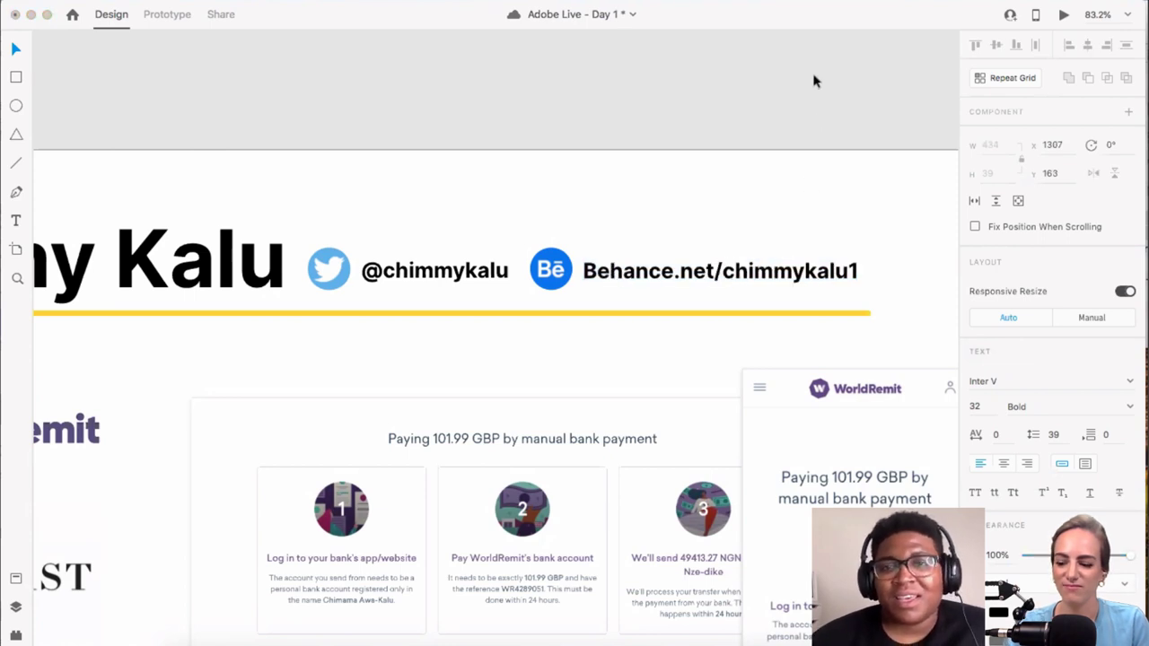
pyautogui.press('Escape')
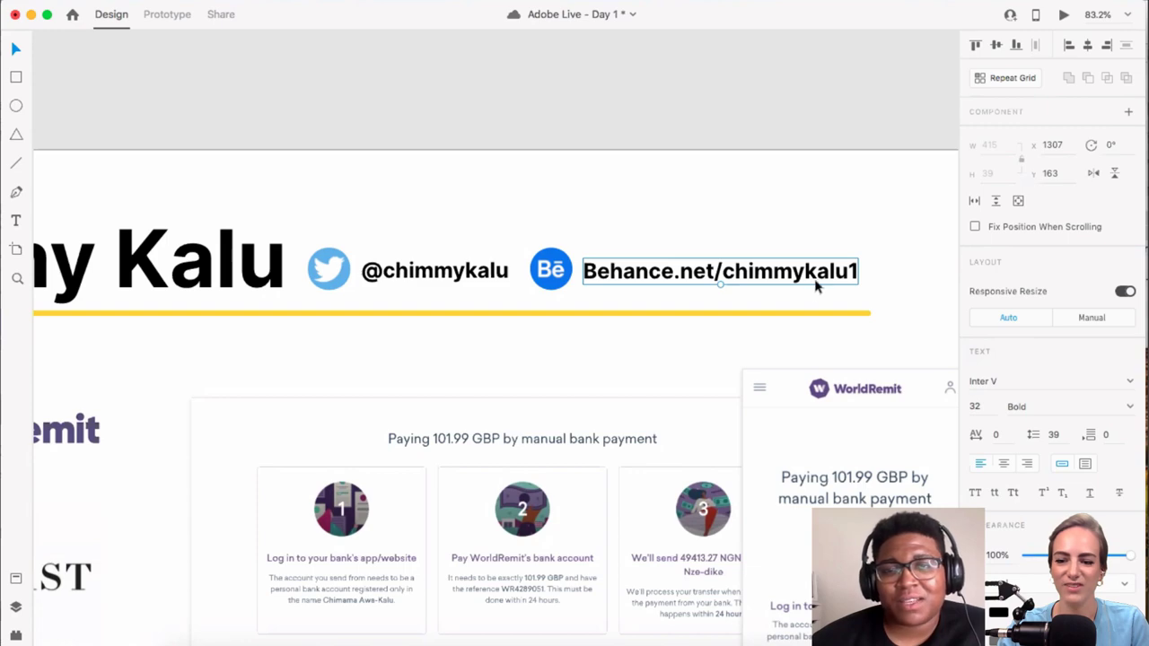
pyautogui.scroll(-5, 817, 285)
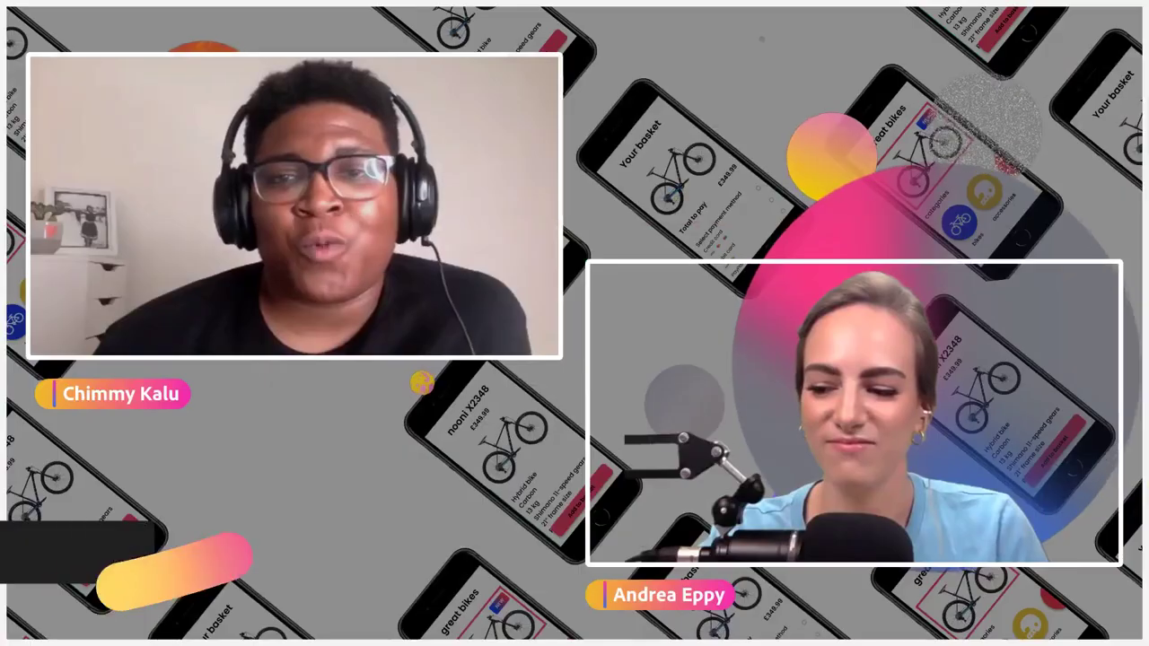